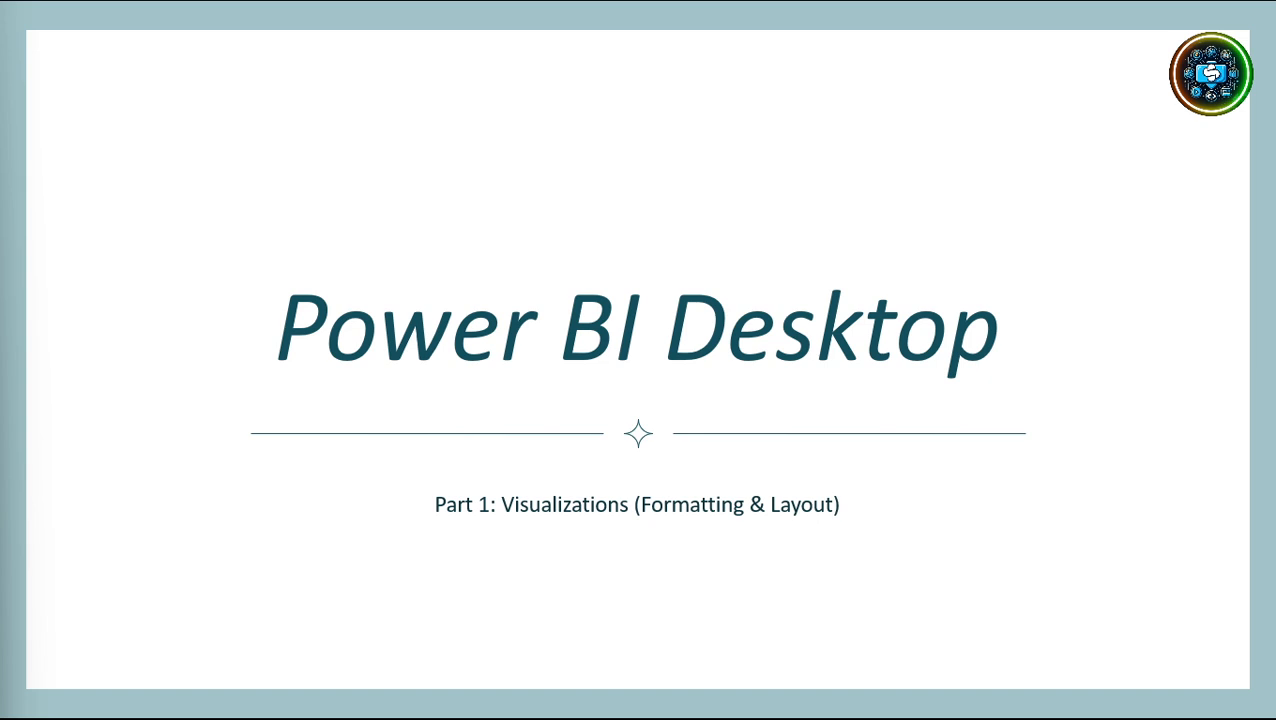
# Advance the slideshow from the title slide through Introduction to the '01 Format Pane Access' slide.
pyautogui.click(929, 639)
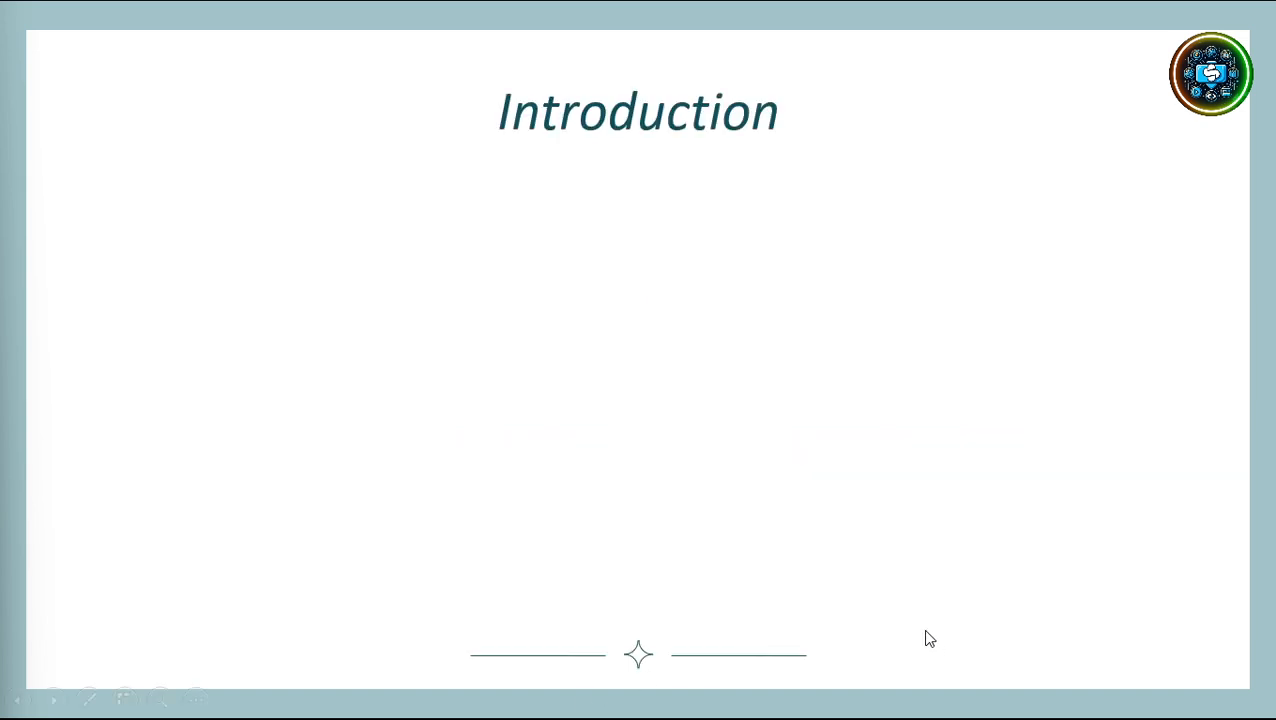
pyautogui.click(929, 639)
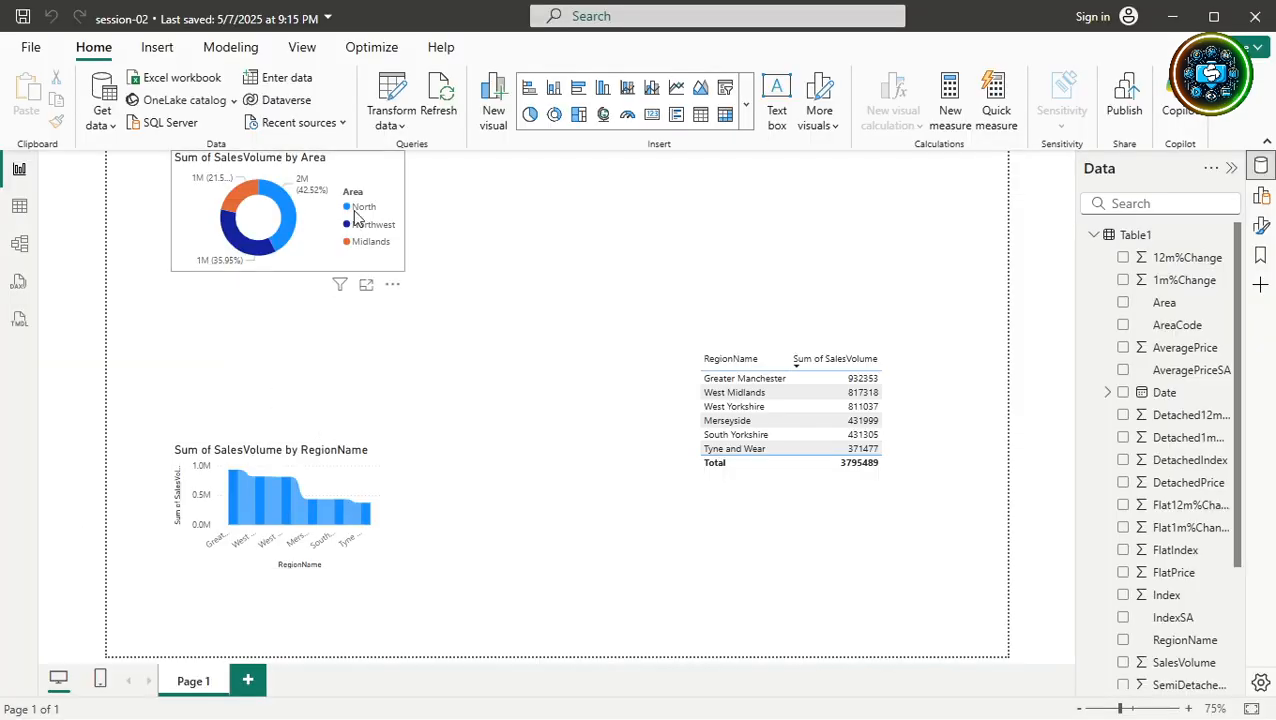
# Lower the donut chart slightly, check its segment tooltips, and drag the region sales table left toward the centre.
pyautogui.moveTo(367, 179); pyautogui.dragTo(370, 235)
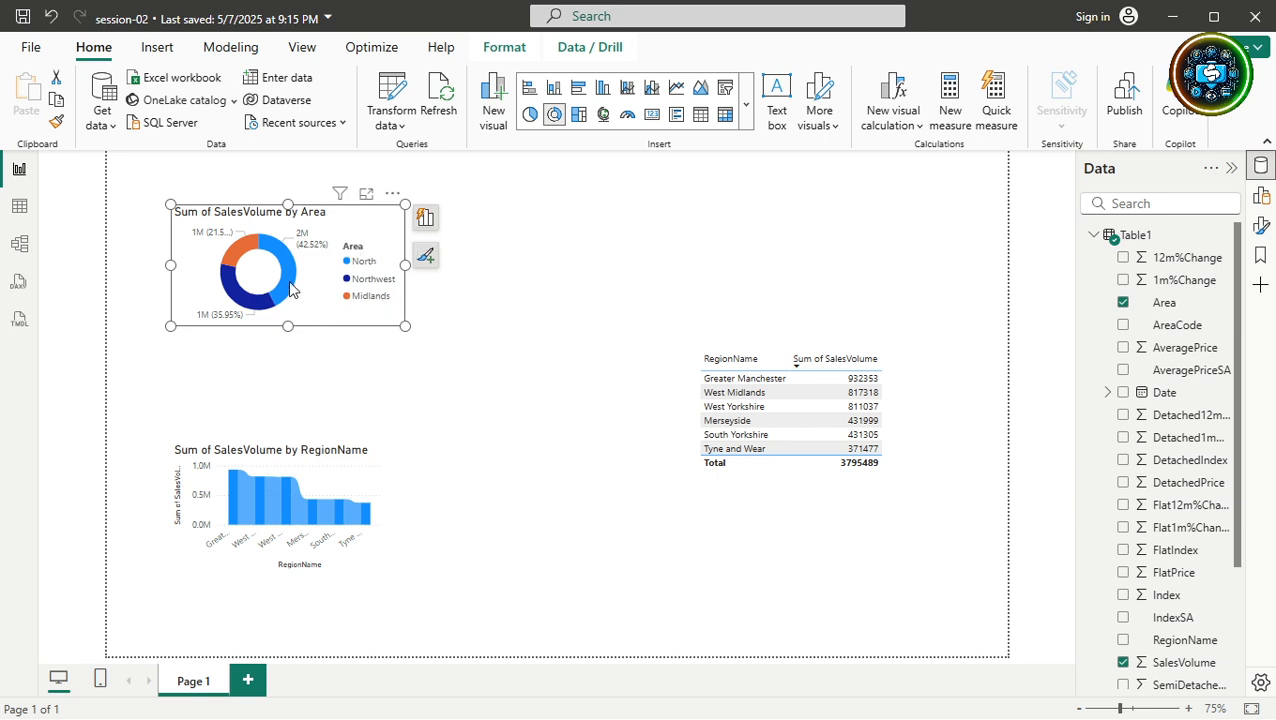
pyautogui.moveTo(289, 284)
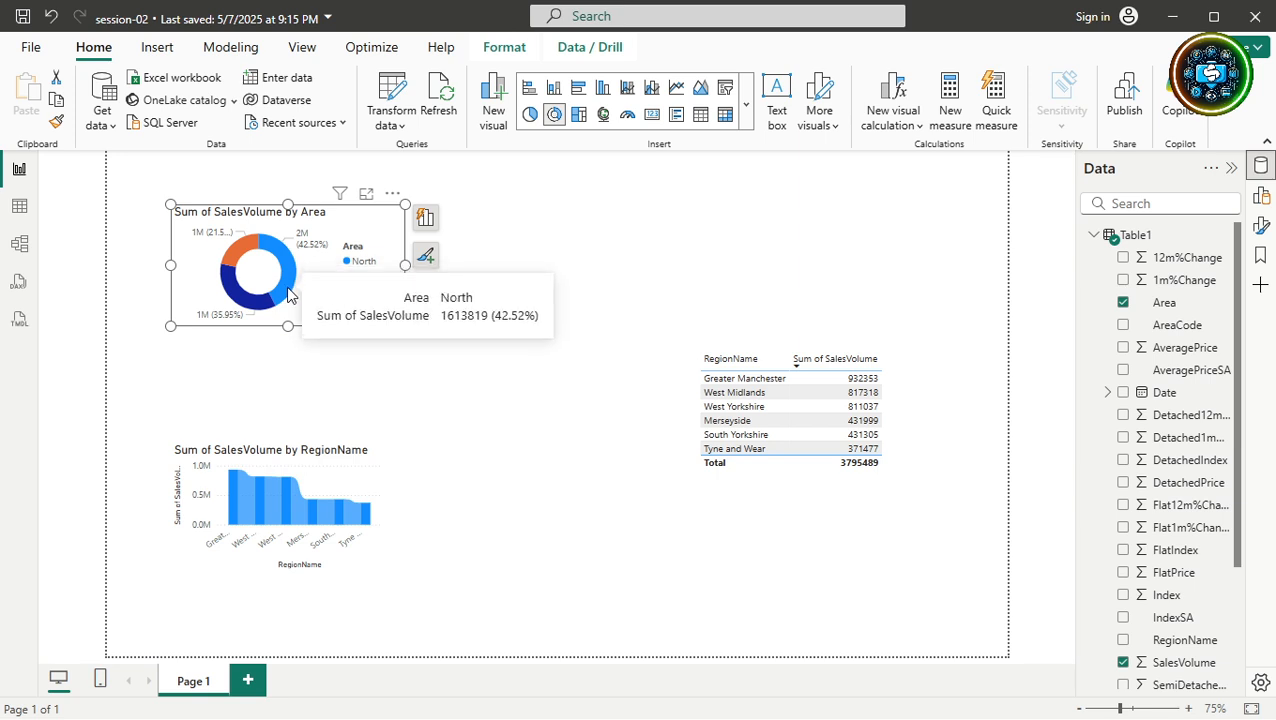
pyautogui.moveTo(229, 290)
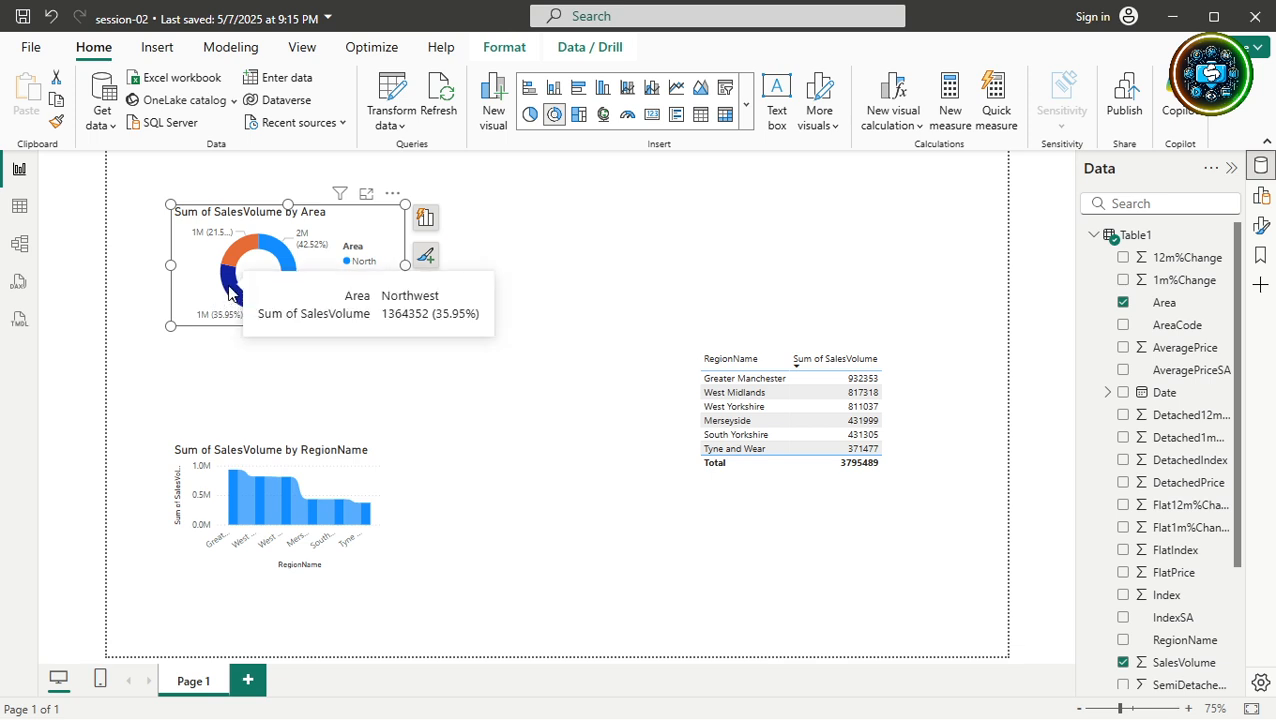
pyautogui.moveTo(244, 250)
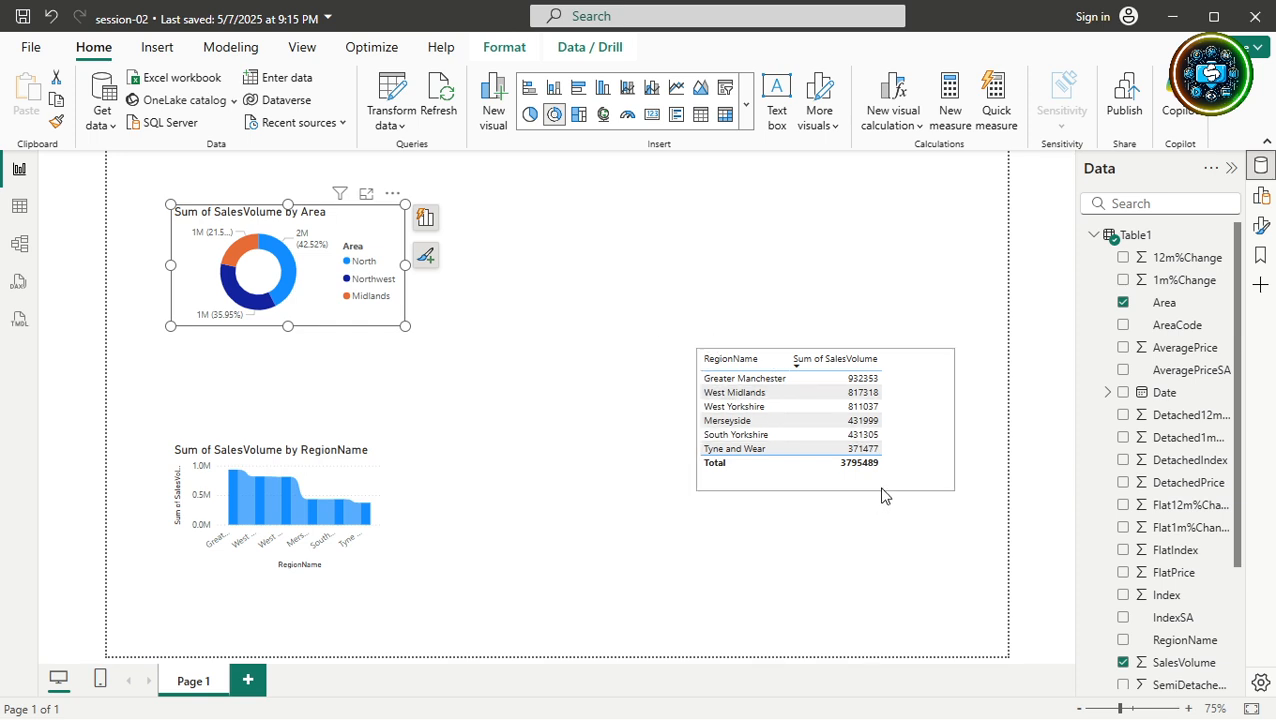
pyautogui.click(897, 463)
pyautogui.moveTo(897, 463); pyautogui.dragTo(736, 446)
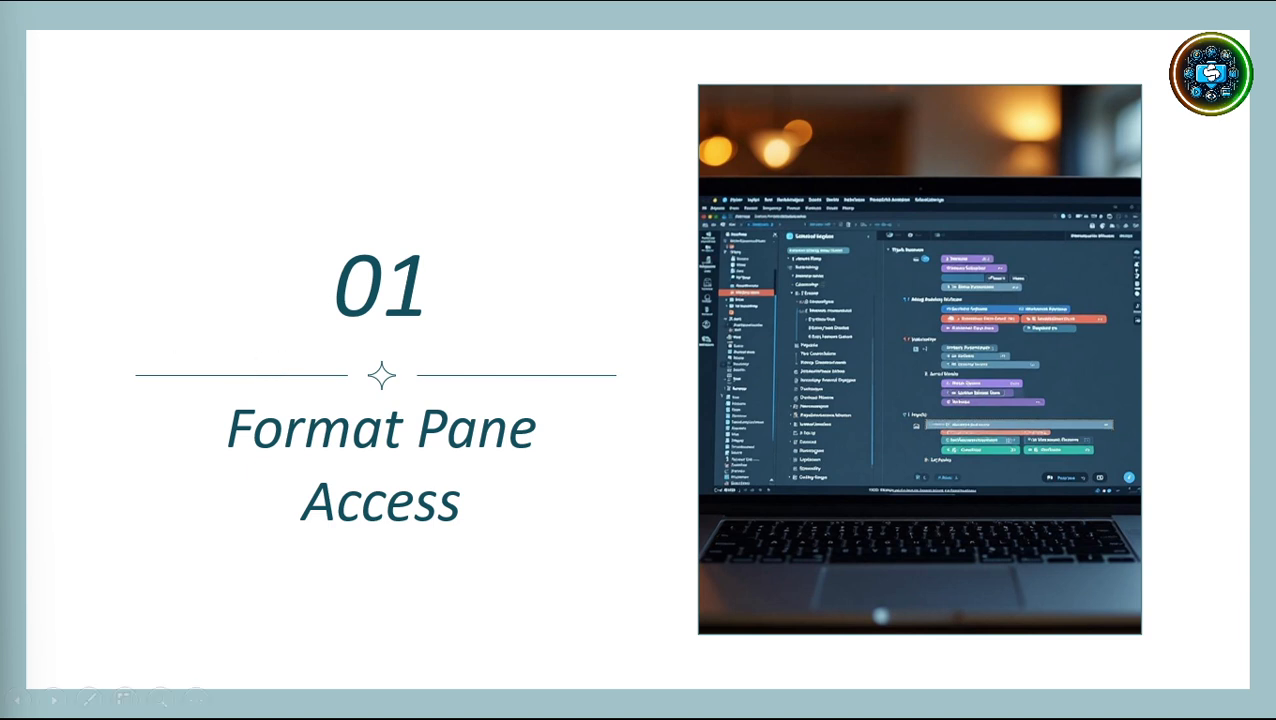
# Advance the slideshow to the 'Older versions visibility' slide.
pyautogui.press('Right')
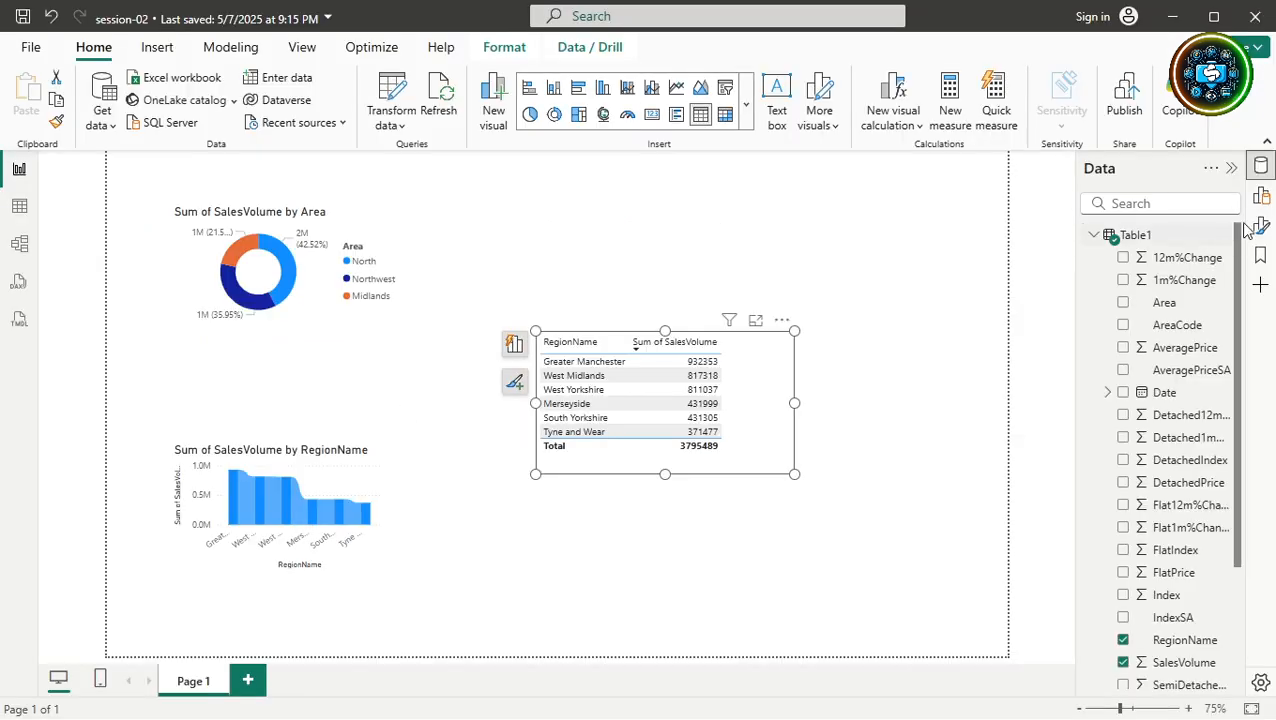
# Show and then hide the Build visual and Format visual panes from the right rail.
pyautogui.click(1259, 195)
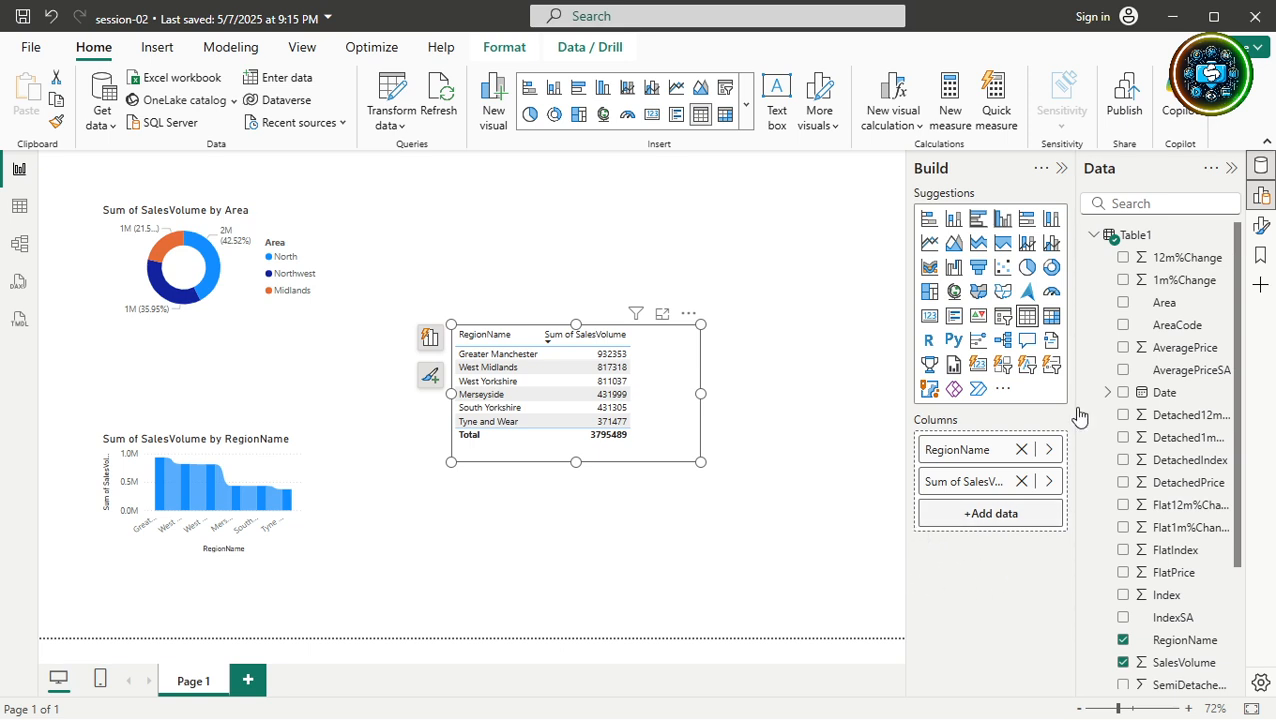
pyautogui.click(1261, 229)
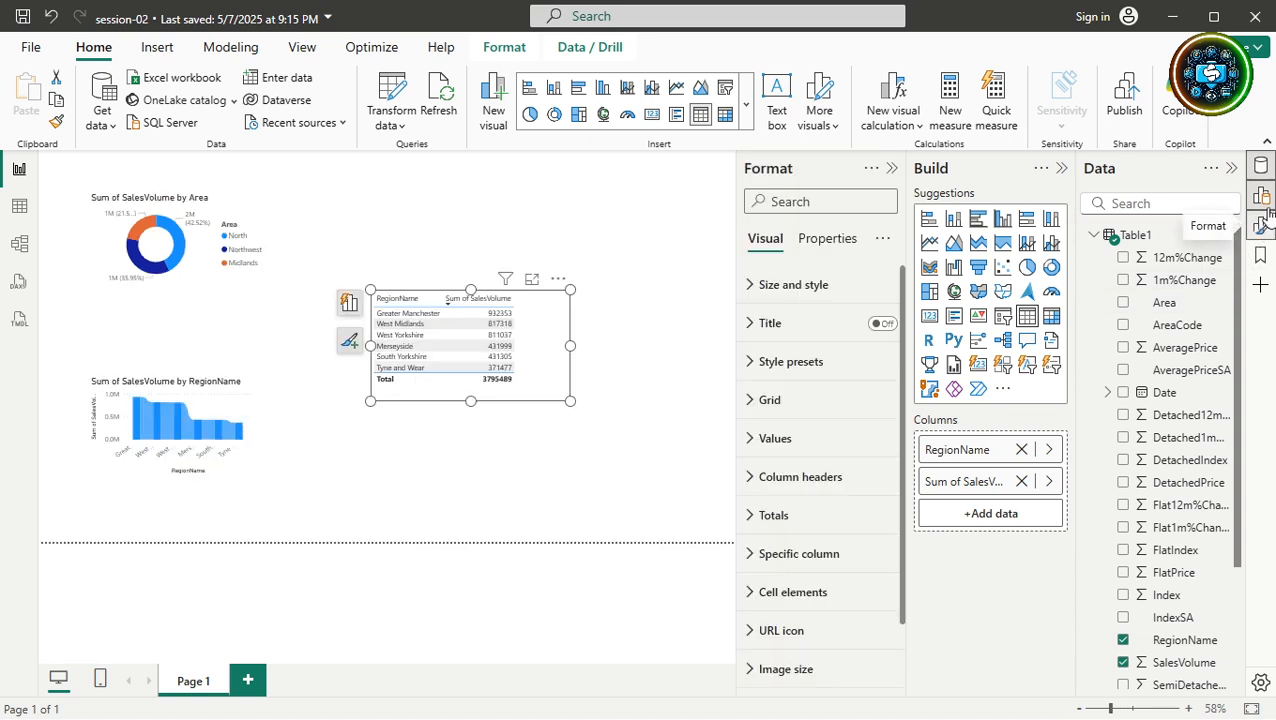
pyautogui.click(1263, 198)
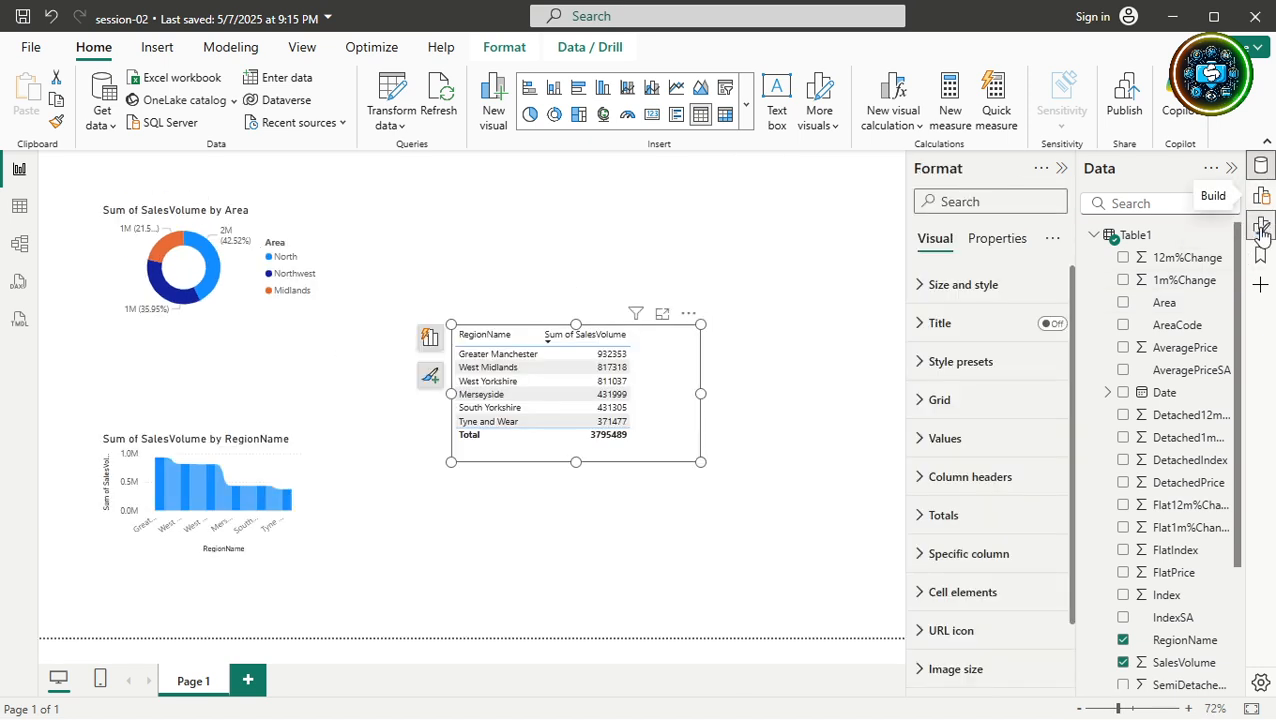
pyautogui.click(1261, 229)
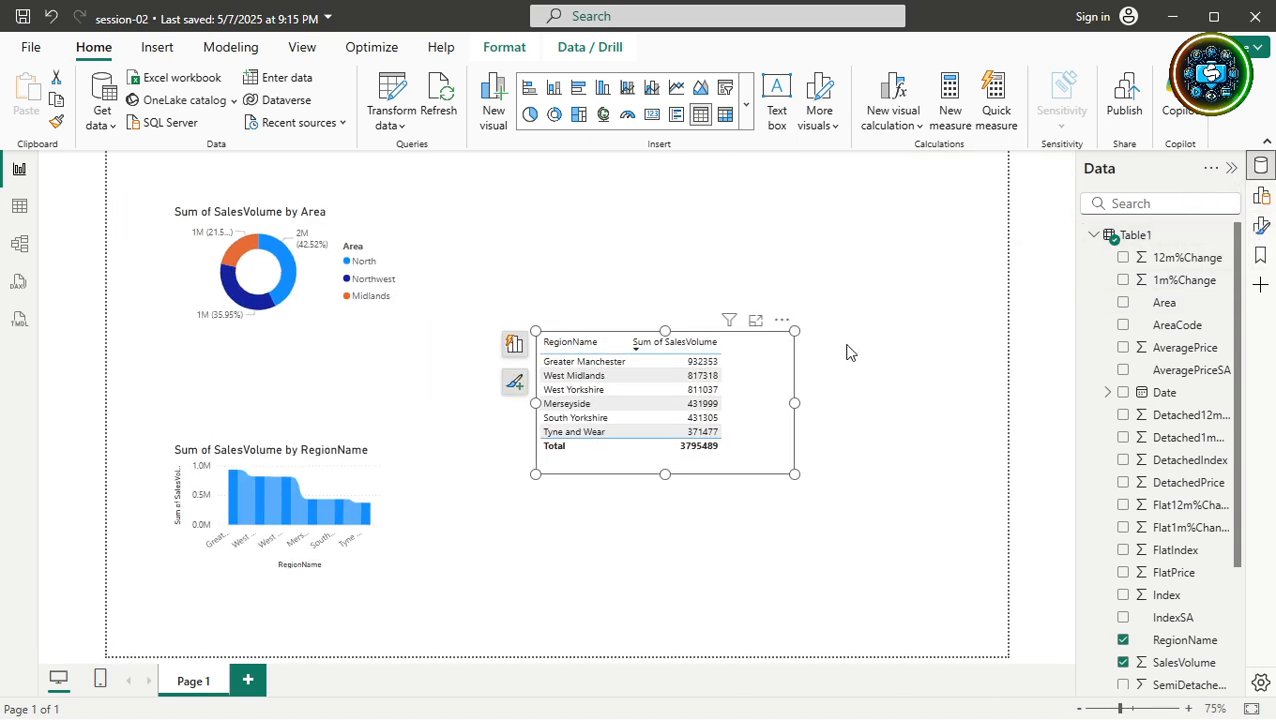
# Select the region sales table, pick its Sum of SalesVolume values, then clear the selection.
pyautogui.click(891, 492)
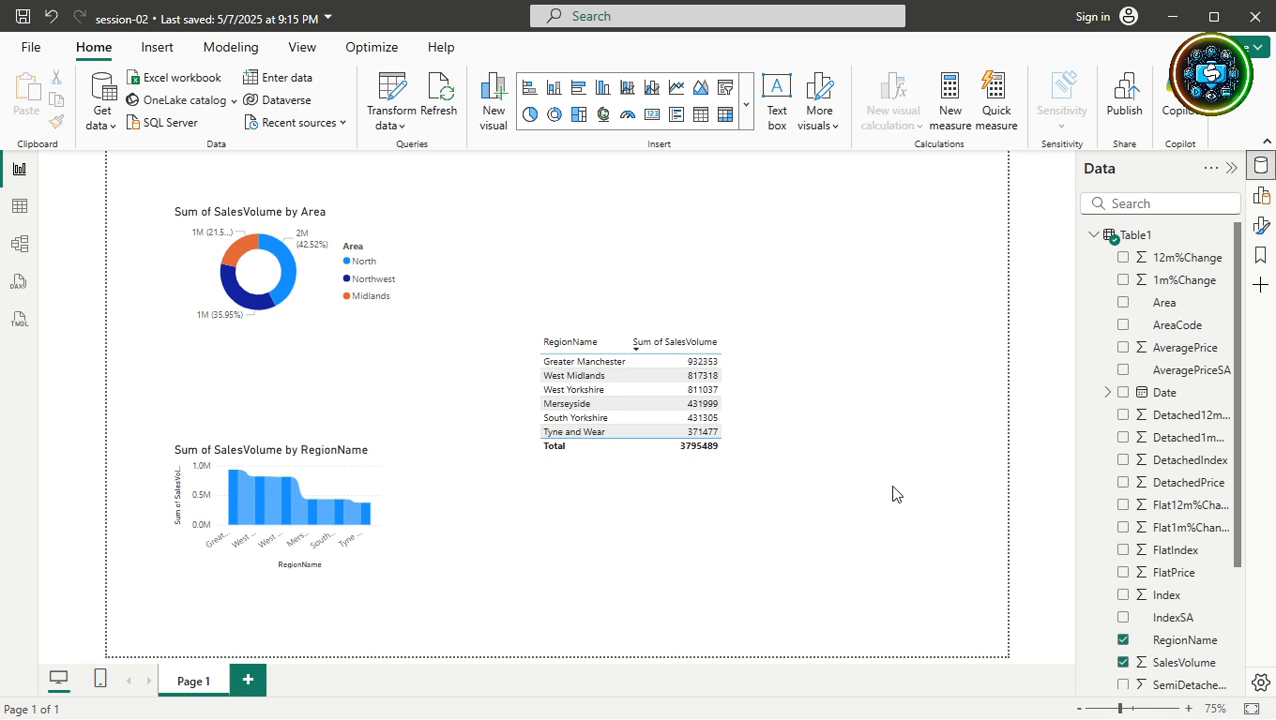
pyautogui.click(770, 408)
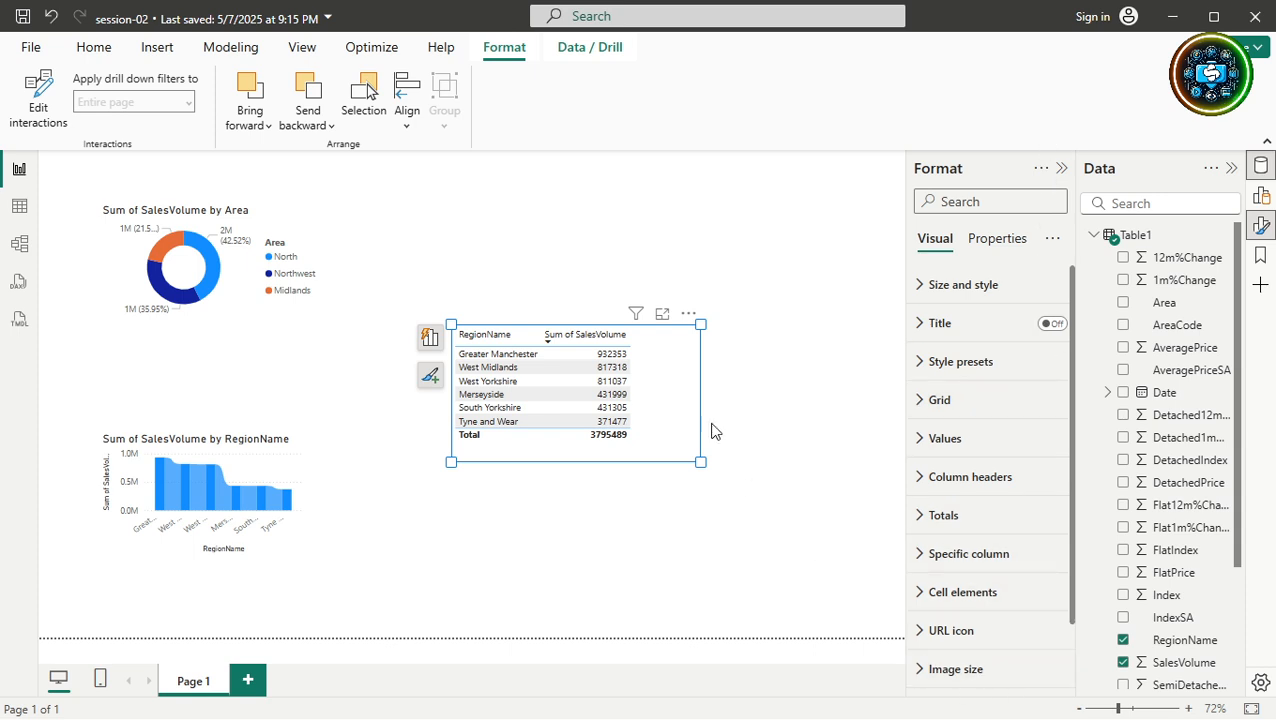
pyautogui.click(581, 359)
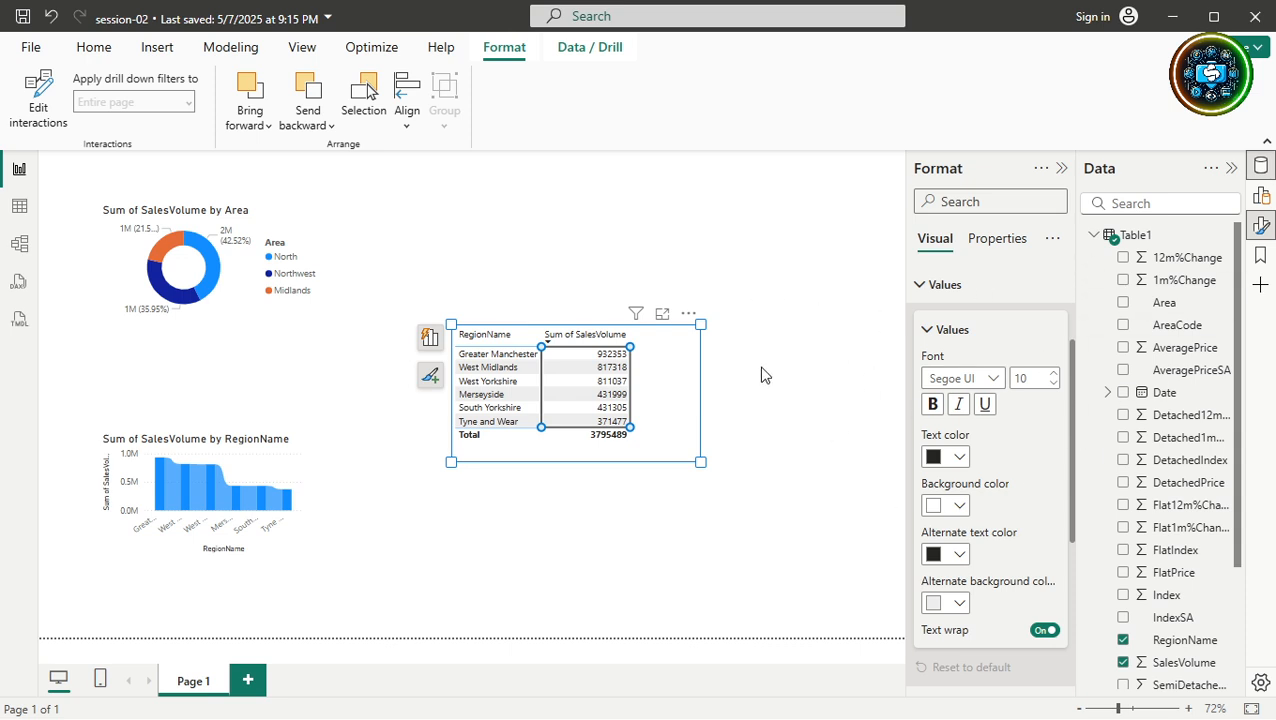
pyautogui.click(686, 398)
pyautogui.click(781, 391)
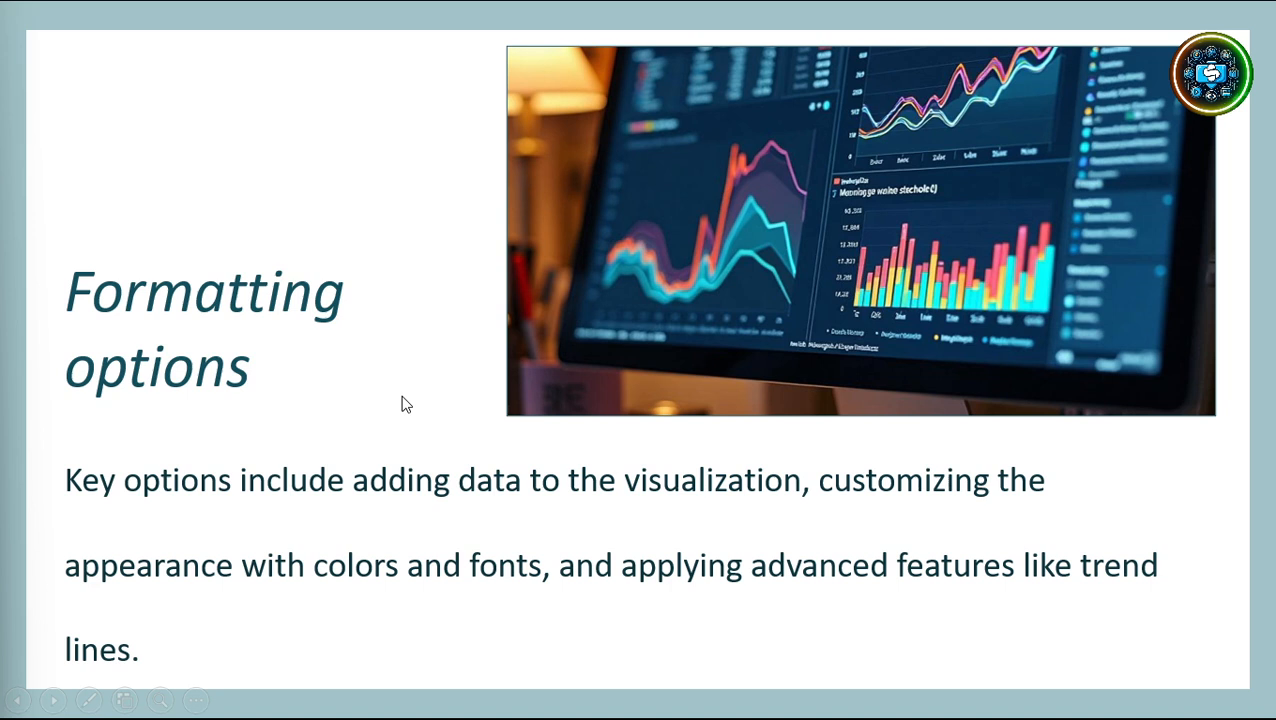
# Advance the slideshow to the 'Key sections overview' slide.
pyautogui.press('Right')
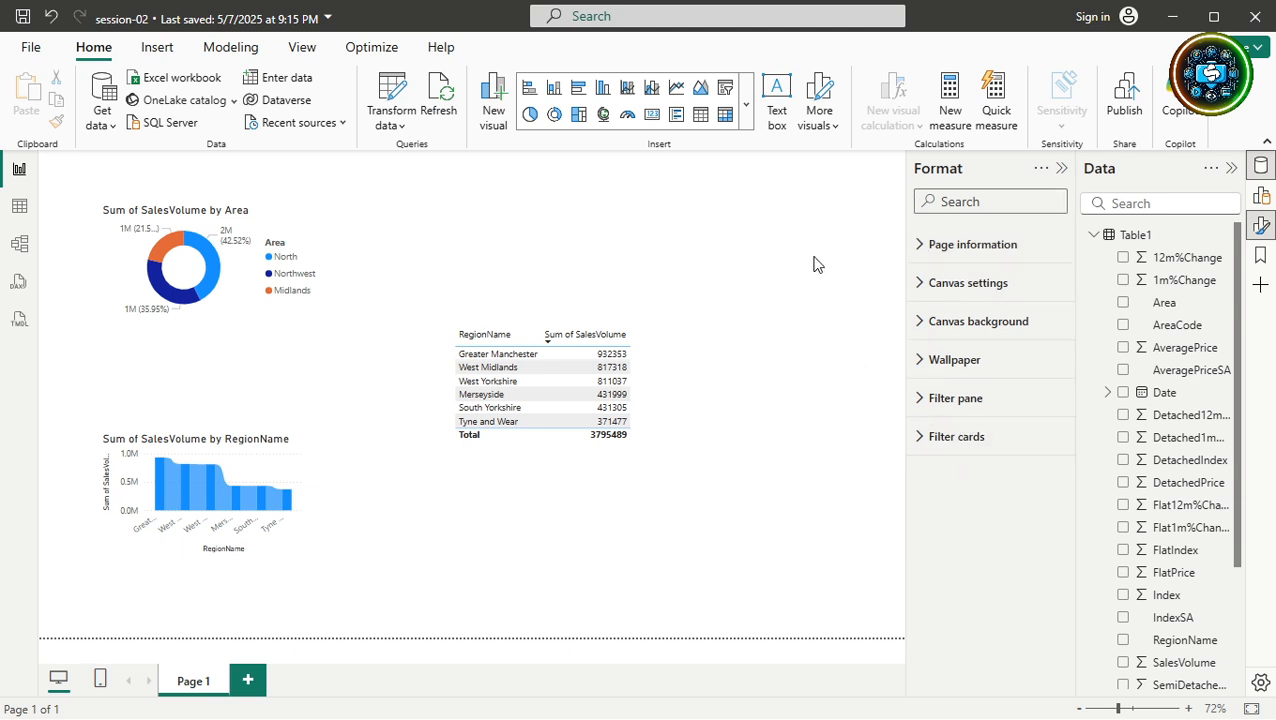
pyautogui.click(667, 354)
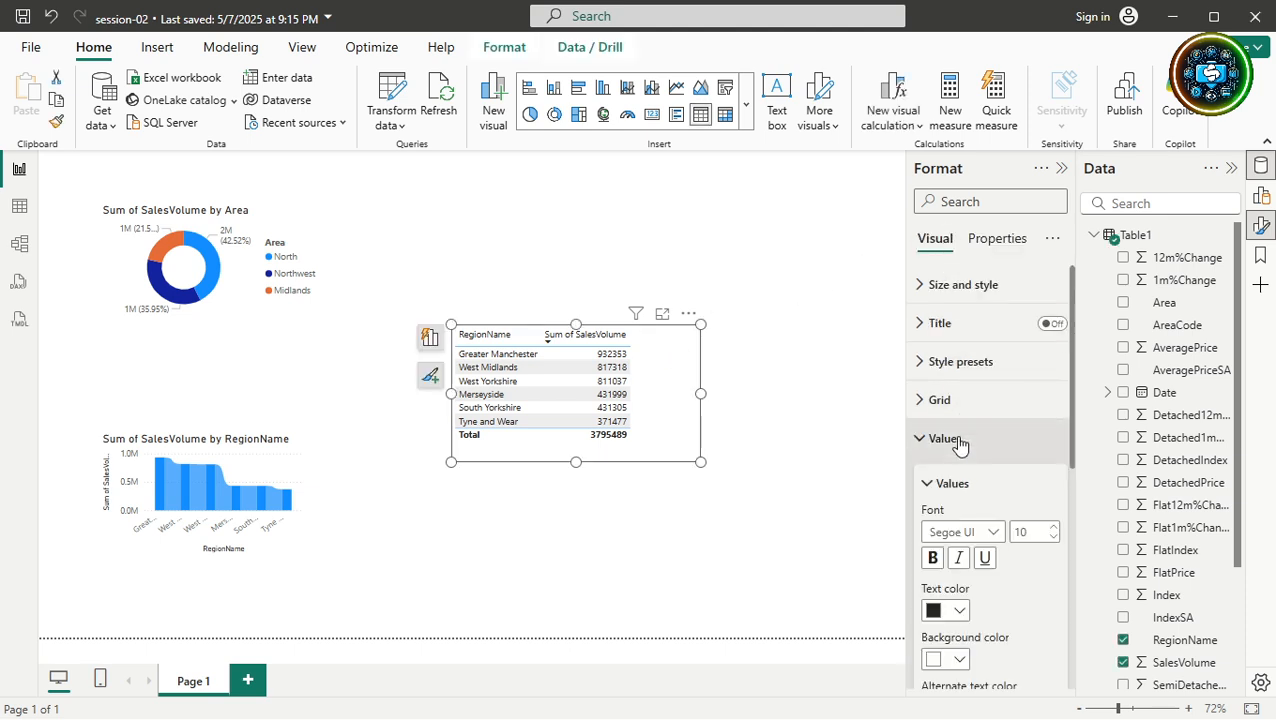
pyautogui.click(1014, 242)
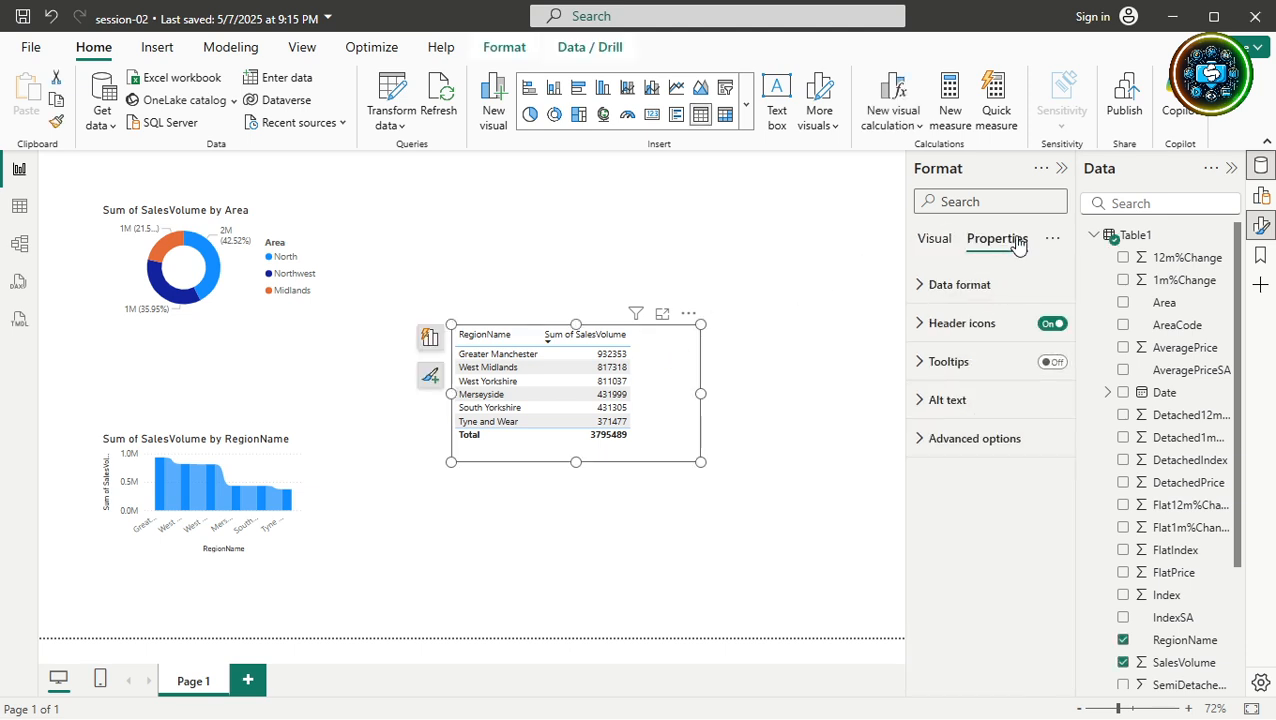
pyautogui.click(930, 242)
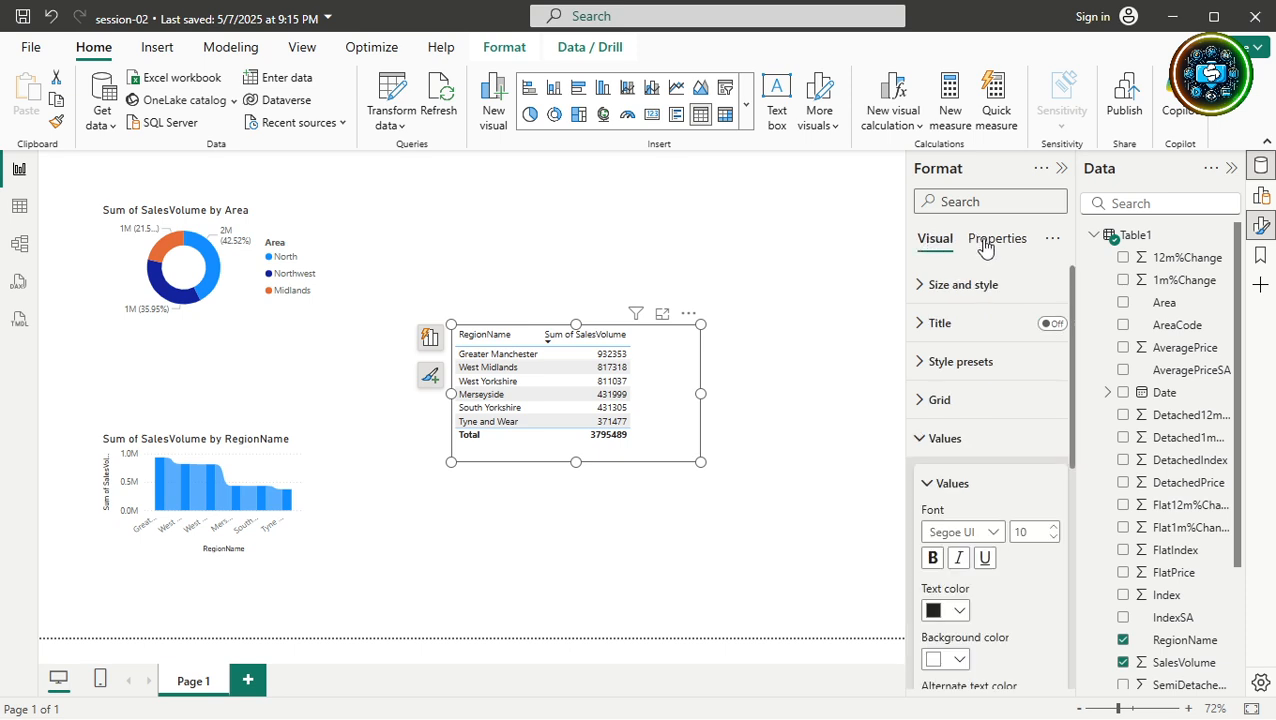
pyautogui.click(292, 462)
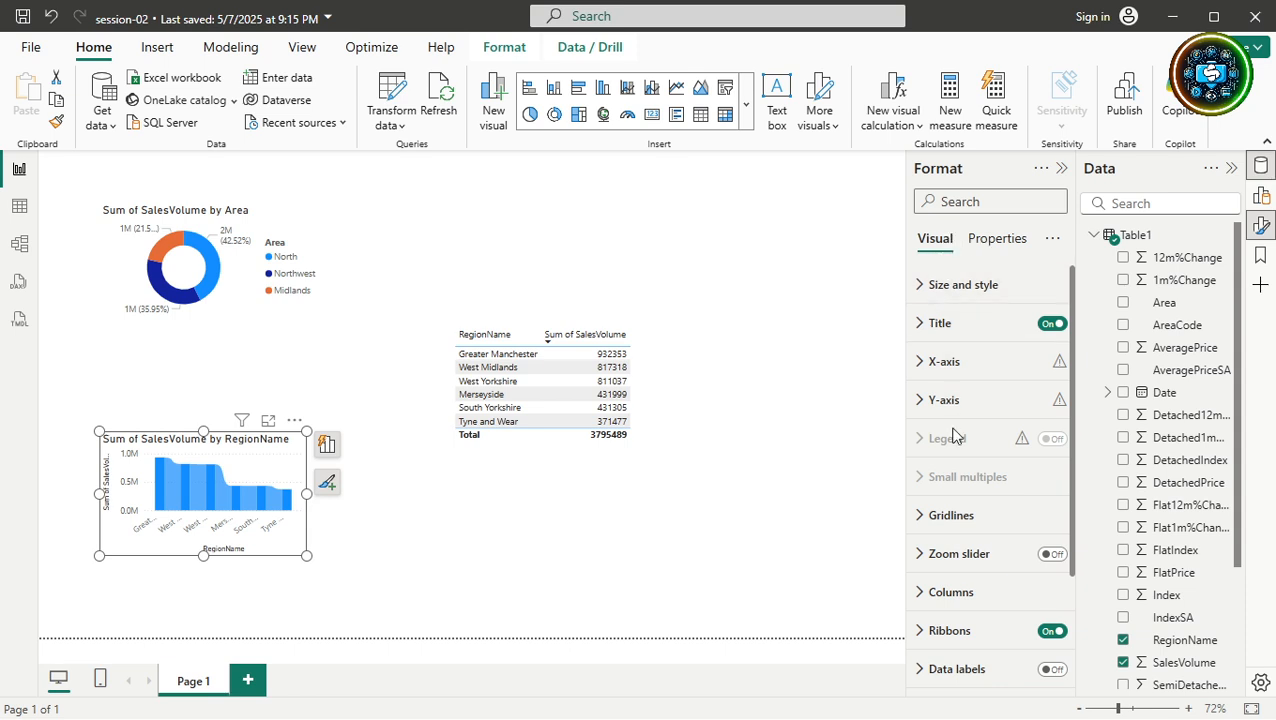
pyautogui.click(1005, 241)
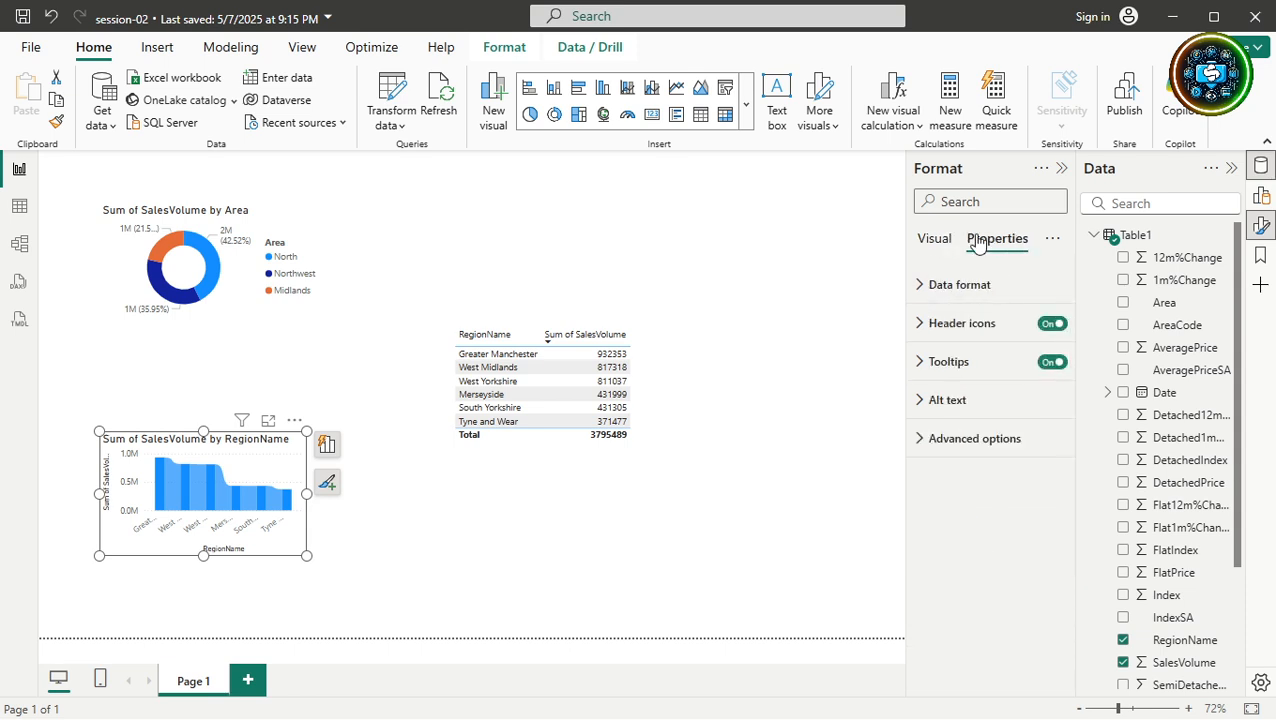
pyautogui.click(246, 234)
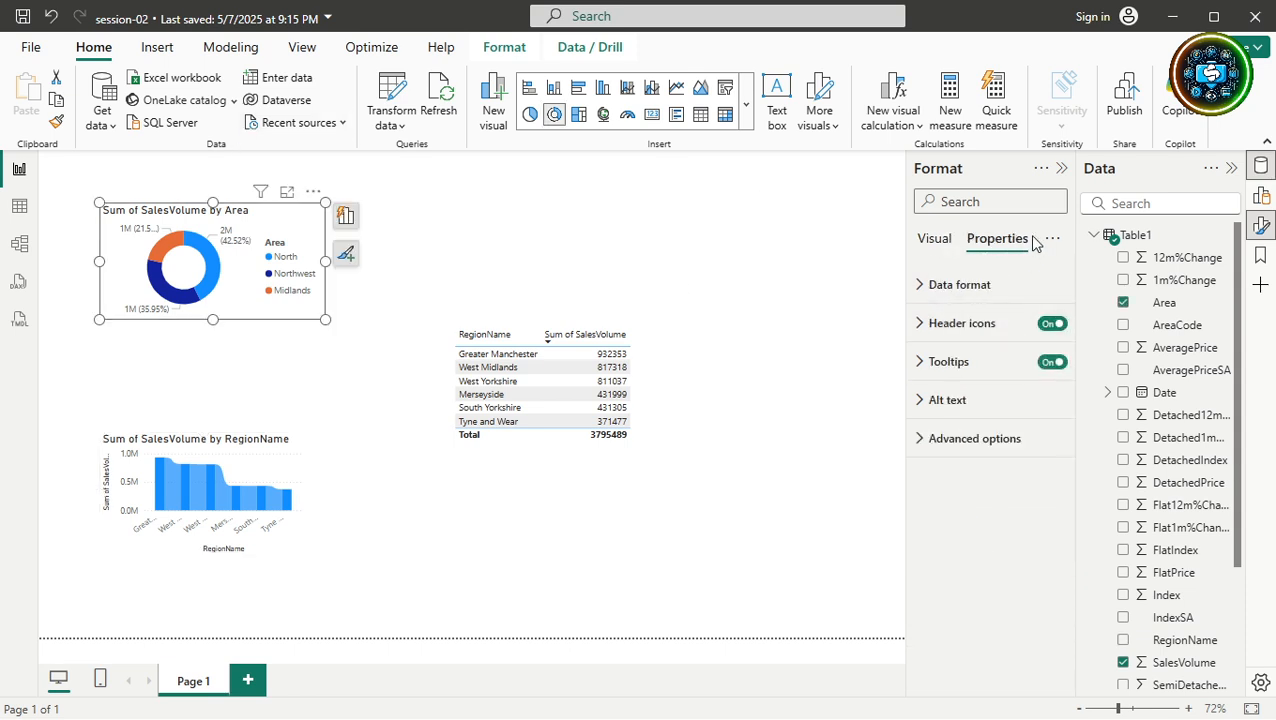
pyautogui.click(936, 240)
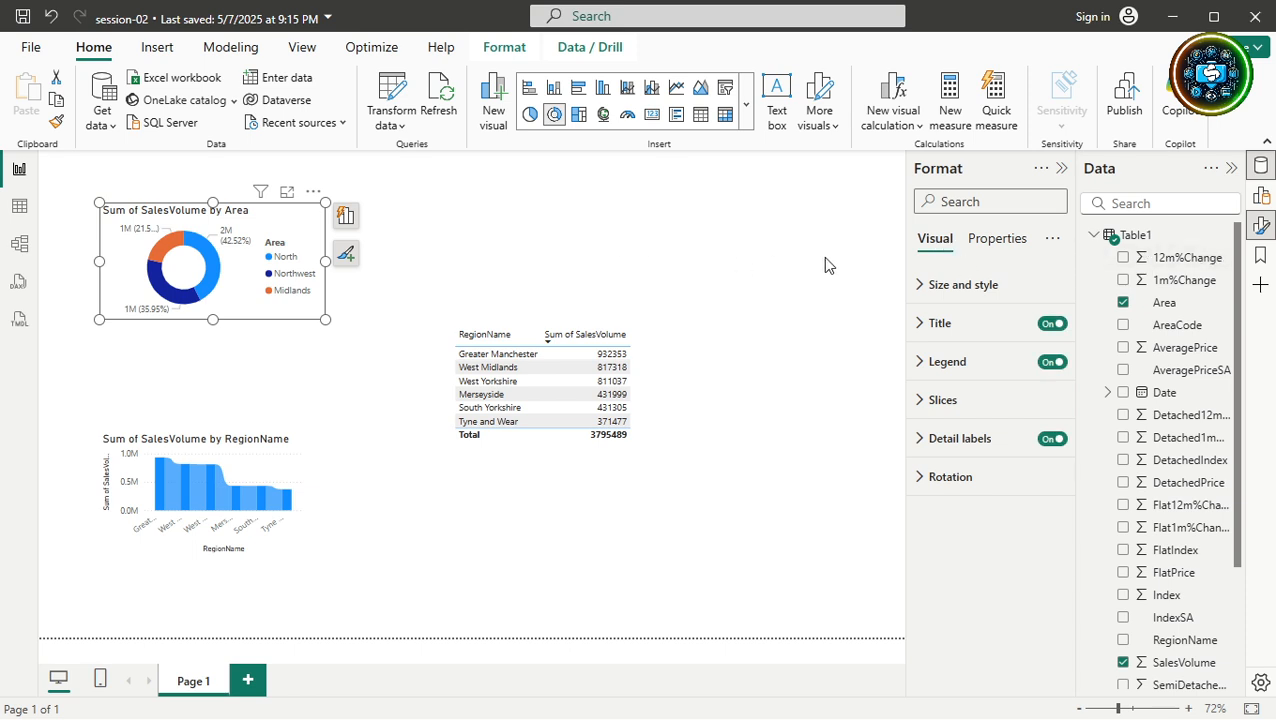
pyautogui.click(757, 333)
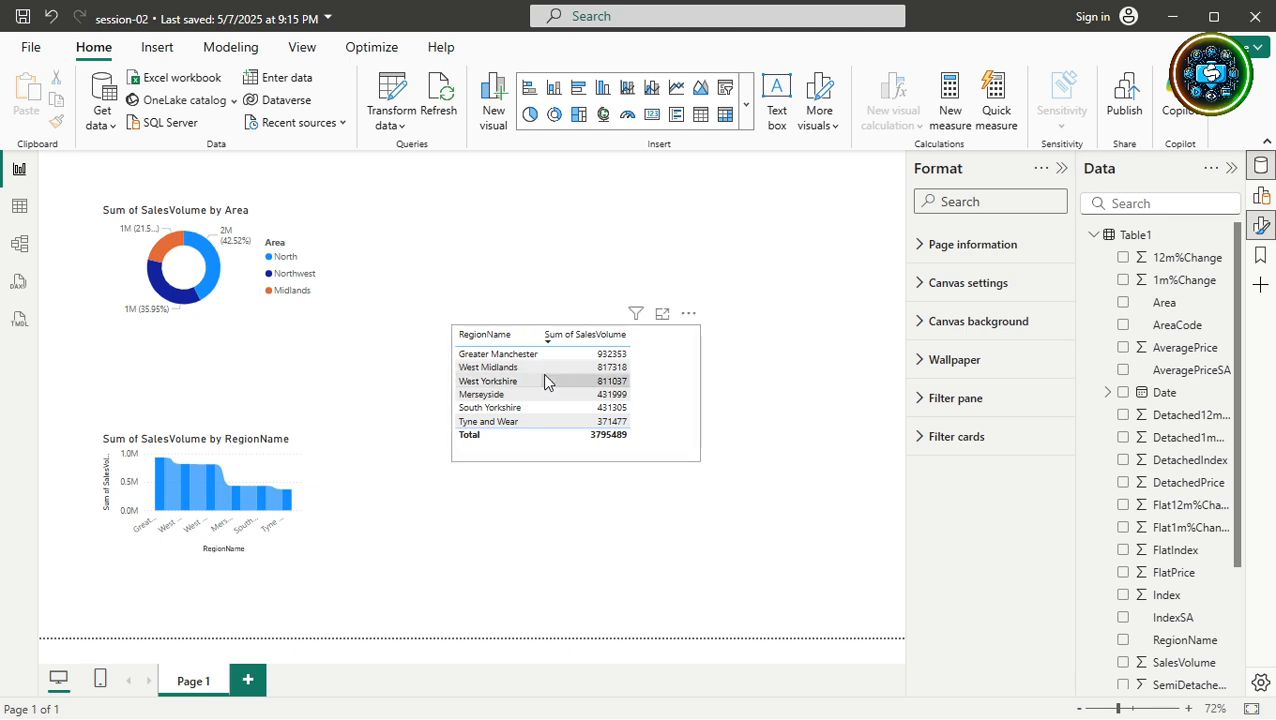
# Select the region table and switch between its General and Visual format settings.
pyautogui.click(675, 407)
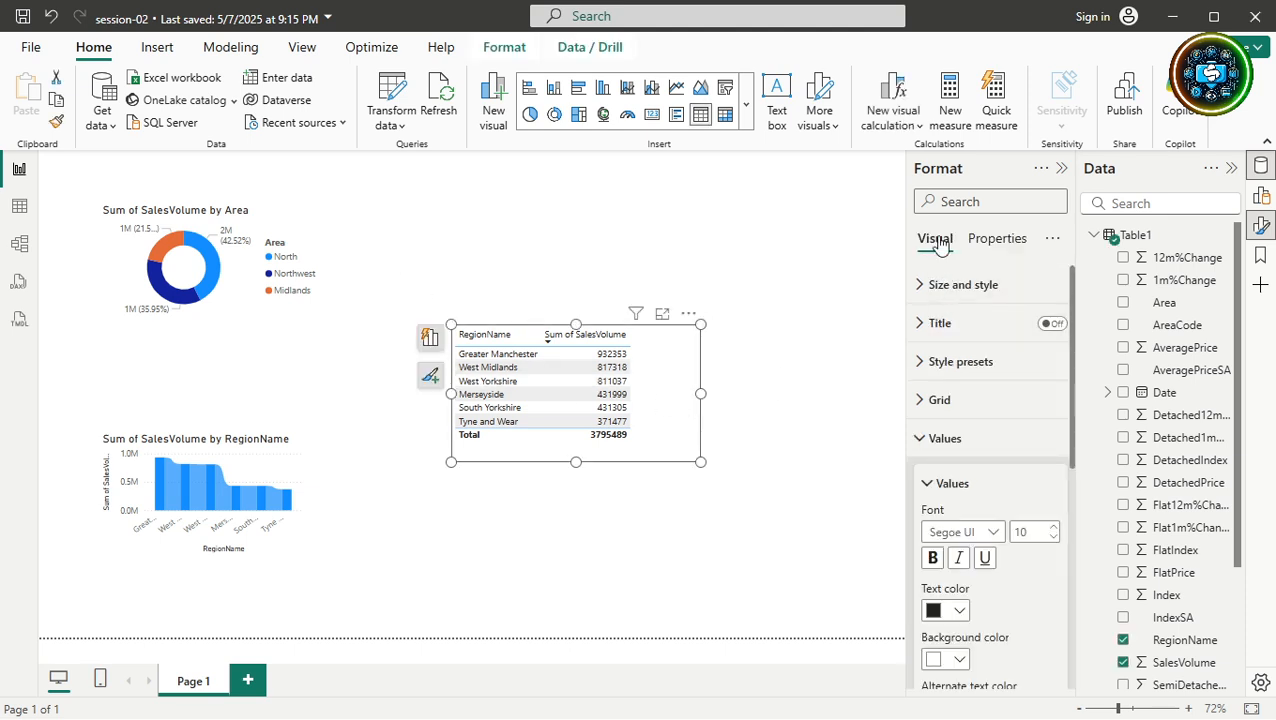
pyautogui.click(1008, 251)
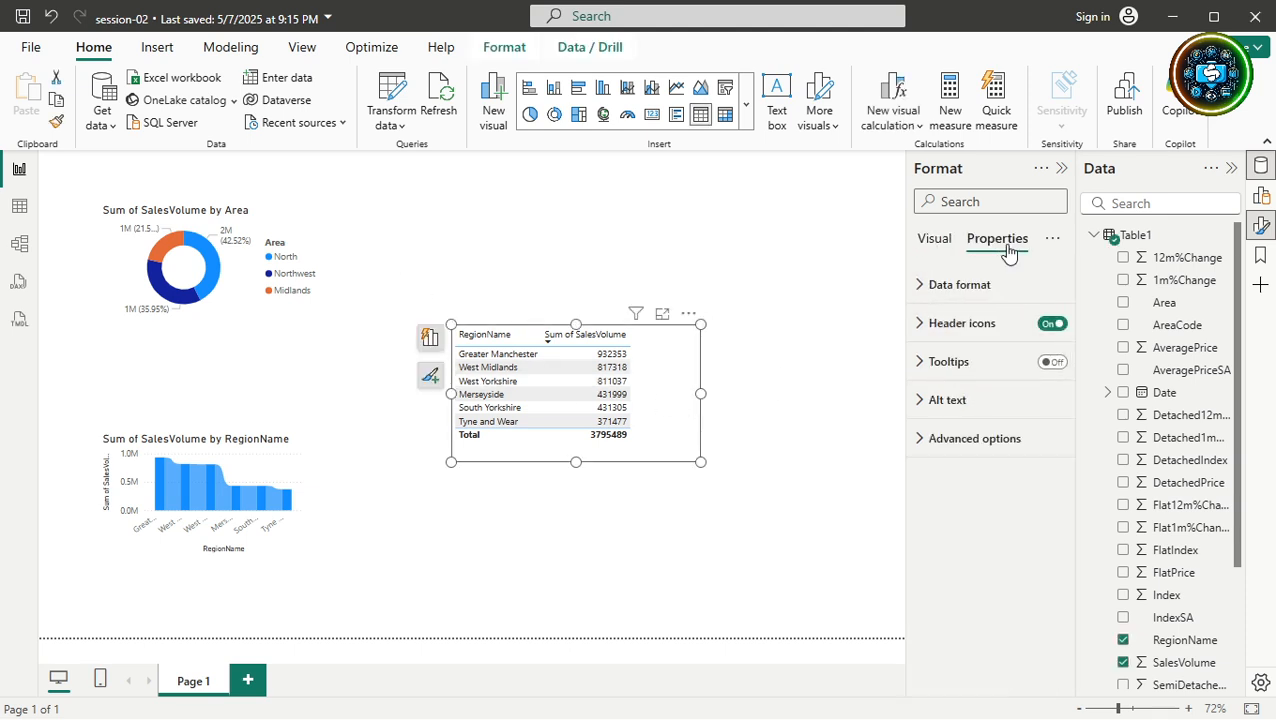
pyautogui.click(932, 243)
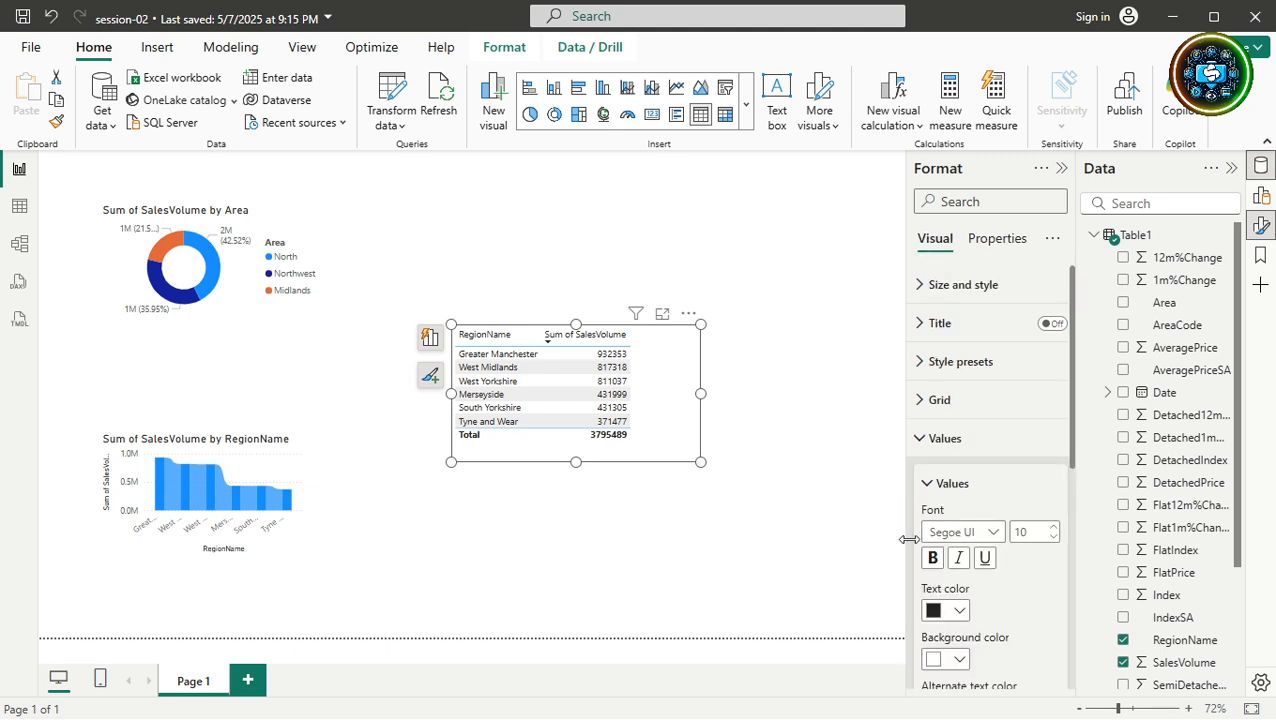
pyautogui.click(1003, 238)
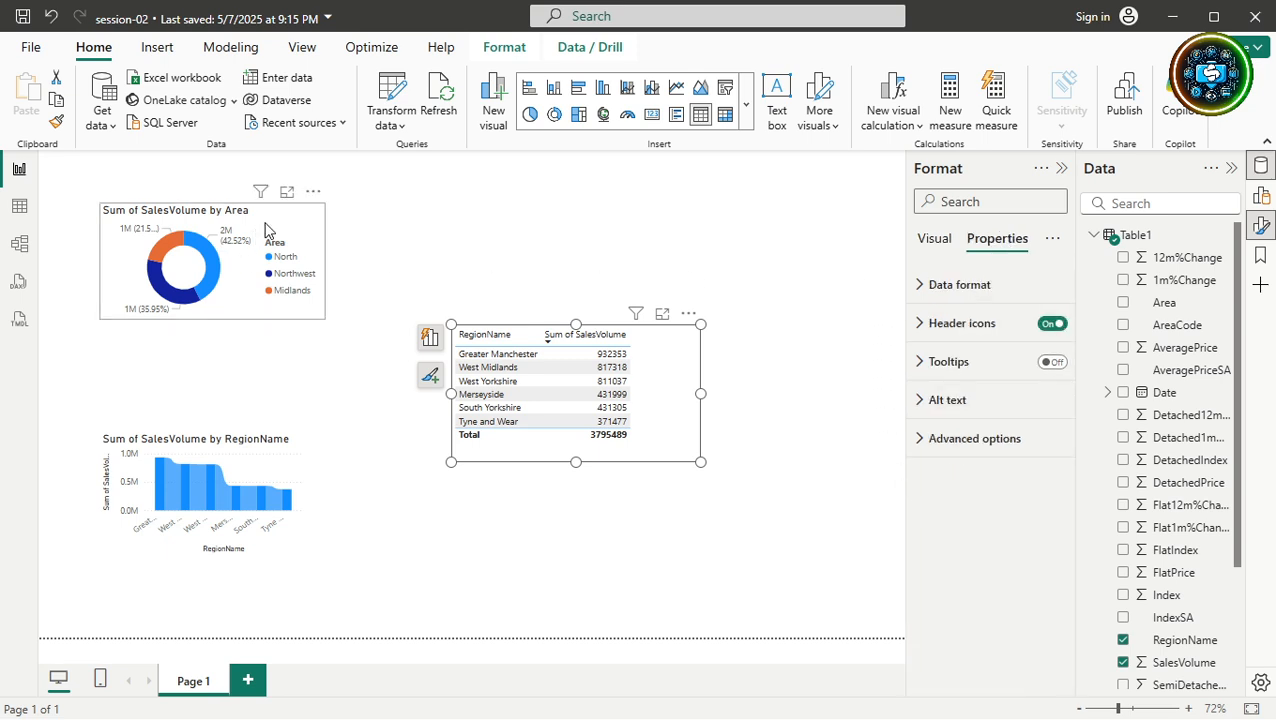
# Select the donut, ribbon chart, then the RegionName table, and show its Visual formatting options.
pyautogui.click(276, 226)
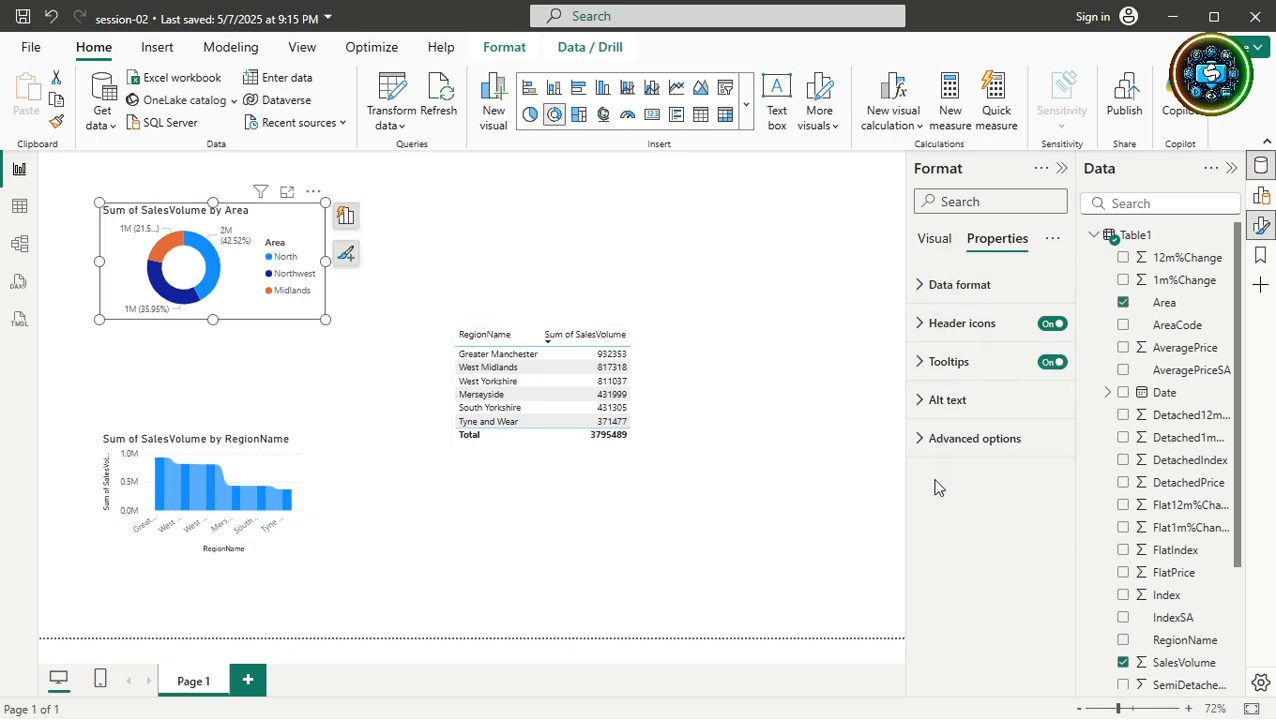
pyautogui.click(240, 466)
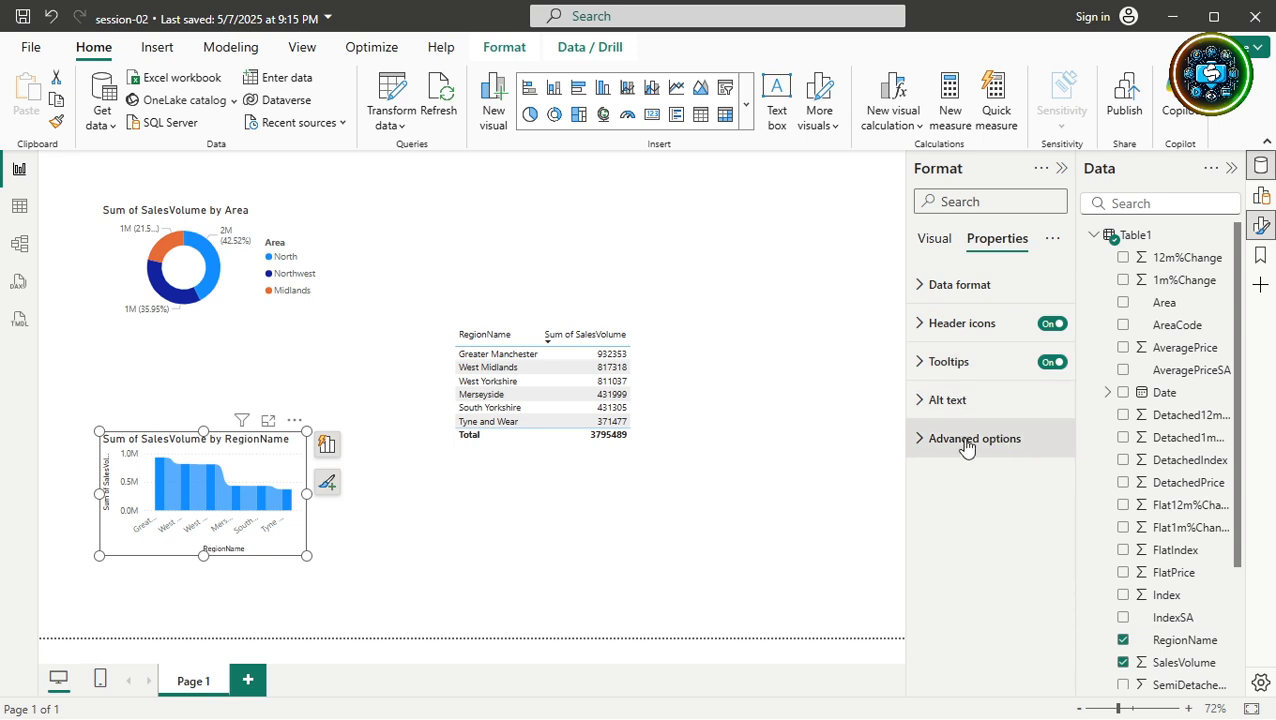
pyautogui.click(295, 219)
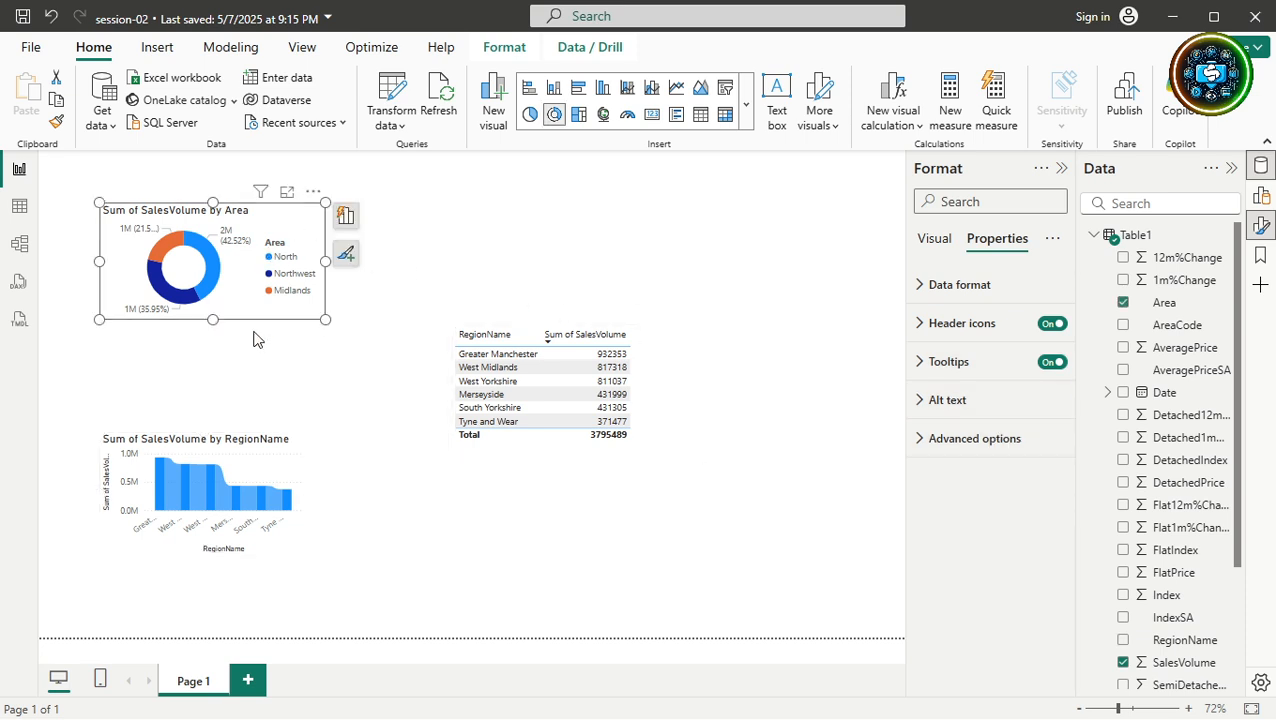
pyautogui.click(250, 458)
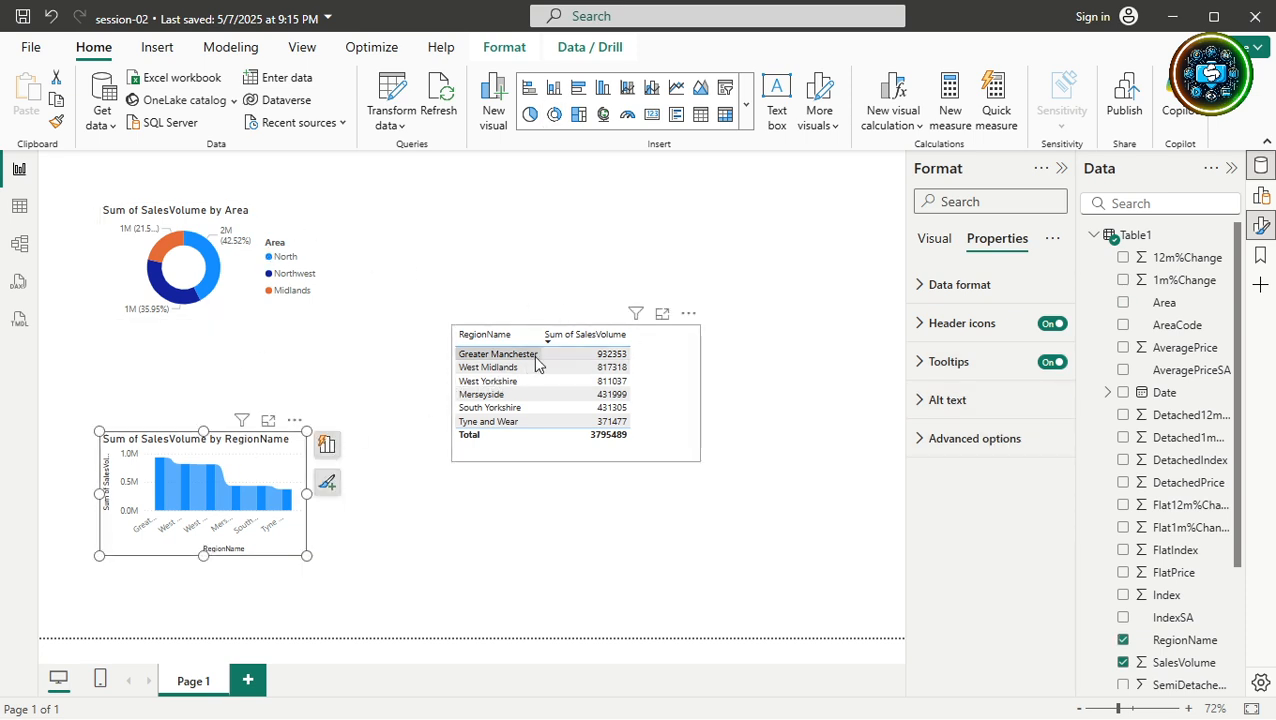
pyautogui.click(679, 372)
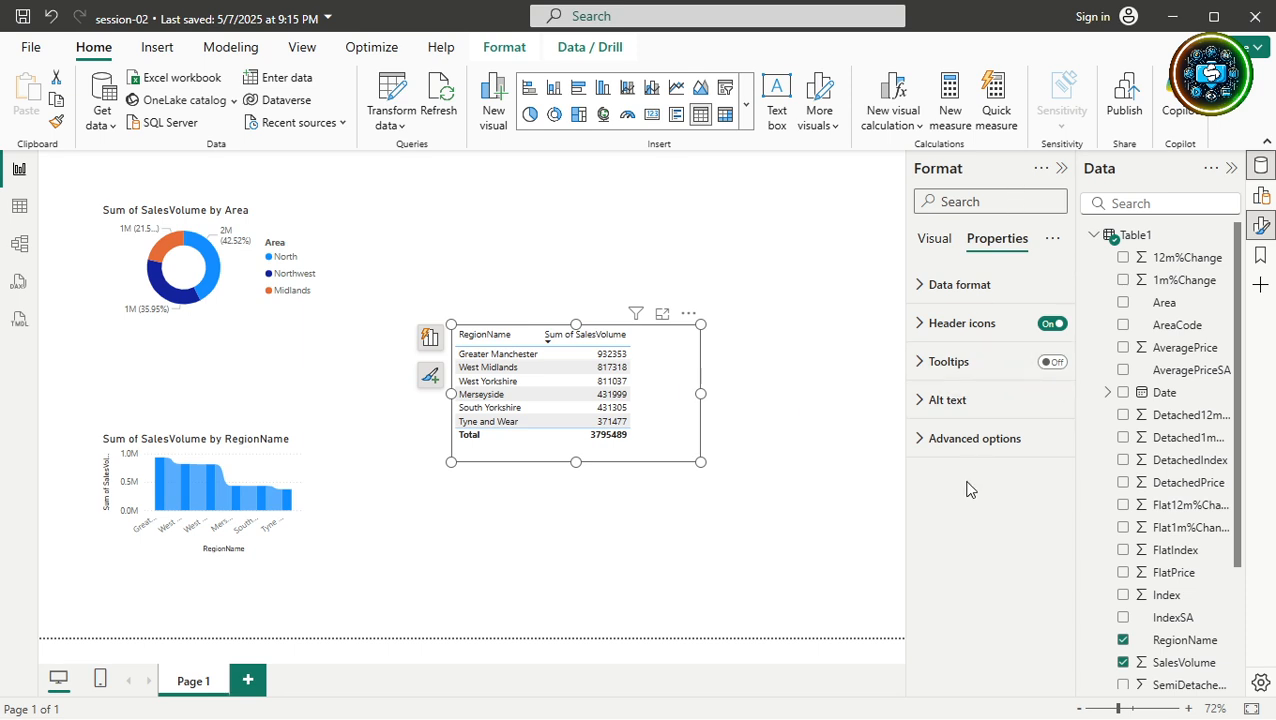
pyautogui.click(938, 241)
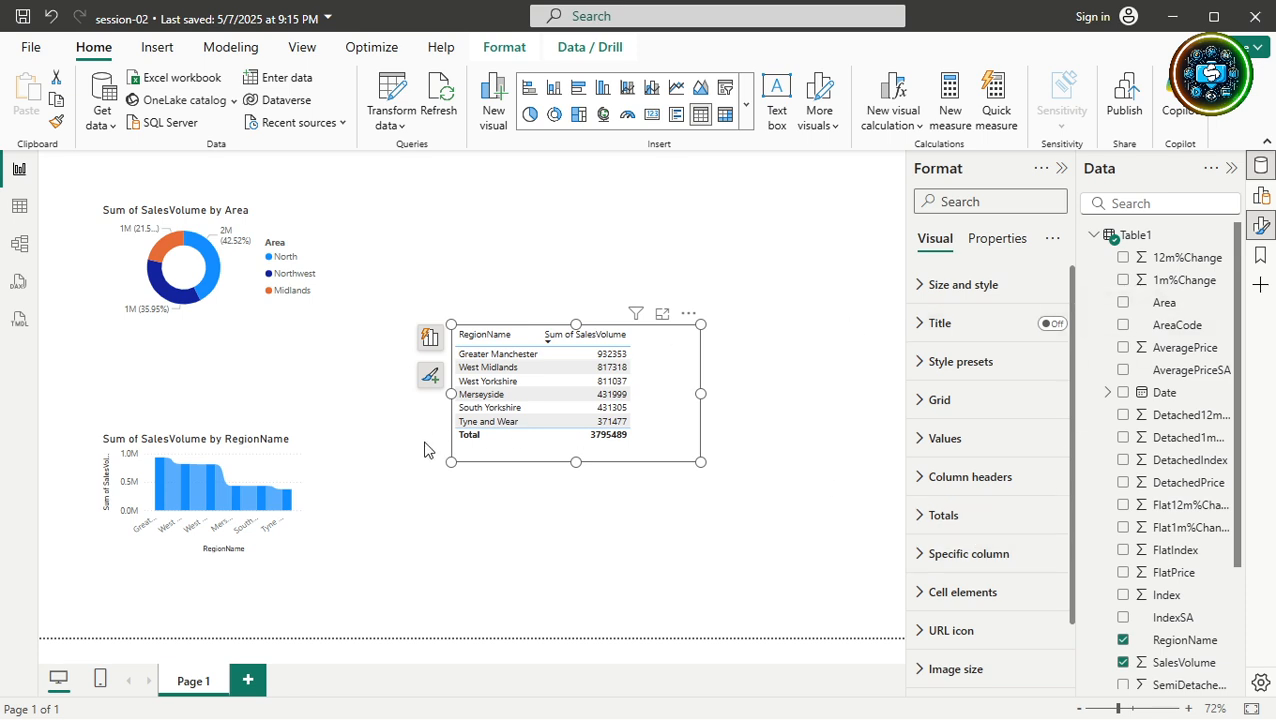
pyautogui.click(240, 481)
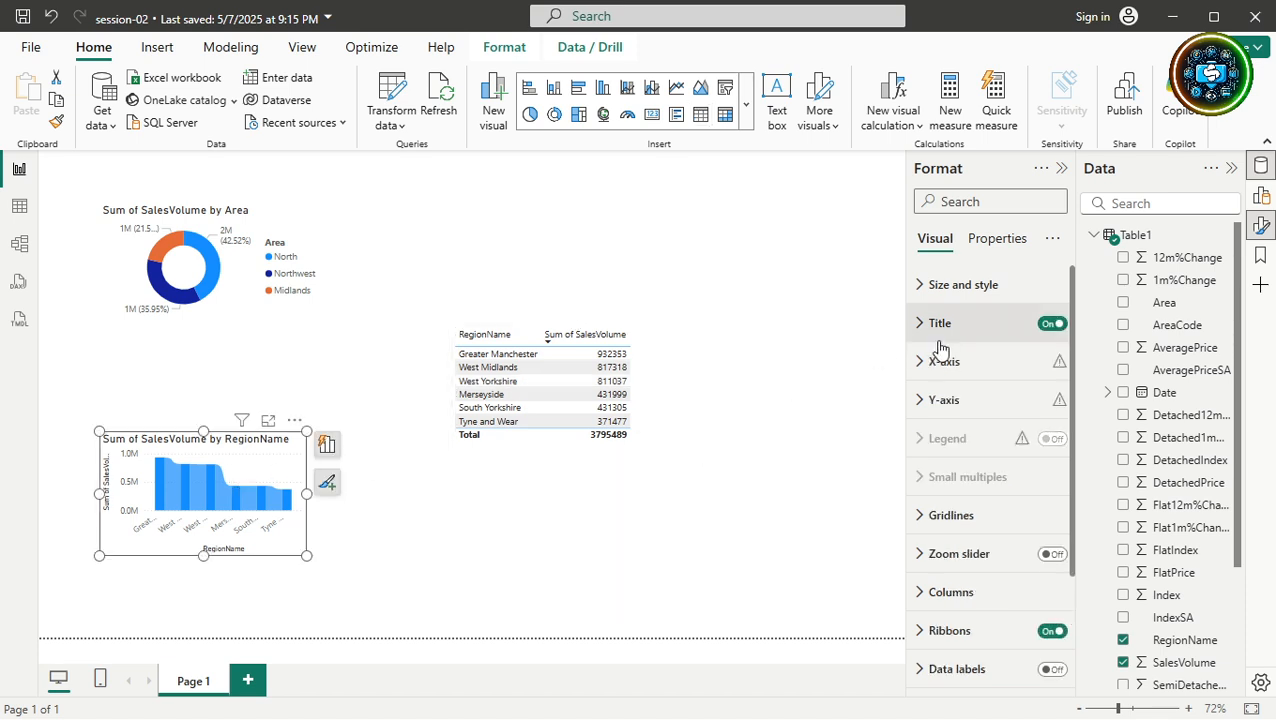
pyautogui.scroll(-3, 975, 552)
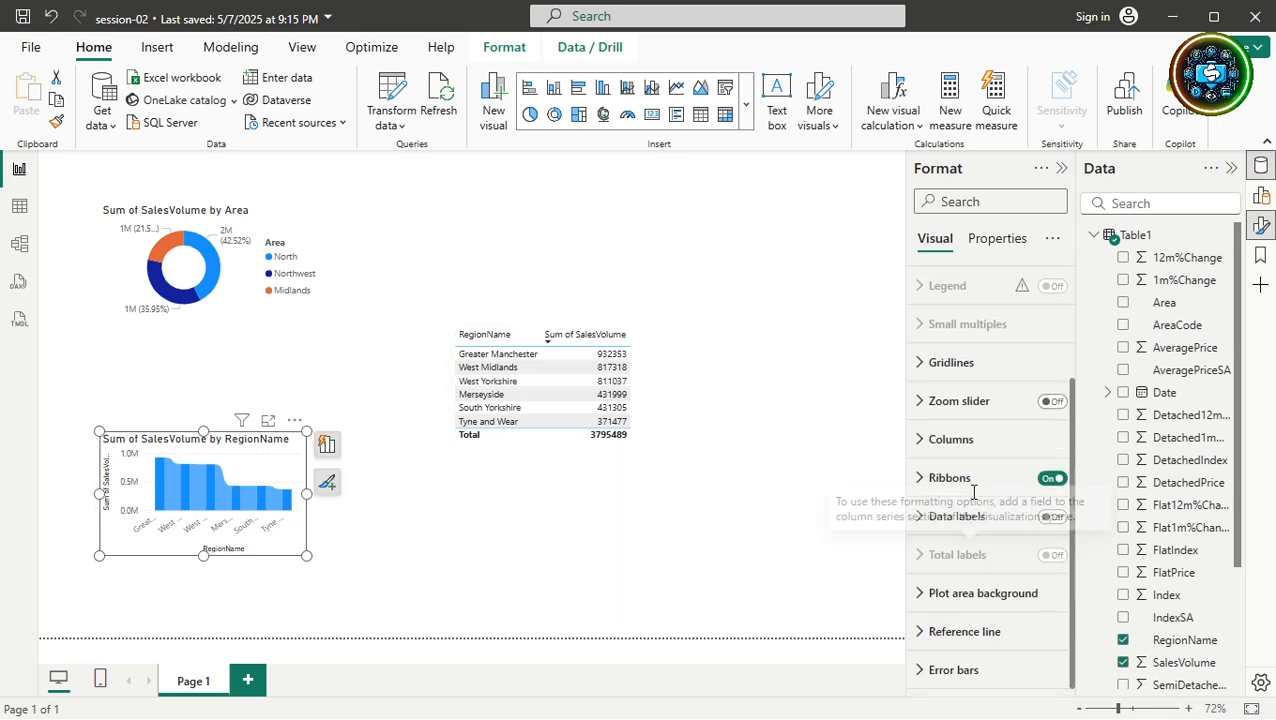
pyautogui.click(268, 420)
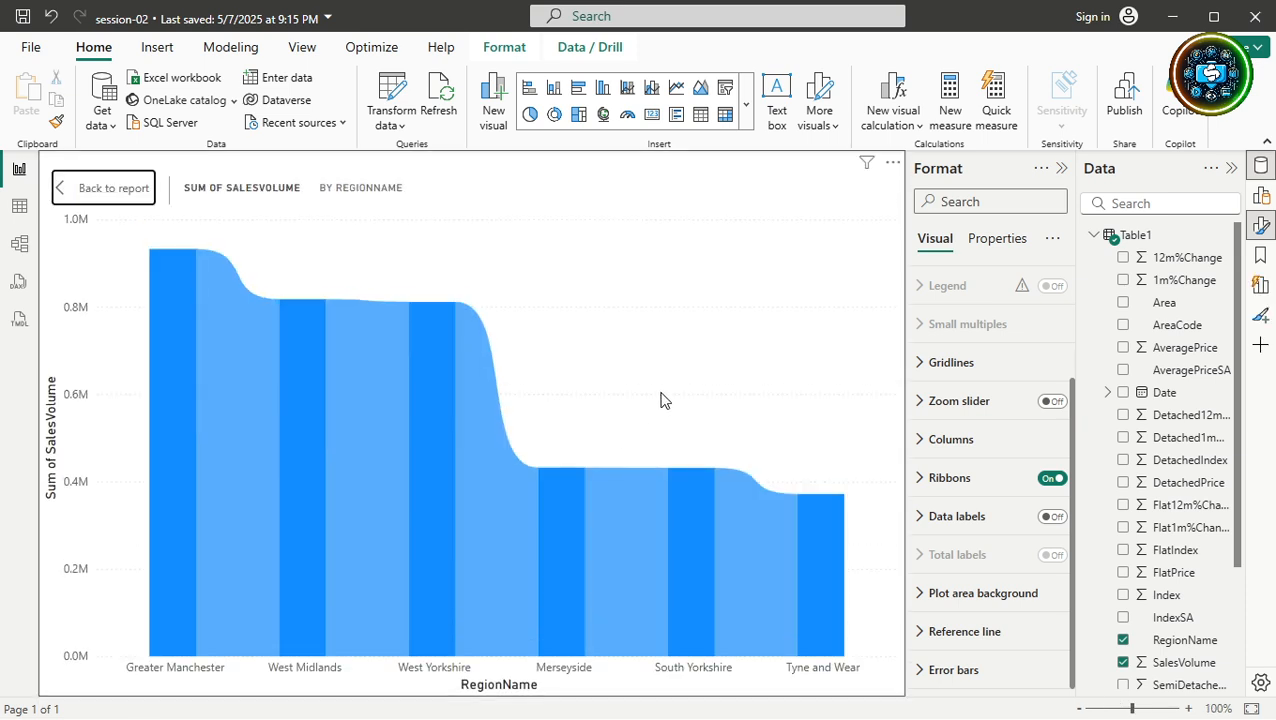
pyautogui.click(96, 187)
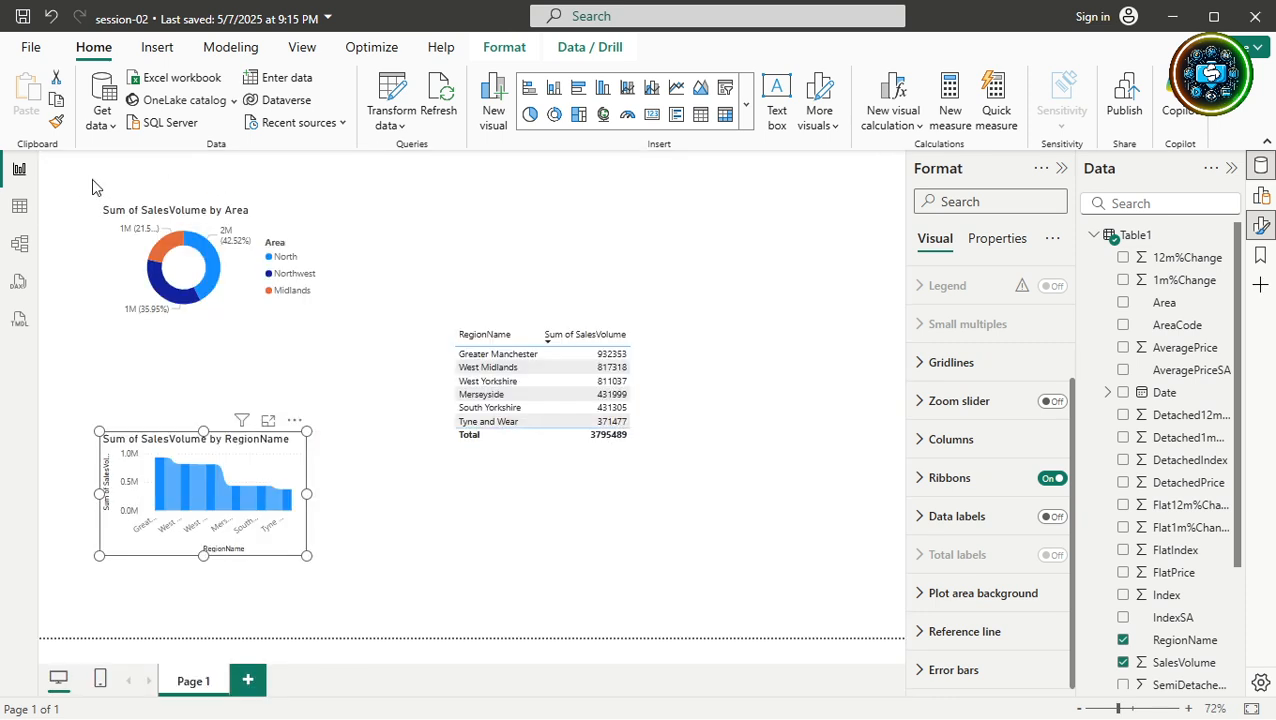
pyautogui.click(652, 378)
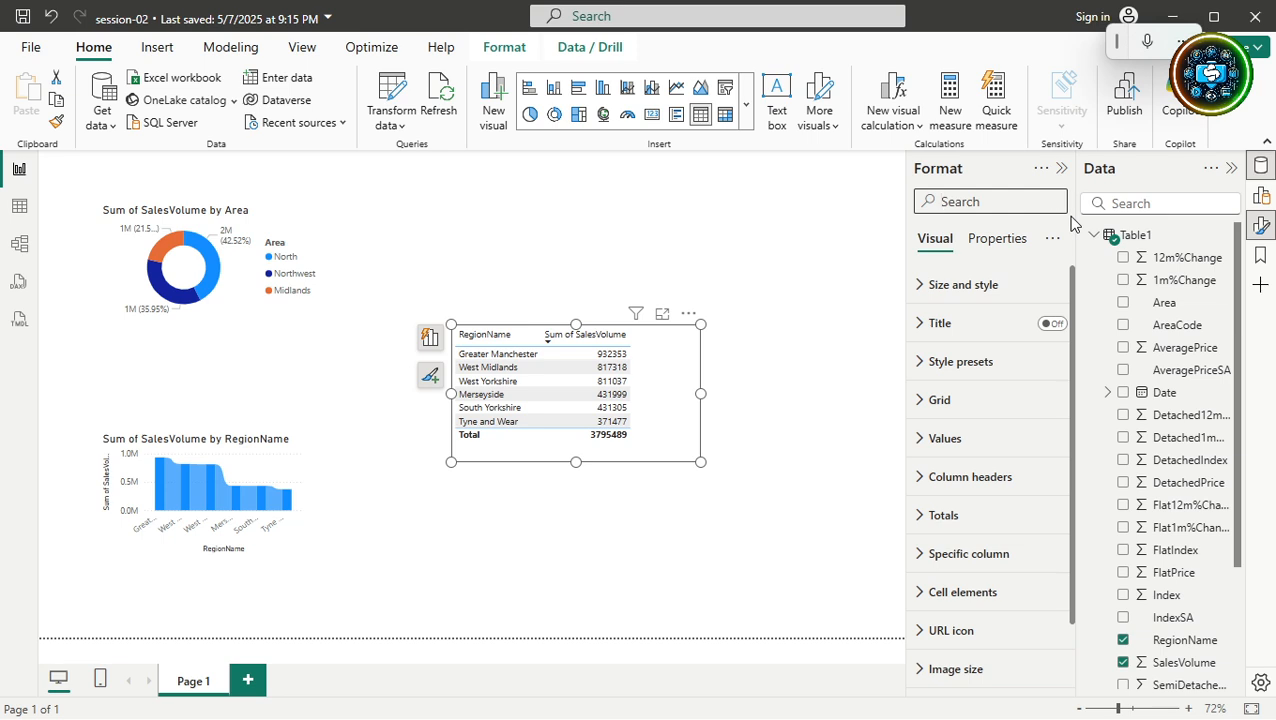
pyautogui.write('colo')
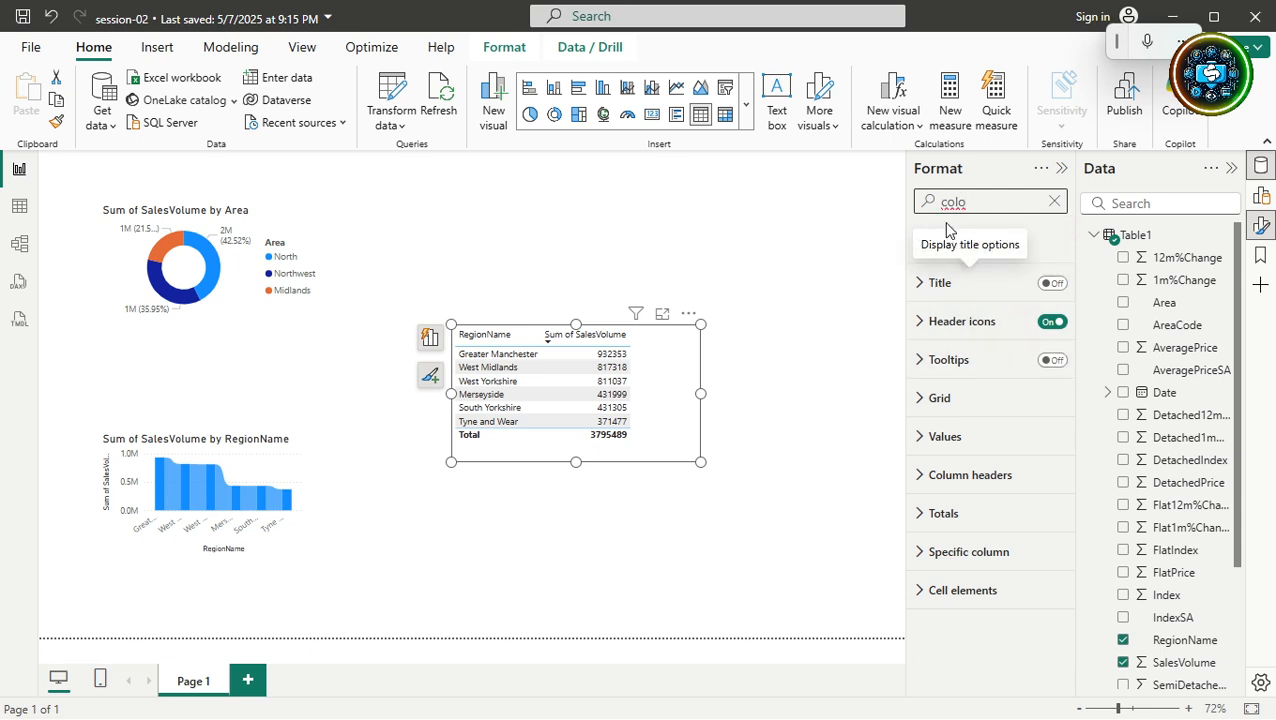
pyautogui.click(921, 284)
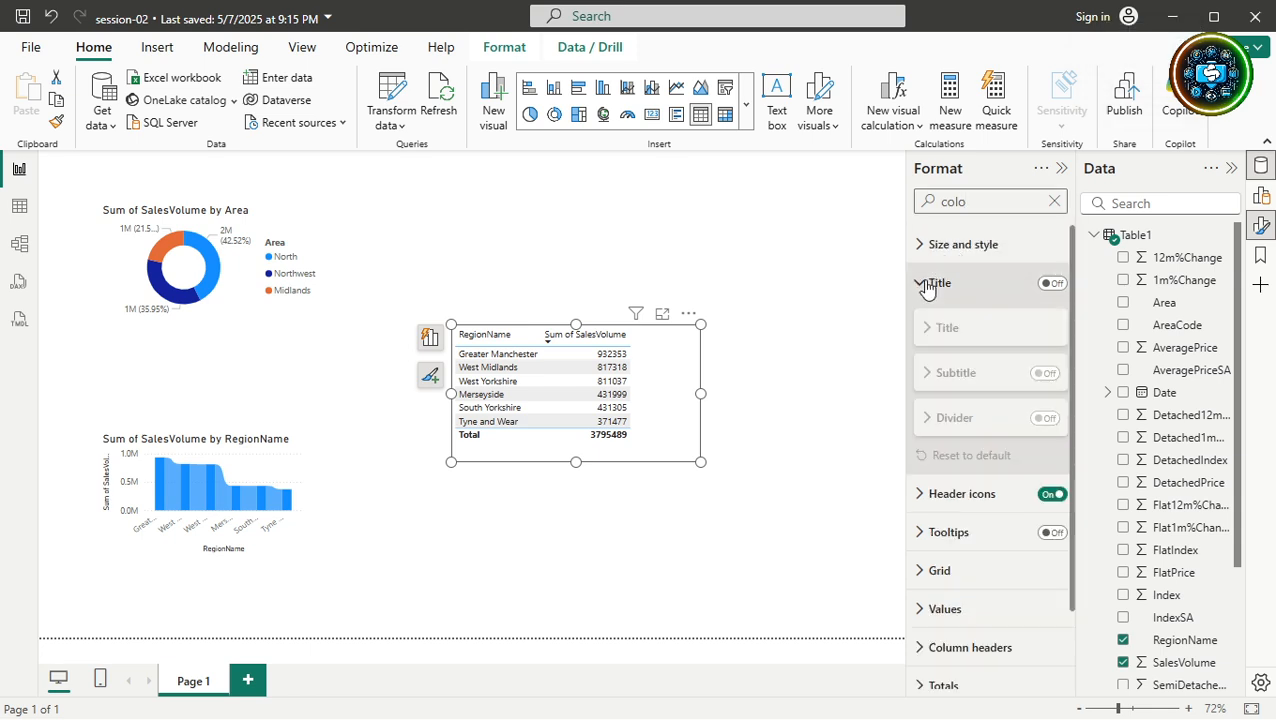
pyautogui.click(921, 284)
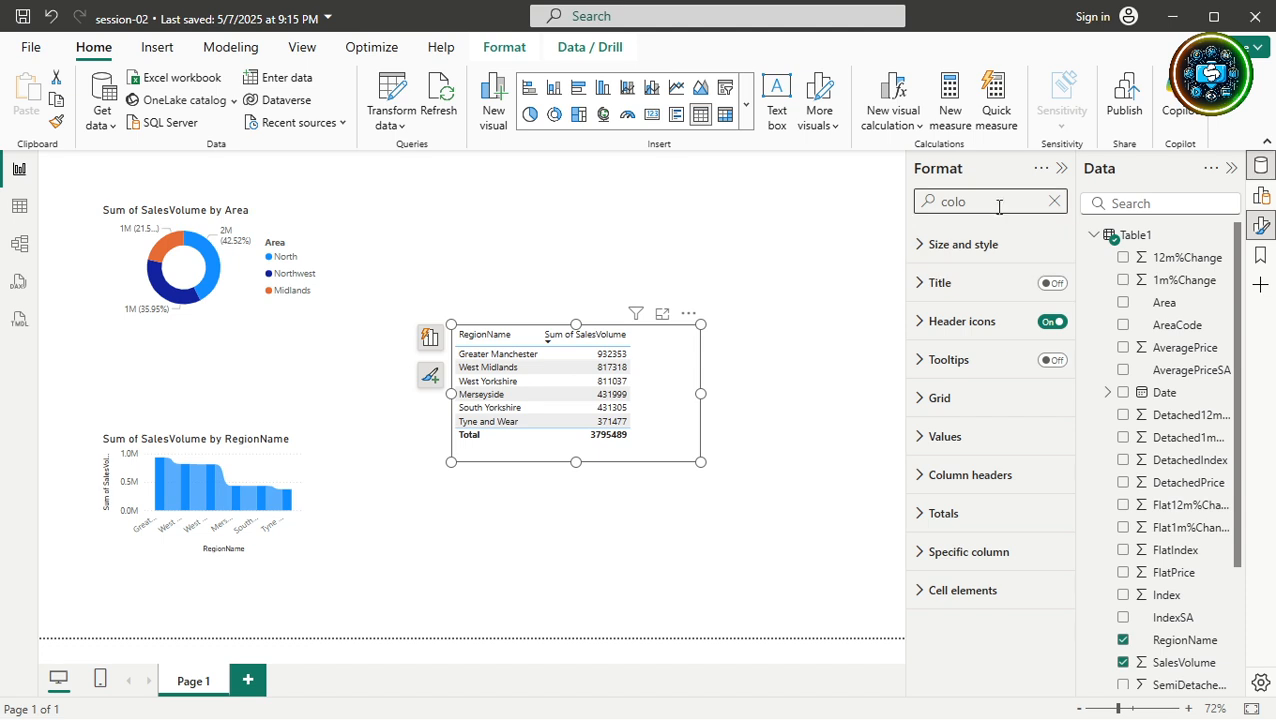
pyautogui.click(1054, 201)
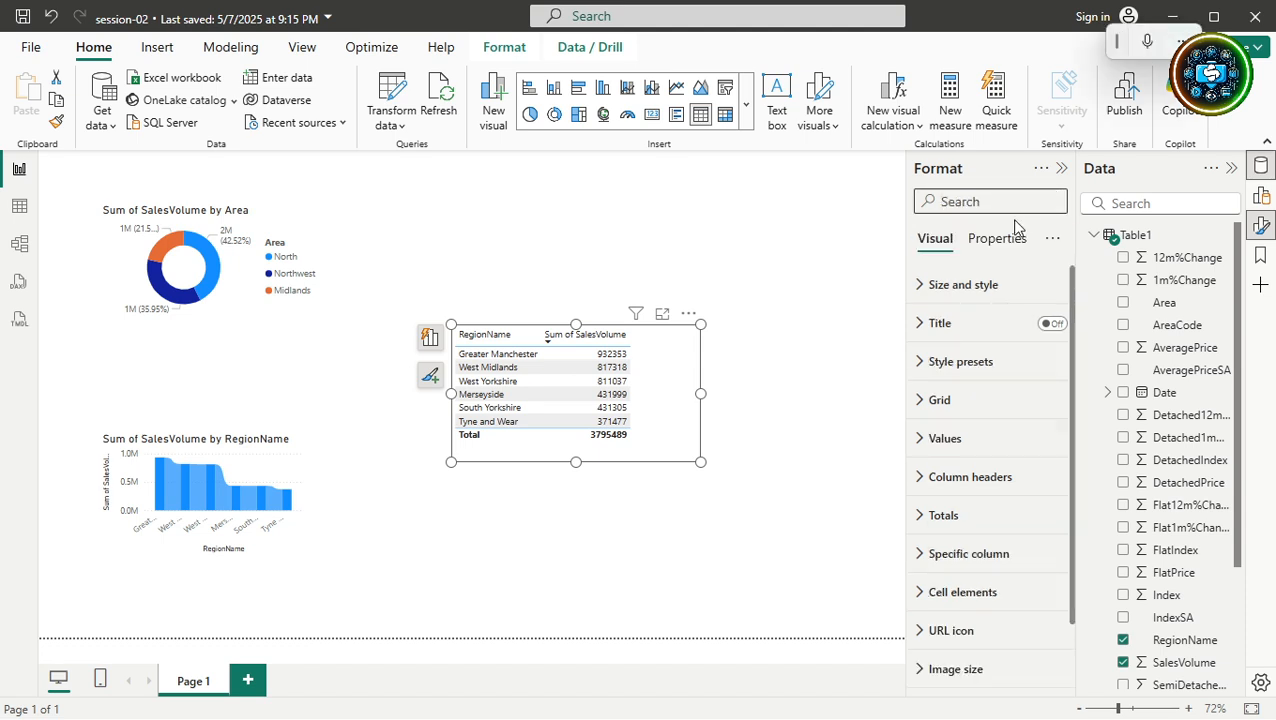
pyautogui.write('column')
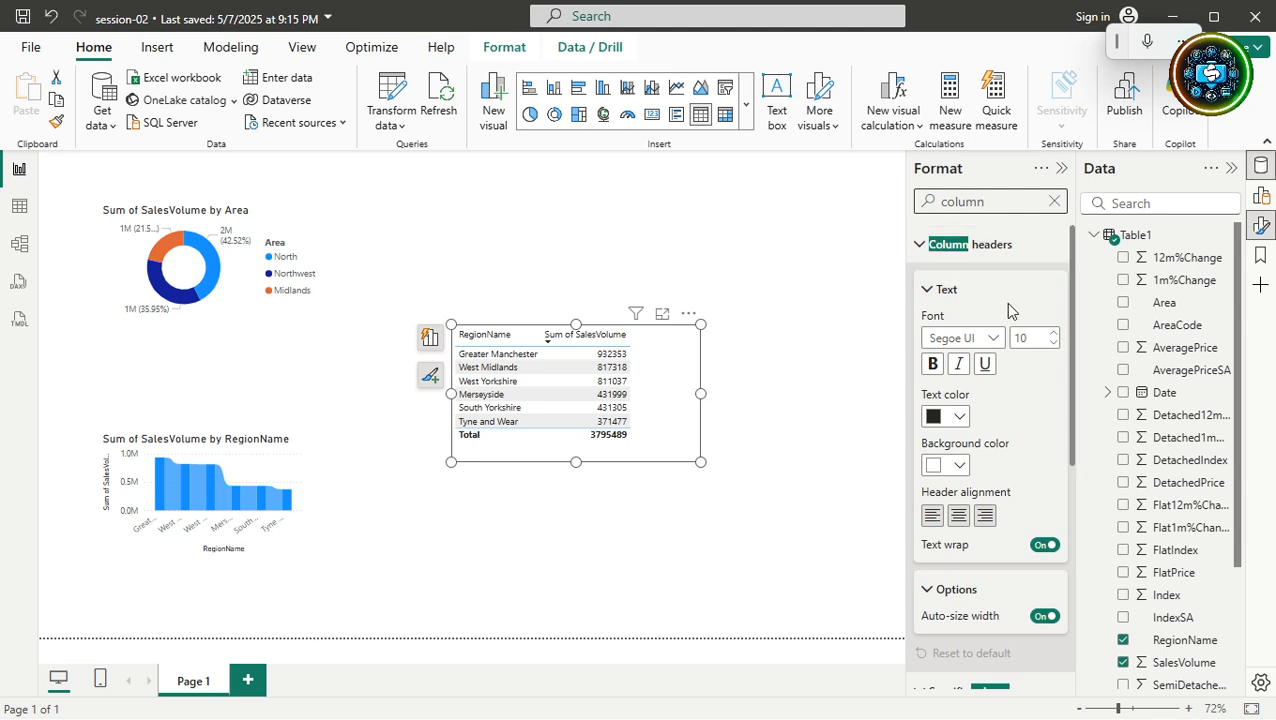
pyautogui.click(922, 250)
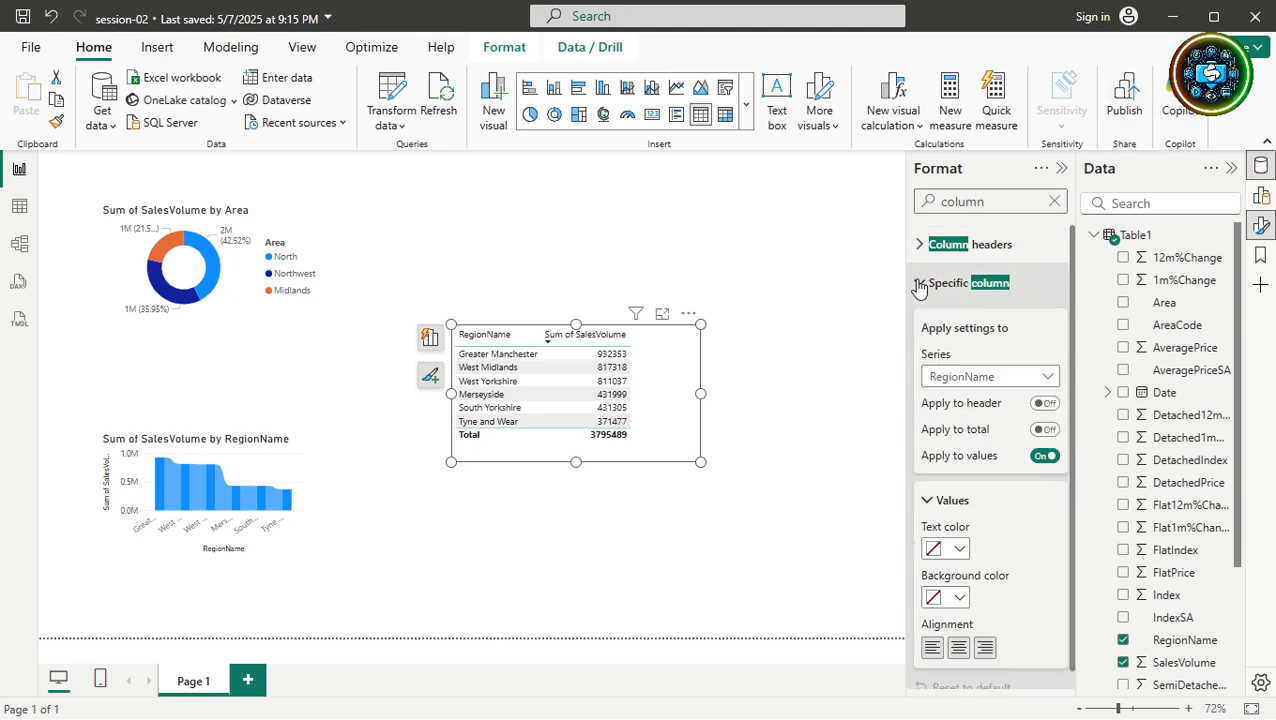
pyautogui.click(919, 284)
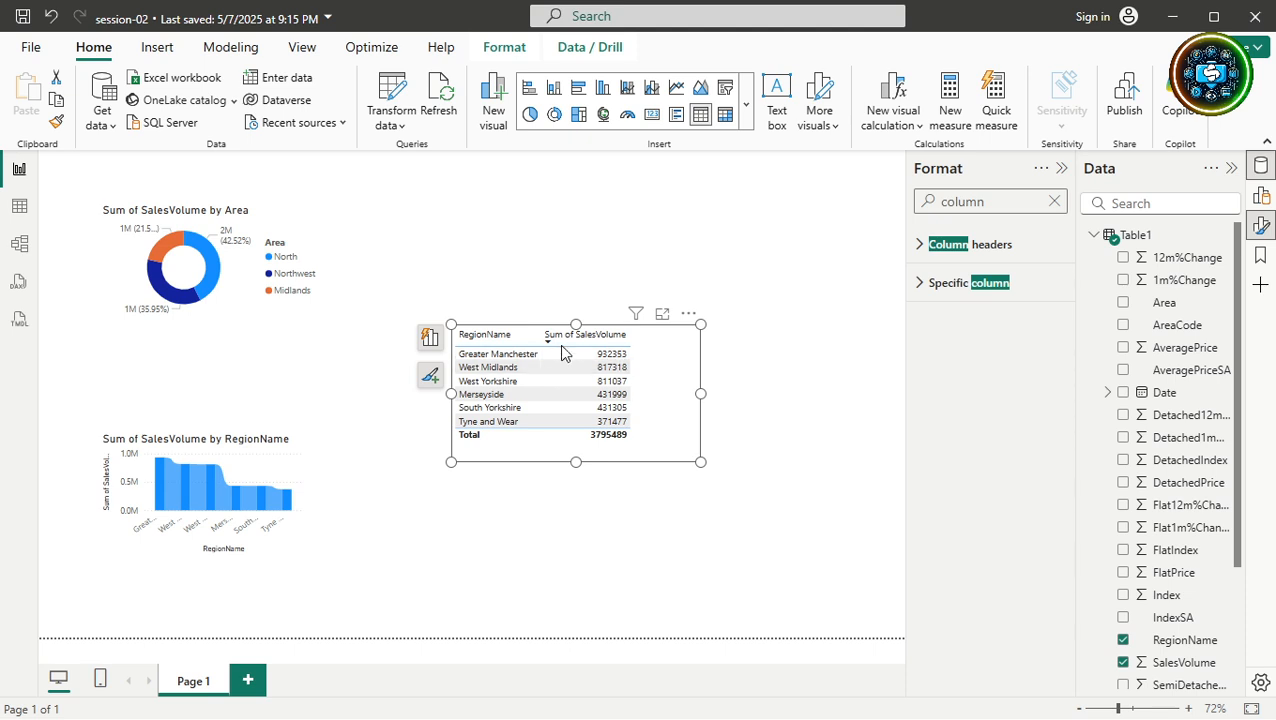
pyautogui.click(1054, 201)
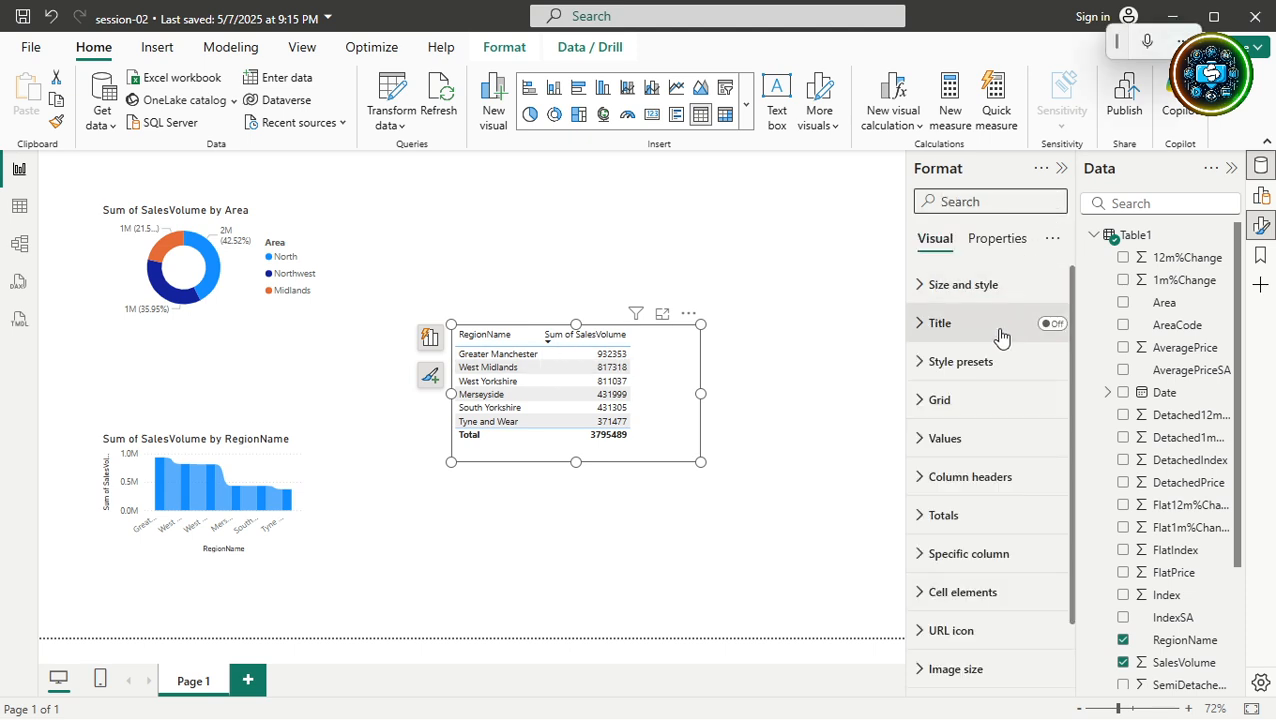
pyautogui.scroll(-2, 1001, 343)
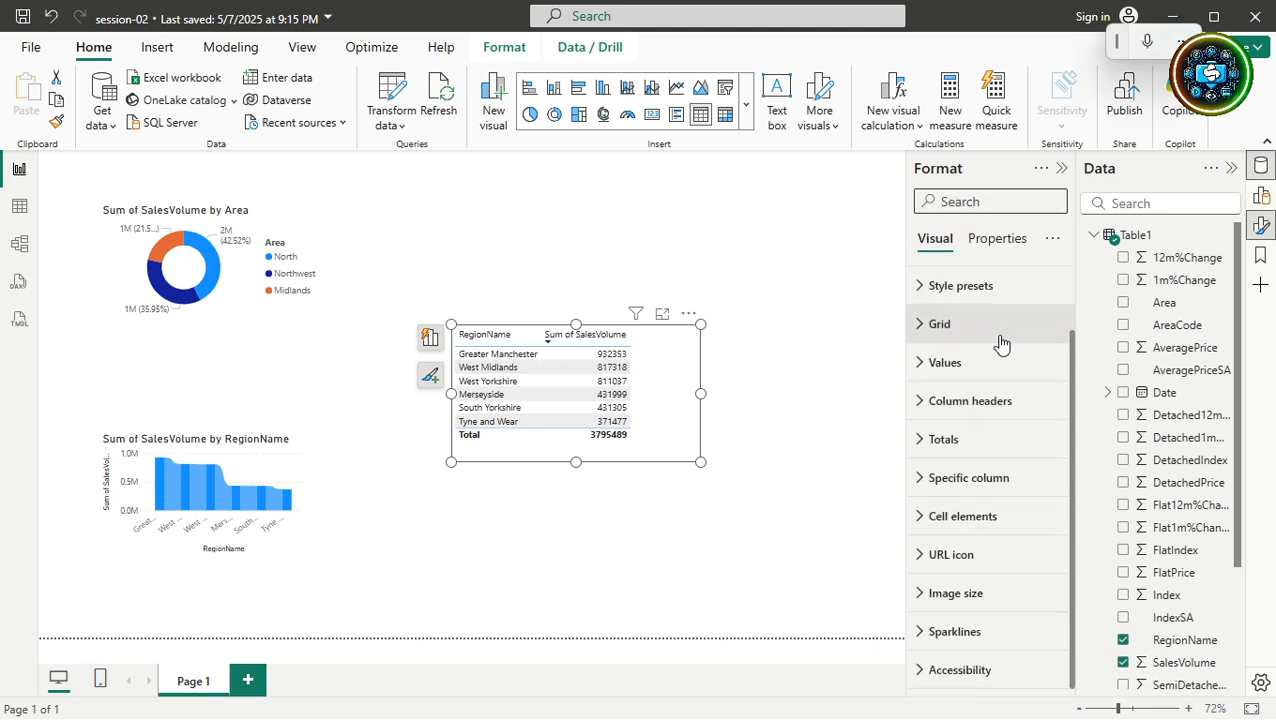
pyautogui.scroll(2, 1001, 345)
pyautogui.click(988, 204)
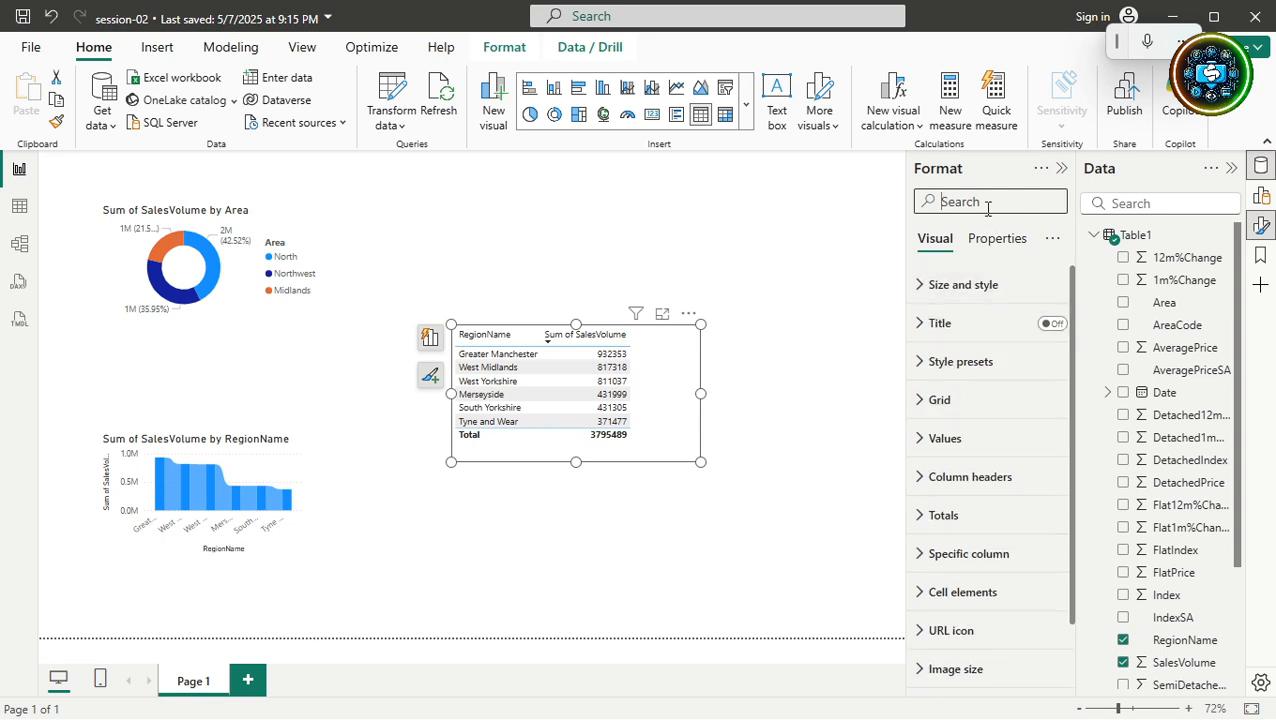
# Search the ribbon chart's format options for 'data' and turn on Data labels with Title.
pyautogui.click(256, 474)
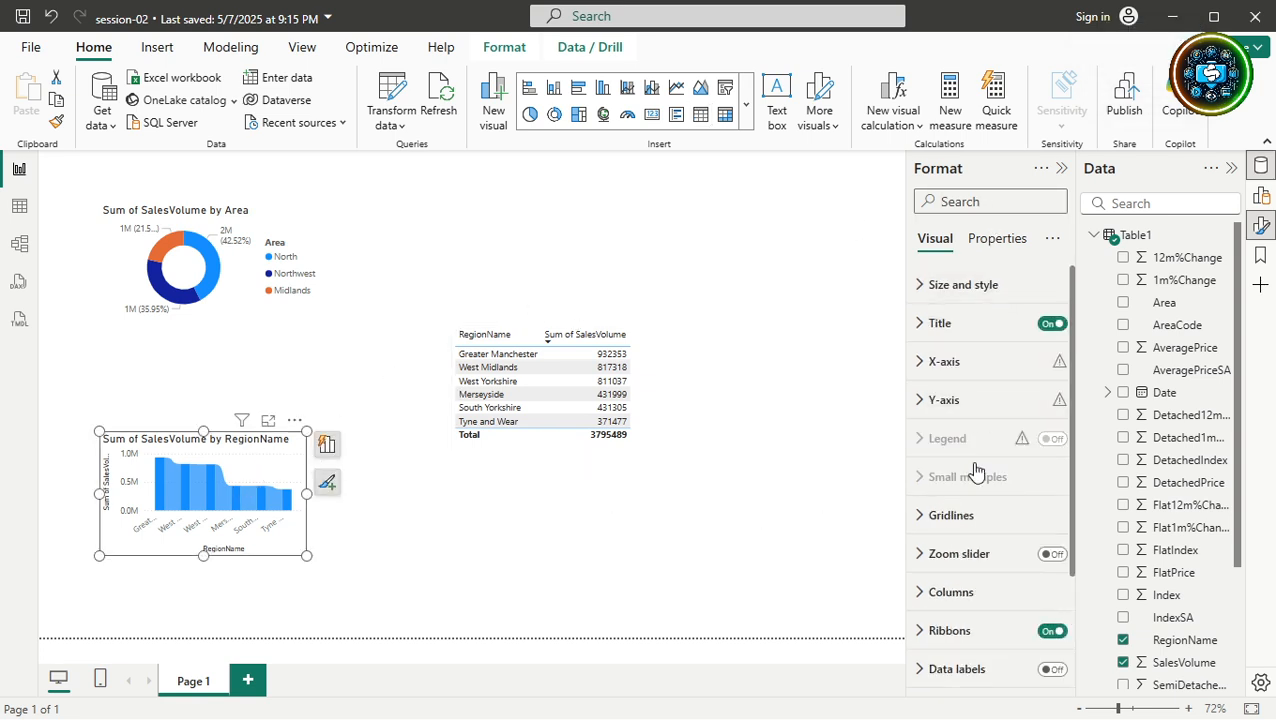
pyautogui.scroll(-2, 968, 540)
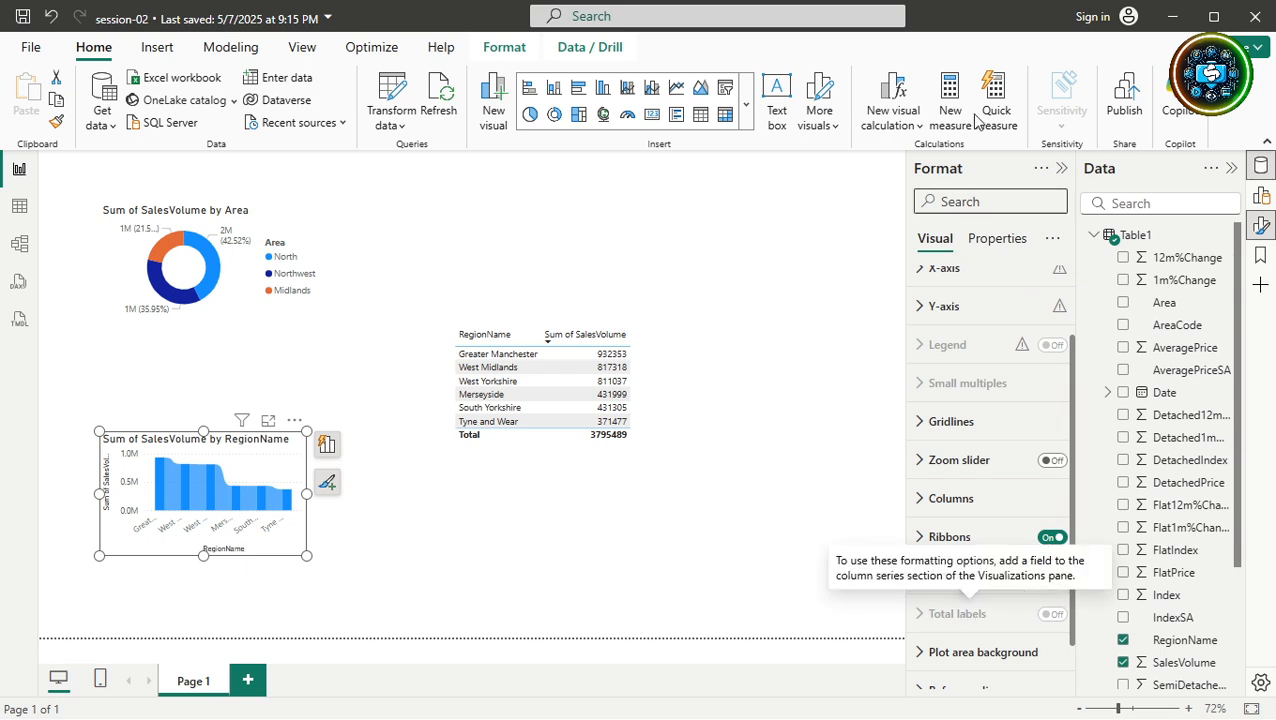
pyautogui.click(952, 203)
pyautogui.write('d')
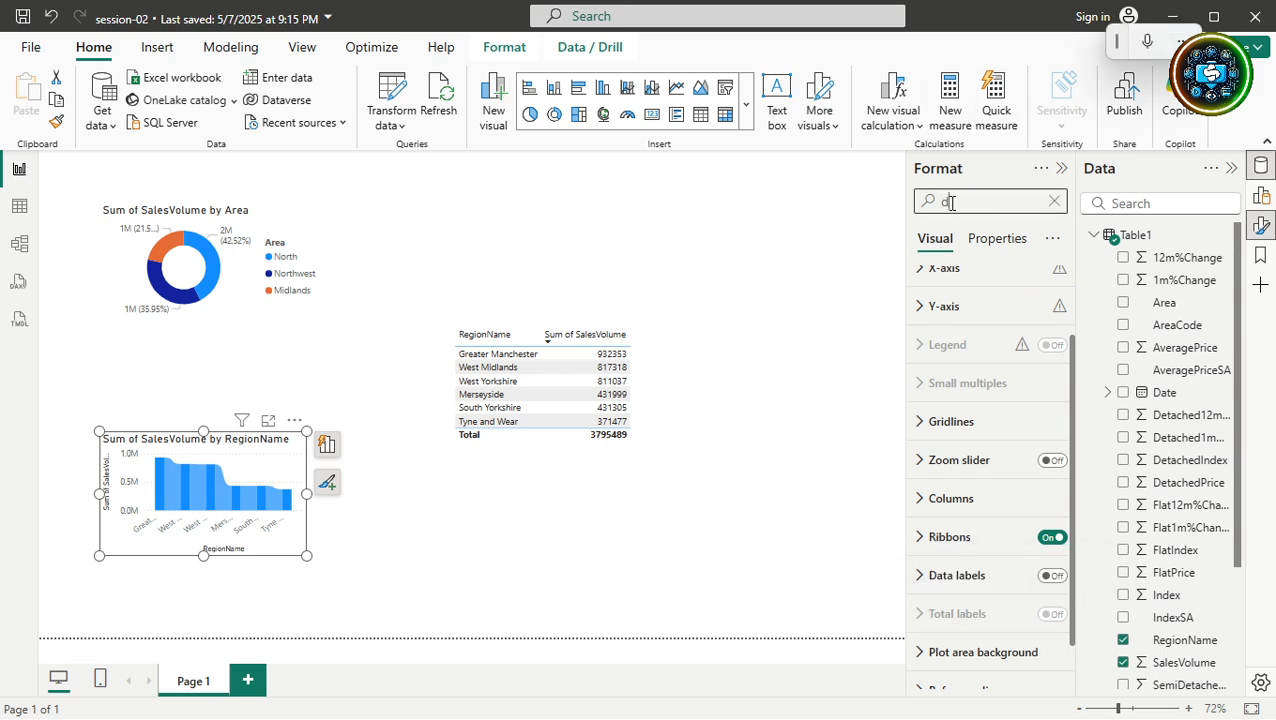
pyautogui.write('ata')
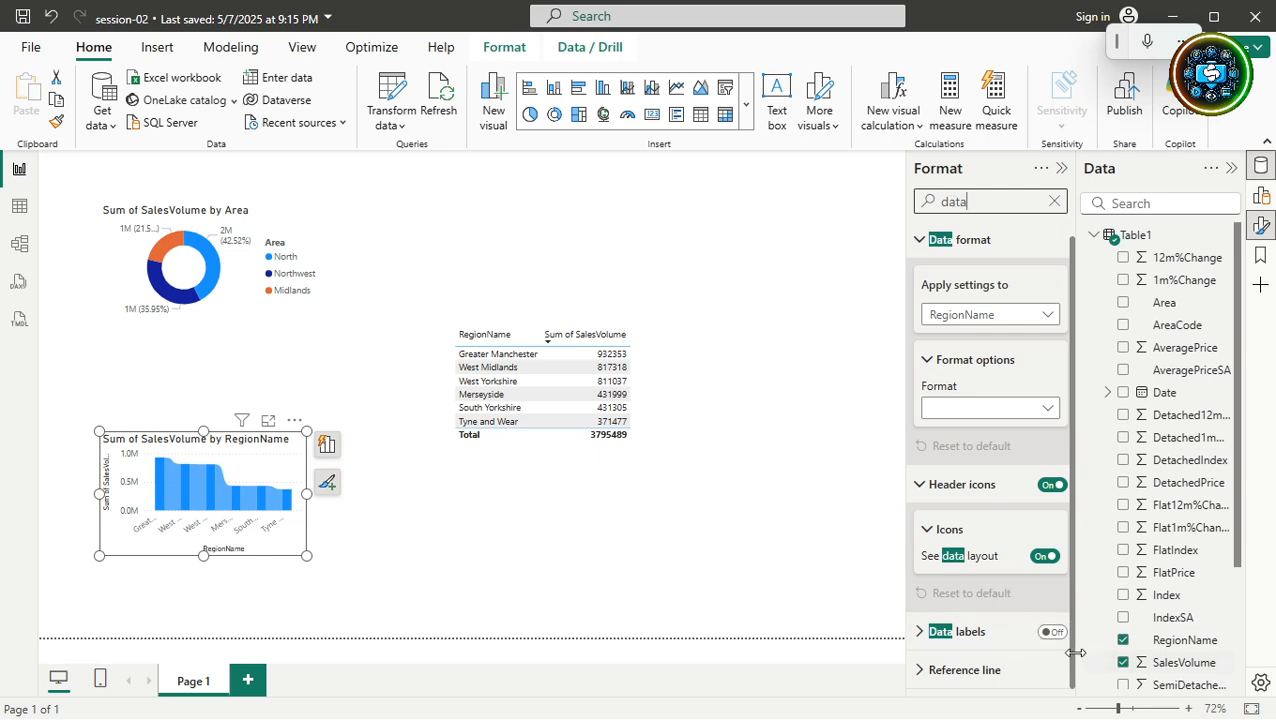
pyautogui.click(1052, 632)
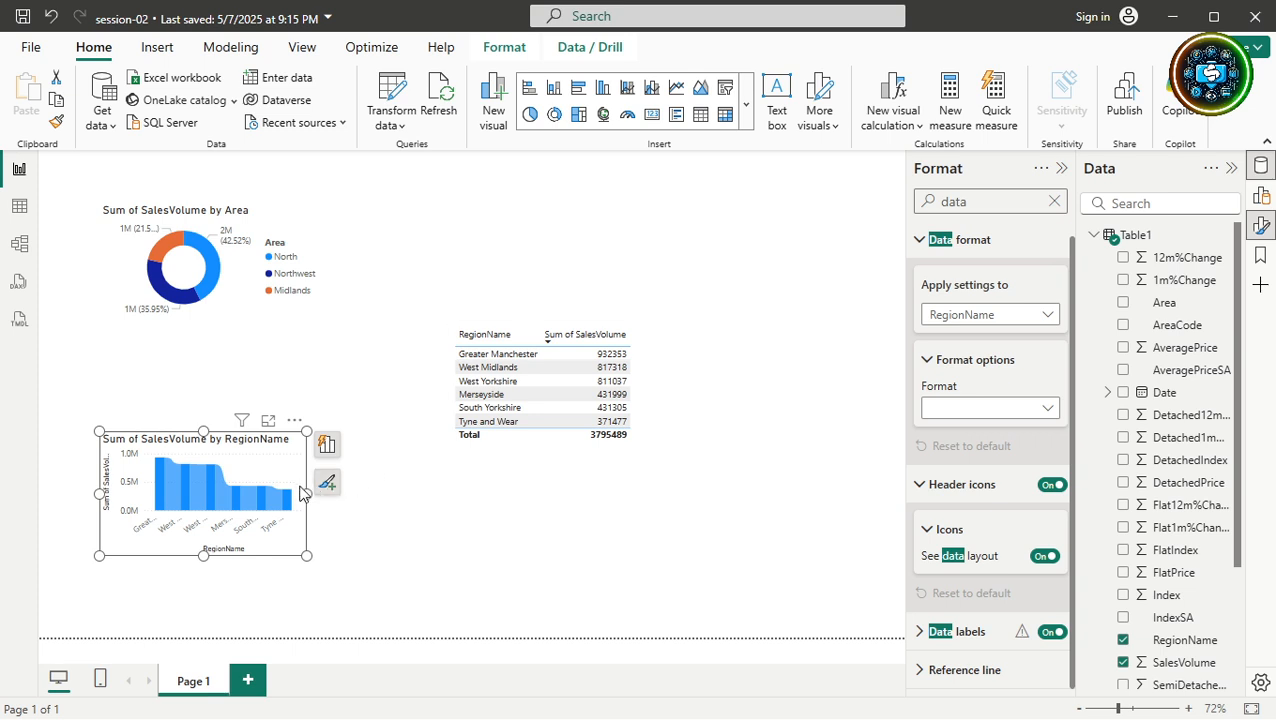
pyautogui.click(919, 632)
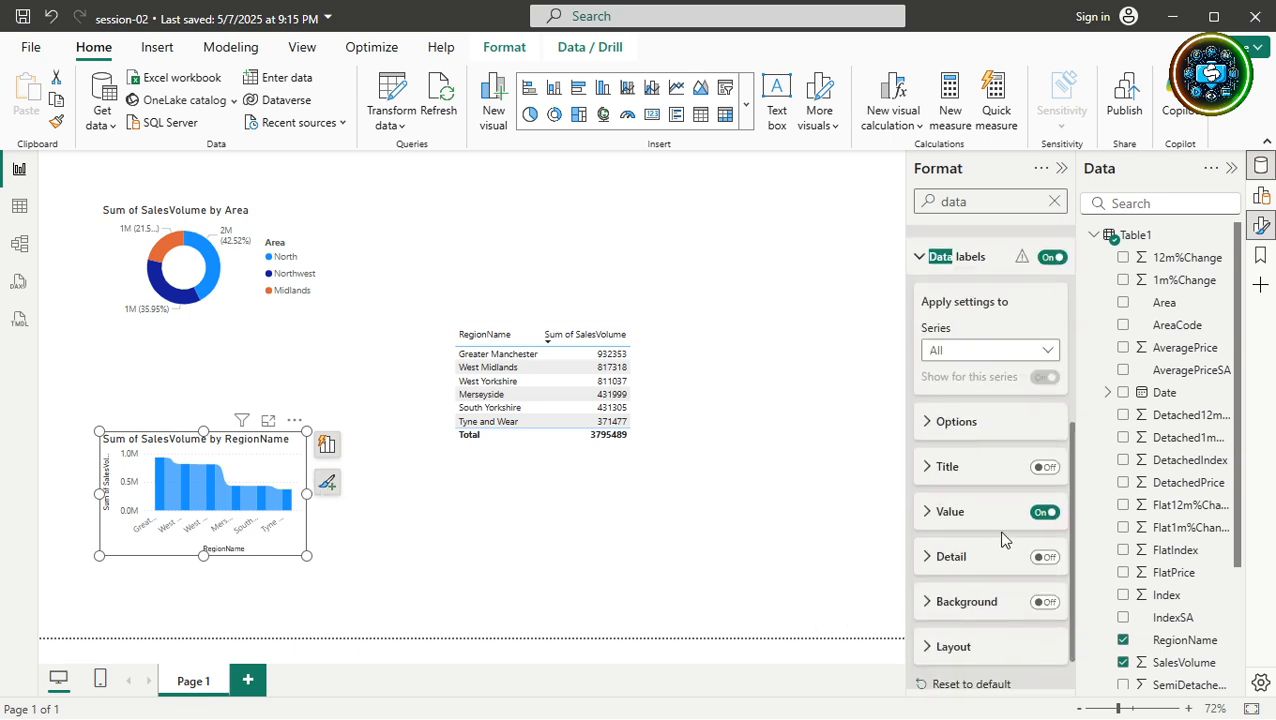
pyautogui.click(1048, 471)
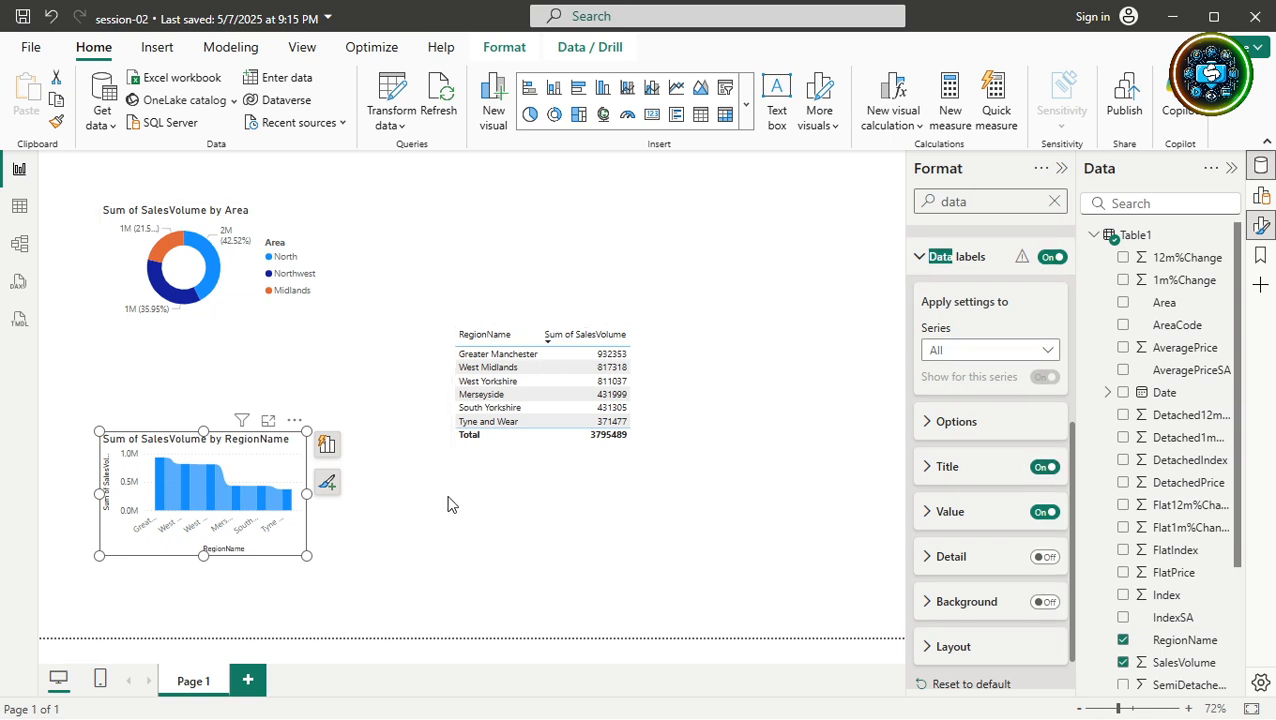
# Enlarge the ribbon chart and move it up and to the right.
pyautogui.click(316, 482)
pyautogui.click(282, 478)
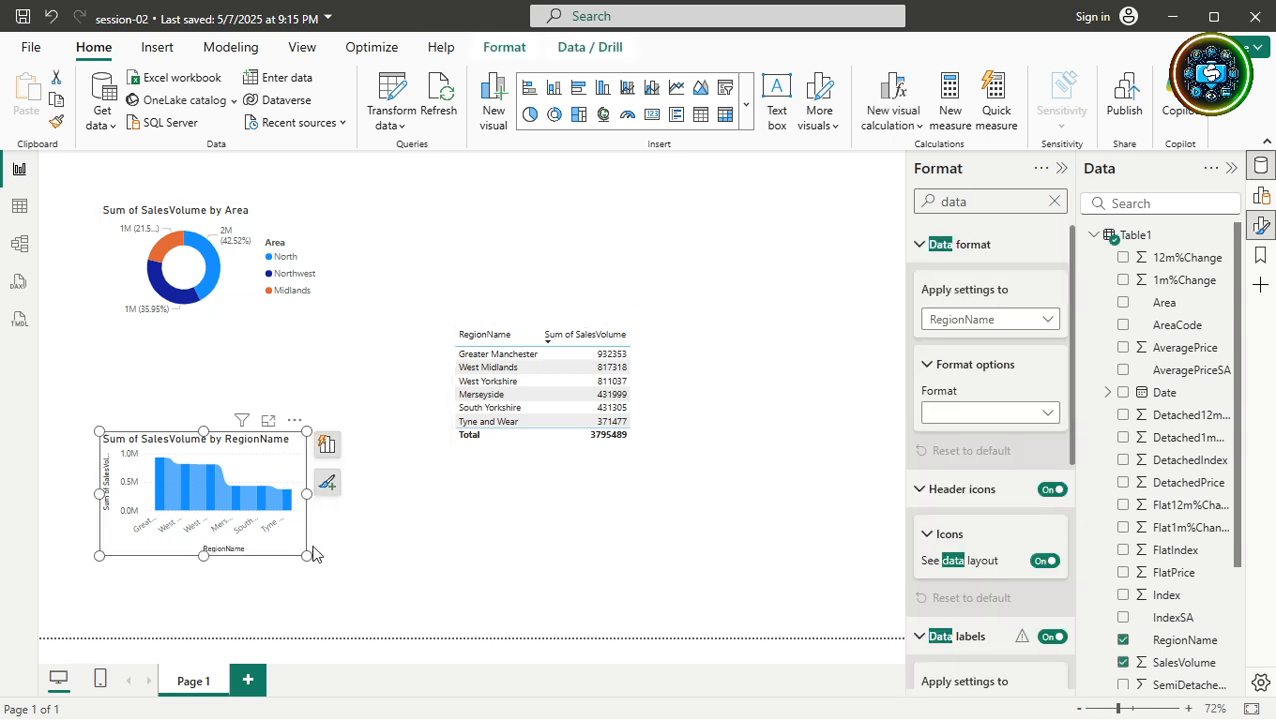
pyautogui.moveTo(307, 557); pyautogui.dragTo(442, 618)
pyautogui.moveTo(375, 474); pyautogui.dragTo(406, 419)
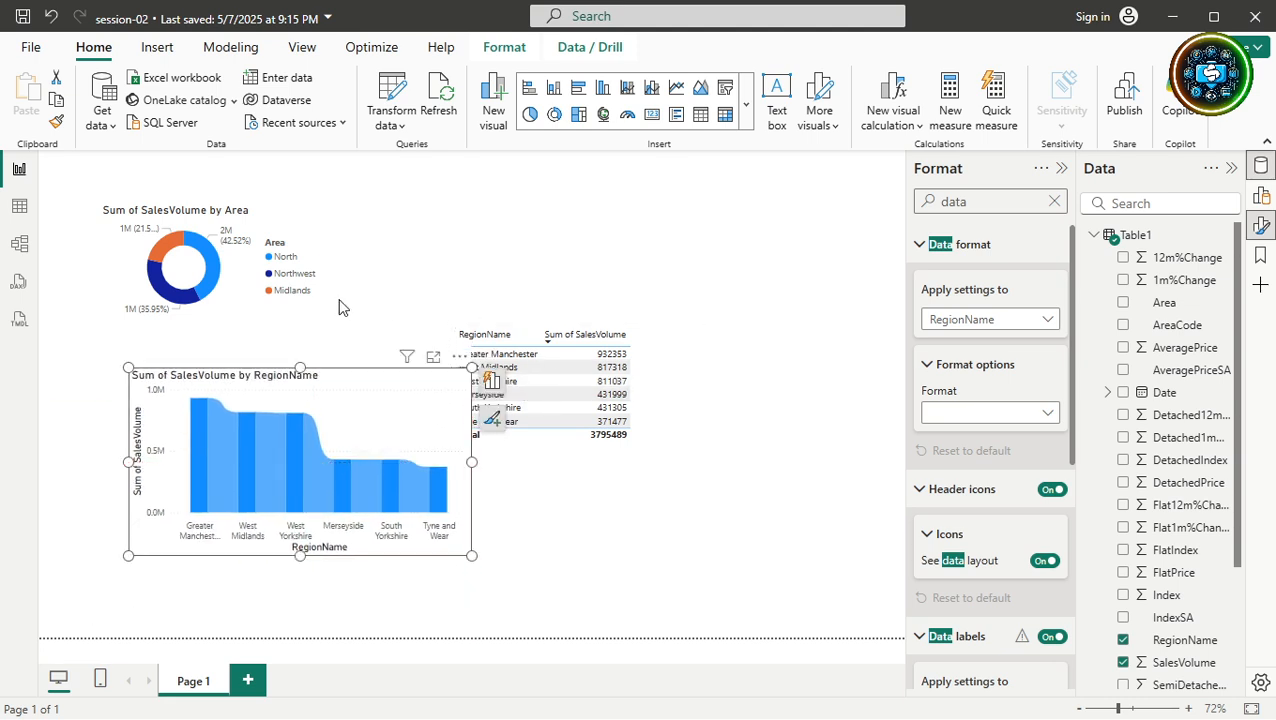
pyautogui.click(277, 292)
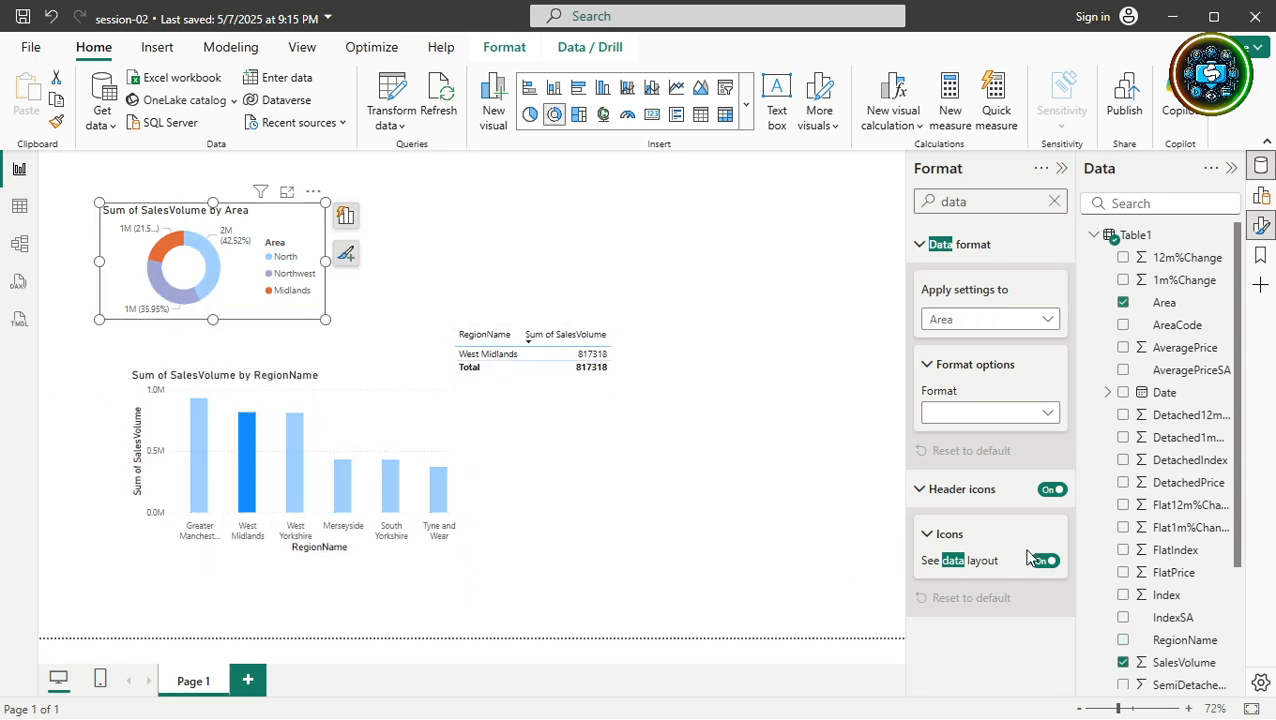
pyautogui.click(913, 490)
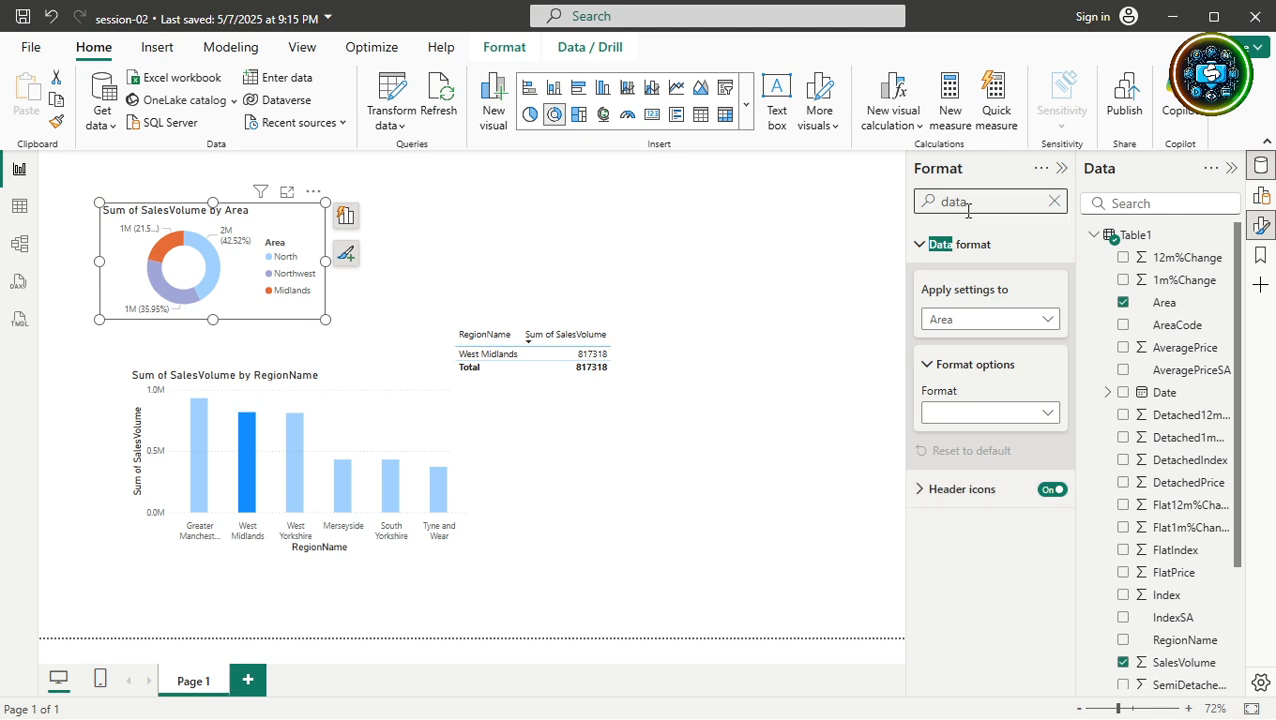
pyautogui.click(1053, 200)
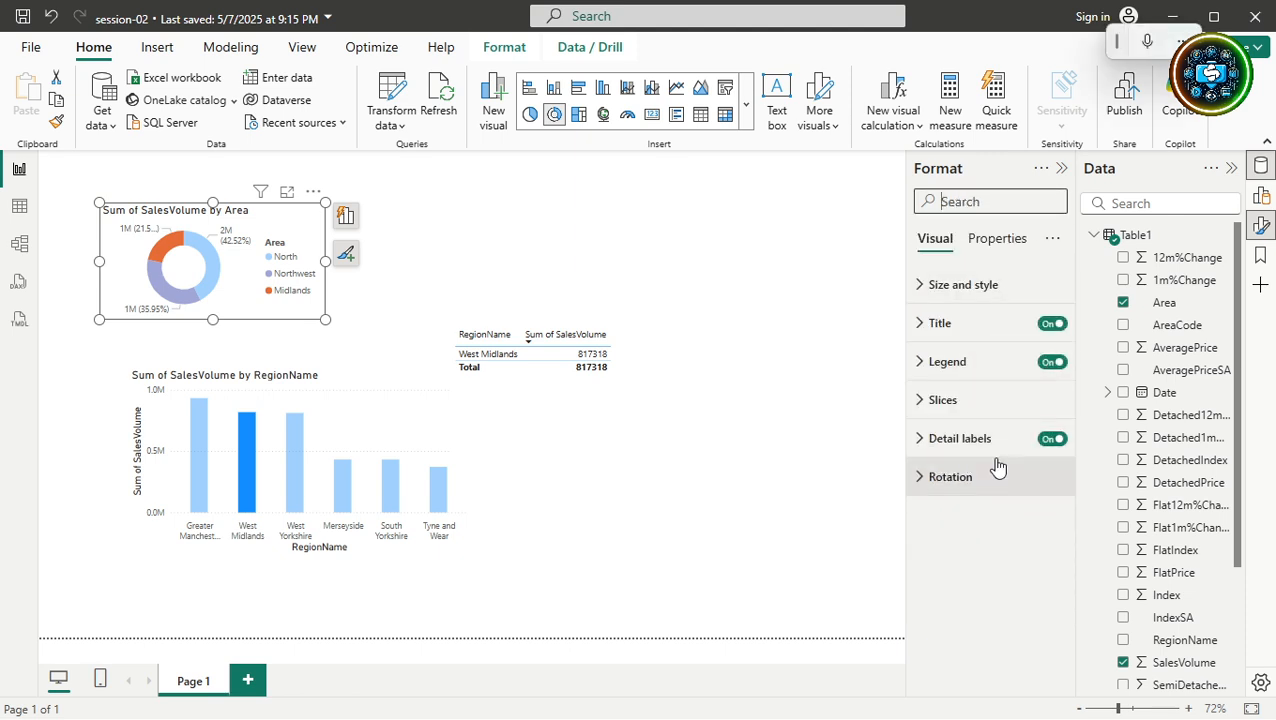
pyautogui.click(1052, 441)
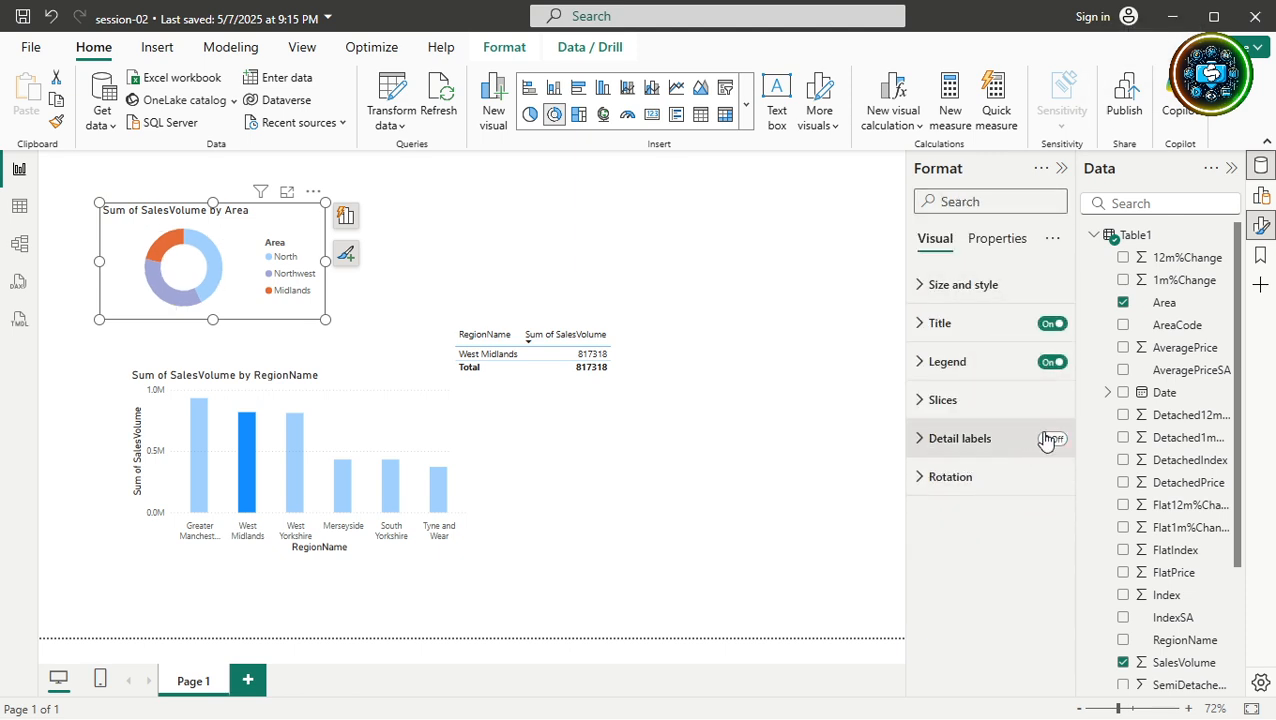
pyautogui.click(1052, 441)
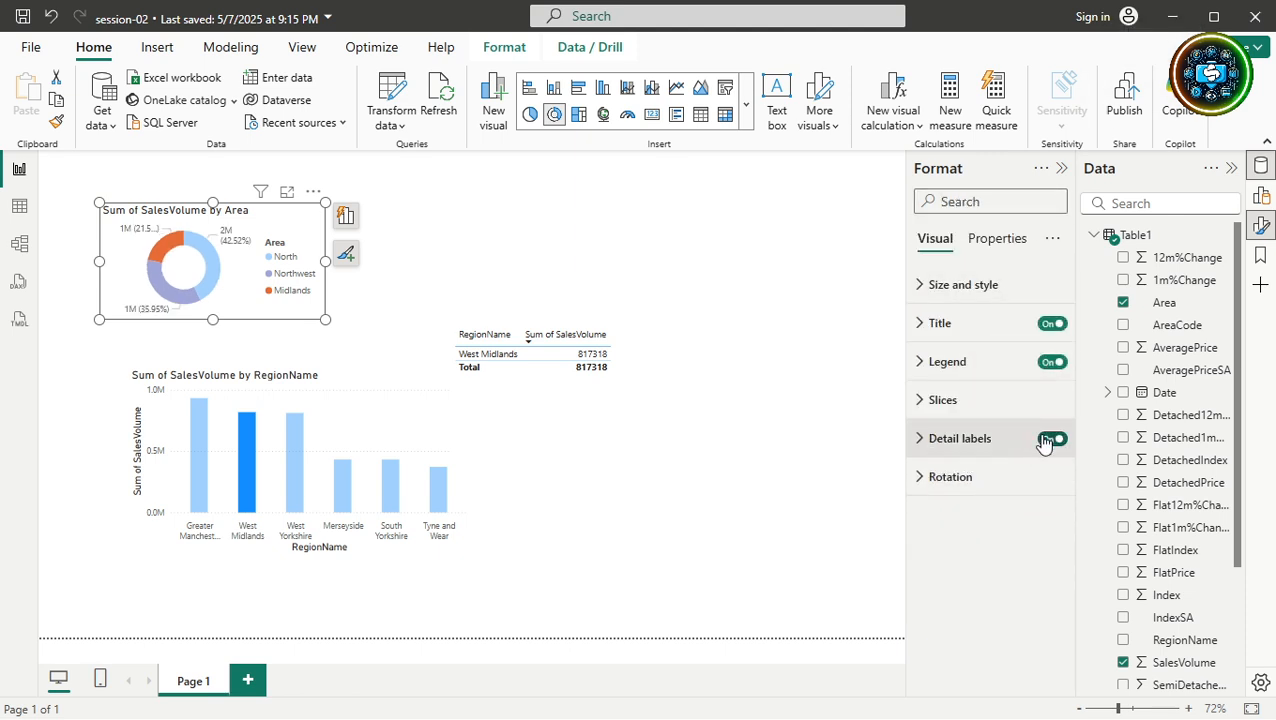
pyautogui.click(1052, 362)
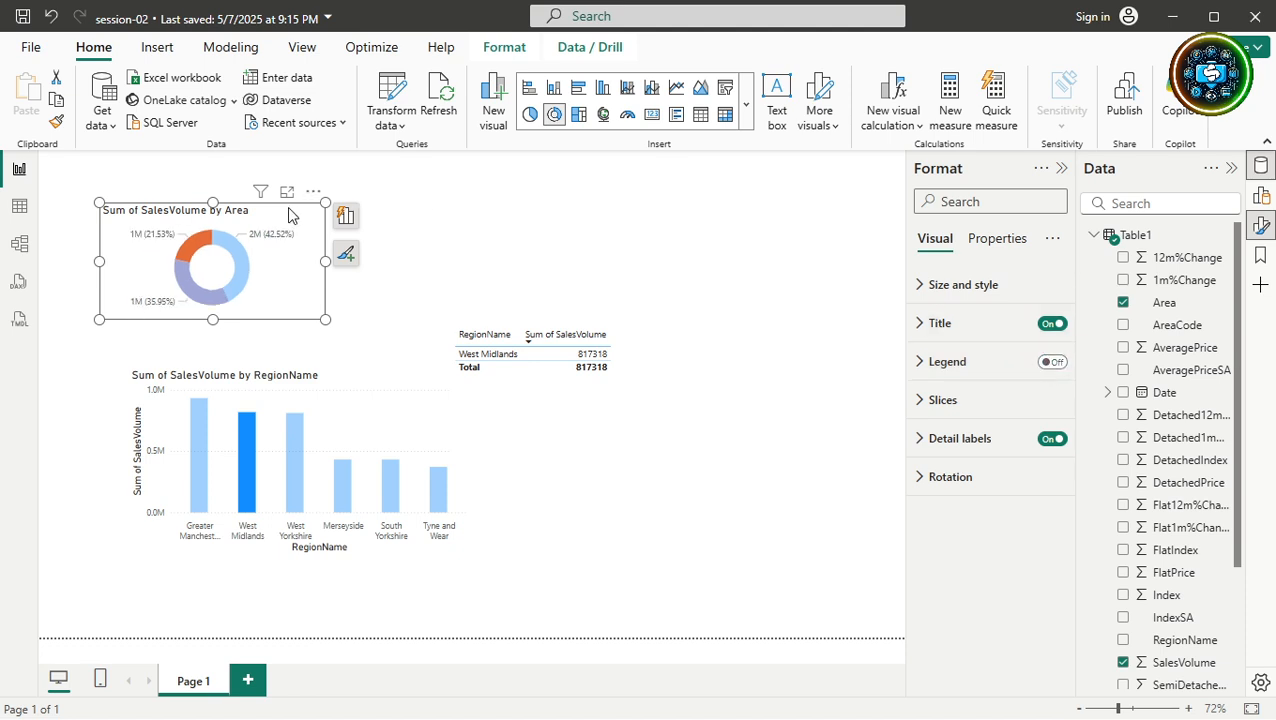
pyautogui.click(247, 456)
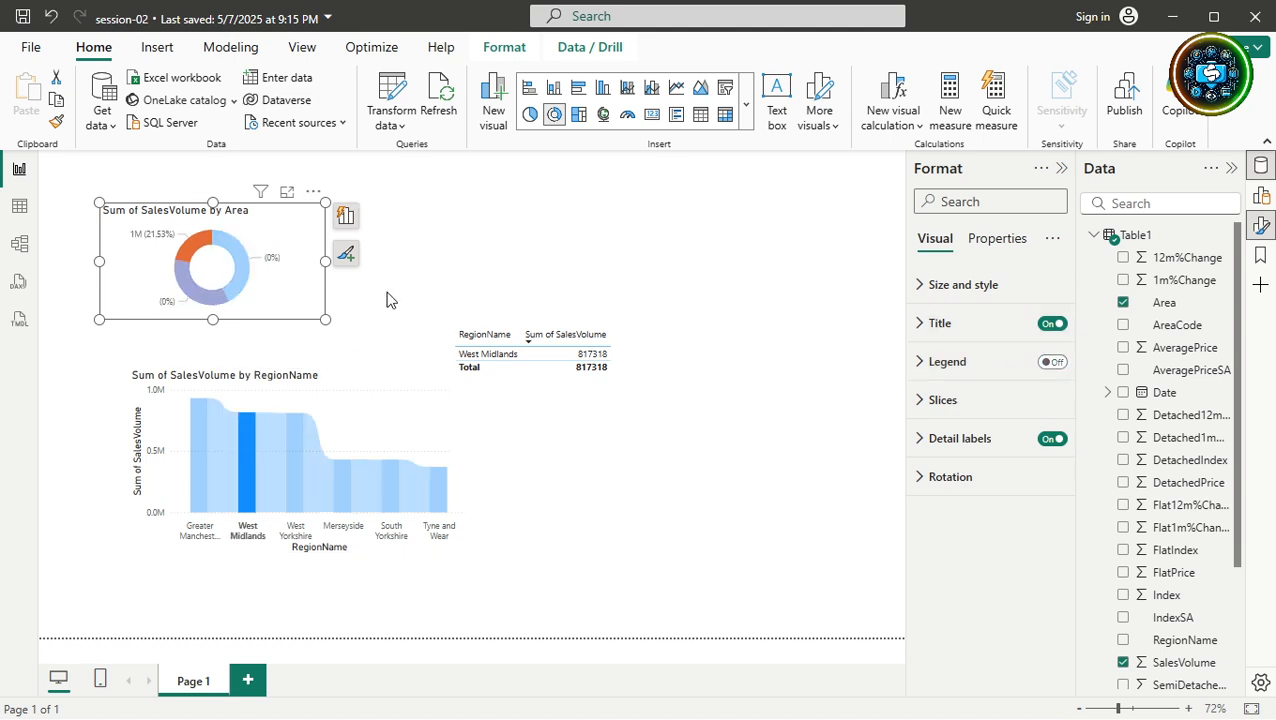
pyautogui.click(249, 466)
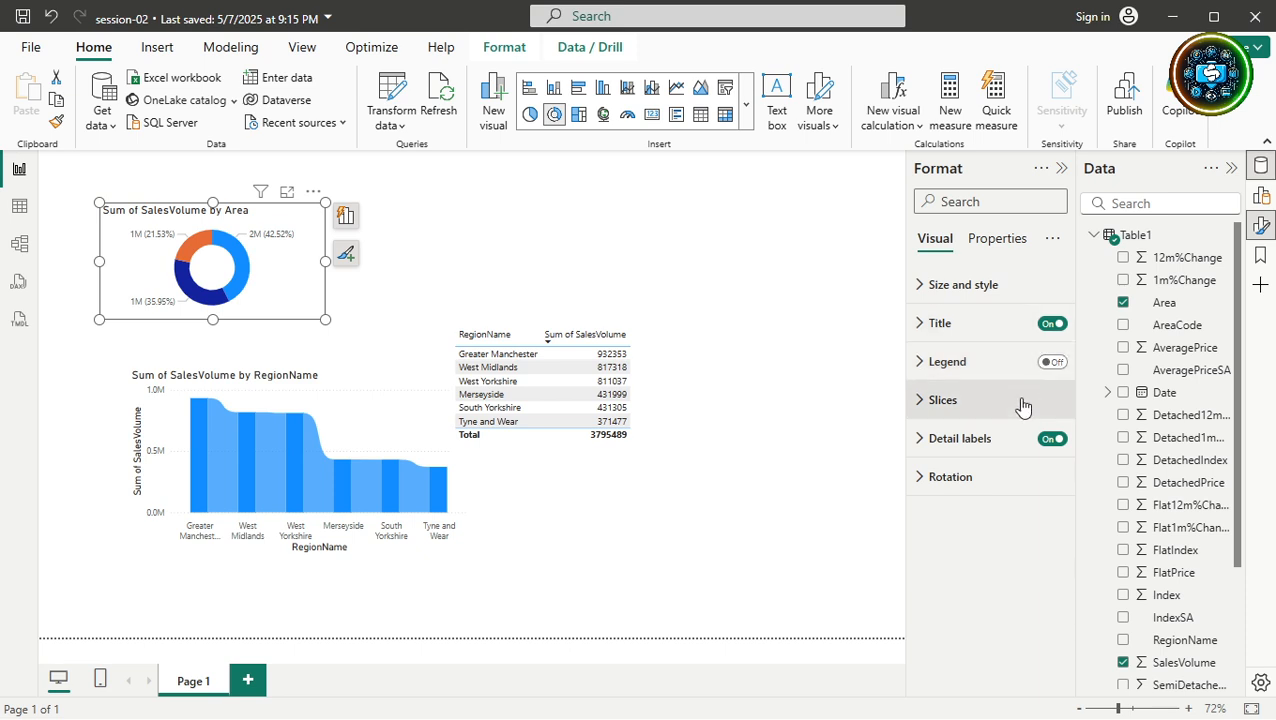
pyautogui.click(1049, 362)
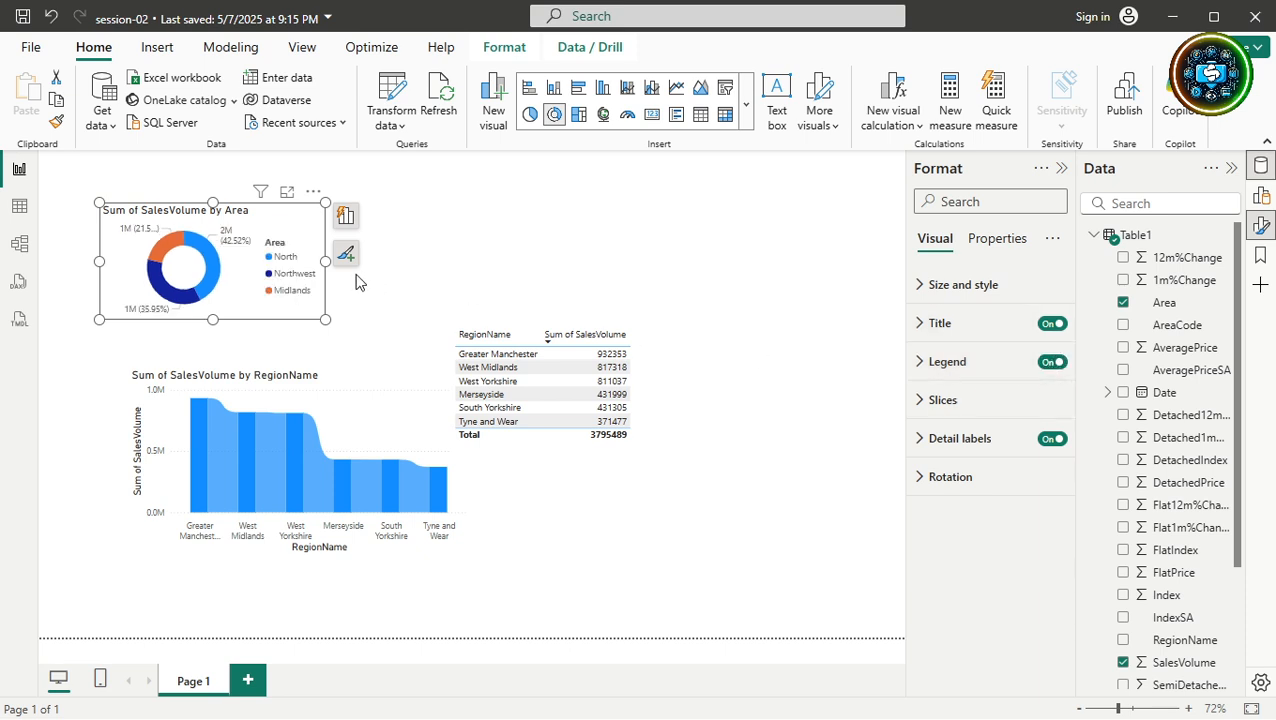
pyautogui.click(285, 258)
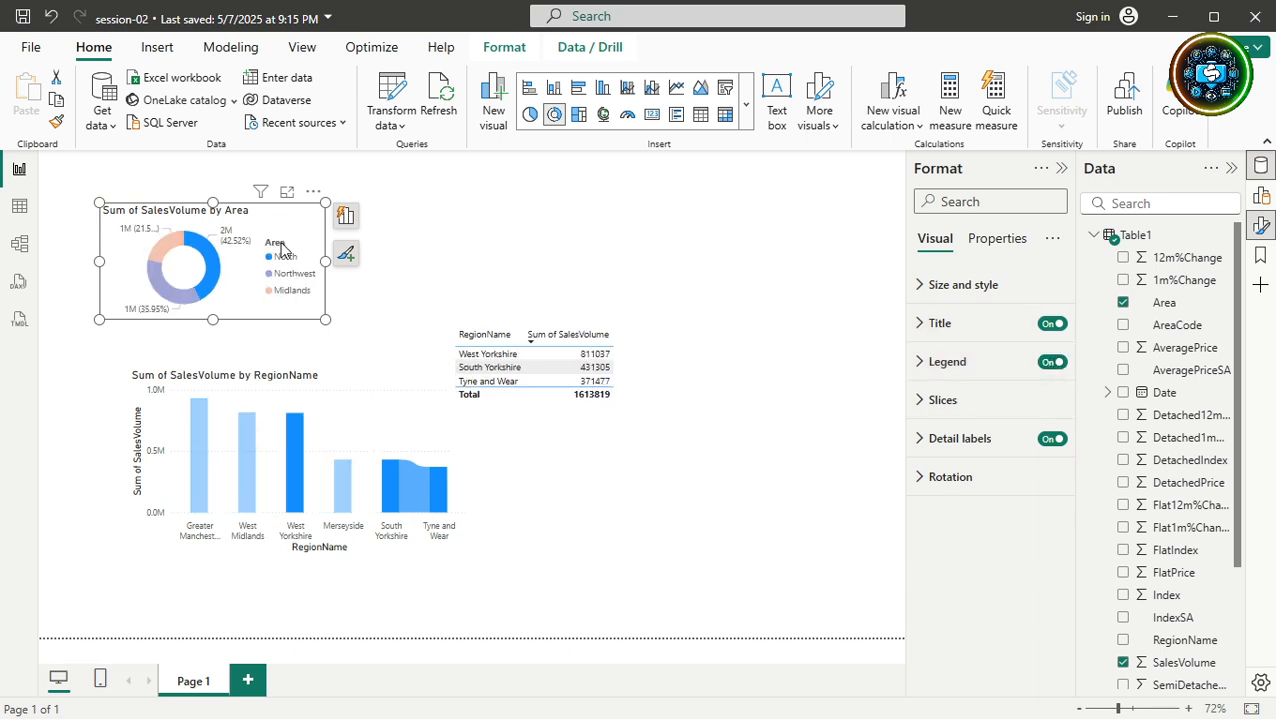
pyautogui.click(281, 247)
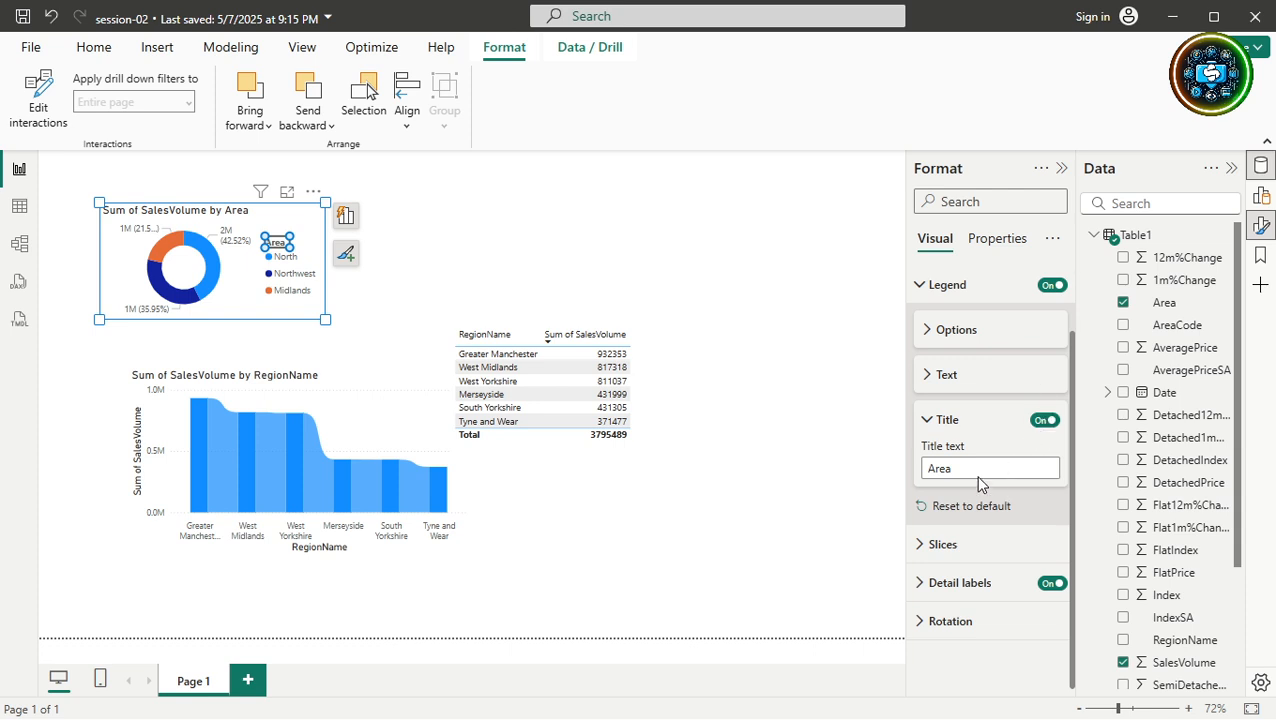
pyautogui.click(274, 257)
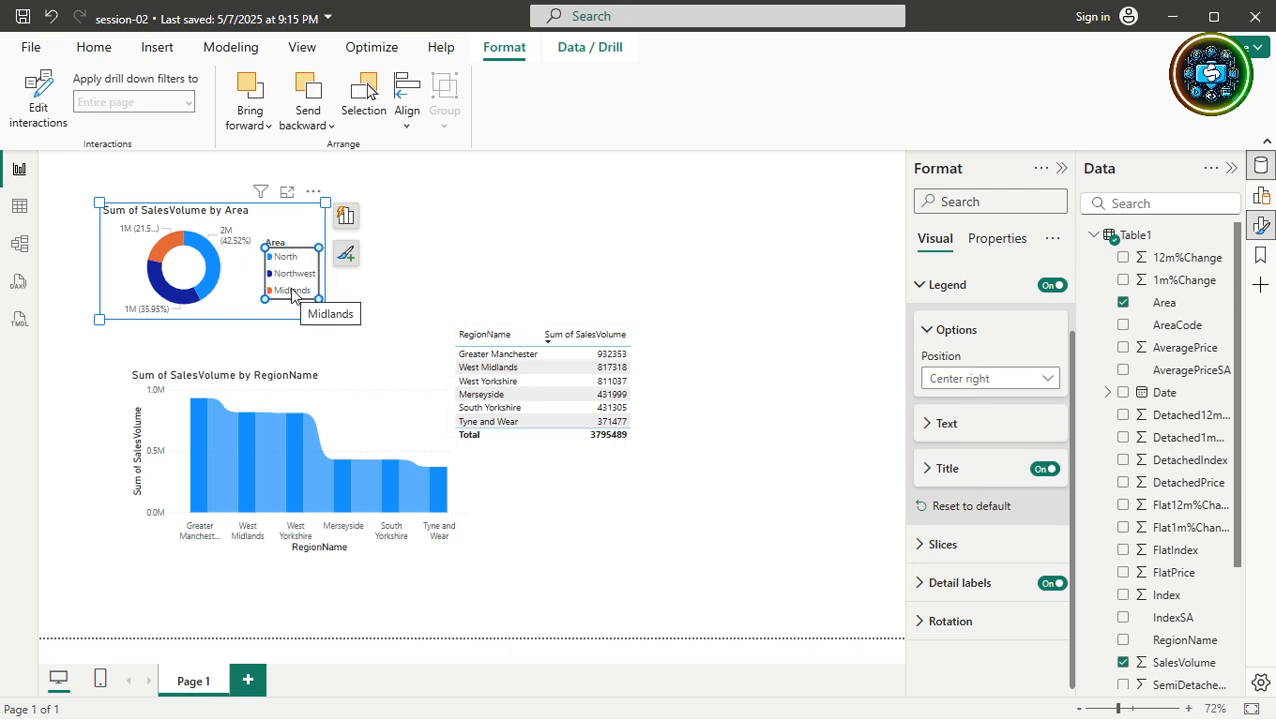
pyautogui.click(1051, 287)
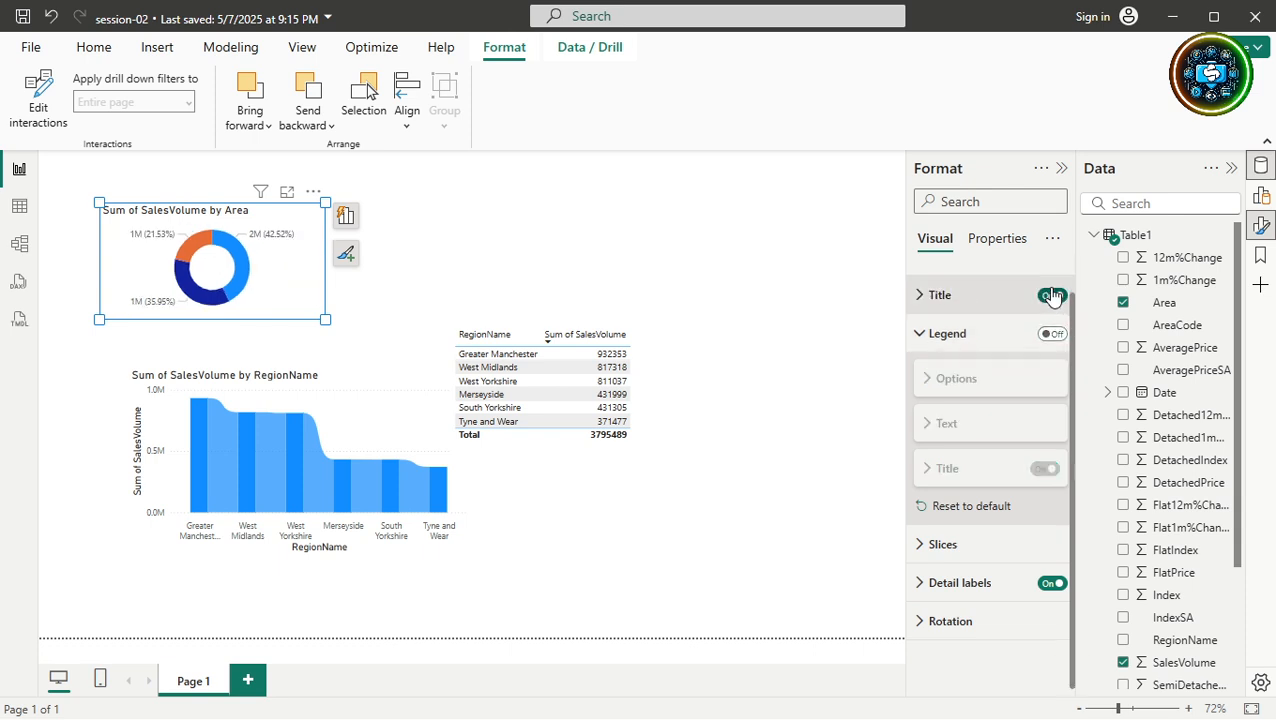
pyautogui.click(1052, 334)
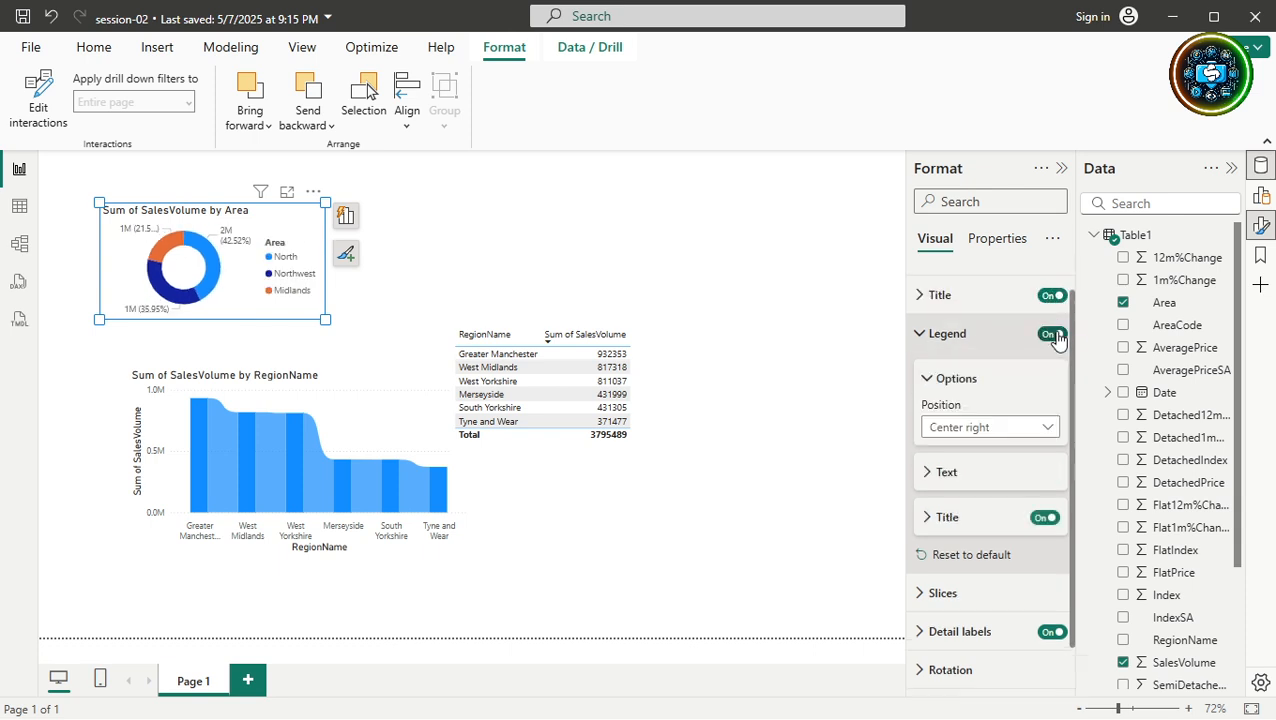
pyautogui.click(218, 278)
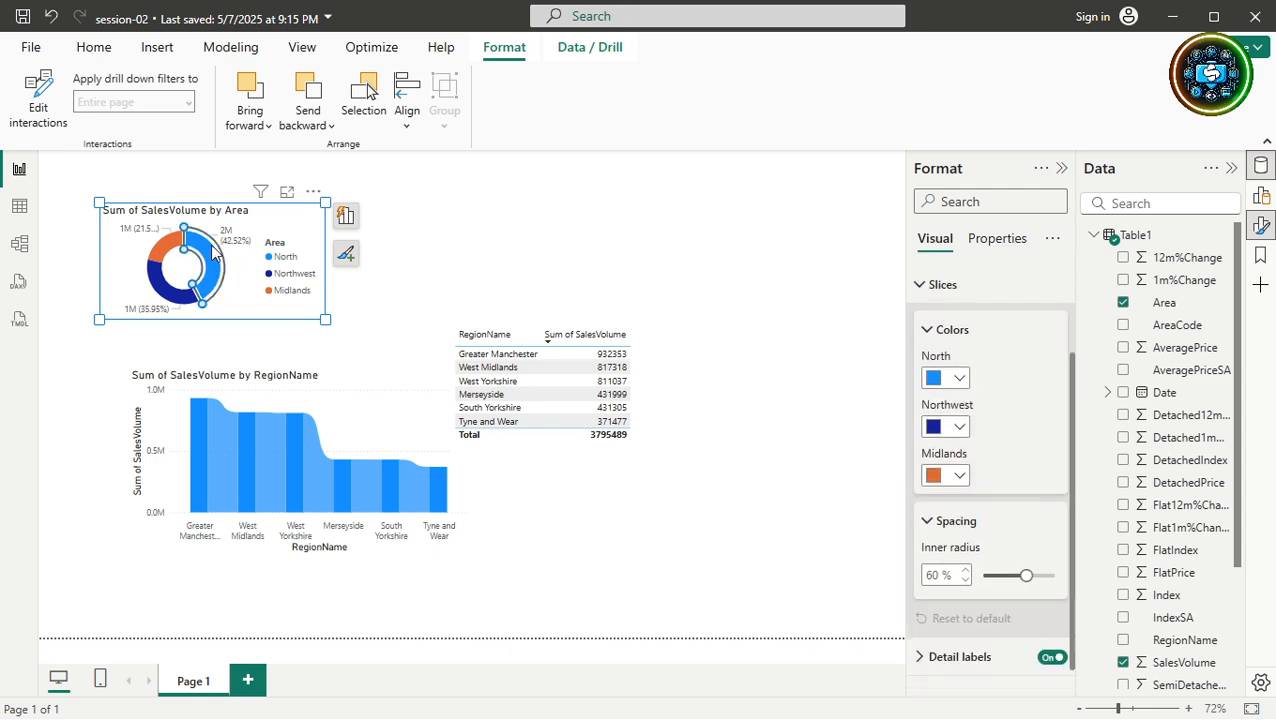
pyautogui.click(238, 246)
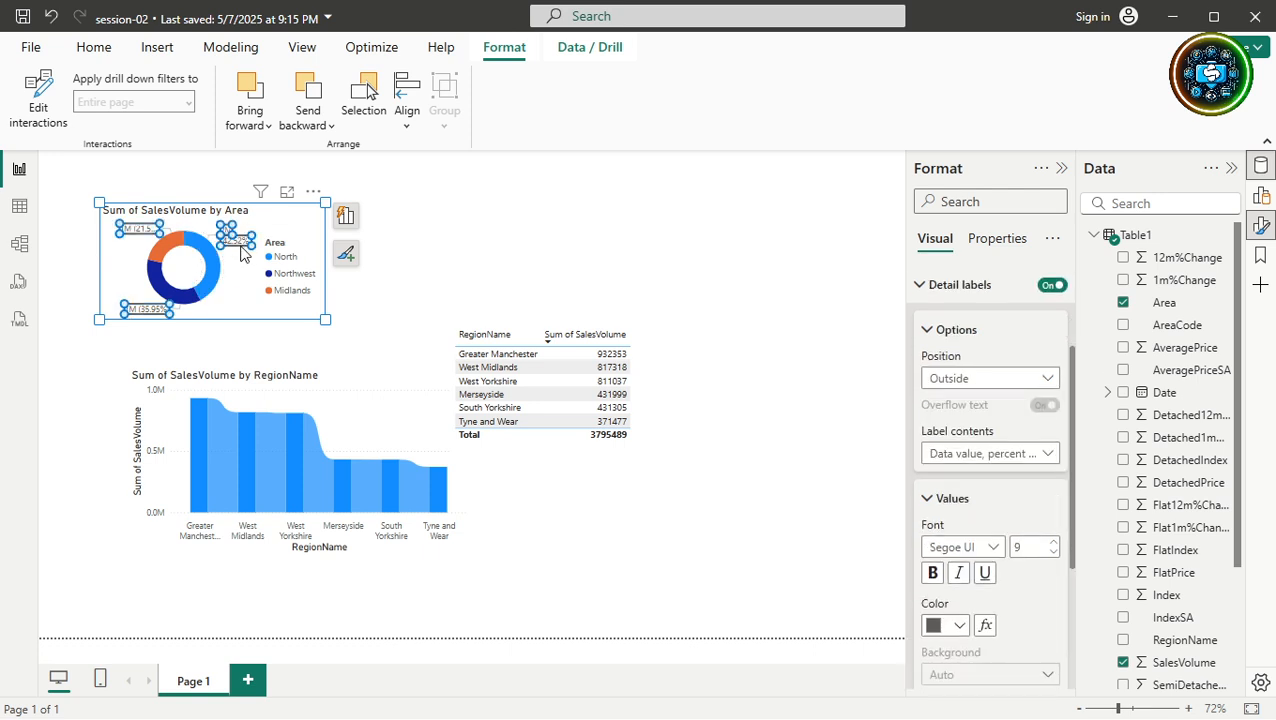
pyautogui.click(421, 300)
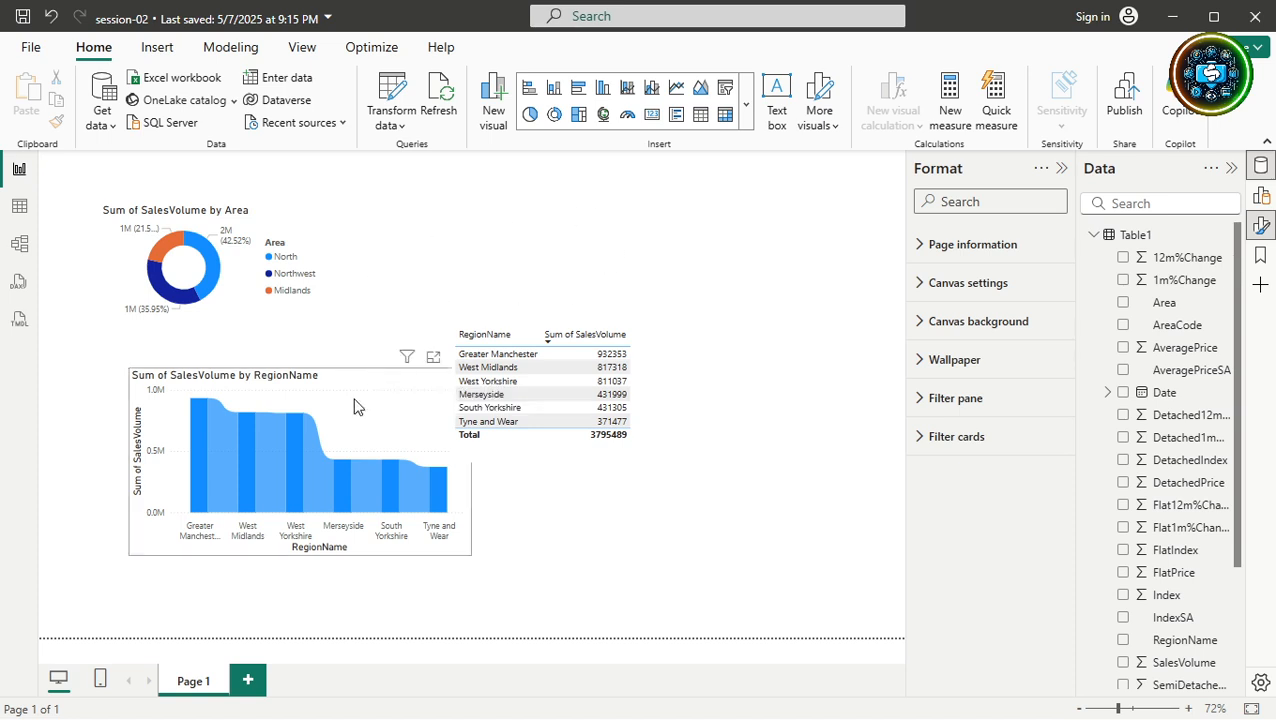
# Toggle the ribbon chart's X-axis Values off and back on, then collapse the X-axis section.
pyautogui.click(288, 444)
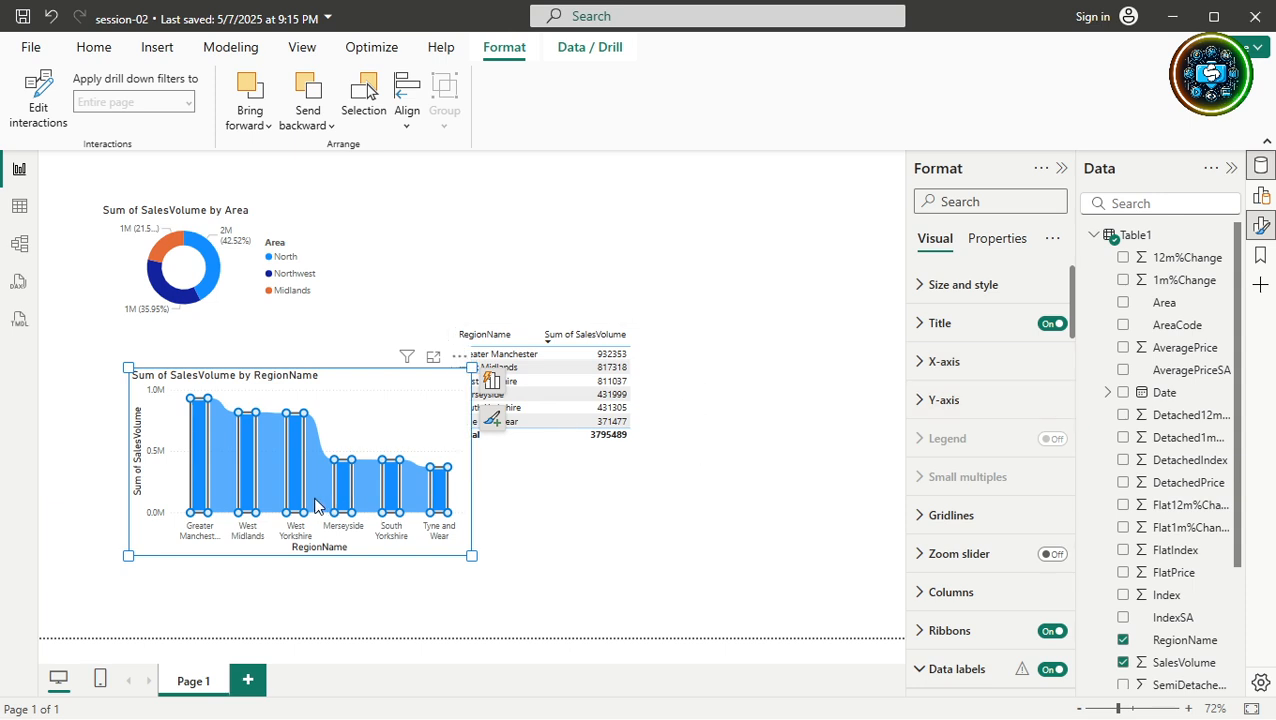
pyautogui.click(289, 537)
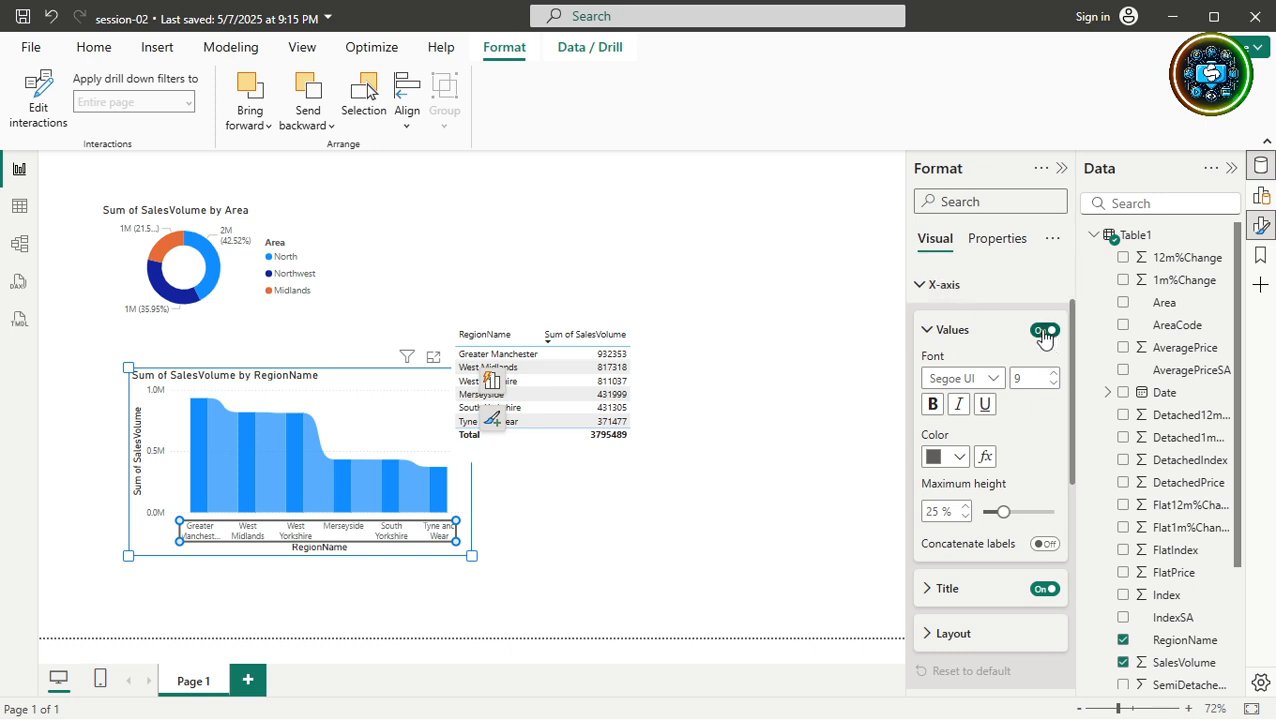
pyautogui.click(1043, 331)
pyautogui.click(1043, 331)
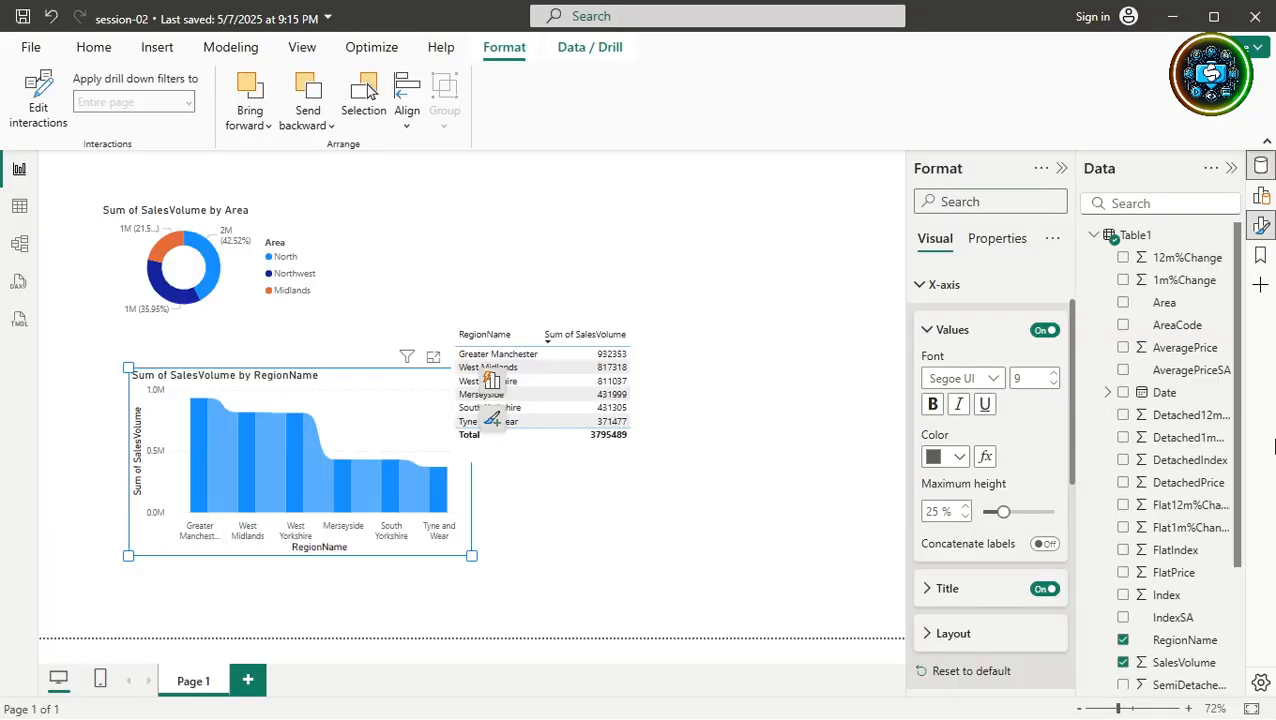
pyautogui.click(920, 288)
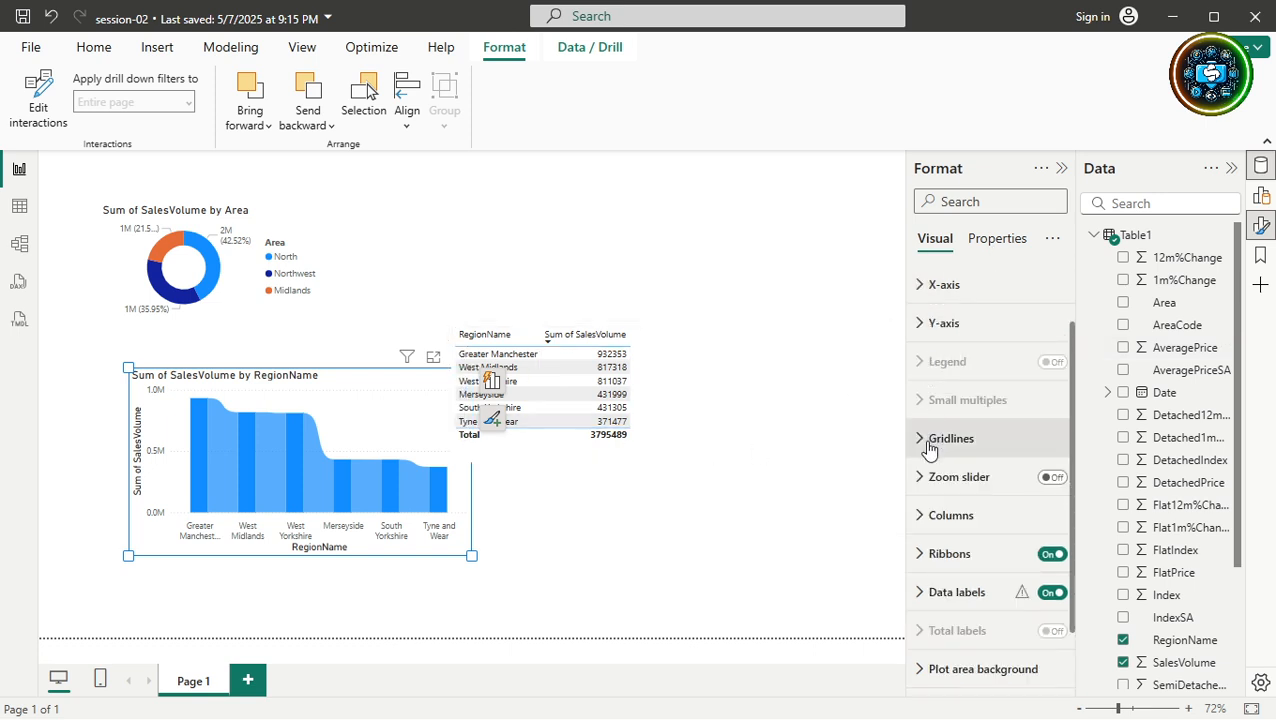
pyautogui.click(916, 290)
pyautogui.click(927, 333)
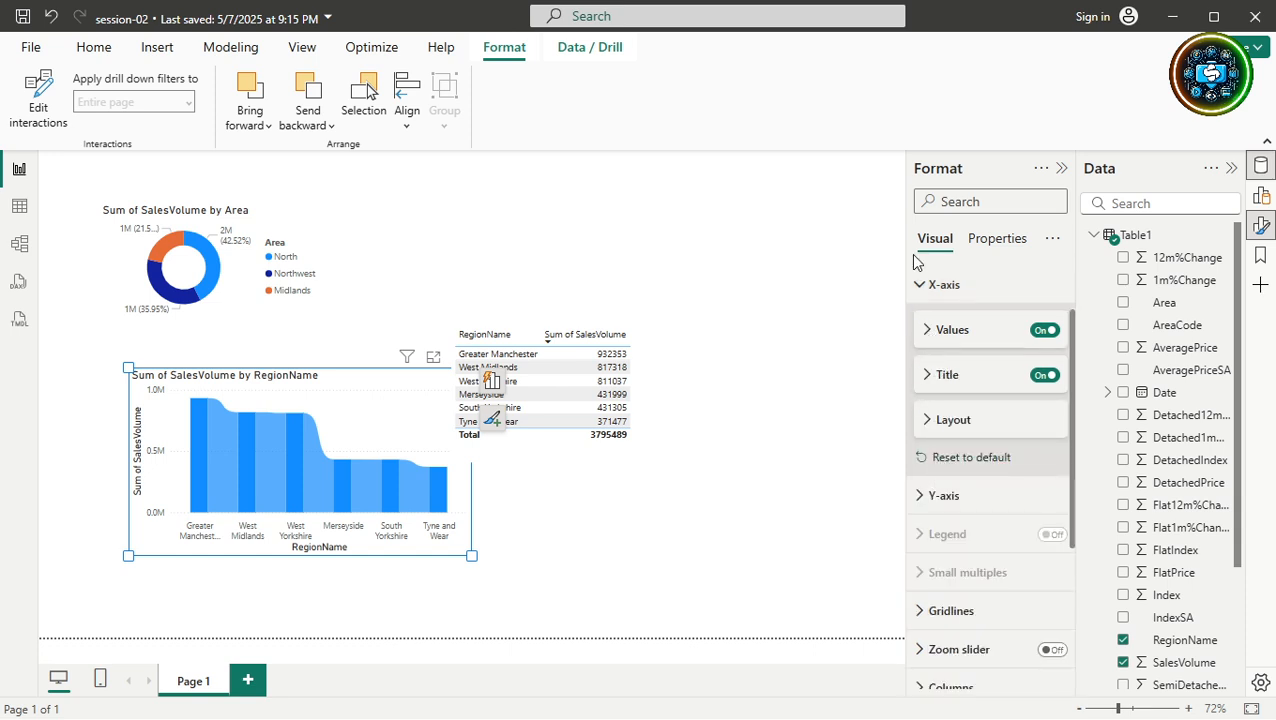
pyautogui.click(922, 288)
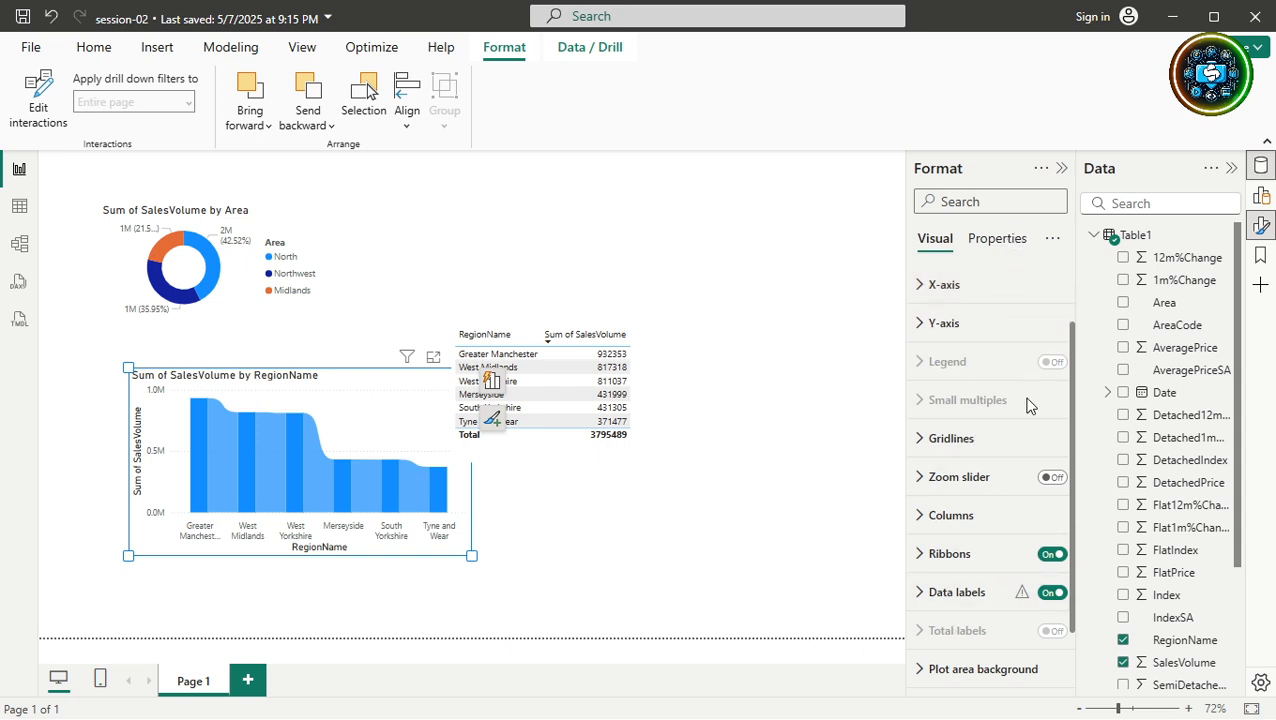
# Expand all formatting categories via the Format pane's '...' menu and browse through them.
pyautogui.click(1053, 239)
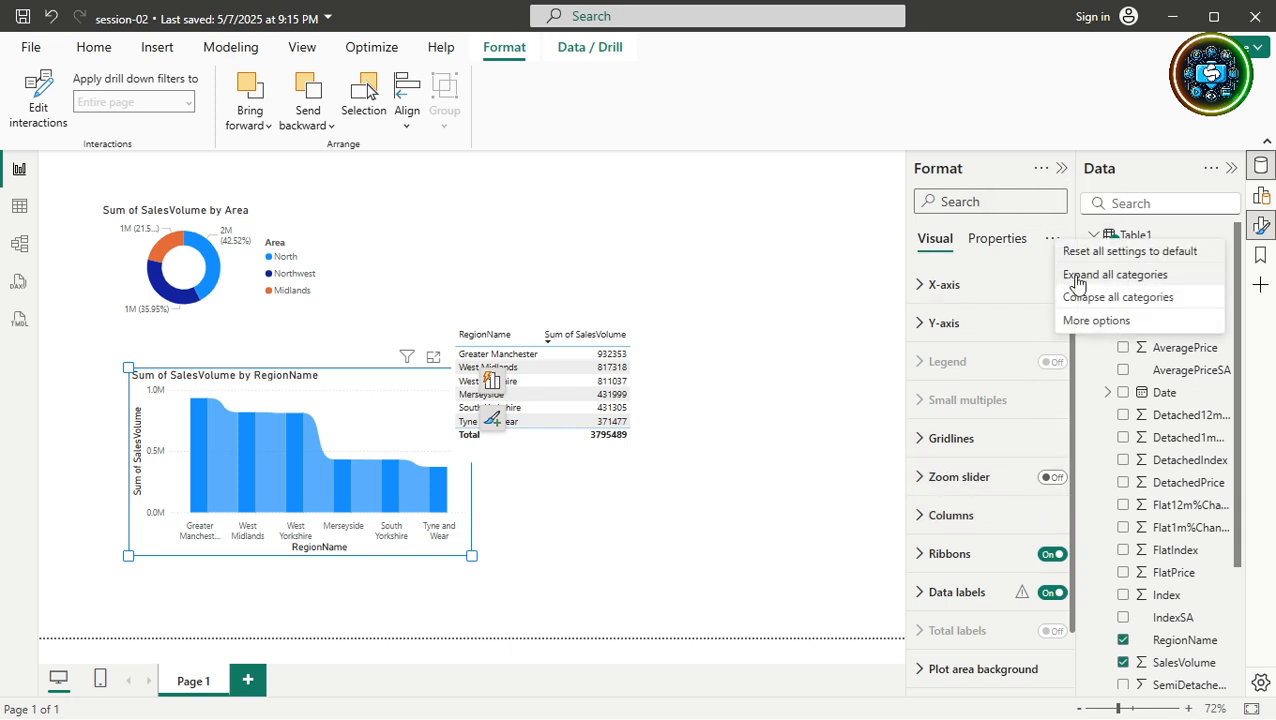
pyautogui.click(1078, 279)
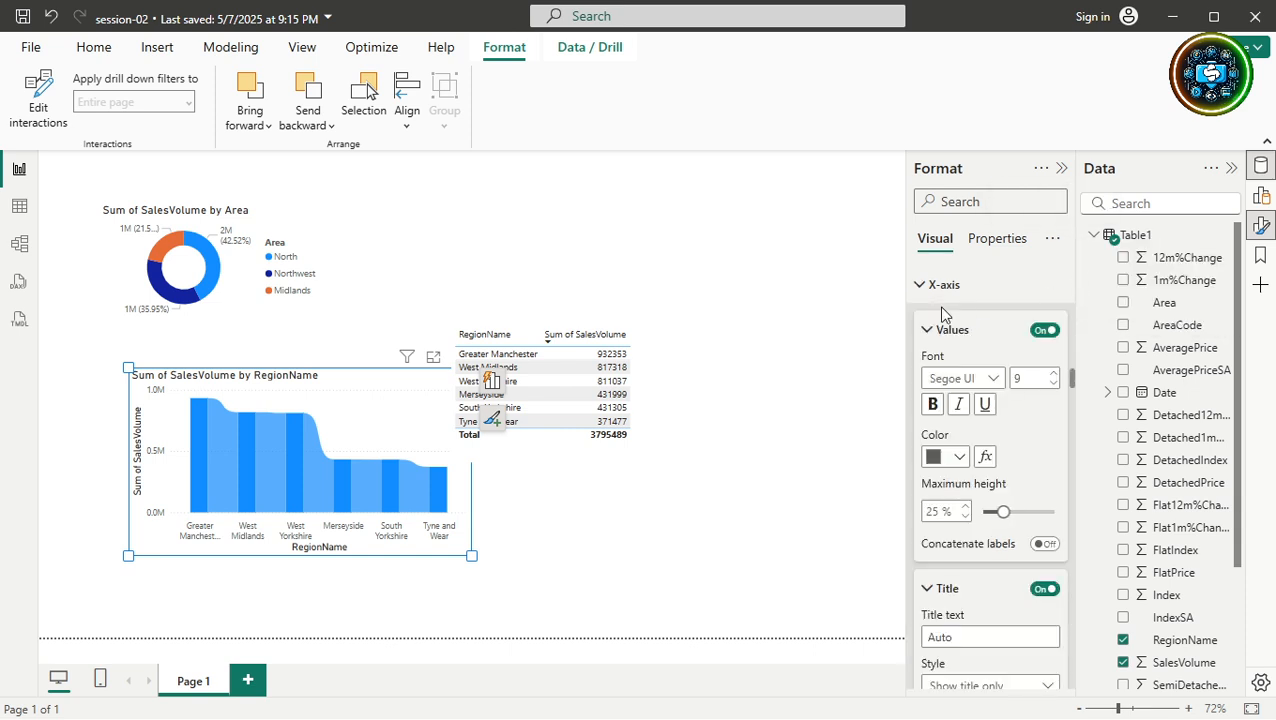
pyautogui.scroll(-7, 965, 500)
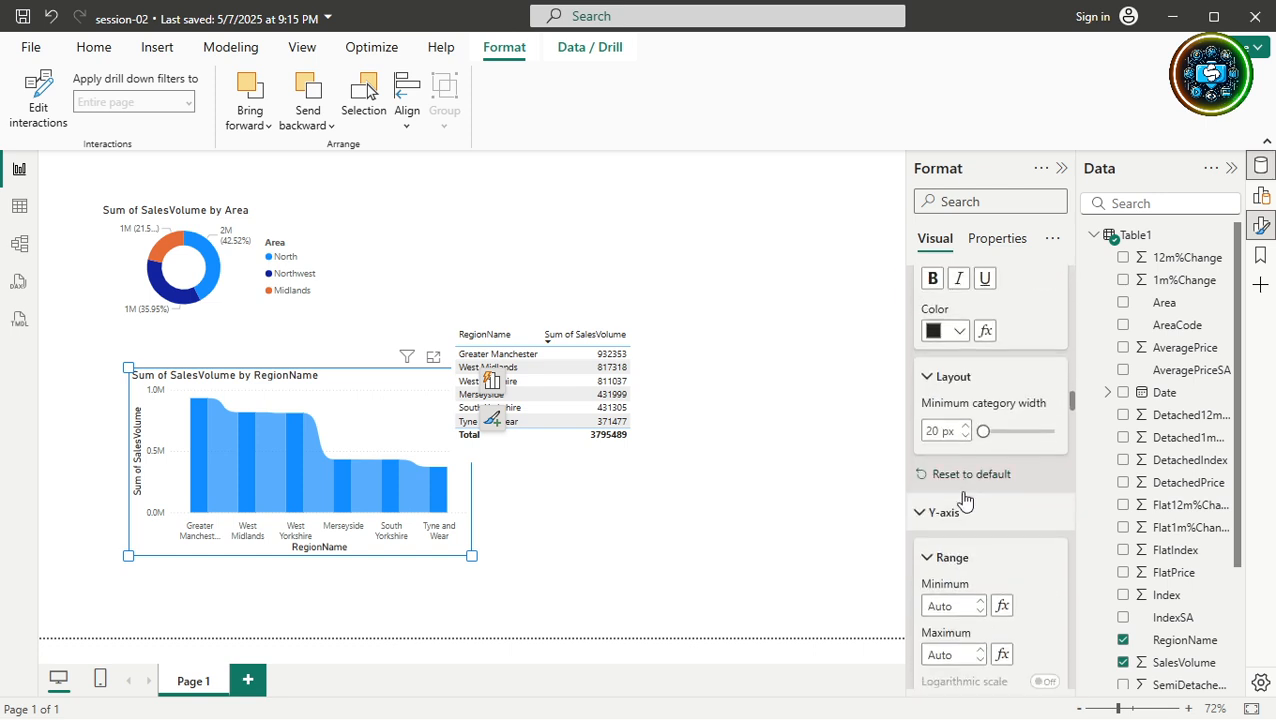
pyautogui.scroll(-10, 965, 500)
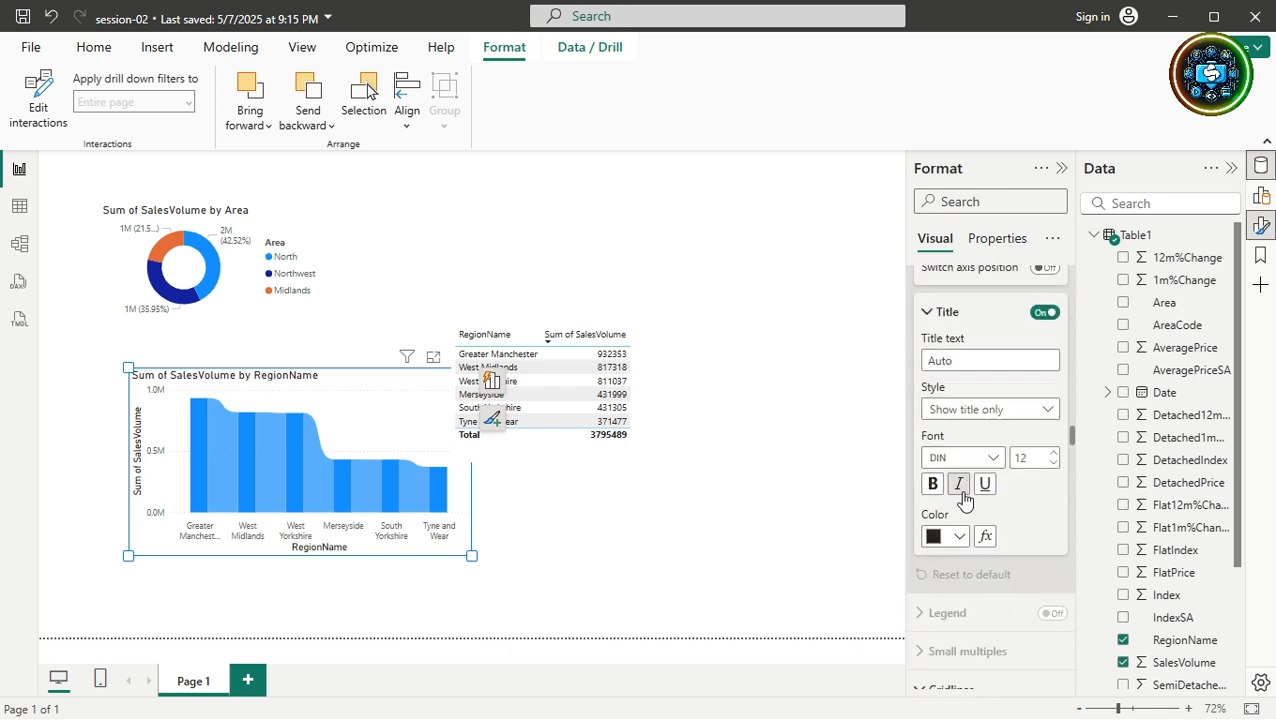
pyautogui.scroll(14, 963, 500)
pyautogui.scroll(-5, 963, 500)
pyautogui.scroll(-5, 965, 498)
pyautogui.scroll(2, 962, 490)
pyautogui.scroll(-5, 958, 490)
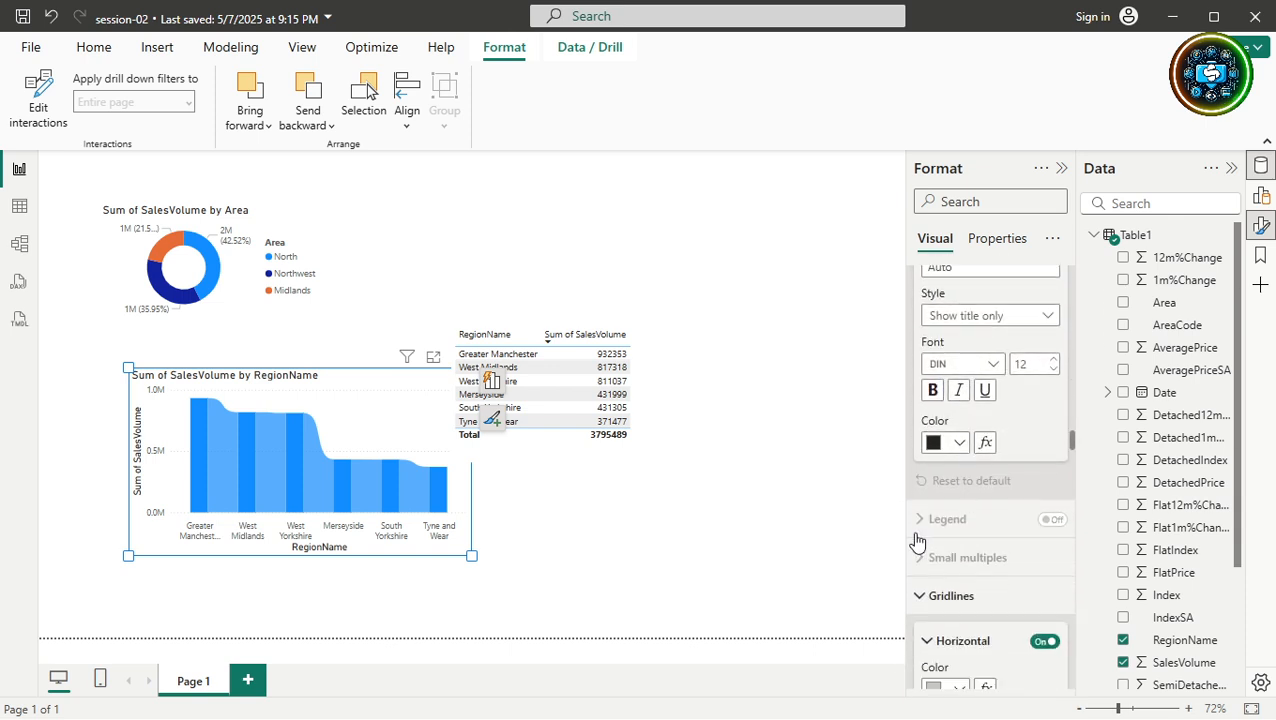
pyautogui.click(425, 404)
pyautogui.scroll(3, 1017, 501)
pyautogui.scroll(2, 1017, 503)
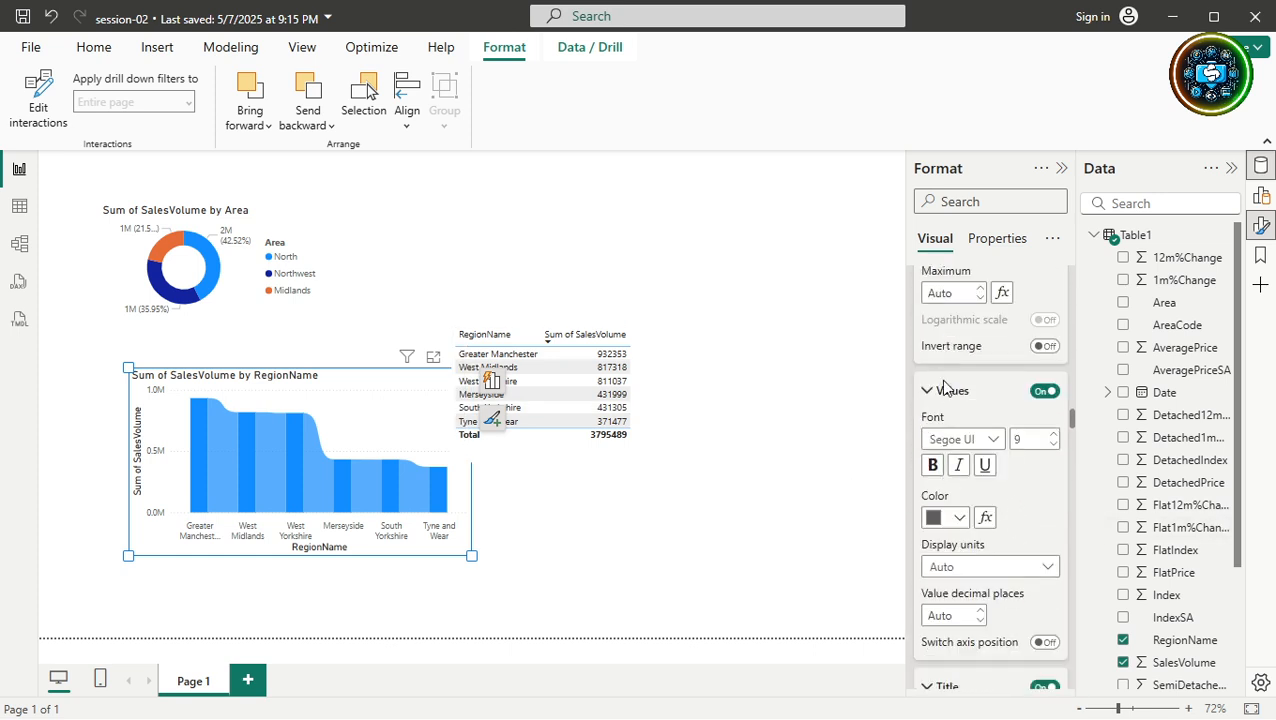
# Collapse all formatting categories via the Format pane's '...' menu.
pyautogui.click(1054, 240)
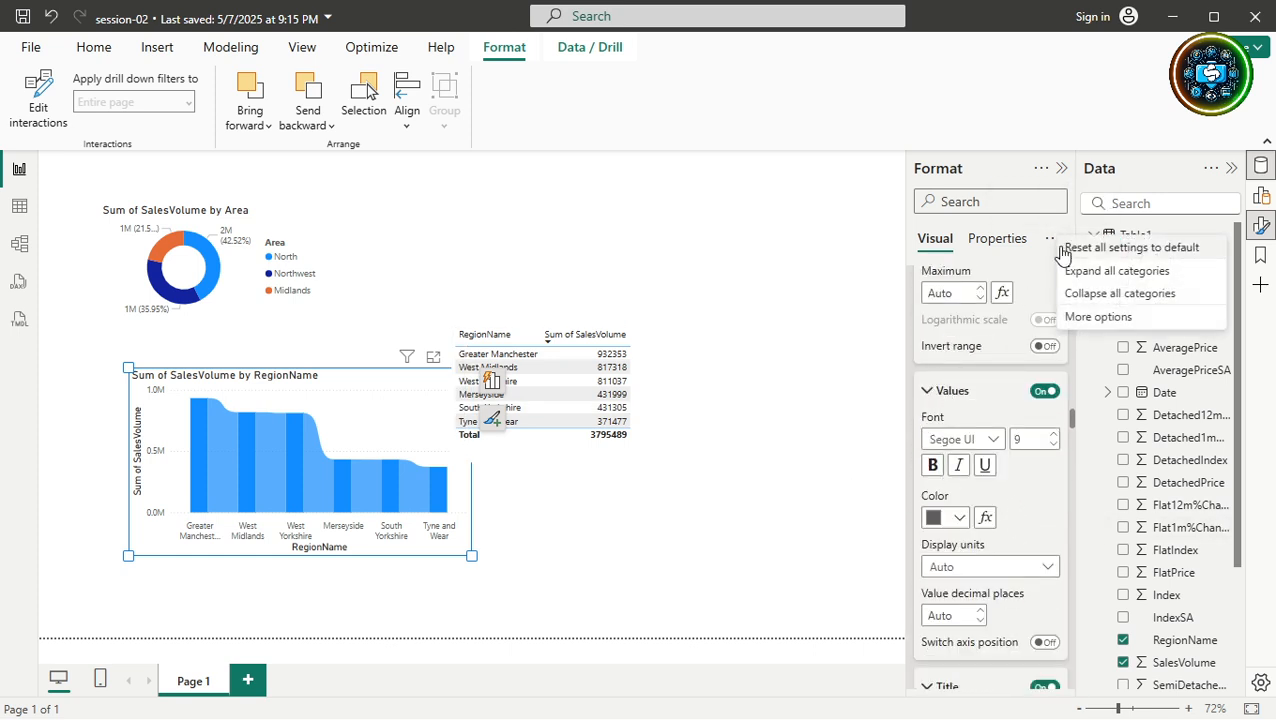
pyautogui.click(1089, 296)
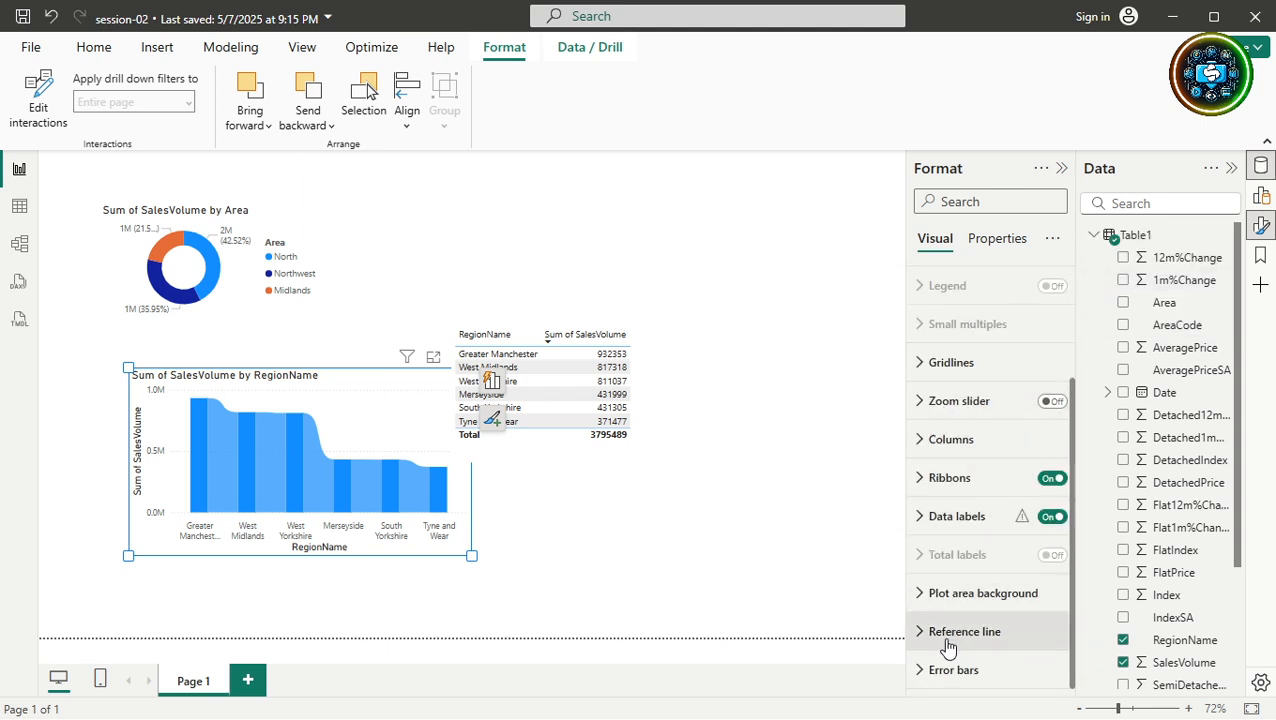
pyautogui.scroll(2, 922, 690)
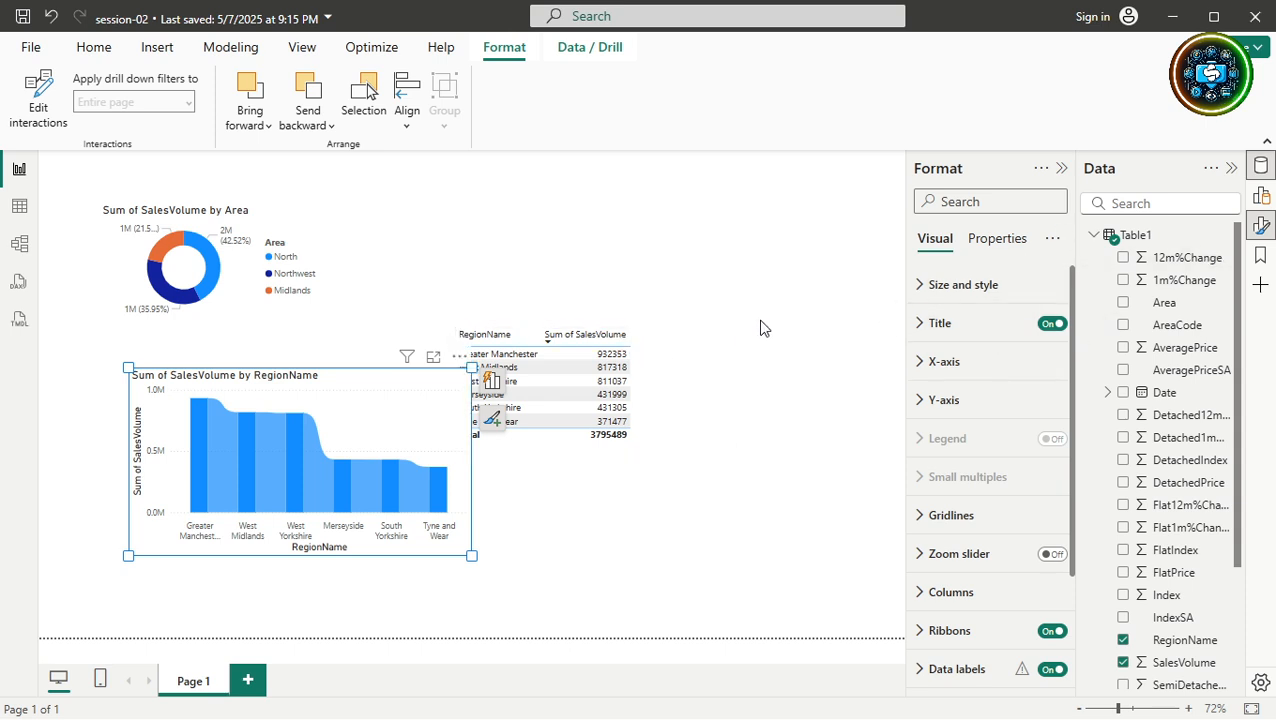
# Drag the RegionName table up and right clear of the ribbon chart, then reselect it.
pyautogui.moveTo(668, 381); pyautogui.dragTo(761, 340)
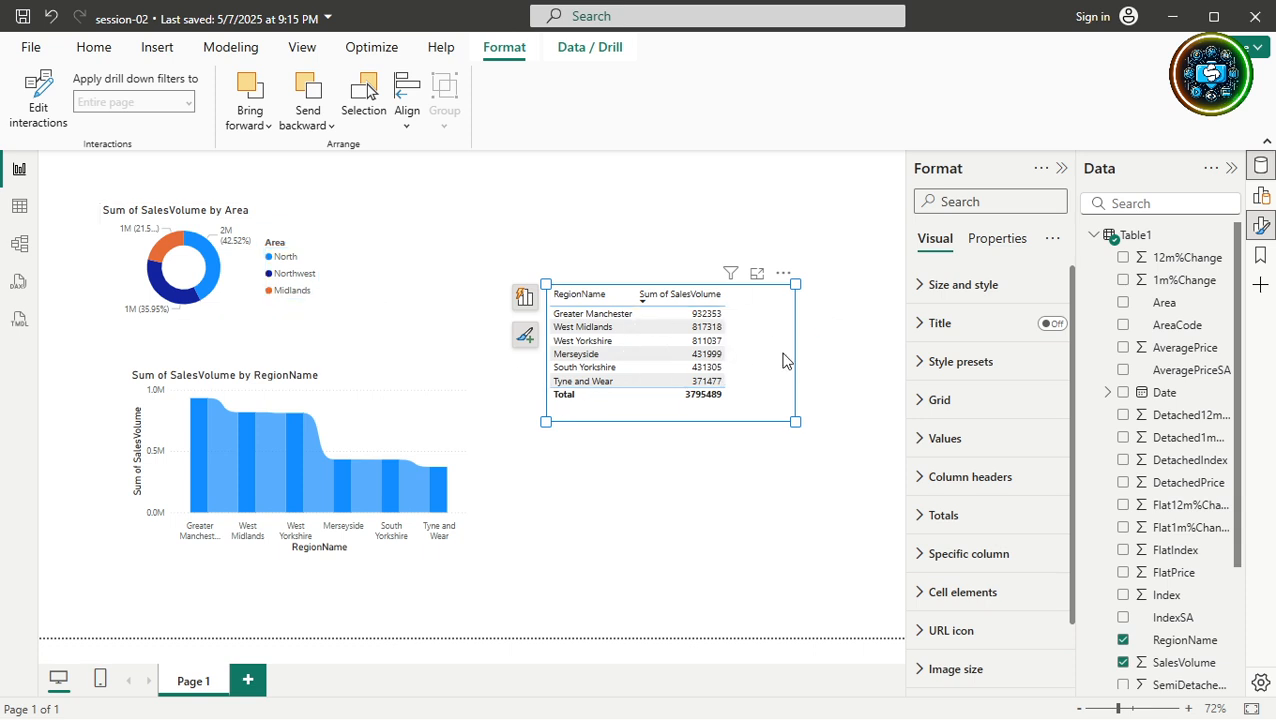
pyautogui.click(818, 370)
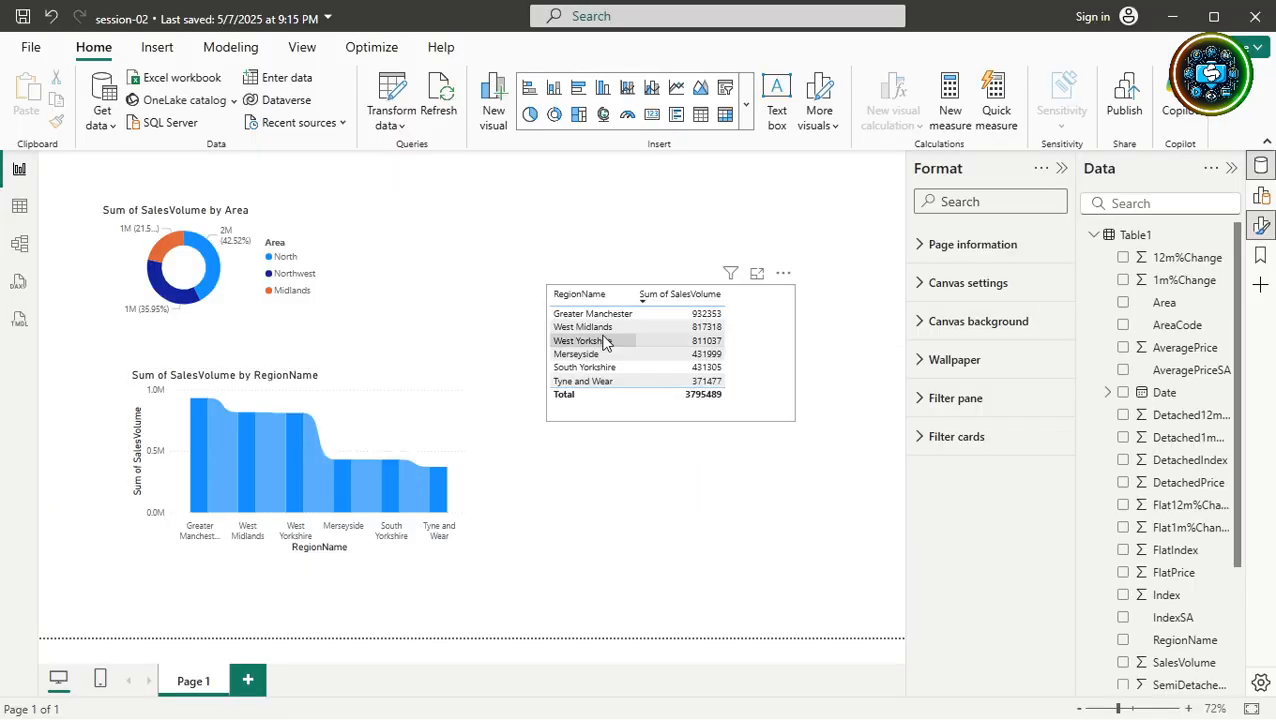
pyautogui.click(781, 317)
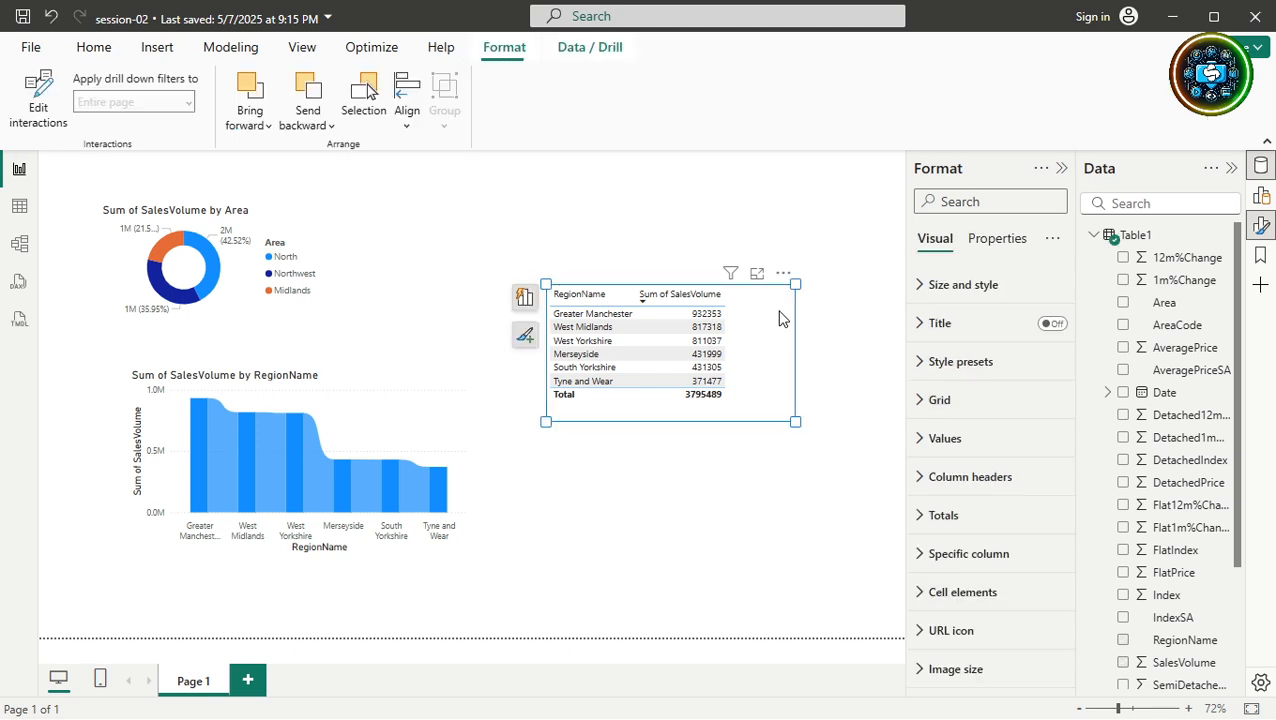
# Shade the Sum of SalesVolume value cells pink and raise their font size from 10 to 11.
pyautogui.moveTo(705, 381); pyautogui.dragTo(705, 316)
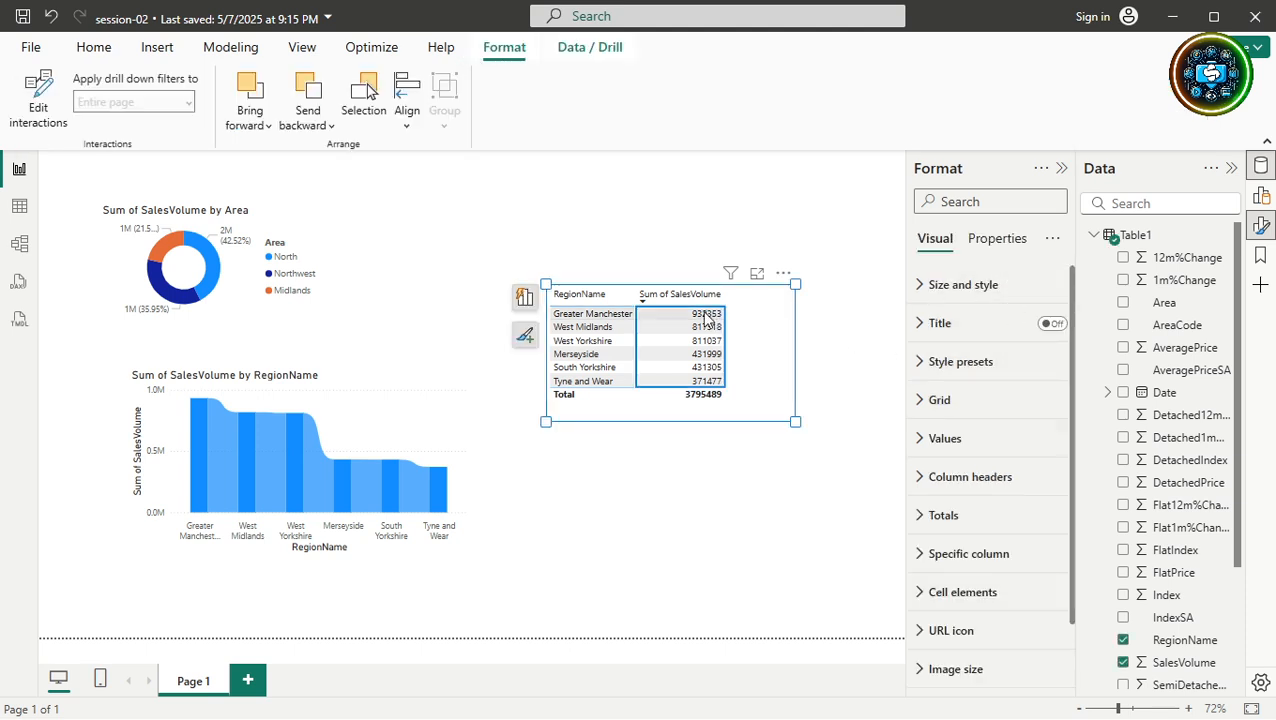
pyautogui.rightClick(705, 317)
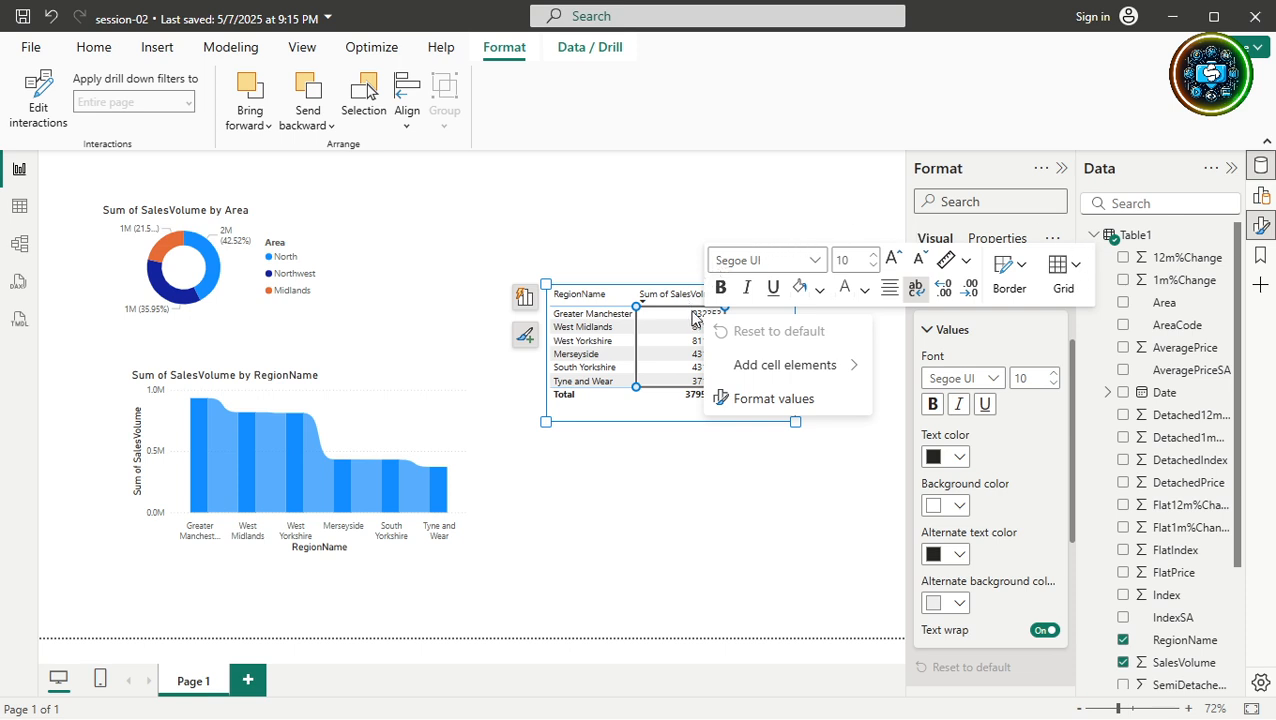
pyautogui.click(720, 289)
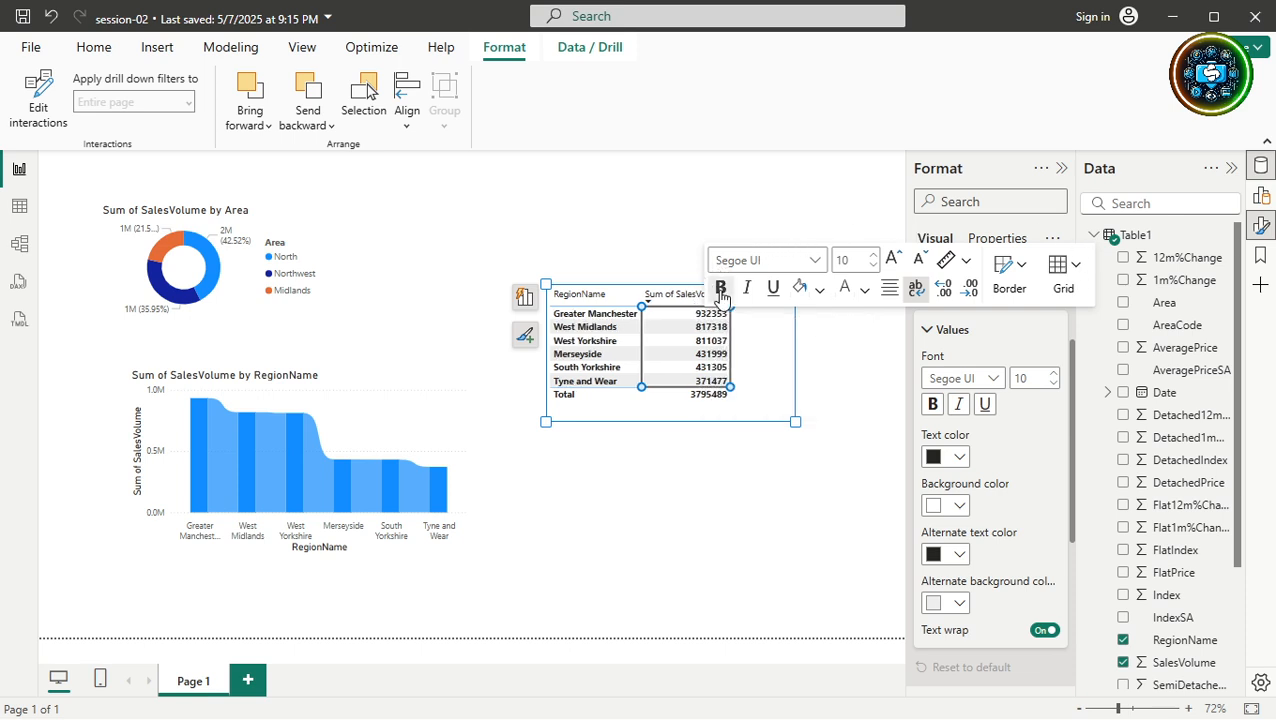
pyautogui.click(721, 289)
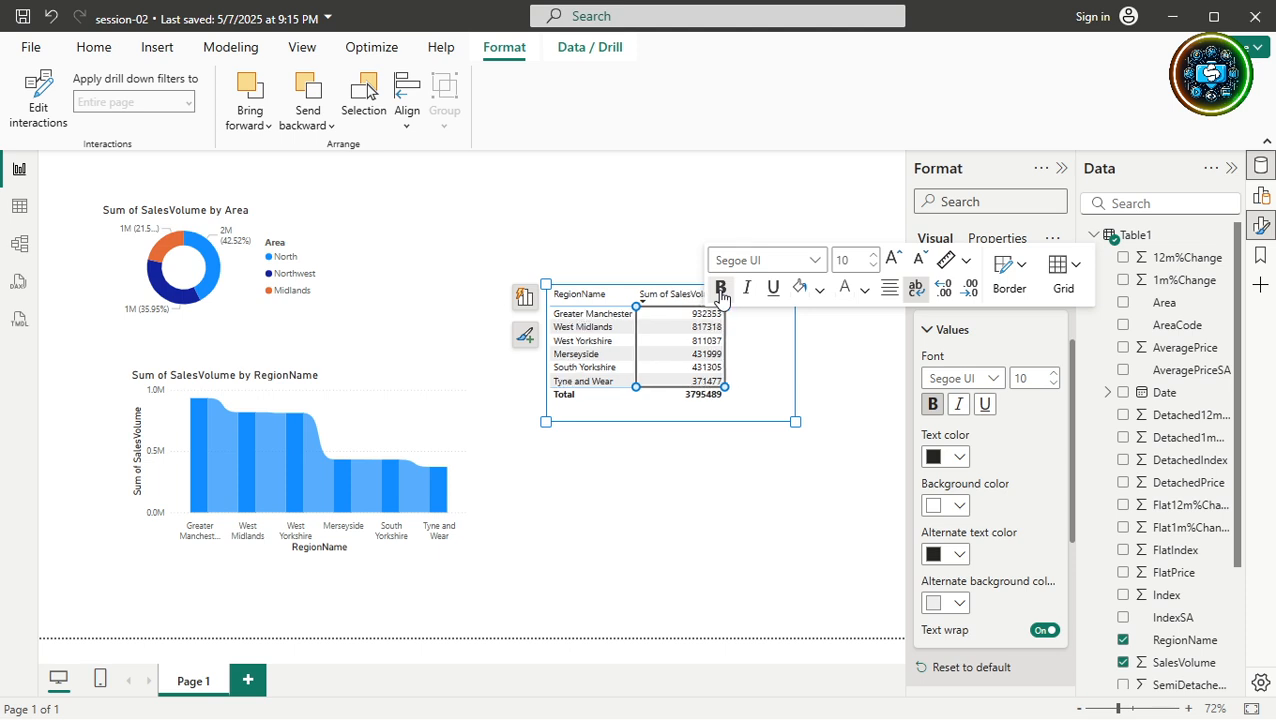
pyautogui.click(821, 289)
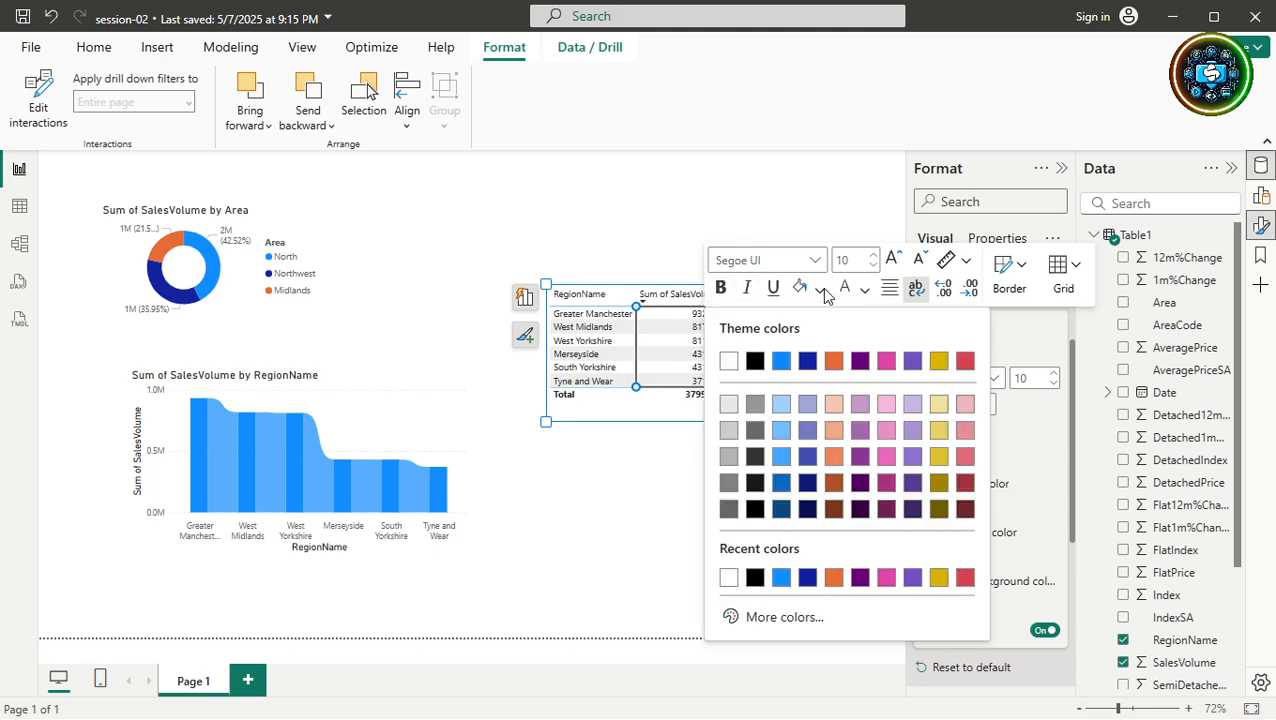
pyautogui.click(936, 410)
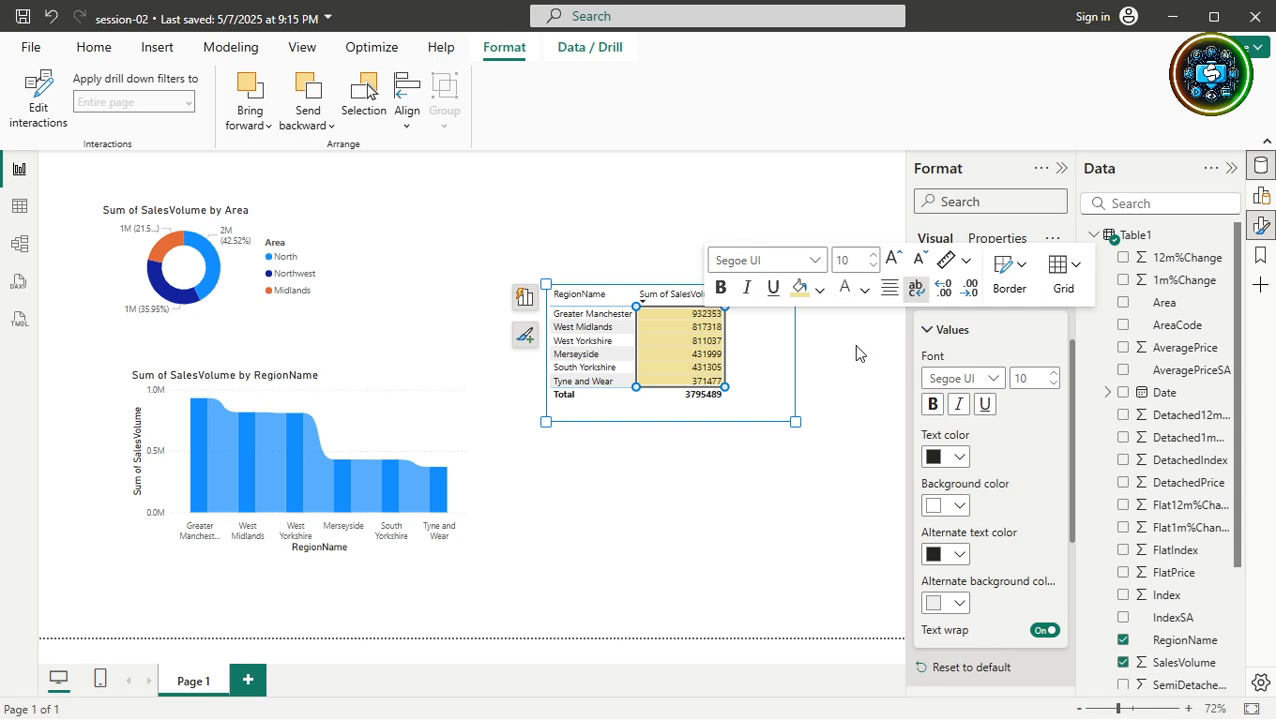
pyautogui.click(821, 289)
pyautogui.click(965, 404)
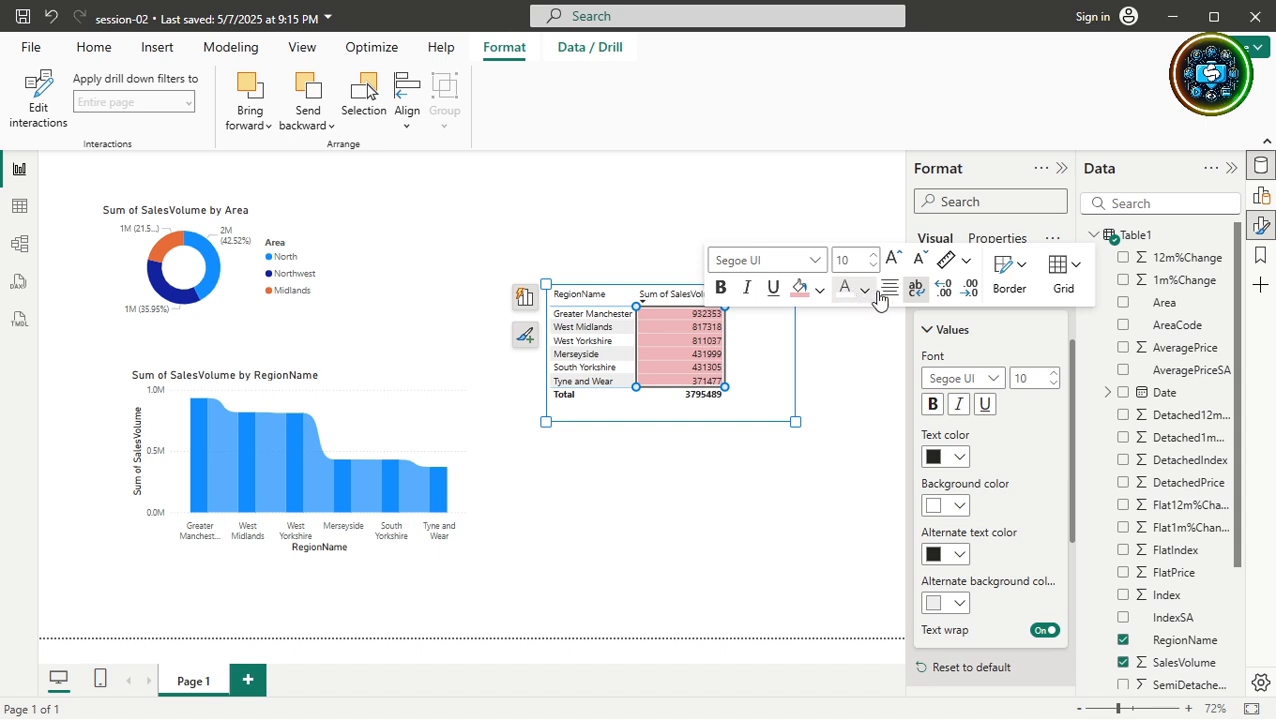
pyautogui.click(895, 262)
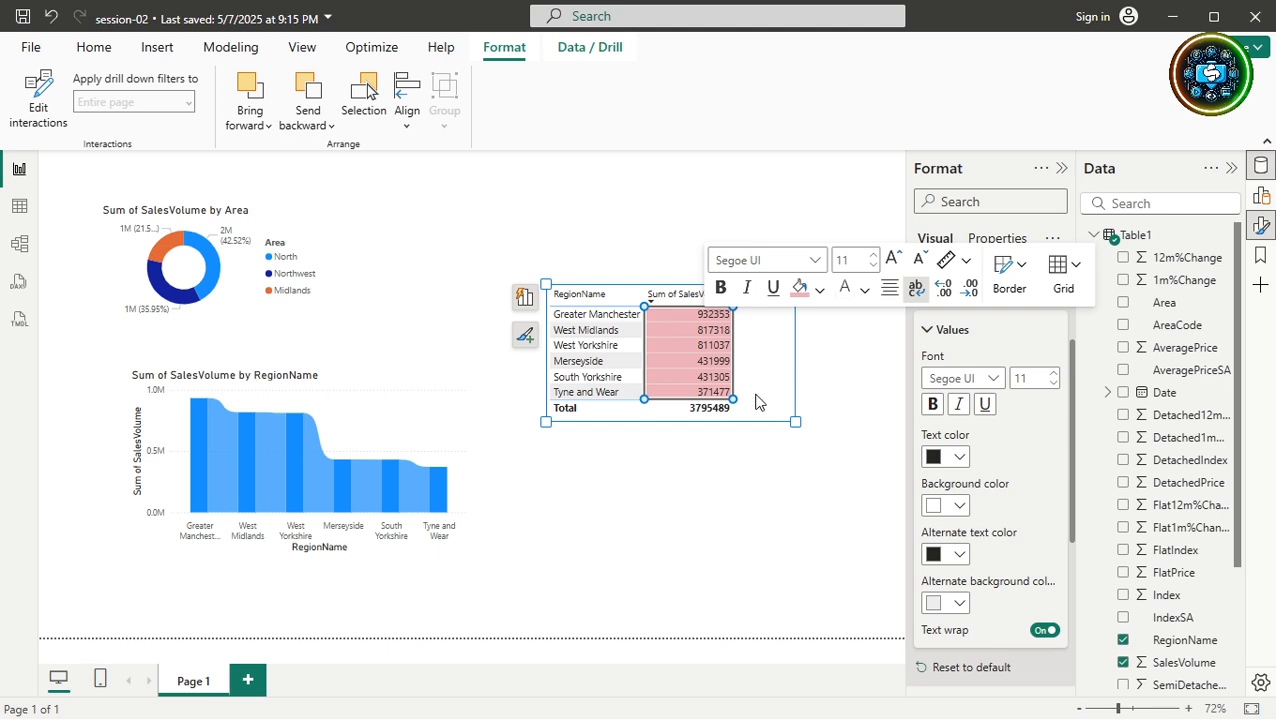
pyautogui.click(566, 216)
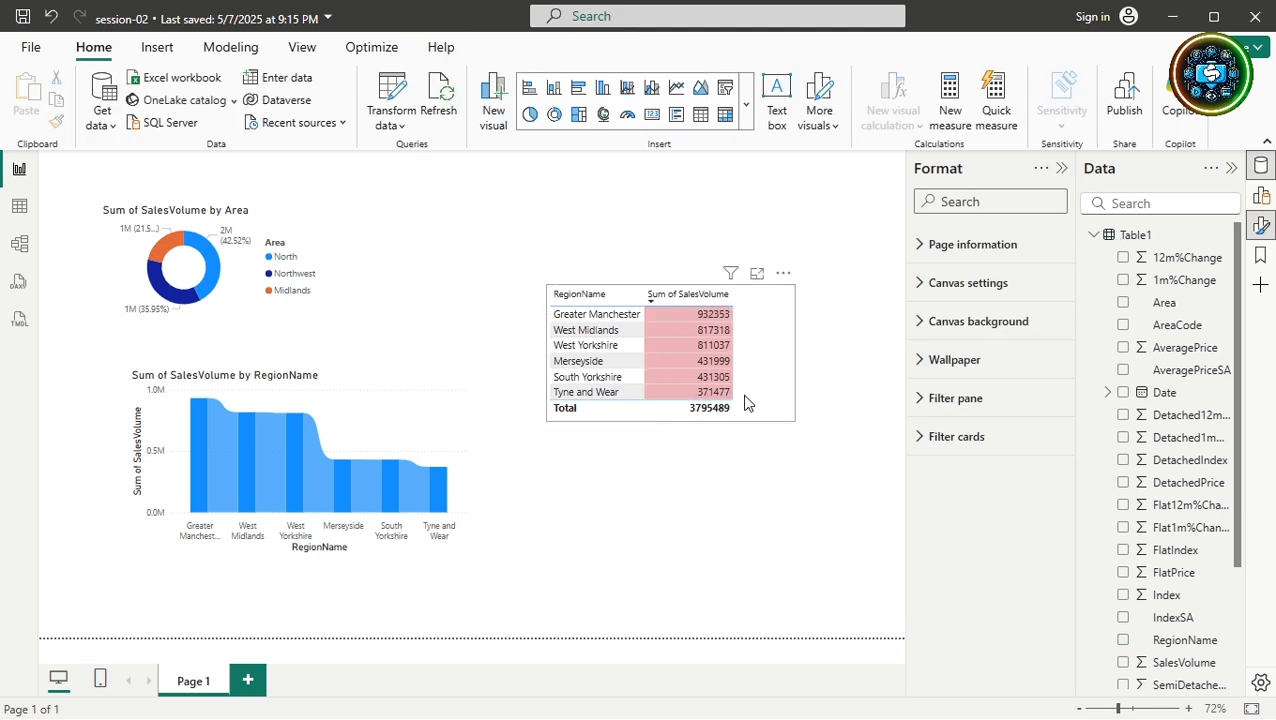
# Collapse the Format and Data panes for the selected table, then bring back the table's Format pane.
pyautogui.click(718, 405)
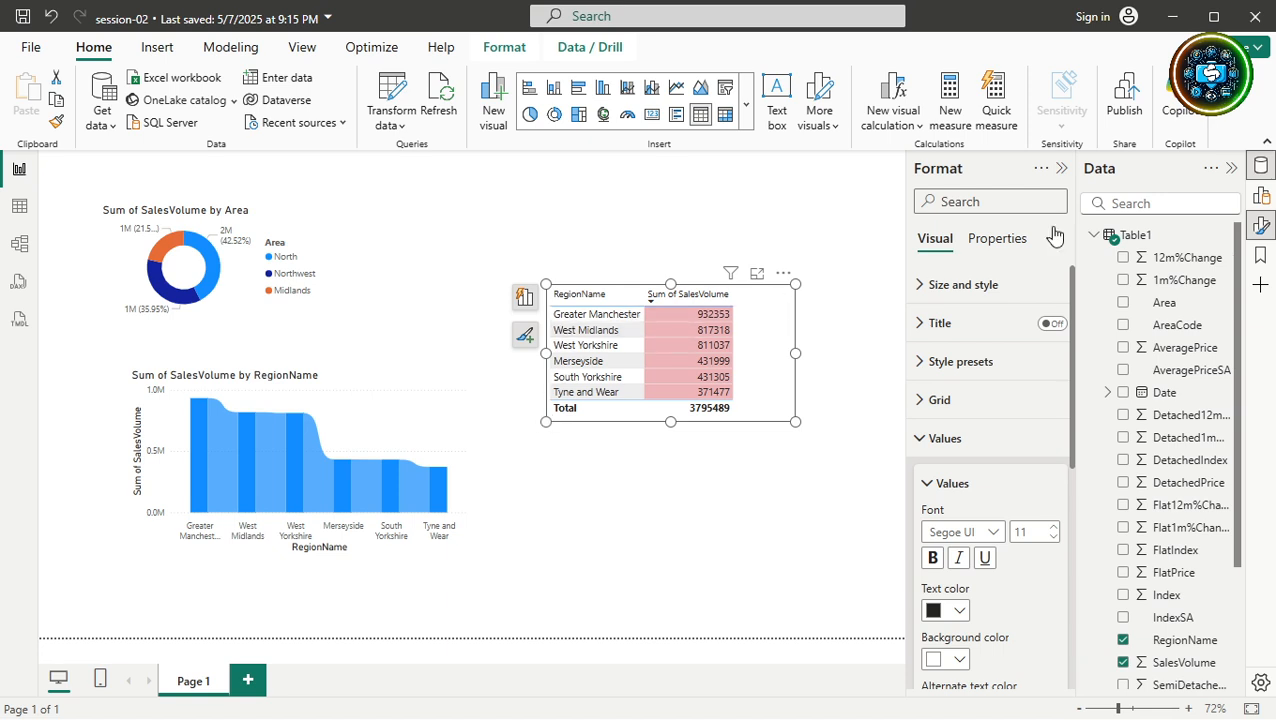
pyautogui.click(1062, 168)
pyautogui.click(1229, 170)
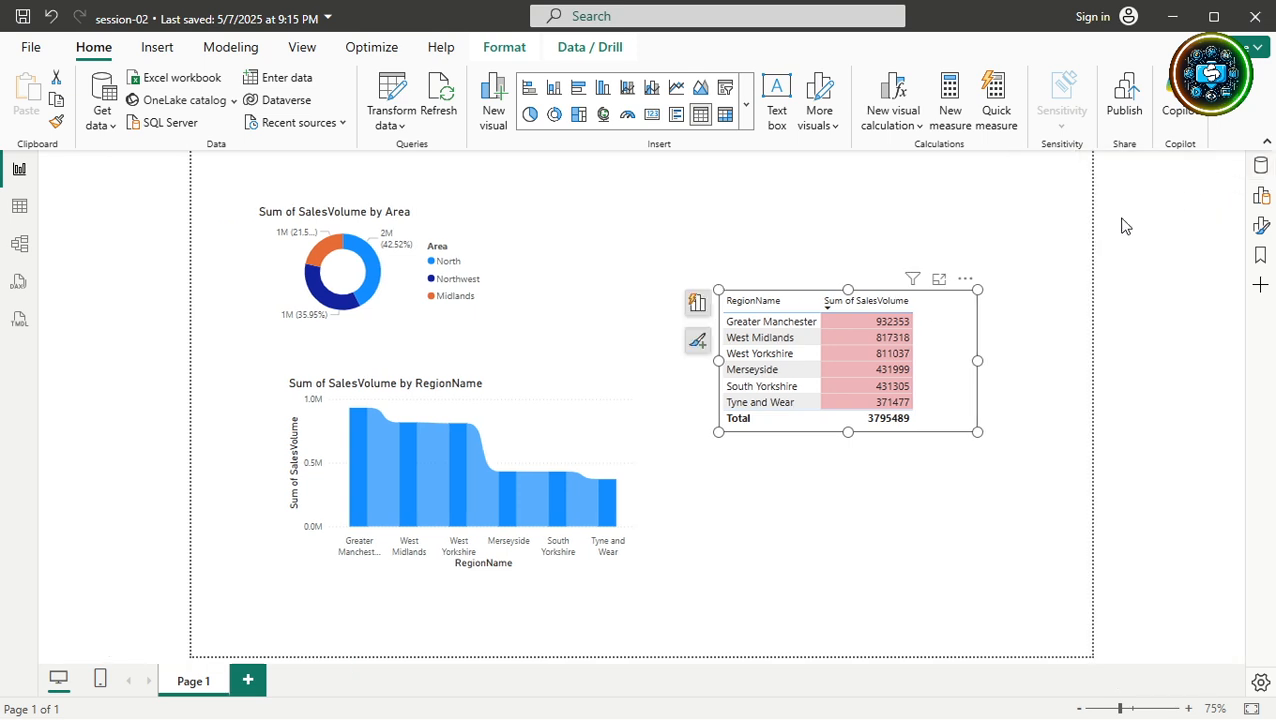
pyautogui.click(949, 335)
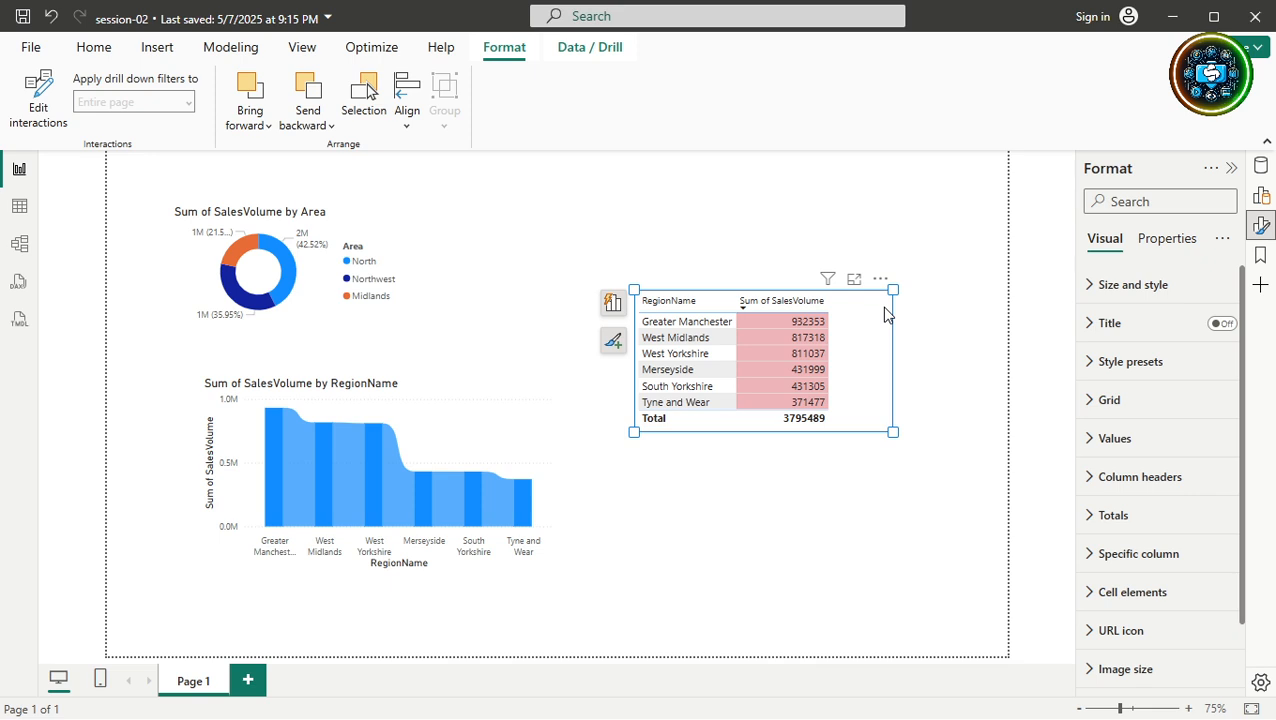
pyautogui.click(783, 334)
pyautogui.rightClick(783, 334)
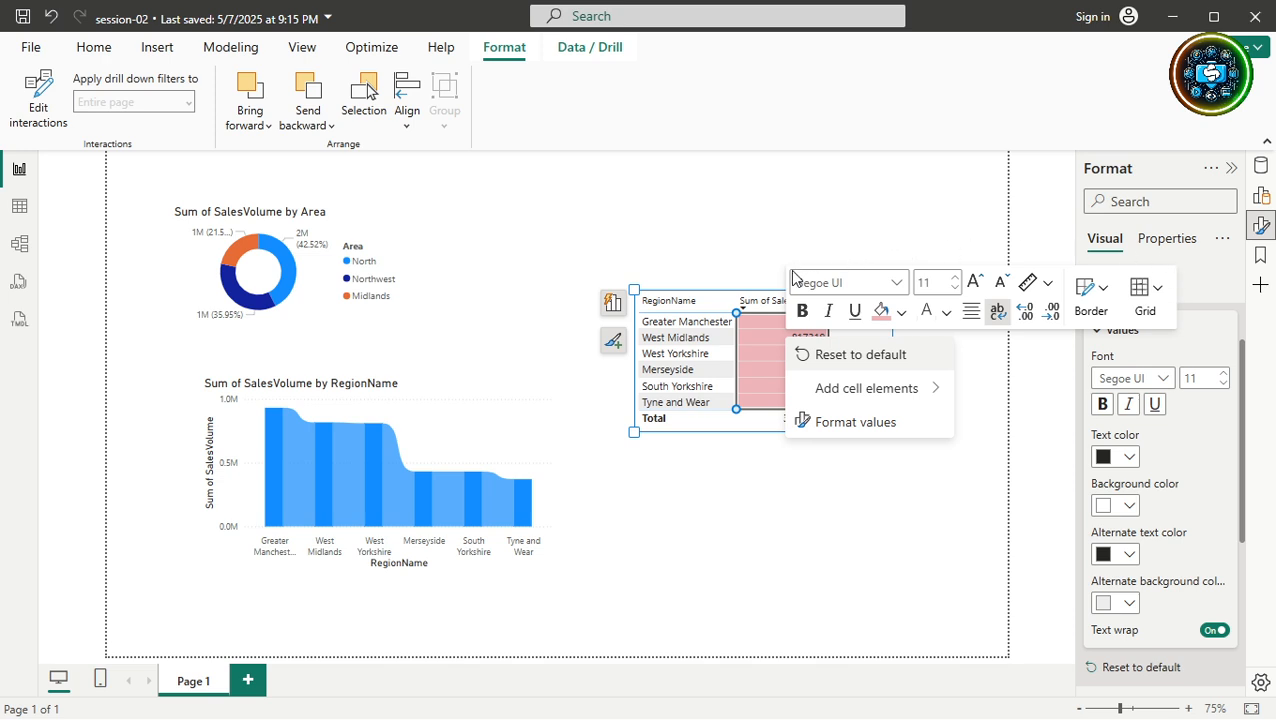
pyautogui.rightClick(662, 342)
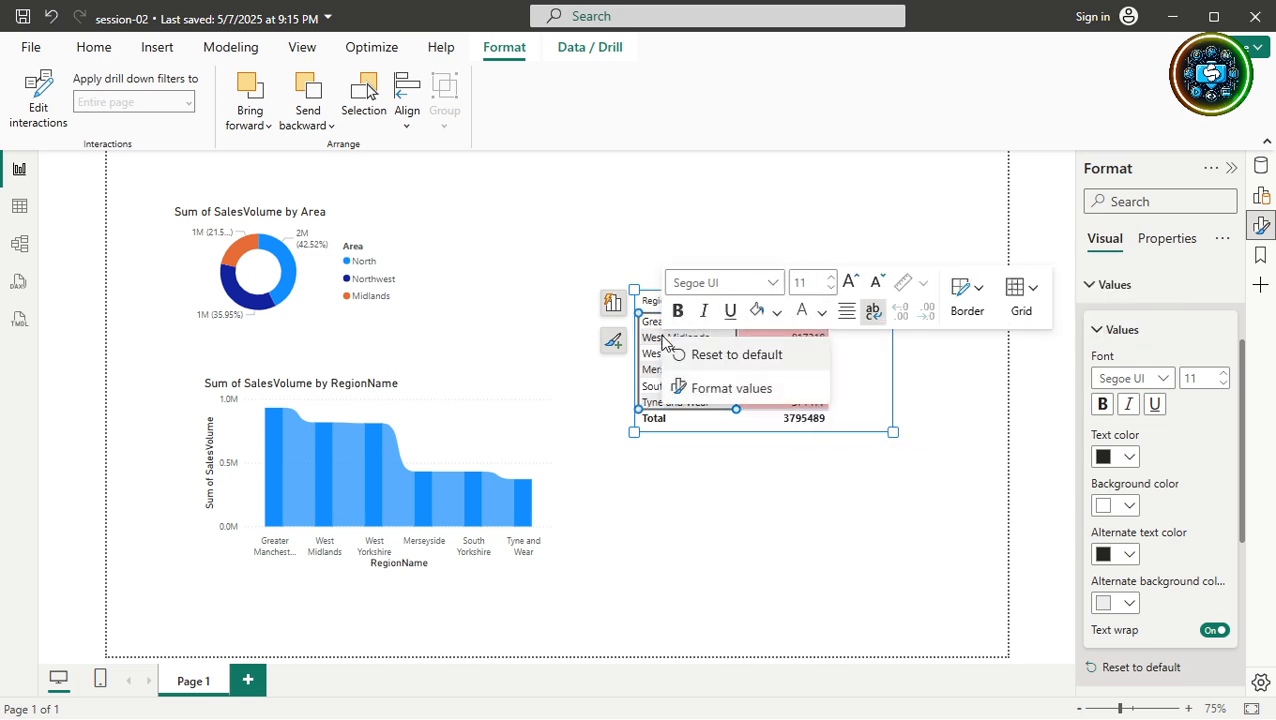
pyautogui.press('Escape')
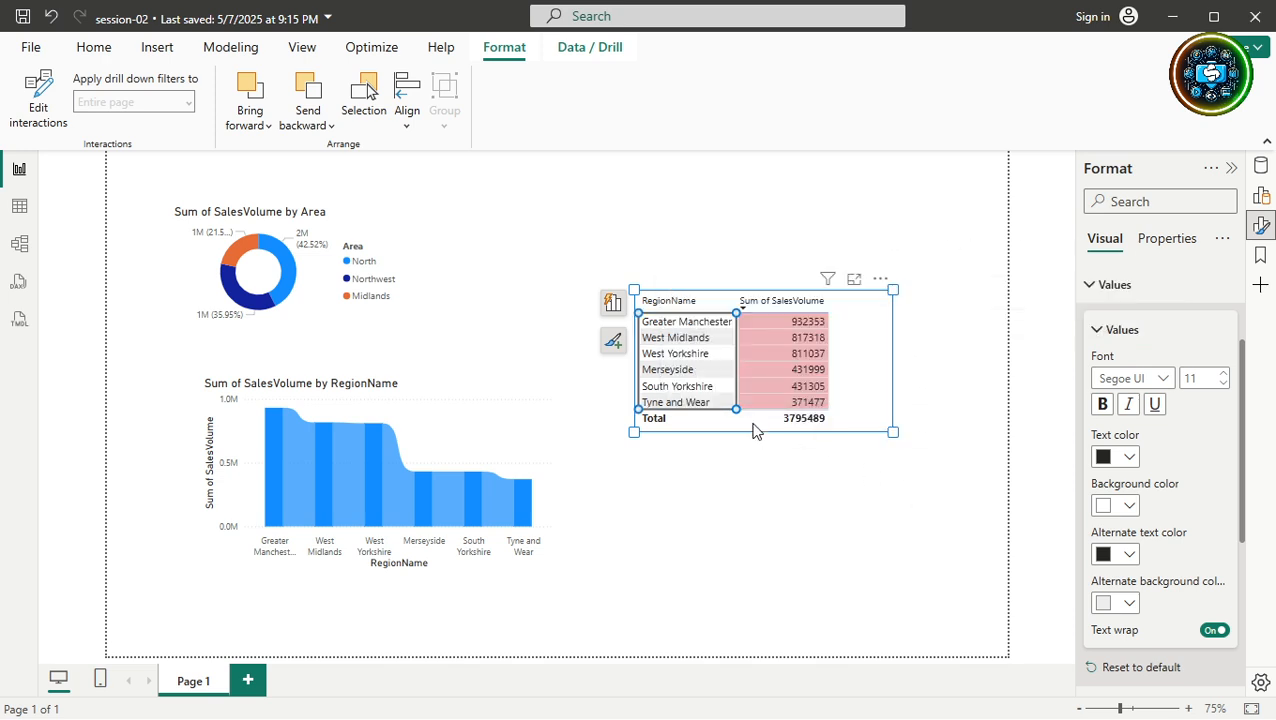
pyautogui.rightClick(676, 406)
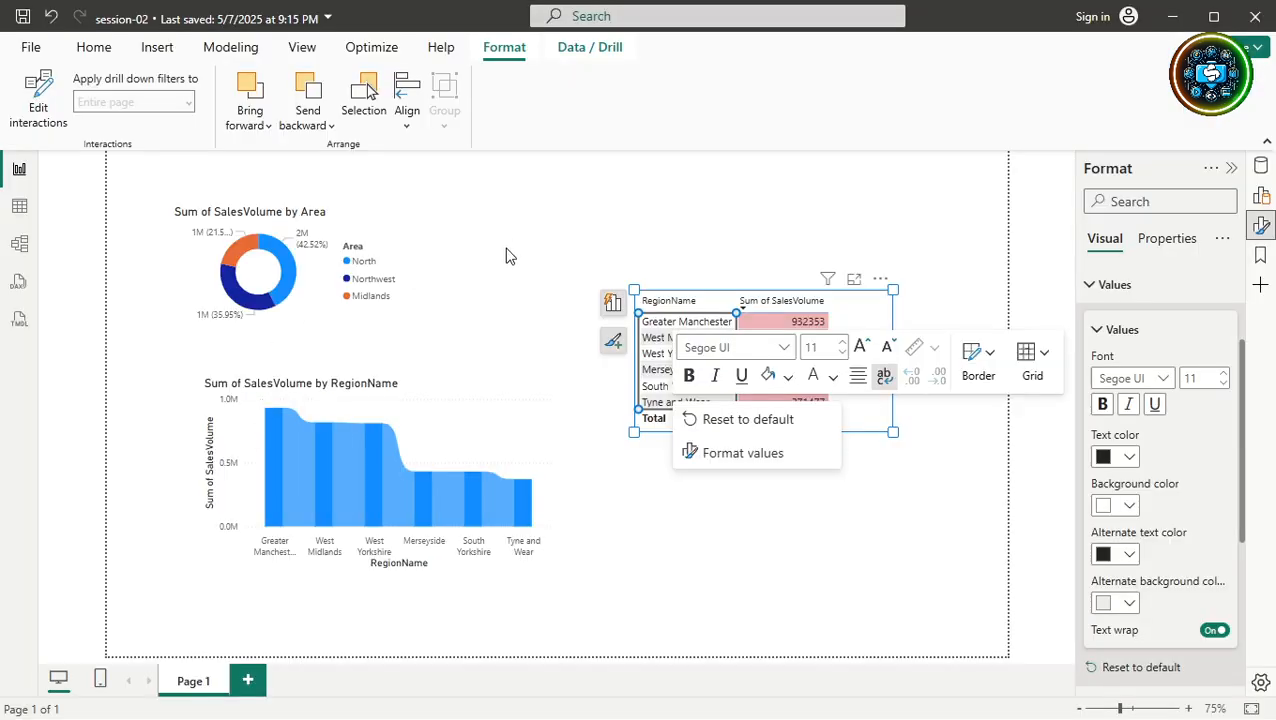
pyautogui.press('Escape')
pyautogui.click(652, 535)
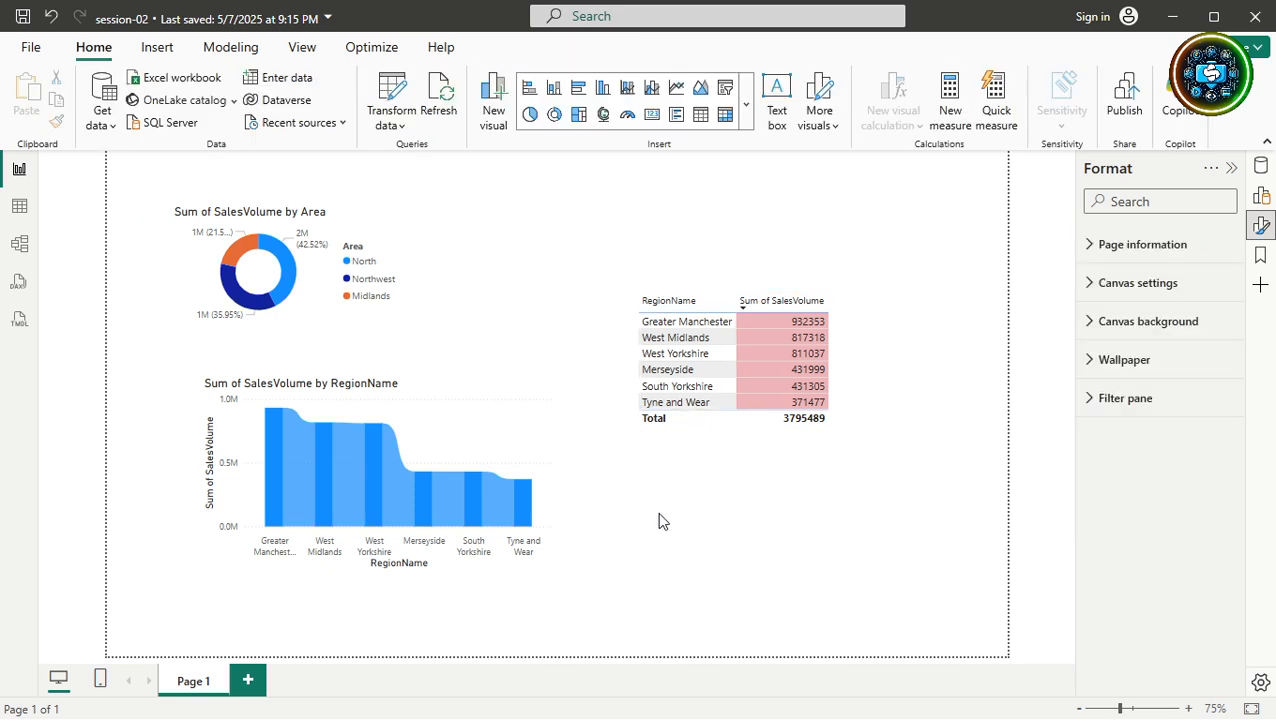
# Show the donut chart's format options, then sort the table A–Z by RegionName.
pyautogui.rightClick(357, 277)
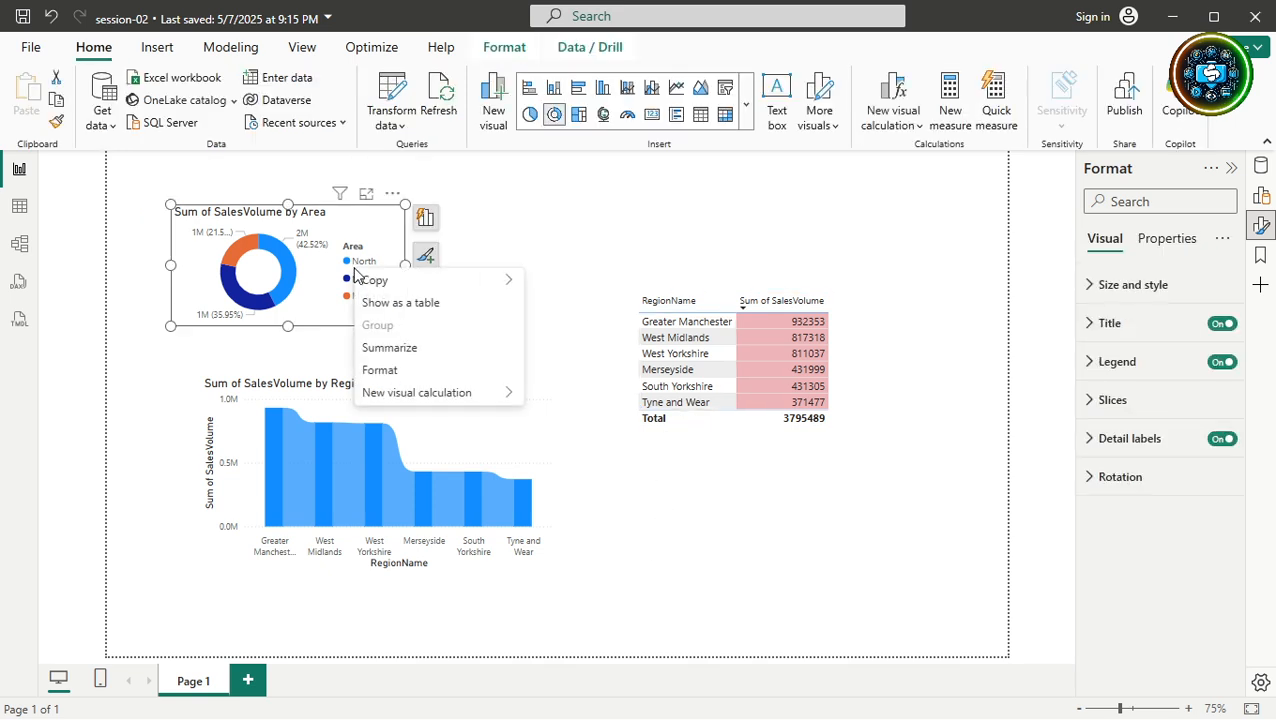
pyautogui.click(382, 373)
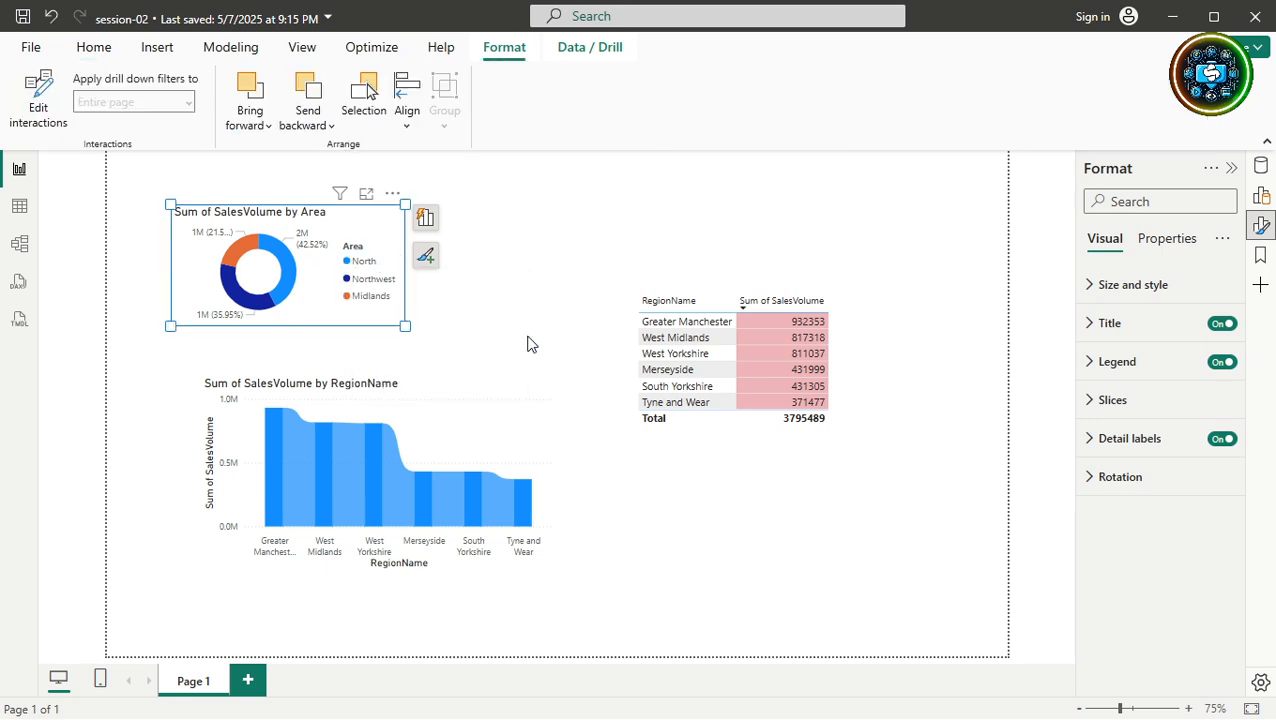
pyautogui.click(681, 308)
pyautogui.click(703, 302)
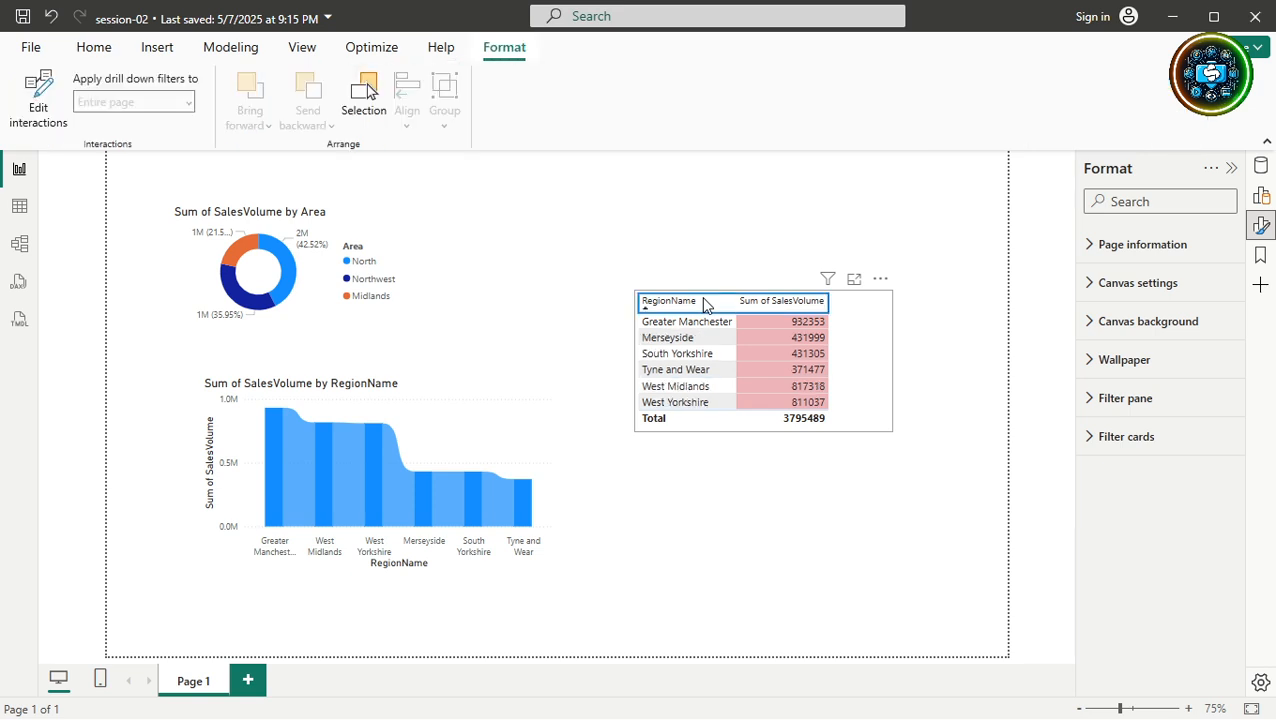
# Select the SalesVolume by RegionName chart.
pyautogui.click(502, 446)
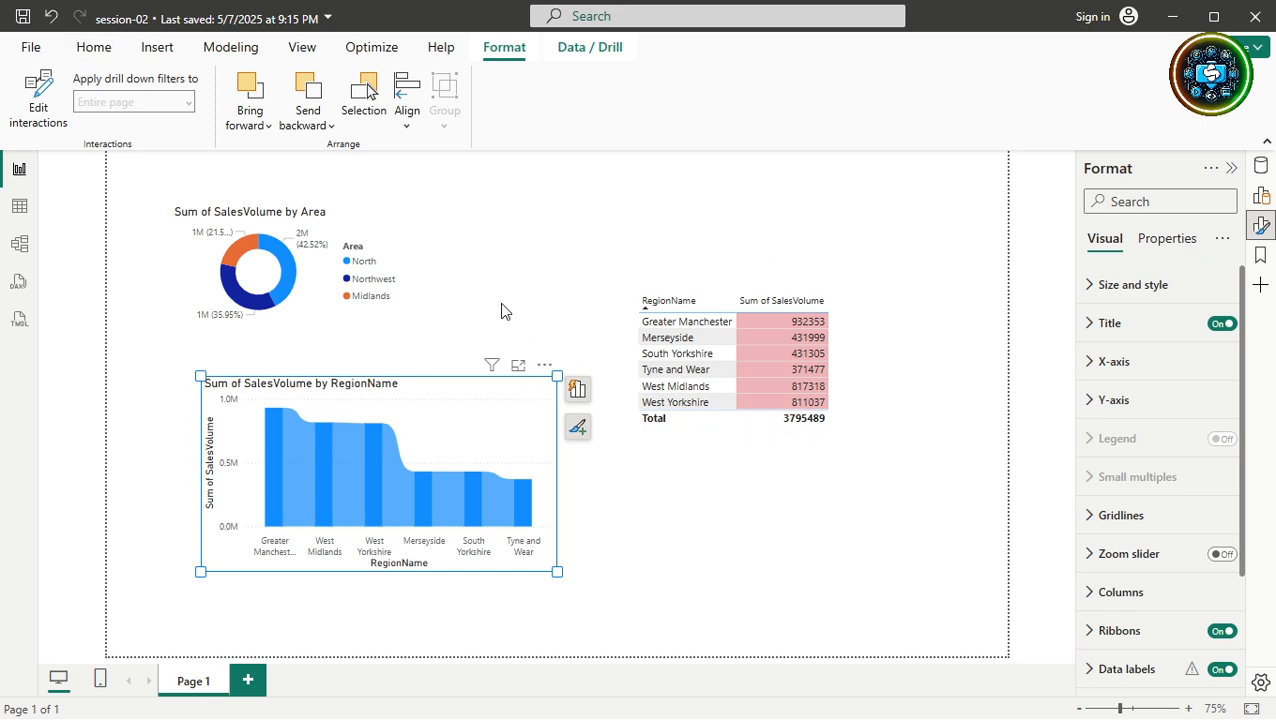
pyautogui.click(503, 363)
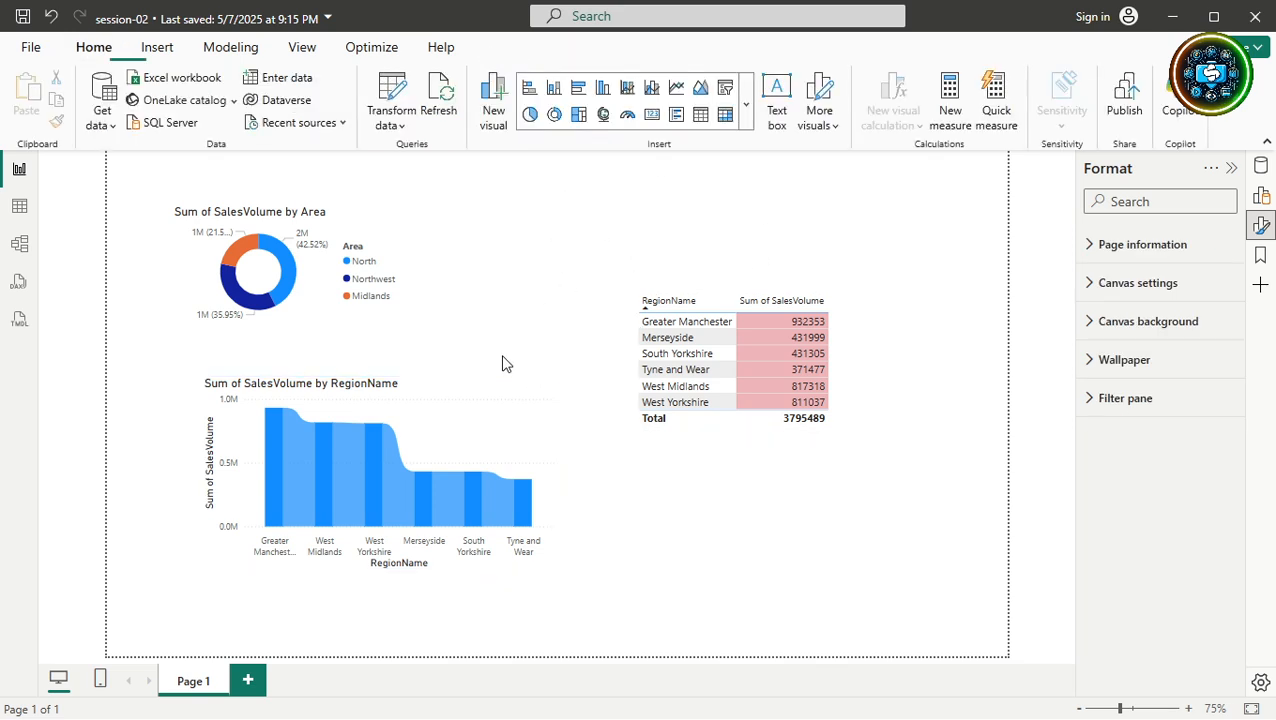
pyautogui.click(507, 407)
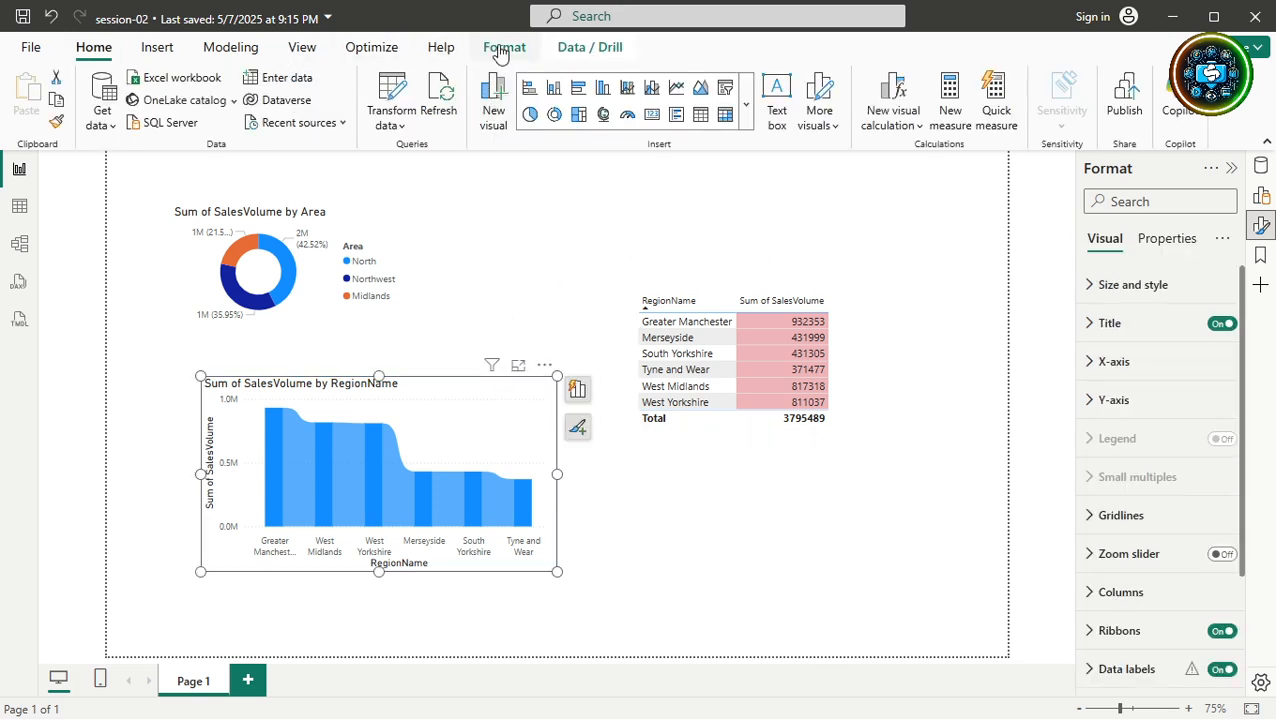
# Browse the Insert, View, Arrange and Home ribbon tabs for chart options.
pyautogui.click(158, 49)
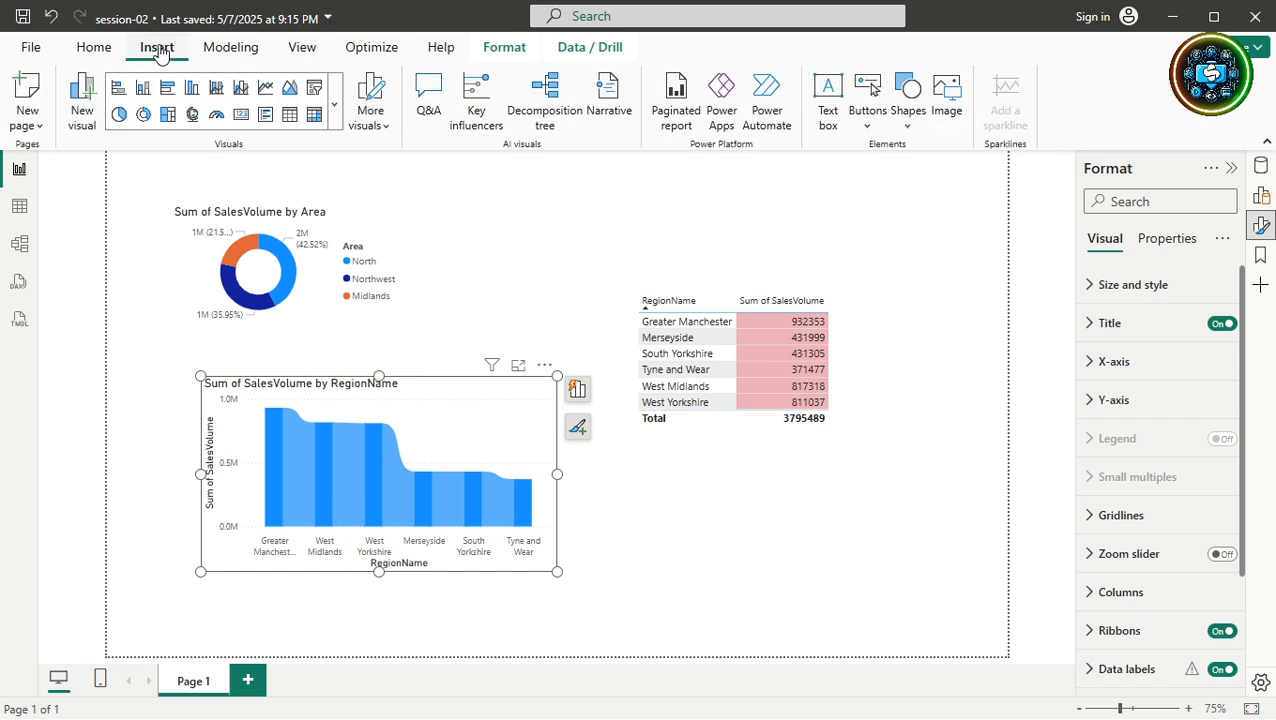
pyautogui.click(300, 49)
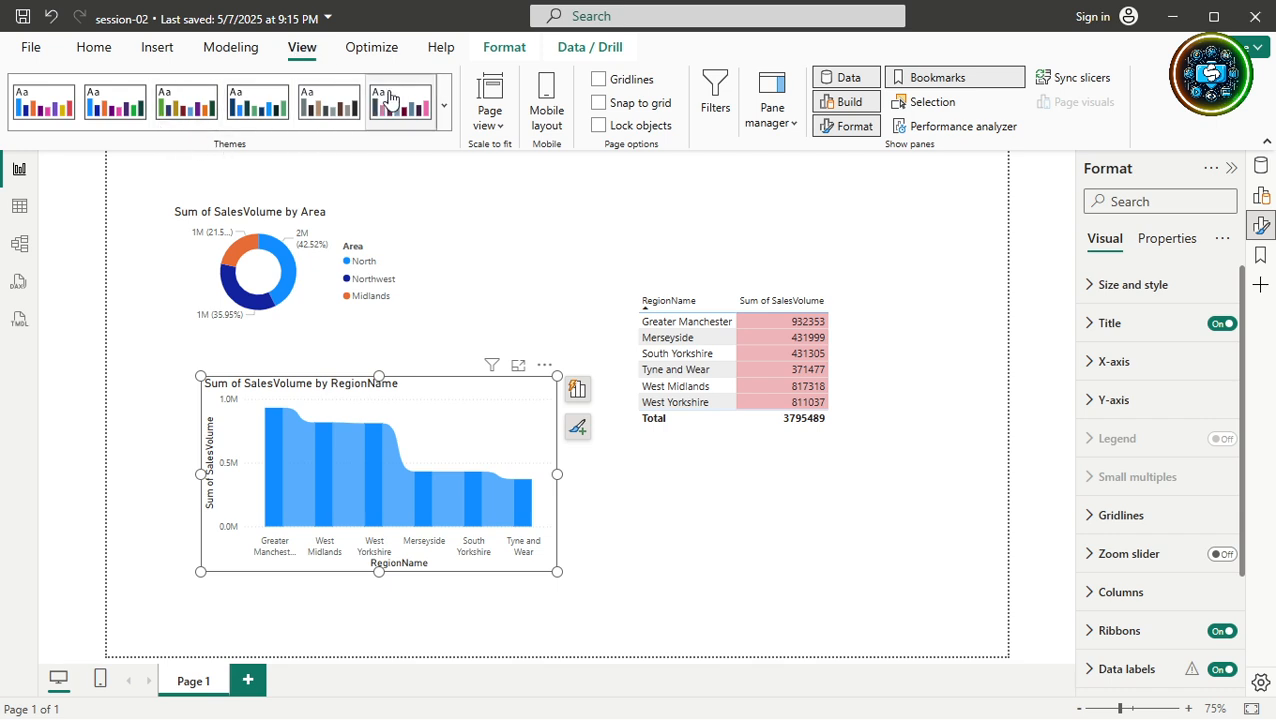
pyautogui.click(505, 49)
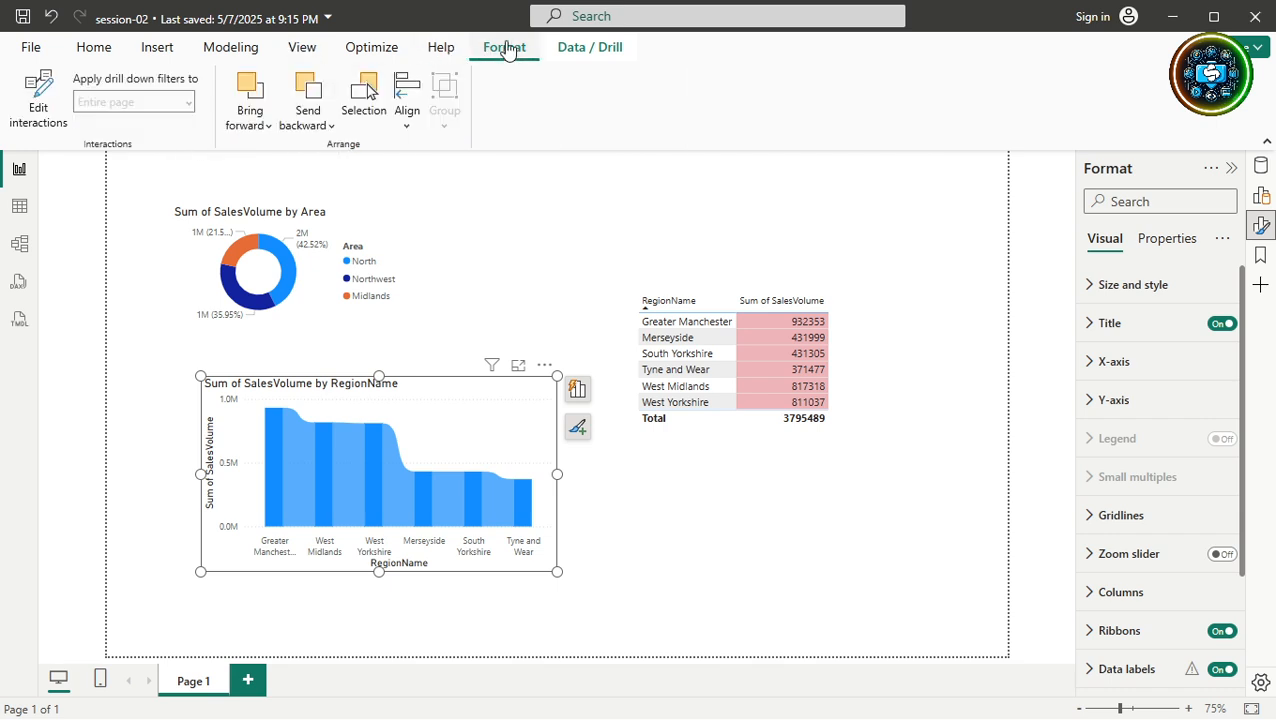
pyautogui.click(299, 49)
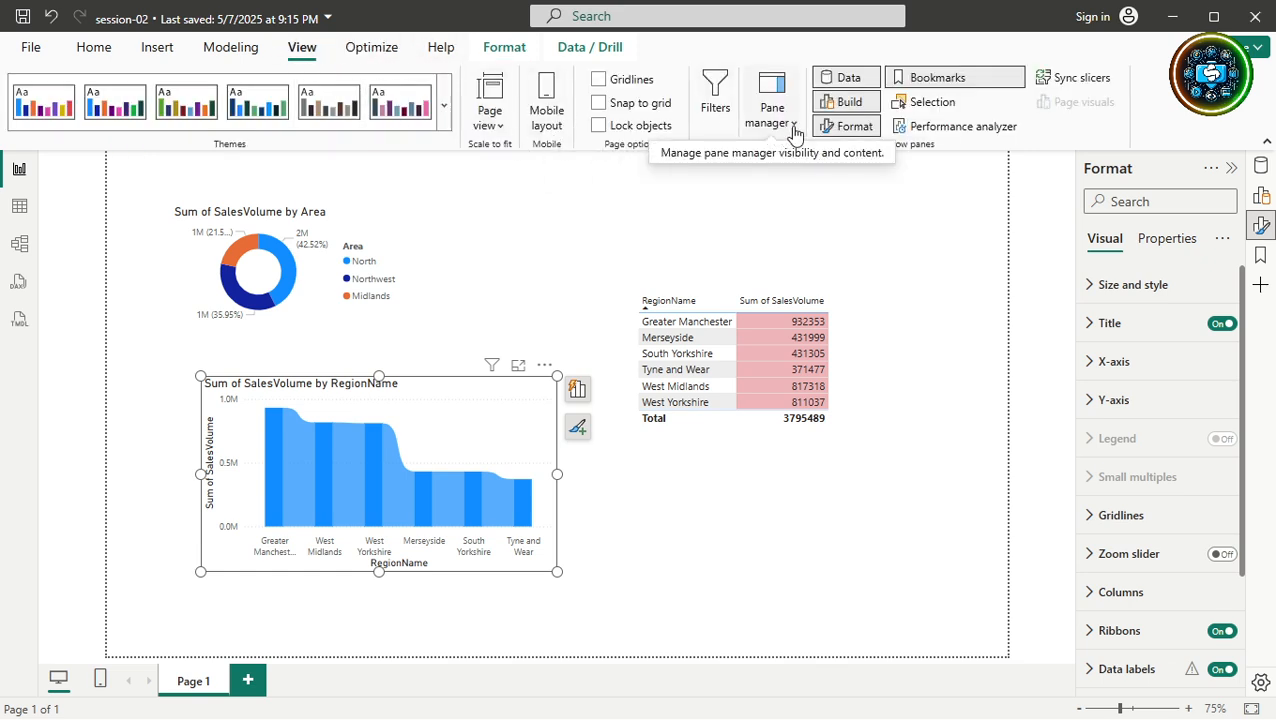
pyautogui.click(100, 51)
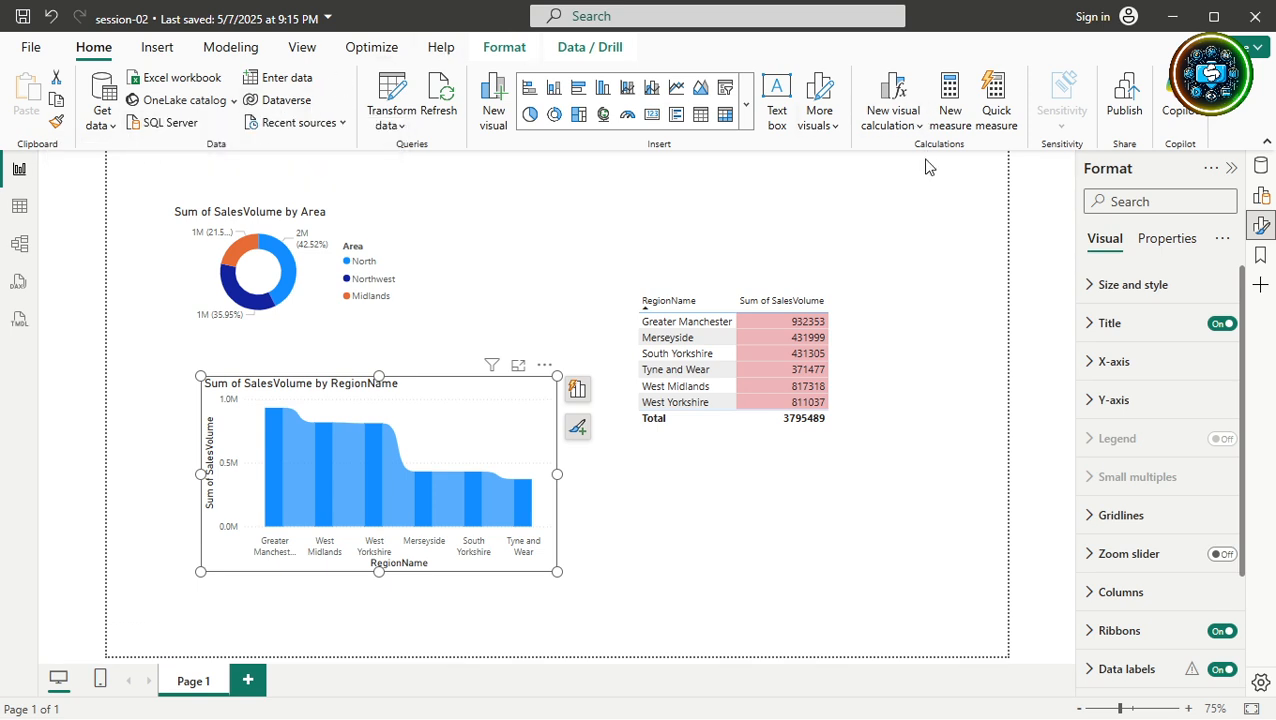
pyautogui.click(157, 48)
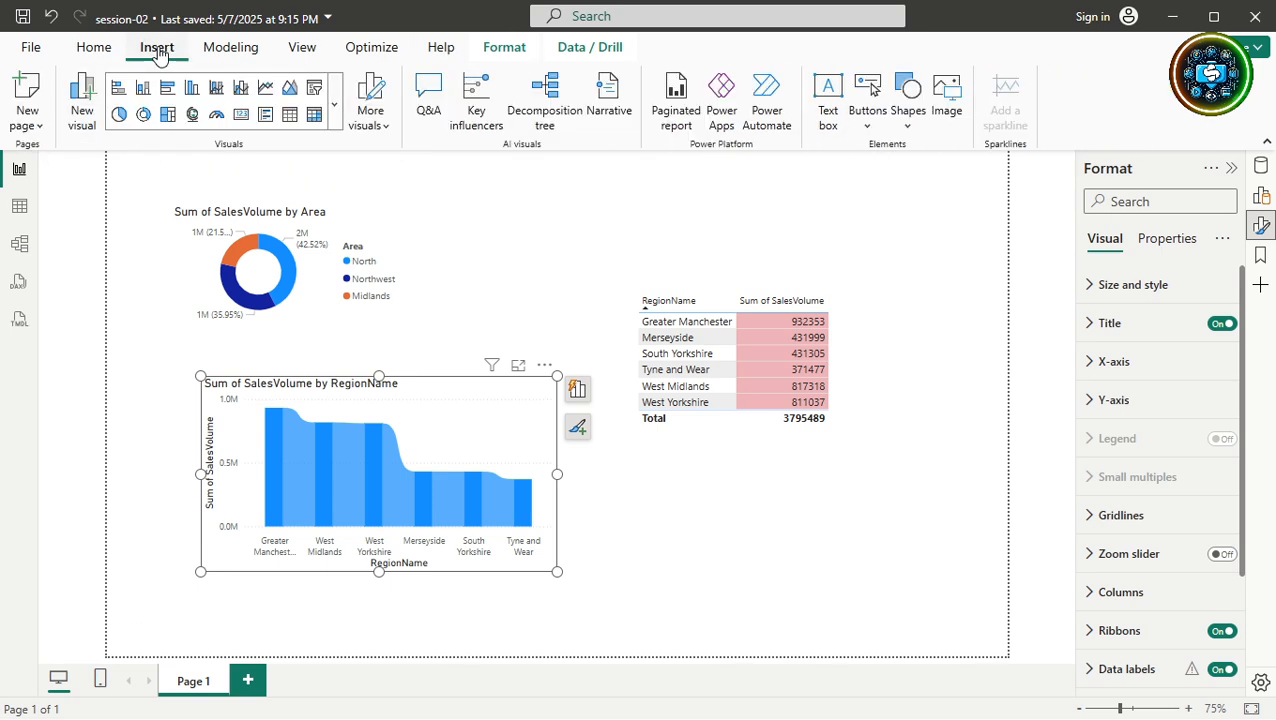
pyautogui.click(294, 56)
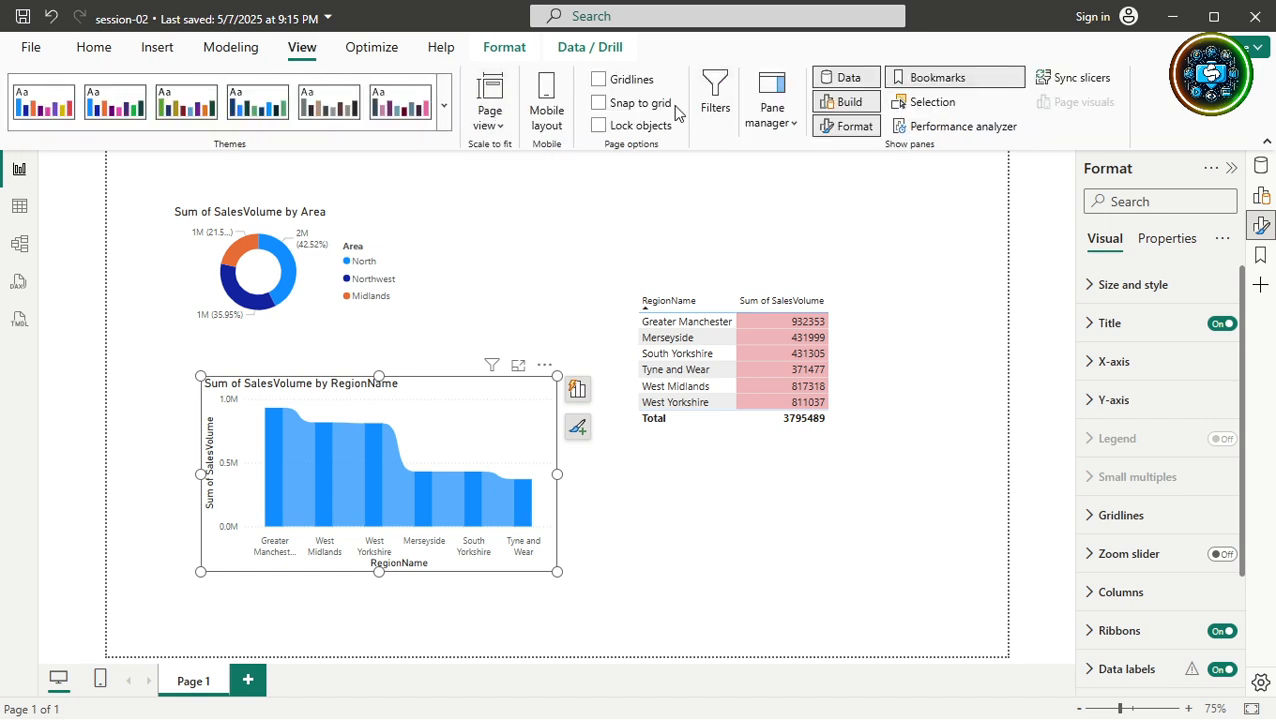
# Select the SalesVolume by RegionName chart and toggle the Format pane's visibility.
pyautogui.click(791, 128)
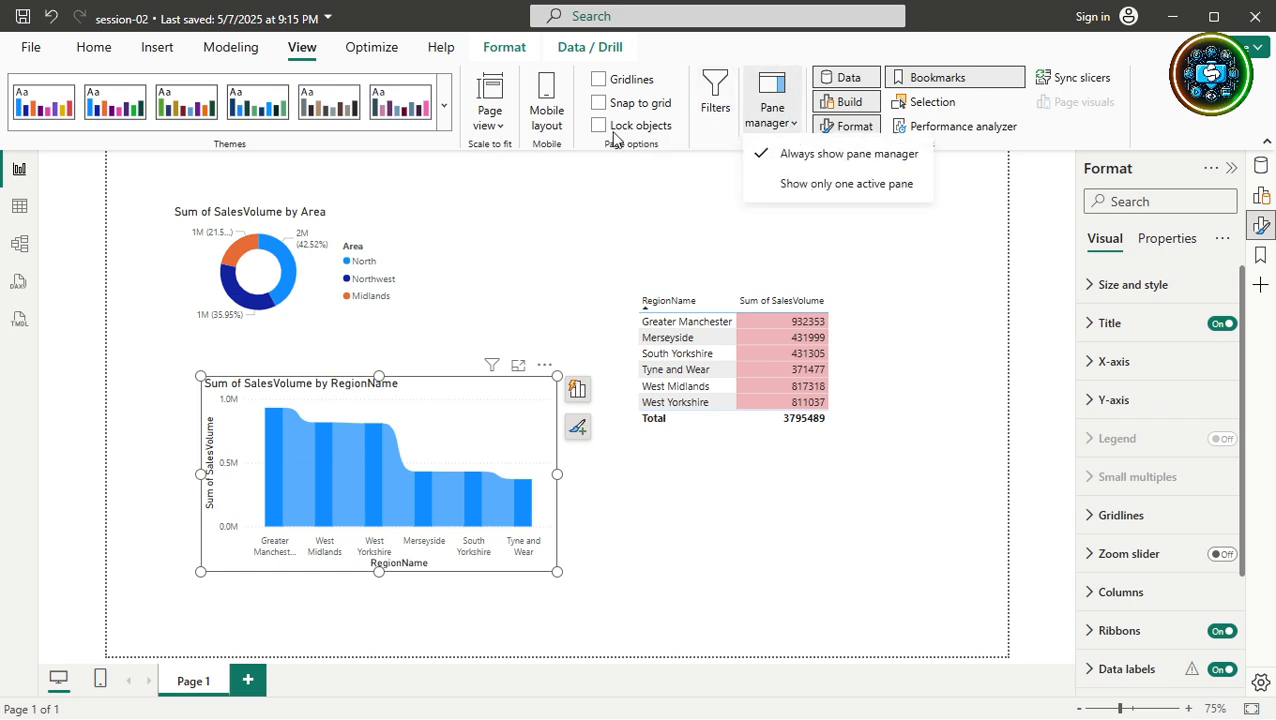
pyautogui.click(585, 200)
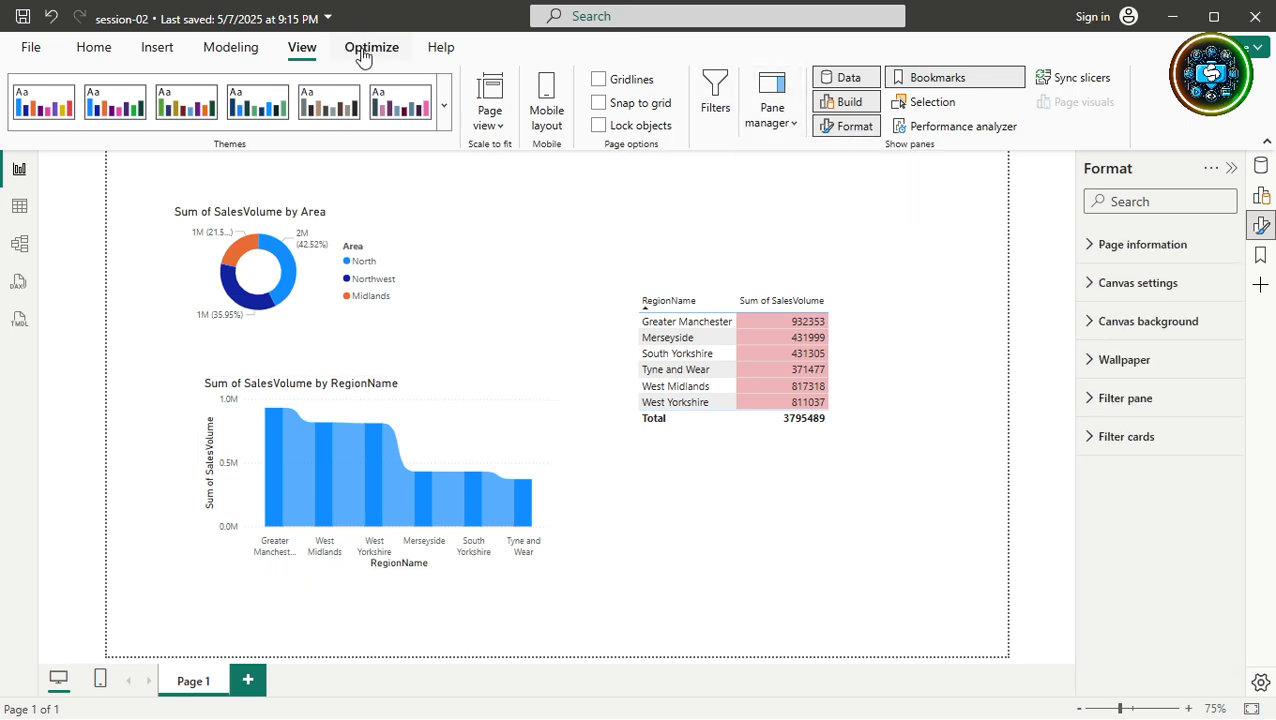
pyautogui.click(410, 432)
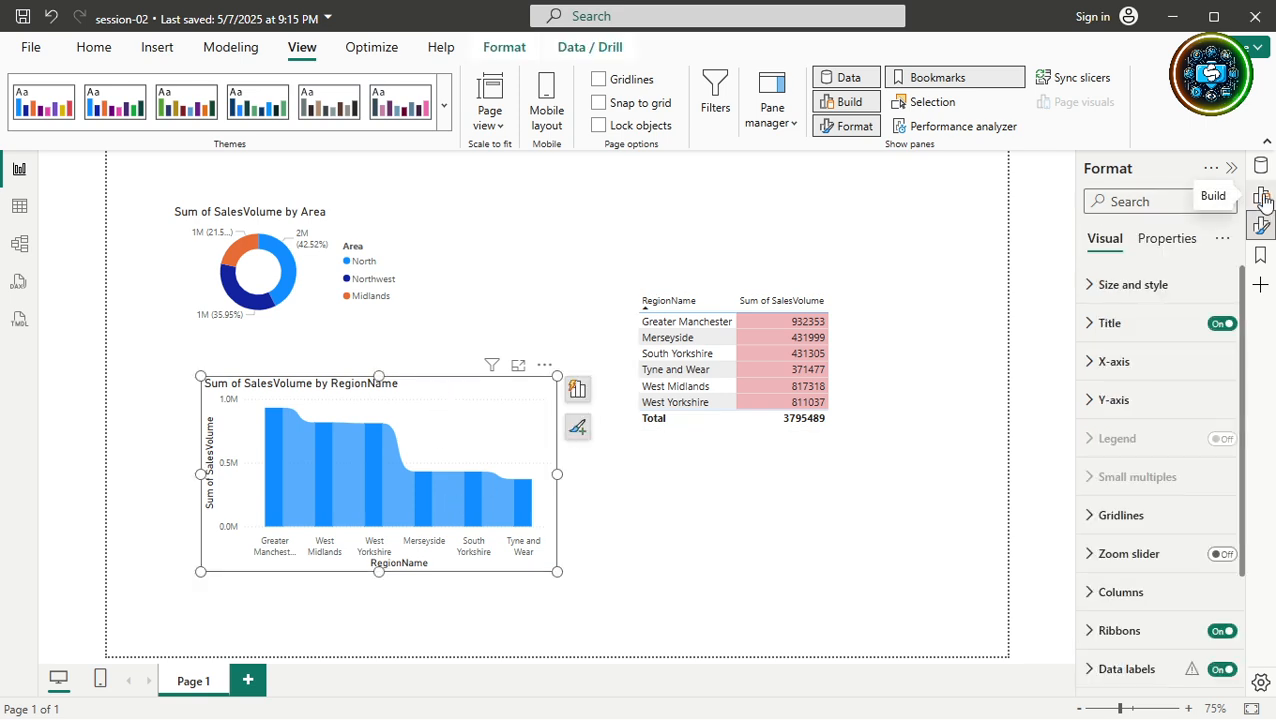
pyautogui.click(1261, 227)
pyautogui.click(1261, 227)
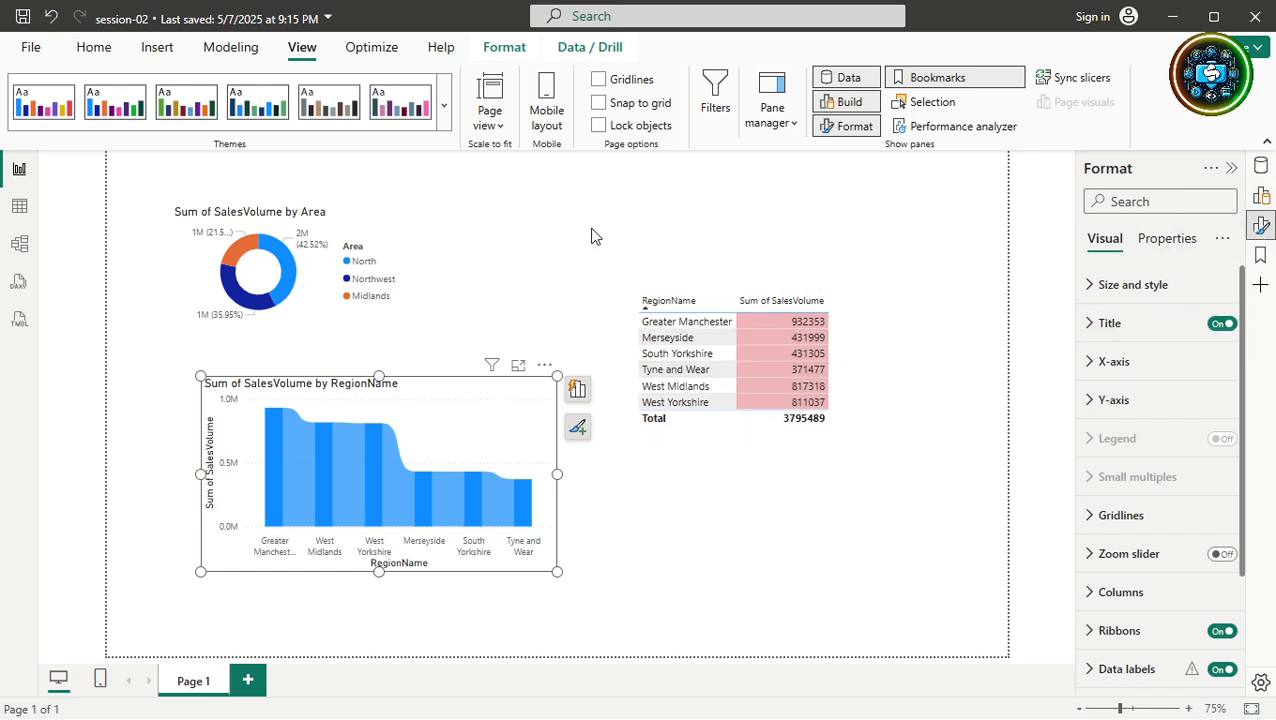
pyautogui.click(845, 133)
# Highlight South Yorkshire across the charts via its table row, toggling the table's Format pane.
pyautogui.rightClick(846, 367)
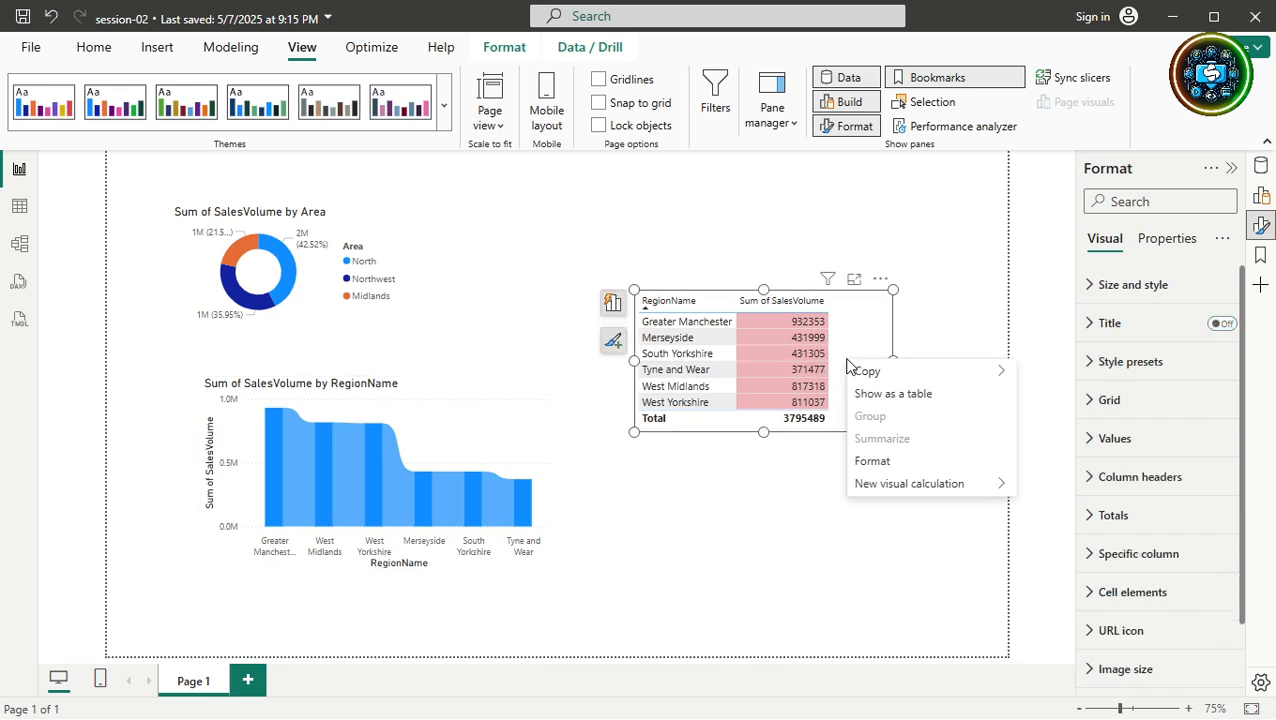
pyautogui.click(869, 462)
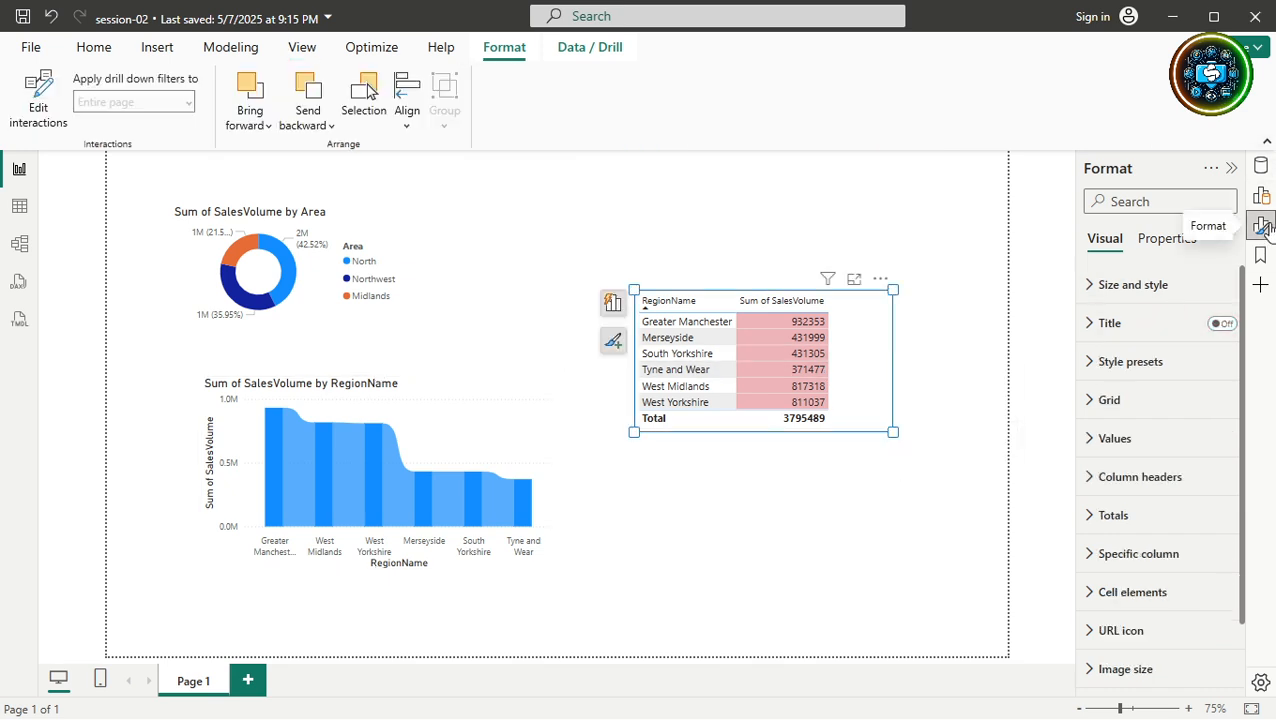
pyautogui.click(1259, 227)
pyautogui.click(867, 518)
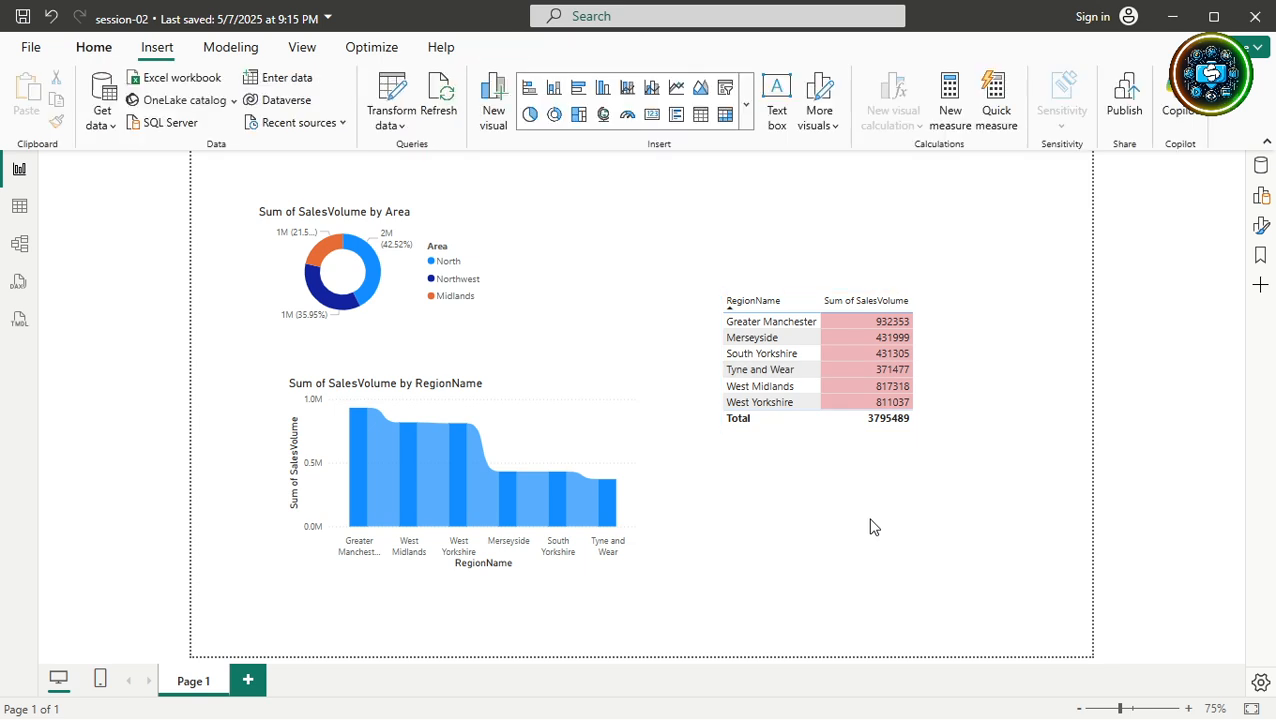
pyautogui.click(905, 357)
pyautogui.rightClick(957, 368)
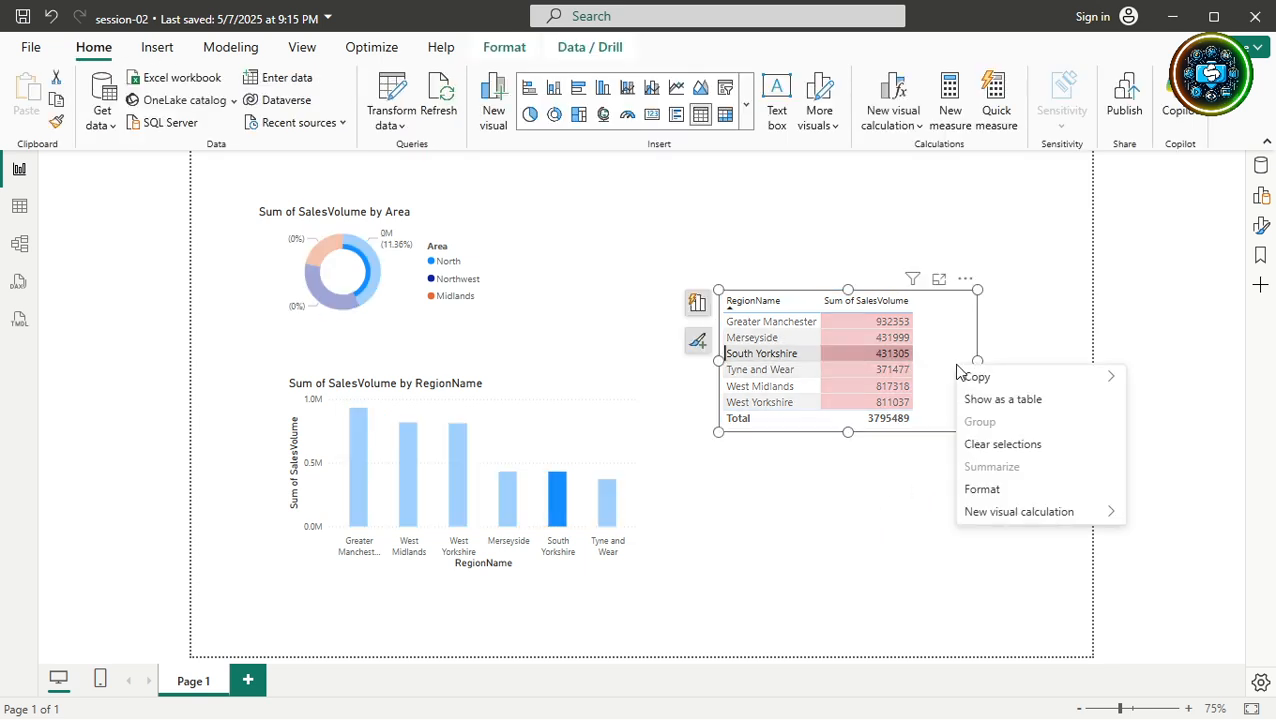
pyautogui.click(978, 490)
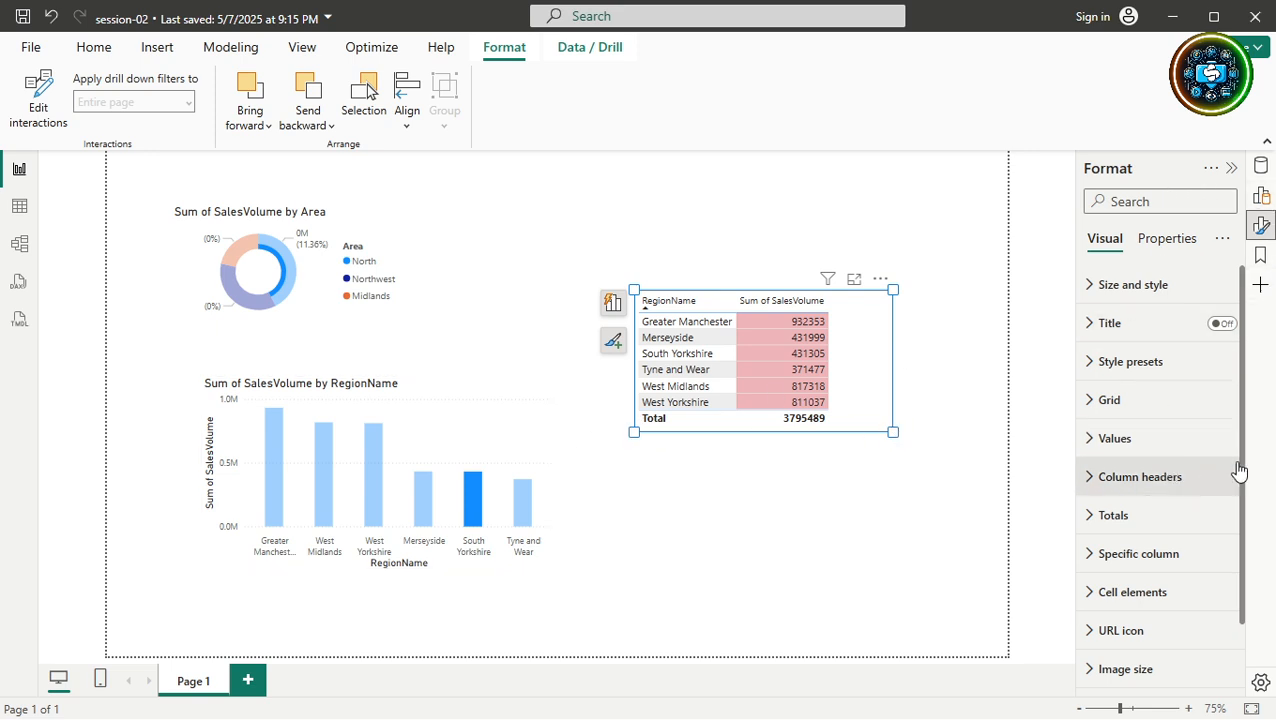
pyautogui.click(1262, 230)
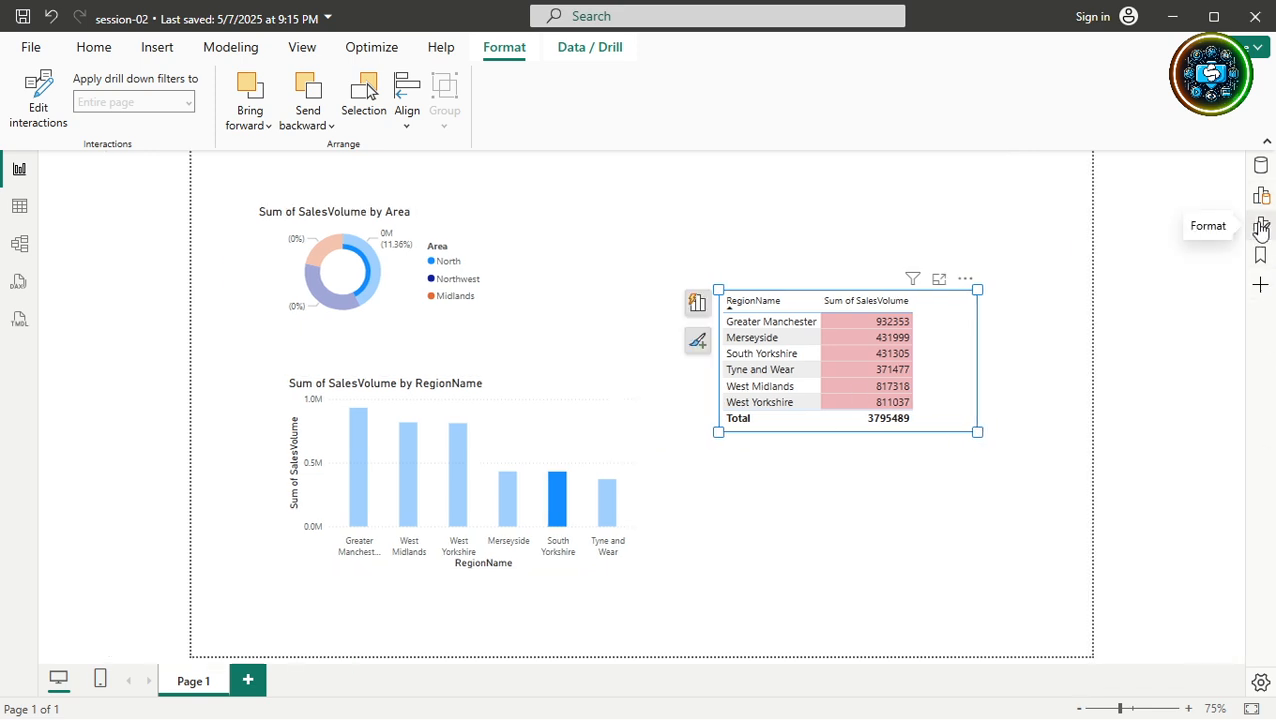
# Deselect the sales by region chart and show the page-level Format pane from View.
pyautogui.click(622, 410)
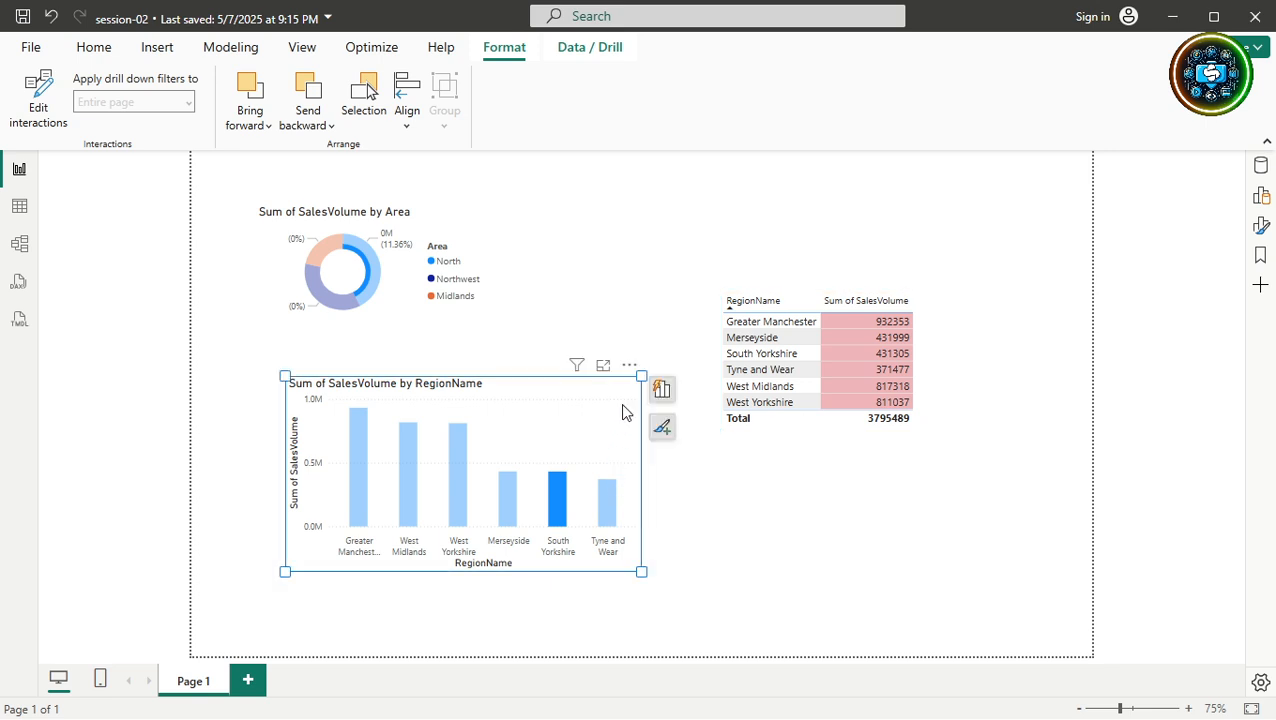
pyautogui.click(714, 469)
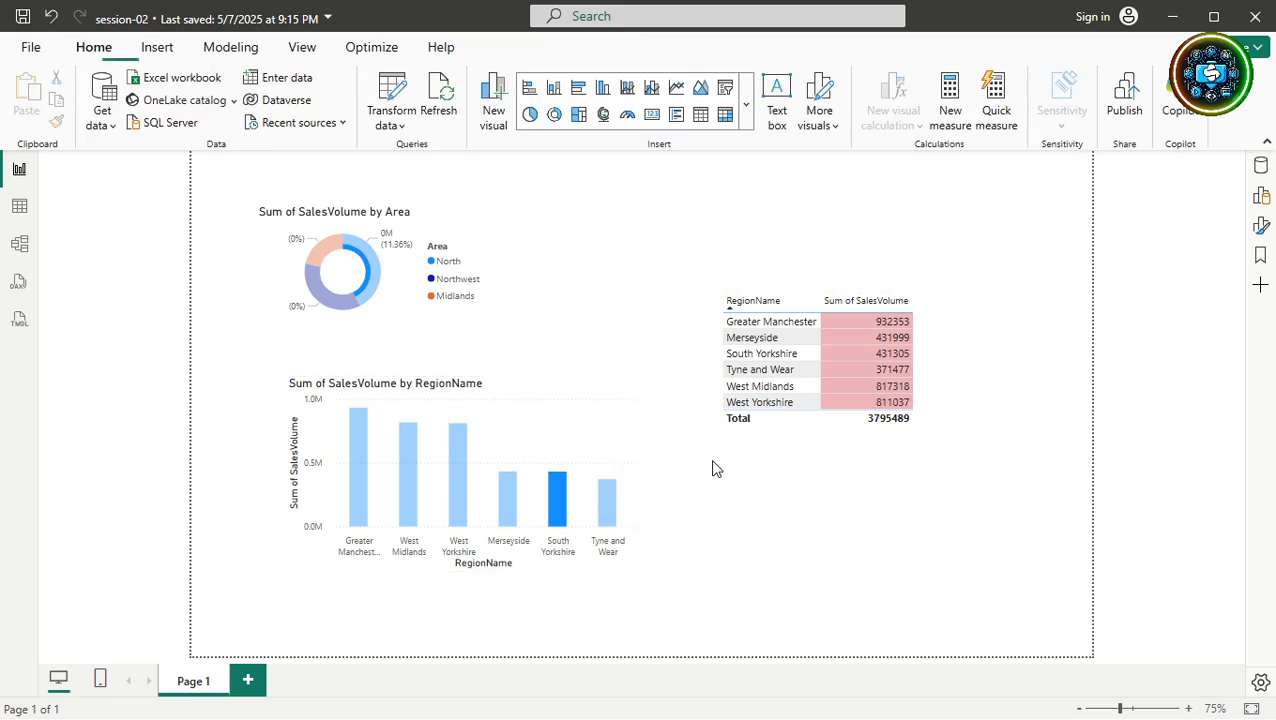
pyautogui.click(582, 408)
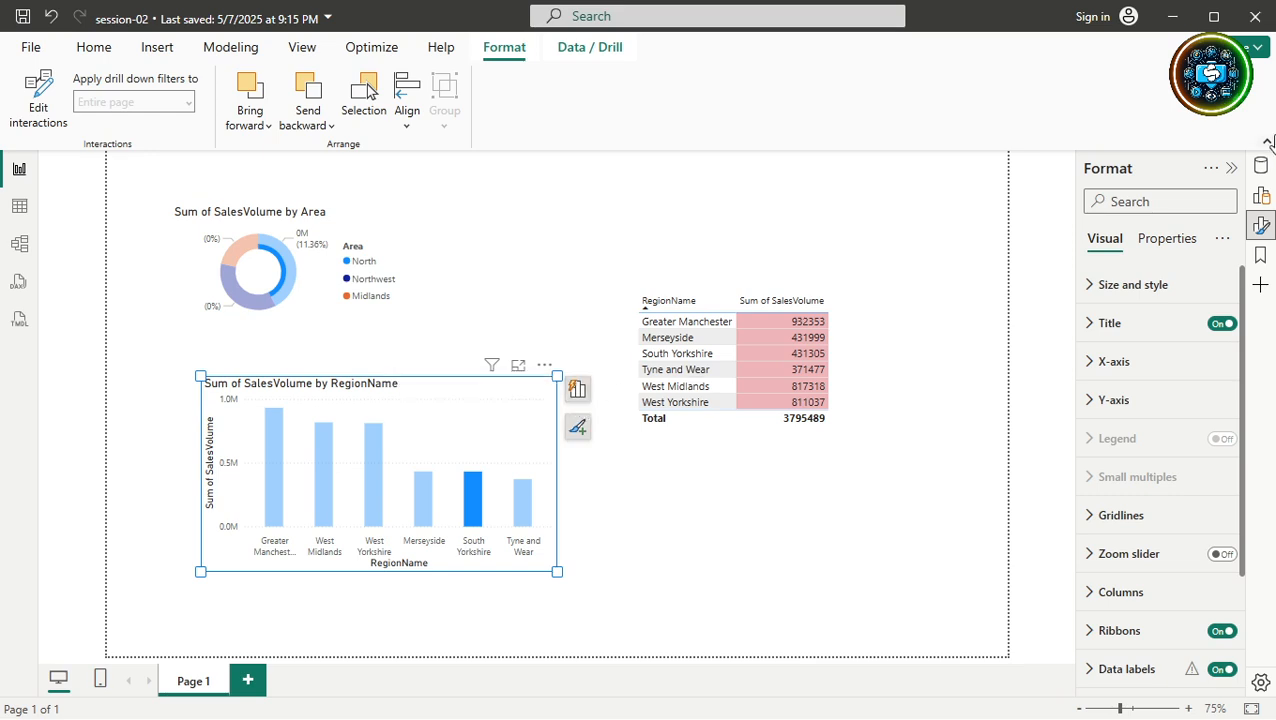
pyautogui.click(1262, 229)
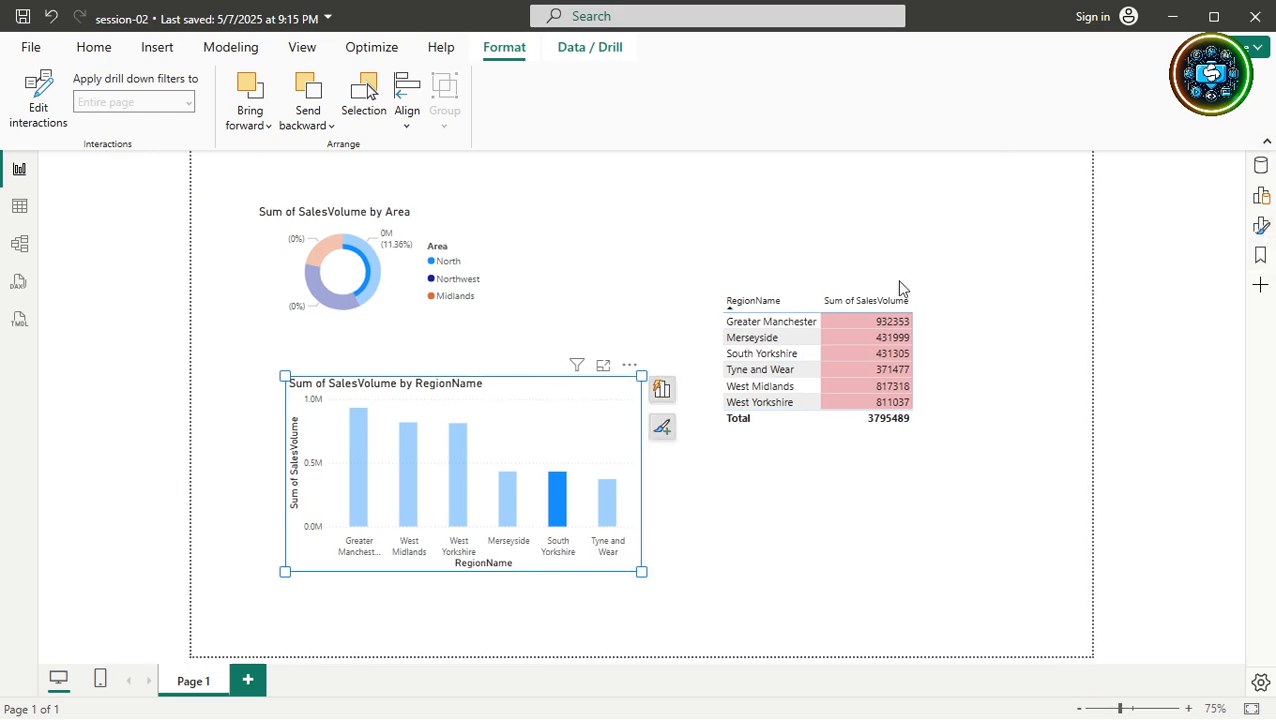
pyautogui.click(564, 287)
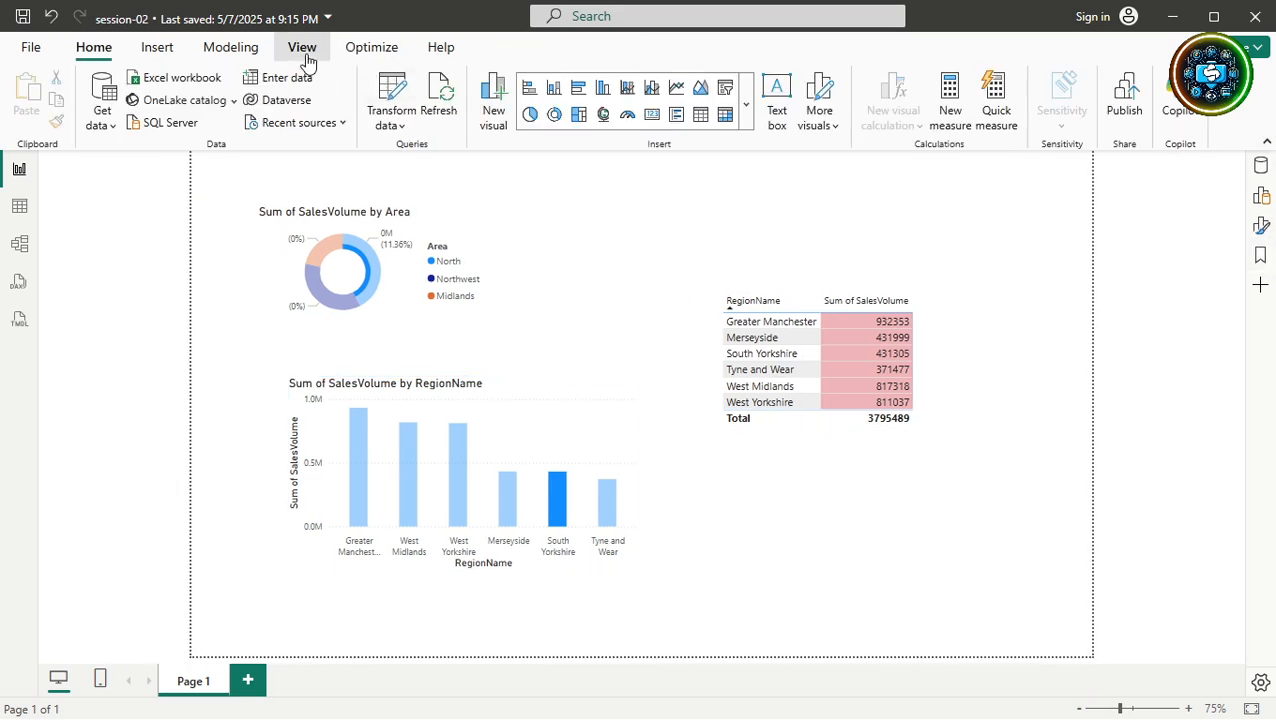
pyautogui.click(303, 47)
pyautogui.click(845, 127)
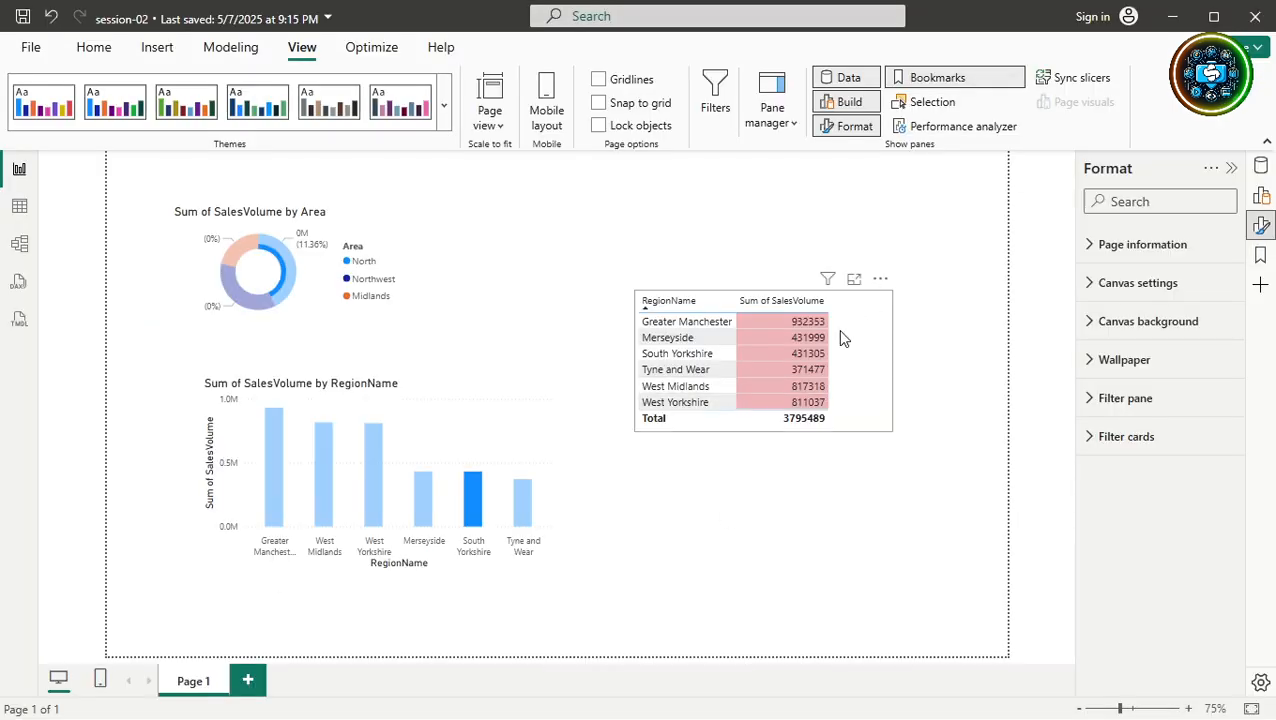
# Clear the South Yorkshire highlight and open the donut's slice, visual area and legend options.
pyautogui.click(840, 349)
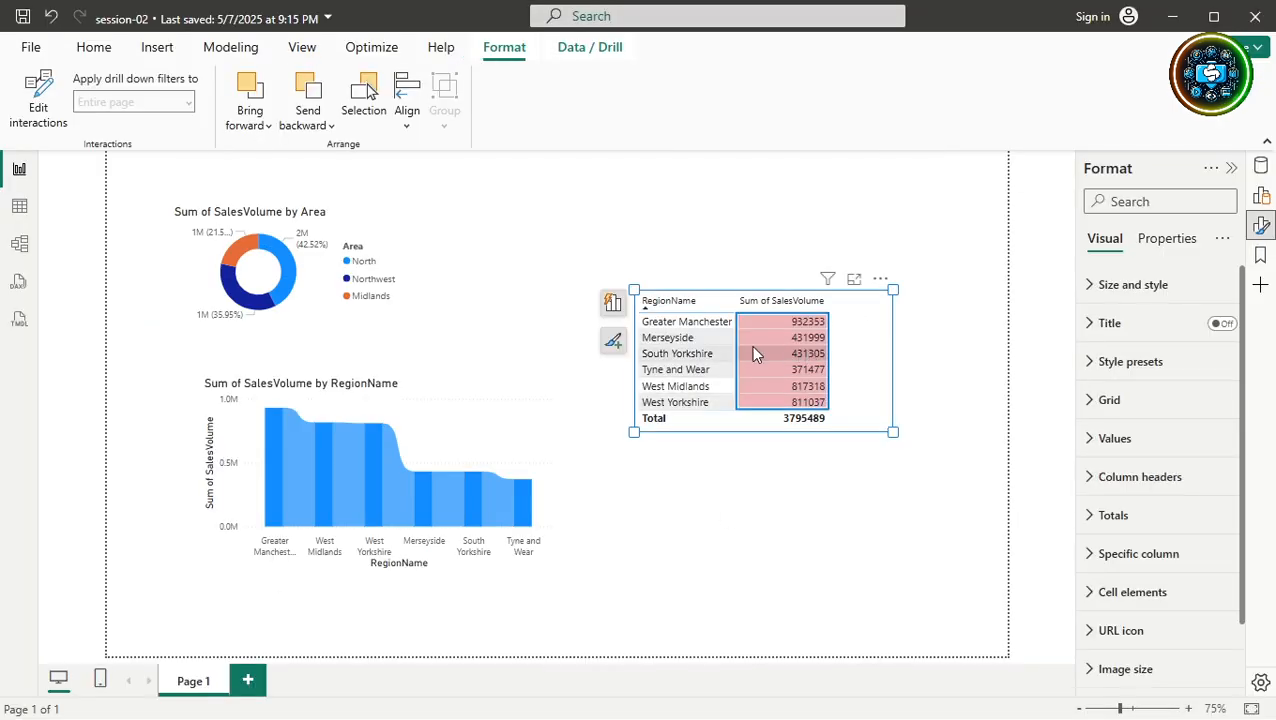
pyautogui.rightClick(694, 354)
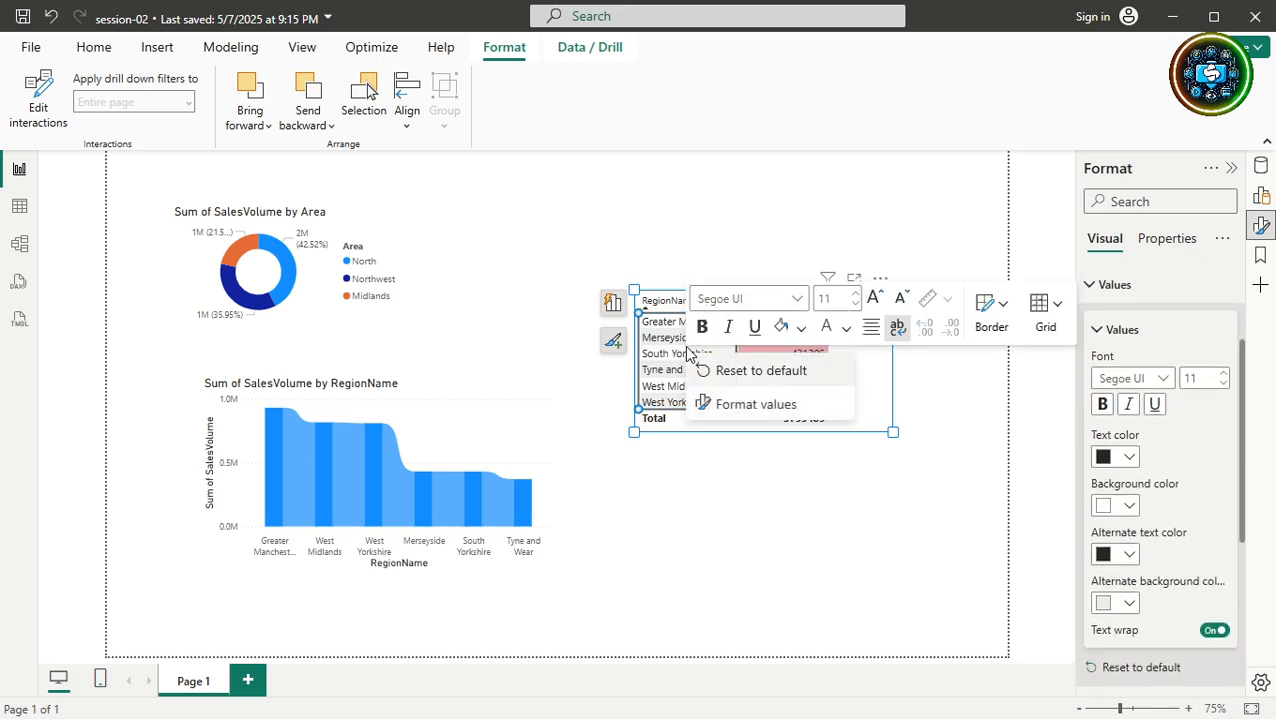
pyautogui.click(292, 266)
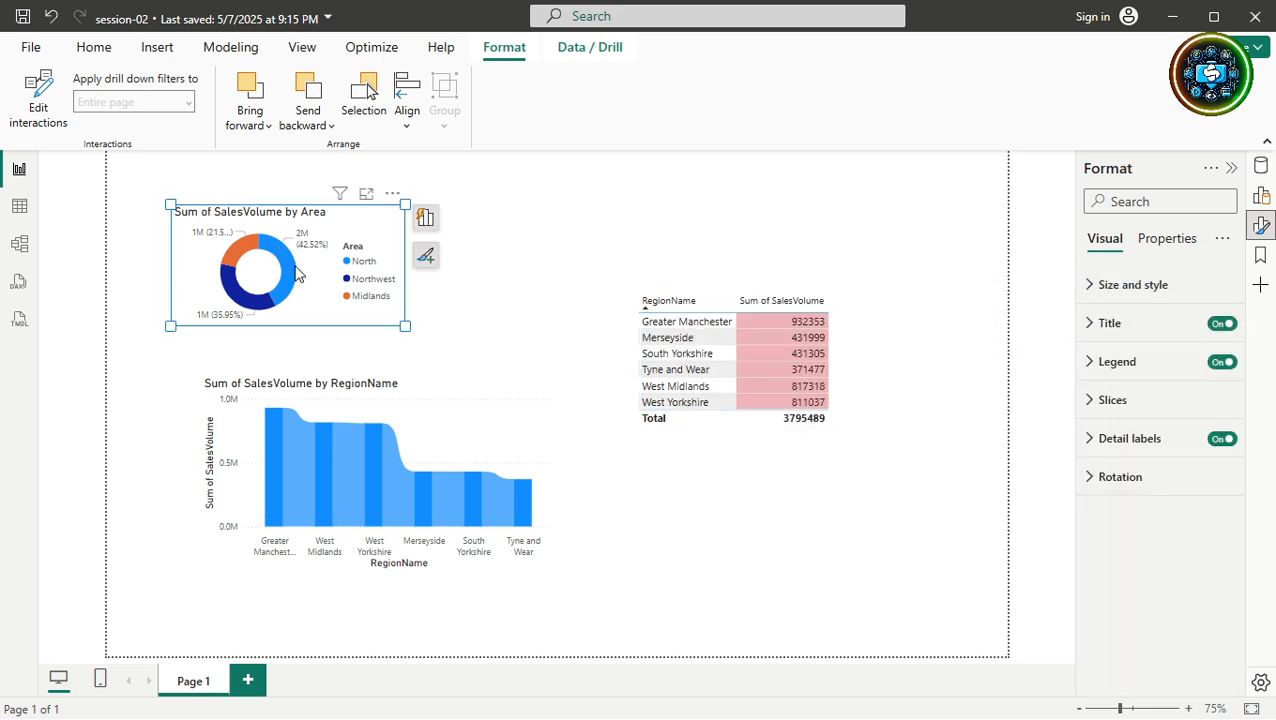
pyautogui.click(295, 272)
pyautogui.rightClick(295, 272)
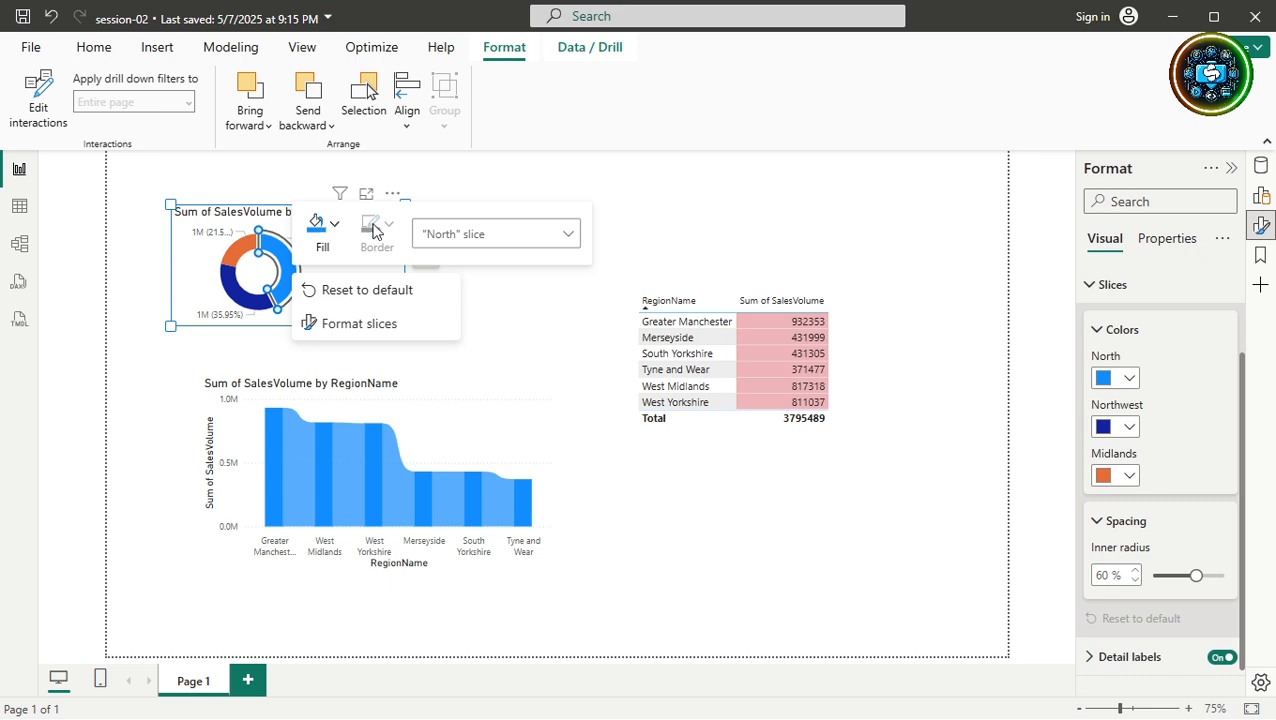
pyautogui.rightClick(190, 260)
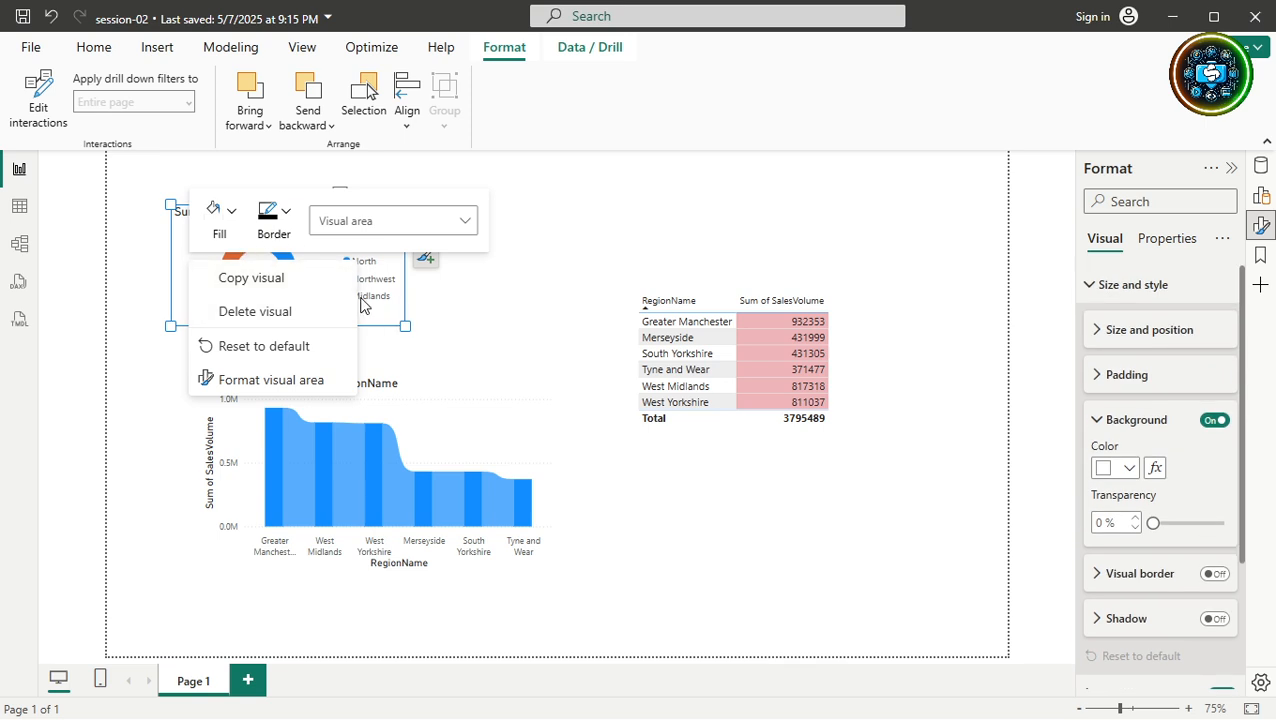
pyautogui.rightClick(373, 298)
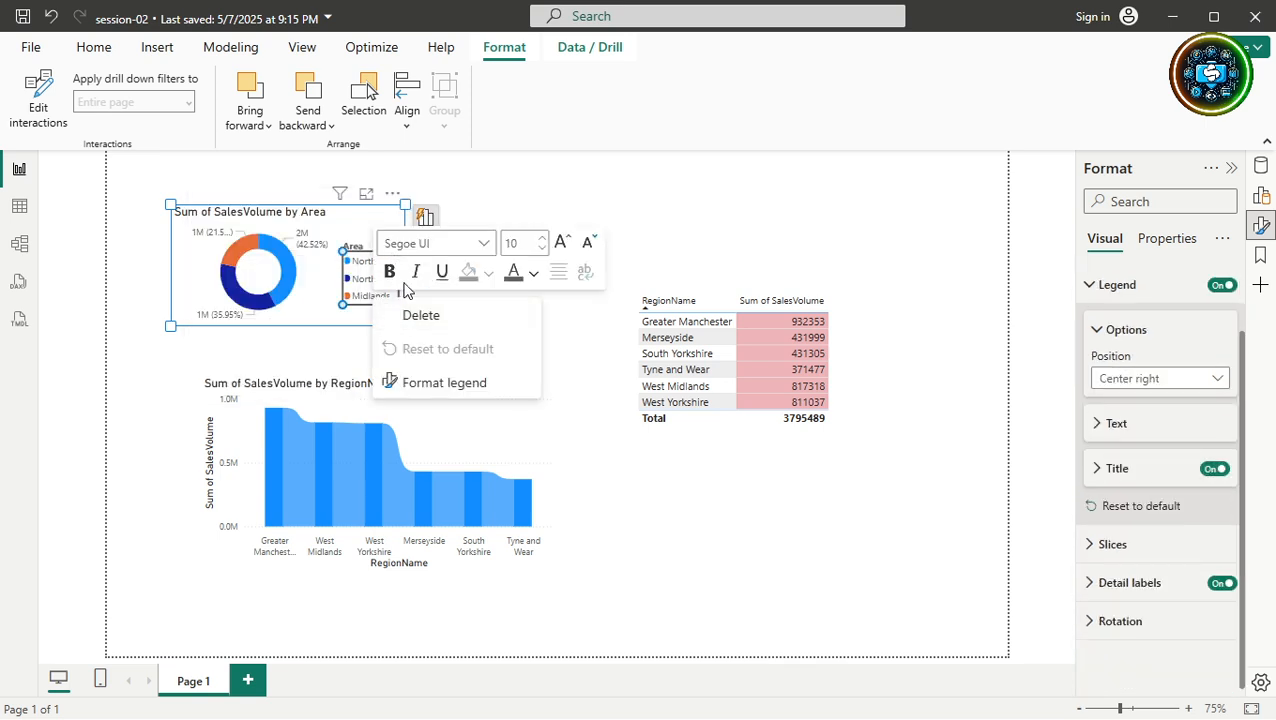
# Set the donut legend font to Georgia and raise its size to 15.
pyautogui.click(483, 246)
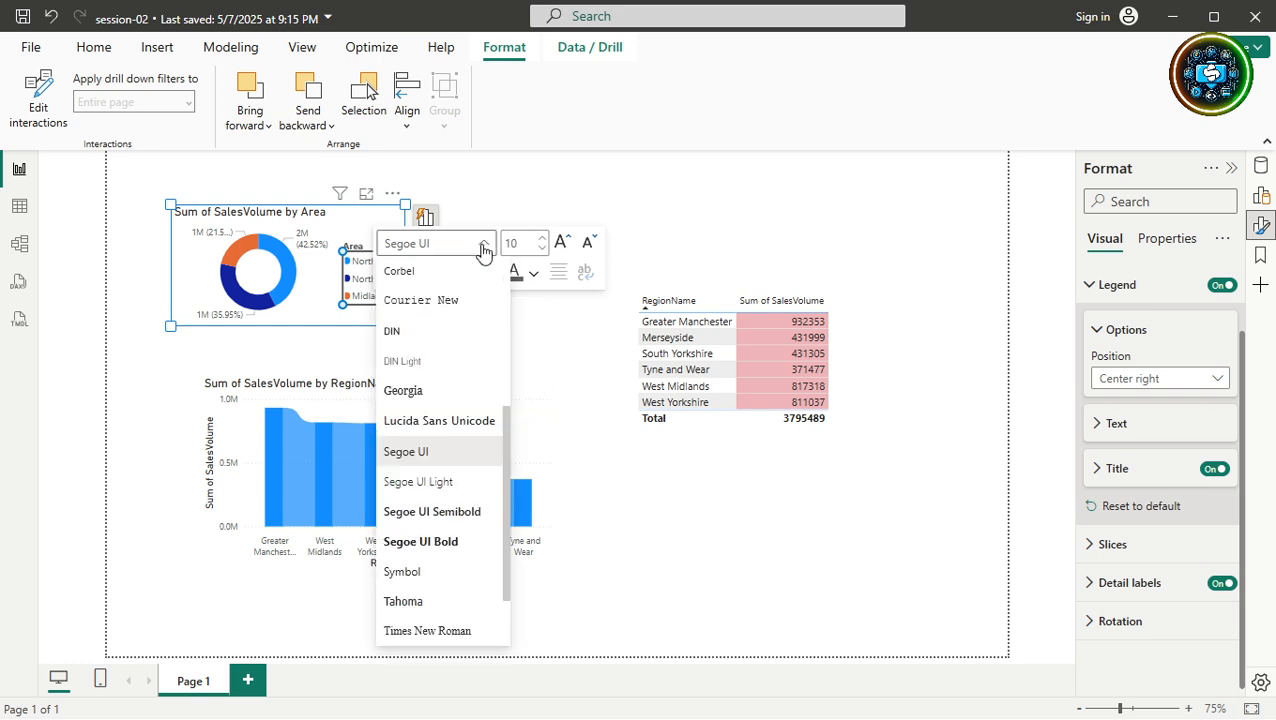
pyautogui.click(418, 392)
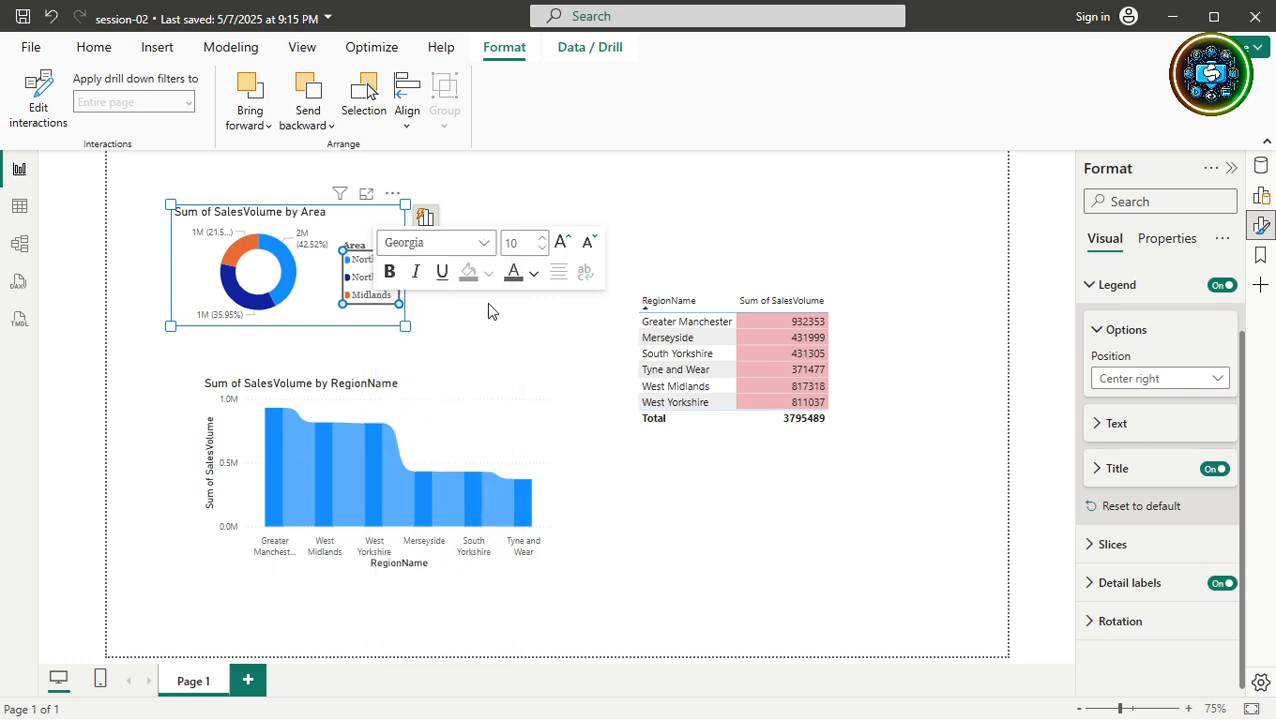
pyautogui.click(541, 239)
pyautogui.click(541, 239)
pyautogui.click(541, 239)
pyautogui.click(541, 239)
pyautogui.click(541, 239)
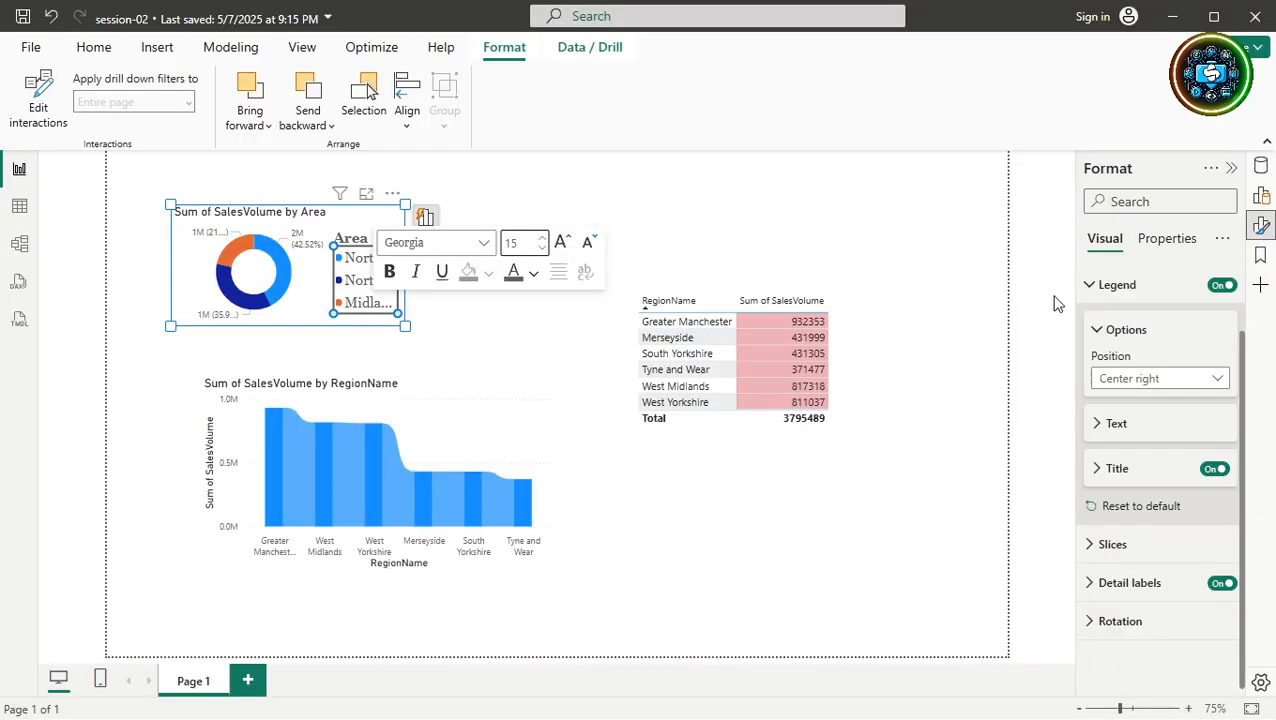
# Set the legend text to Segoe UI Bold at size 10 in the Format pane.
pyautogui.click(1093, 426)
pyautogui.click(1165, 474)
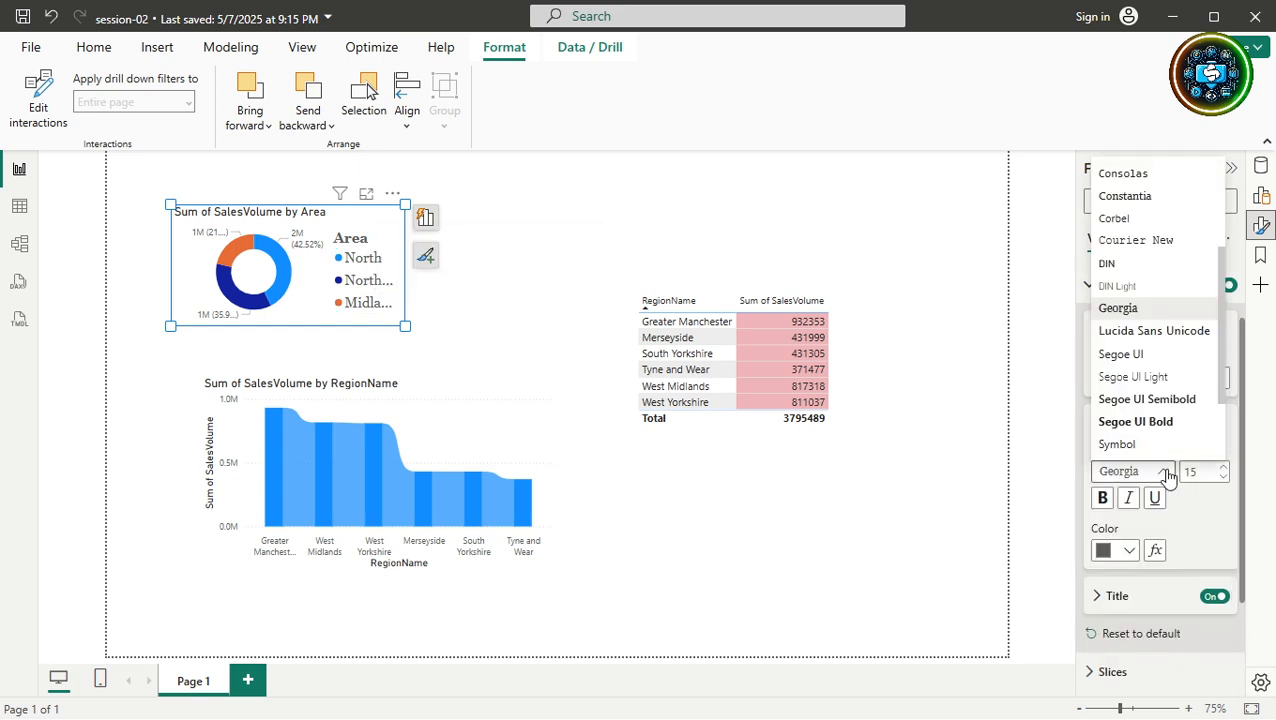
pyautogui.click(1139, 421)
pyautogui.click(1206, 471)
pyautogui.press('super+h')
pyautogui.write('10')
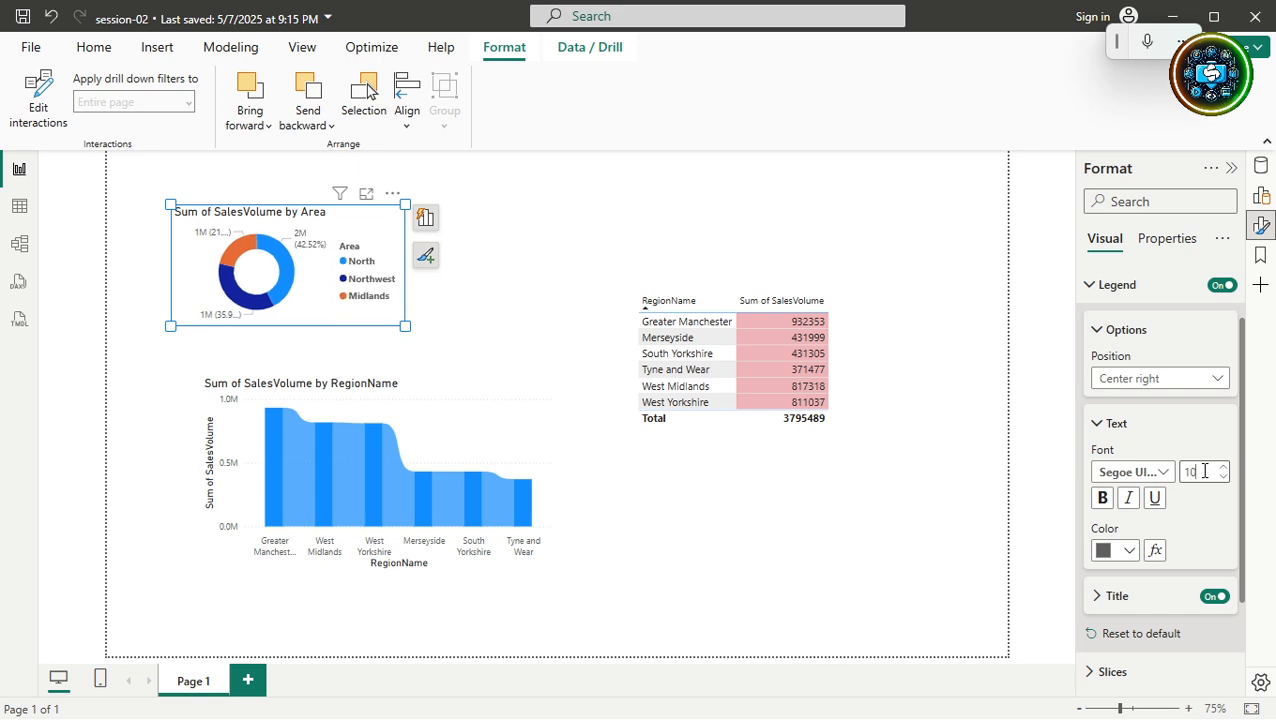
# Open the donut legend's shortcut menu and dismiss it, keeping the donut selected.
pyautogui.click(349, 277)
pyautogui.rightClick(350, 279)
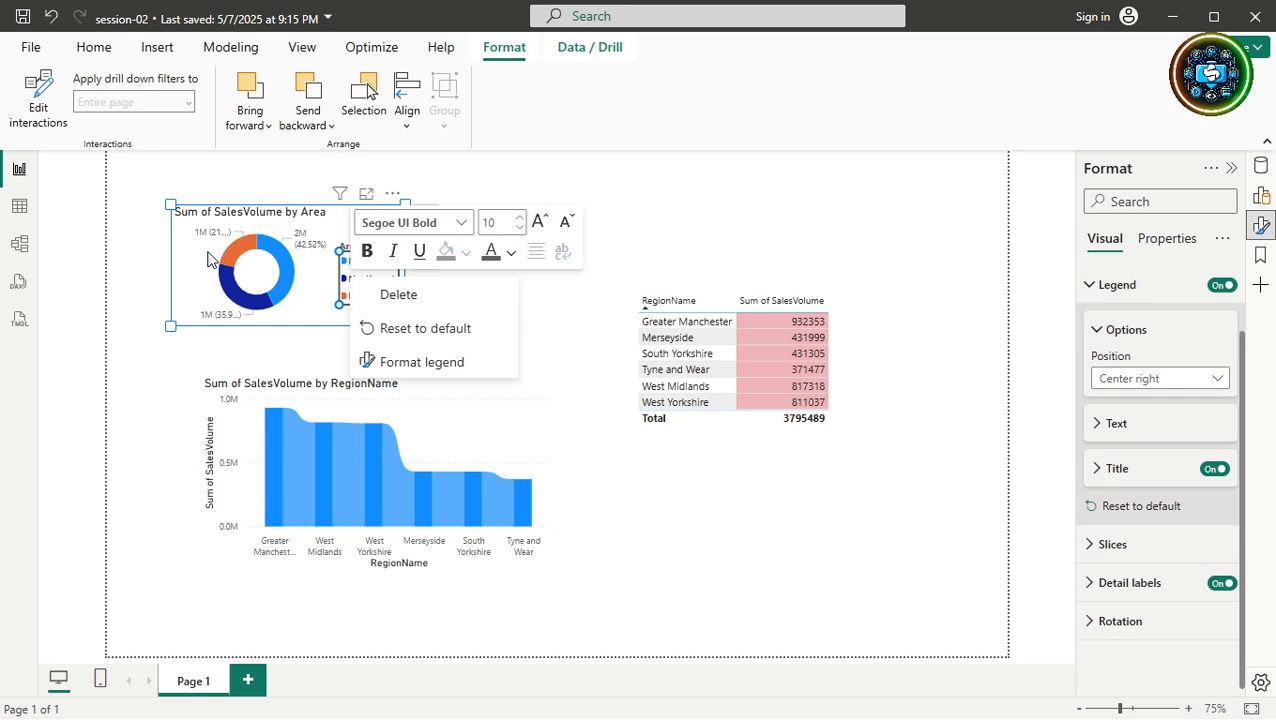
pyautogui.click(304, 296)
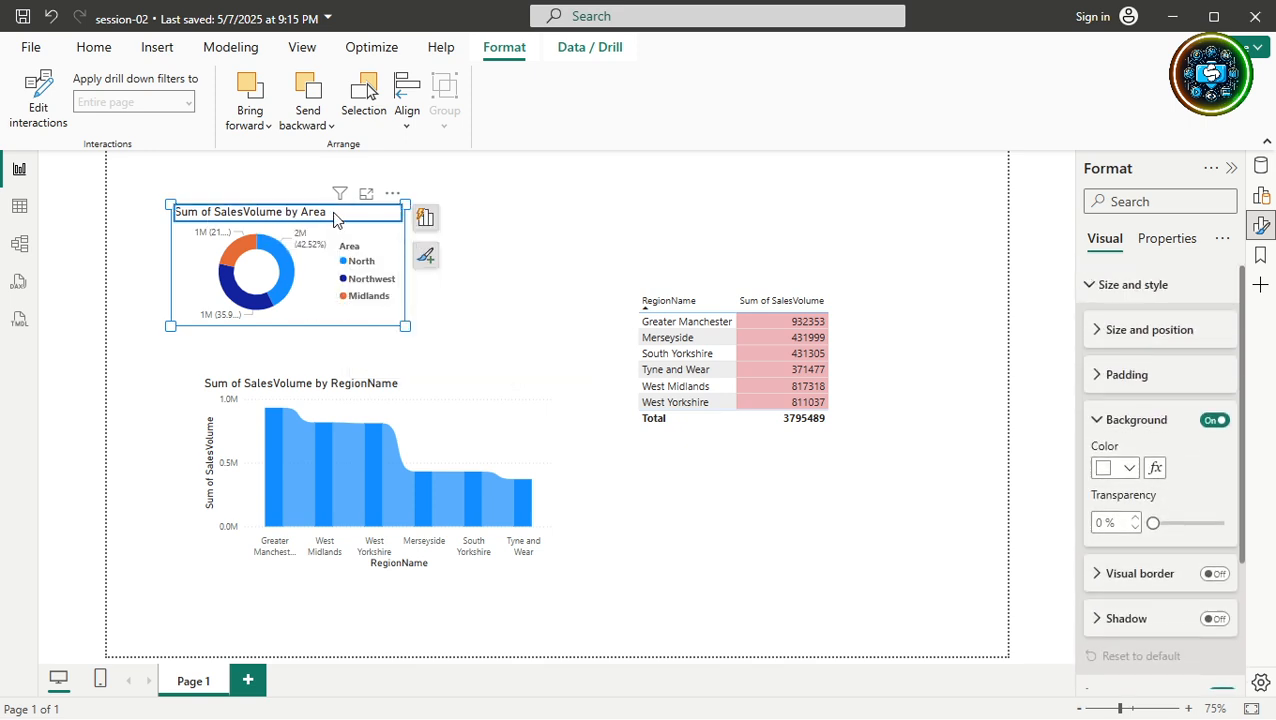
# Retitle the donut chart 'Areawise Total Sales', fixing the doubled 'i' typo.
pyautogui.doubleClick(268, 218)
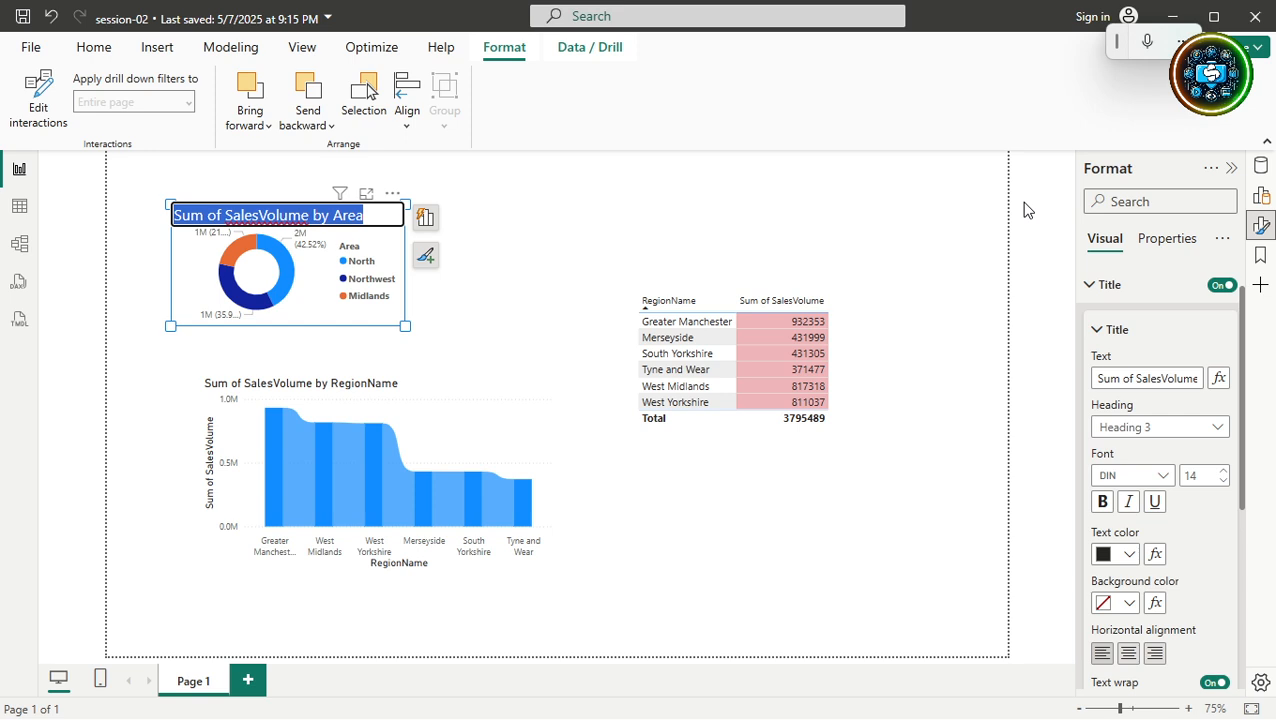
pyautogui.write('A')
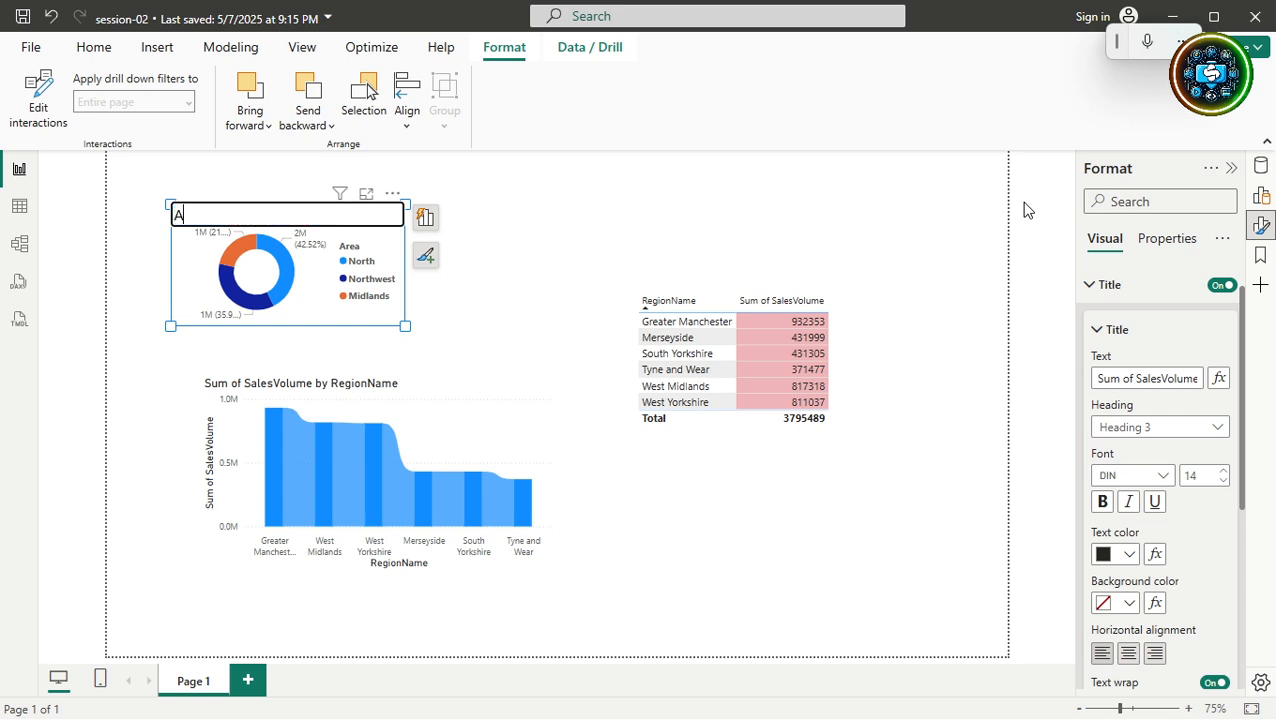
pyautogui.write('reawiise Total Sales')
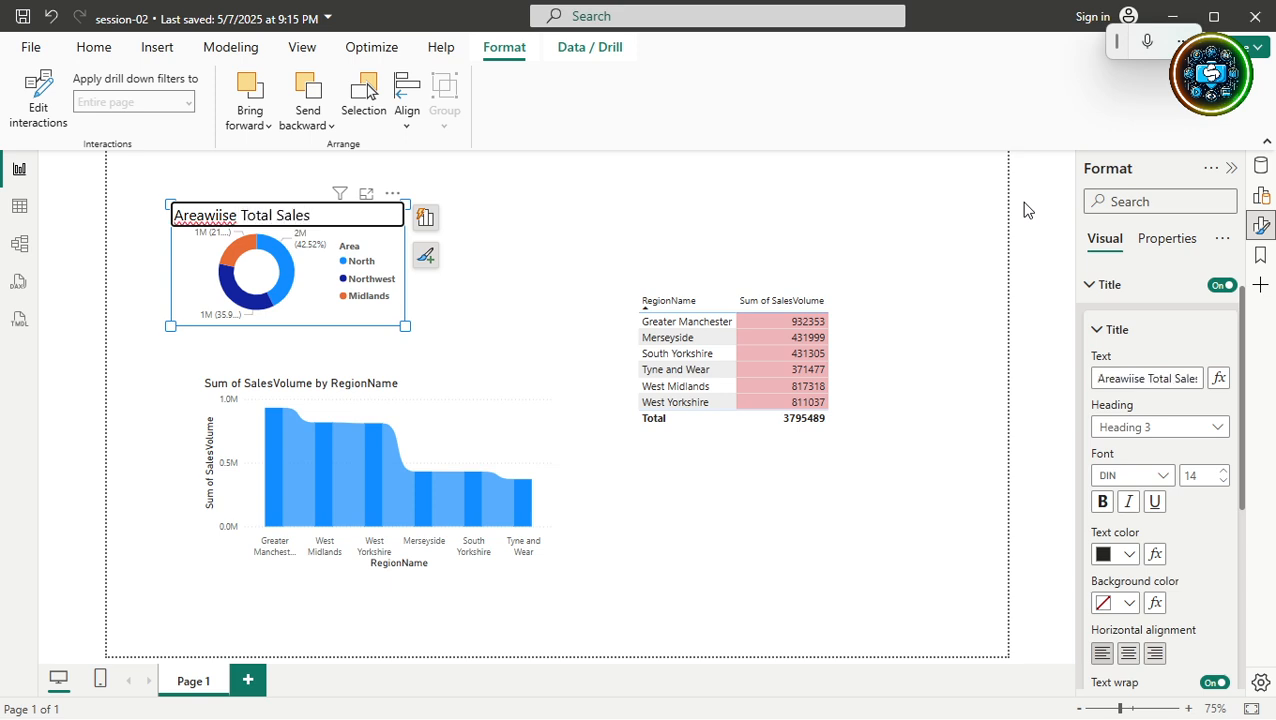
pyautogui.press('Return')
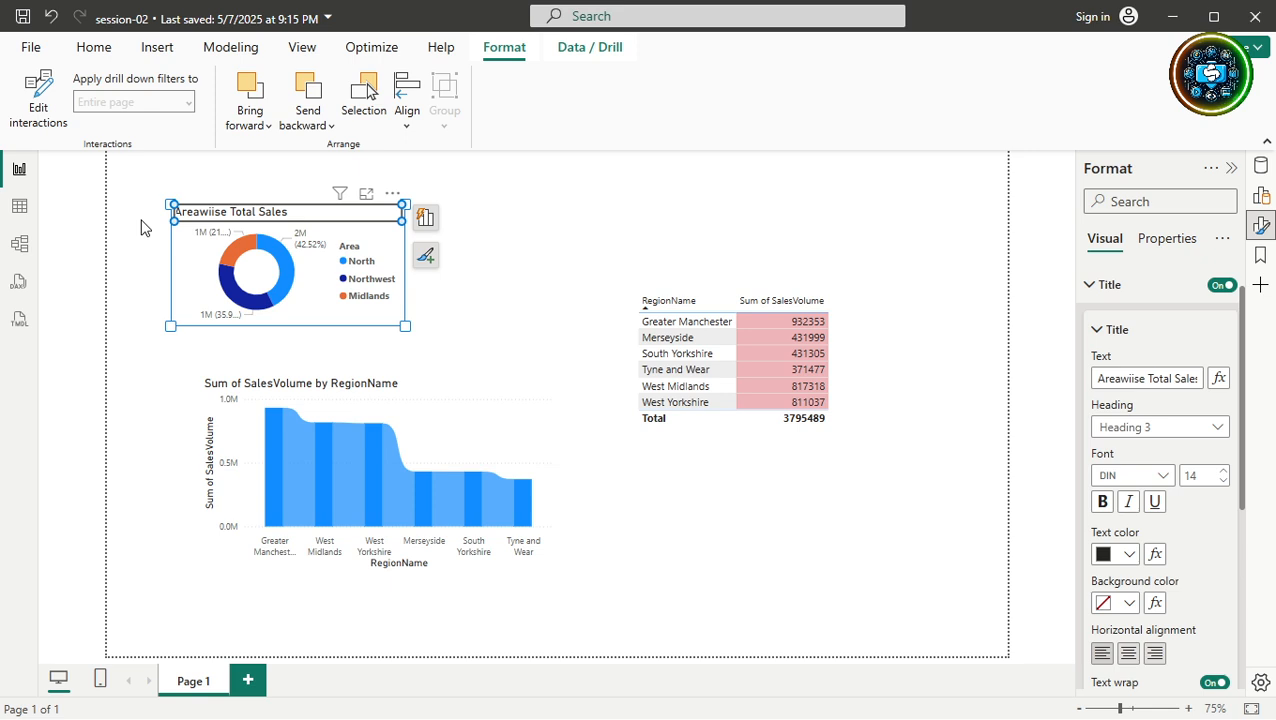
pyautogui.doubleClick(213, 213)
pyautogui.click(217, 214)
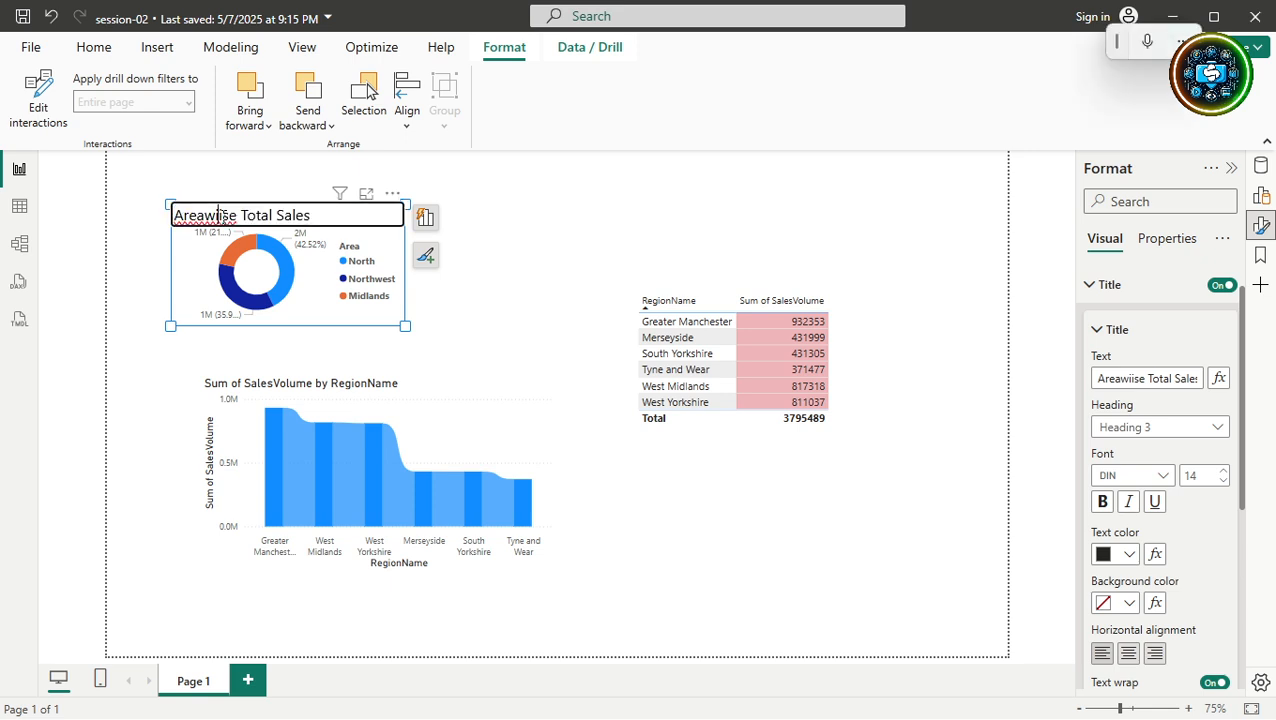
pyautogui.press('BackSpace')
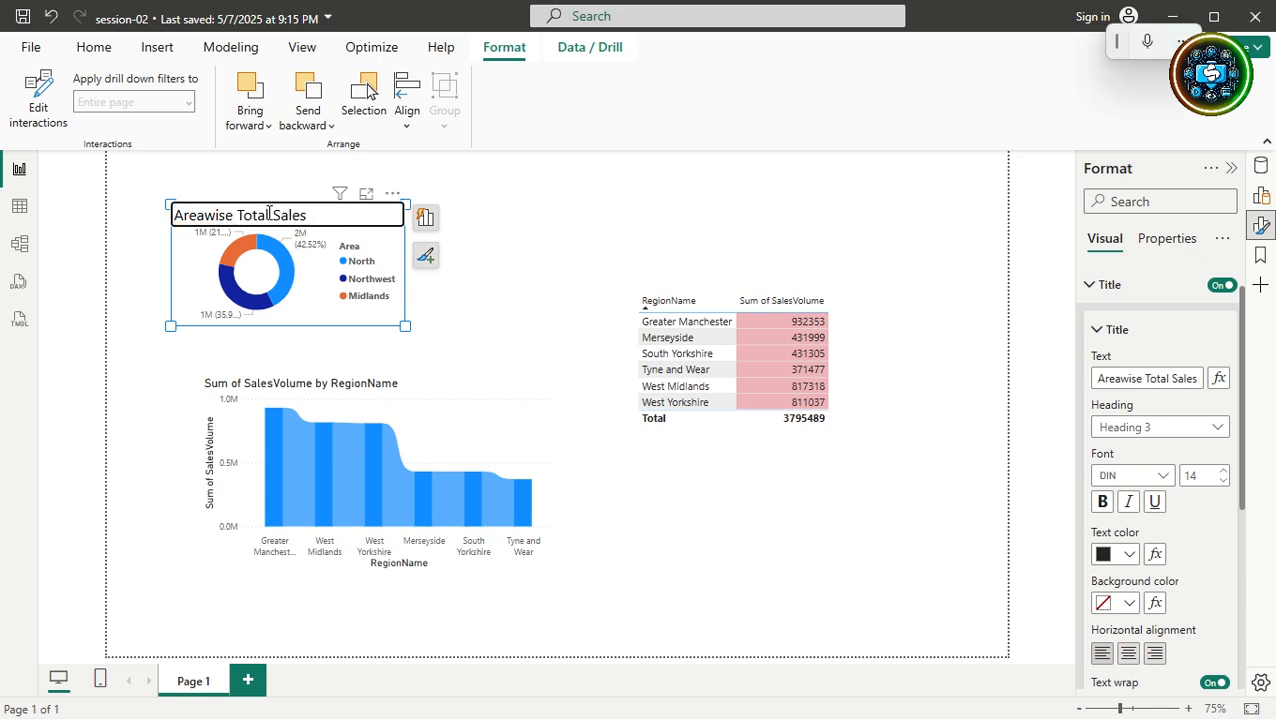
pyautogui.press('Return')
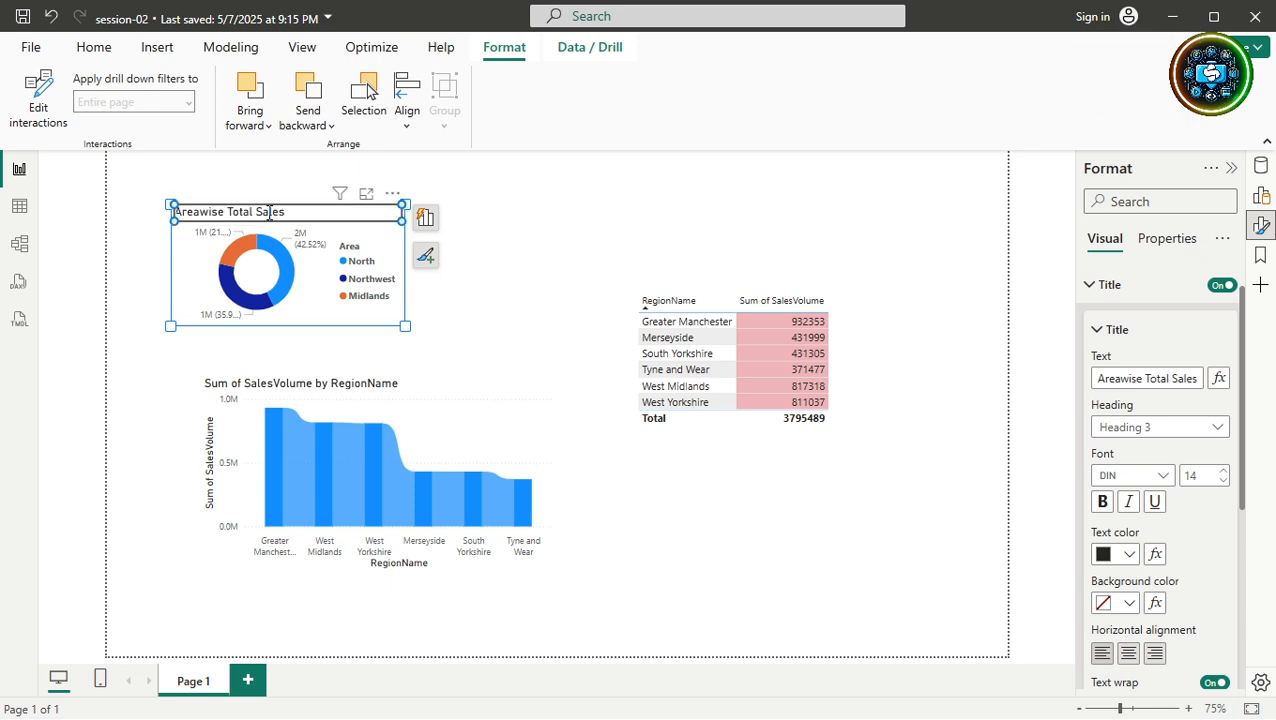
pyautogui.click(488, 338)
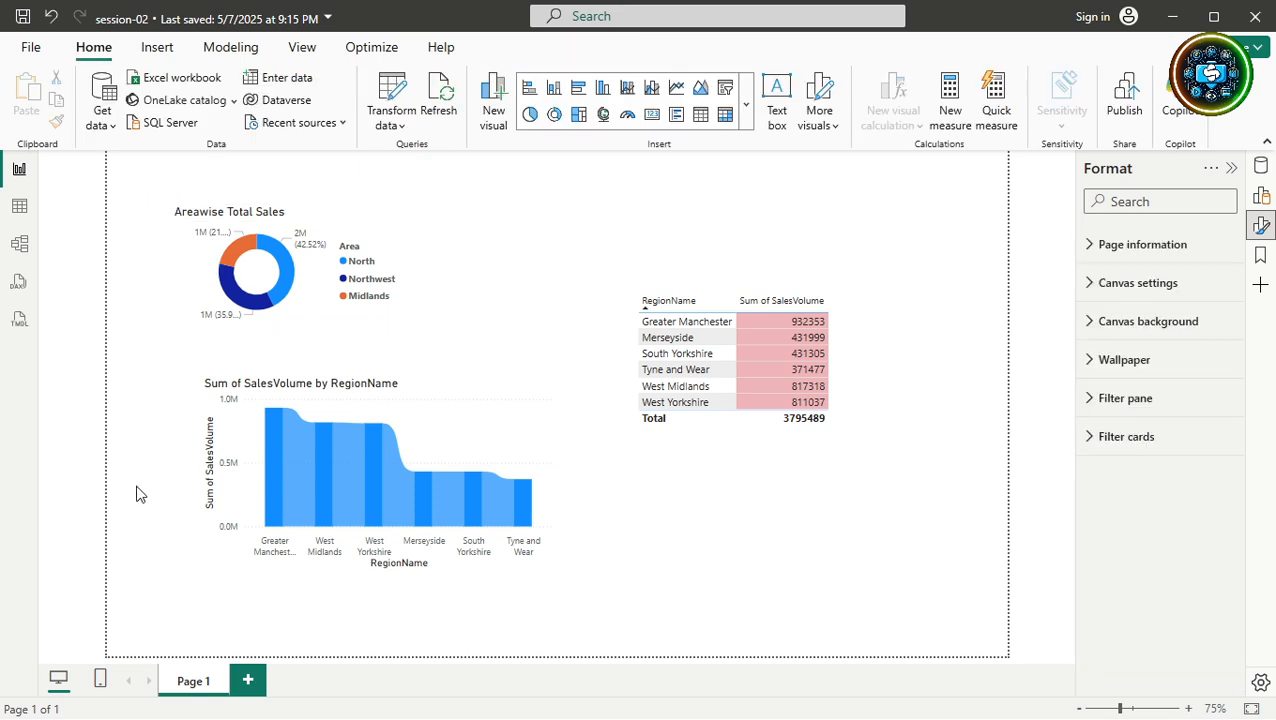
# Change the ribbon chart's vertical axis title from 'SalesVolume' to 'Sum of Sales Volume'.
pyautogui.click(212, 466)
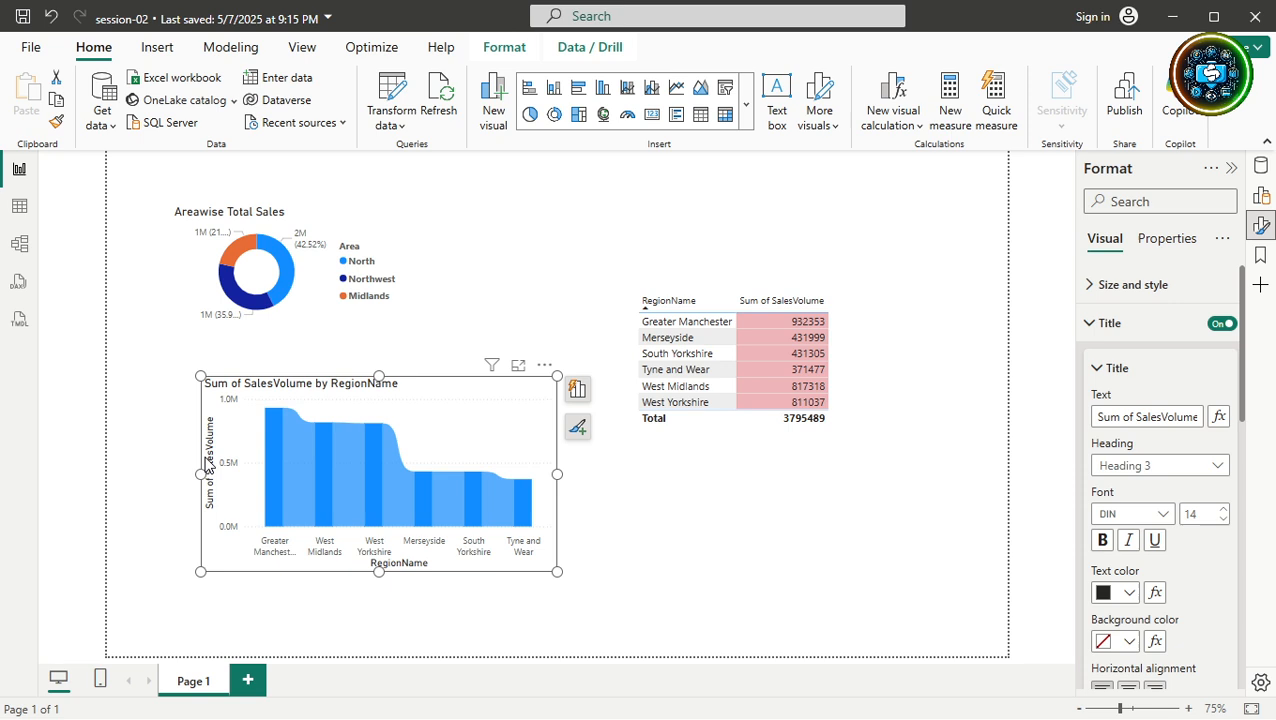
pyautogui.click(210, 466)
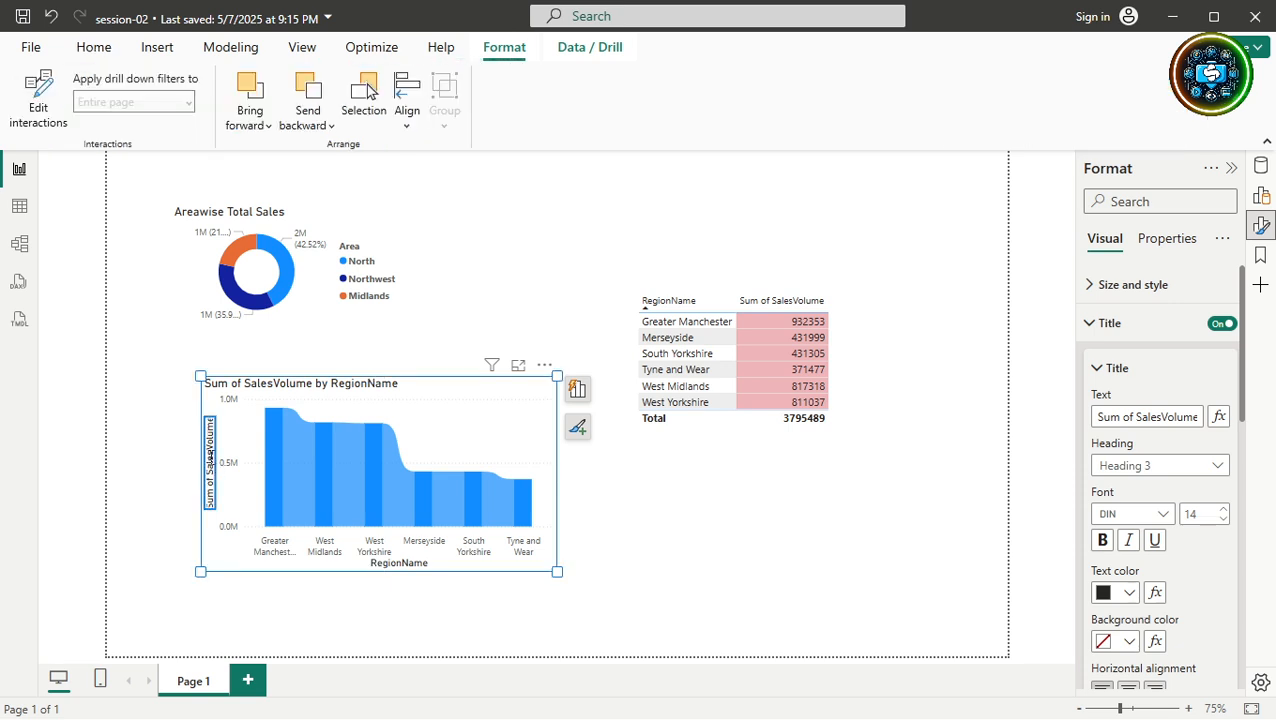
pyautogui.doubleClick(210, 466)
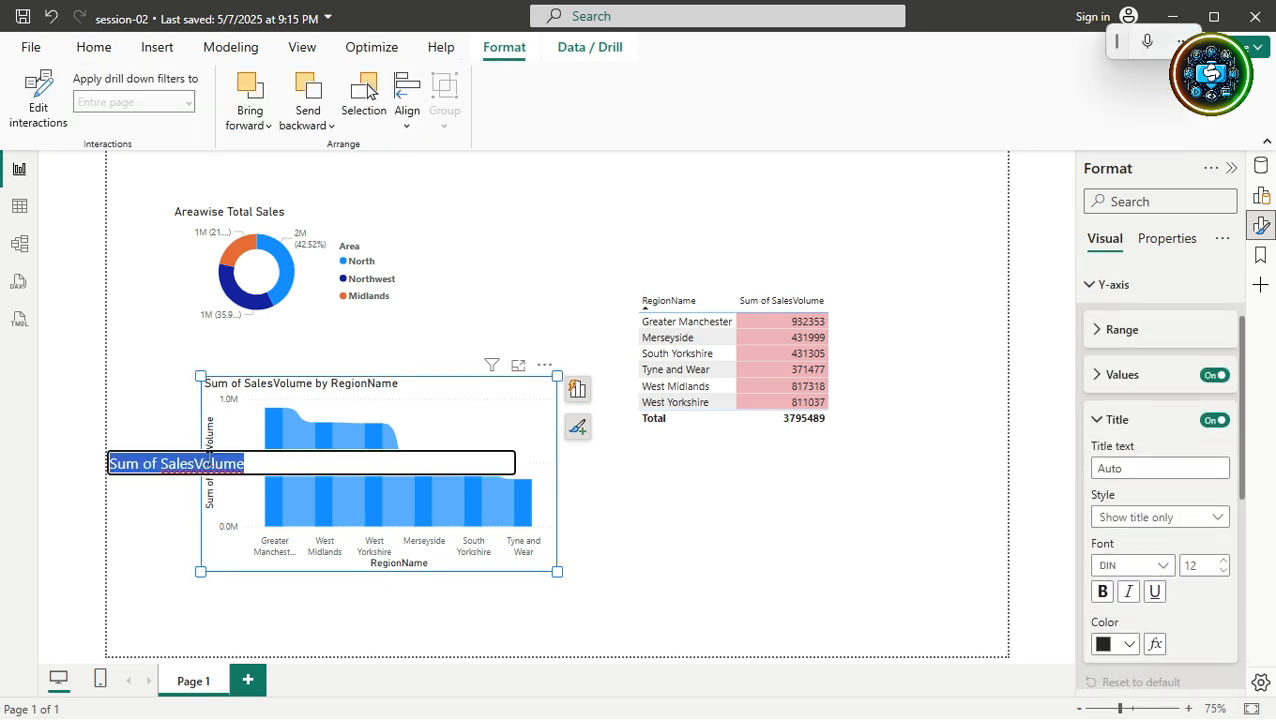
pyautogui.click(198, 464)
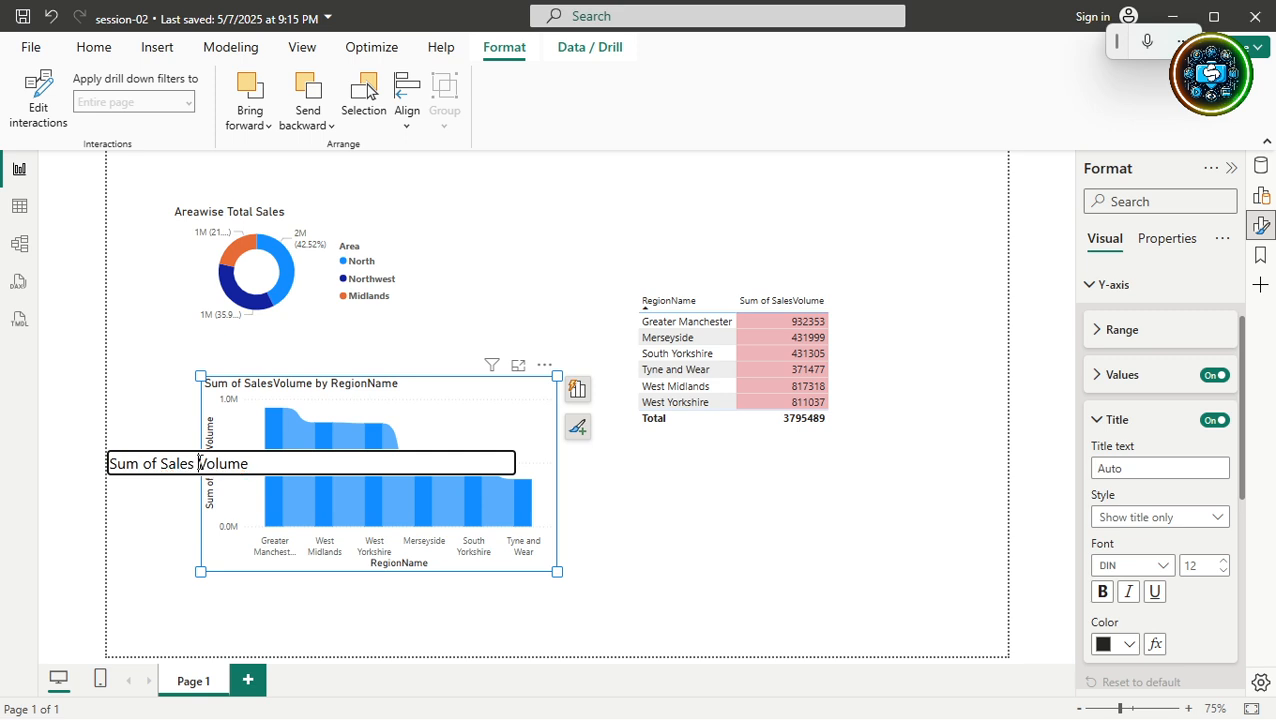
pyautogui.press('Return')
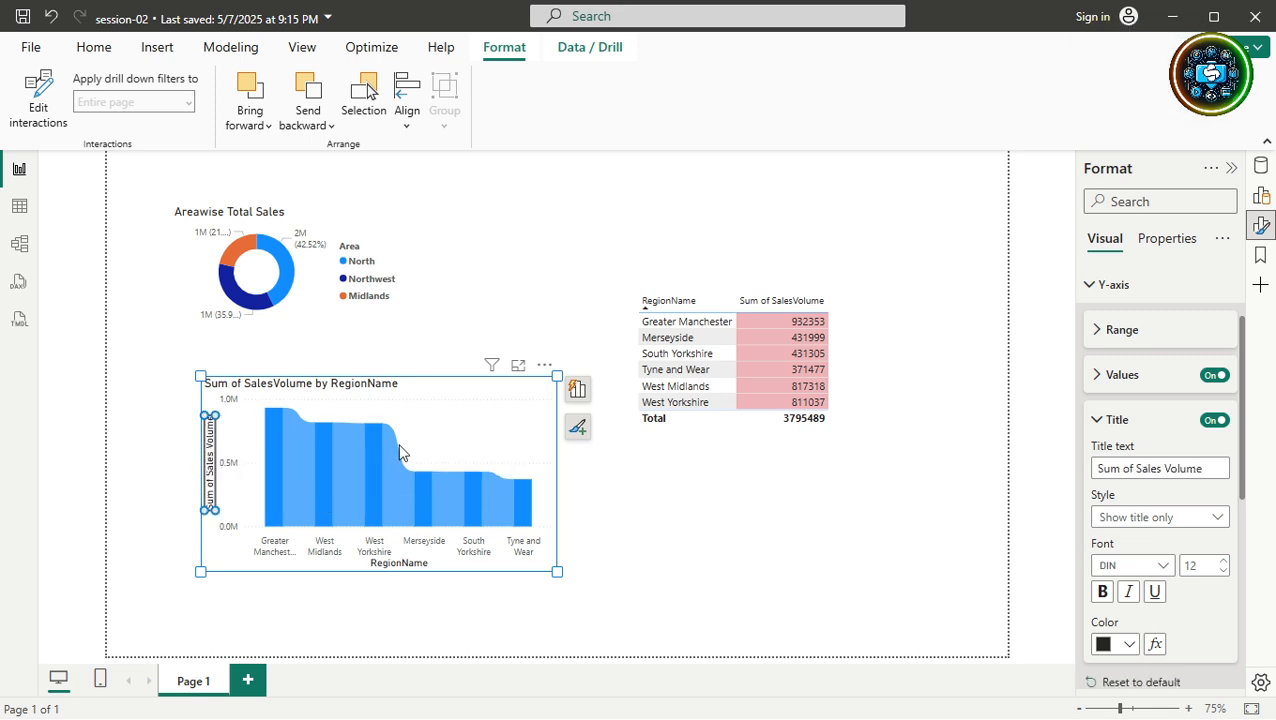
pyautogui.click(500, 462)
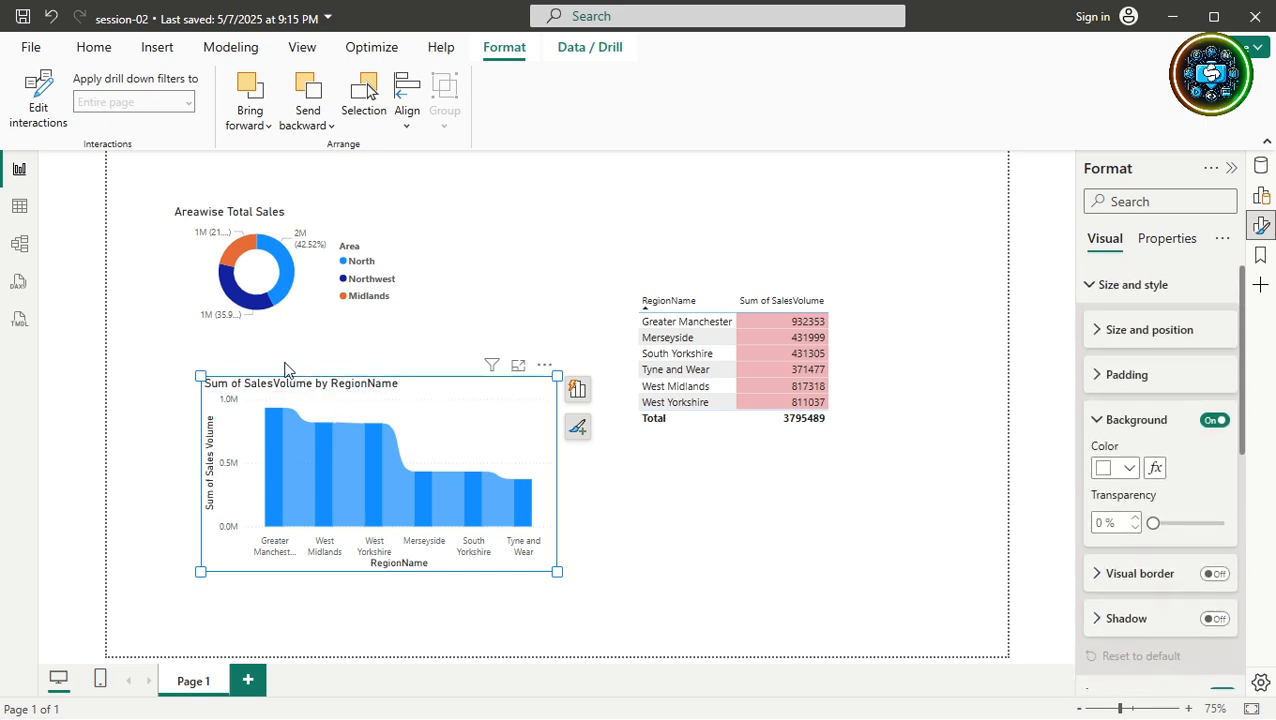
# Open the donut legend title 'Area' for editing and leave it unchanged.
pyautogui.click(268, 208)
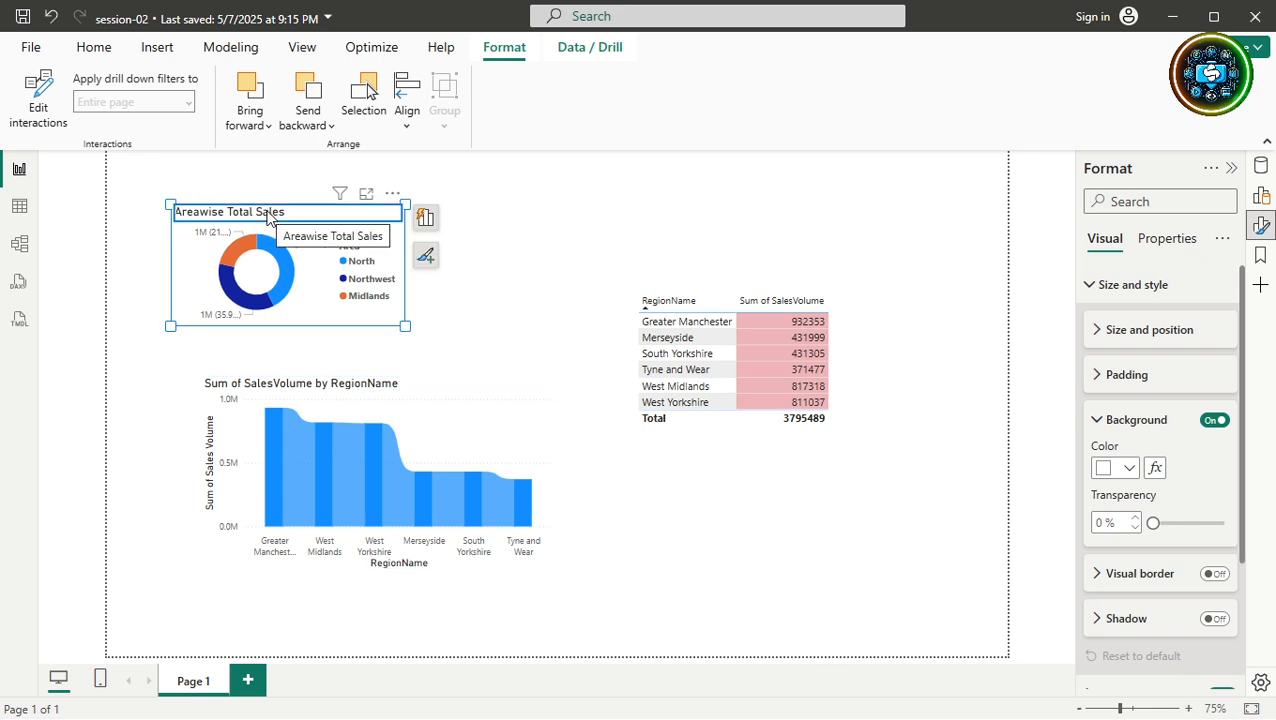
pyautogui.click(351, 247)
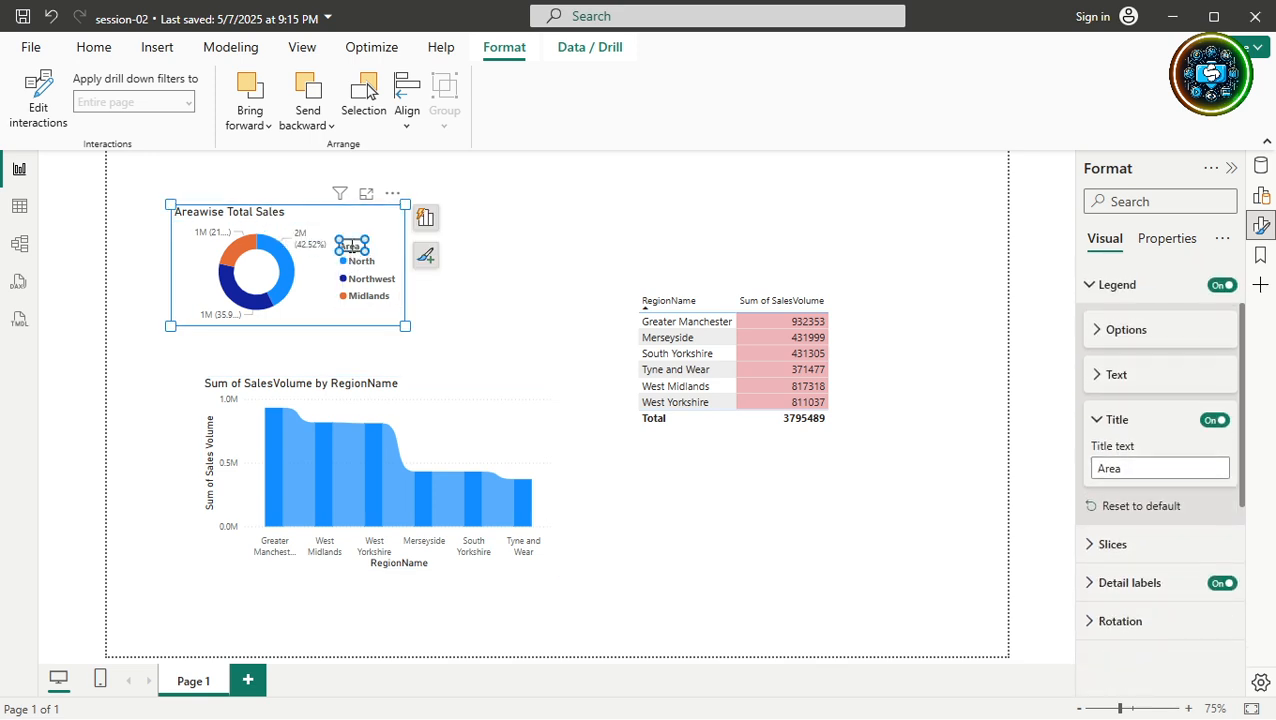
pyautogui.doubleClick(351, 247)
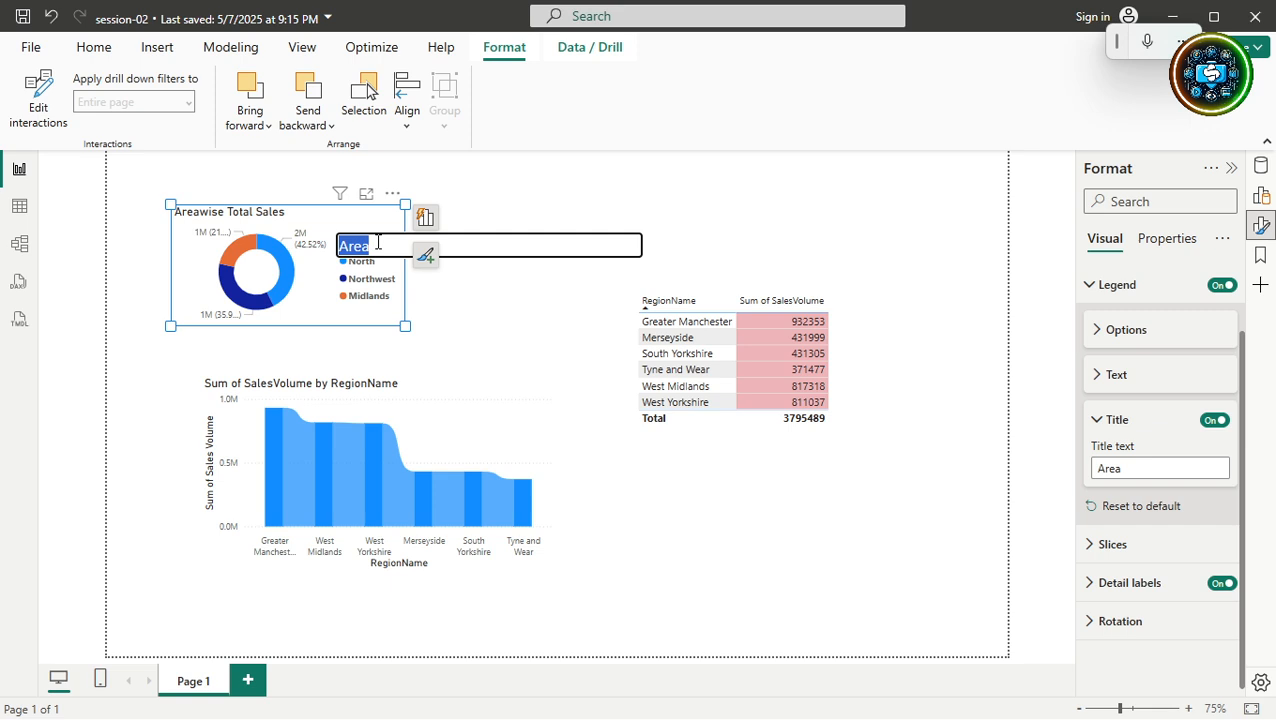
pyautogui.click(511, 363)
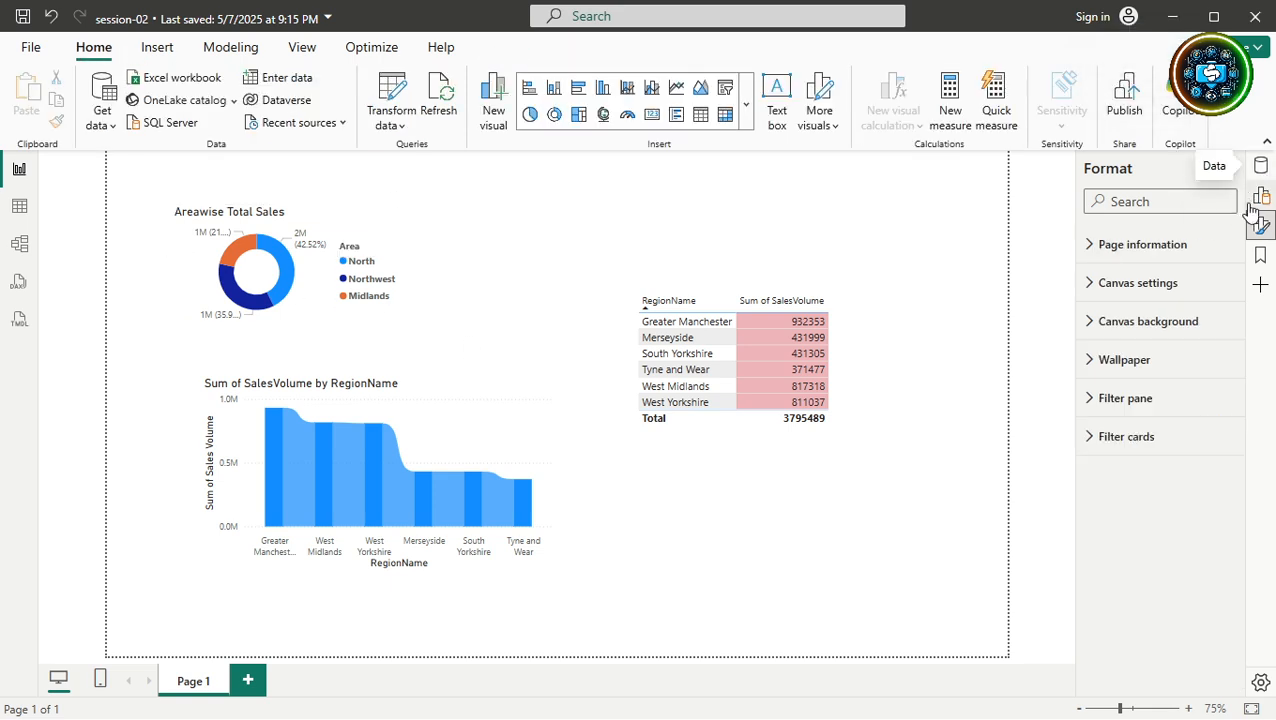
# Add 12m%Change as a third table column and widen the table leftward.
pyautogui.click(841, 367)
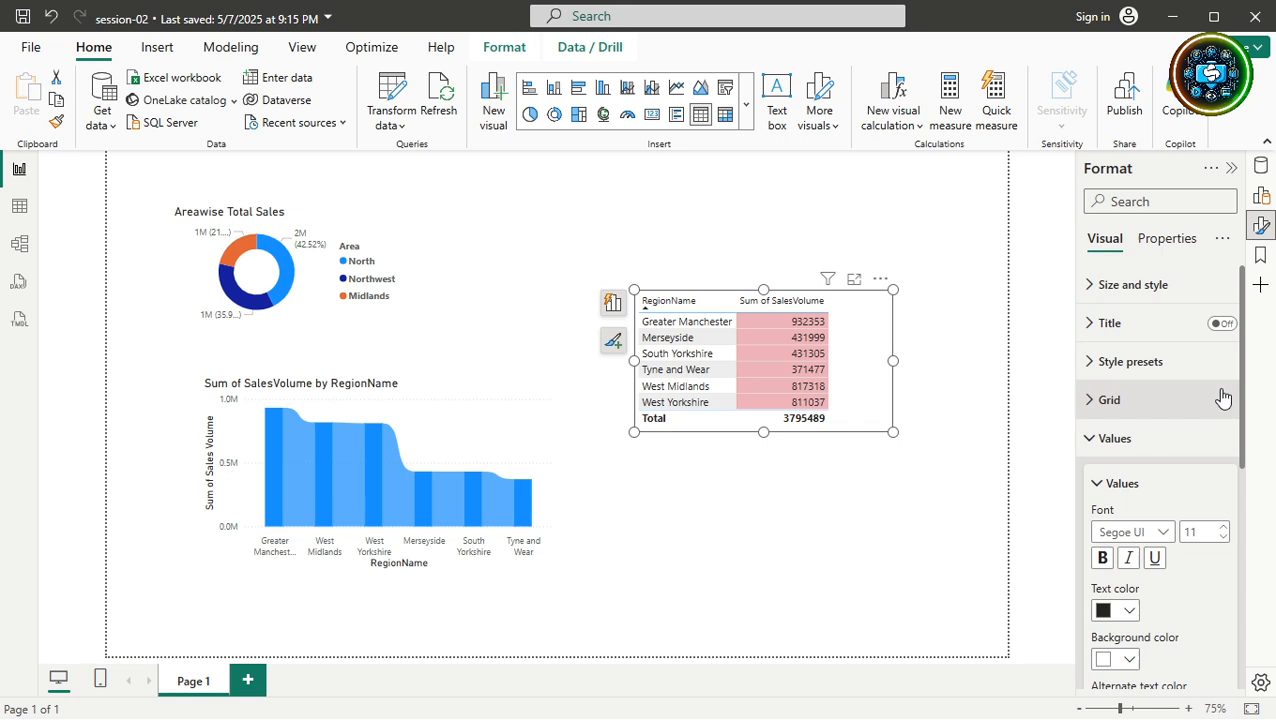
pyautogui.click(1264, 168)
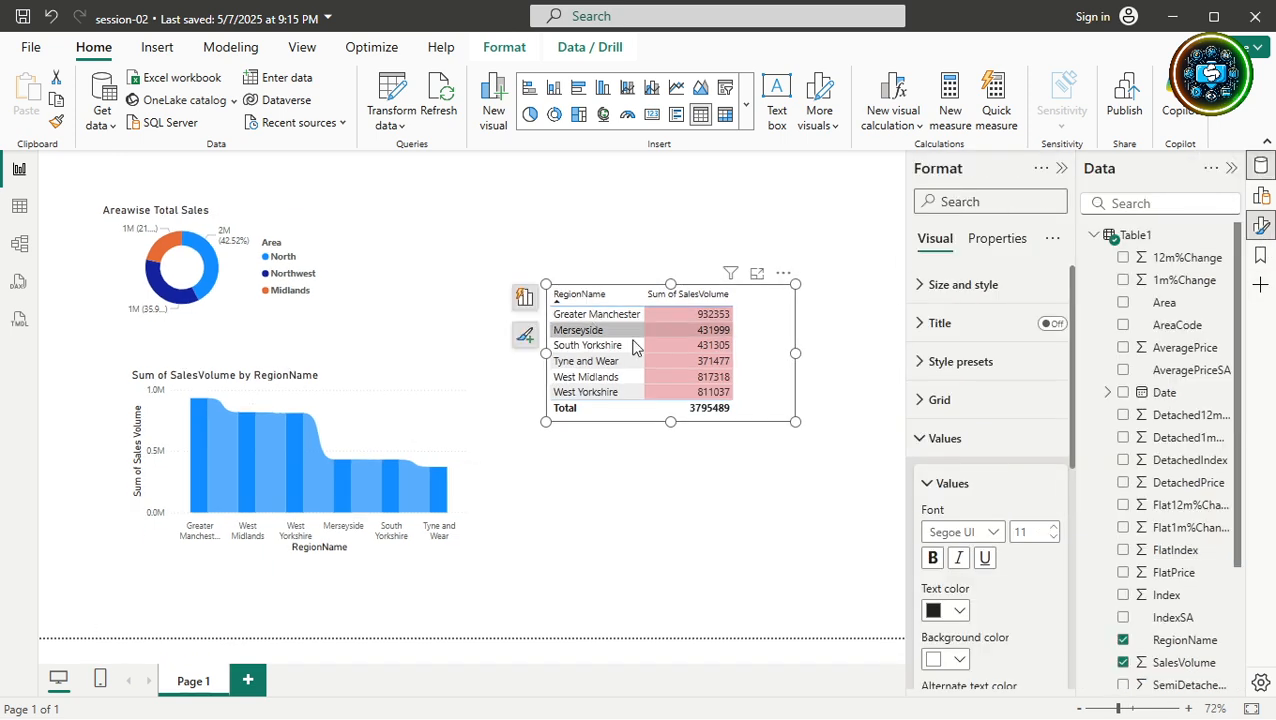
pyautogui.click(1122, 258)
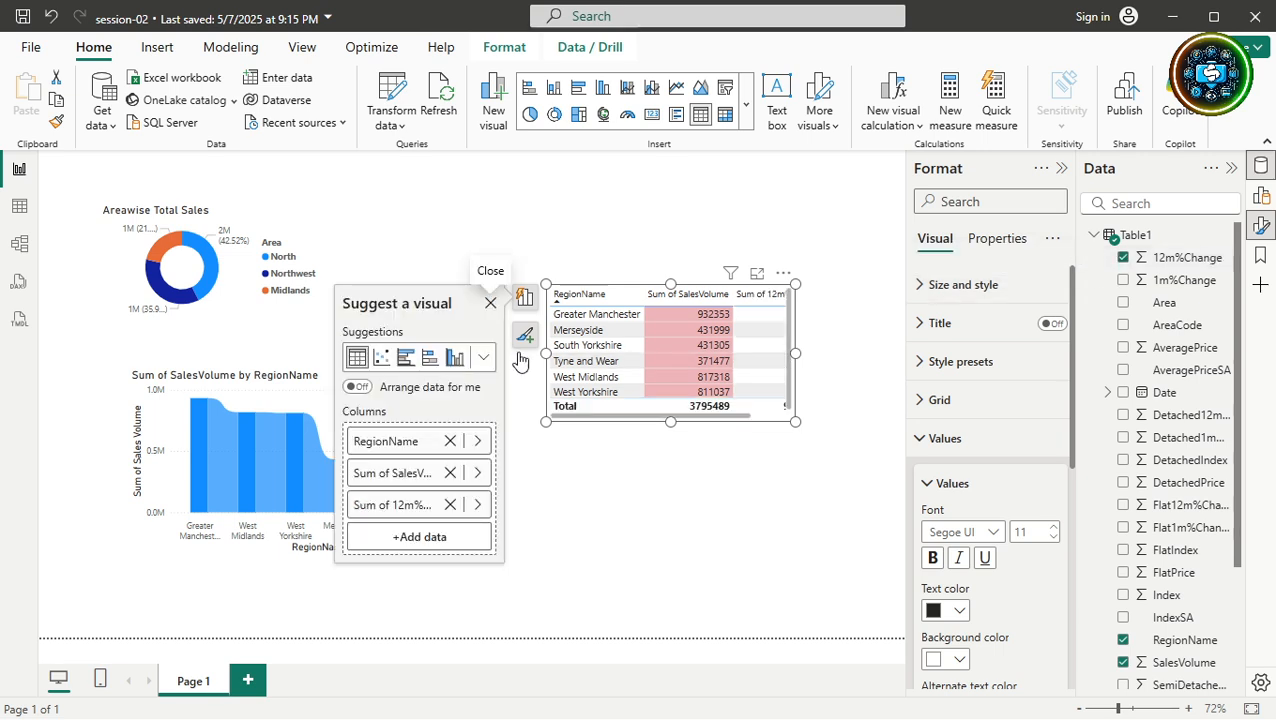
pyautogui.moveTo(546, 352); pyautogui.dragTo(408, 350)
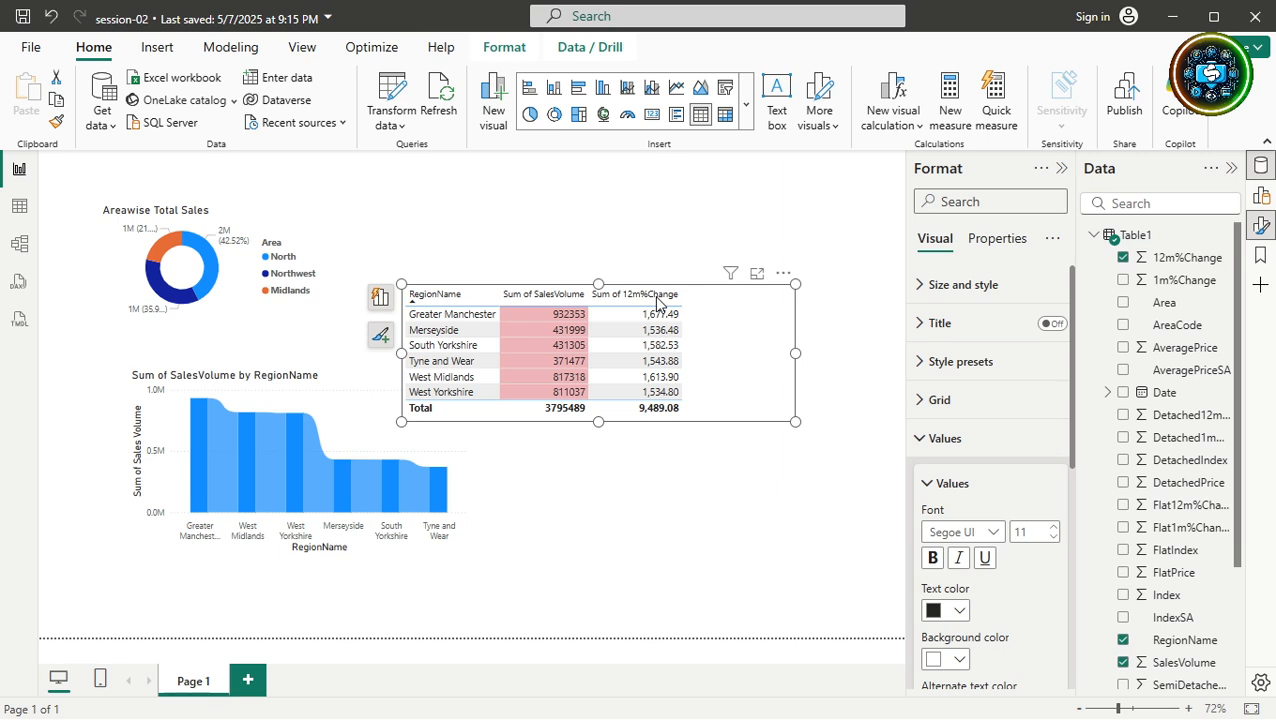
# Sort the table descending by Sum of 12m%Change.
pyautogui.click(657, 298)
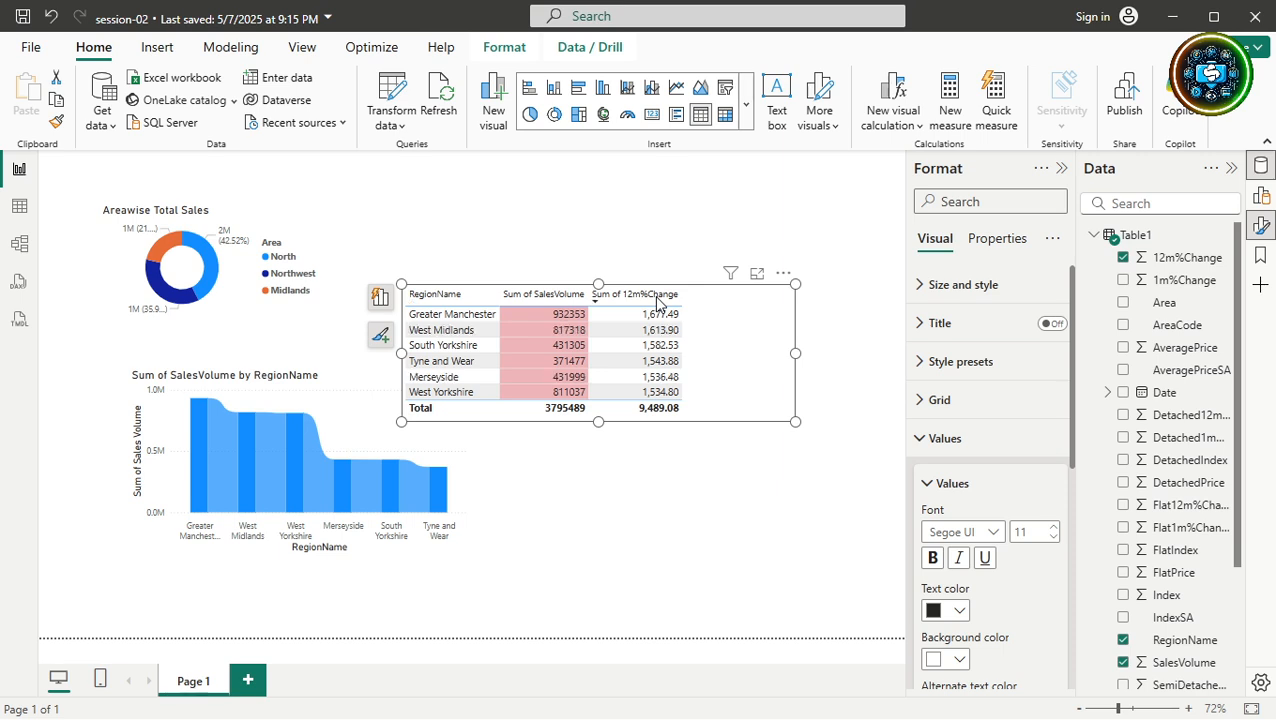
pyautogui.click(655, 297)
pyautogui.click(650, 297)
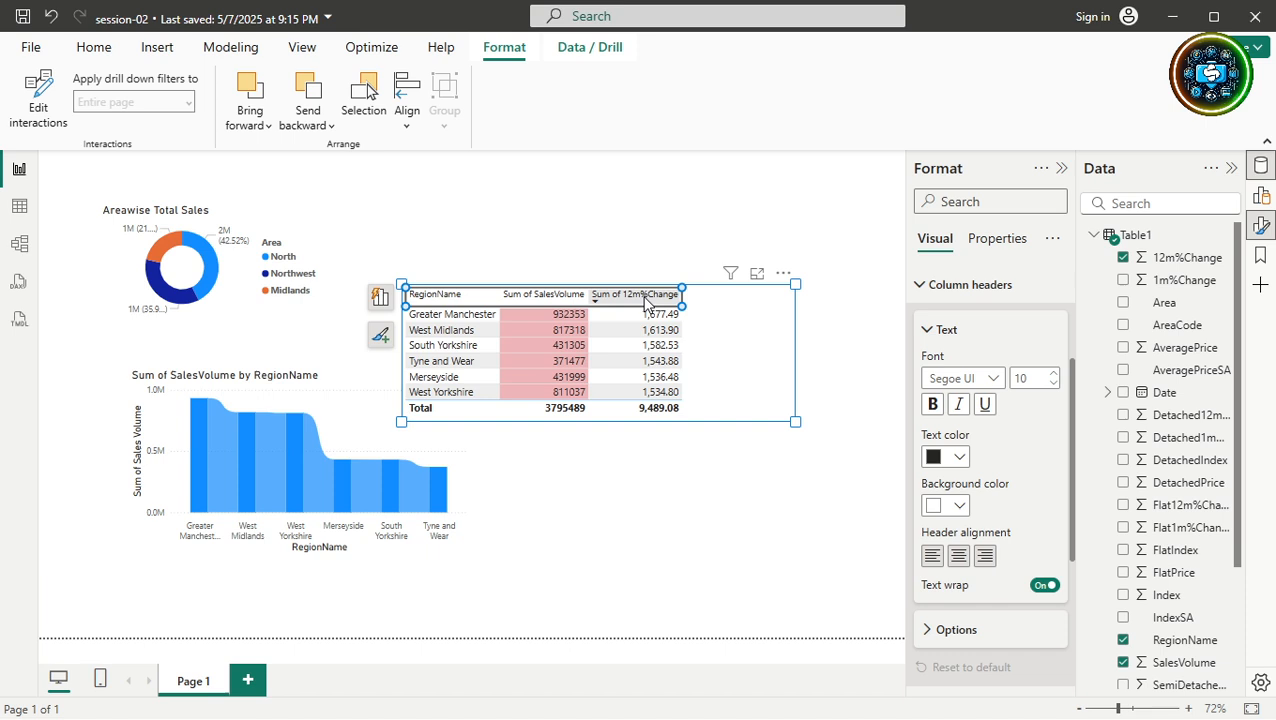
pyautogui.click(647, 302)
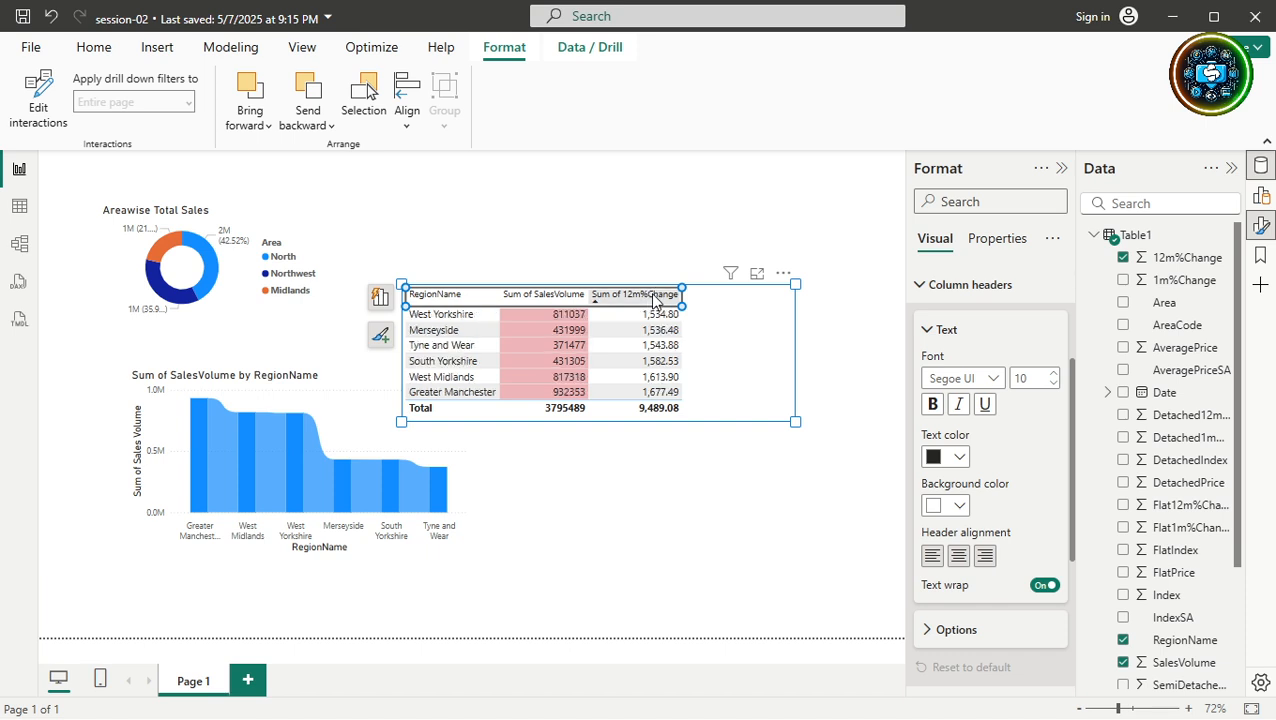
pyautogui.click(642, 299)
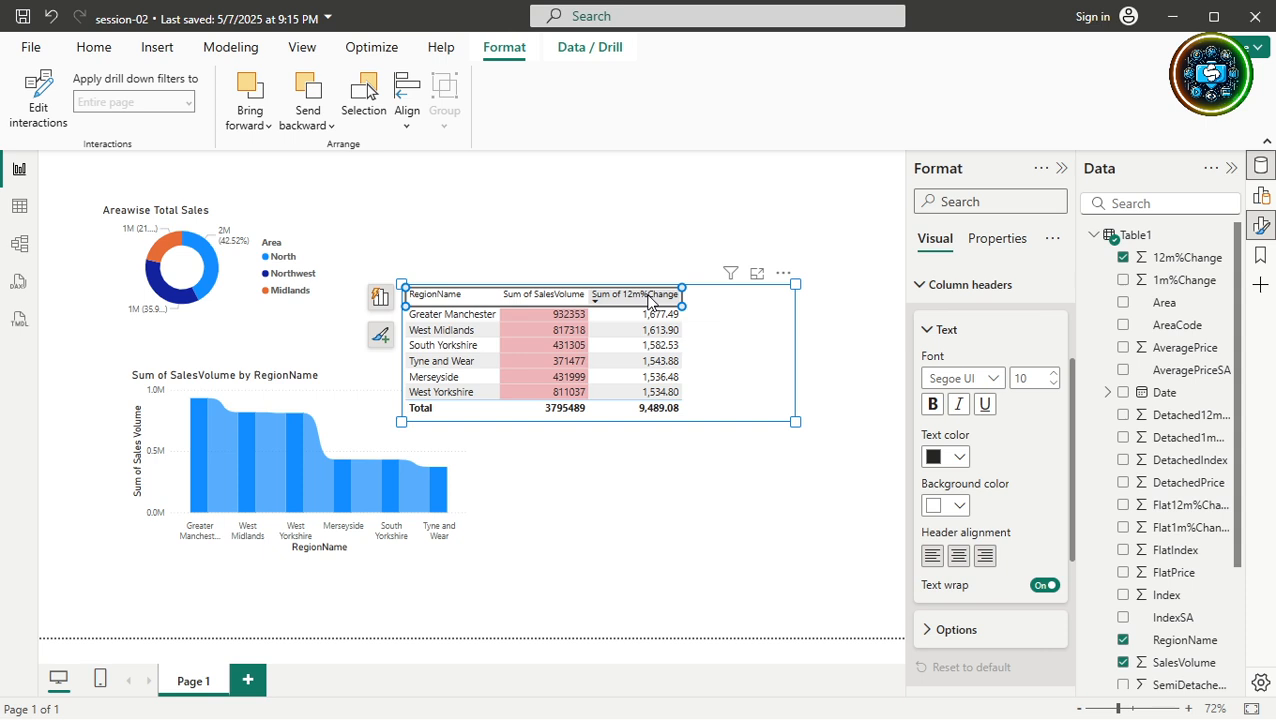
pyautogui.click(648, 300)
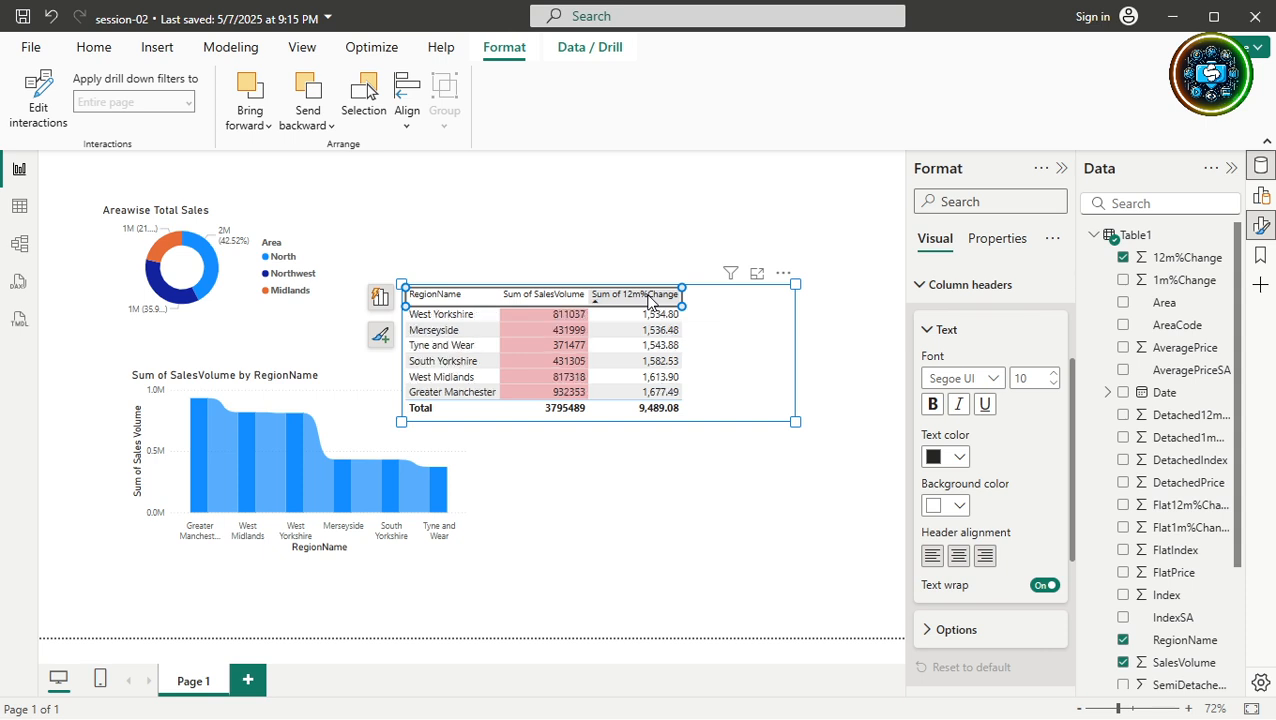
pyautogui.click(648, 300)
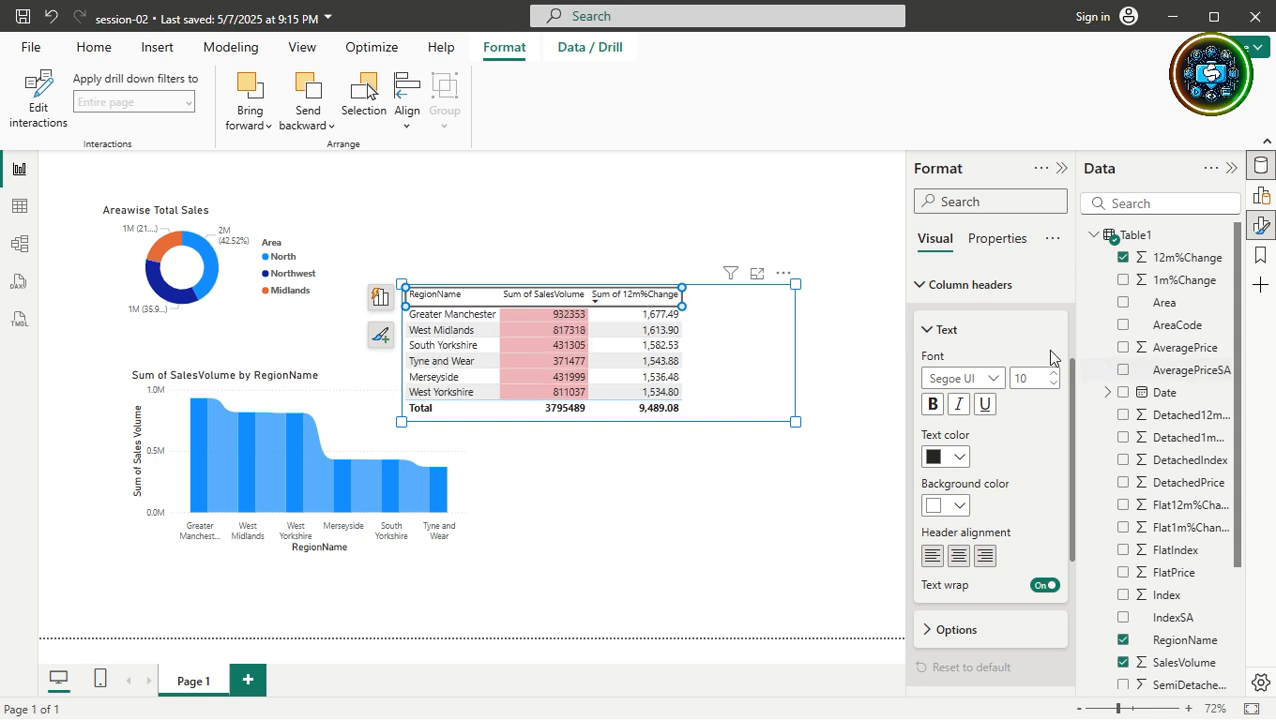
pyautogui.click(1262, 197)
# Remove the Sum of 12m%Change field from the table and add it back.
pyautogui.rightClick(958, 515)
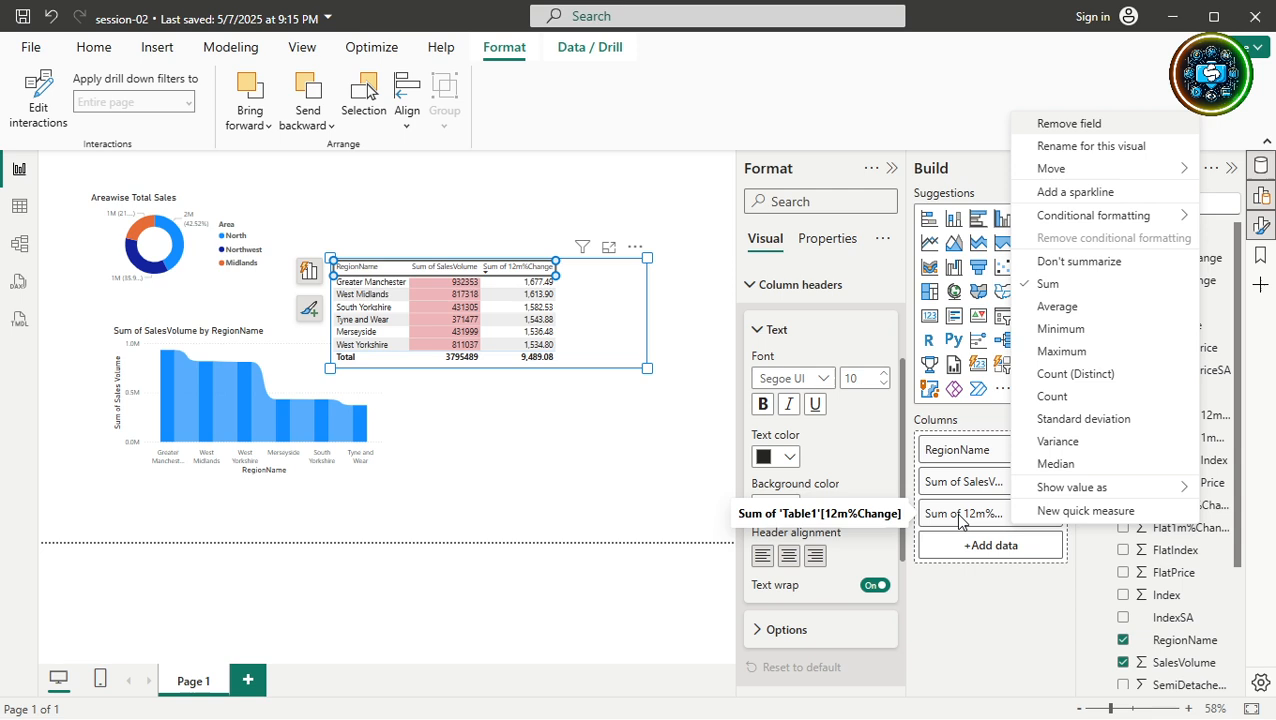
pyautogui.click(1095, 150)
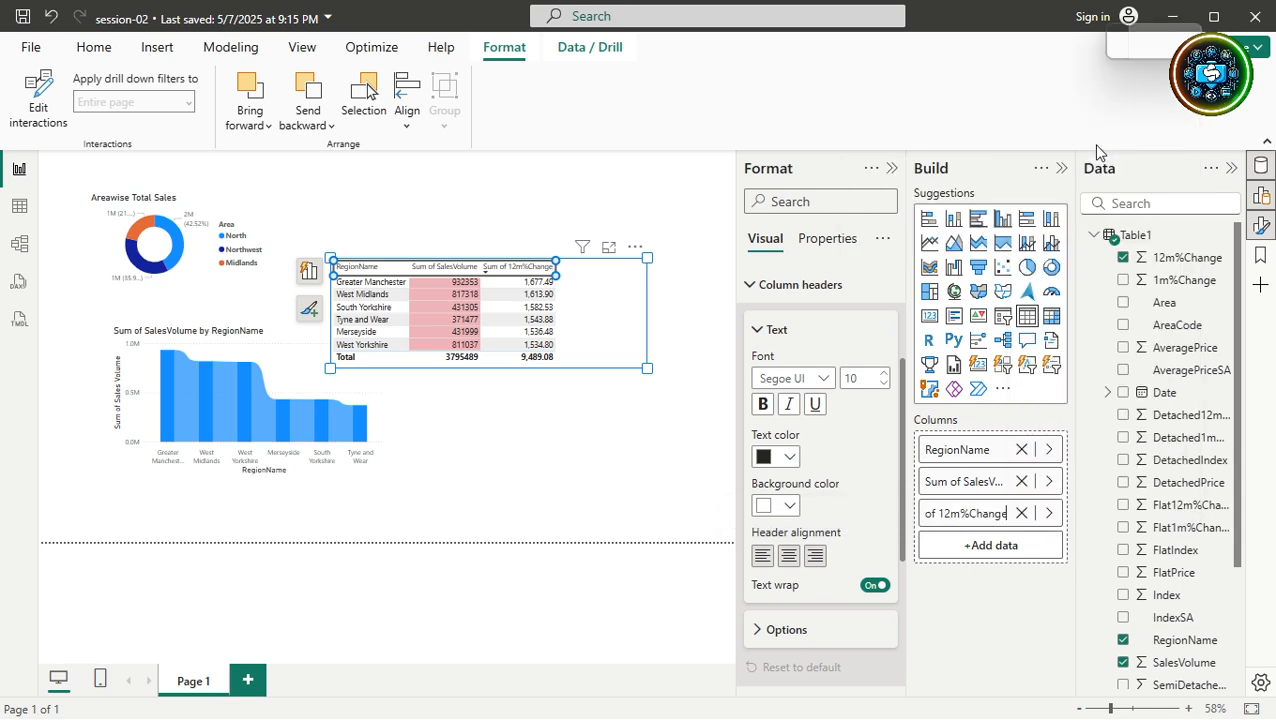
pyautogui.click(1020, 514)
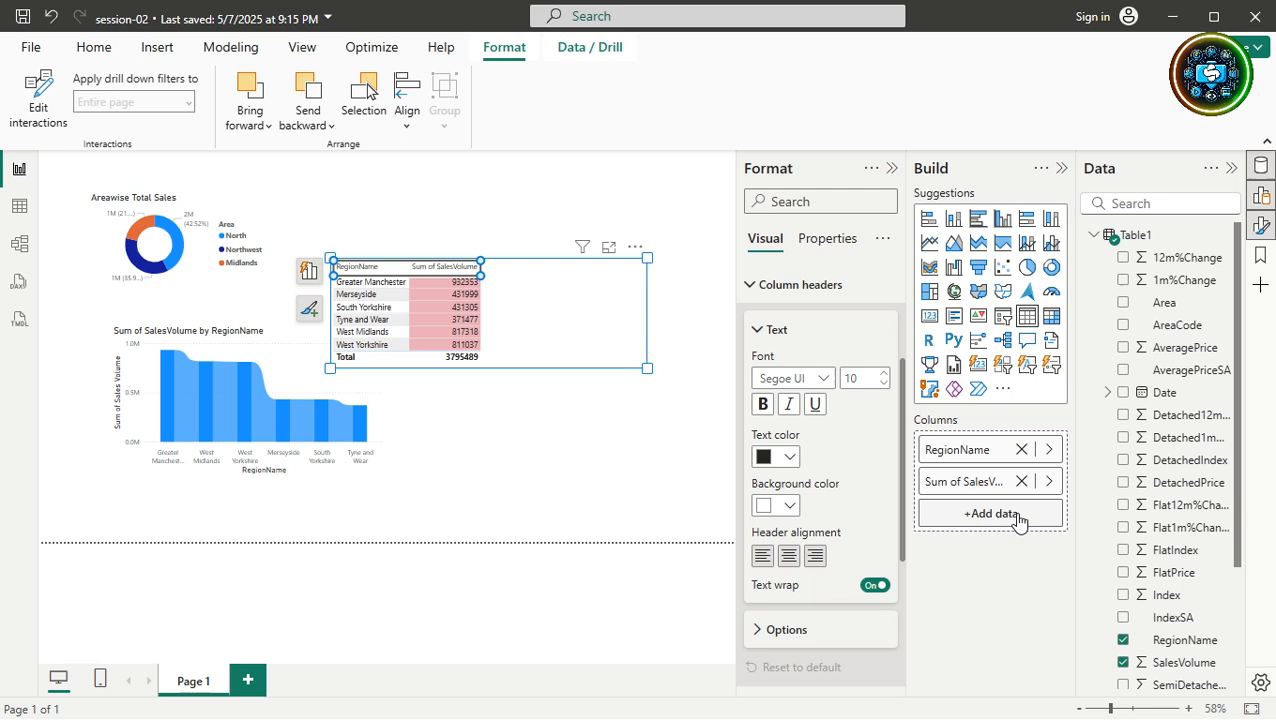
pyautogui.click(1123, 257)
# Rename the 12m%Change column for this visual to 'Differenve from last year'.
pyautogui.rightClick(978, 516)
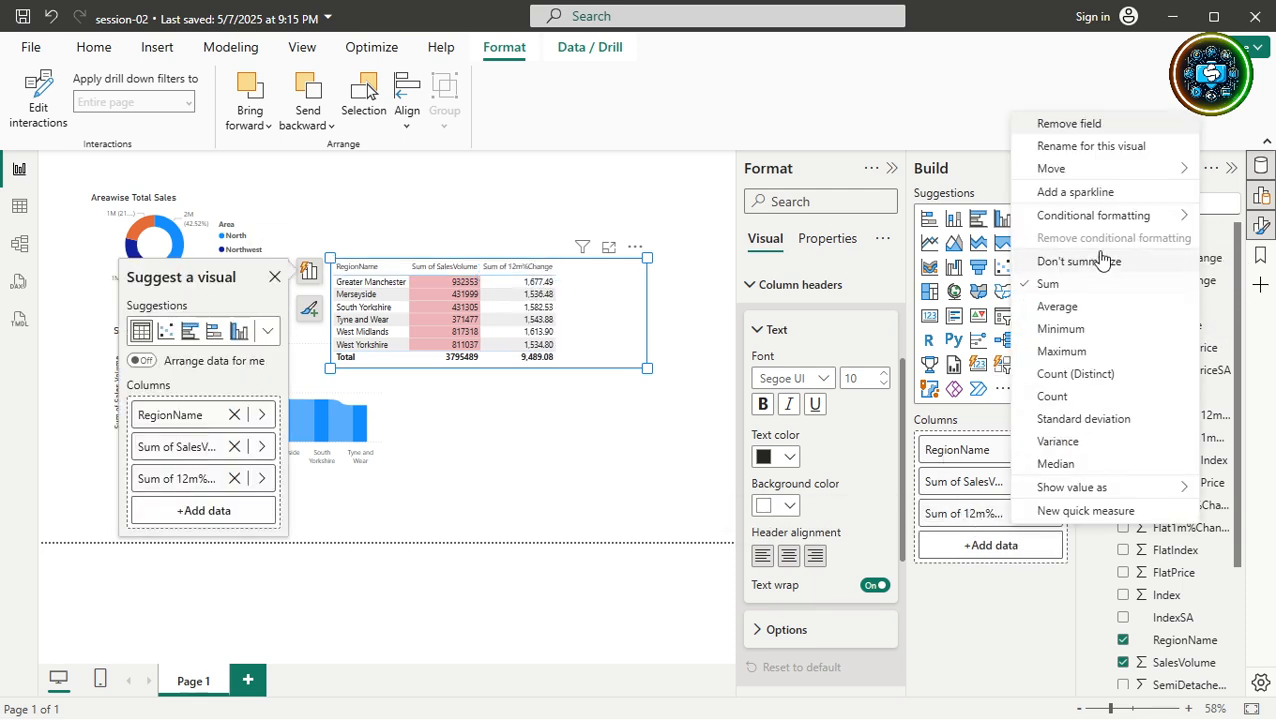
pyautogui.click(1093, 147)
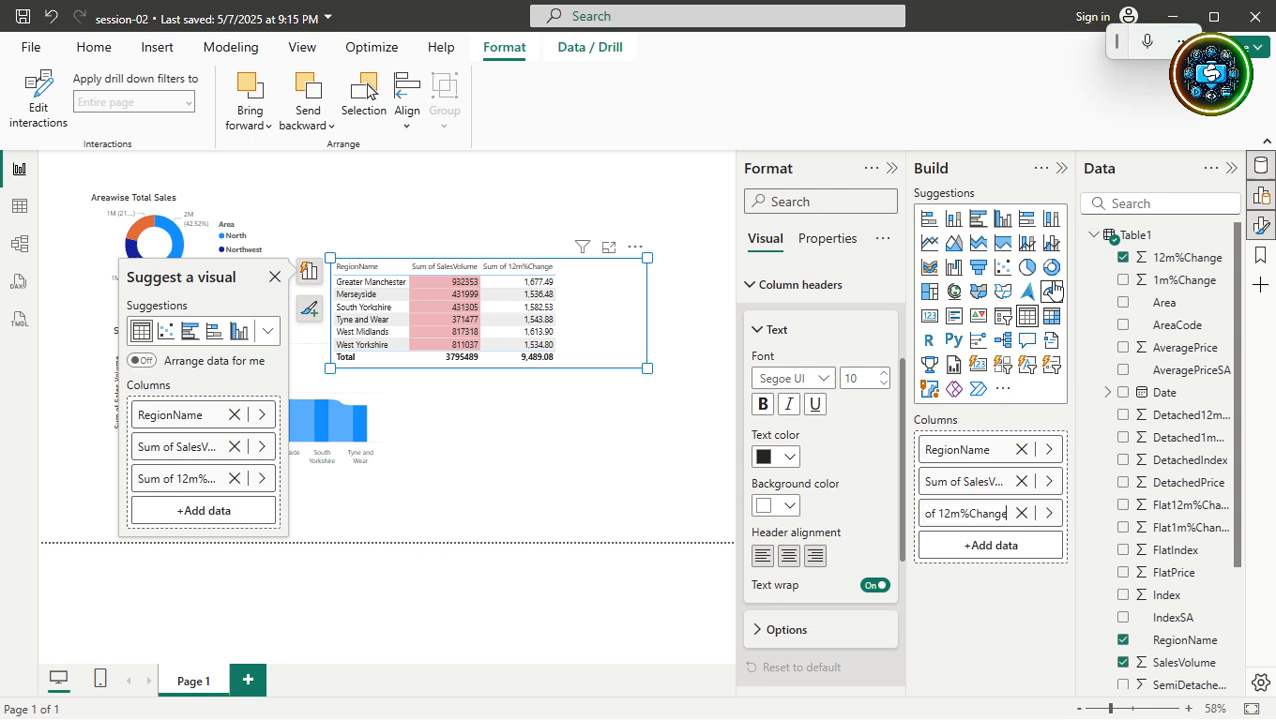
pyautogui.hotkey('ctrl', 'a')
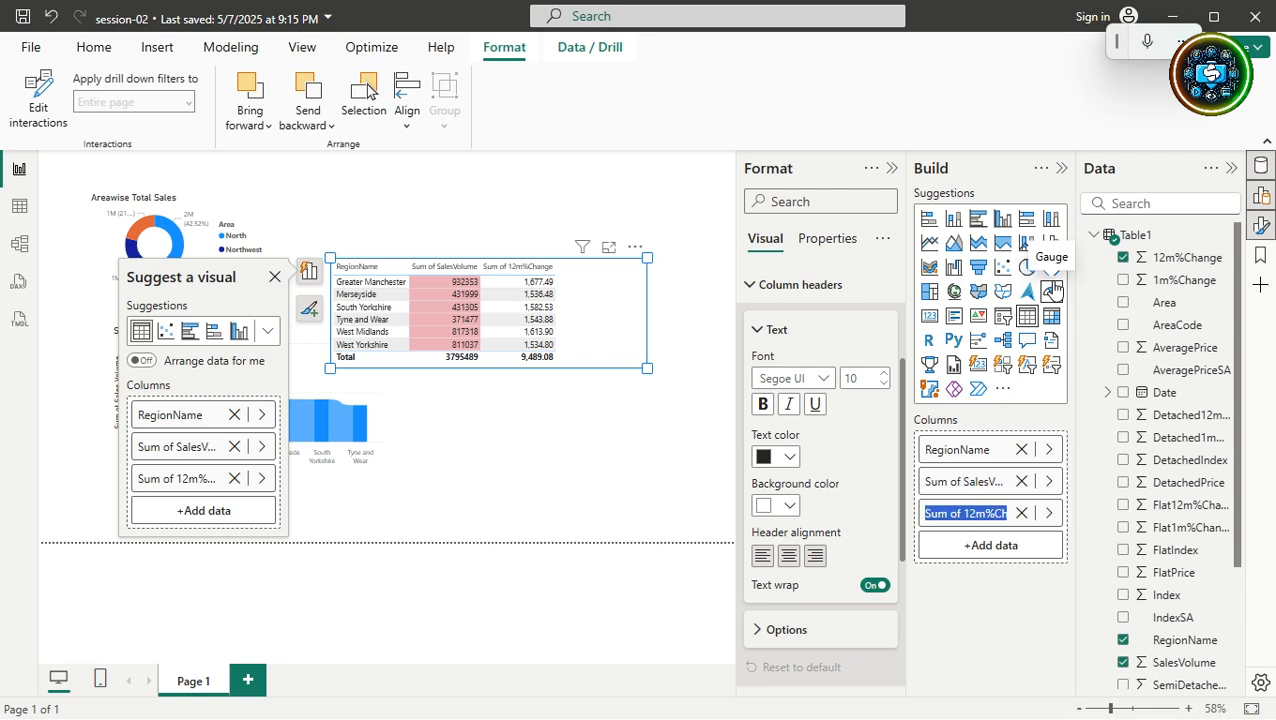
pyautogui.write('Differenve')
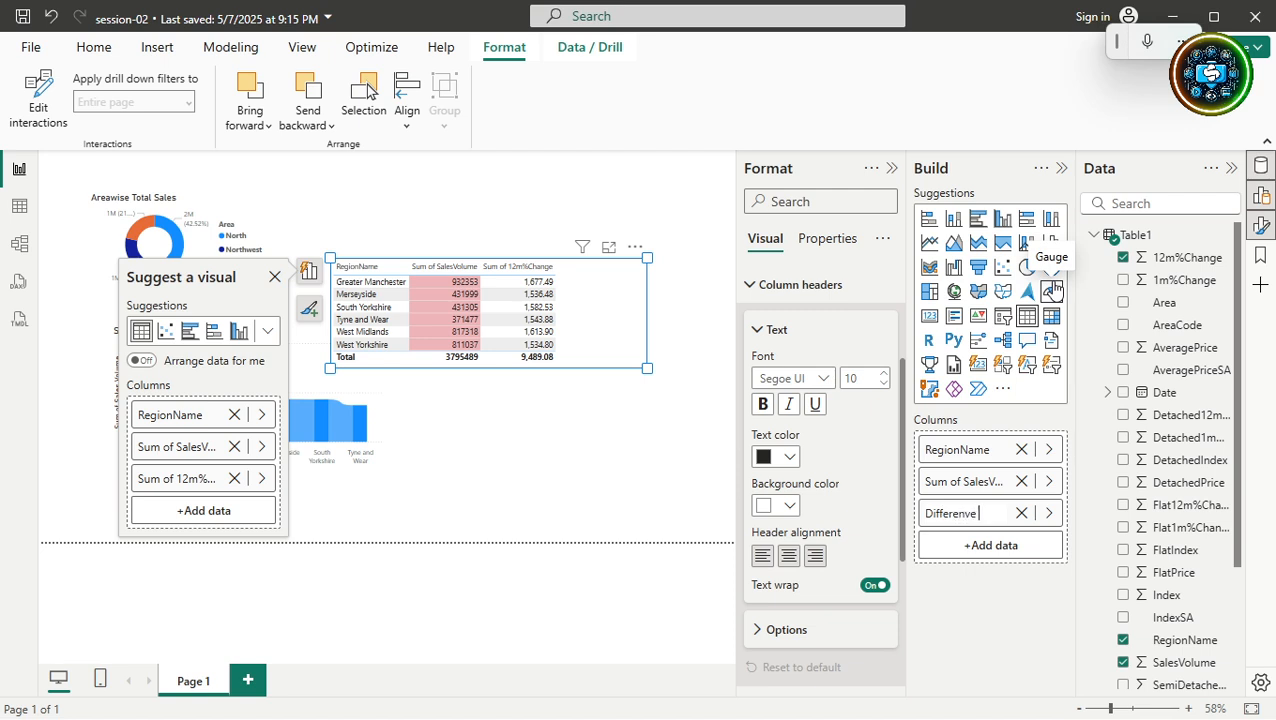
pyautogui.write(' from last')
pyautogui.write(' yea')
pyautogui.write('r')
pyautogui.press('Return')
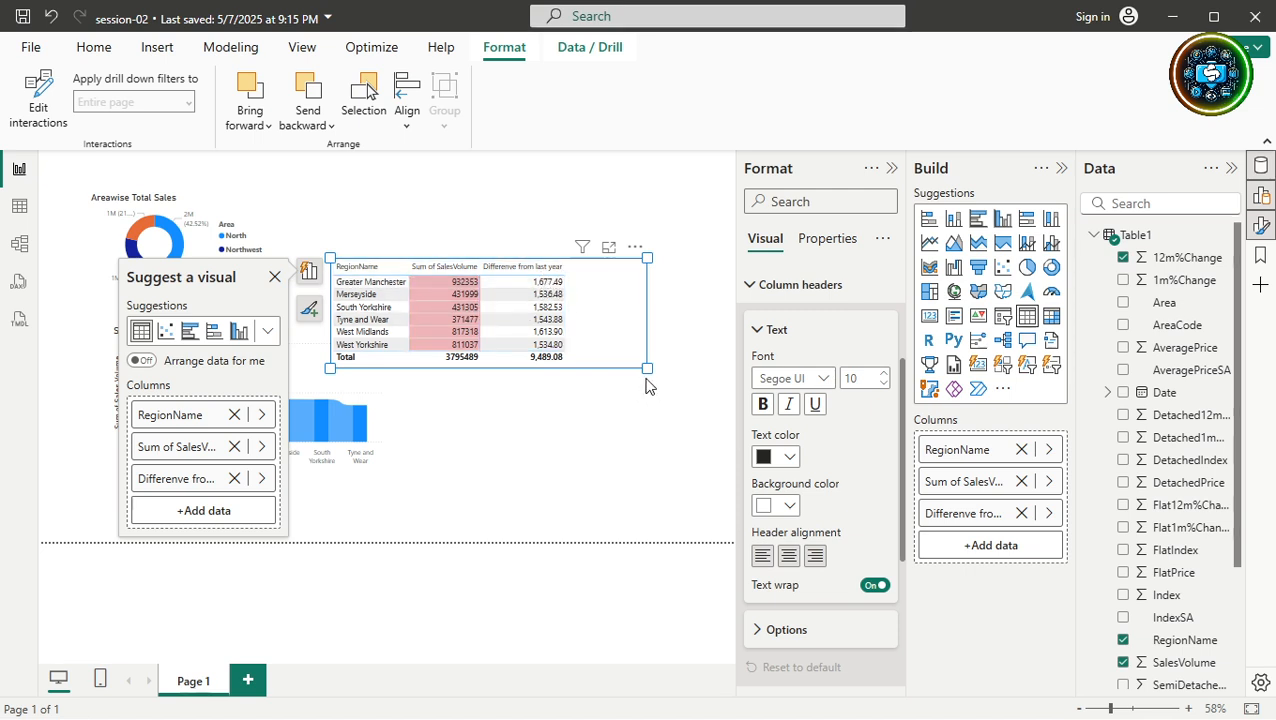
# Resize the pink table so it clears the chart and stretches toward the right edge.
pyautogui.moveTo(647, 369); pyautogui.dragTo(685, 500)
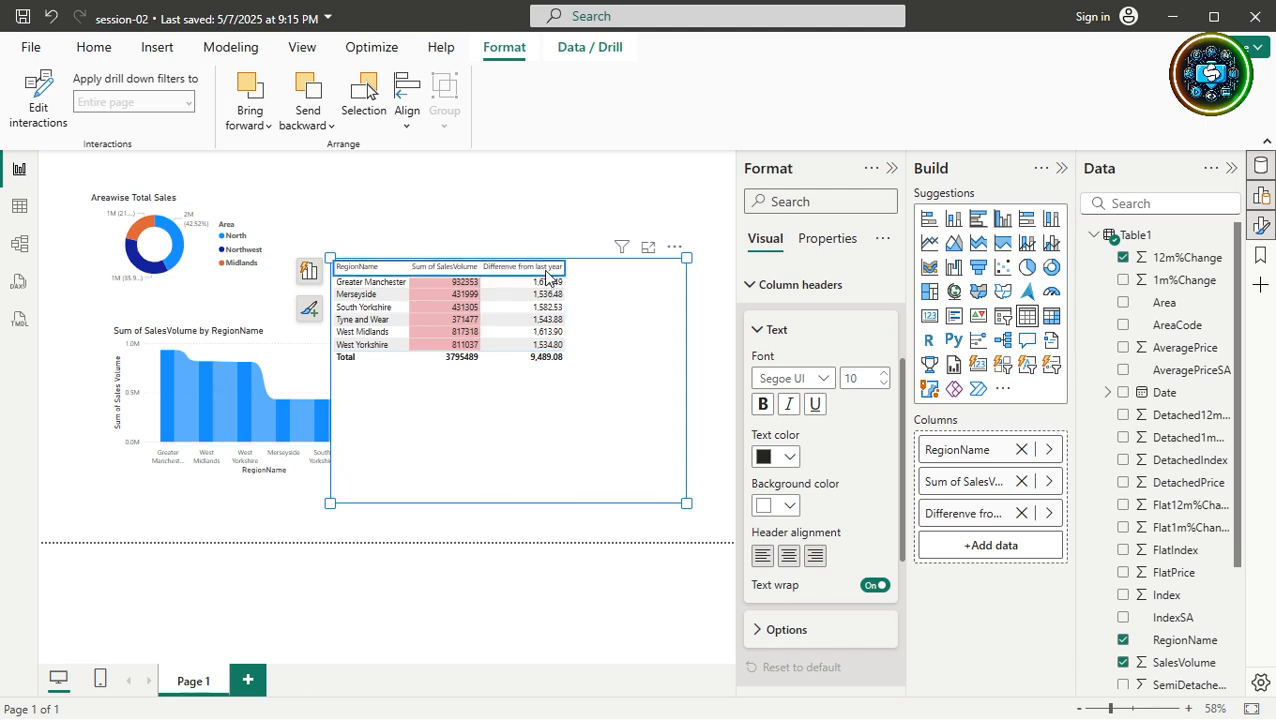
pyautogui.moveTo(330, 257); pyautogui.dragTo(428, 245)
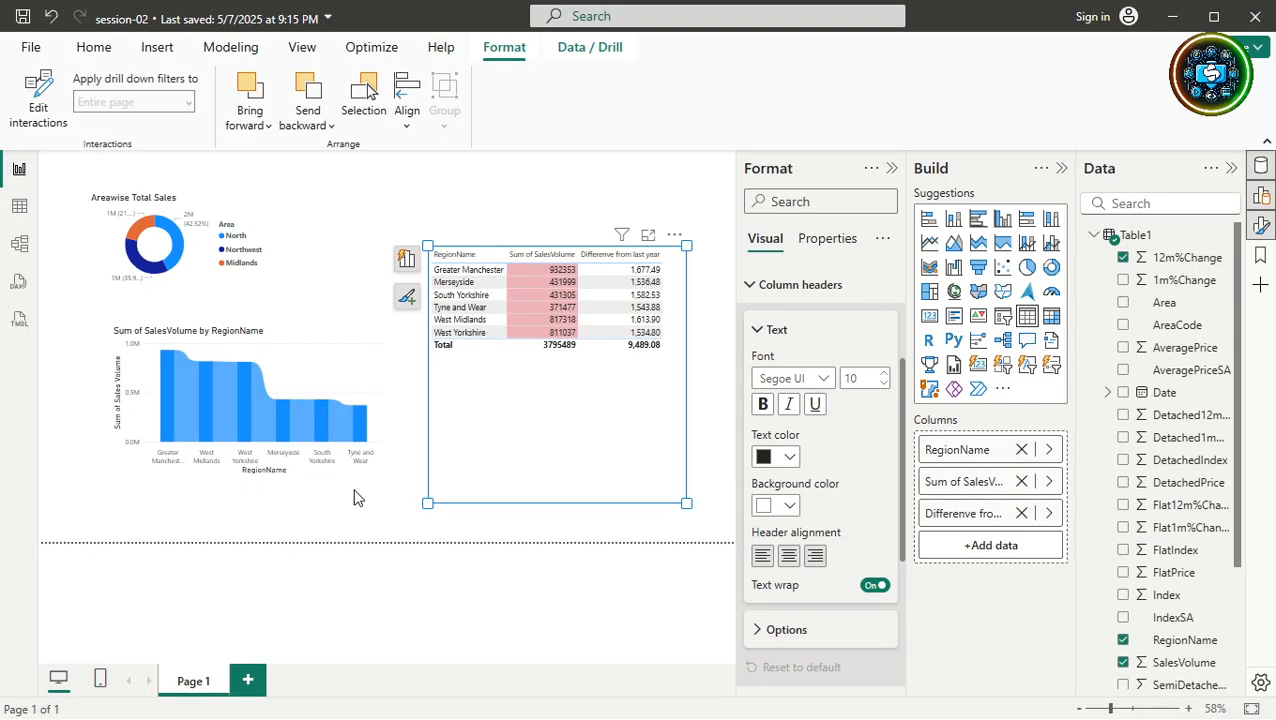
pyautogui.moveTo(684, 500); pyautogui.dragTo(702, 426)
# Collapse the Format, Build and Data panes, then reselect the table.
pyautogui.click(891, 168)
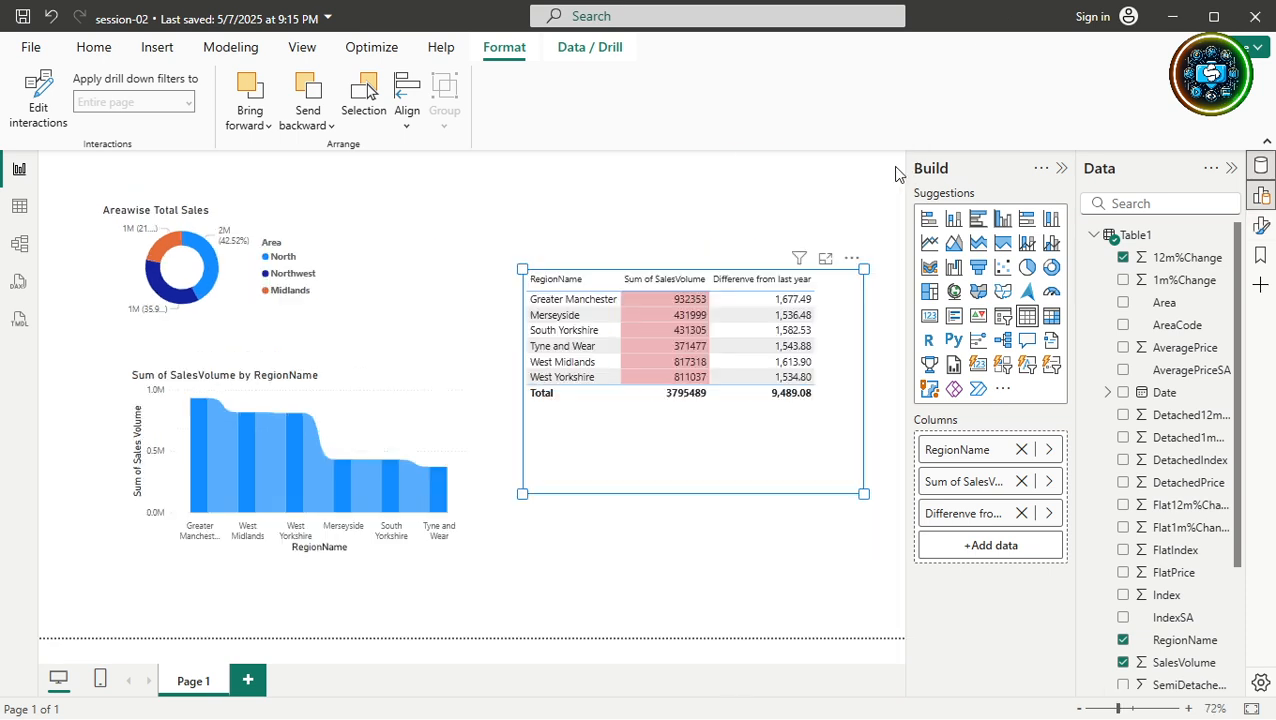
pyautogui.click(1063, 169)
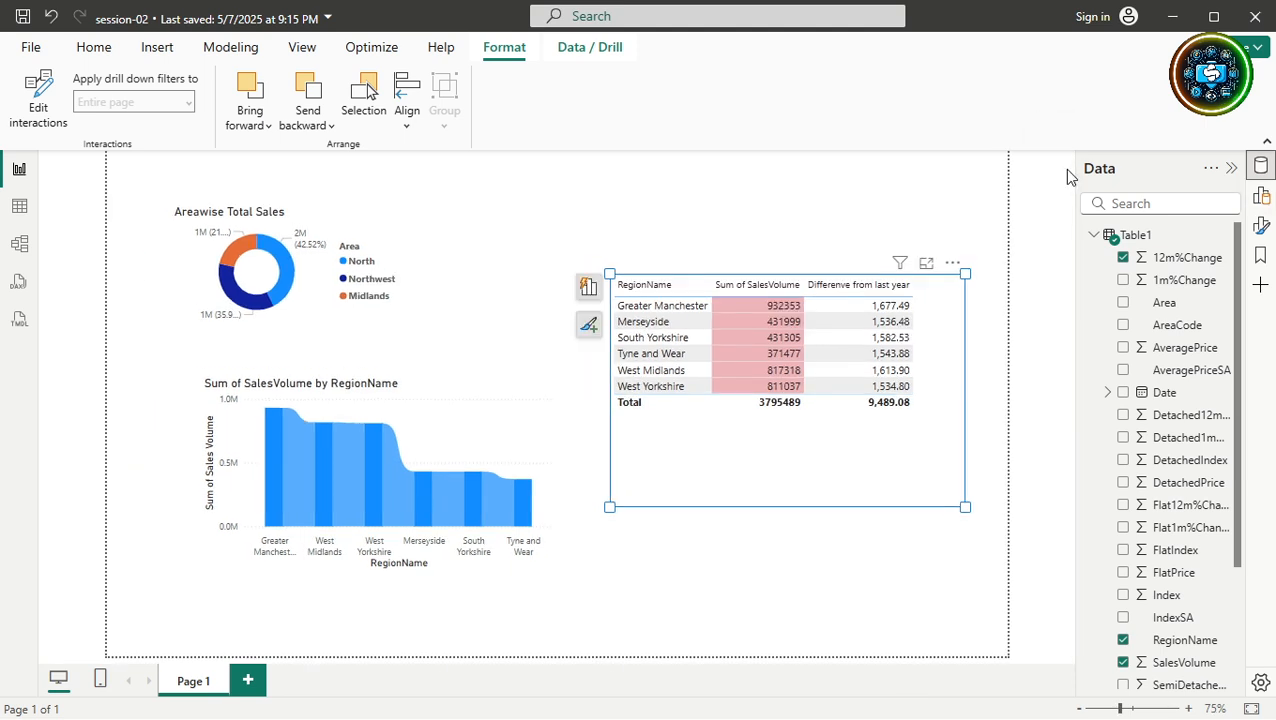
pyautogui.click(1234, 170)
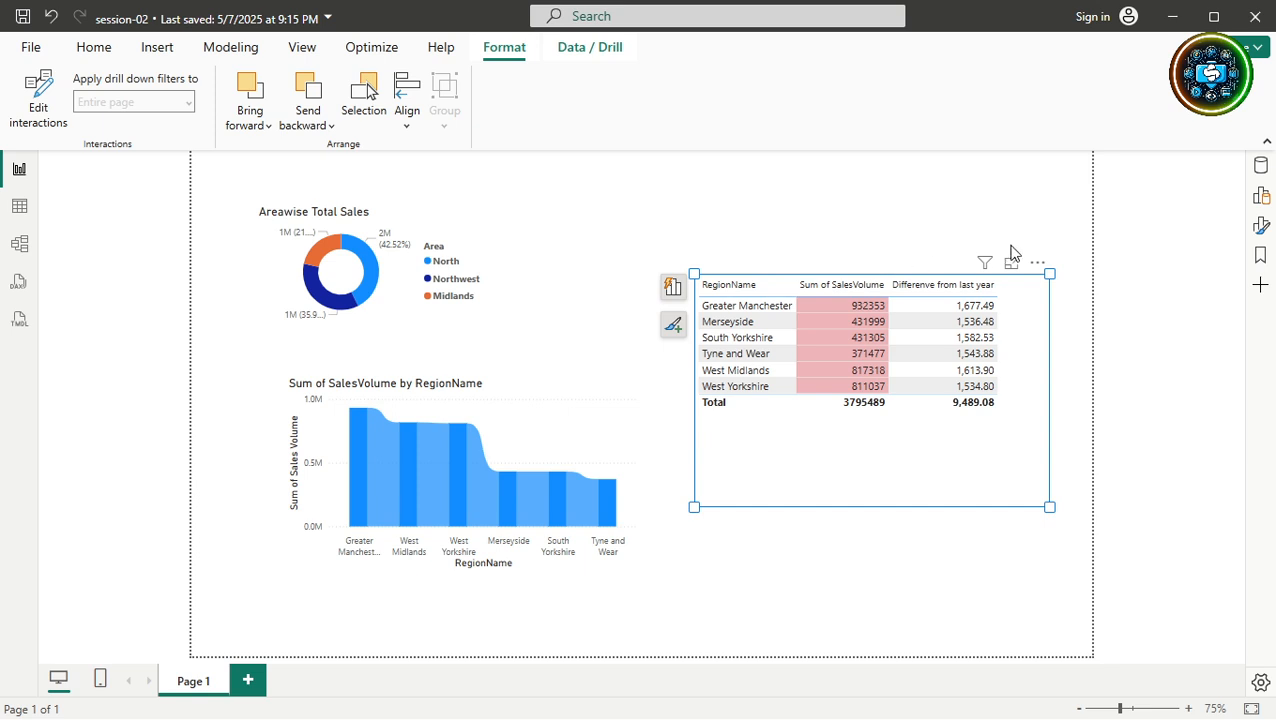
pyautogui.click(983, 598)
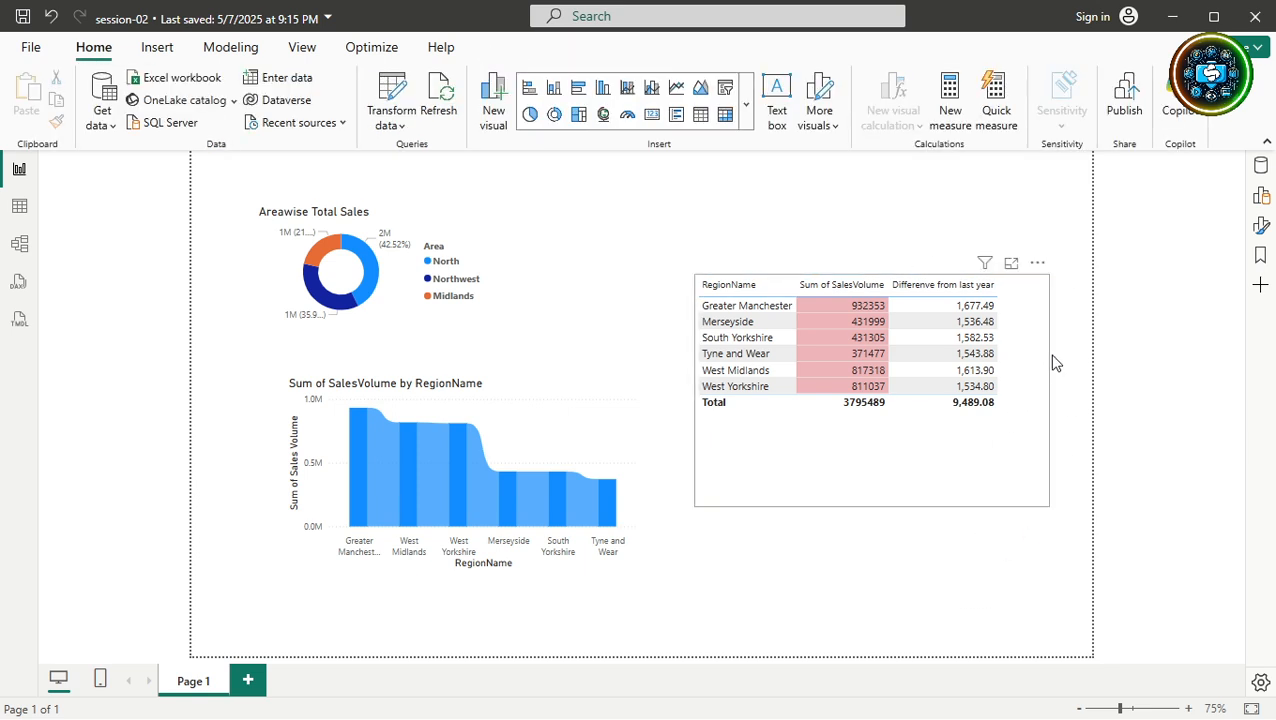
pyautogui.click(1024, 364)
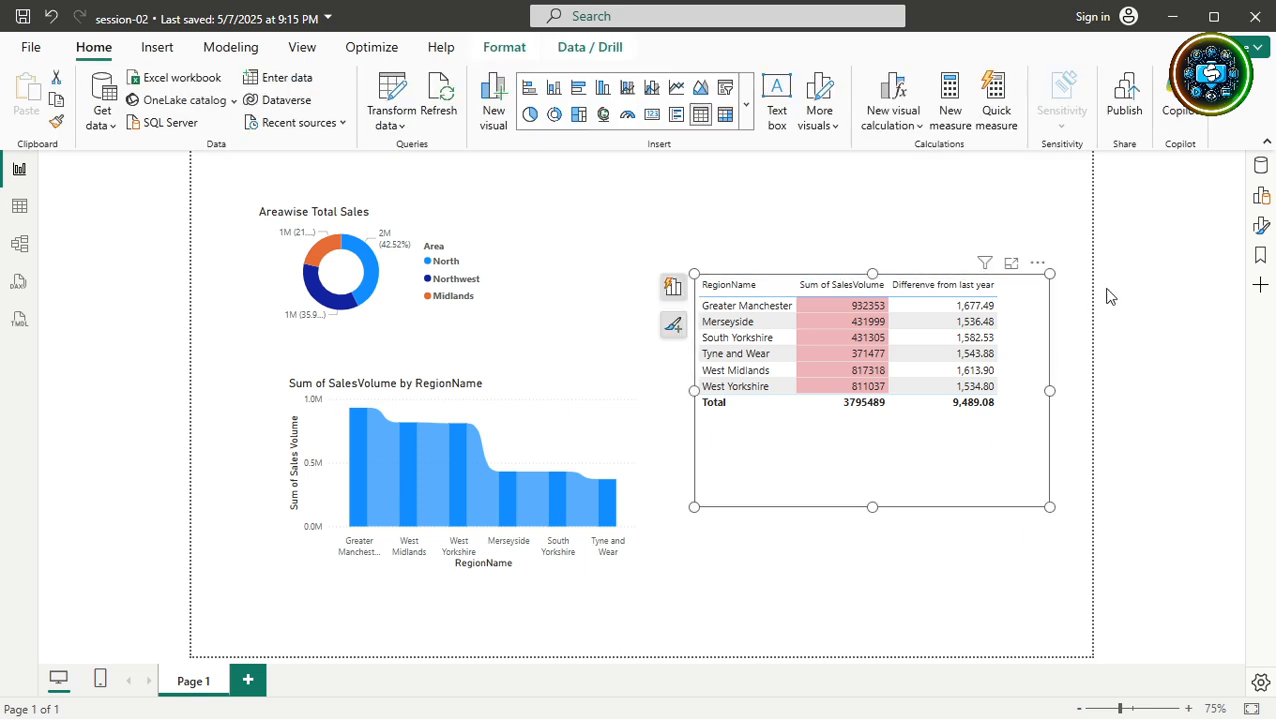
# Open the Format visual pane for the selected region table.
pyautogui.click(1261, 228)
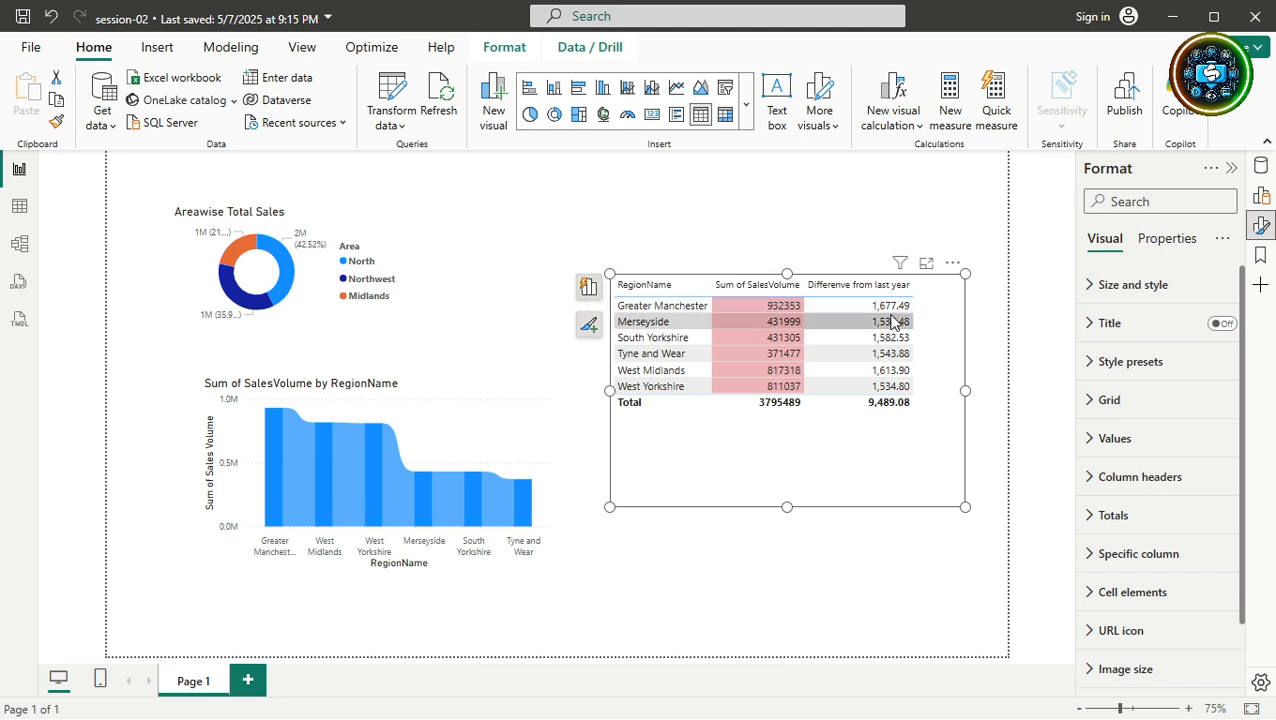
# Raise the Grid global font size to 17 and stretch the table up and left.
pyautogui.click(1082, 404)
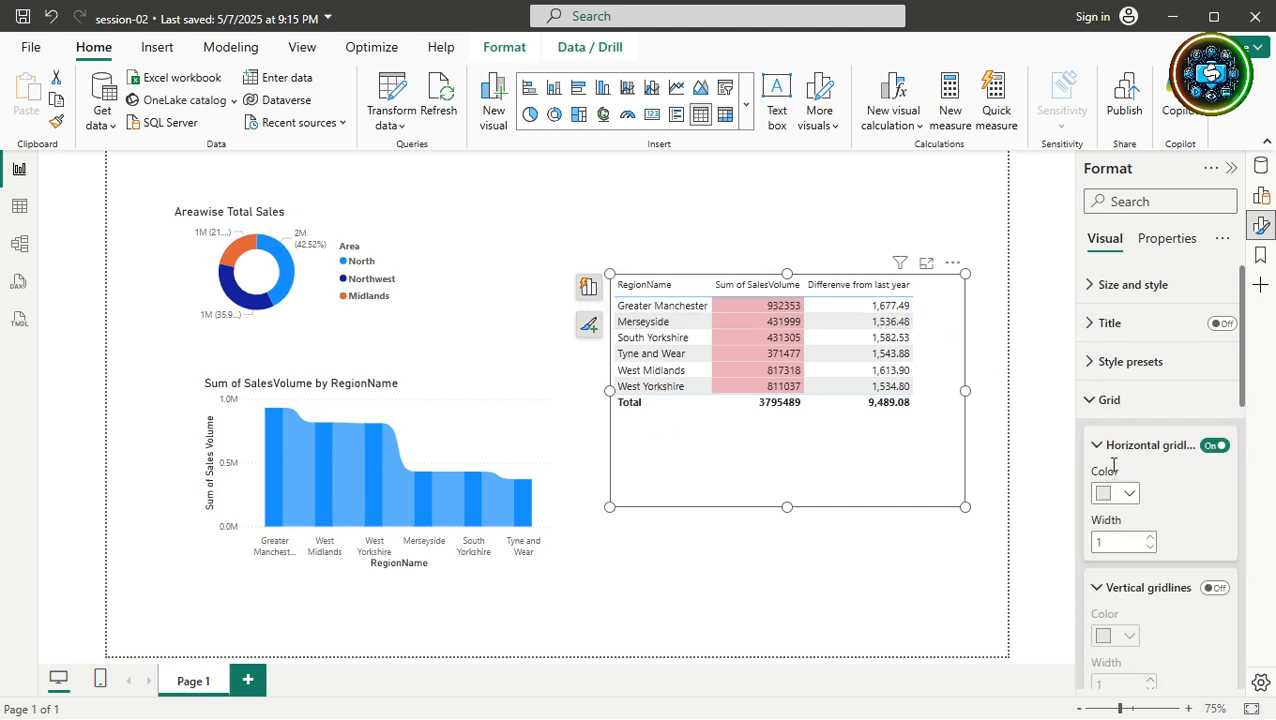
pyautogui.scroll(-10, 1113, 465)
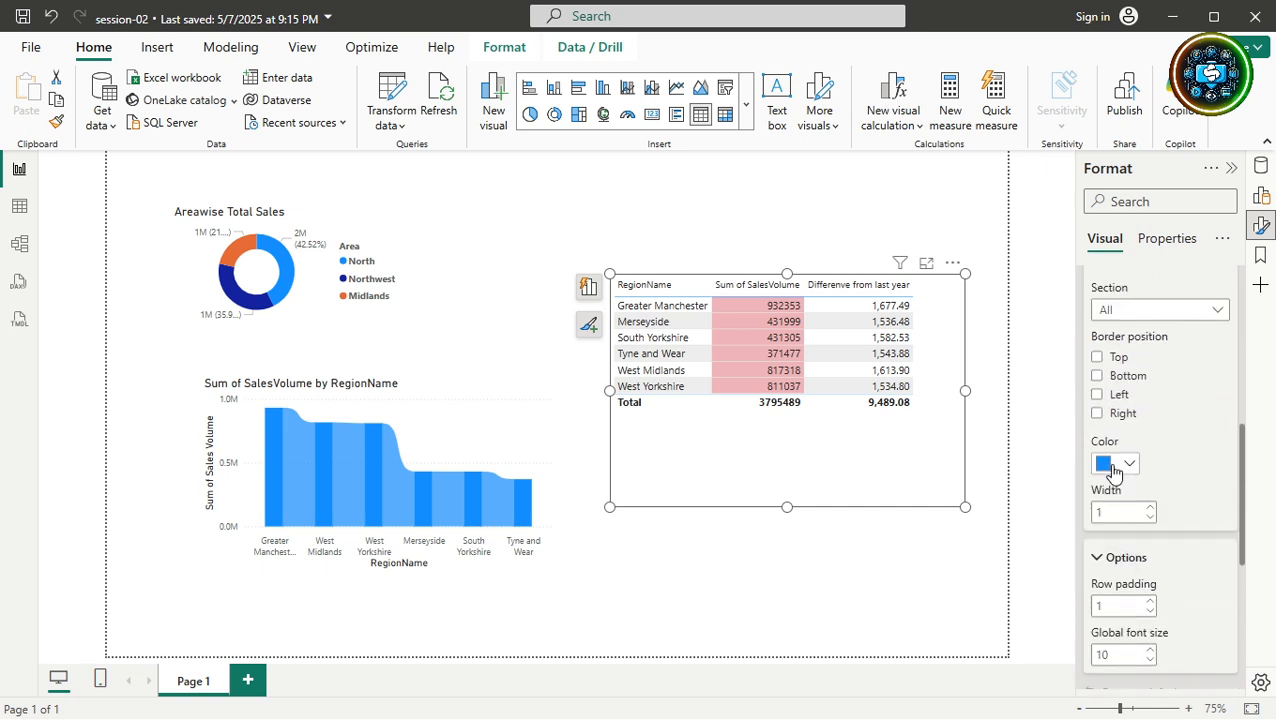
pyautogui.scroll(-3, 1113, 468)
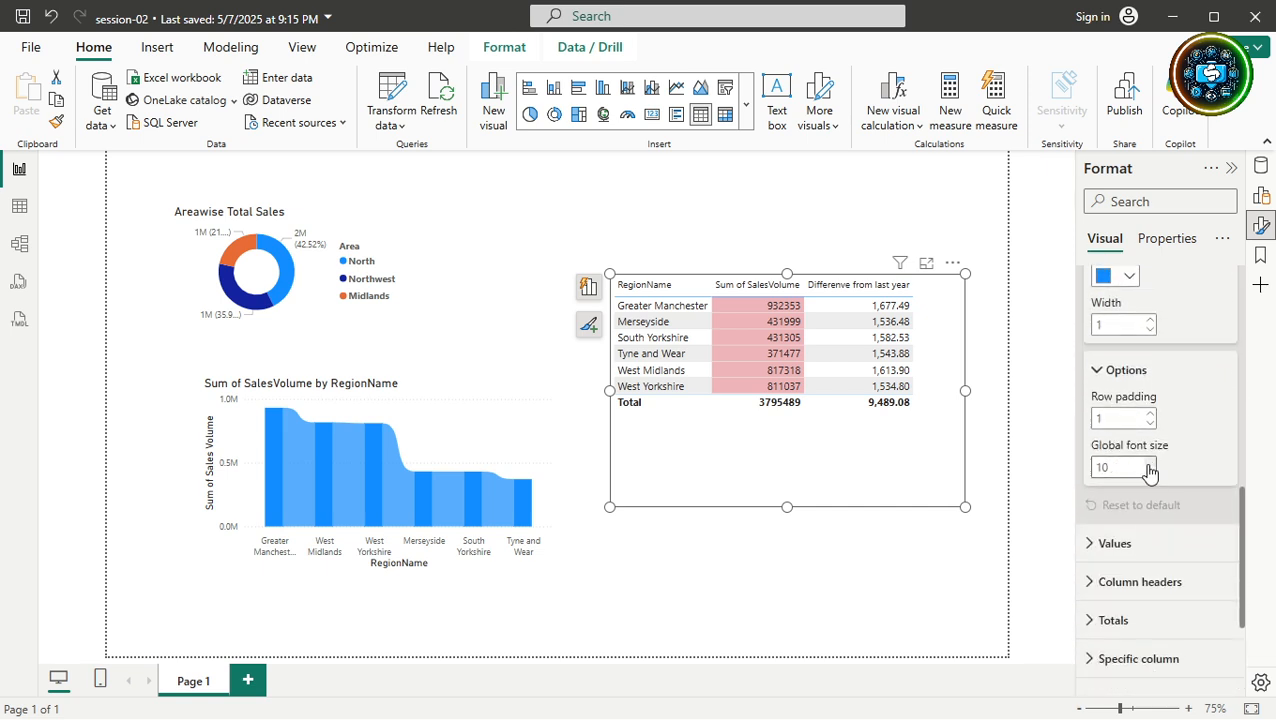
pyautogui.click(1148, 465)
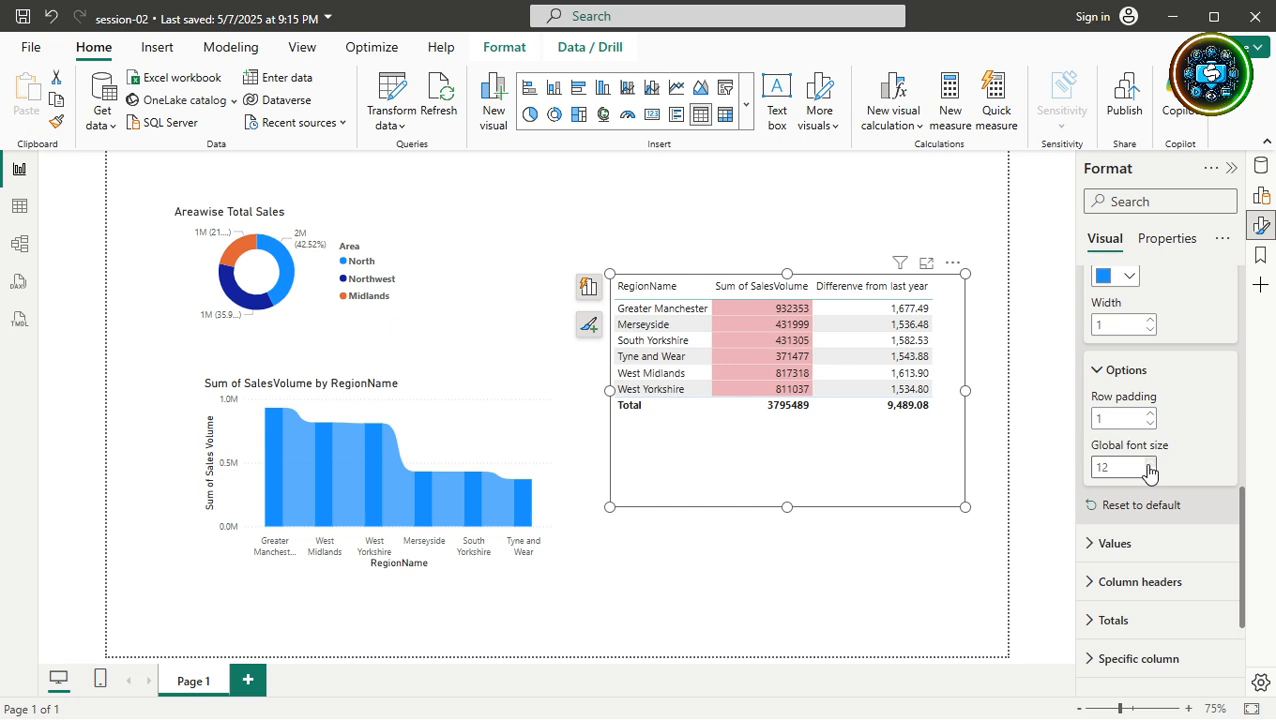
pyautogui.click(1149, 463)
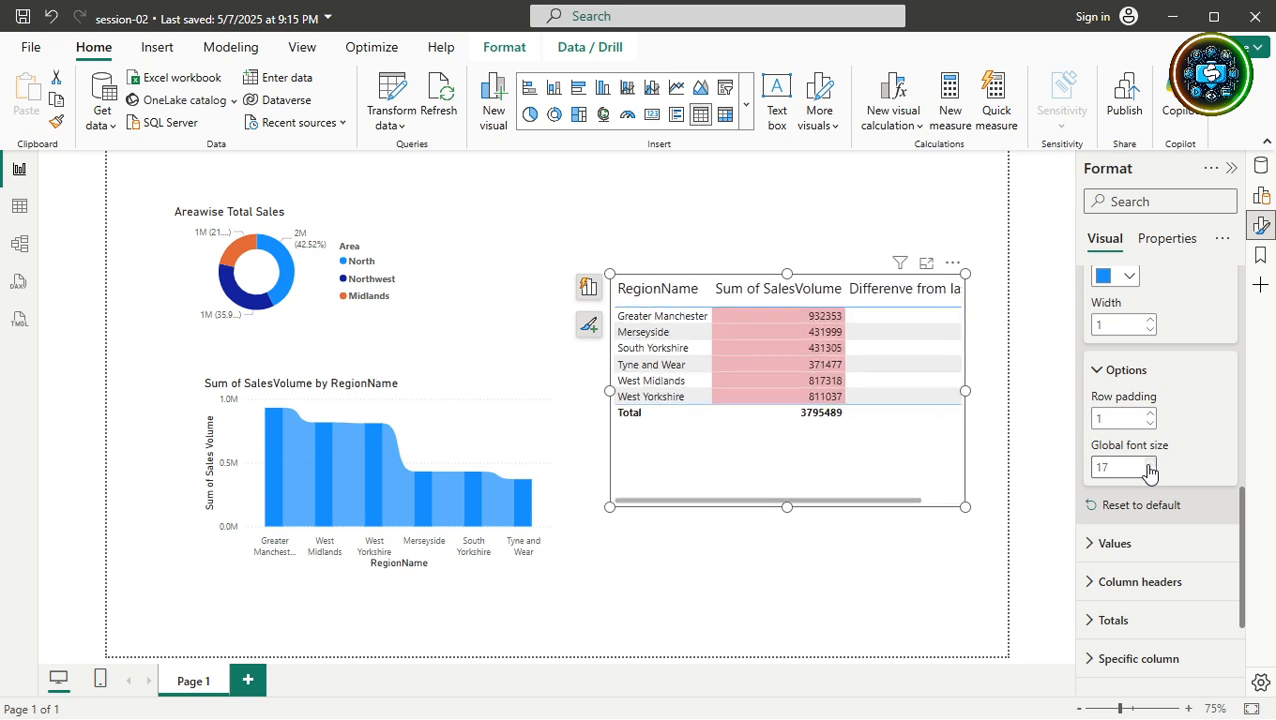
pyautogui.moveTo(609, 273); pyautogui.dragTo(572, 222)
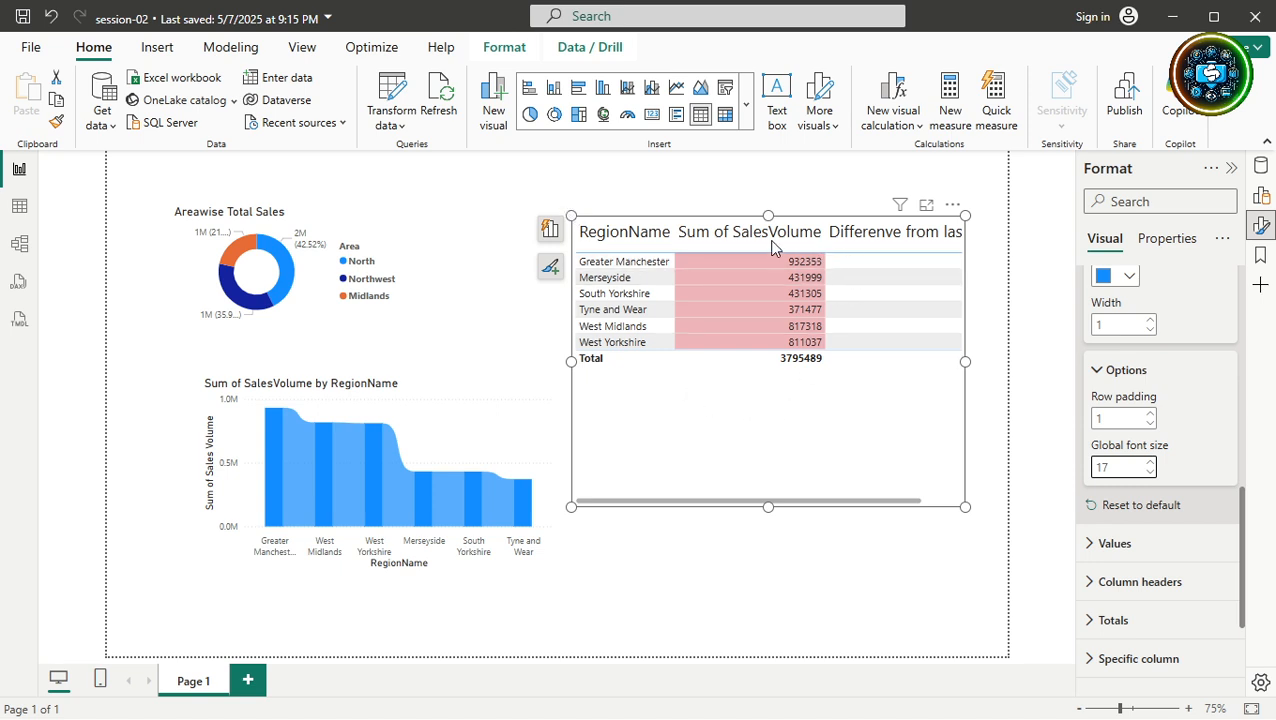
# Move the ribbon chart to the lower-left and shrink it, then shrink the donut.
pyautogui.click(458, 431)
pyautogui.moveTo(458, 431); pyautogui.dragTo(368, 508)
pyautogui.moveTo(466, 648); pyautogui.dragTo(288, 612)
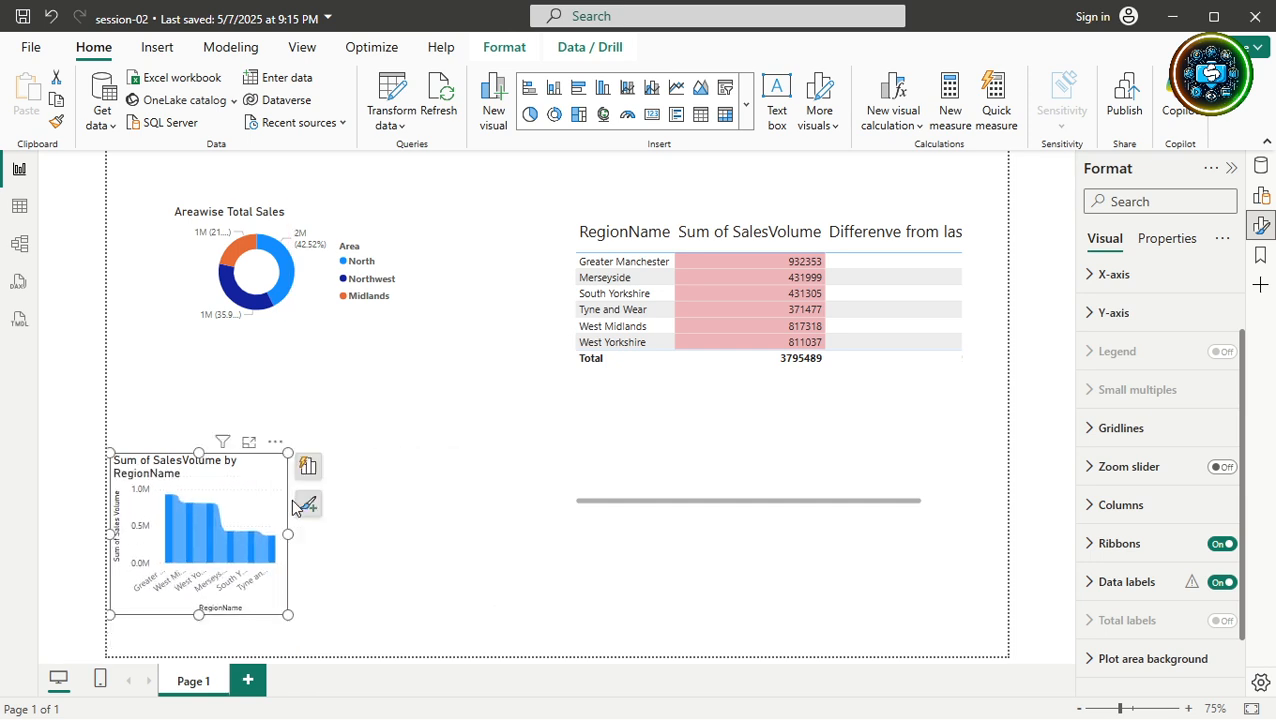
pyautogui.click(385, 300)
pyautogui.moveTo(405, 327); pyautogui.dragTo(347, 322)
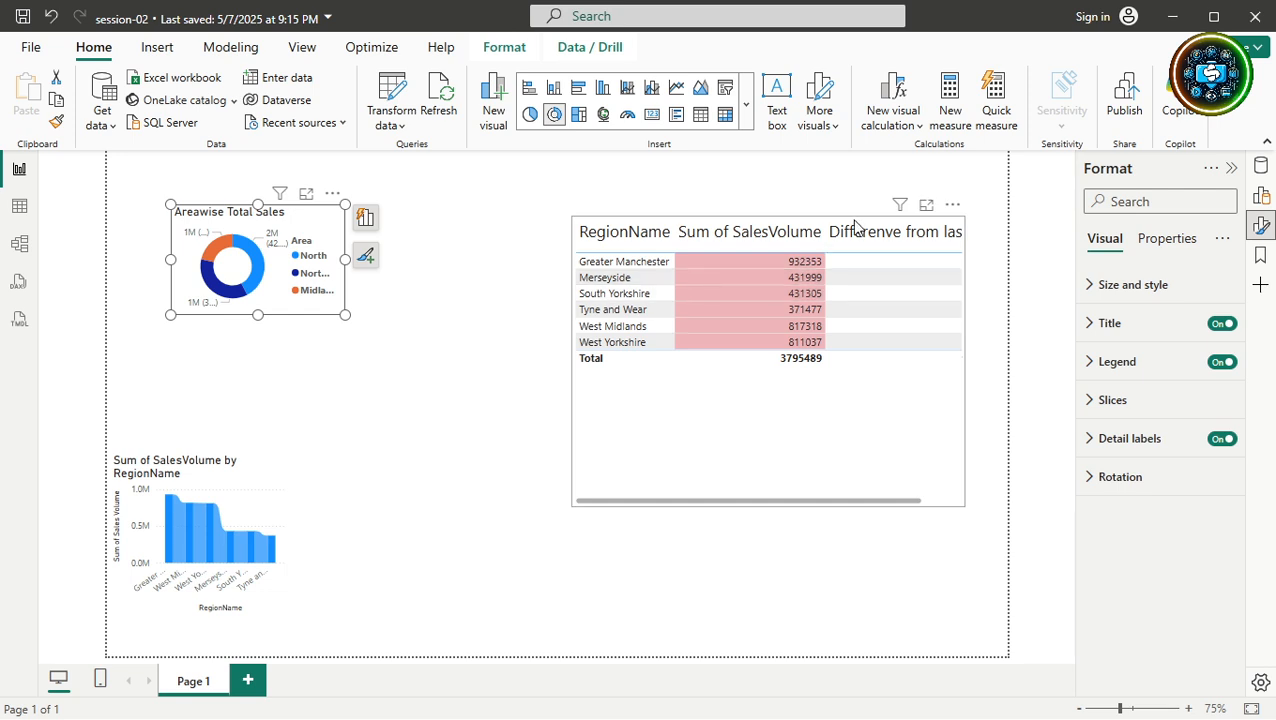
# Move the table left beside the donut and widen it to show the full third column.
pyautogui.click(702, 413)
pyautogui.moveTo(702, 413); pyautogui.dragTo(507, 450)
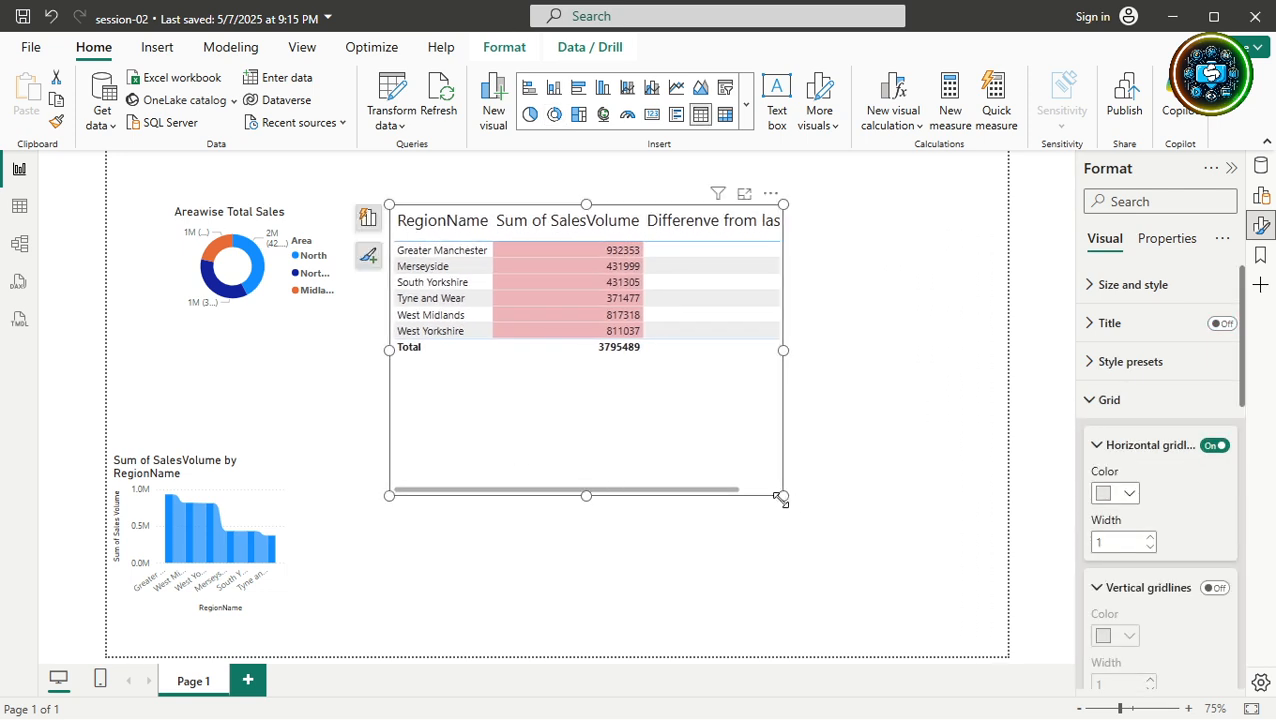
pyautogui.moveTo(780, 496); pyautogui.dragTo(918, 533)
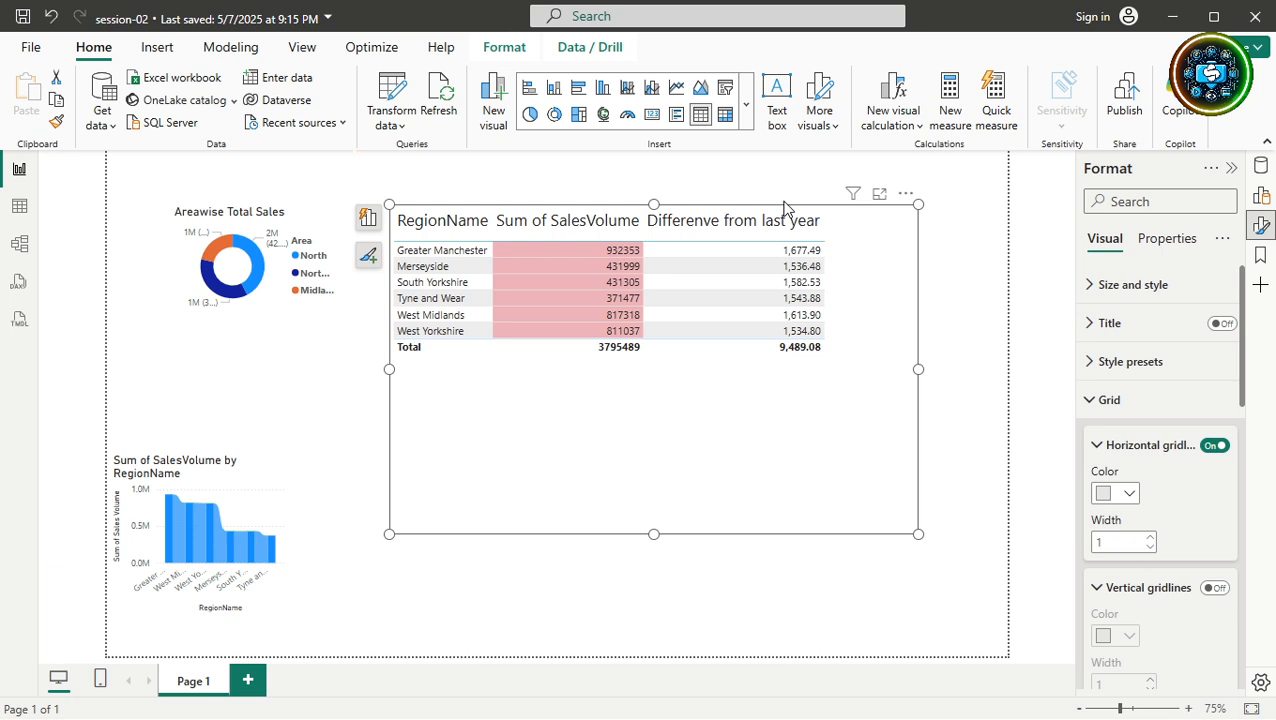
pyautogui.click(1104, 401)
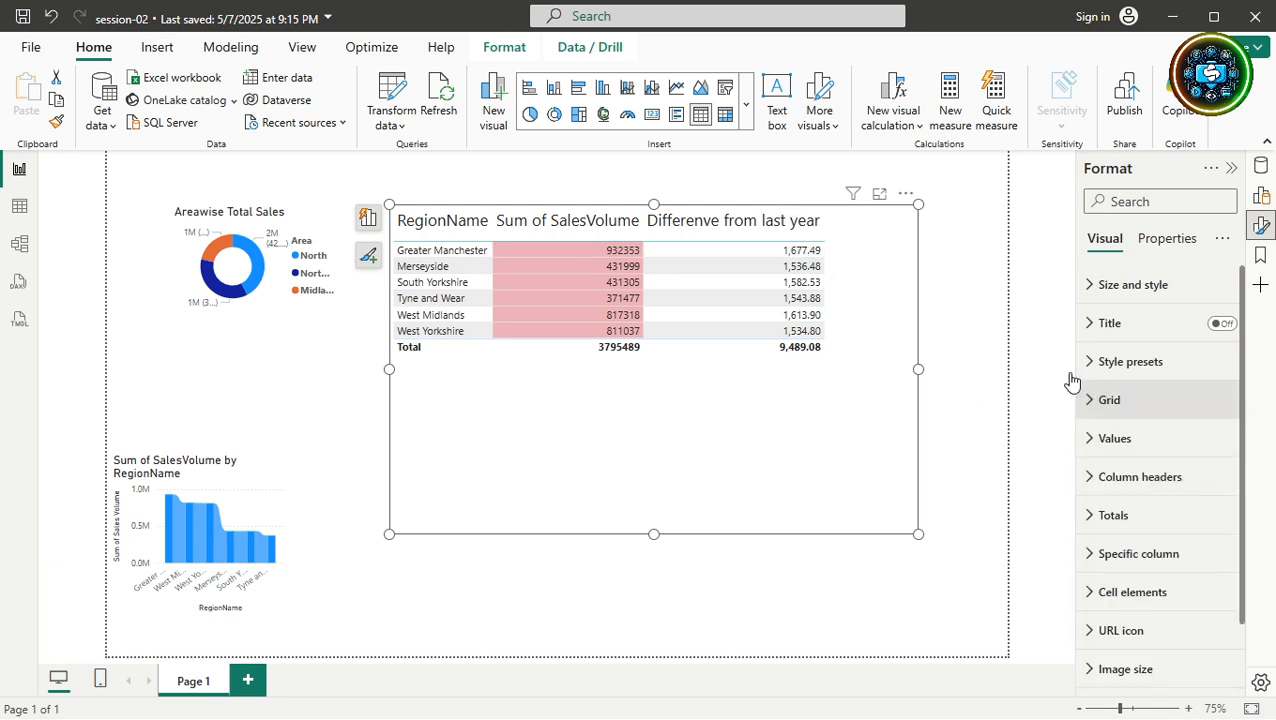
# Try correcting the 'Differenve' header typo, then undo the edit.
pyautogui.click(705, 225)
pyautogui.press('BackSpace')
pyautogui.write('c')
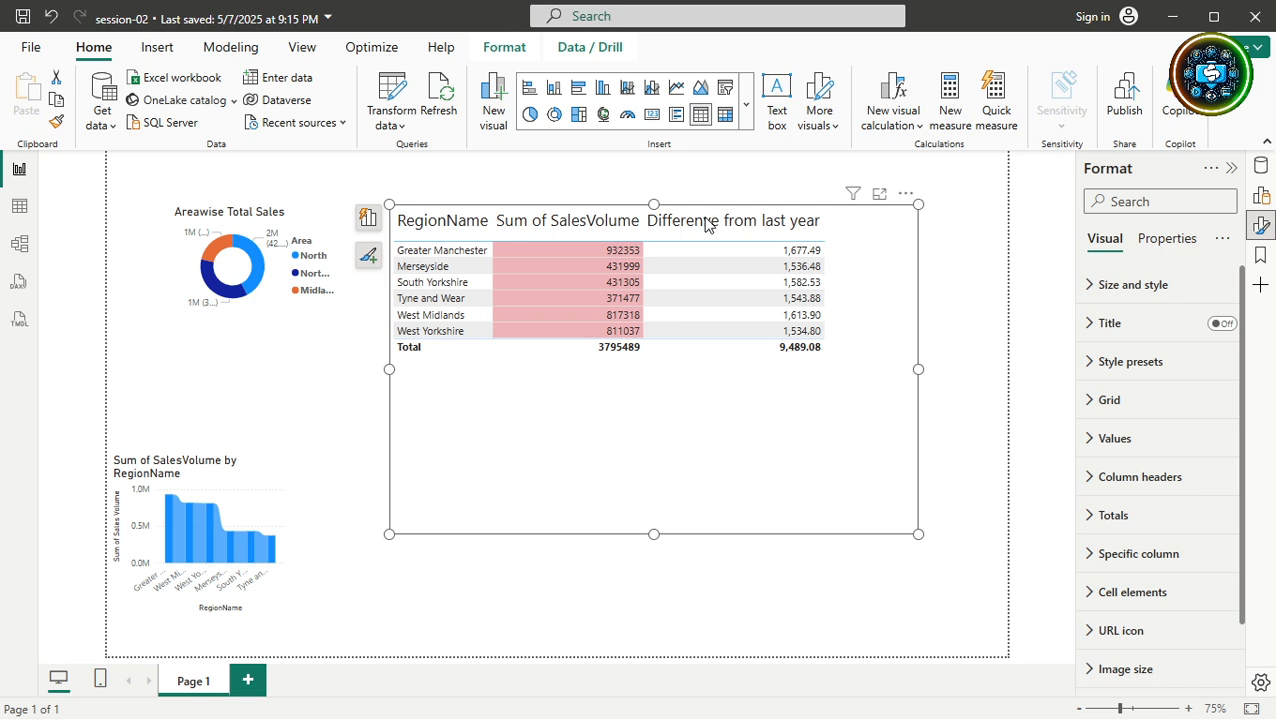
pyautogui.hotkey('ctrl', 'z')
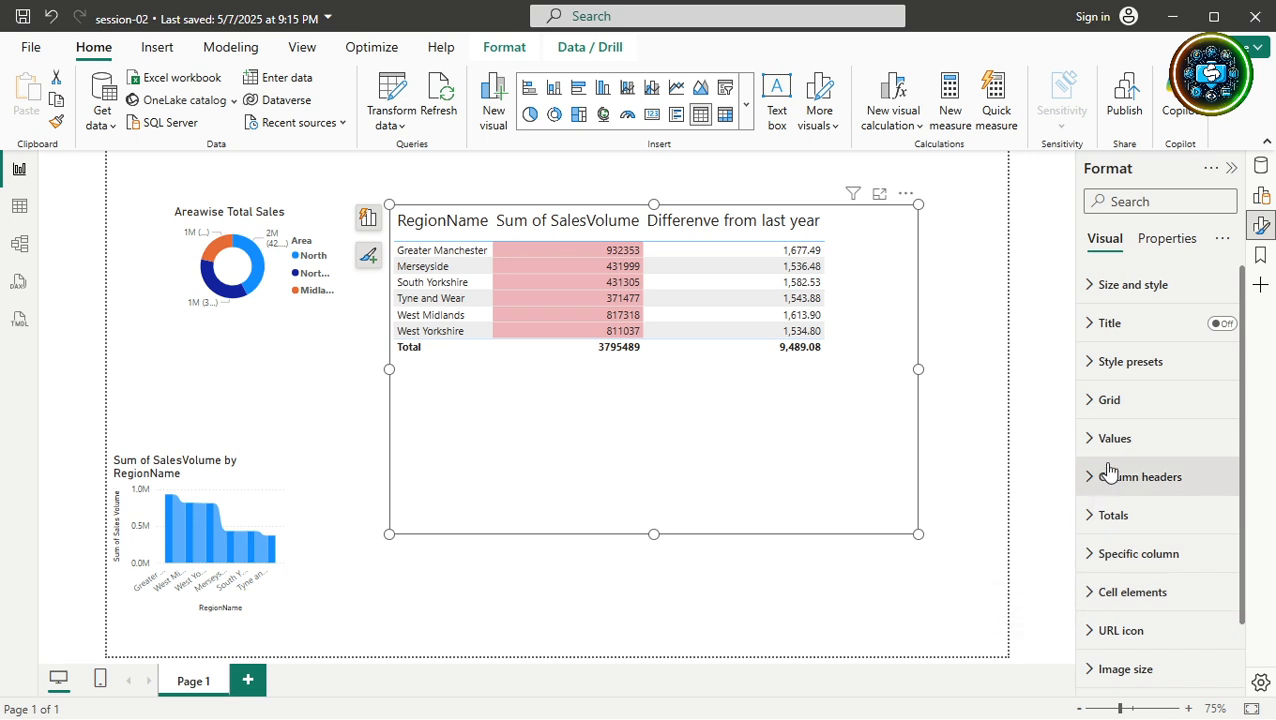
# Raise the values font size by one, then try global font sizes 5 and 10.
pyautogui.click(1087, 440)
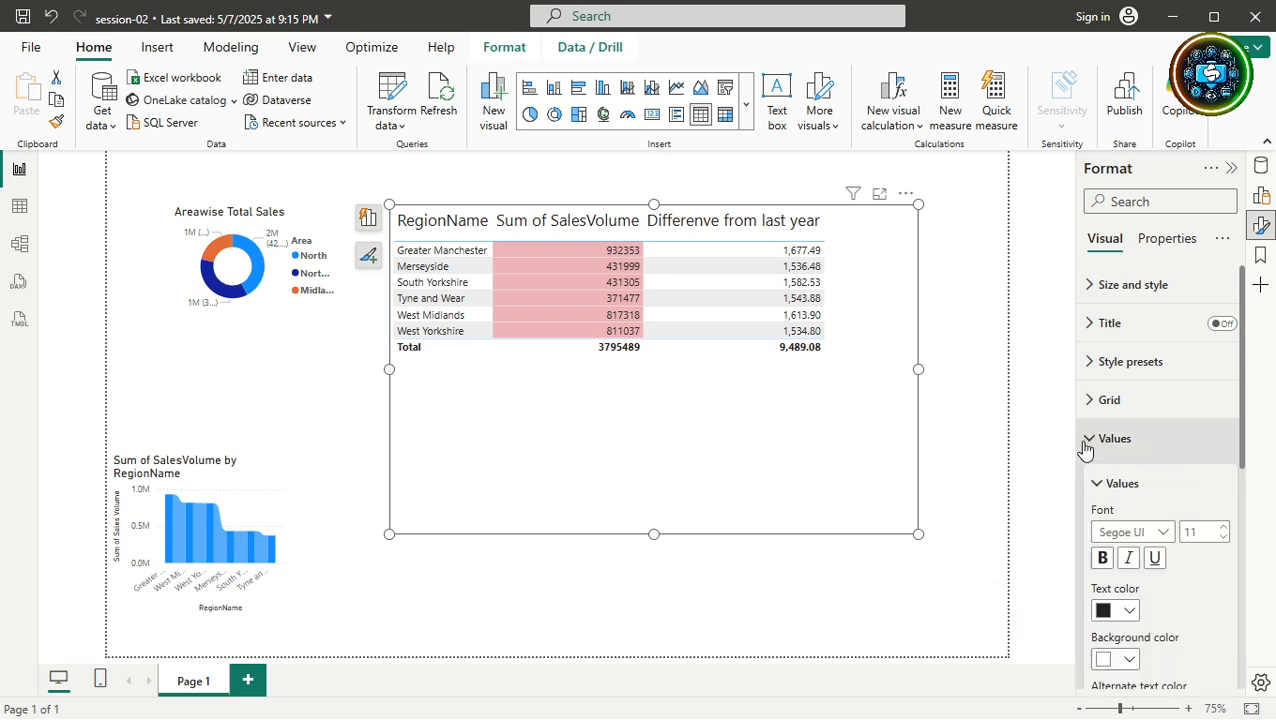
pyautogui.click(1220, 528)
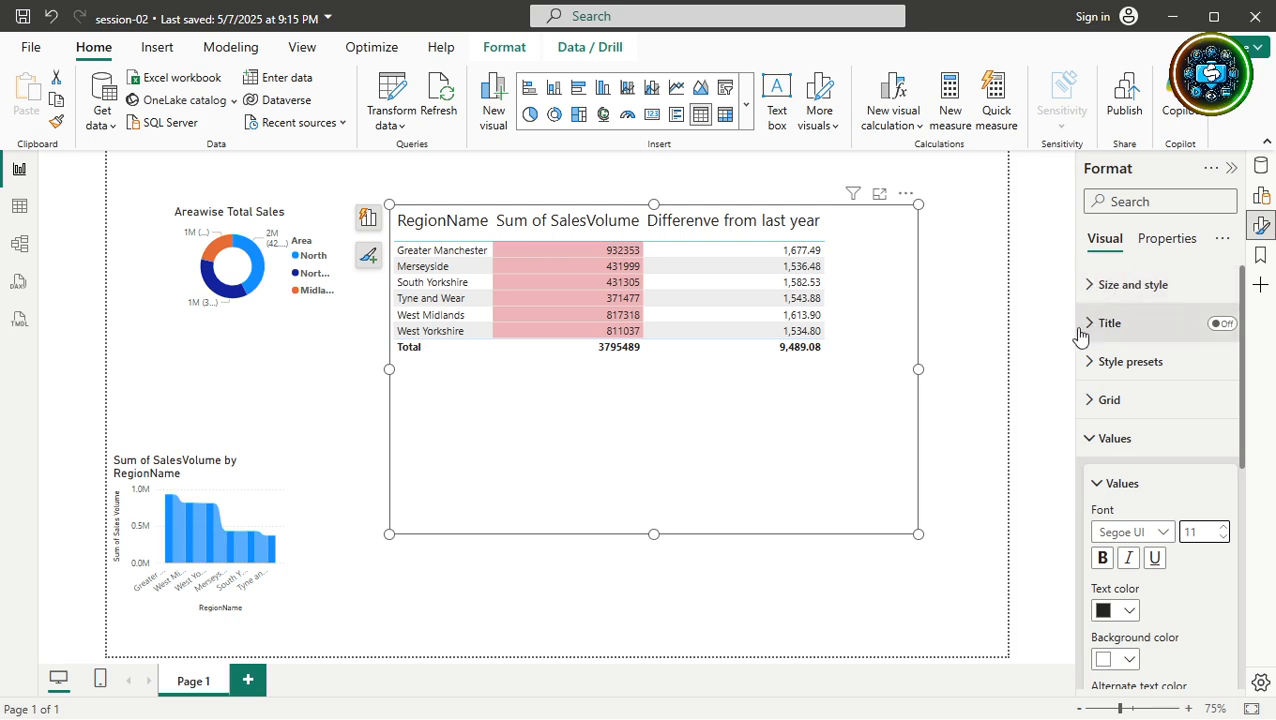
pyautogui.click(1090, 400)
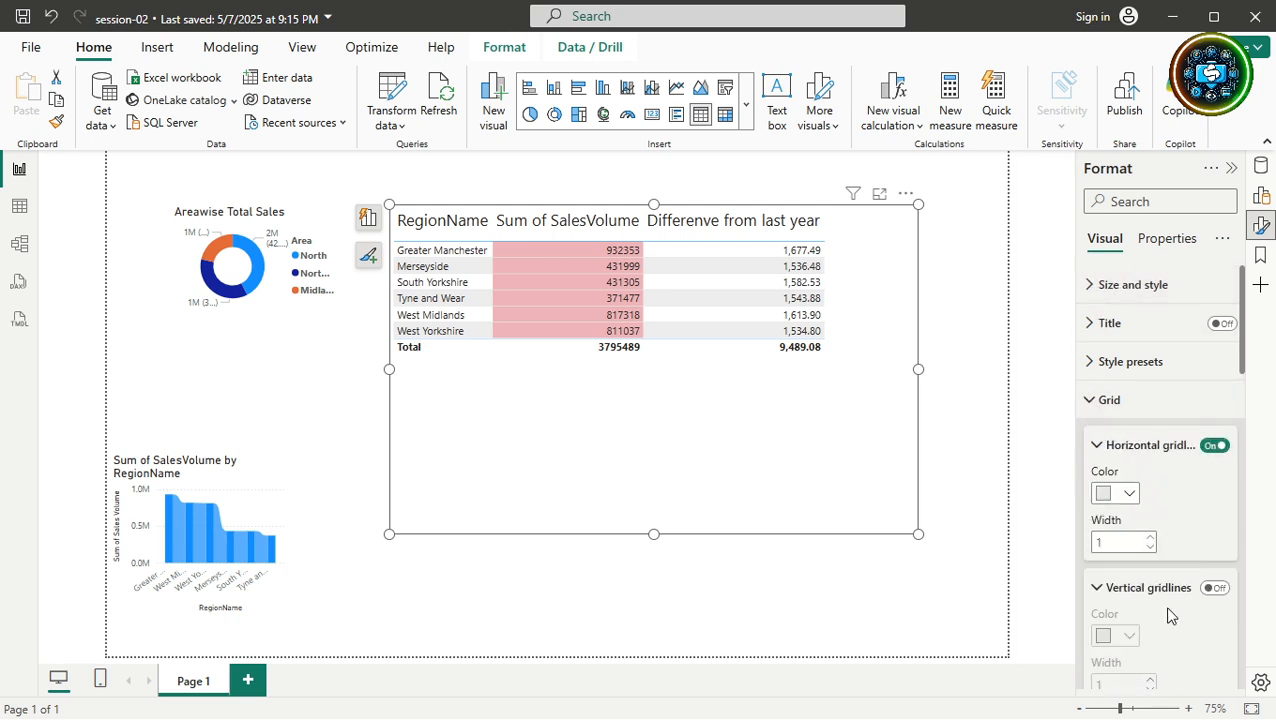
pyautogui.scroll(-5, 1168, 612)
pyautogui.scroll(-5, 1170, 541)
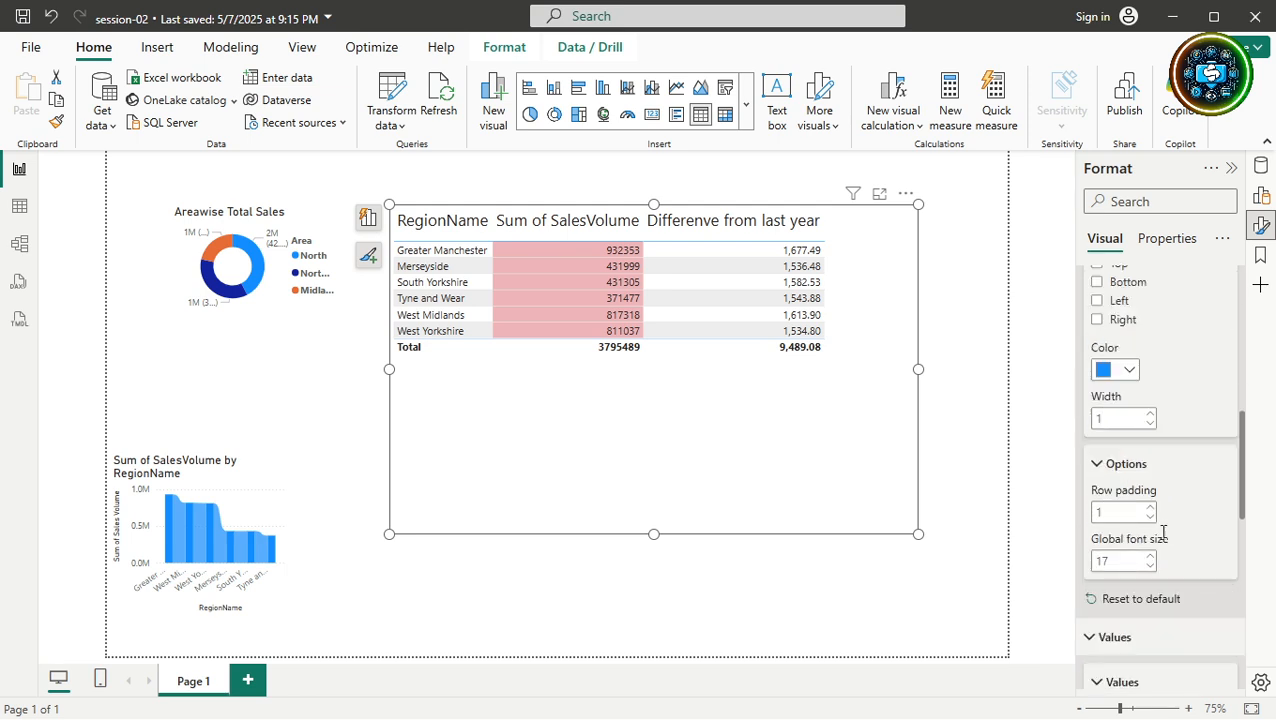
pyautogui.doubleClick(1119, 563)
pyautogui.write('5')
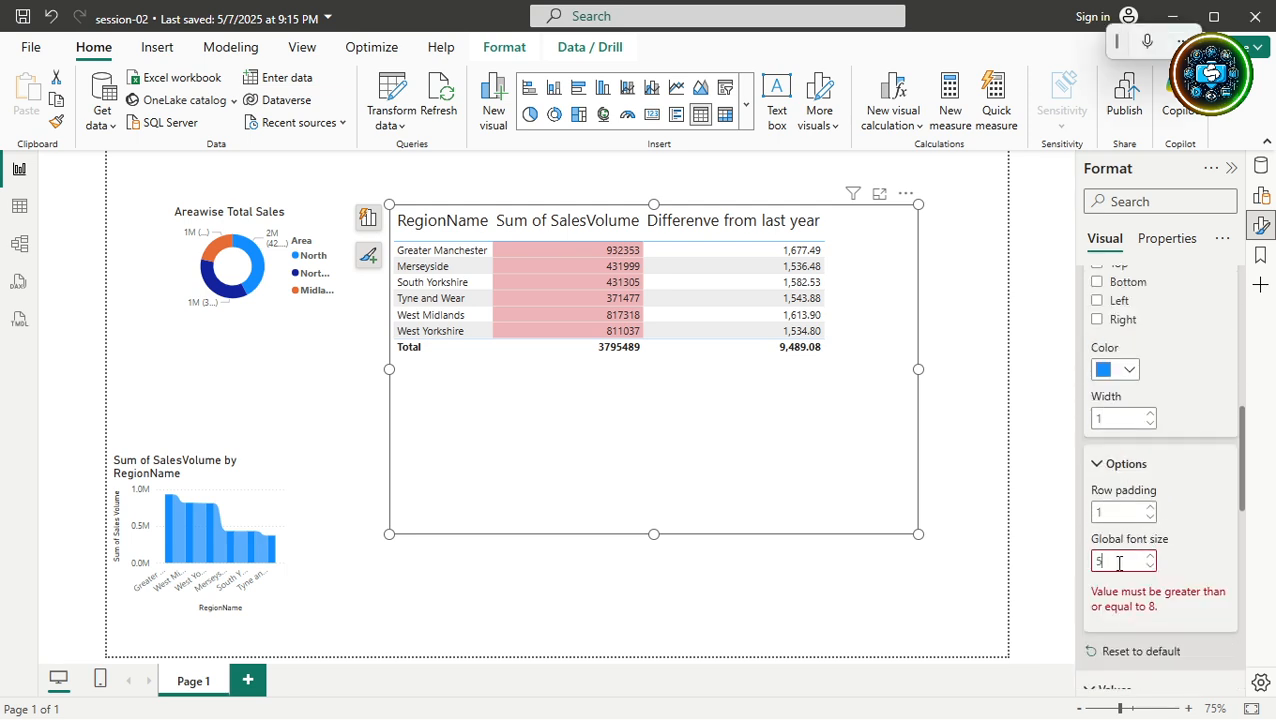
pyautogui.press('BackSpace')
pyautogui.write('10')
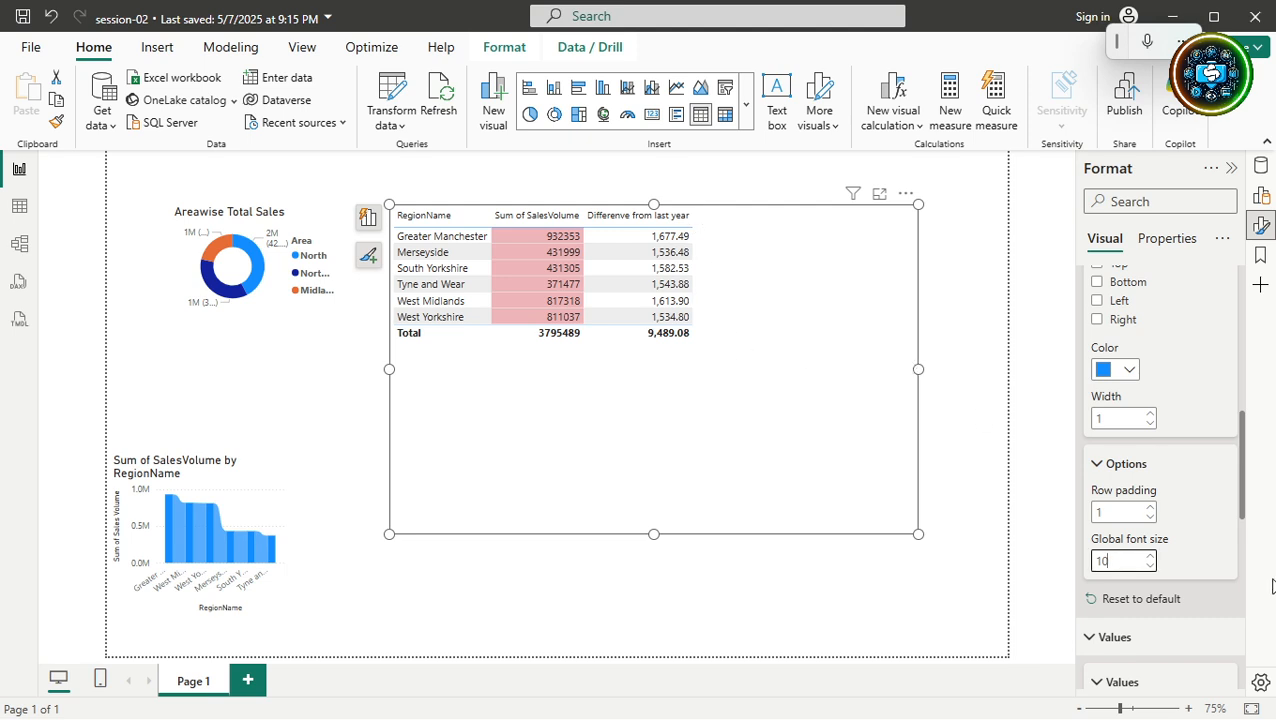
# Set the table's global font size to 20.
pyautogui.doubleClick(1106, 560)
pyautogui.write('20')
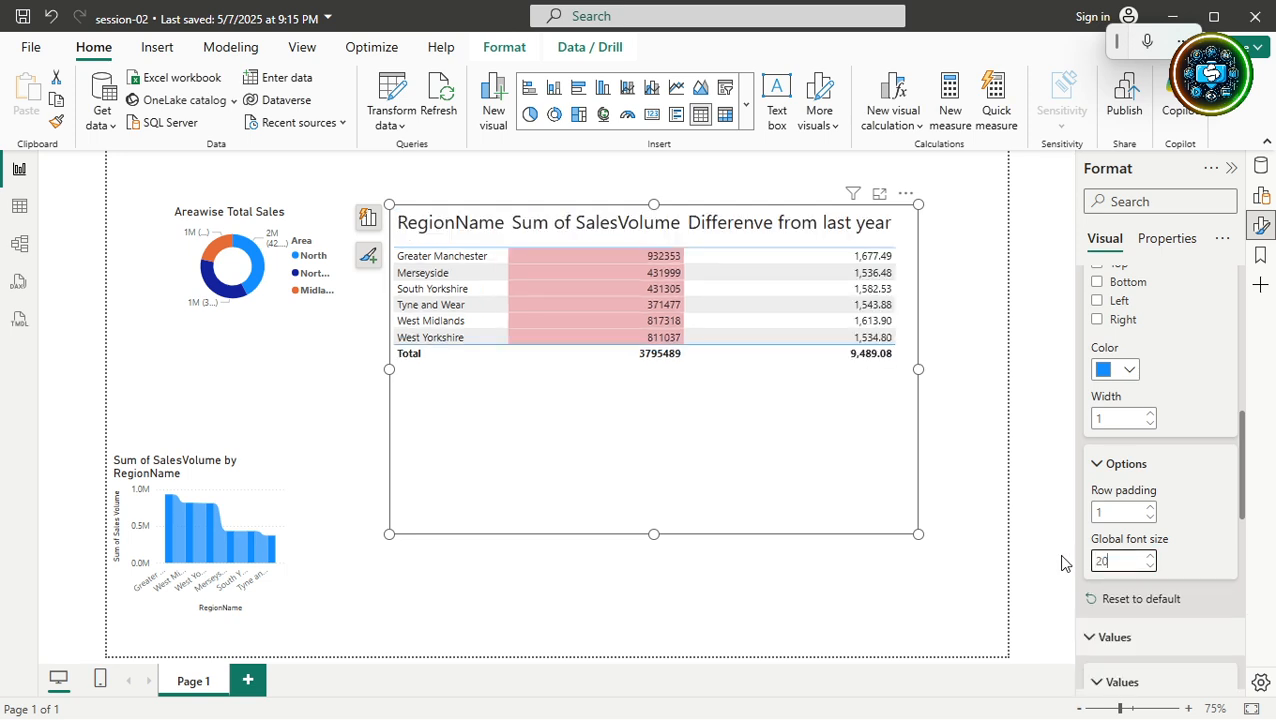
pyautogui.doubleClick(1104, 560)
pyautogui.scroll(5, 1135, 537)
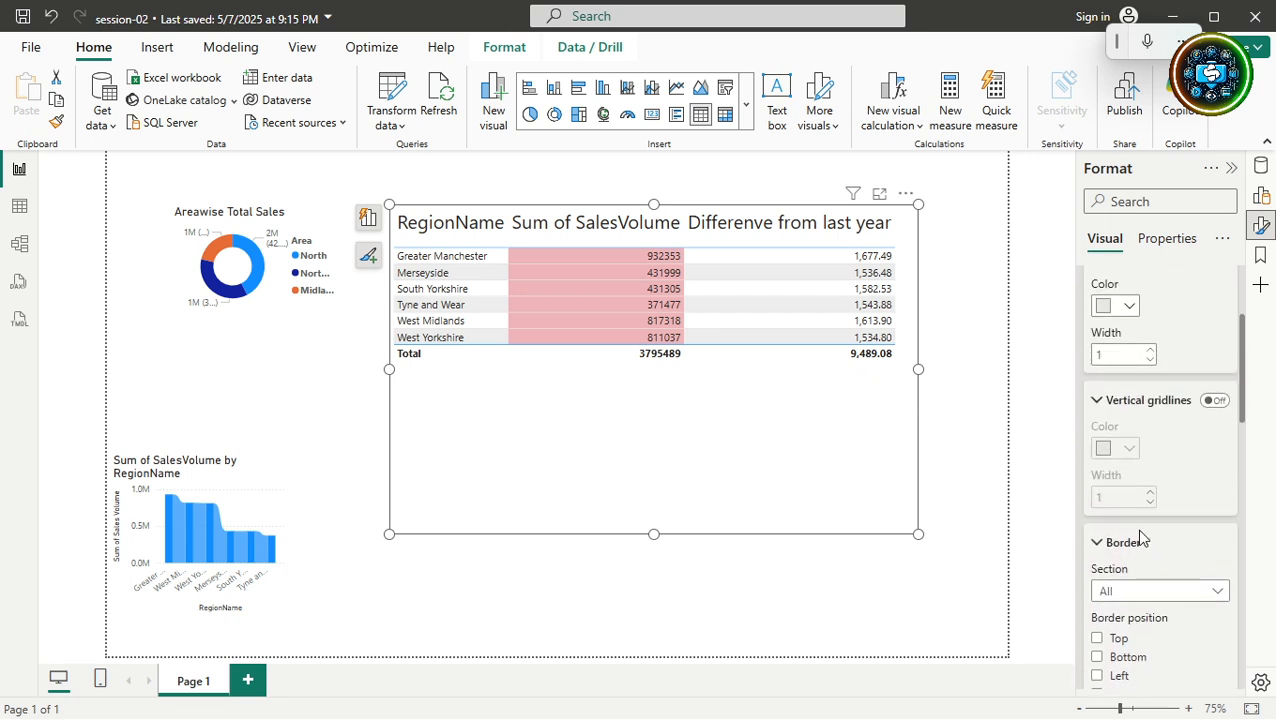
pyautogui.scroll(3, 1140, 540)
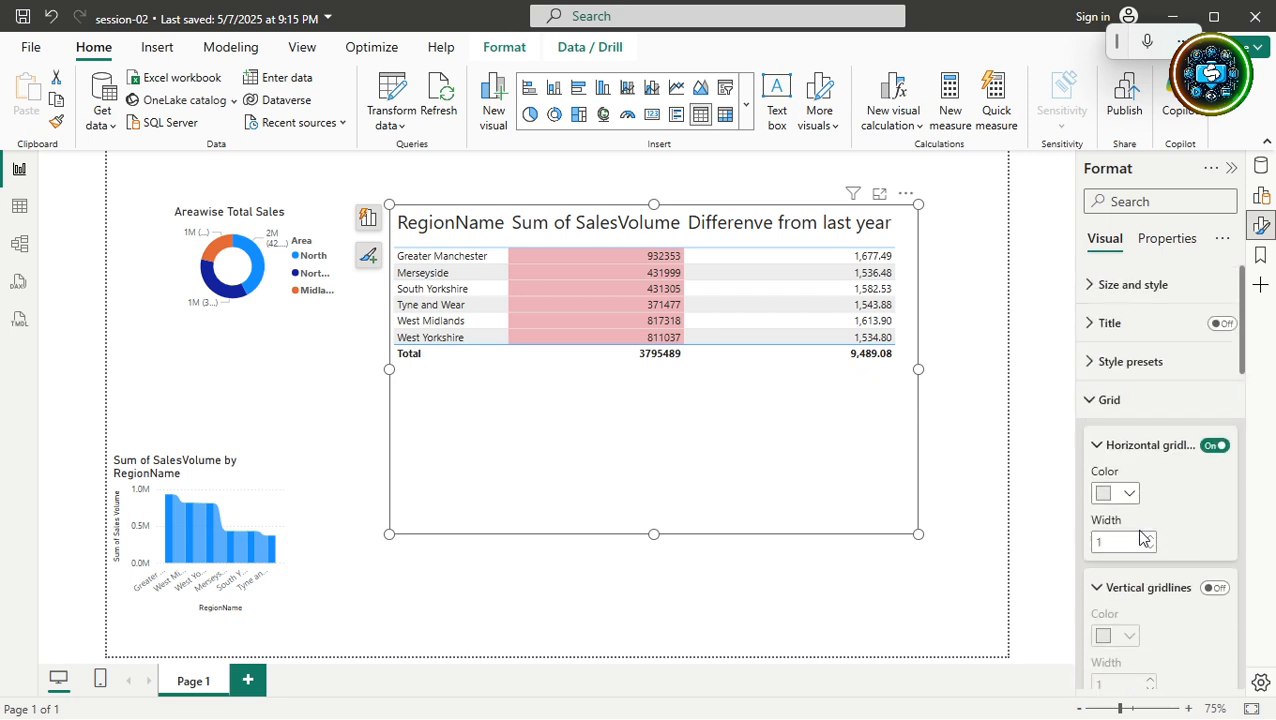
# Show Size and position and check the donut, ribbon chart and table sizes.
pyautogui.click(1091, 405)
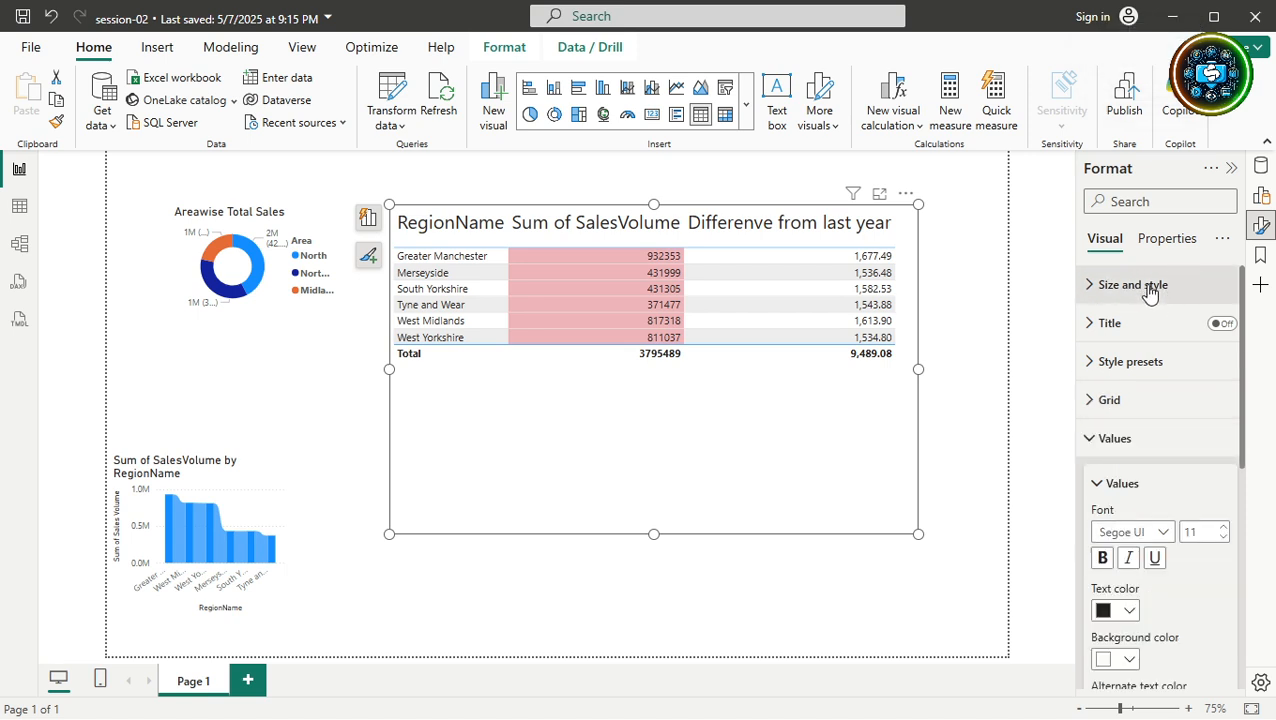
pyautogui.click(1089, 288)
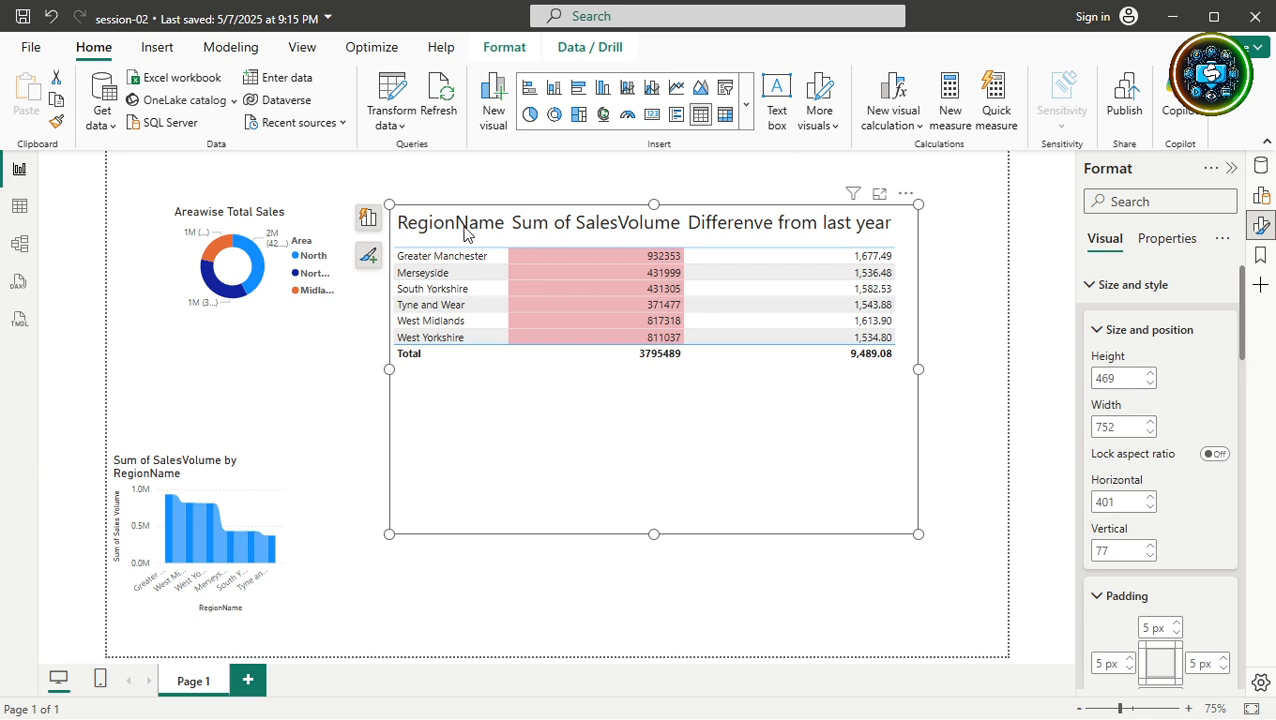
pyautogui.click(295, 228)
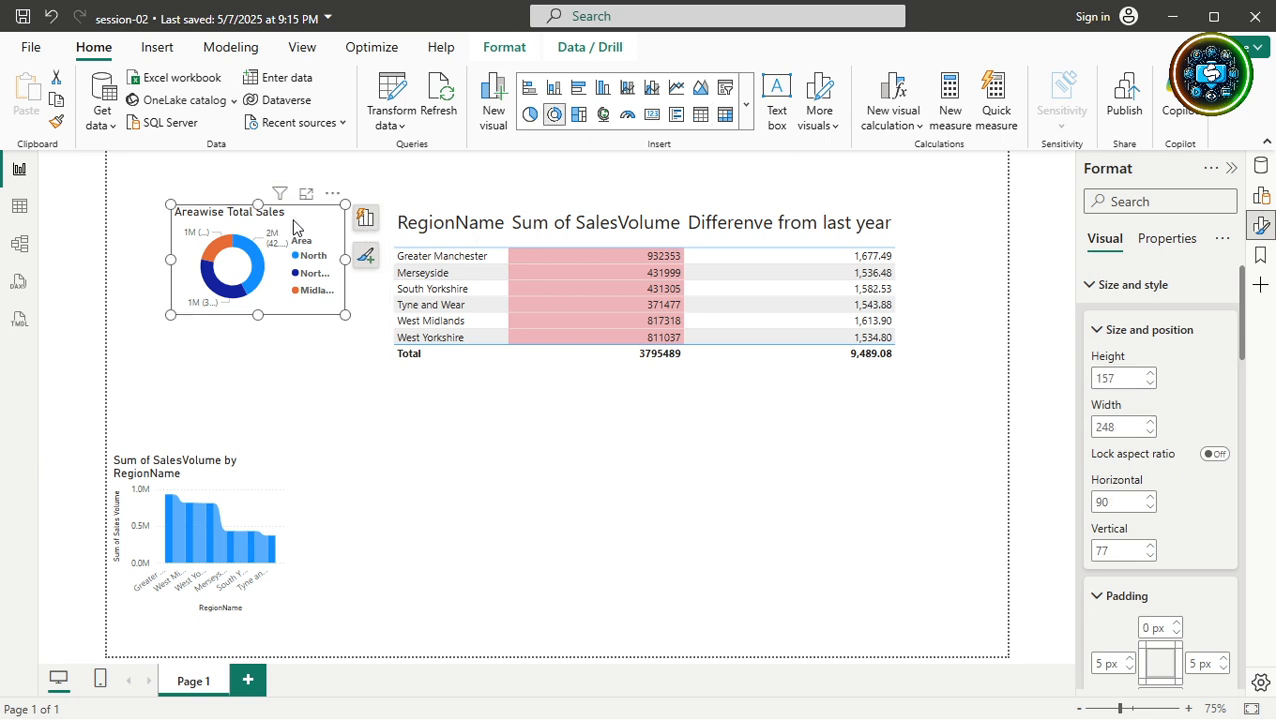
pyautogui.click(238, 505)
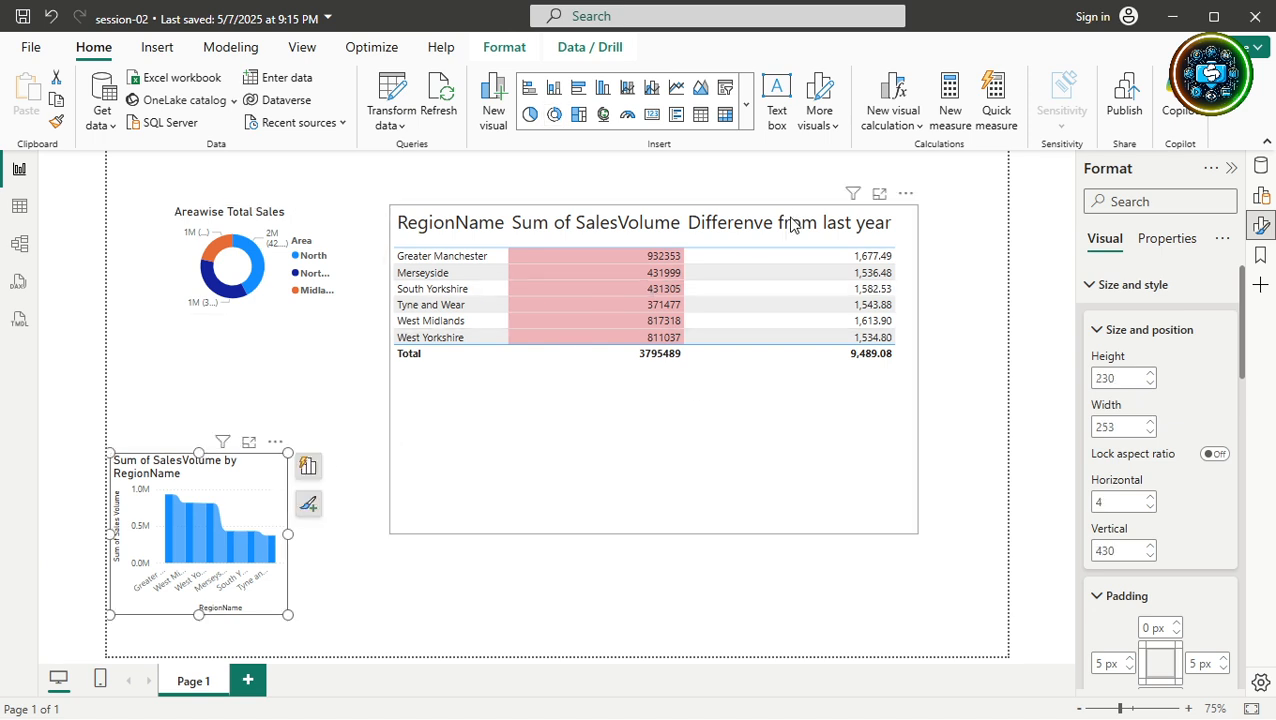
pyautogui.click(822, 467)
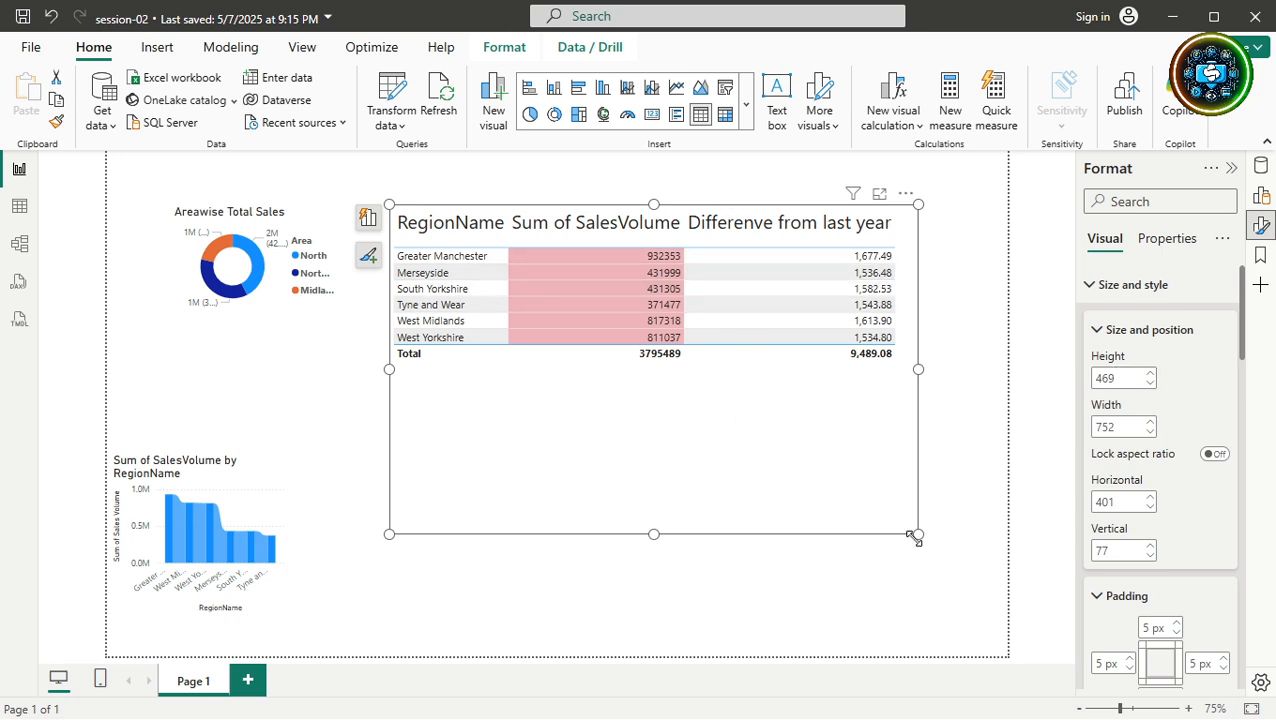
# Resize the table to about 272 by 769 and sort by Sum of SalesVolume descending.
pyautogui.moveTo(916, 532); pyautogui.dragTo(920, 395)
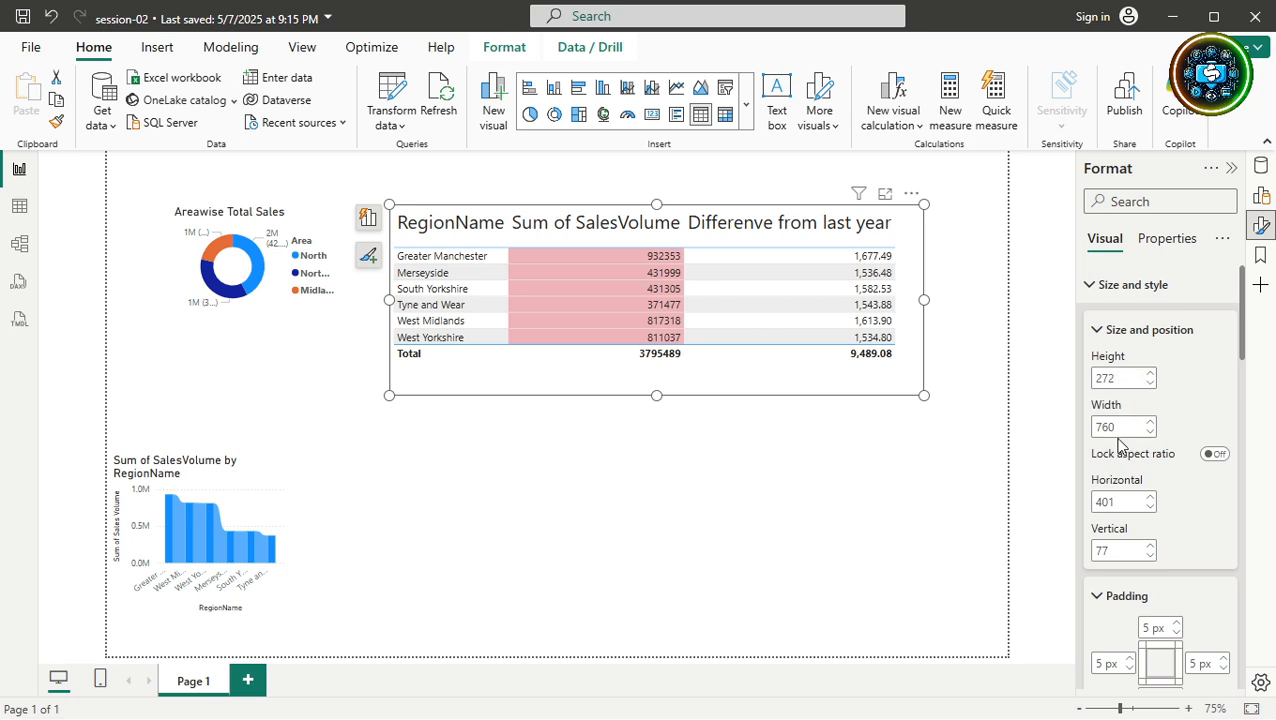
pyautogui.moveTo(928, 300); pyautogui.dragTo(797, 300)
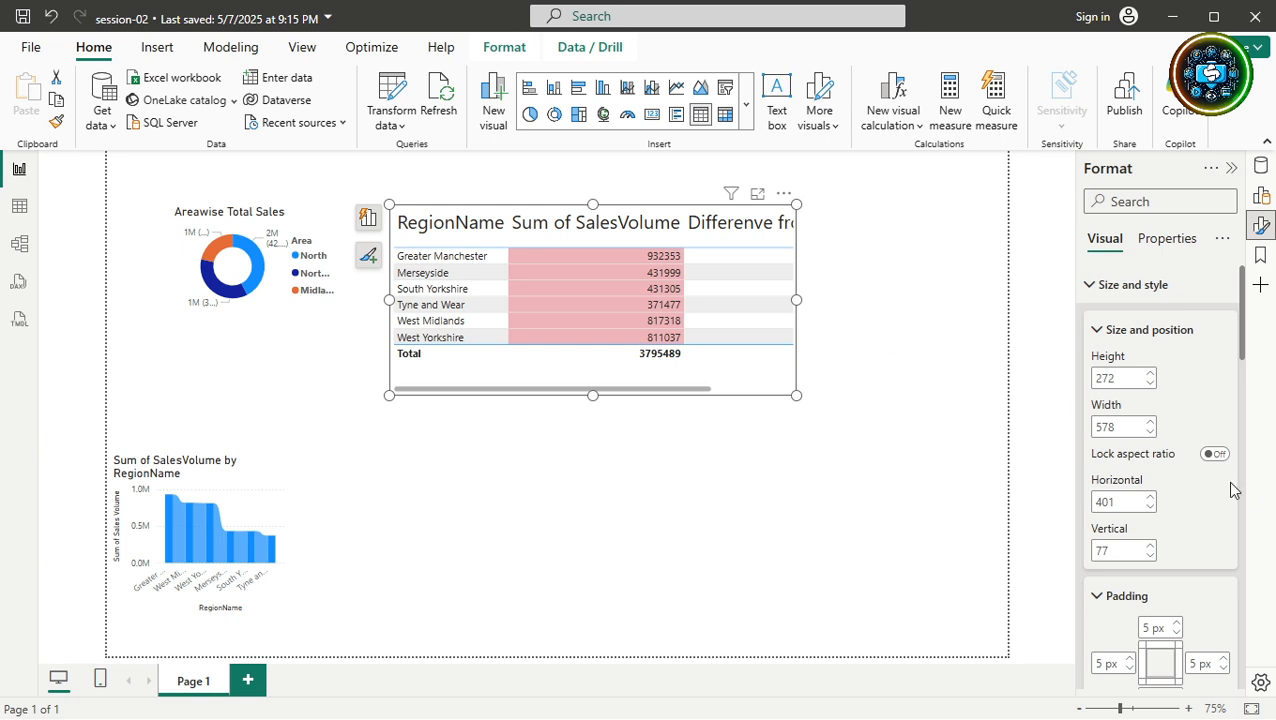
pyautogui.moveTo(799, 300); pyautogui.dragTo(931, 302)
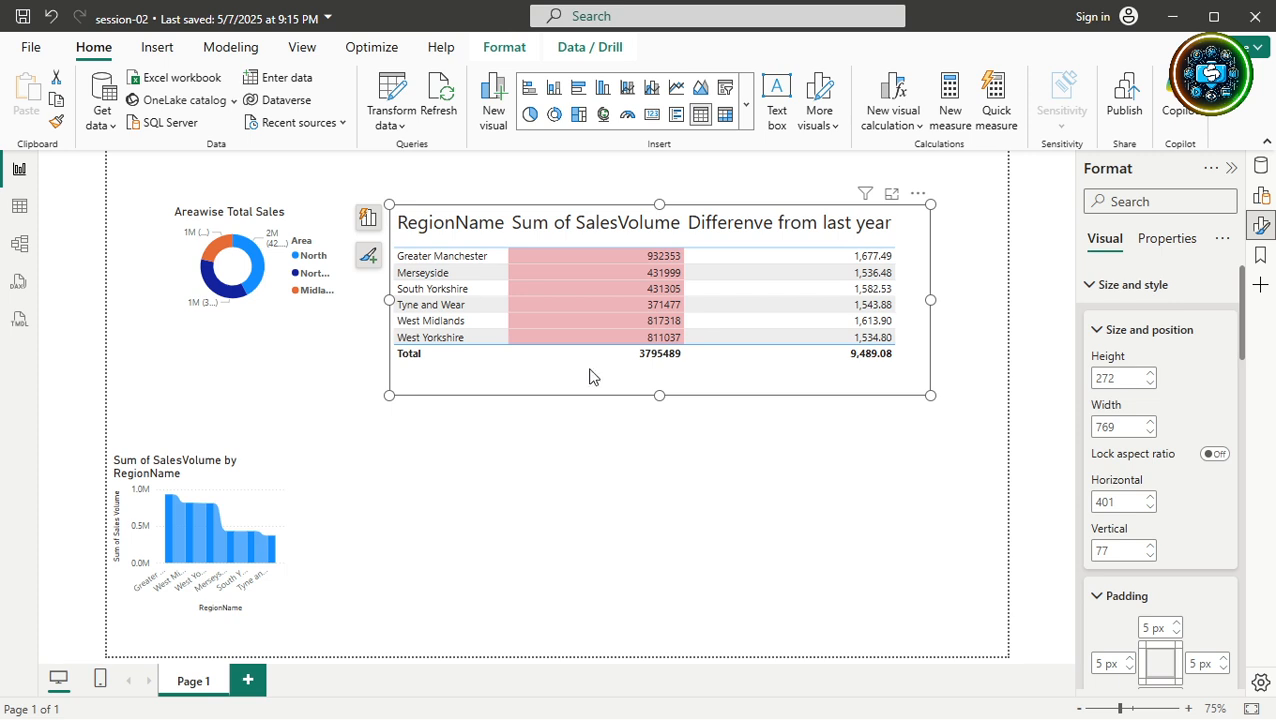
pyautogui.click(597, 218)
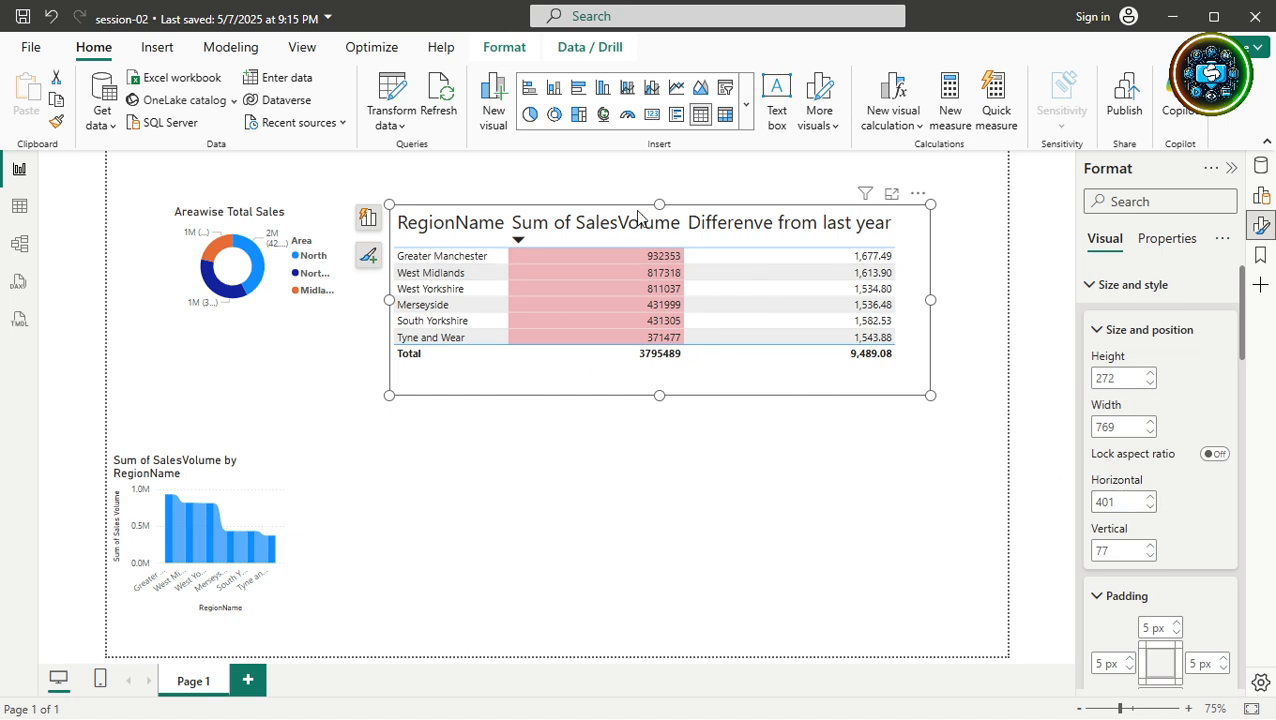
# Drag the pink table into the lower-right area of the page.
pyautogui.moveTo(610, 400); pyautogui.dragTo(578, 546)
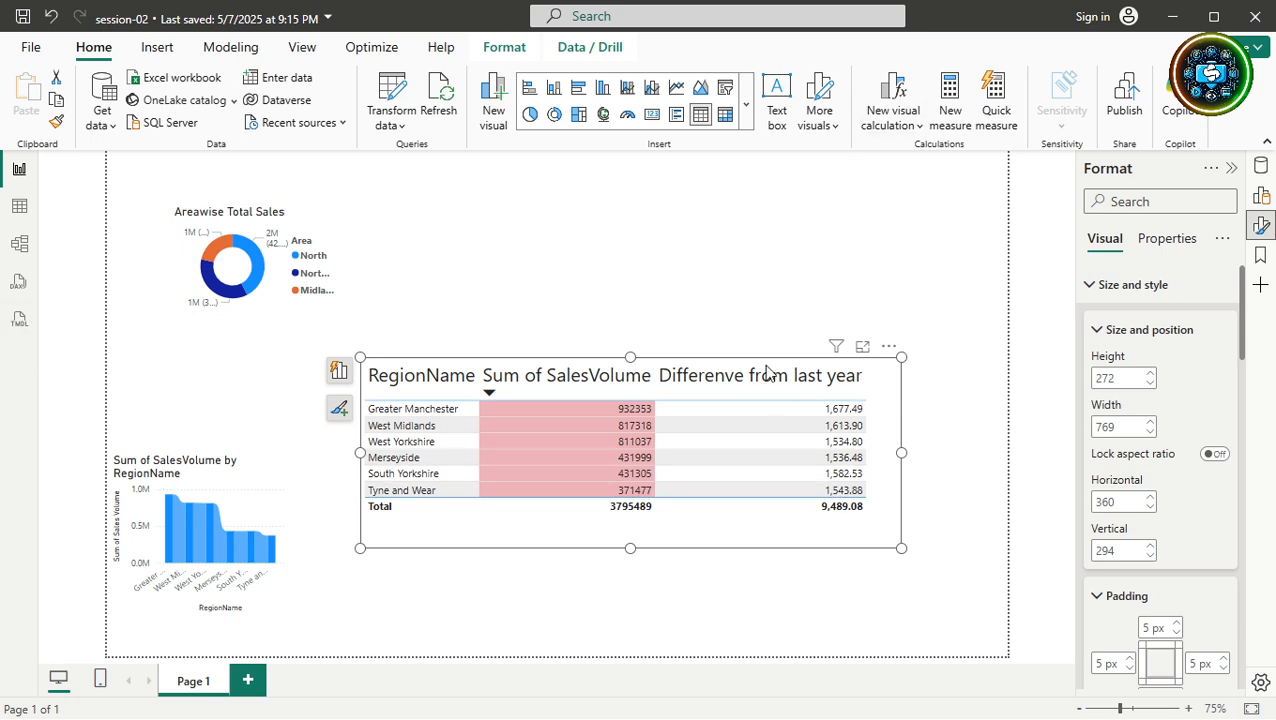
pyautogui.moveTo(732, 546); pyautogui.dragTo(845, 351)
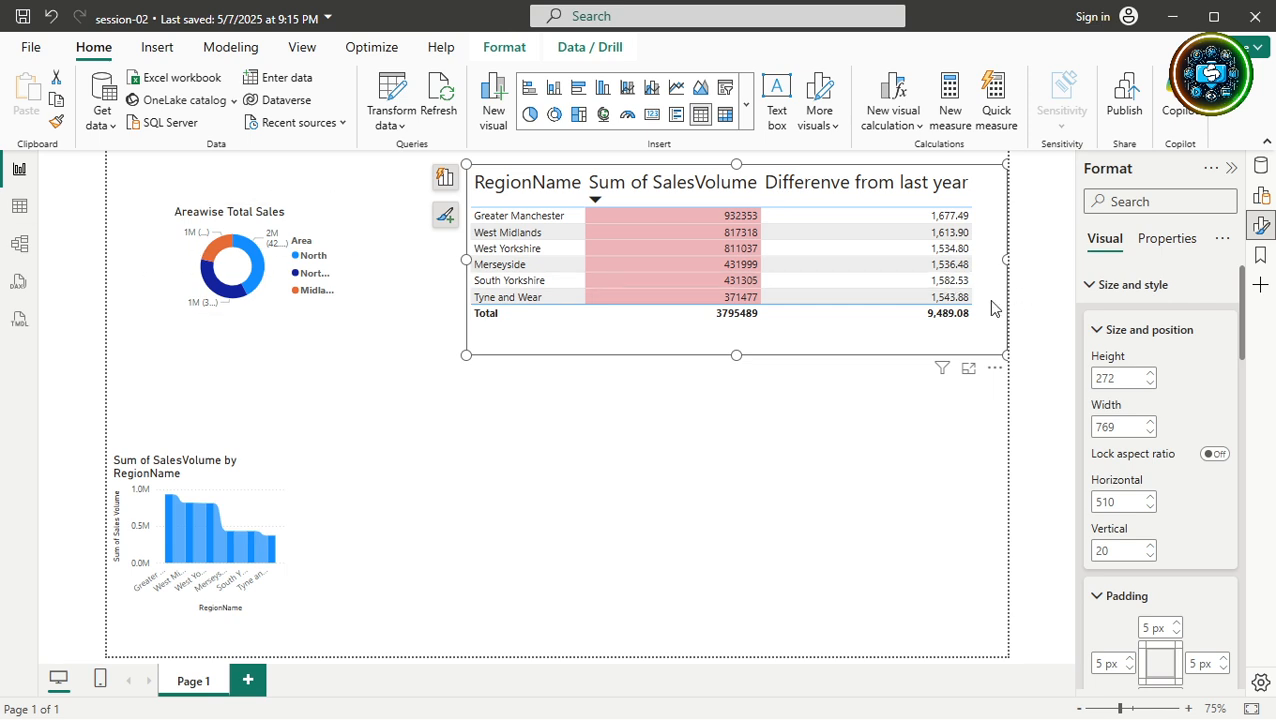
pyautogui.moveTo(945, 356); pyautogui.dragTo(757, 346)
pyautogui.click(563, 347)
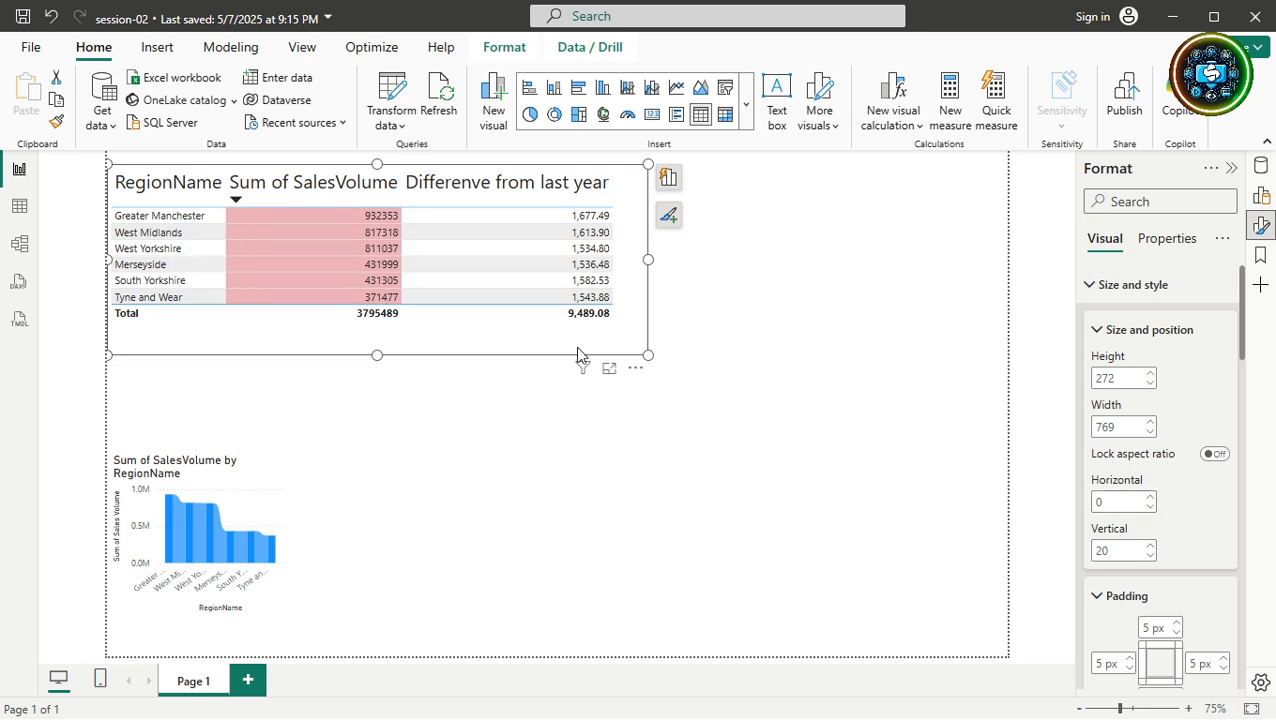
pyautogui.moveTo(537, 347); pyautogui.dragTo(896, 657)
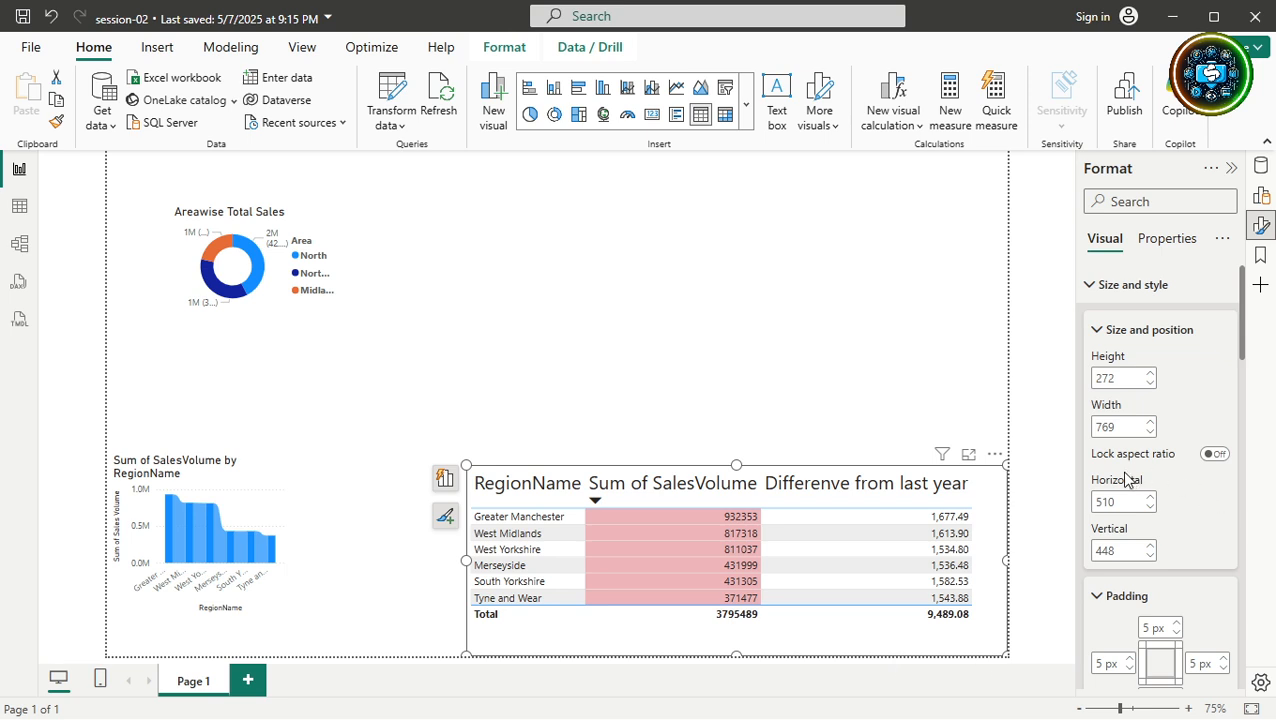
pyautogui.doubleClick(1125, 550)
pyautogui.press('super+h')
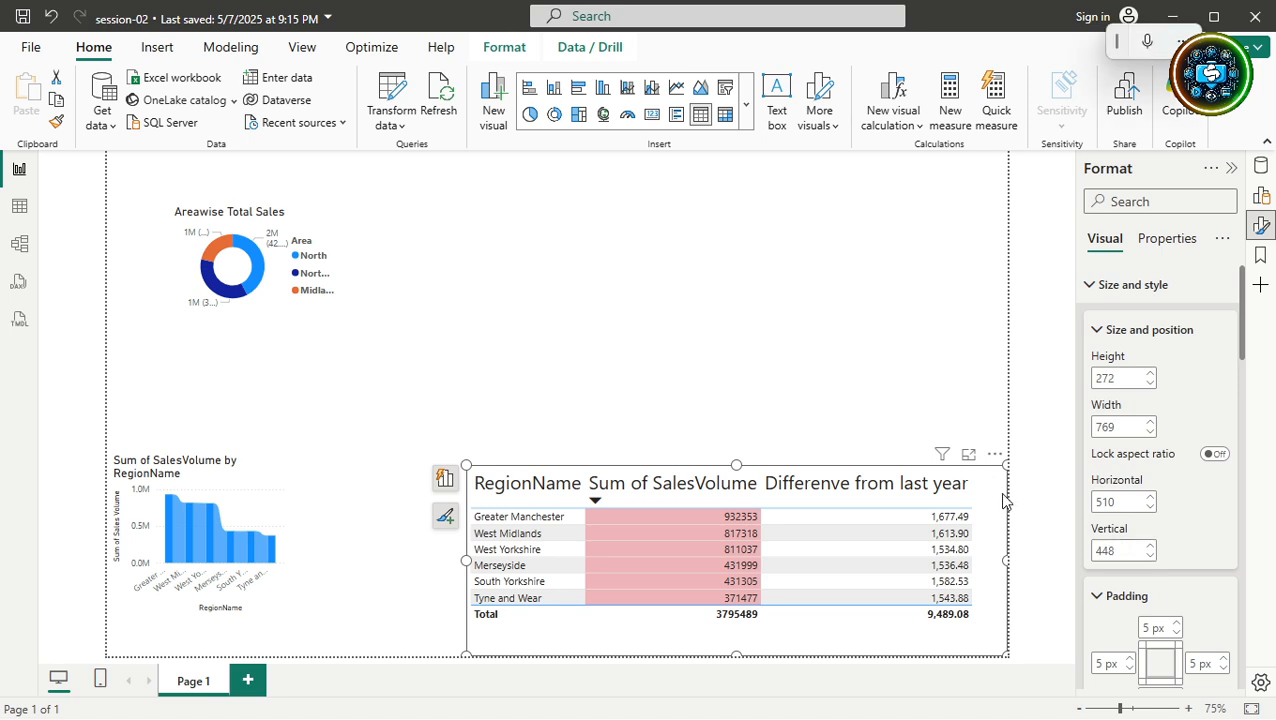
pyautogui.press('super+h')
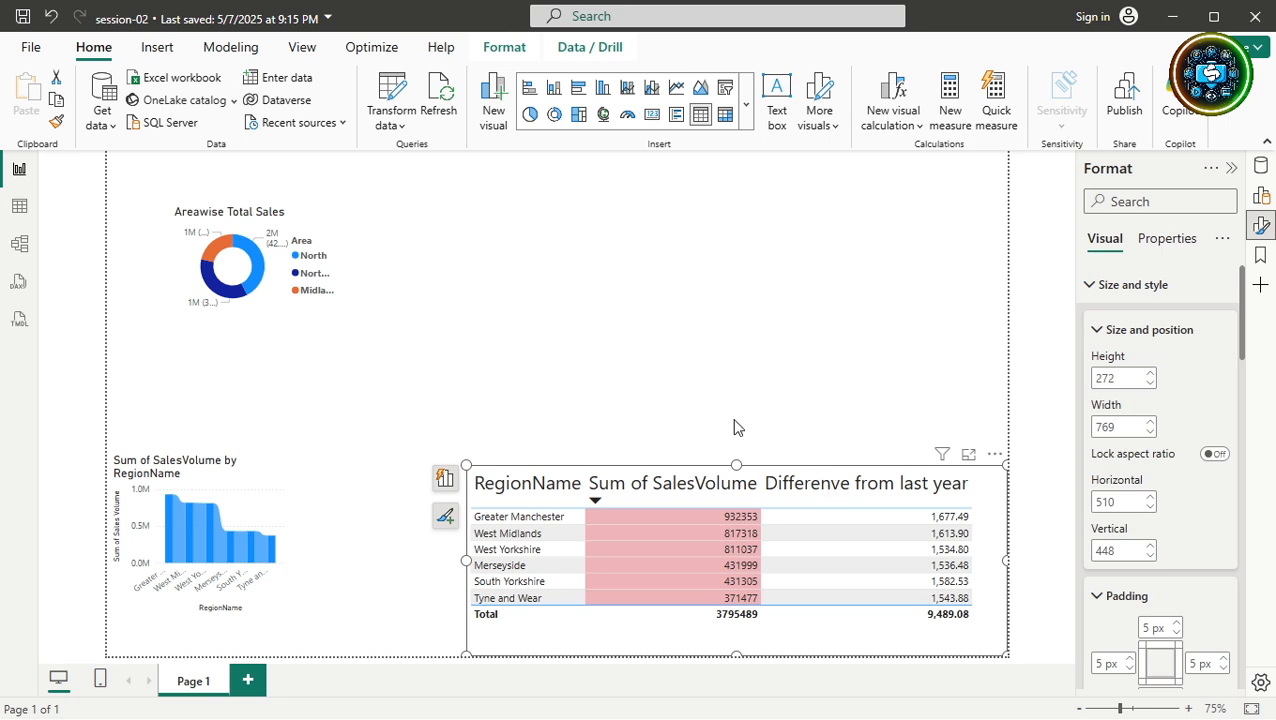
# Place the Areawise Total Sales donut at horizontal 0 and vertical 0.
pyautogui.moveTo(322, 212); pyautogui.dragTo(848, 300)
pyautogui.click(1124, 502)
pyautogui.doubleClick(1108, 501)
pyautogui.write('0')
pyautogui.press('Tab')
pyautogui.write('0')
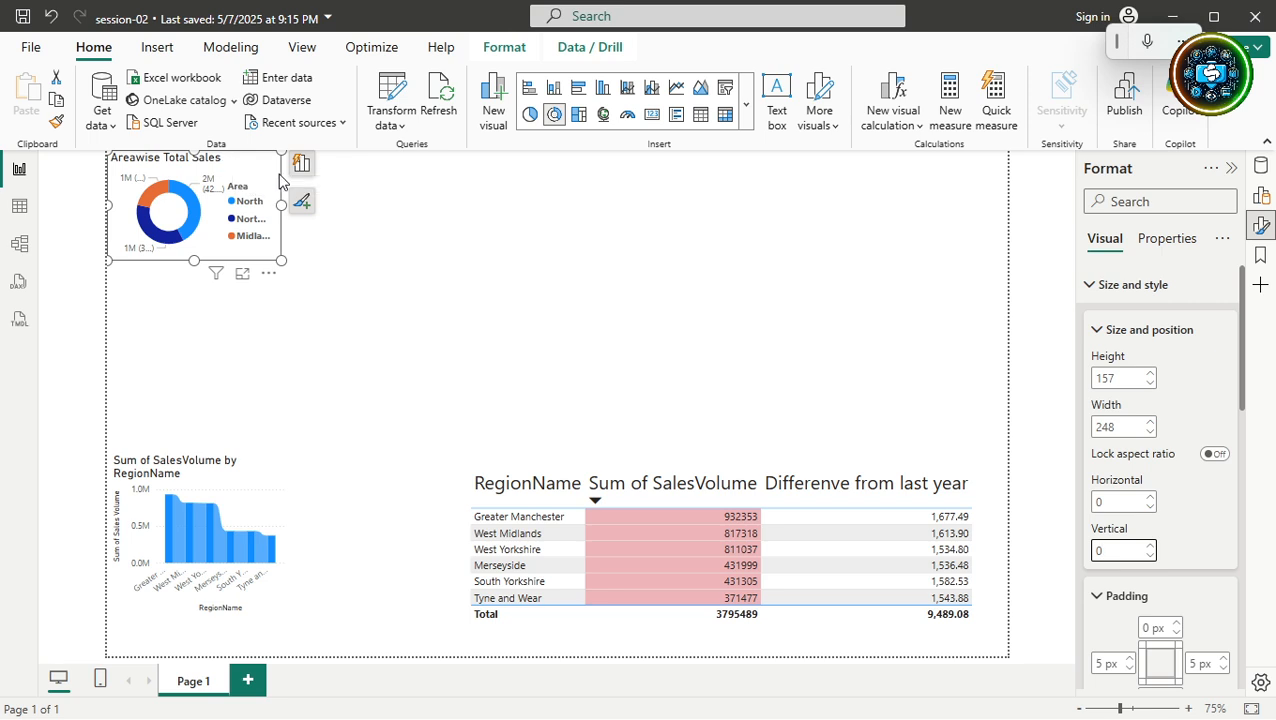
# Test sorting by Differenve from last year, then sort Sum of SalesVolume ascending.
pyautogui.click(232, 334)
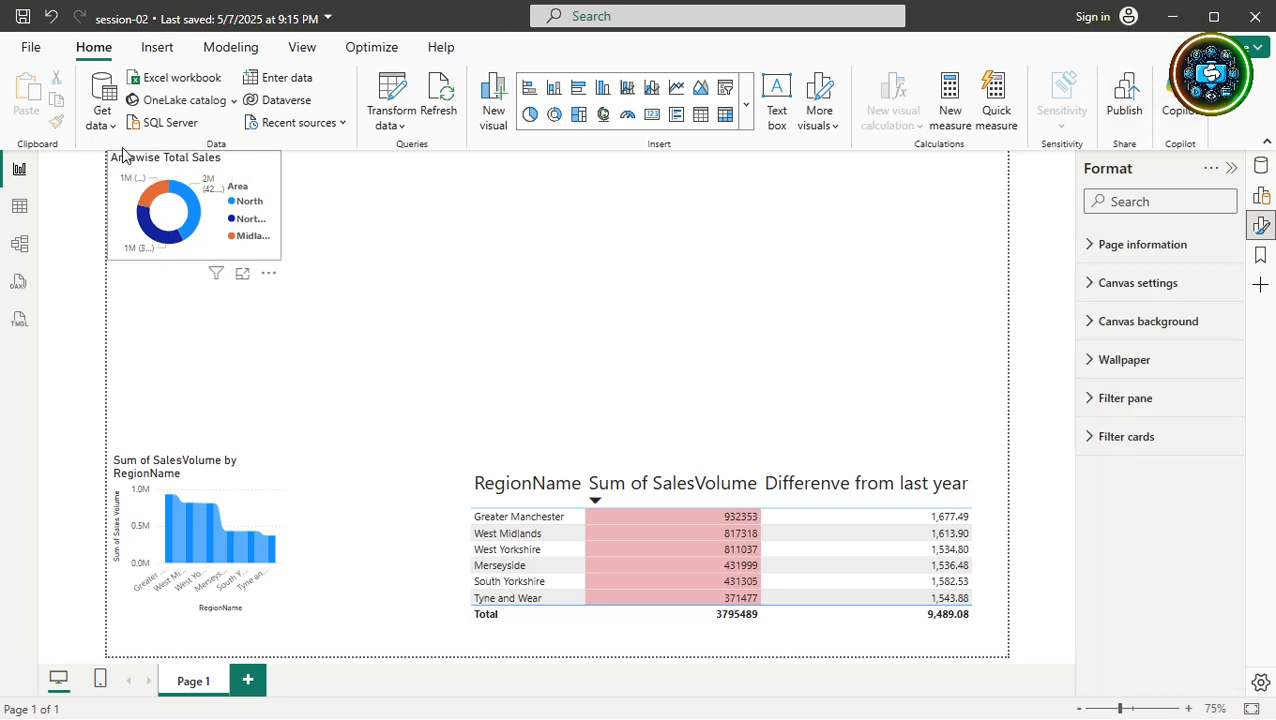
pyautogui.click(910, 488)
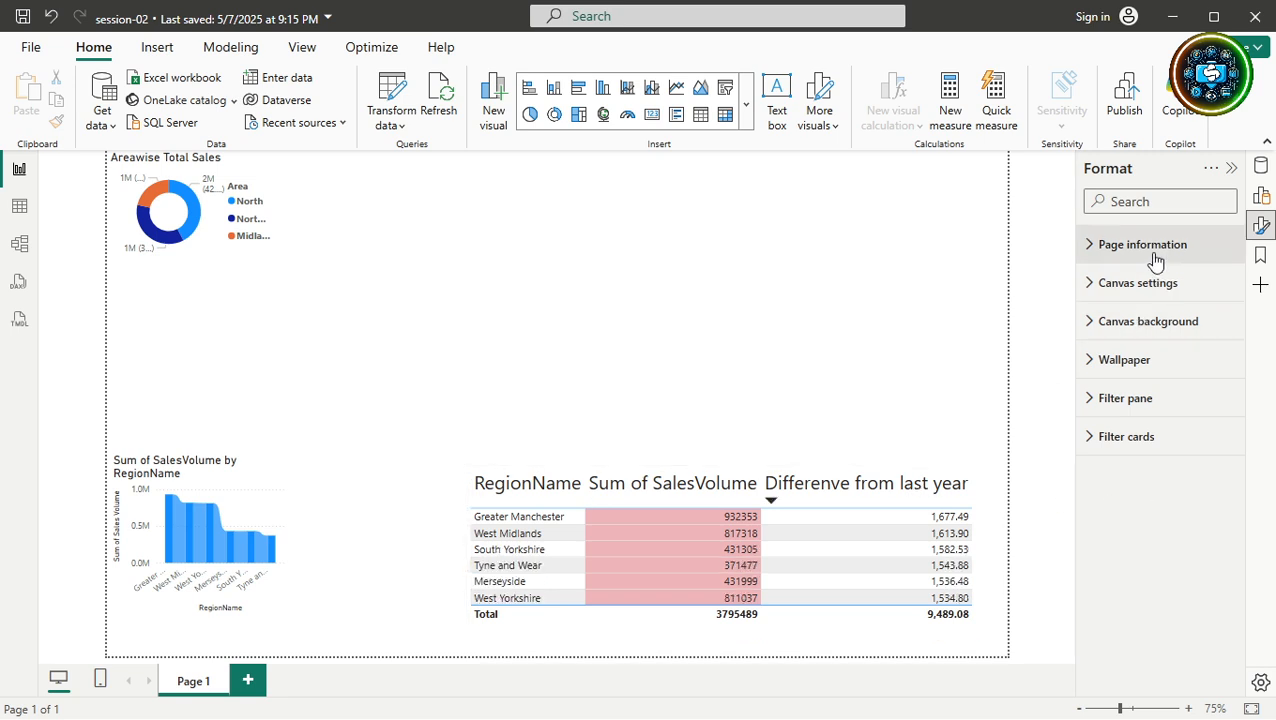
pyautogui.click(955, 490)
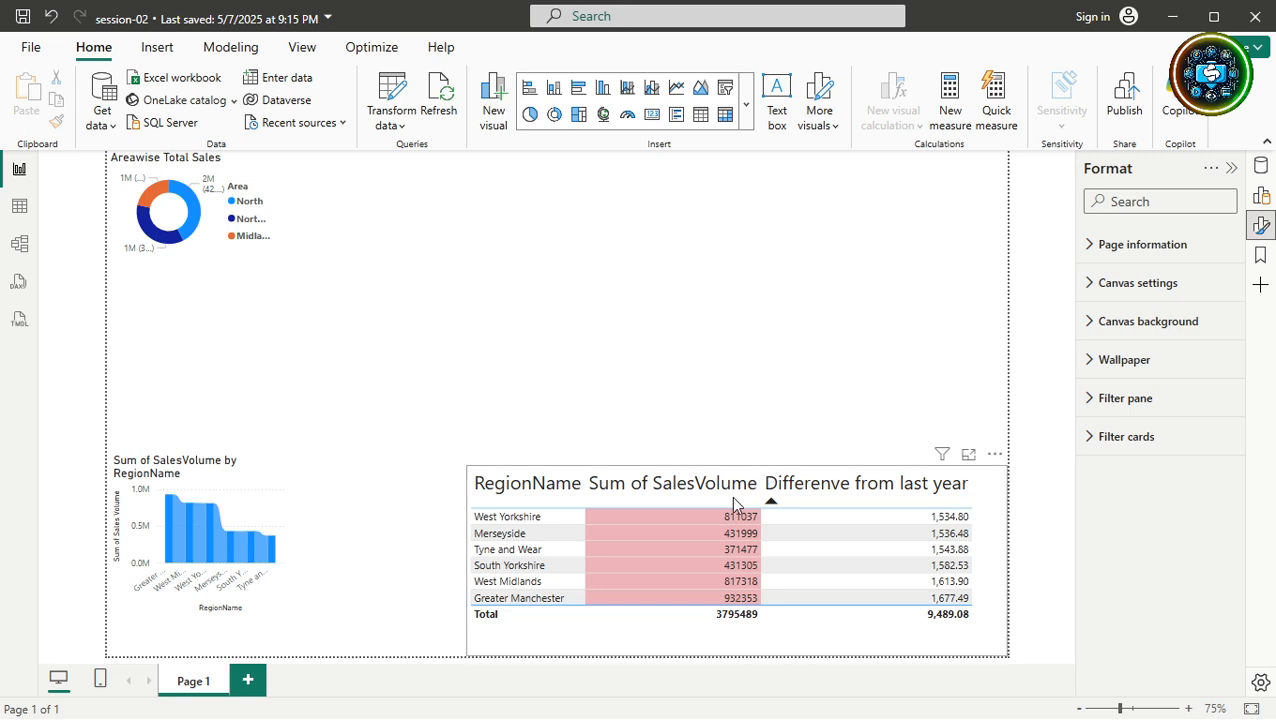
pyautogui.click(733, 490)
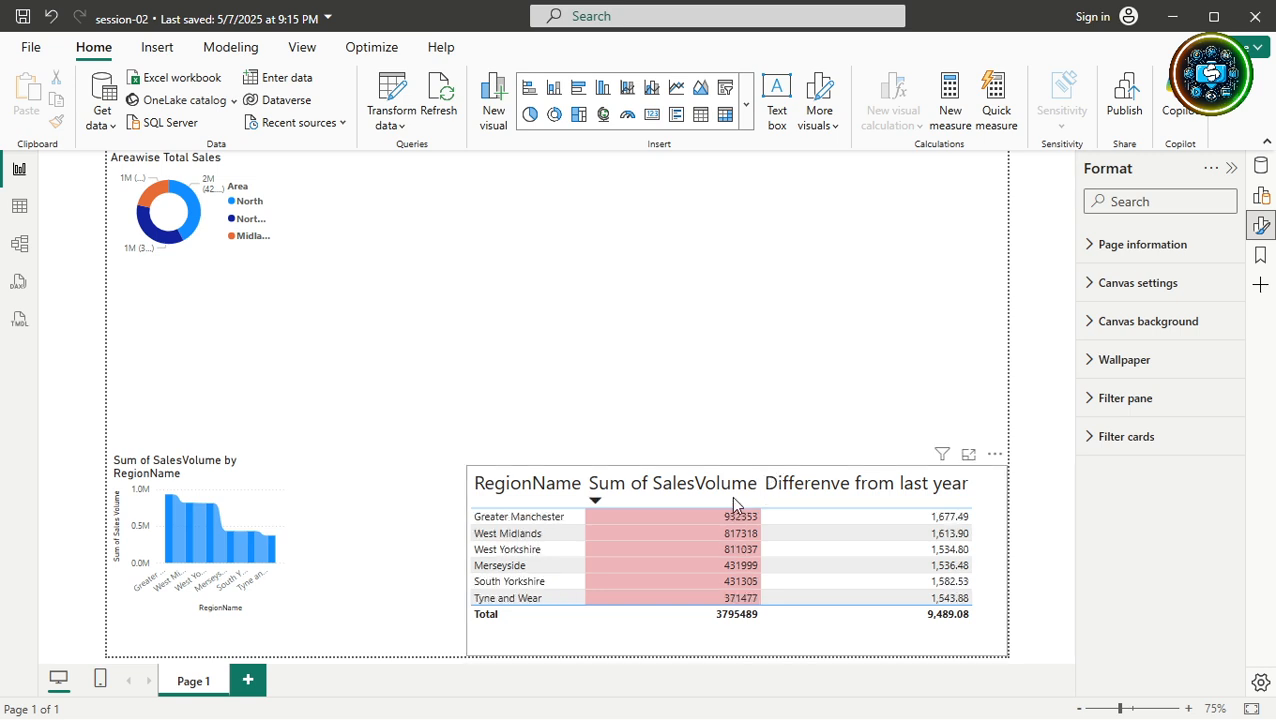
pyautogui.click(685, 476)
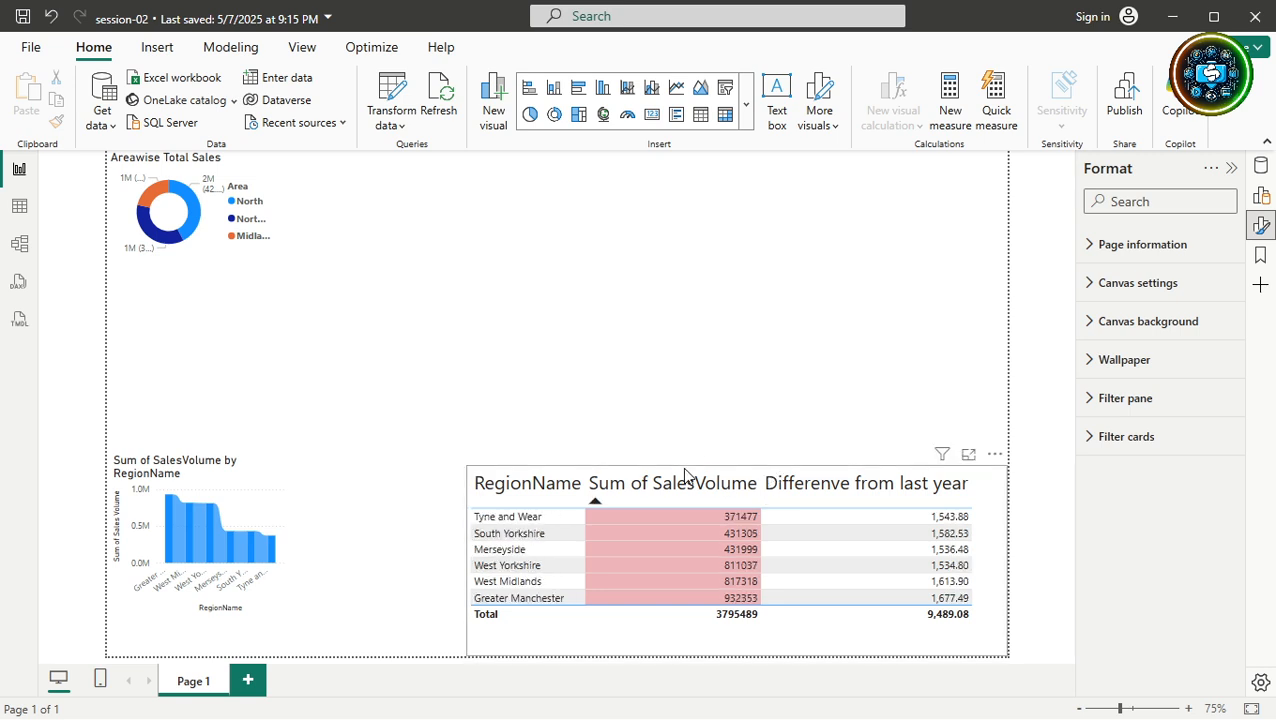
pyautogui.click(689, 646)
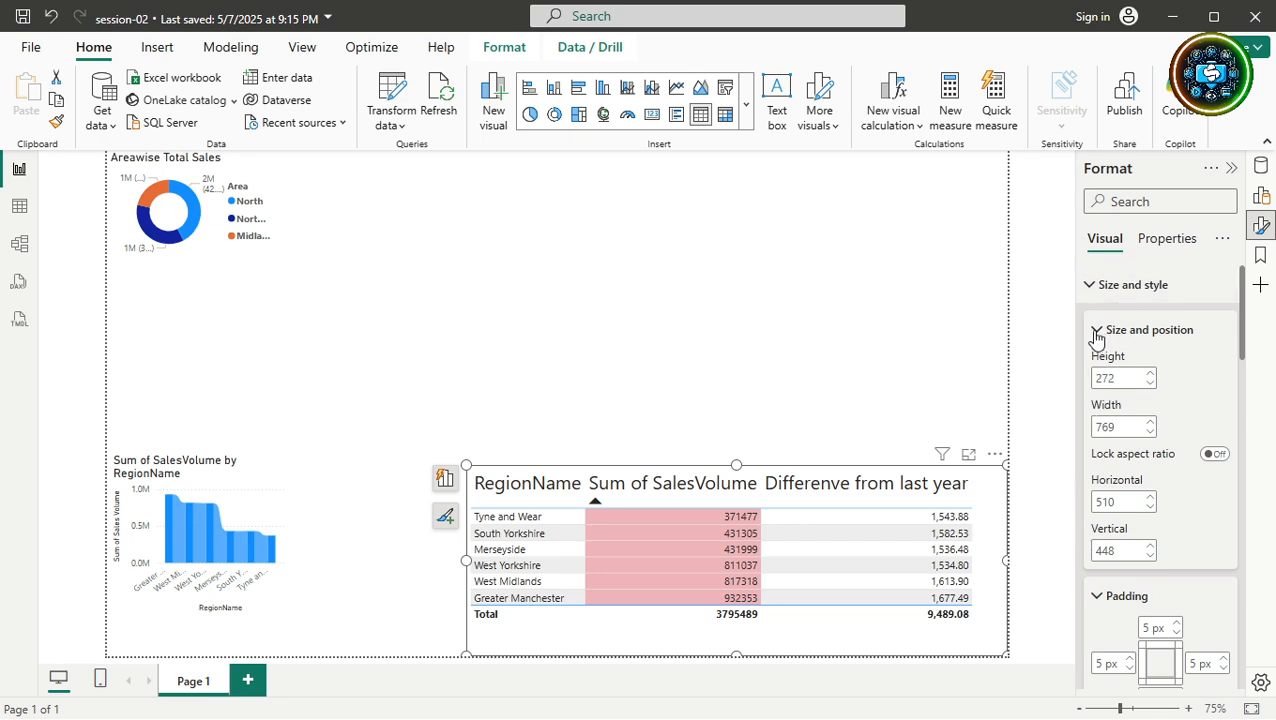
# Move the table toward the page centre, keep 5 px top padding, and open Background colour.
pyautogui.click(1097, 333)
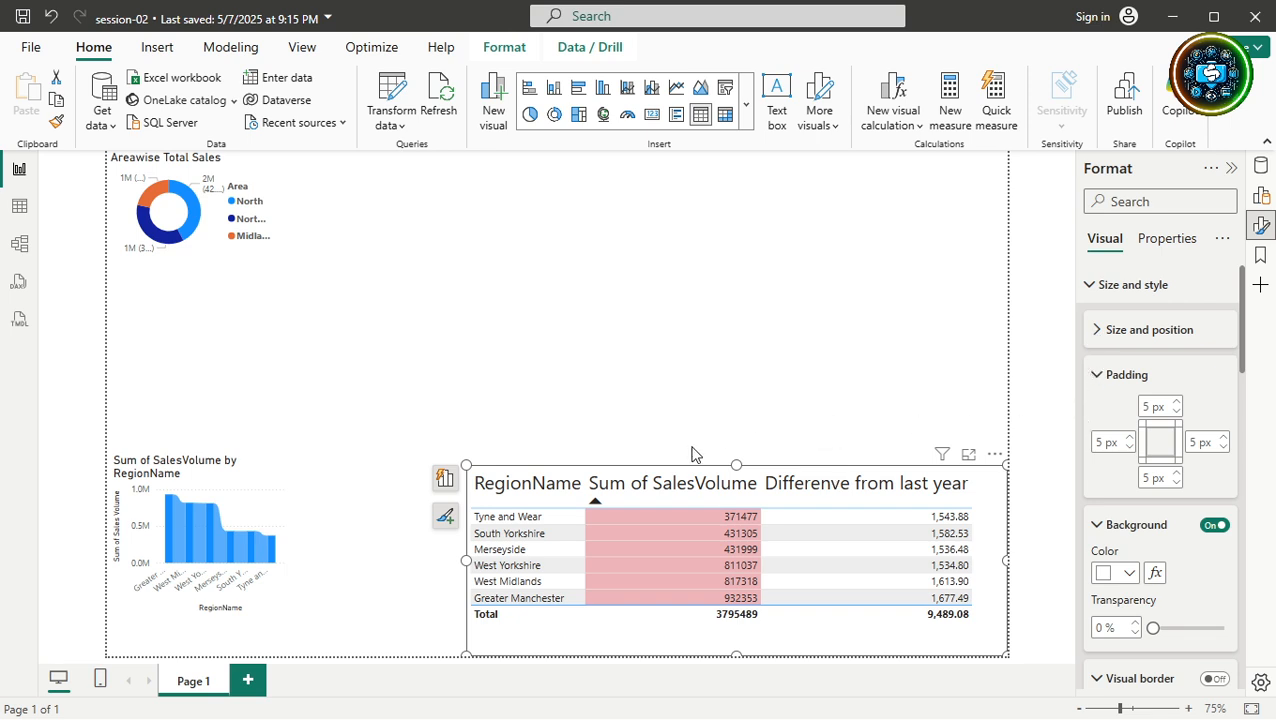
pyautogui.moveTo(685, 644); pyautogui.dragTo(620, 476)
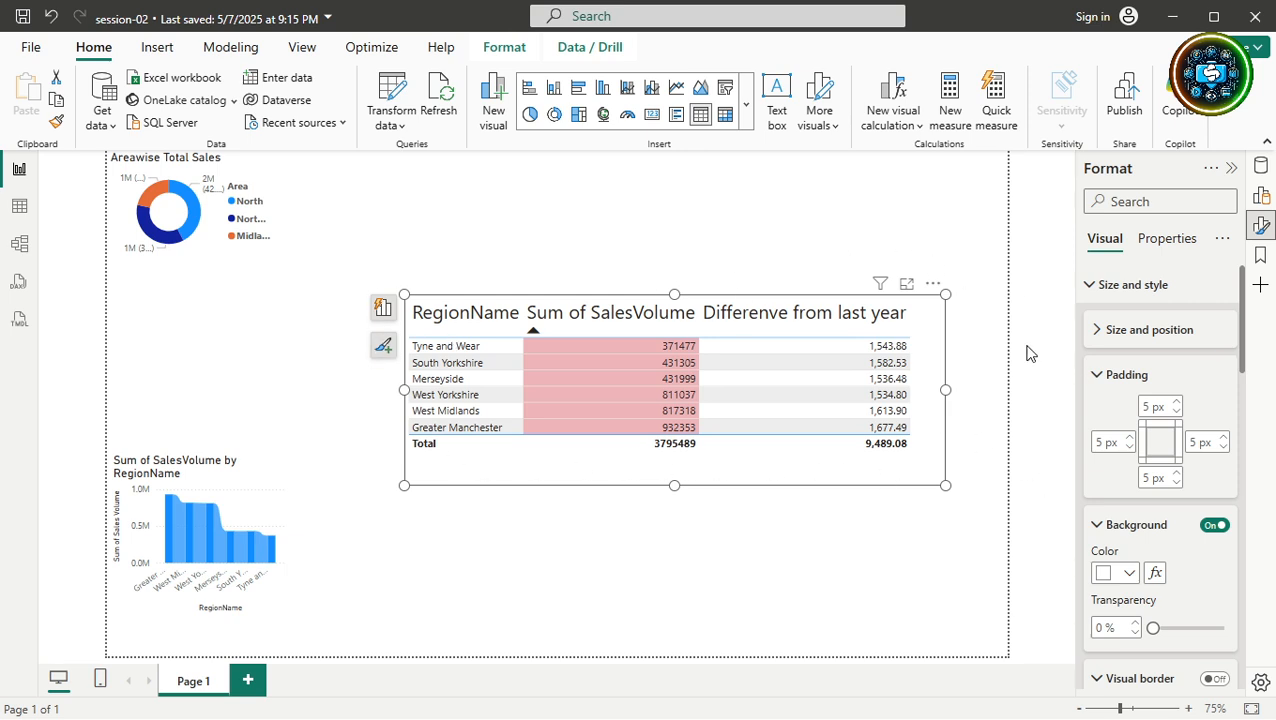
pyautogui.click(1176, 403)
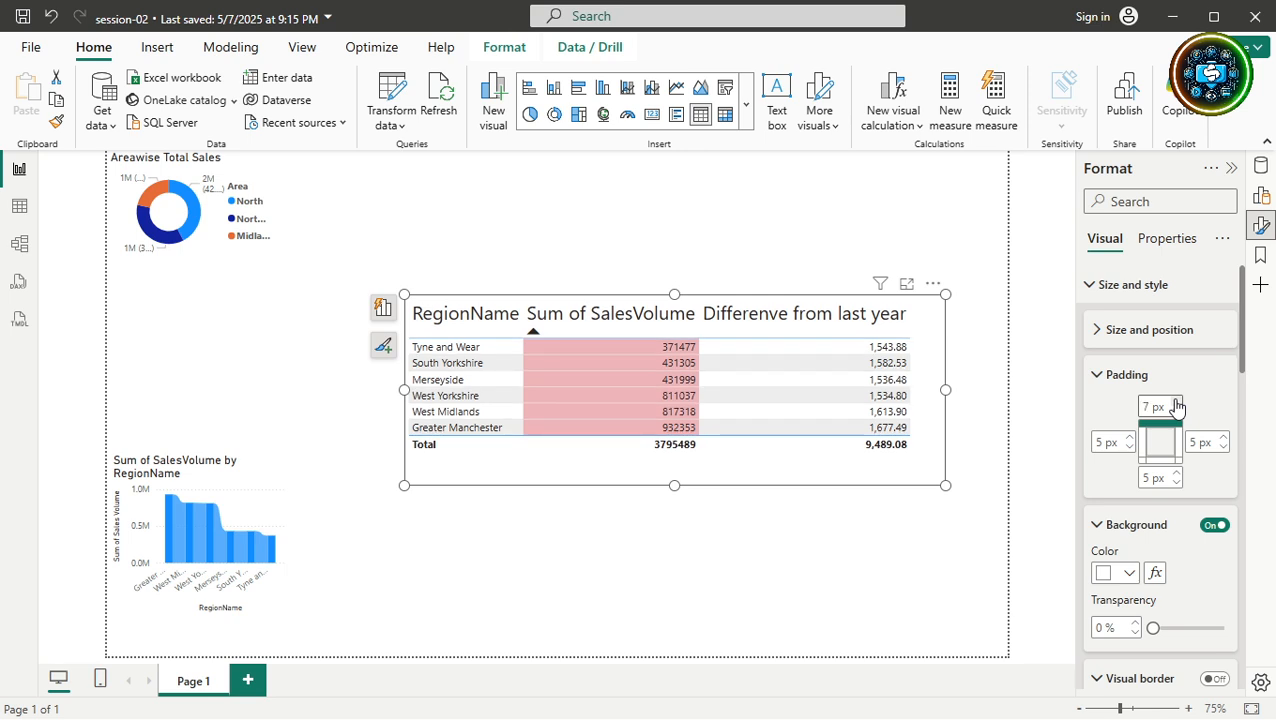
pyautogui.click(1176, 403)
pyautogui.click(1176, 403)
pyautogui.click(1176, 403)
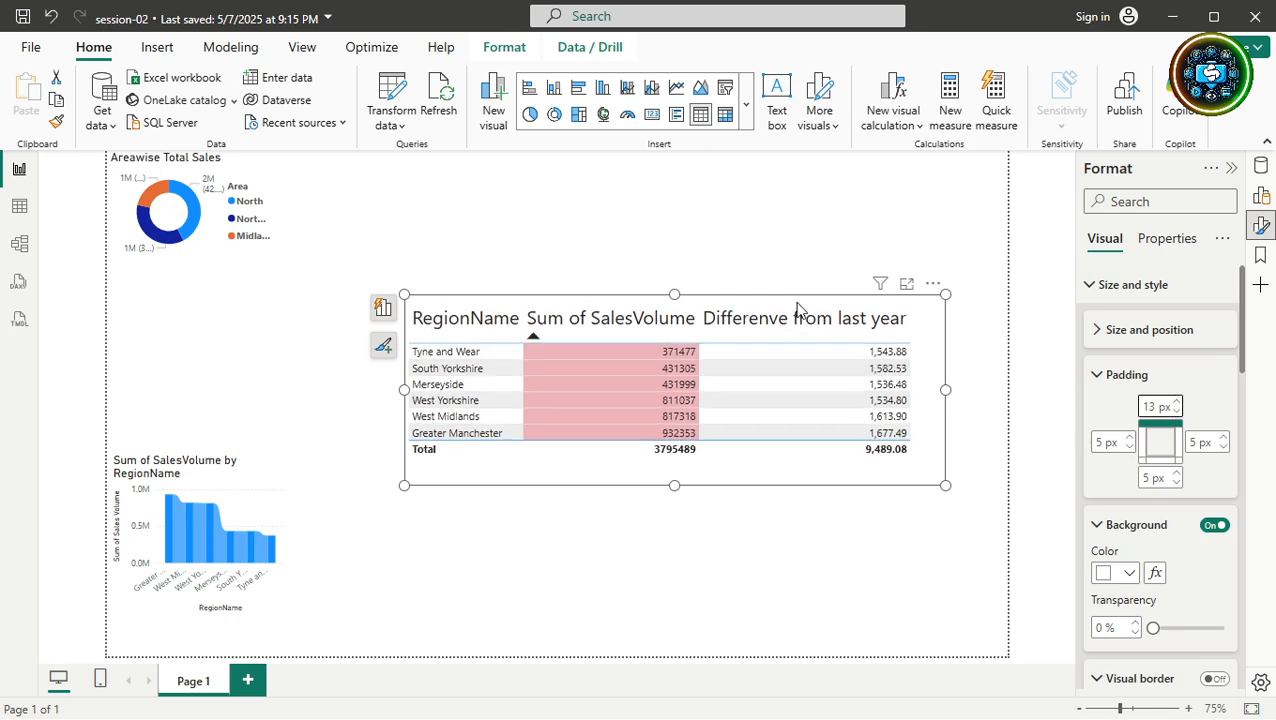
pyautogui.click(1177, 411)
pyautogui.click(1177, 411)
pyautogui.click(1177, 411)
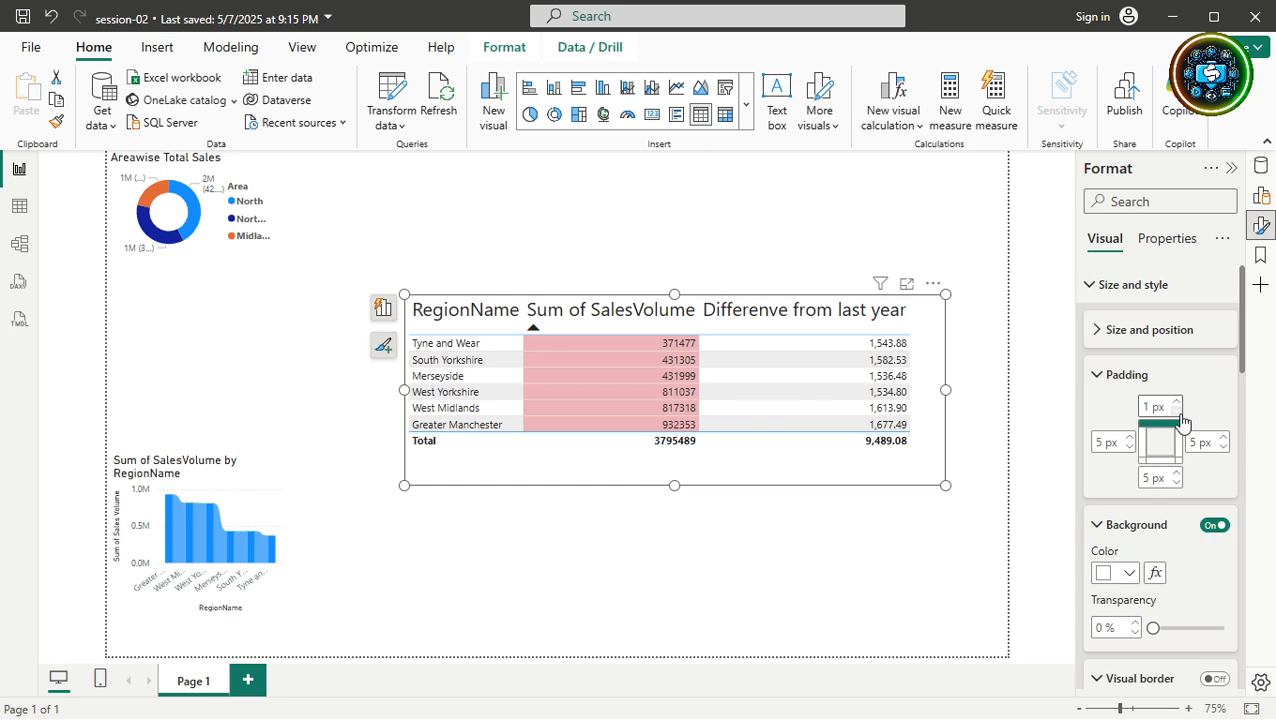
pyautogui.click(1150, 407)
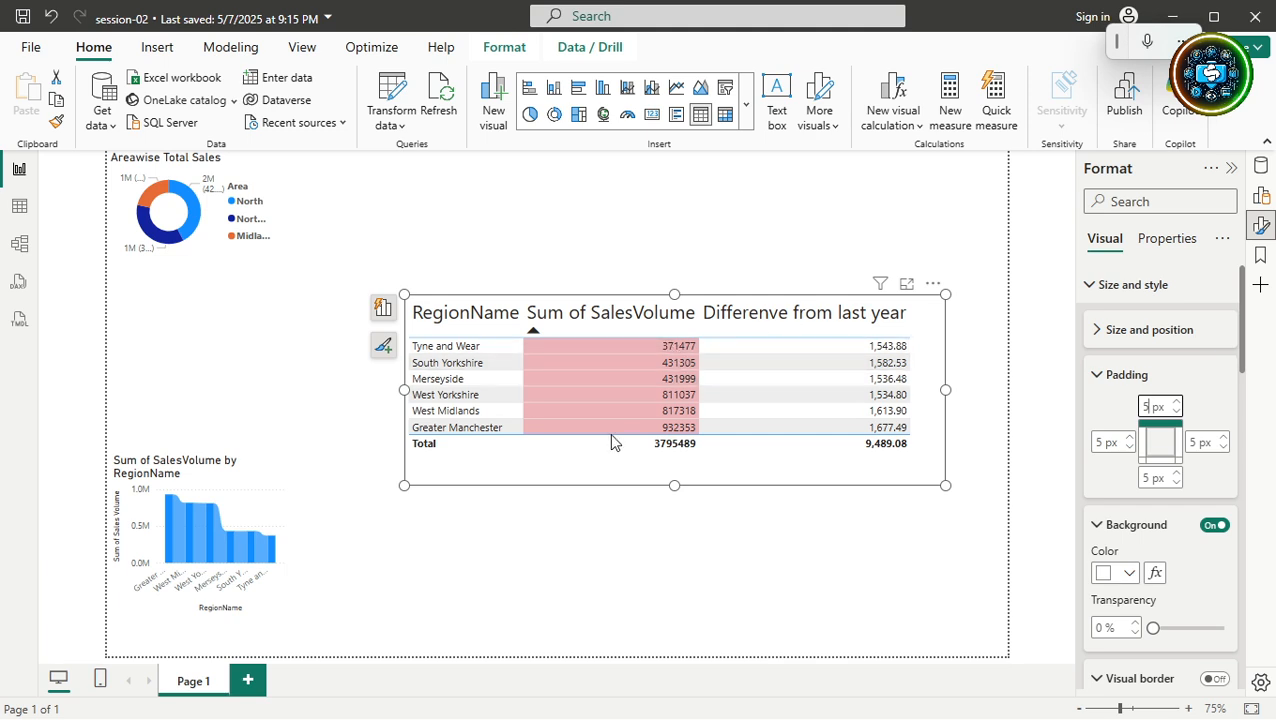
pyautogui.click(1097, 376)
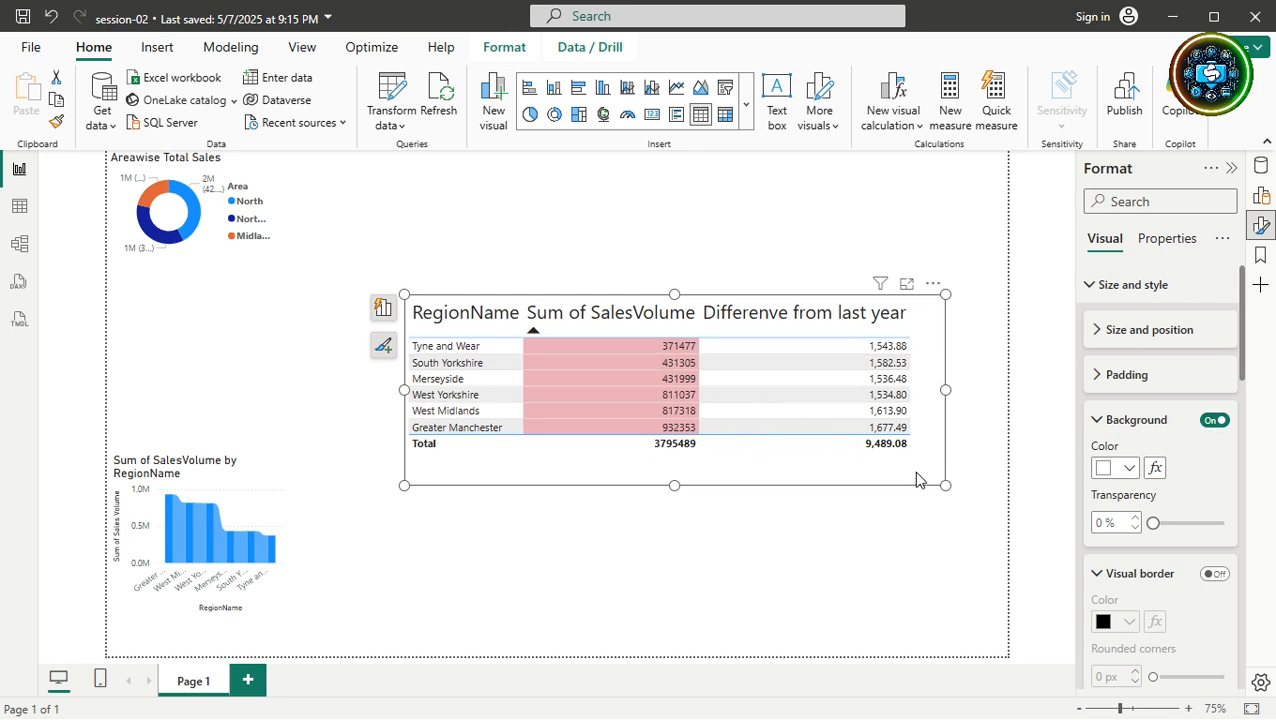
pyautogui.click(1129, 468)
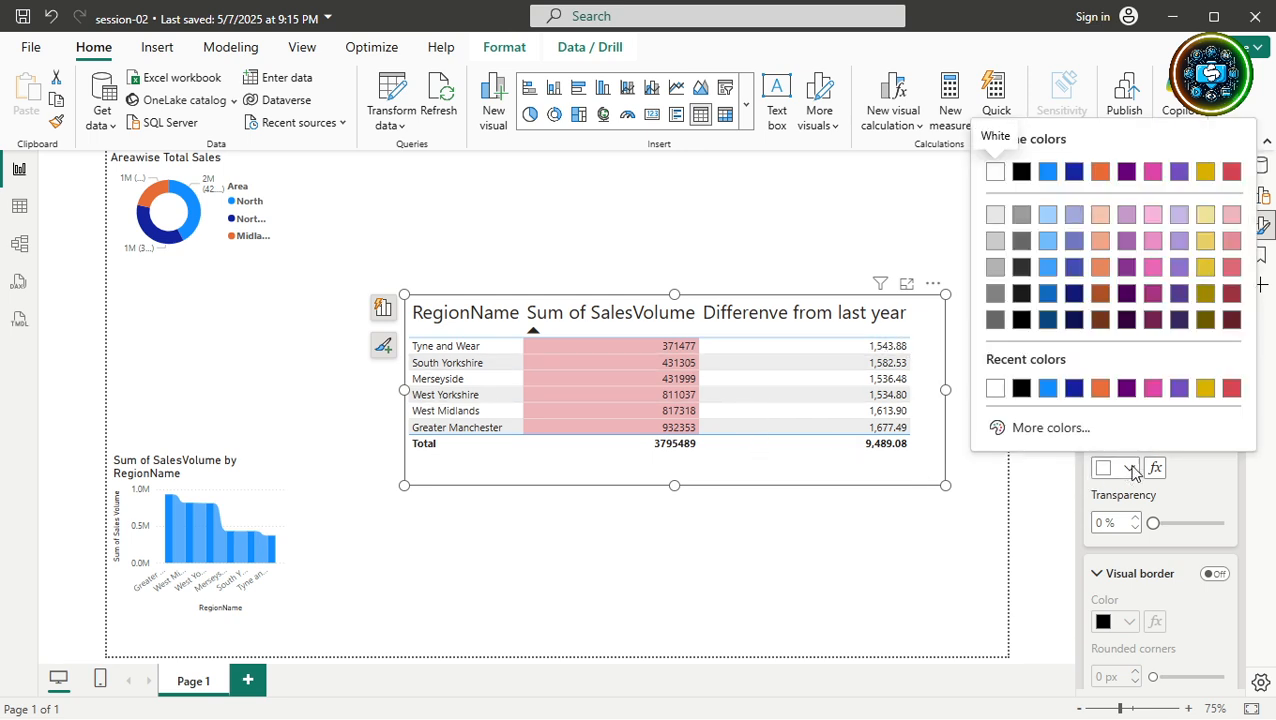
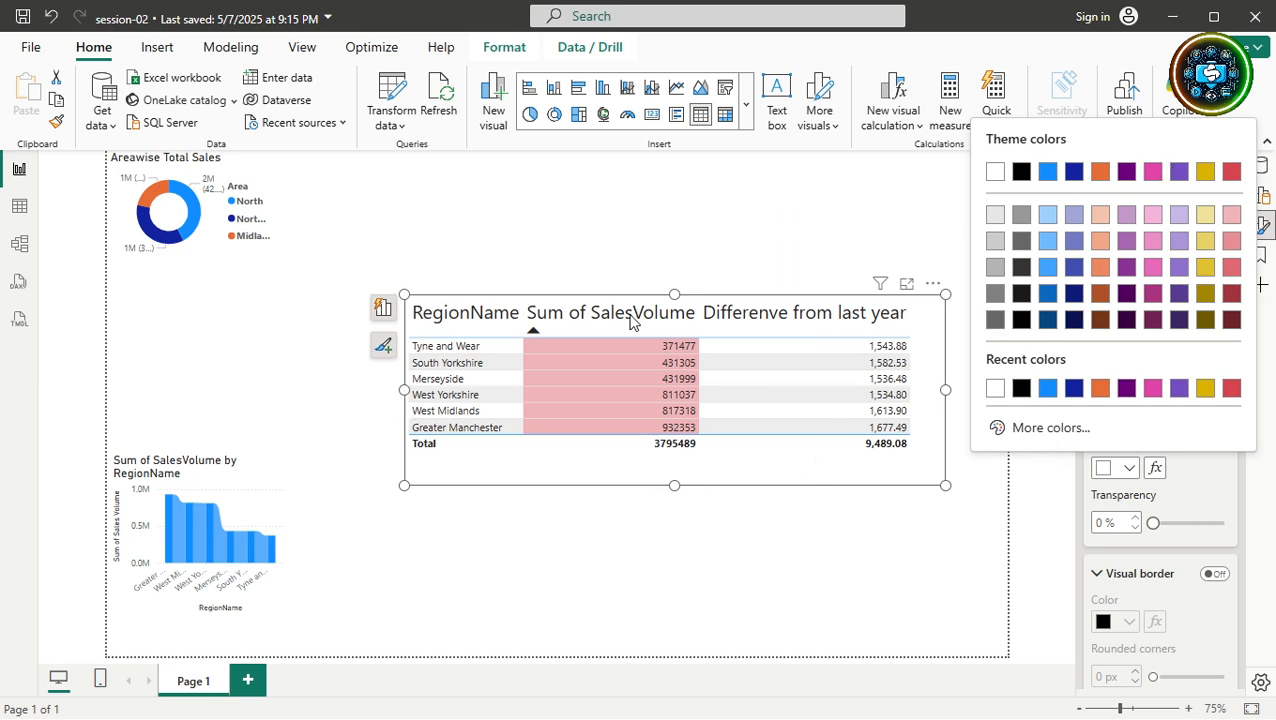
# Try a purple table background, then switch it to the orange recent colour.
pyautogui.click(1128, 242)
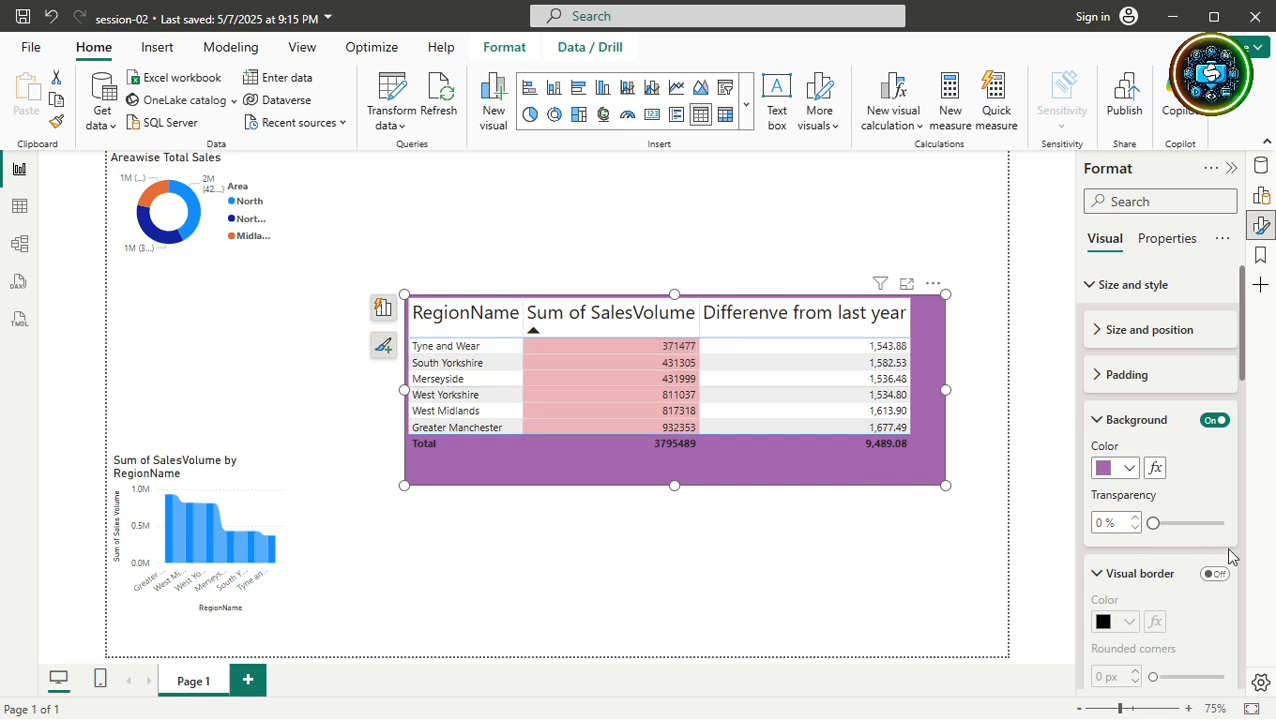
pyautogui.moveTo(1152, 523); pyautogui.dragTo(1198, 518)
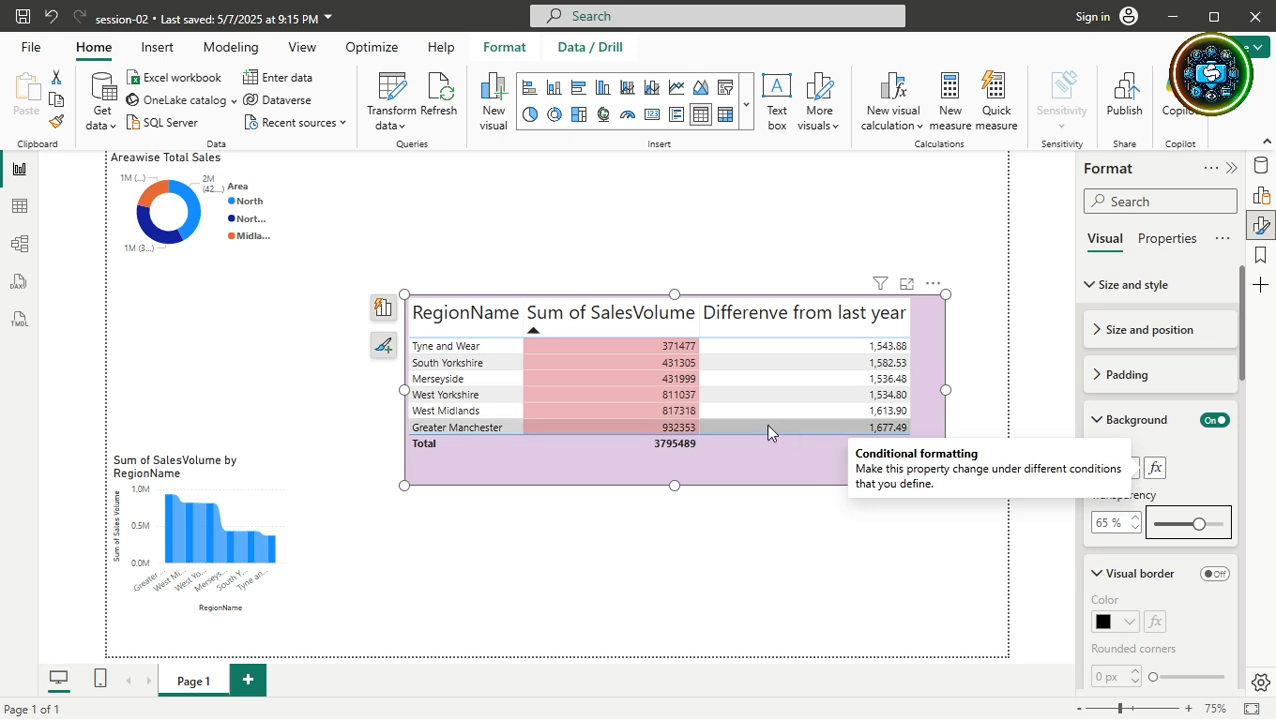
pyautogui.click(1156, 469)
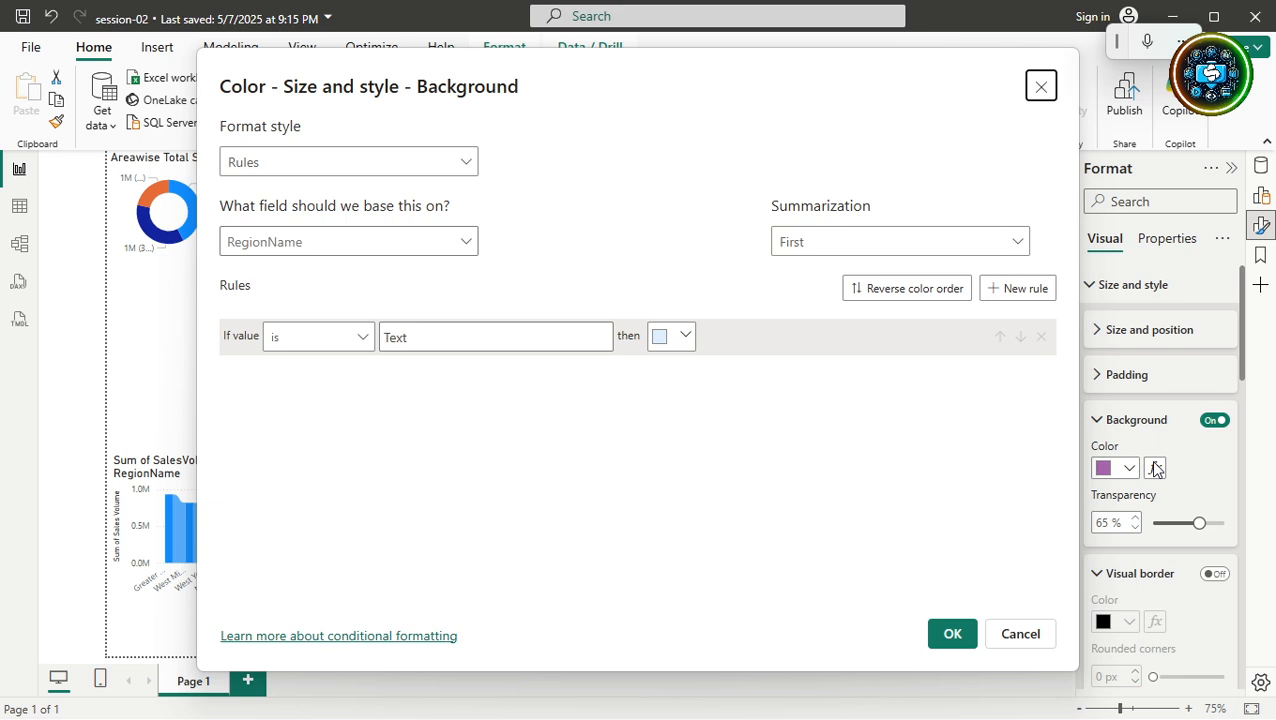
pyautogui.click(1005, 641)
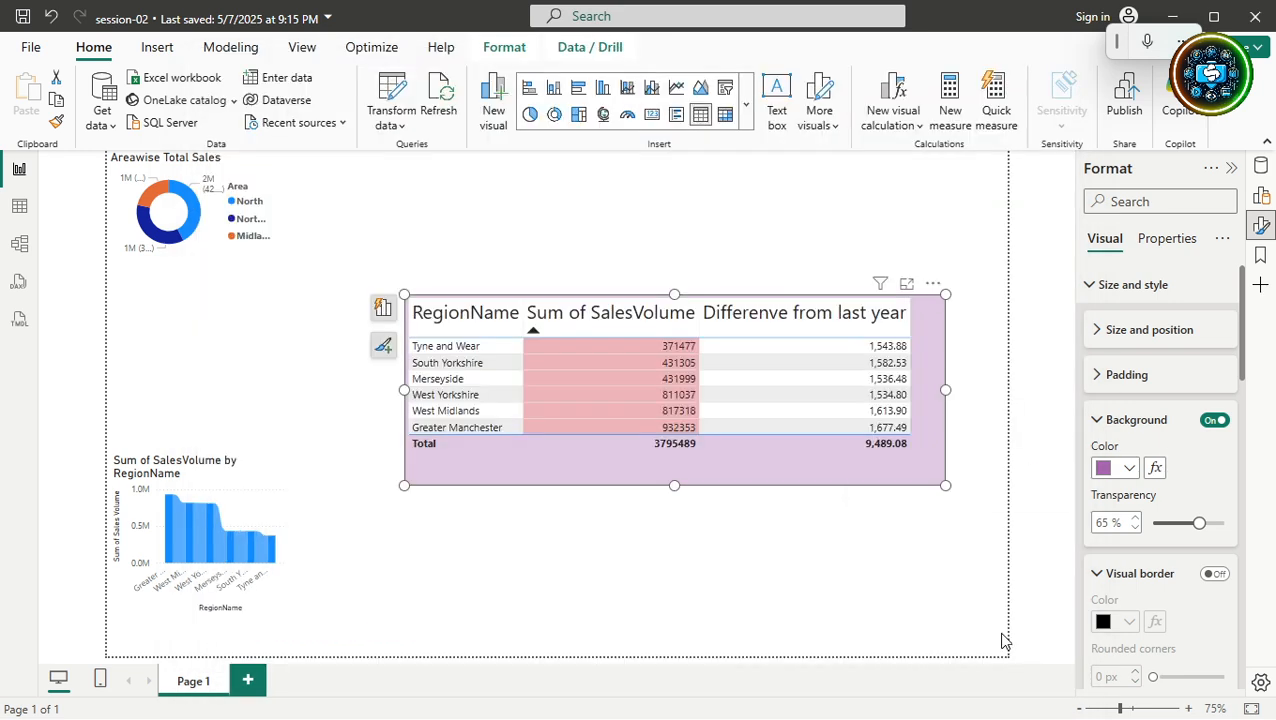
pyautogui.click(1130, 472)
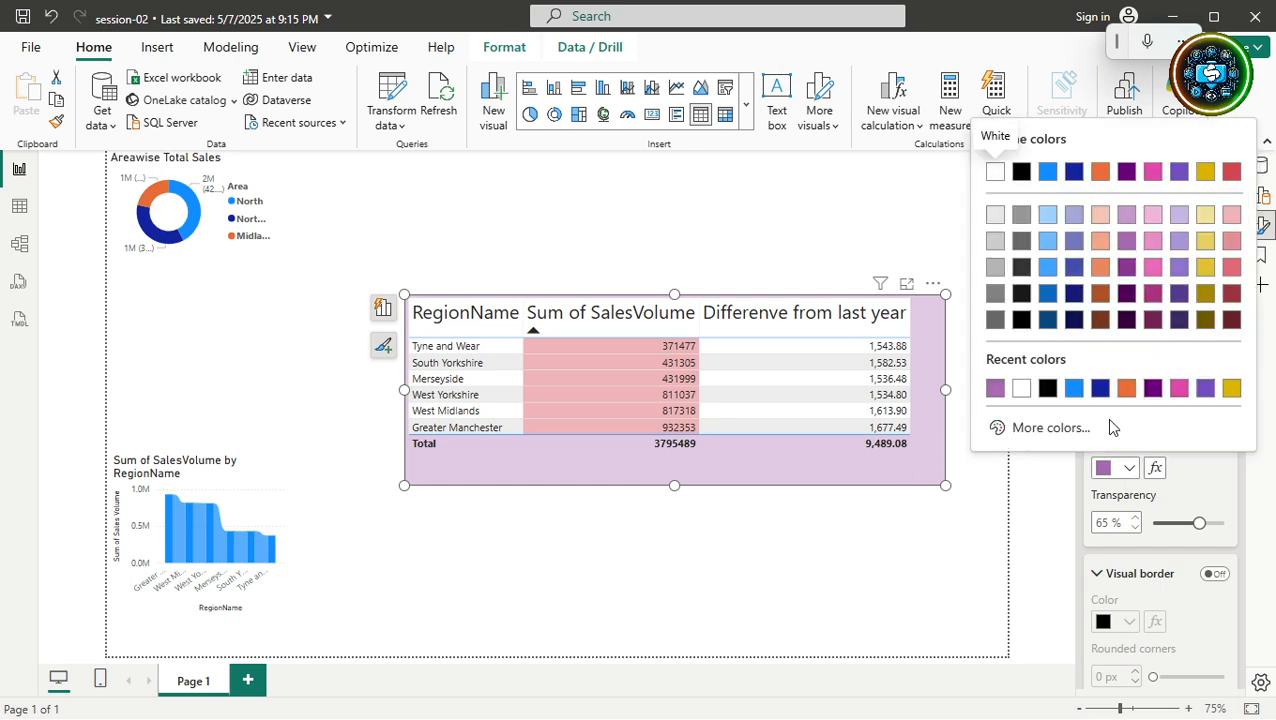
pyautogui.click(1131, 391)
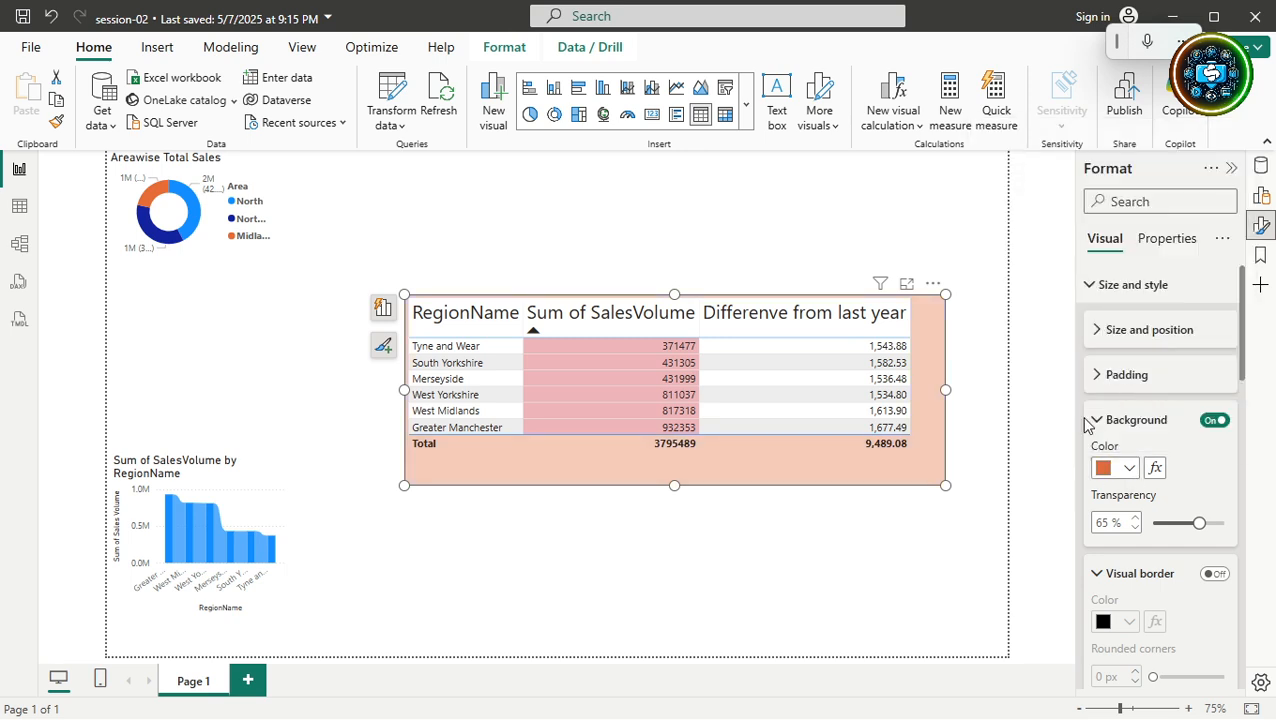
# Set the background transparency to 80% and check the result on the table.
pyautogui.doubleClick(1108, 522)
pyautogui.write('81')
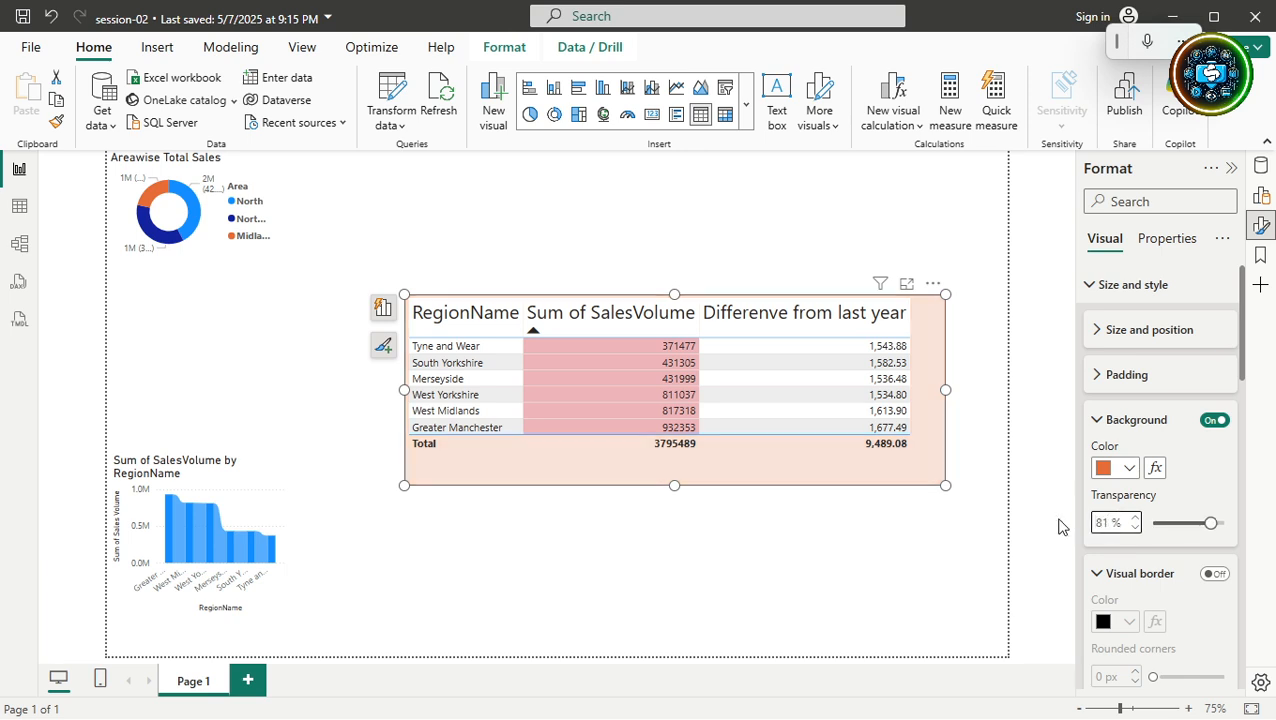
pyautogui.press('BackSpace')
pyautogui.write('0')
pyautogui.click(923, 549)
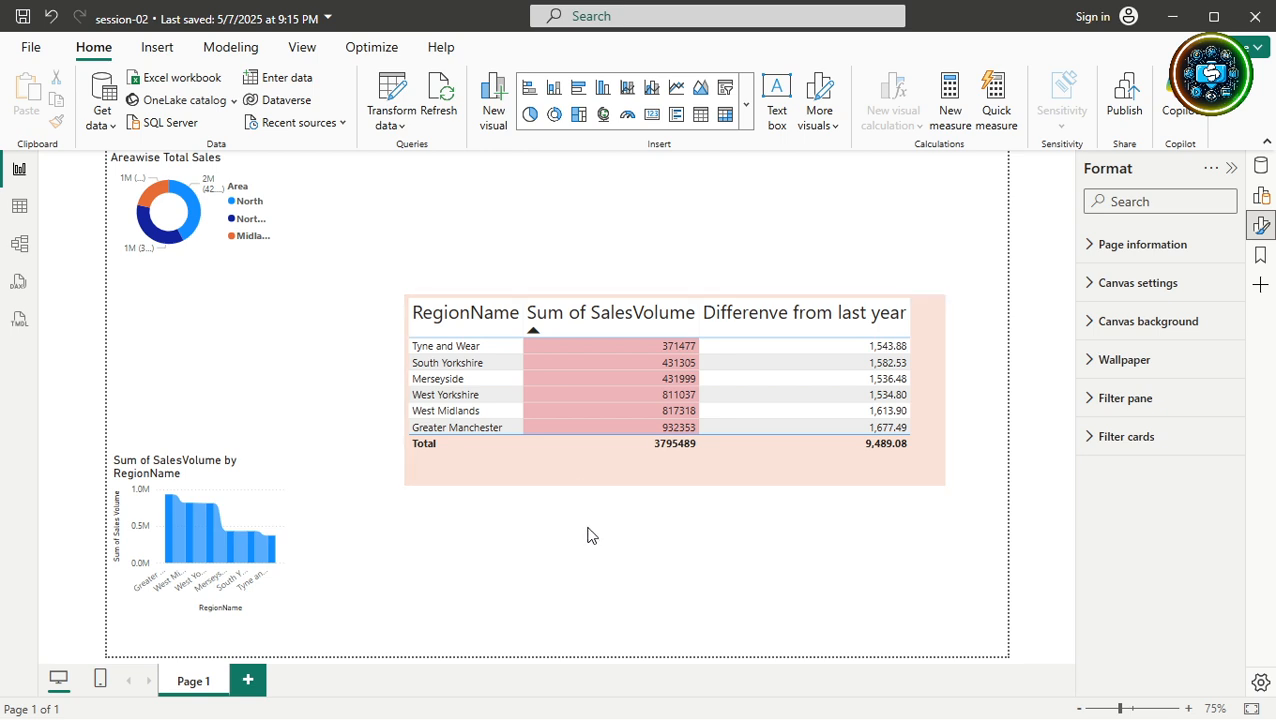
pyautogui.click(585, 487)
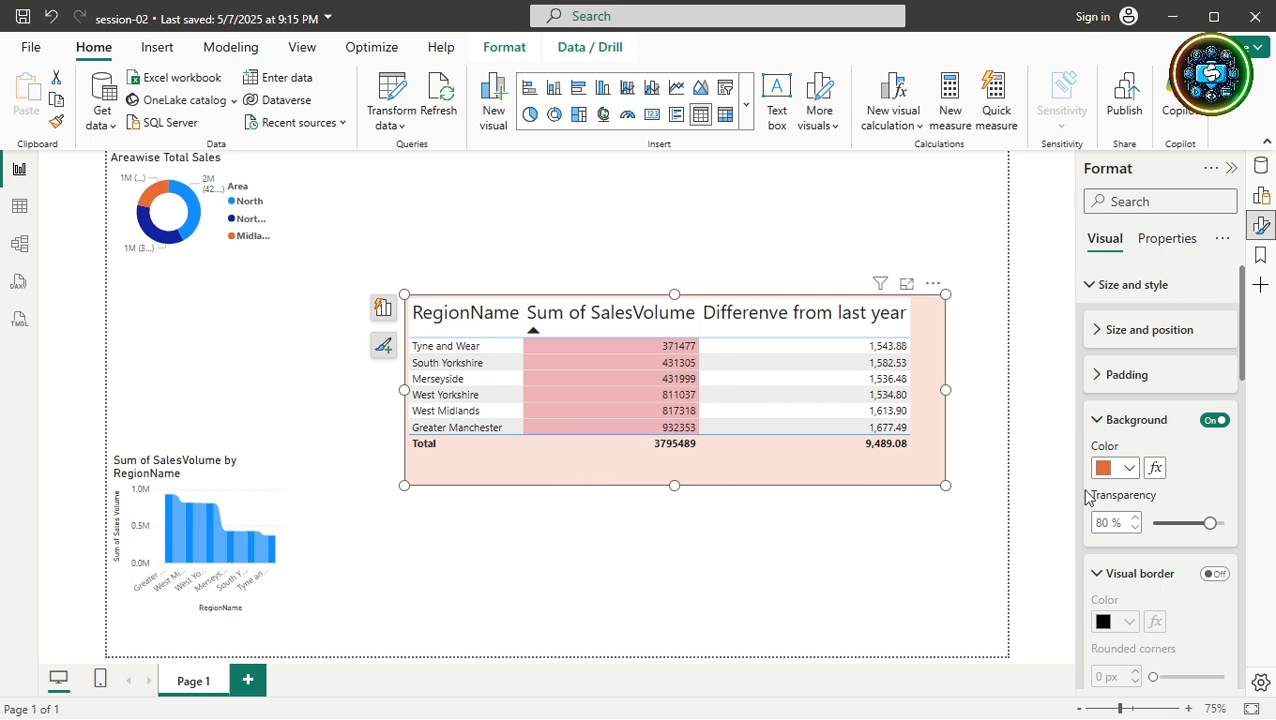
# Turn on the visual border and make it blue from Recent colors.
pyautogui.click(1215, 575)
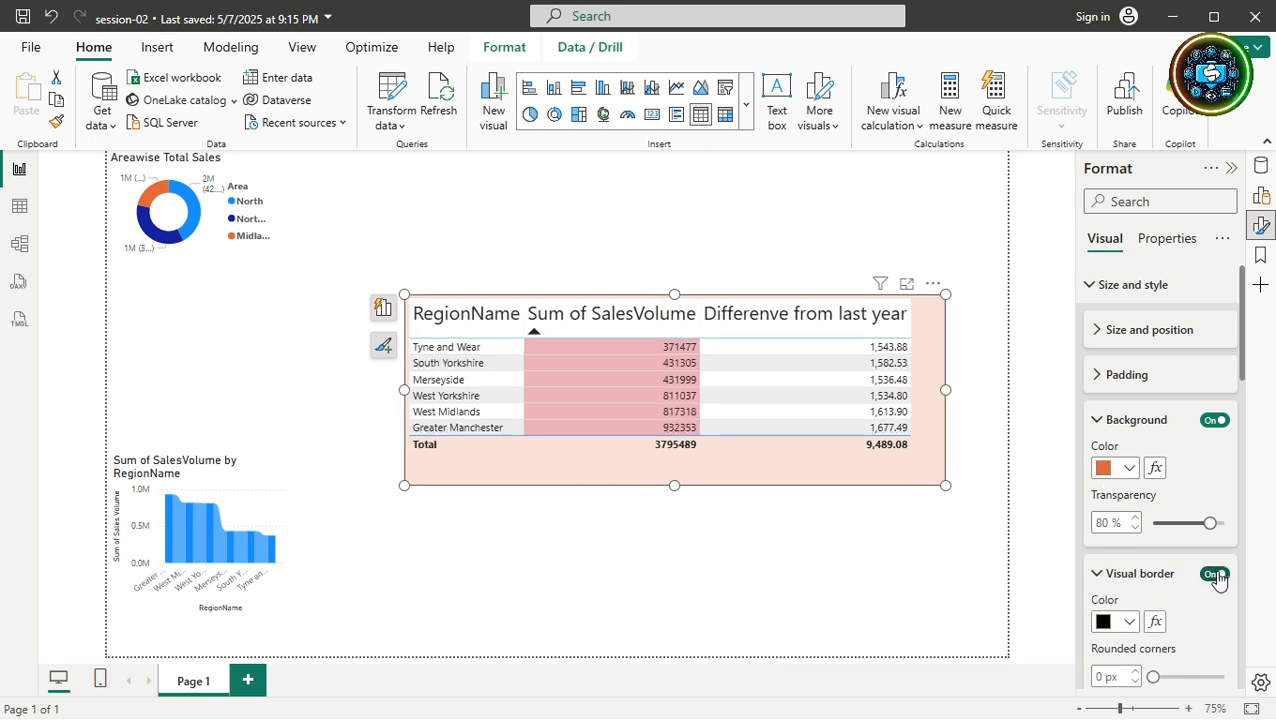
pyautogui.click(1102, 424)
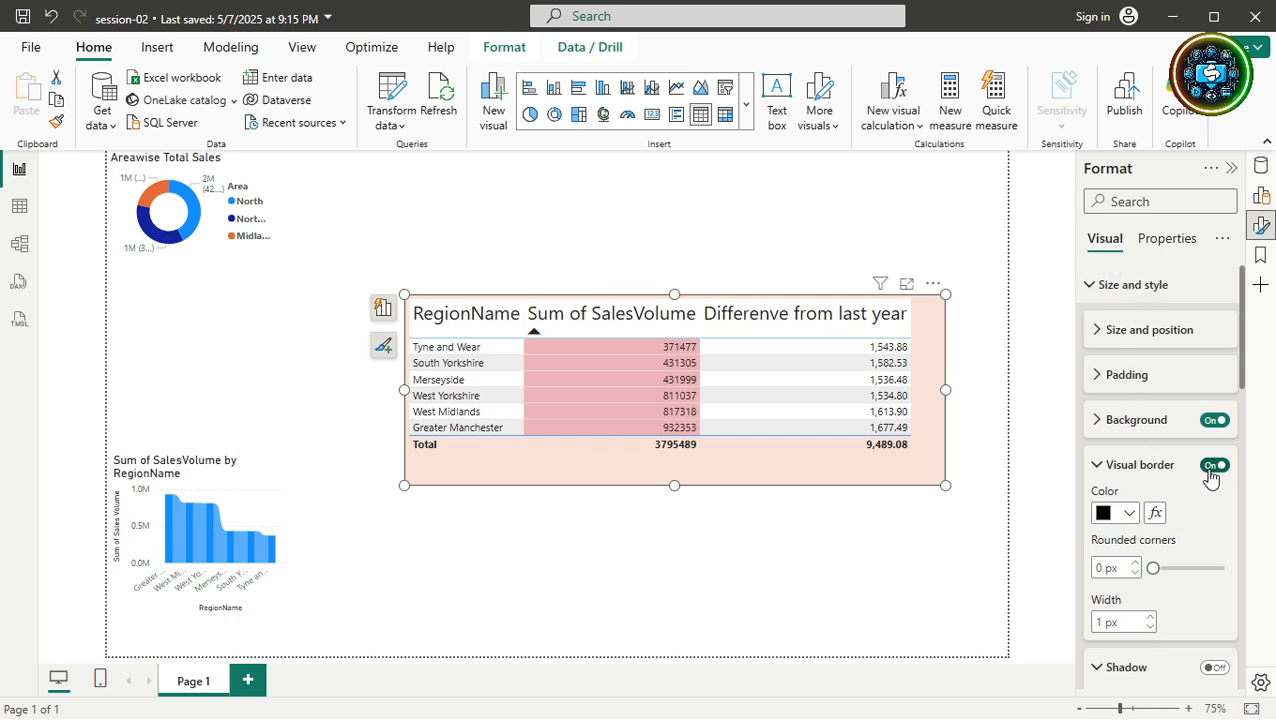
pyautogui.click(1130, 513)
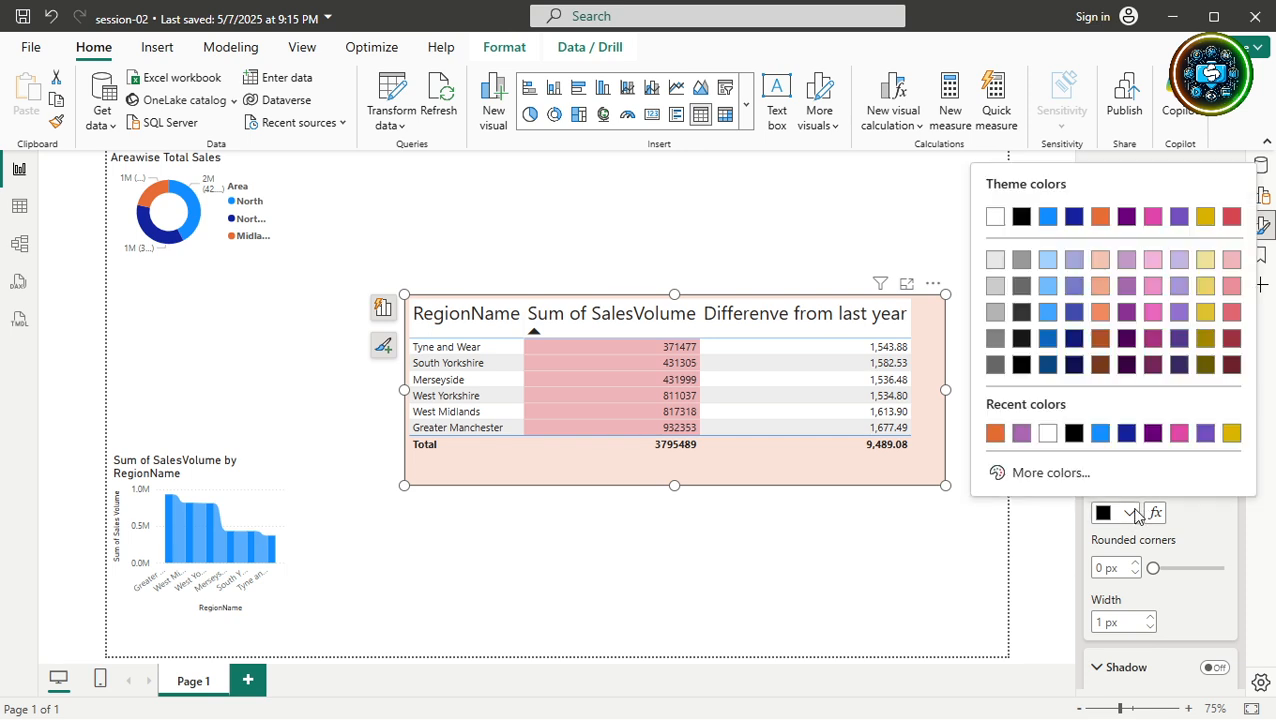
pyautogui.click(1101, 433)
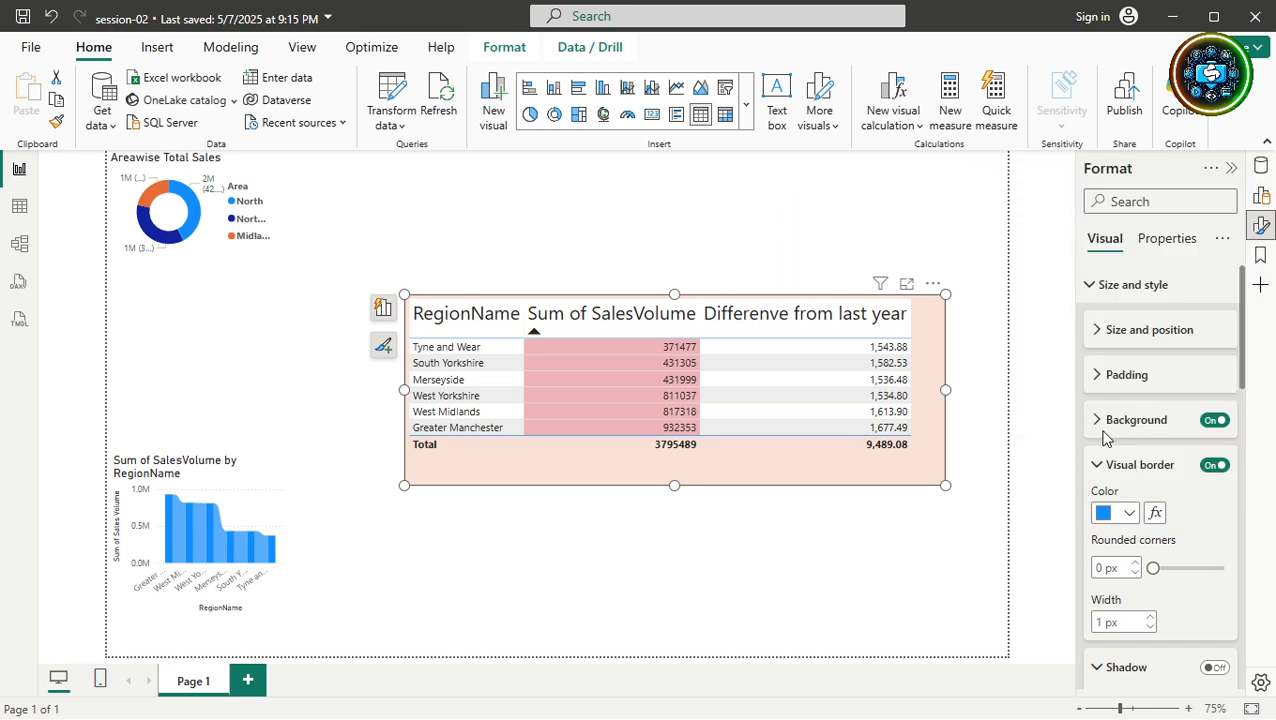
pyautogui.click(925, 522)
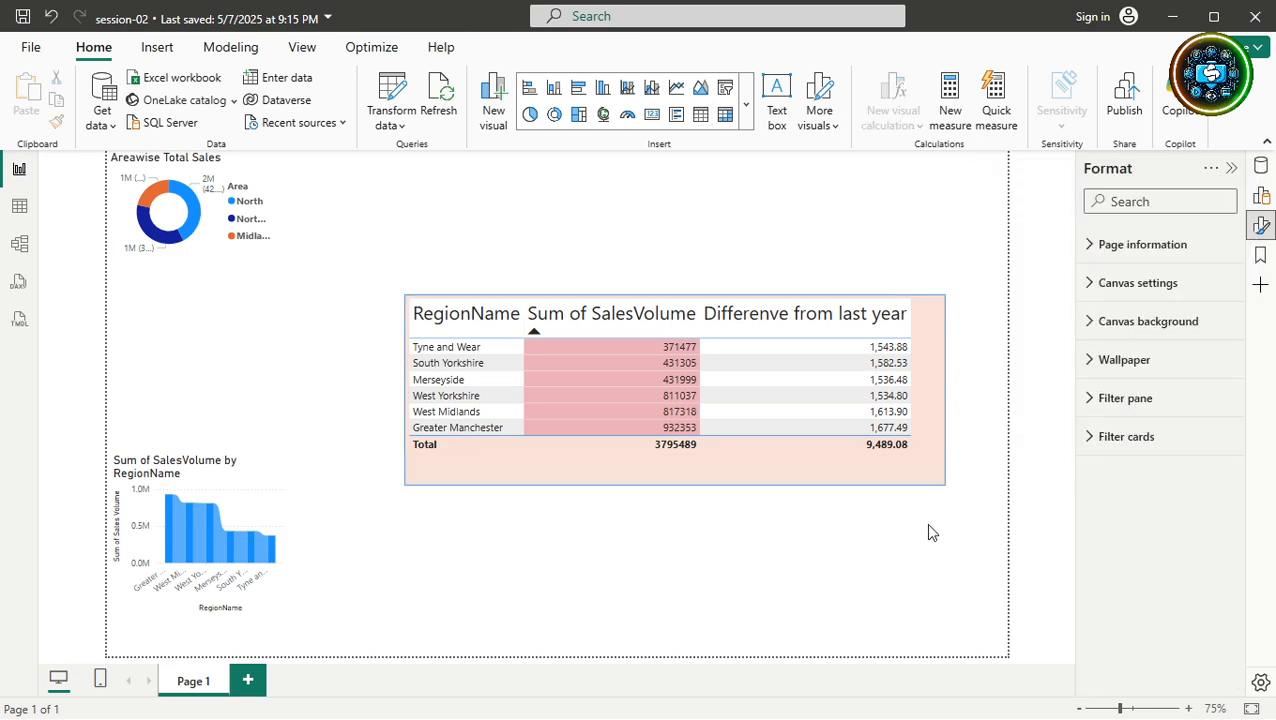
pyautogui.click(443, 475)
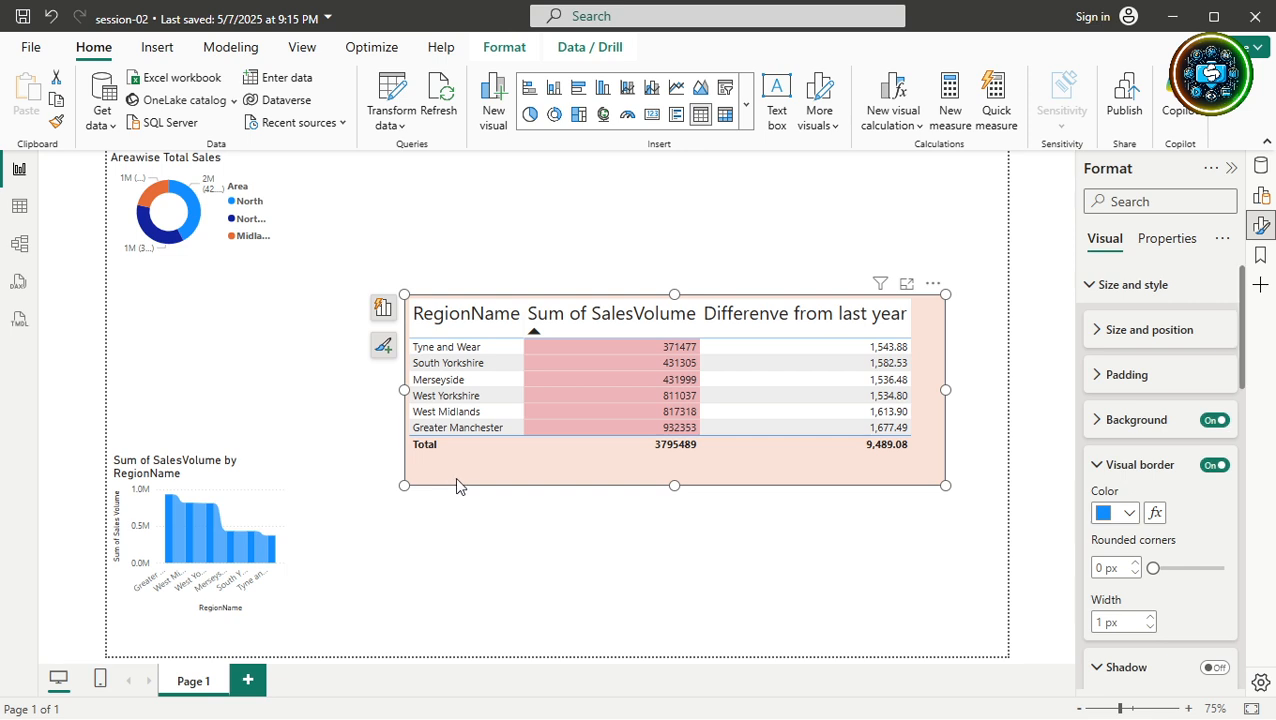
# Thicken the border to 5 px and round the corners to 15 px.
pyautogui.click(1150, 618)
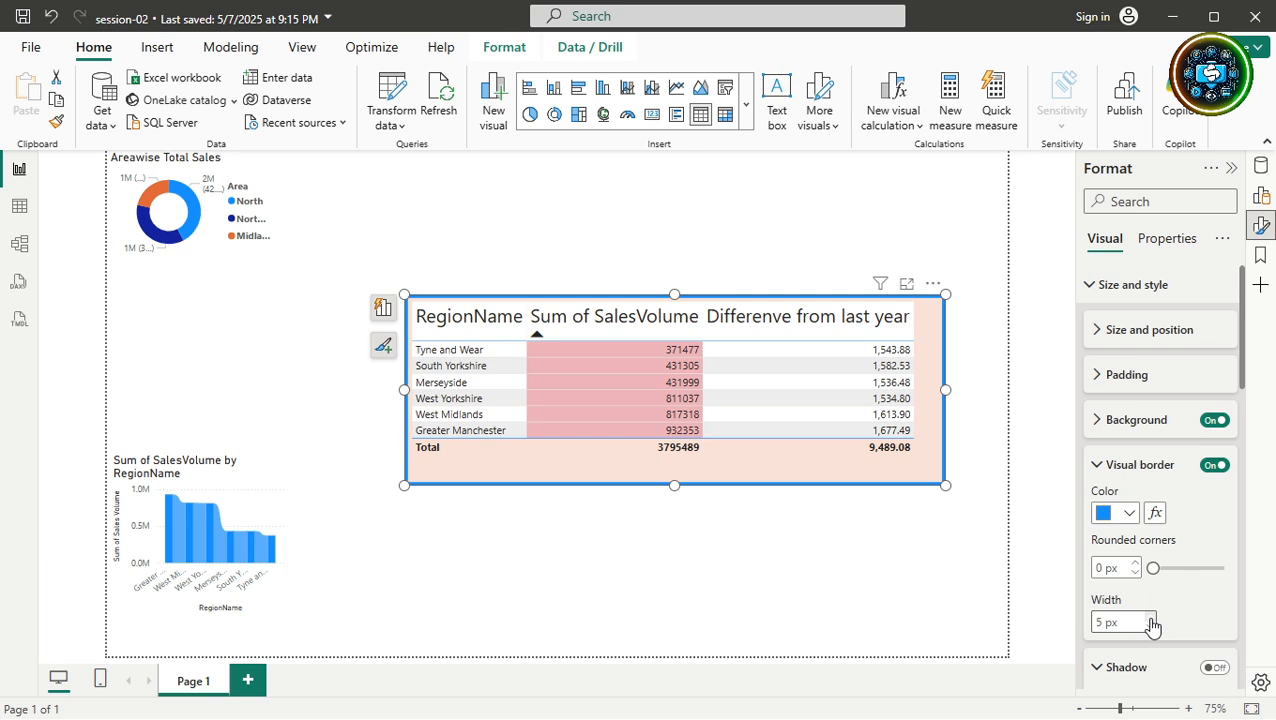
pyautogui.click(871, 567)
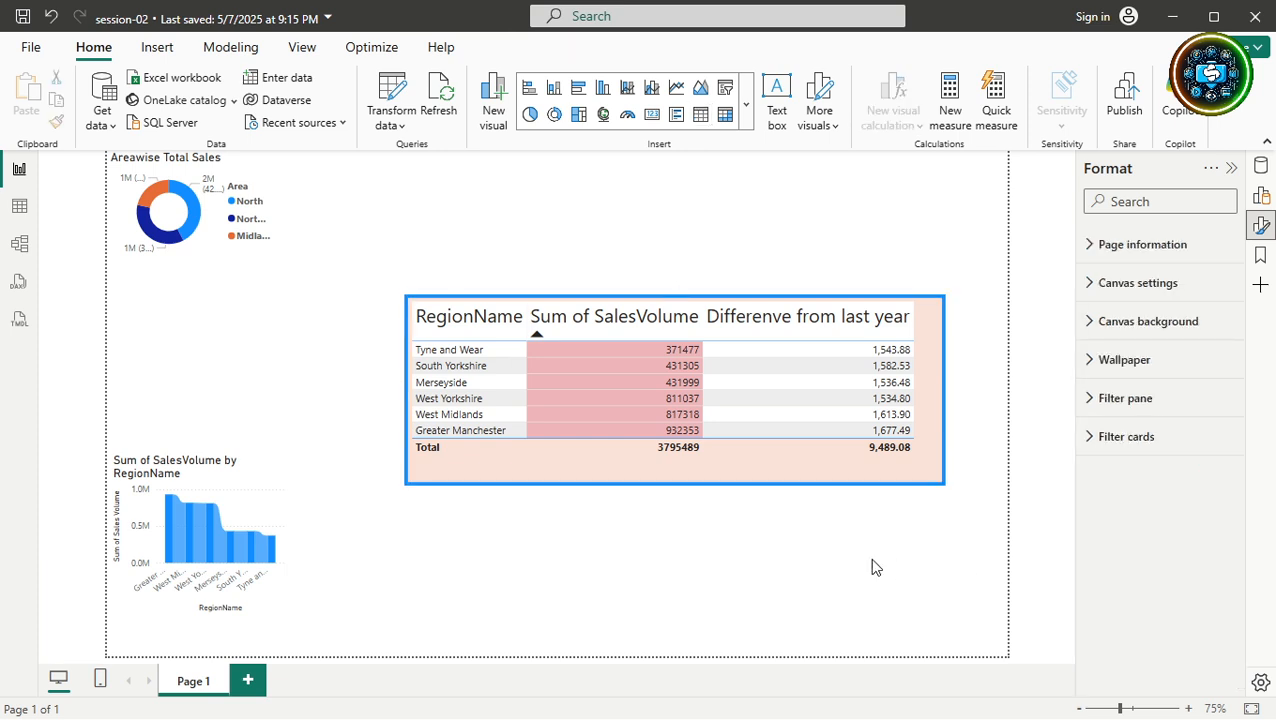
pyautogui.click(931, 482)
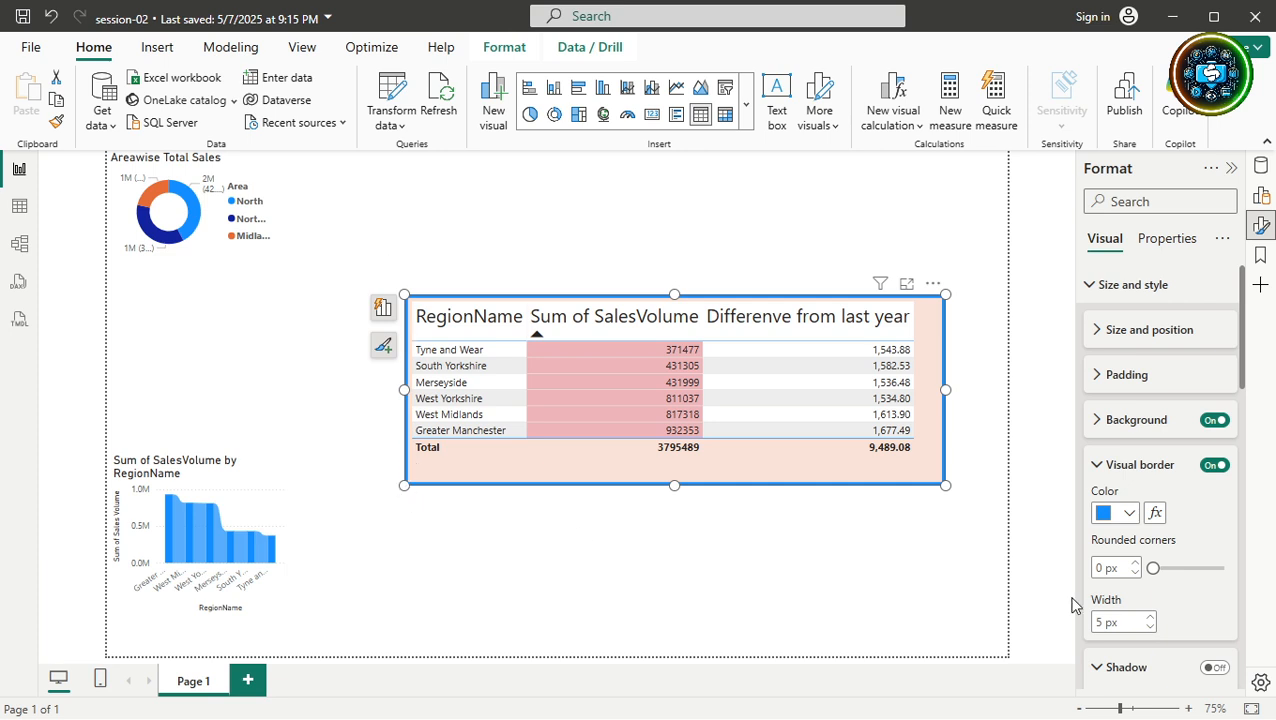
pyautogui.click(1103, 568)
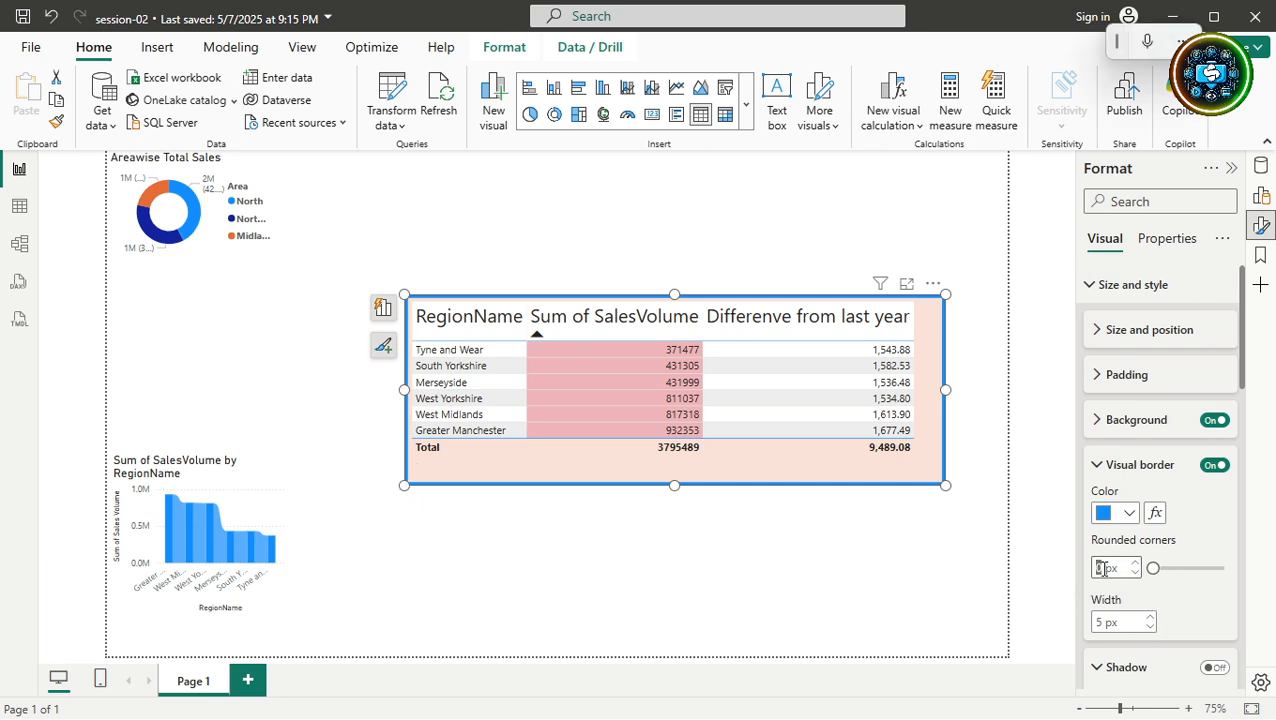
pyautogui.write('10')
pyautogui.click(1103, 568)
pyautogui.press('BackSpace')
pyautogui.write('5')
pyautogui.click(958, 553)
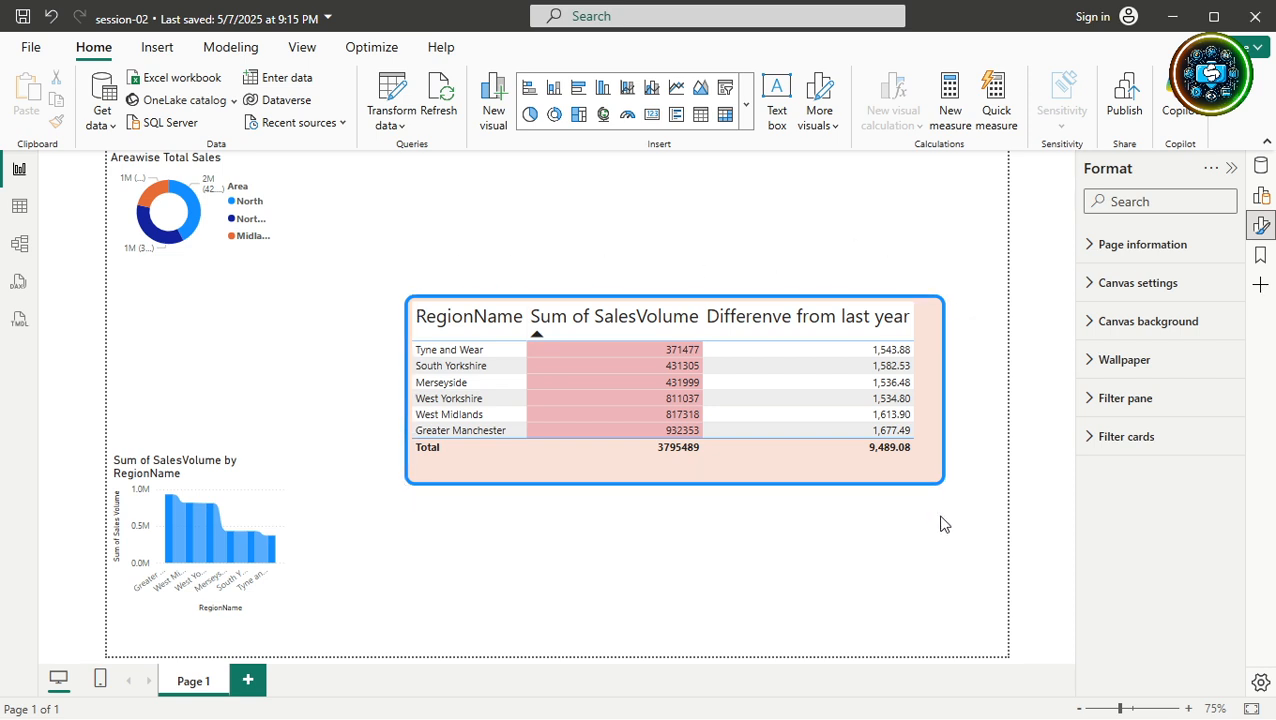
pyautogui.click(908, 471)
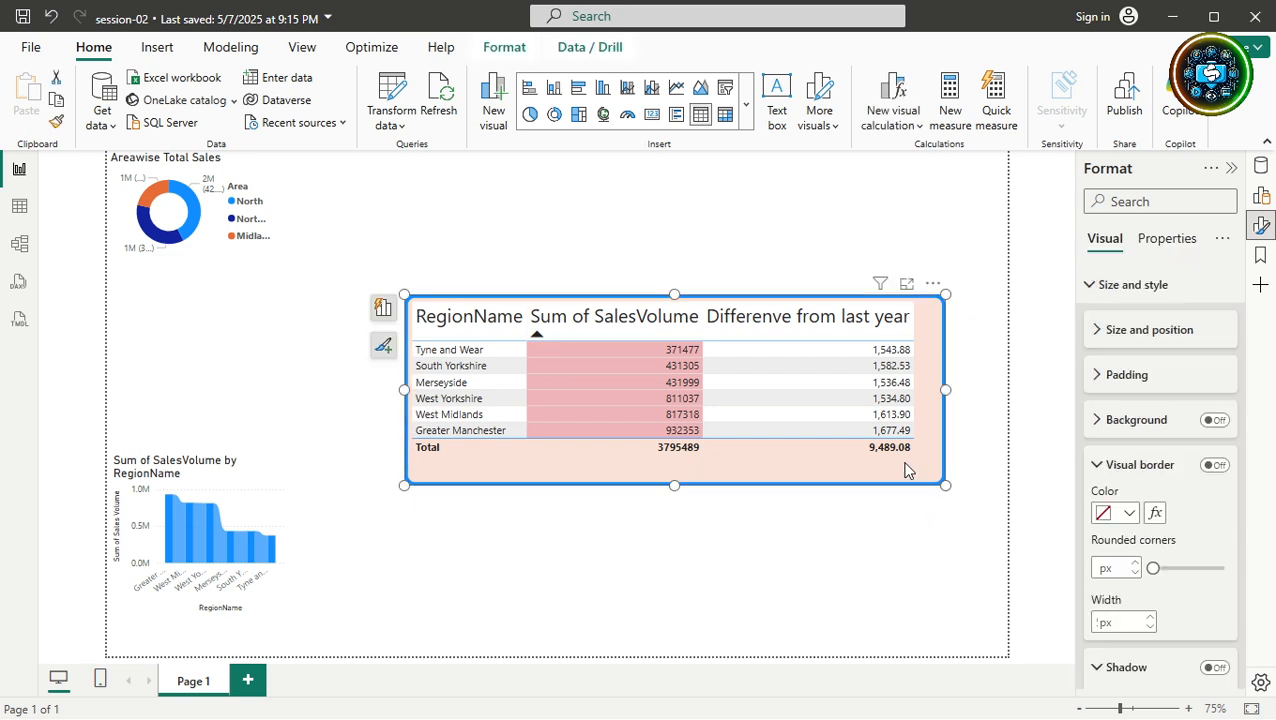
pyautogui.click(1098, 468)
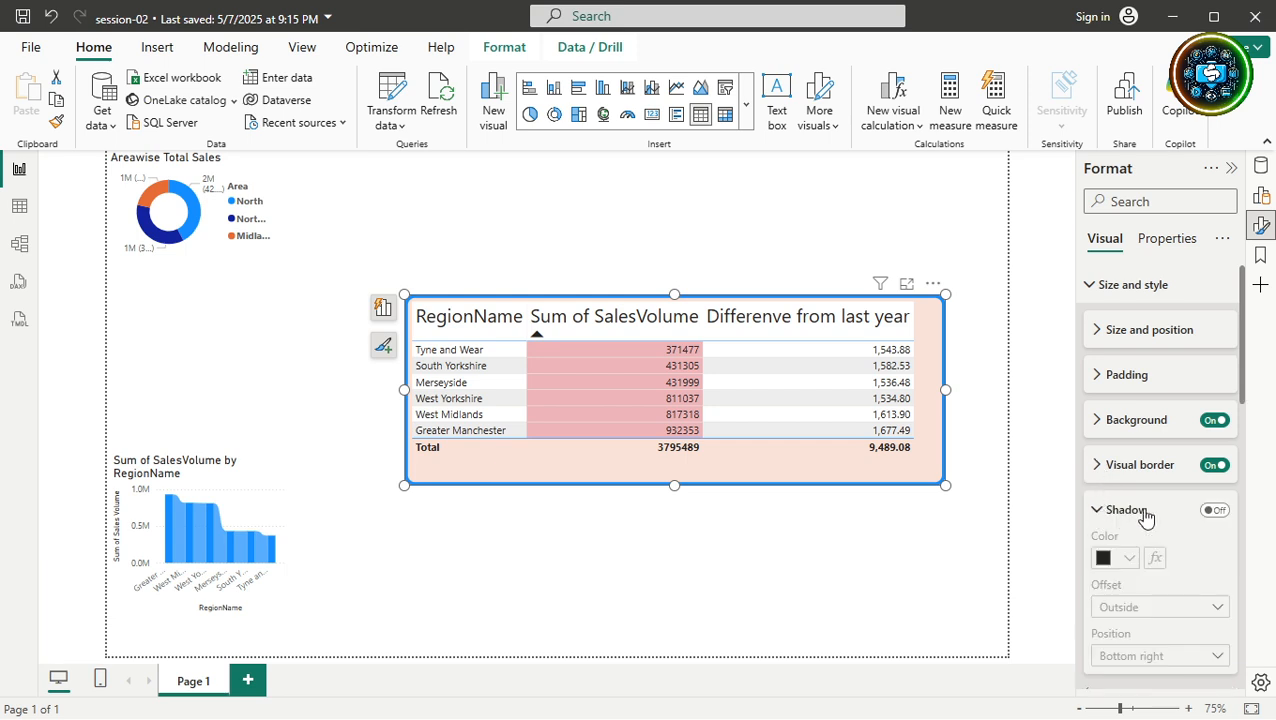
# Add a purple shadow to the table, first with the Inside offset.
pyautogui.click(1212, 511)
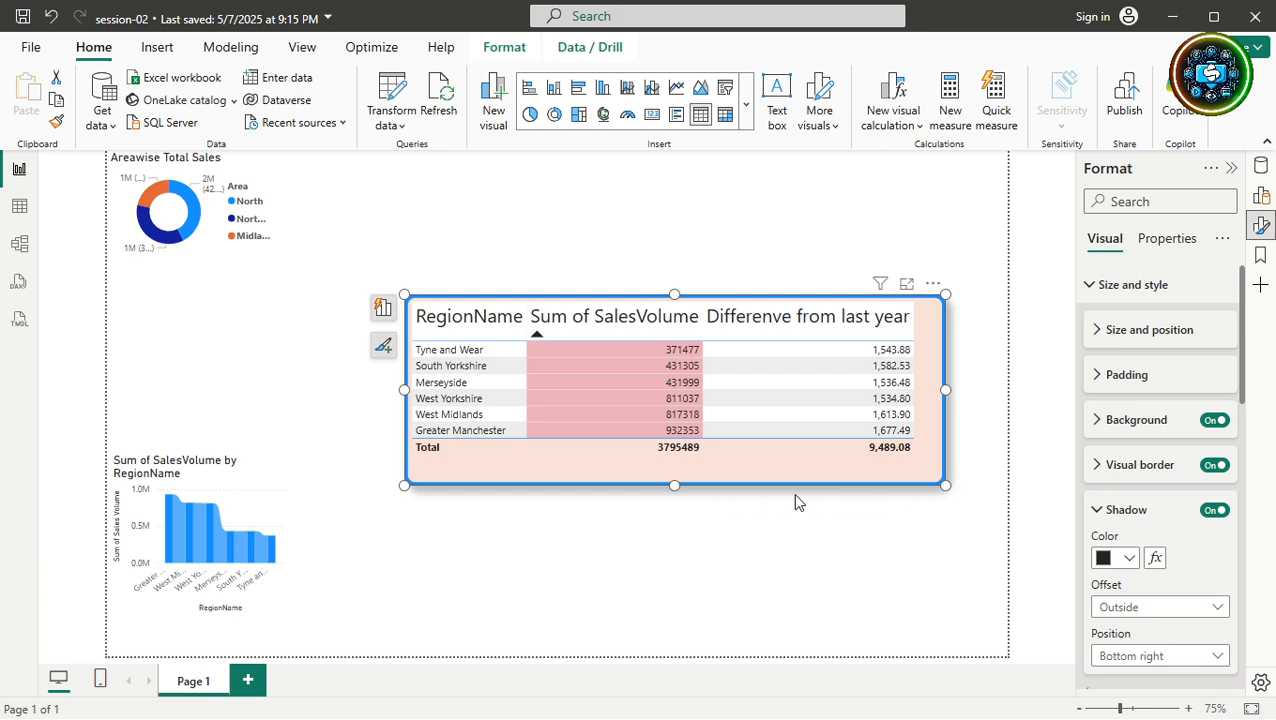
pyautogui.click(1132, 561)
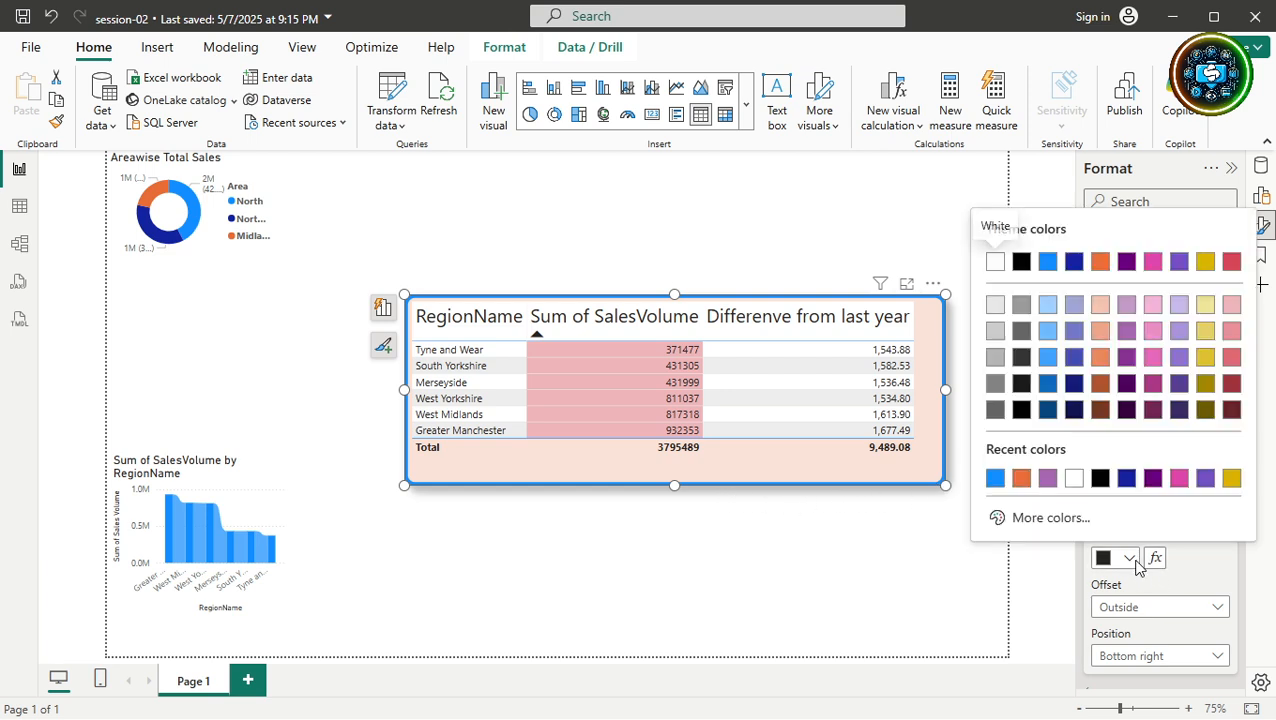
pyautogui.click(1153, 479)
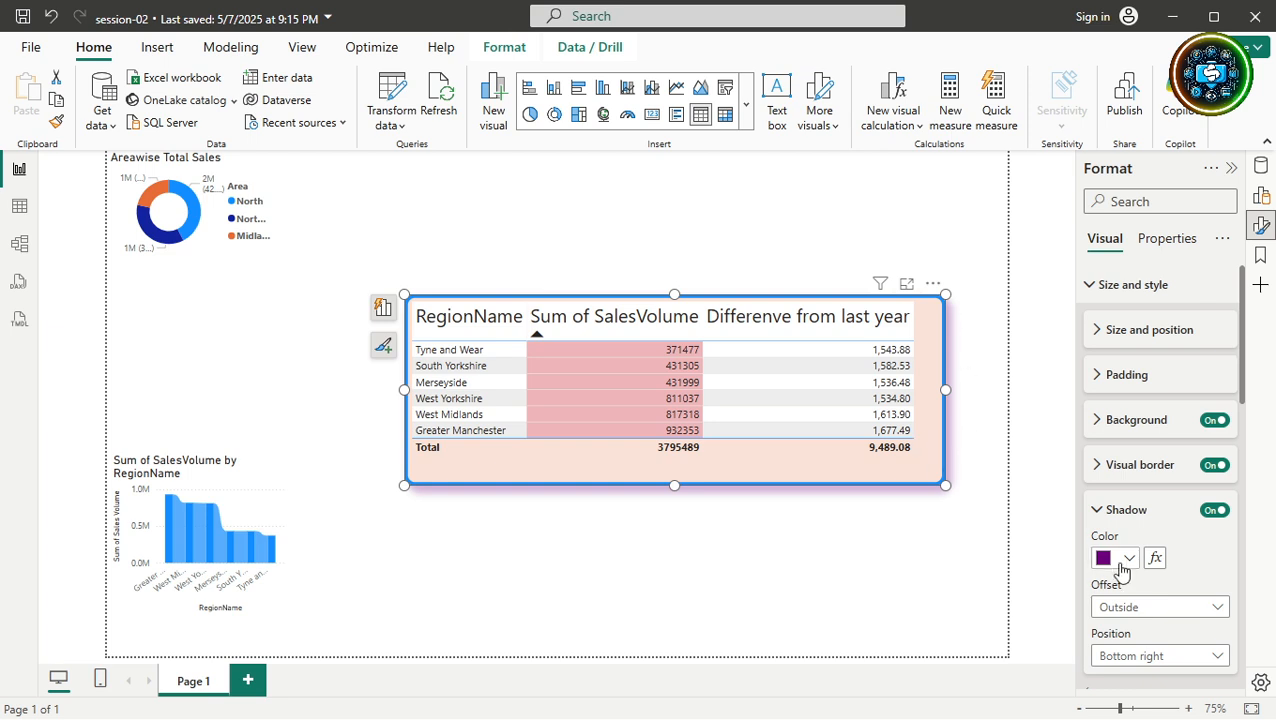
pyautogui.click(1177, 607)
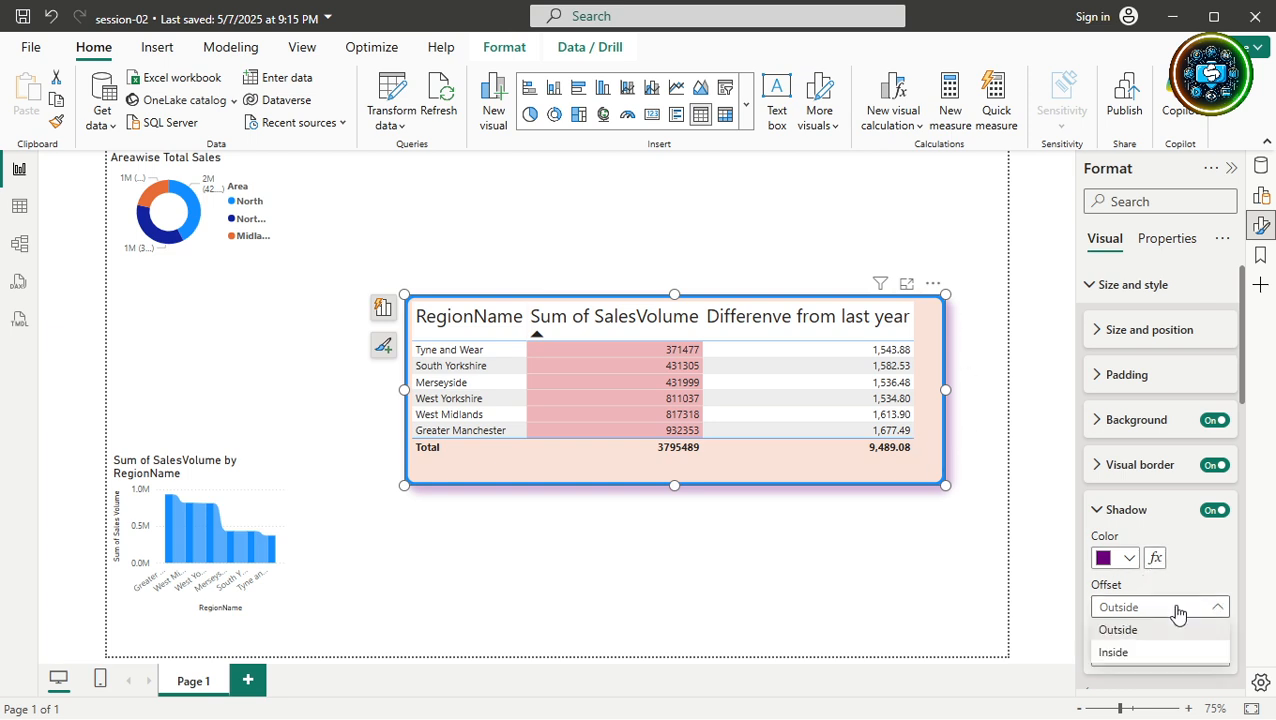
pyautogui.click(1125, 655)
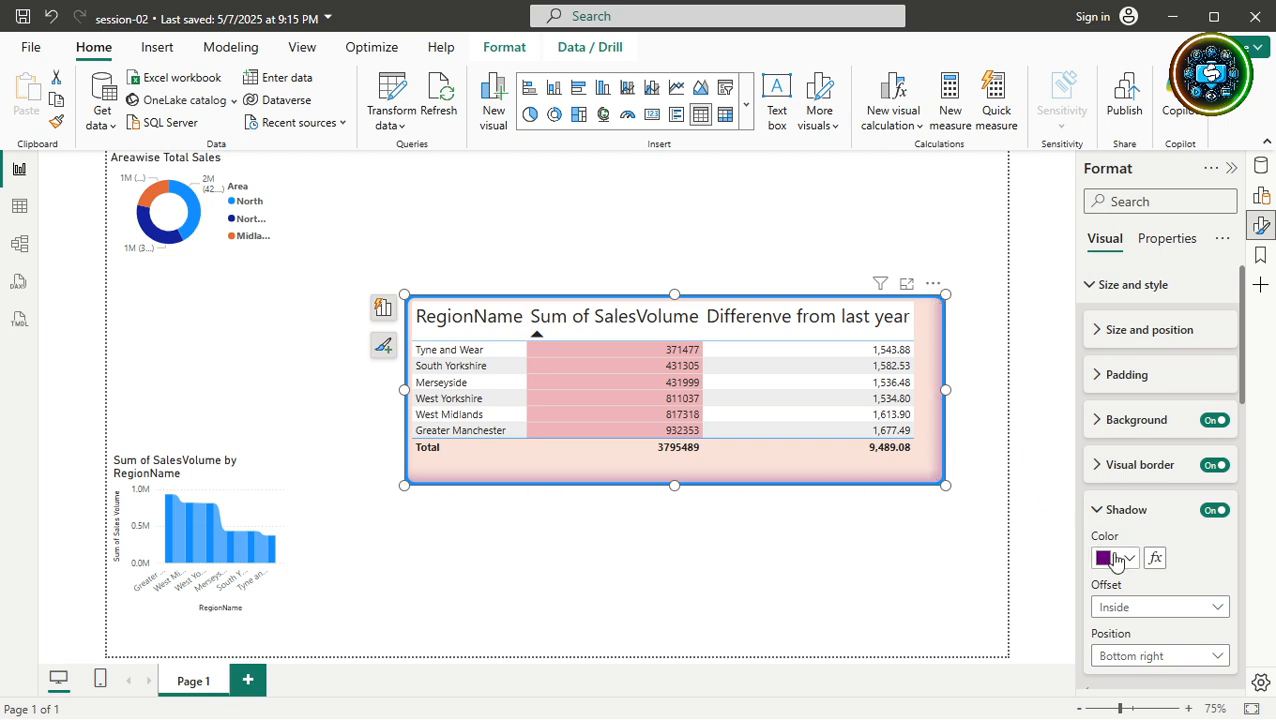
pyautogui.click(1143, 609)
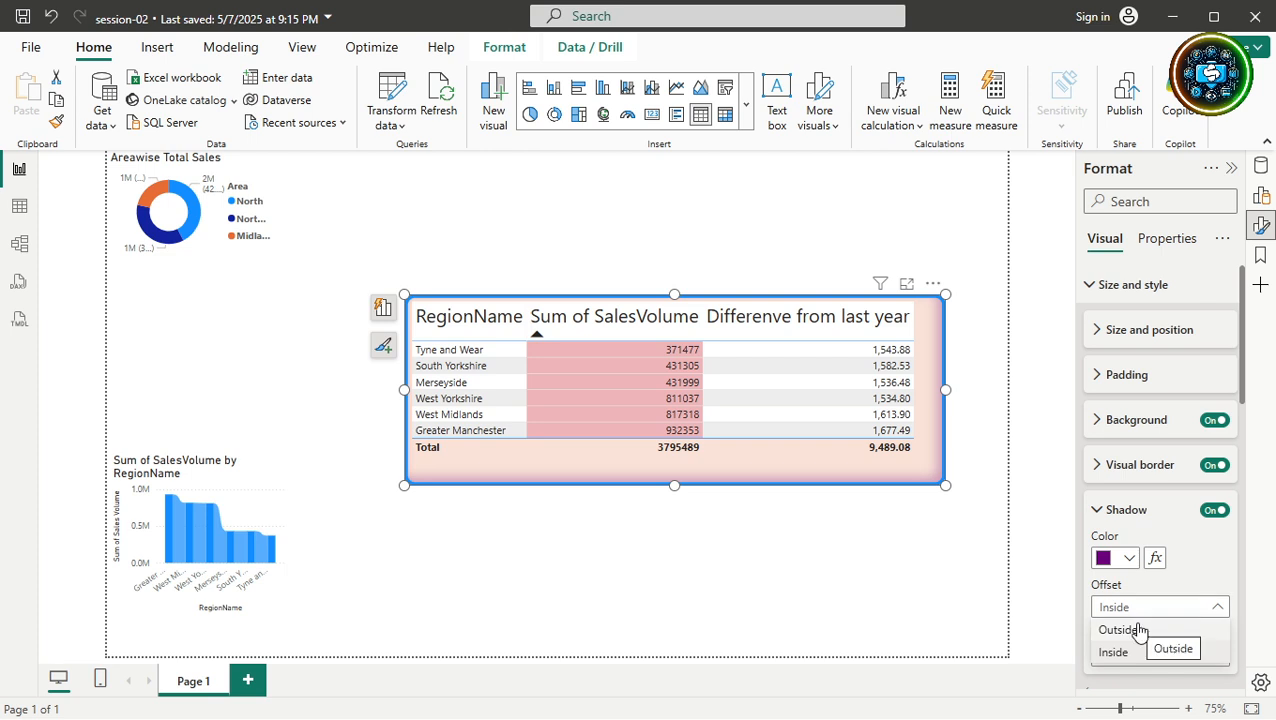
pyautogui.click(1192, 566)
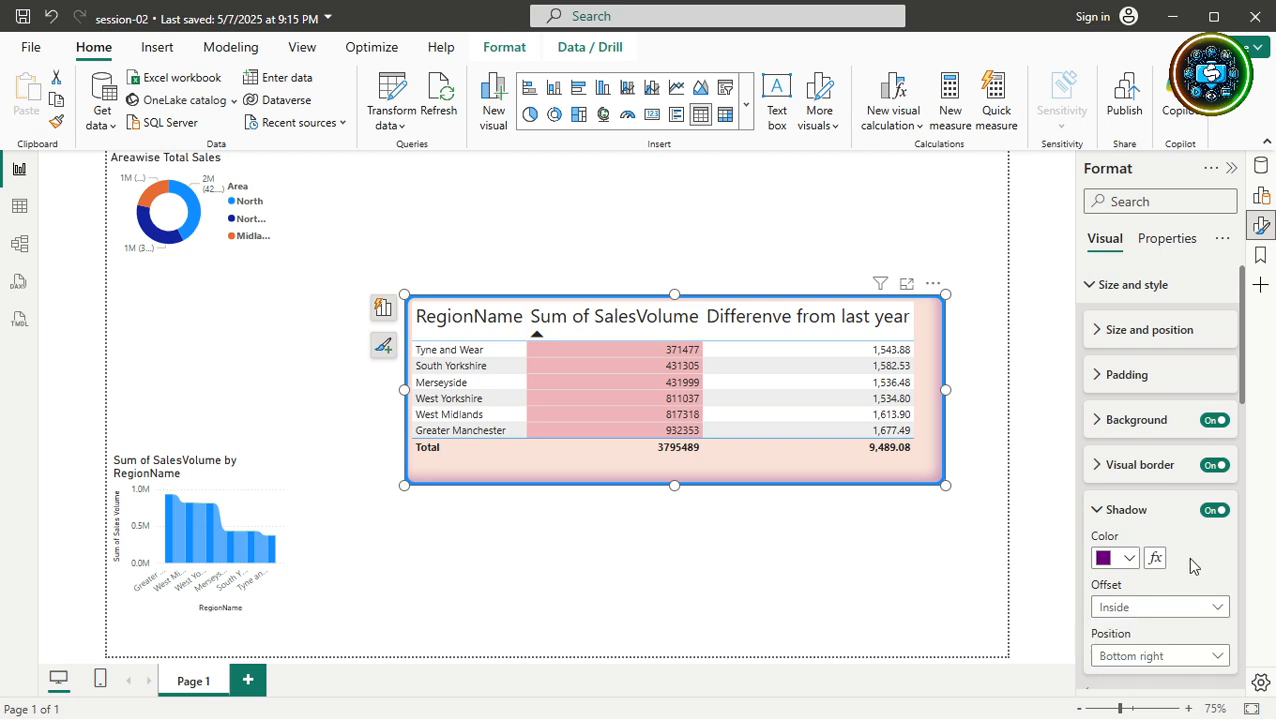
# Try Bottom and Right shadow positions, keep Center, and set the offset to Outside.
pyautogui.scroll(-1, 1192, 566)
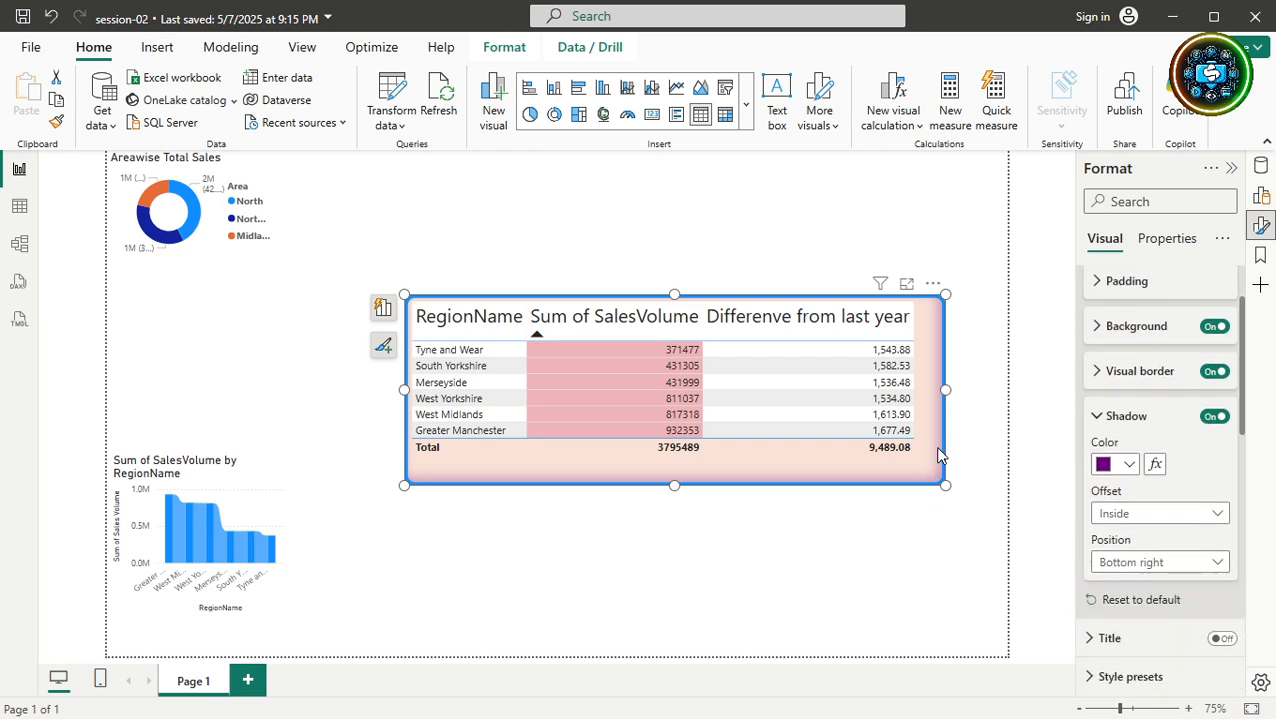
pyautogui.click(1118, 563)
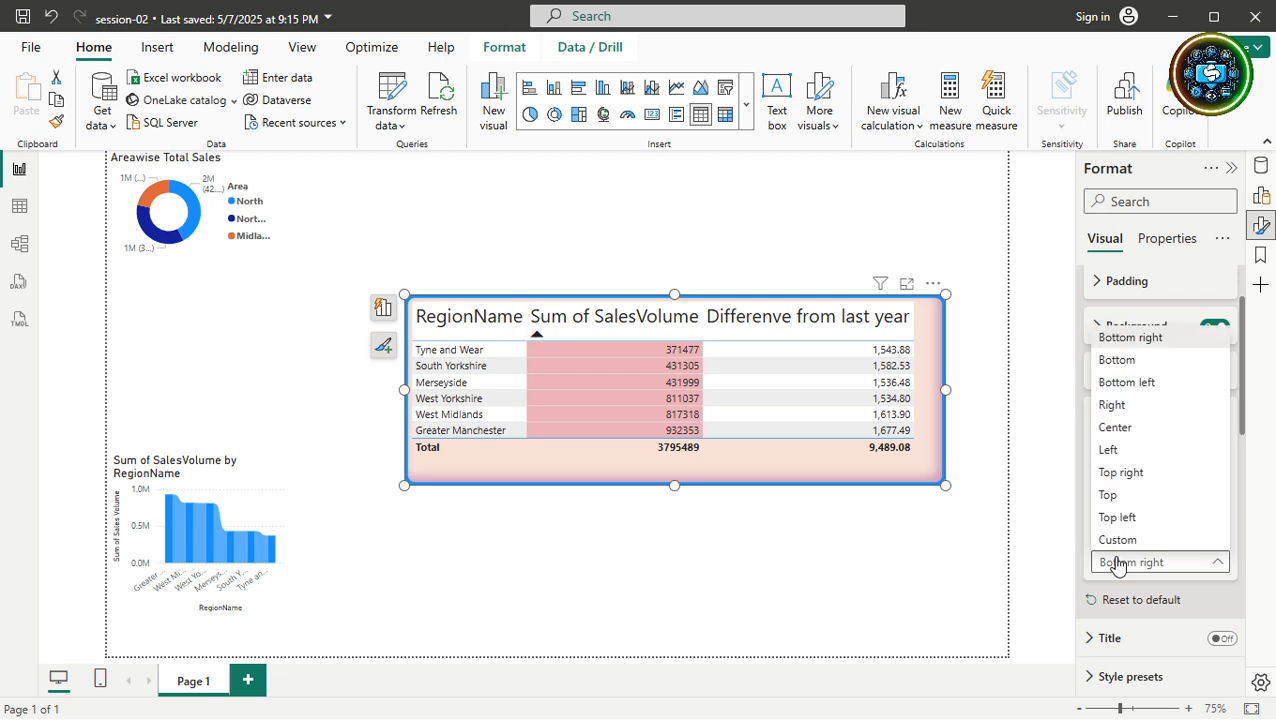
pyautogui.click(1117, 360)
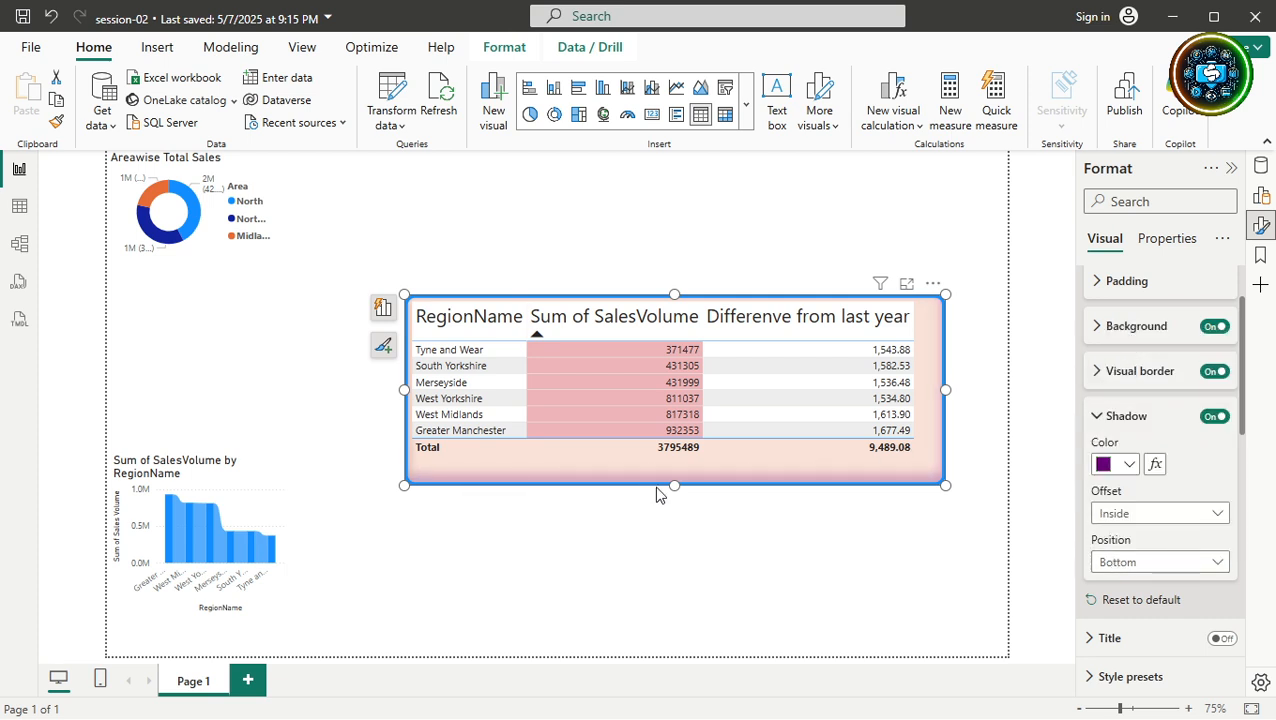
pyautogui.click(1180, 563)
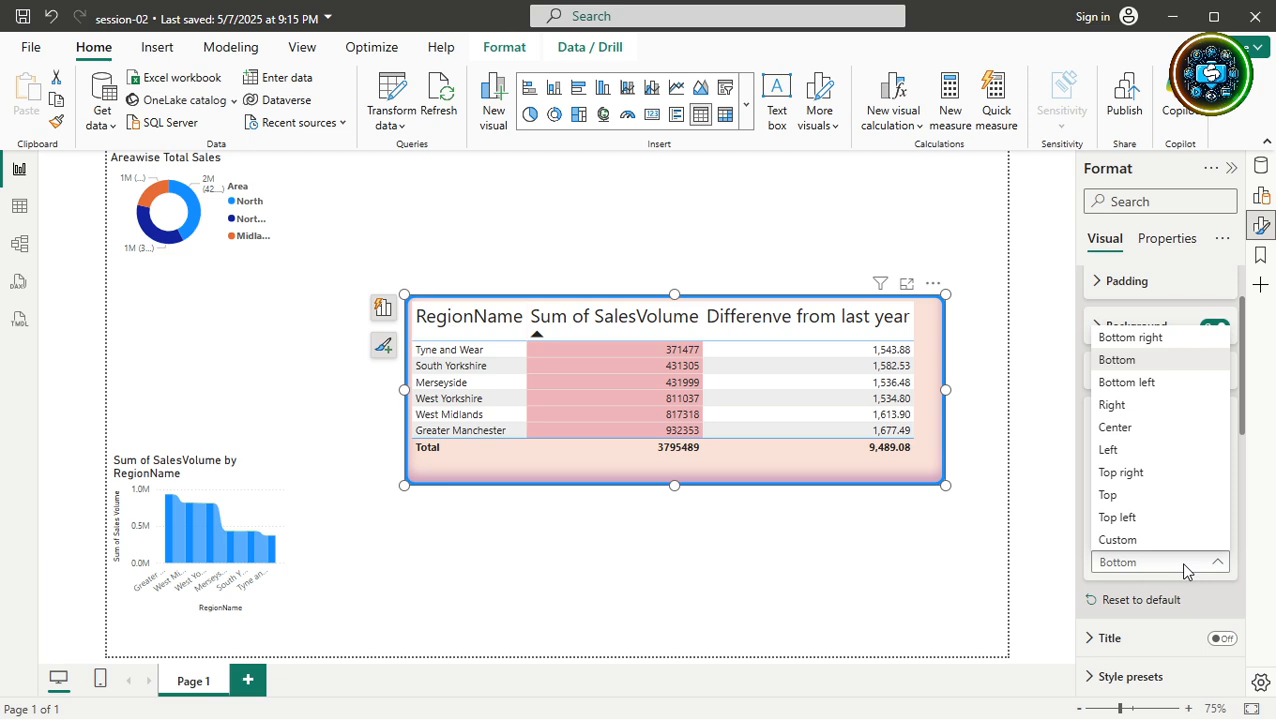
pyautogui.click(1143, 405)
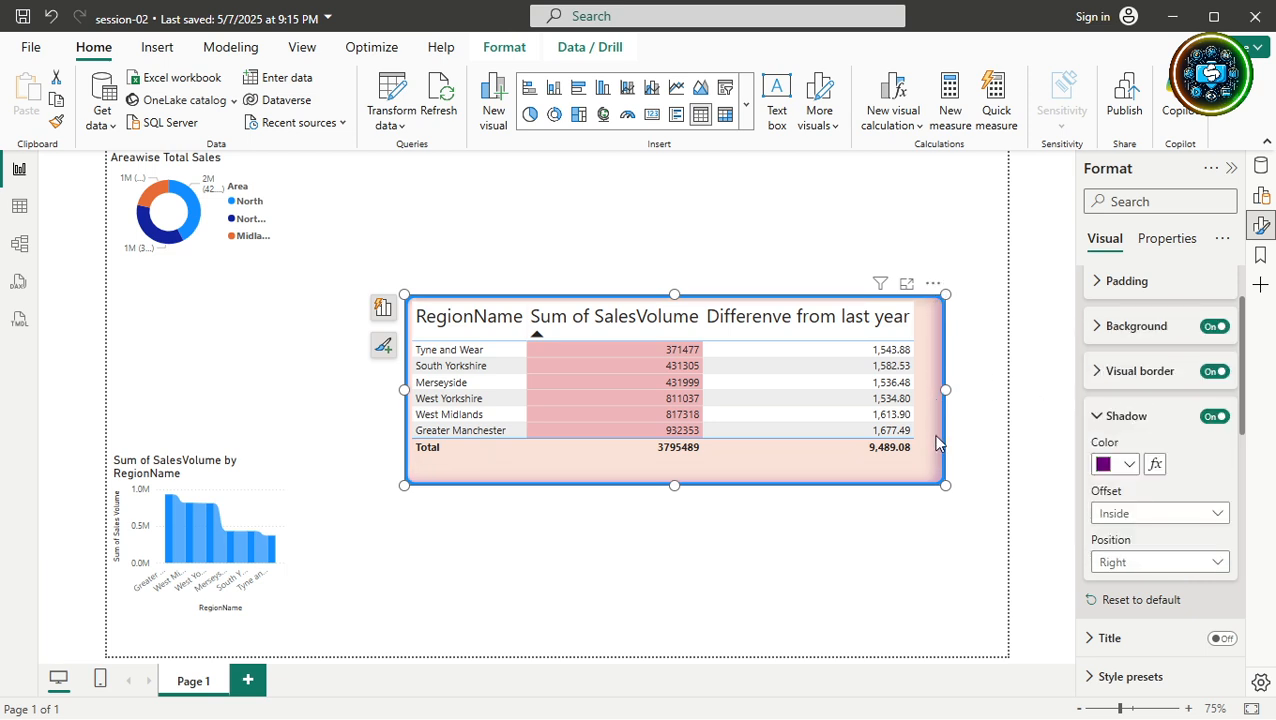
pyautogui.click(1157, 562)
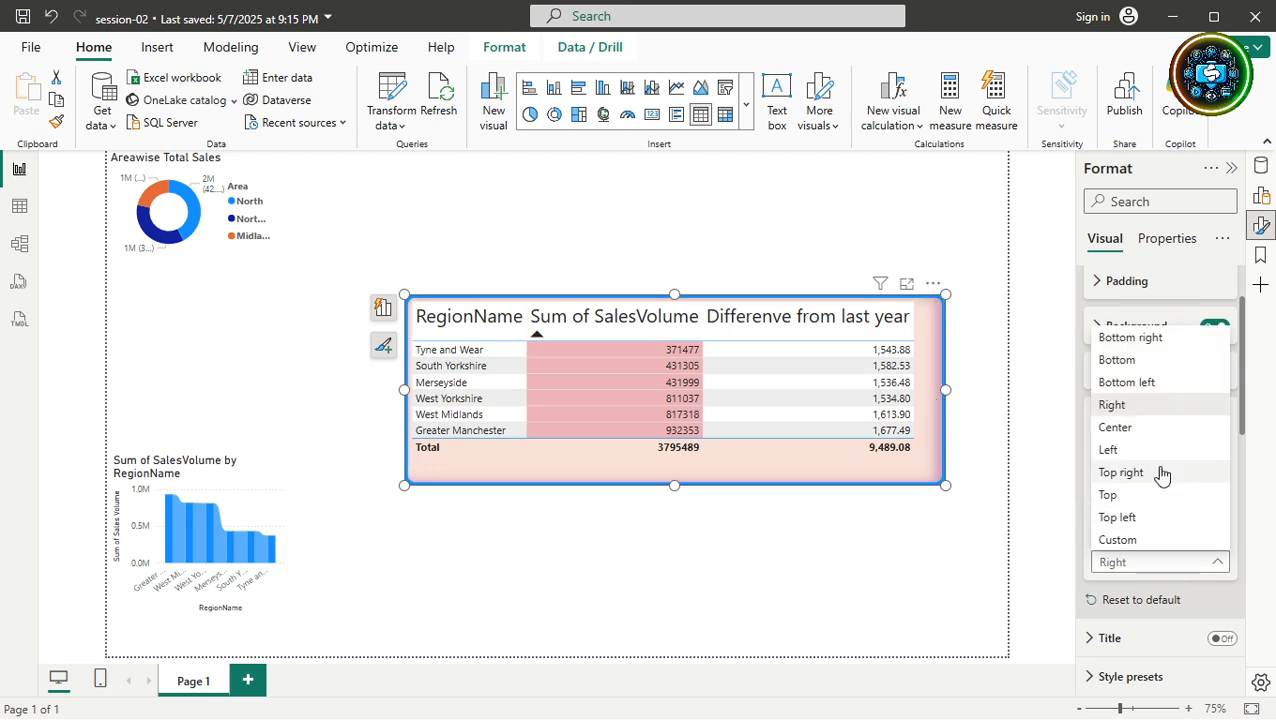
pyautogui.press('Escape')
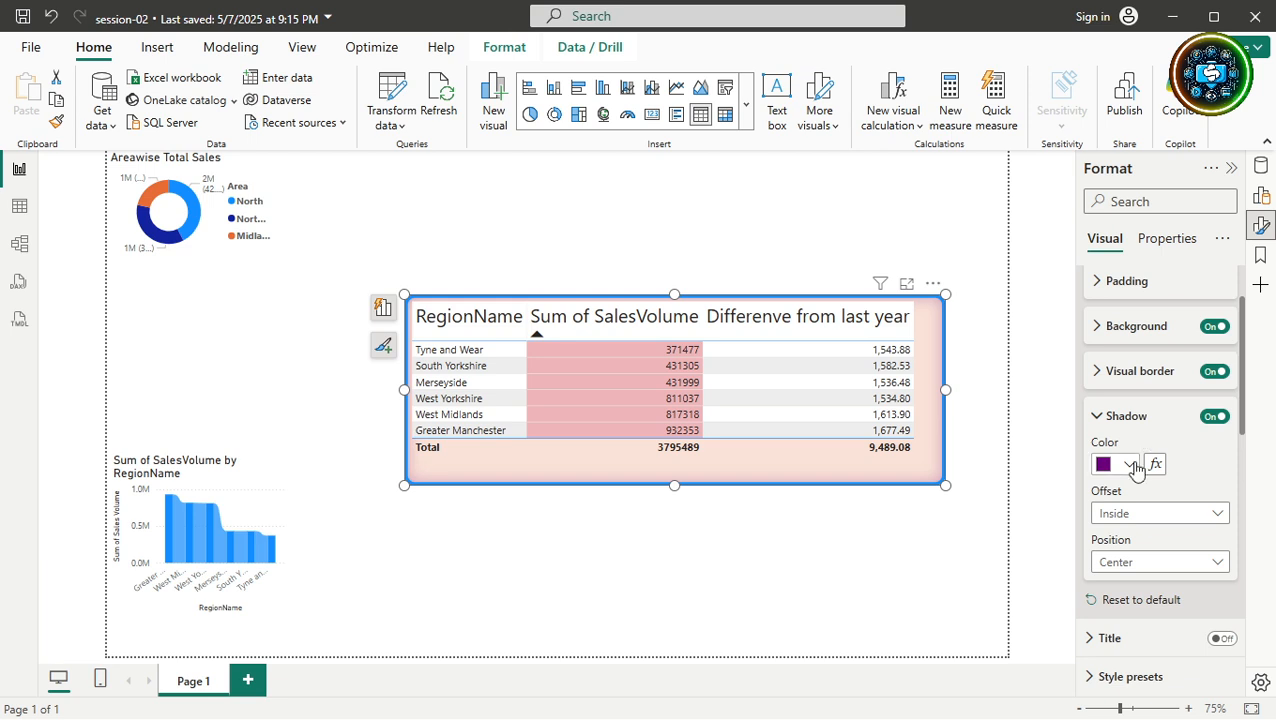
pyautogui.click(1147, 562)
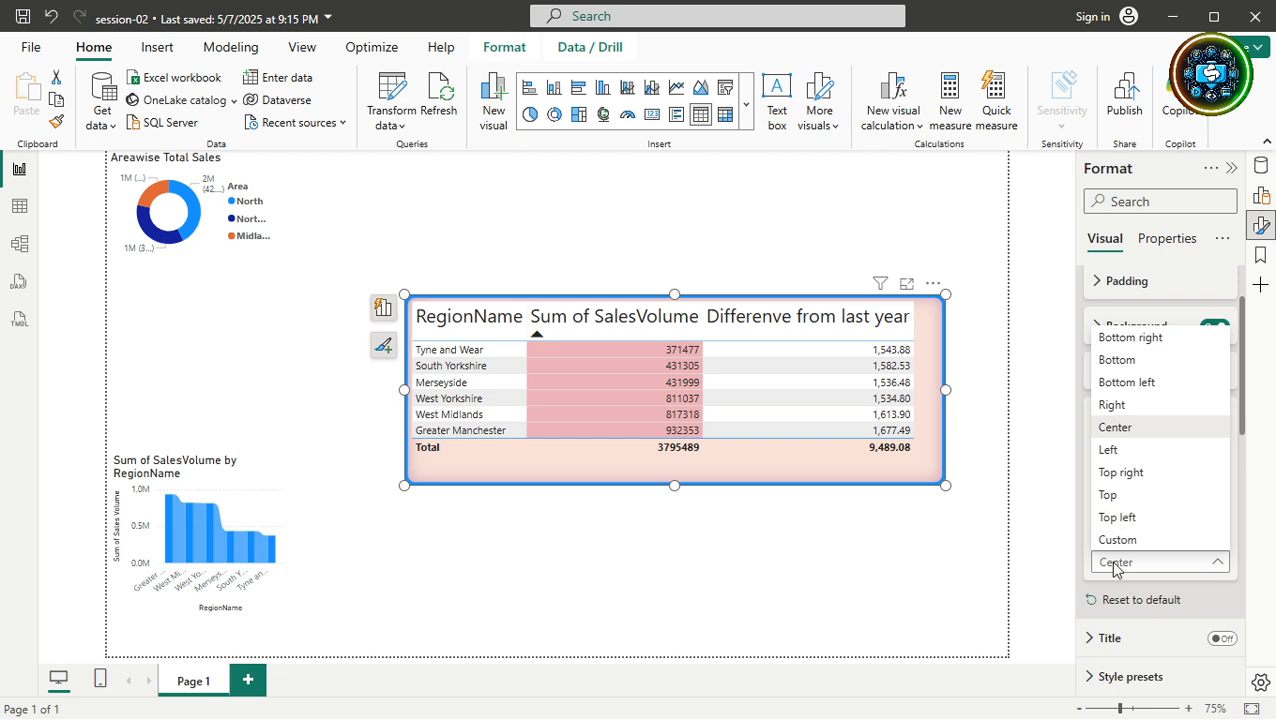
pyautogui.click(1118, 561)
pyautogui.click(1140, 514)
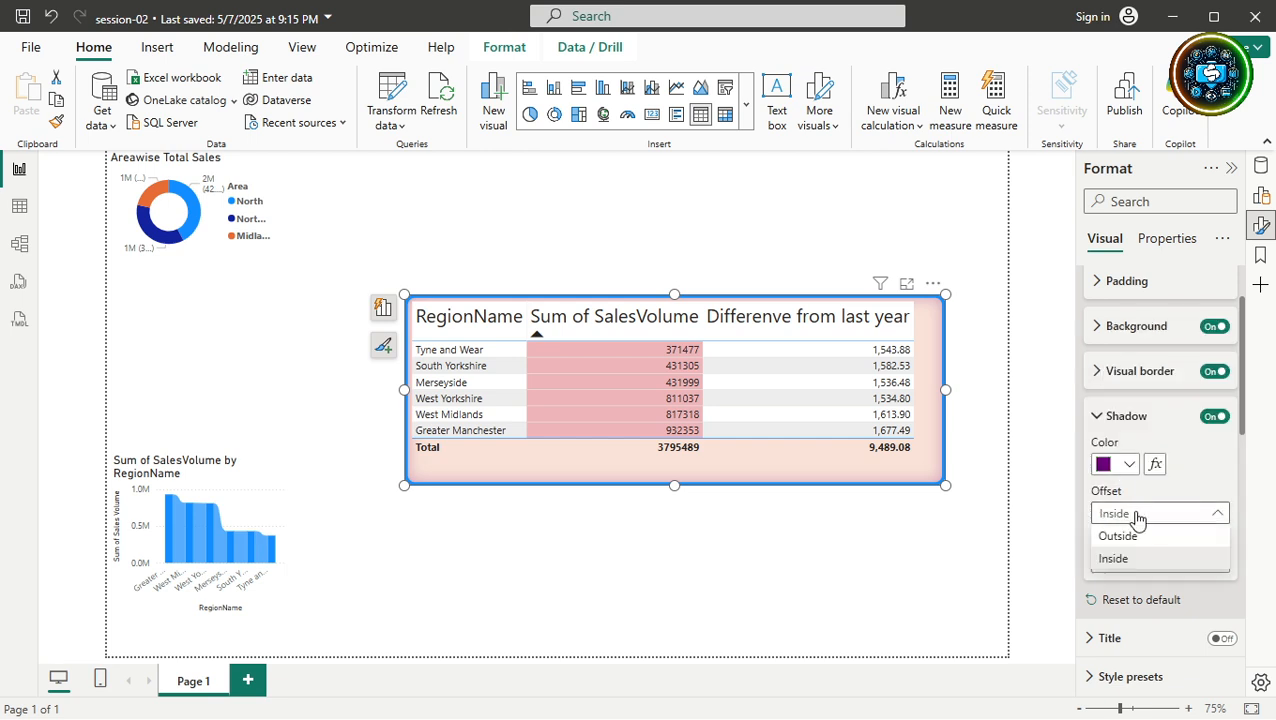
pyautogui.click(1129, 539)
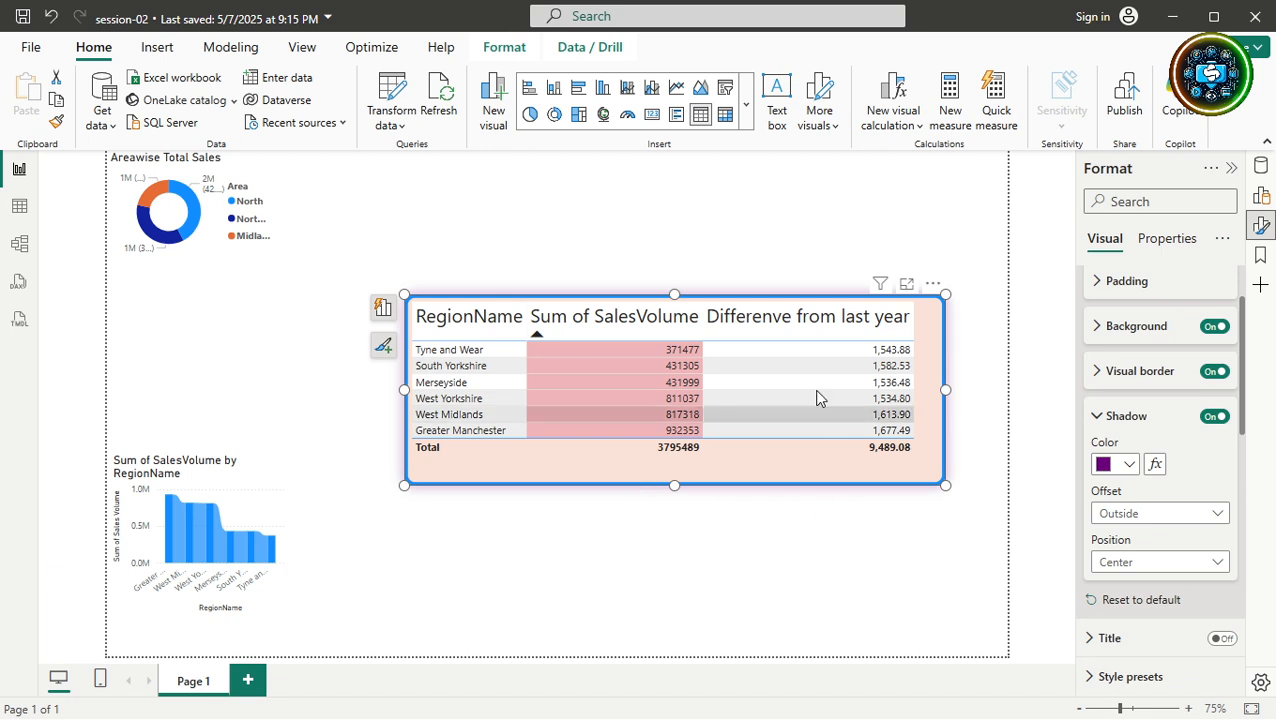
pyautogui.click(992, 535)
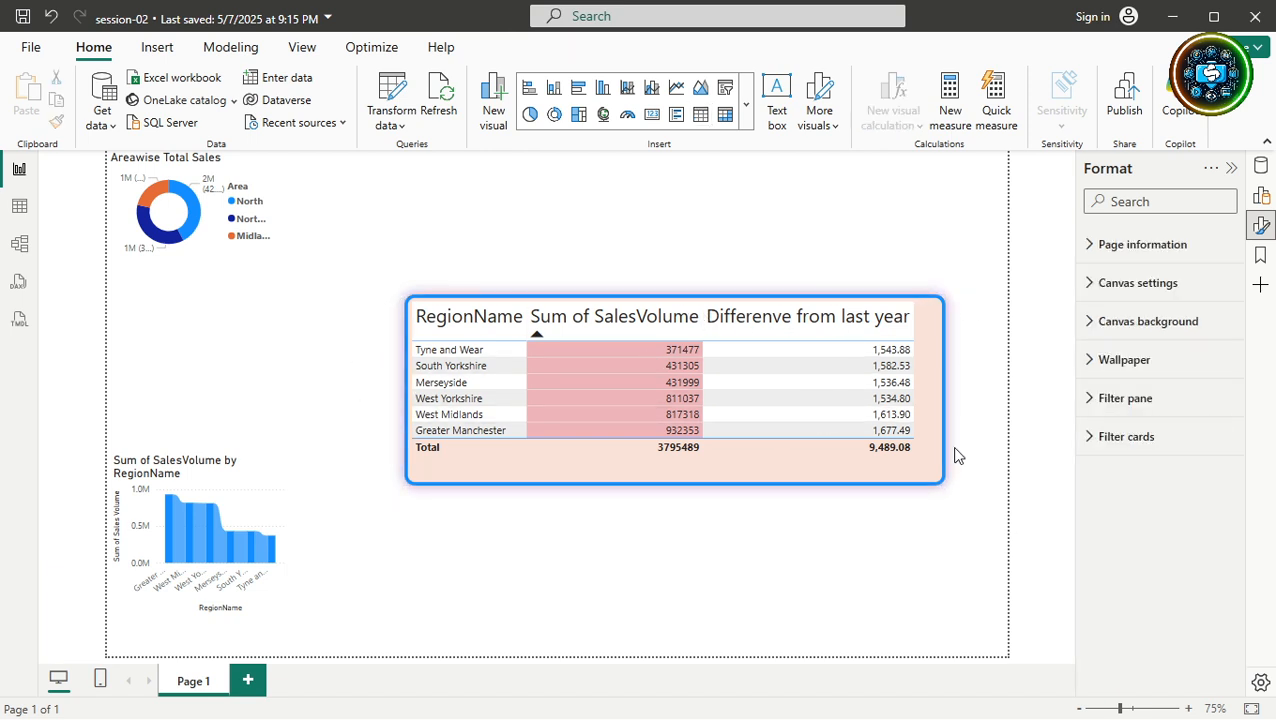
# Set the shadow position to Bottom right, then collapse the Shadow and Size and style cards.
pyautogui.click(878, 462)
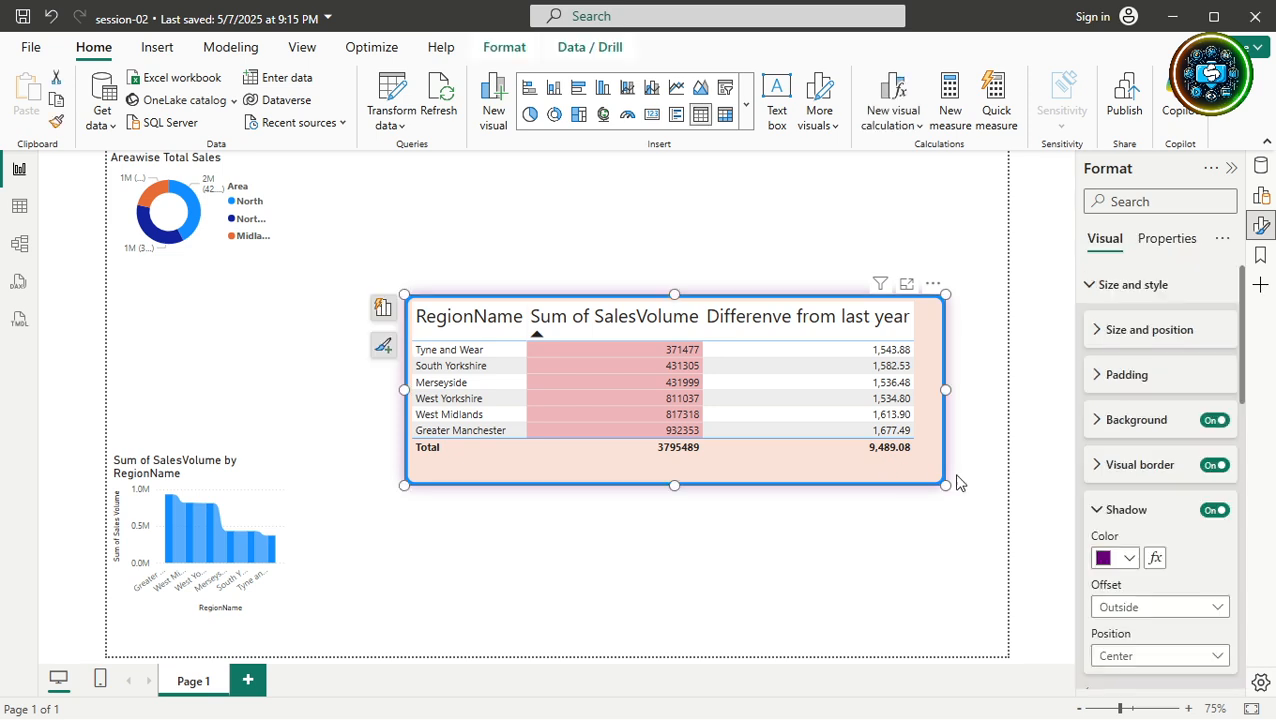
pyautogui.click(1139, 654)
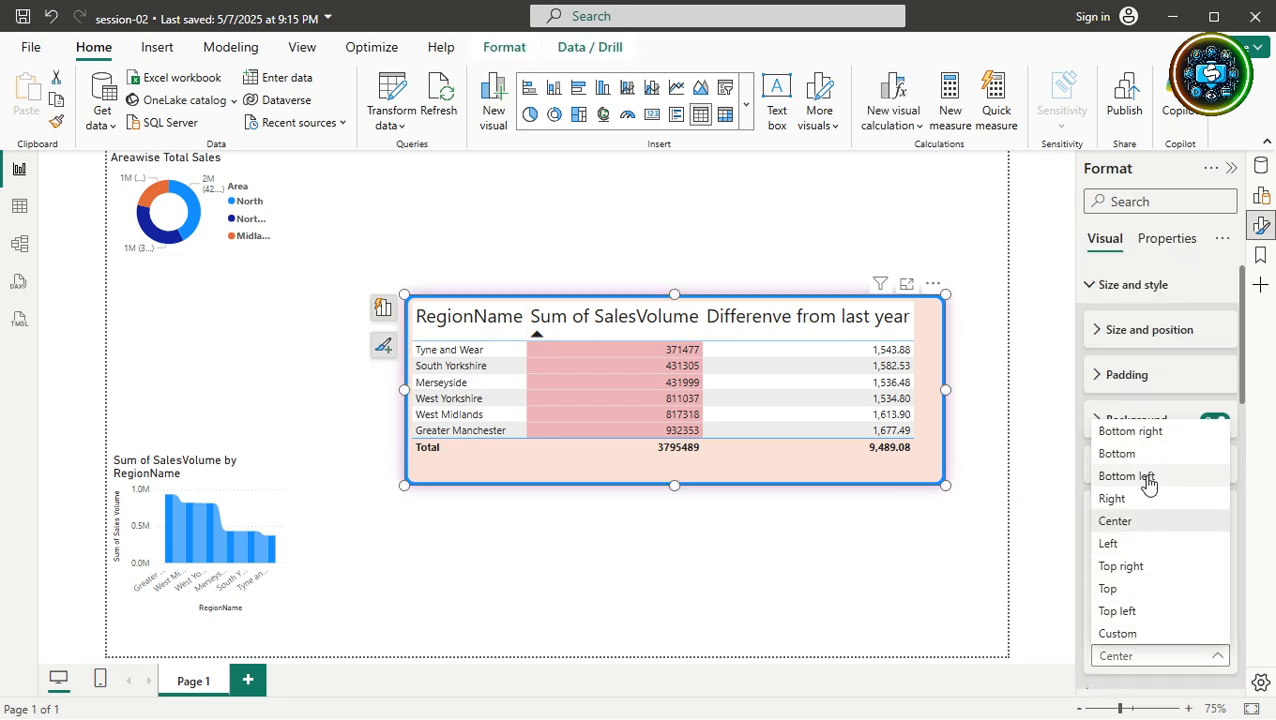
pyautogui.click(1065, 505)
pyautogui.click(881, 580)
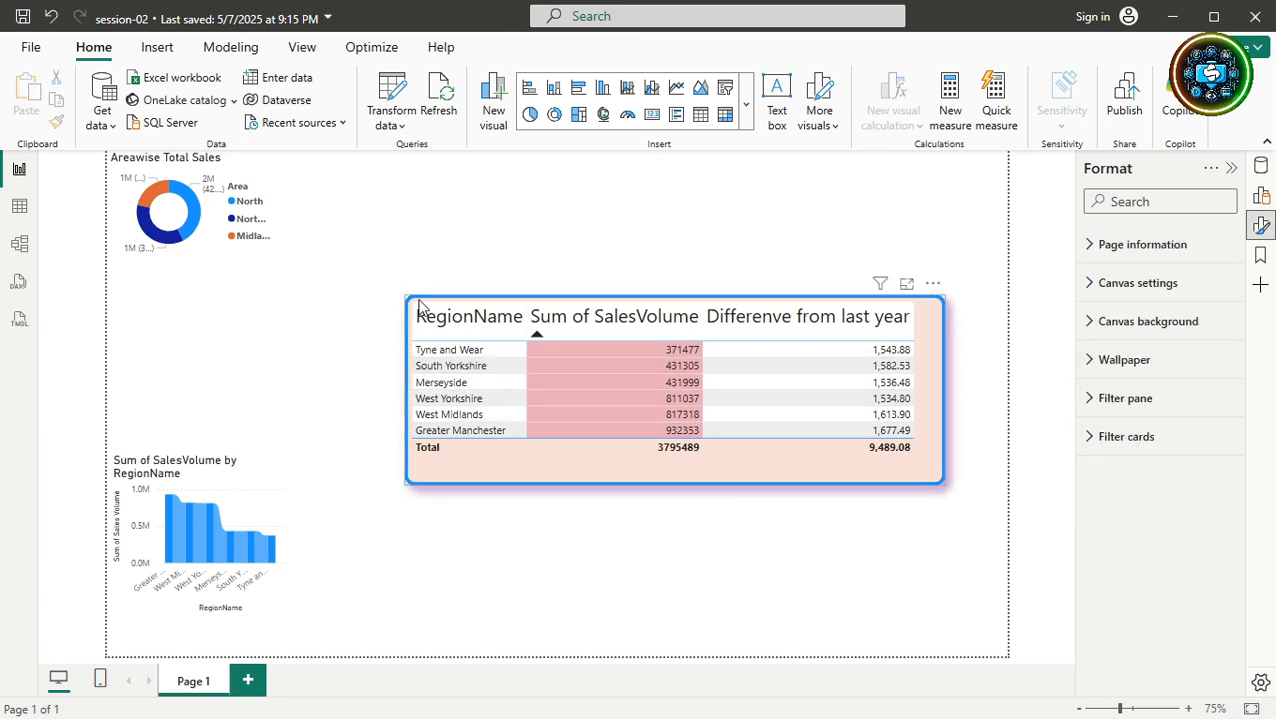
pyautogui.click(895, 490)
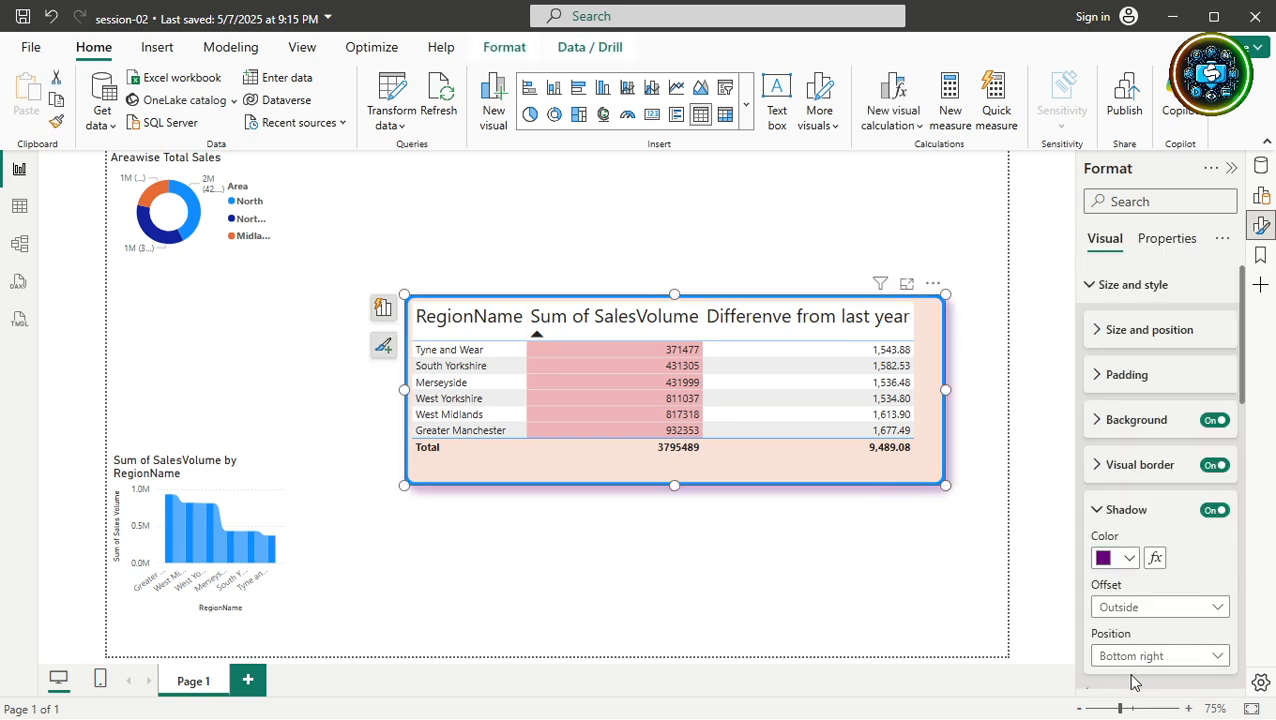
pyautogui.click(1098, 512)
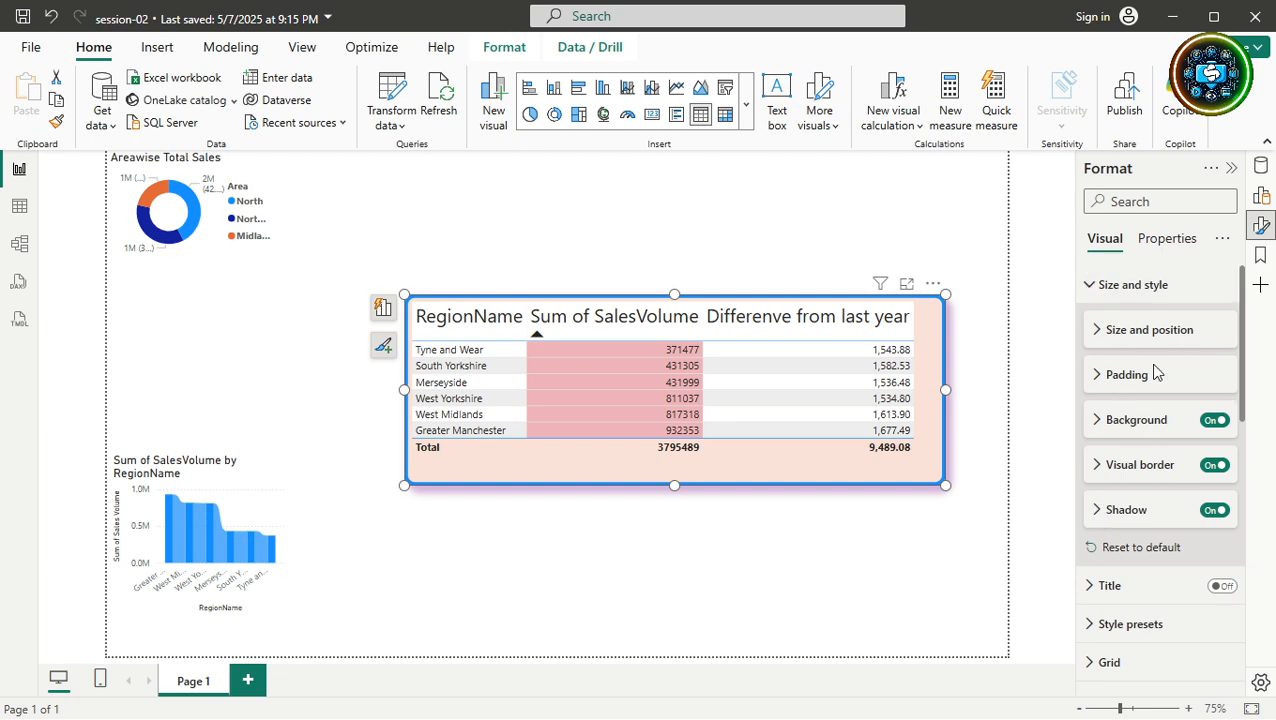
pyautogui.click(1092, 290)
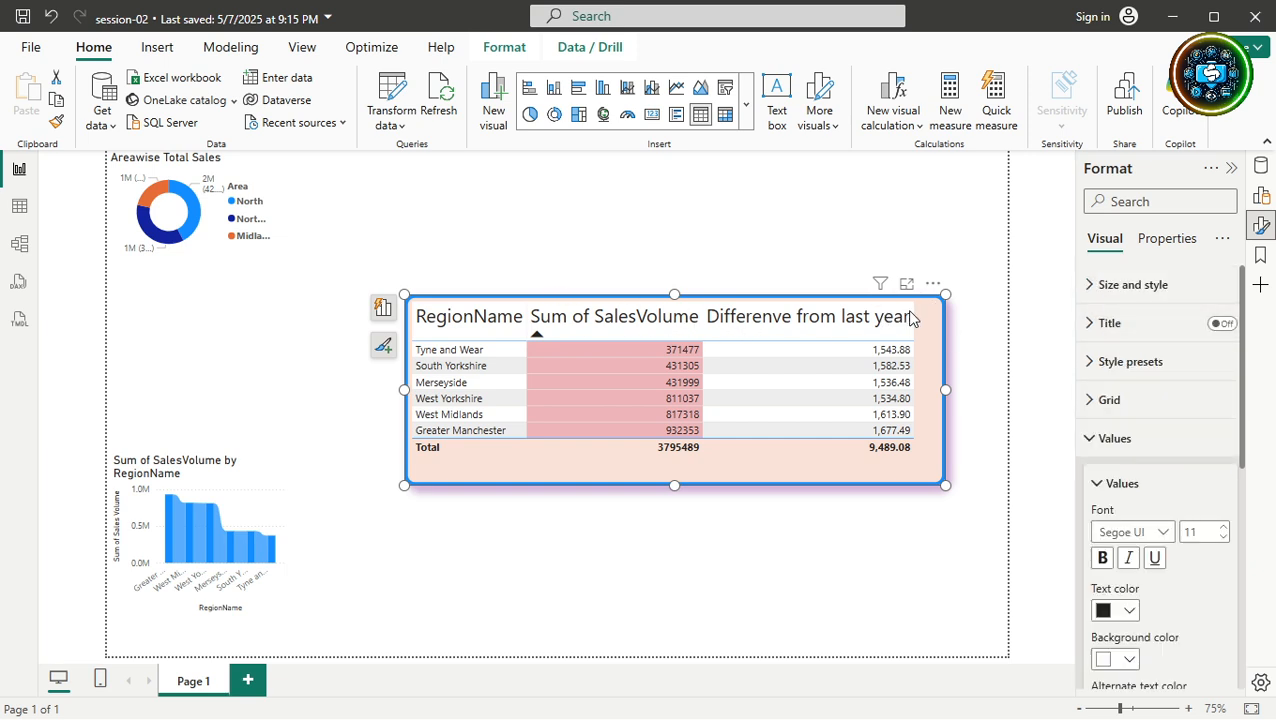
# Turn on the table title and type 'Summary Table' as its text.
pyautogui.click(1220, 325)
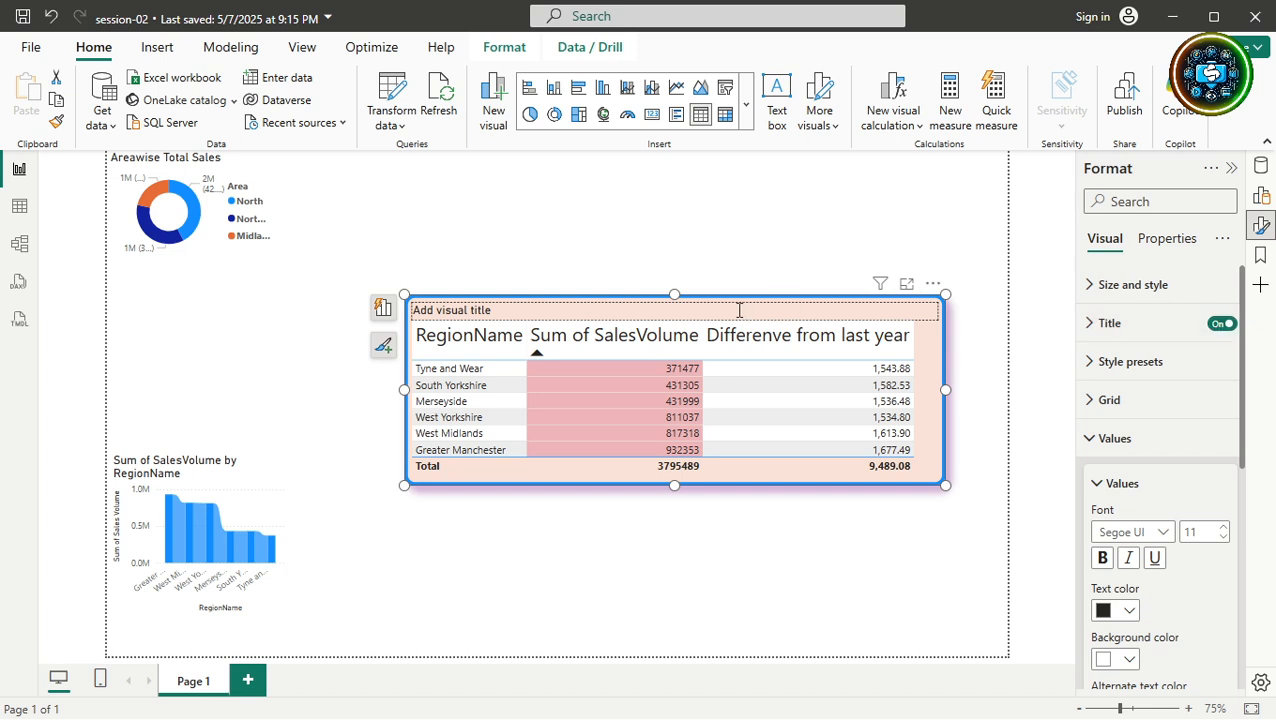
pyautogui.click(592, 316)
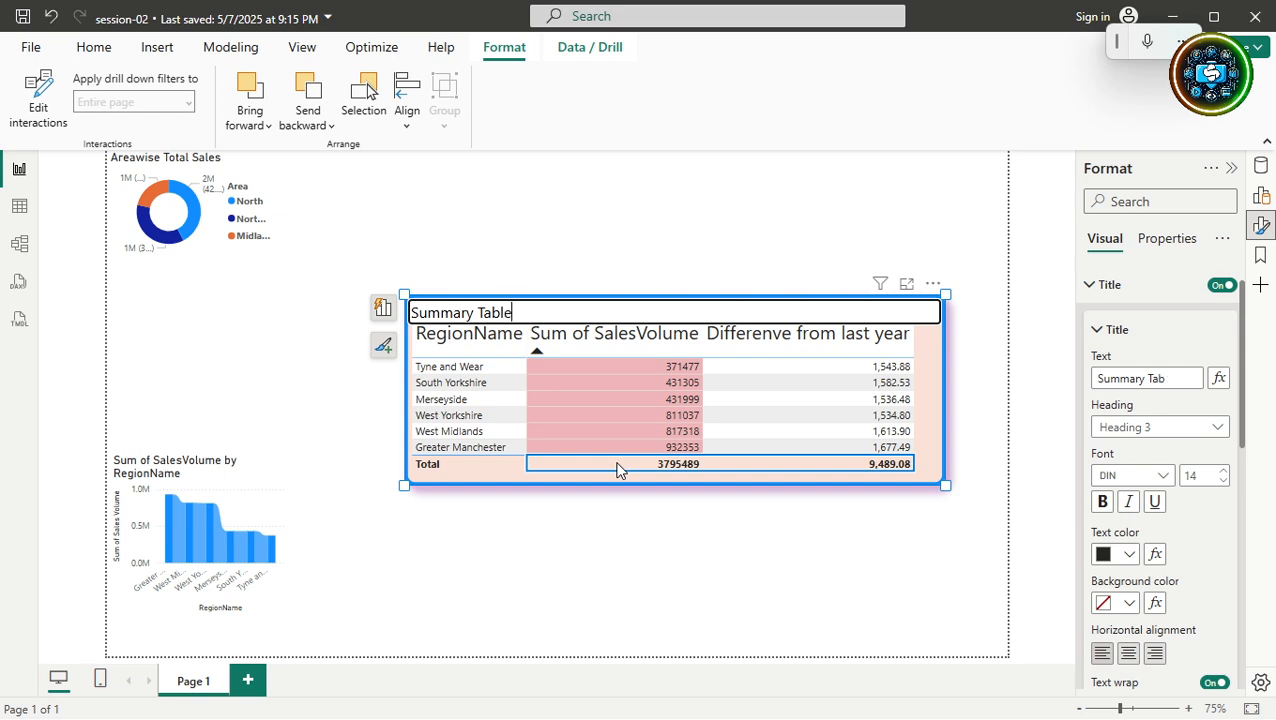
pyautogui.click(967, 360)
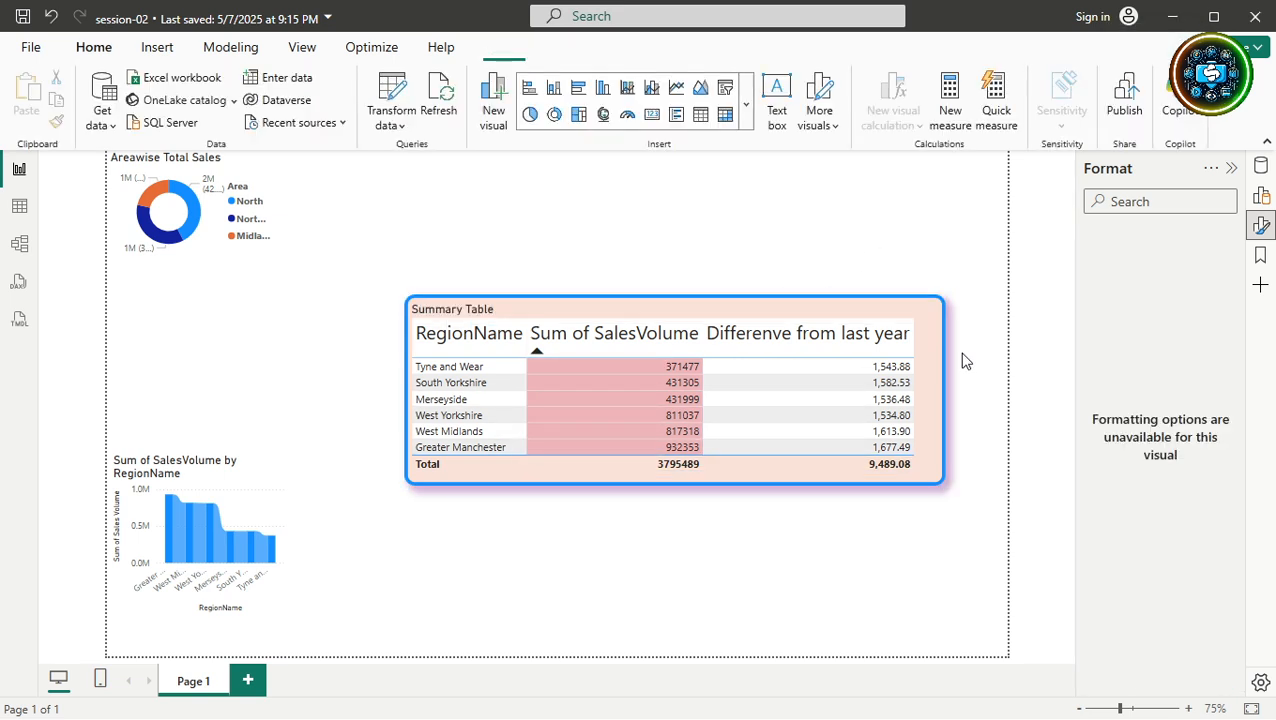
pyautogui.click(515, 311)
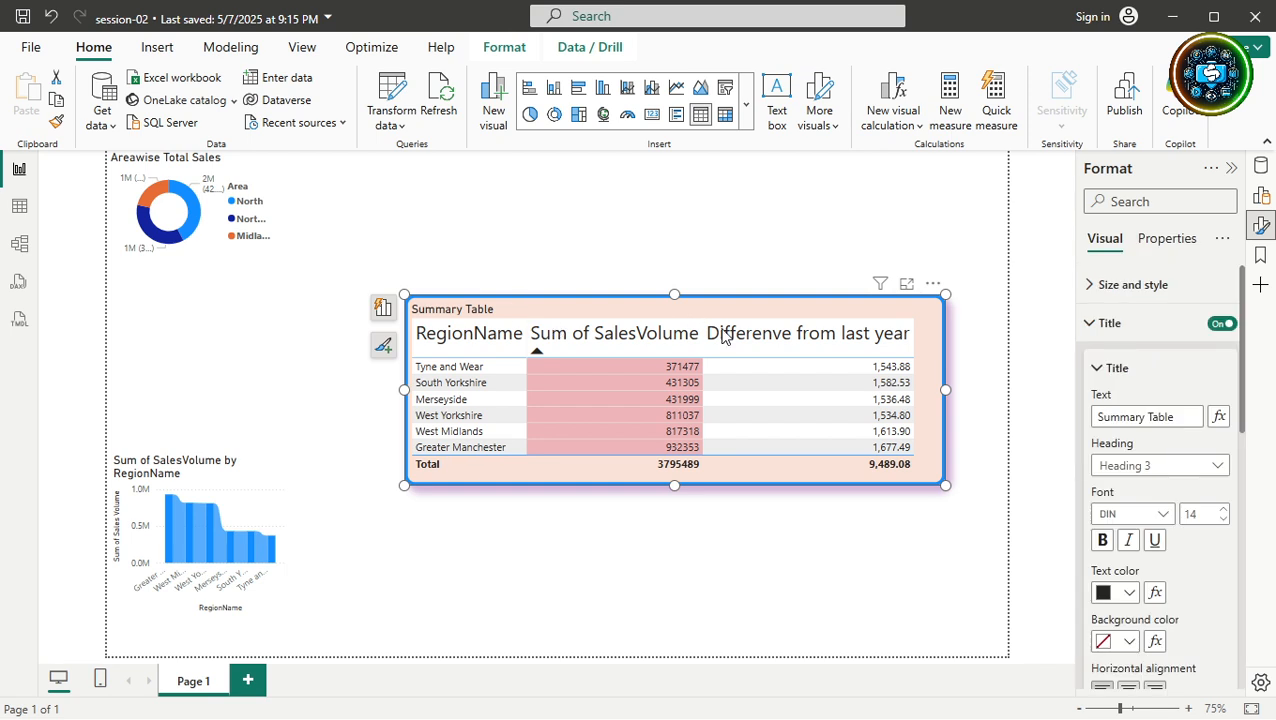
# Set the title to Normal heading, Arial Black size 20, and drag the table taller.
pyautogui.click(1218, 470)
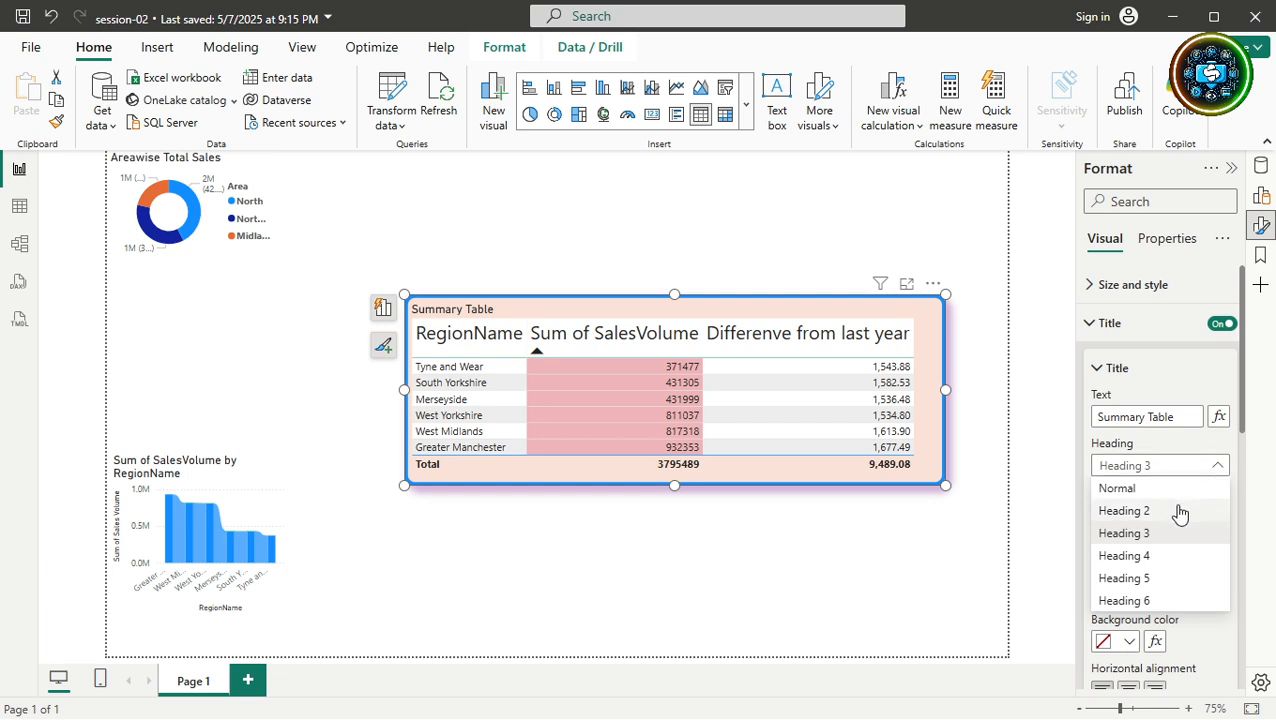
pyautogui.press('Escape')
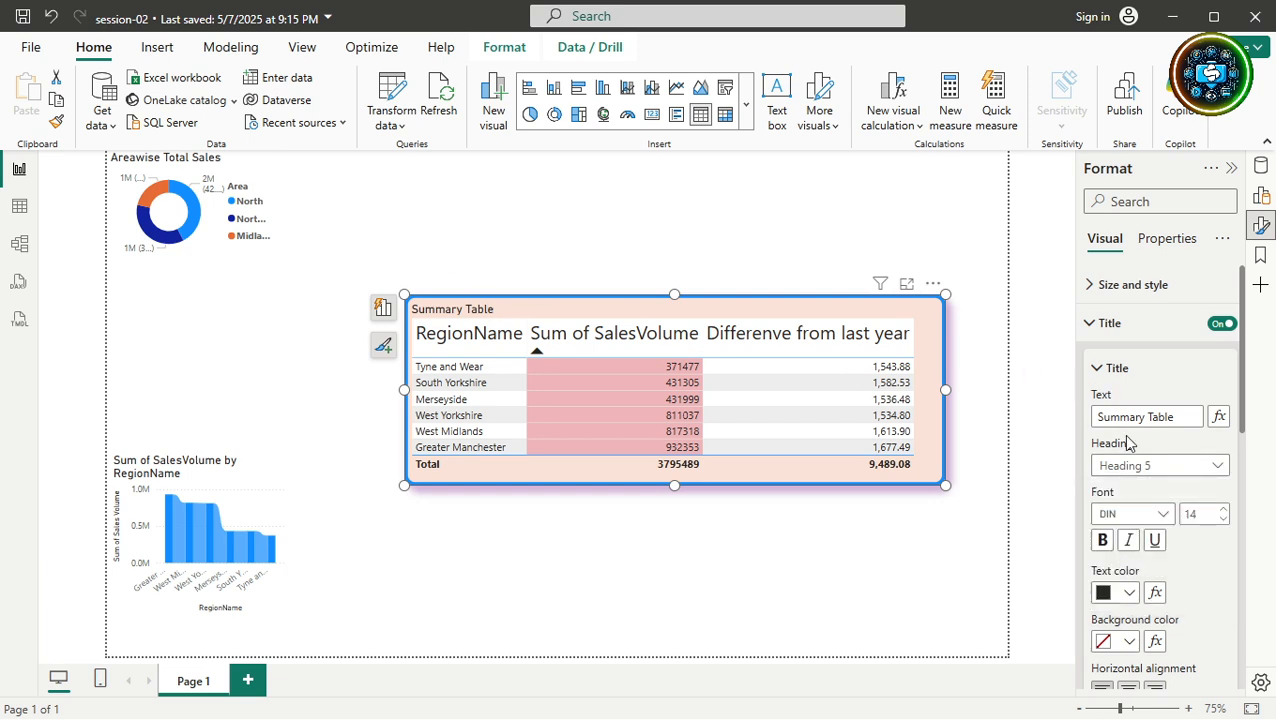
pyautogui.click(1165, 465)
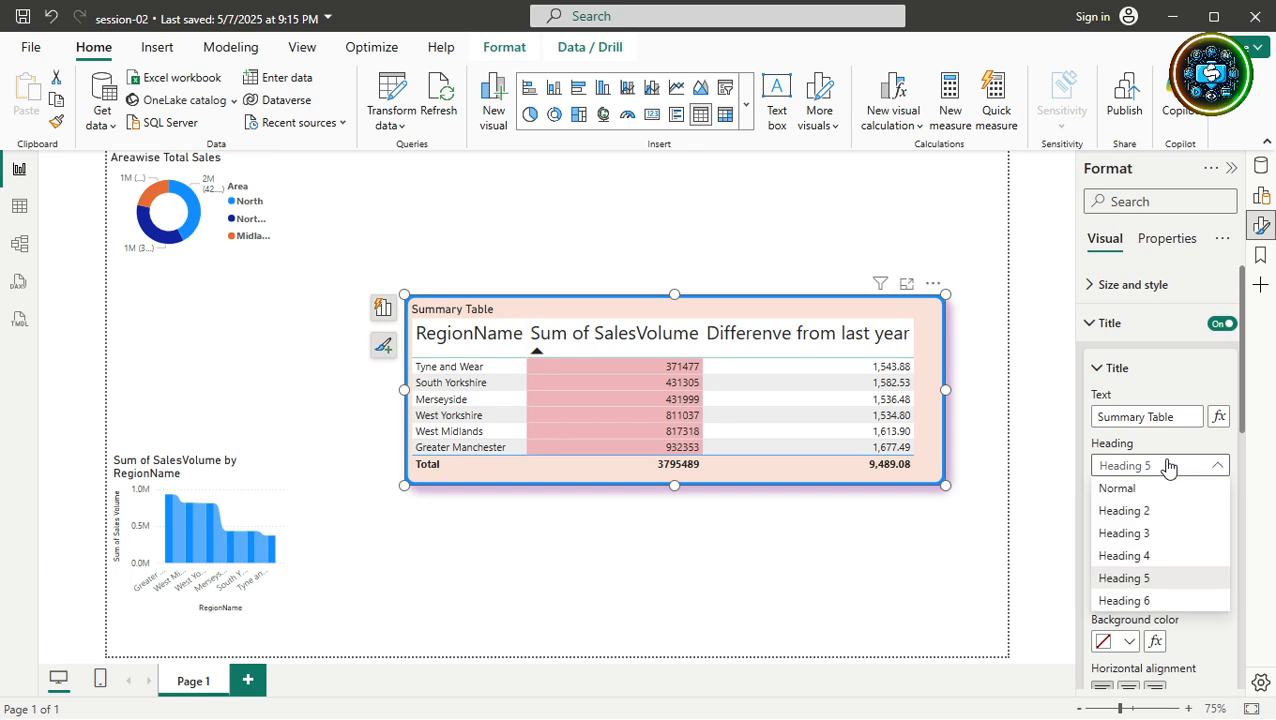
pyautogui.click(1112, 489)
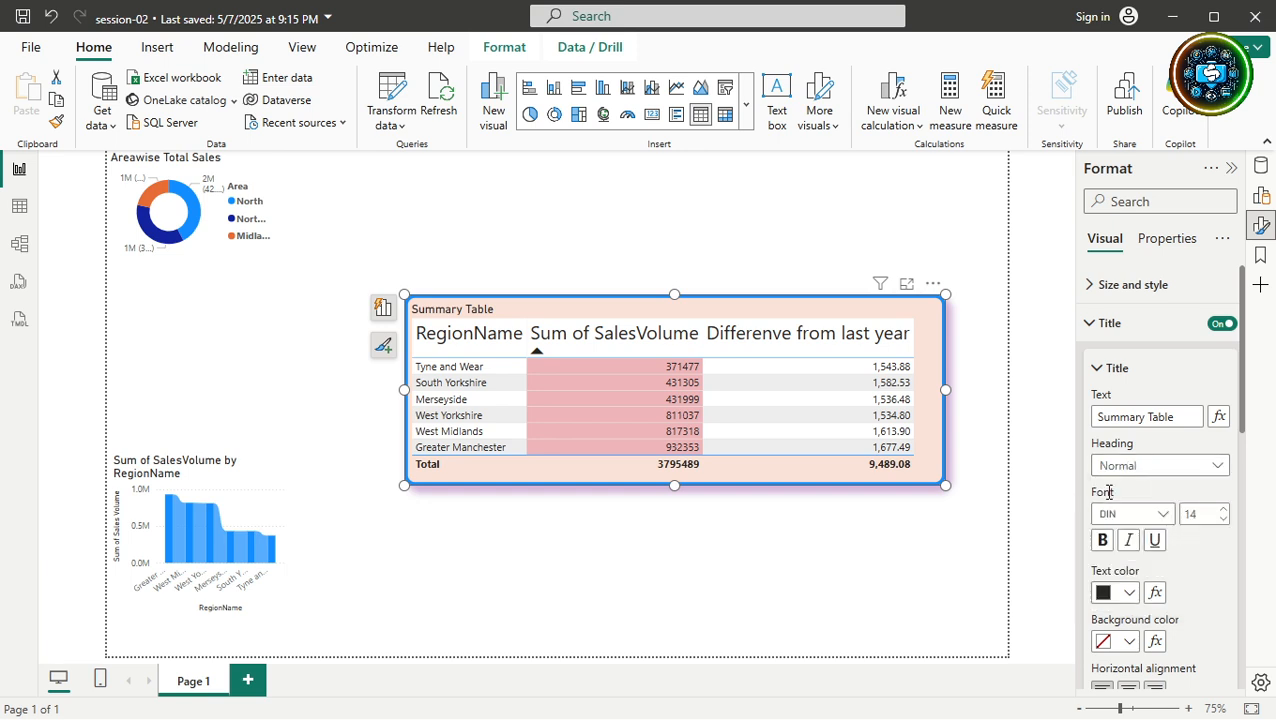
pyautogui.click(1160, 516)
pyautogui.click(1141, 242)
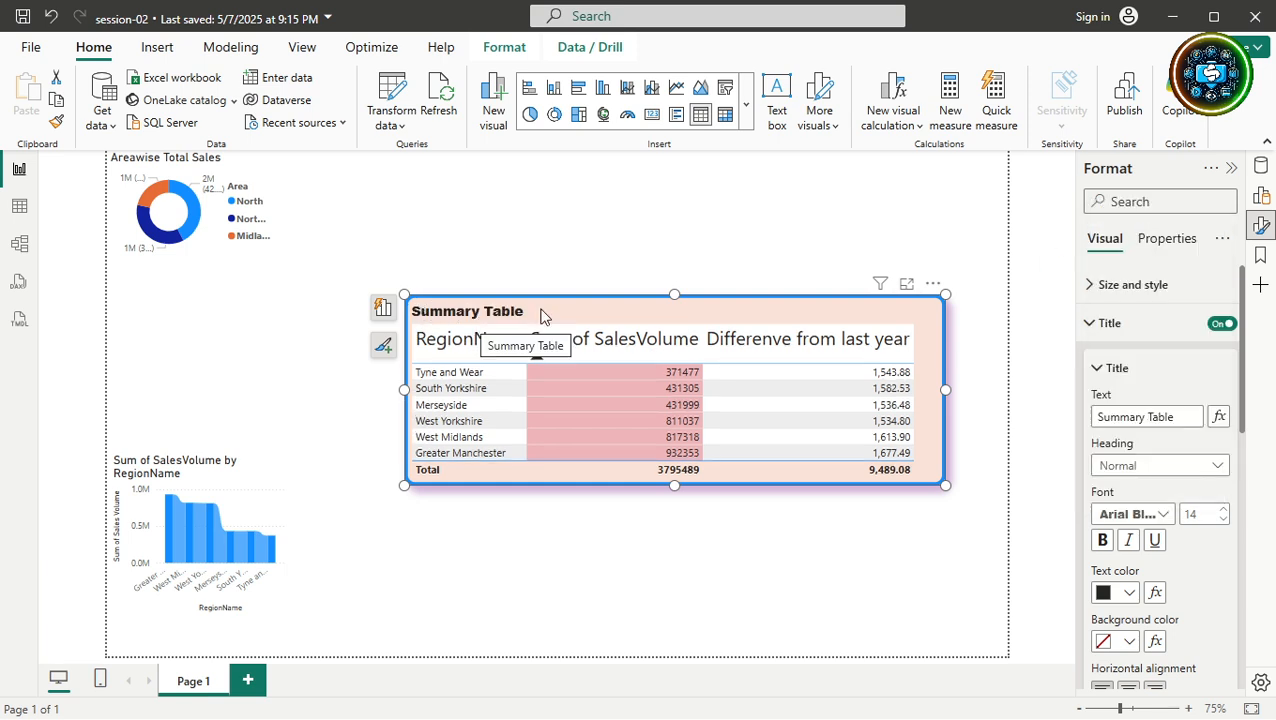
pyautogui.click(1201, 516)
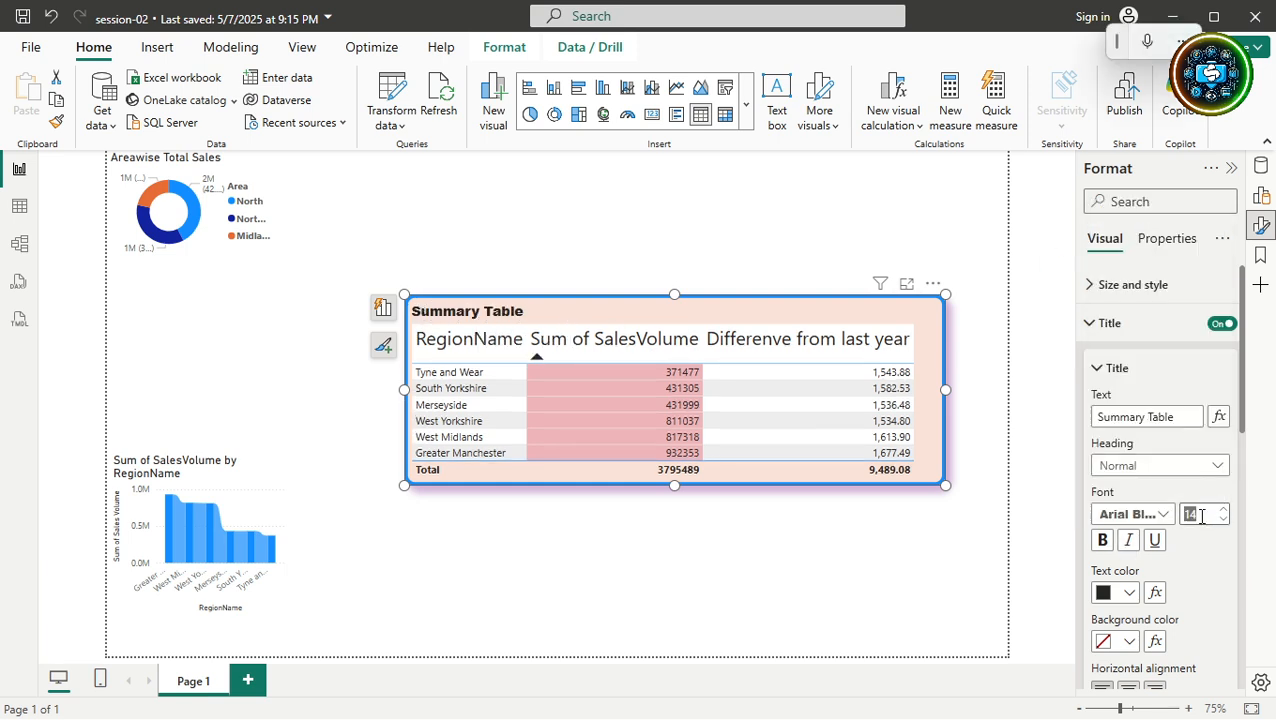
pyautogui.write('20')
pyautogui.press('Return')
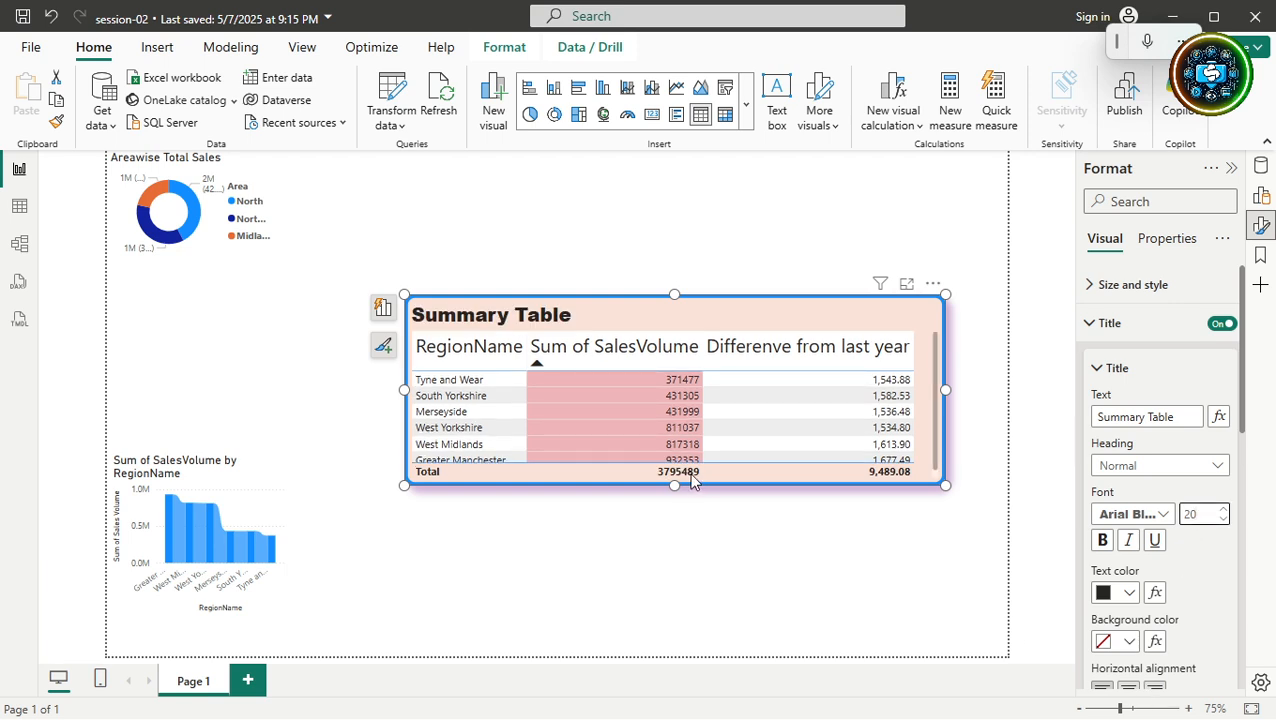
pyautogui.moveTo(674, 490); pyautogui.dragTo(666, 534)
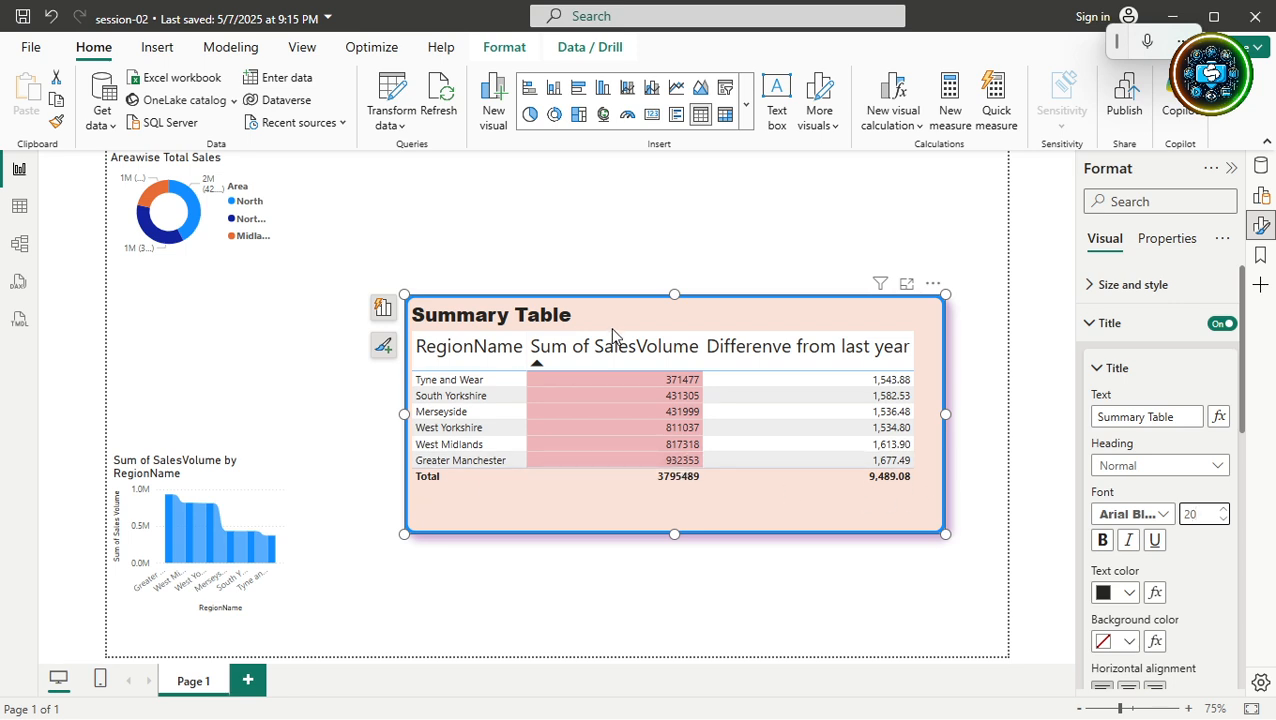
pyautogui.click(1089, 325)
# Give the title a purple background, keeping its text black and non-italic.
pyautogui.click(1089, 325)
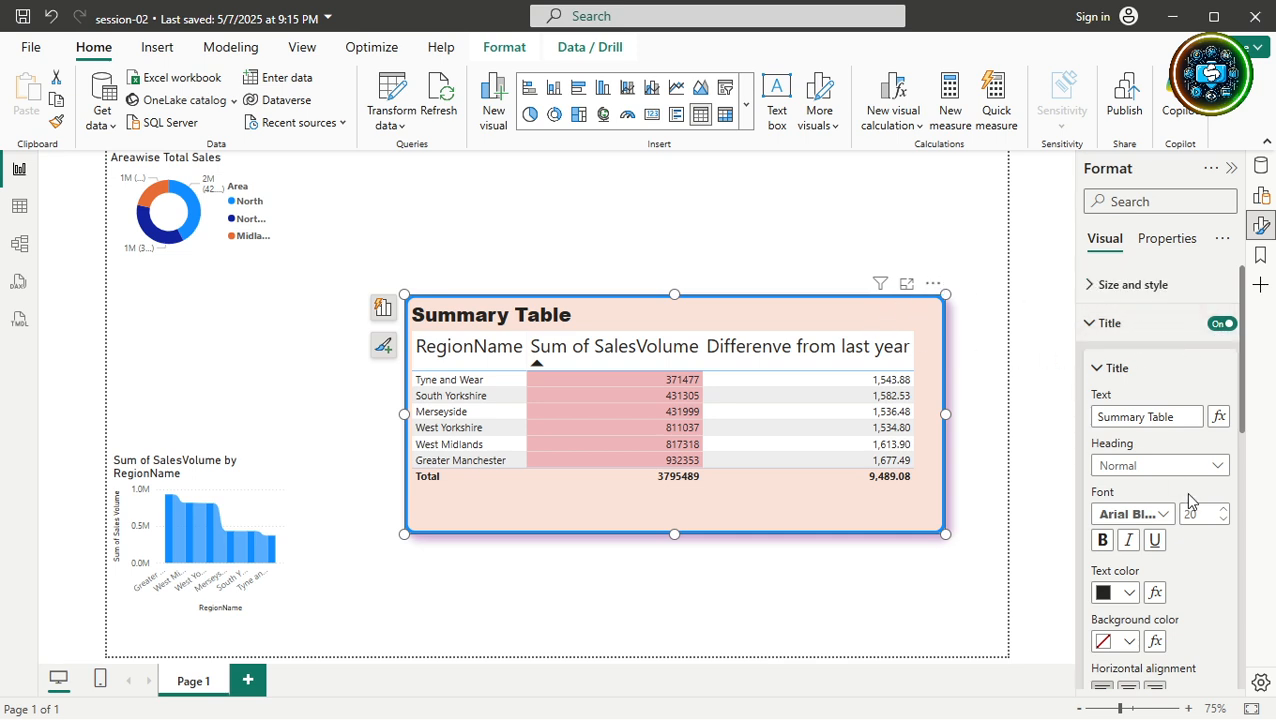
pyautogui.click(1130, 543)
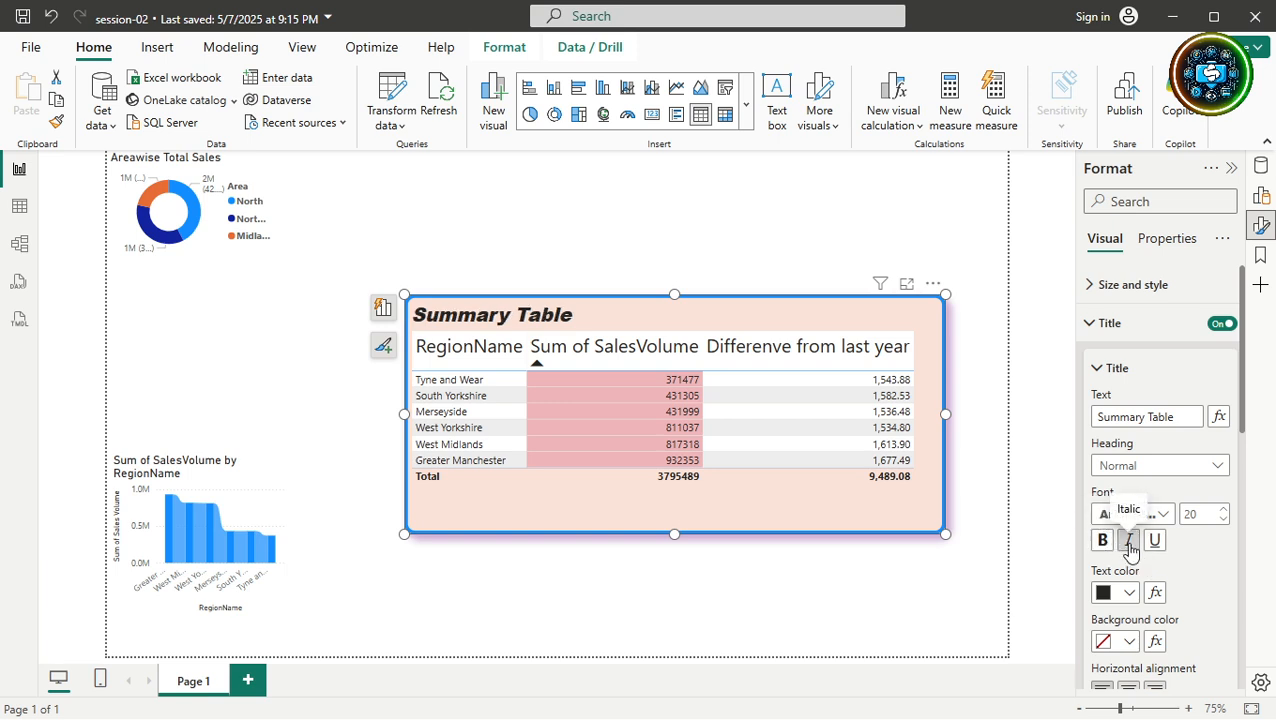
pyautogui.click(1130, 543)
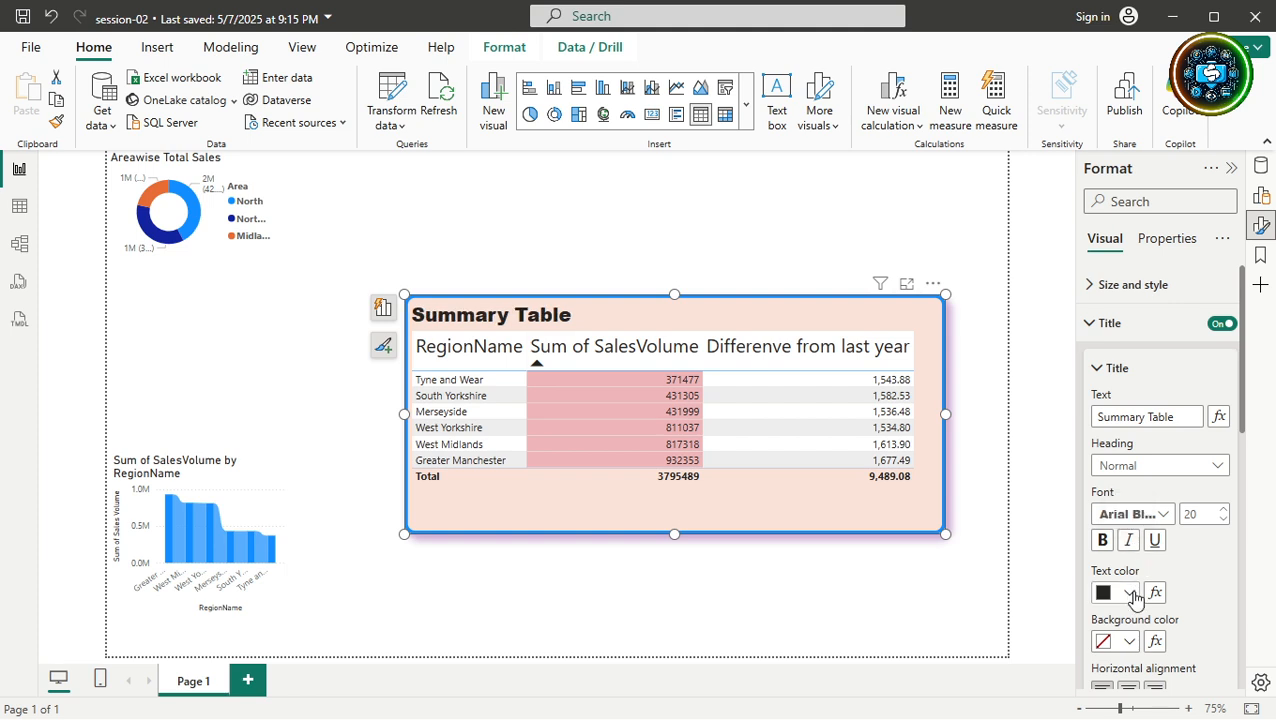
pyautogui.click(1131, 594)
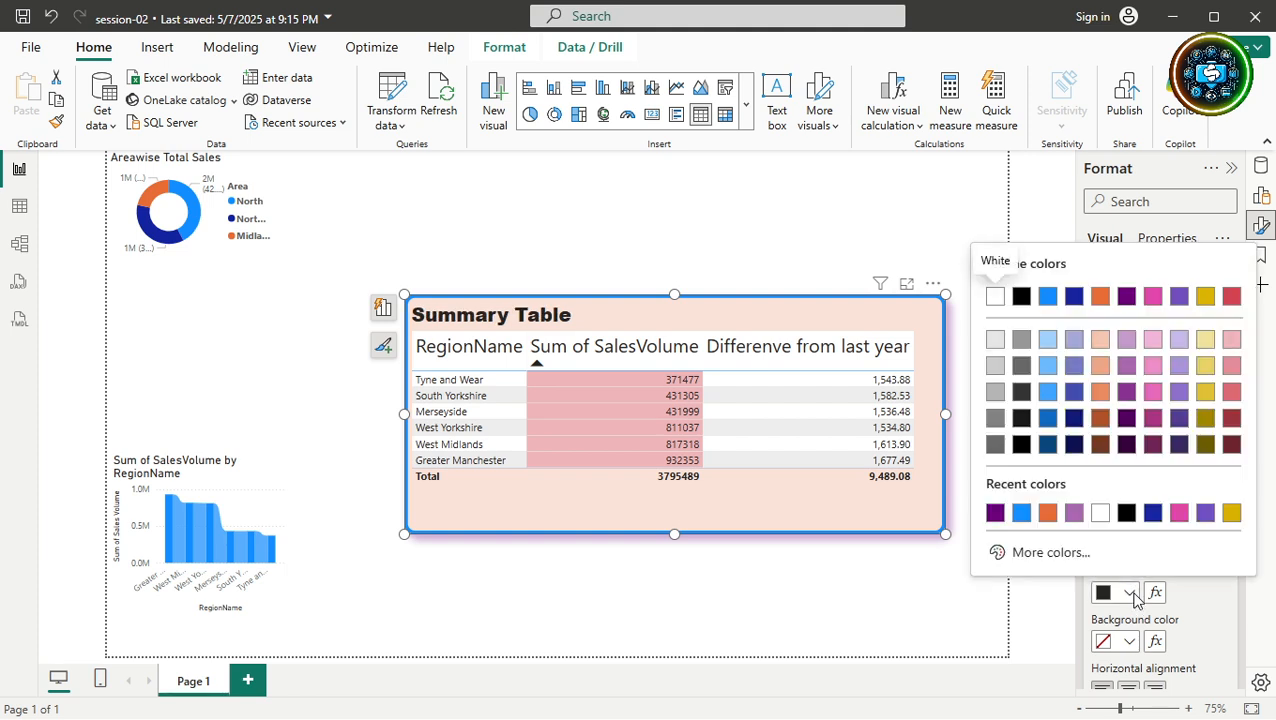
pyautogui.click(1195, 630)
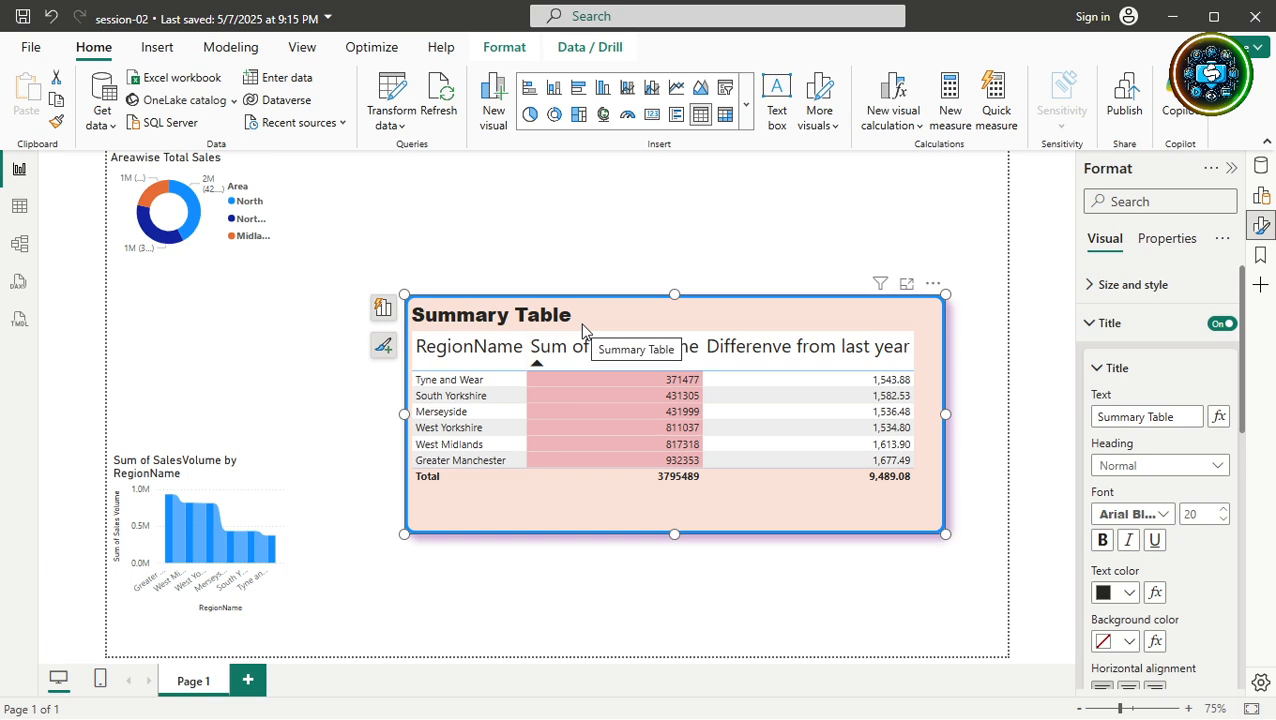
pyautogui.click(1129, 641)
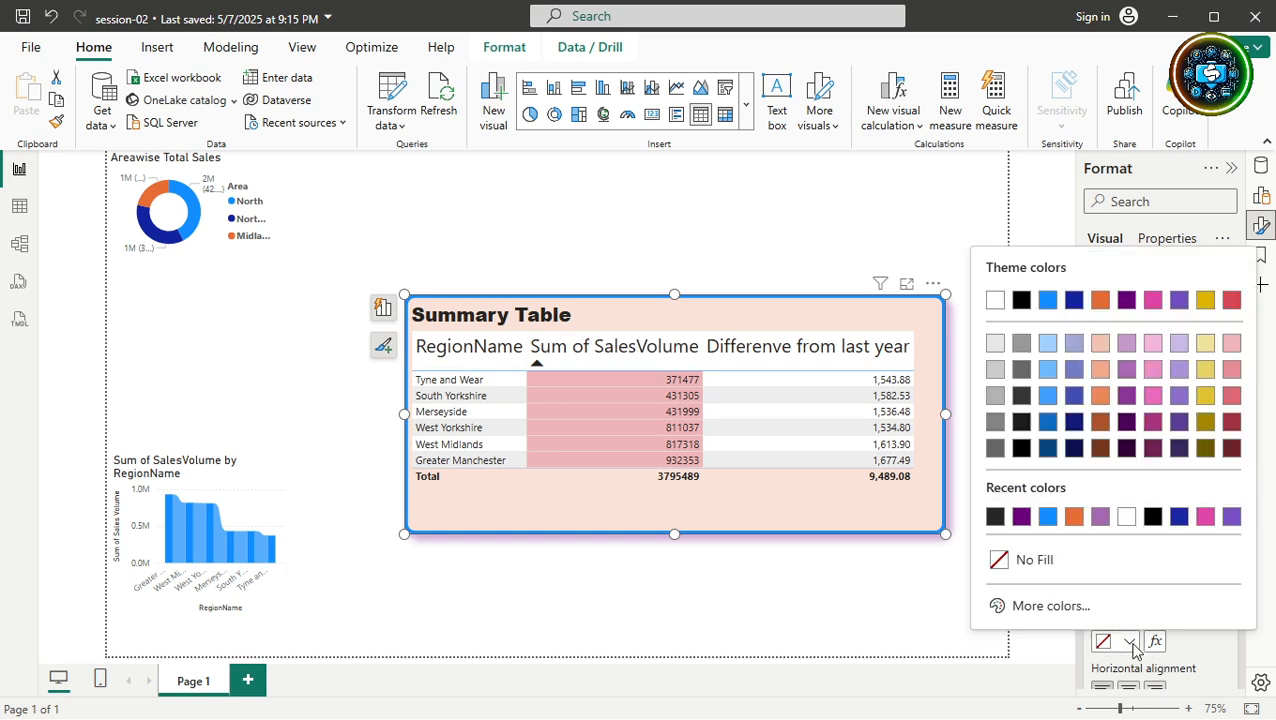
pyautogui.click(1102, 518)
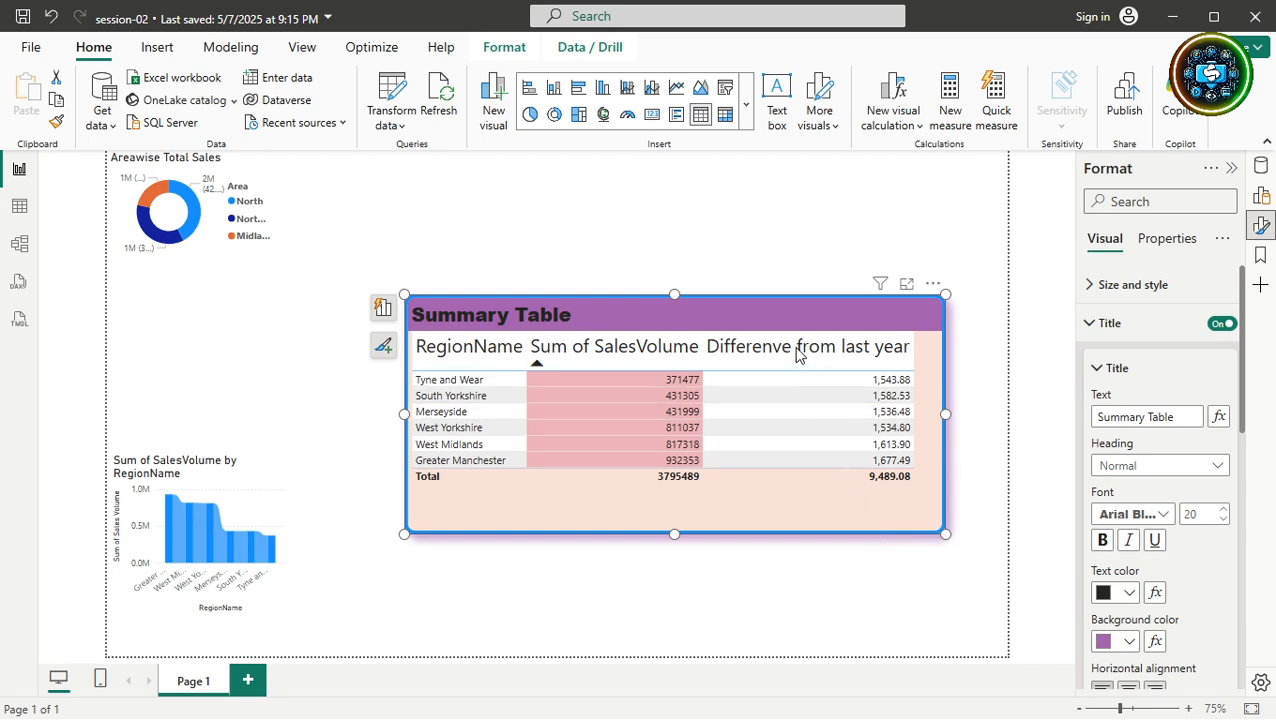
pyautogui.click(806, 581)
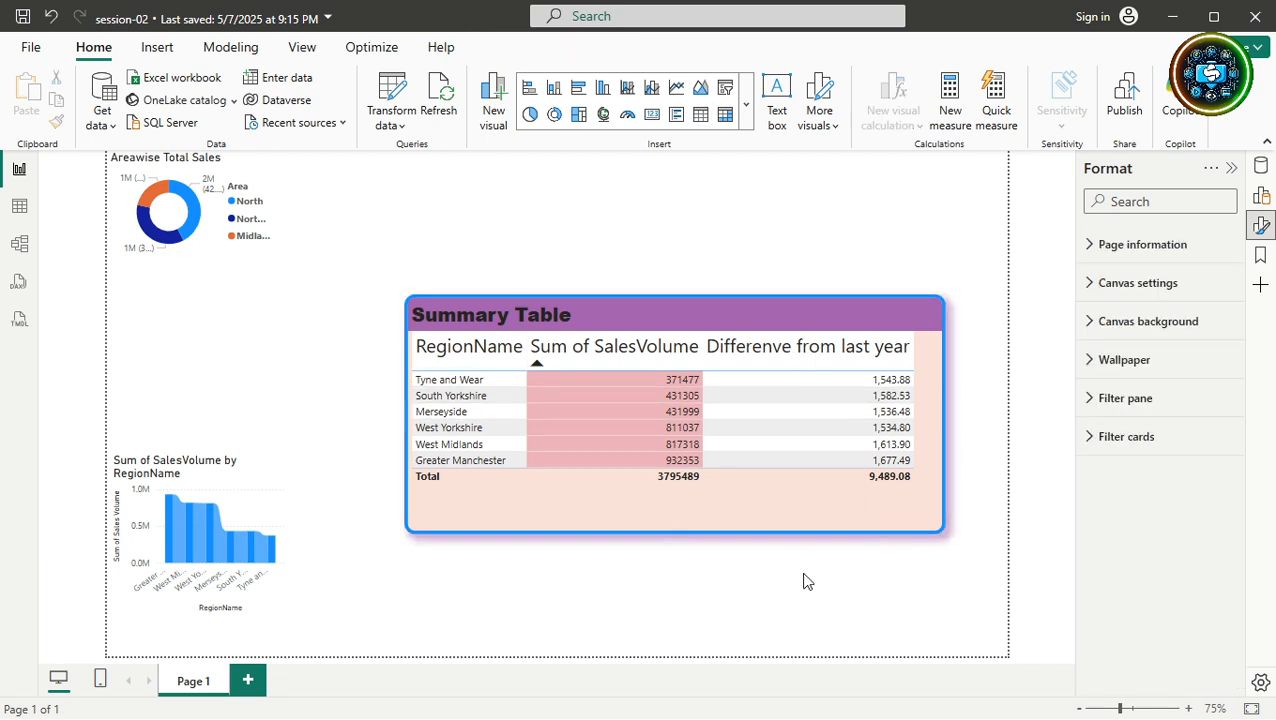
pyautogui.click(589, 324)
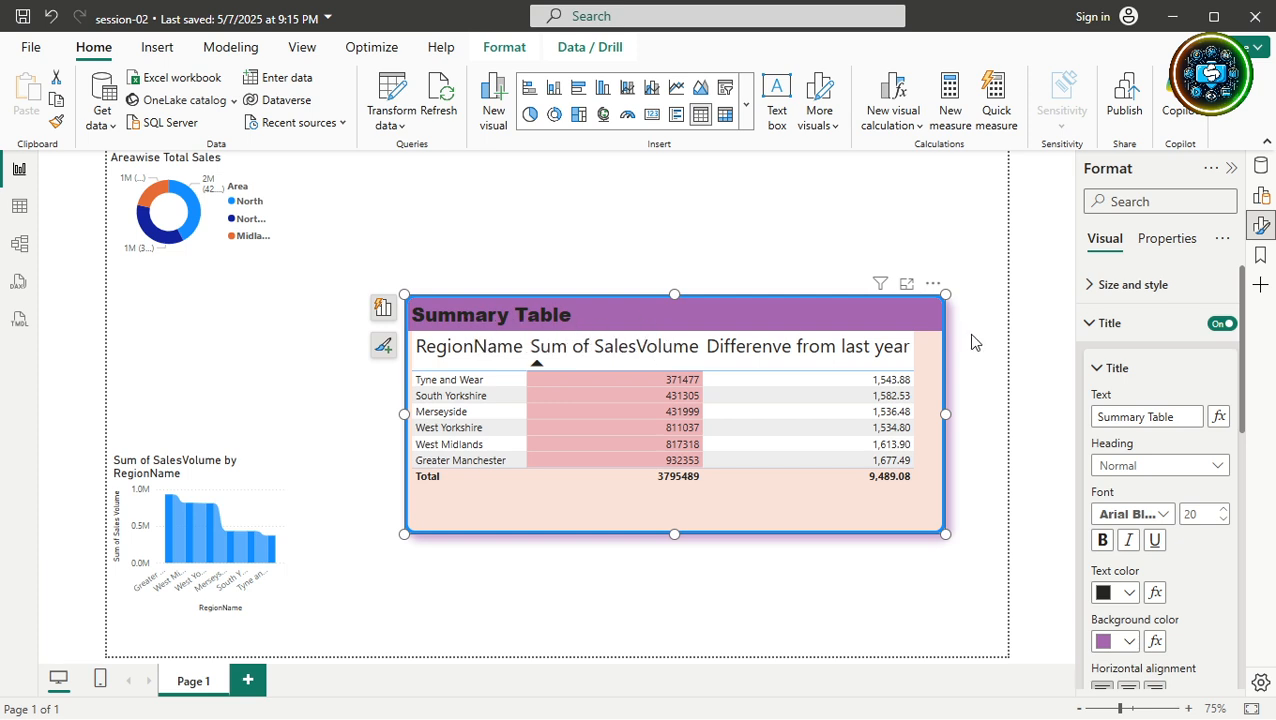
# Centre the title, turn Text wrap off, and widen the table back to full width.
pyautogui.scroll(-4, 1229, 559)
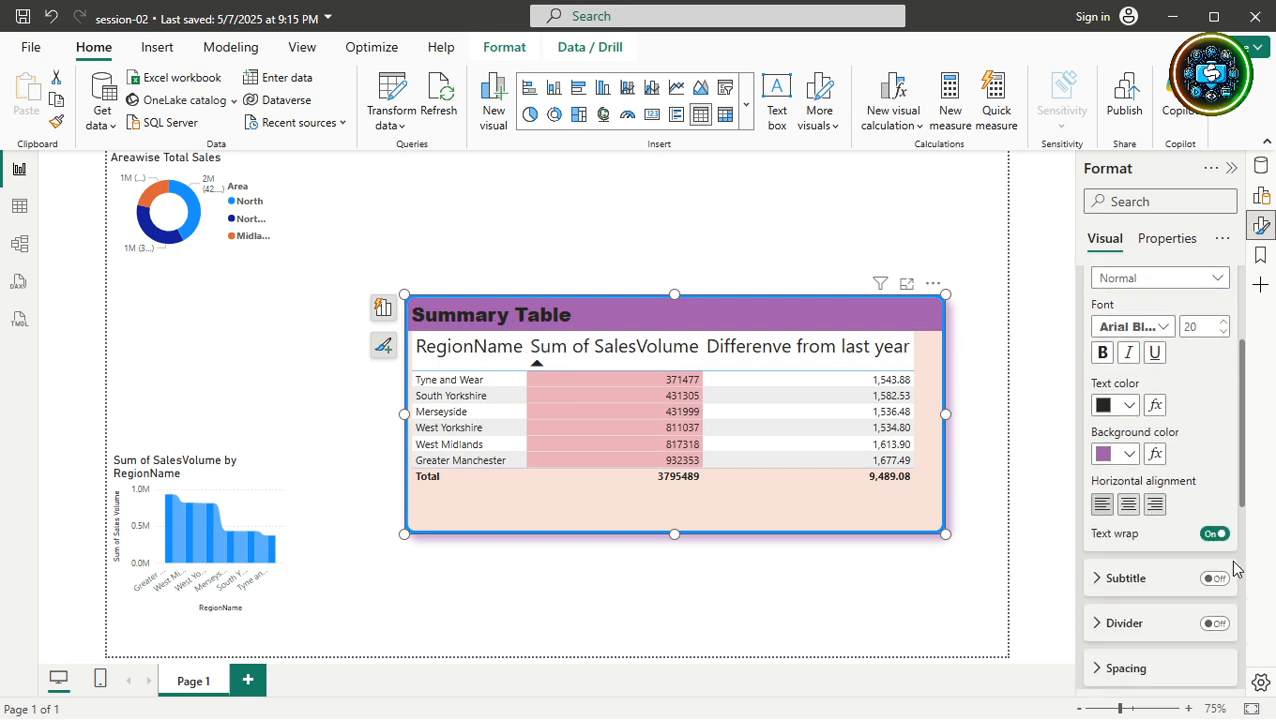
pyautogui.click(1129, 506)
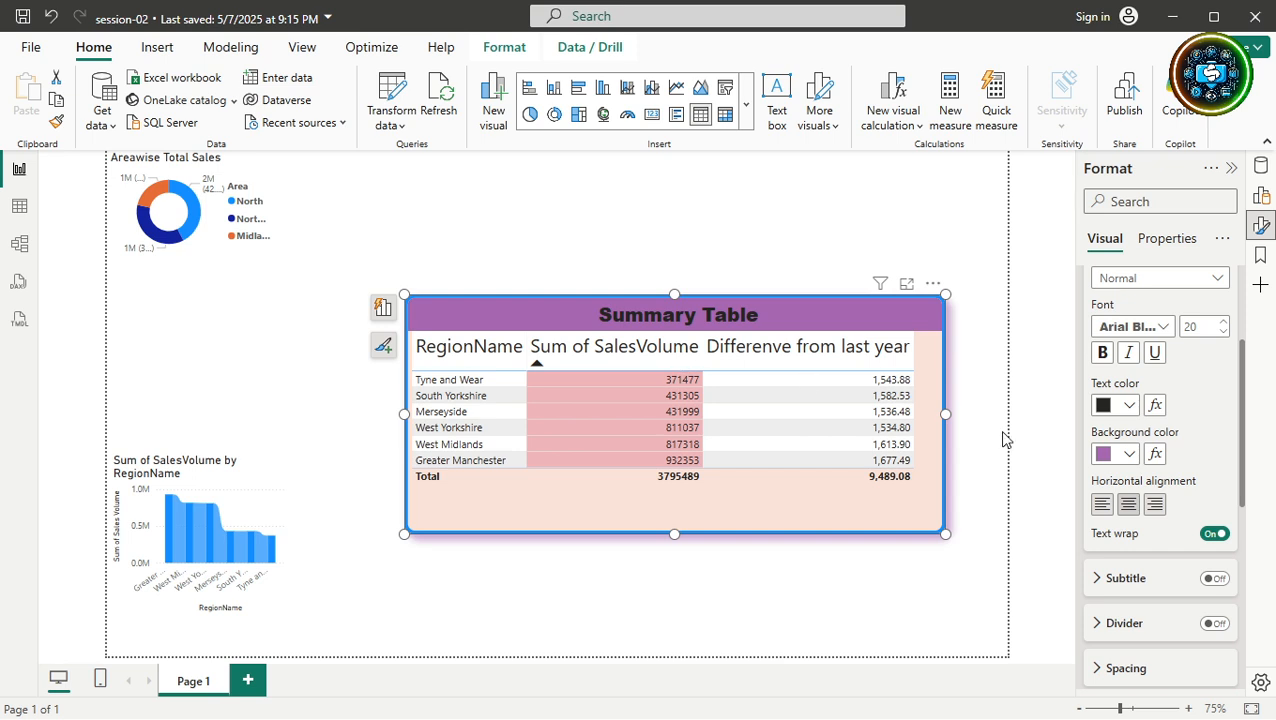
pyautogui.moveTo(945, 412); pyautogui.dragTo(541, 406)
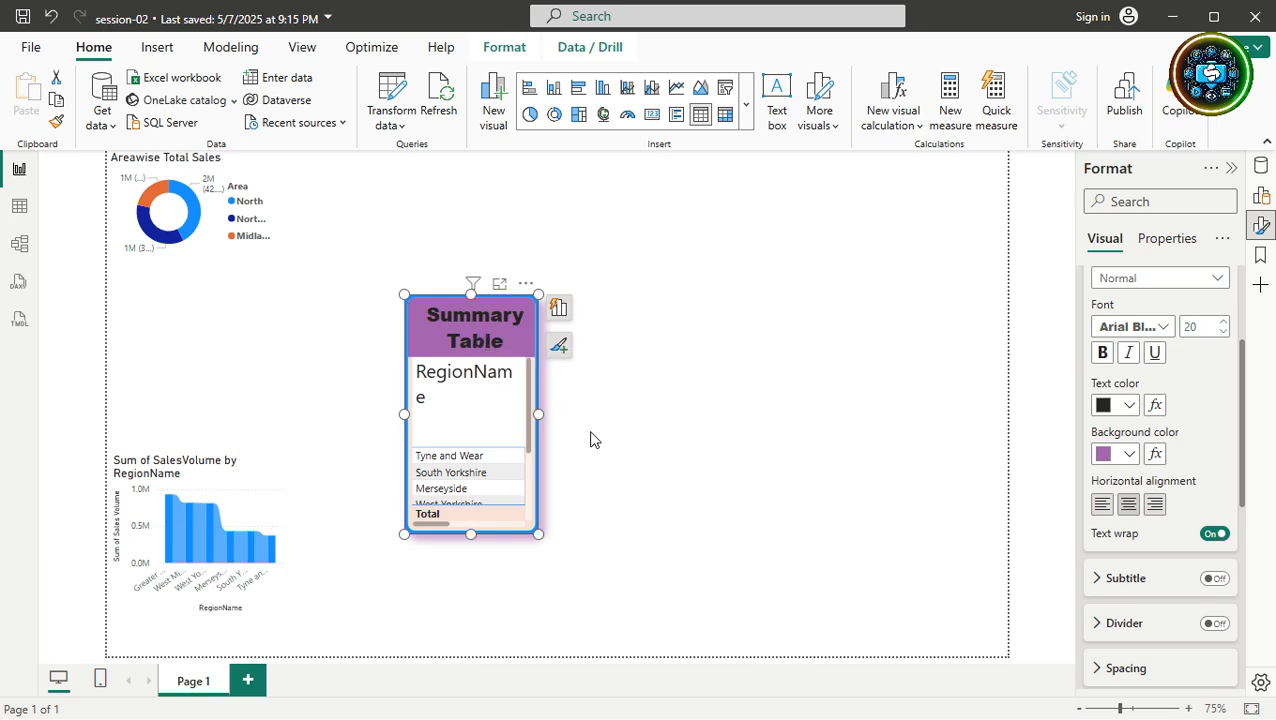
pyautogui.click(1214, 534)
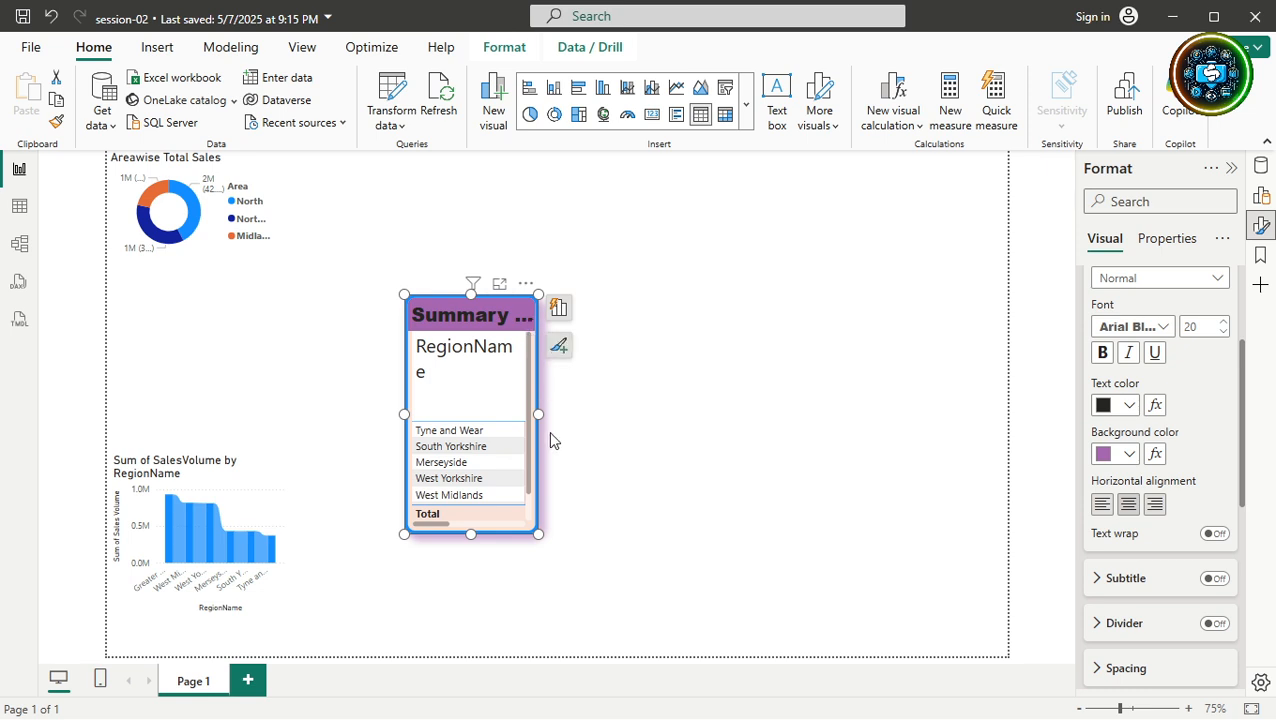
pyautogui.moveTo(538, 414); pyautogui.dragTo(958, 416)
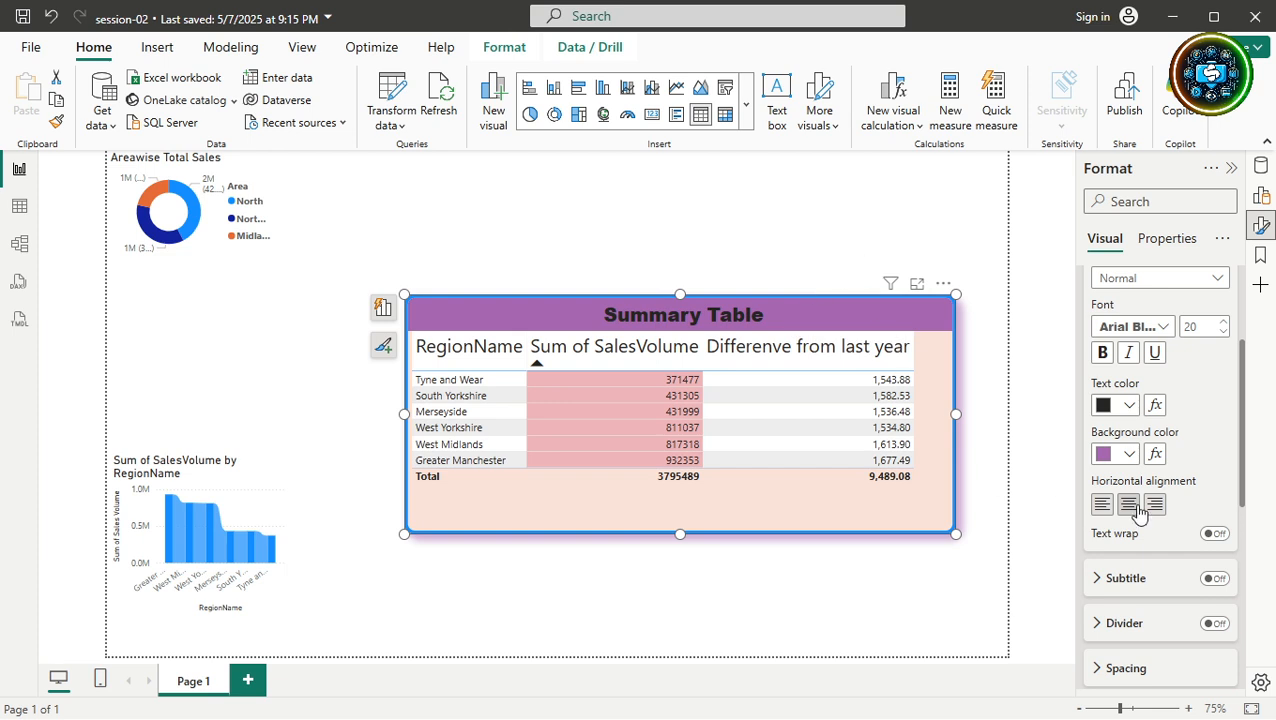
pyautogui.scroll(2, 1145, 540)
# Turn on the subtitle and enter 'Region wise Sales Volume, last year price'.
pyautogui.scroll(2, 1145, 540)
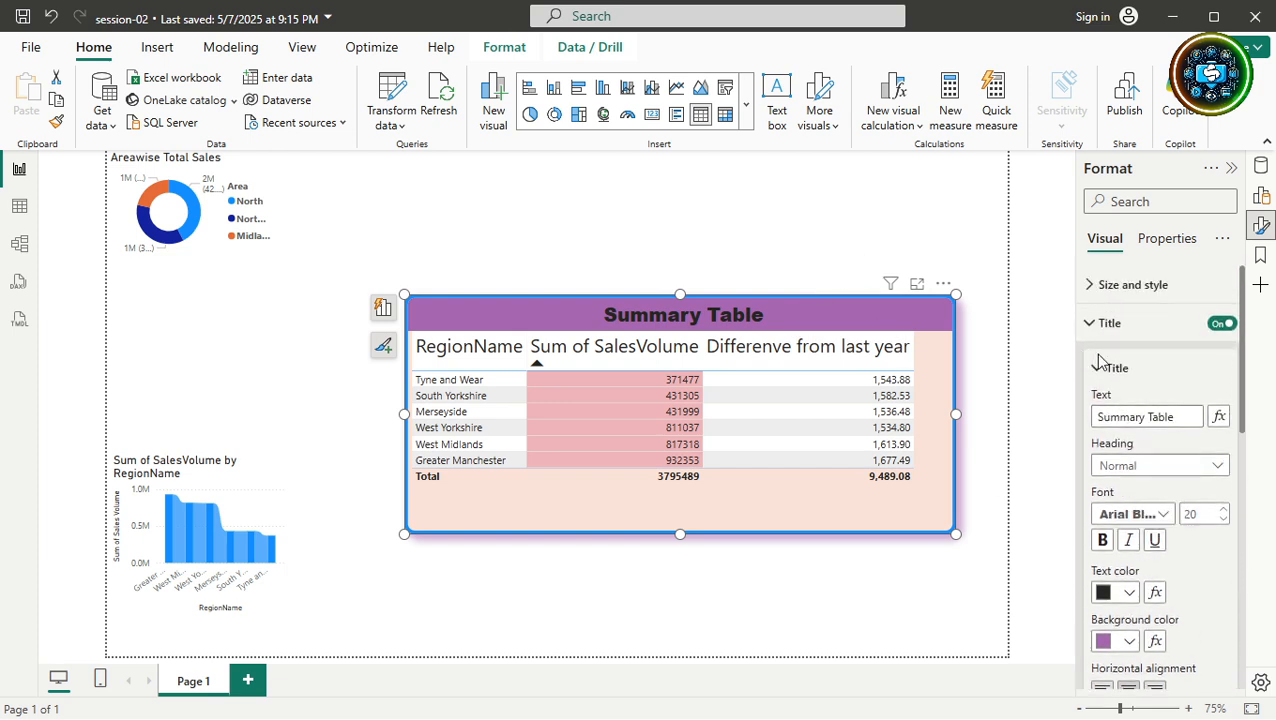
pyautogui.click(1100, 370)
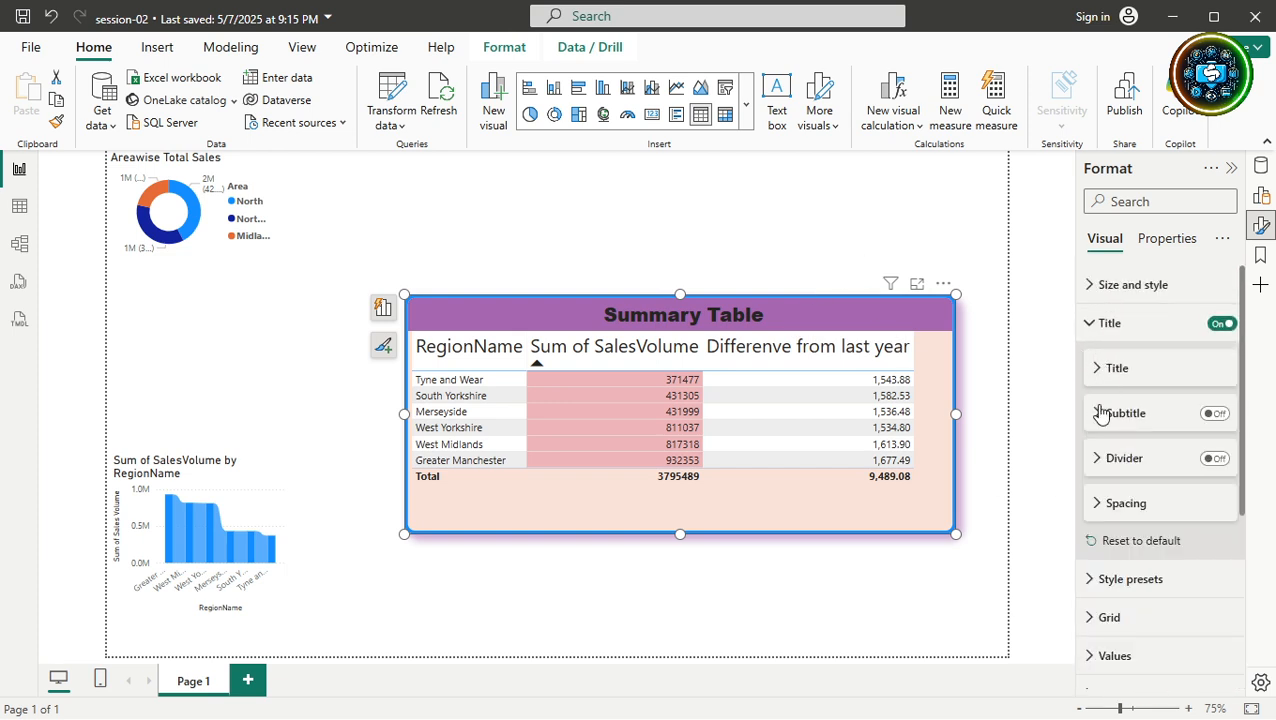
pyautogui.click(1214, 414)
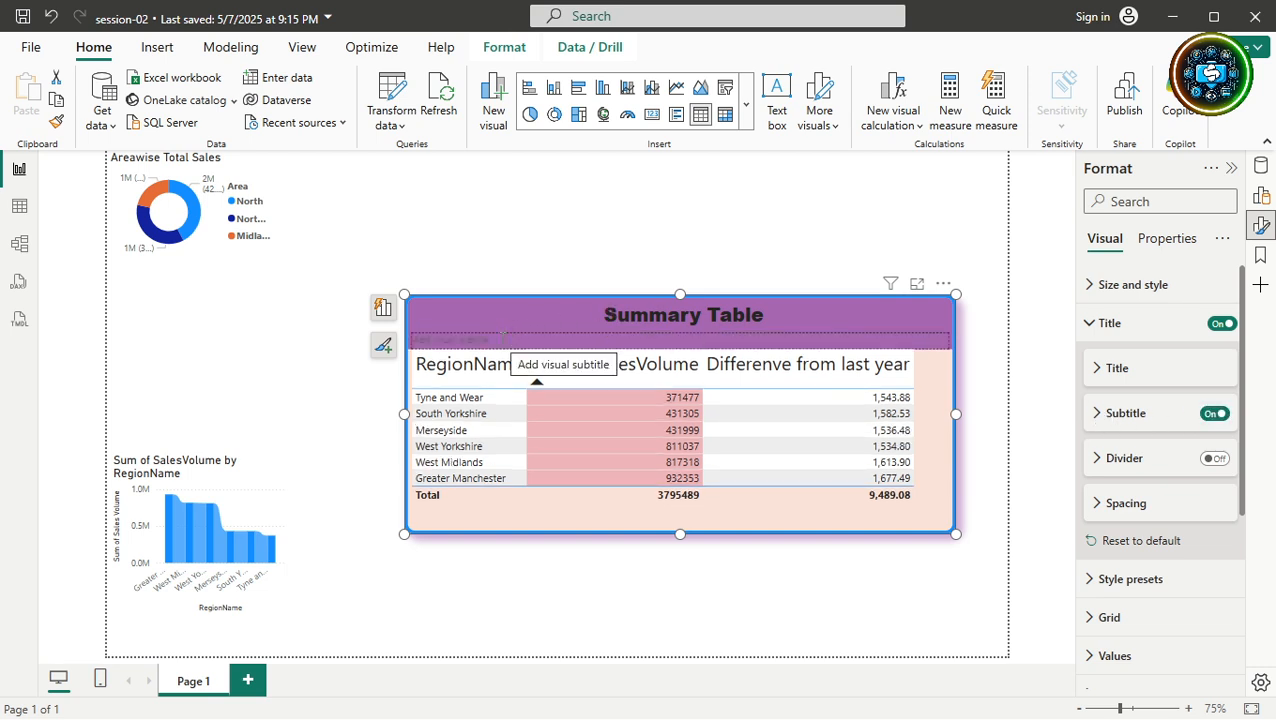
pyautogui.click(503, 340)
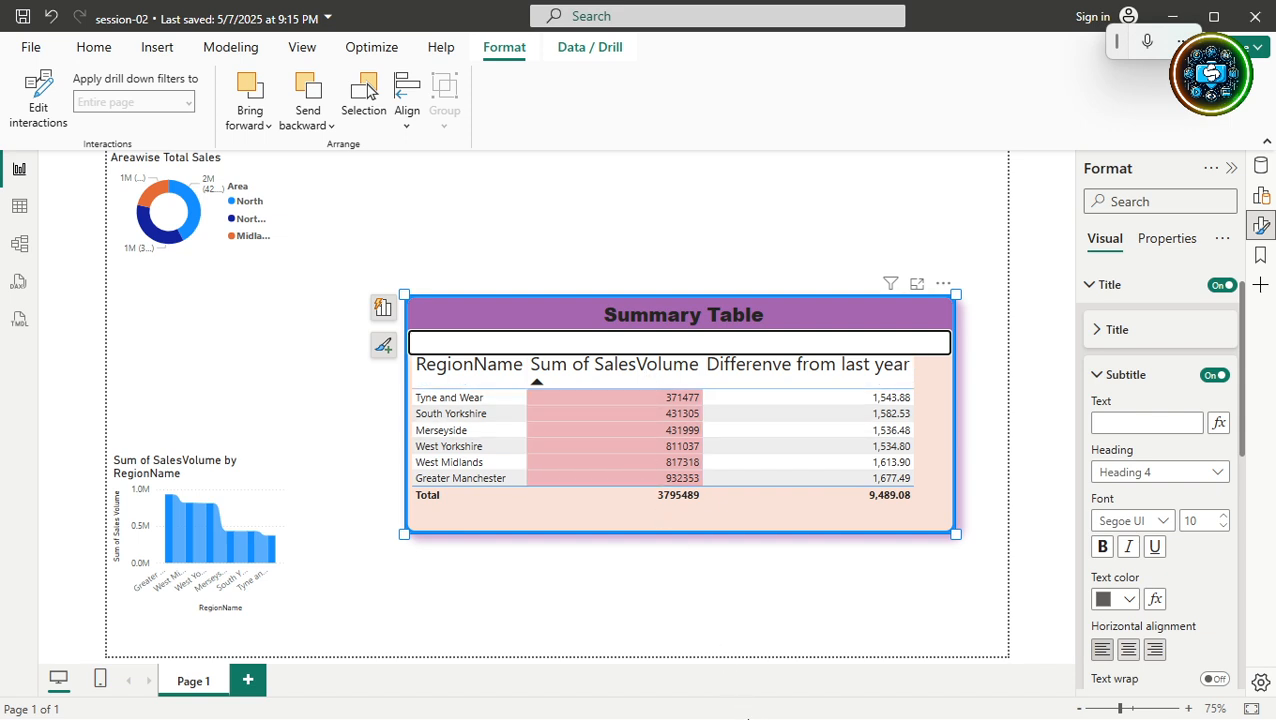
pyautogui.write('Rw')
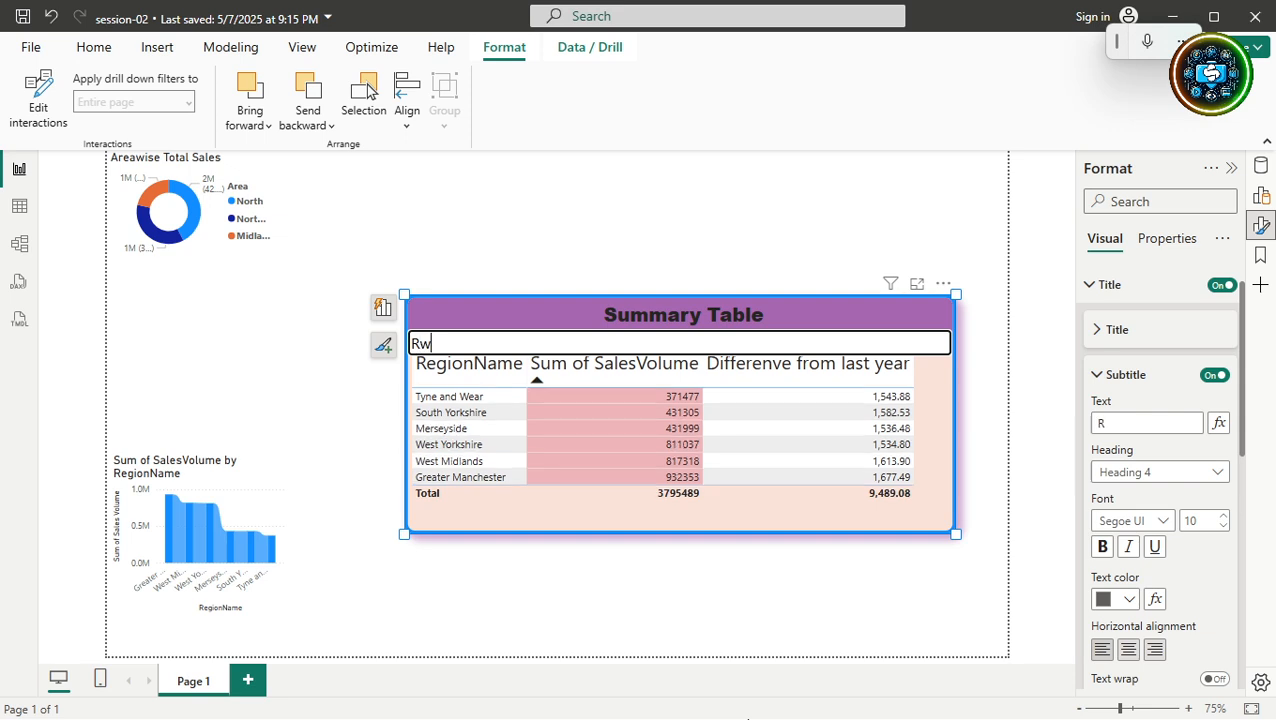
pyautogui.write('gionwise')
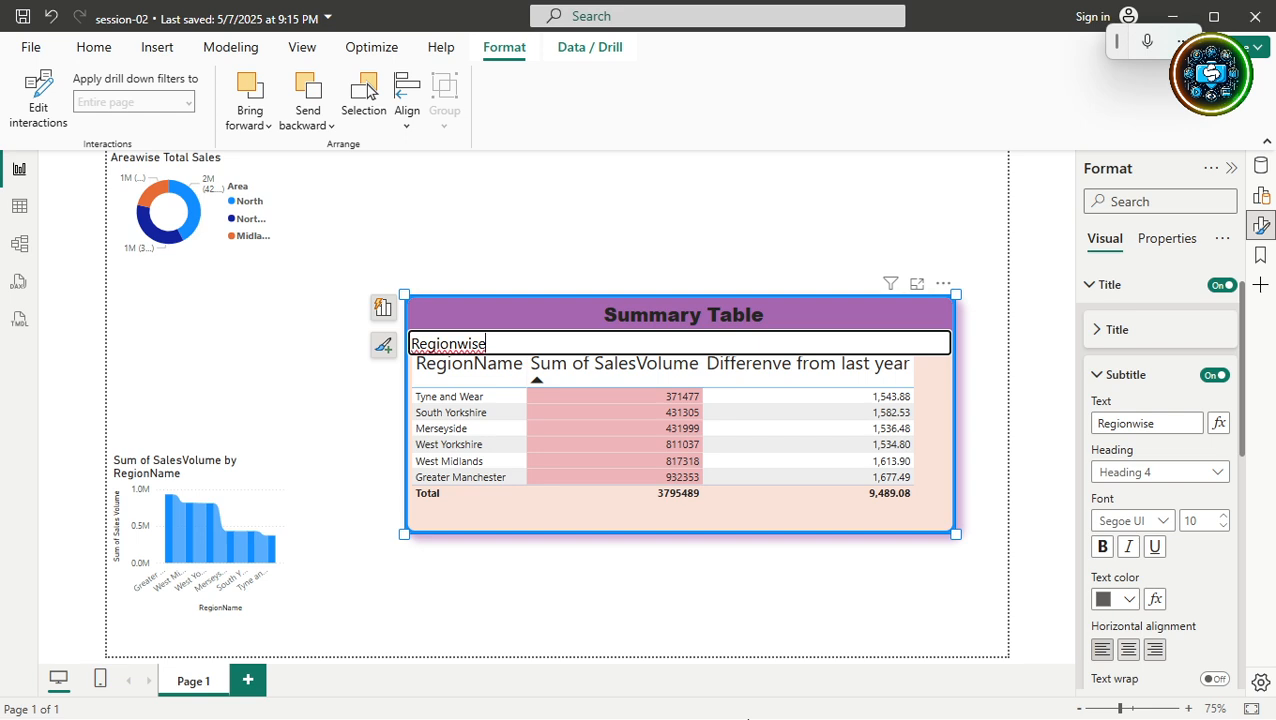
pyautogui.write(' s')
pyautogui.press('BackSpace')
pyautogui.press('End')
pyautogui.write('Sales Volum')
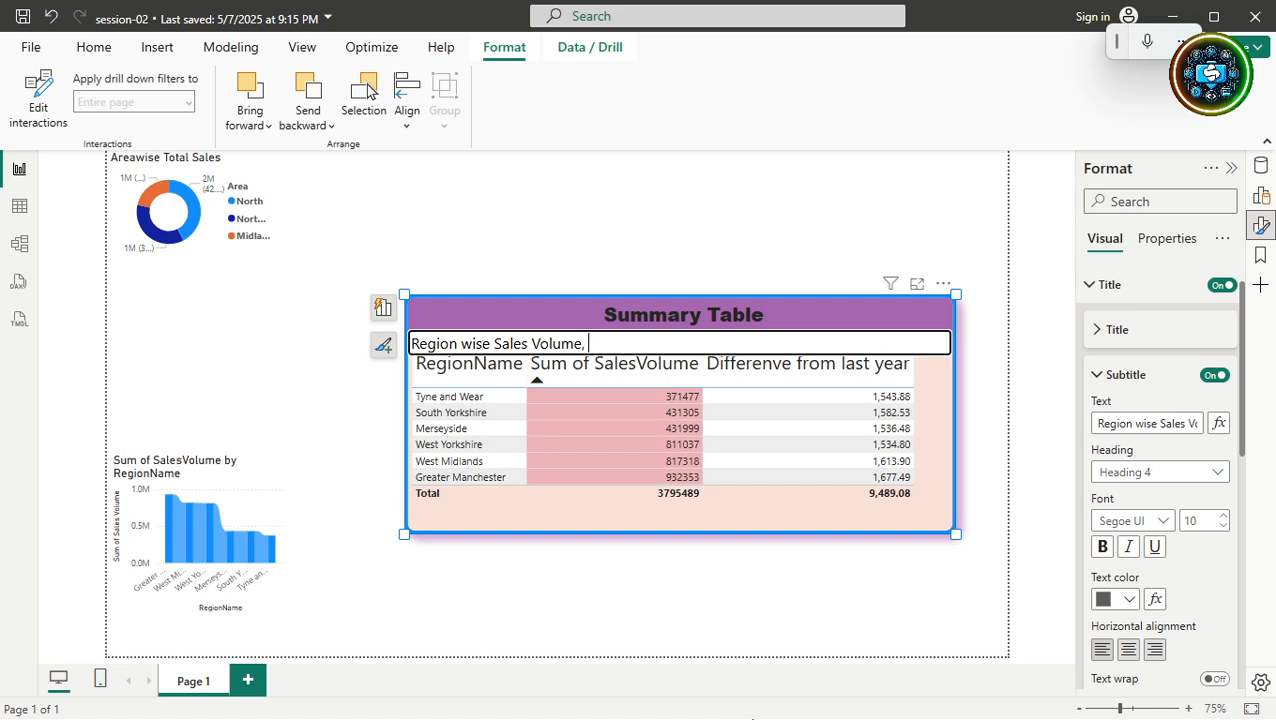
pyautogui.write('e, last year price')
pyautogui.click(996, 446)
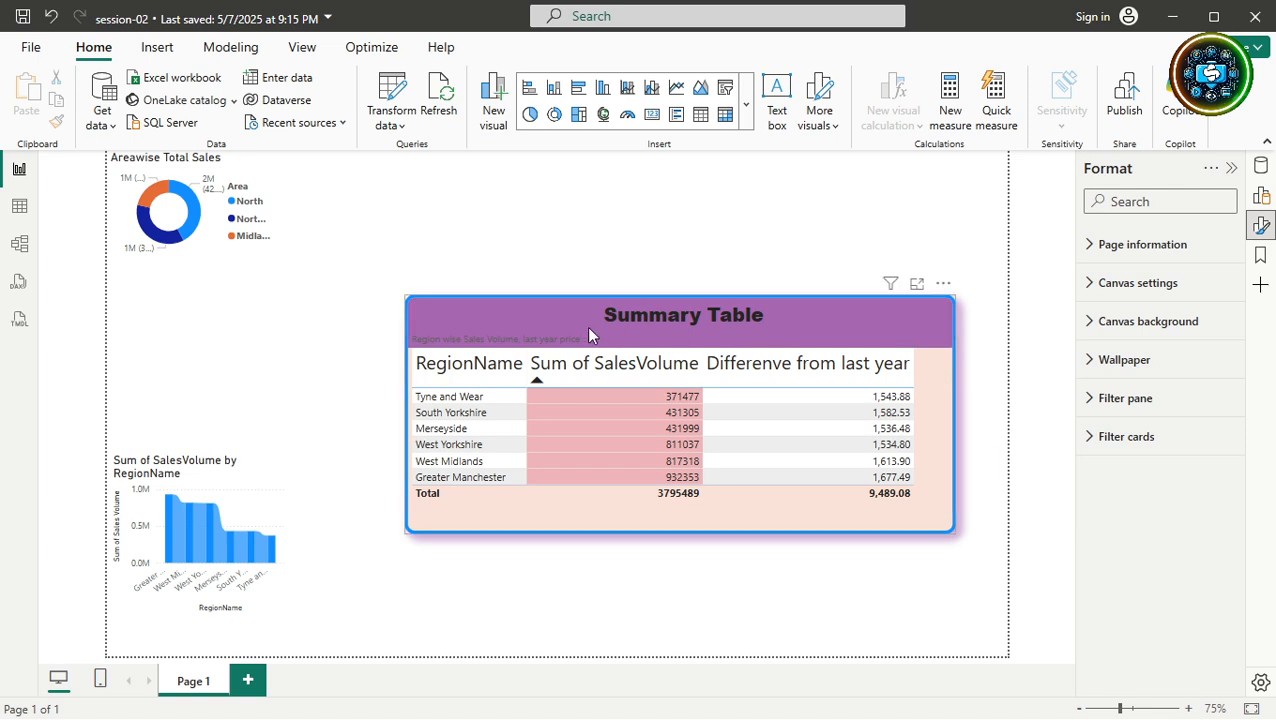
pyautogui.click(560, 345)
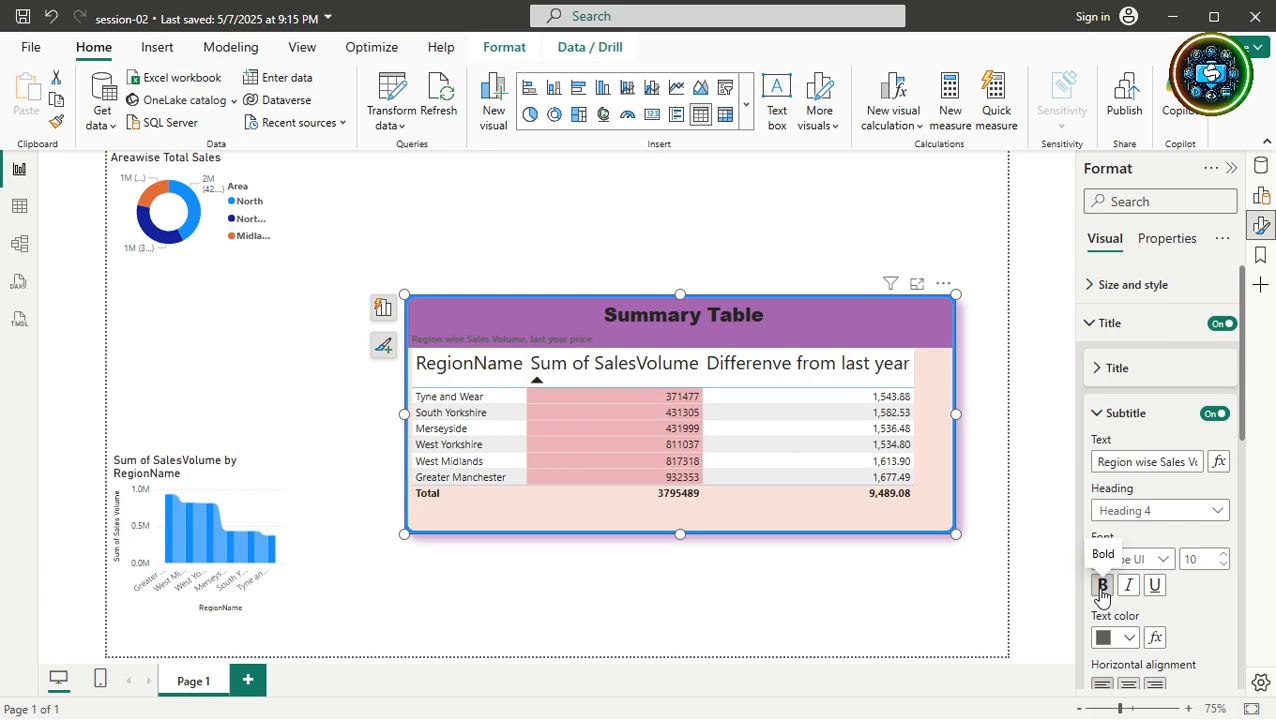
# Make the subtitle text white and collapse the subtitle settings.
pyautogui.click(1129, 638)
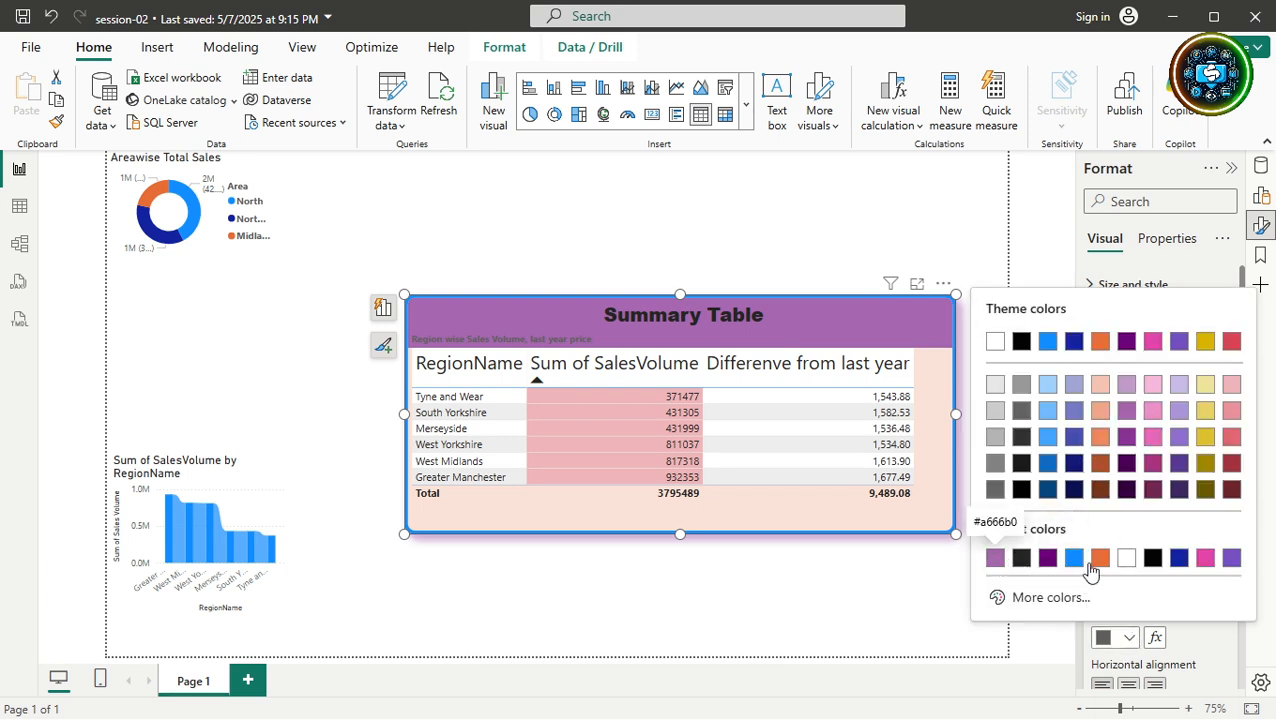
pyautogui.click(1126, 558)
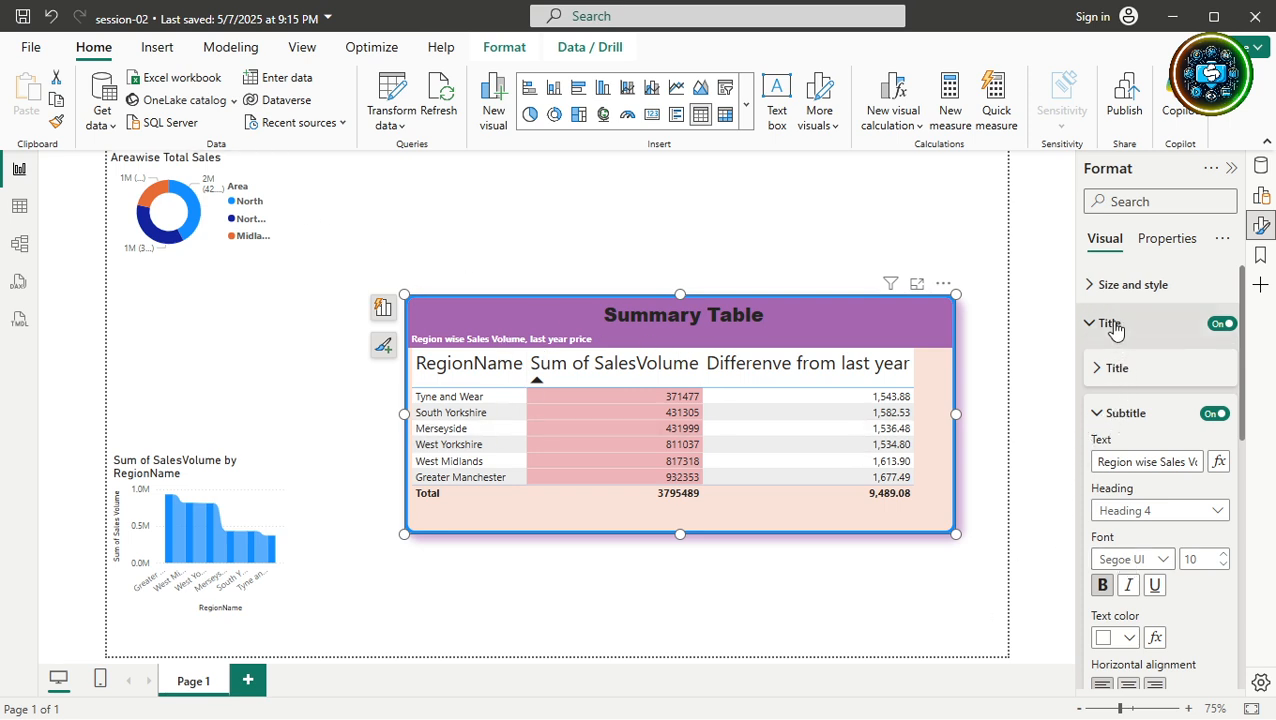
pyautogui.scroll(-2, 1173, 468)
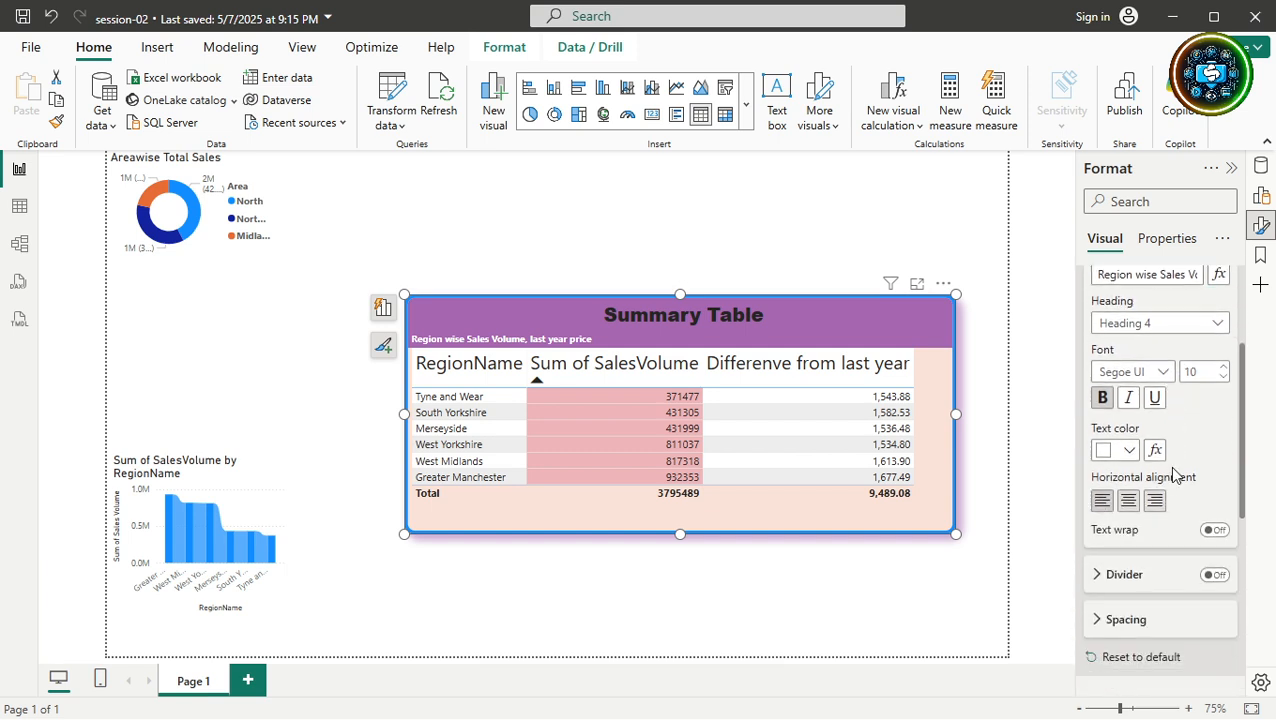
pyautogui.scroll(1, 1171, 473)
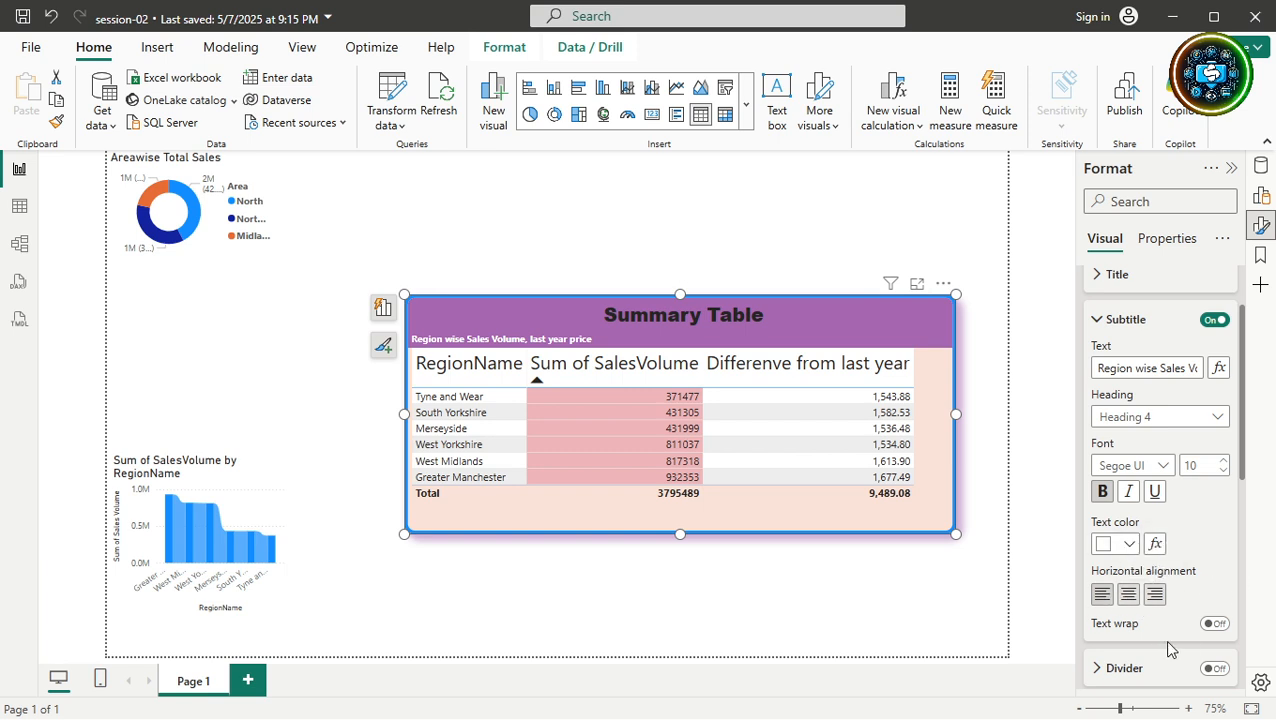
pyautogui.click(1097, 320)
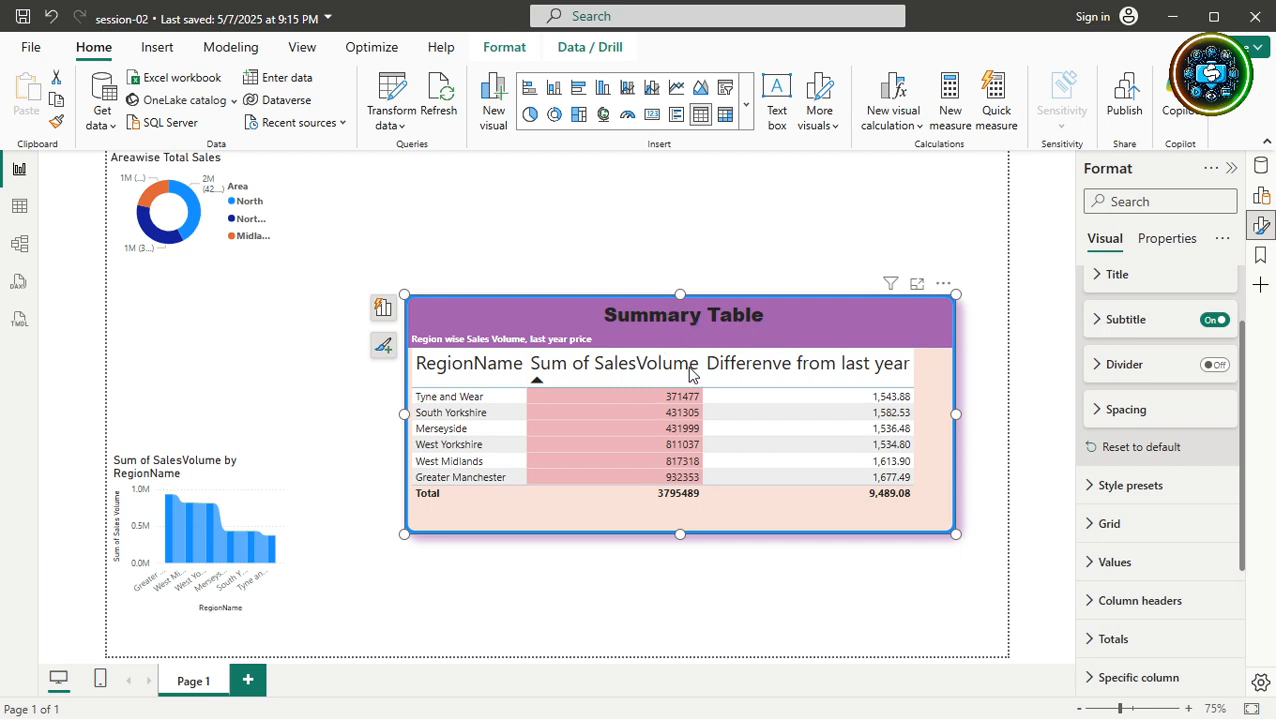
# Hide the subtitle and add a white, dotted, 3 px divider under the title.
pyautogui.click(1214, 320)
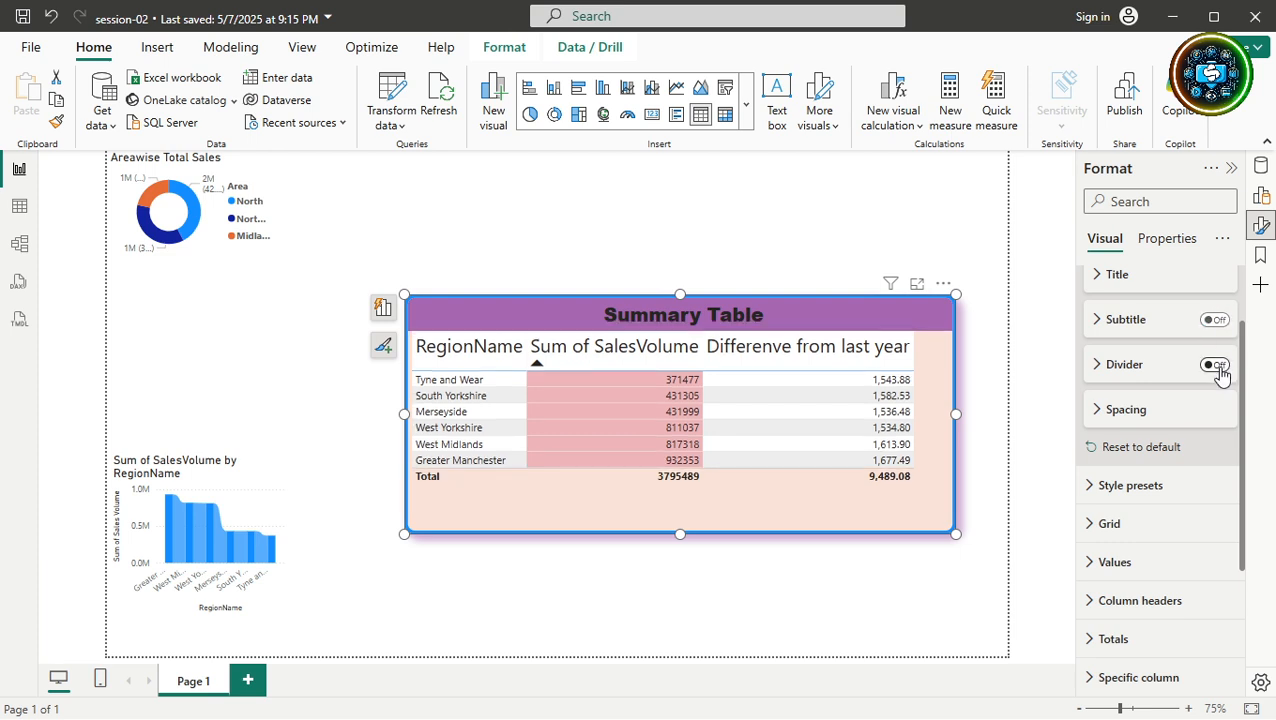
pyautogui.click(1215, 366)
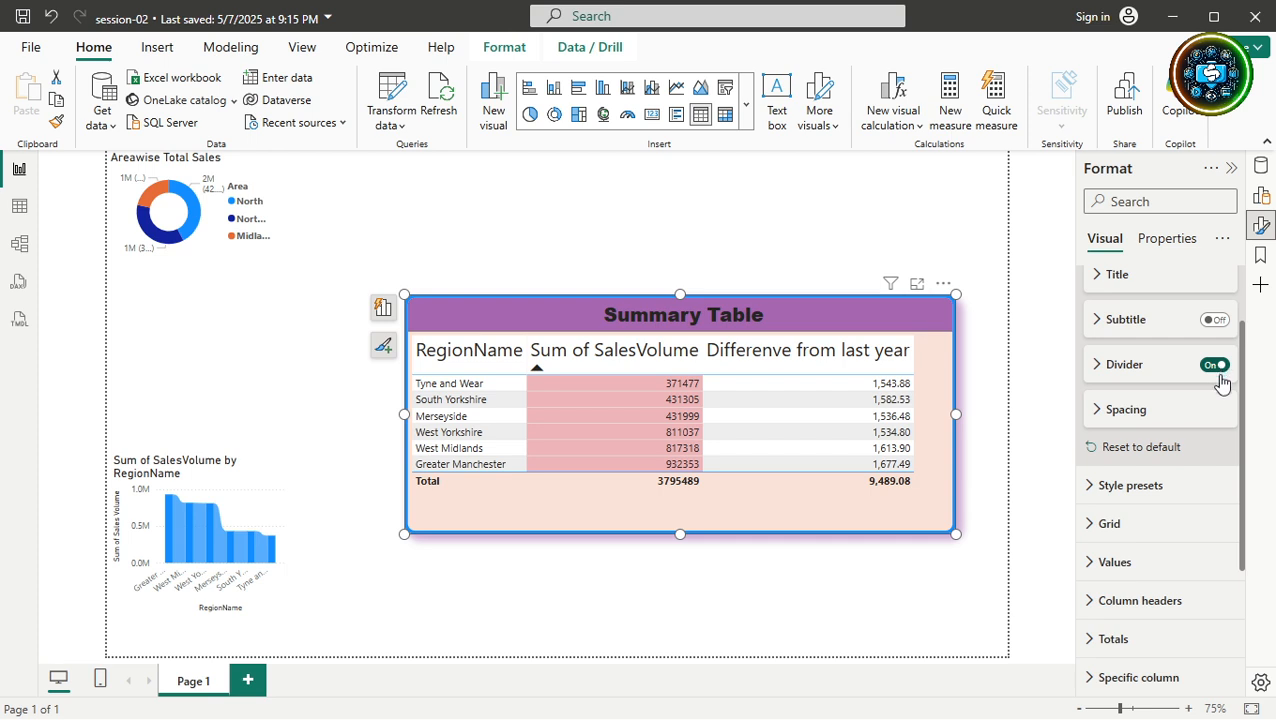
pyautogui.click(1094, 366)
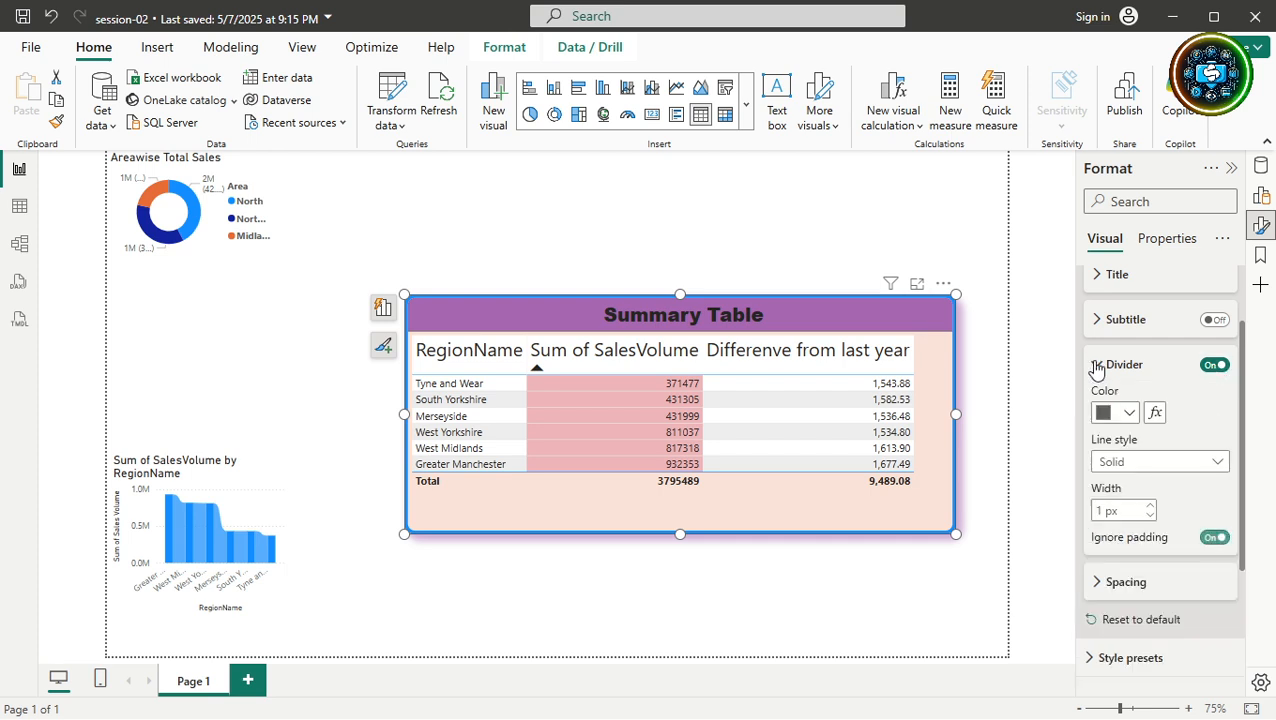
pyautogui.click(1125, 414)
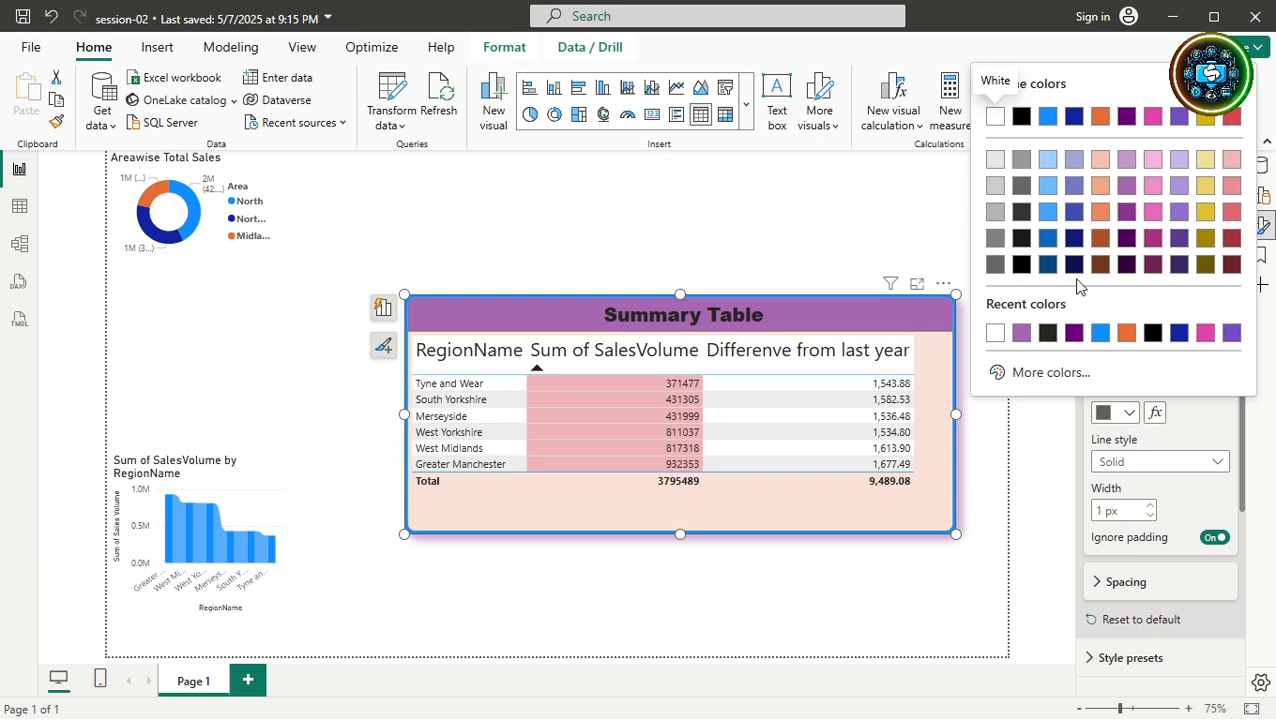
pyautogui.click(996, 334)
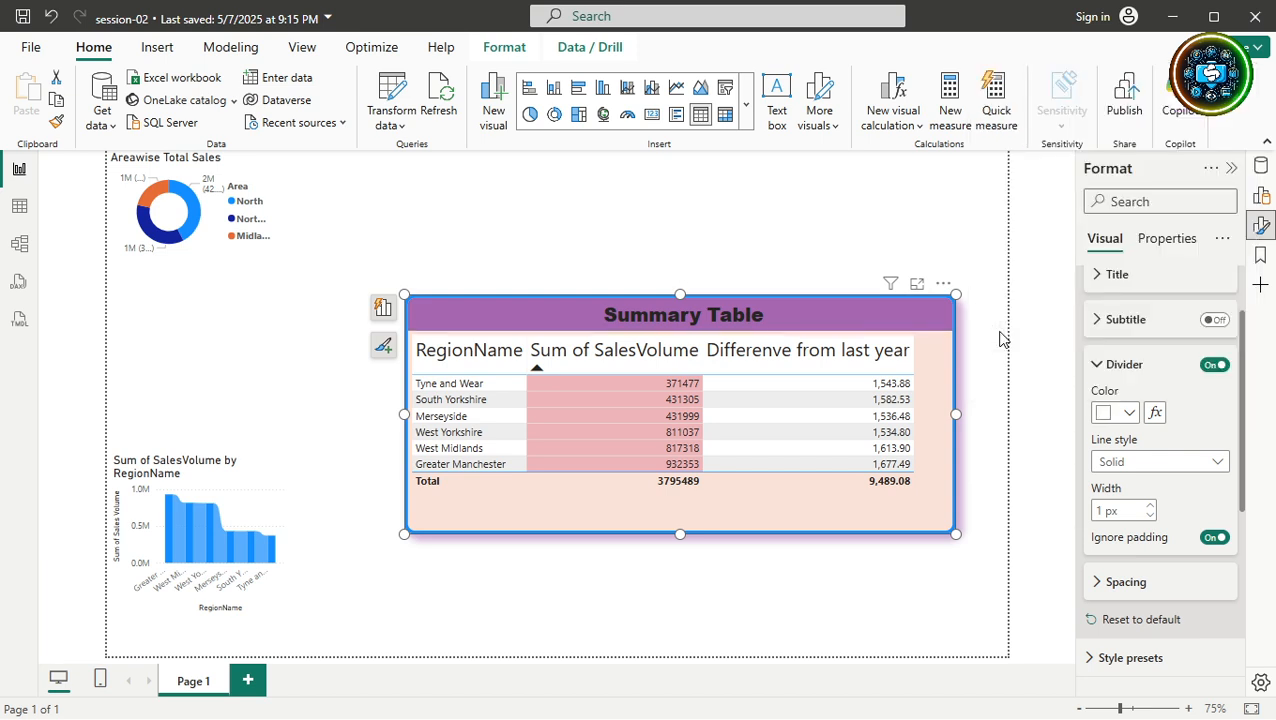
pyautogui.click(1155, 465)
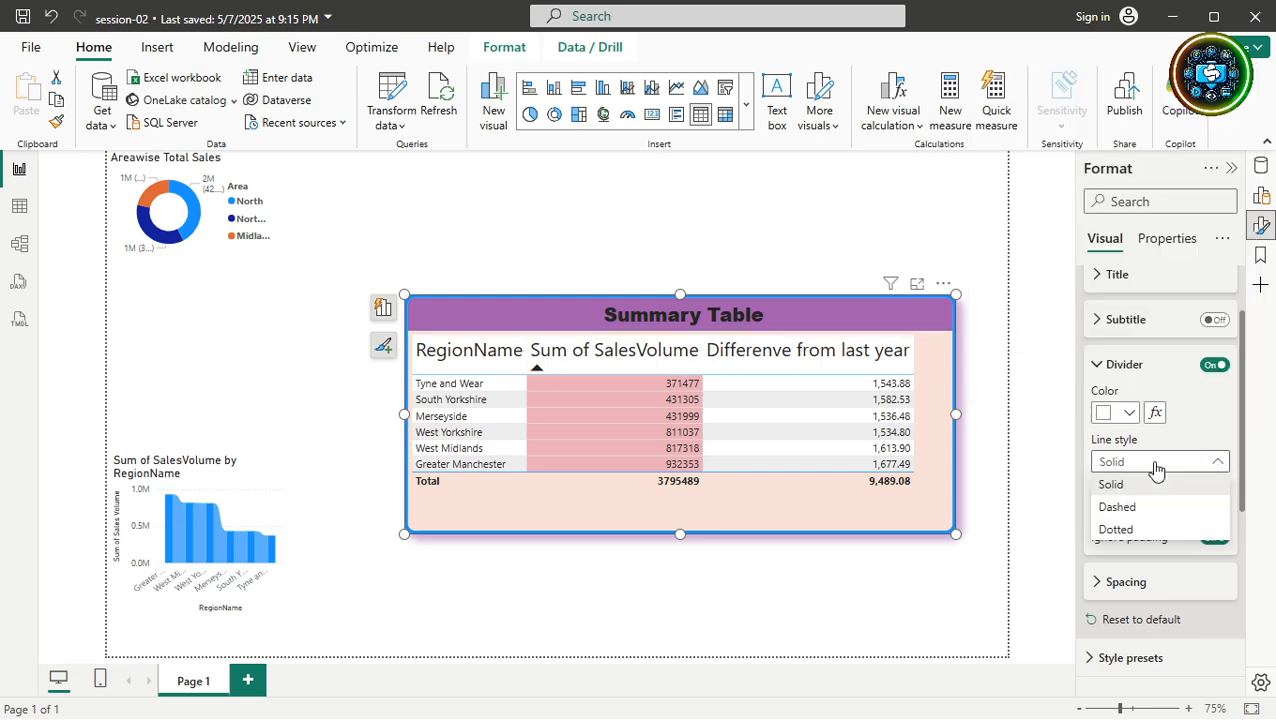
pyautogui.click(1120, 527)
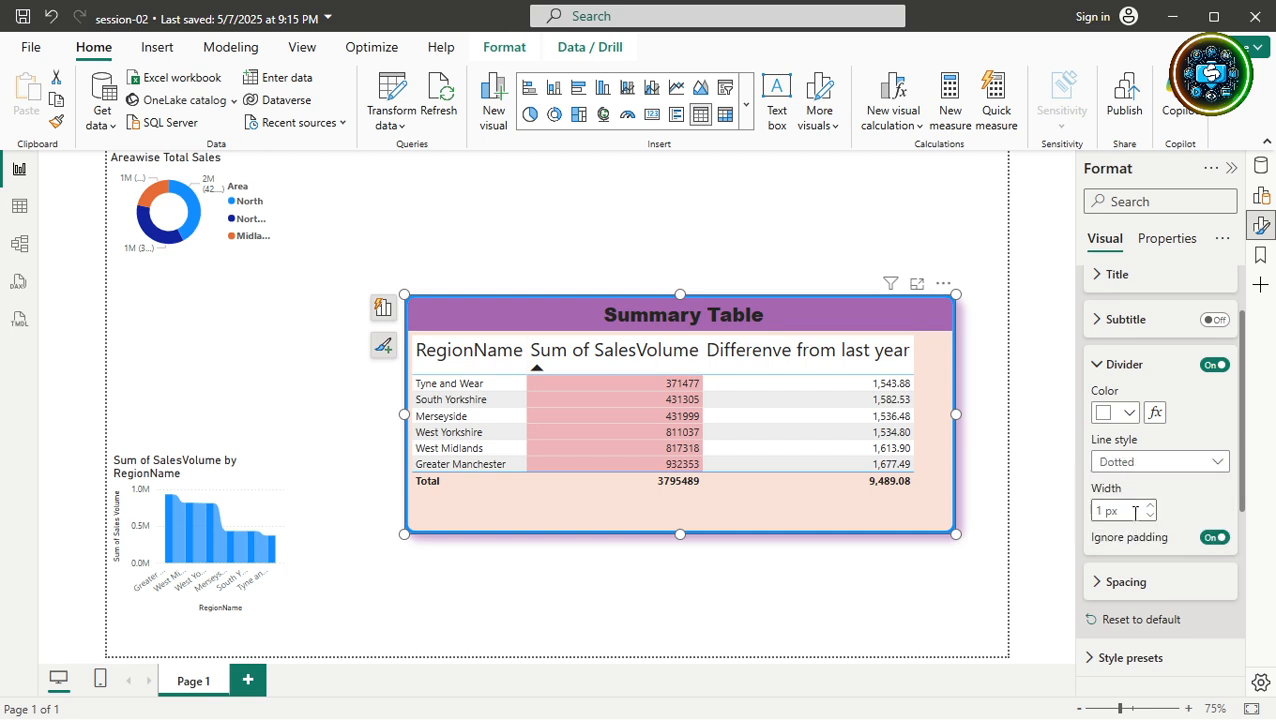
pyautogui.click(1151, 508)
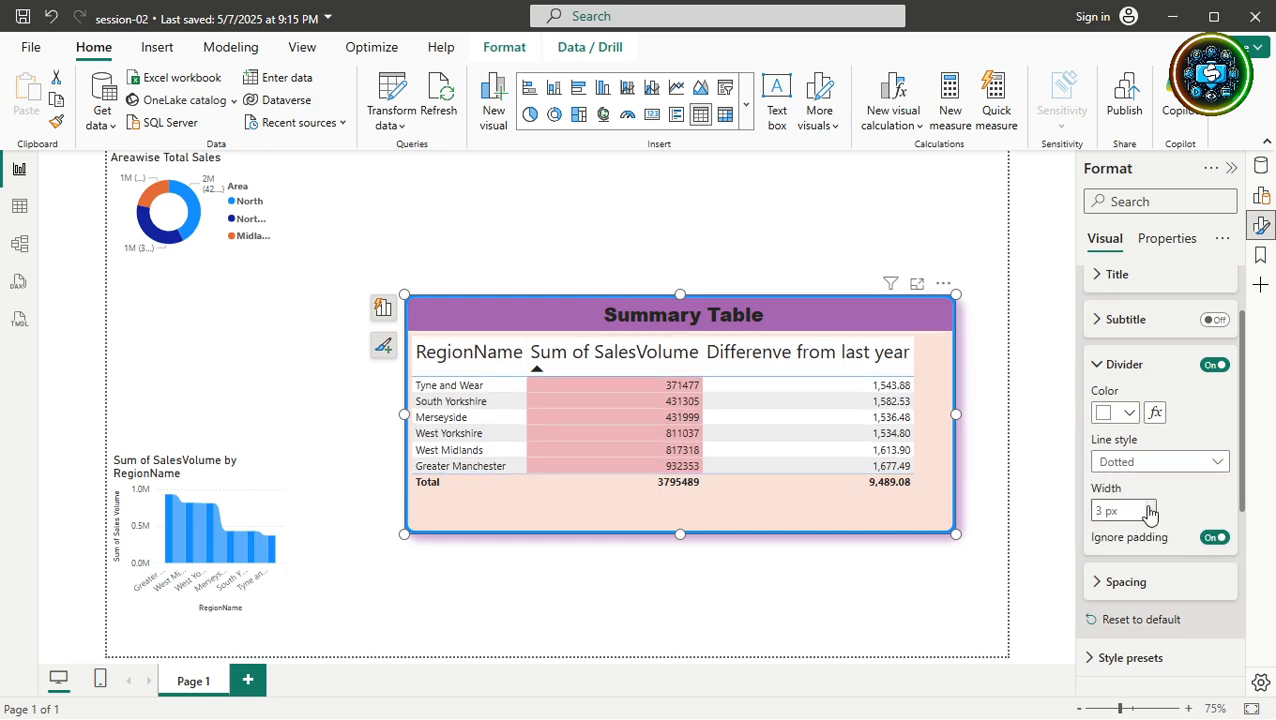
# Recolour the divider red #ED0505 with the custom picker and make it solid.
pyautogui.click(1130, 413)
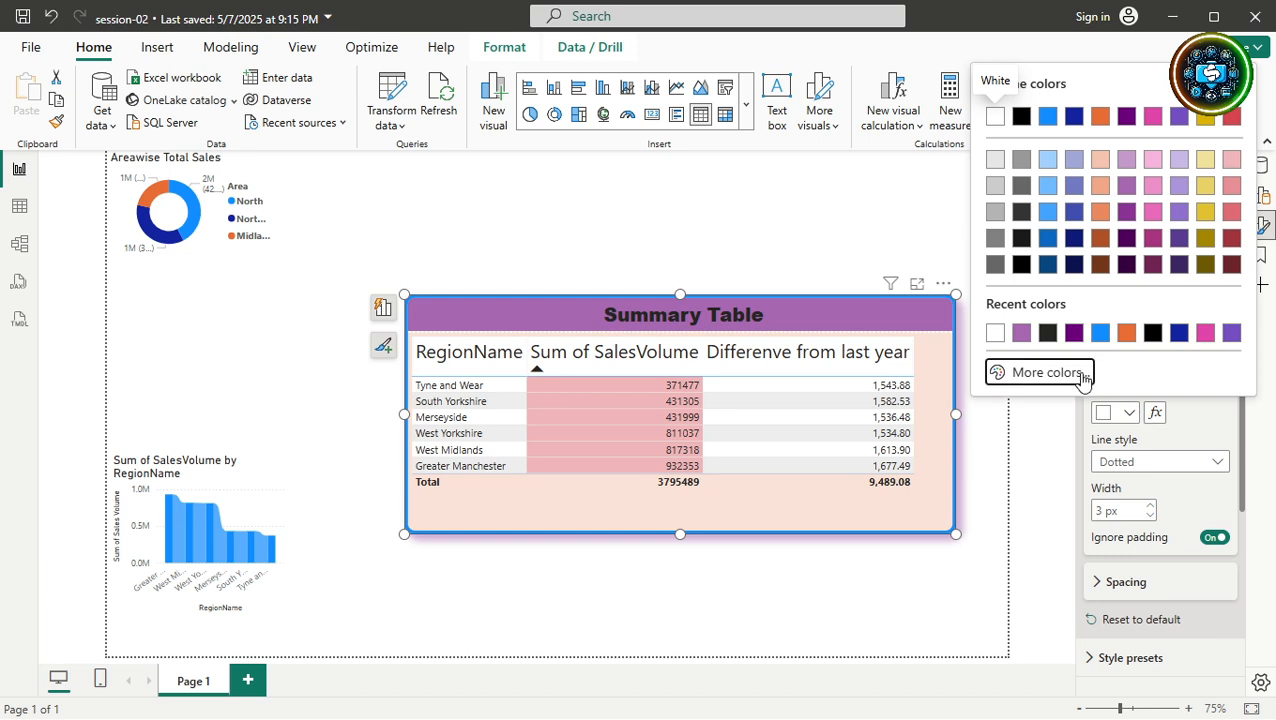
pyautogui.click(1078, 371)
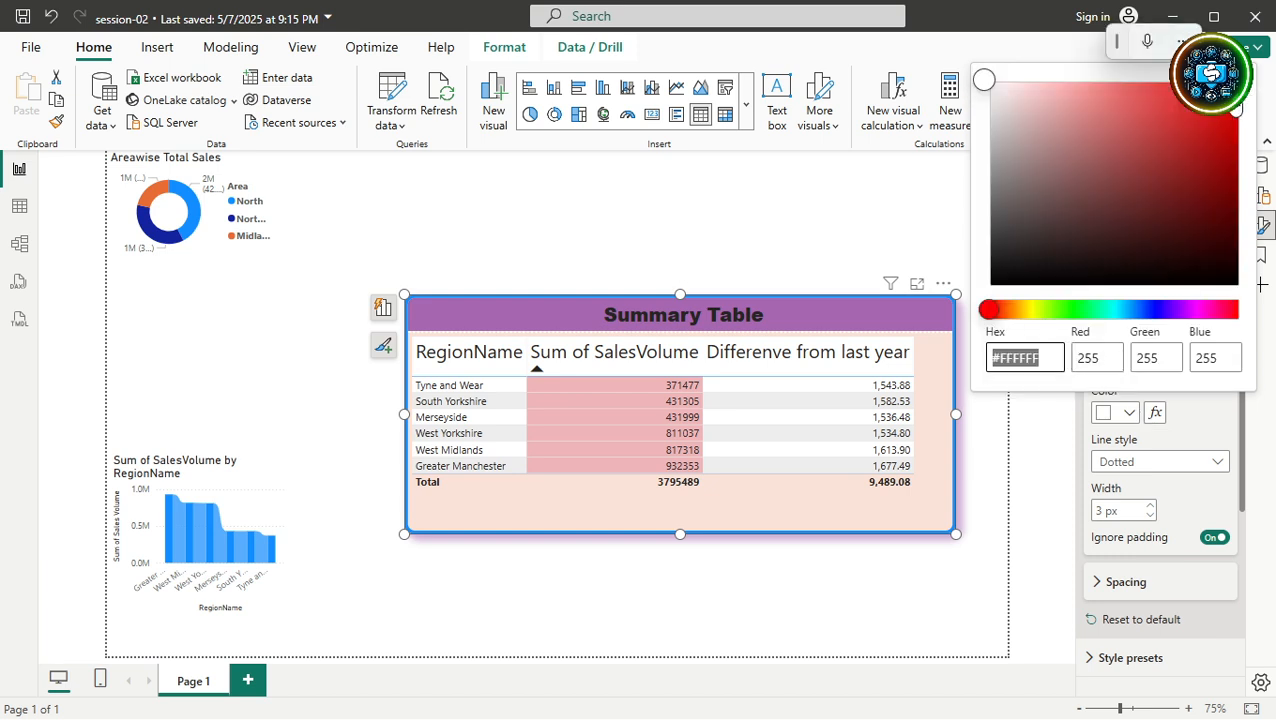
pyautogui.click(1233, 108)
pyautogui.click(1070, 448)
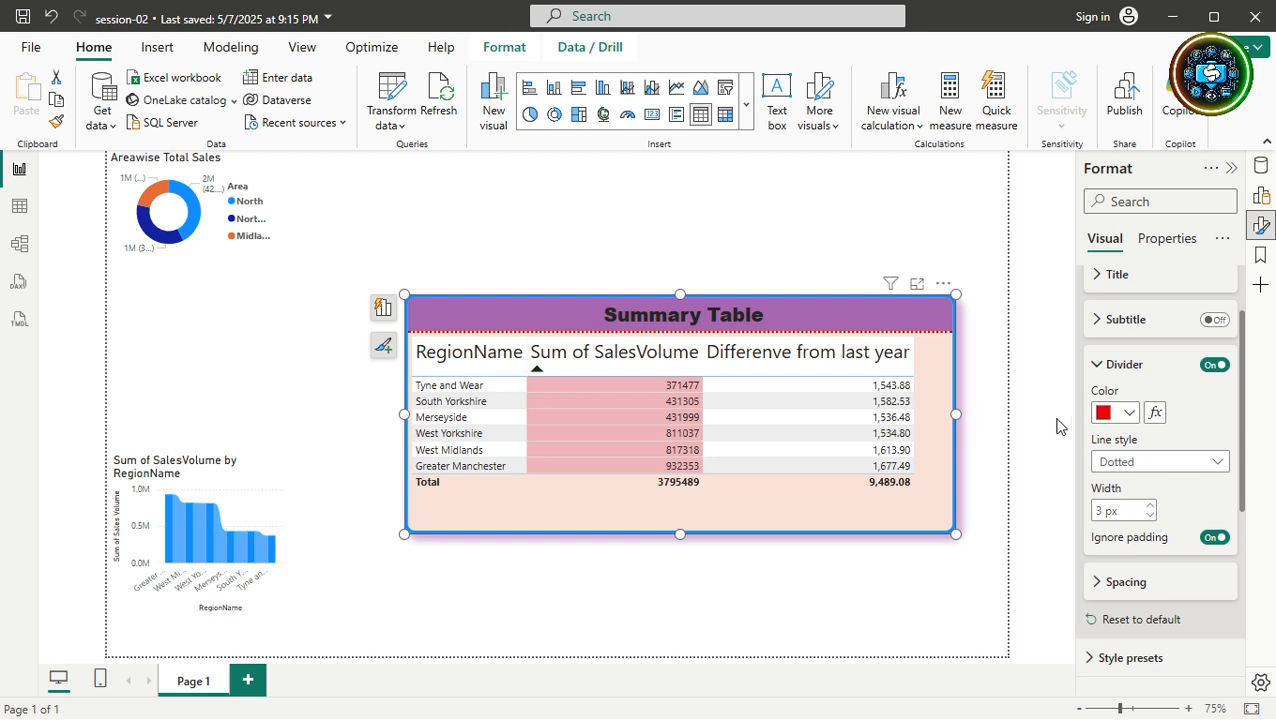
pyautogui.click(1123, 465)
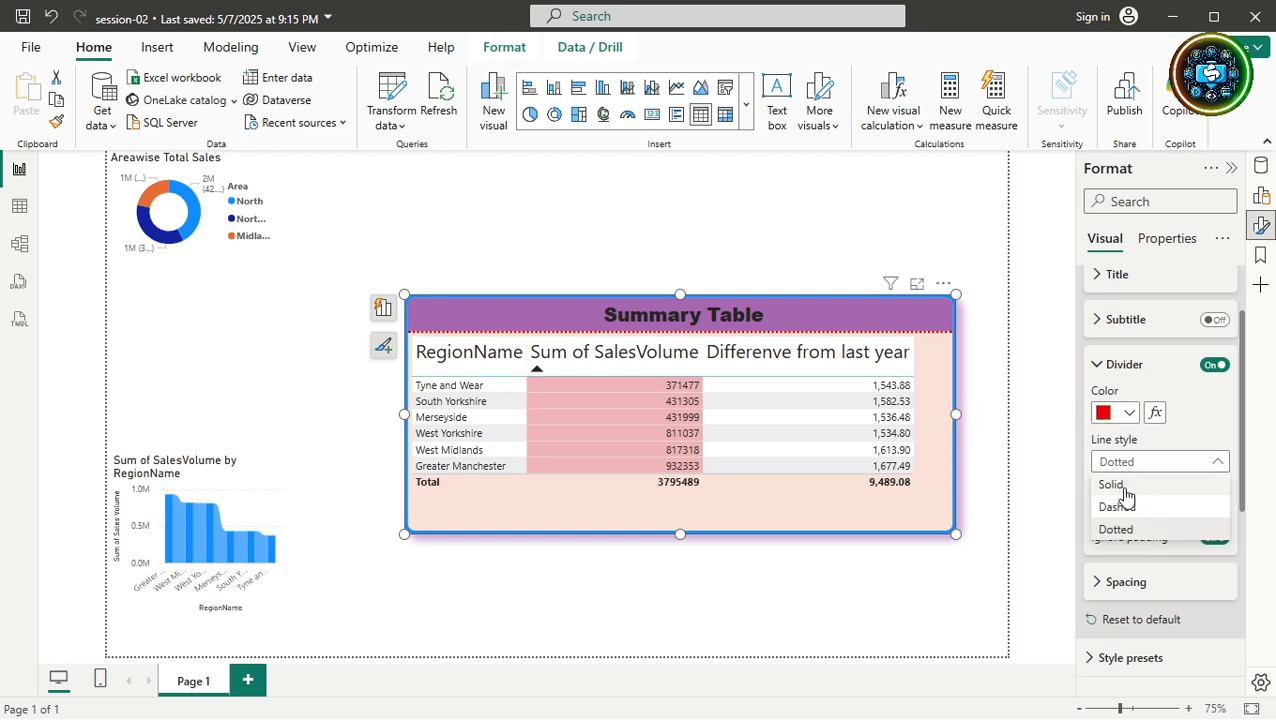
pyautogui.click(1120, 485)
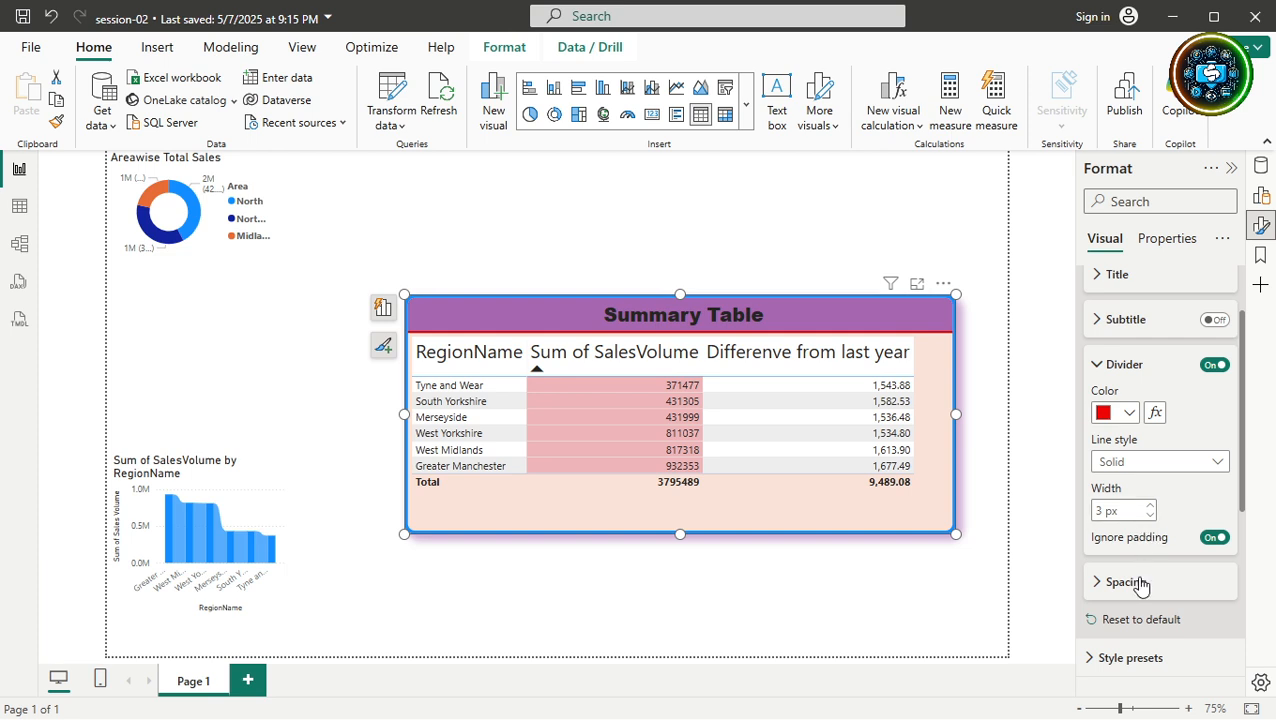
# Under Spacing, set the space between the Summary Table label and divider to 10 px.
pyautogui.click(1099, 370)
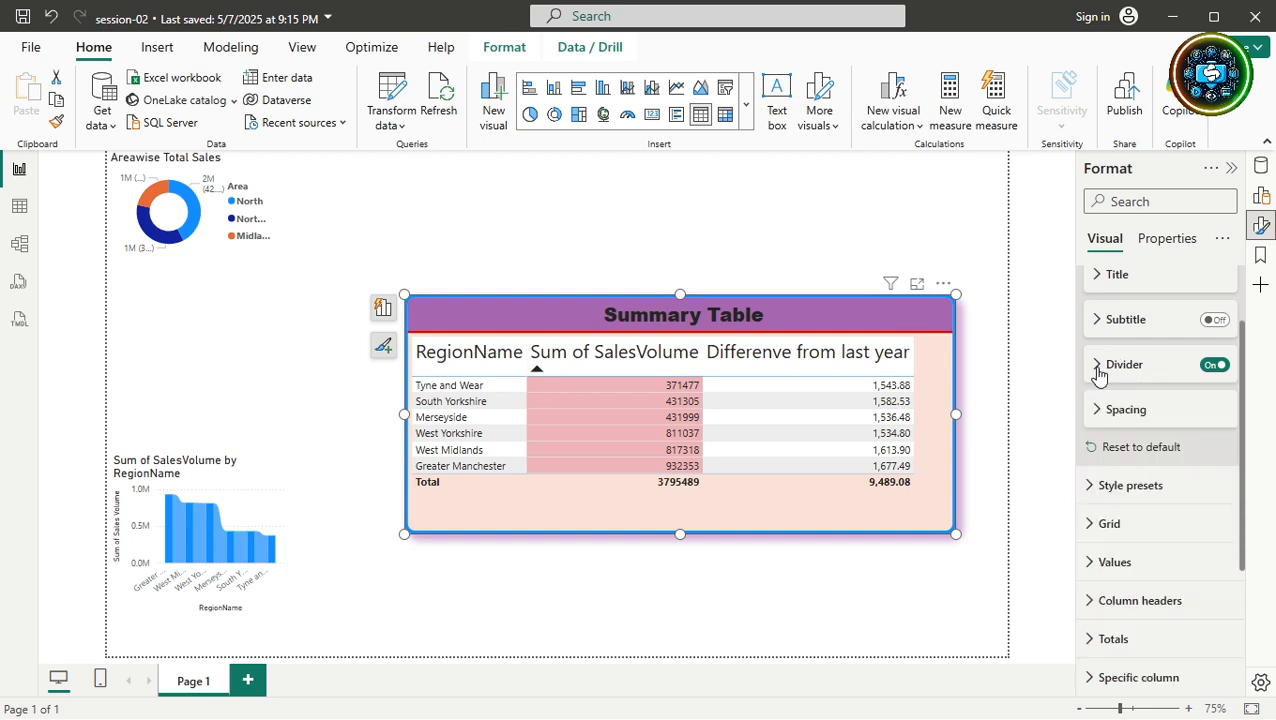
pyautogui.click(1100, 413)
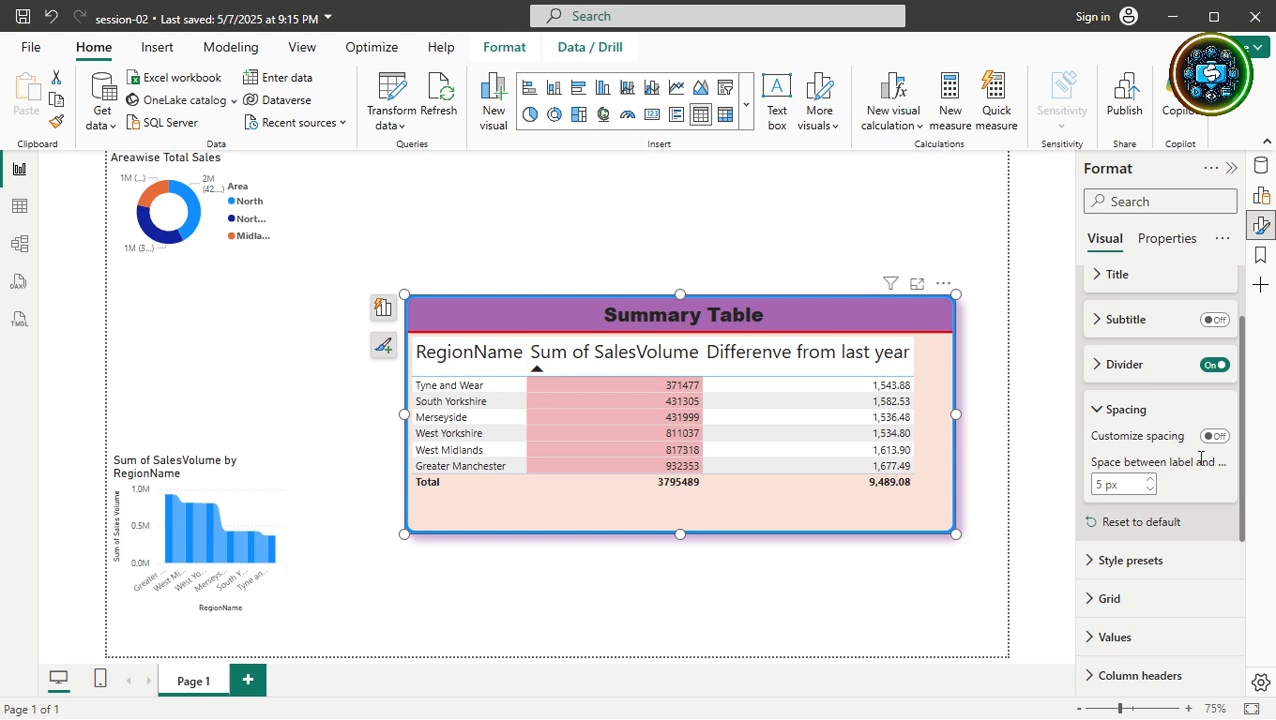
pyautogui.click(1101, 484)
pyautogui.write('1')
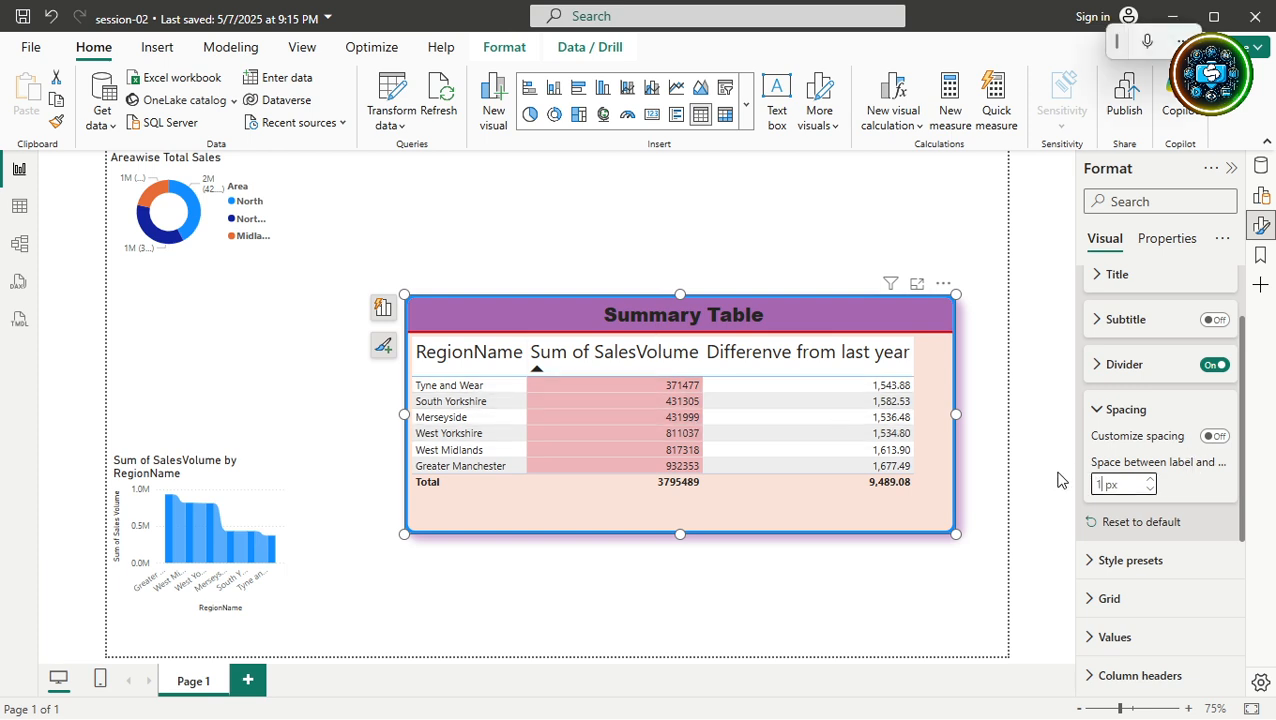
pyautogui.write('5')
pyautogui.press('Return')
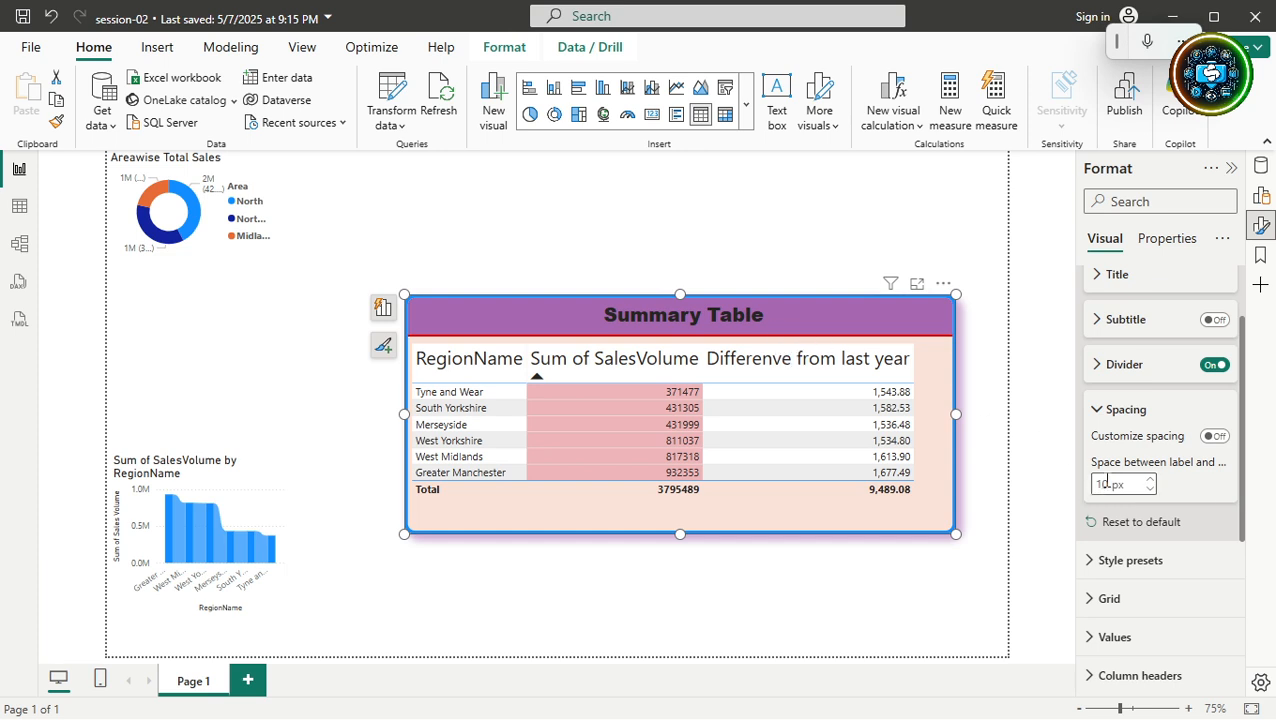
pyautogui.press('Return')
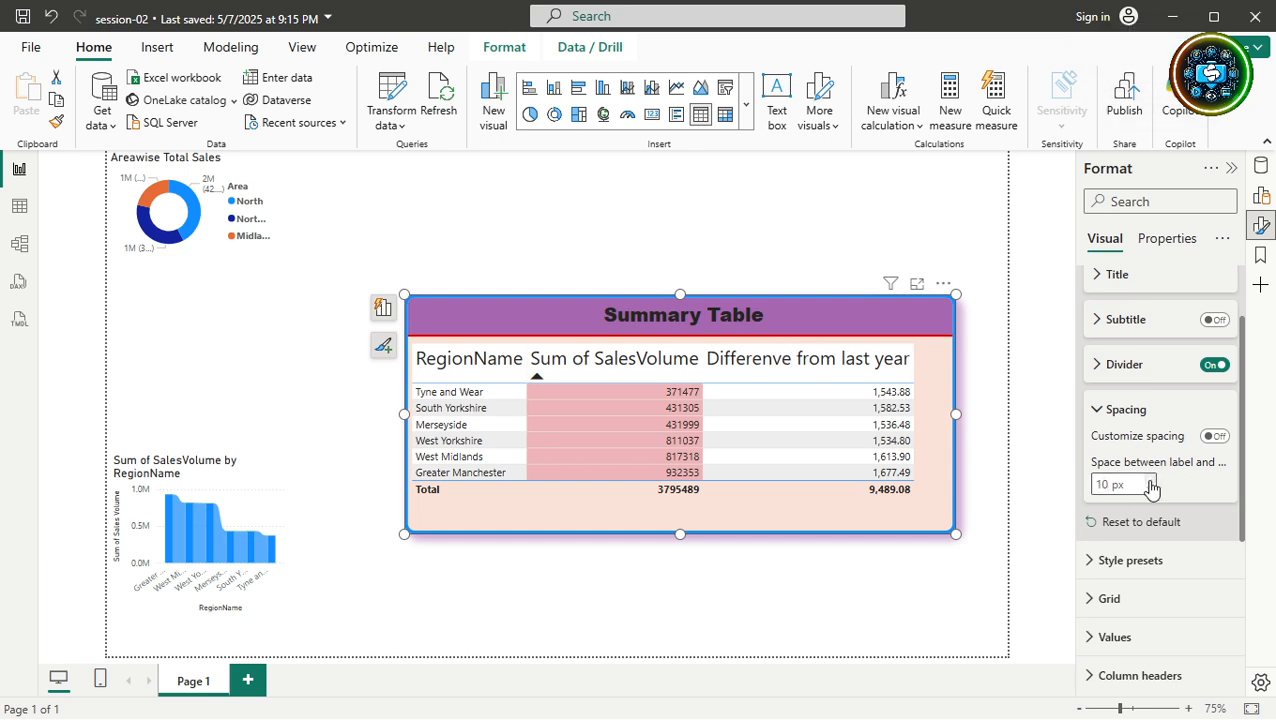
pyautogui.scroll(-1, 1152, 487)
pyautogui.scroll(1, 1152, 487)
pyautogui.click(1153, 490)
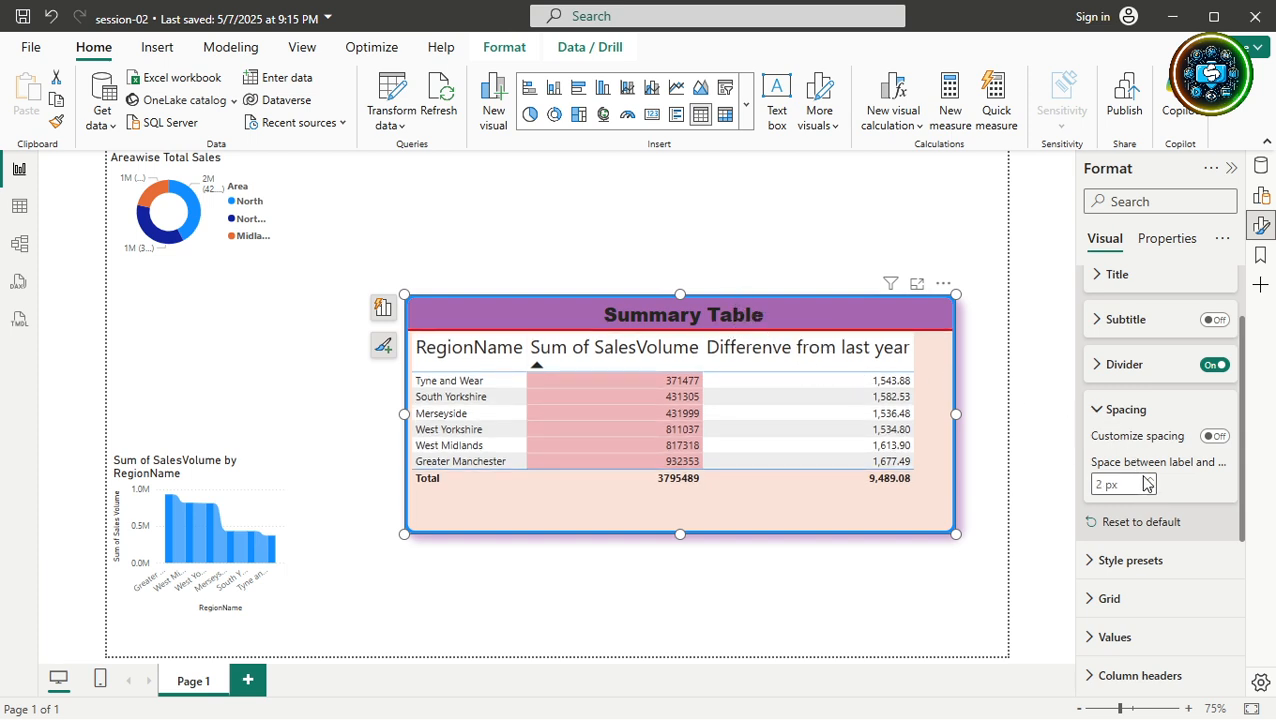
pyautogui.doubleClick(1100, 484)
pyautogui.write('10')
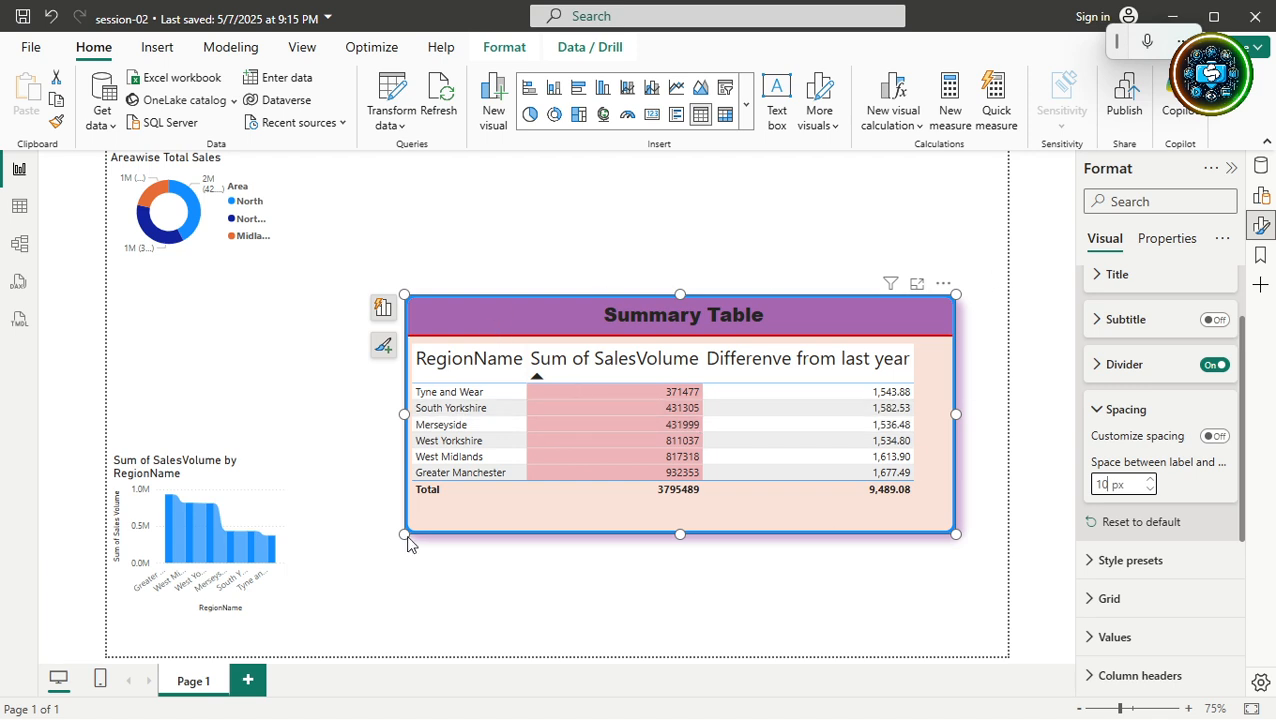
pyautogui.click(1108, 484)
pyautogui.click(1120, 522)
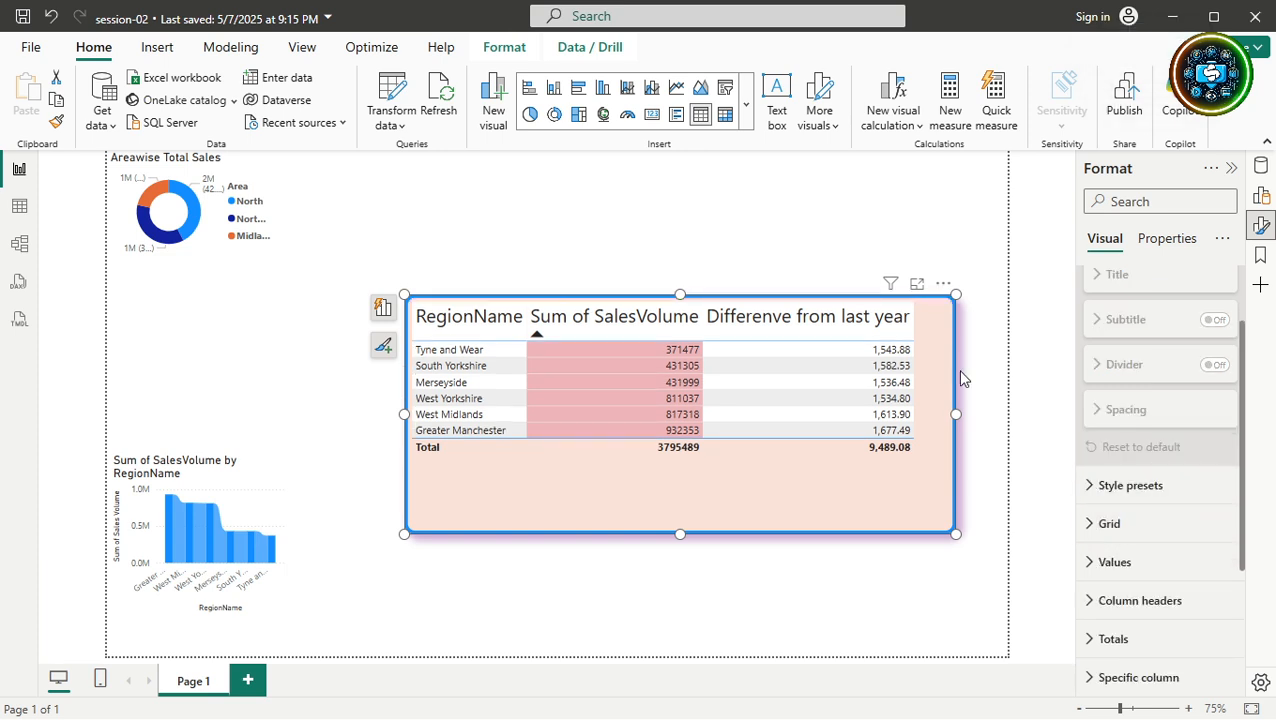
pyautogui.click(55, 17)
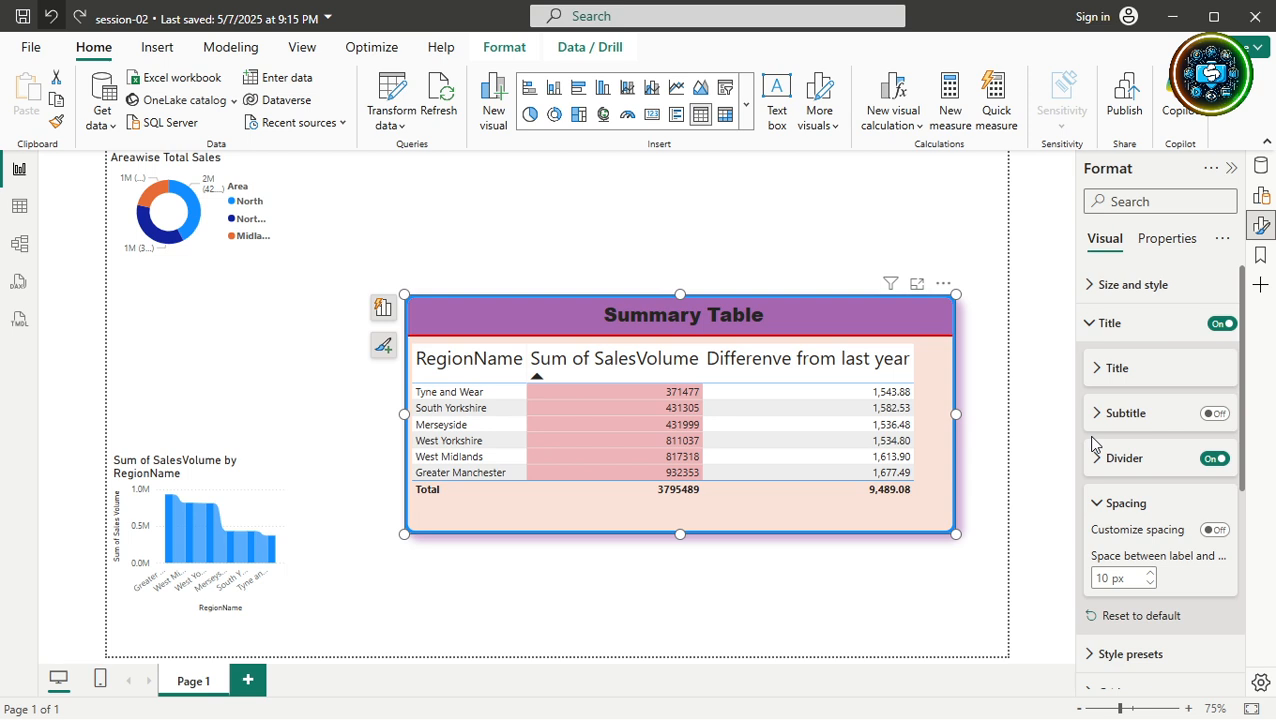
# Collapse the spacing and title cards and expand the Style presets card.
pyautogui.click(1097, 503)
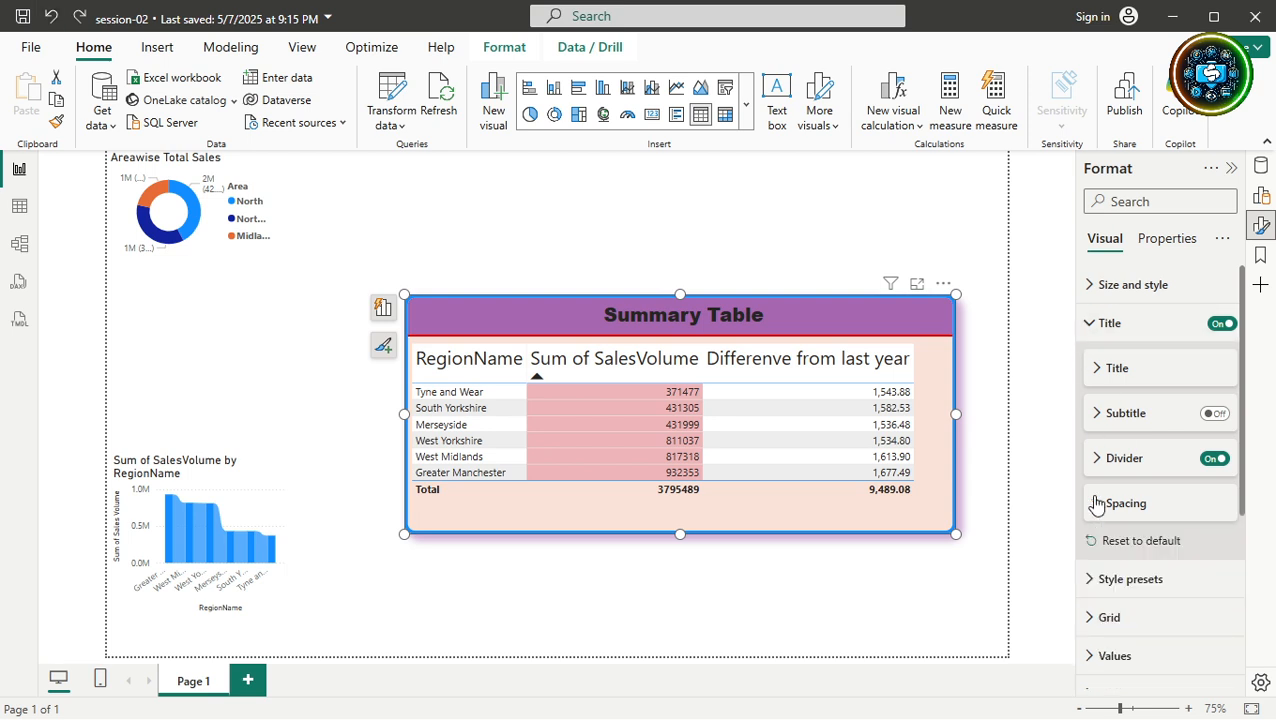
pyautogui.click(1089, 326)
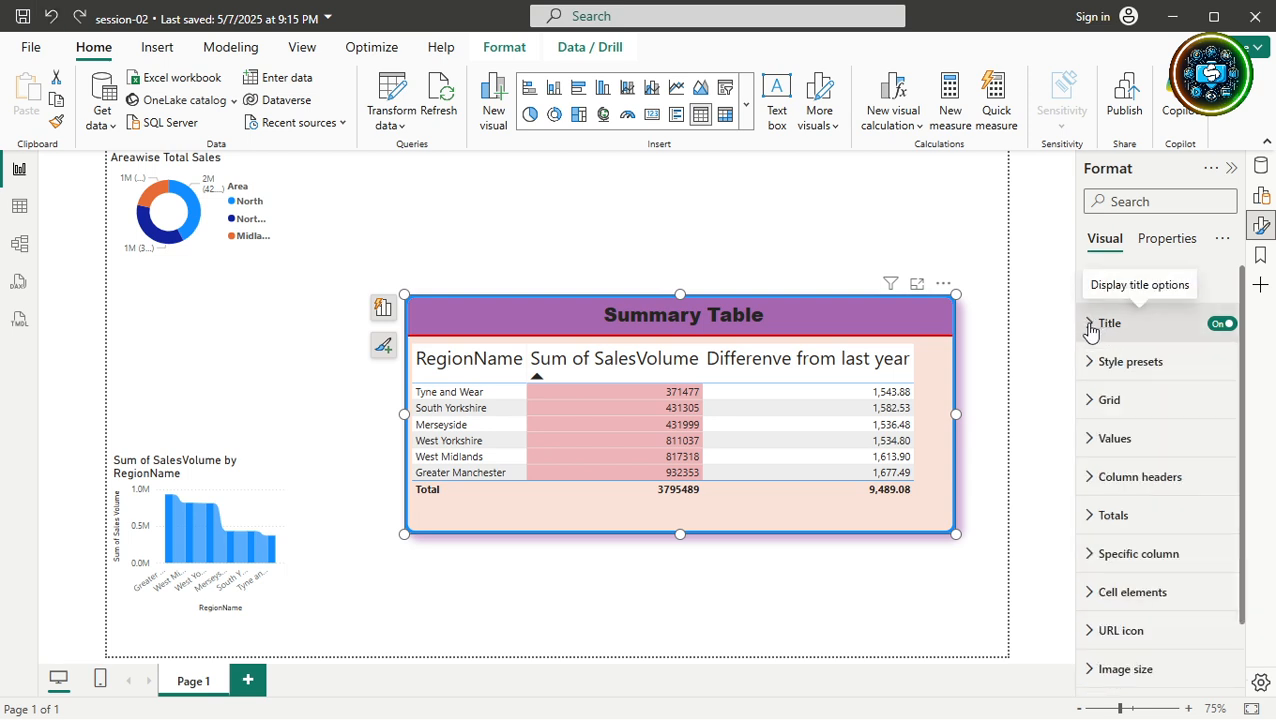
pyautogui.click(1089, 324)
pyautogui.click(1089, 326)
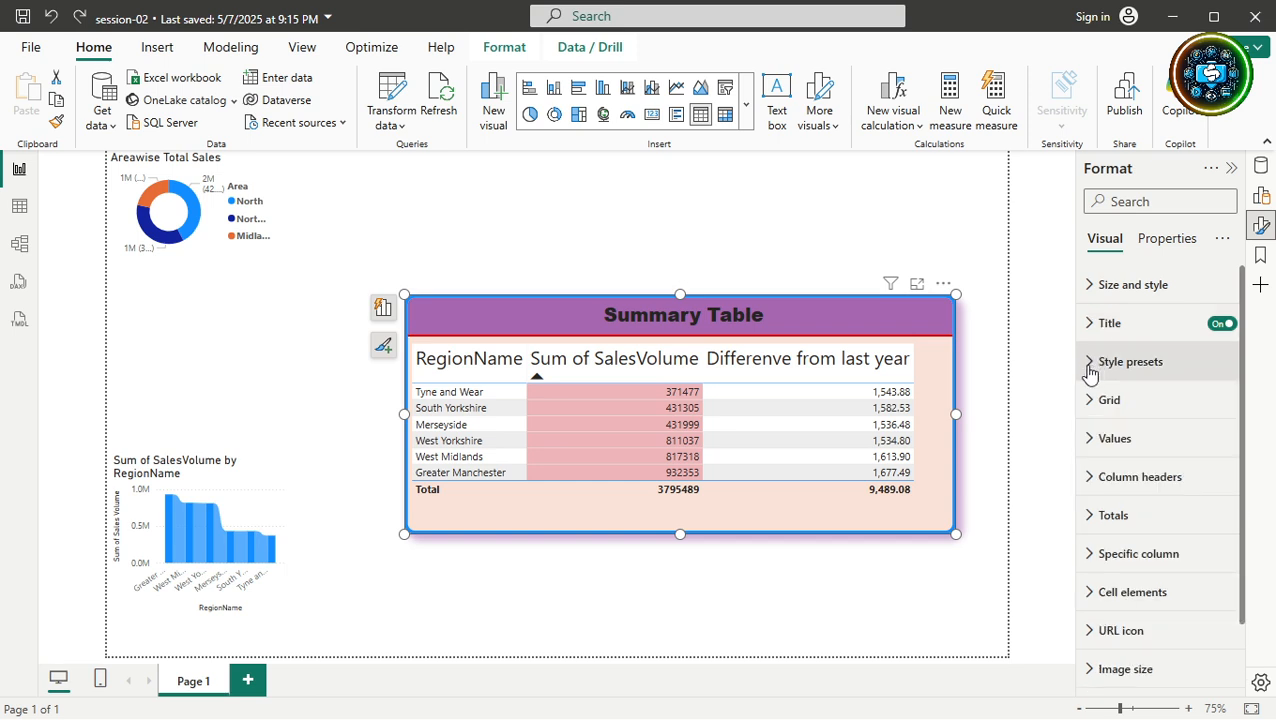
pyautogui.click(1090, 370)
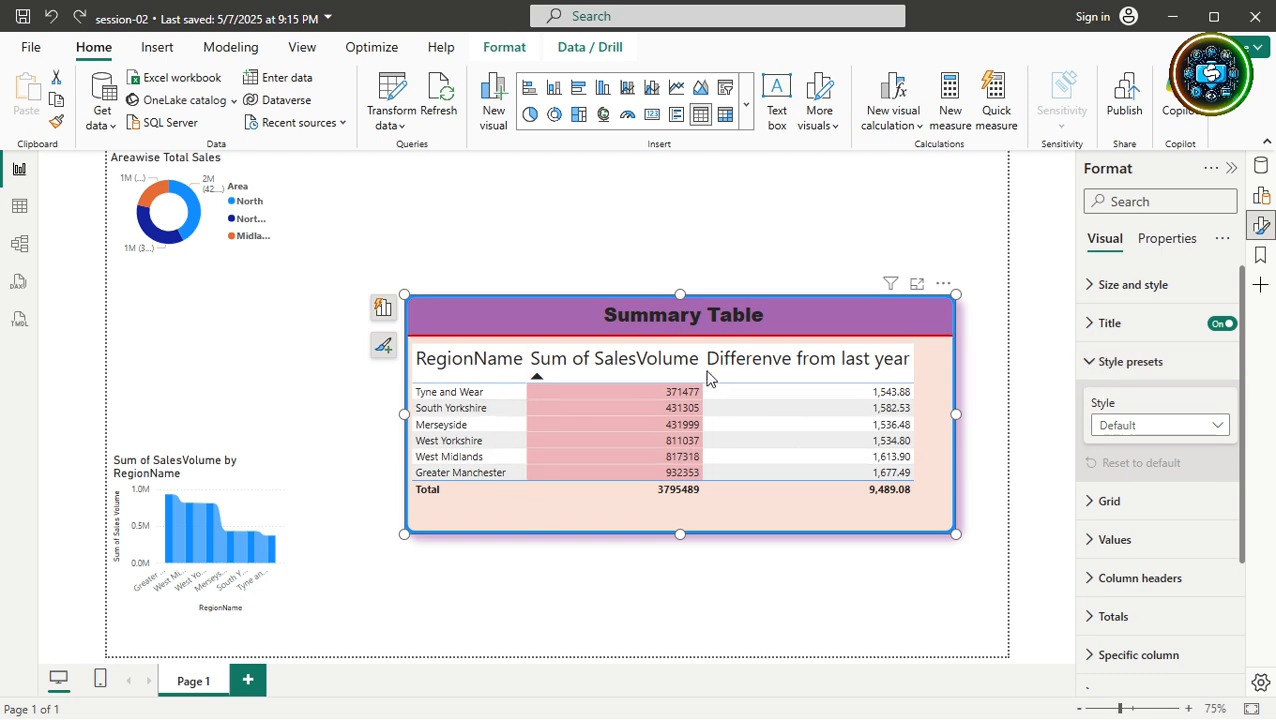
# Select the Sum of SalesVolume by RegionName chart, then the Areawise Total Sales donut chart.
pyautogui.click(240, 505)
pyautogui.scroll(-3, 1171, 450)
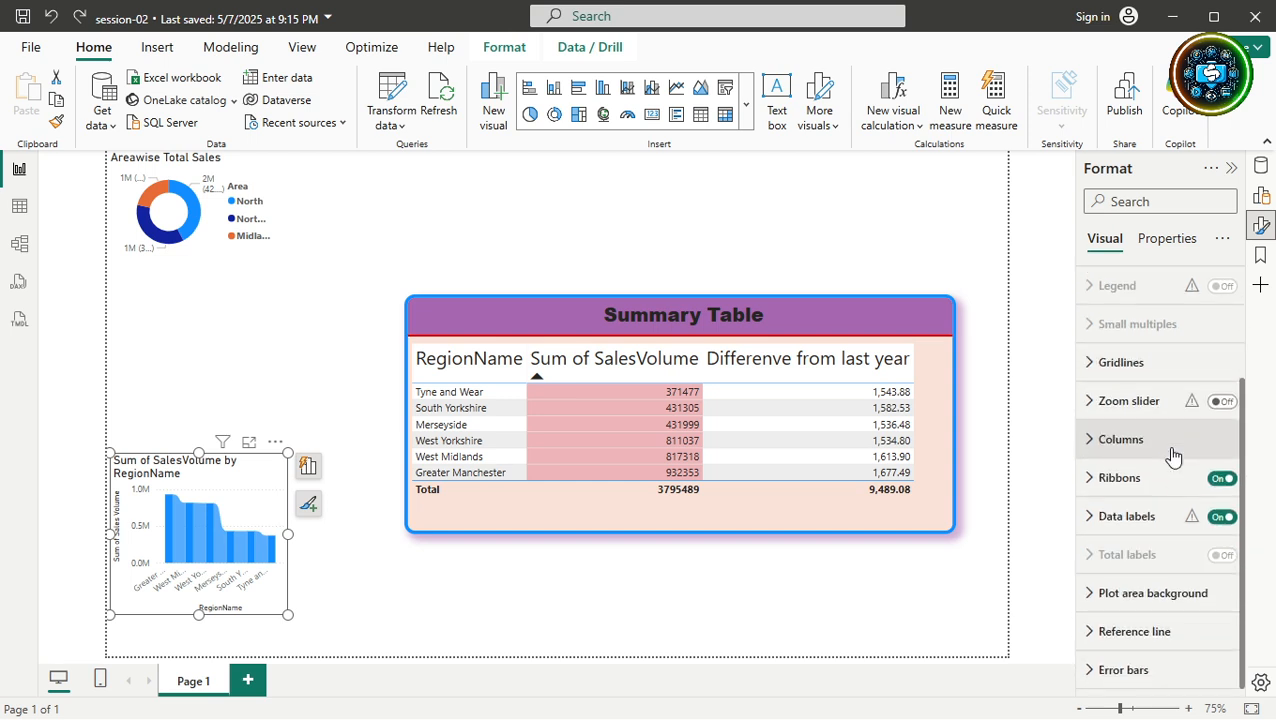
pyautogui.scroll(3, 1173, 456)
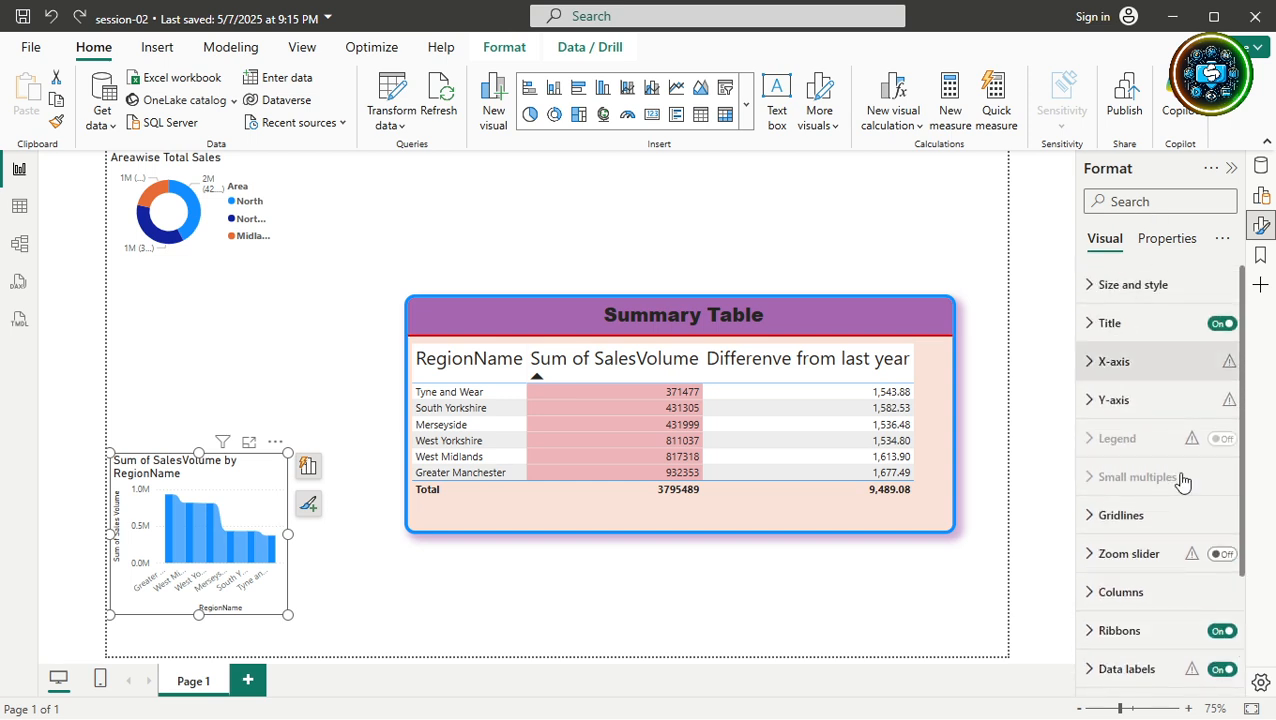
pyautogui.click(220, 240)
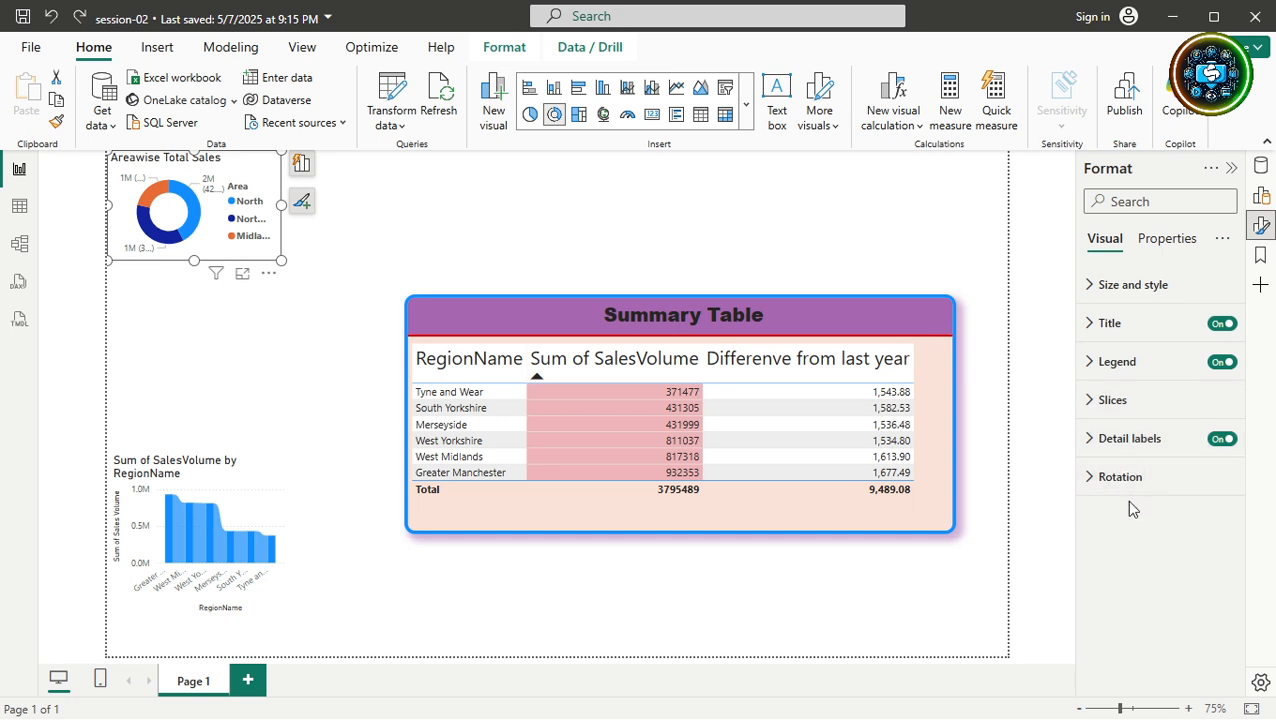
# Select the Summary Table and try the Minimal, Bold header and Alternating rows style presets.
pyautogui.click(827, 506)
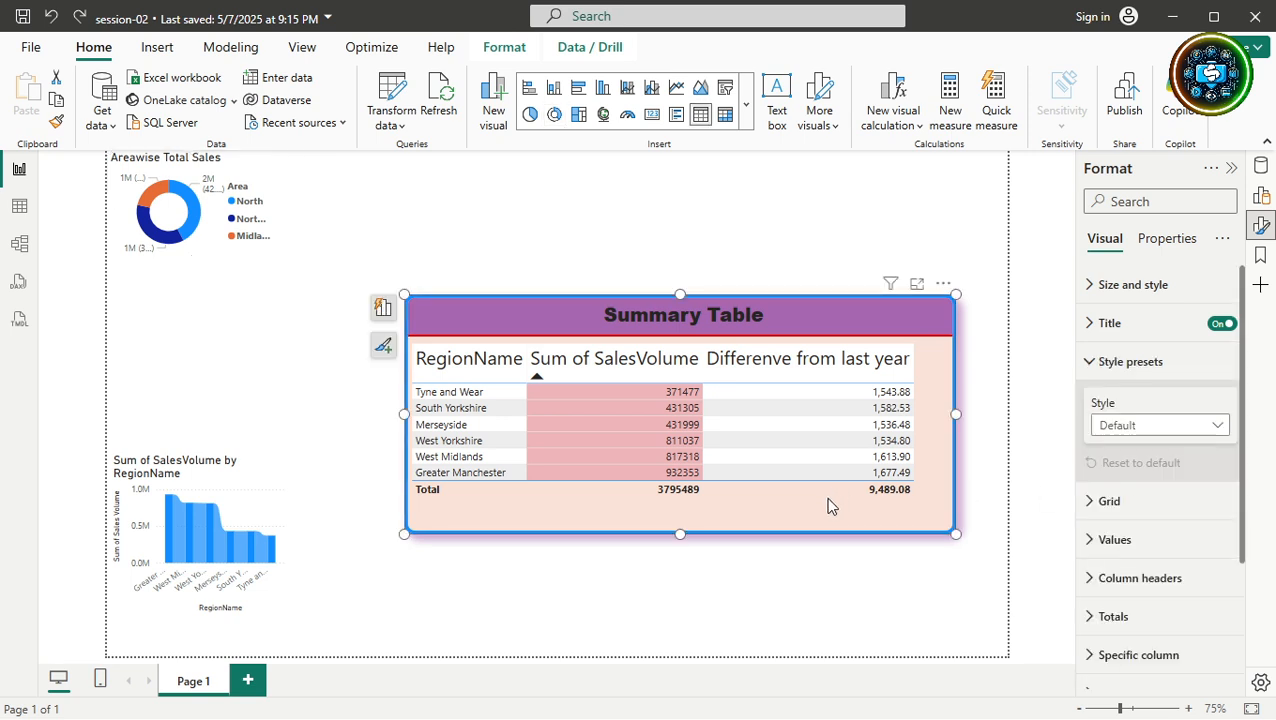
pyautogui.click(1197, 431)
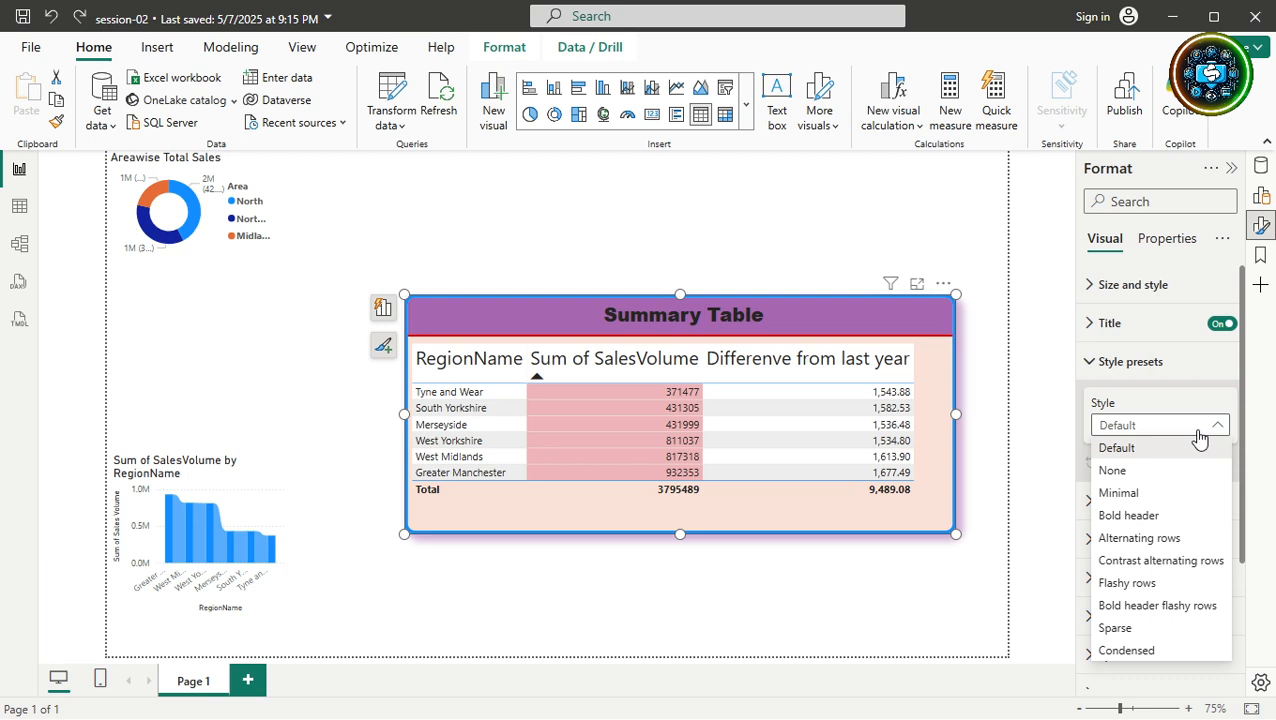
pyautogui.click(1126, 496)
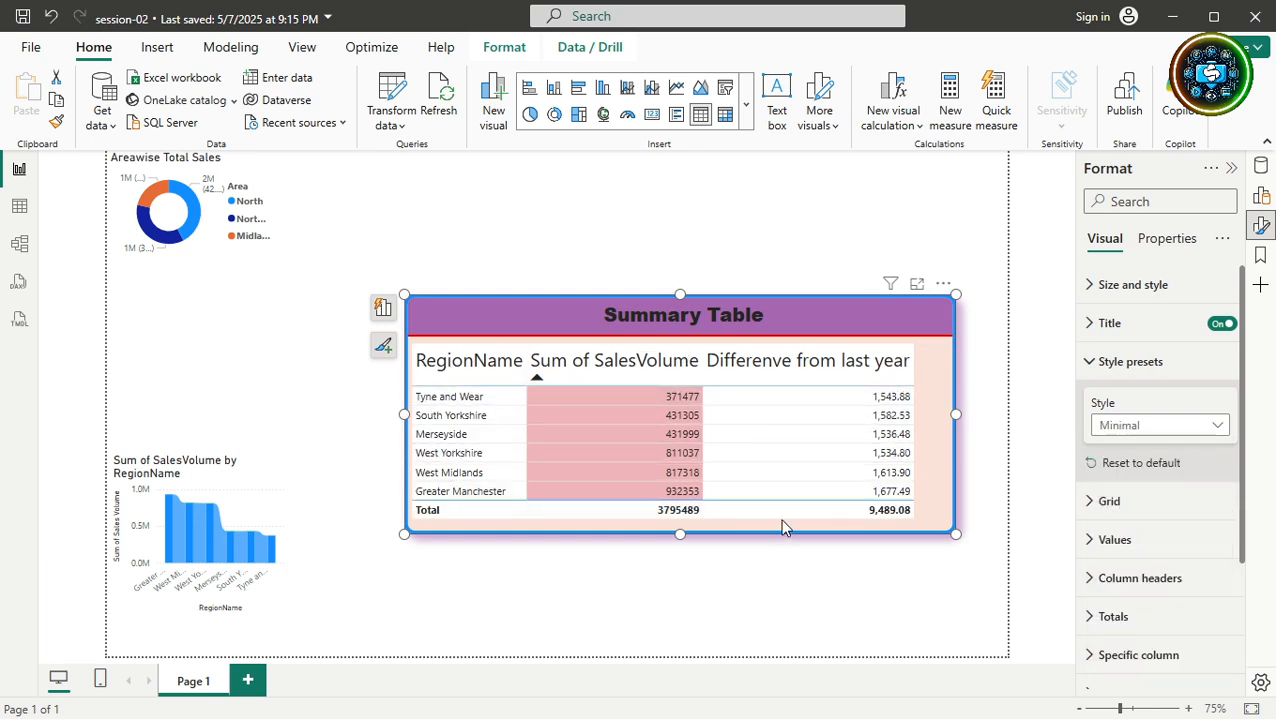
pyautogui.click(1173, 428)
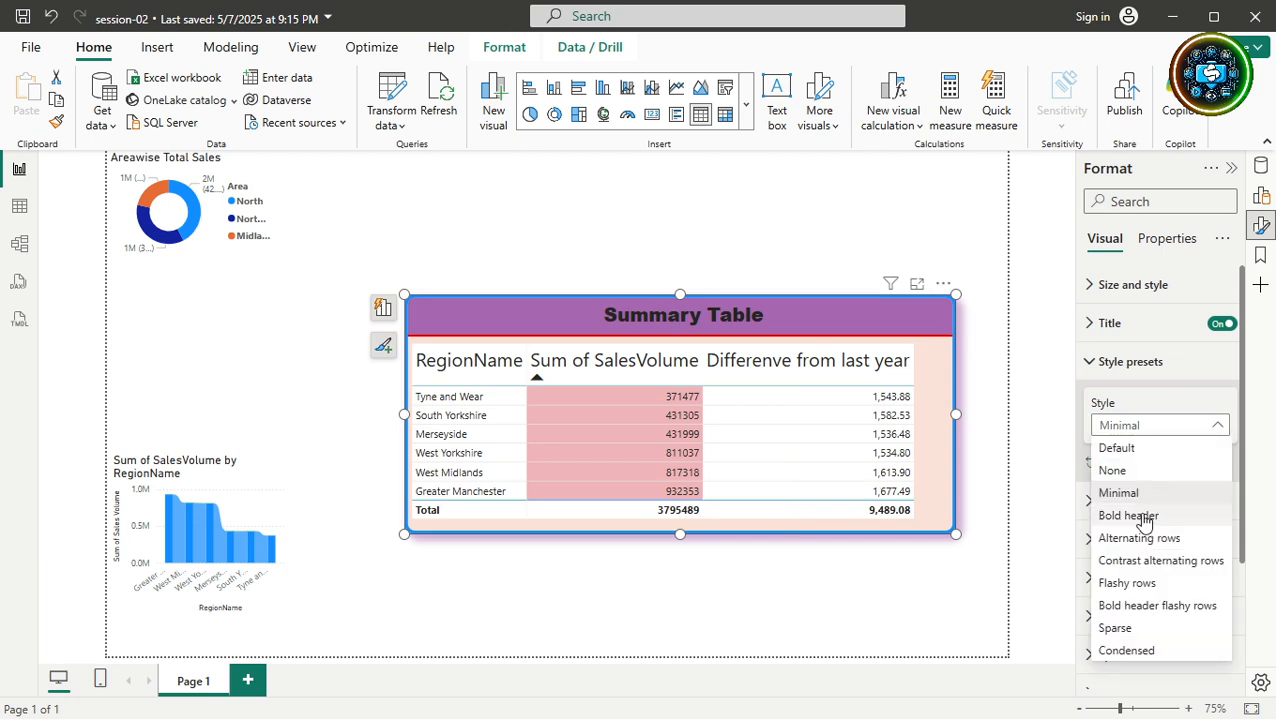
pyautogui.click(1144, 517)
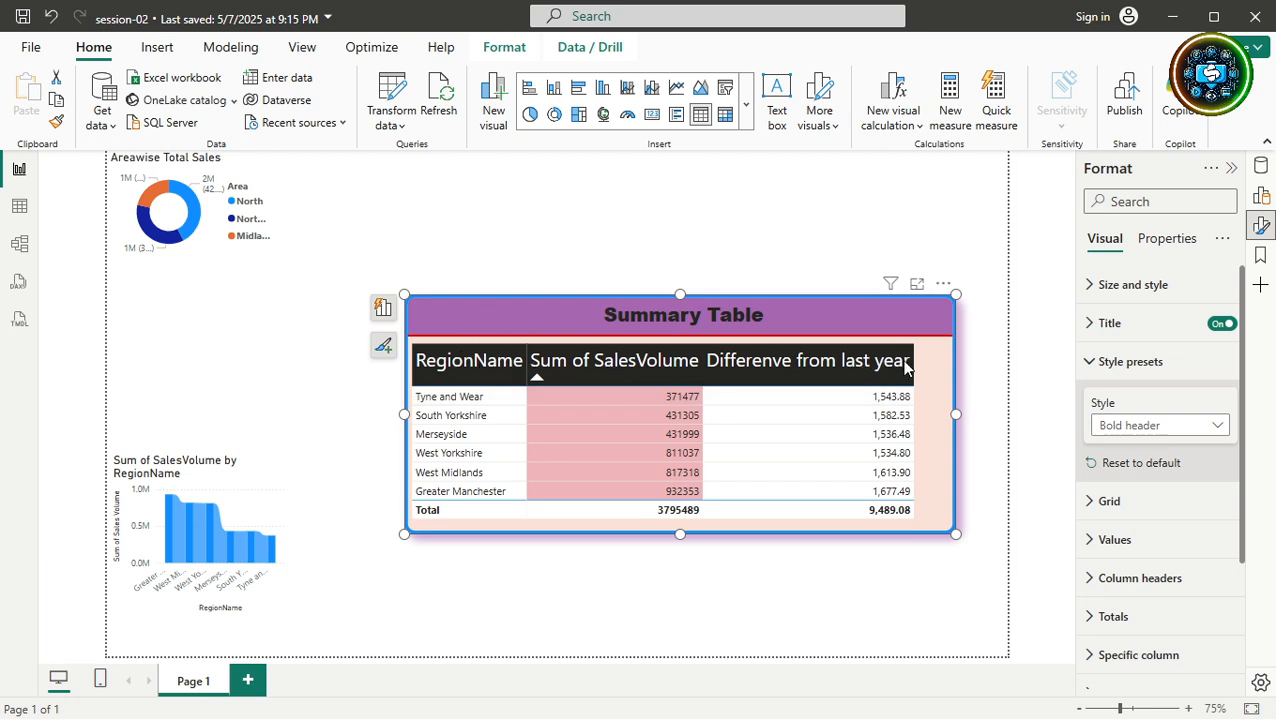
pyautogui.click(1097, 429)
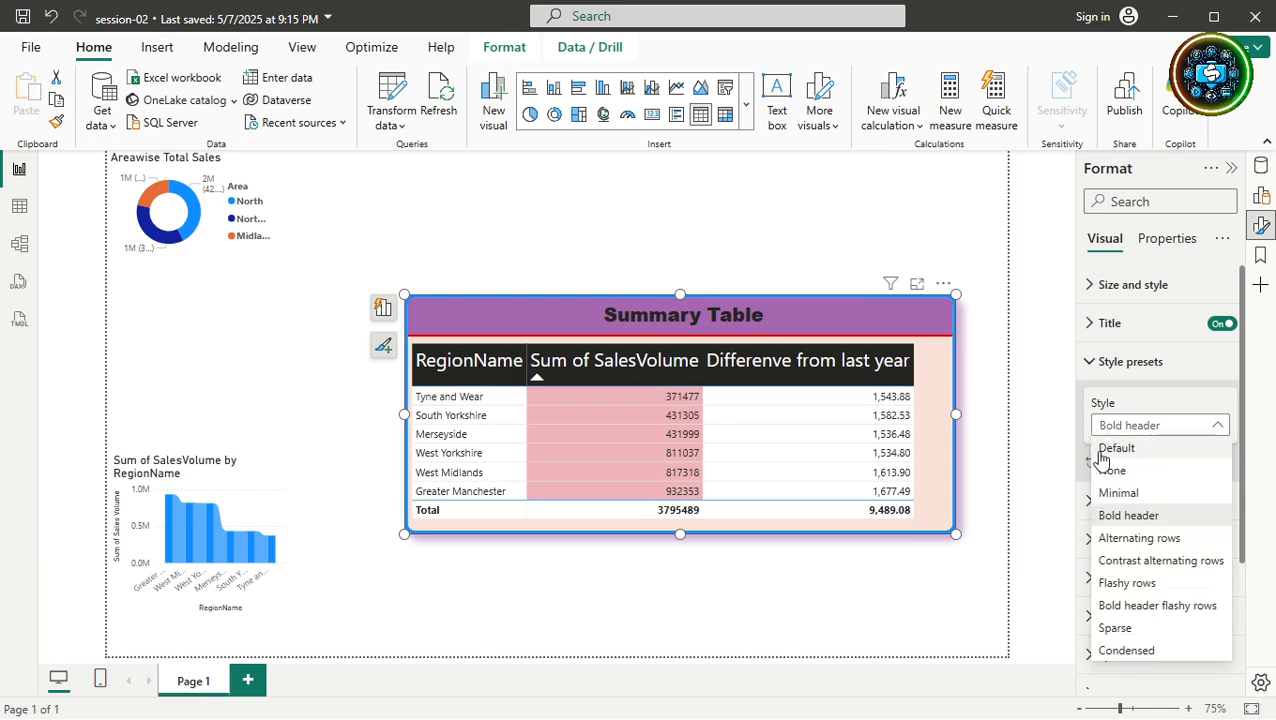
pyautogui.click(1107, 541)
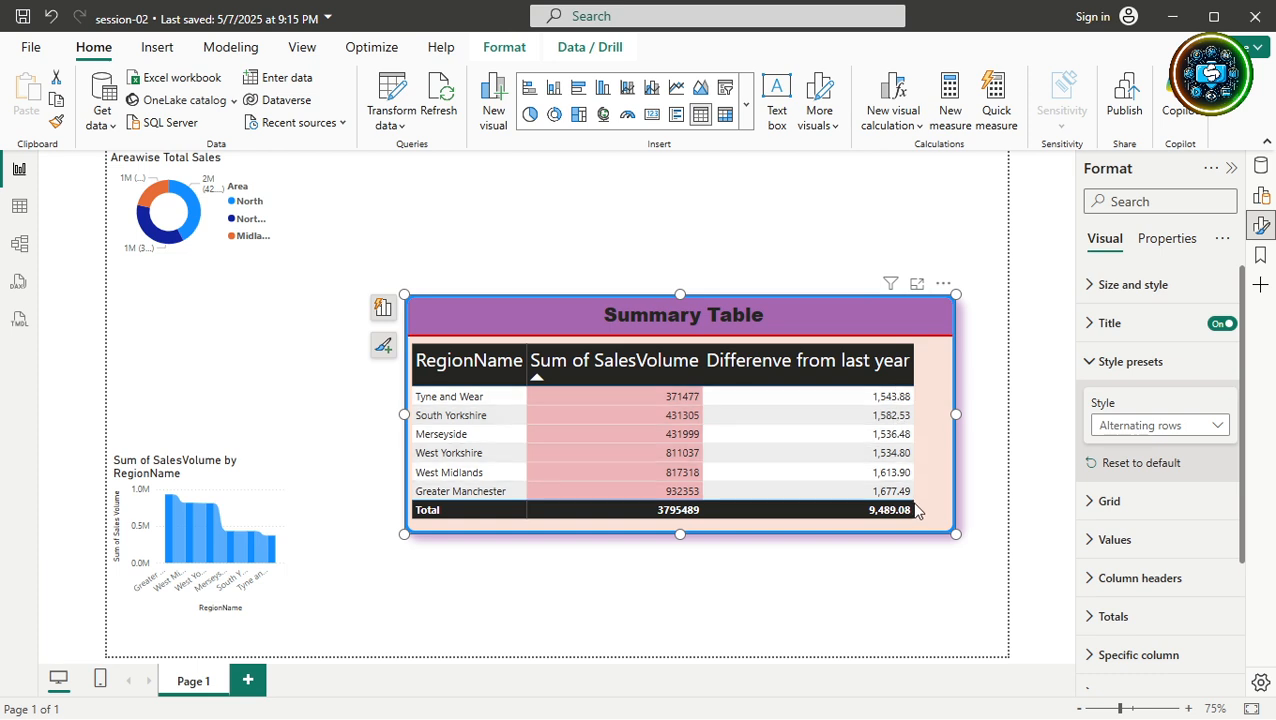
# Apply Contrast alternating rows, then Flashy rows, and cross-highlight the Tyne and Wear region.
pyautogui.click(1195, 432)
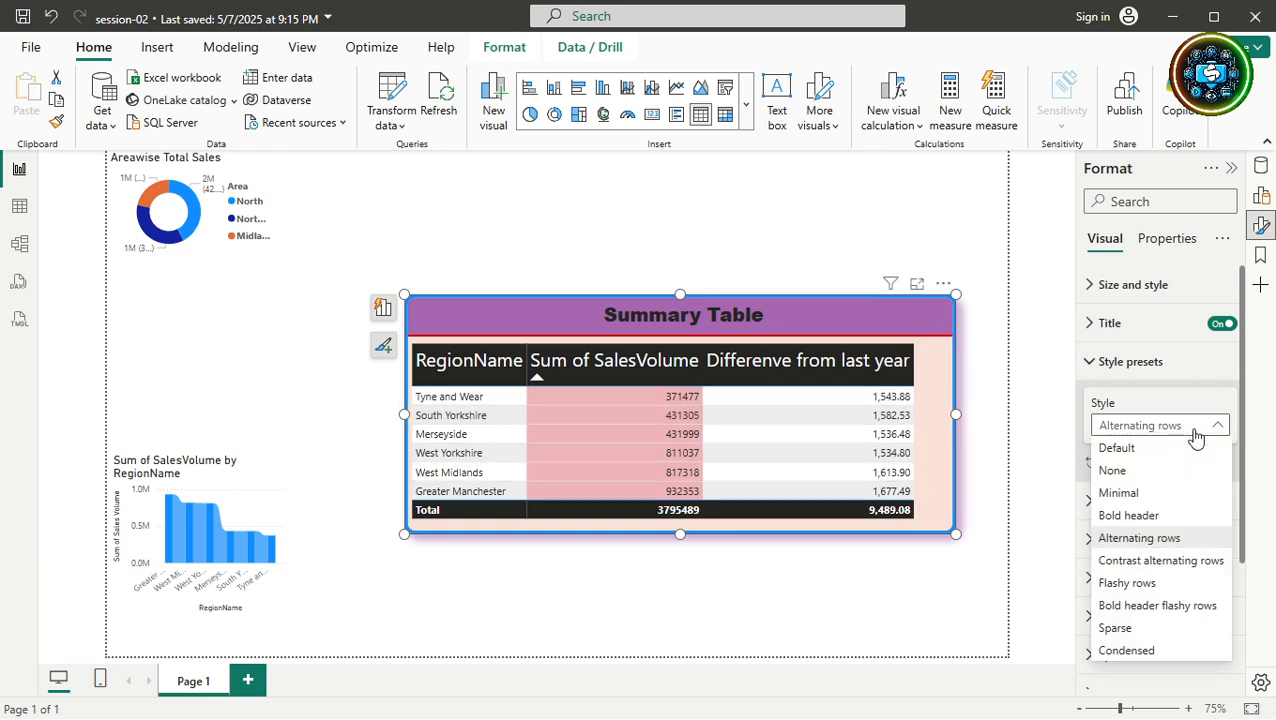
pyautogui.click(1160, 561)
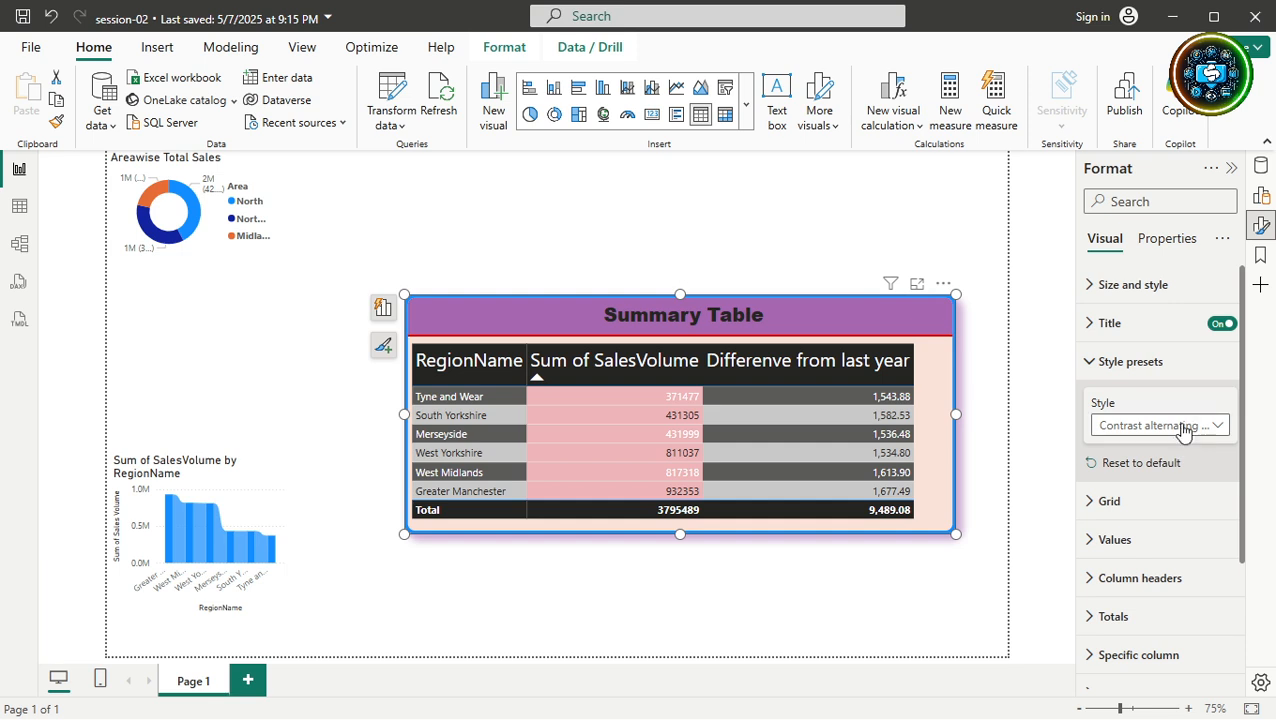
pyautogui.click(1182, 427)
pyautogui.click(1146, 584)
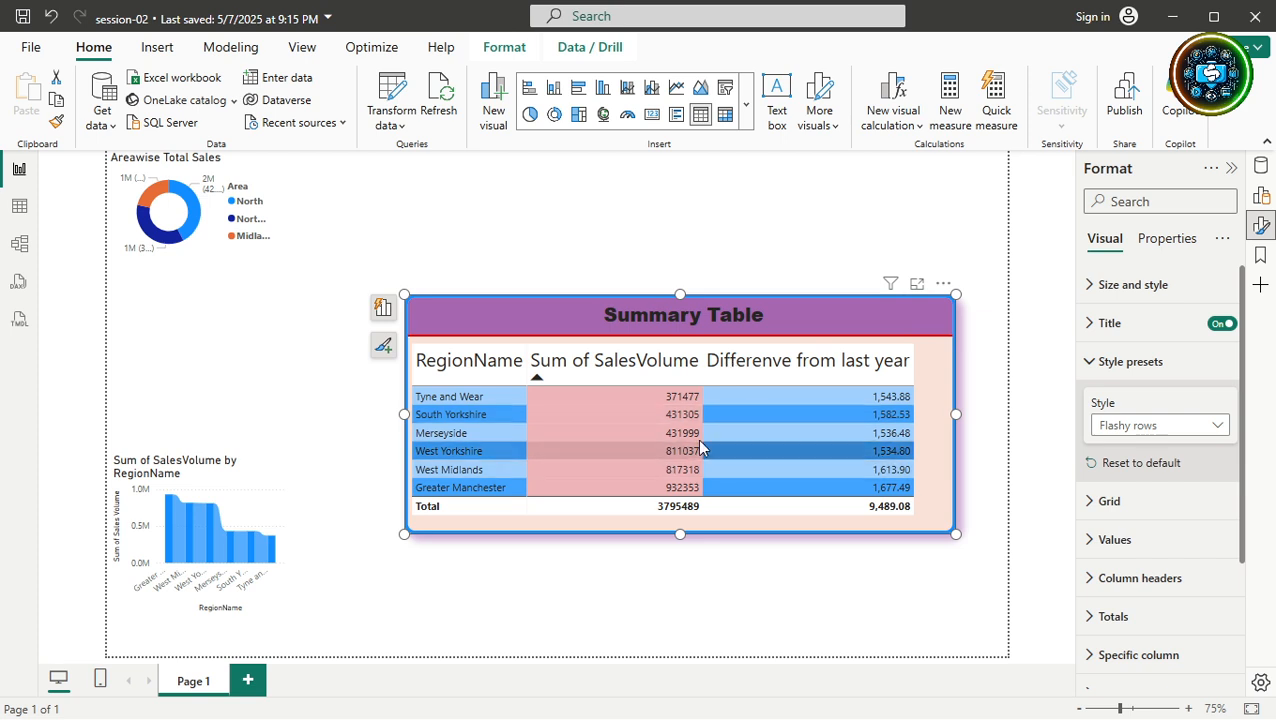
pyautogui.click(606, 399)
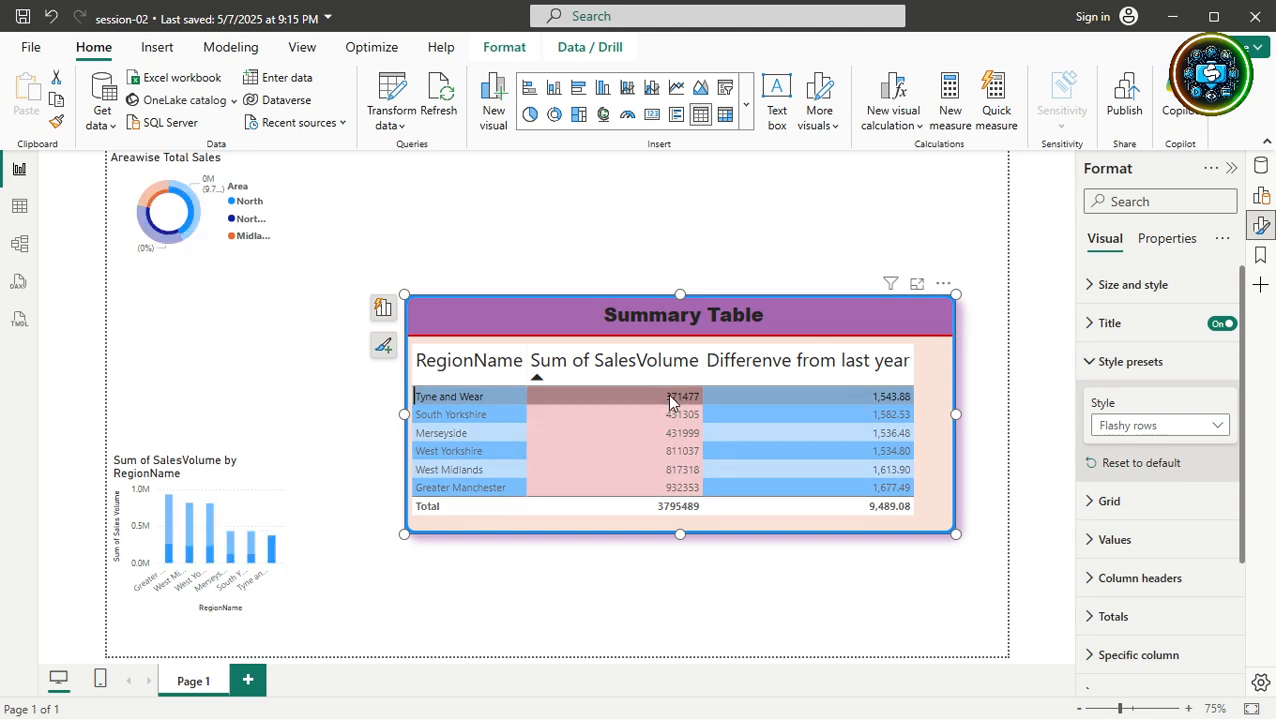
# Through Format values on Sum of SalesVolume, set the Values background colour to white.
pyautogui.click(801, 305)
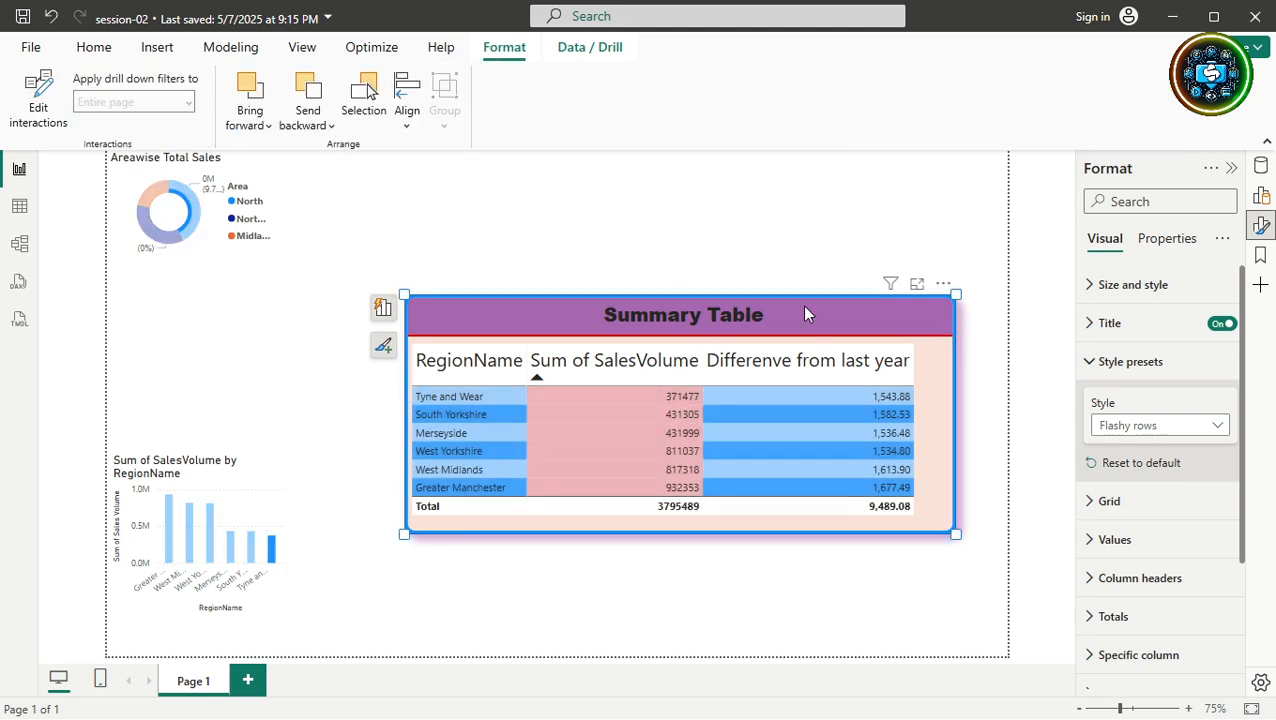
pyautogui.click(658, 437)
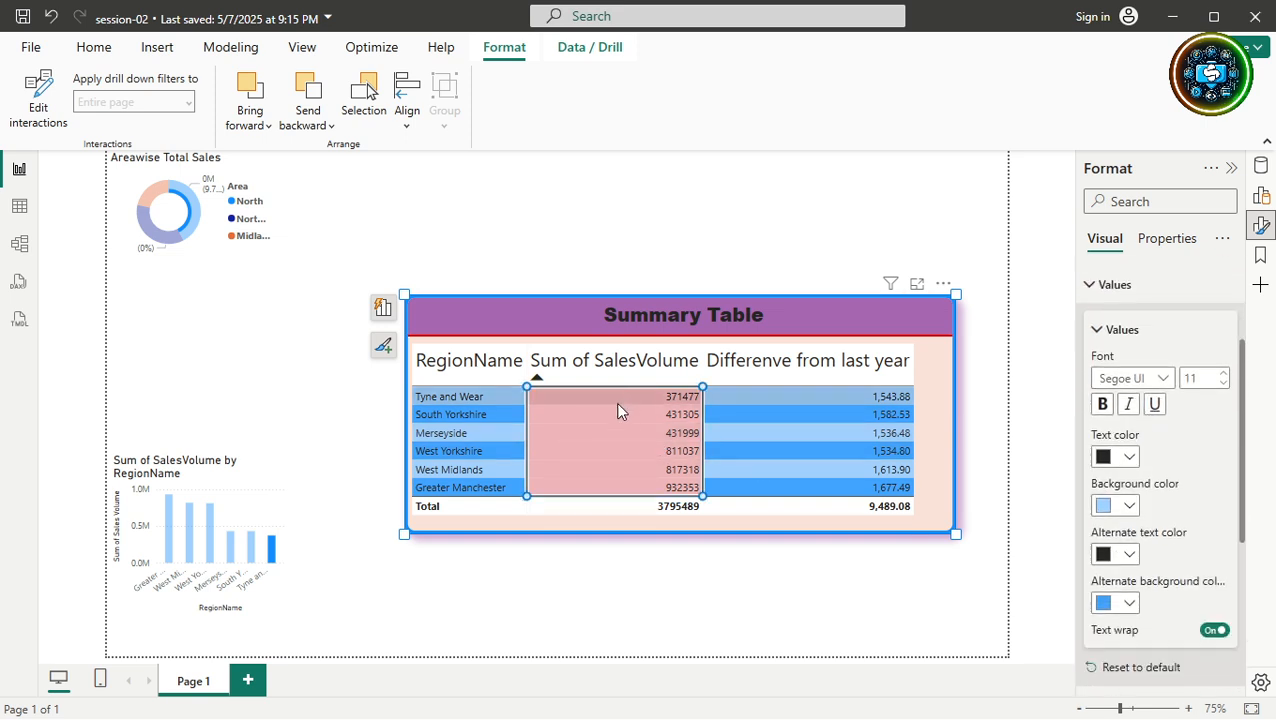
pyautogui.rightClick(564, 399)
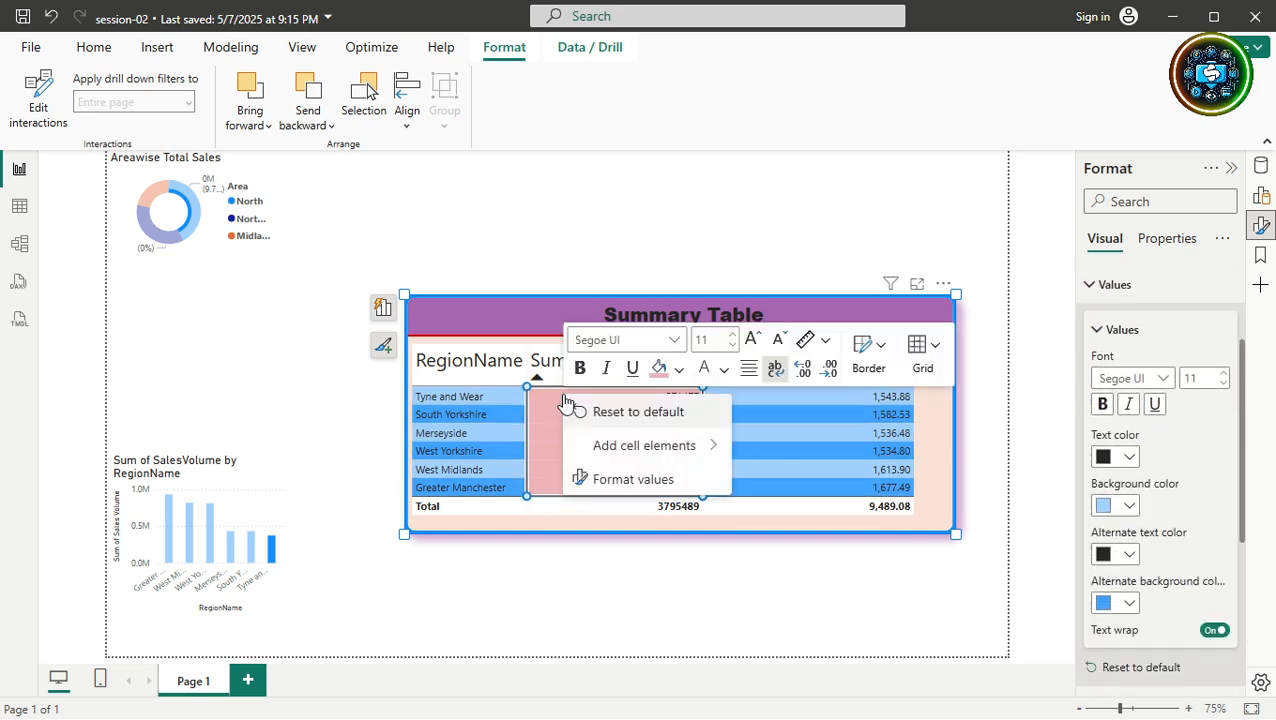
pyautogui.click(608, 487)
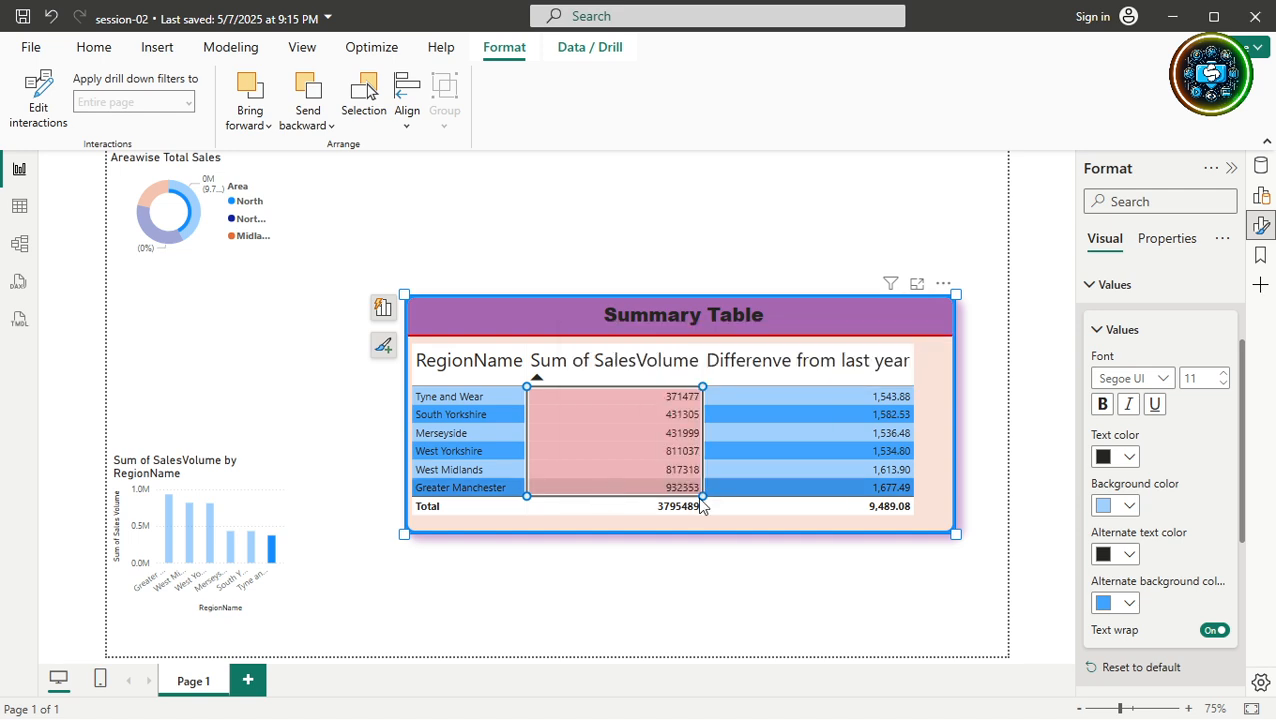
pyautogui.scroll(-3, 1197, 543)
pyautogui.scroll(5, 1204, 553)
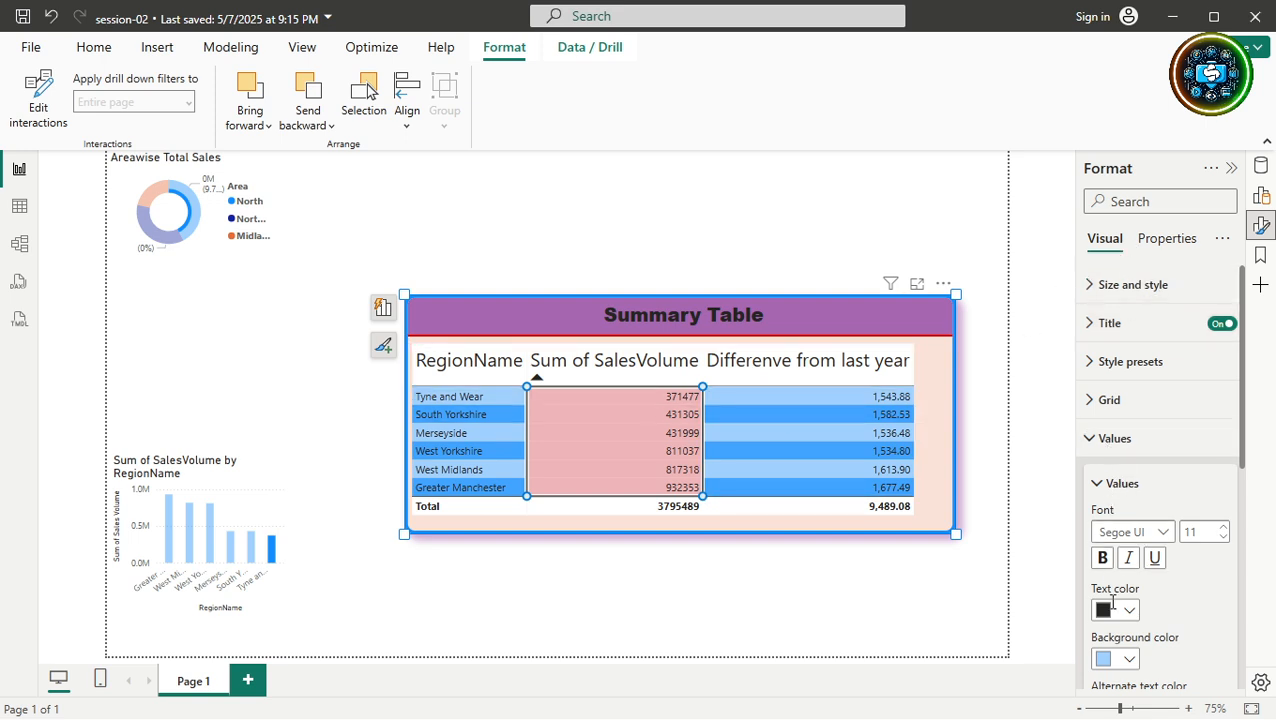
pyautogui.click(1129, 662)
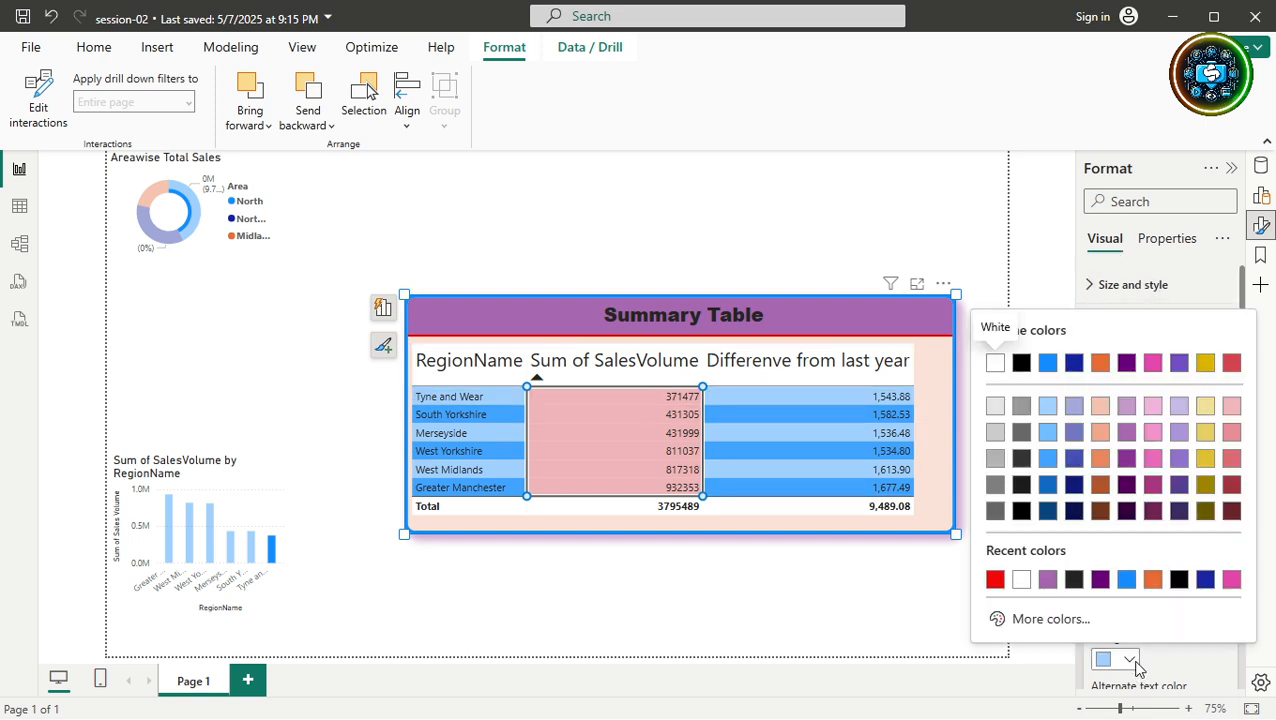
pyautogui.click(1021, 580)
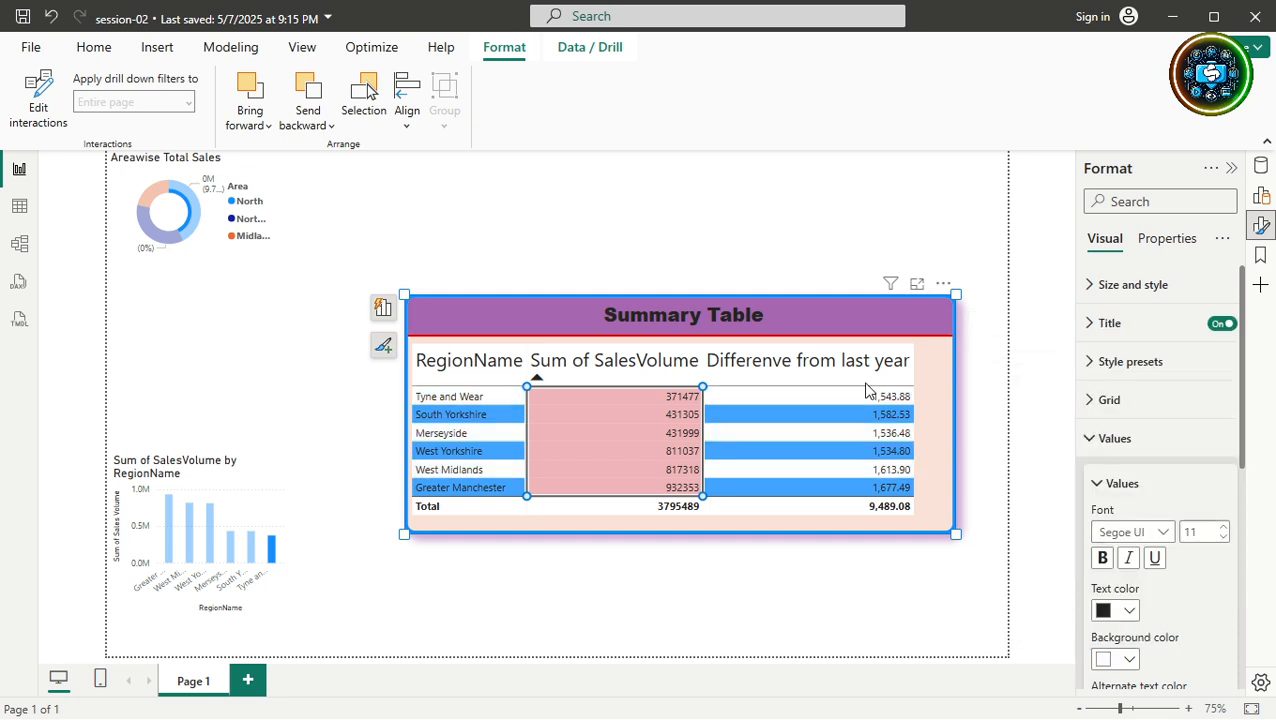
pyautogui.click(1090, 441)
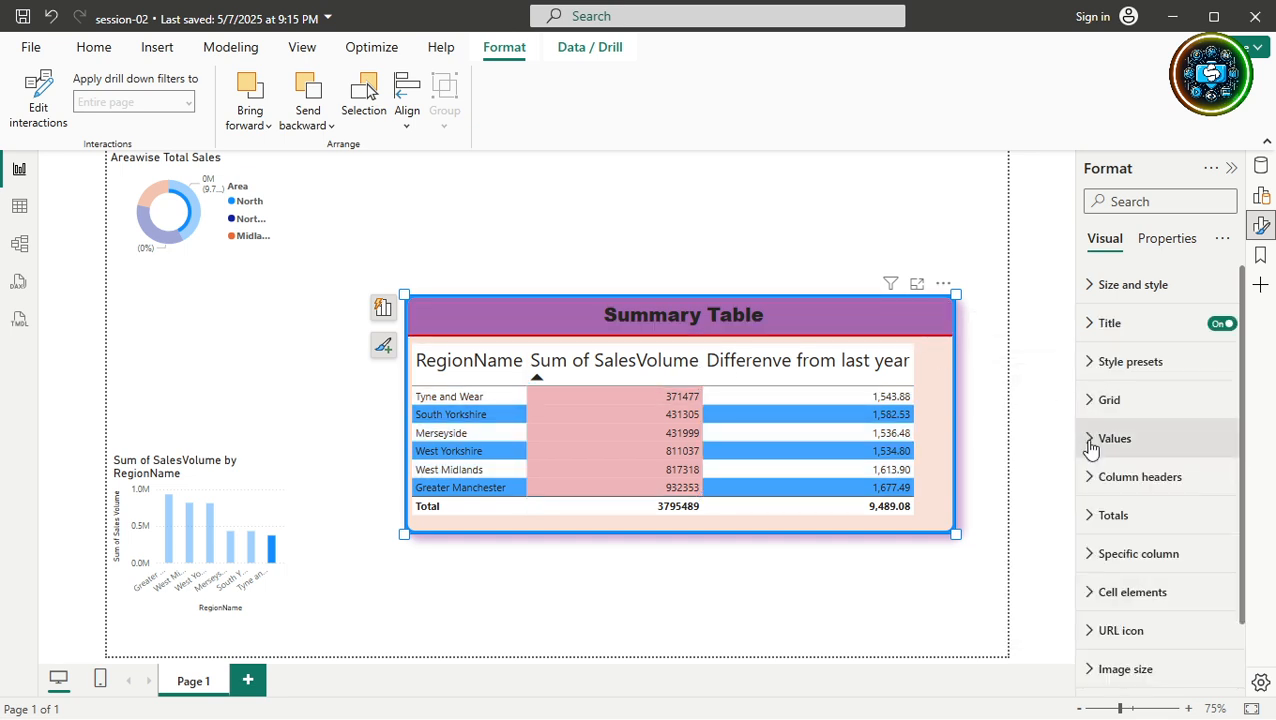
# Try the Bold header flashy rows and Sparse presets, and drag the Summary Table taller.
pyautogui.click(971, 329)
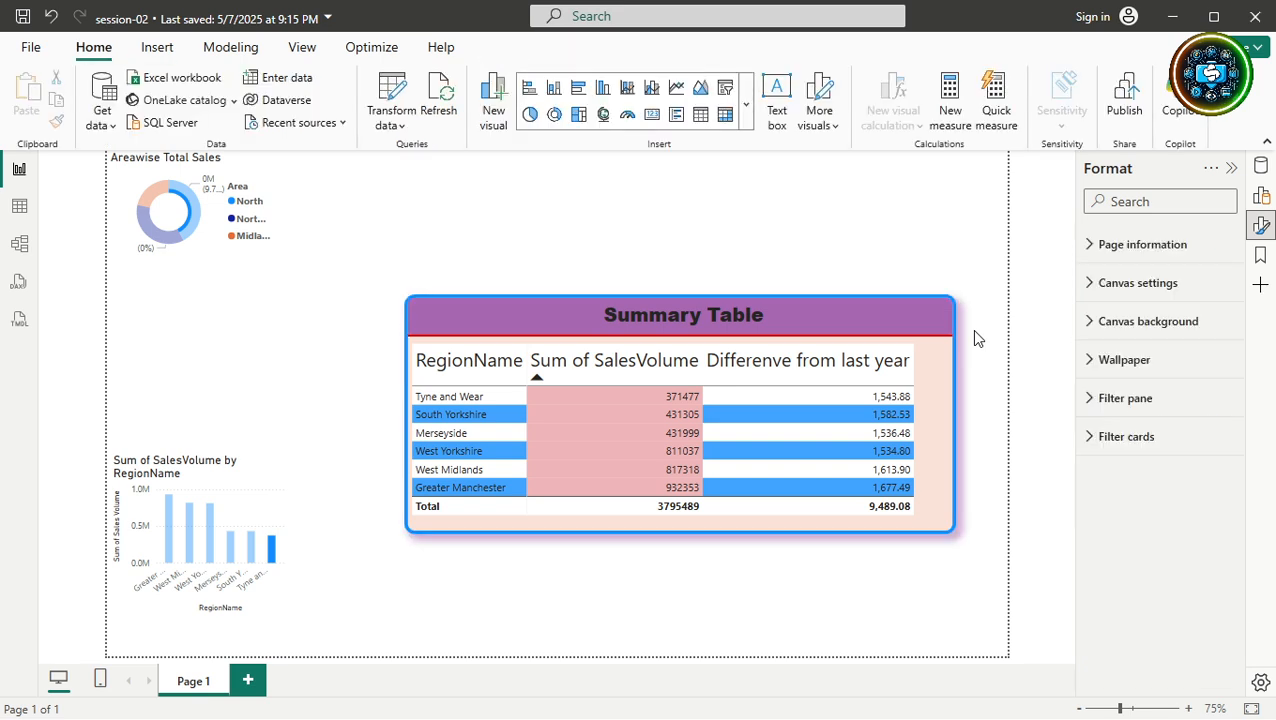
pyautogui.click(949, 315)
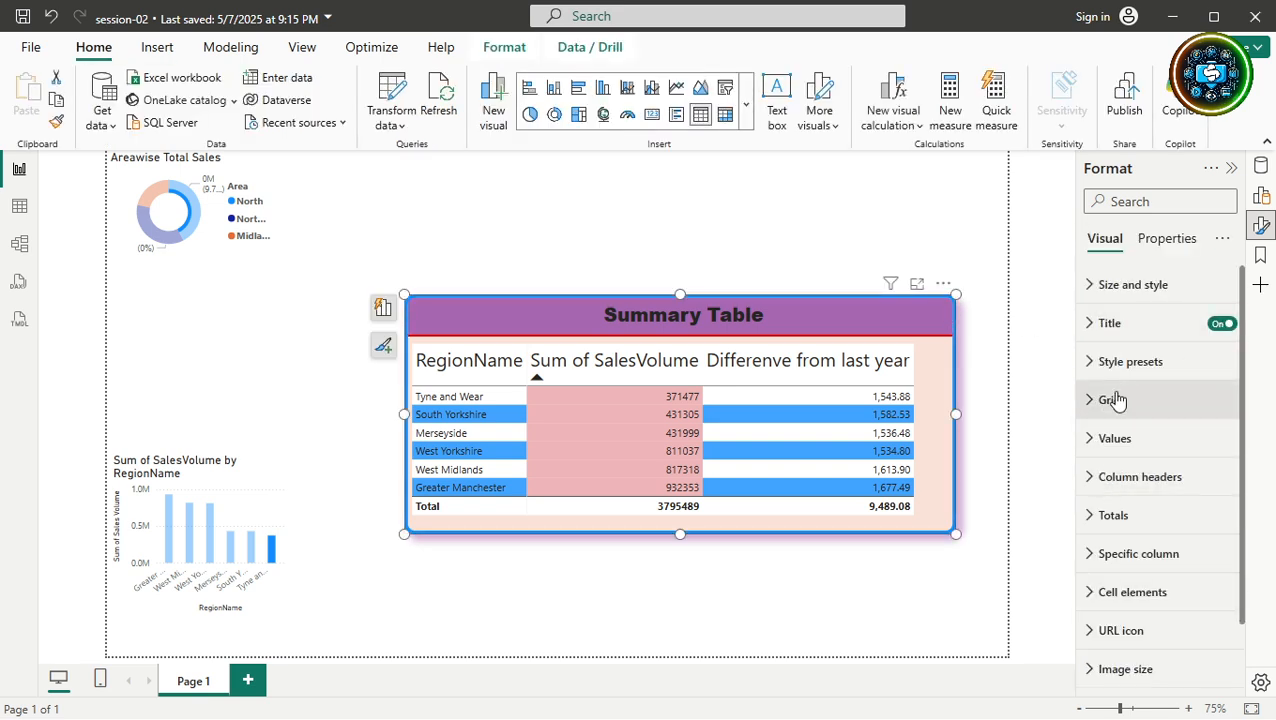
pyautogui.click(1085, 362)
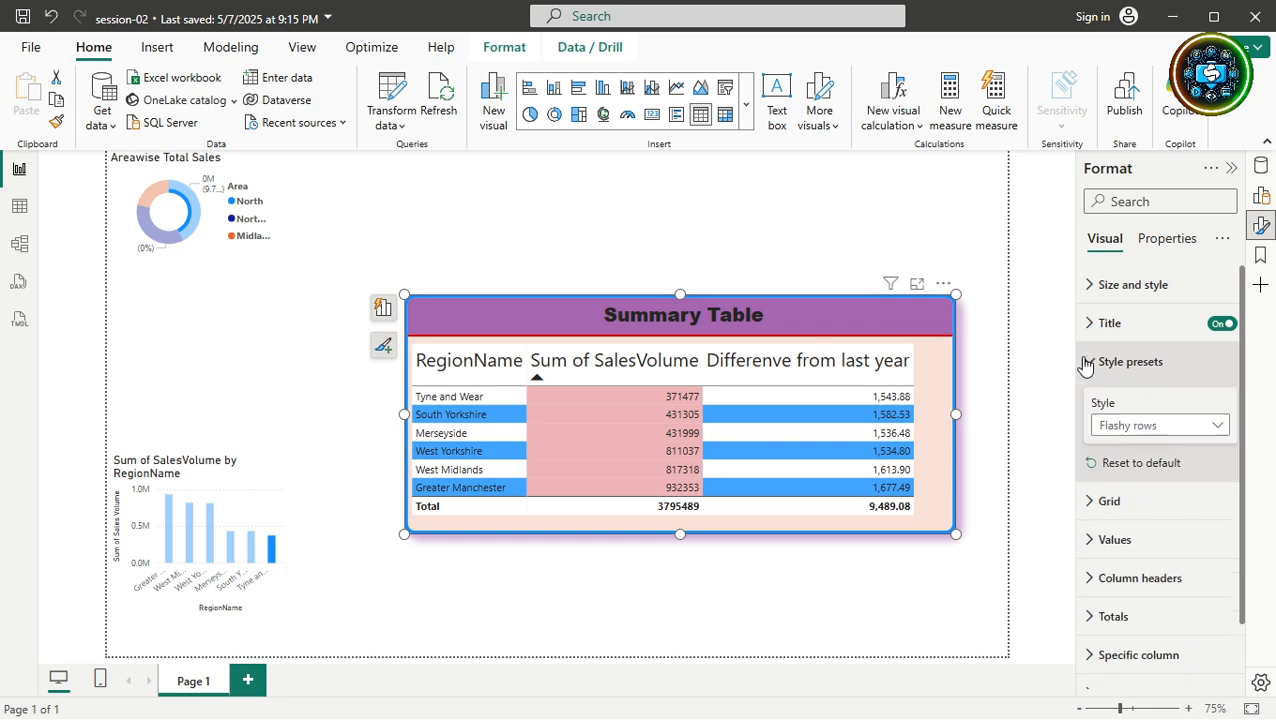
pyautogui.click(1145, 436)
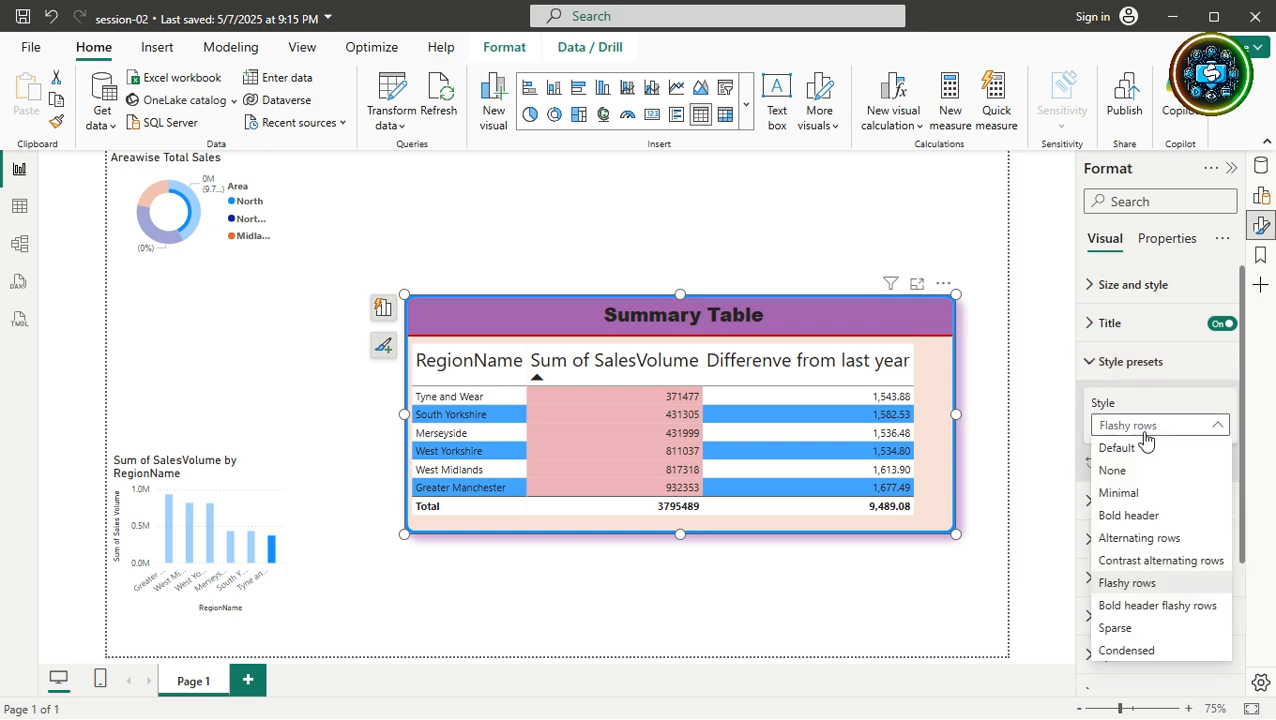
pyautogui.click(1136, 606)
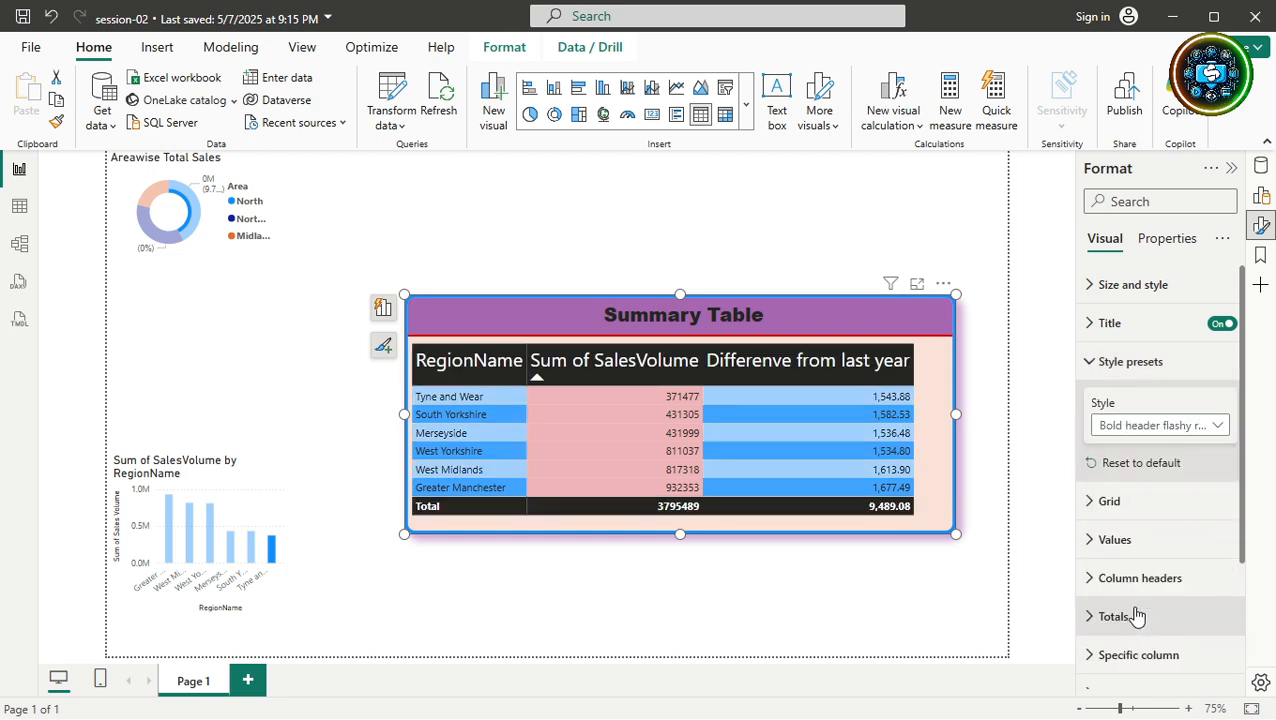
pyautogui.click(1100, 426)
pyautogui.click(1127, 633)
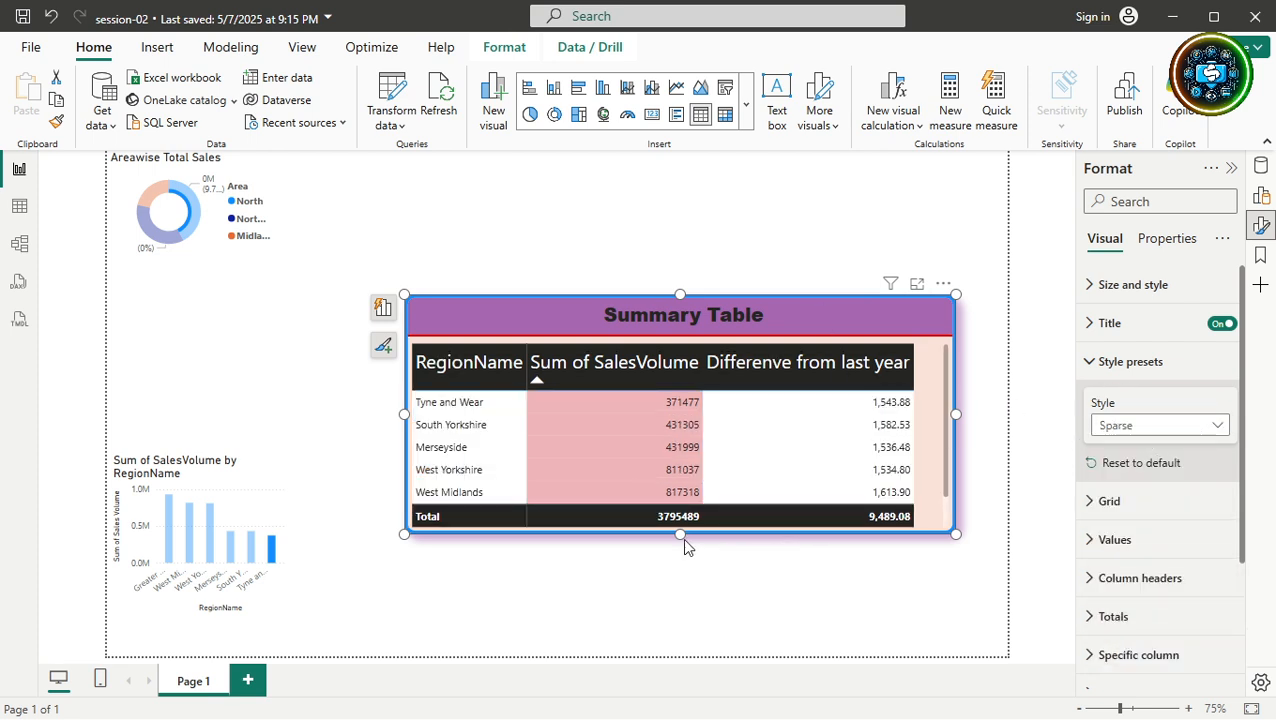
pyautogui.moveTo(683, 536); pyautogui.dragTo(688, 604)
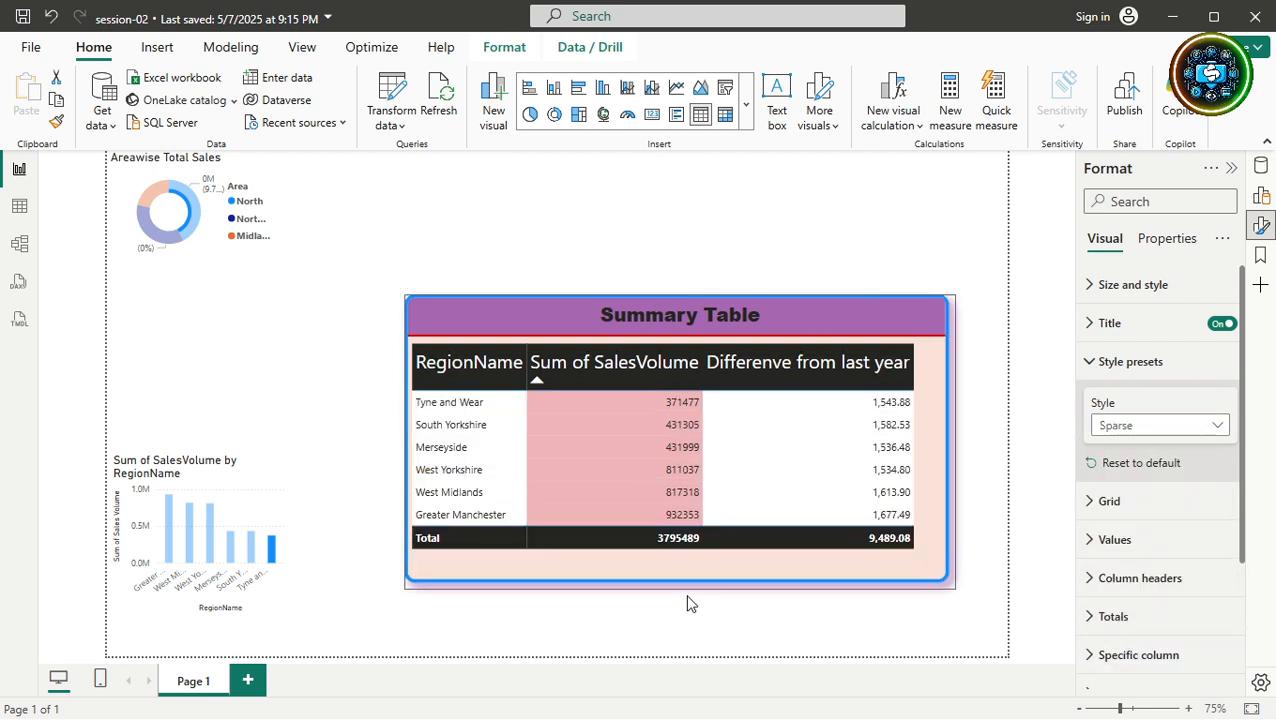
# Try Condensed, Contrast alternating rows and Bold header flashy rows, then reset to Default.
pyautogui.click(1136, 427)
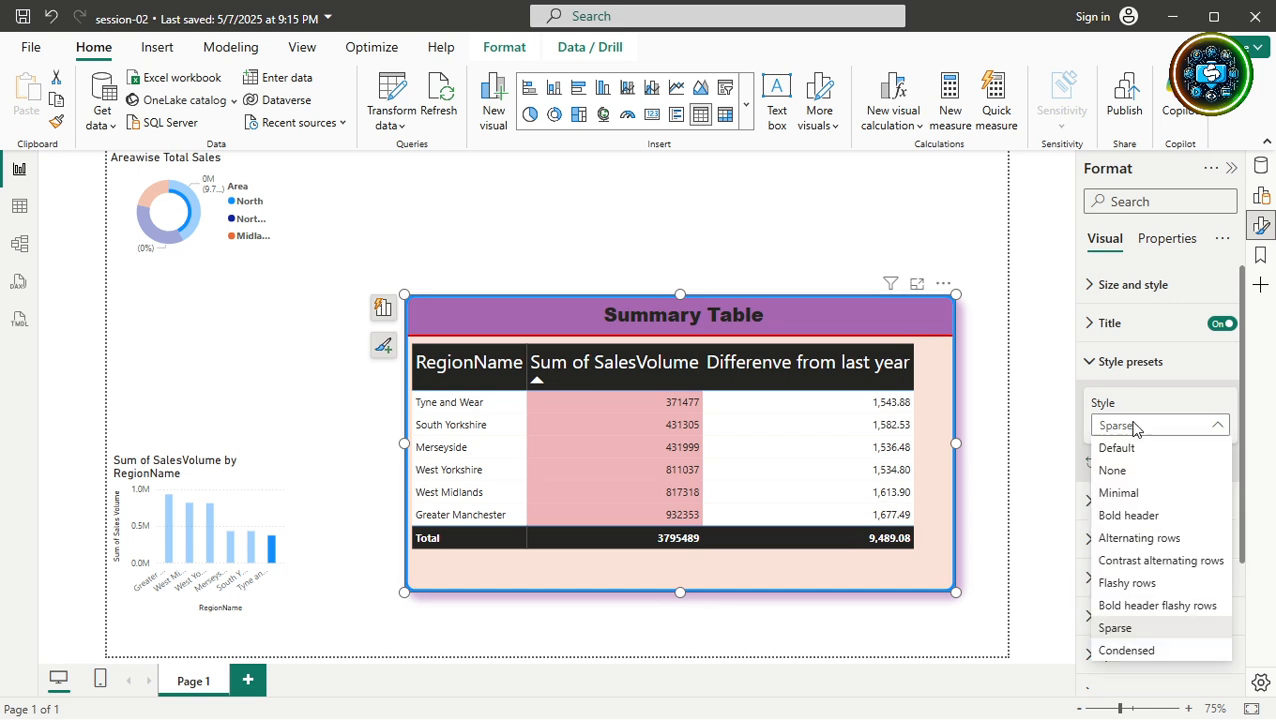
pyautogui.click(1105, 650)
pyautogui.click(1130, 425)
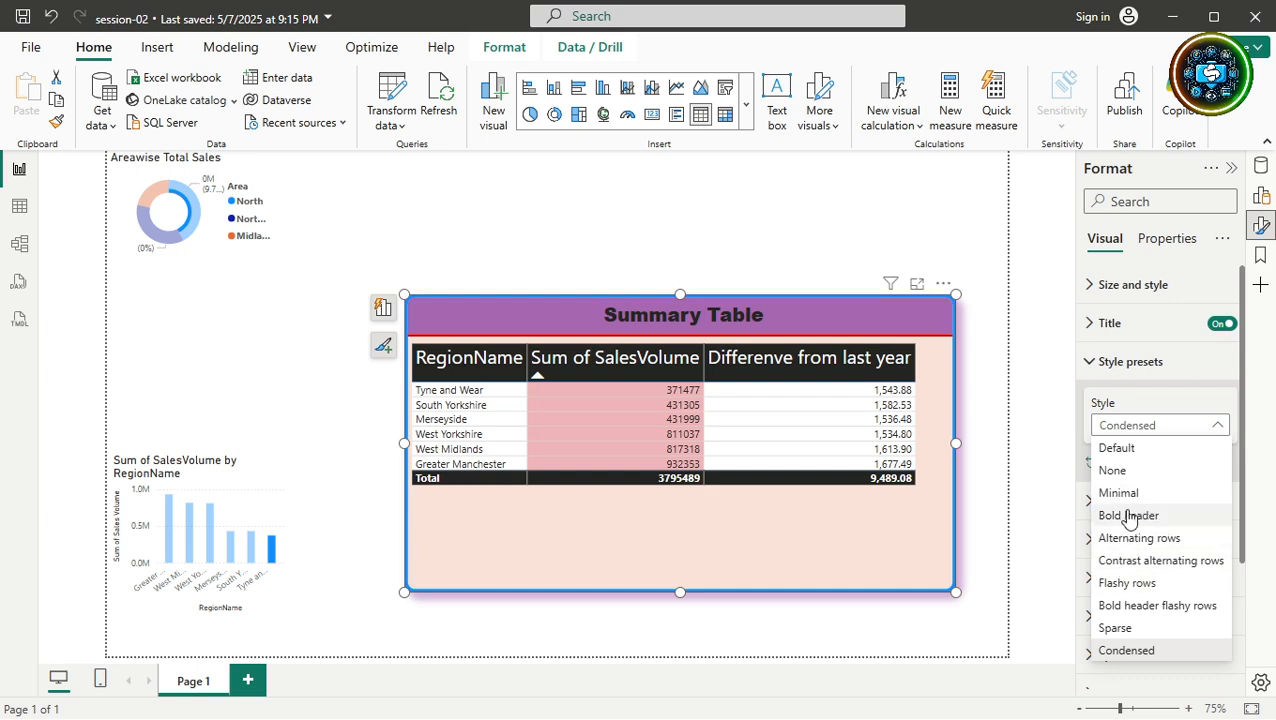
pyautogui.click(1143, 561)
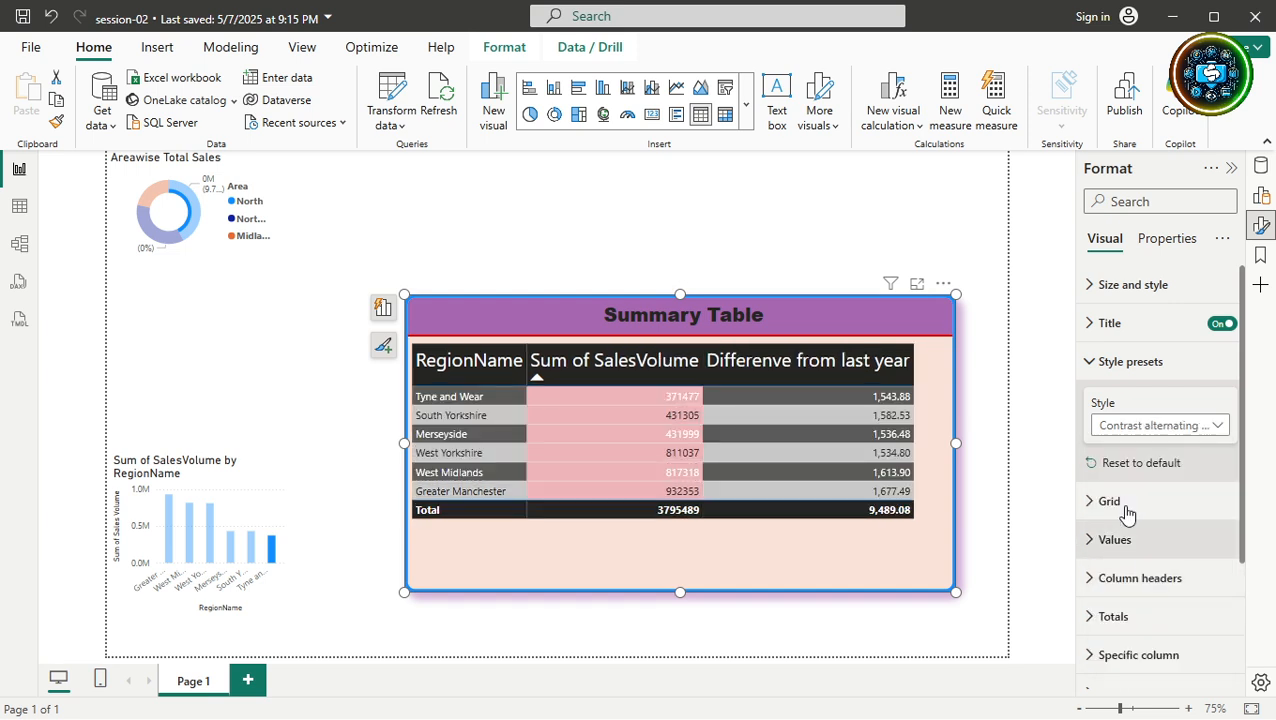
pyautogui.click(1123, 427)
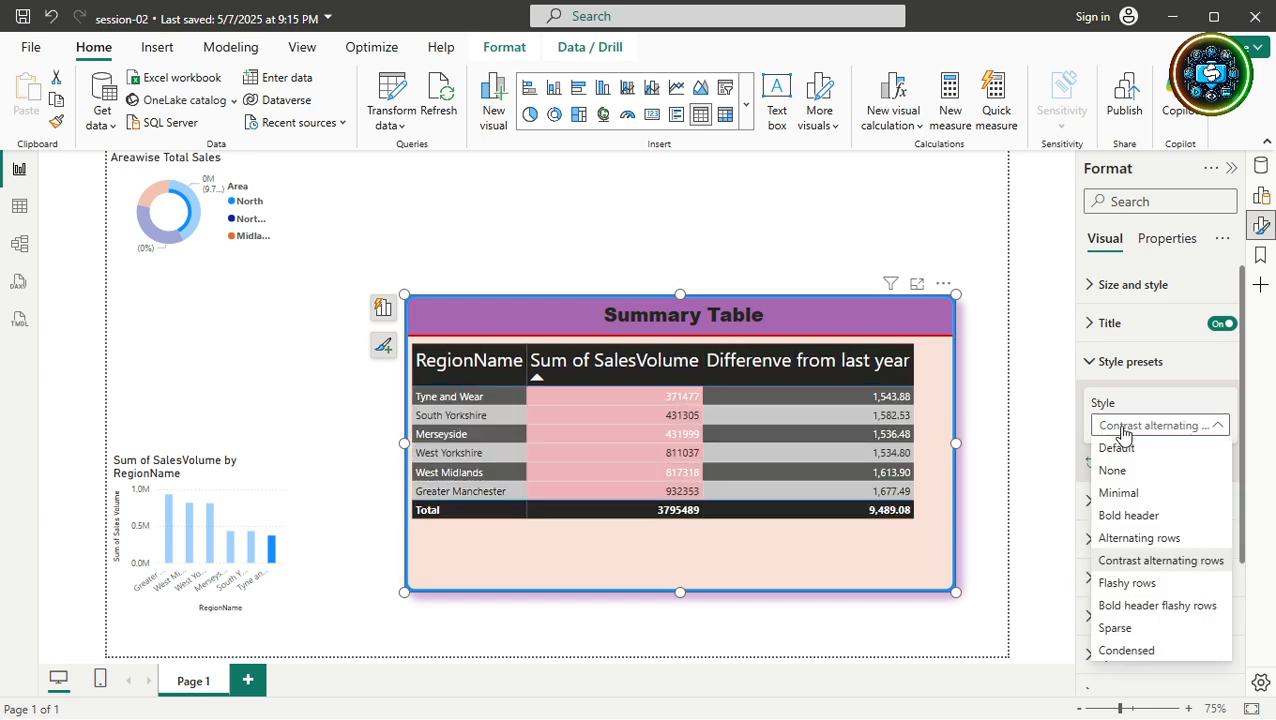
pyautogui.click(1122, 606)
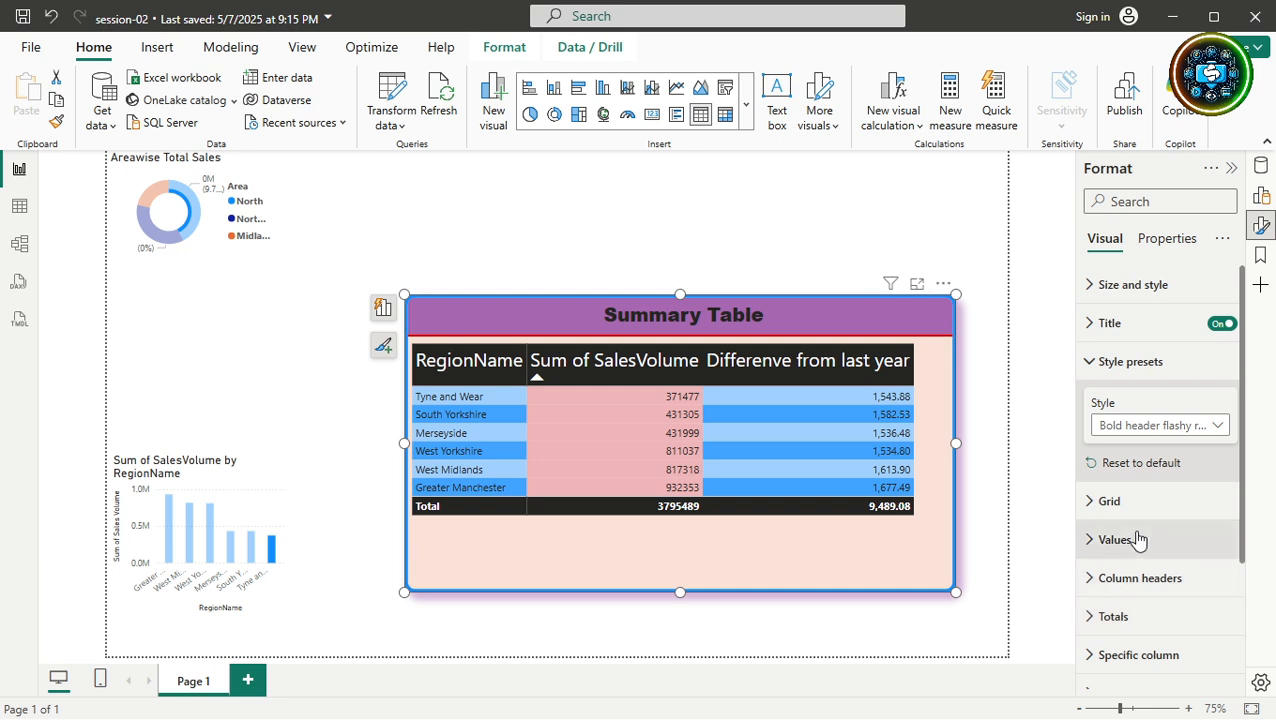
pyautogui.click(1153, 465)
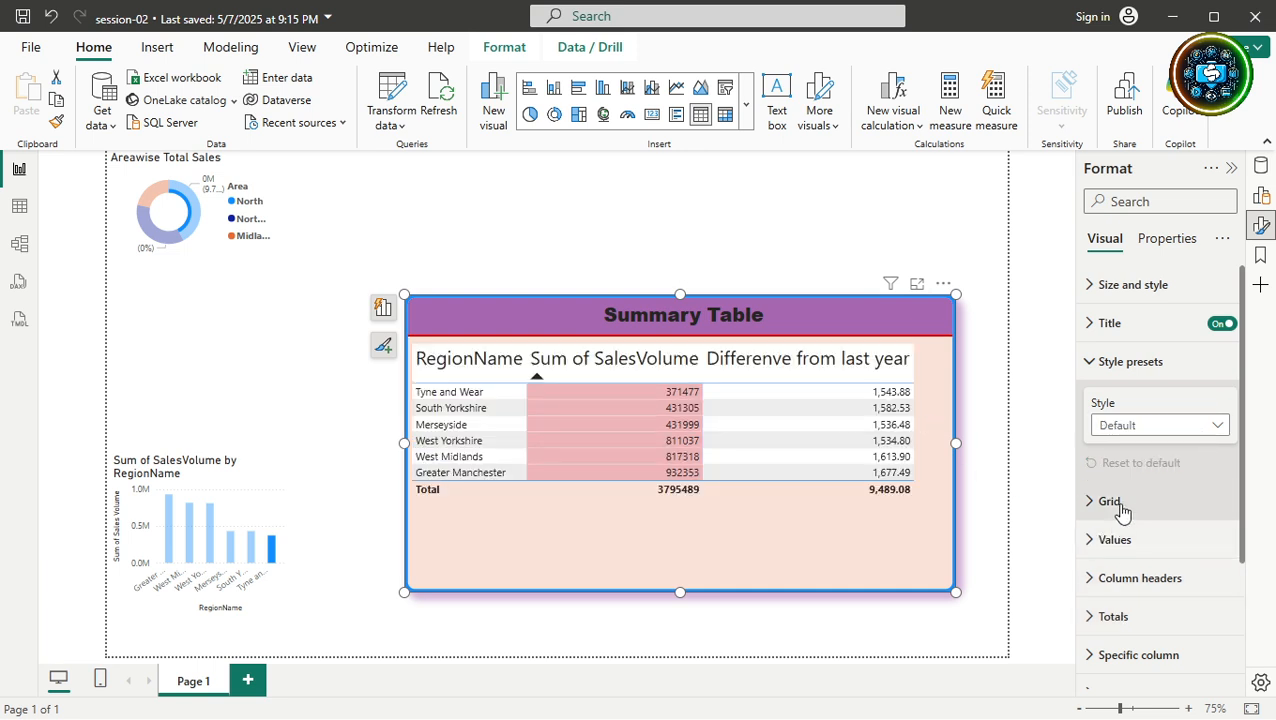
pyautogui.click(1096, 361)
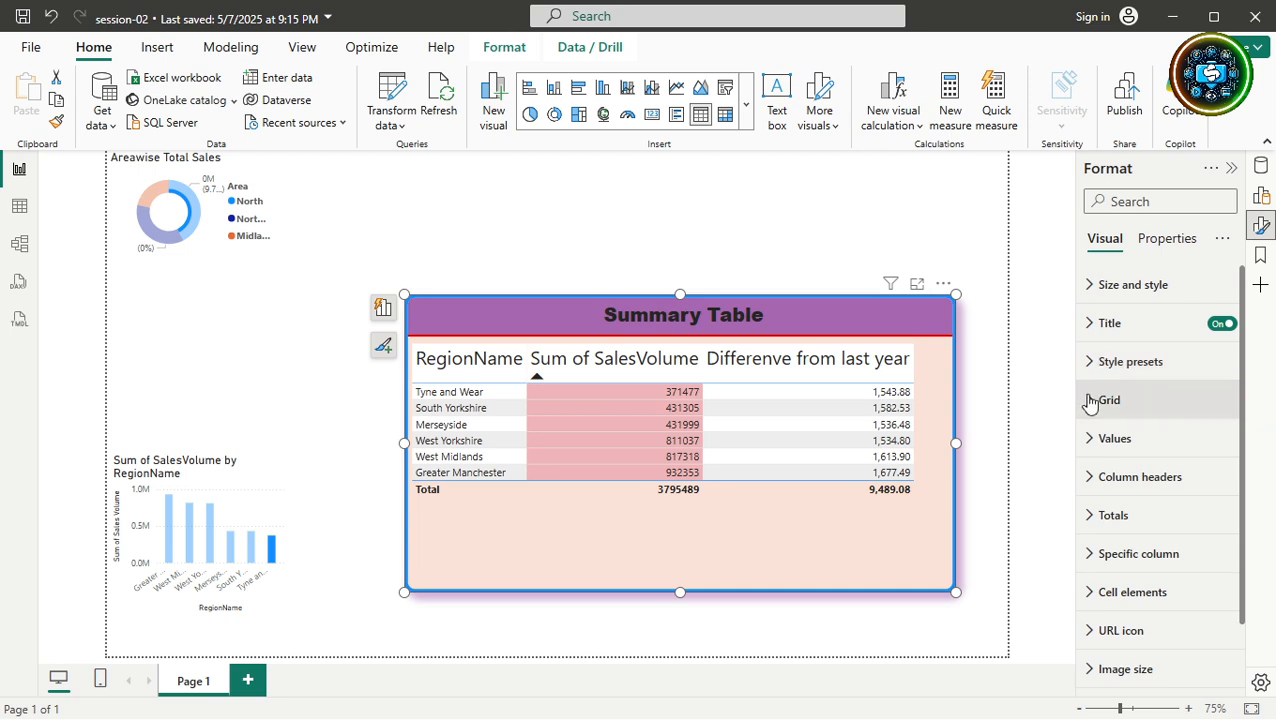
pyautogui.click(1090, 400)
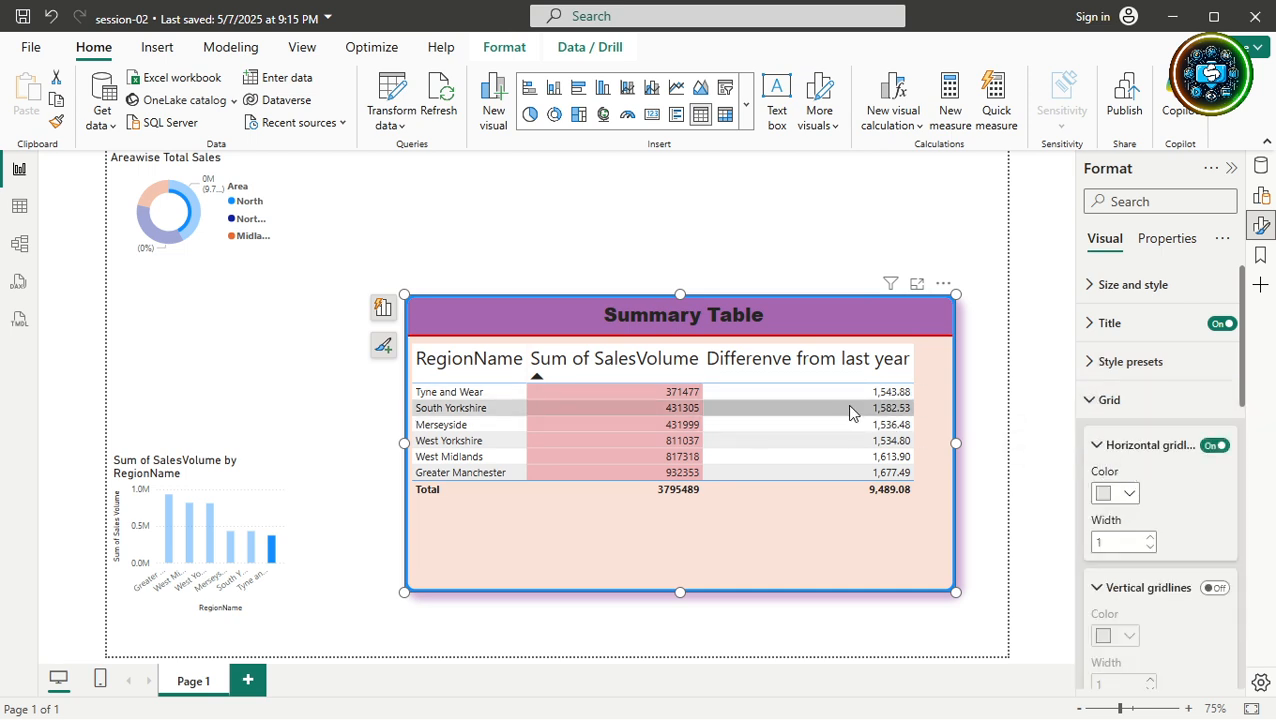
pyautogui.click(1212, 447)
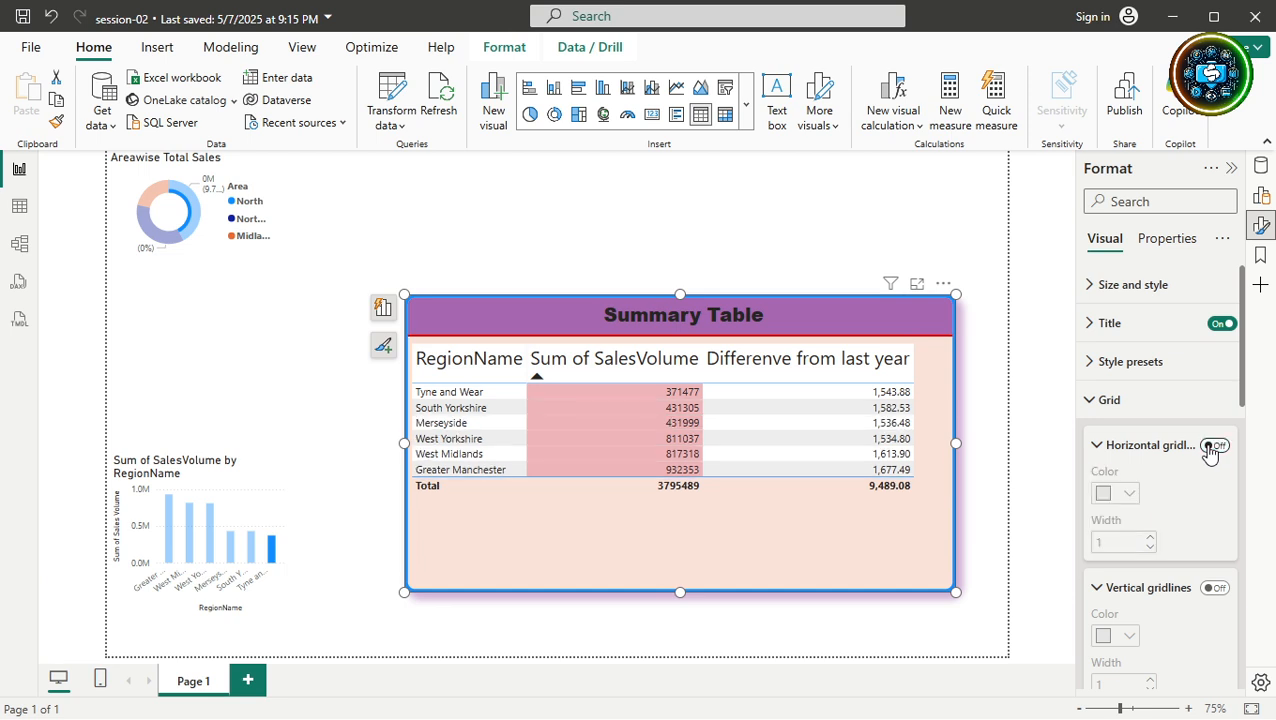
pyautogui.click(1212, 447)
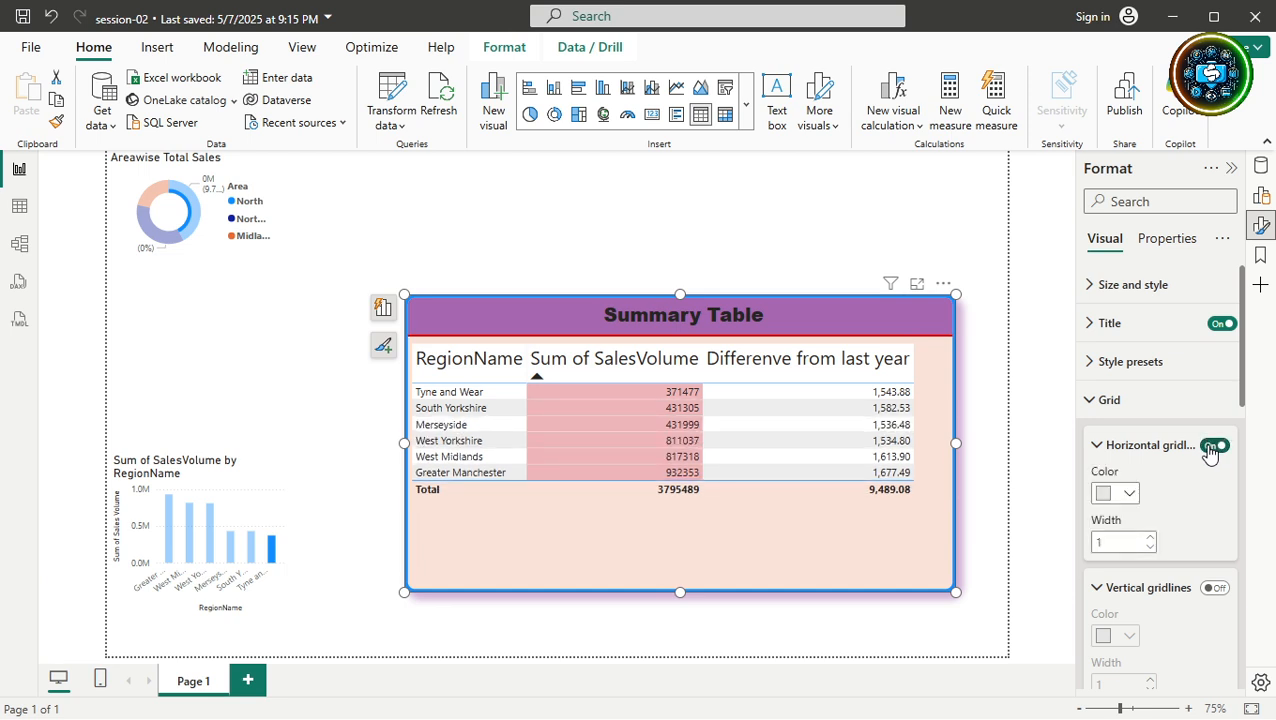
pyautogui.click(1147, 539)
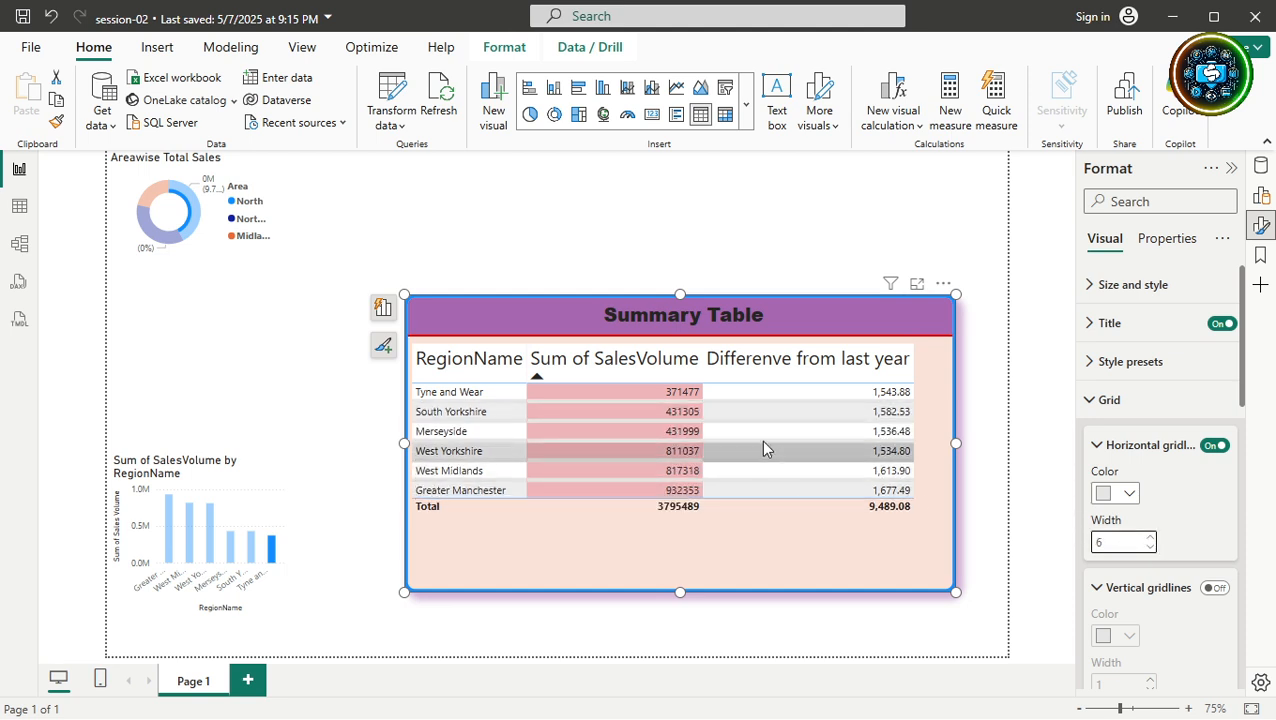
pyautogui.click(1129, 494)
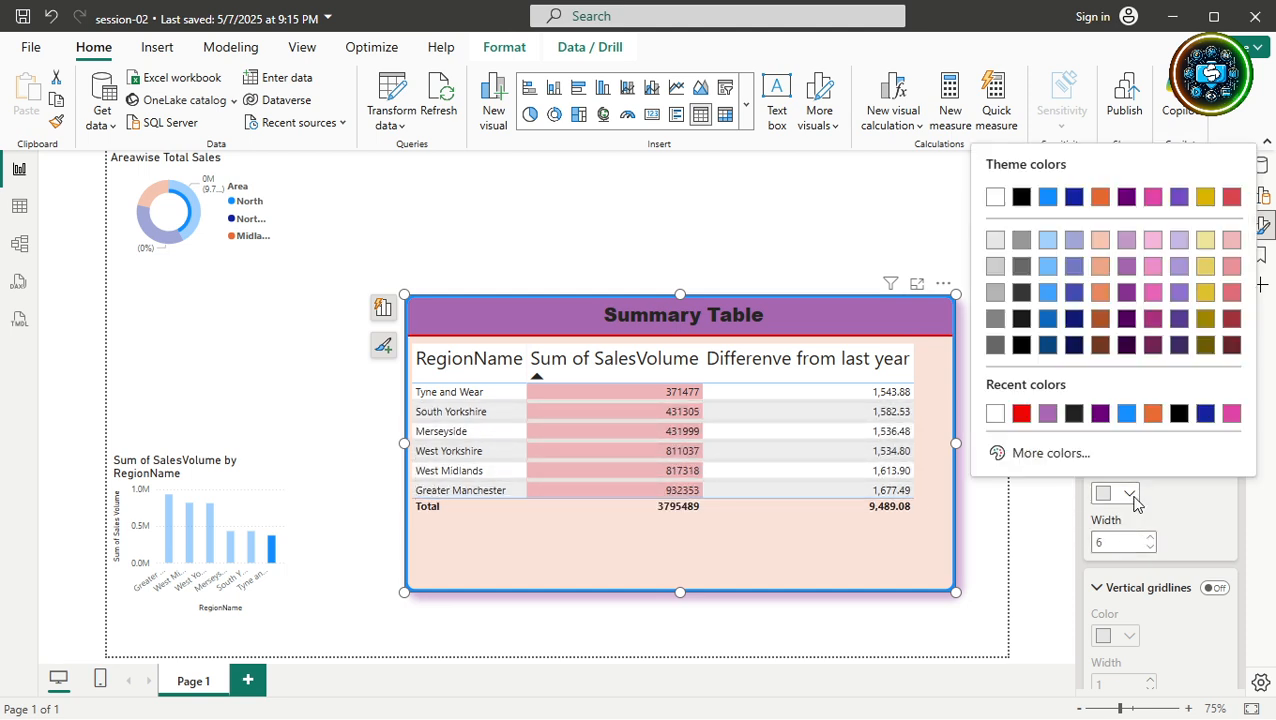
pyautogui.click(1021, 415)
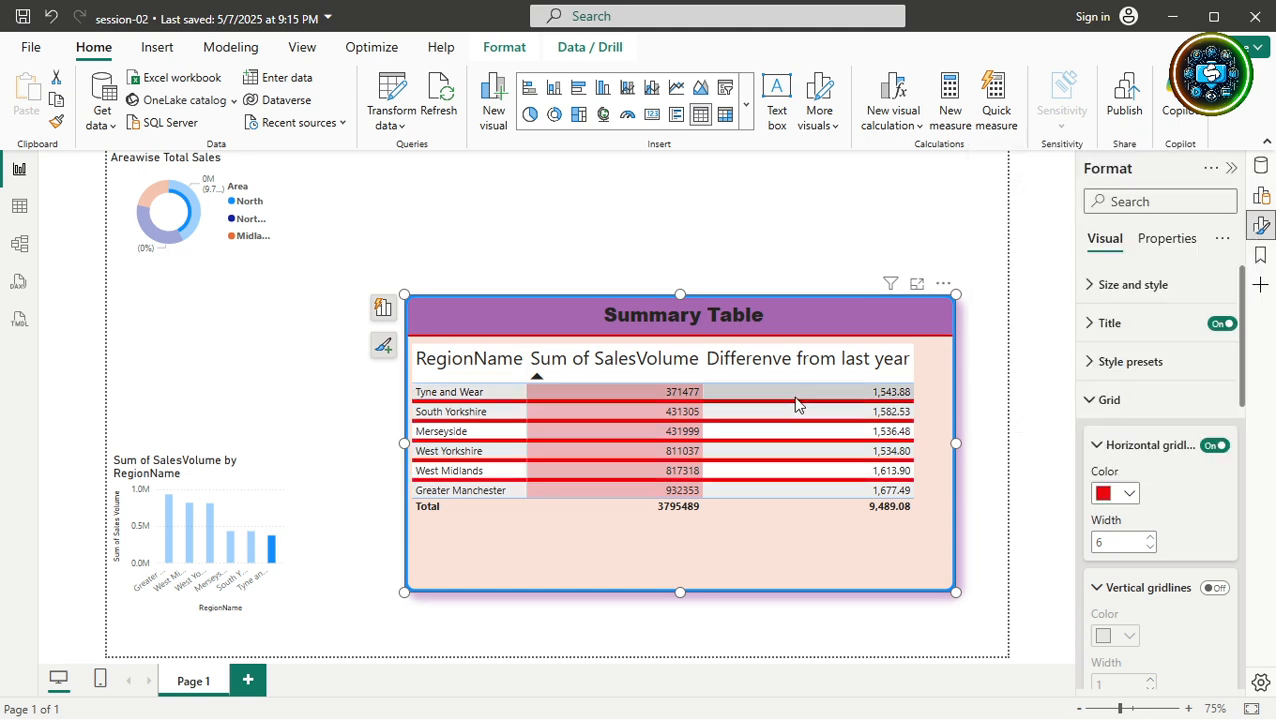
pyautogui.click(1113, 544)
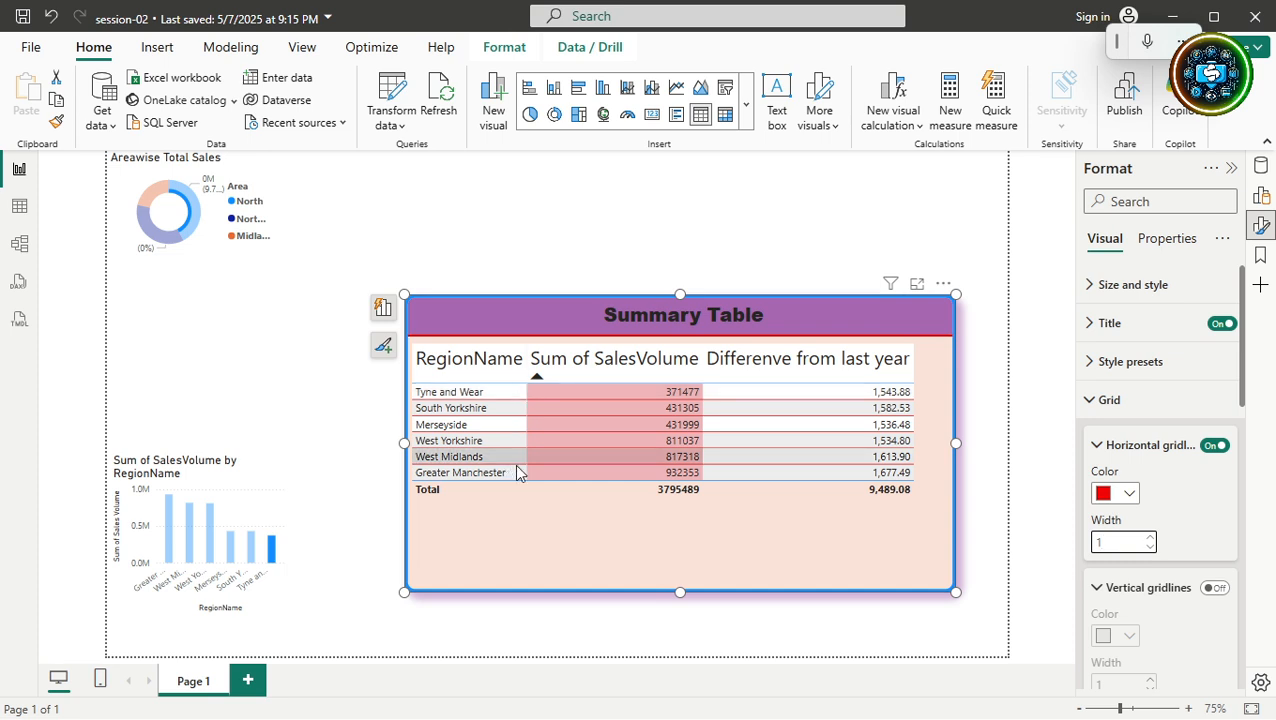
pyautogui.click(1215, 588)
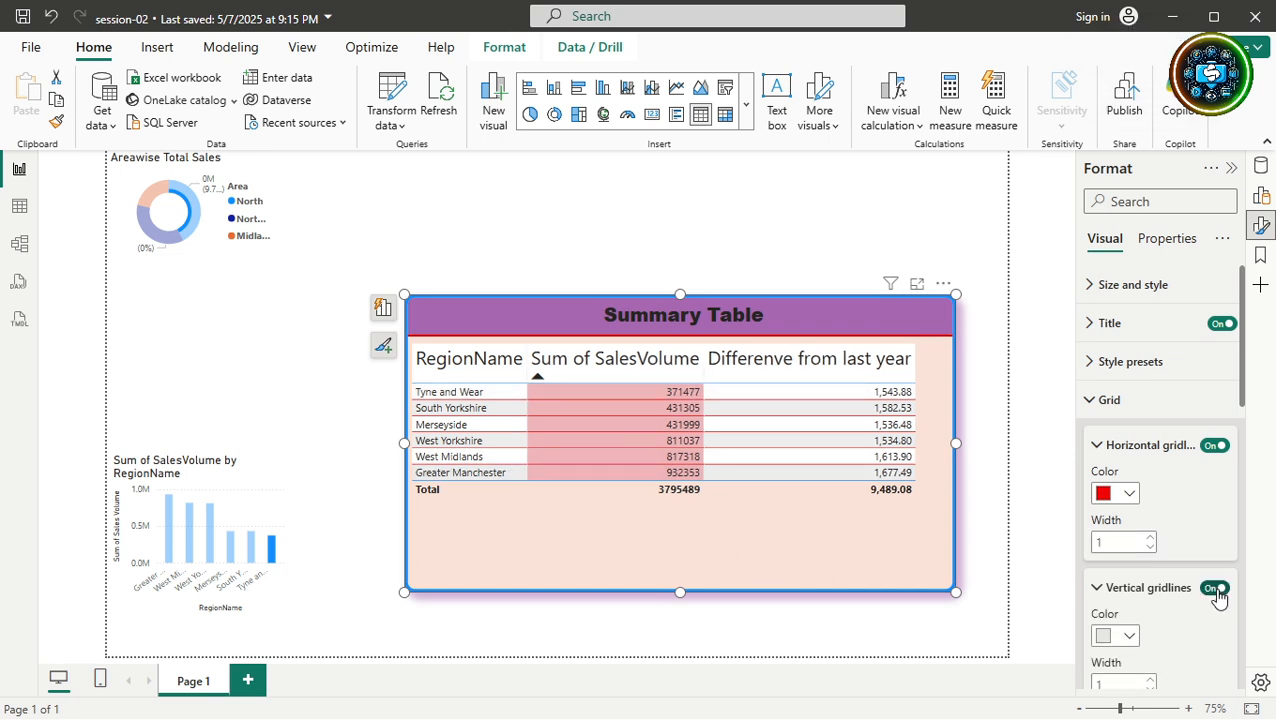
pyautogui.click(1128, 638)
pyautogui.click(1100, 556)
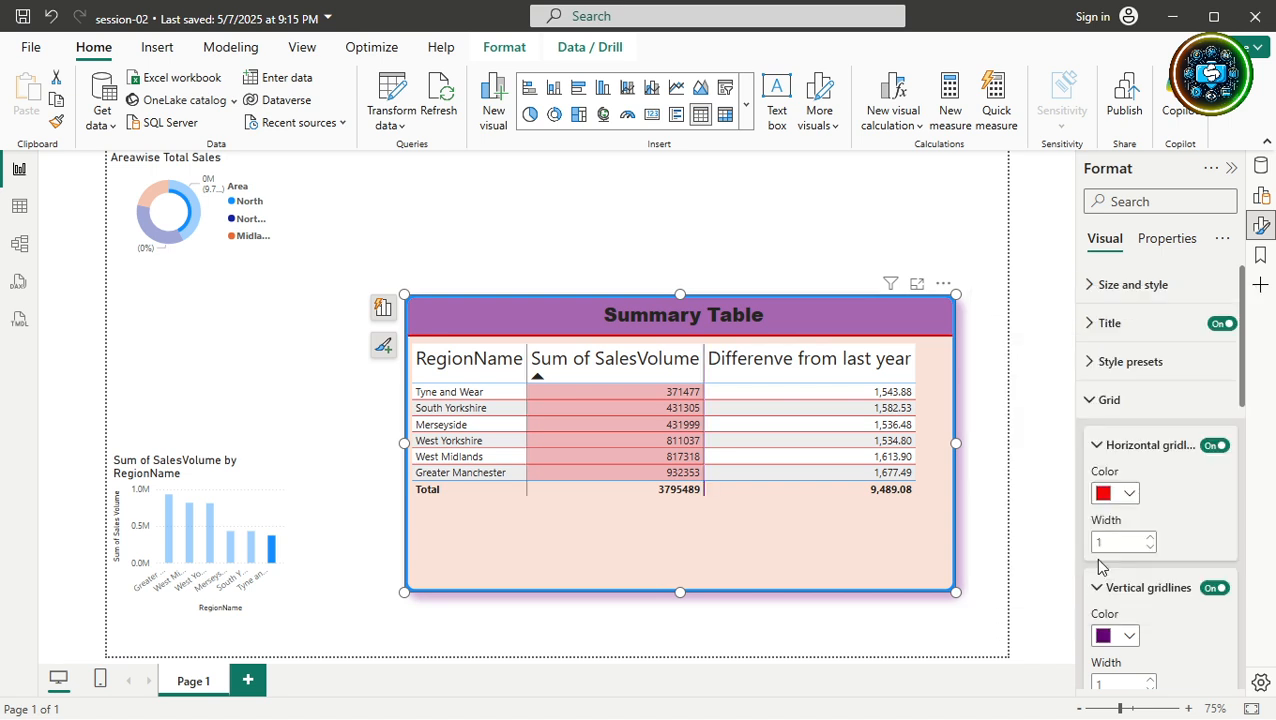
pyautogui.scroll(-2, 1128, 666)
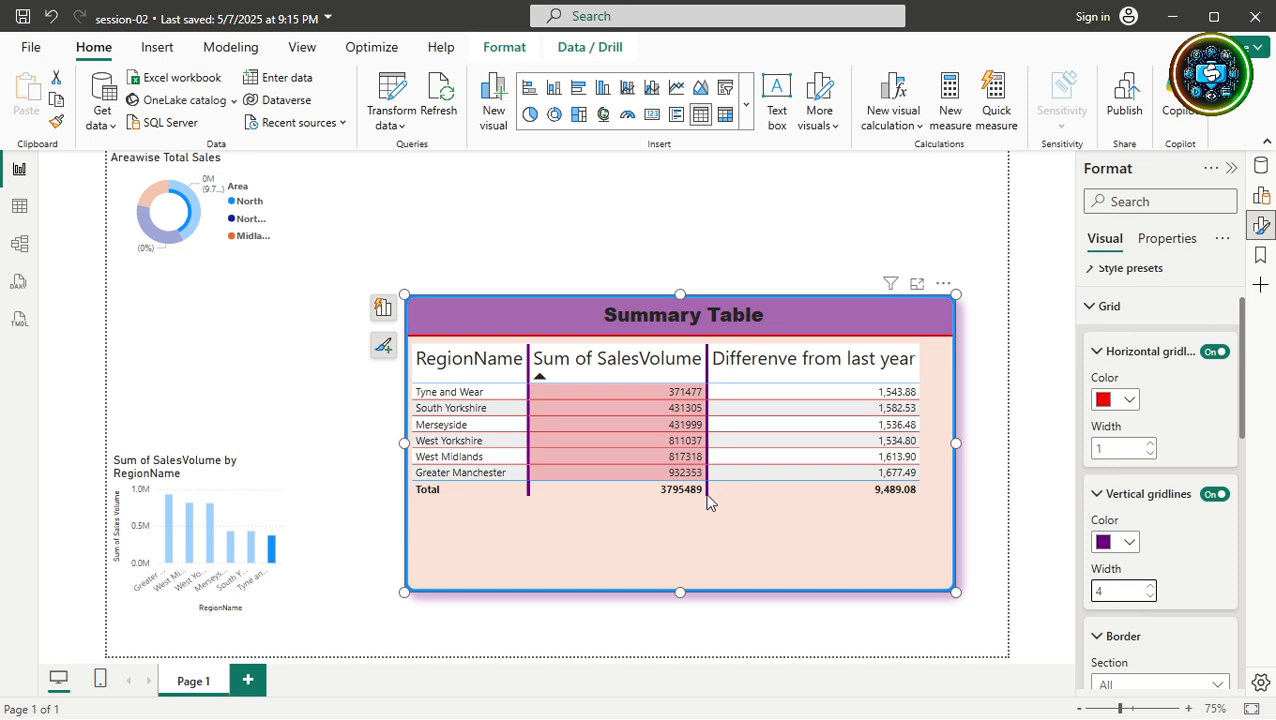
pyautogui.click(1125, 590)
pyautogui.press('super+h')
pyautogui.write('1')
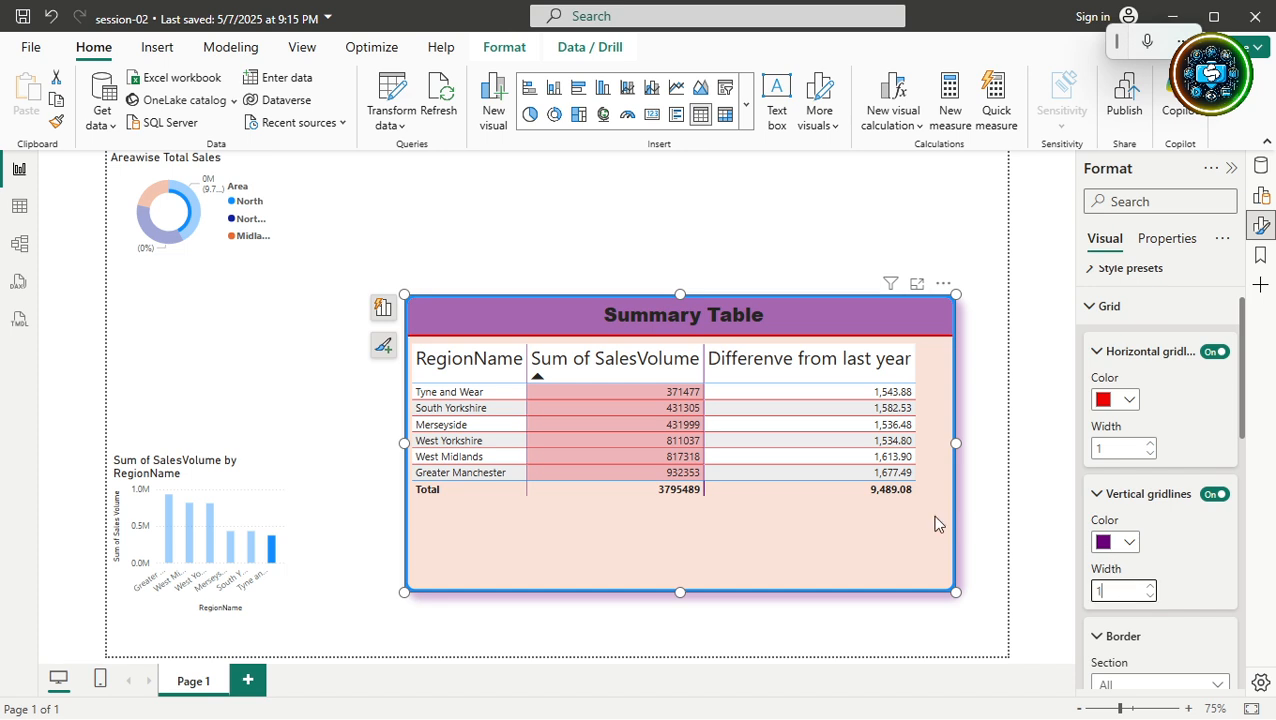
pyautogui.click(836, 542)
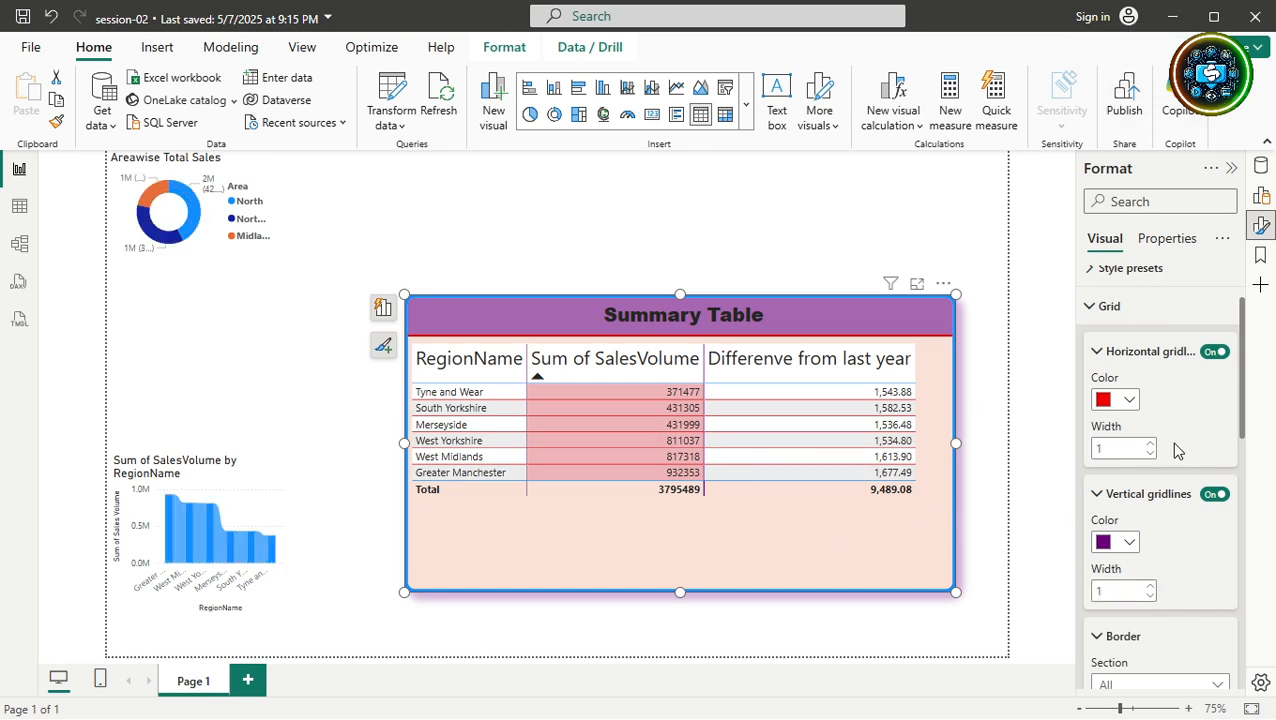
pyautogui.click(1213, 353)
pyautogui.click(1214, 495)
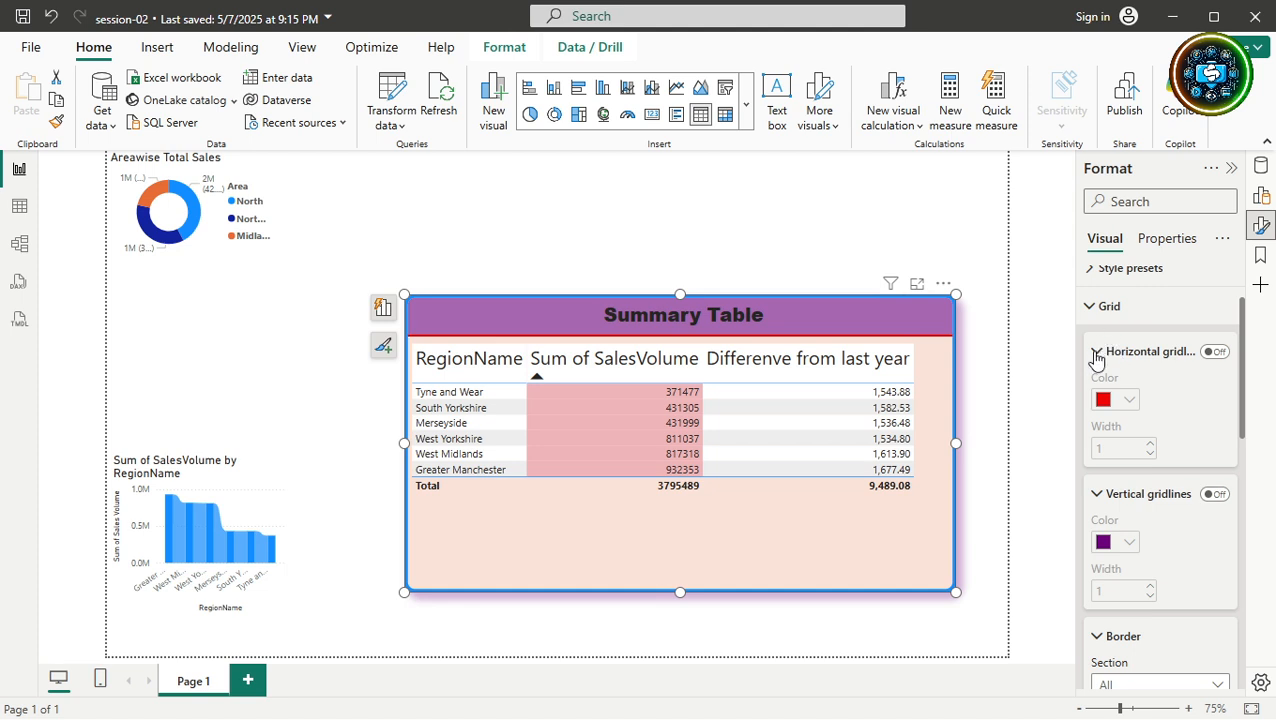
pyautogui.click(1214, 352)
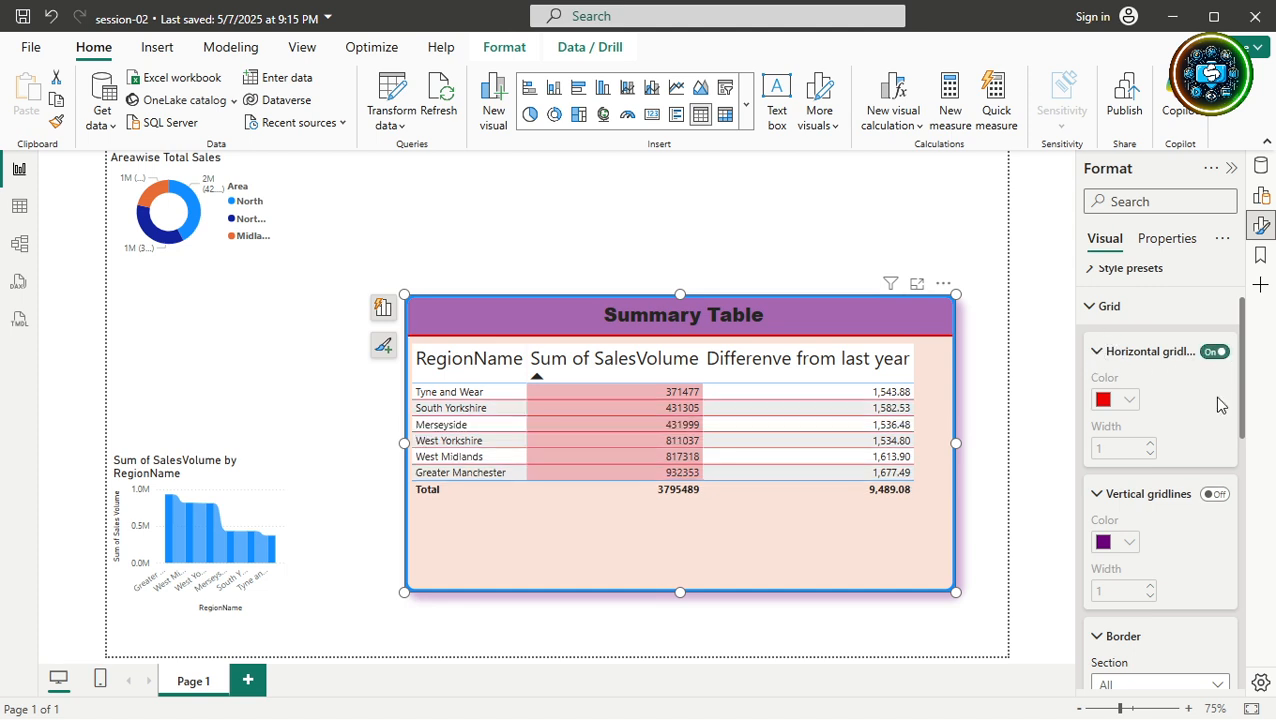
pyautogui.click(1215, 494)
pyautogui.click(1097, 352)
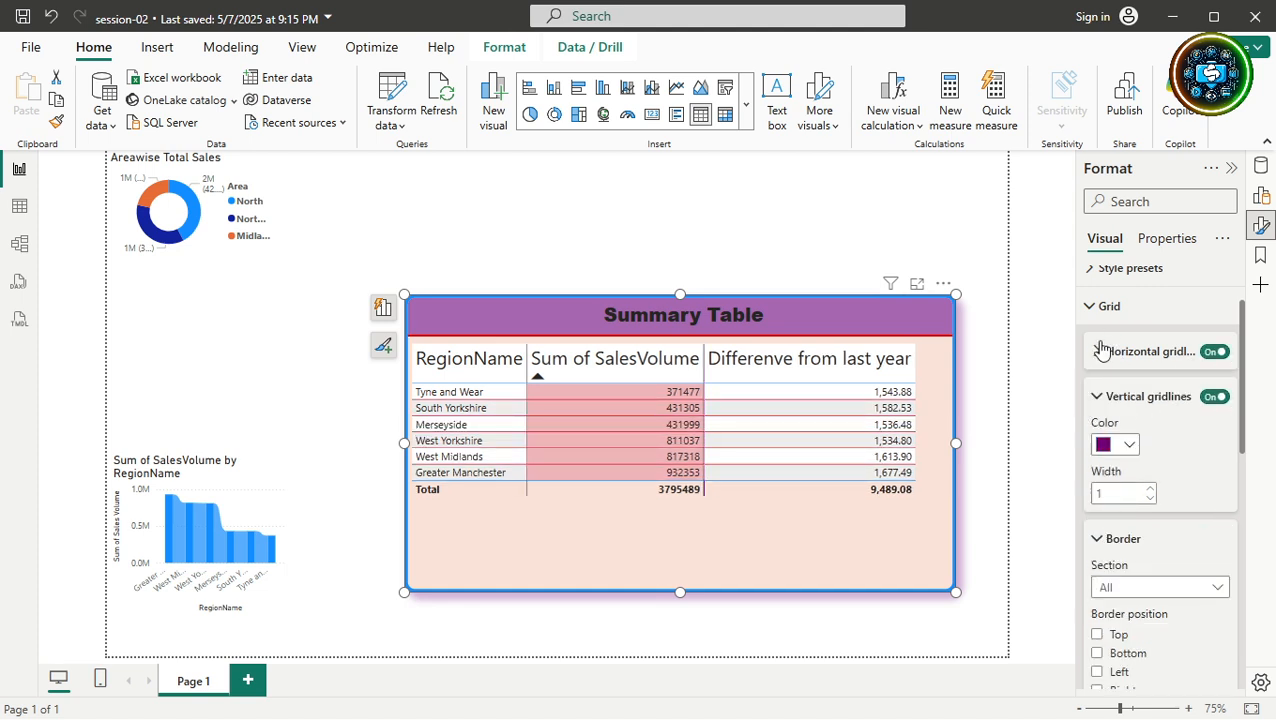
pyautogui.click(1100, 398)
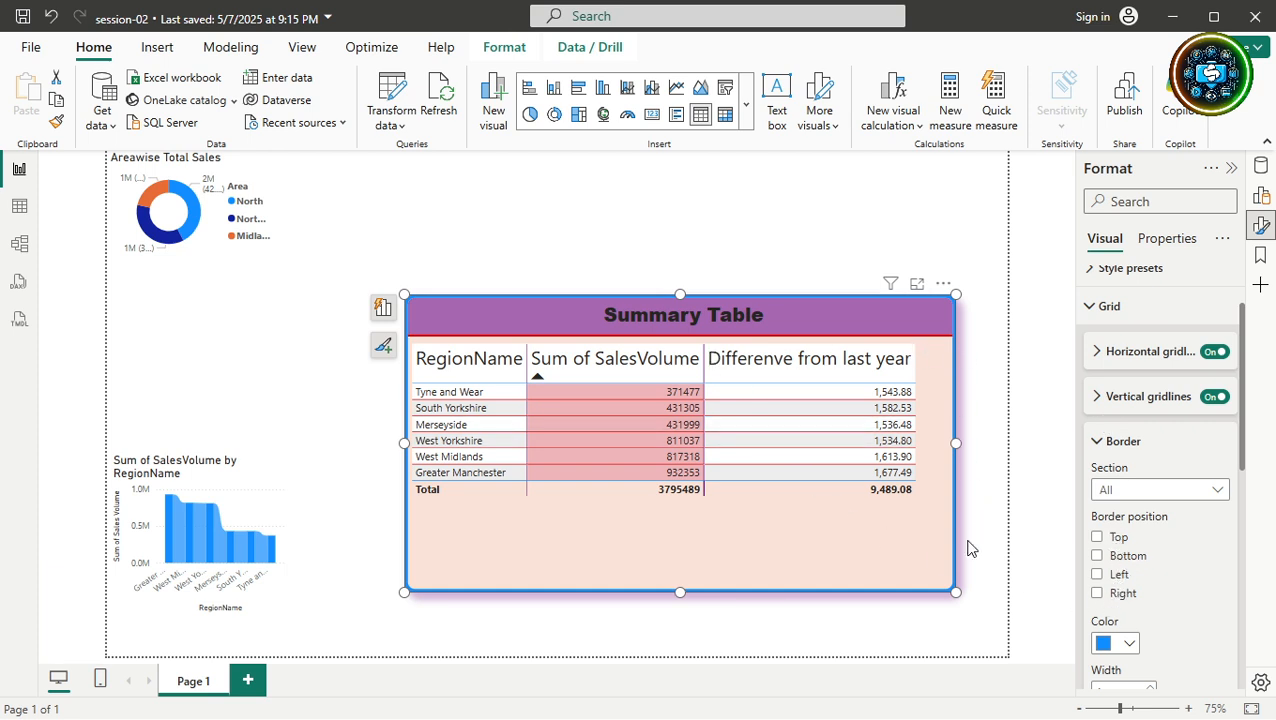
# Try red top, bottom, left and right borders on all table sections, then switch them off.
pyautogui.click(1122, 490)
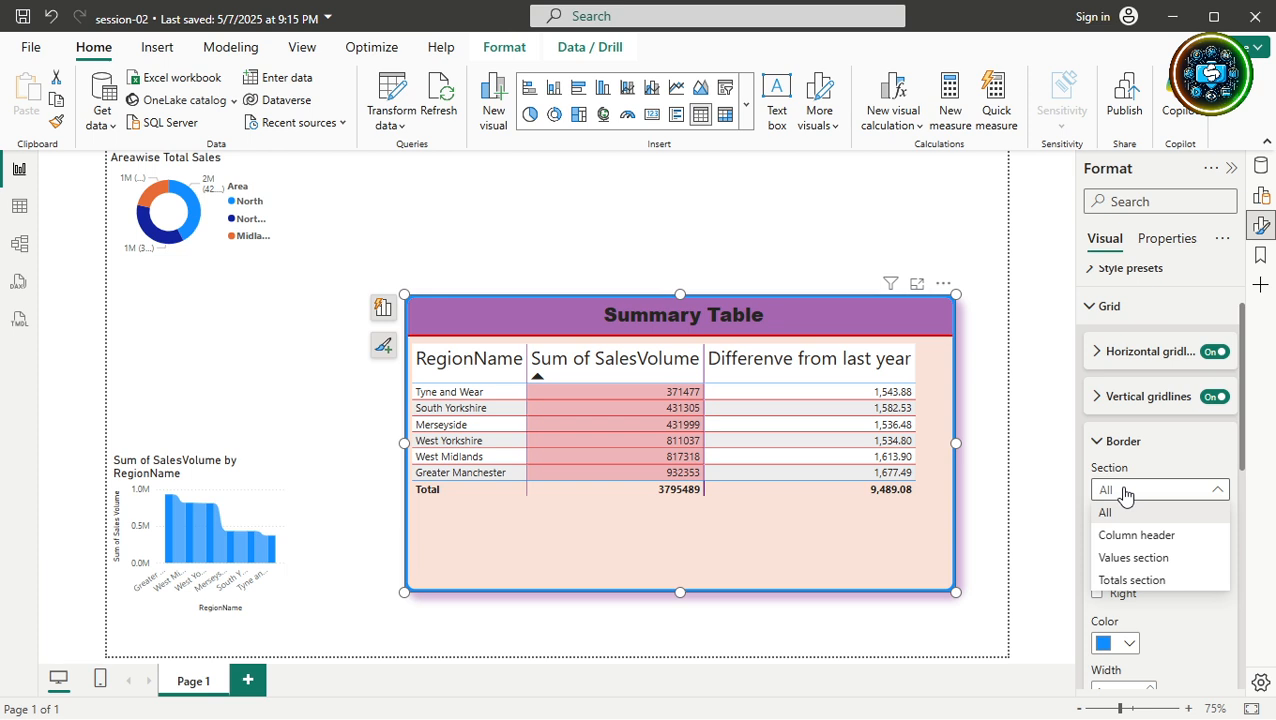
pyautogui.click(1124, 492)
pyautogui.click(1097, 539)
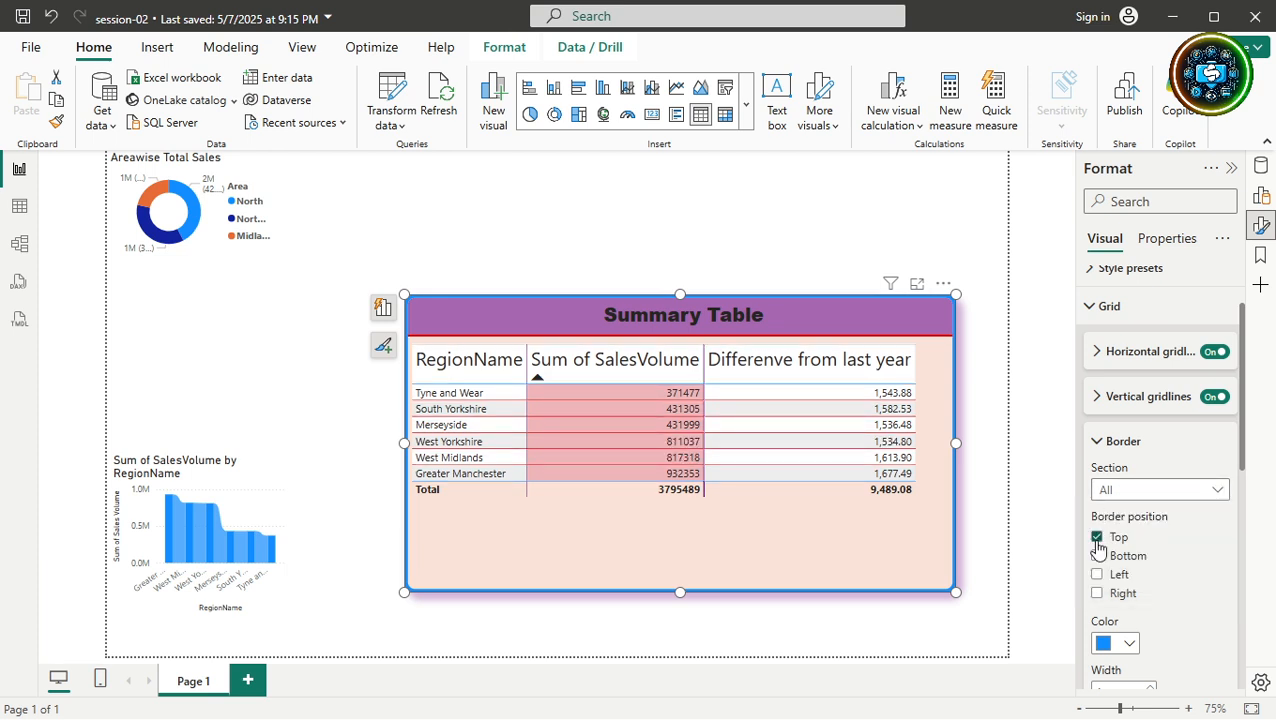
pyautogui.click(1130, 645)
pyautogui.click(1020, 566)
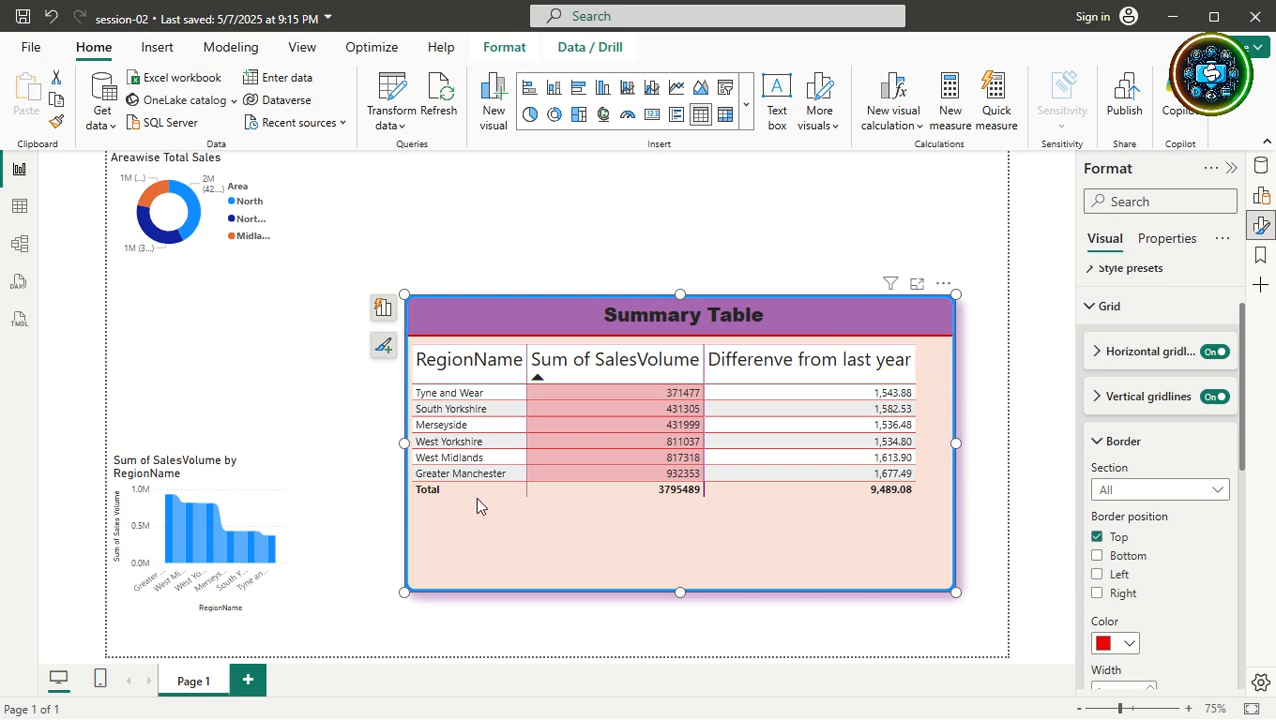
pyautogui.click(1097, 558)
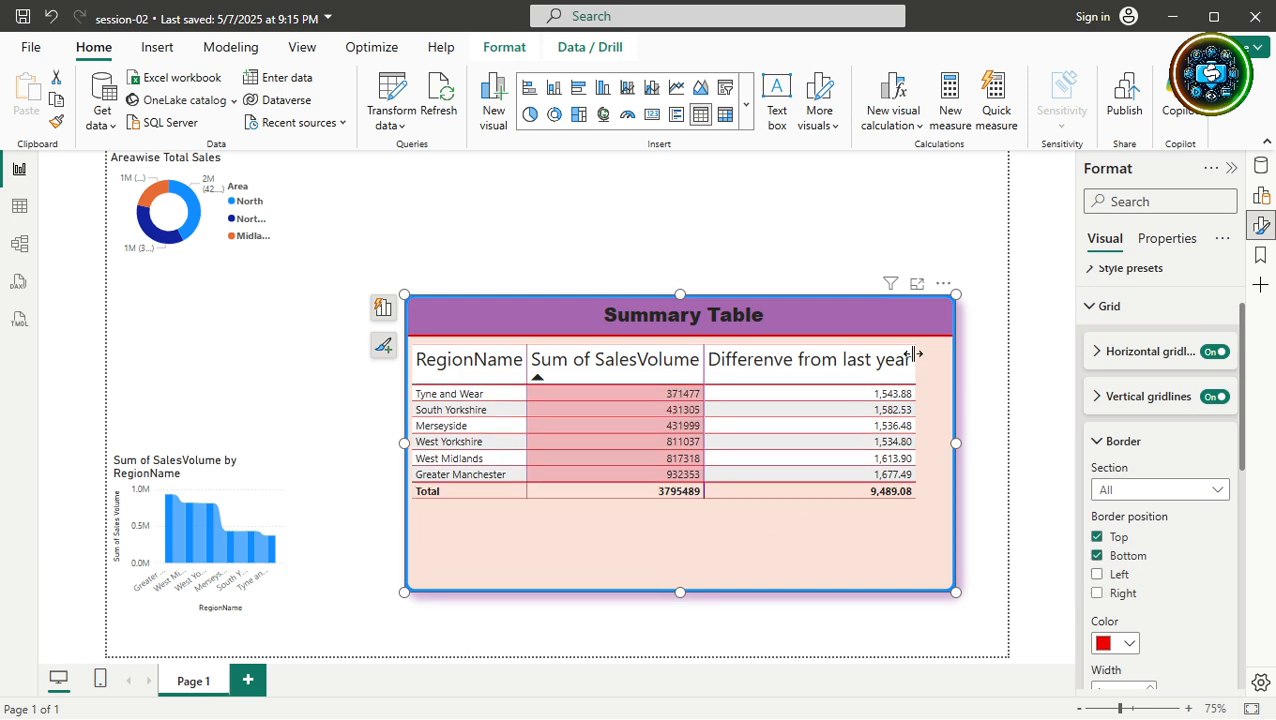
pyautogui.click(1098, 576)
pyautogui.click(1098, 593)
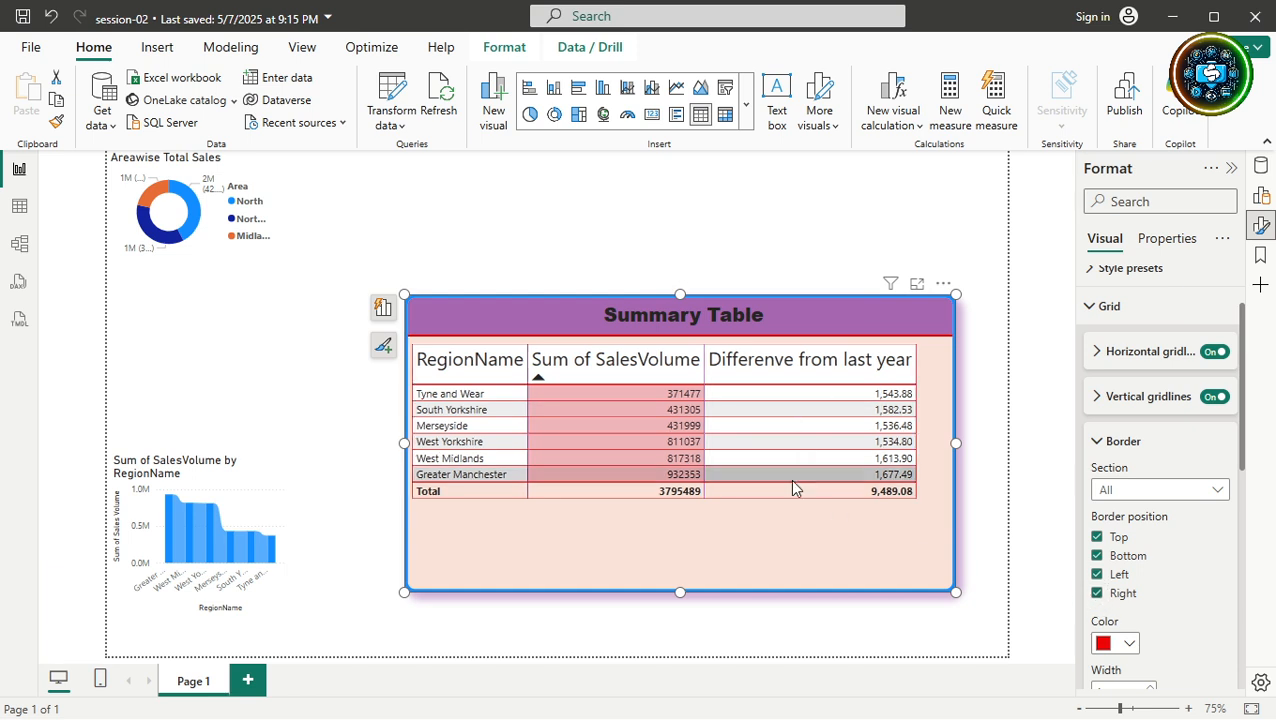
pyautogui.click(1097, 537)
pyautogui.click(1097, 556)
pyautogui.click(1097, 575)
pyautogui.click(1097, 593)
pyautogui.click(1097, 593)
pyautogui.click(1097, 593)
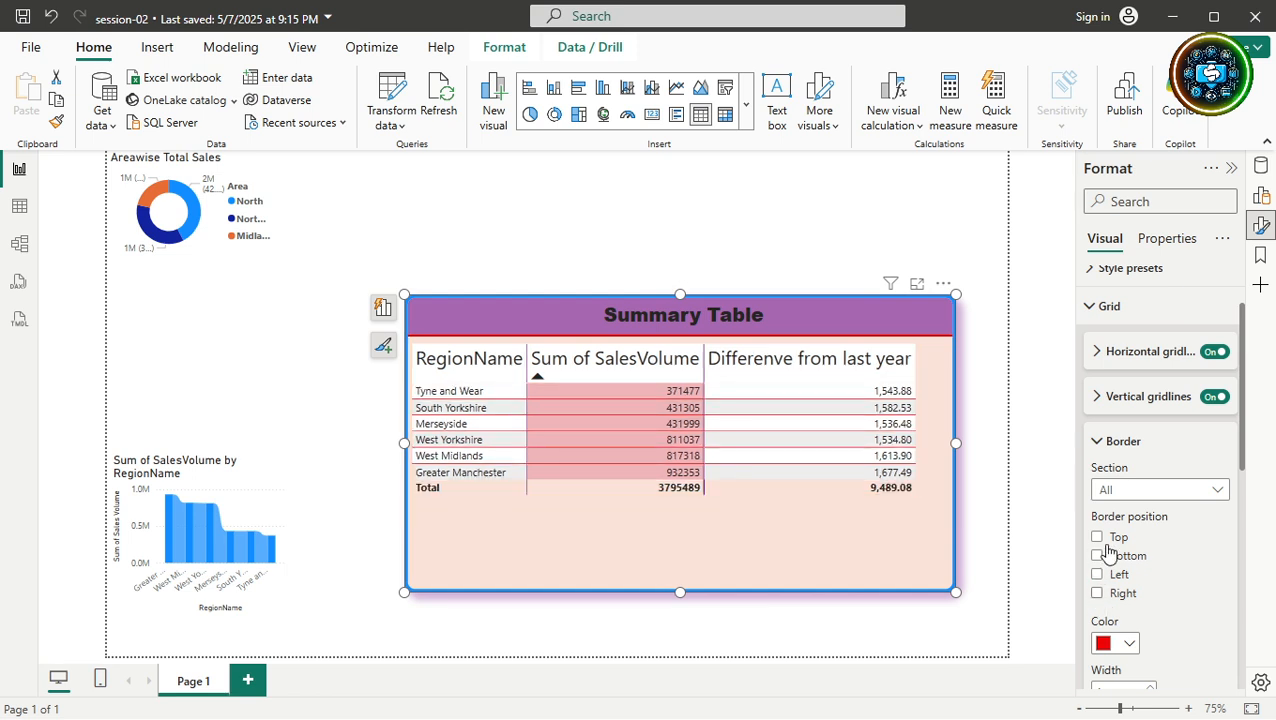
# Give the column header a blue border of width 3 and view the table in Focus mode.
pyautogui.click(1146, 490)
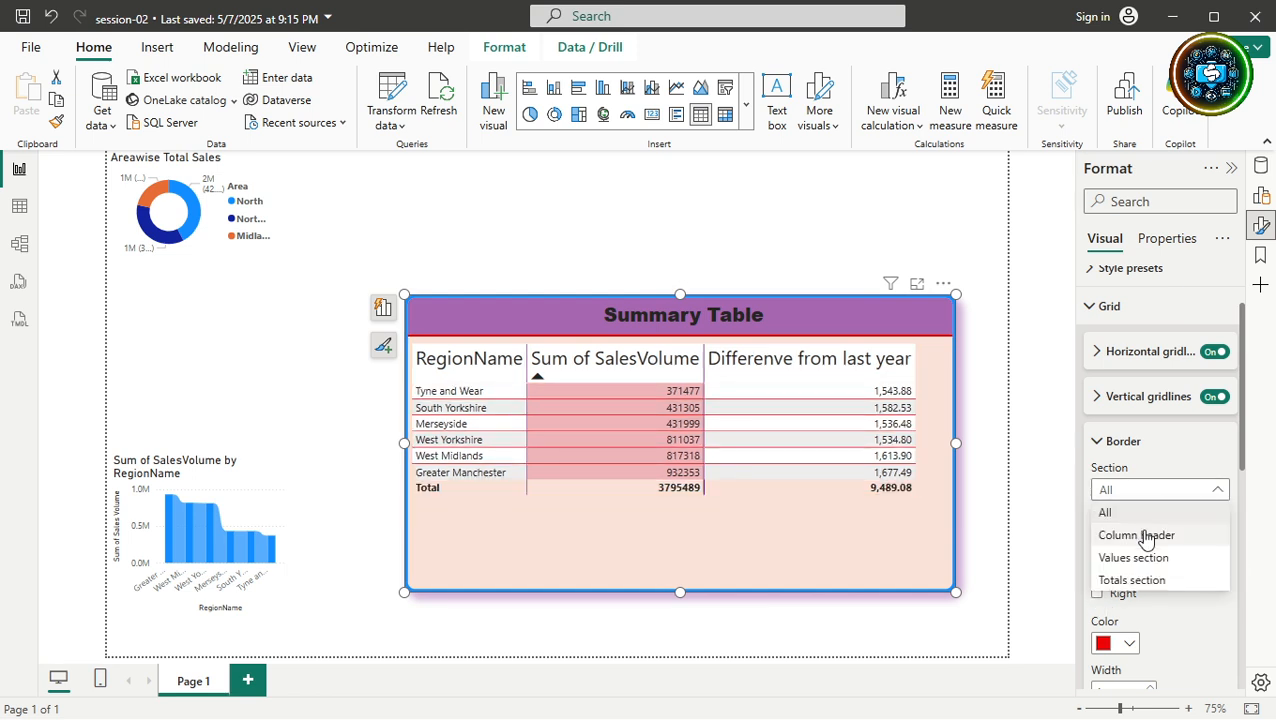
pyautogui.click(1146, 537)
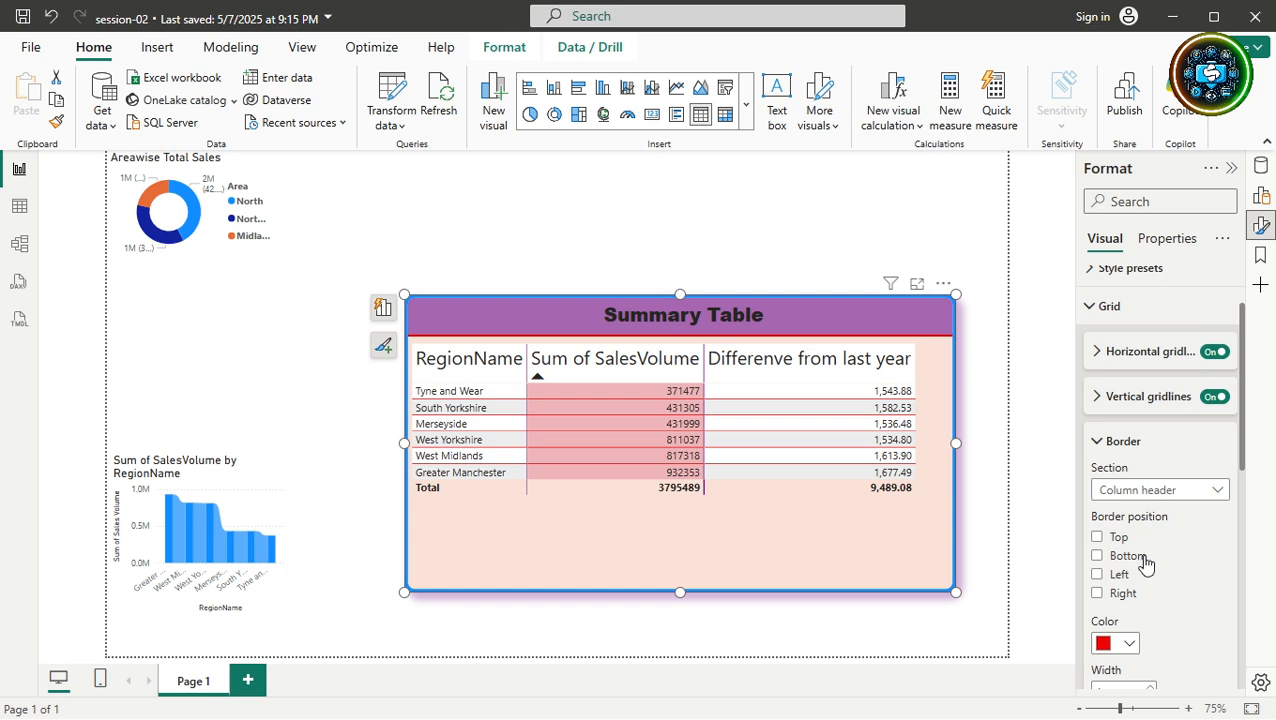
pyautogui.click(1129, 645)
pyautogui.click(1124, 566)
pyautogui.click(1097, 556)
pyautogui.click(1097, 575)
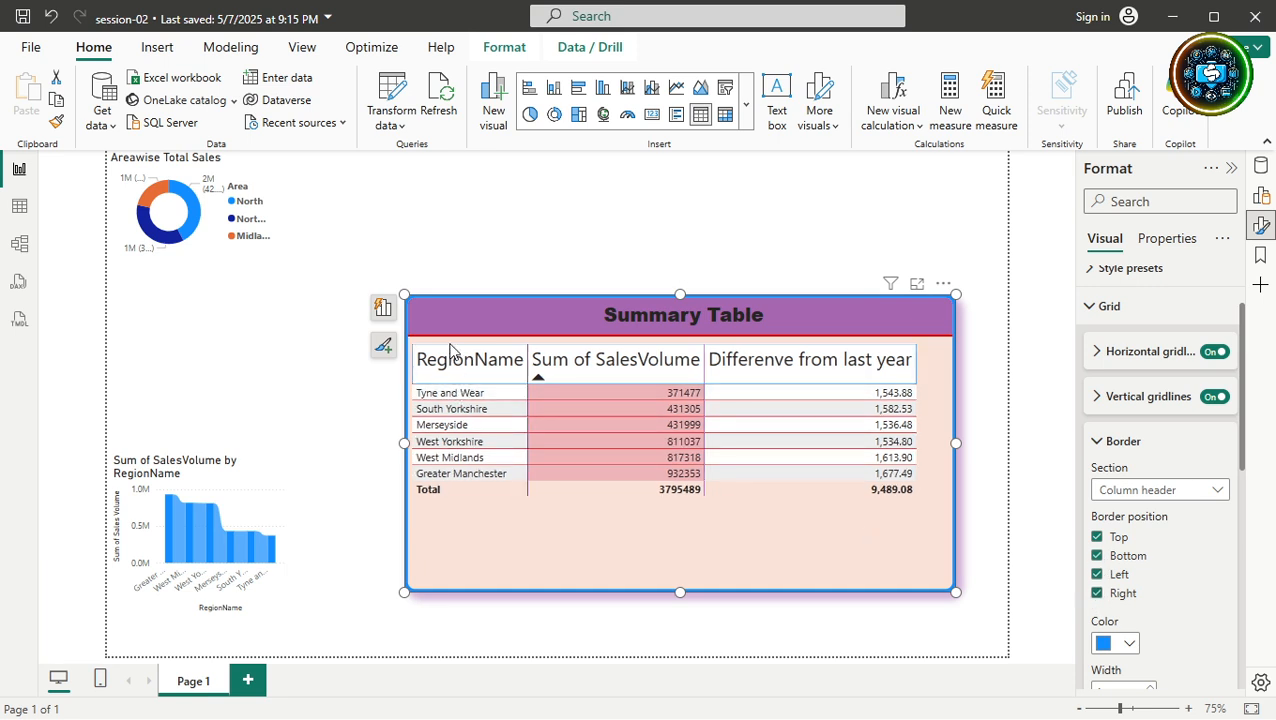
pyautogui.scroll(-3, 1225, 638)
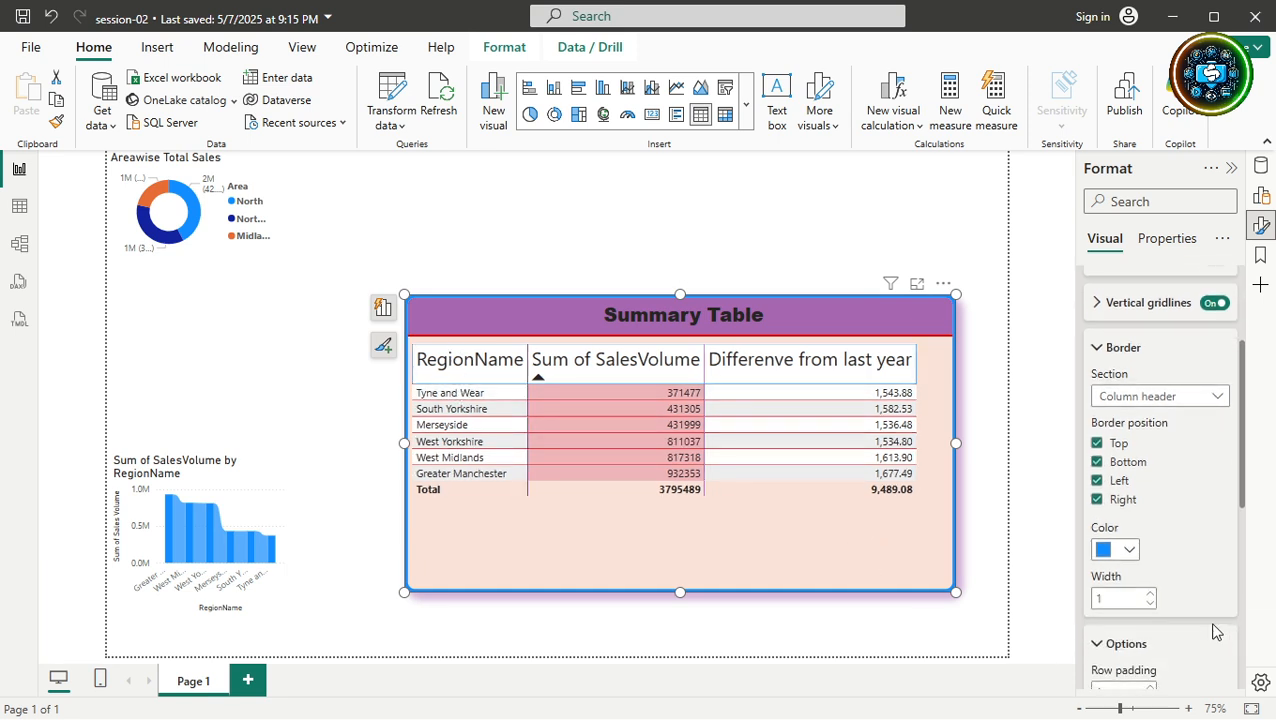
pyautogui.click(1154, 598)
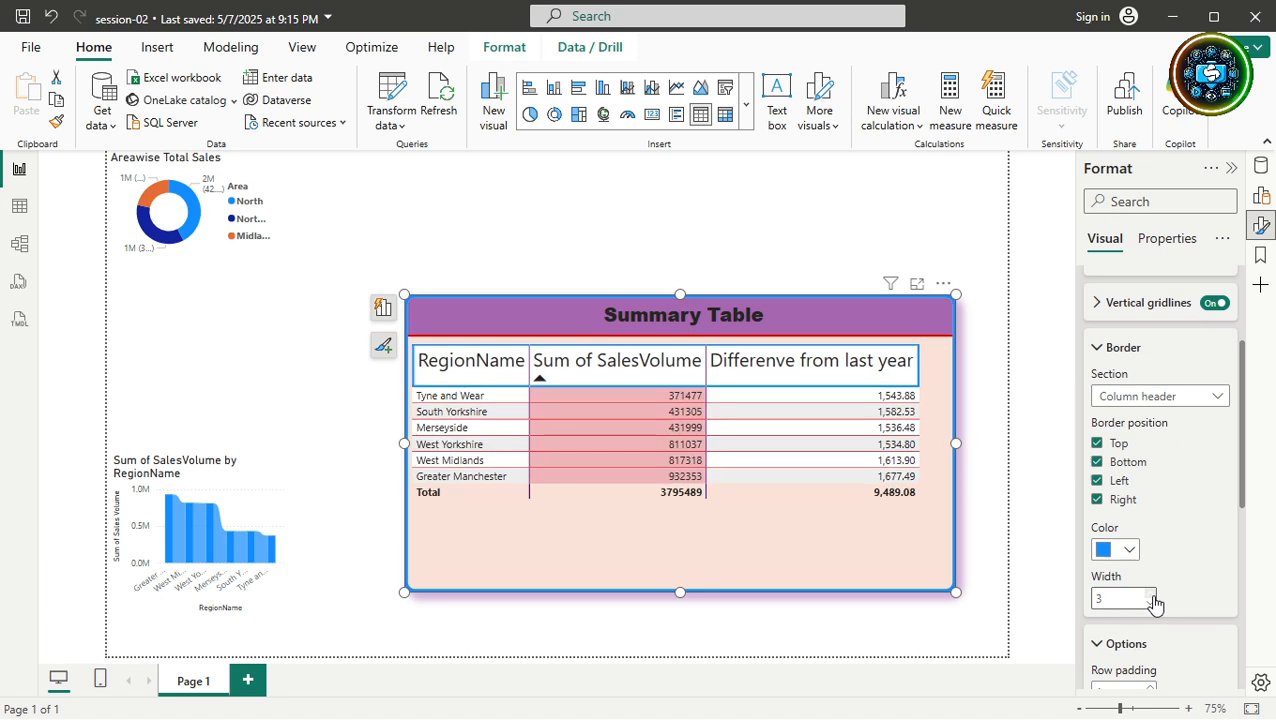
pyautogui.click(917, 284)
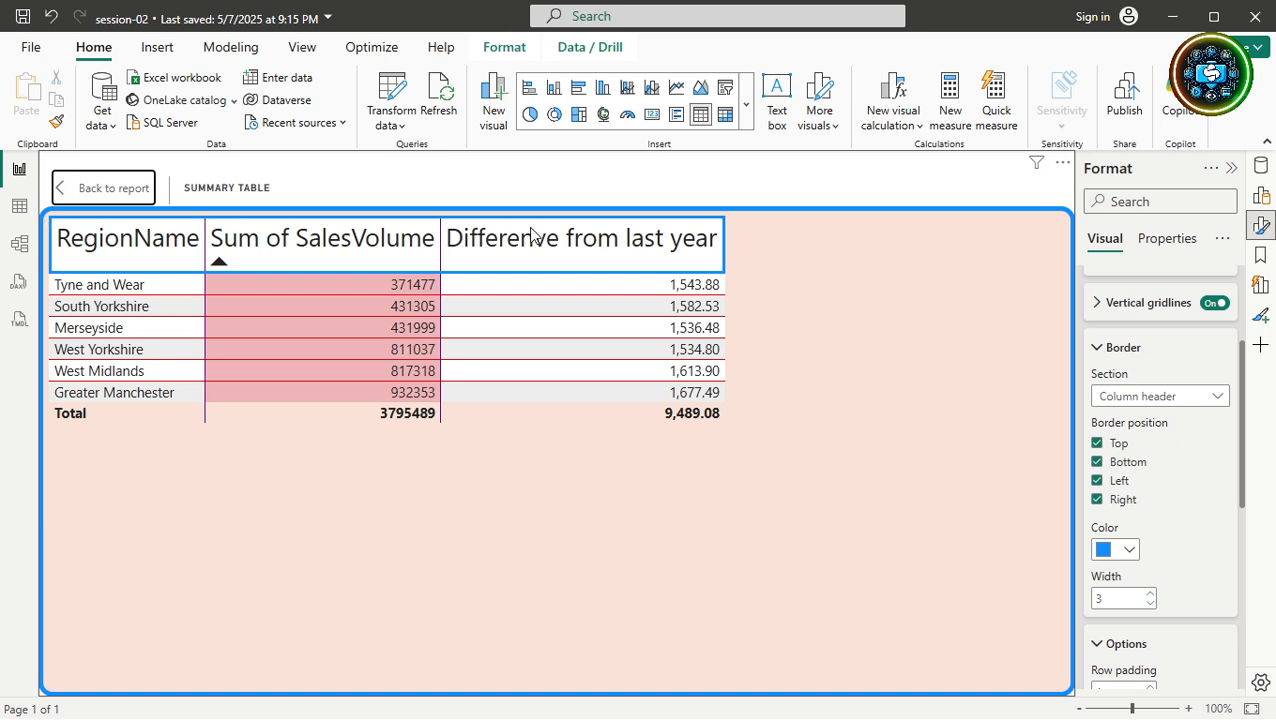
# Add left and right borders to the Values section, trying blue before settling on purple.
pyautogui.click(1222, 398)
pyautogui.click(1200, 465)
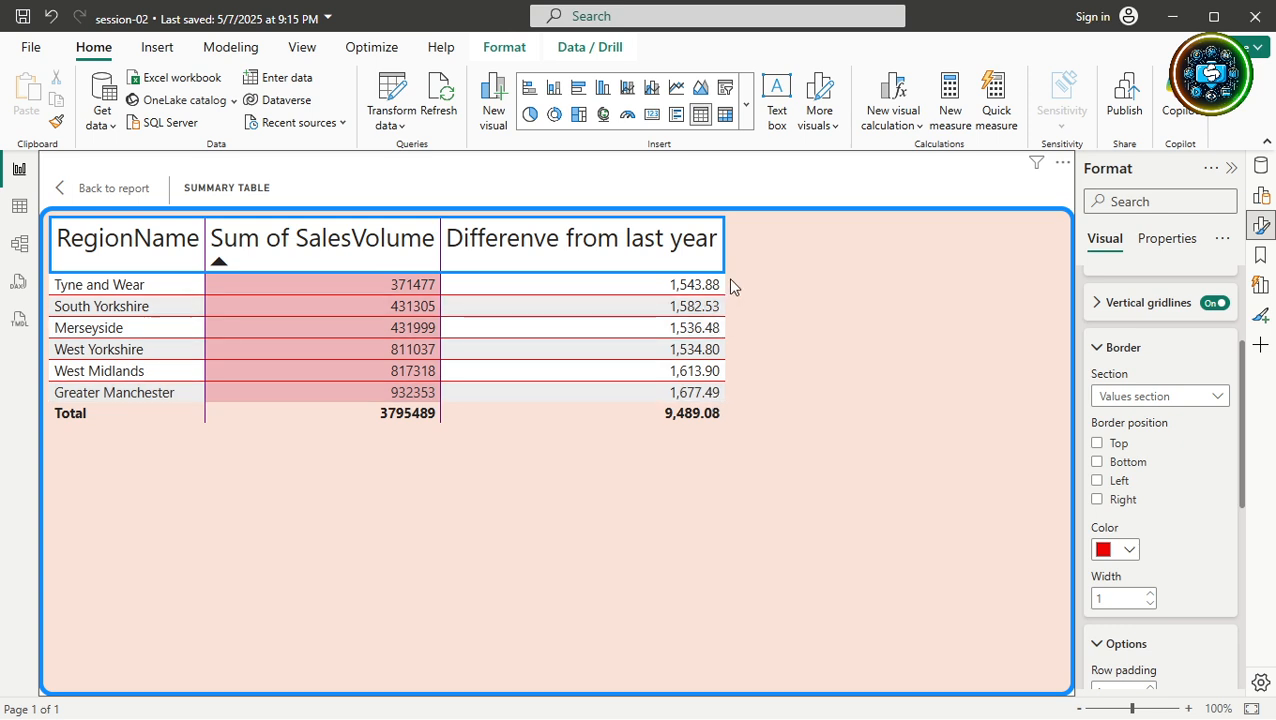
pyautogui.click(1097, 480)
pyautogui.click(1098, 500)
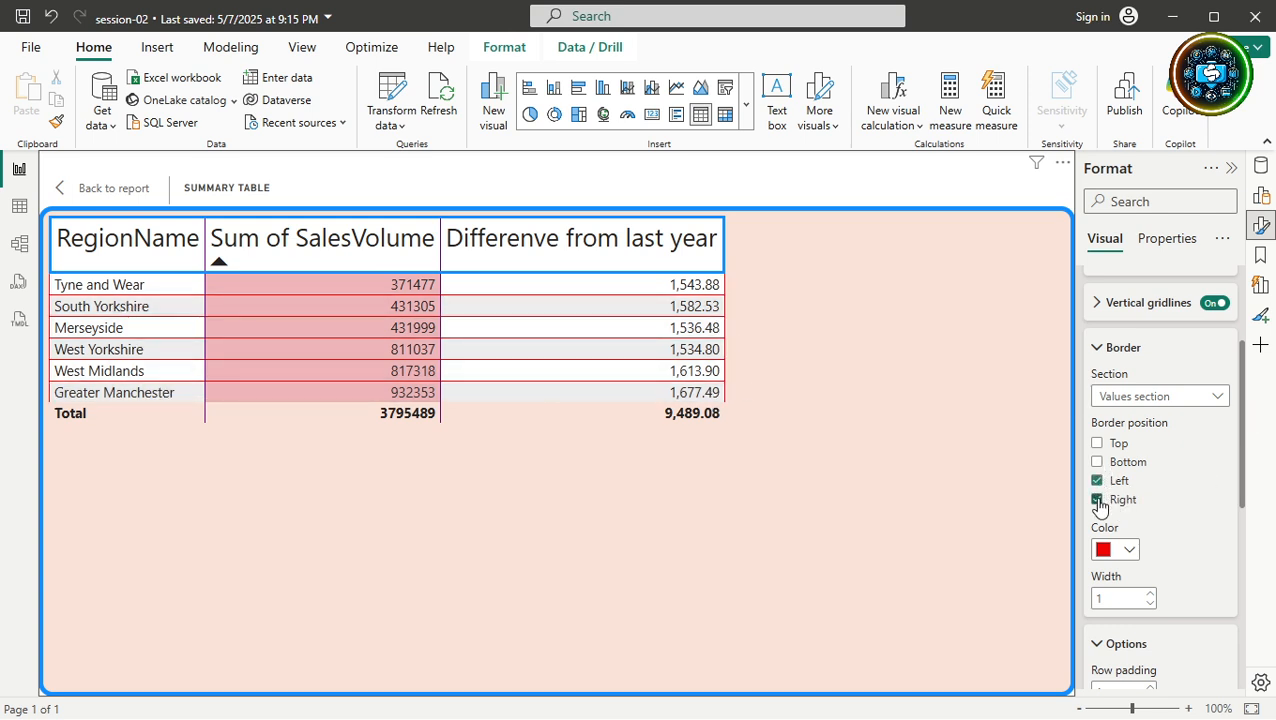
pyautogui.click(1130, 552)
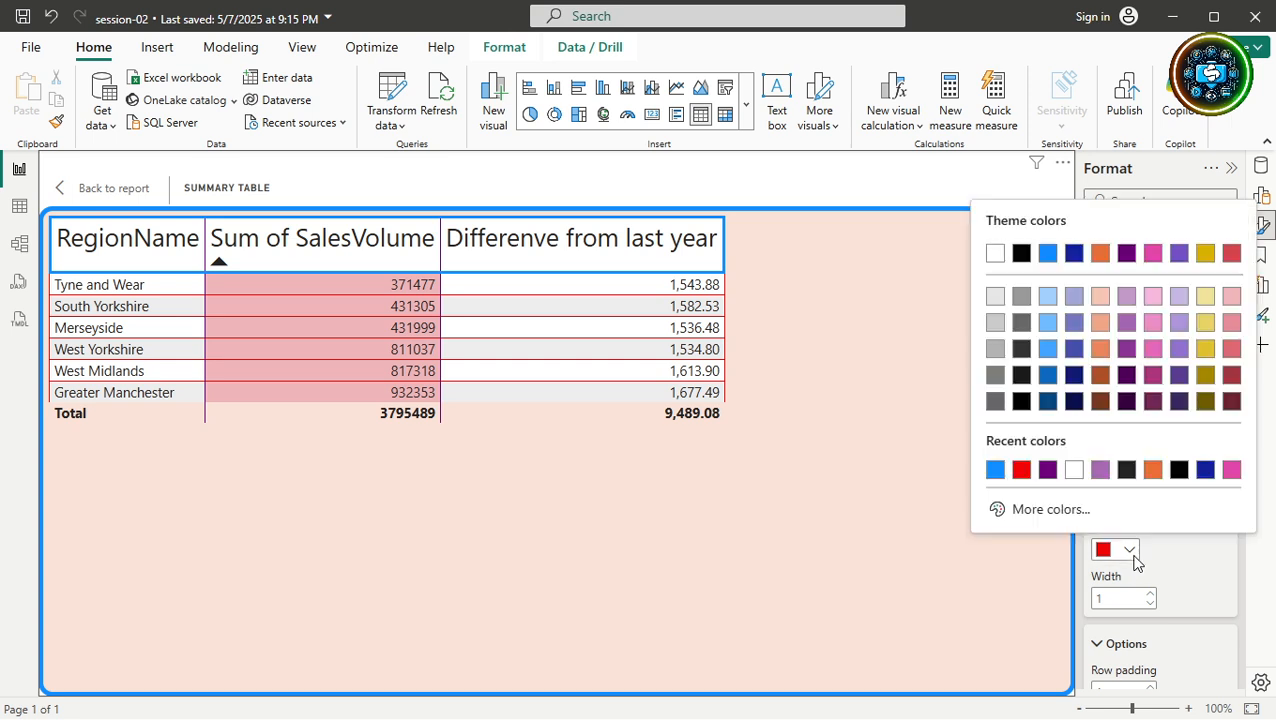
pyautogui.click(995, 472)
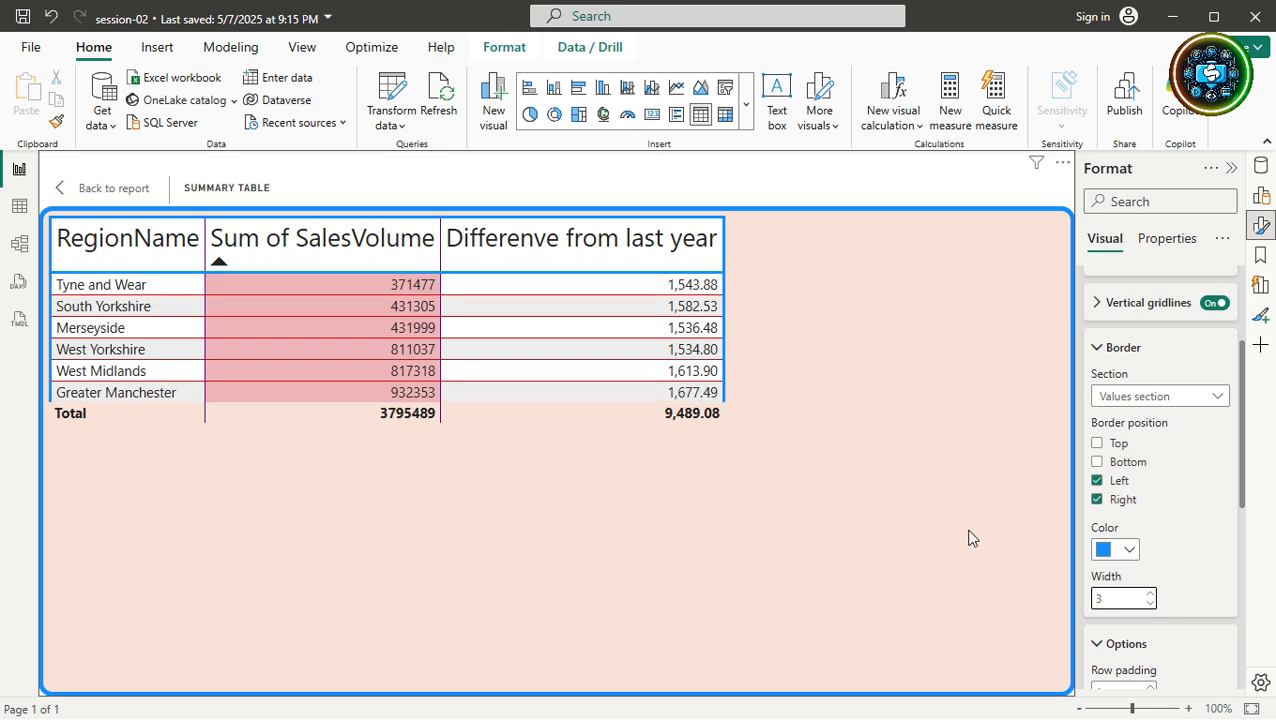
pyautogui.click(1129, 551)
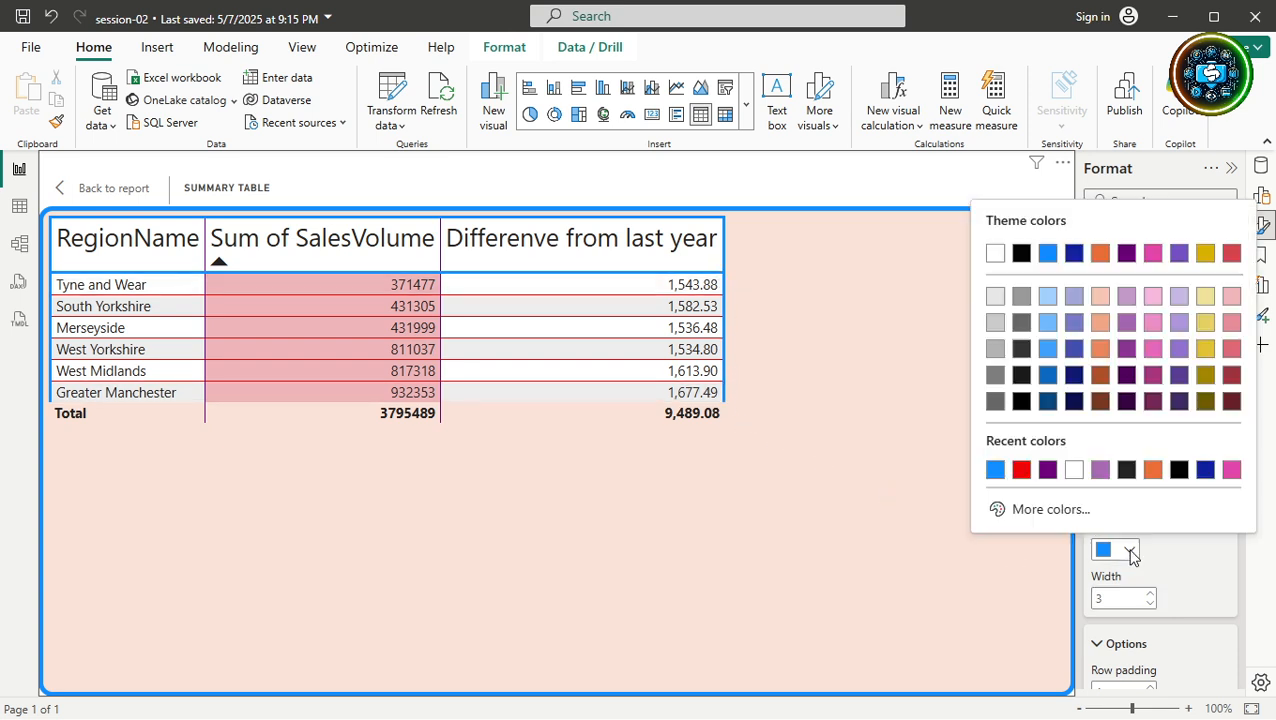
pyautogui.click(1047, 470)
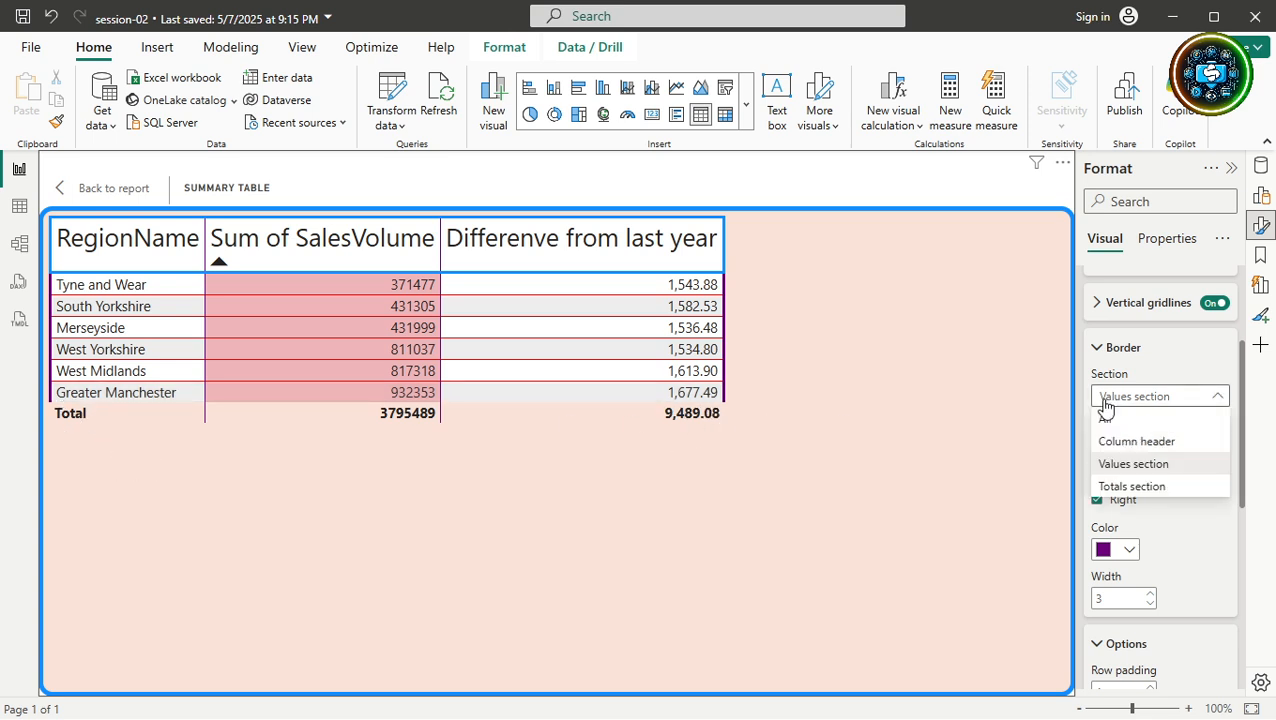
# Border the Total row in black on all four sides with width increased to 3.
pyautogui.click(1112, 486)
pyautogui.click(1097, 443)
pyautogui.click(1097, 462)
pyautogui.click(1097, 481)
pyautogui.click(1097, 500)
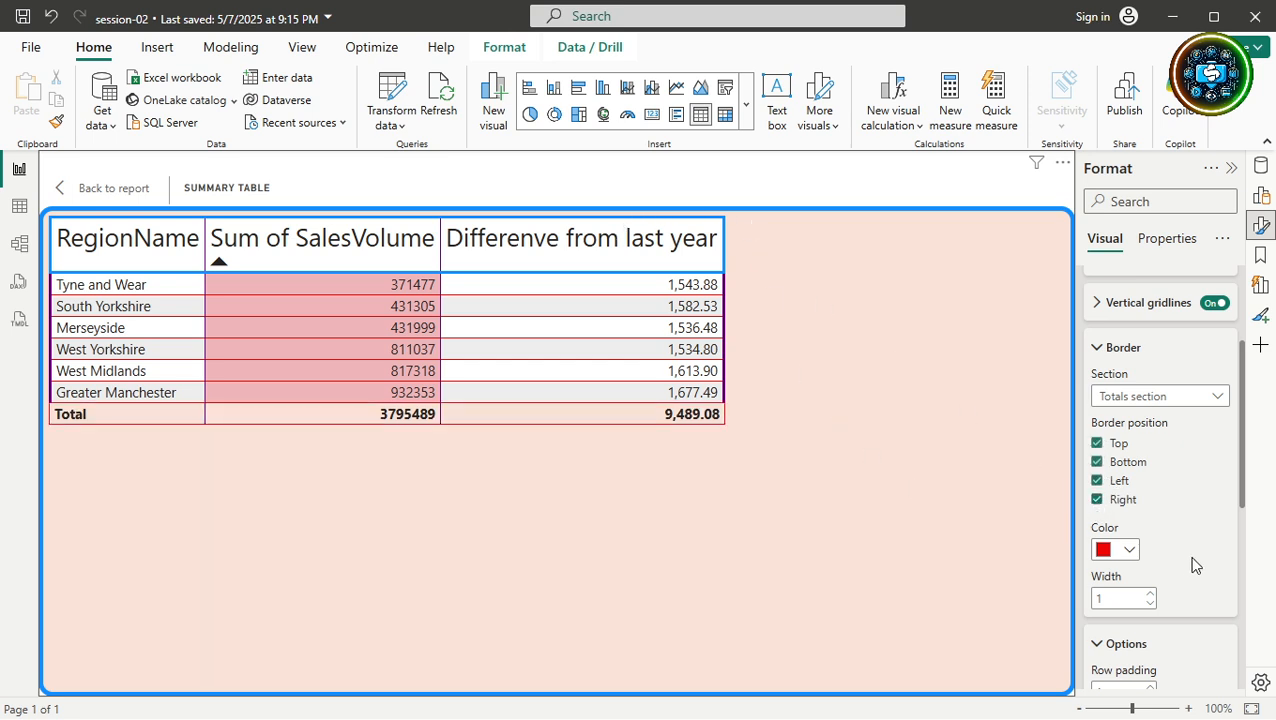
pyautogui.click(1130, 553)
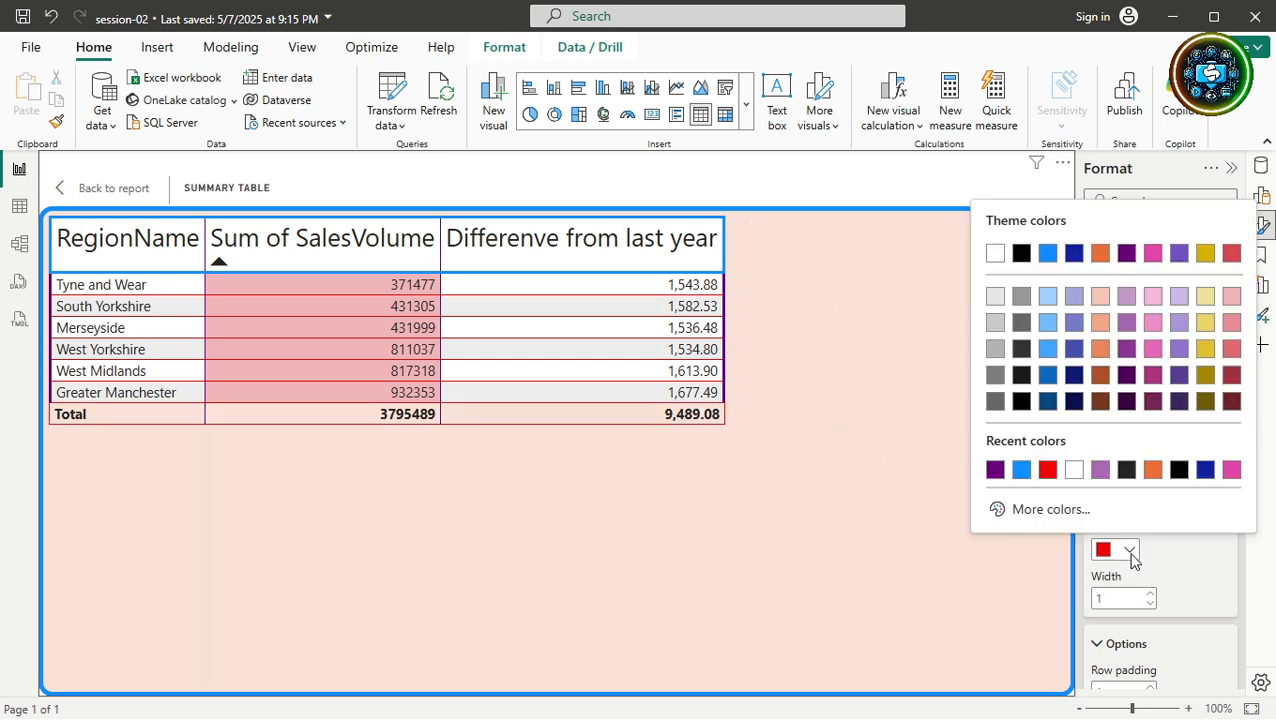
pyautogui.click(1179, 470)
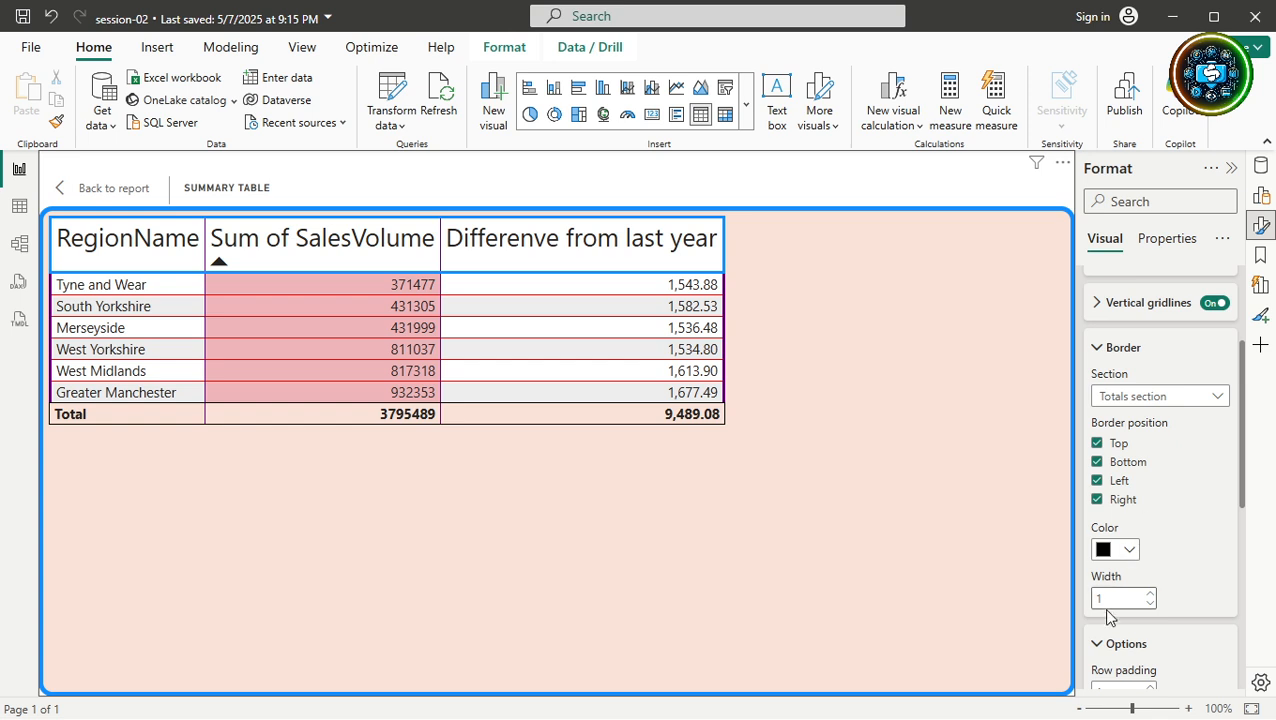
pyautogui.click(1151, 594)
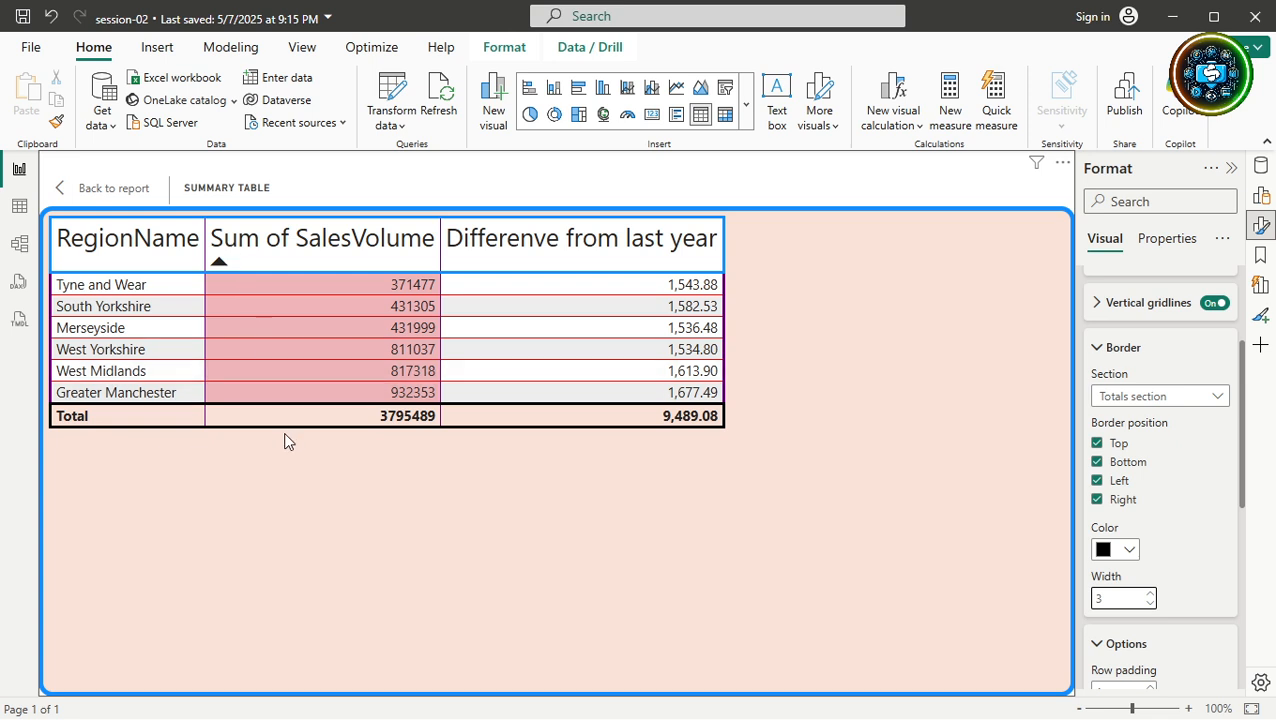
# Collapse the border, row padding and gridline cards and expand the Values card.
pyautogui.click(1097, 350)
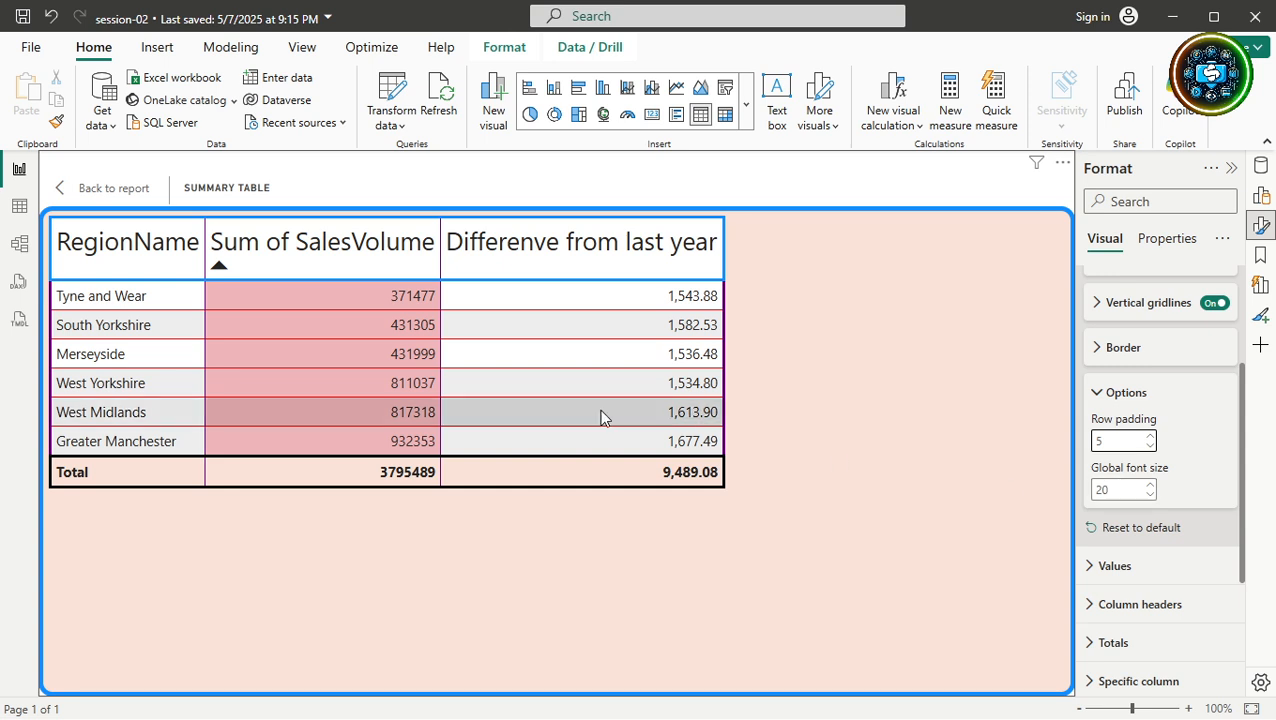
pyautogui.click(1096, 394)
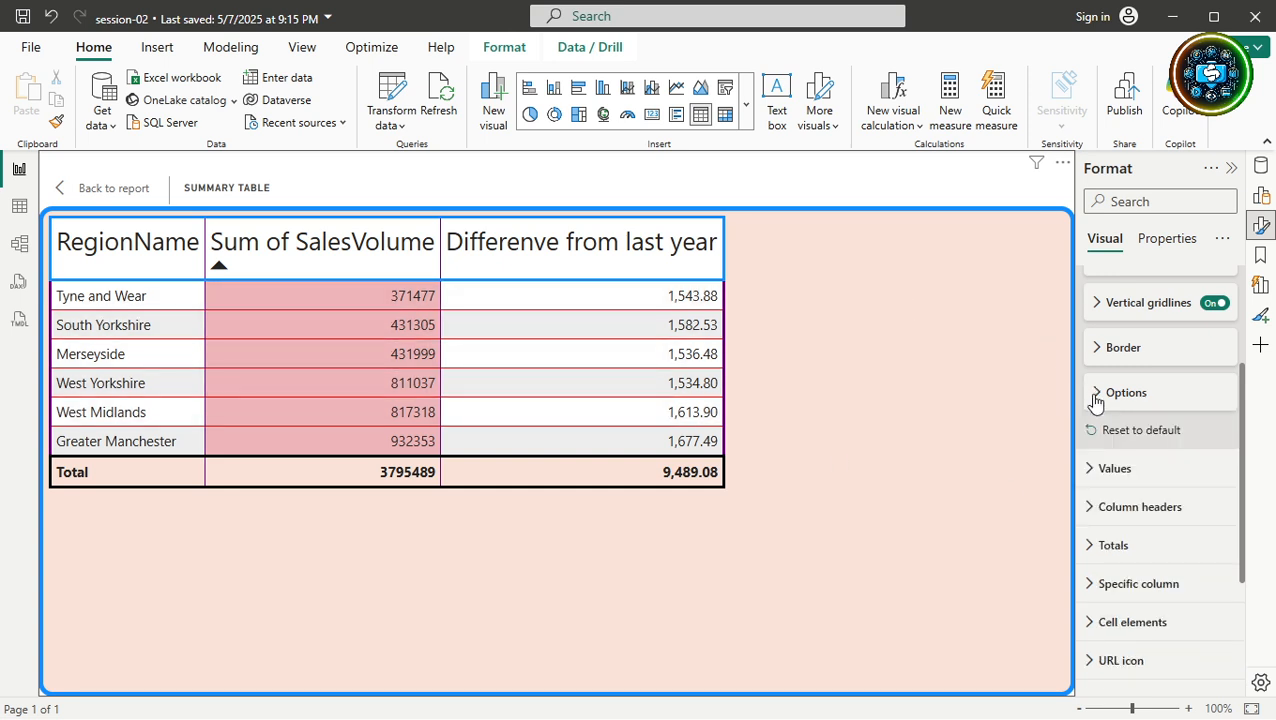
pyautogui.scroll(3, 1094, 400)
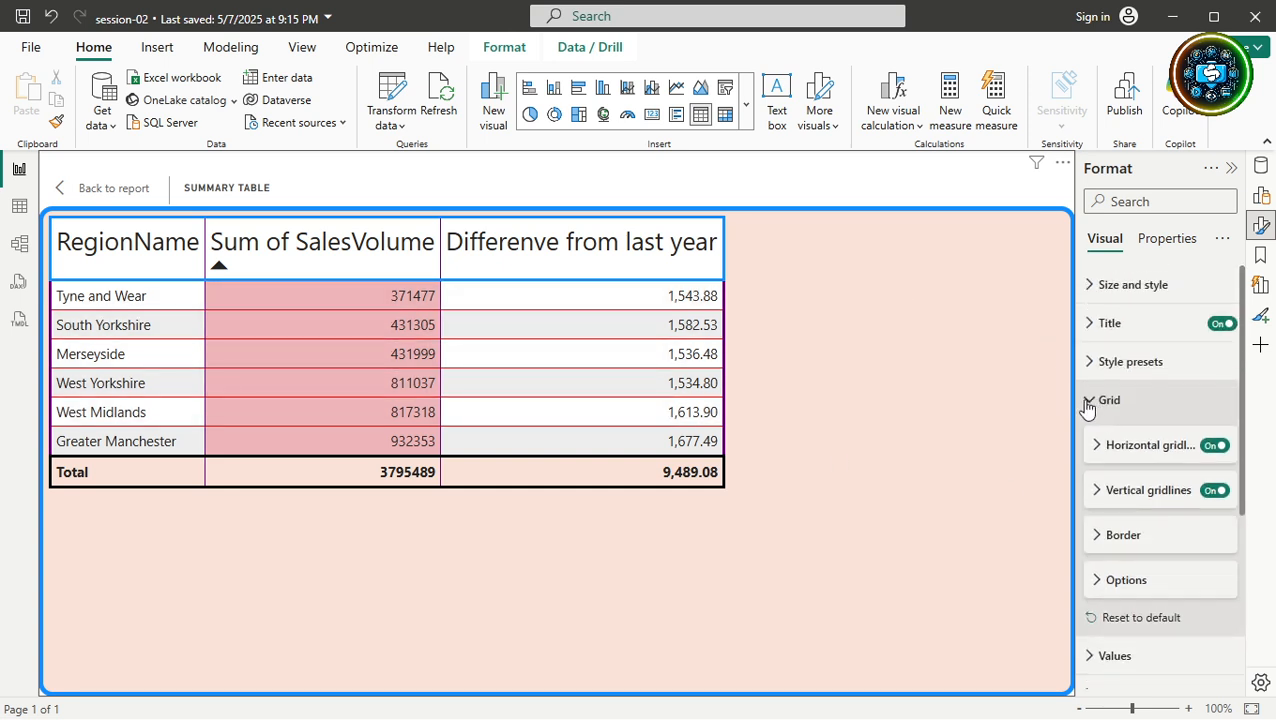
pyautogui.click(1088, 403)
pyautogui.click(1092, 440)
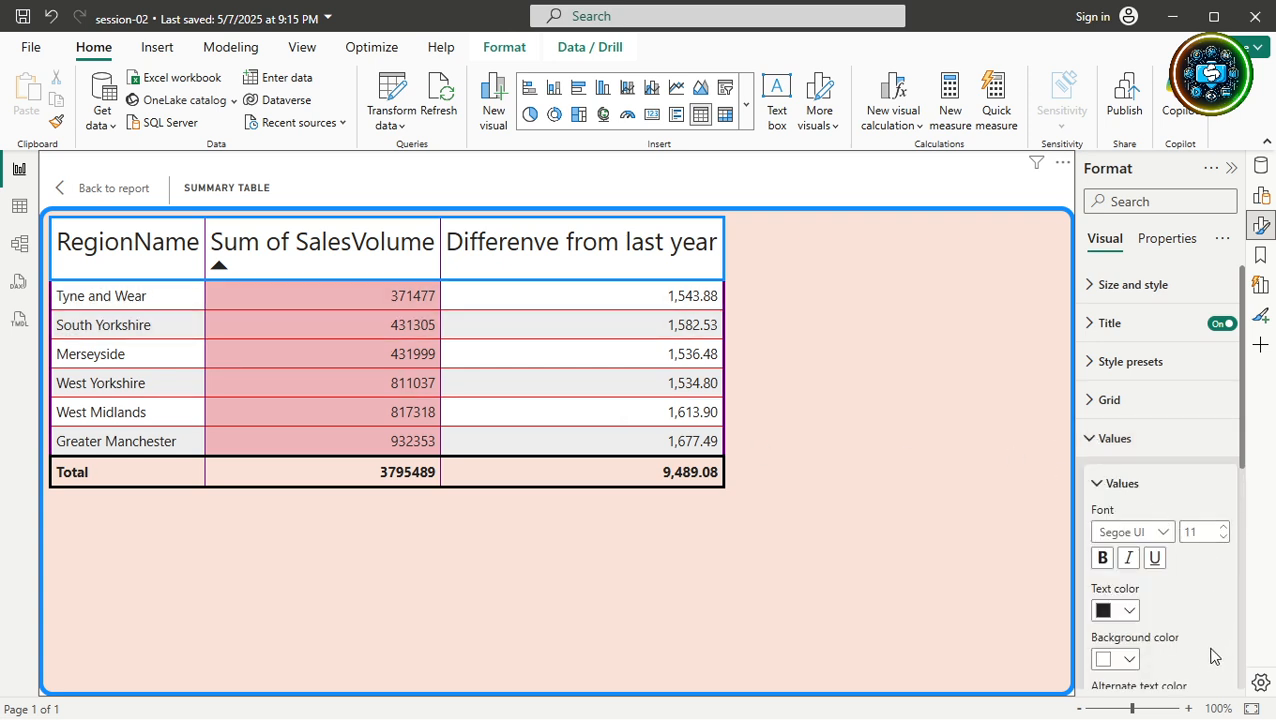
pyautogui.scroll(-1, 1190, 657)
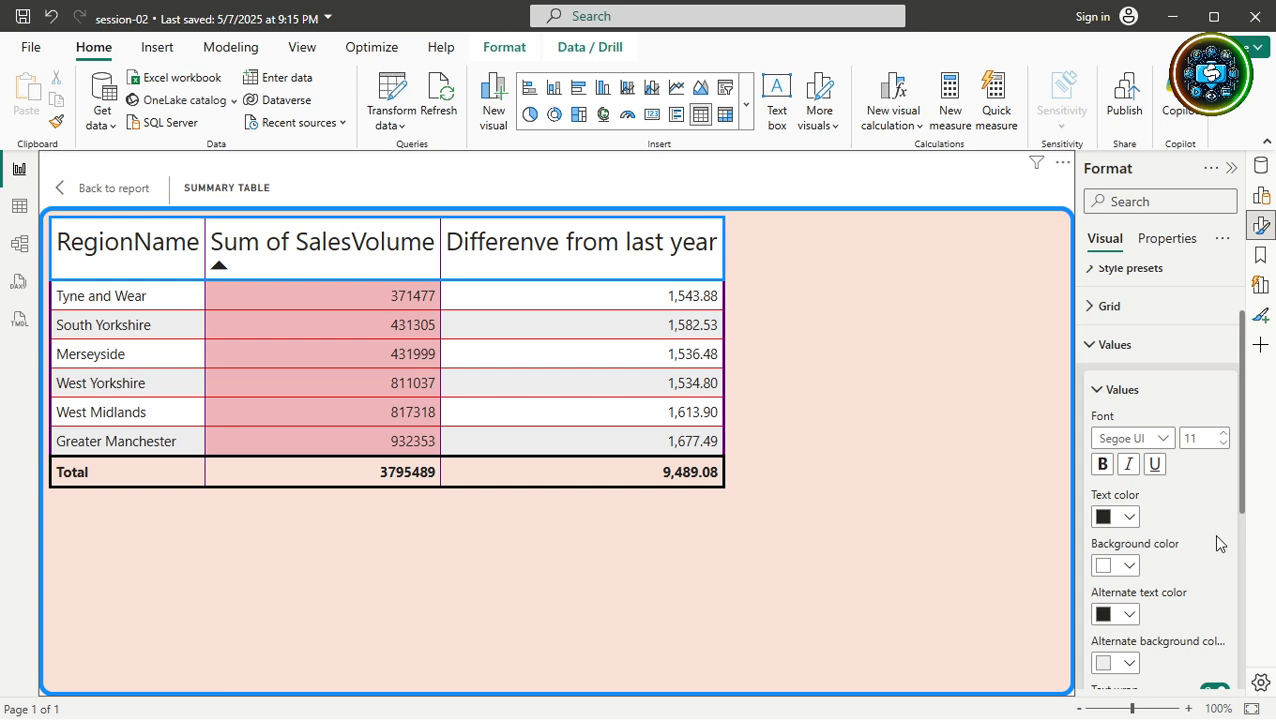
# Change the value rows' font to Segoe UI Bold.
pyautogui.click(1145, 438)
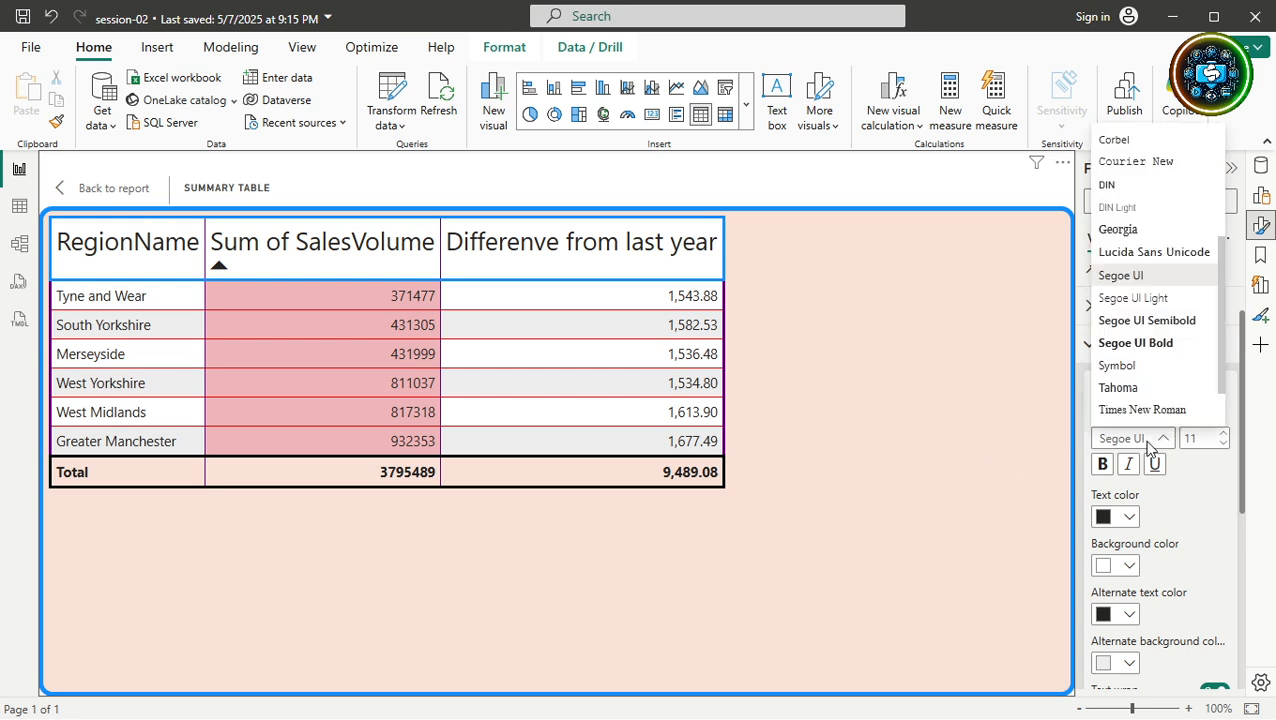
pyautogui.click(1139, 343)
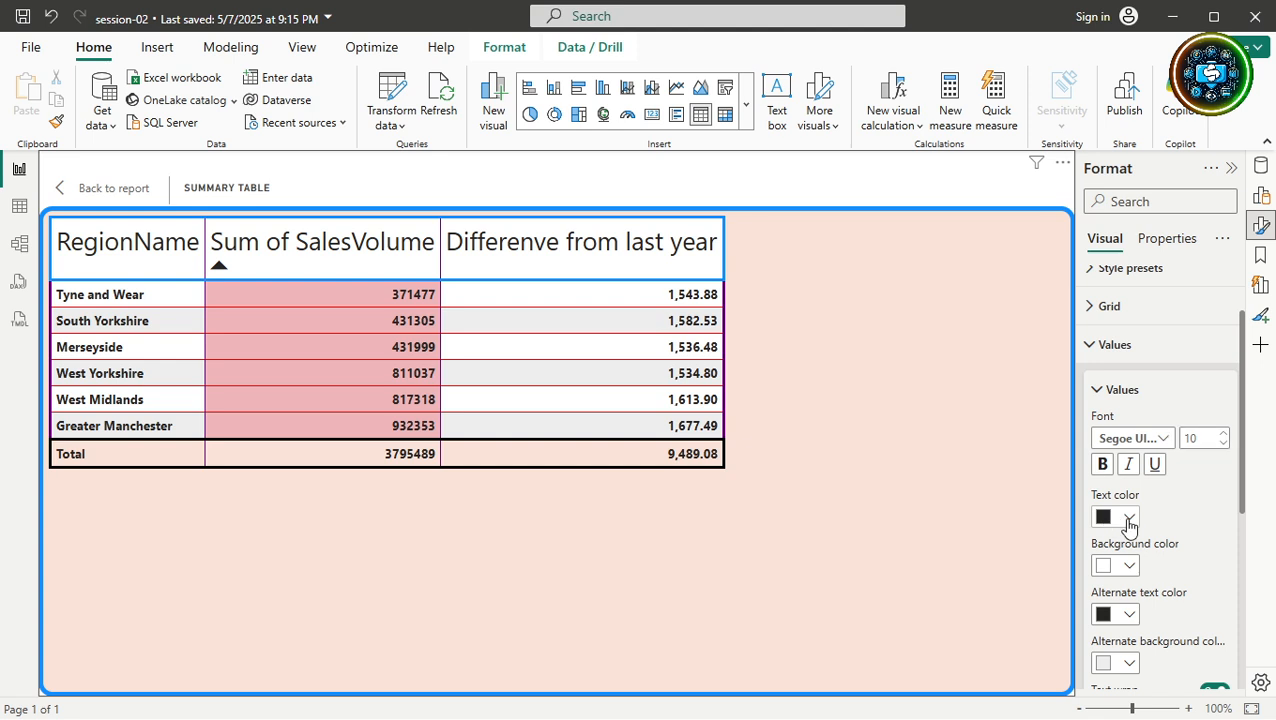
pyautogui.click(1129, 518)
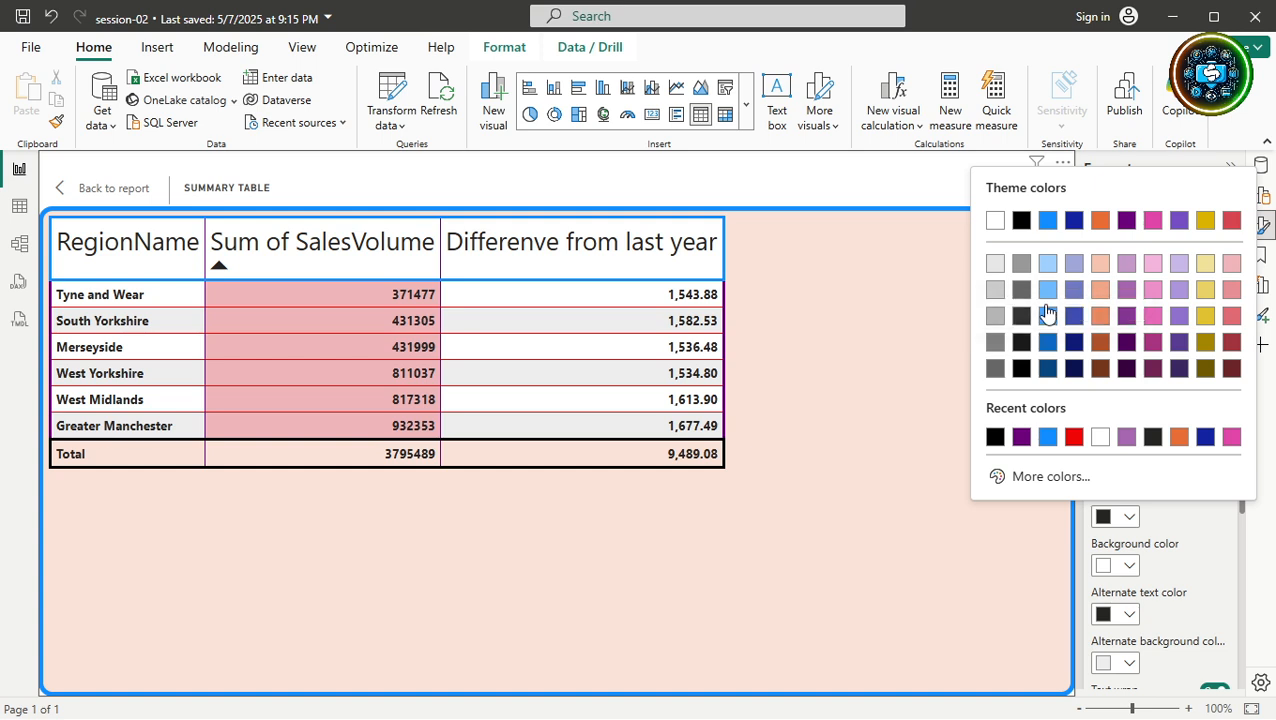
# Colour the row text dark blue and the alternate rows' text dark gold, after trying red.
pyautogui.click(1076, 222)
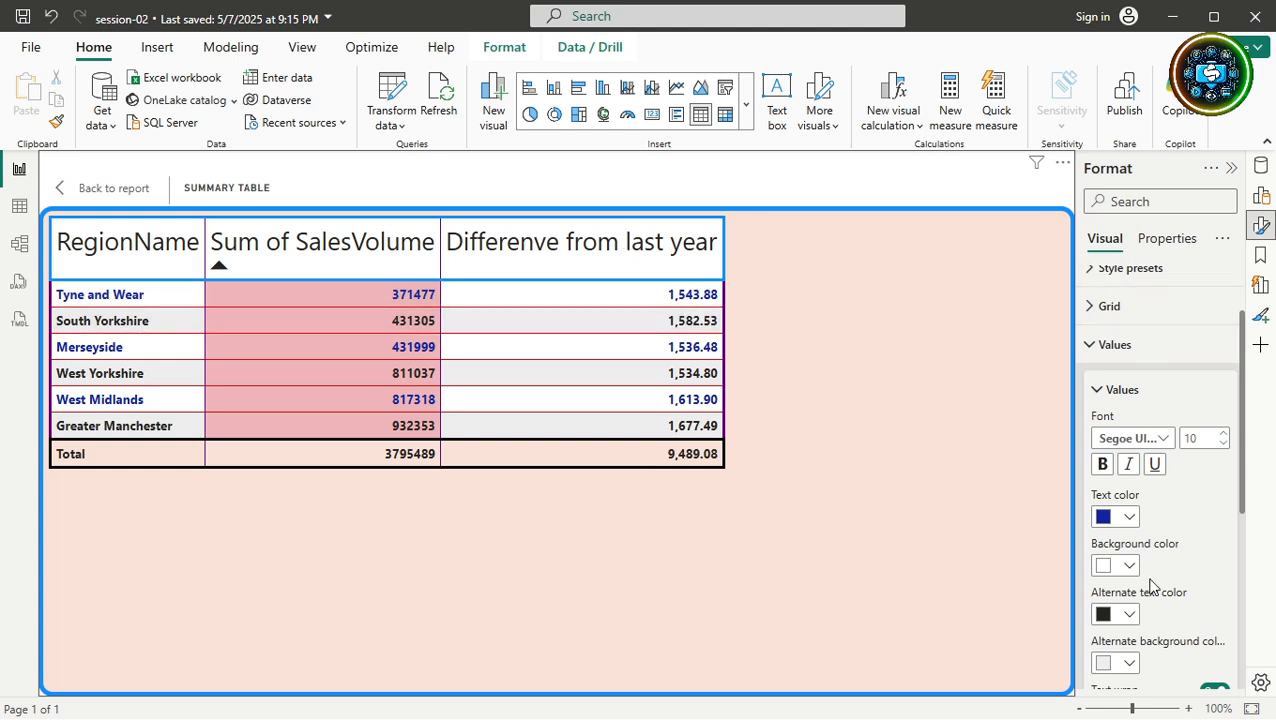
pyautogui.scroll(-3, 1150, 588)
pyautogui.scroll(-1, 1152, 588)
pyautogui.click(1129, 427)
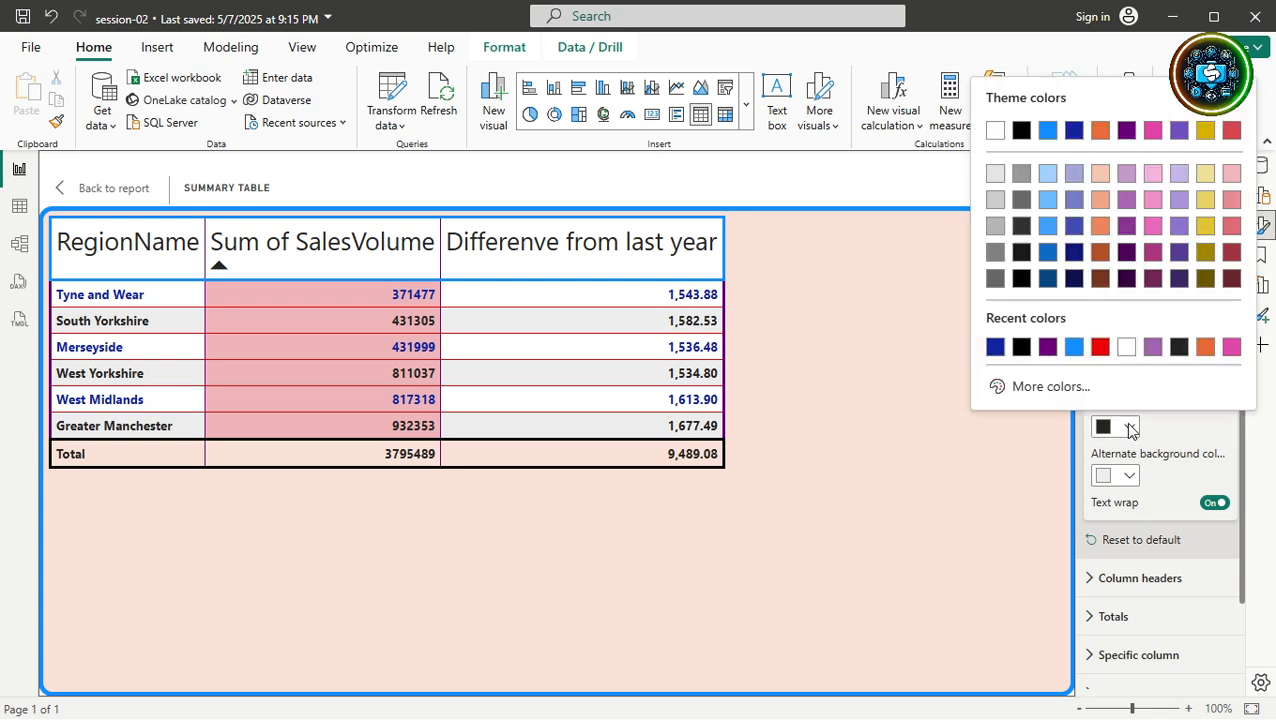
pyautogui.click(1100, 347)
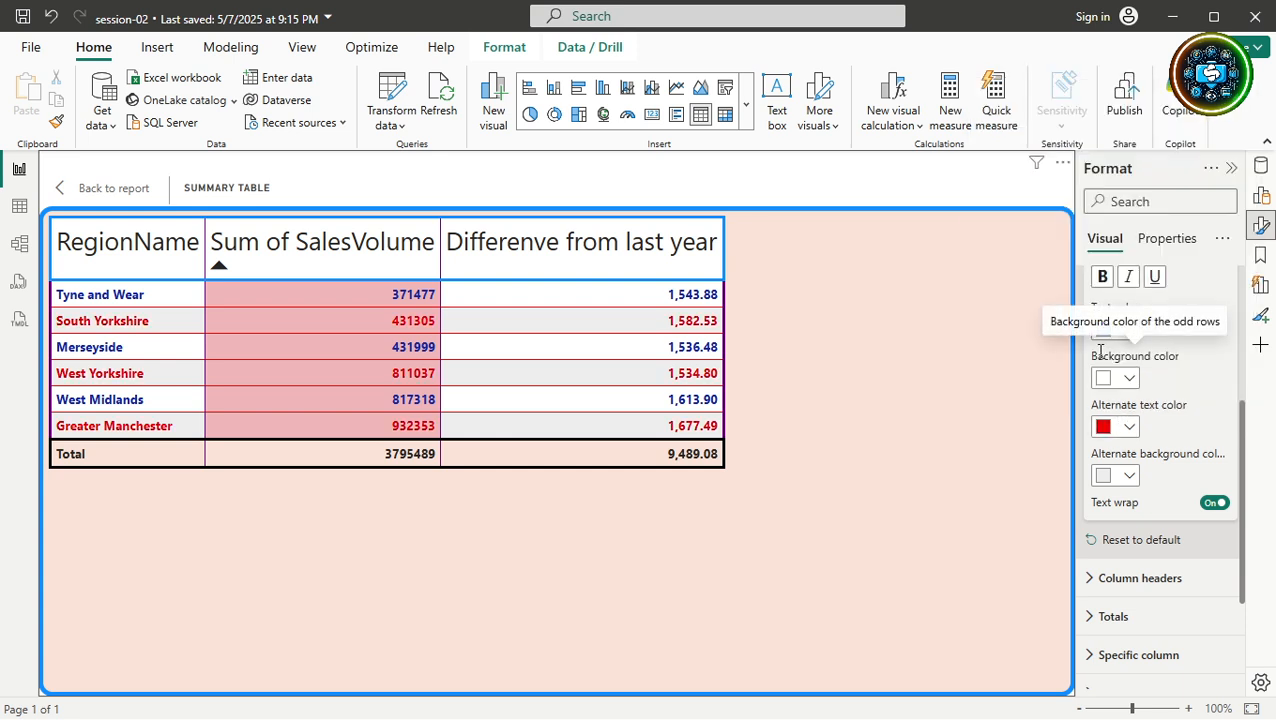
pyautogui.click(1129, 427)
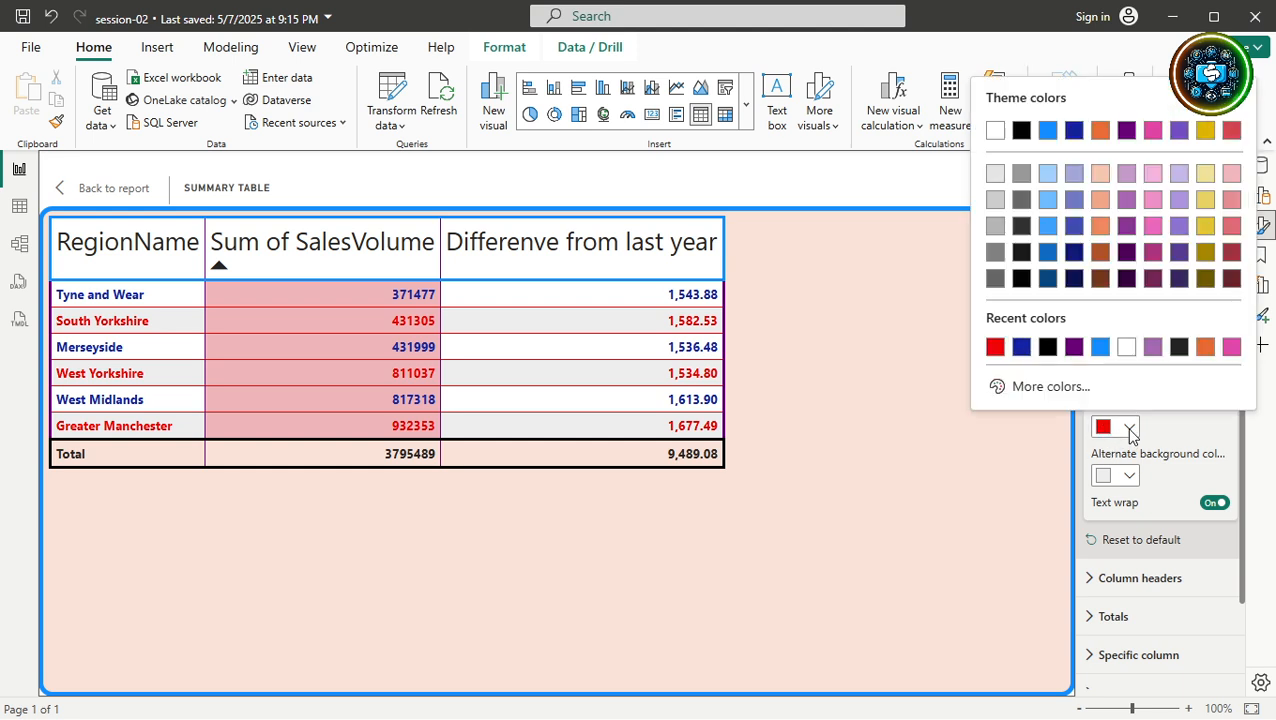
pyautogui.click(1205, 252)
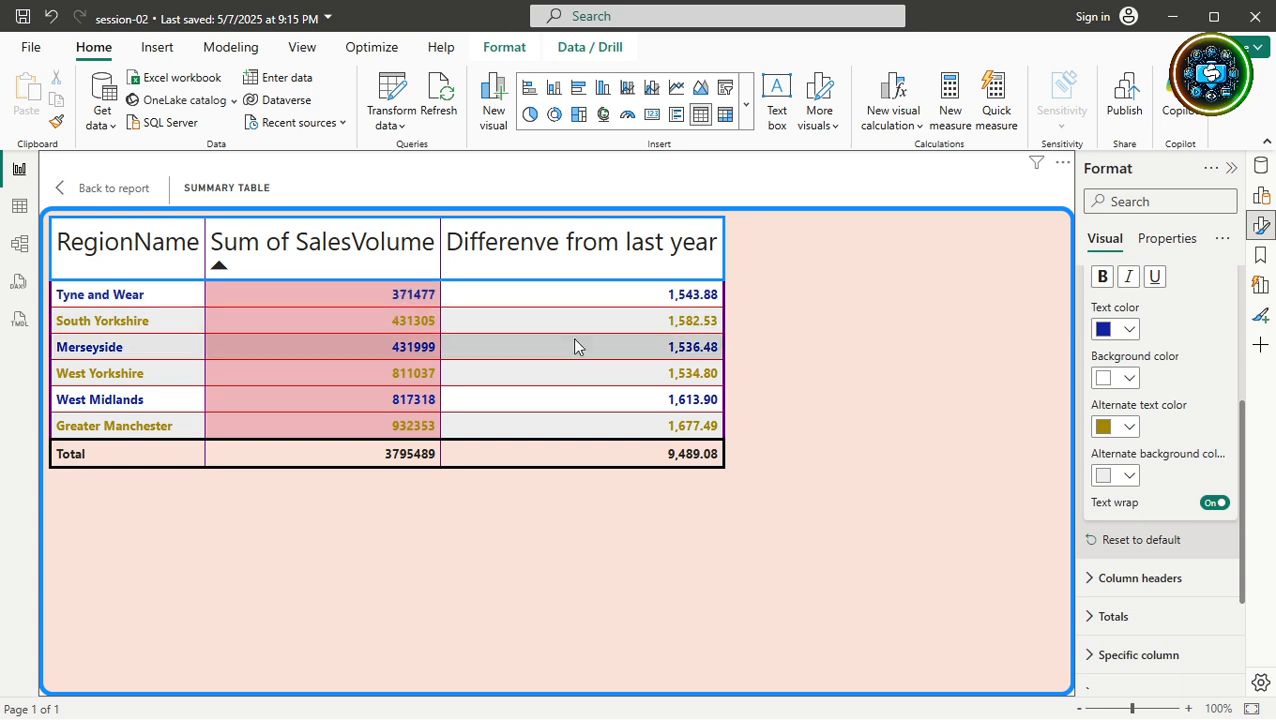
# Give the value rows a light peach background colour.
pyautogui.click(1129, 380)
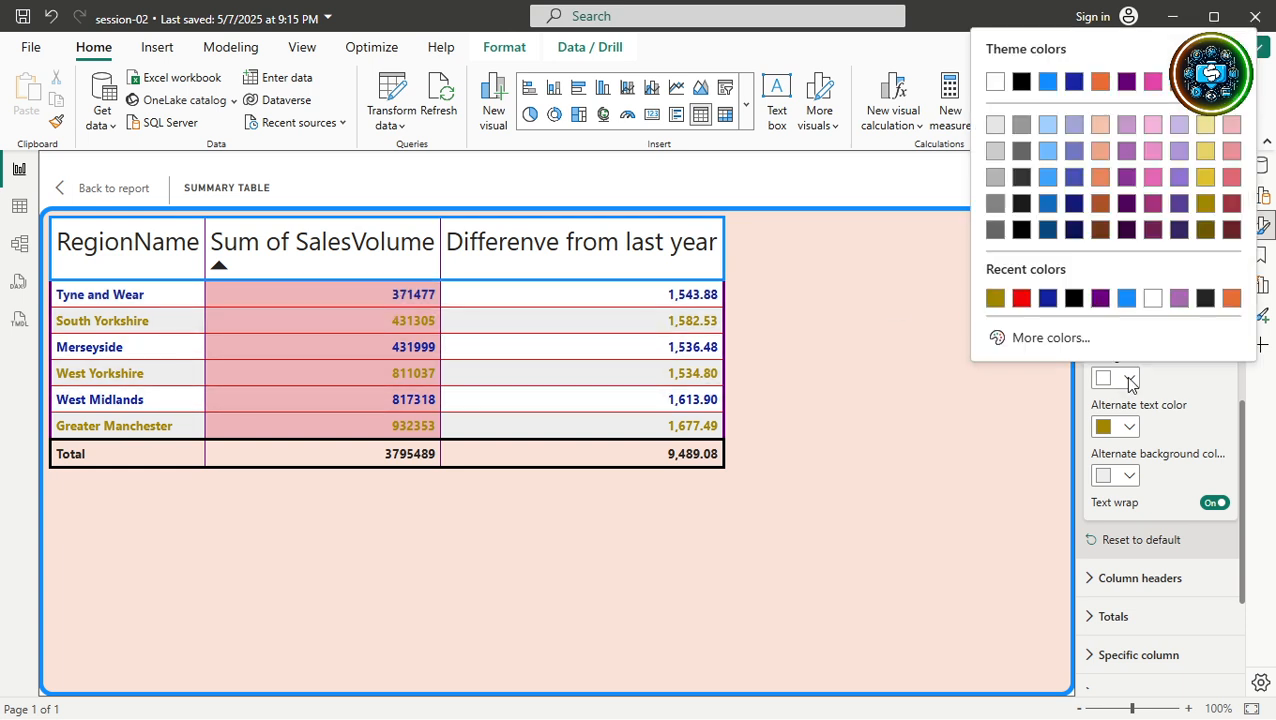
pyautogui.click(1097, 136)
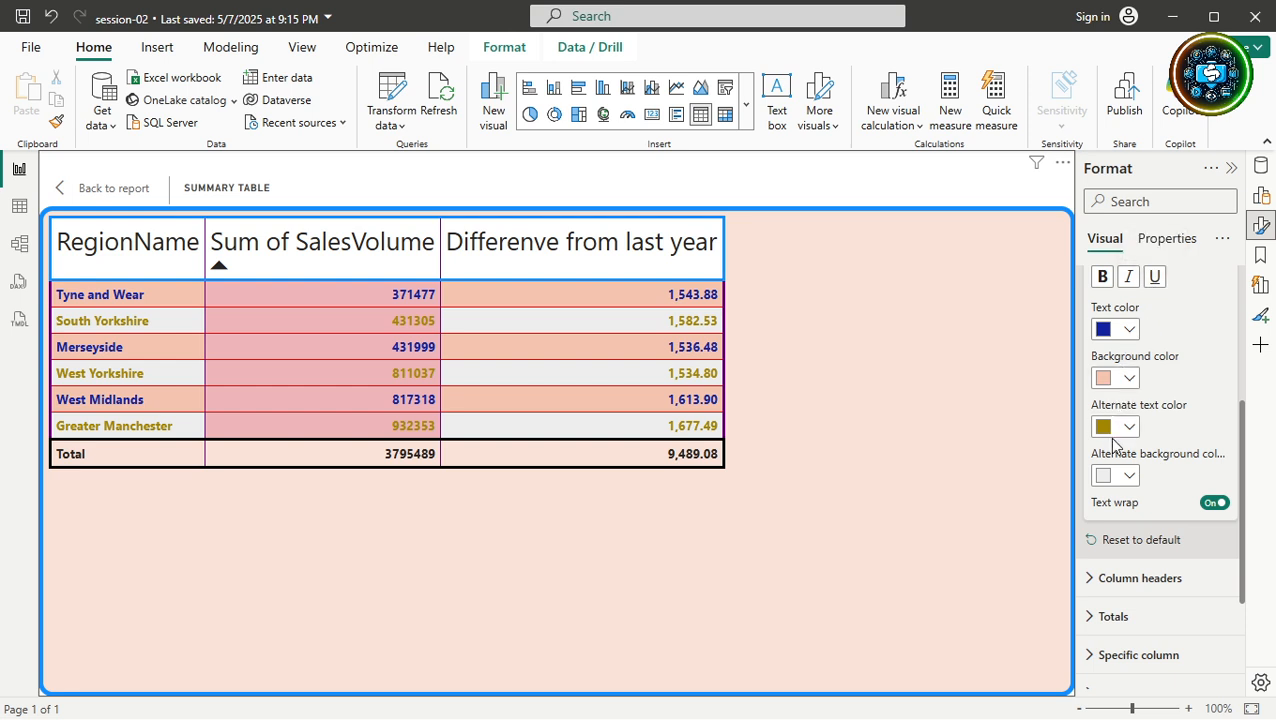
pyautogui.scroll(2, 1112, 440)
pyautogui.scroll(2, 1115, 445)
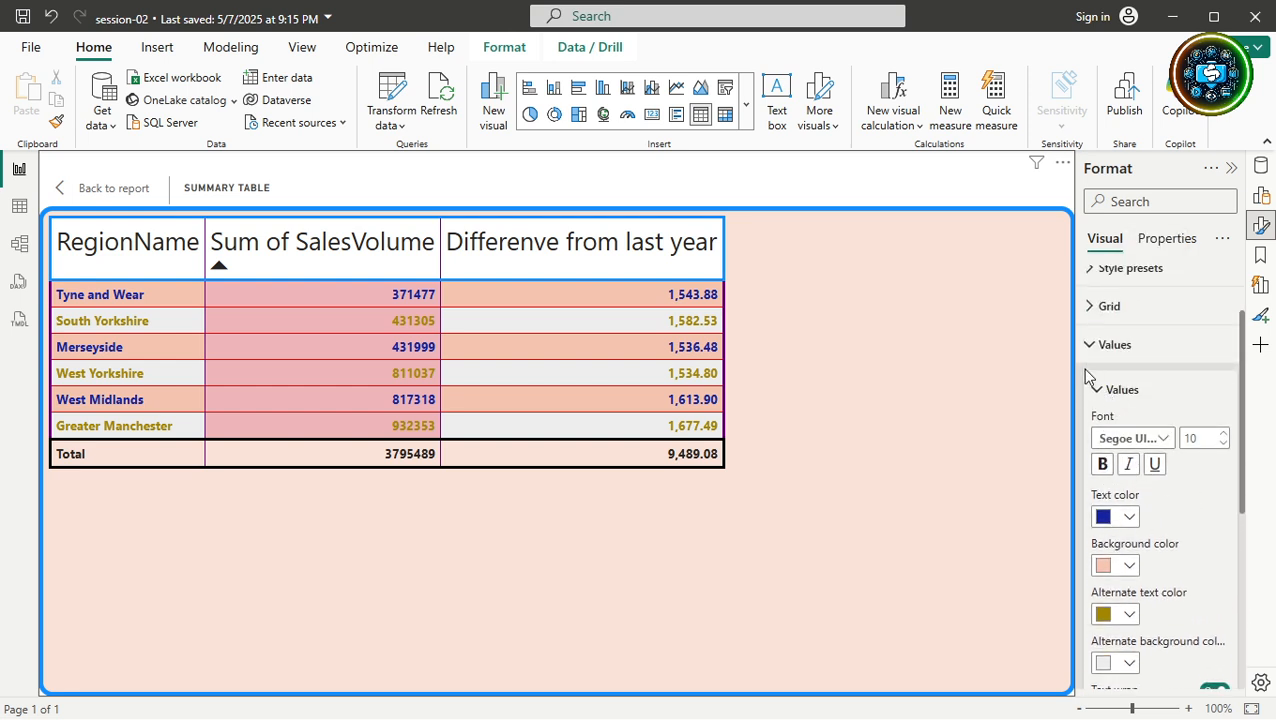
# Collapse the Values settings and set the column header font size to 16.
pyautogui.click(1097, 392)
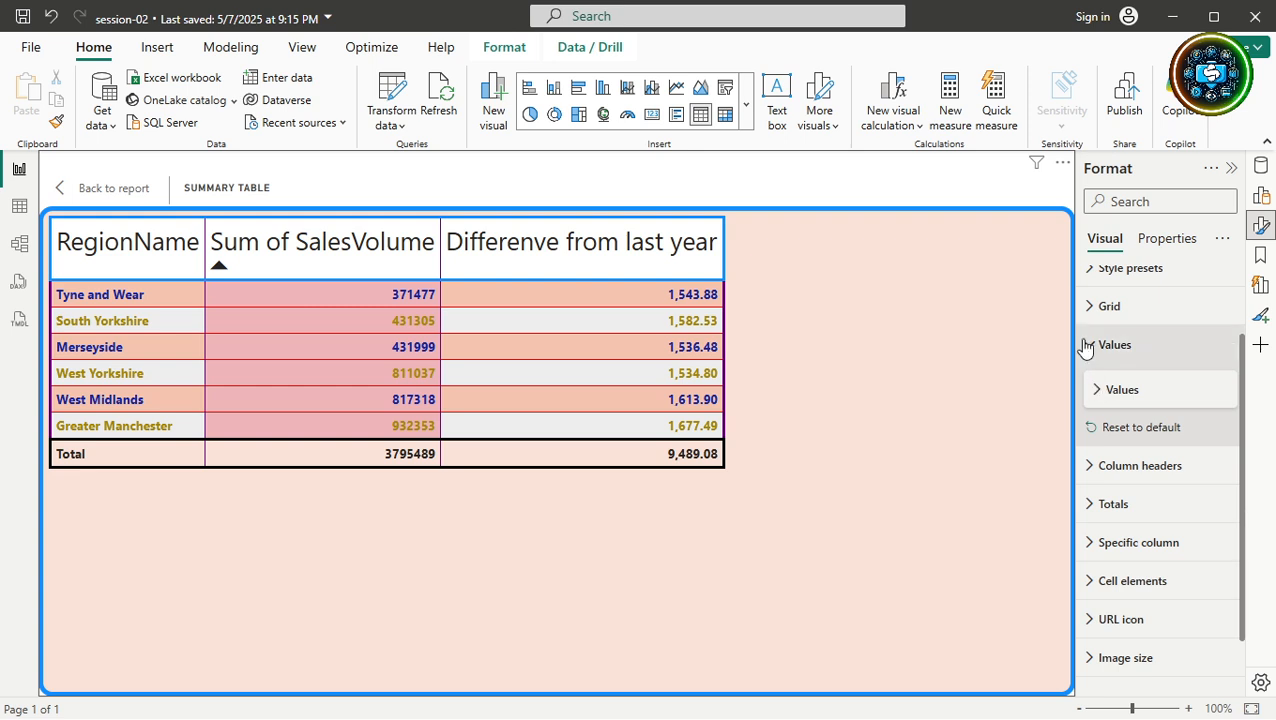
pyautogui.click(1088, 344)
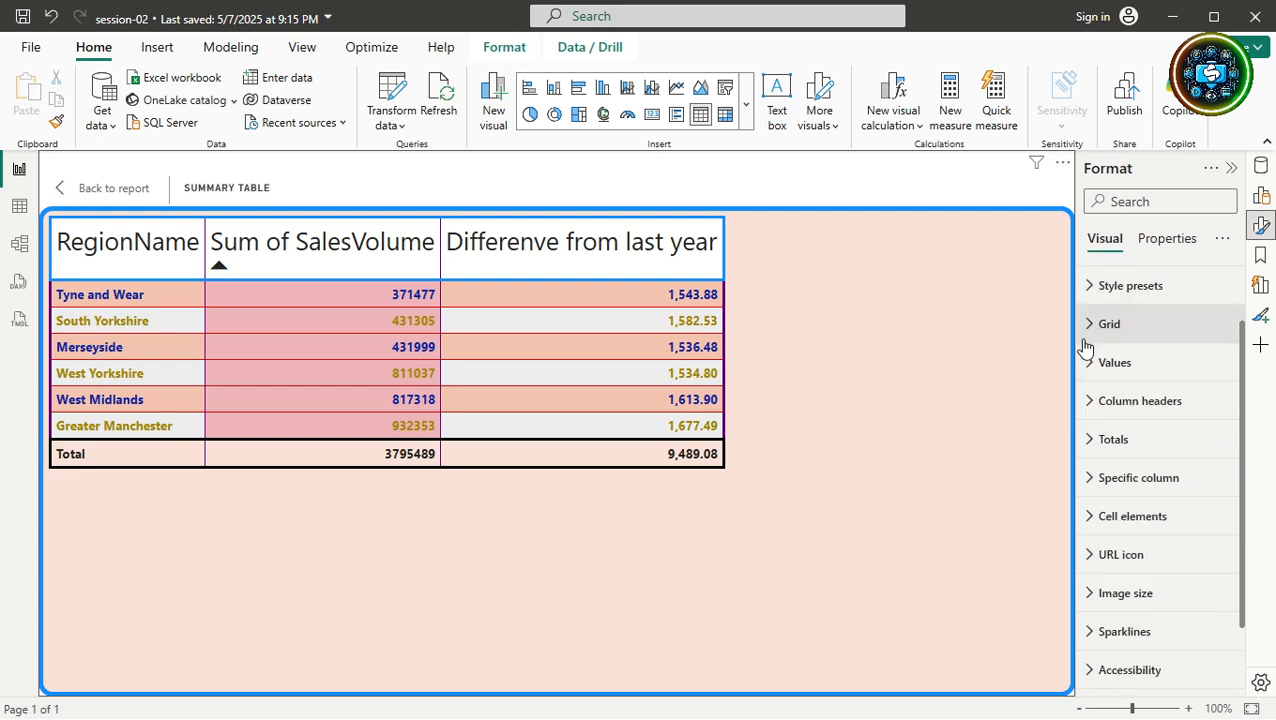
pyautogui.click(1088, 405)
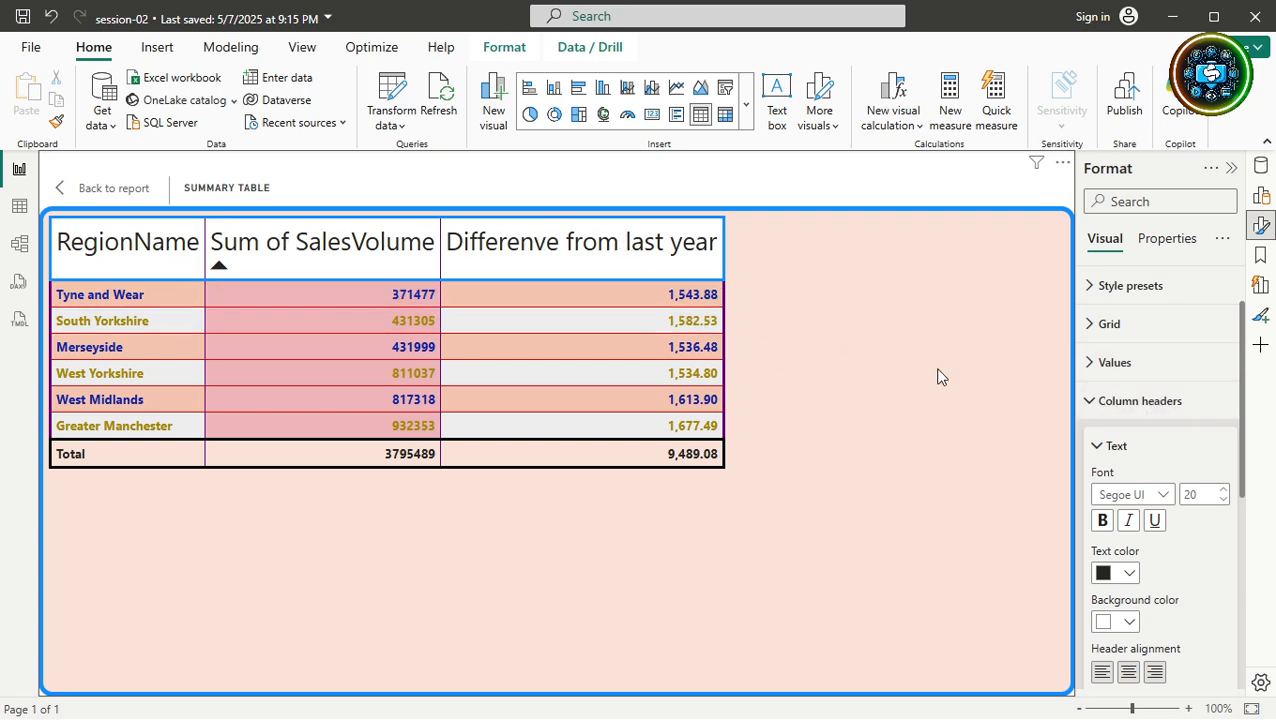
pyautogui.doubleClick(1203, 496)
pyautogui.write('16')
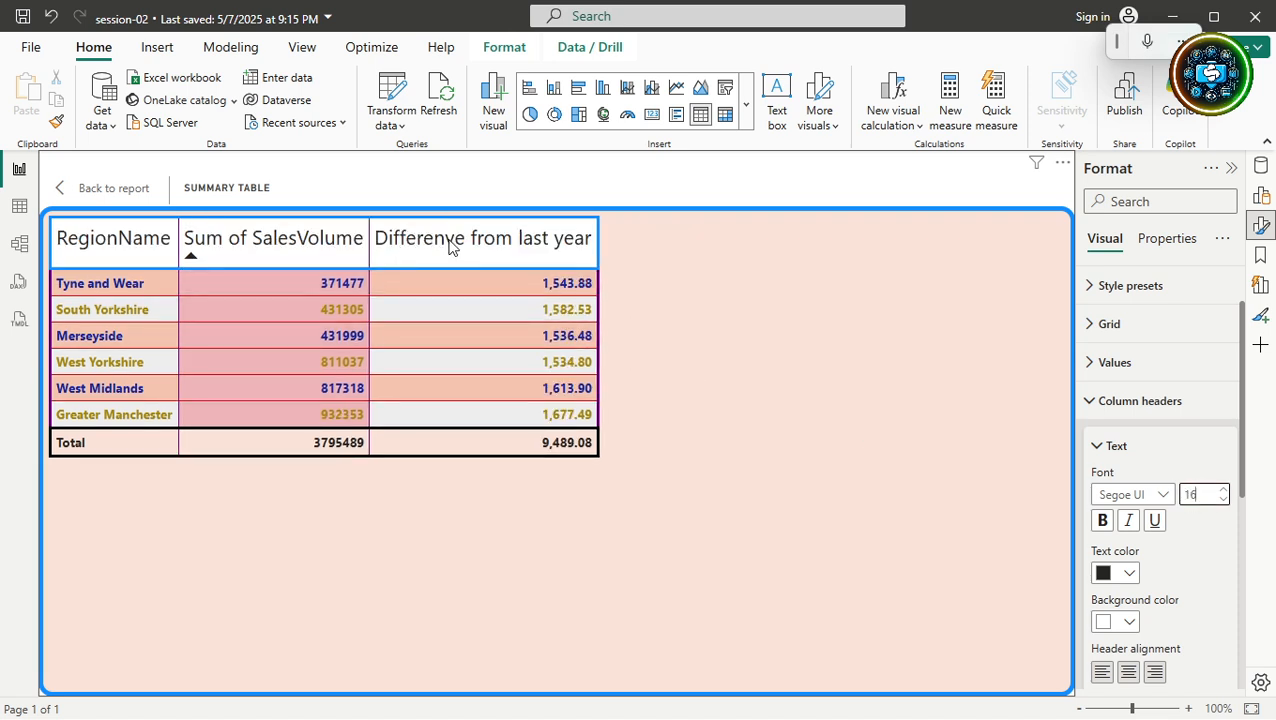
# Centre the column header text and give the header row a pink background.
pyautogui.click(1128, 676)
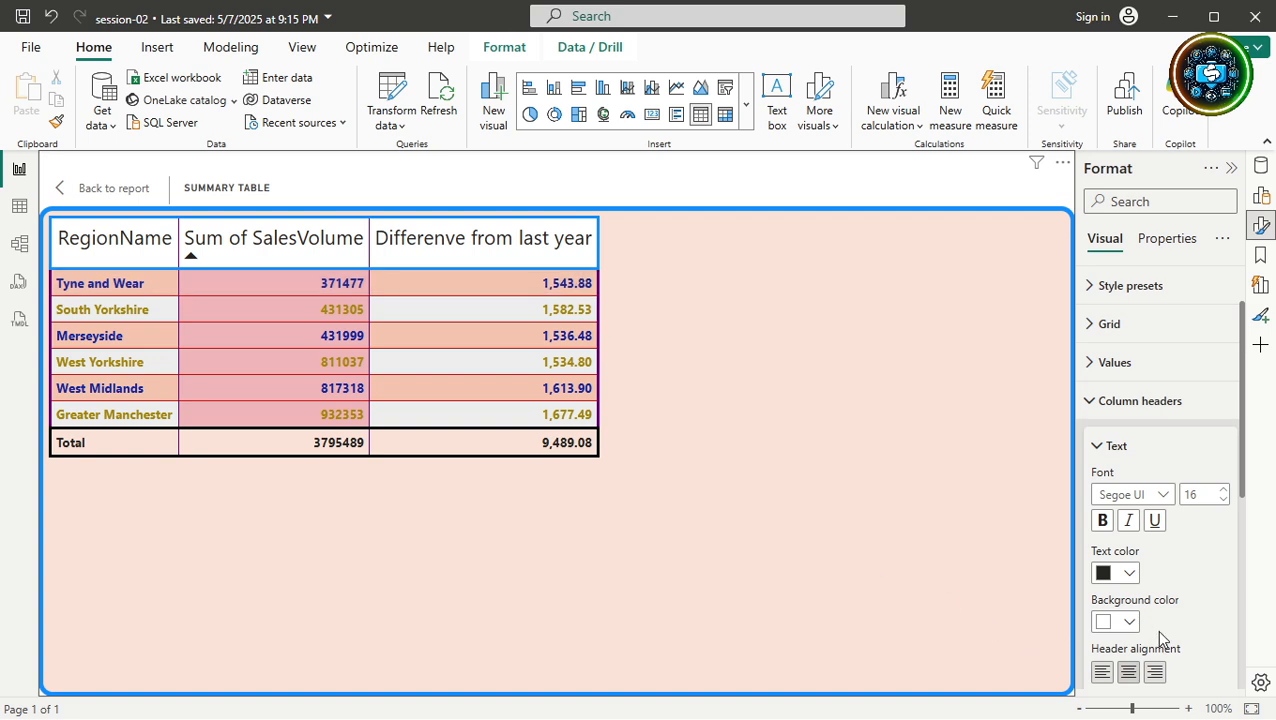
pyautogui.click(1127, 623)
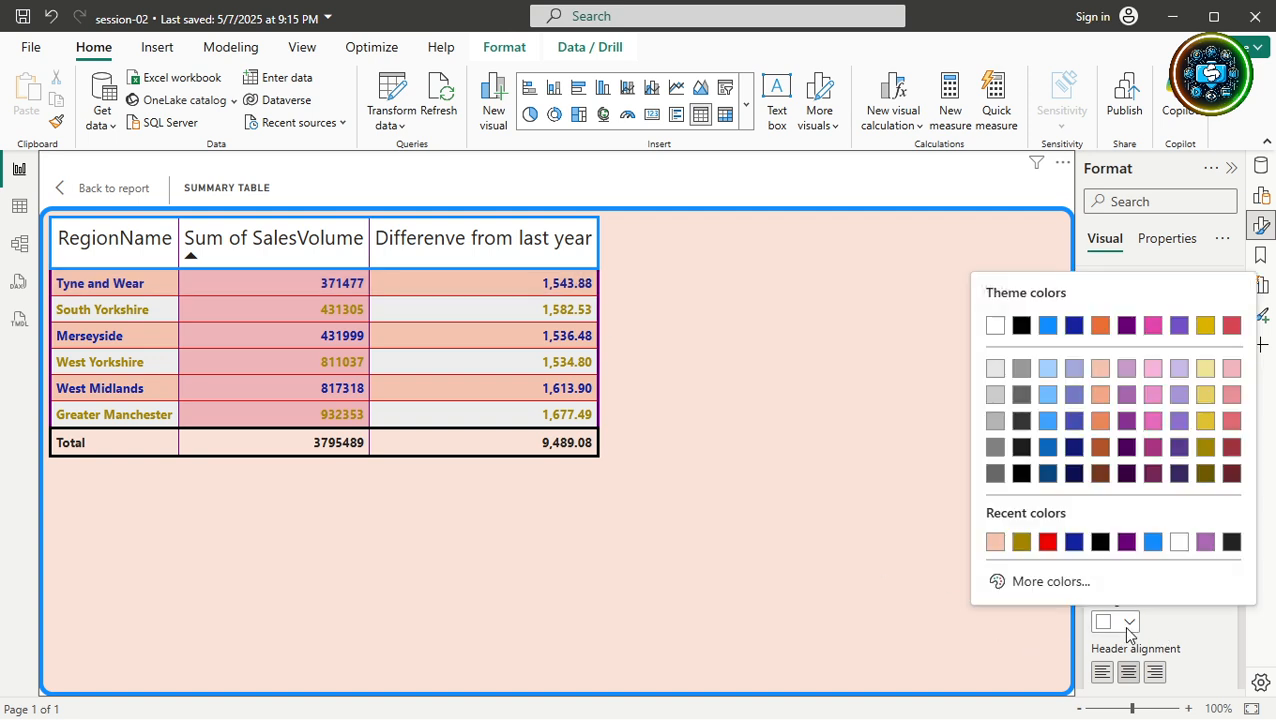
pyautogui.click(1153, 420)
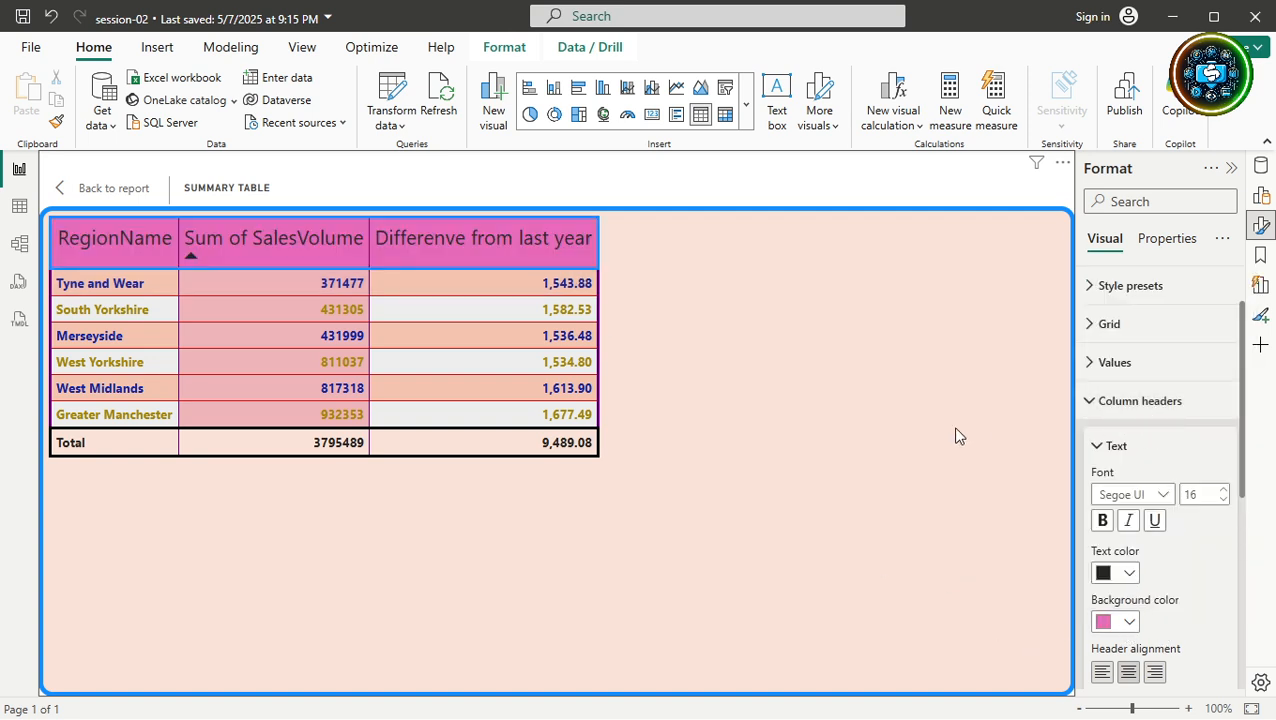
pyautogui.scroll(-3, 1103, 621)
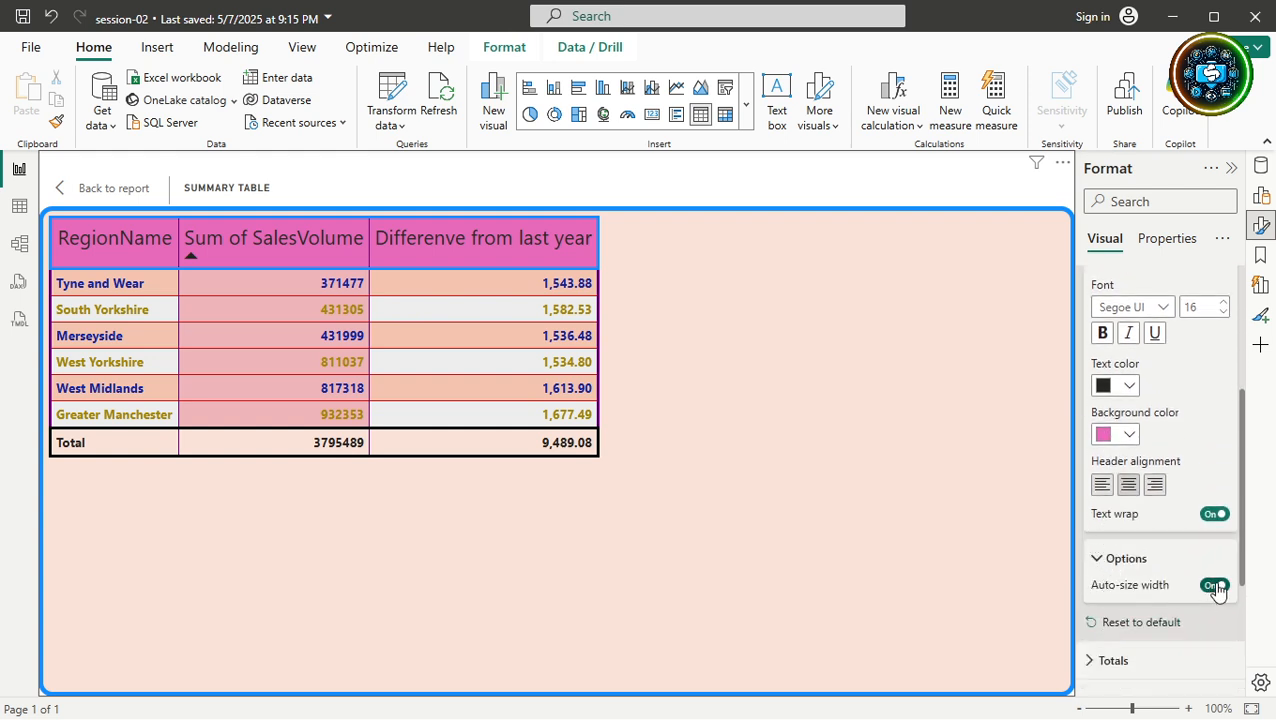
# Toggle Auto-size width off and on, then drag to widen the Sum of SalesVolume and RegionName columns.
pyautogui.click(1214, 586)
pyautogui.click(1214, 586)
pyautogui.moveTo(369, 235); pyautogui.dragTo(452, 236)
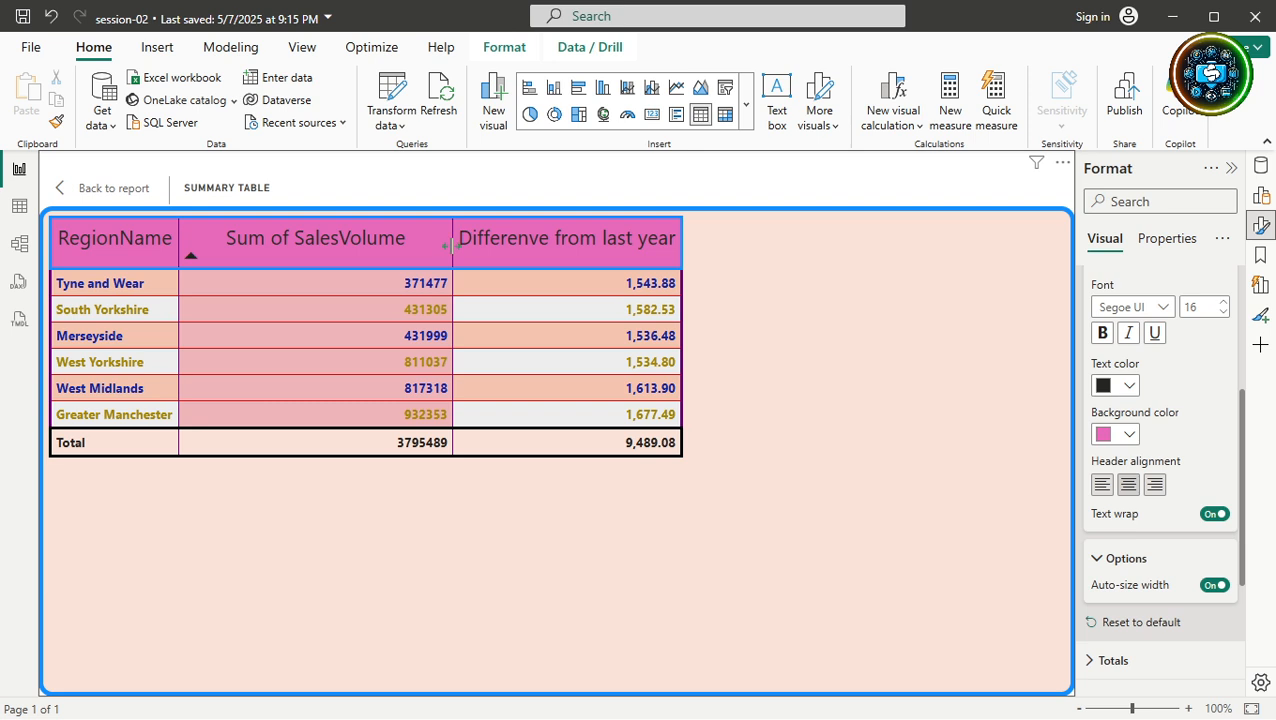
pyautogui.moveTo(452, 245); pyautogui.dragTo(387, 248)
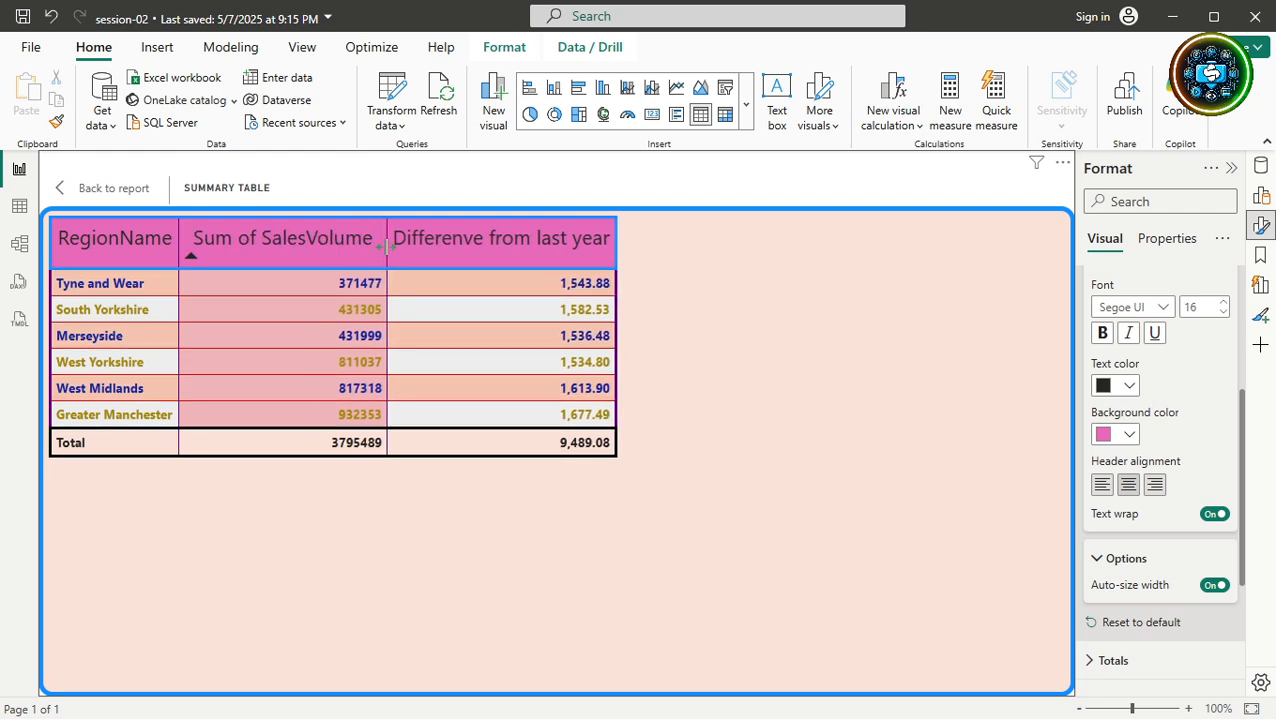
pyautogui.moveTo(177, 248)
pyautogui.mouseDown()
pyautogui.moveTo(234, 248)
pyautogui.moveTo(197, 247)
pyautogui.mouseUp()
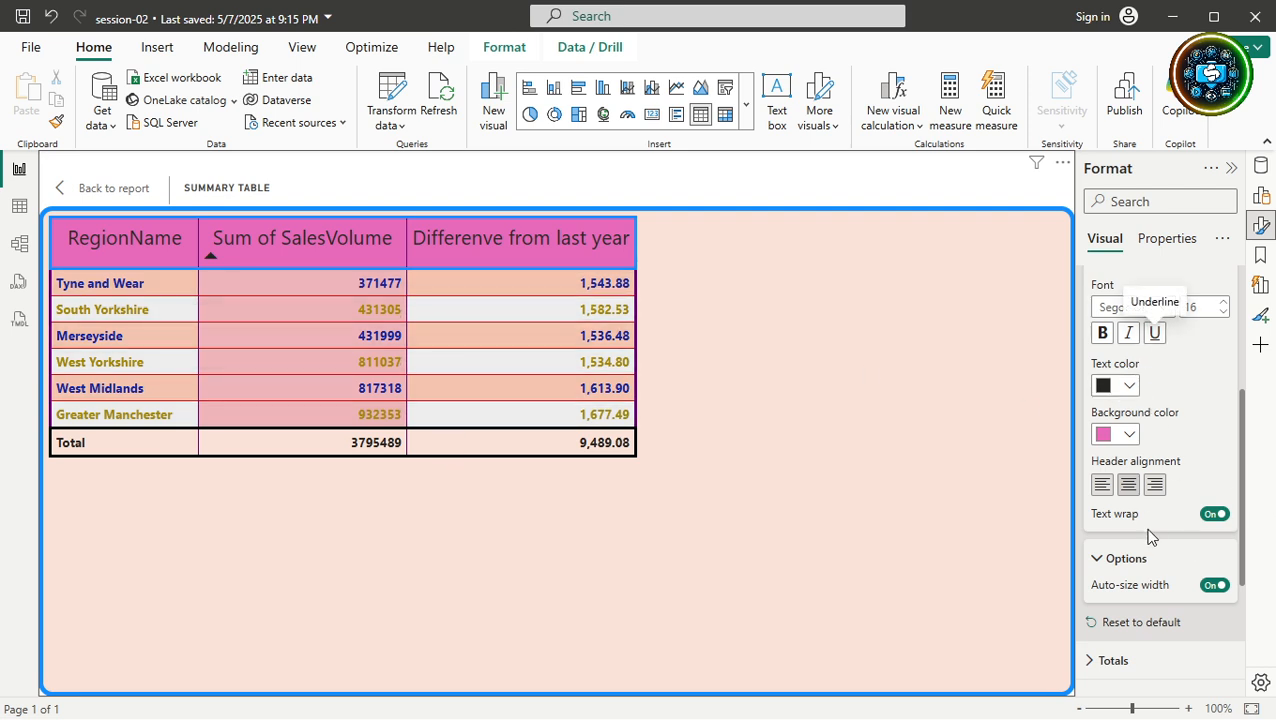
# Collapse Column headers, glance at Totals, and expand the Specific column section.
pyautogui.scroll(-2, 1145, 567)
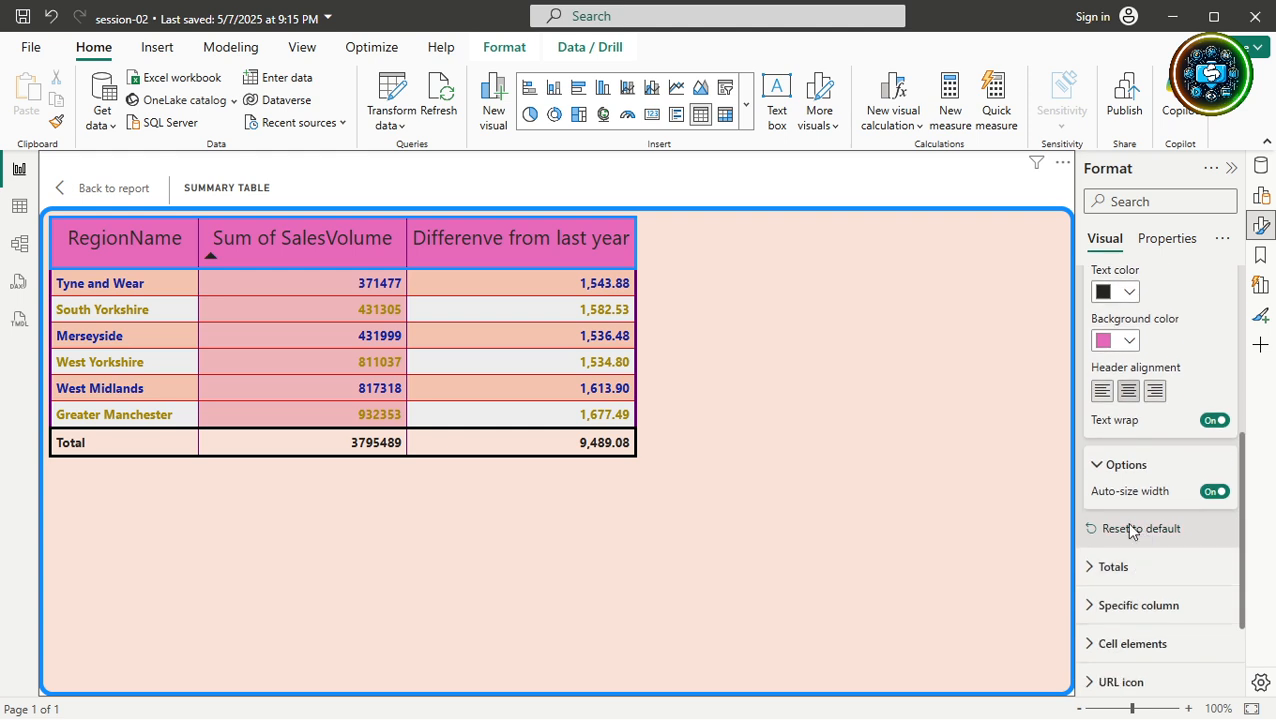
pyautogui.scroll(1, 1090, 466)
pyautogui.scroll(3, 1093, 466)
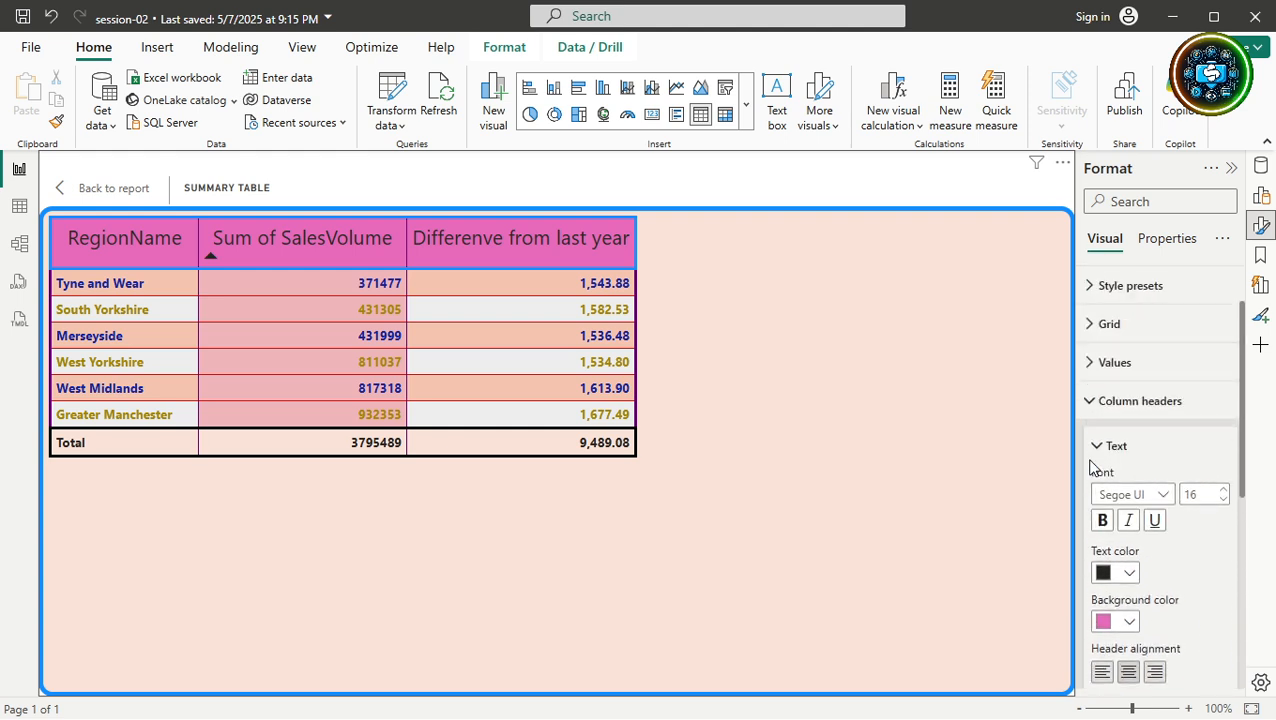
pyautogui.click(1090, 404)
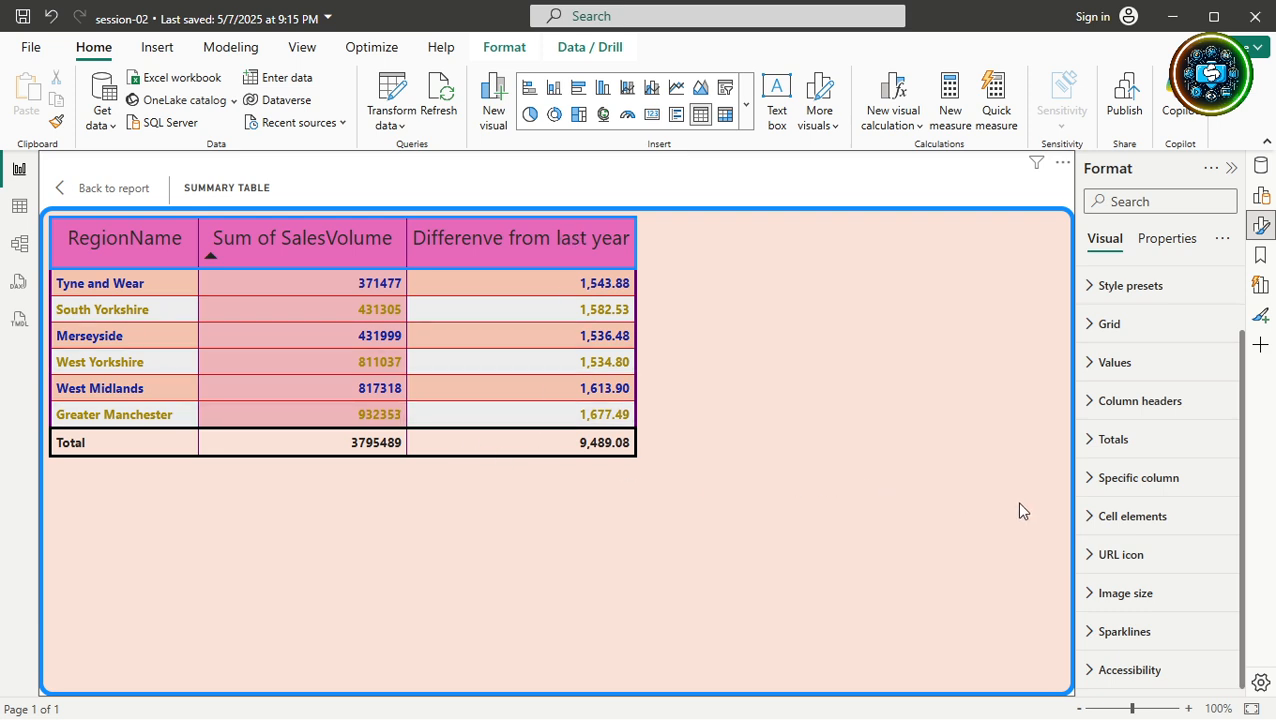
pyautogui.click(1089, 441)
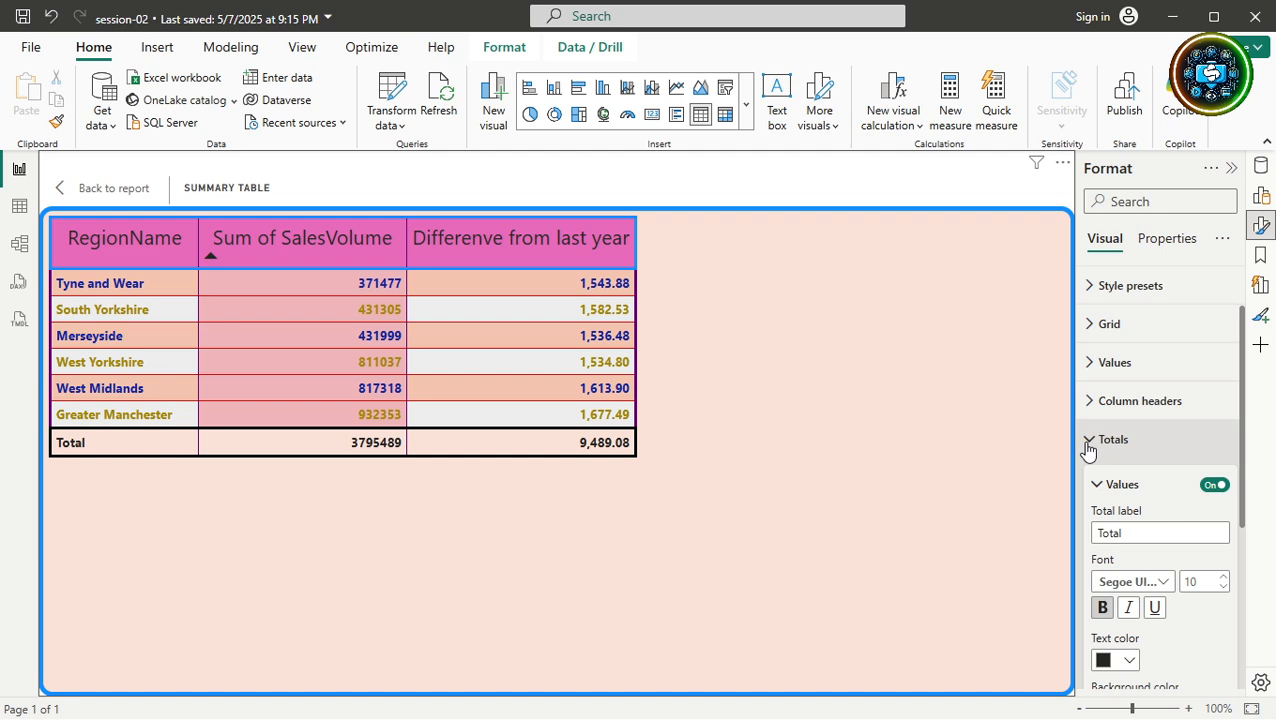
pyautogui.click(1088, 445)
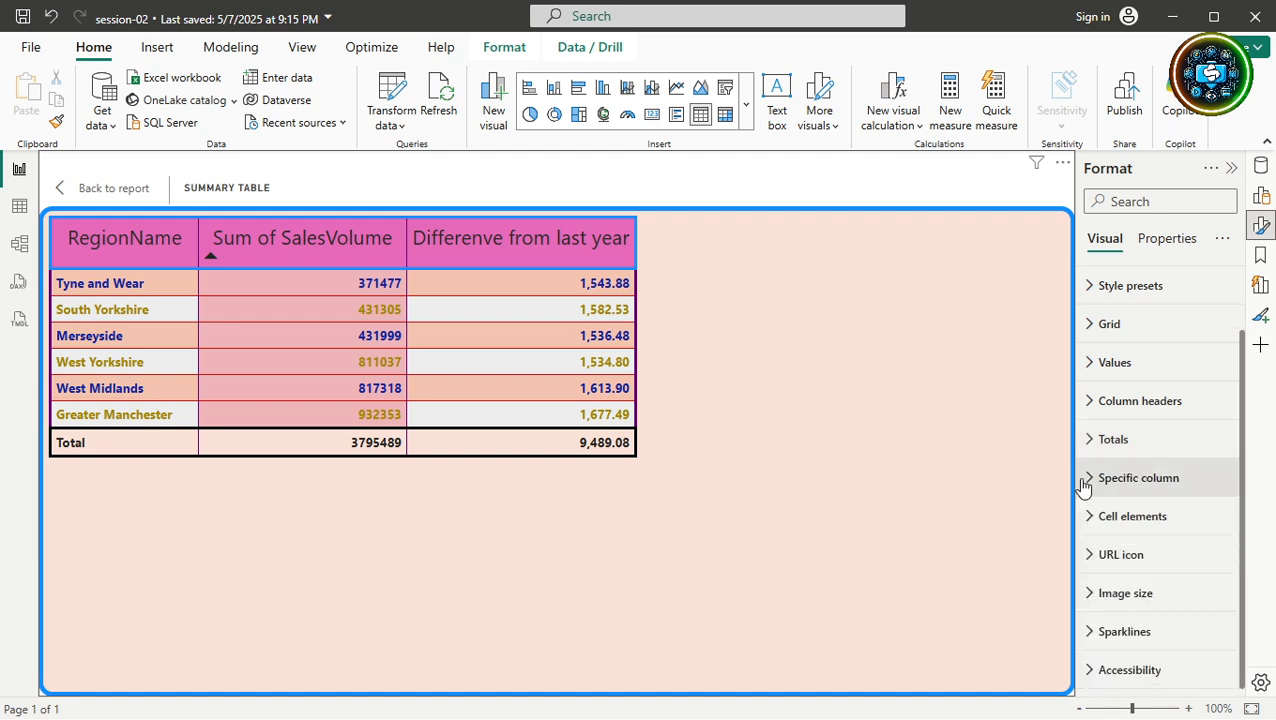
pyautogui.click(1084, 486)
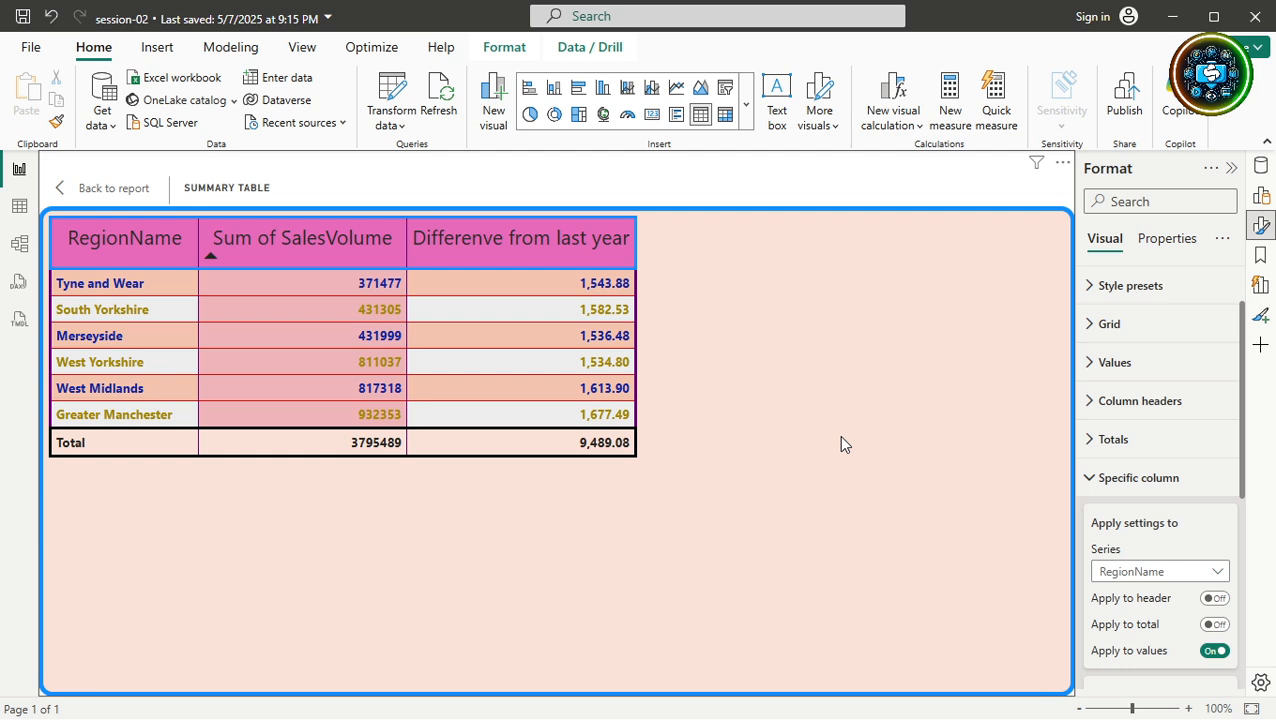
# Choose the Sum of SalesVolume column and set its value background to white, after briefly trying peach.
pyautogui.click(1165, 585)
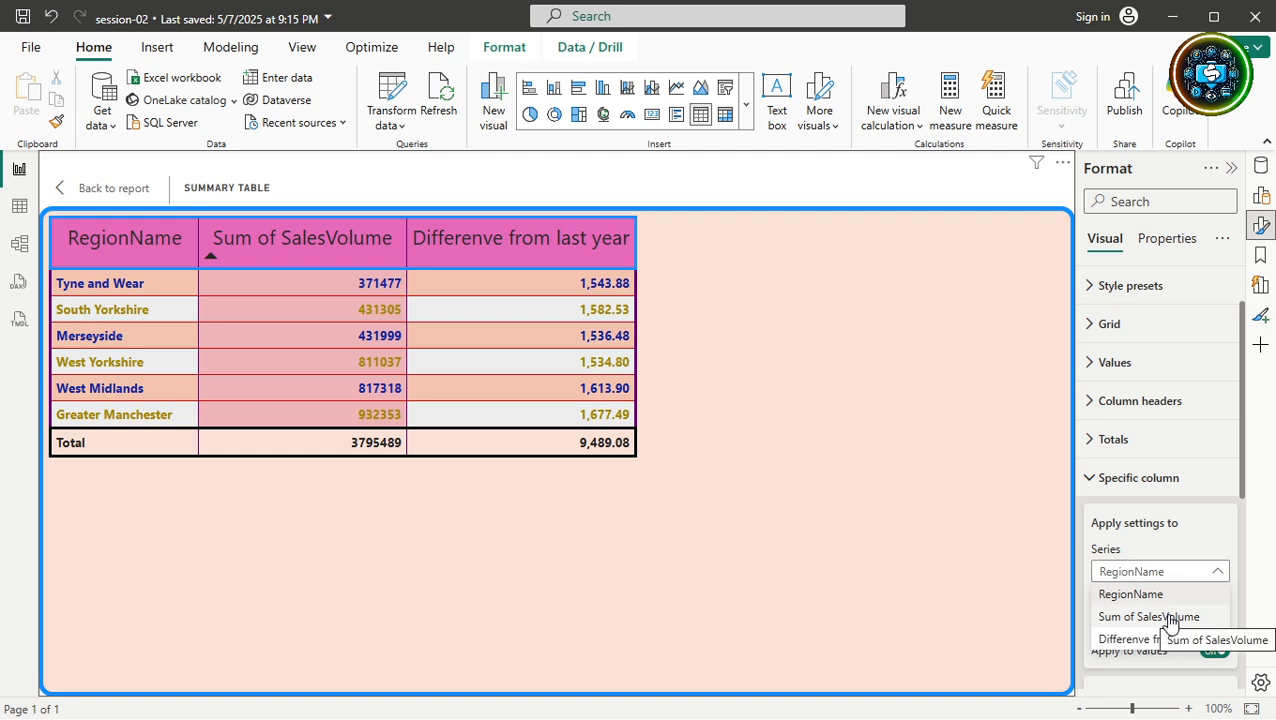
pyautogui.click(1170, 618)
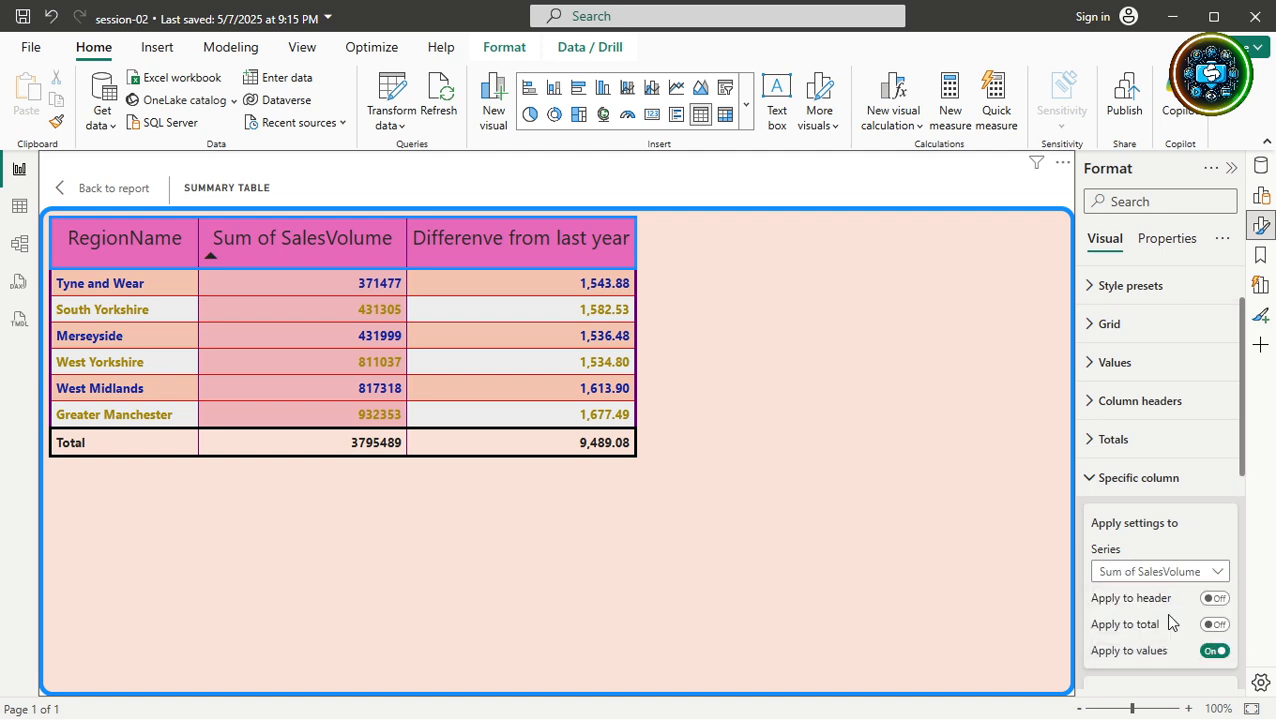
pyautogui.scroll(-2, 1170, 622)
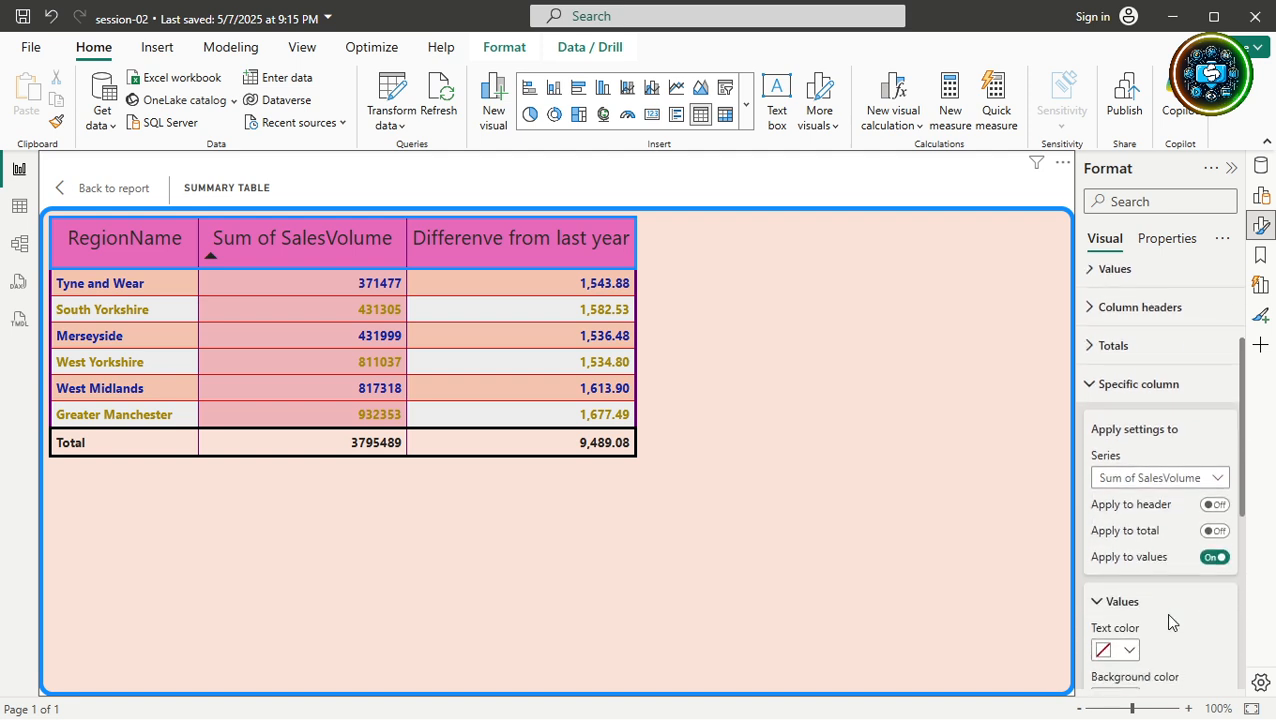
pyautogui.scroll(-4, 1172, 622)
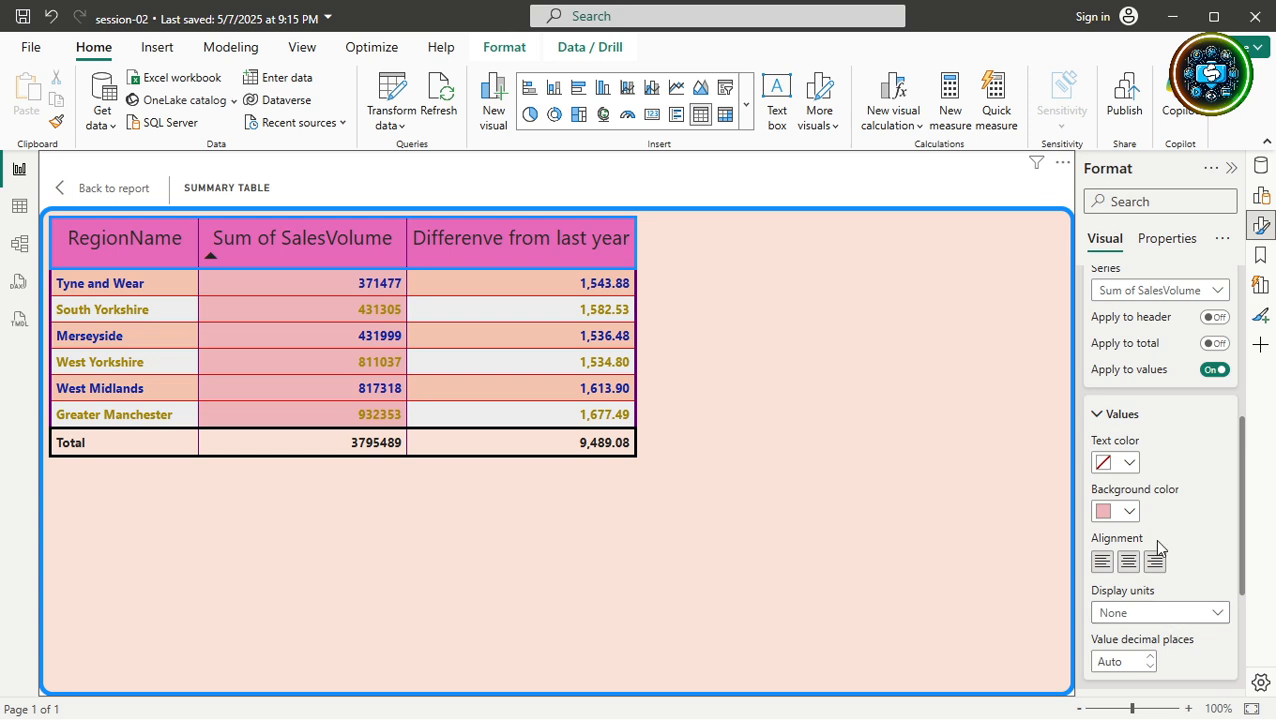
pyautogui.click(1131, 512)
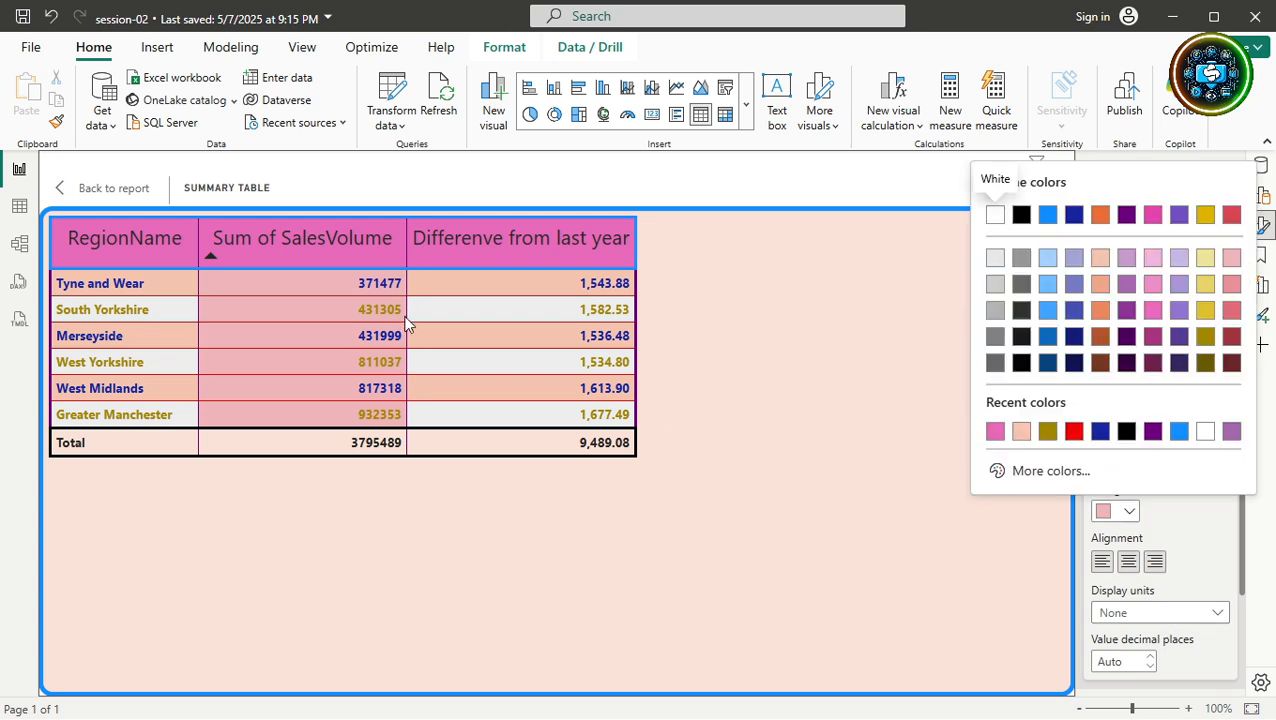
pyautogui.click(1204, 433)
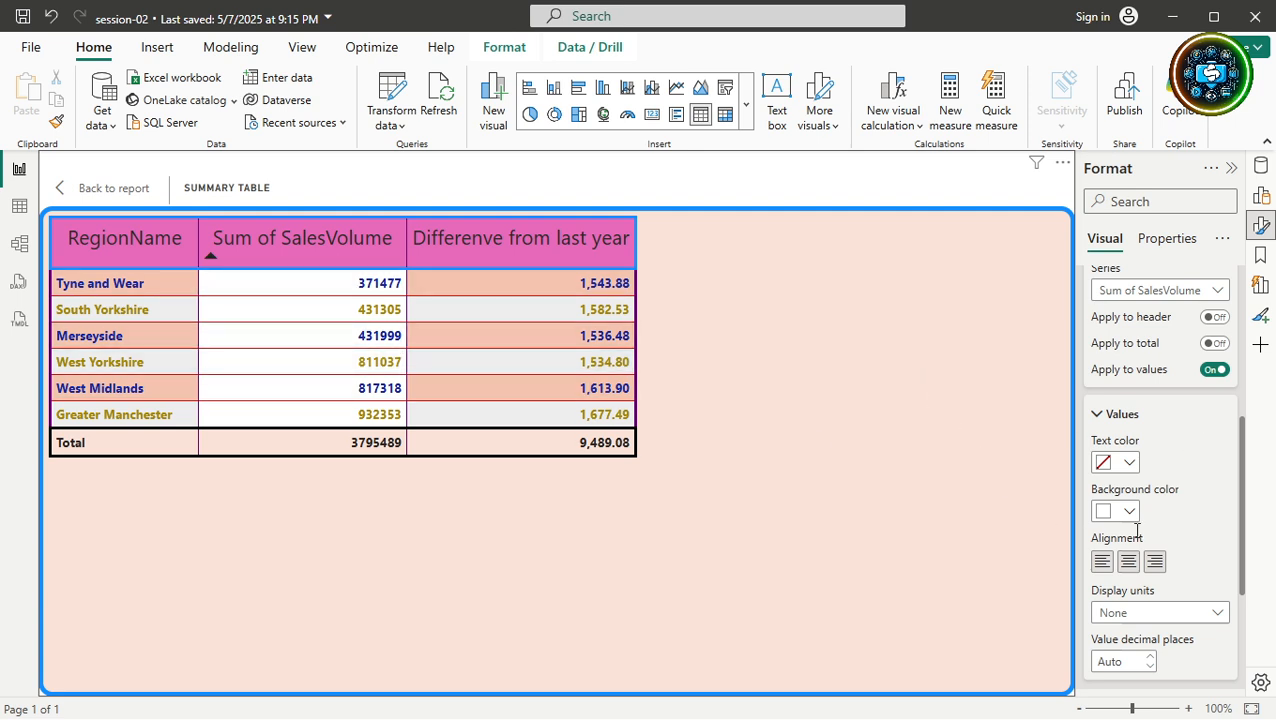
pyautogui.click(1129, 511)
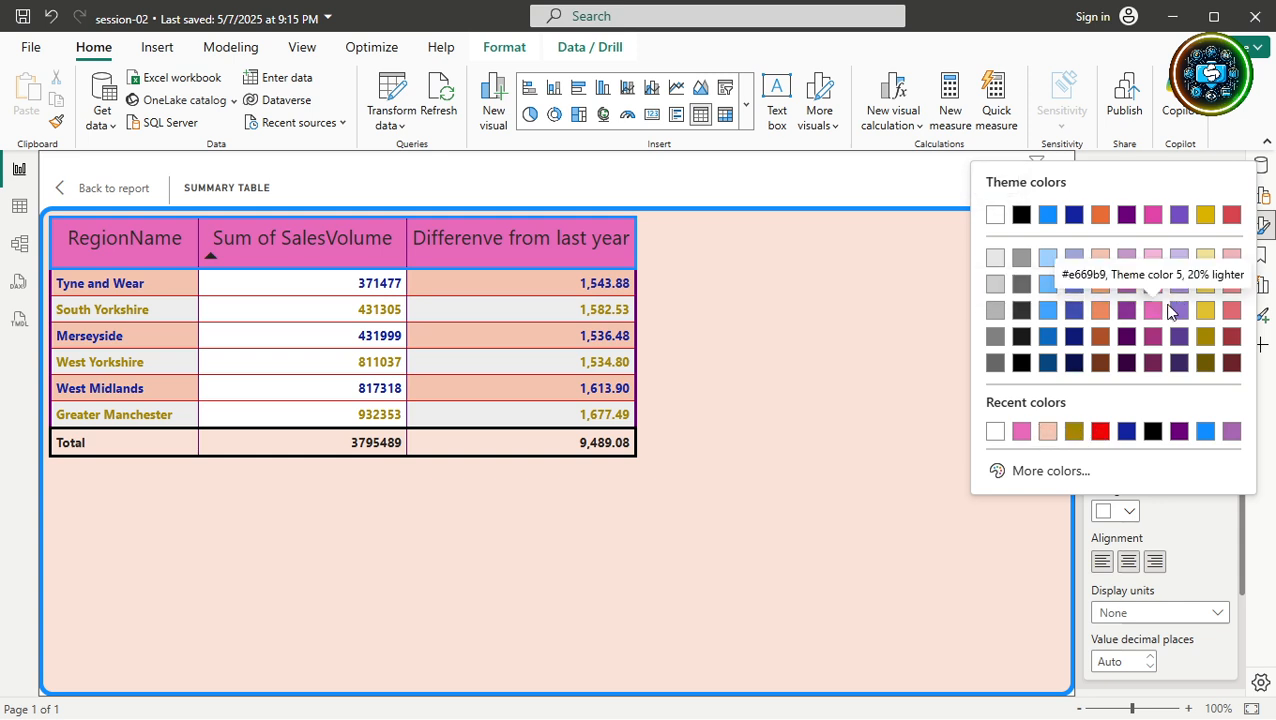
pyautogui.click(1101, 286)
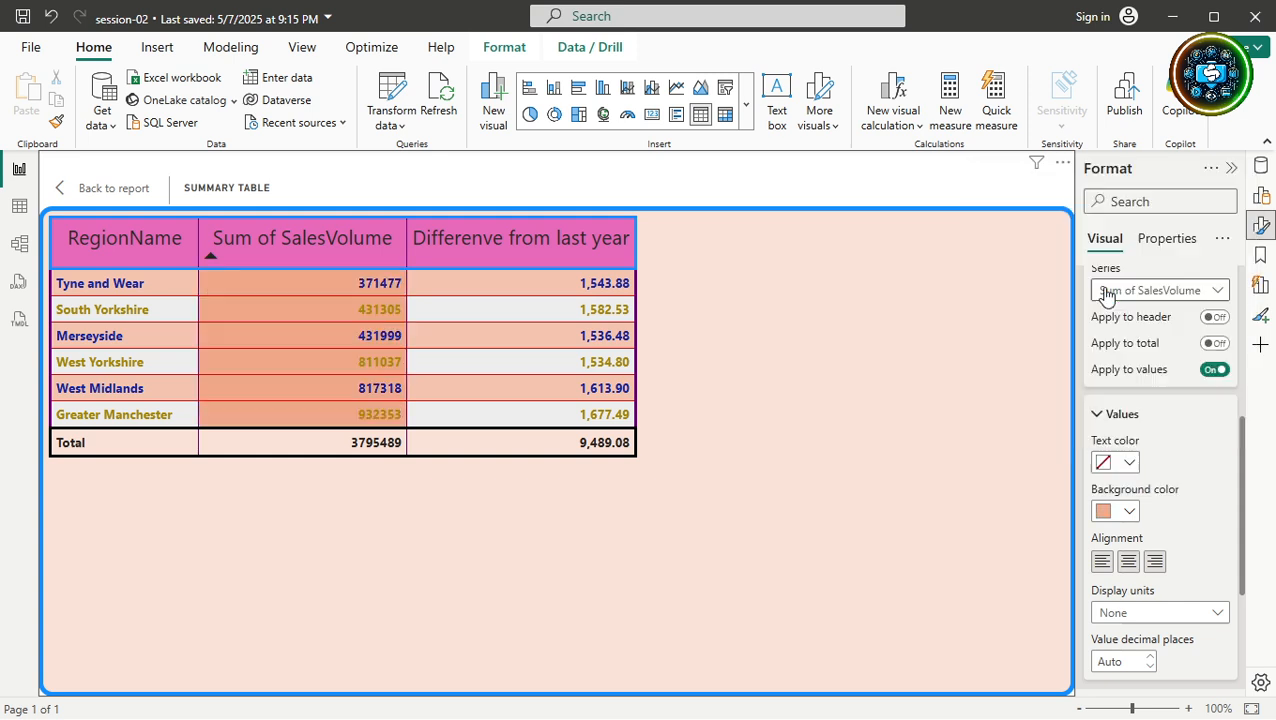
pyautogui.click(1113, 513)
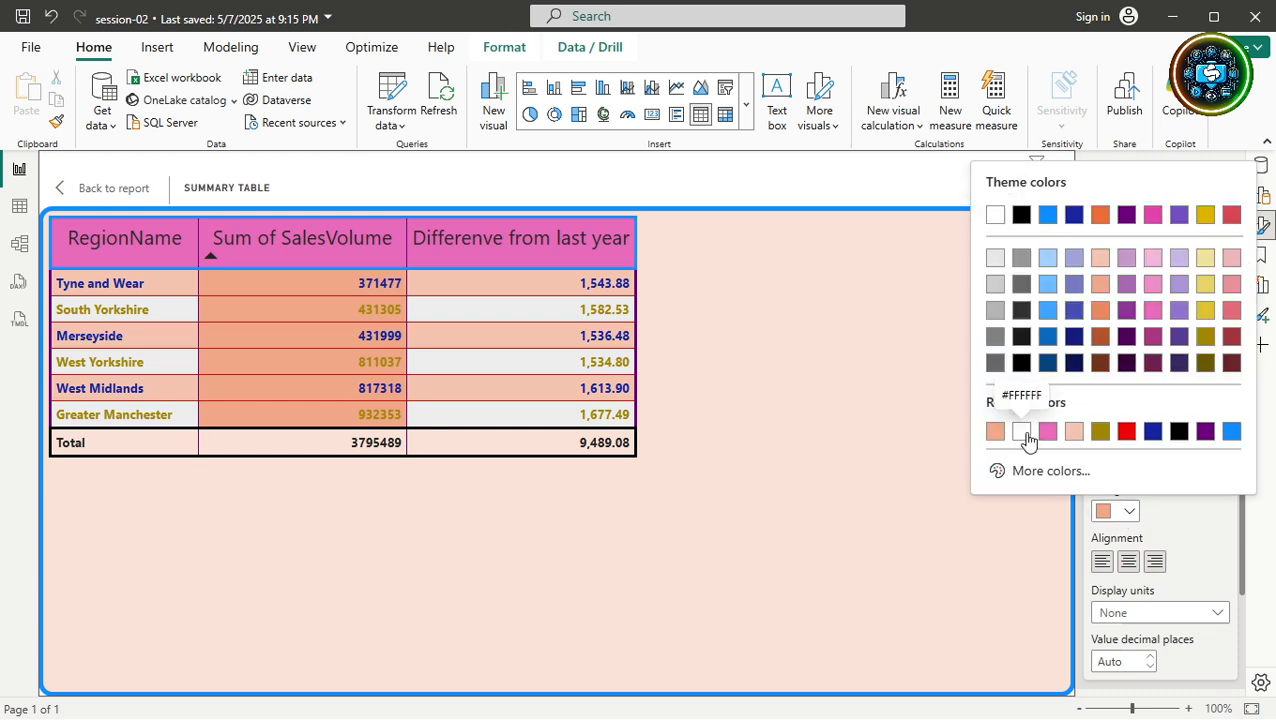
pyautogui.click(1024, 433)
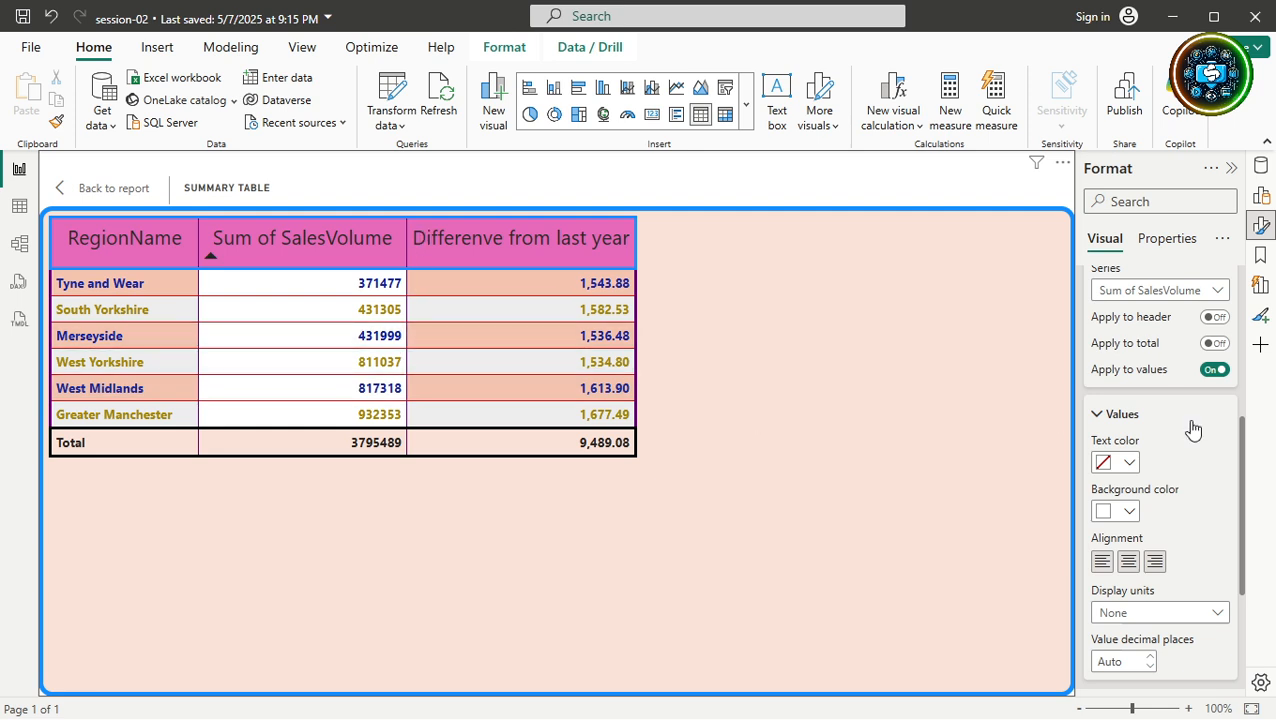
# Make the Sum of SalesVolume value text black, leaving display units unchanged.
pyautogui.click(1120, 463)
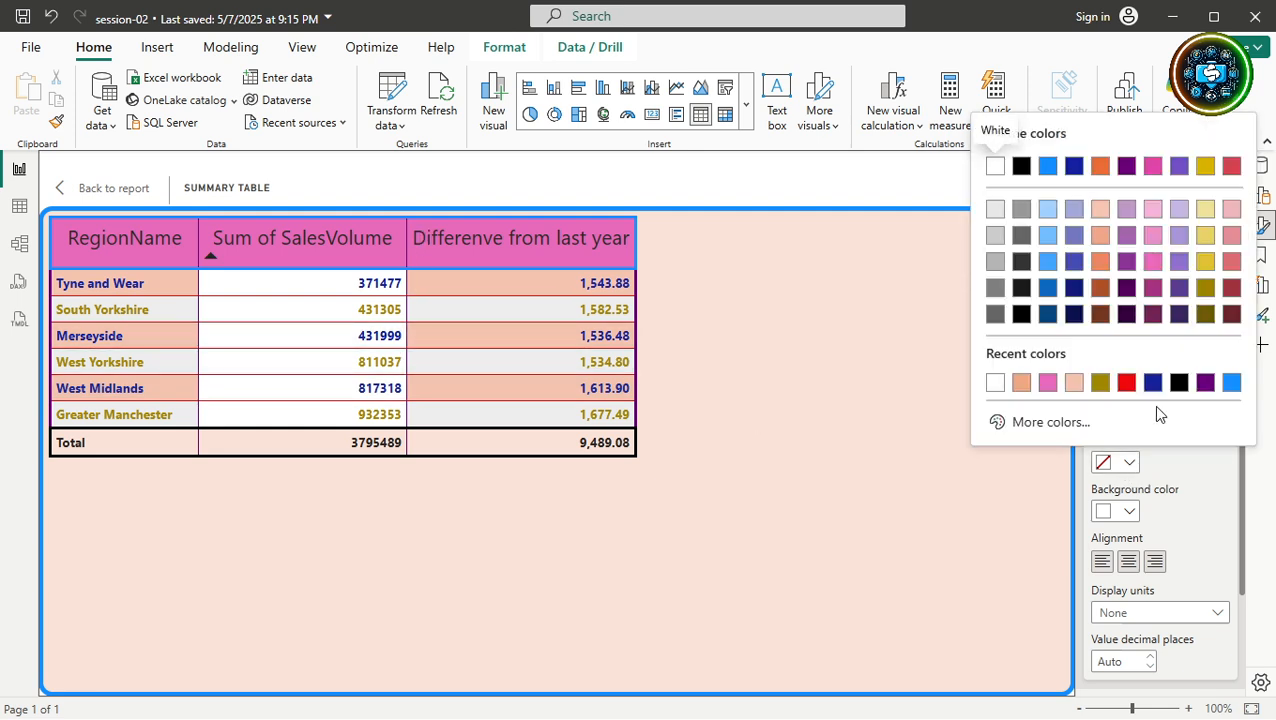
pyautogui.click(1179, 382)
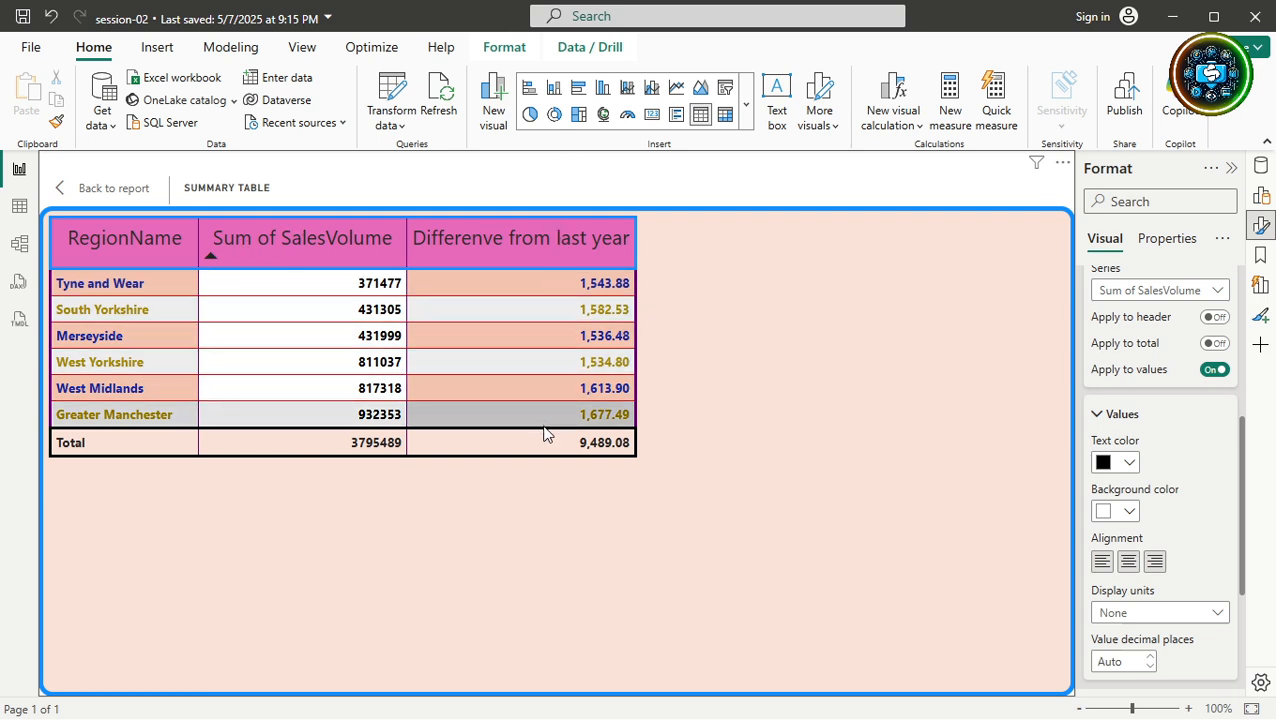
pyautogui.click(1146, 620)
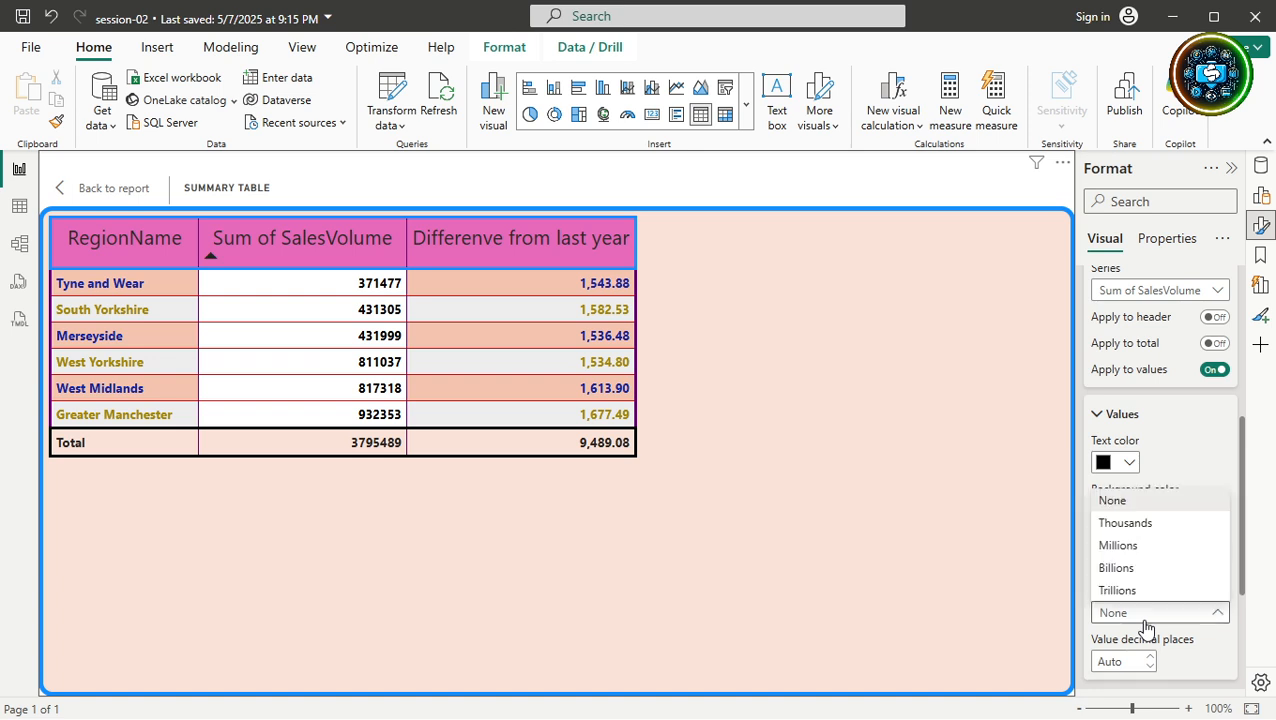
pyautogui.click(1096, 418)
pyautogui.click(1096, 418)
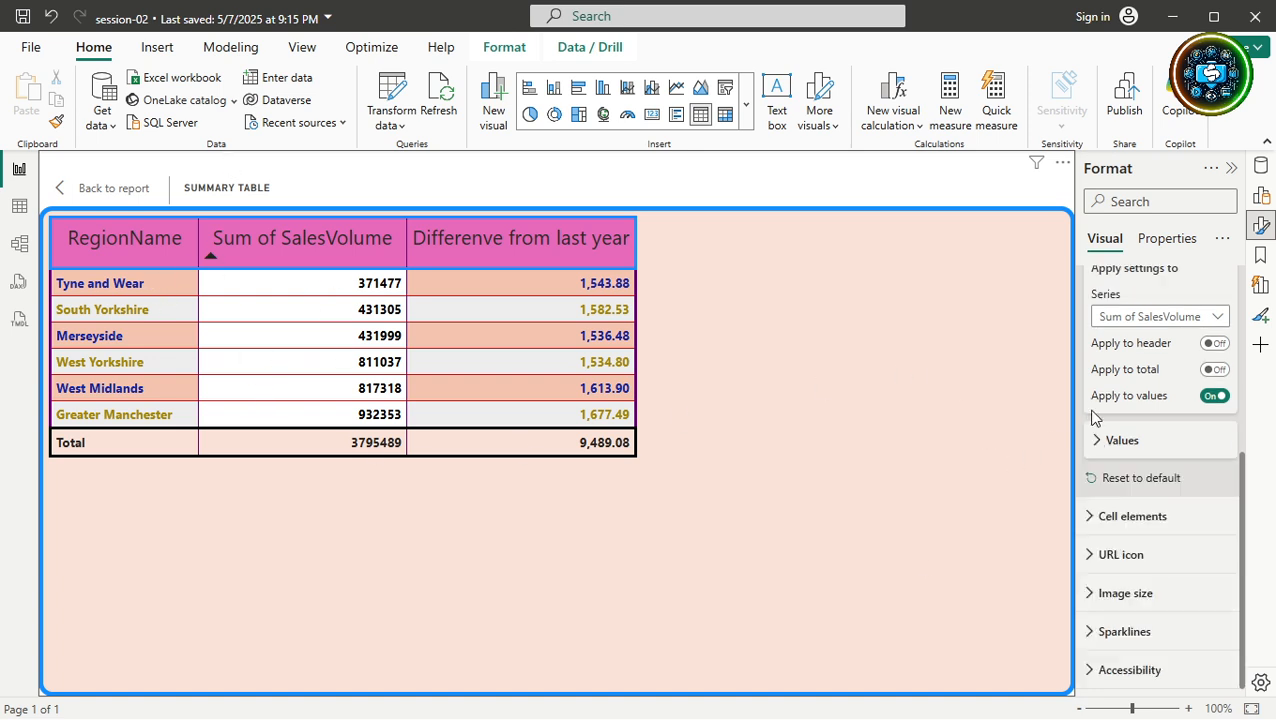
pyautogui.scroll(4, 1100, 480)
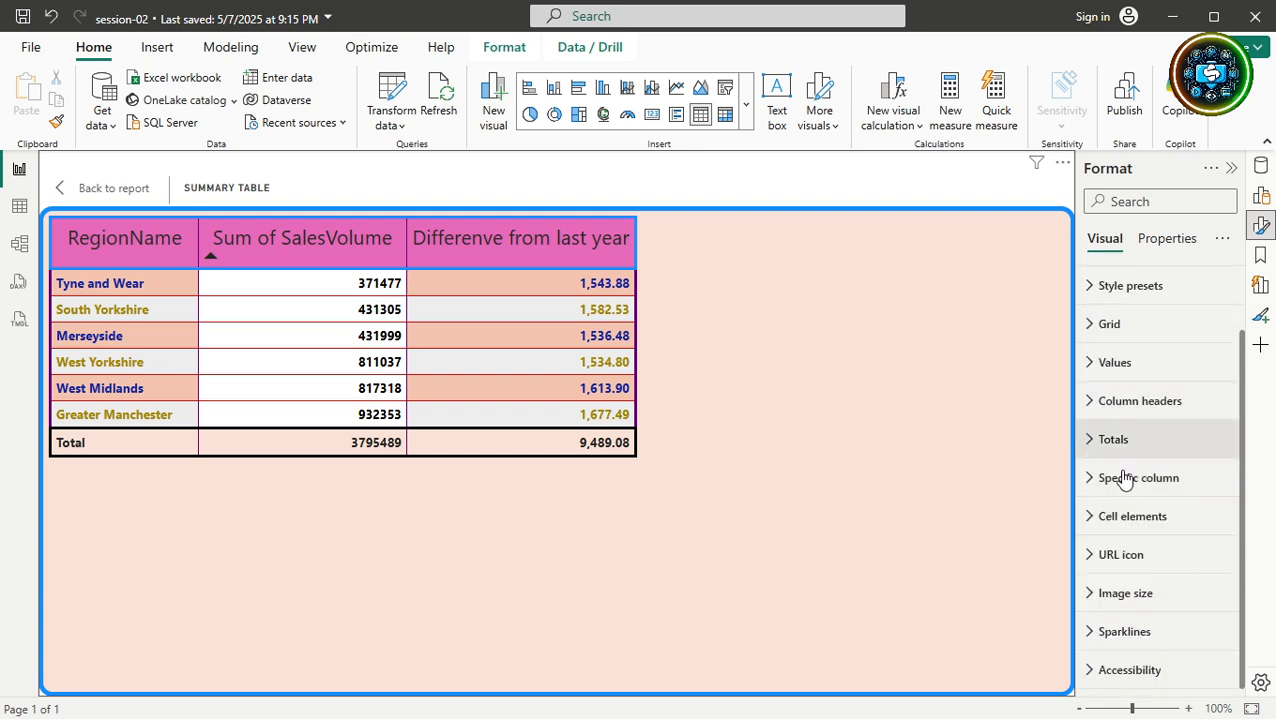
pyautogui.click(1131, 518)
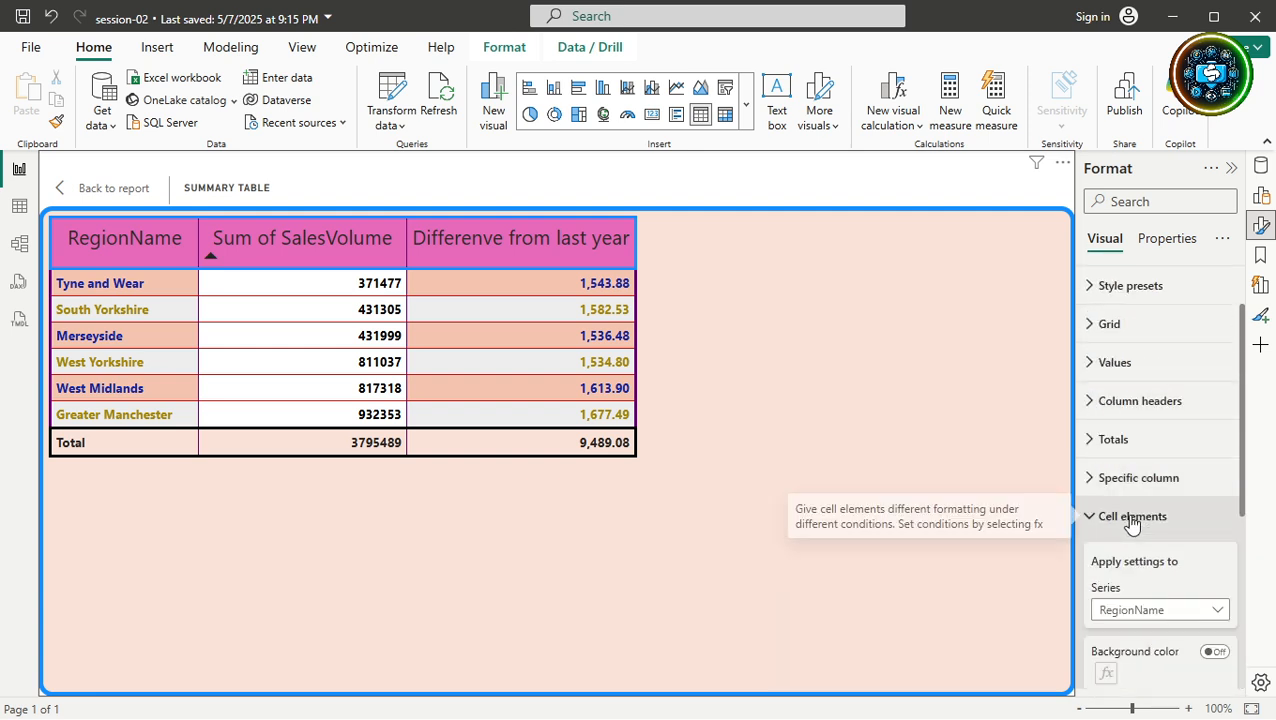
pyautogui.scroll(-4, 1149, 566)
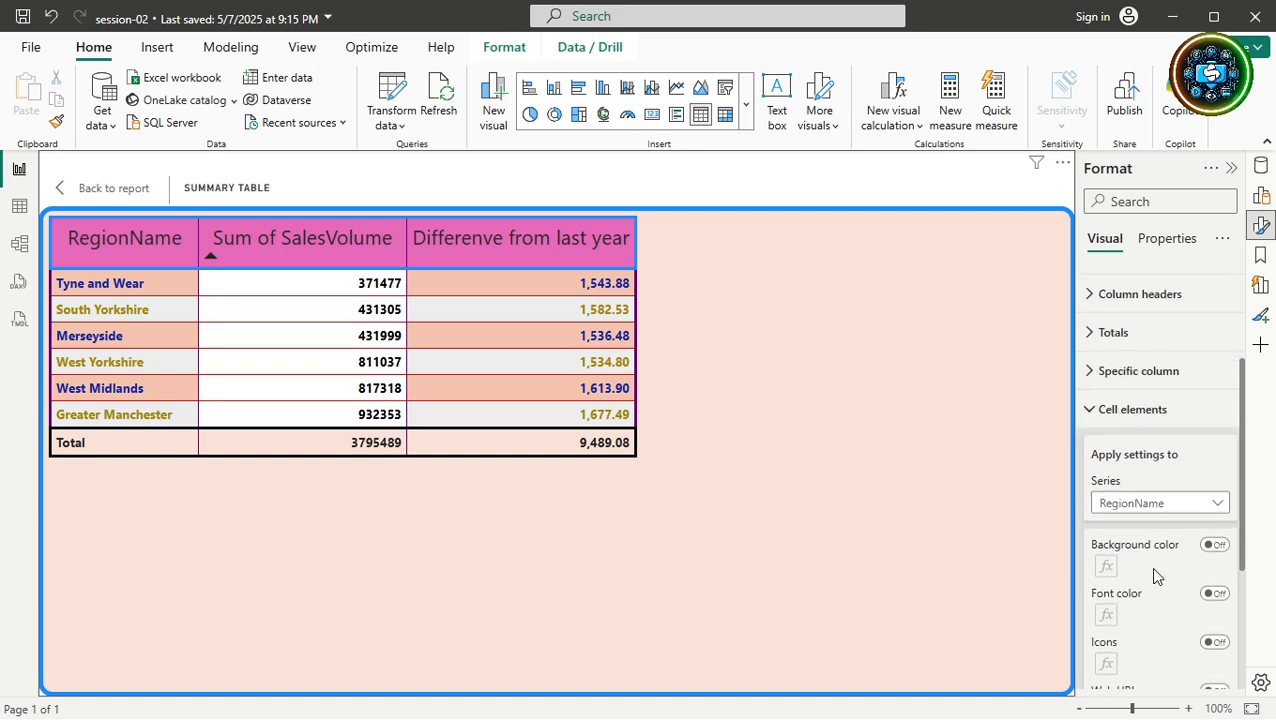
pyautogui.click(1150, 423)
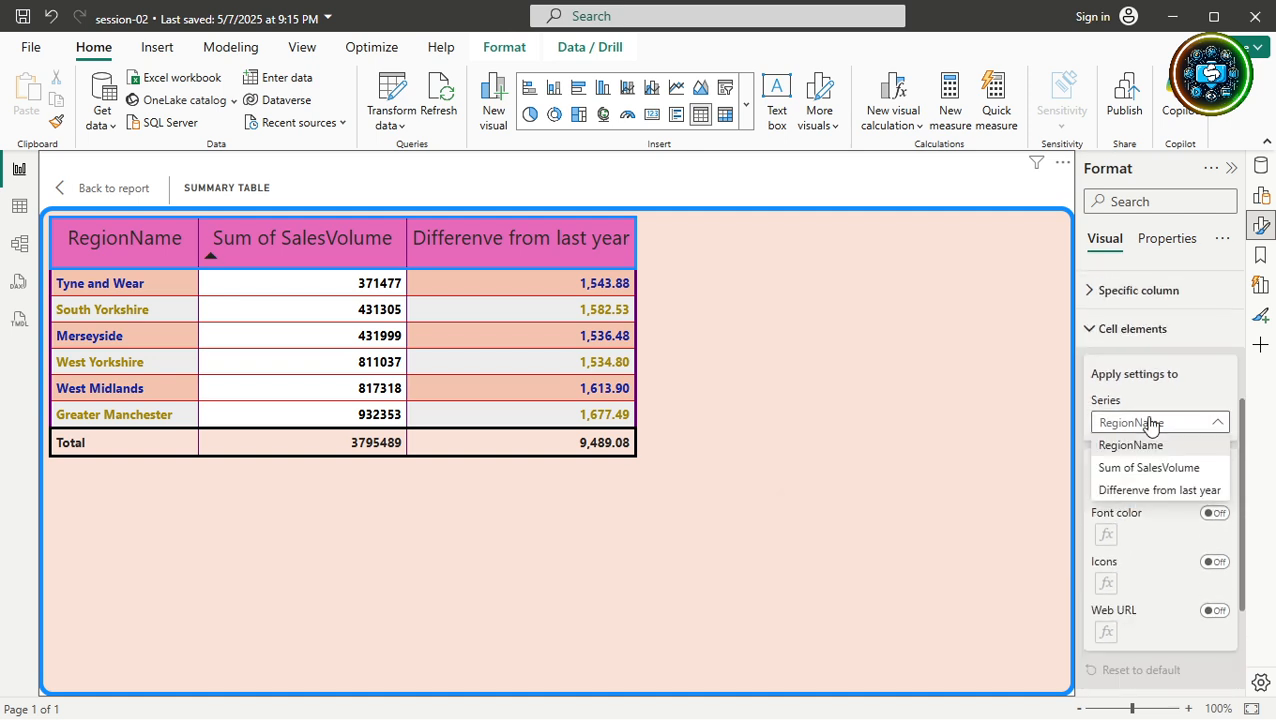
pyautogui.click(1136, 573)
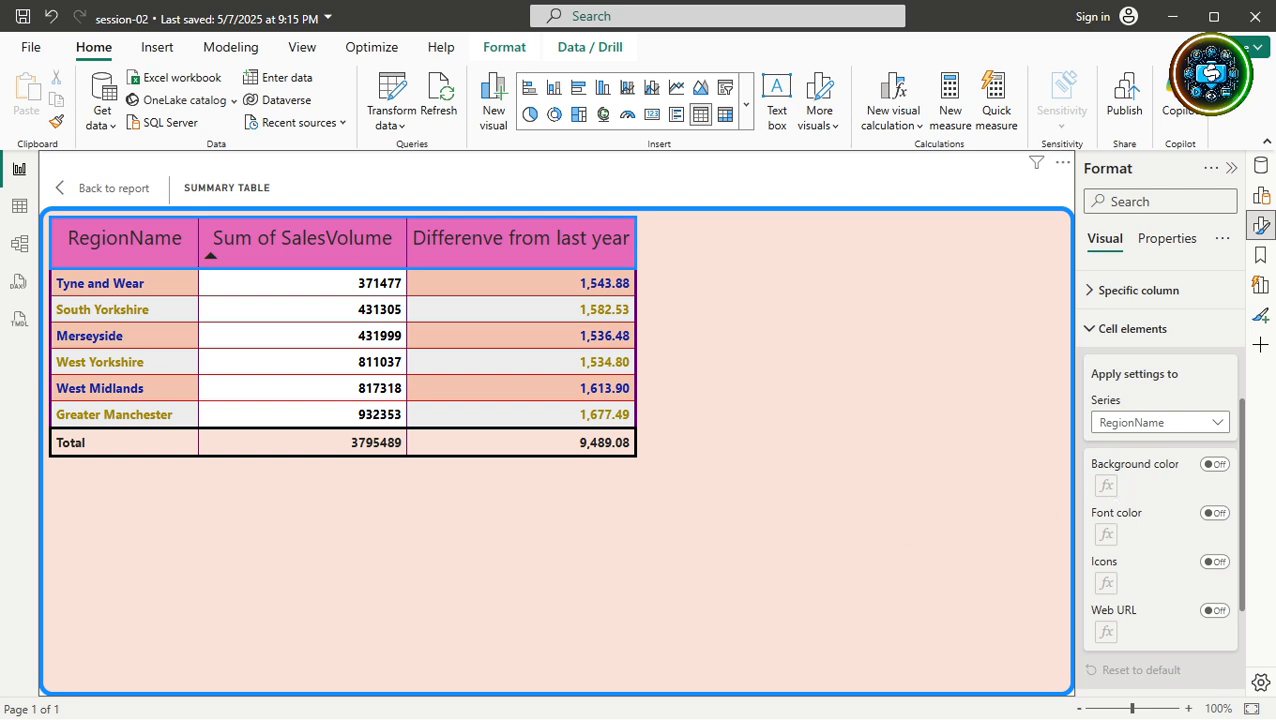
pyautogui.click(1087, 339)
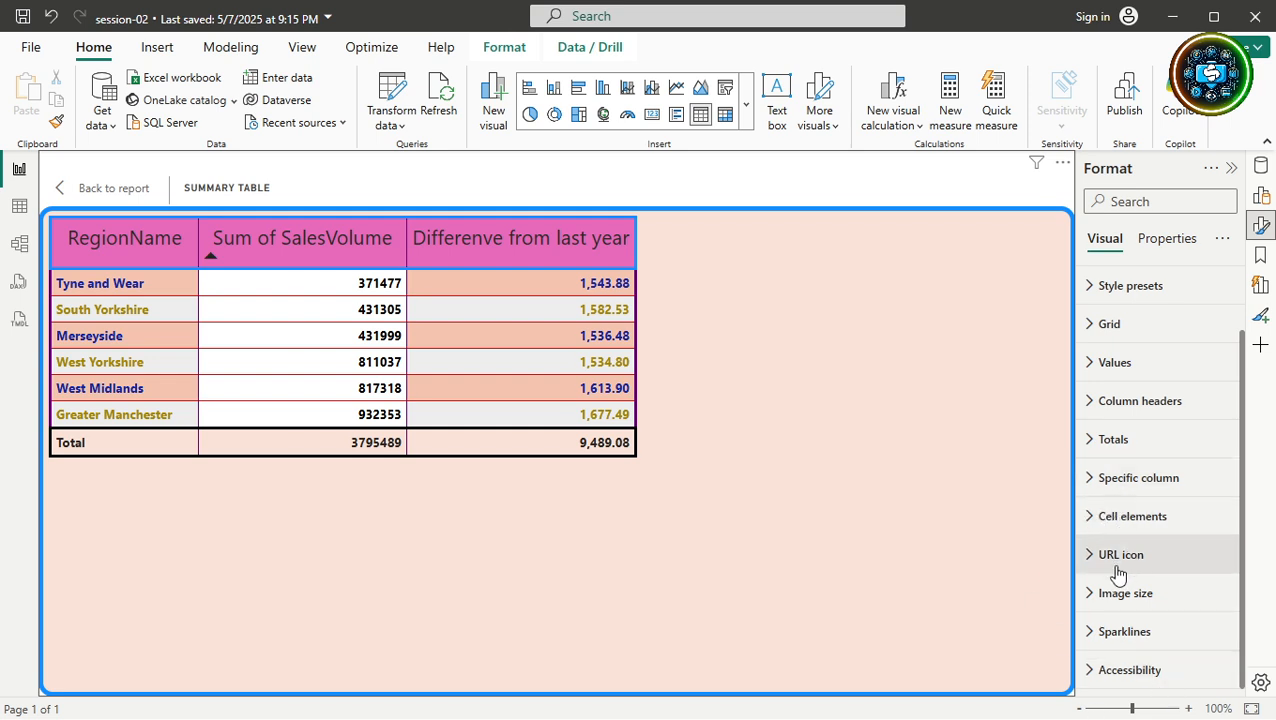
# Go back to the report page, reselect the summary table and reset all its formatting to default.
pyautogui.click(104, 190)
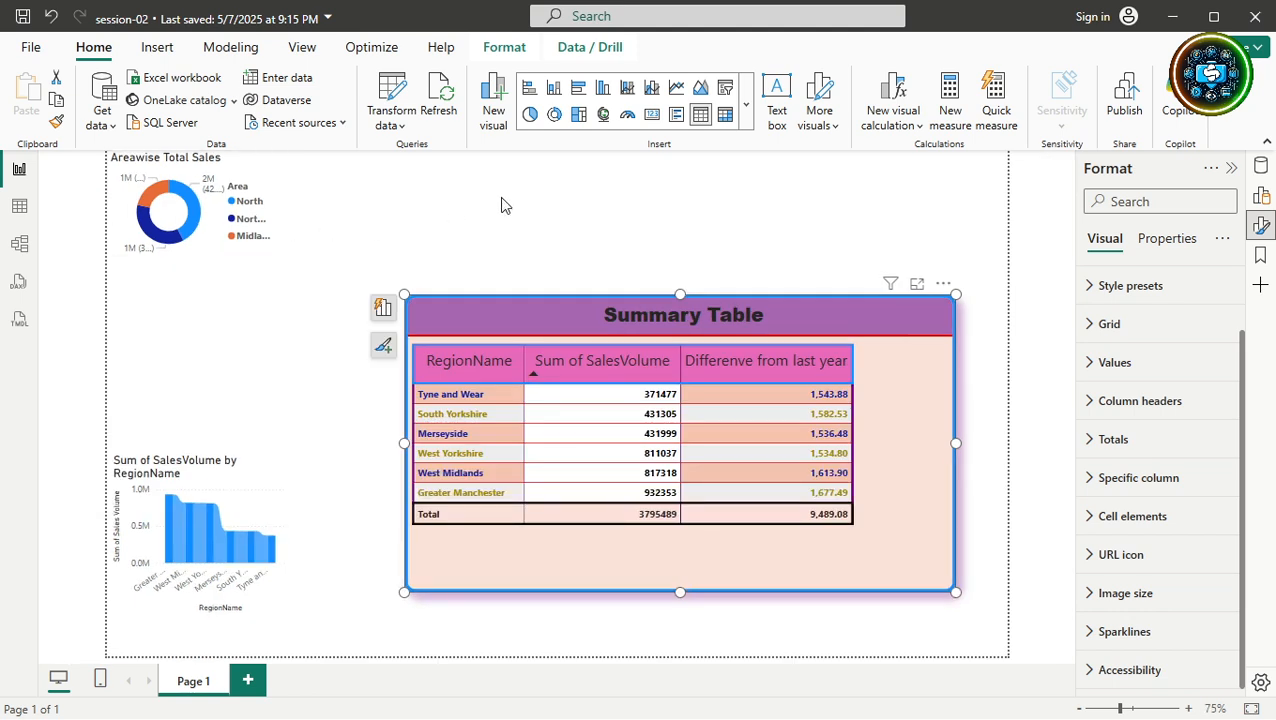
pyautogui.click(786, 226)
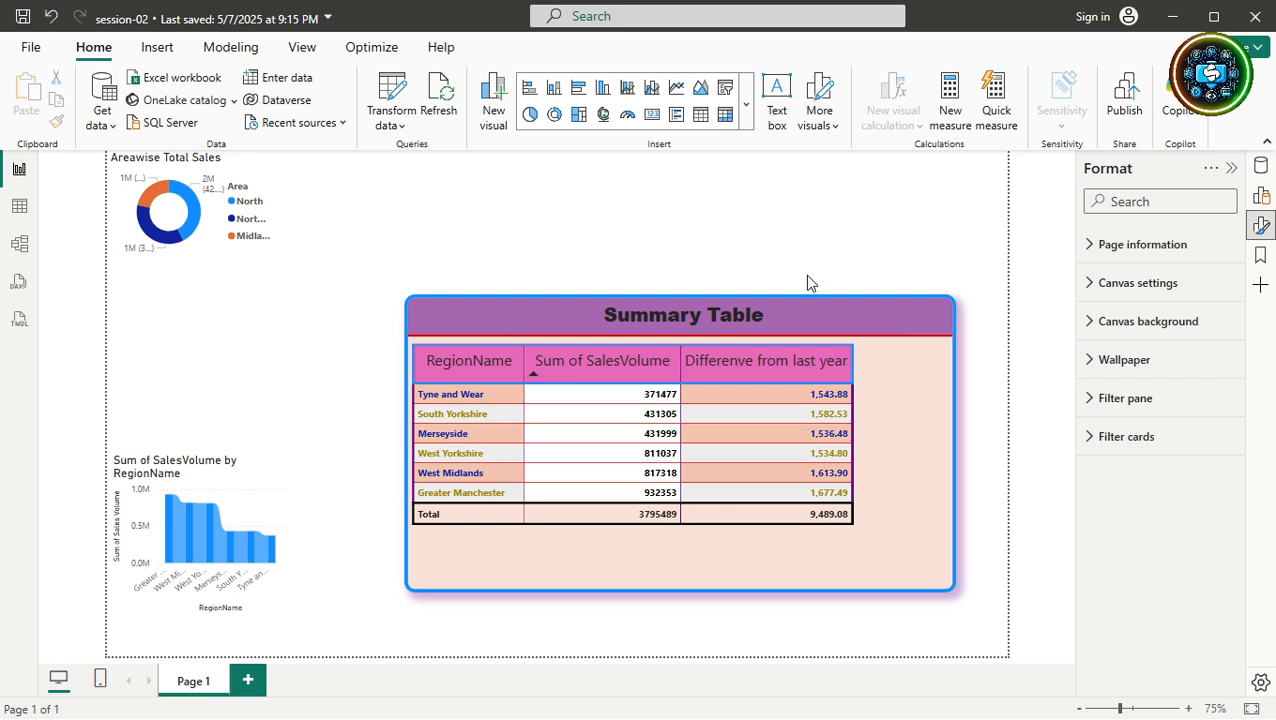
pyautogui.click(899, 318)
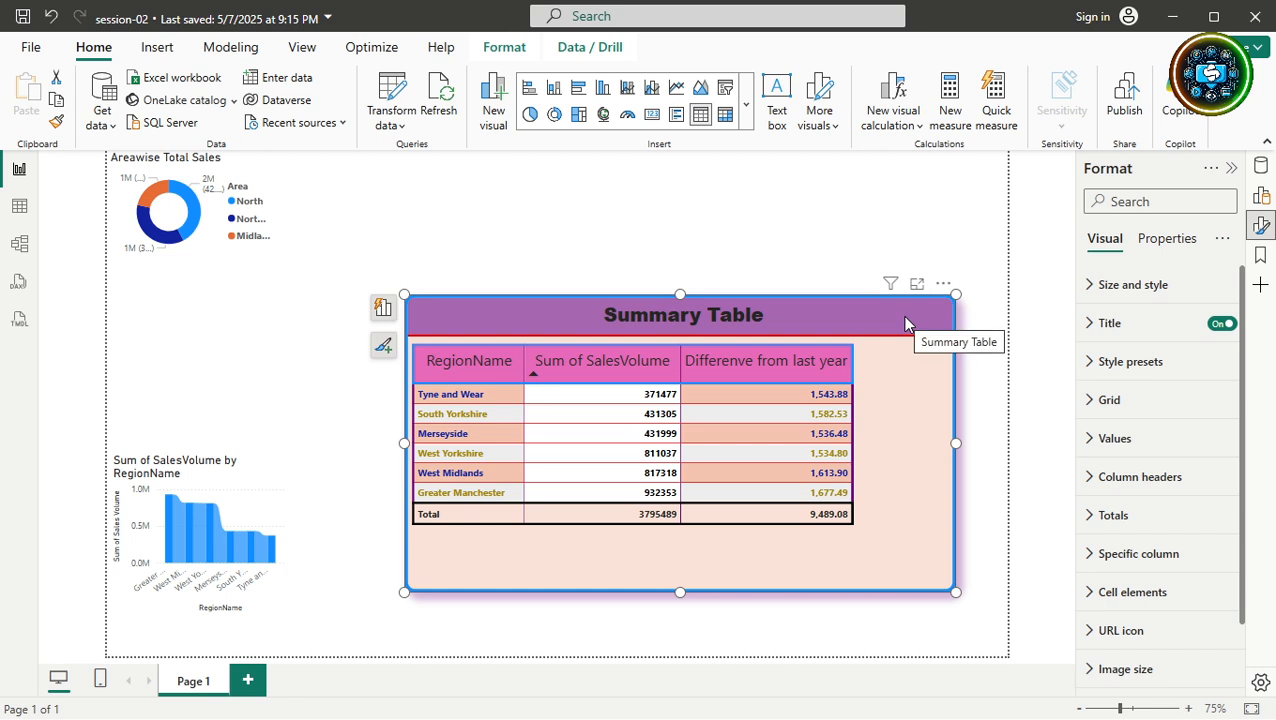
pyautogui.click(1220, 240)
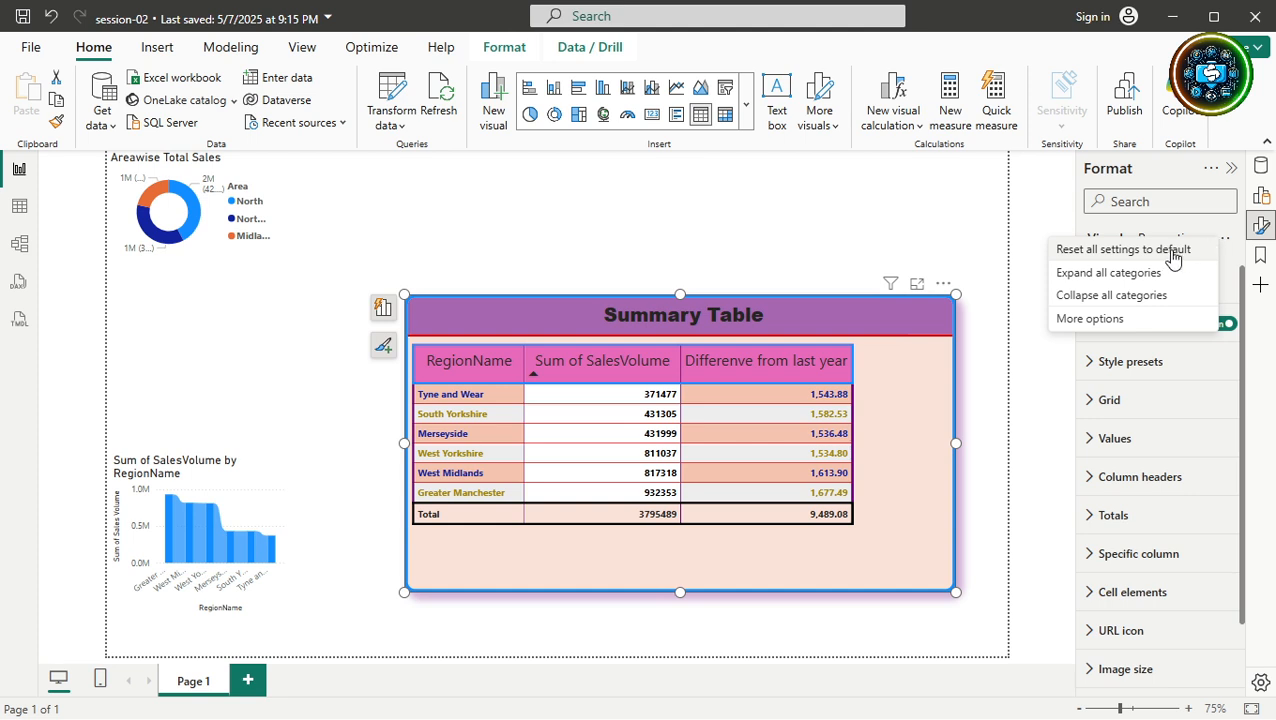
pyautogui.click(1172, 251)
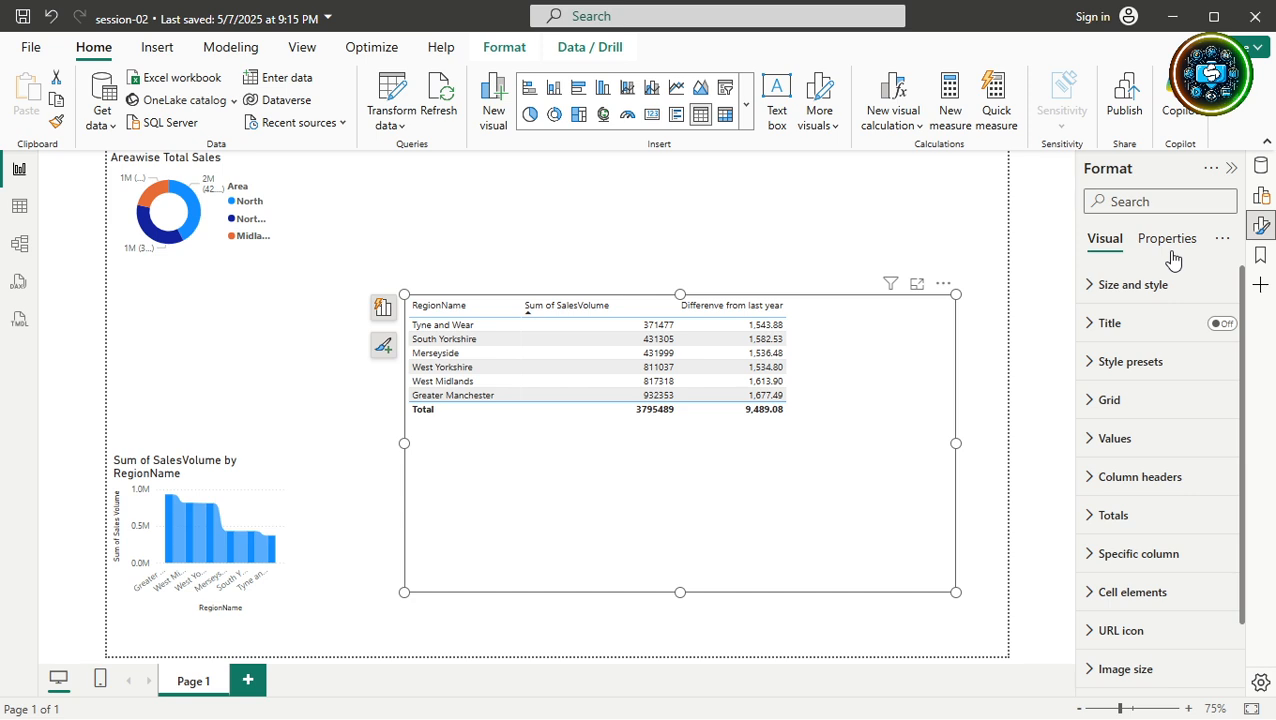
# Undo the formatting reset, then reset the Title settings to drop the Summary Table heading.
pyautogui.click(1093, 335)
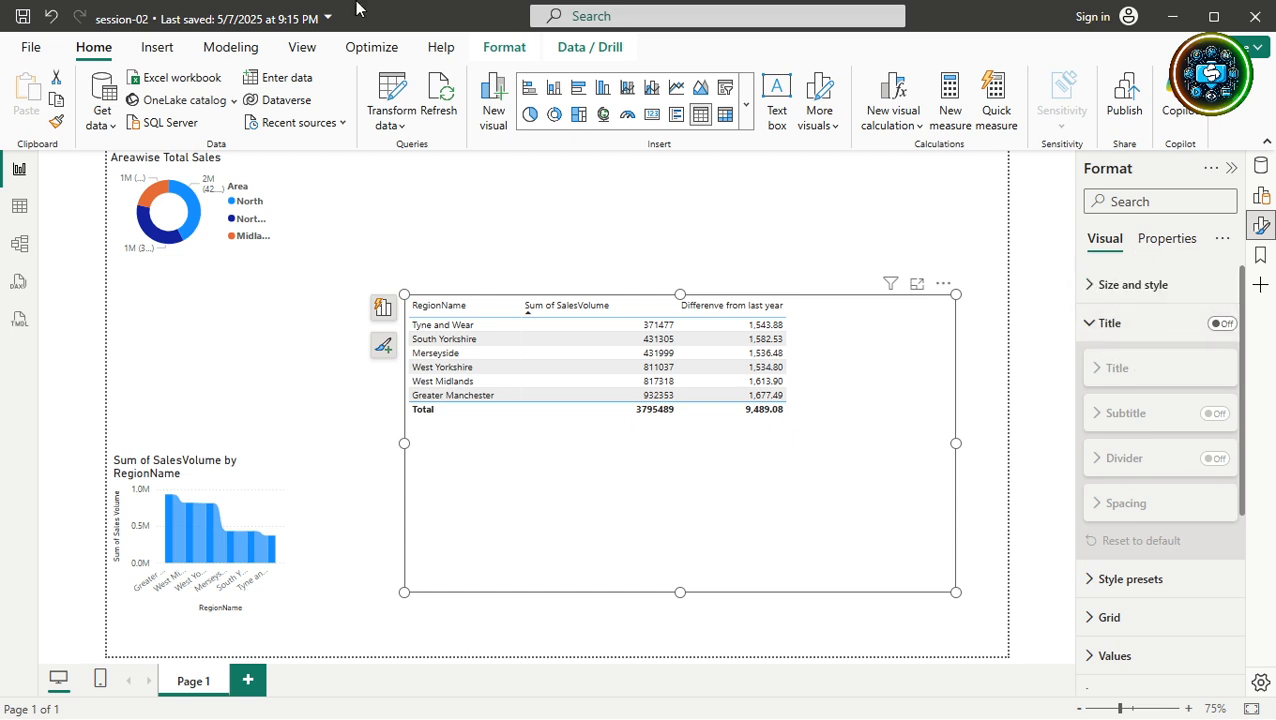
pyautogui.click(49, 18)
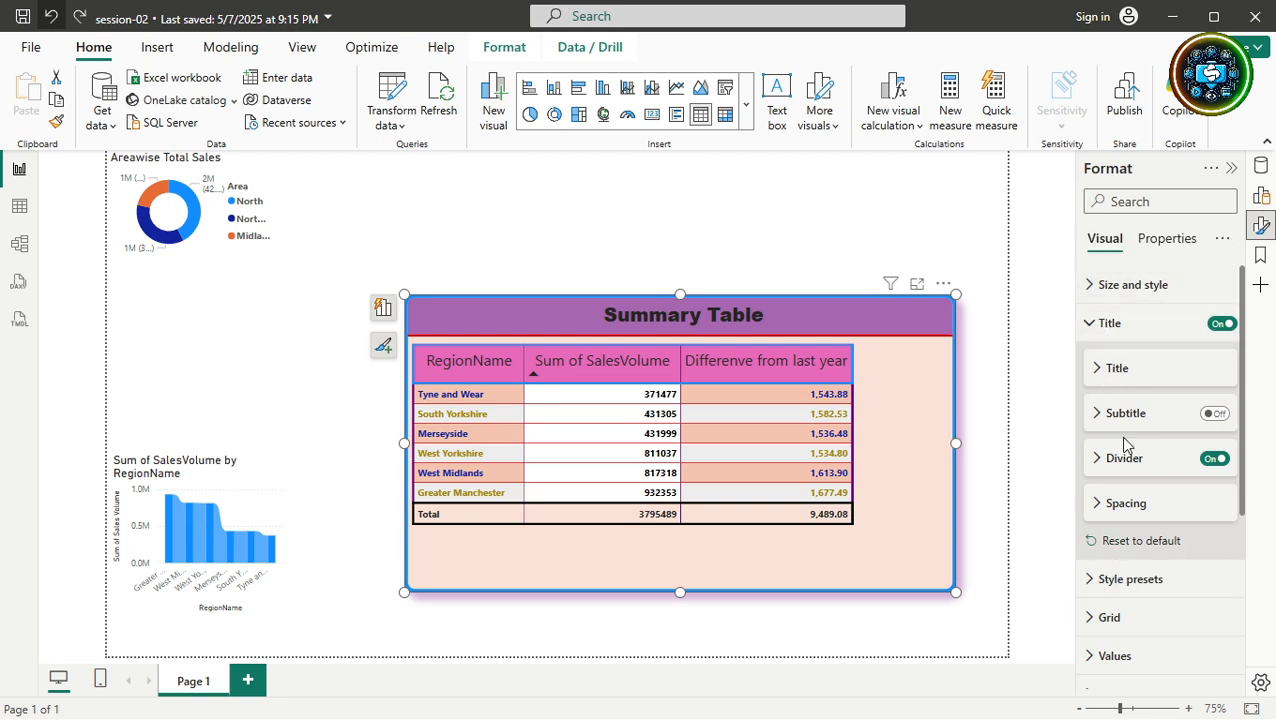
pyautogui.click(1127, 543)
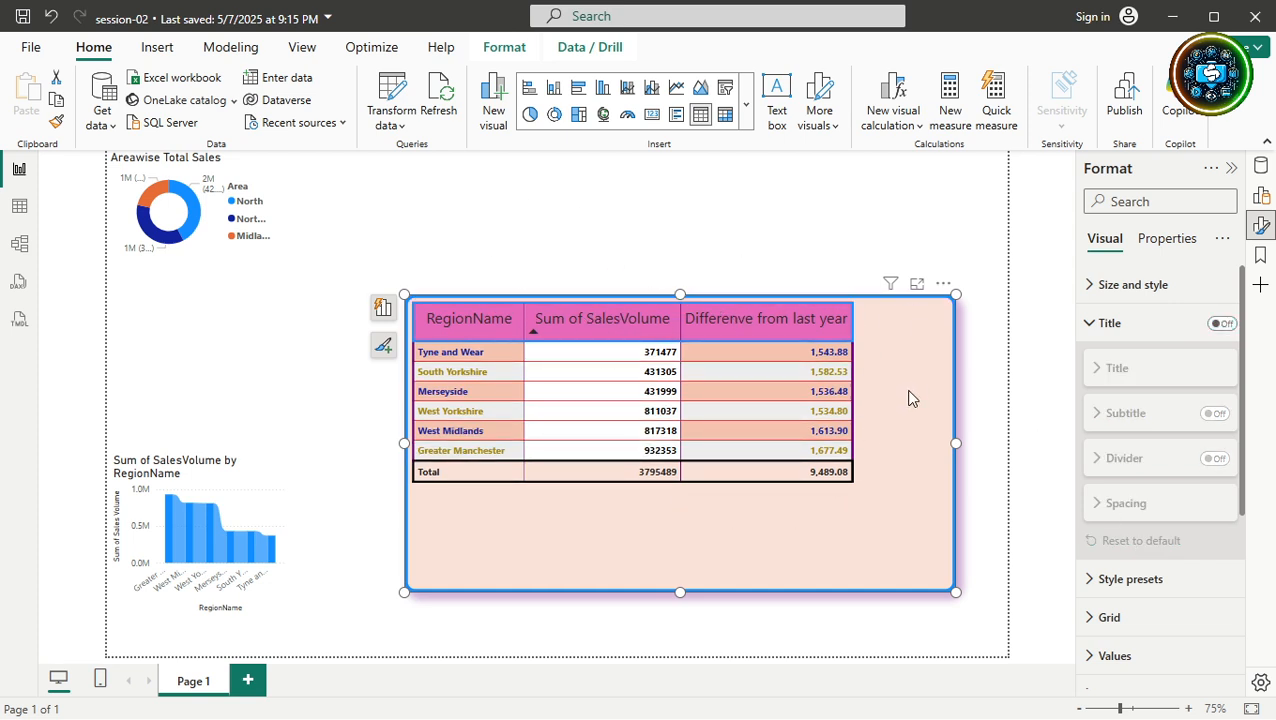
# Reset the table's Grid settings to default, removing gridlines, borders and extra row padding.
pyautogui.click(1100, 324)
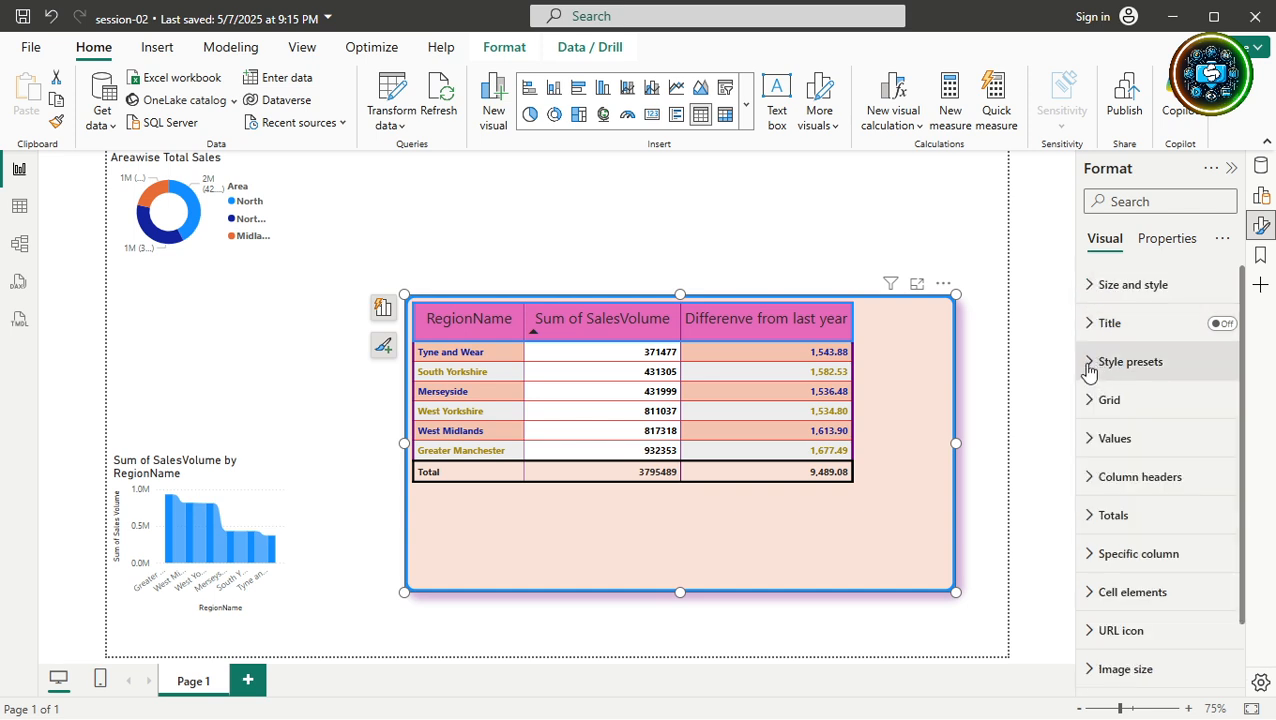
pyautogui.click(1086, 364)
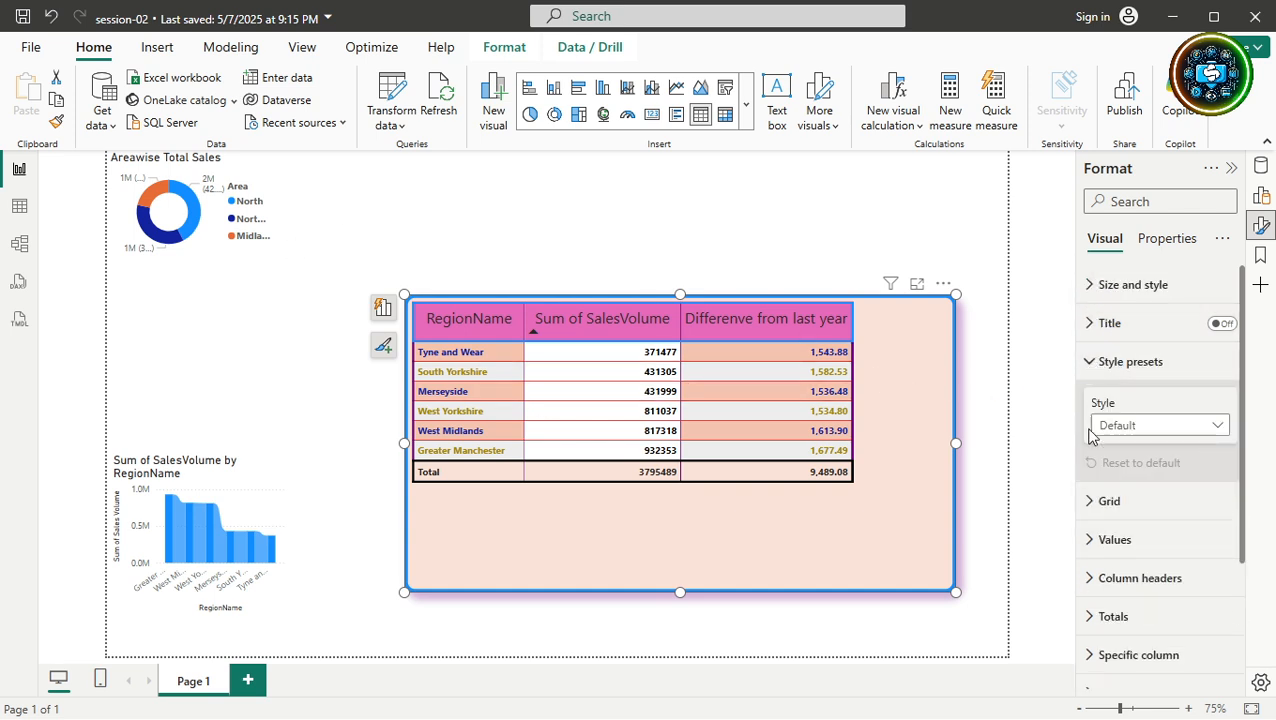
pyautogui.click(1088, 362)
pyautogui.click(1088, 400)
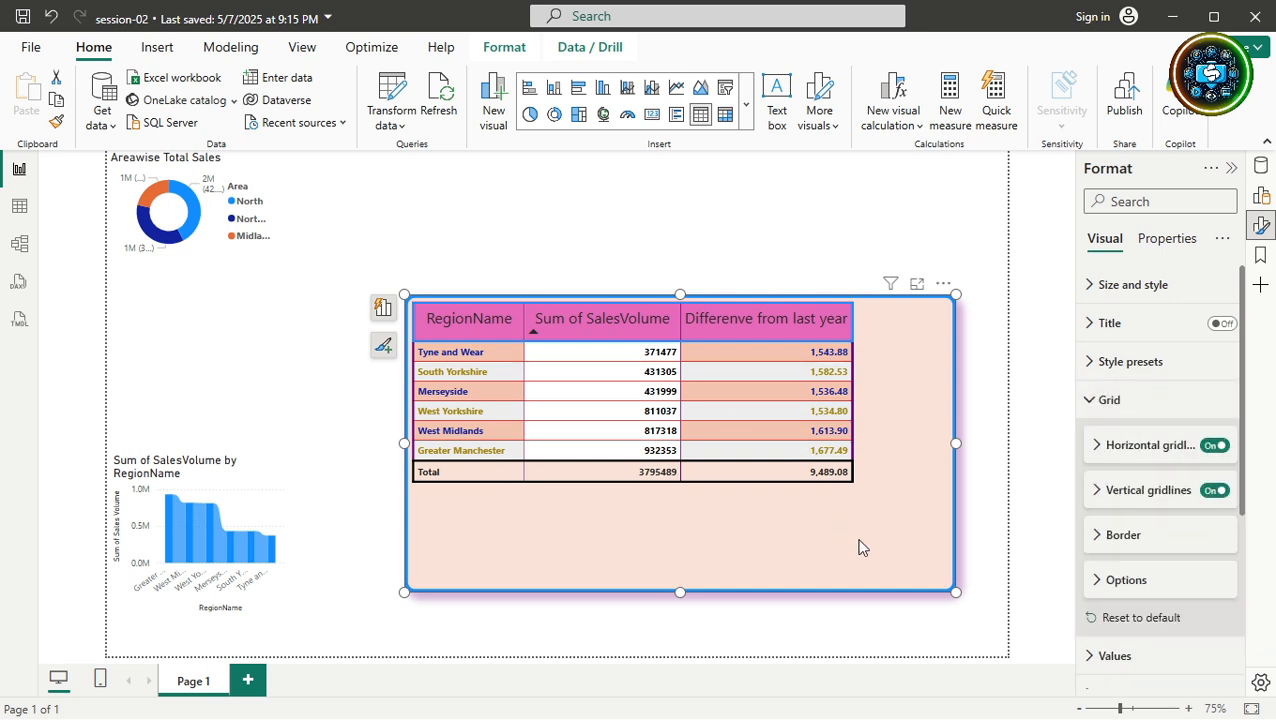
pyautogui.click(1117, 620)
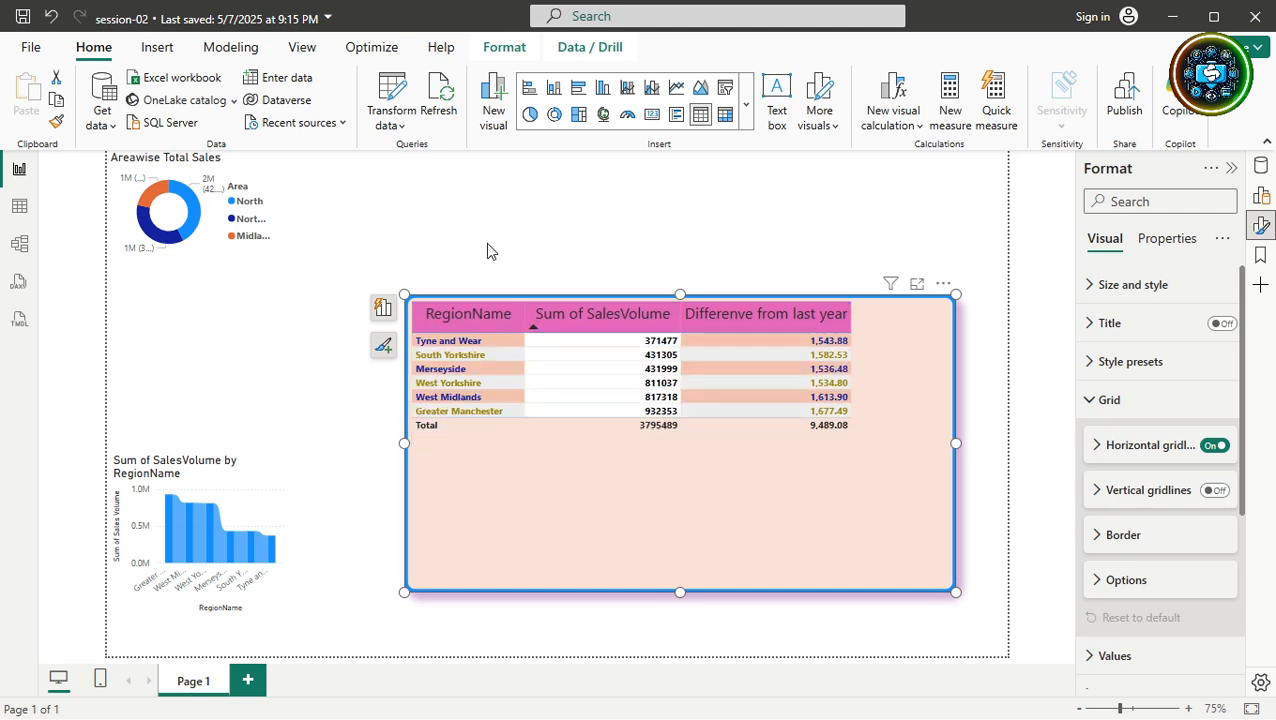
pyautogui.click(1094, 401)
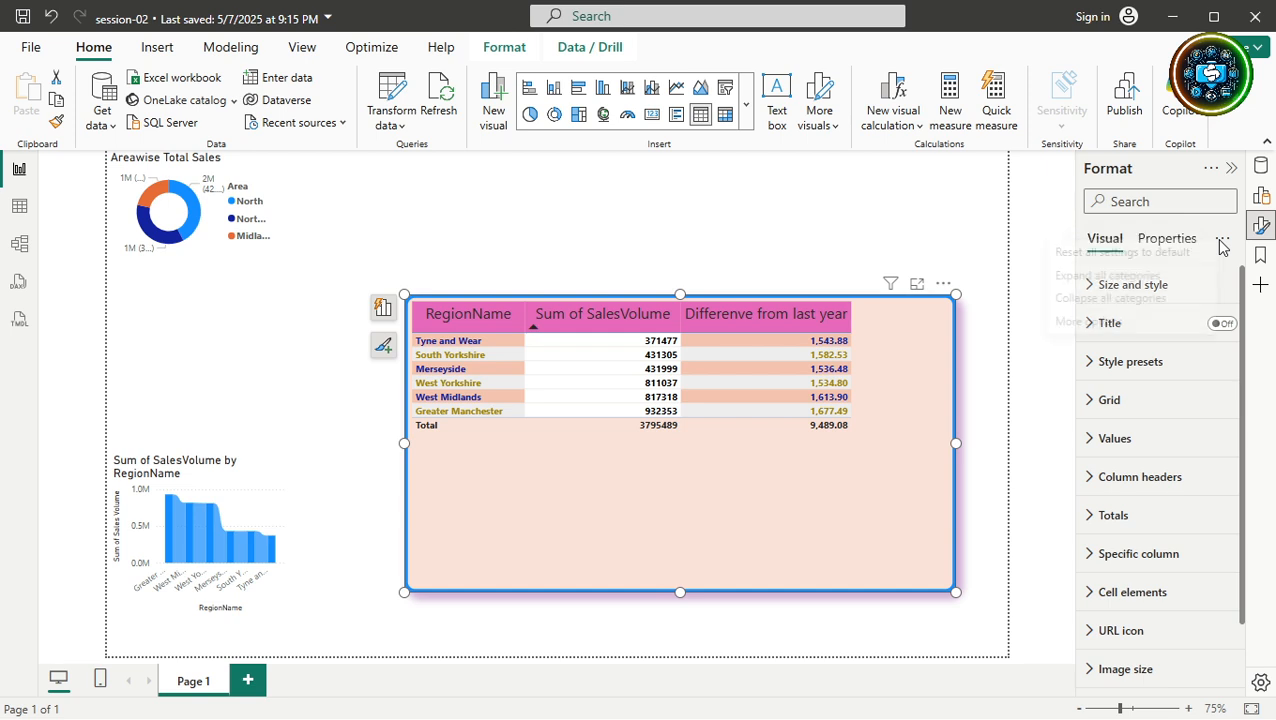
# Reset all the table's formatting to default again and shrink the visual toward the upper left.
pyautogui.click(1221, 247)
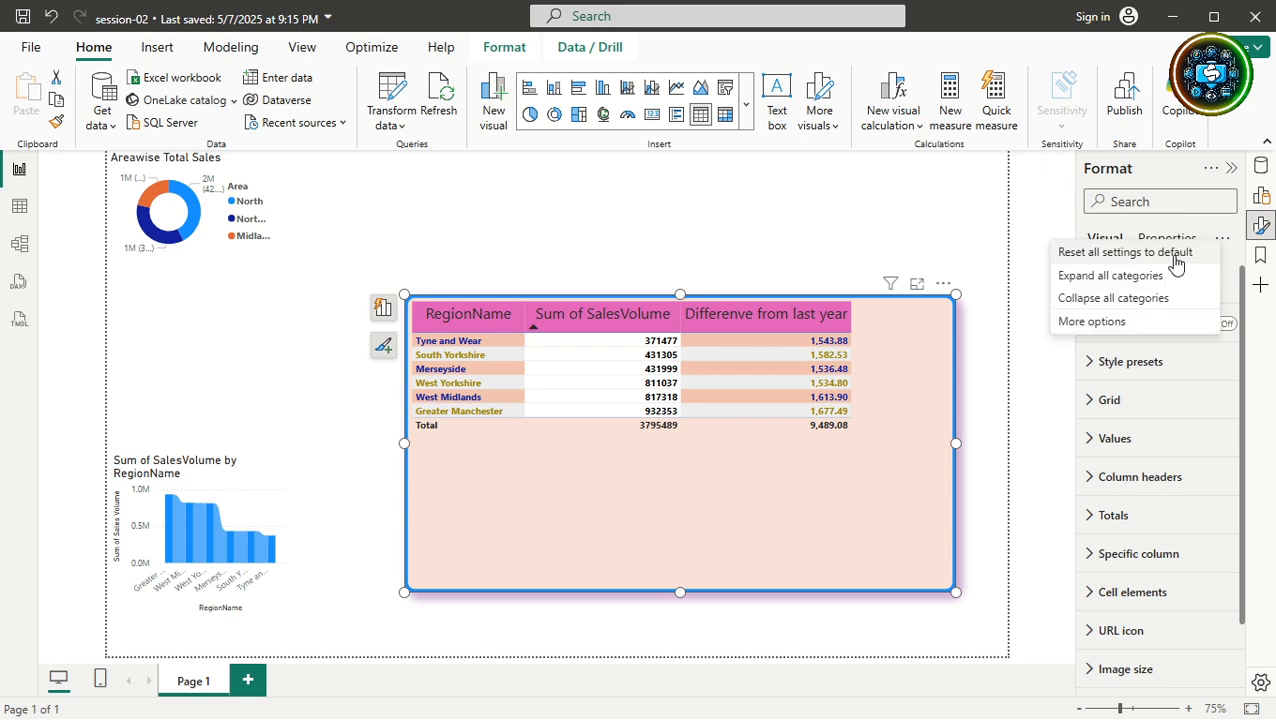
pyautogui.click(1177, 255)
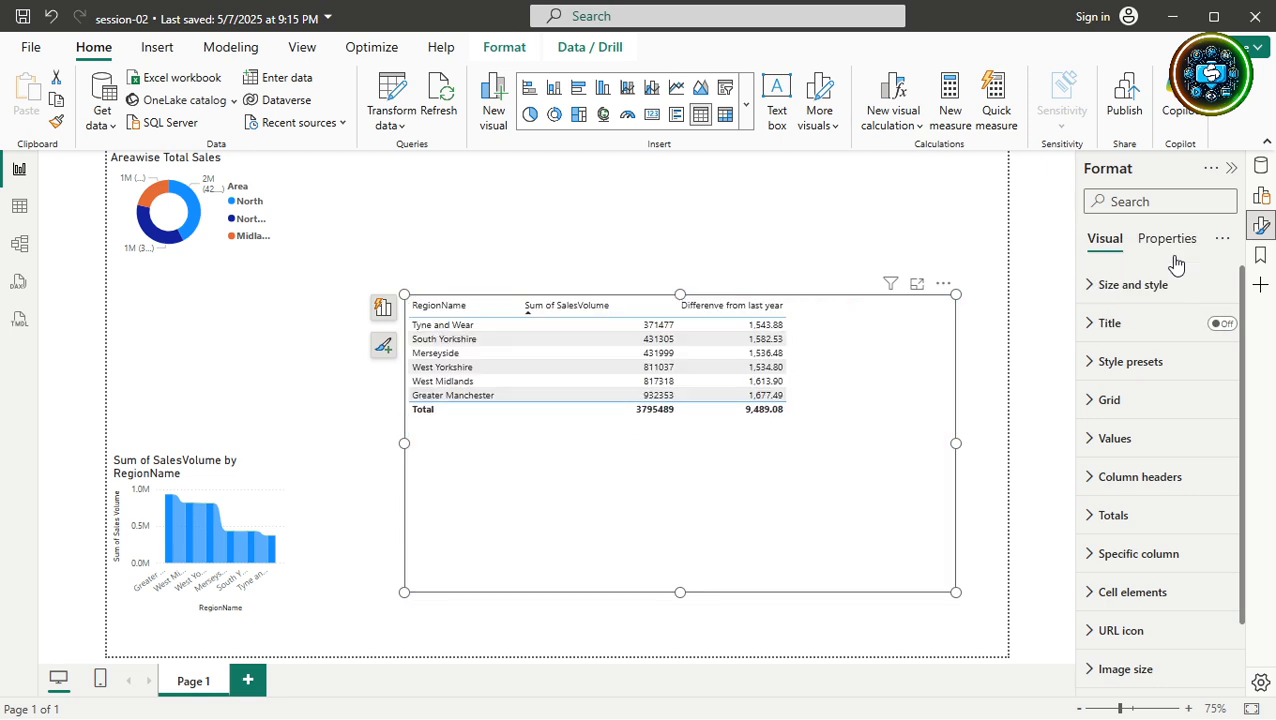
pyautogui.moveTo(954, 591); pyautogui.dragTo(808, 452)
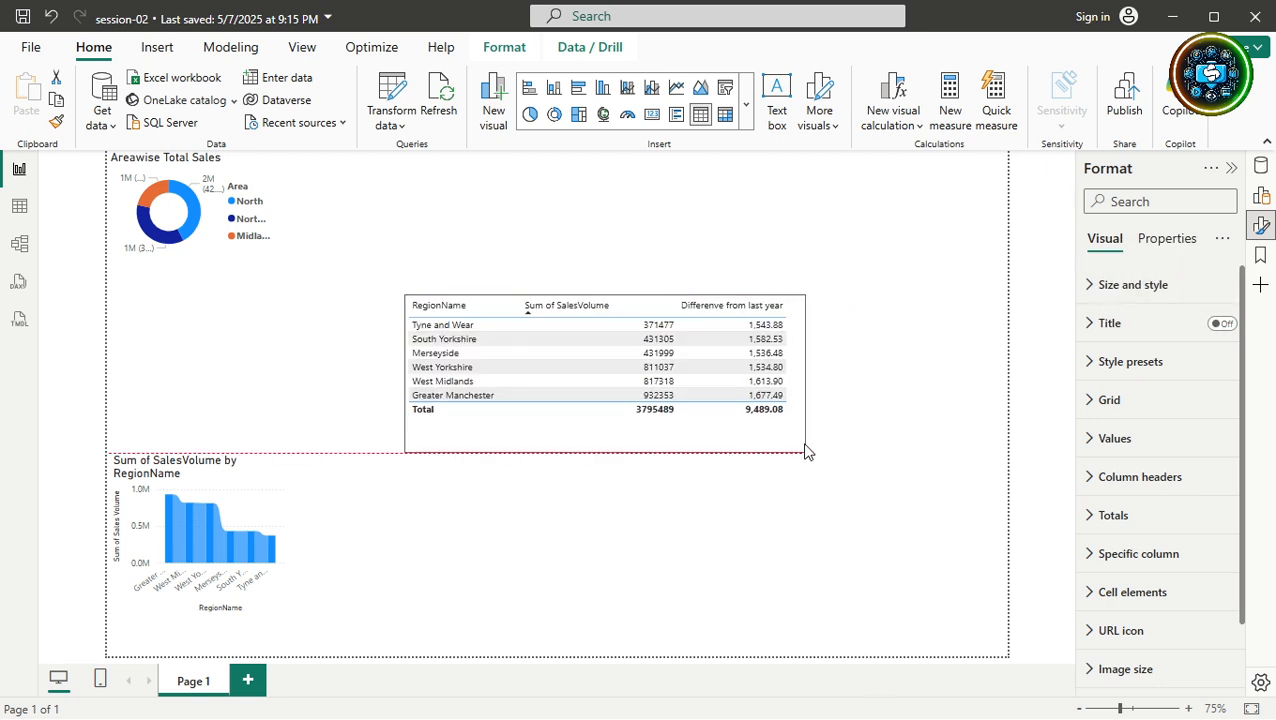
pyautogui.click(838, 578)
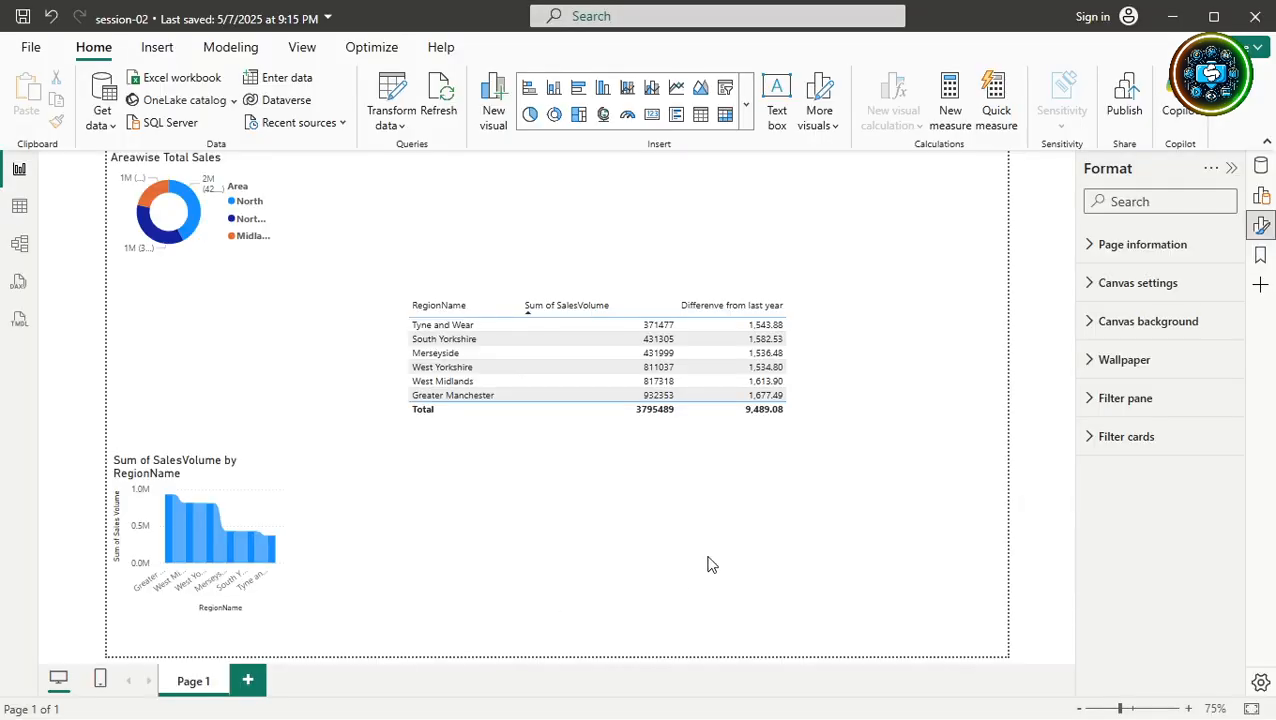
# Sort the table descending by Differenve from last year and open its Values formatting settings.
pyautogui.click(684, 305)
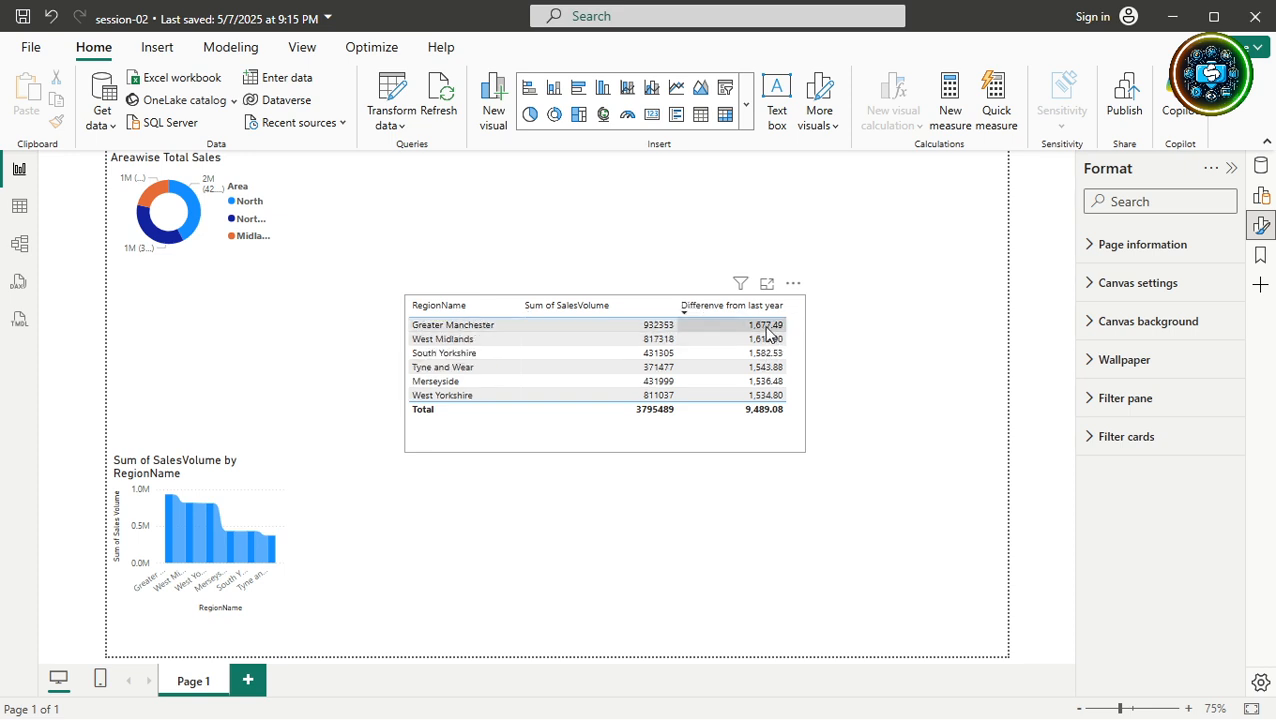
pyautogui.click(767, 327)
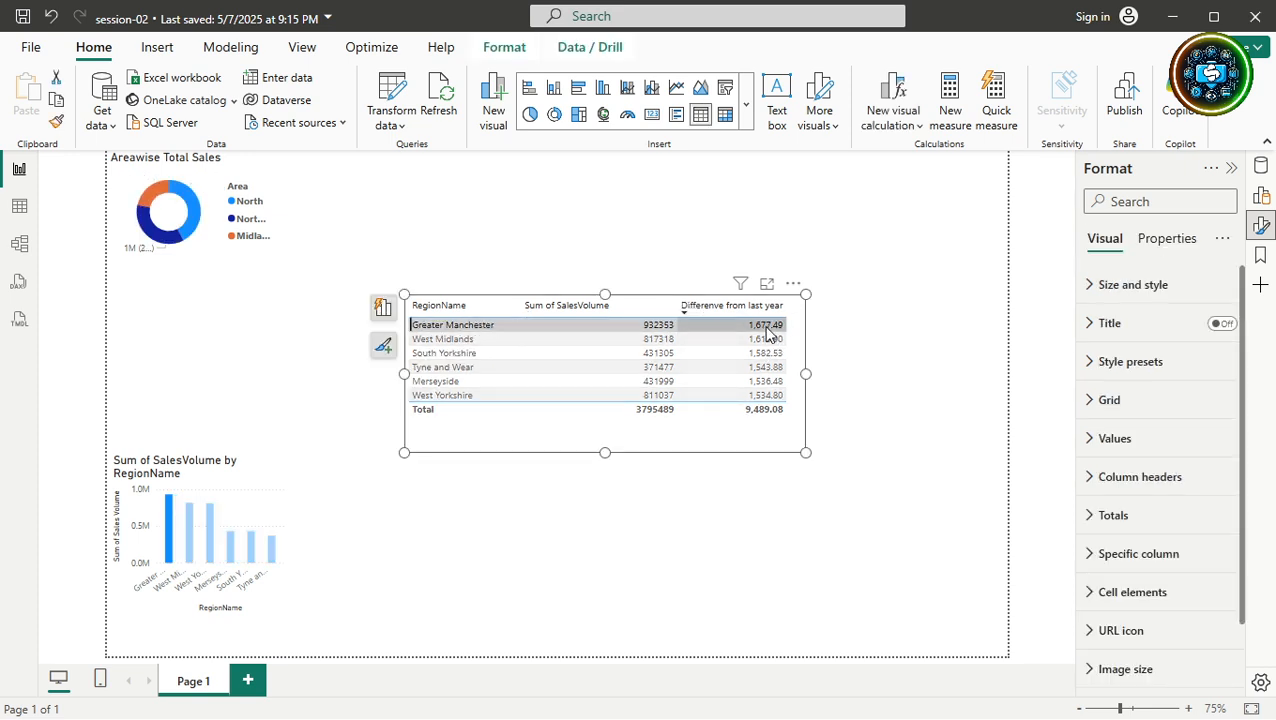
pyautogui.click(767, 330)
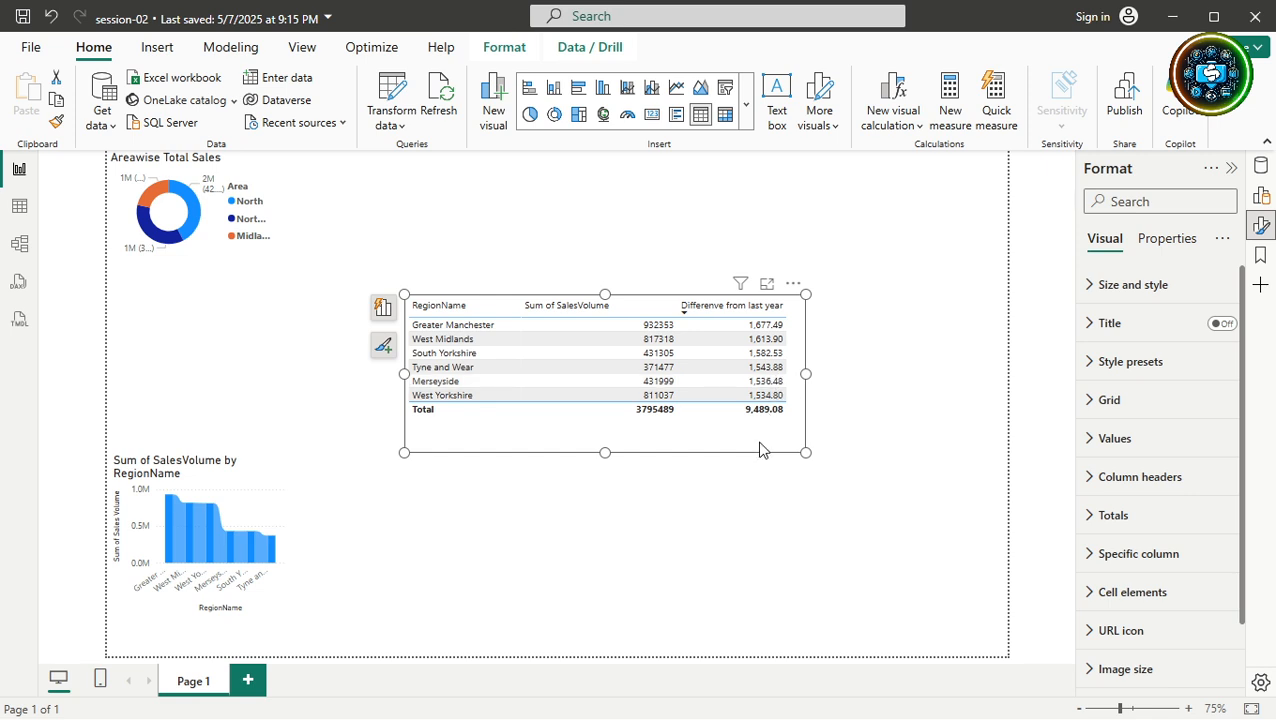
pyautogui.click(729, 333)
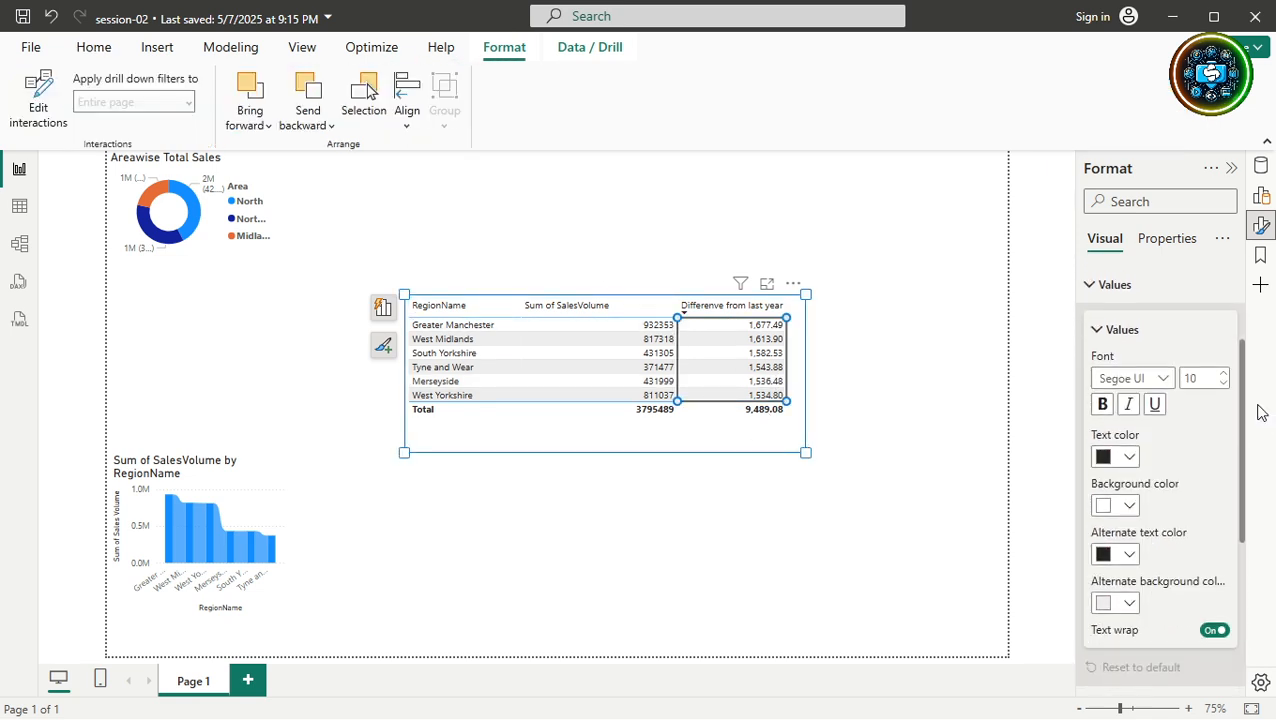
# Set the value row text to custom yellow-green #CBF60F and show the table in Focus mode.
pyautogui.click(1129, 458)
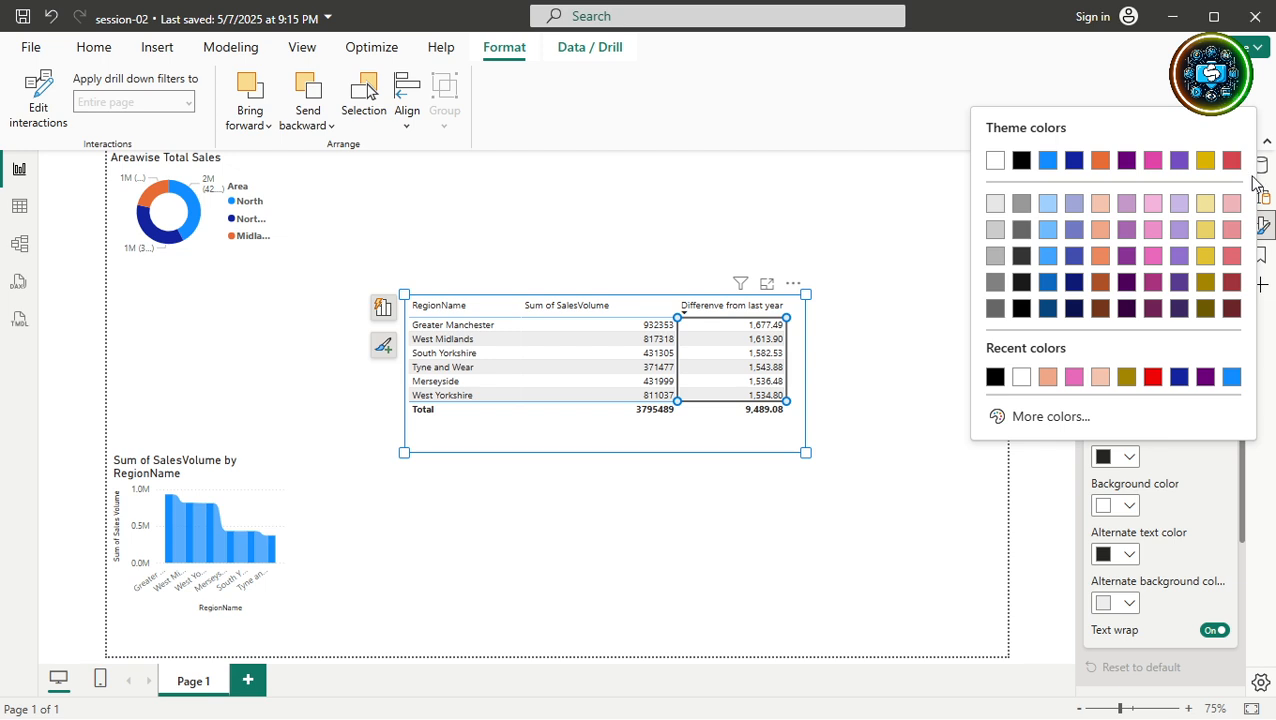
pyautogui.click(1076, 419)
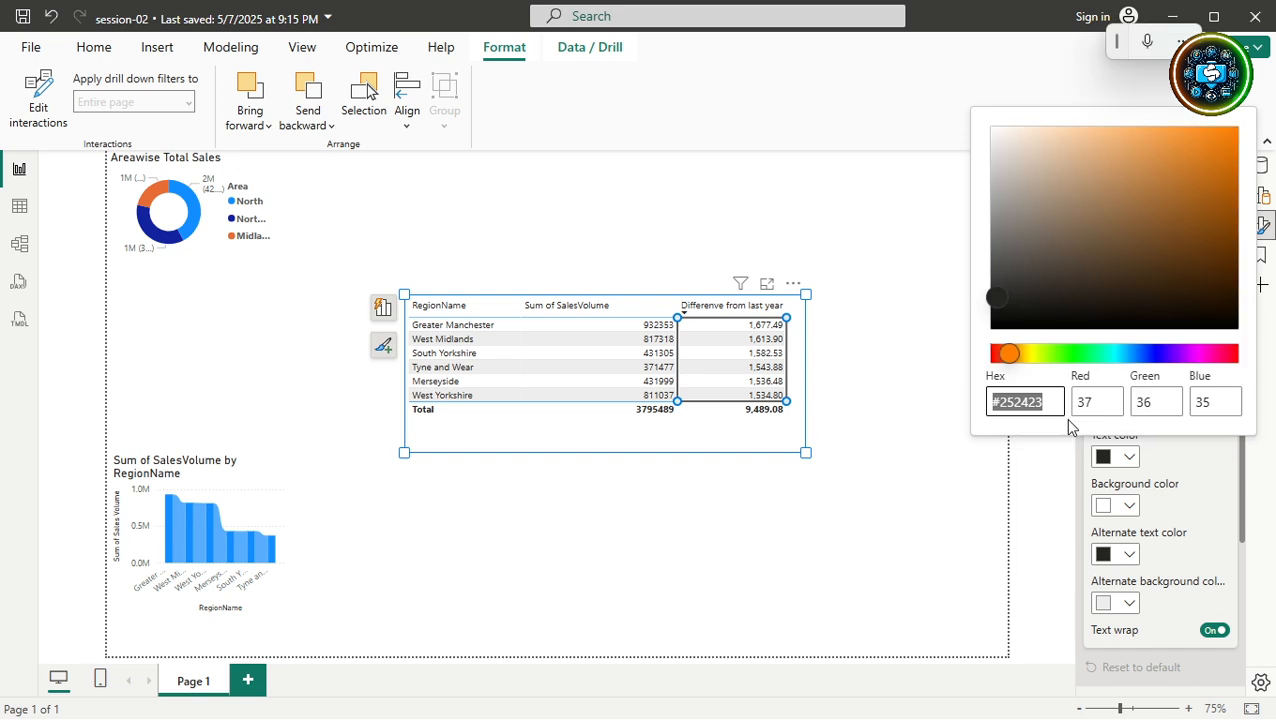
pyautogui.click(1218, 135)
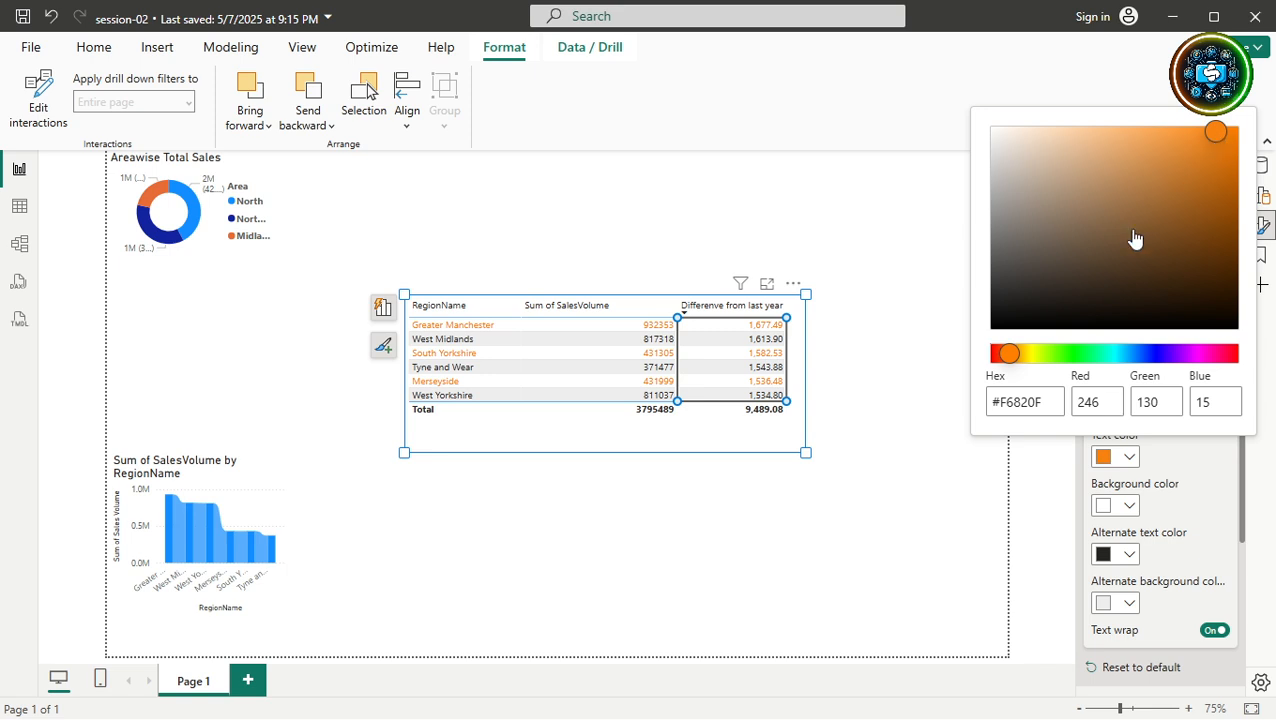
pyautogui.moveTo(1008, 353); pyautogui.dragTo(1040, 364)
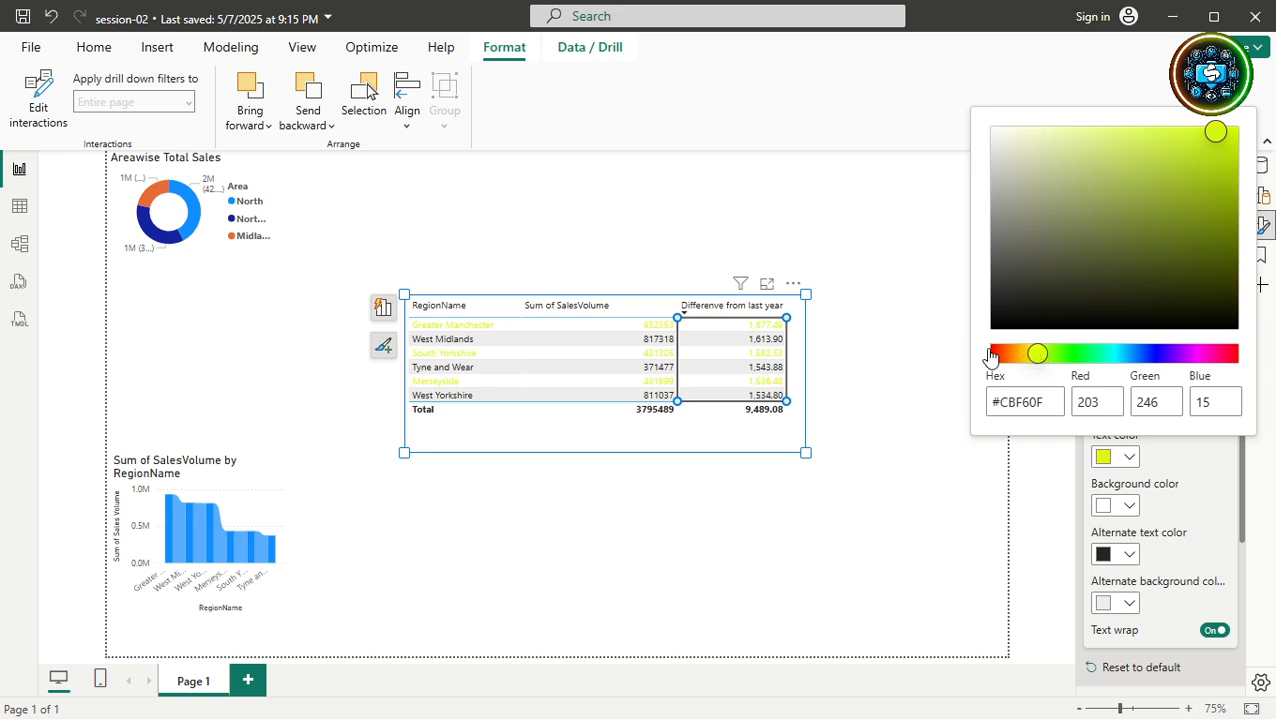
pyautogui.press('Escape')
pyautogui.click(767, 286)
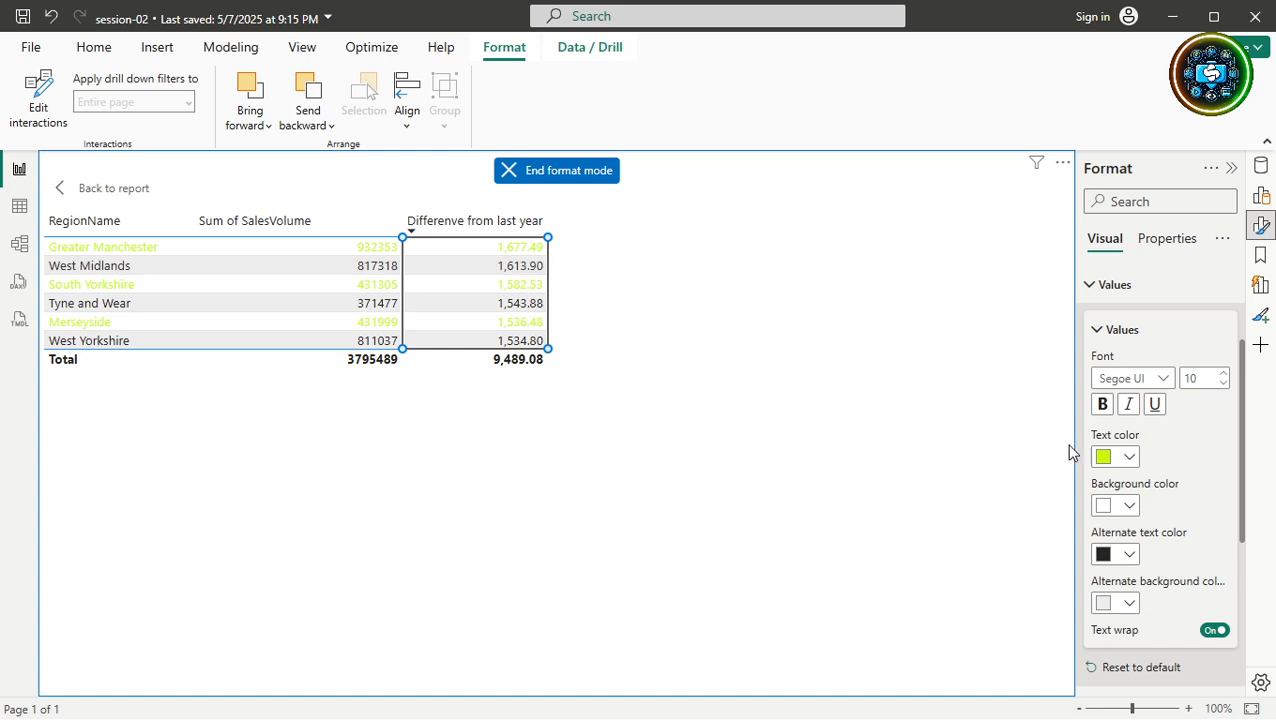
# Adjust the custom picker's hue and shade to give the value row text near-black purple #1A0651.
pyautogui.click(1128, 457)
pyautogui.click(1063, 418)
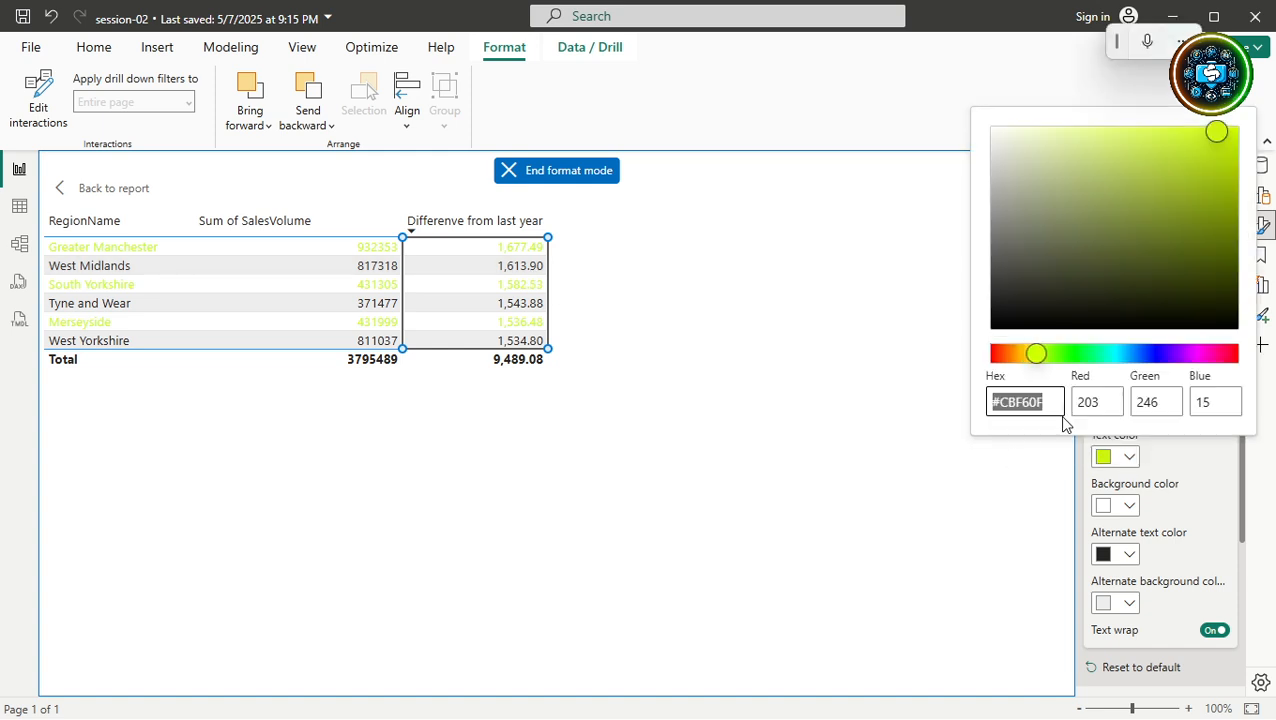
pyautogui.click(1062, 355)
pyautogui.moveTo(1063, 355); pyautogui.dragTo(1178, 357)
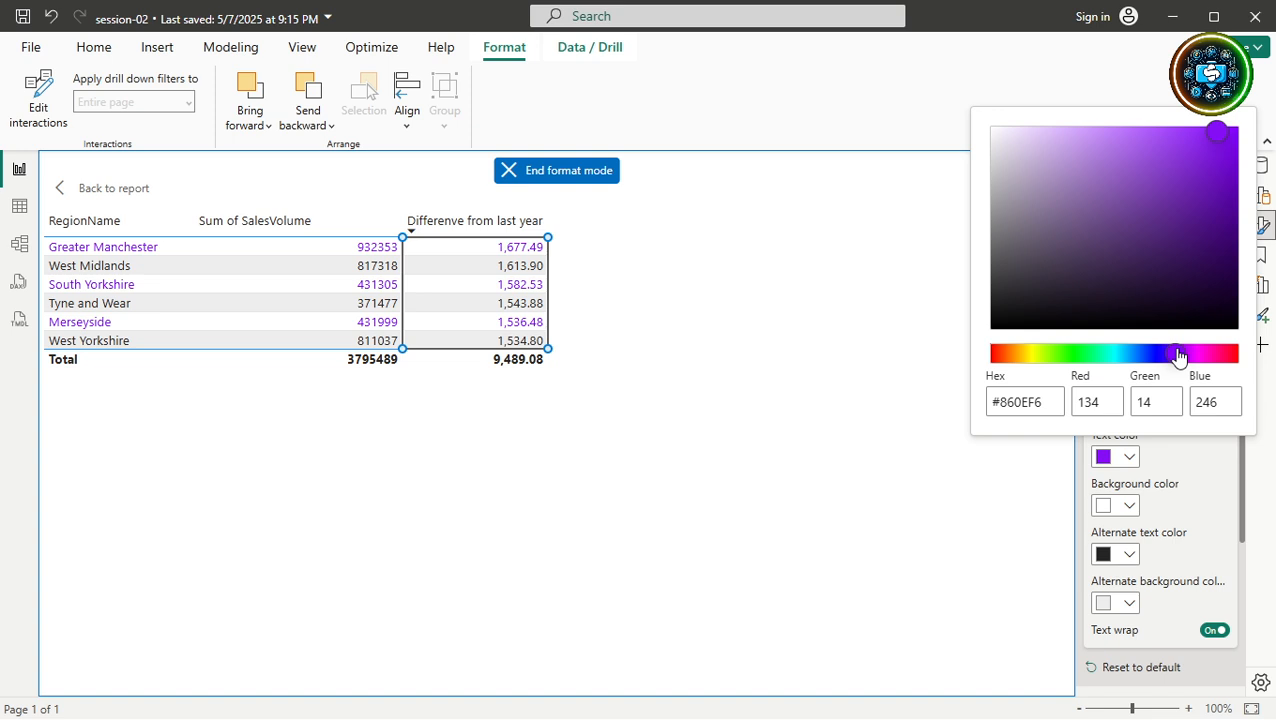
pyautogui.moveTo(1178, 357); pyautogui.dragTo(1163, 357)
pyautogui.click(1017, 402)
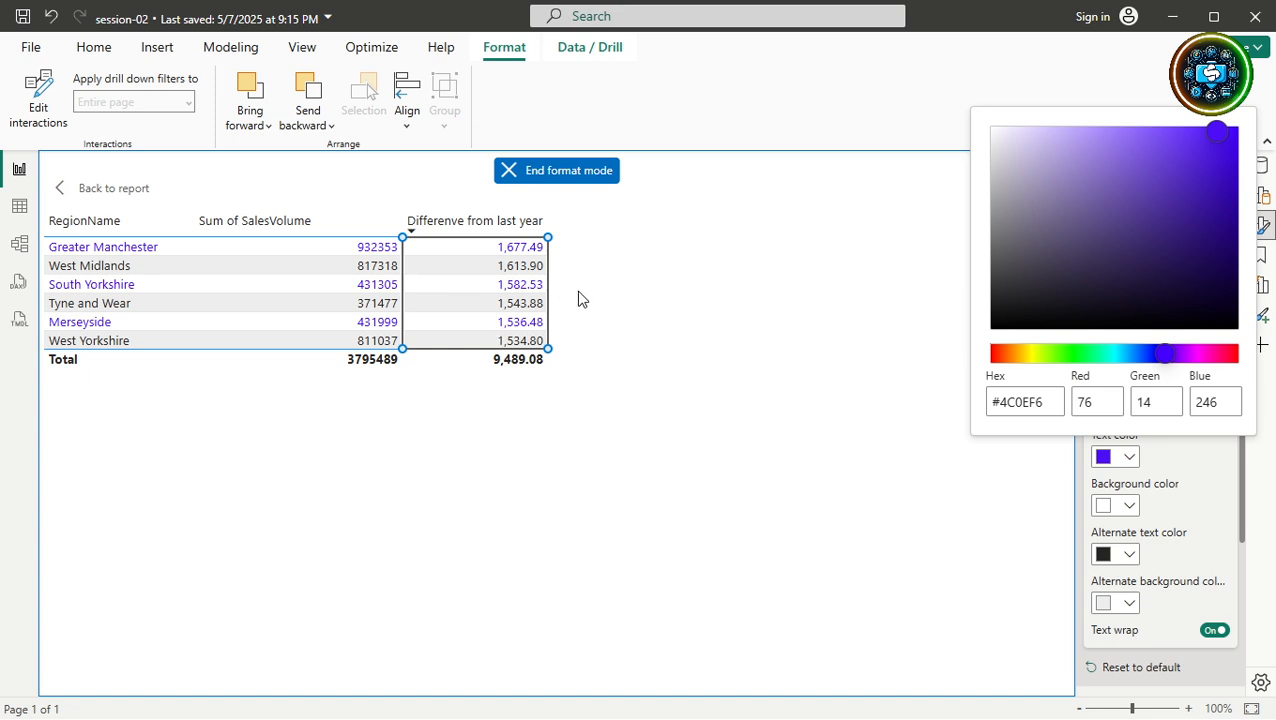
pyautogui.moveTo(1216, 141); pyautogui.dragTo(1247, 141)
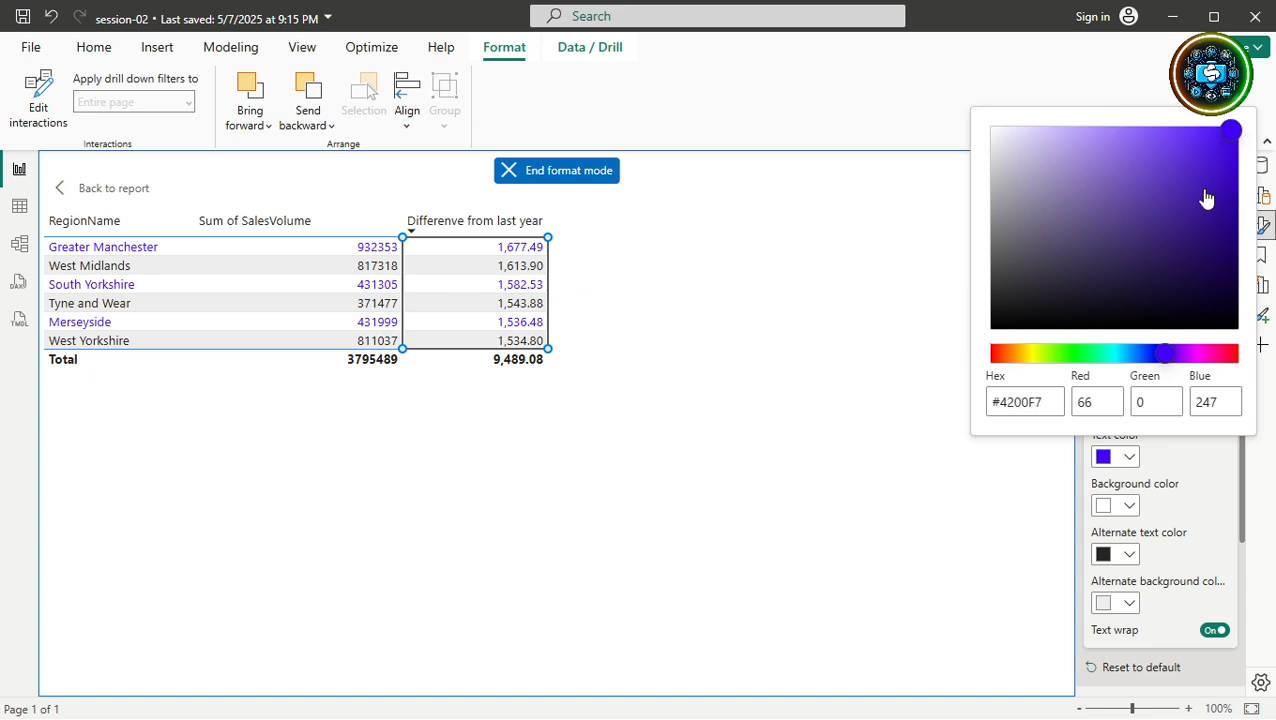
pyautogui.click(1119, 214)
pyautogui.moveTo(1162, 262); pyautogui.dragTo(1168, 279)
pyautogui.click(1211, 262)
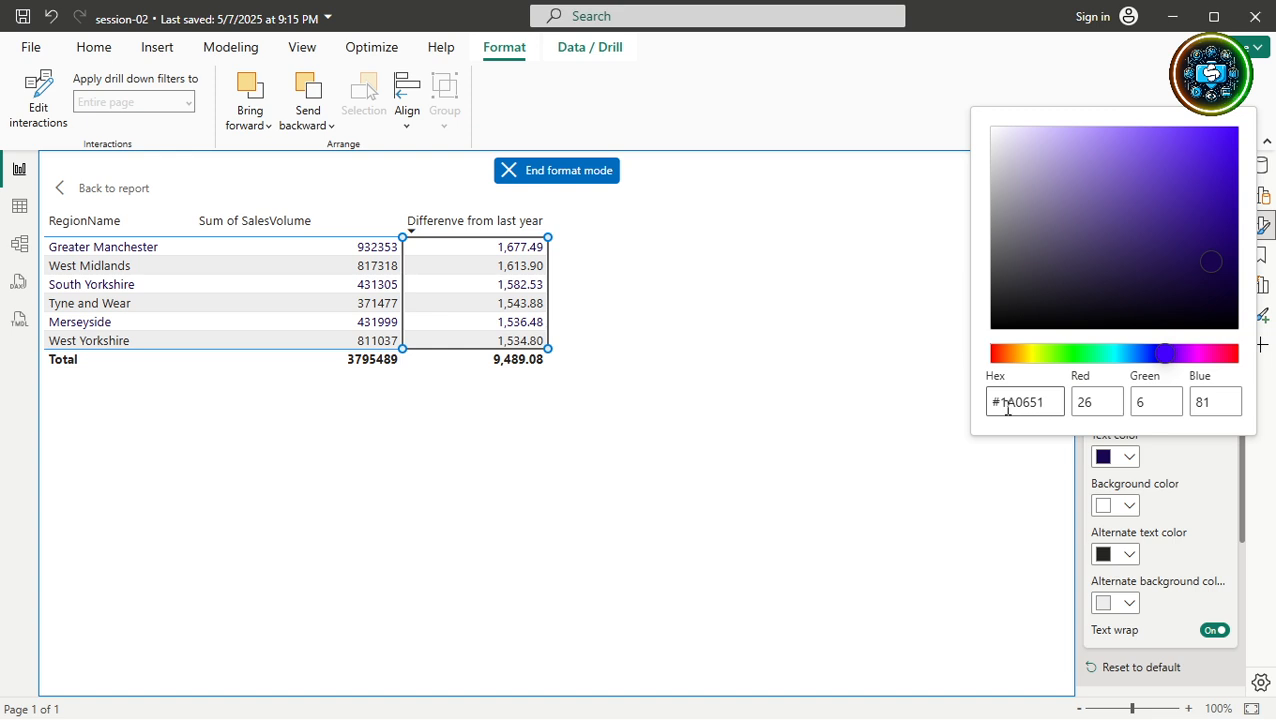
# Enter RGB 255, 255, 255 in the custom colour picker for white value text.
pyautogui.doubleClick(1090, 400)
pyautogui.write('255')
pyautogui.press('Tab')
pyautogui.write('255')
pyautogui.press('Tab')
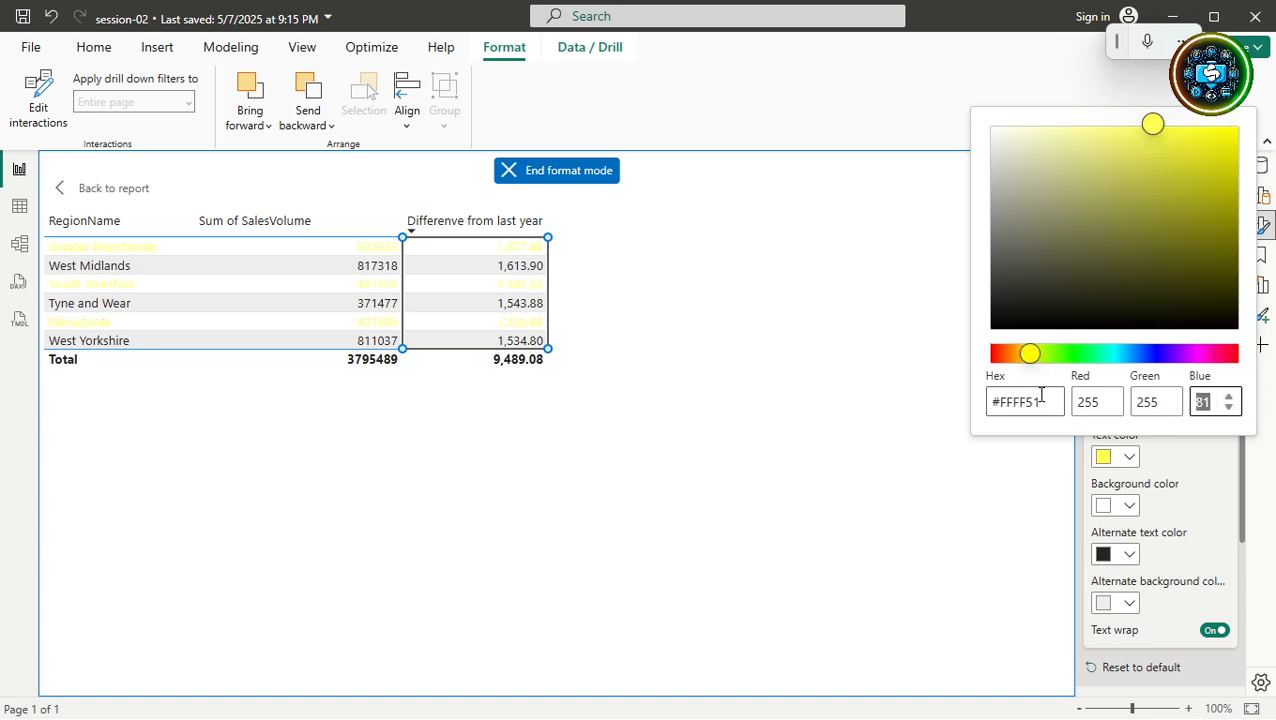
pyautogui.write('255')
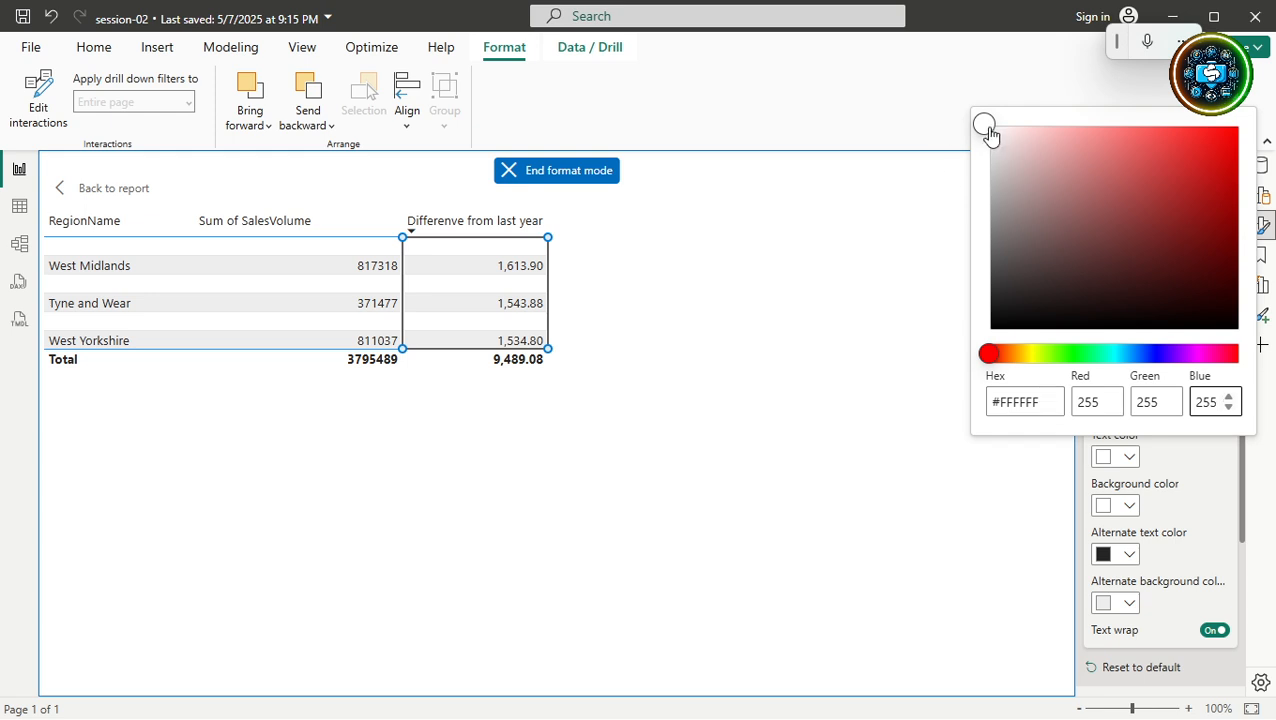
# Change the RGB values to 0, 0, 0 for black value text.
pyautogui.click(1095, 401)
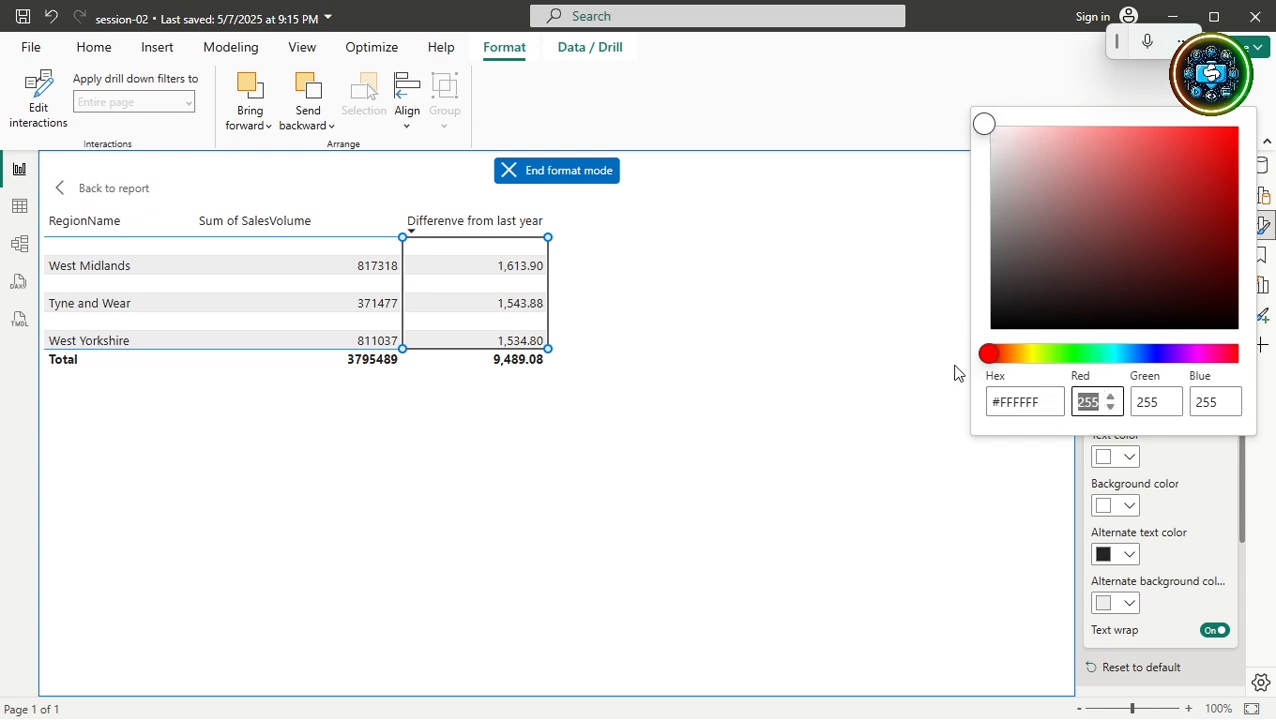
pyautogui.write('0')
pyautogui.press('Tab')
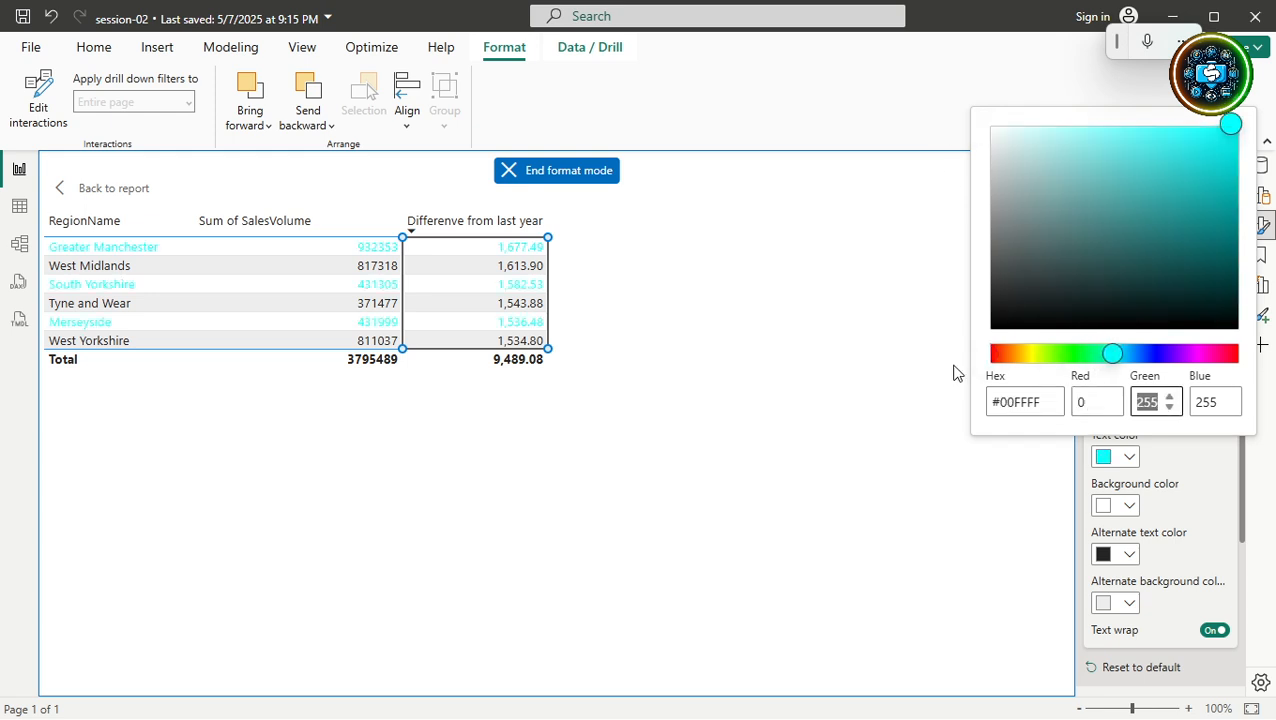
pyautogui.write('0')
pyautogui.press('Tab')
pyautogui.write('0')
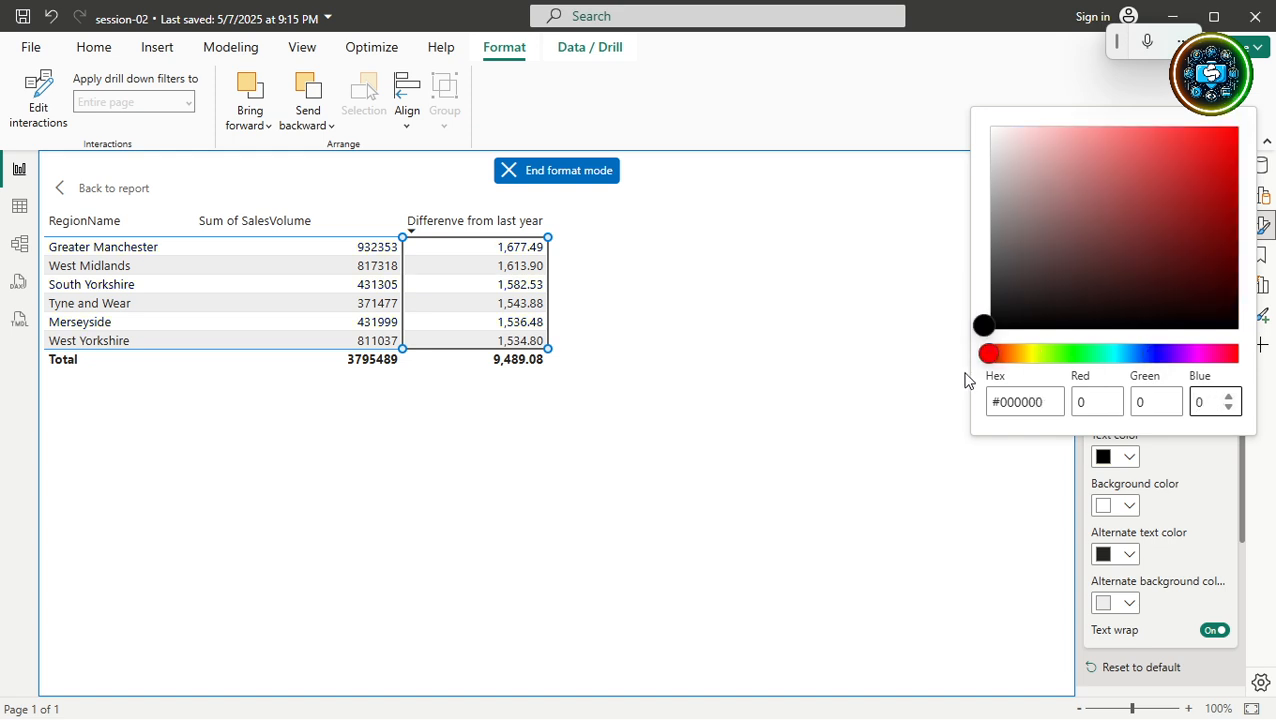
# Set Red to 255 so the value text turns pure red.
pyautogui.doubleClick(1080, 402)
pyautogui.write('255')
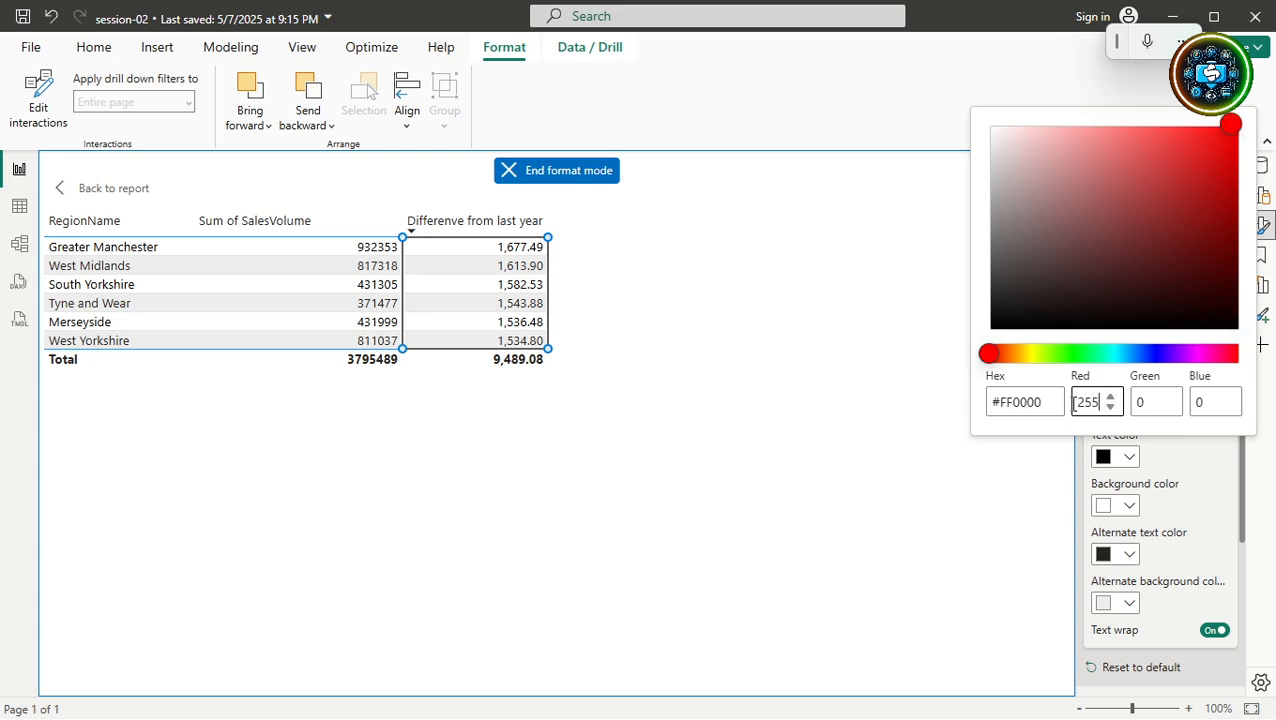
pyautogui.press('Tab')
pyautogui.press('Tab')
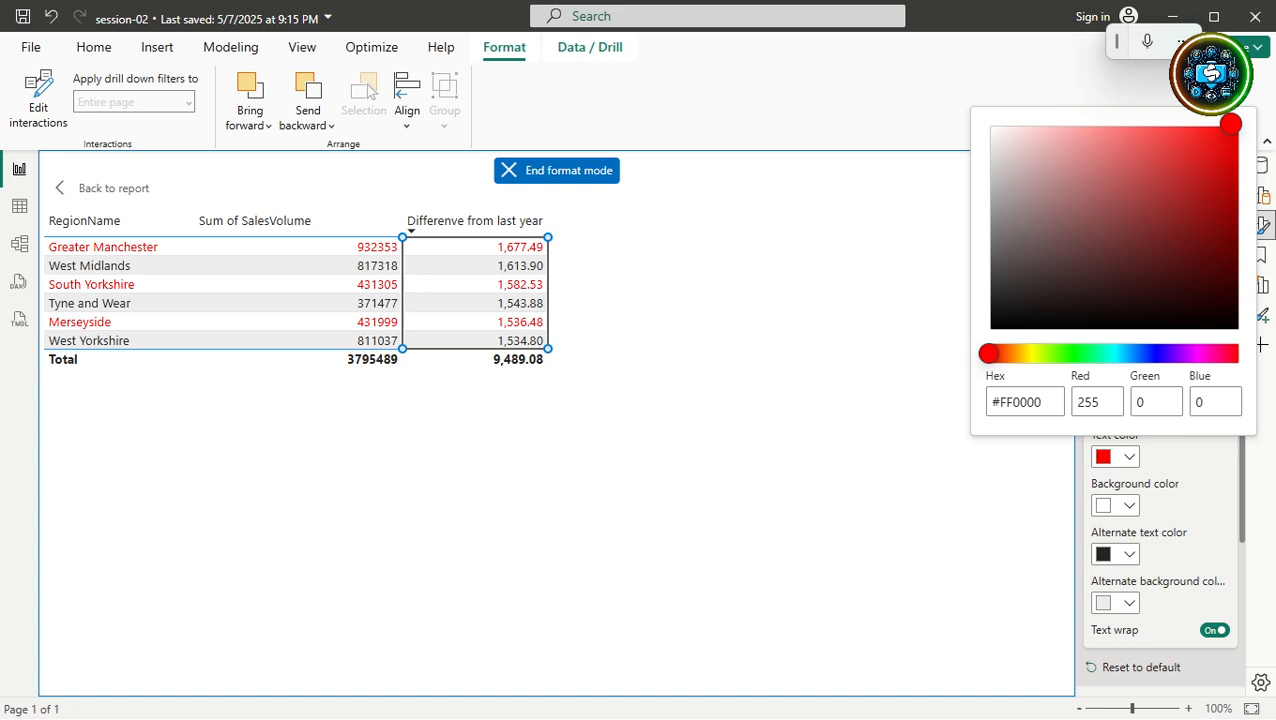
# Change Red to 0 and Green to 255 for #00FF00, then close the picker.
pyautogui.click(1092, 403)
pyautogui.write('0')
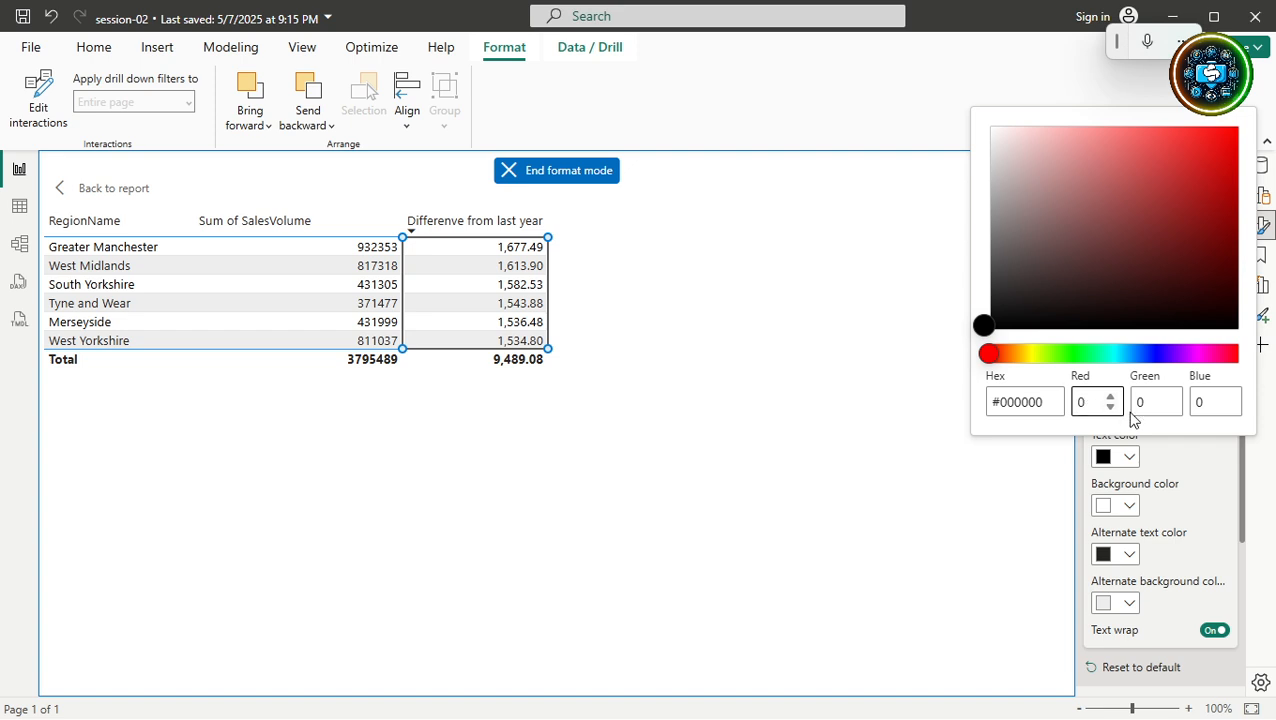
pyautogui.press('Tab')
pyautogui.write('255')
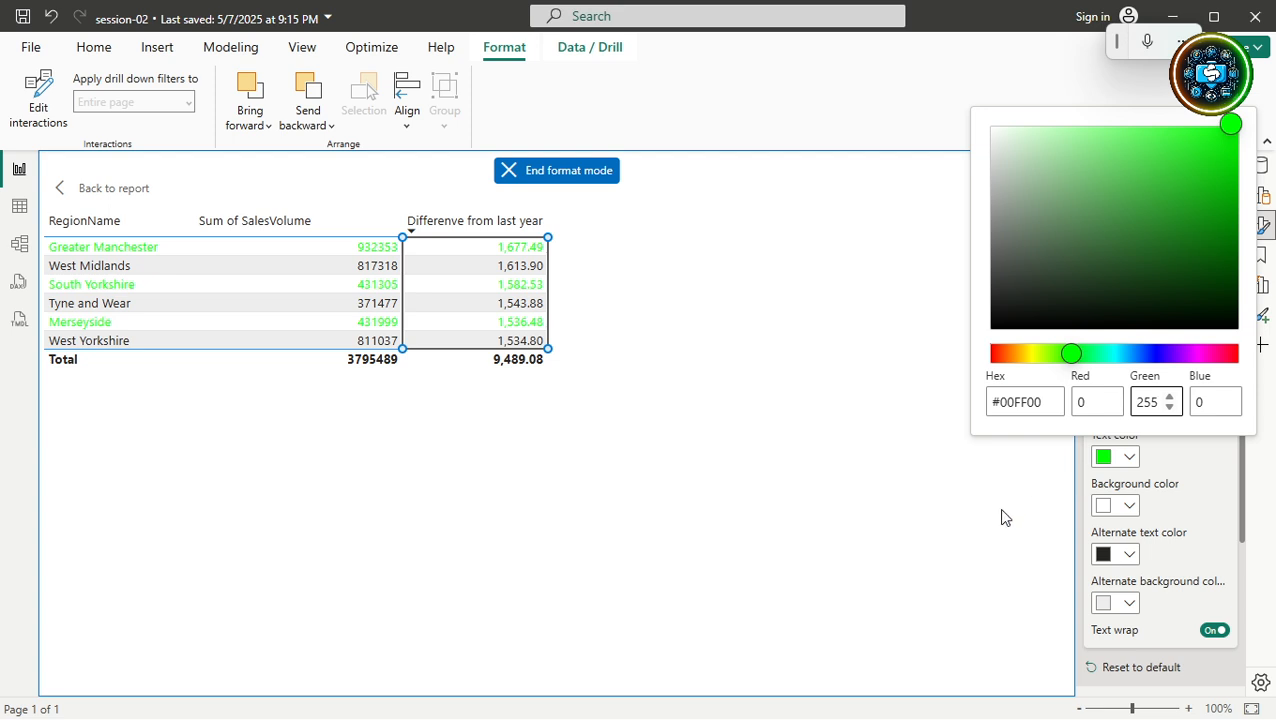
pyautogui.click(939, 506)
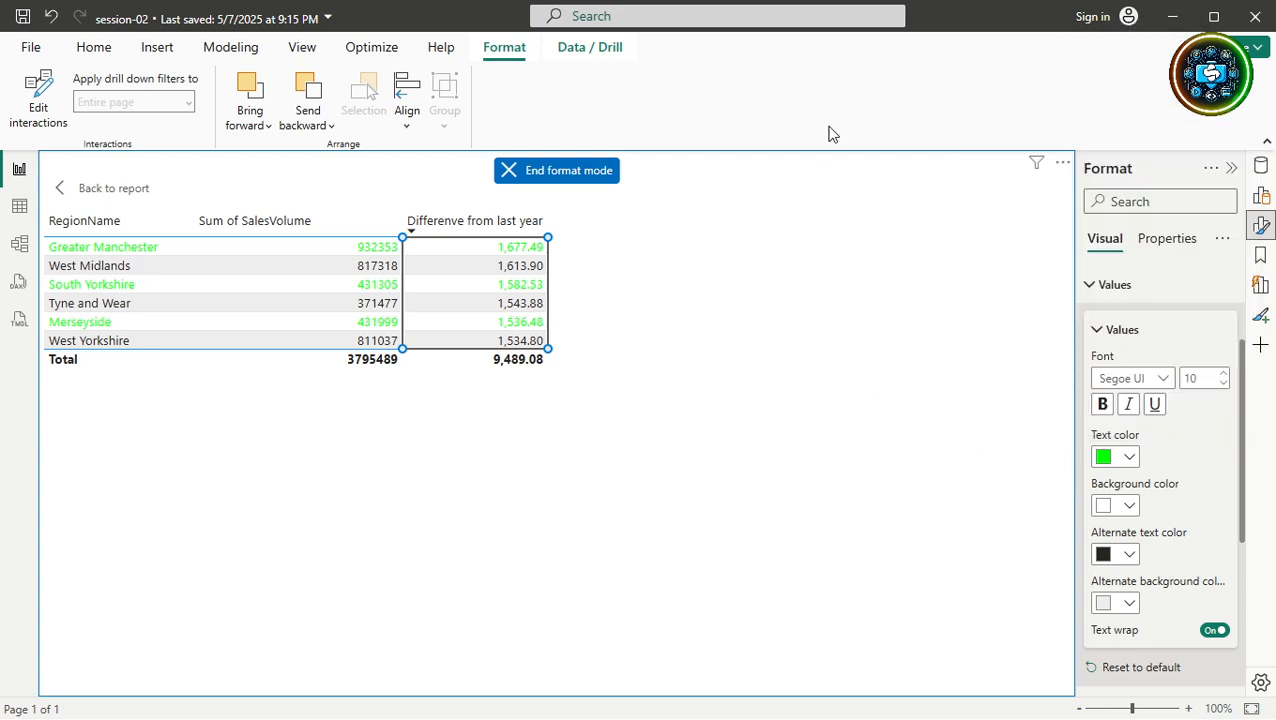
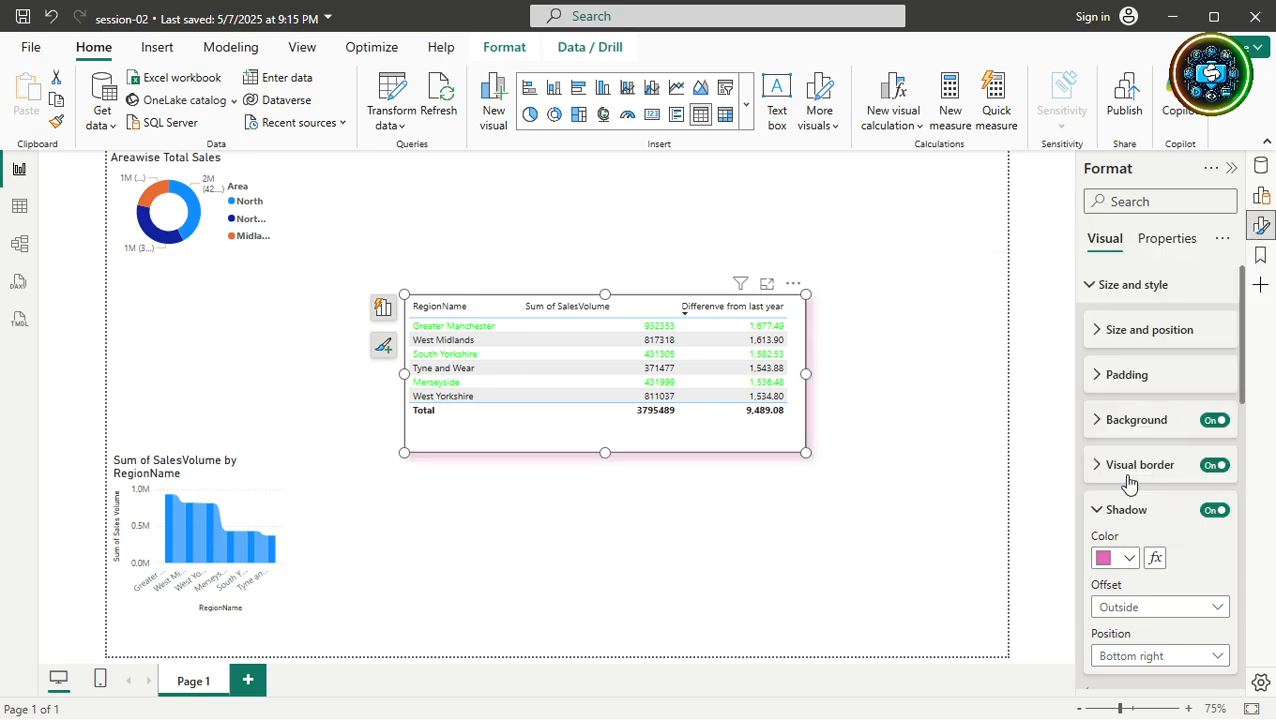
# Set the table's shadow colour to salmon and its background to light salmon.
pyautogui.click(1124, 565)
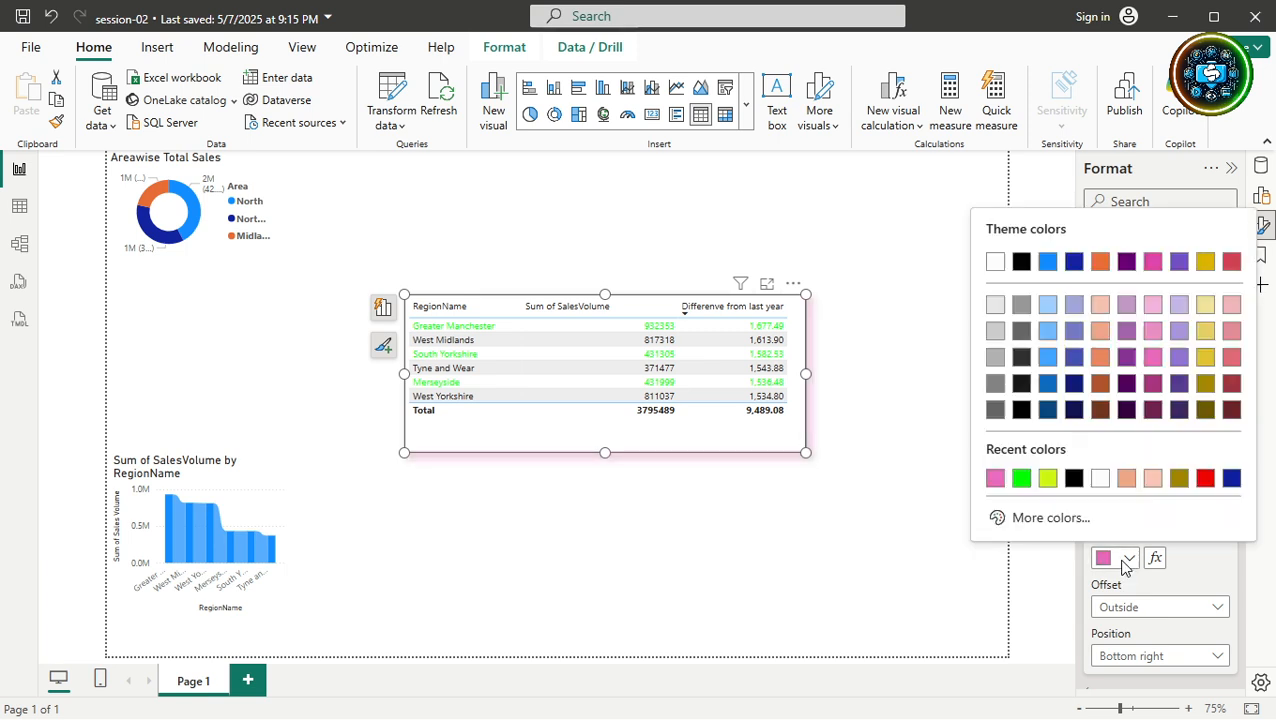
pyautogui.click(1126, 480)
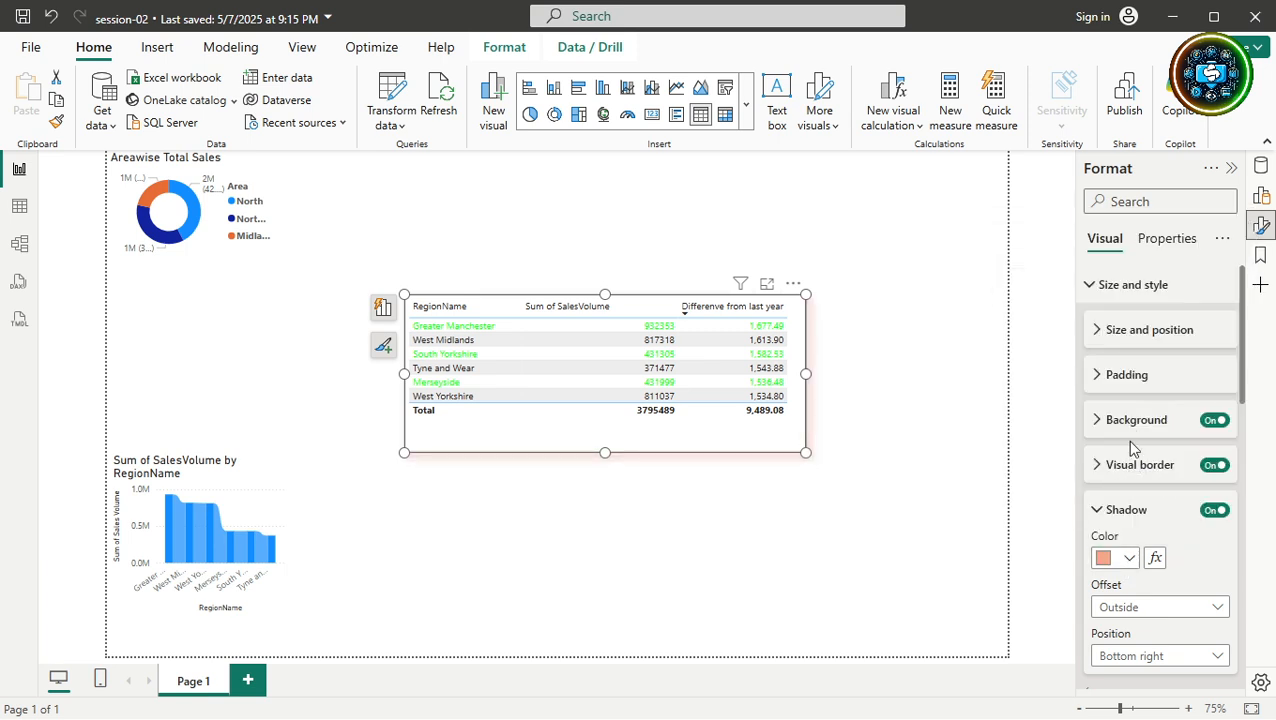
pyautogui.click(1128, 424)
pyautogui.click(1128, 467)
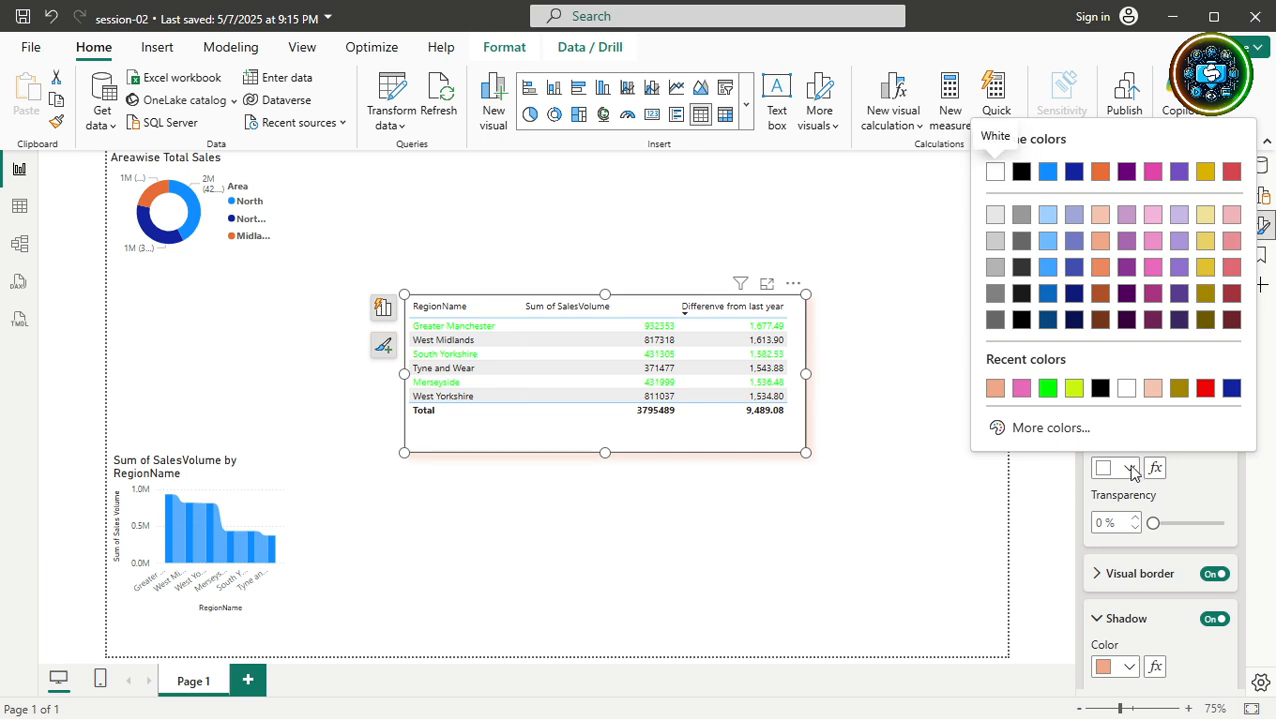
pyautogui.click(1151, 389)
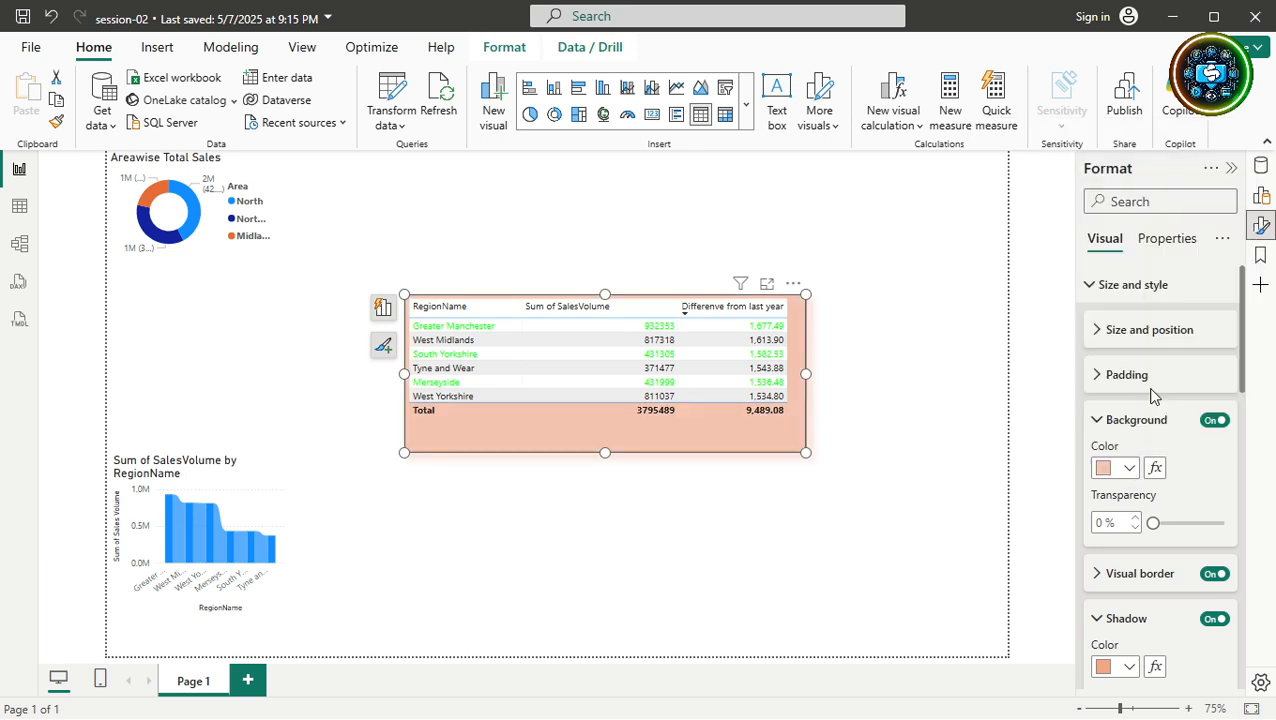
pyautogui.click(913, 436)
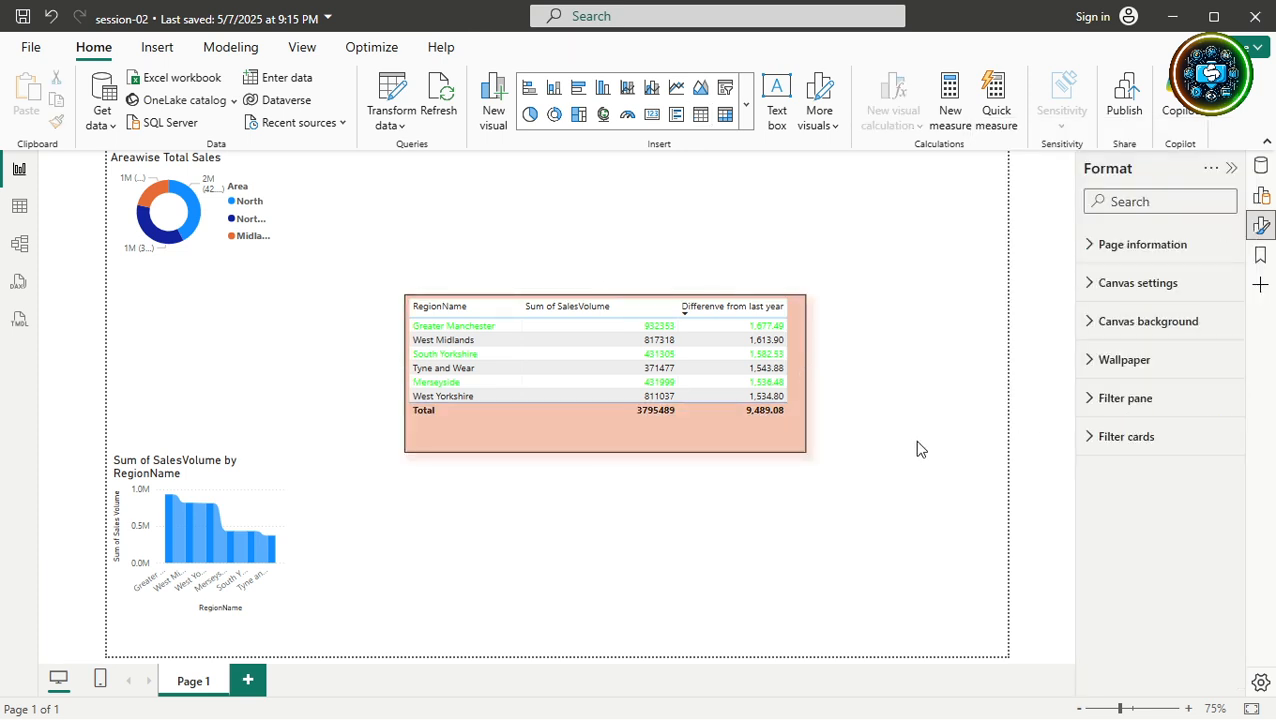
# Drag the sales table to the top-left corner and trim its height and width to fit its rows.
pyautogui.click(776, 443)
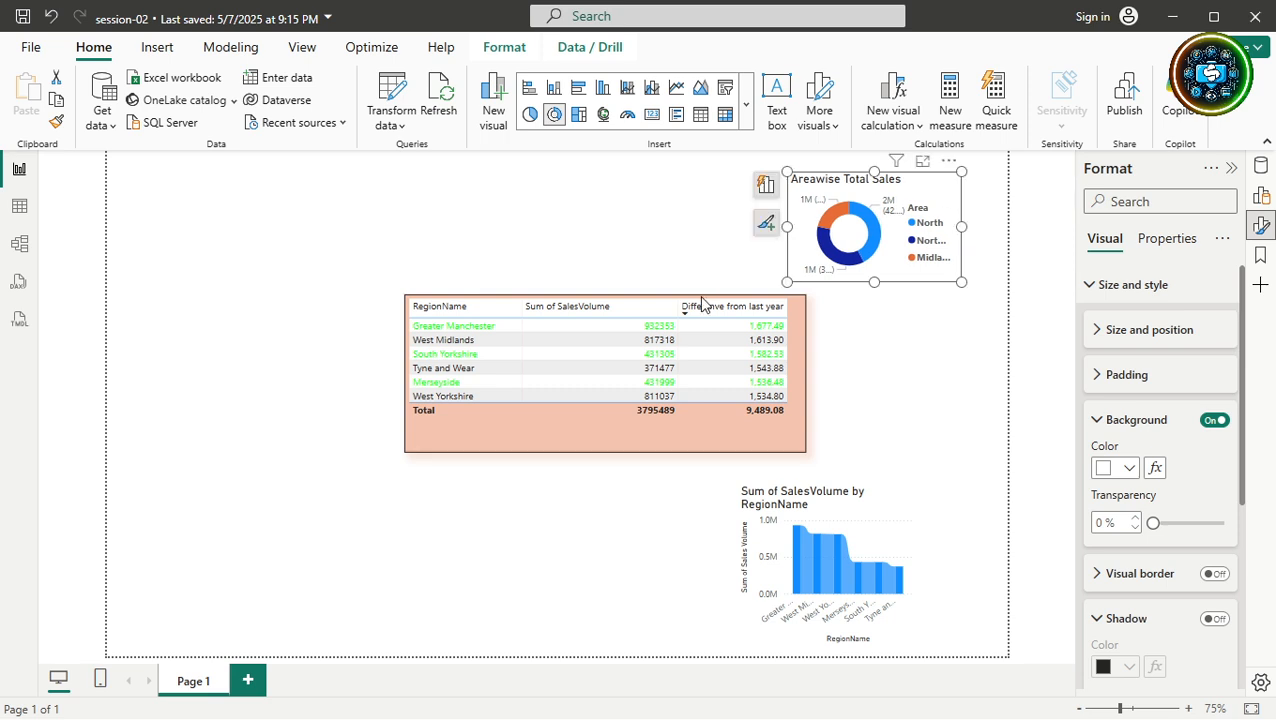
pyautogui.moveTo(628, 447); pyautogui.dragTo(333, 335)
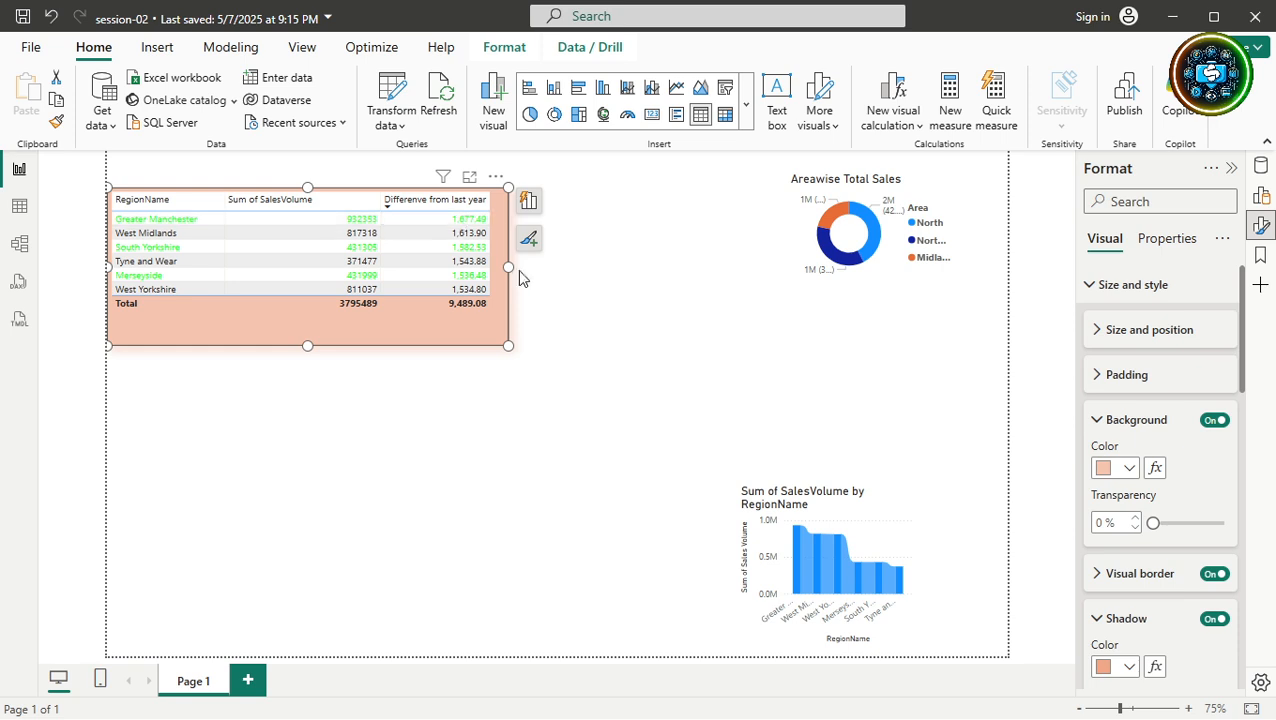
pyautogui.moveTo(508, 345); pyautogui.dragTo(499, 318)
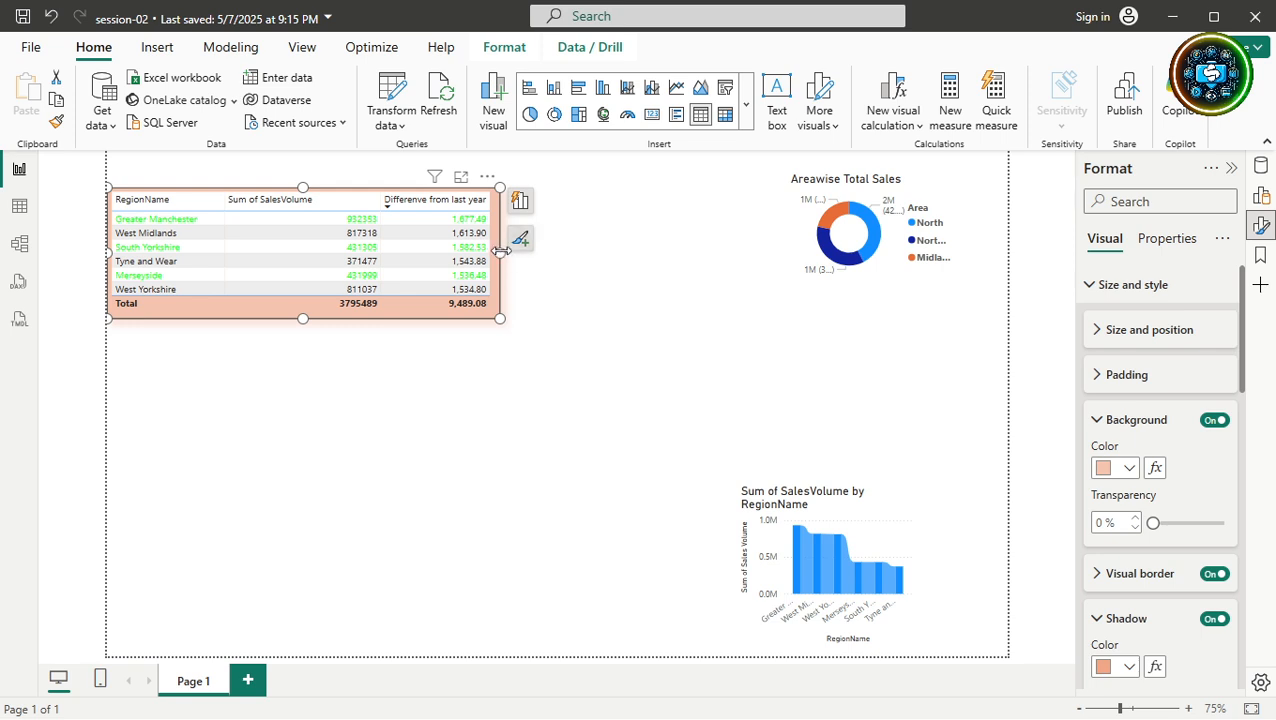
pyautogui.moveTo(499, 251)
pyautogui.mouseDown()
pyautogui.moveTo(261, 289)
pyautogui.moveTo(421, 250)
pyautogui.moveTo(521, 253)
pyautogui.mouseUp()
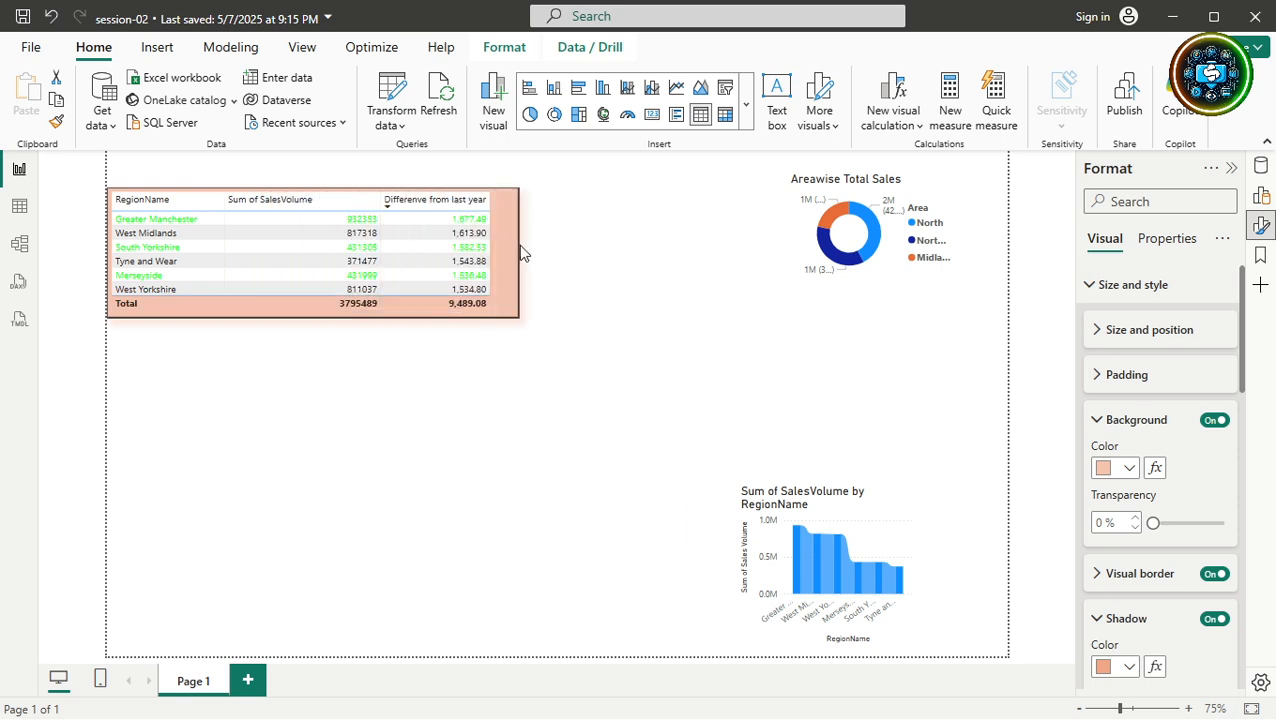
pyautogui.moveTo(313, 318); pyautogui.dragTo(310, 352)
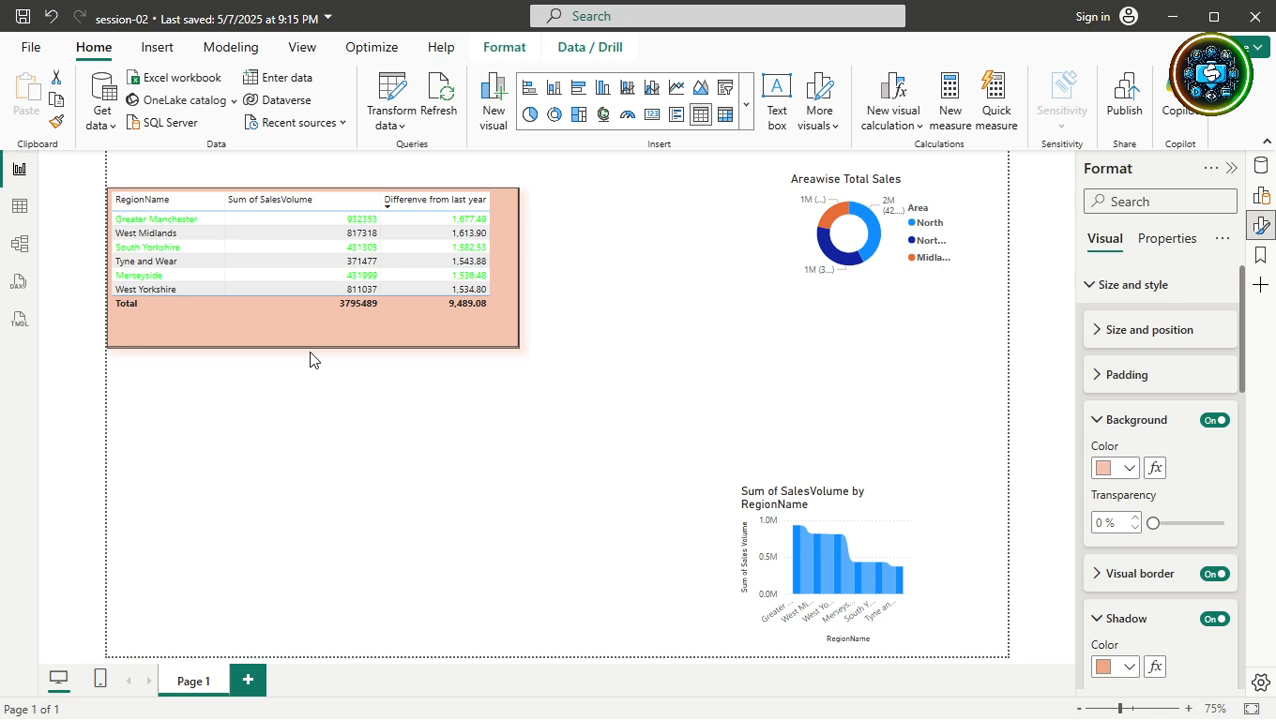
pyautogui.moveTo(522, 346); pyautogui.dragTo(495, 318)
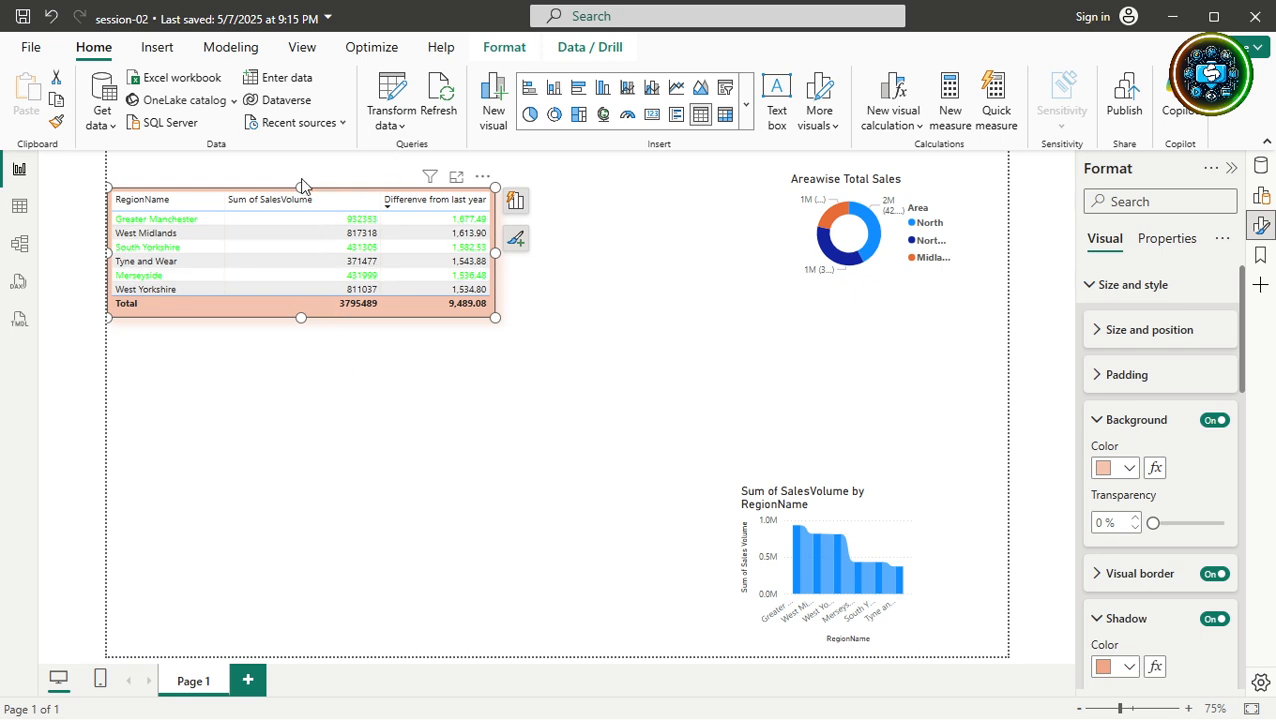
# Use Format Painter to copy the table's peach background and shadow onto the donut chart.
pyautogui.click(56, 122)
pyautogui.click(940, 257)
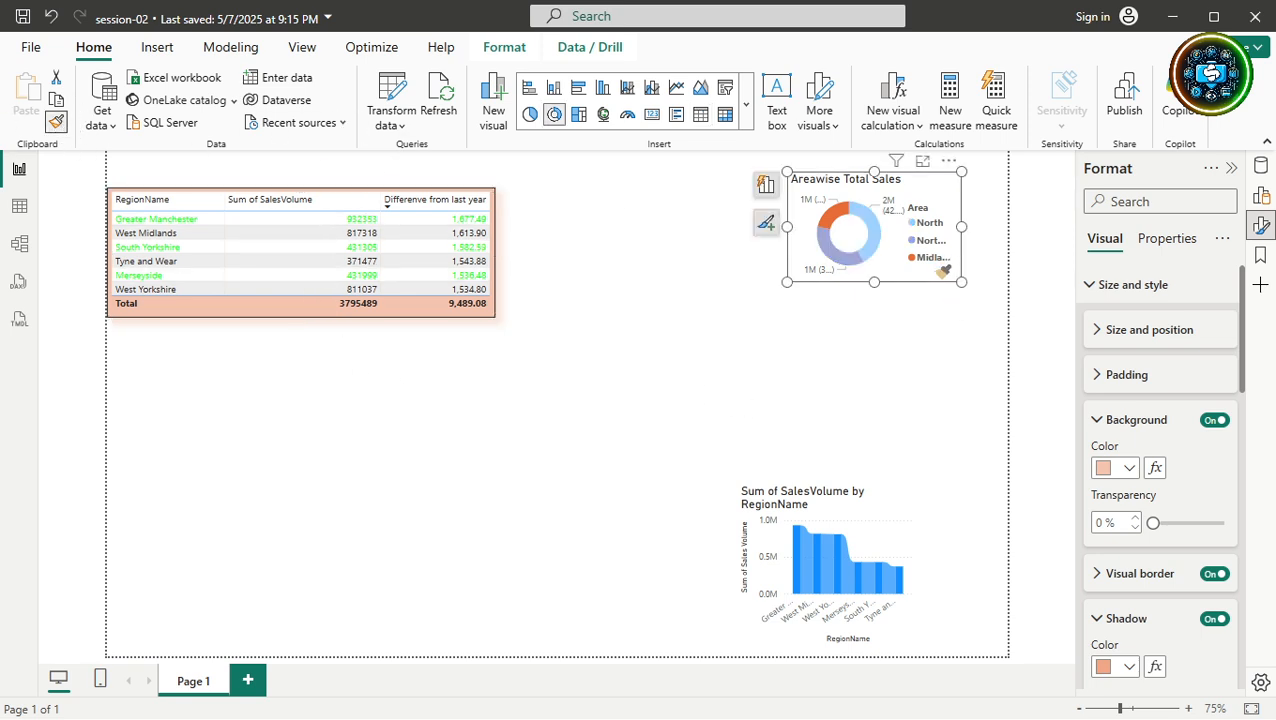
pyautogui.click(910, 372)
# Move the donut chart below the table, to the left of the bar chart.
pyautogui.moveTo(924, 187); pyautogui.dragTo(613, 366)
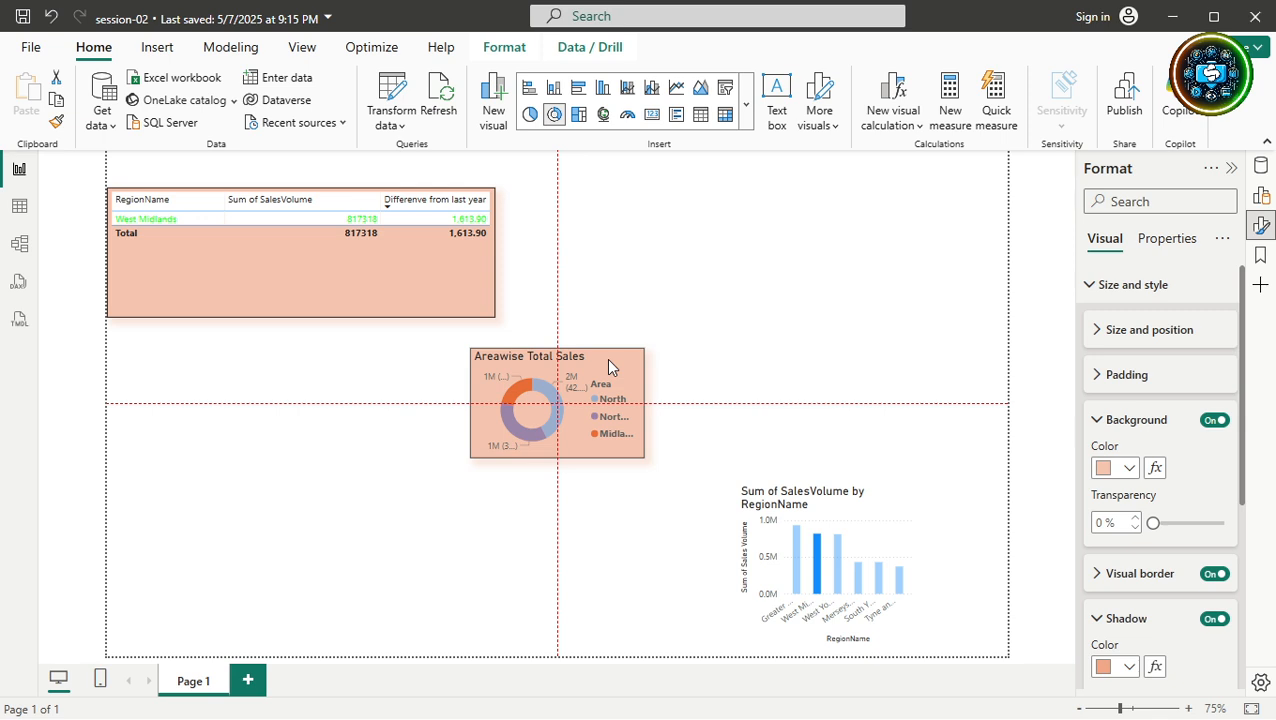
pyautogui.moveTo(608, 366); pyautogui.dragTo(688, 311)
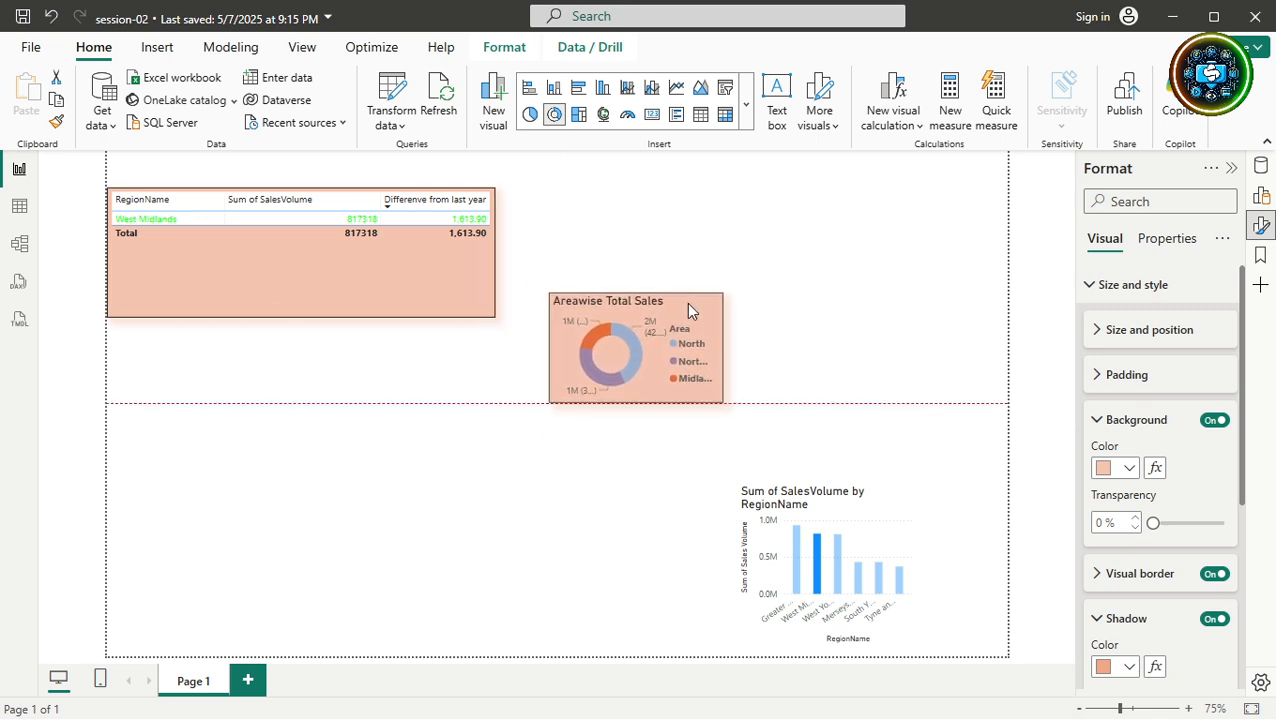
pyautogui.moveTo(686, 302); pyautogui.dragTo(522, 460)
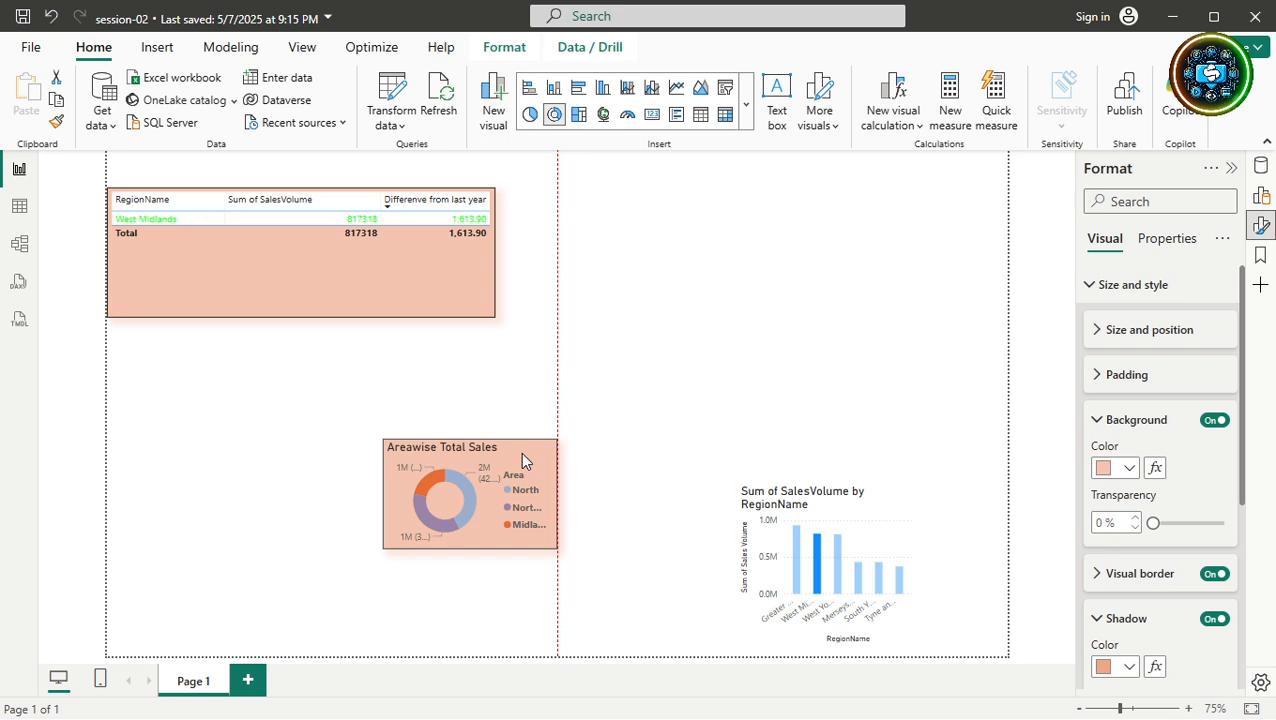
pyautogui.moveTo(522, 460); pyautogui.dragTo(522, 460)
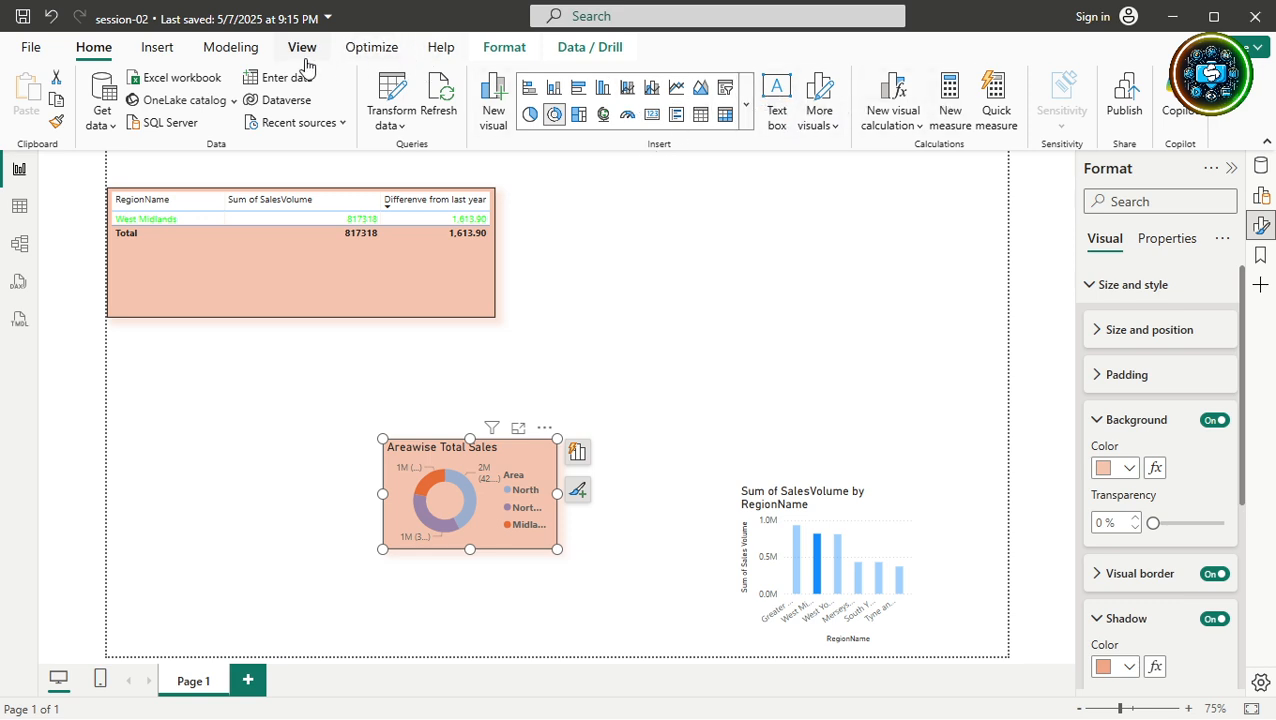
# Insert a line shape and stretch it across the full page width.
pyautogui.click(172, 50)
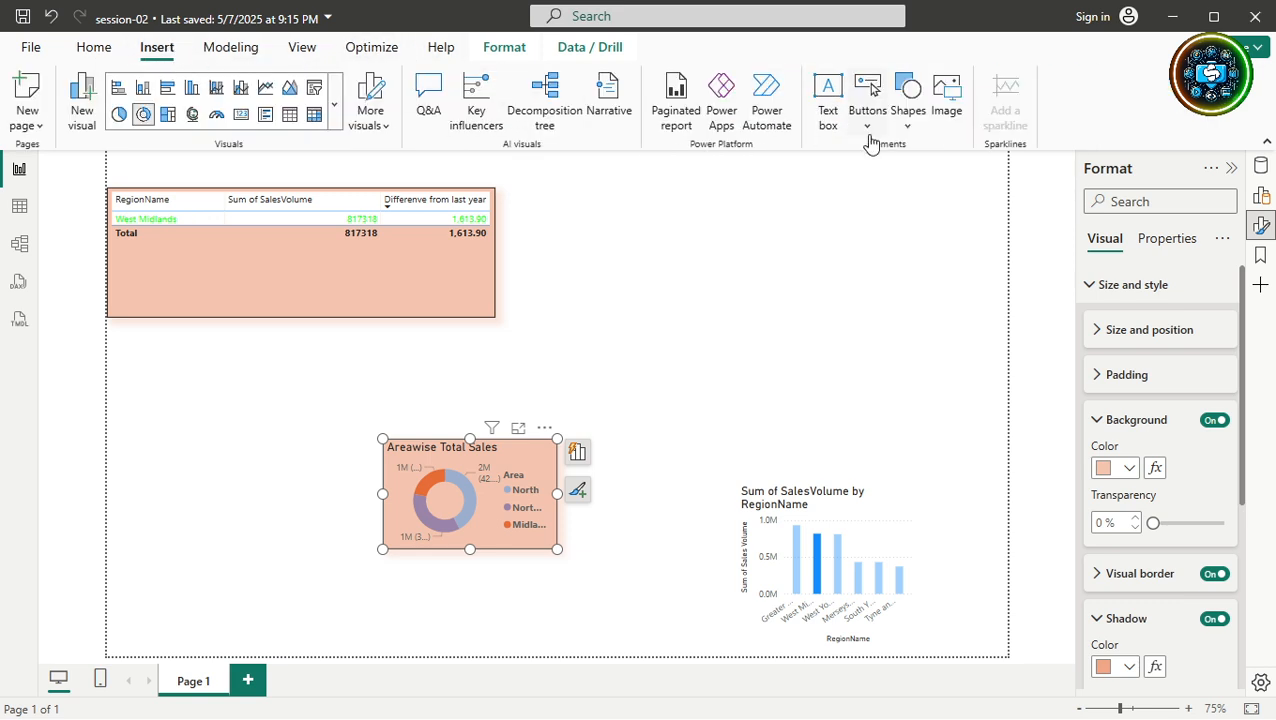
pyautogui.click(906, 131)
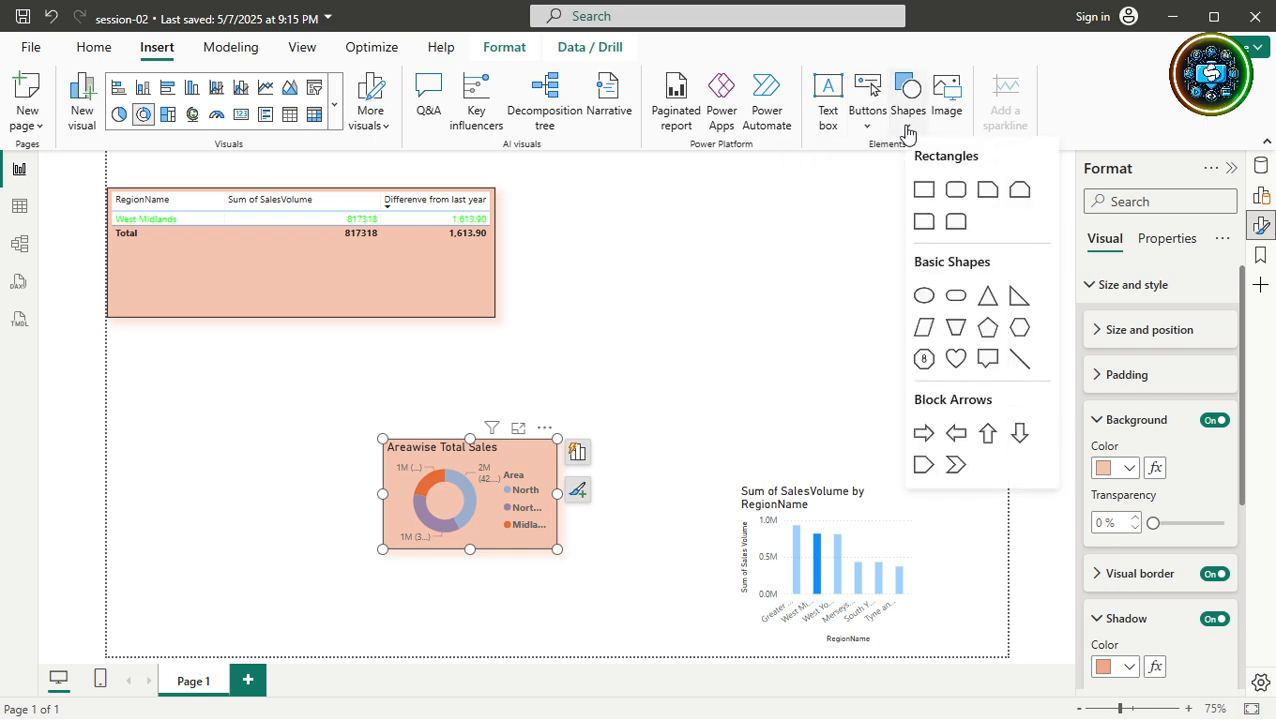
pyautogui.click(1012, 362)
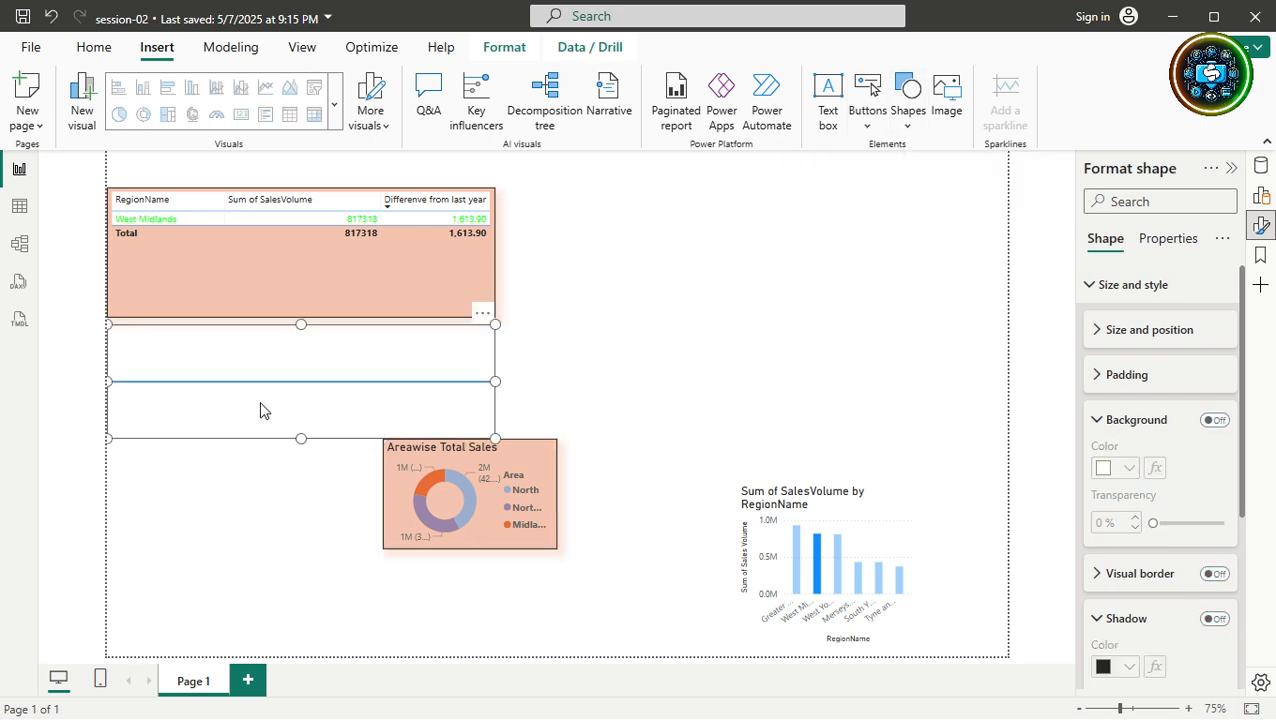
pyautogui.moveTo(495, 381); pyautogui.dragTo(1071, 379)
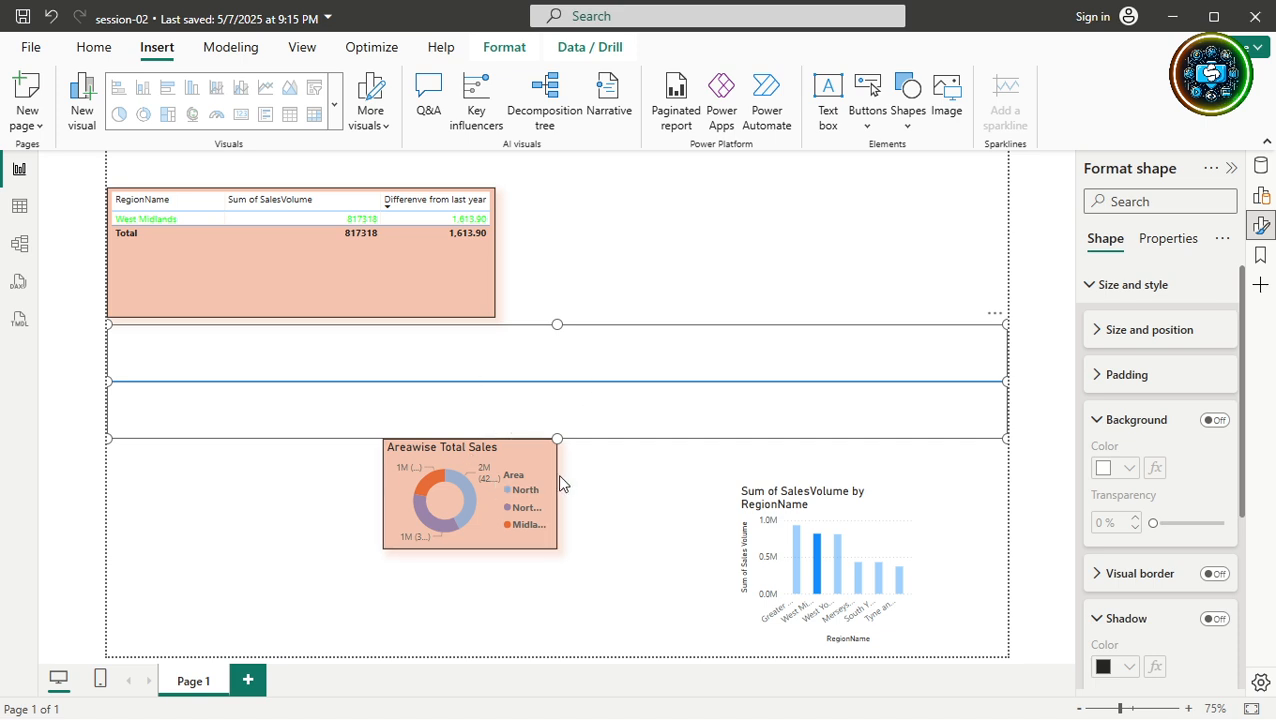
# Insert a second trial line, move it, then delete it.
pyautogui.click(907, 115)
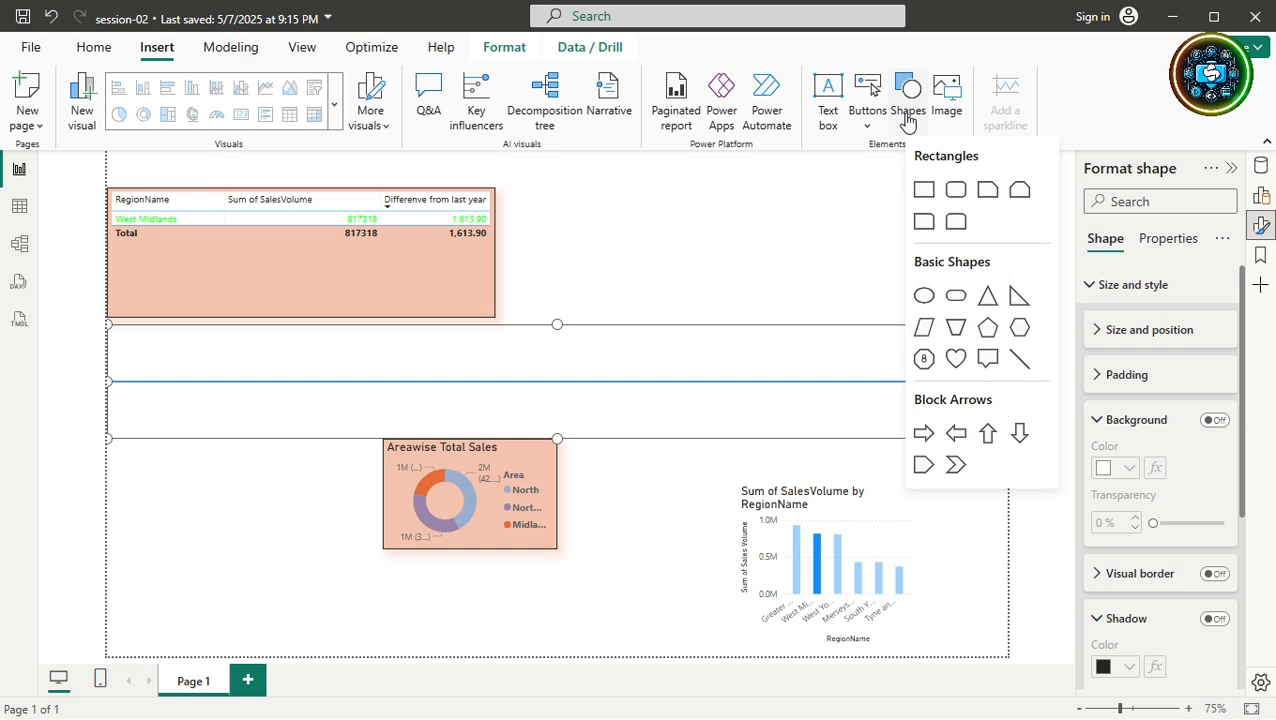
pyautogui.click(1020, 358)
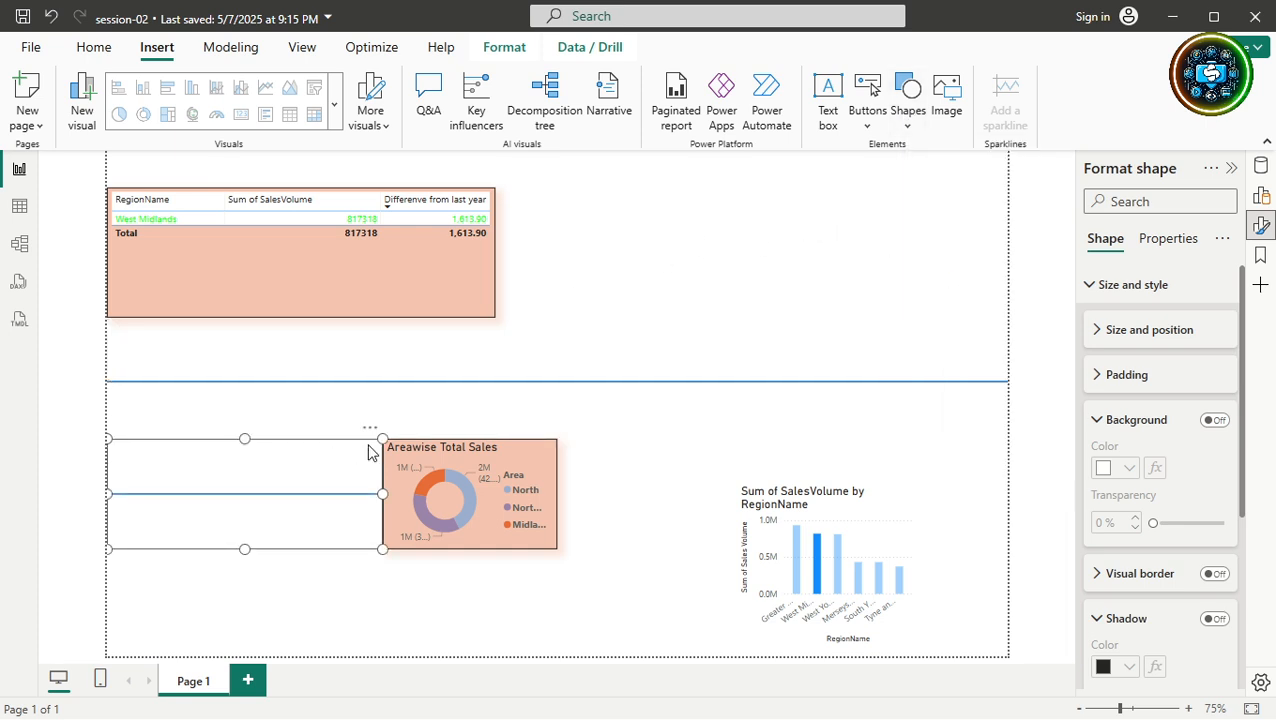
pyautogui.moveTo(345, 462); pyautogui.dragTo(895, 300)
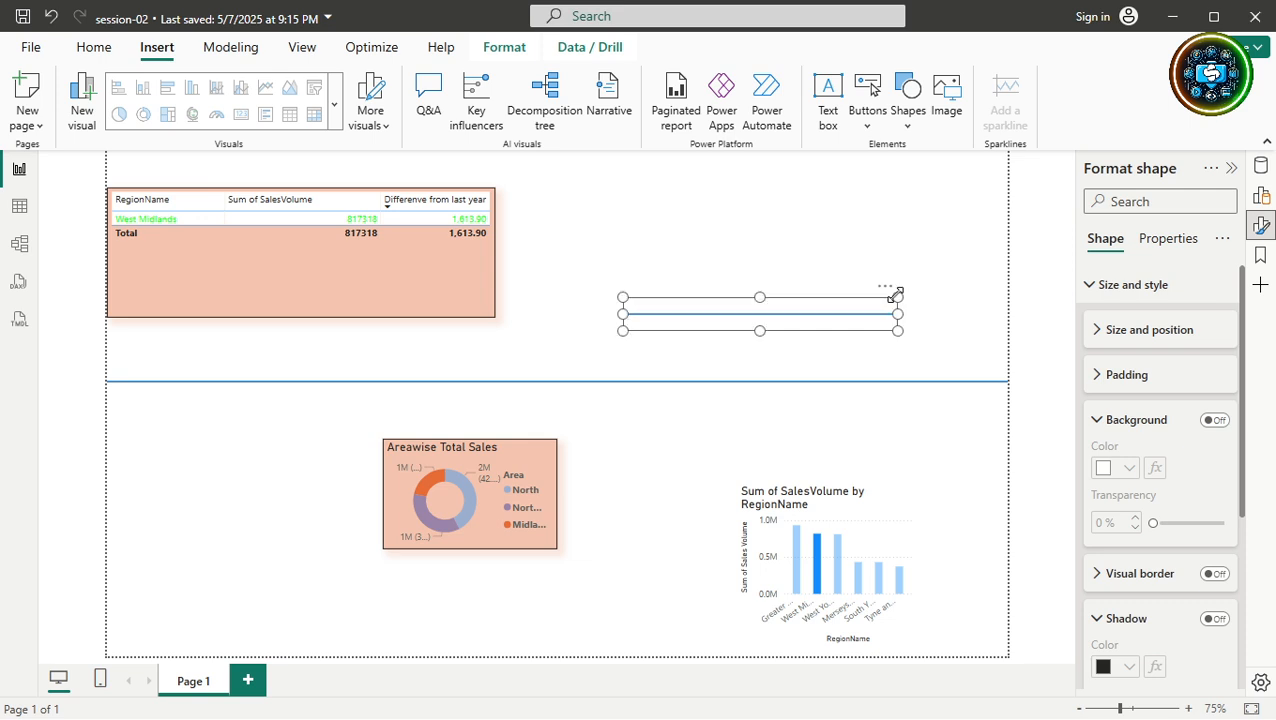
pyautogui.press('Delete')
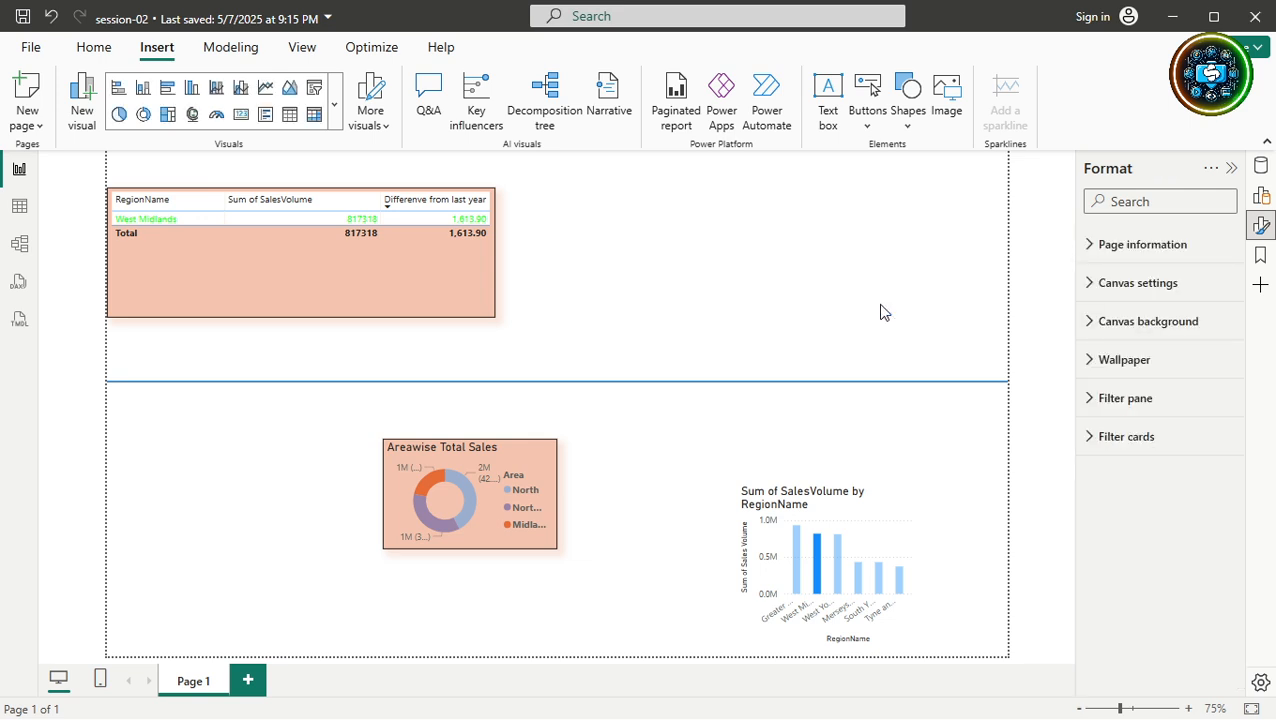
# Insert a trial up-arrow shape, move it over the line, then delete it.
pyautogui.click(909, 96)
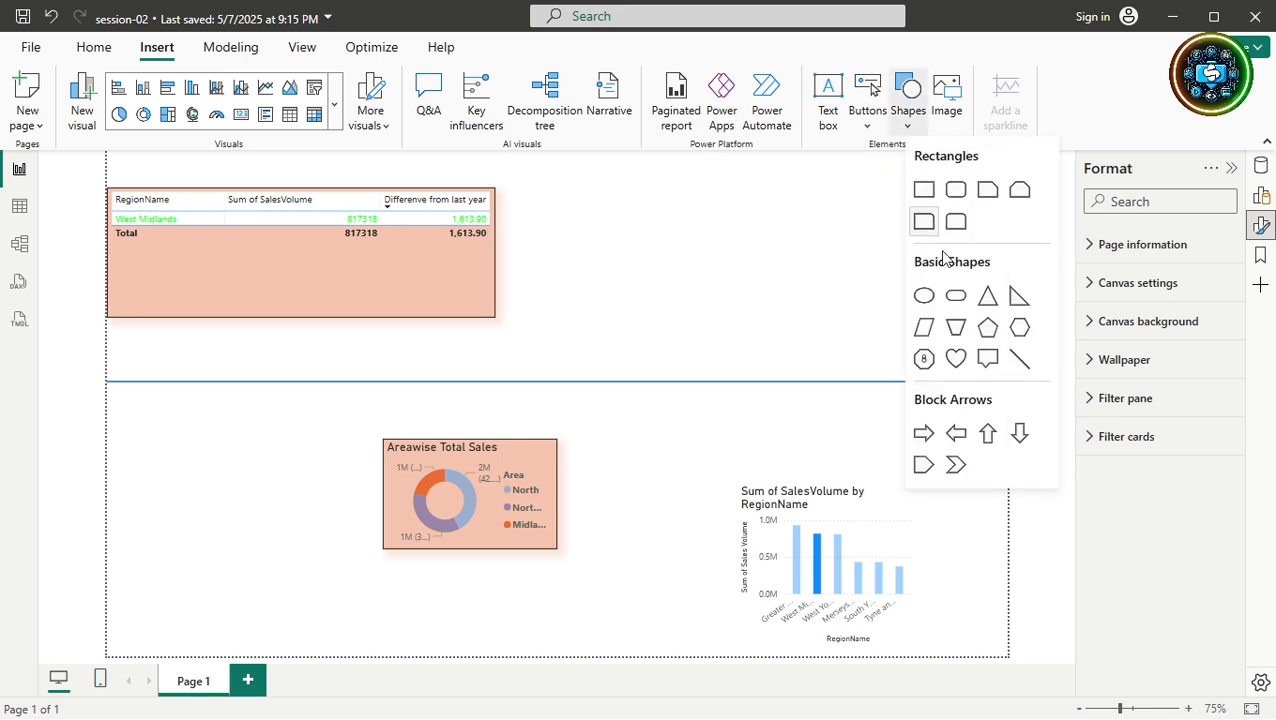
pyautogui.click(987, 434)
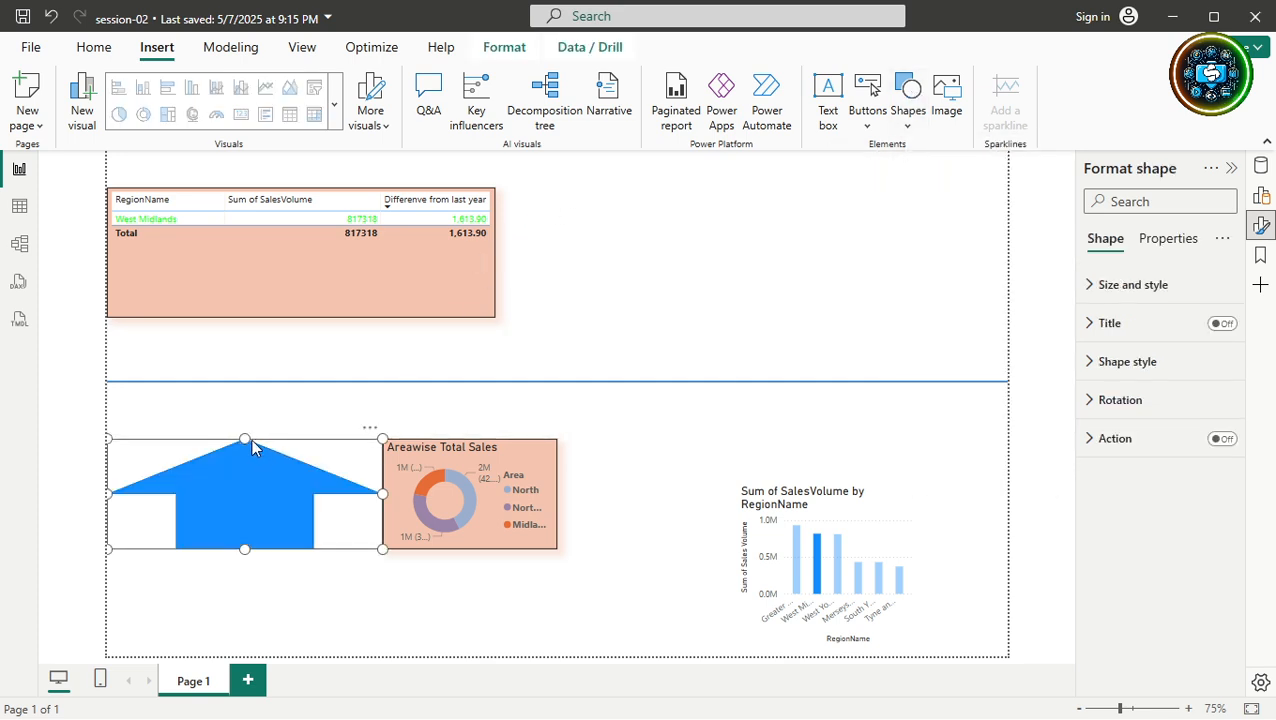
pyautogui.moveTo(251, 439); pyautogui.dragTo(620, 153)
pyautogui.moveTo(603, 311); pyautogui.dragTo(595, 401)
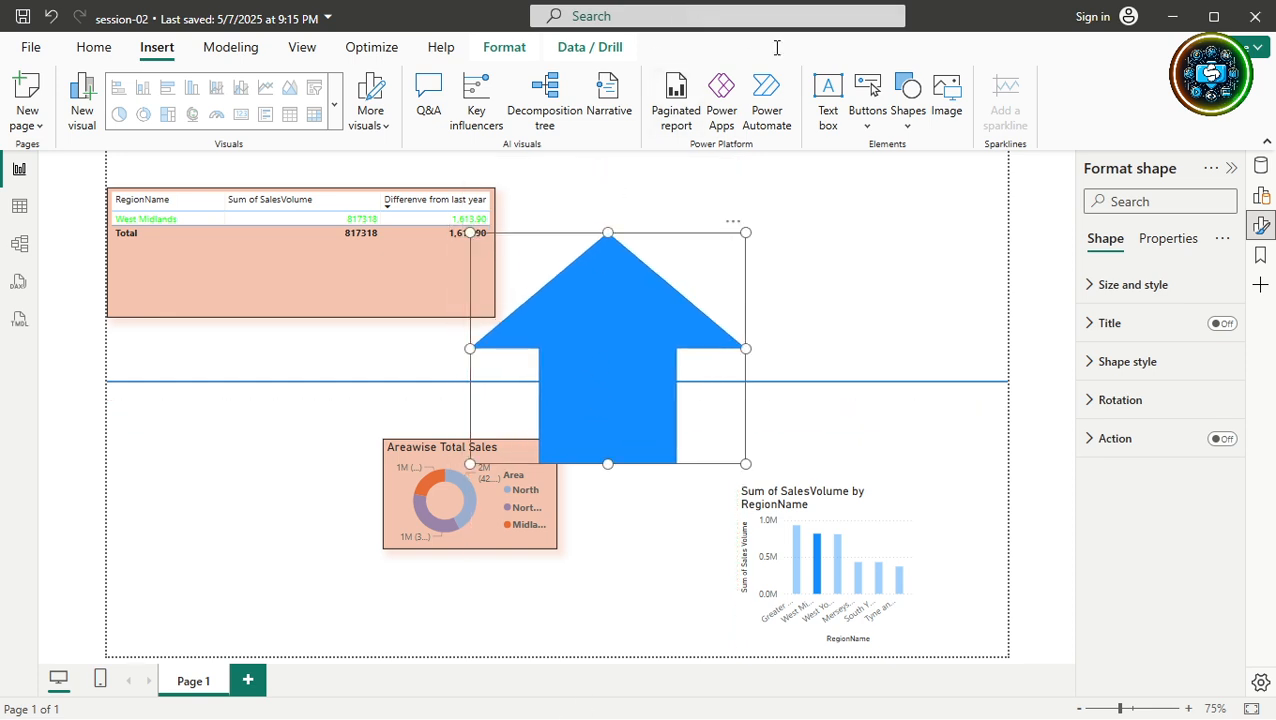
pyautogui.press('Delete')
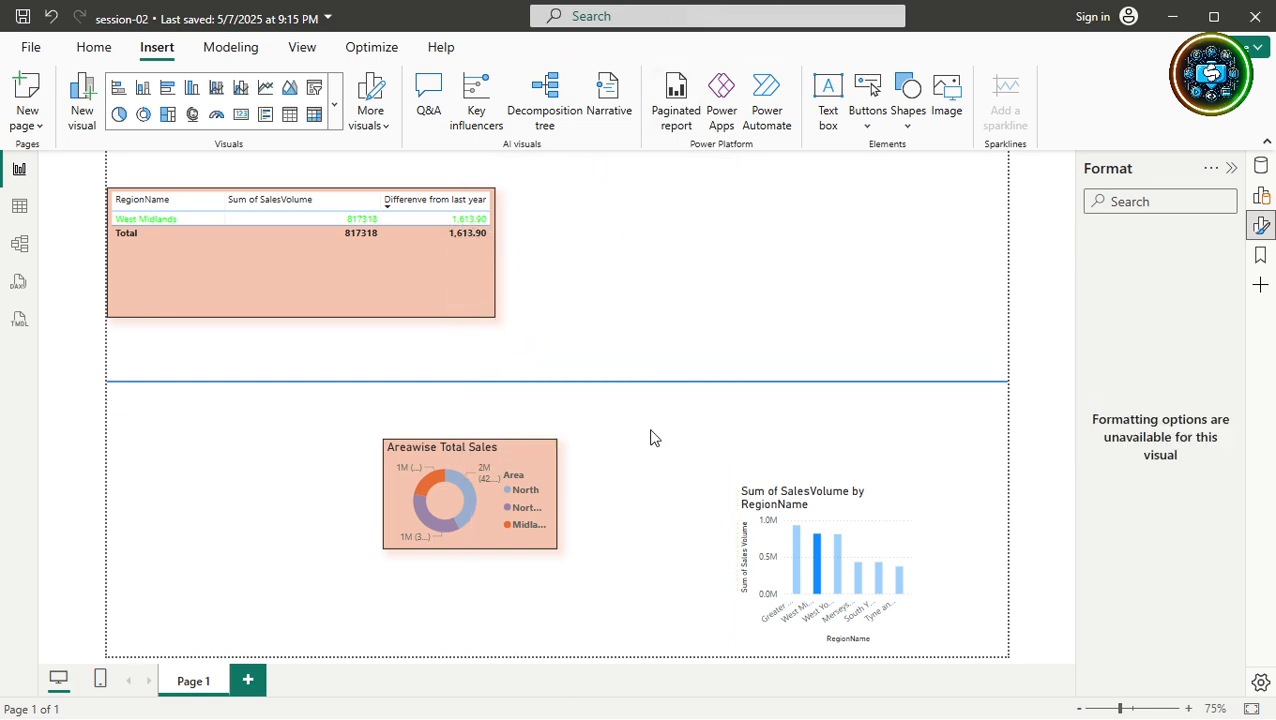
# Delete the horizontal line and move the donut chart up beside the table at the page top.
pyautogui.click(574, 386)
pyautogui.press('Delete')
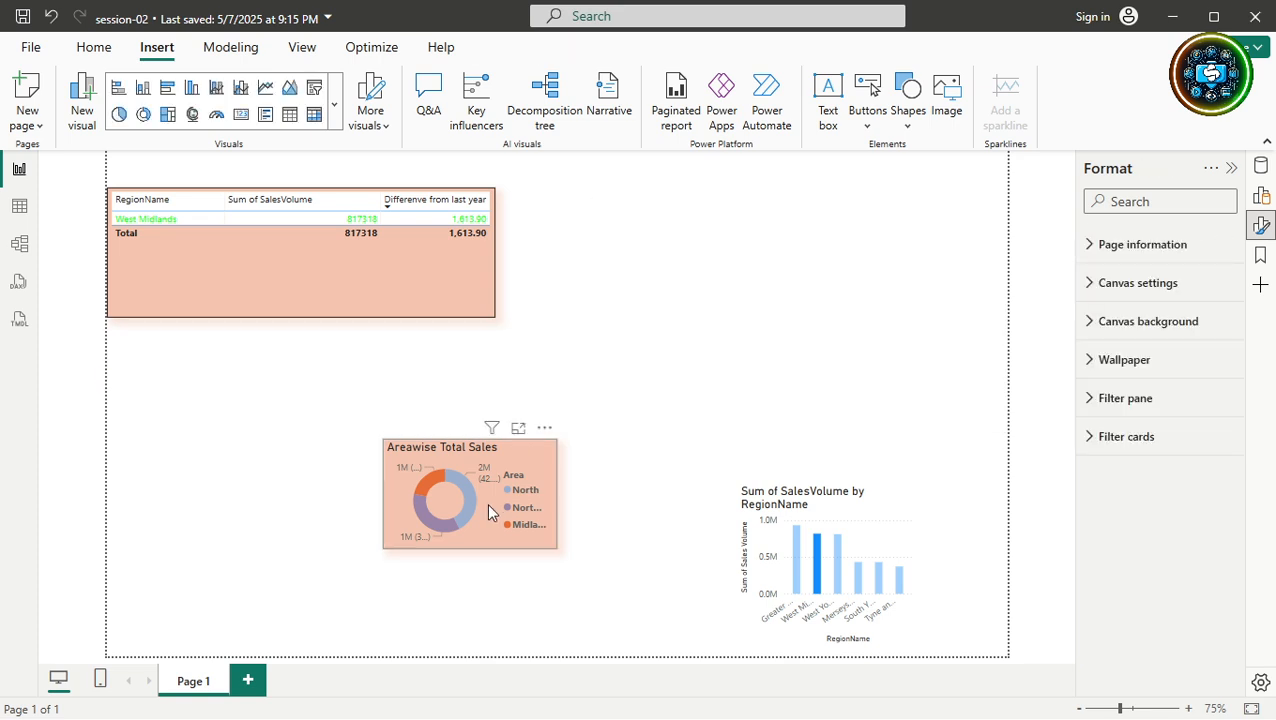
pyautogui.moveTo(506, 505); pyautogui.dragTo(490, 510)
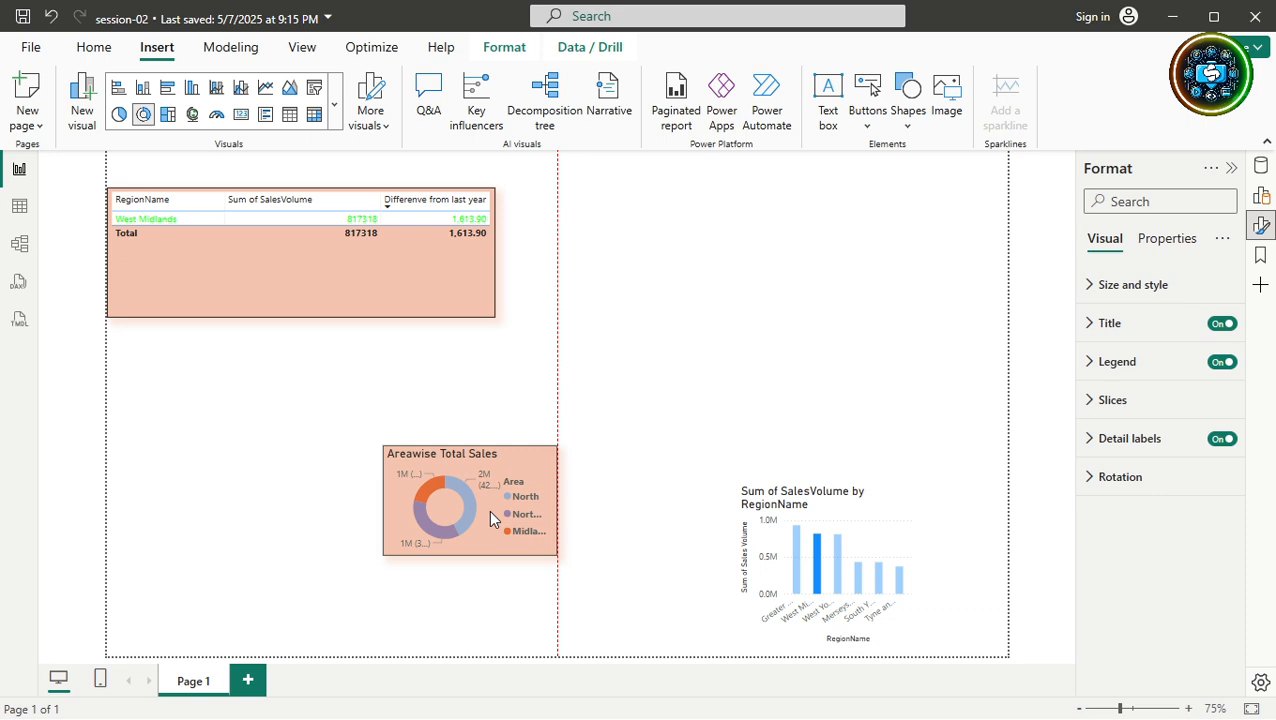
pyautogui.moveTo(490, 518); pyautogui.dragTo(575, 420)
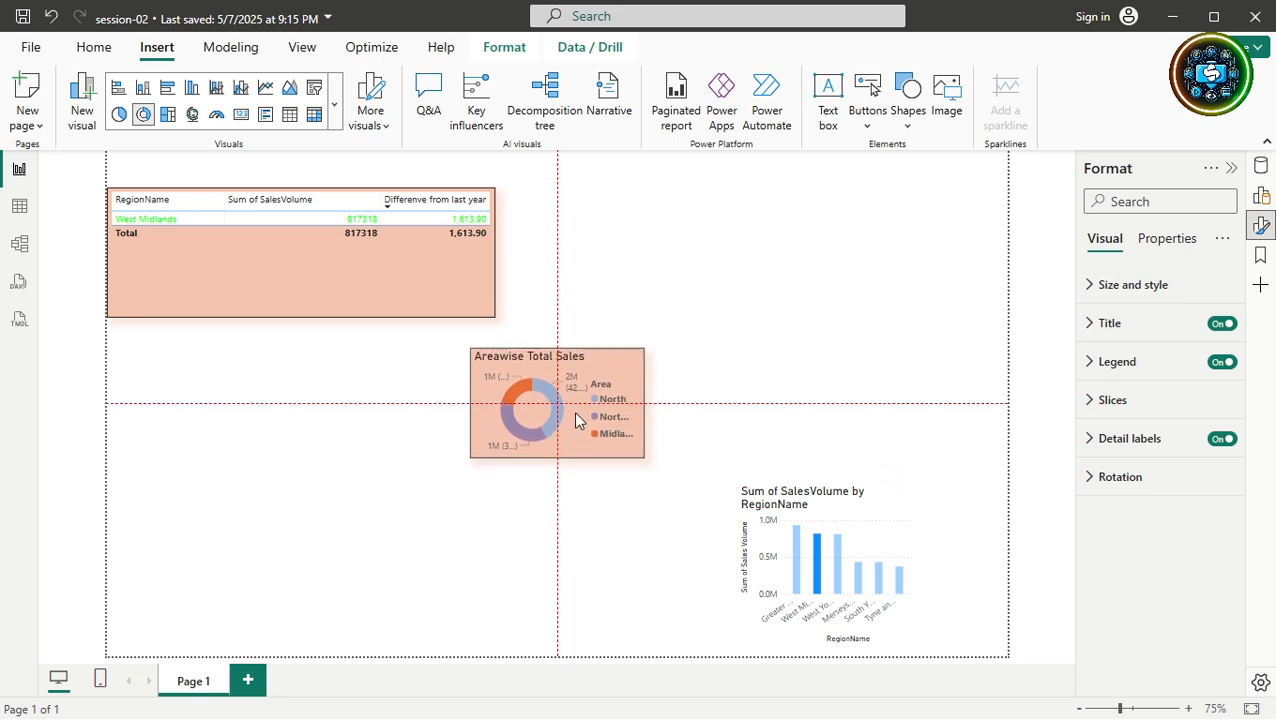
pyautogui.moveTo(575, 420); pyautogui.dragTo(575, 420)
pyautogui.moveTo(576, 413); pyautogui.dragTo(605, 257)
pyautogui.click(600, 450)
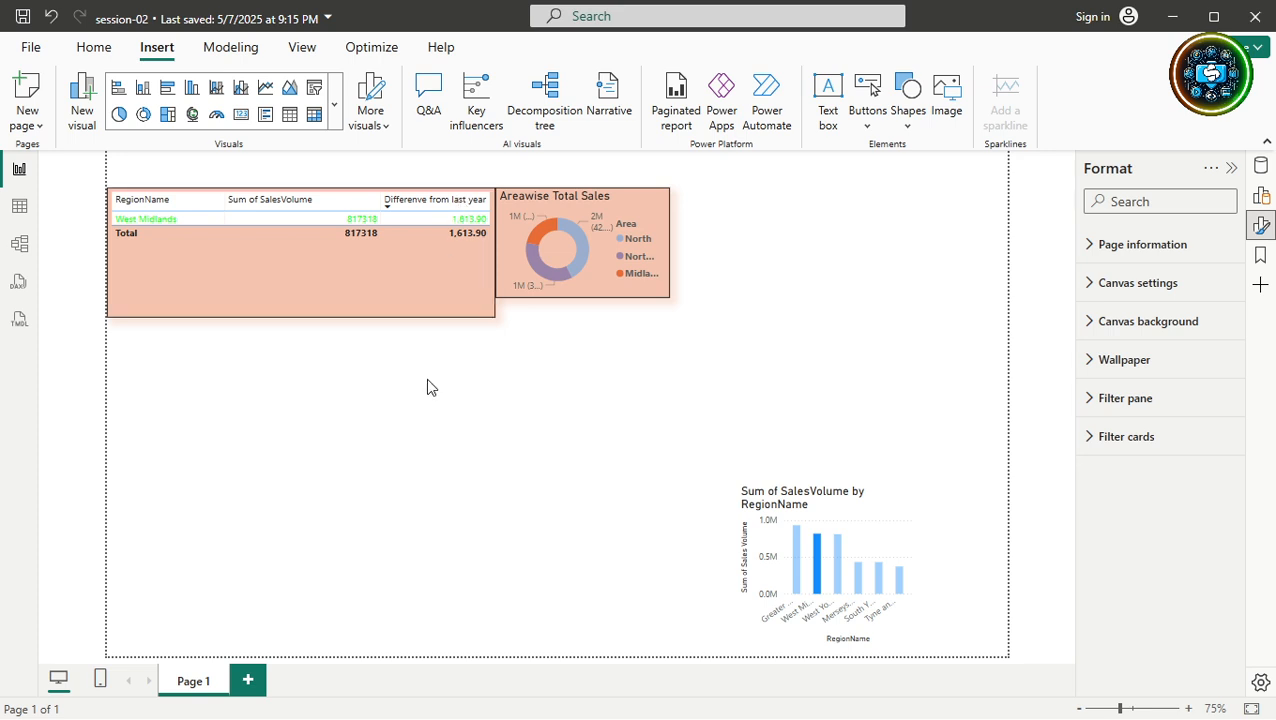
# Clear the region filter via the donut chart and nudge the donut slightly lower.
pyautogui.click(541, 234)
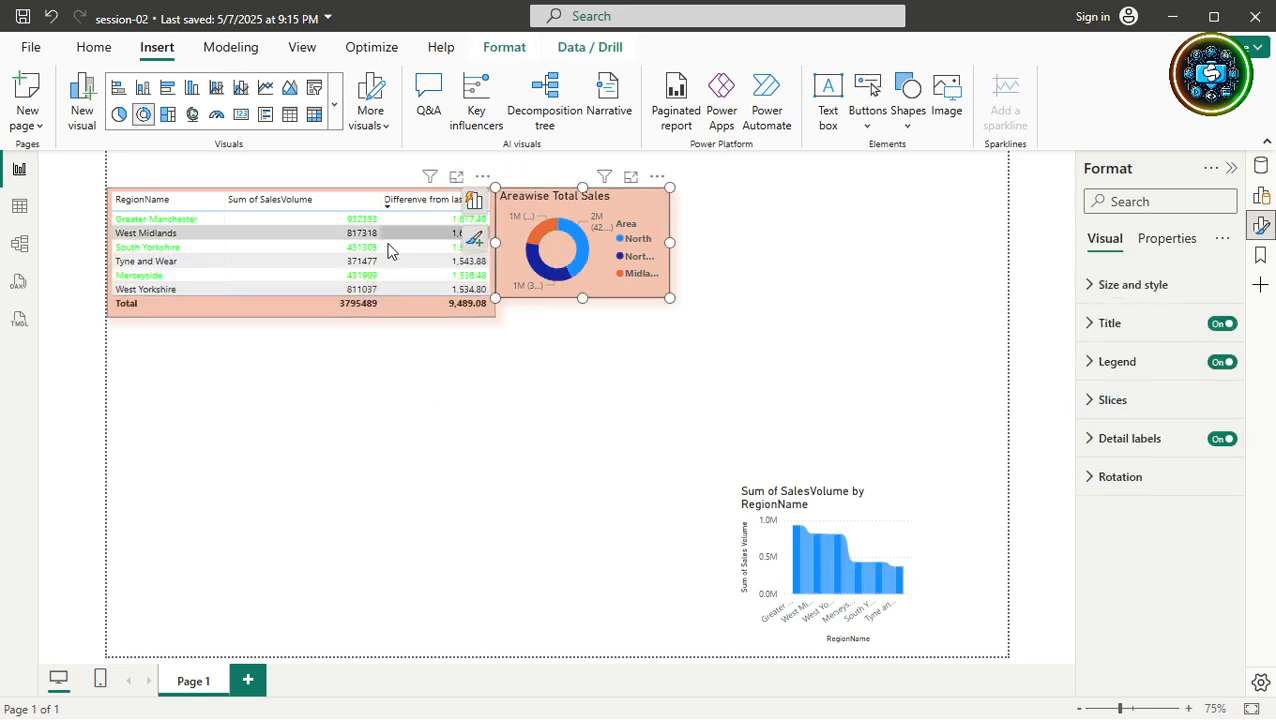
pyautogui.click(602, 426)
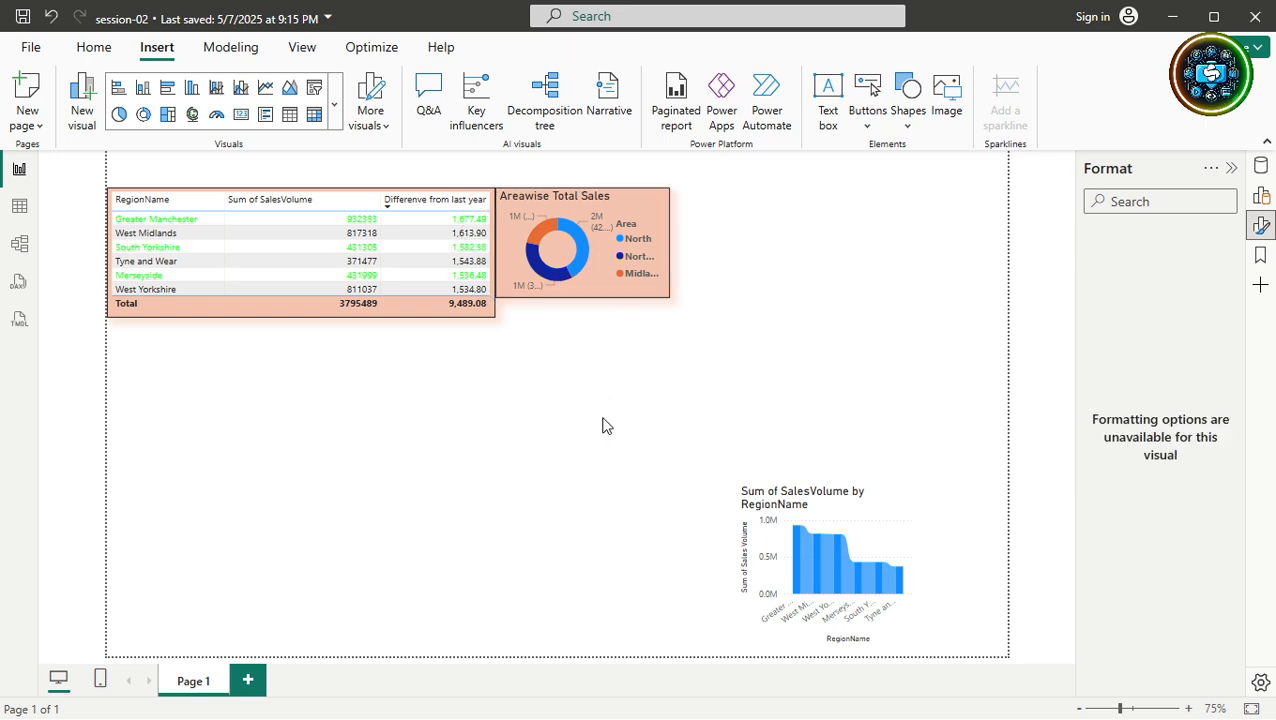
pyautogui.click(598, 275)
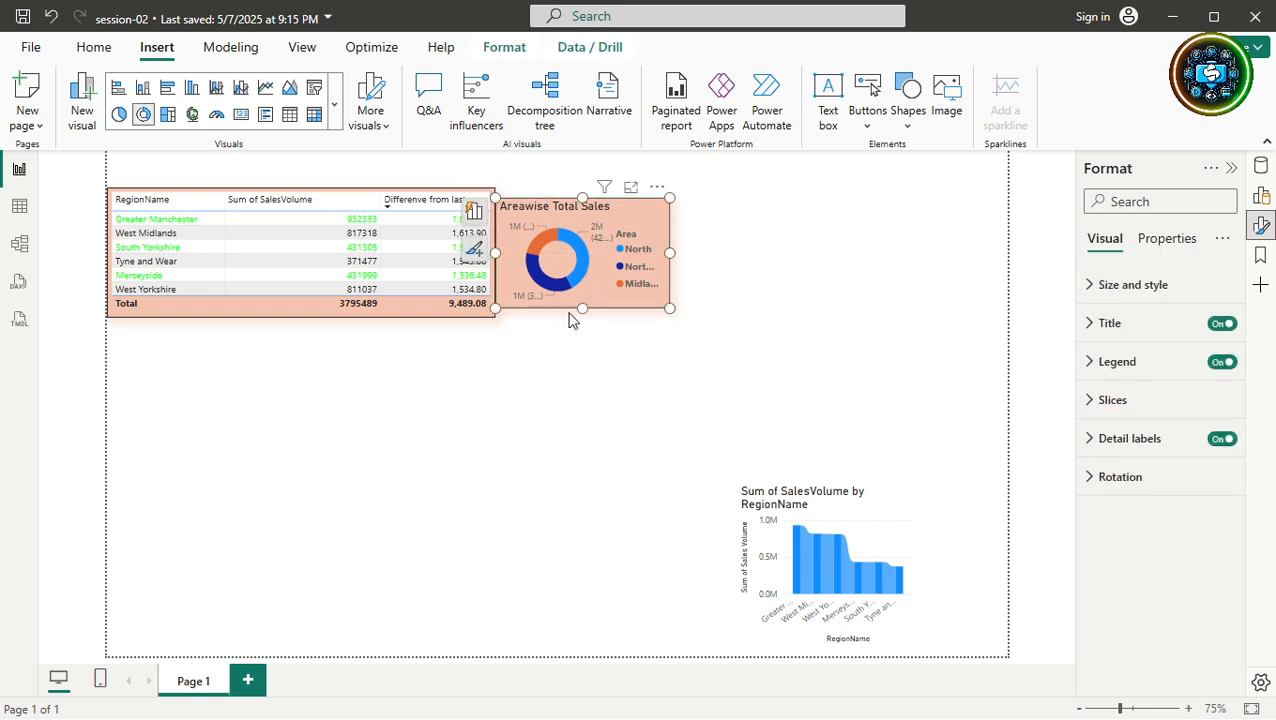
pyautogui.moveTo(582, 310); pyautogui.dragTo(584, 320)
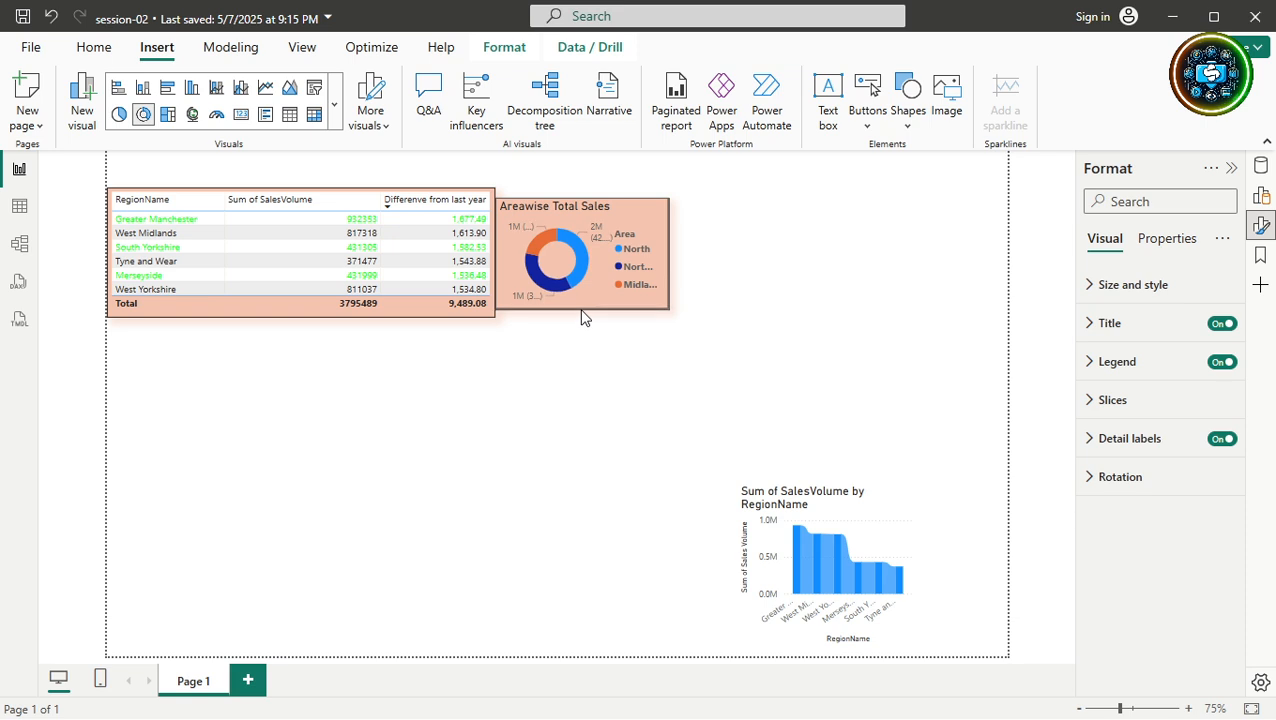
pyautogui.click(583, 310)
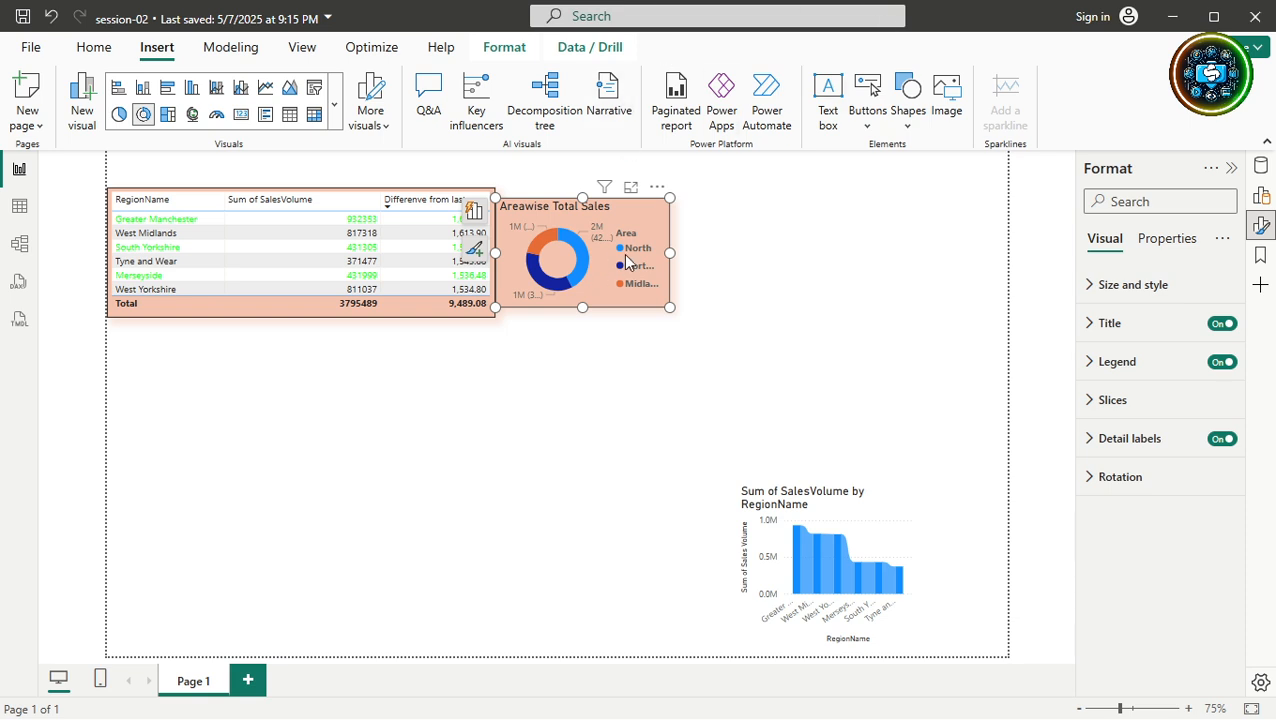
# Make the table taller and move the donut beside it, level with the table's top.
pyautogui.click(369, 312)
pyautogui.moveTo(299, 317); pyautogui.dragTo(300, 452)
pyautogui.moveTo(606, 285); pyautogui.dragTo(603, 341)
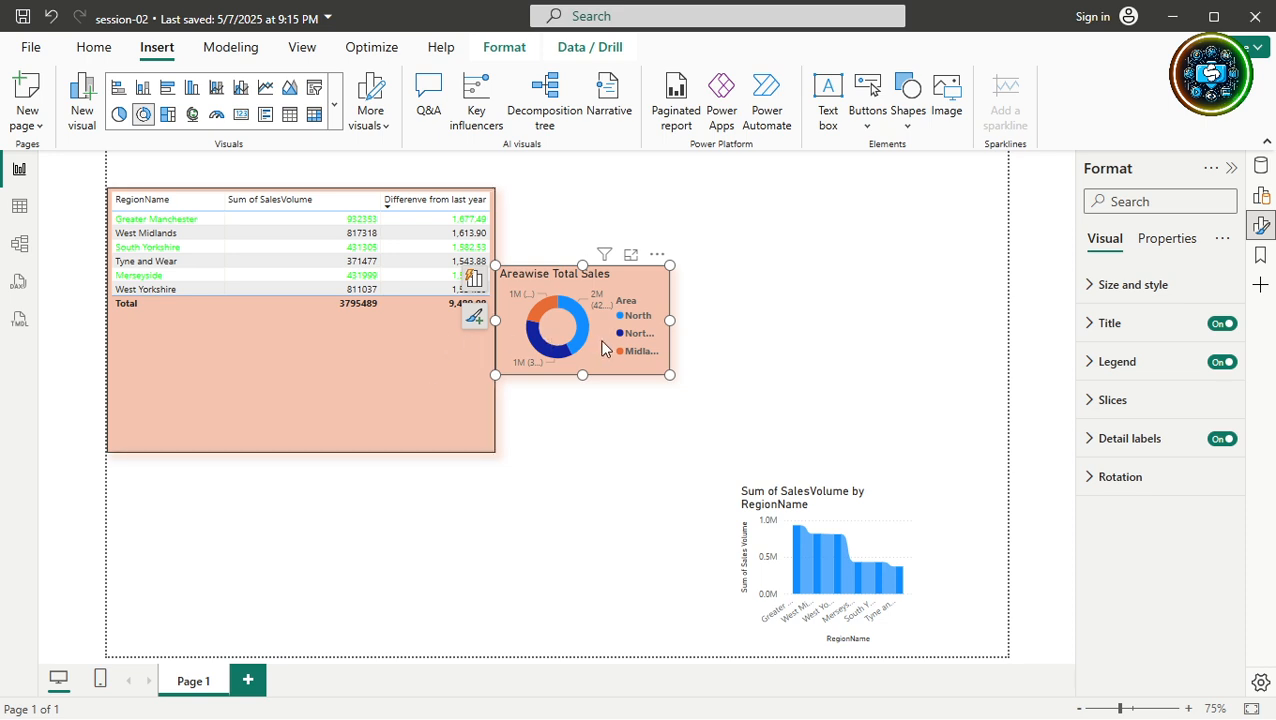
pyautogui.moveTo(603, 347); pyautogui.dragTo(603, 343)
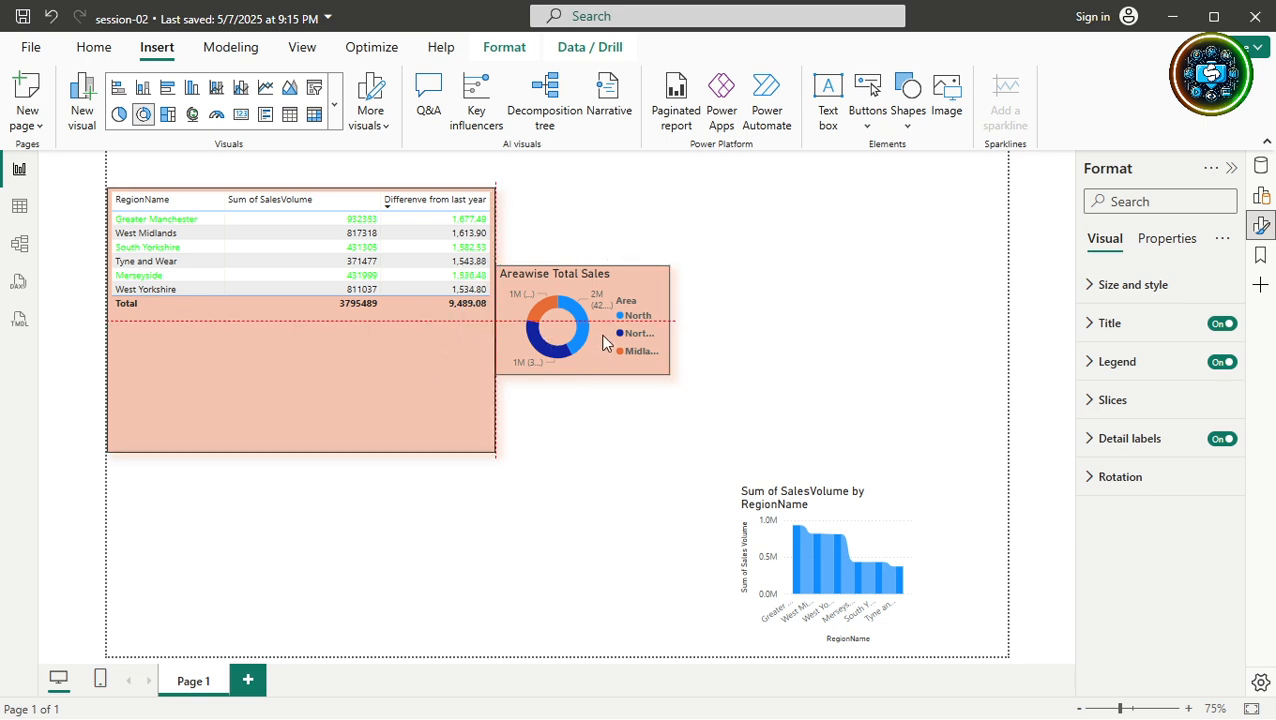
pyautogui.moveTo(603, 343); pyautogui.dragTo(678, 364)
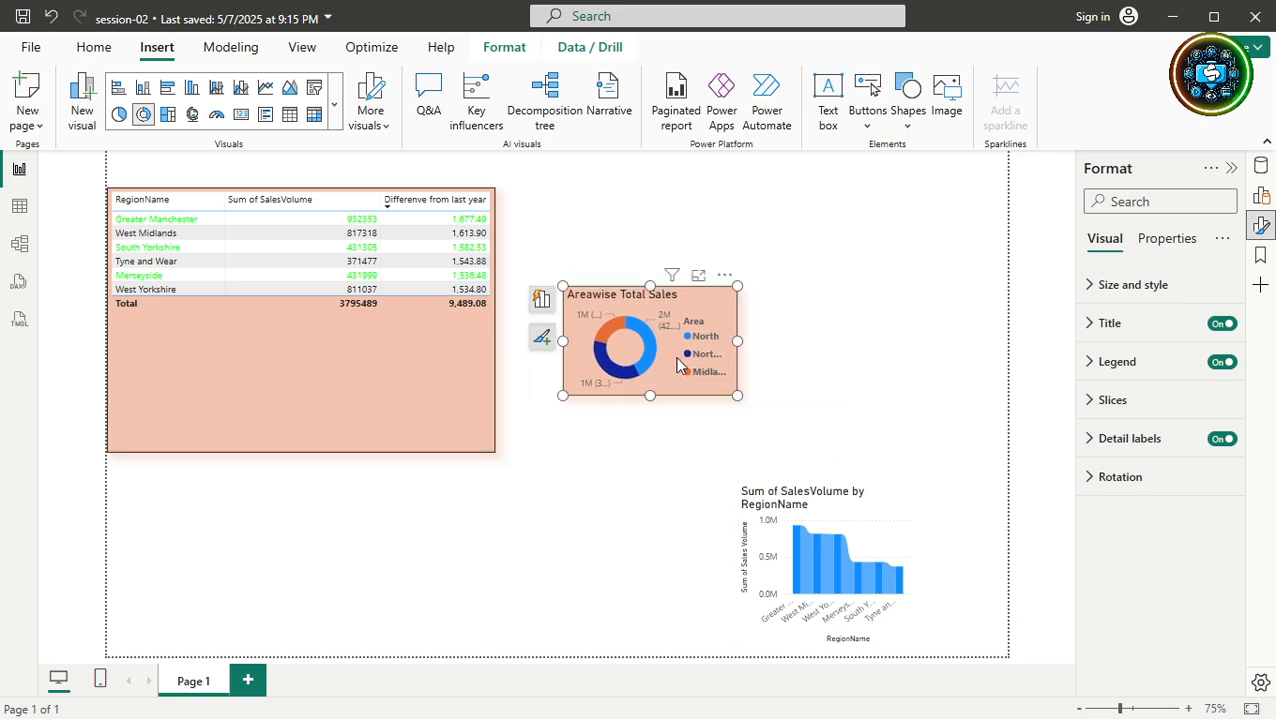
# Select the table and donut together and align them on their middles, then their tops.
pyautogui.click(455, 377)
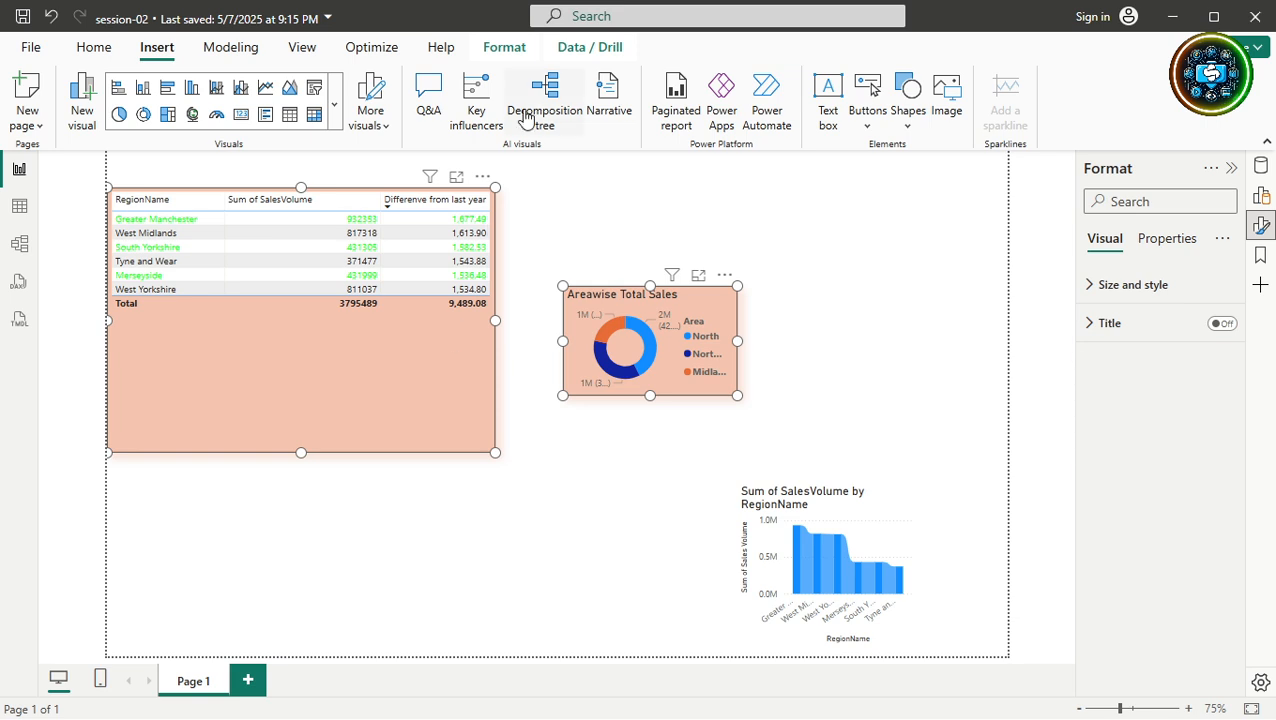
pyautogui.click(522, 47)
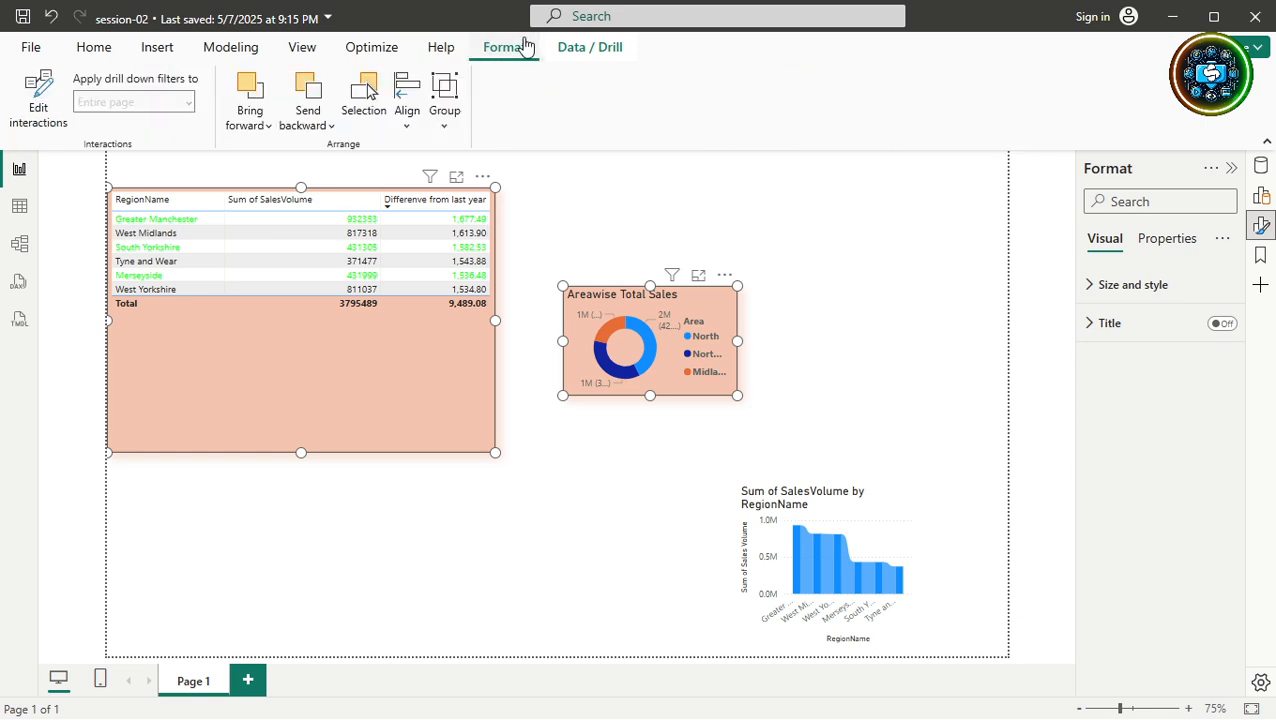
pyautogui.click(407, 126)
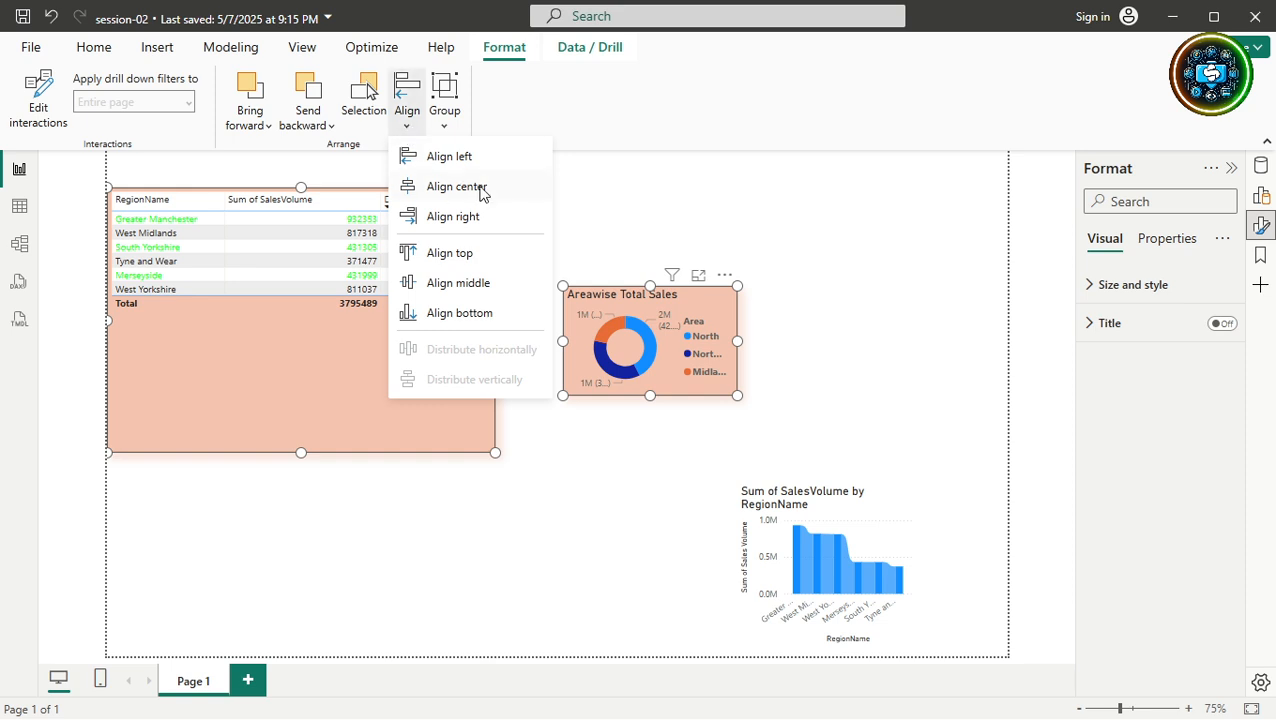
pyautogui.click(462, 287)
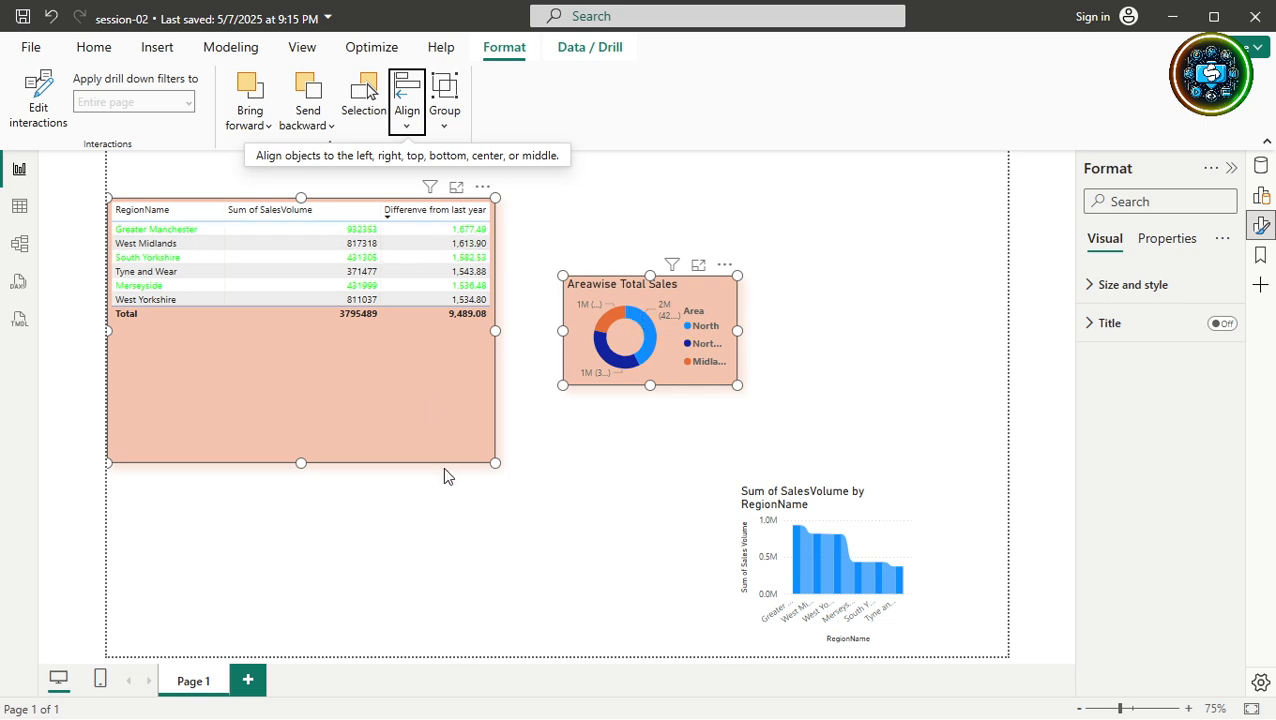
pyautogui.click(418, 93)
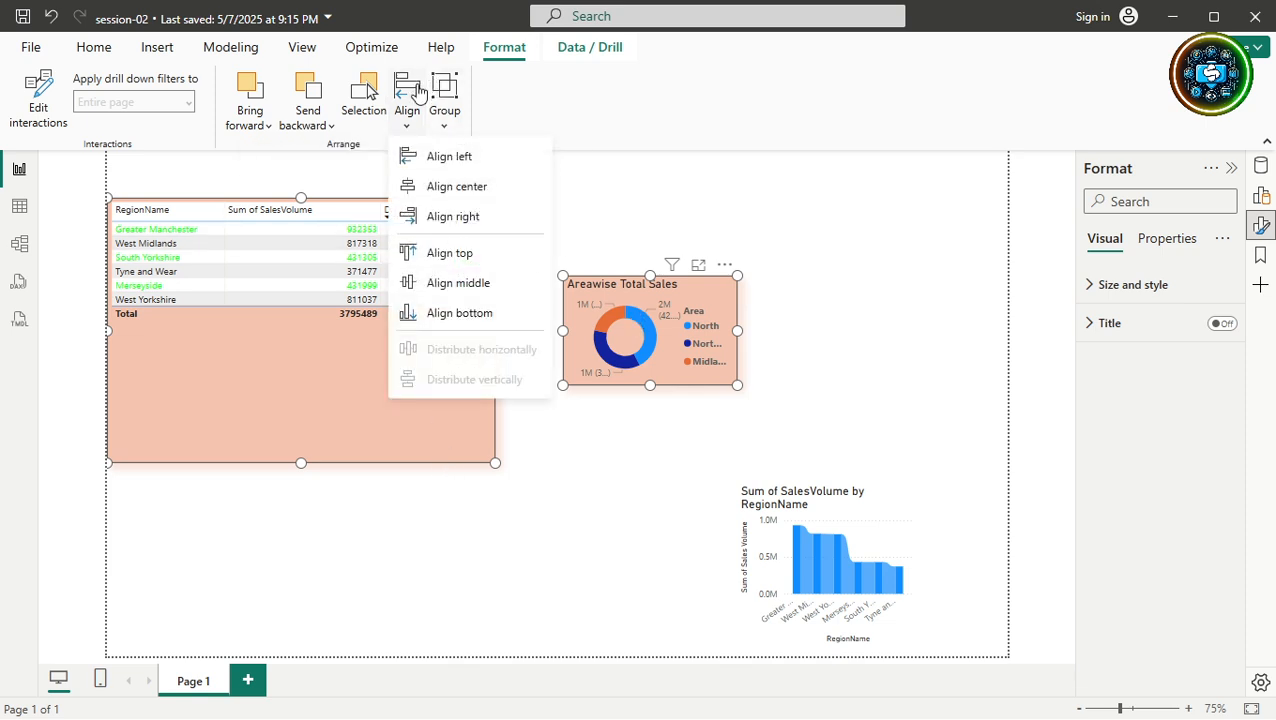
pyautogui.click(444, 256)
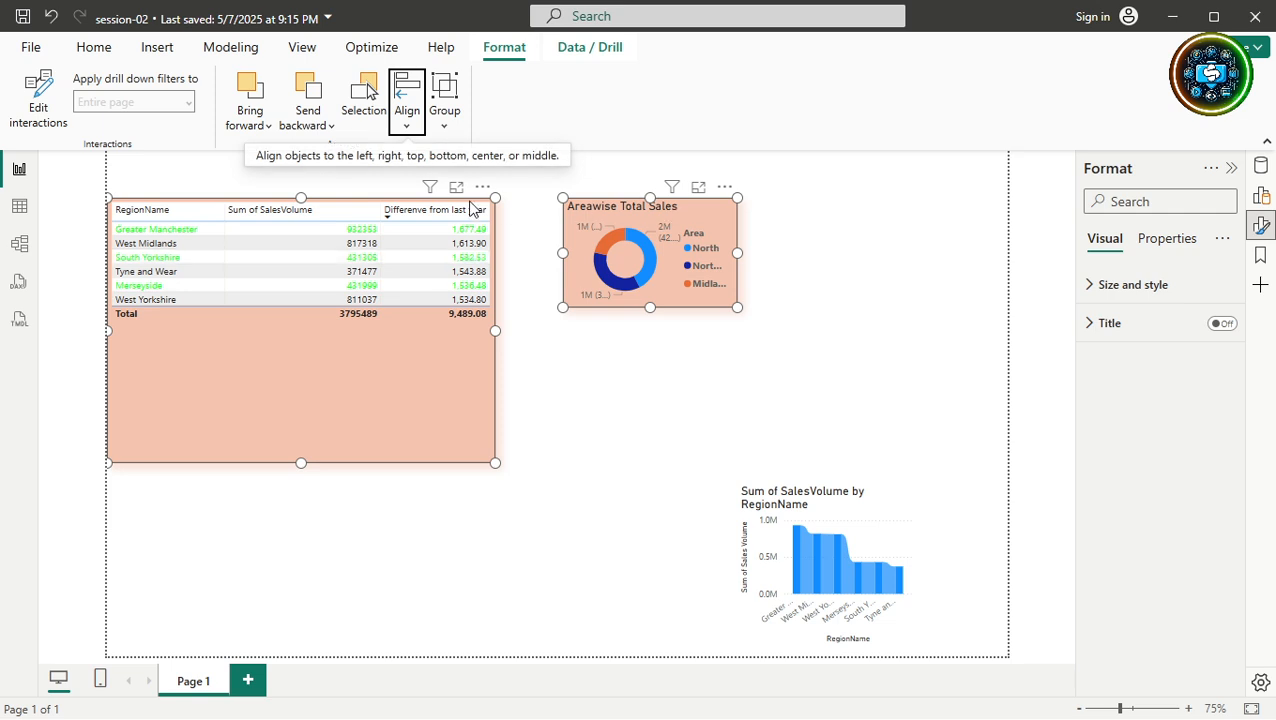
# Align the two visuals along their bottoms and right edges, then drag the table back left.
pyautogui.click(410, 104)
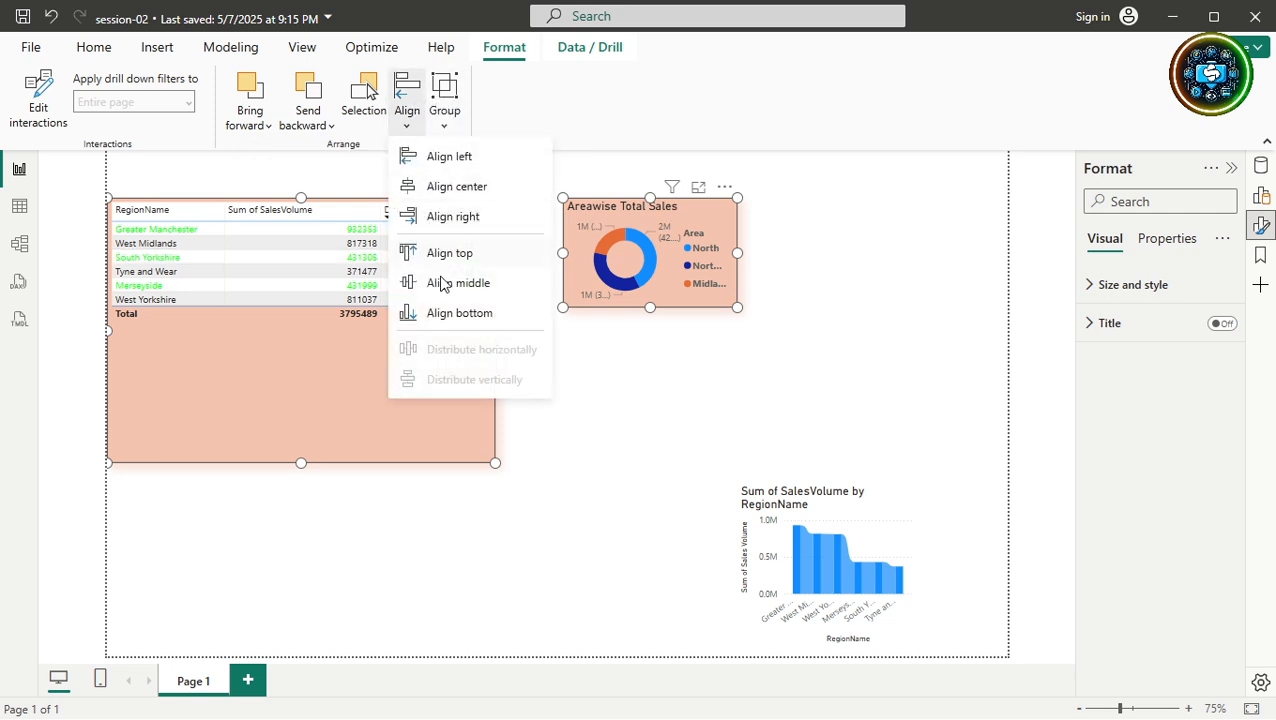
pyautogui.click(459, 313)
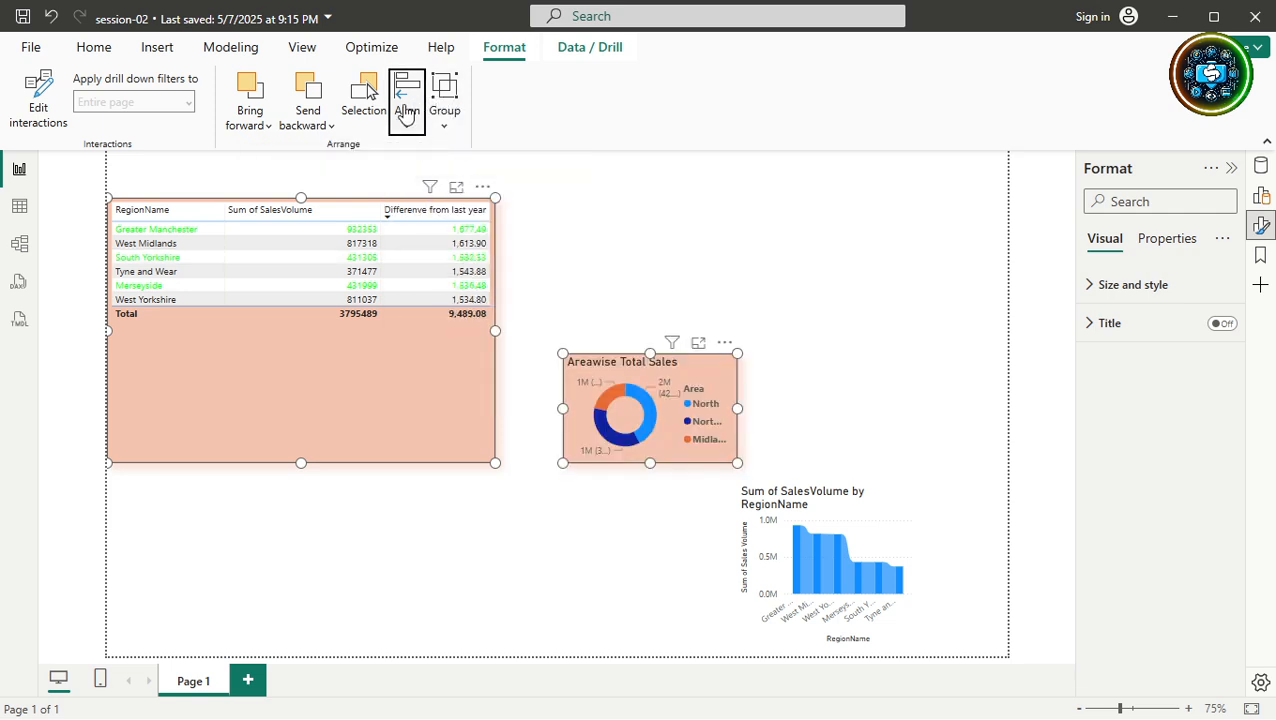
pyautogui.click(406, 112)
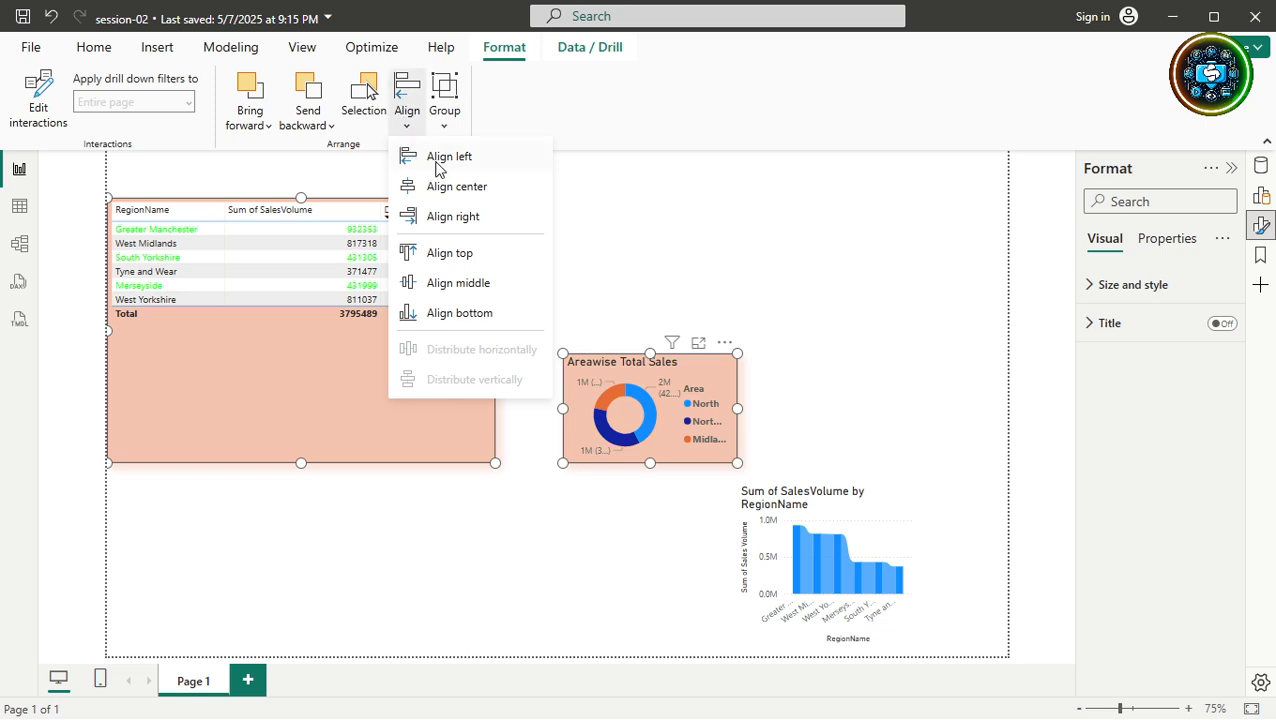
pyautogui.click(449, 222)
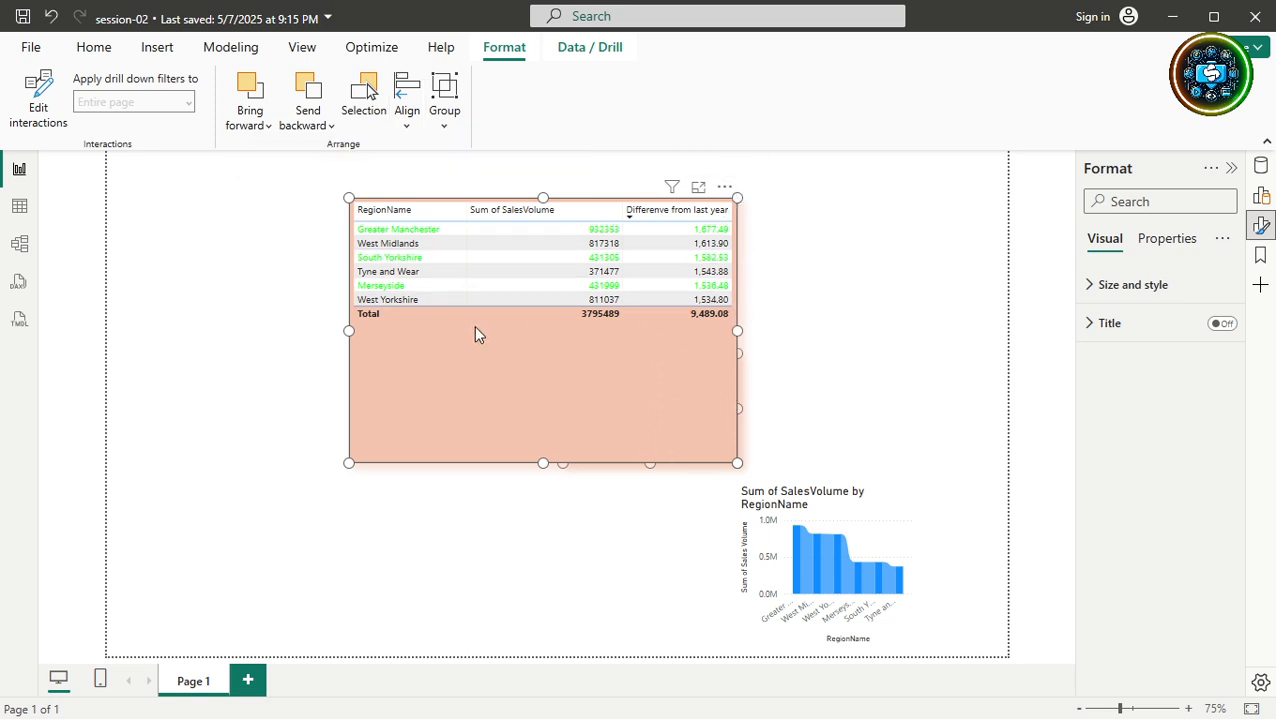
pyautogui.moveTo(474, 325); pyautogui.dragTo(292, 317)
pyautogui.click(580, 410)
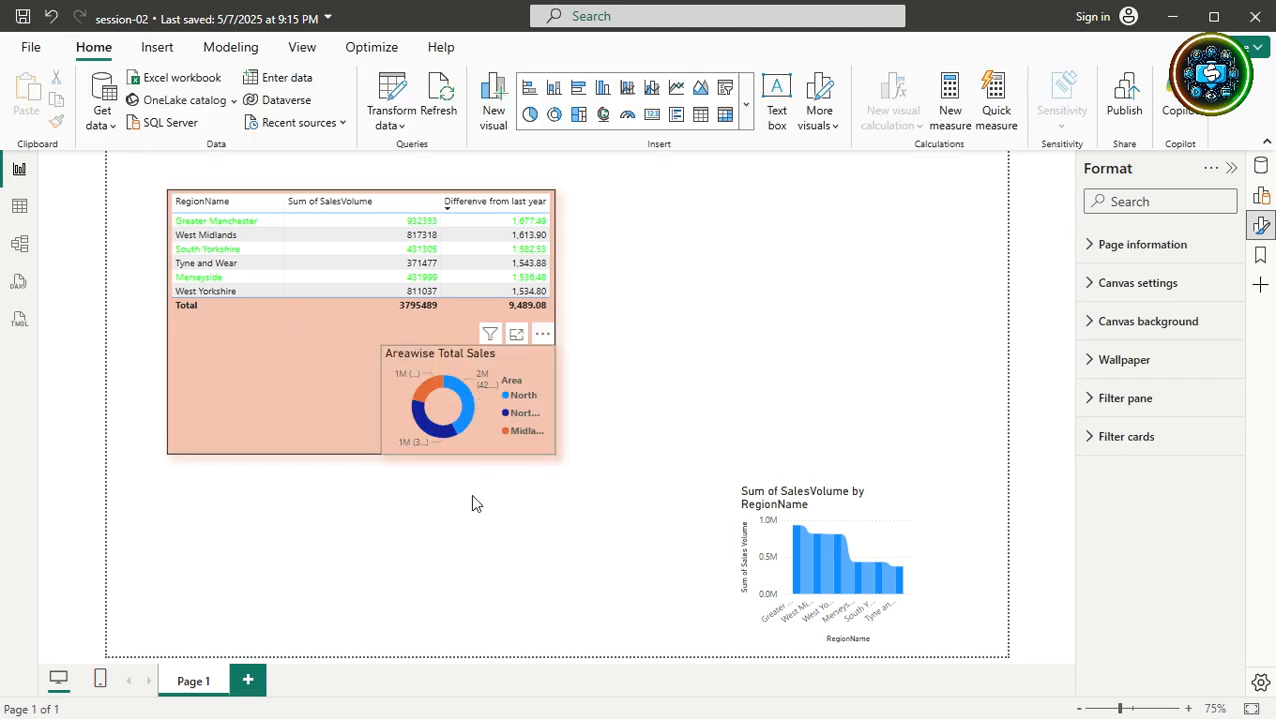
# Move the donut under the table and align the two on right, then left edges.
pyautogui.moveTo(511, 364); pyautogui.dragTo(491, 486)
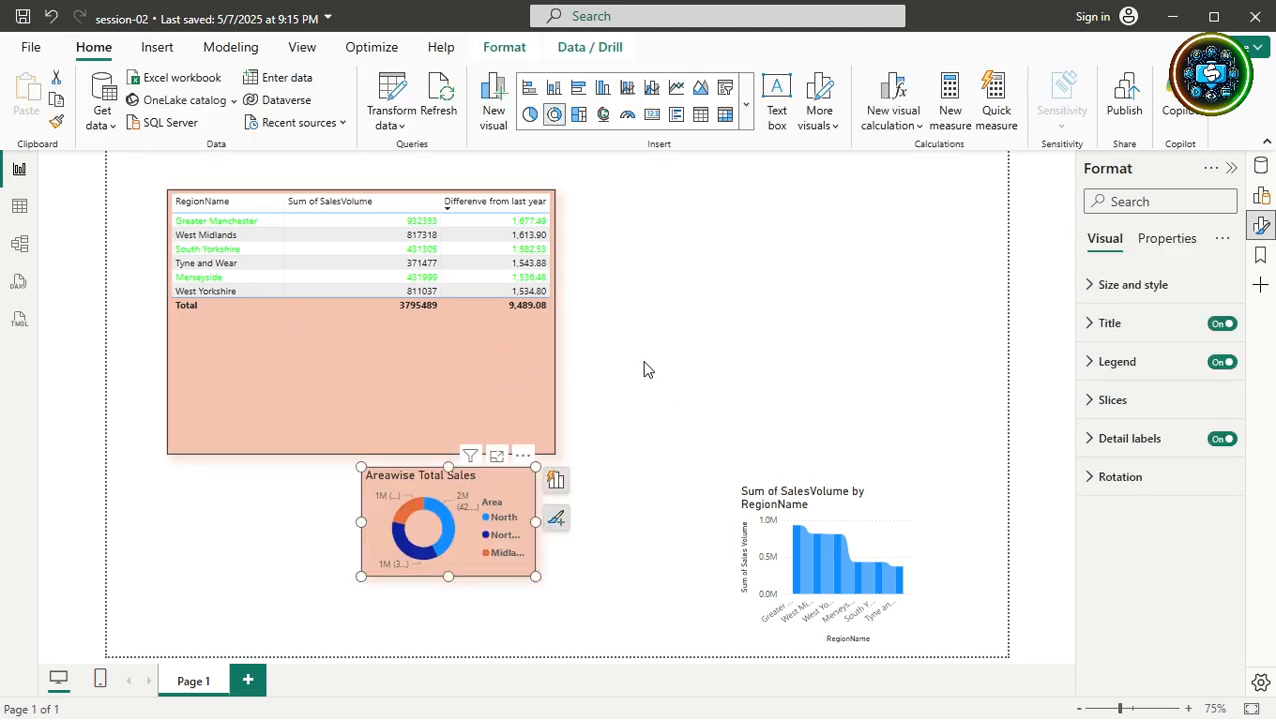
pyautogui.keyDown('ctrl'); pyautogui.click(521, 380); pyautogui.keyUp('ctrl')
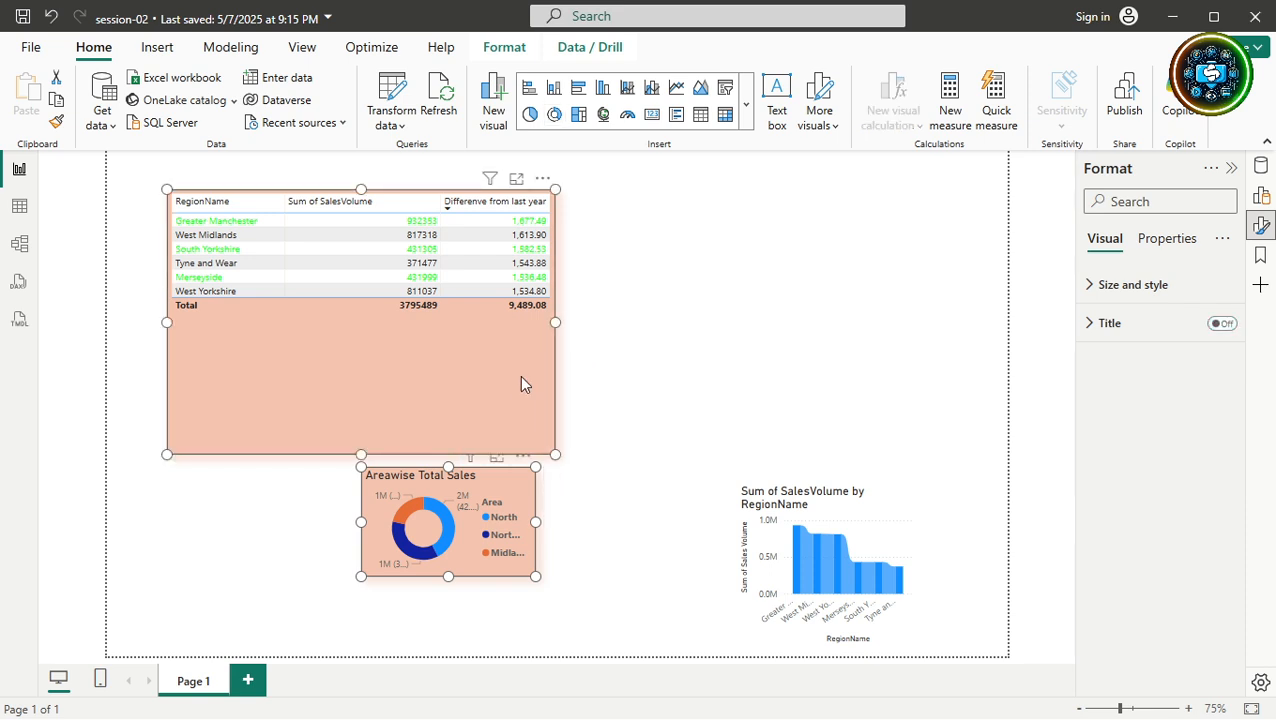
pyautogui.click(505, 50)
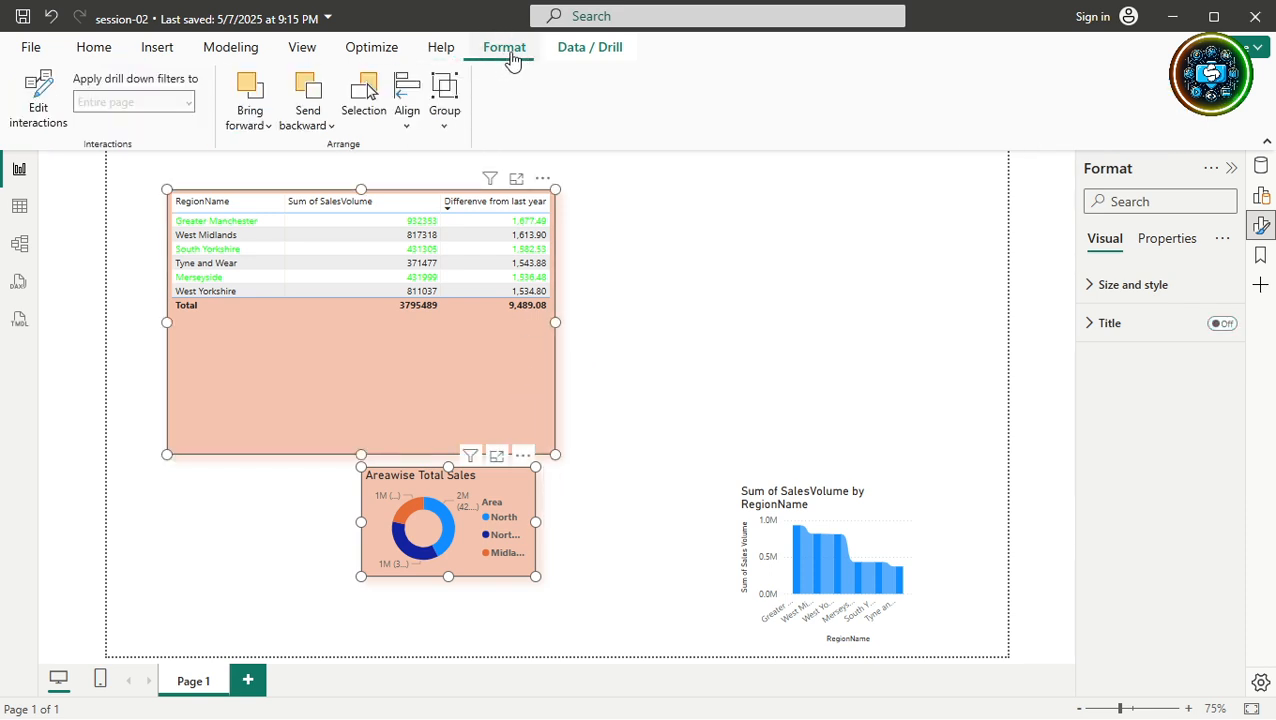
pyautogui.click(403, 105)
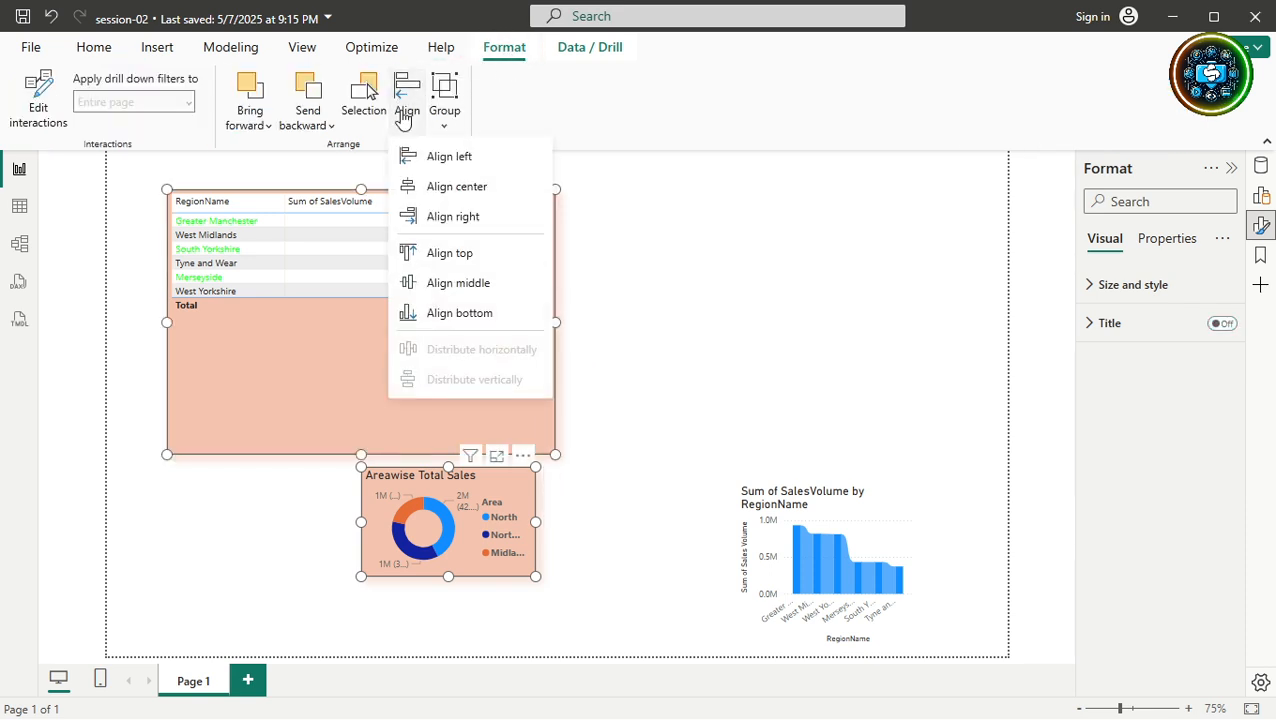
pyautogui.click(466, 218)
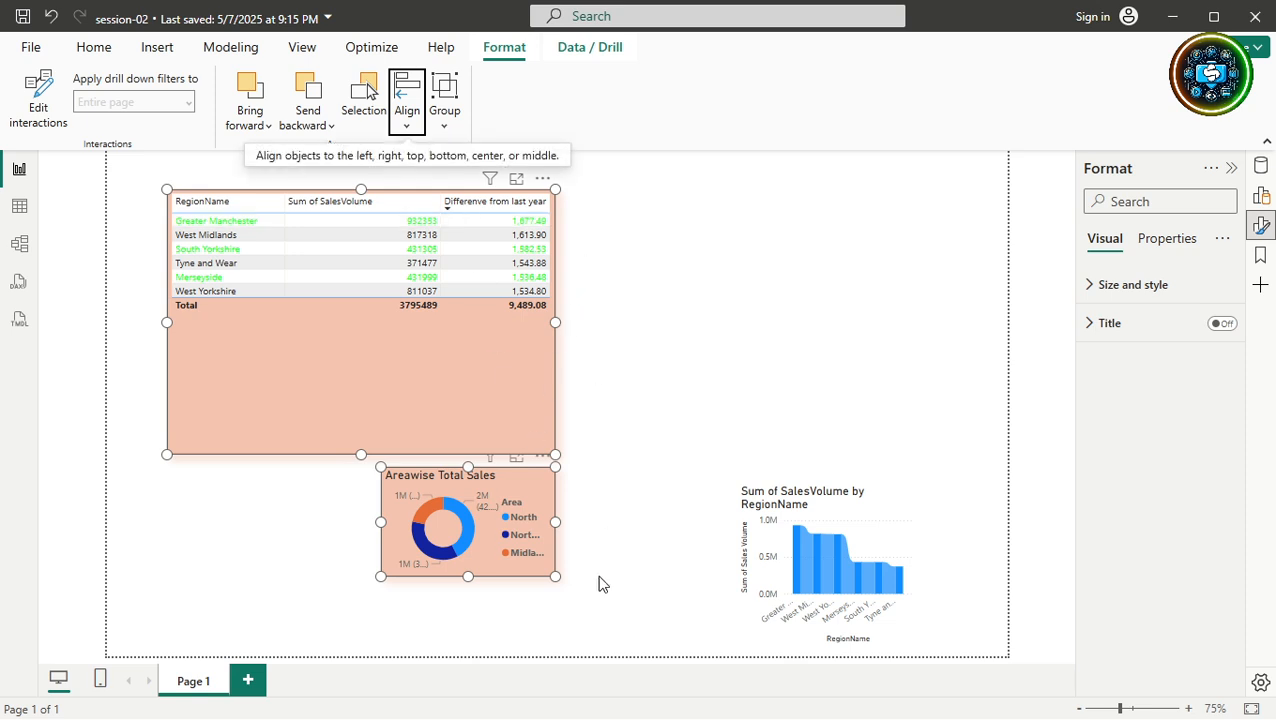
pyautogui.click(408, 104)
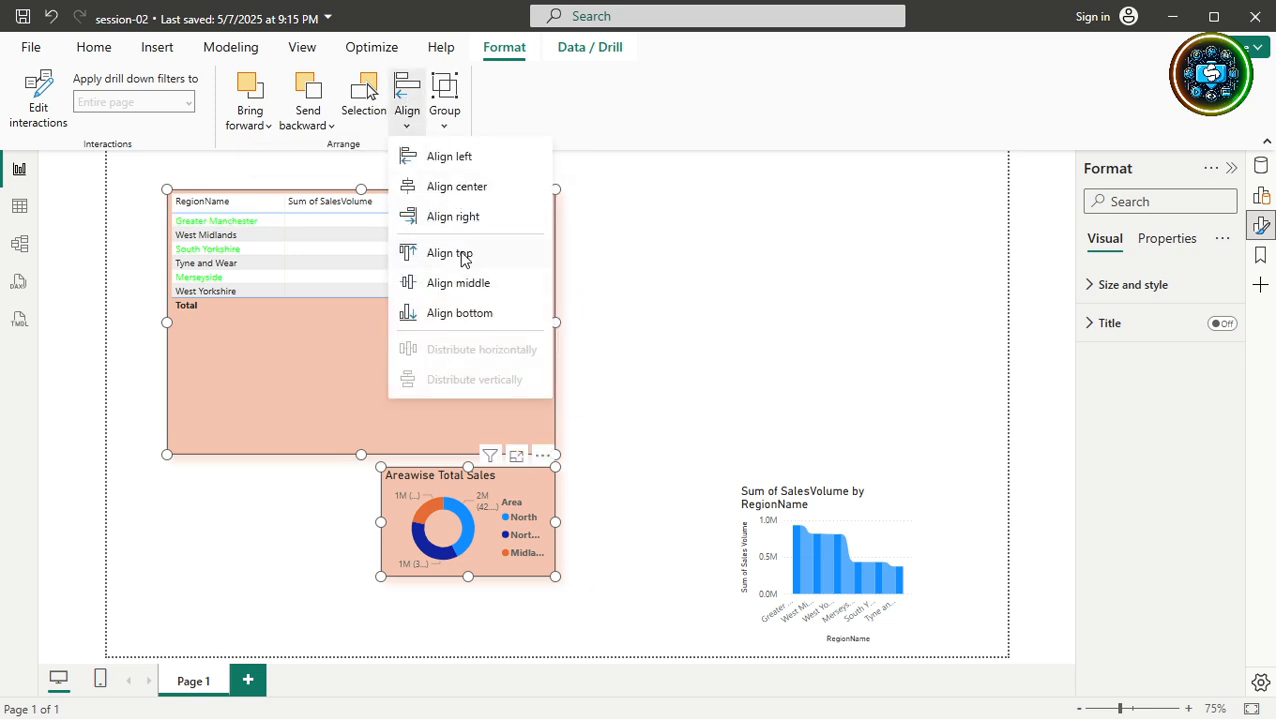
pyautogui.click(446, 162)
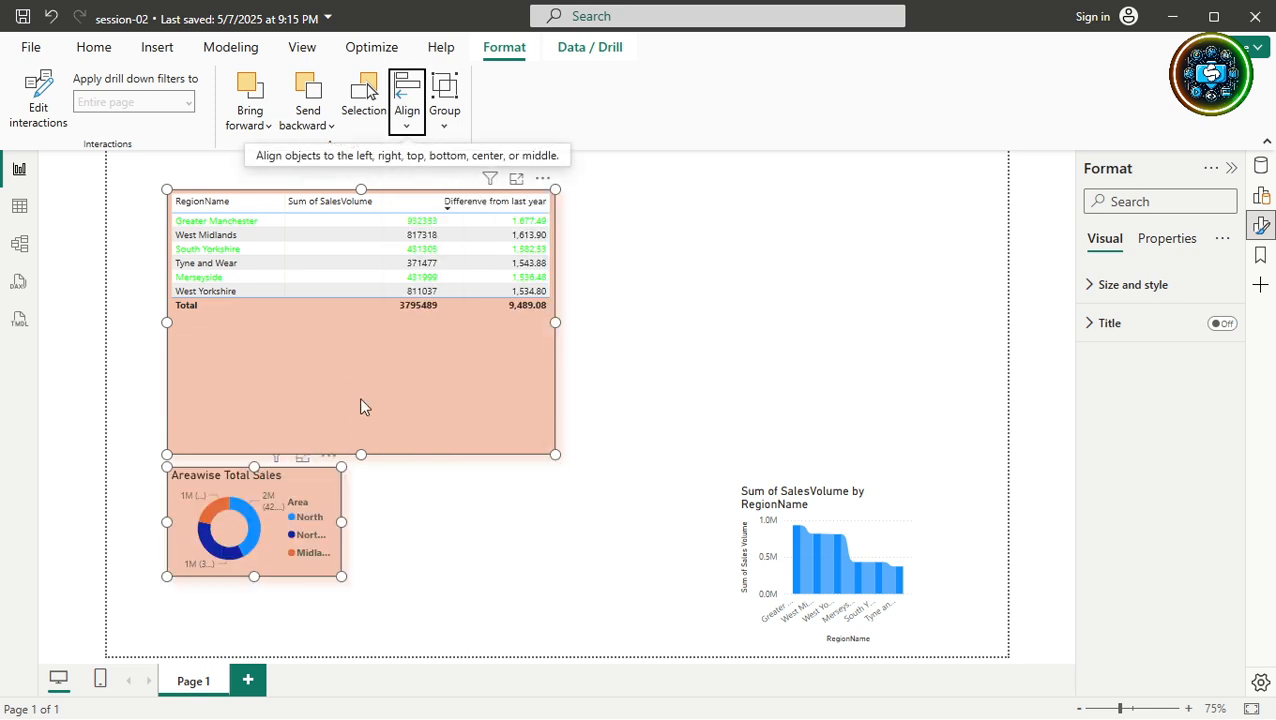
# Snap the donut chart up against the table's bottom edge.
pyautogui.click(416, 580)
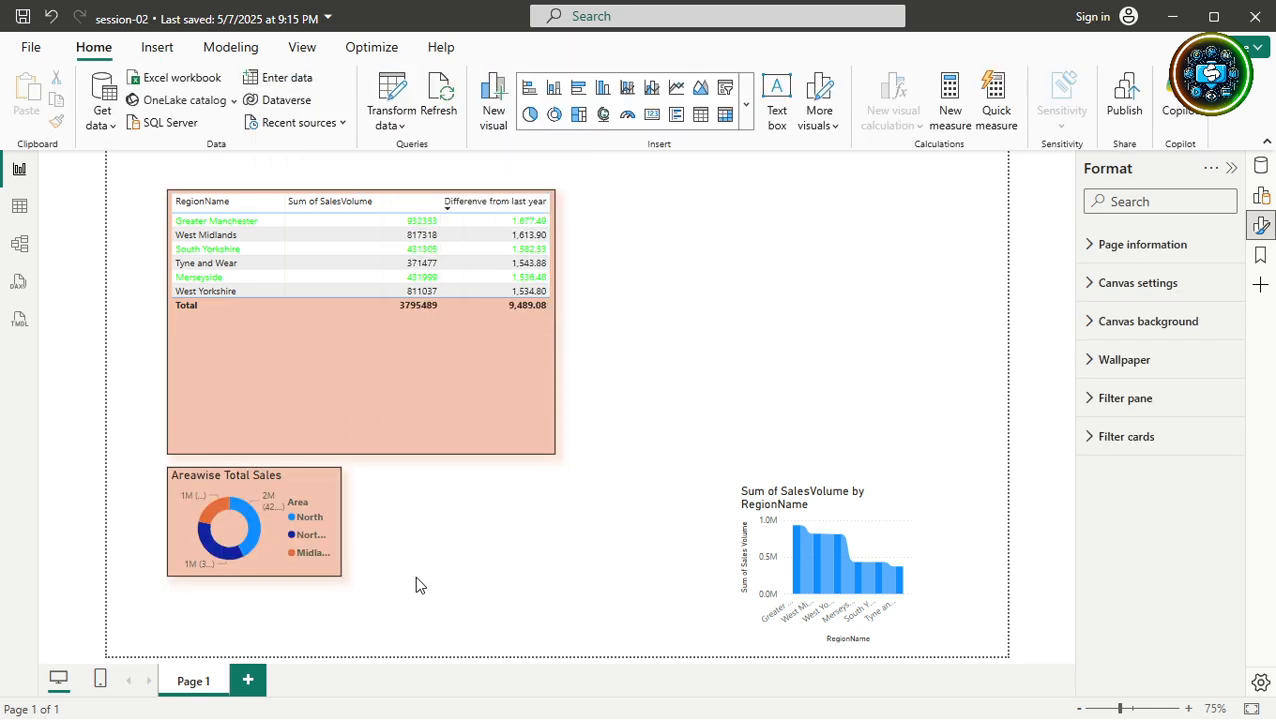
pyautogui.click(284, 540)
pyautogui.moveTo(284, 540)
pyautogui.mouseDown()
pyautogui.moveTo(376, 542)
pyautogui.moveTo(276, 524)
pyautogui.mouseUp()
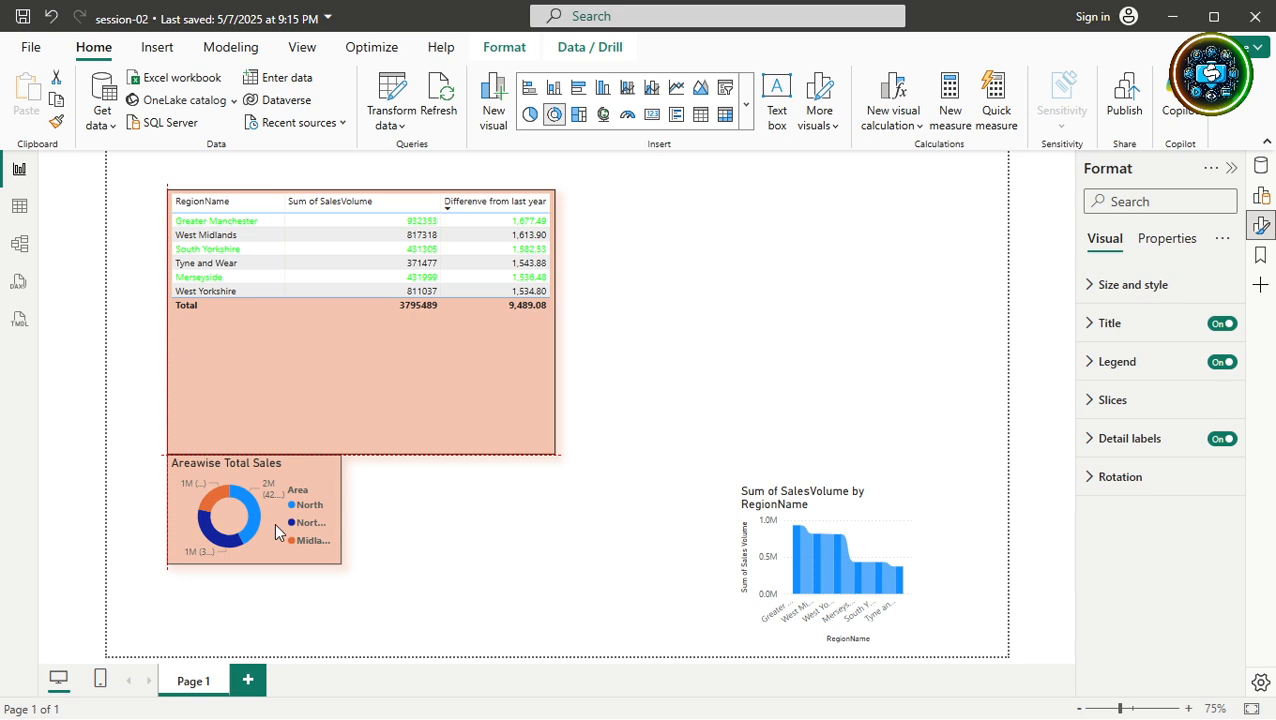
pyautogui.moveTo(275, 524); pyautogui.dragTo(275, 524)
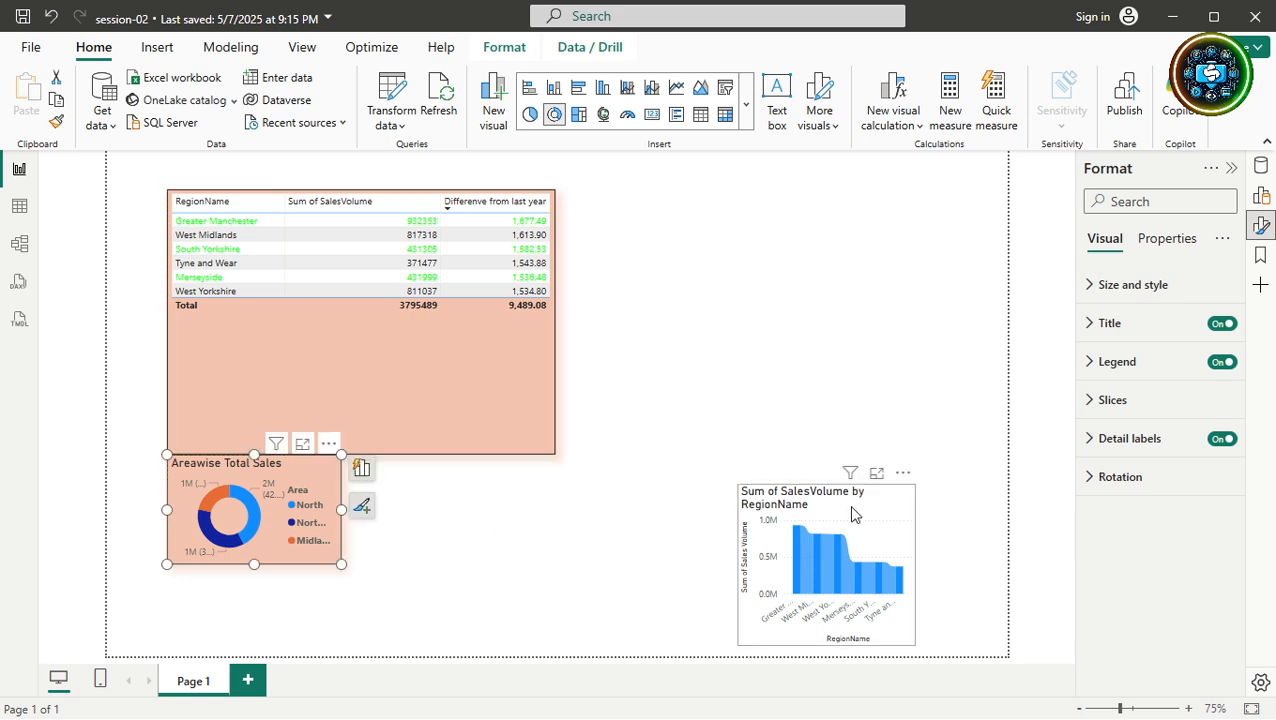
# Paint the donut's peach style onto the bar chart and move it beside the table, tops level.
pyautogui.click(56, 121)
pyautogui.click(910, 538)
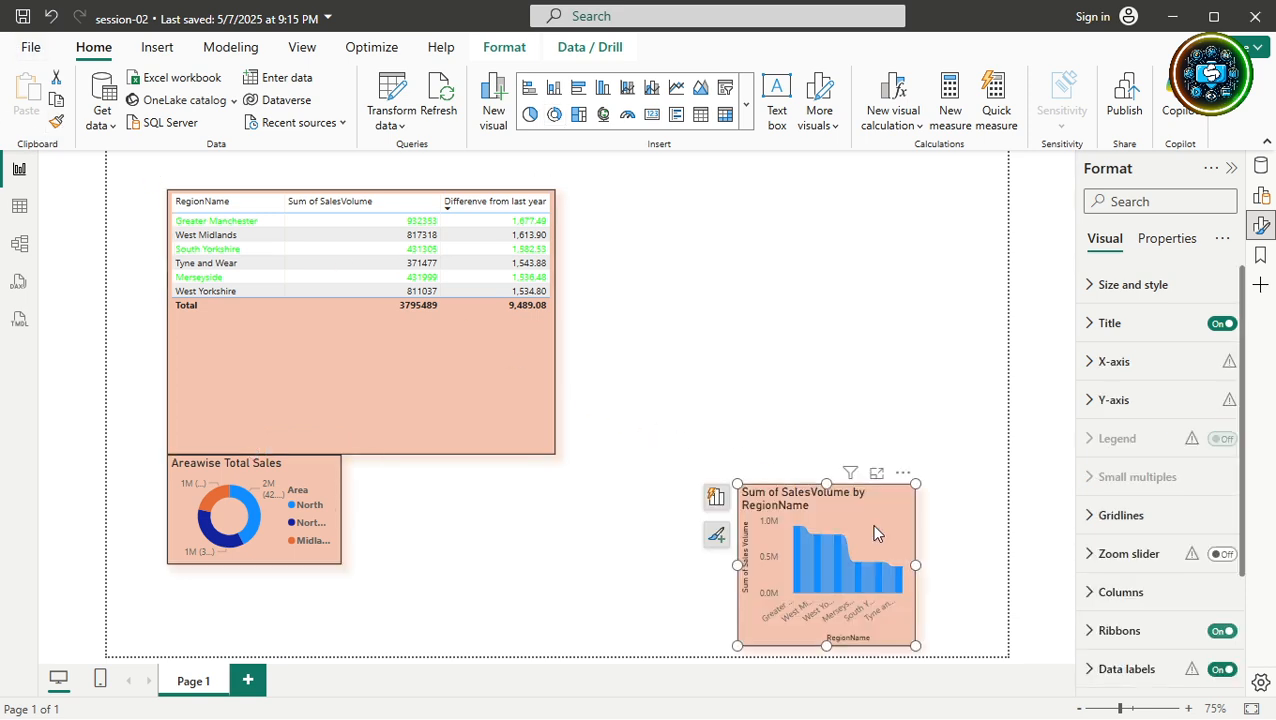
pyautogui.moveTo(864, 523)
pyautogui.mouseDown()
pyautogui.moveTo(790, 481)
pyautogui.moveTo(735, 253)
pyautogui.moveTo(693, 238)
pyautogui.mouseUp()
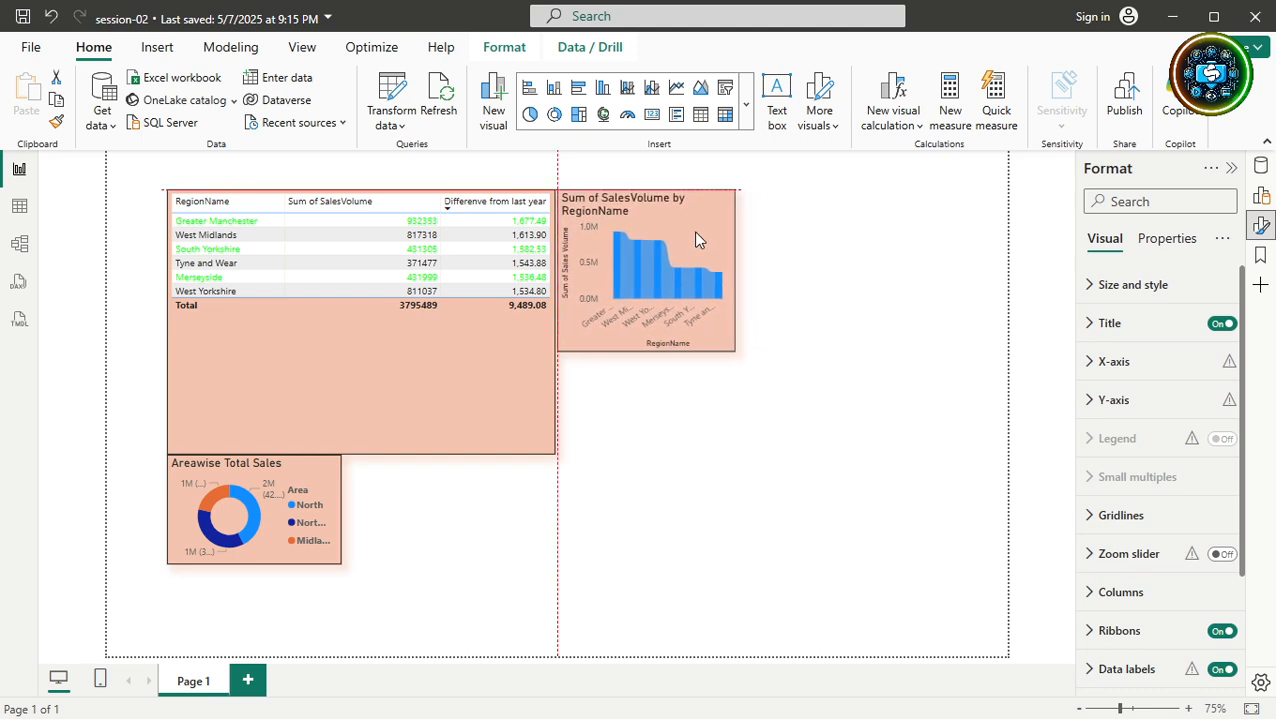
pyautogui.click(504, 47)
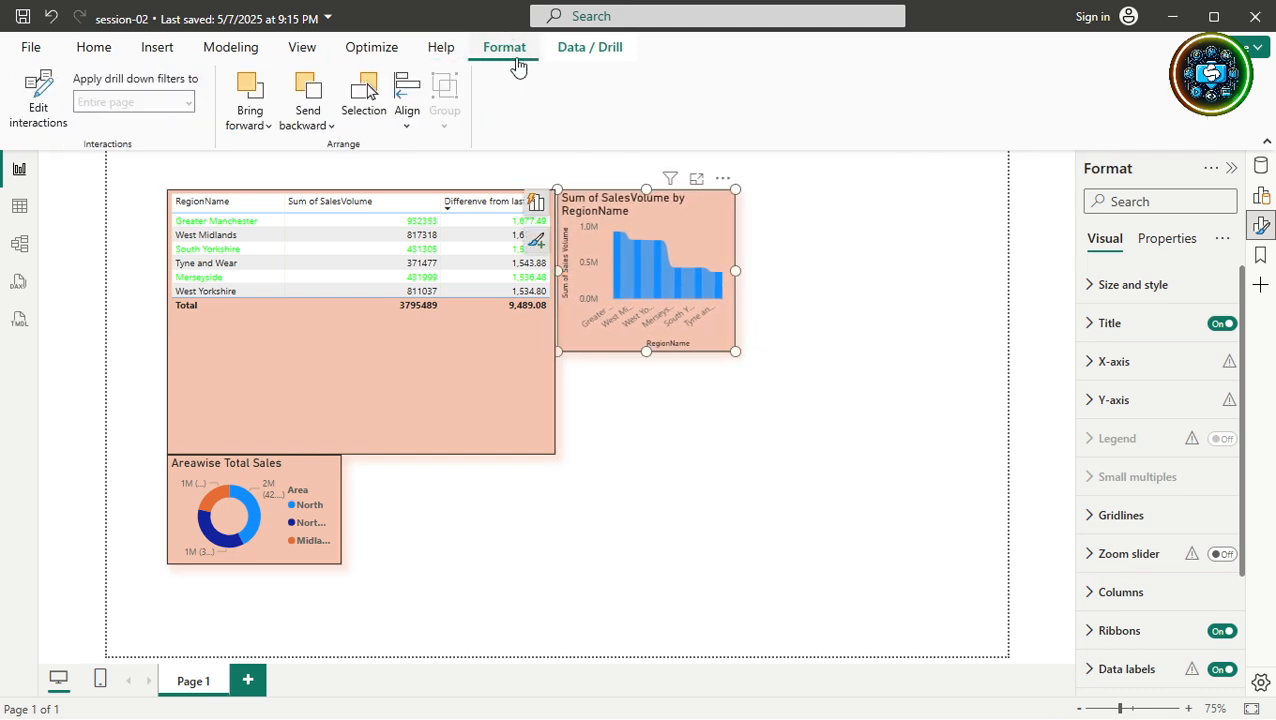
pyautogui.click(683, 489)
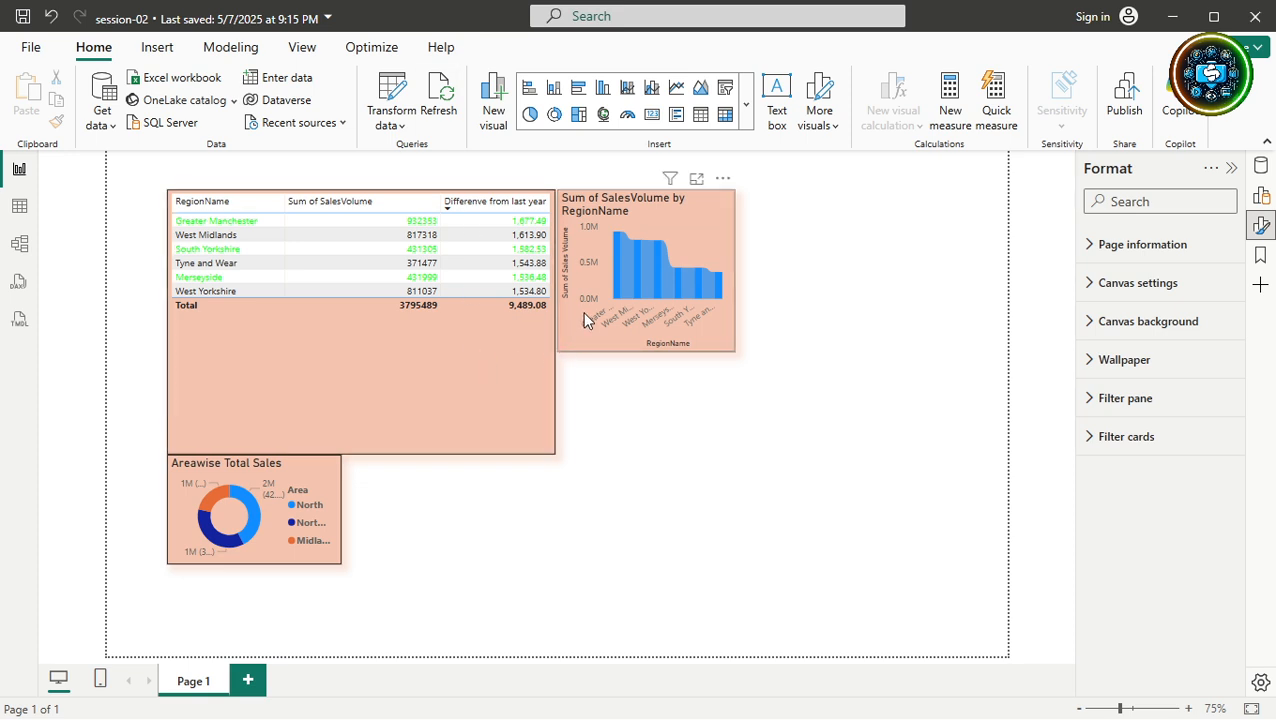
pyautogui.moveTo(670, 231); pyautogui.dragTo(678, 258)
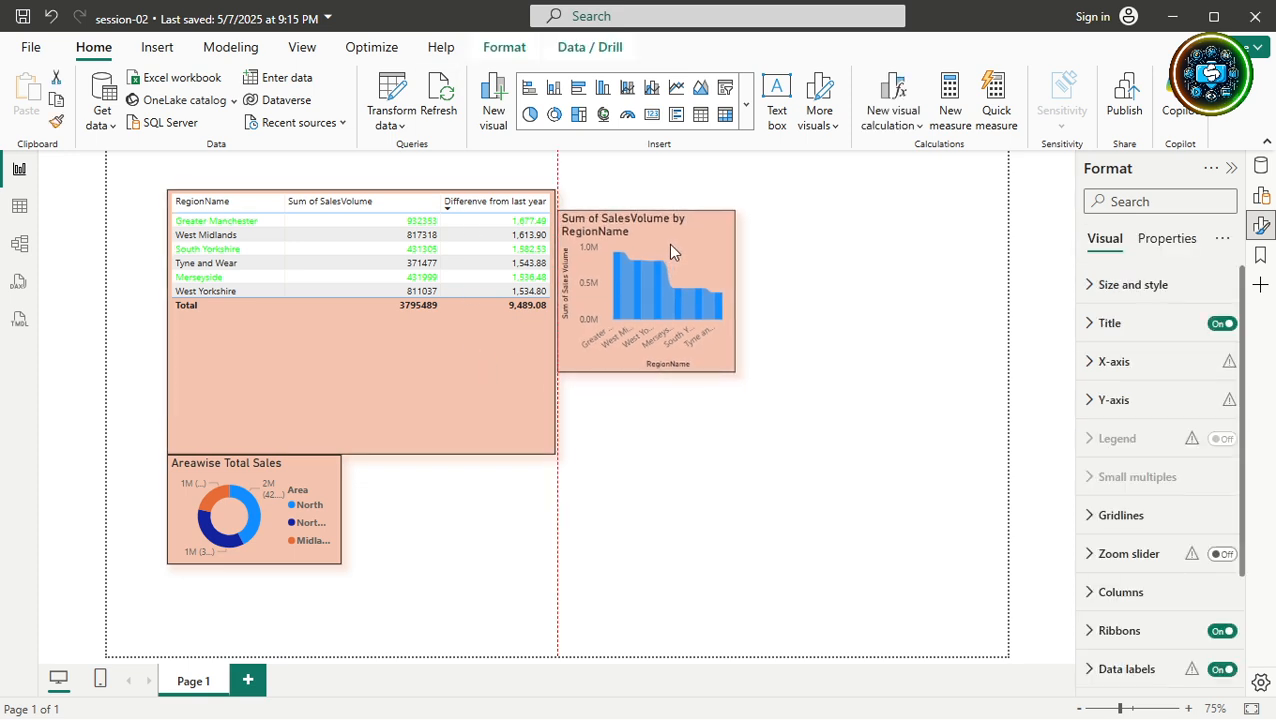
pyautogui.moveTo(670, 250); pyautogui.dragTo(670, 233)
# Move the bar chart to the top-right corner and place the donut between it and the table.
pyautogui.click(508, 48)
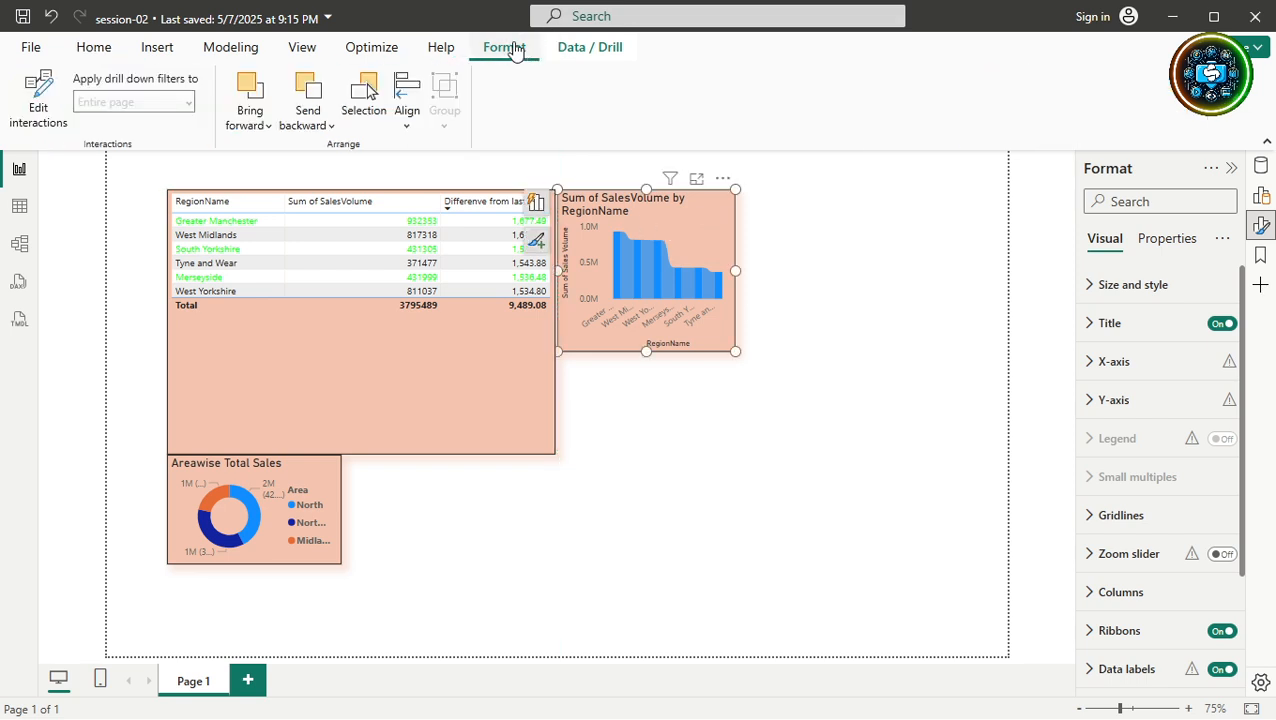
pyautogui.click(408, 115)
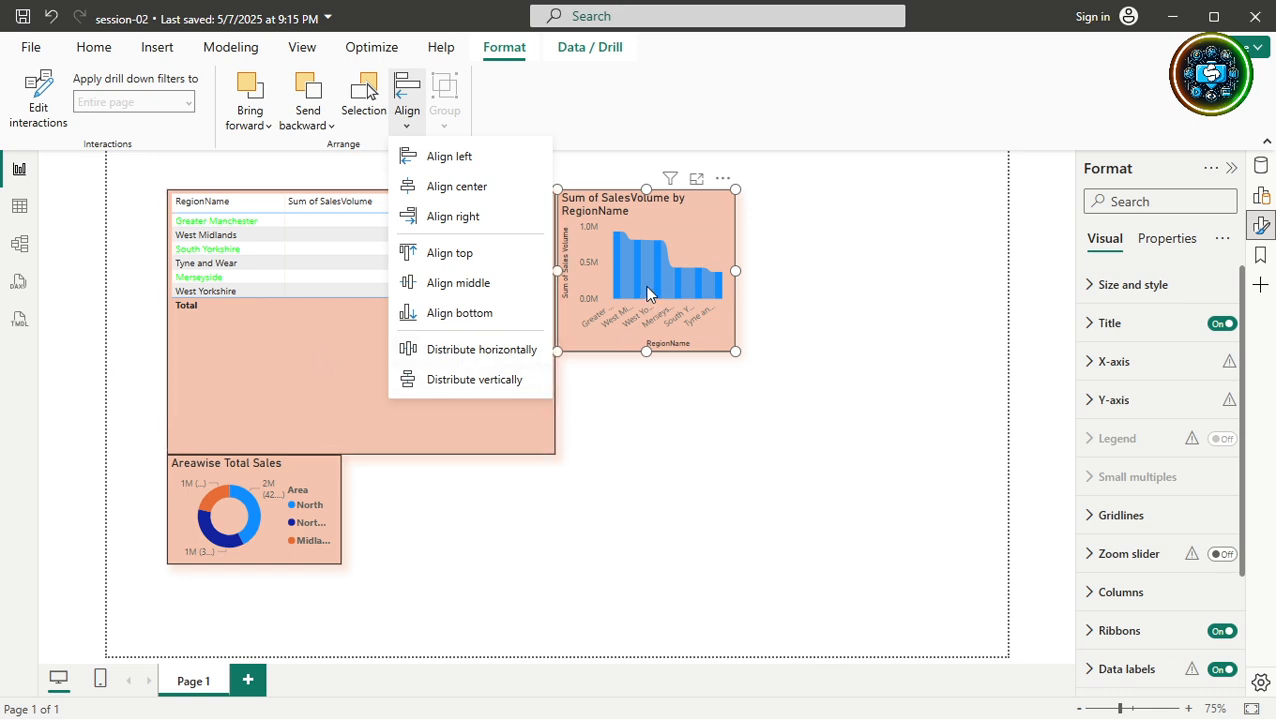
pyautogui.click(665, 228)
pyautogui.moveTo(663, 227); pyautogui.dragTo(935, 222)
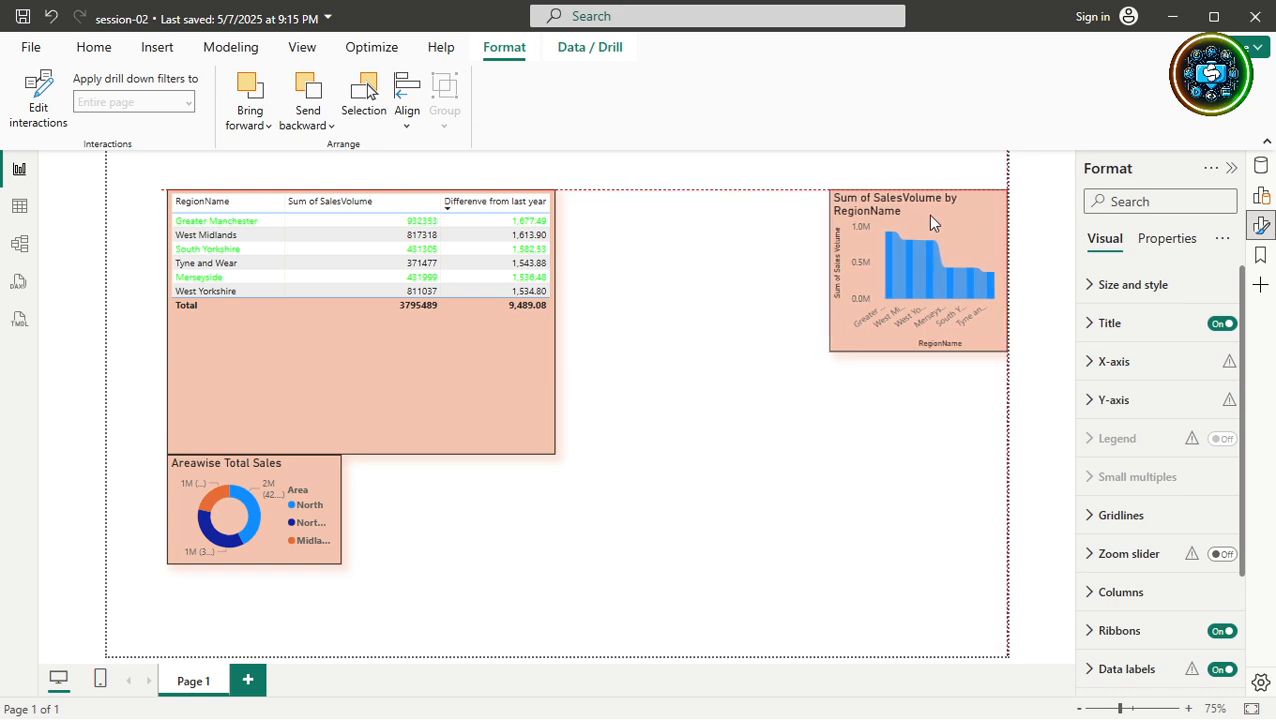
pyautogui.moveTo(299, 484); pyautogui.dragTo(736, 207)
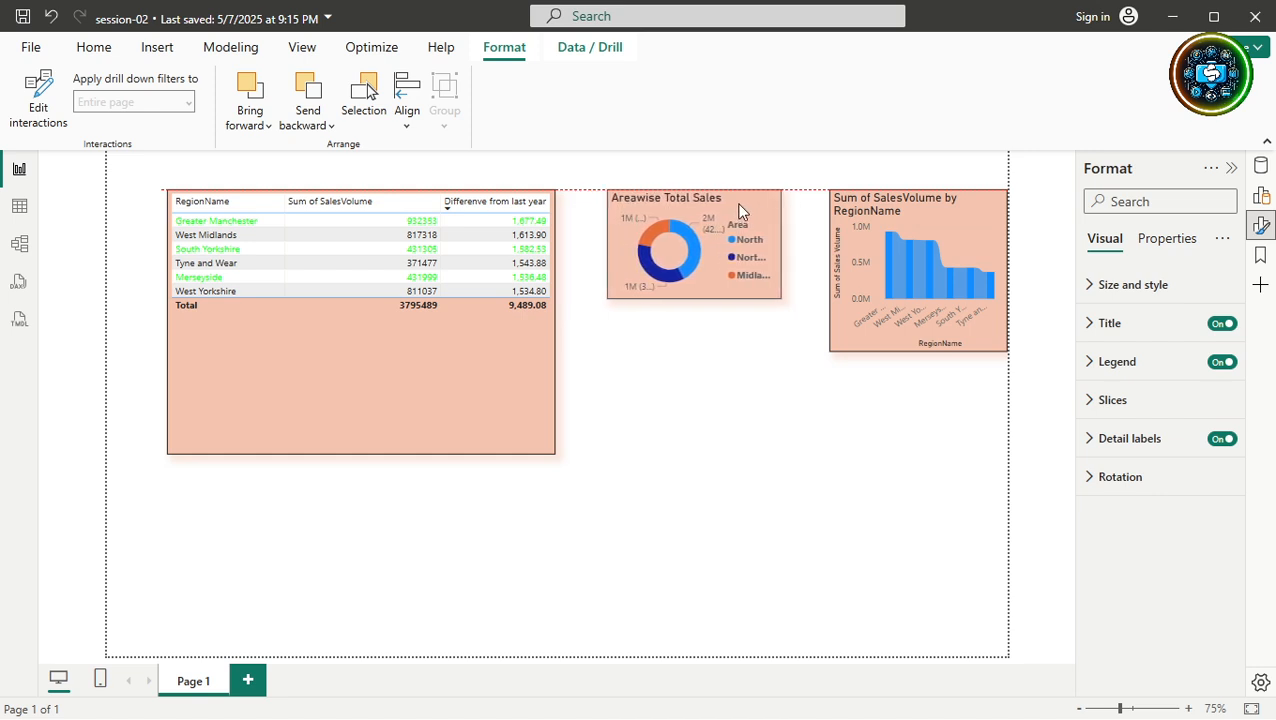
# Select the table, donut and bar chart and distribute them horizontally.
pyautogui.click(575, 300)
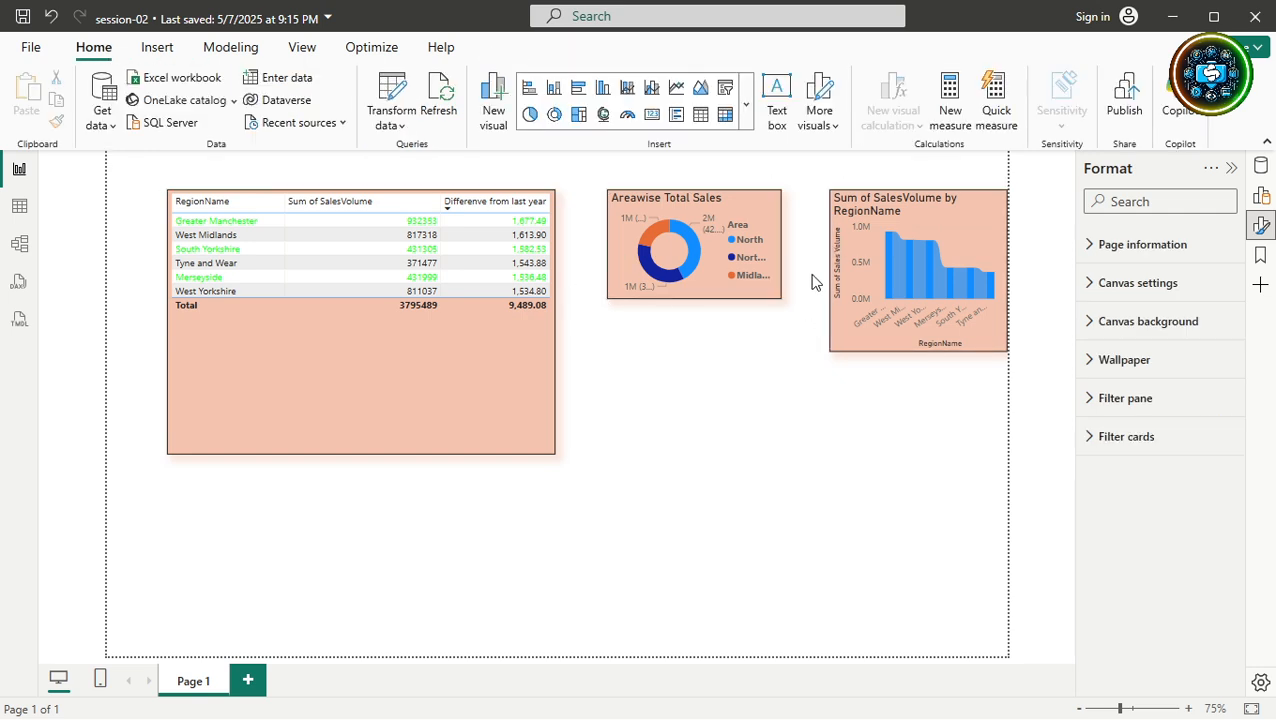
pyautogui.click(520, 404)
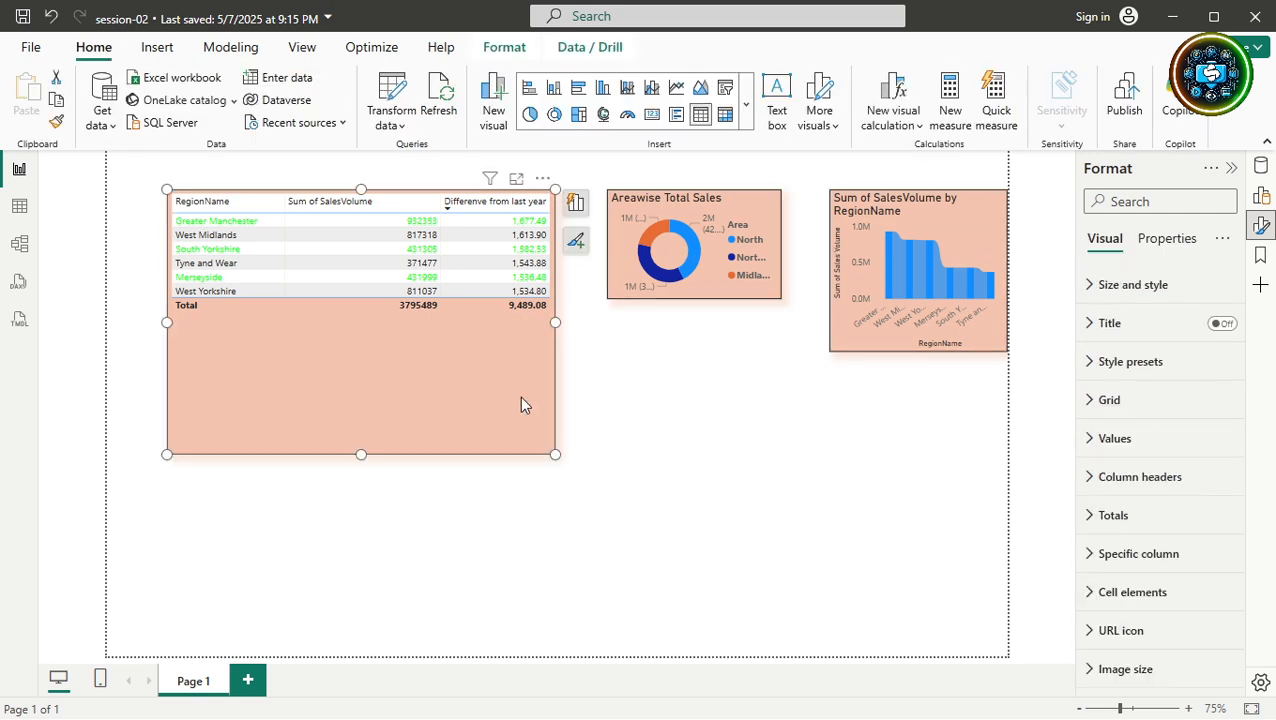
pyautogui.keyDown('ctrl'); pyautogui.click(714, 290); pyautogui.keyUp('ctrl')
pyautogui.keyDown('ctrl'); pyautogui.click(879, 285); pyautogui.keyUp('ctrl')
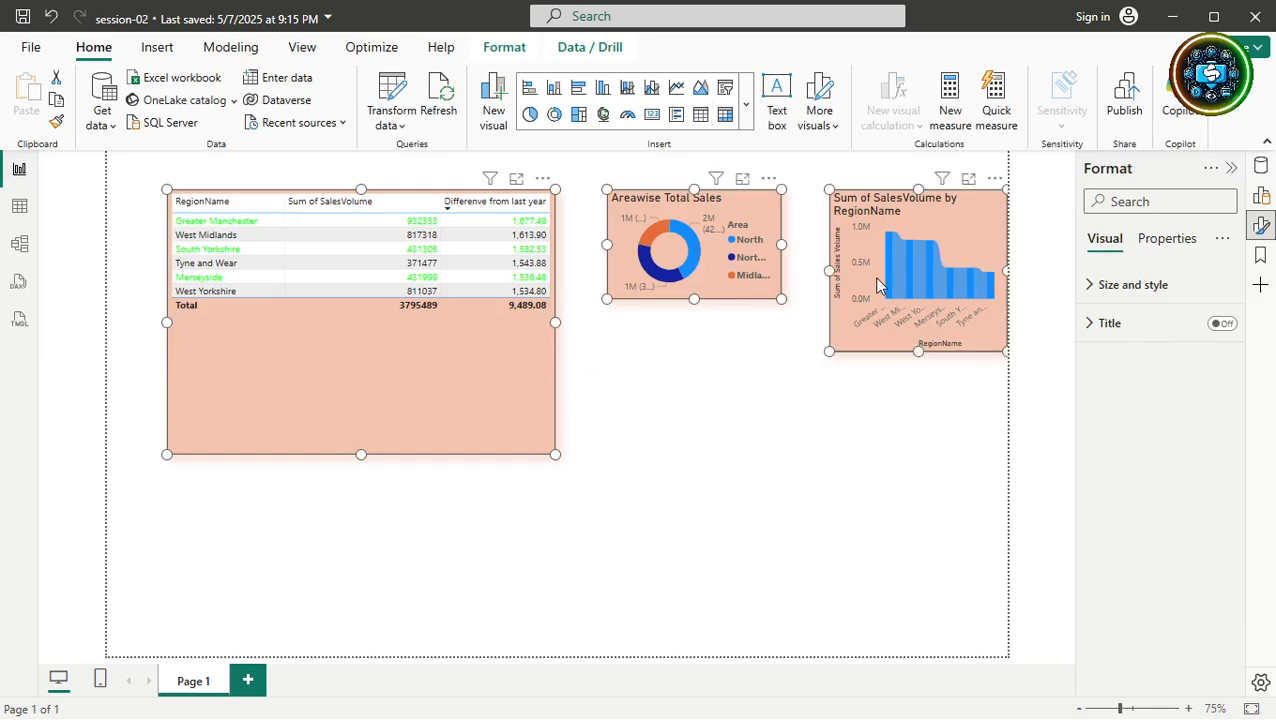
pyautogui.click(512, 49)
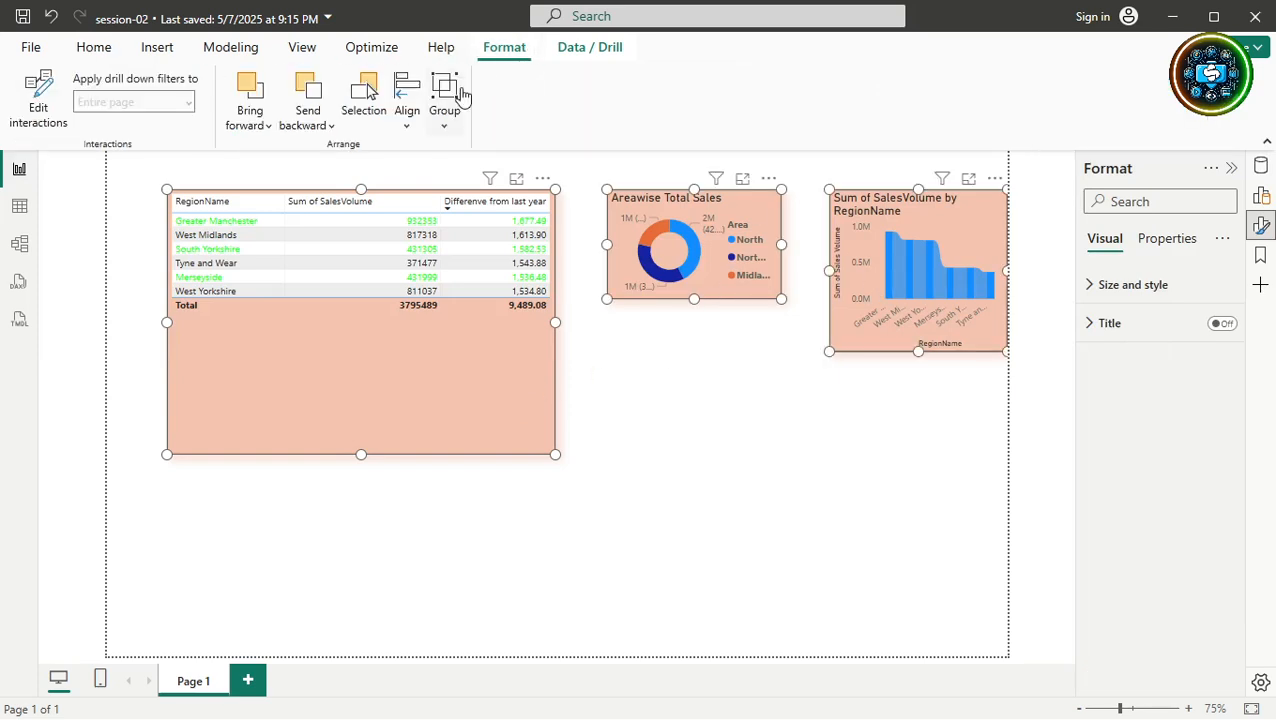
pyautogui.click(407, 108)
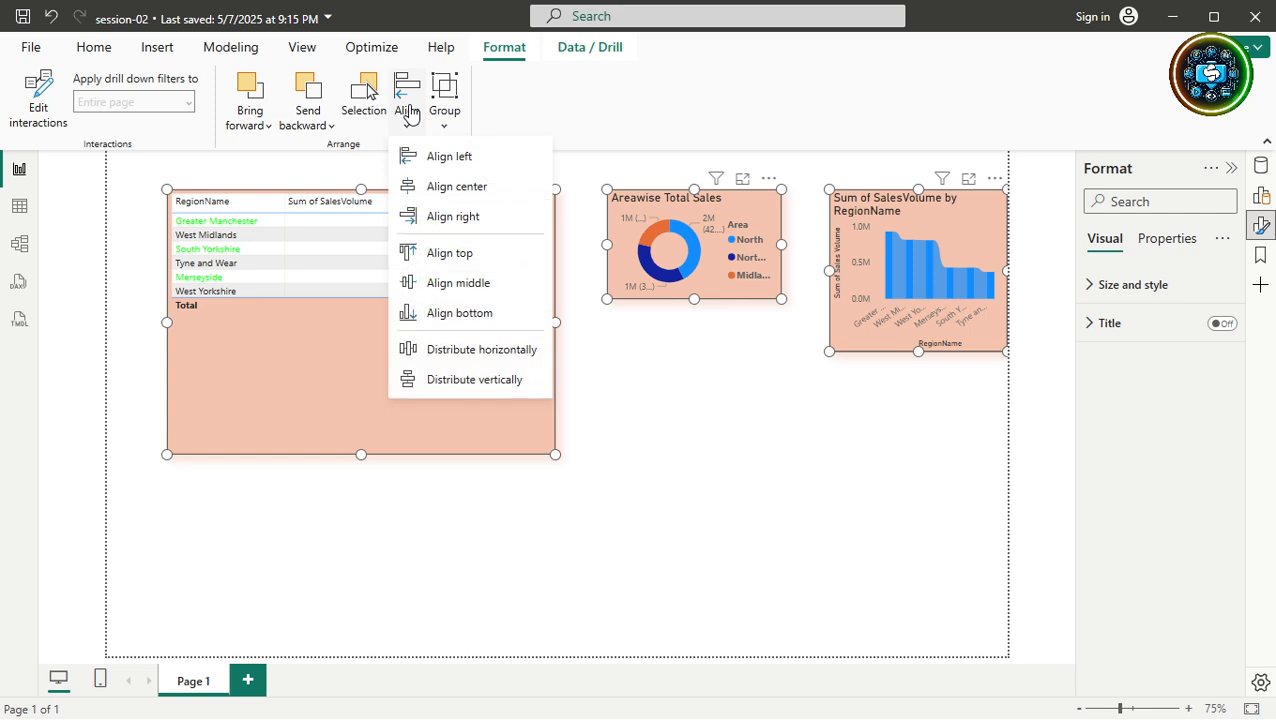
pyautogui.click(482, 352)
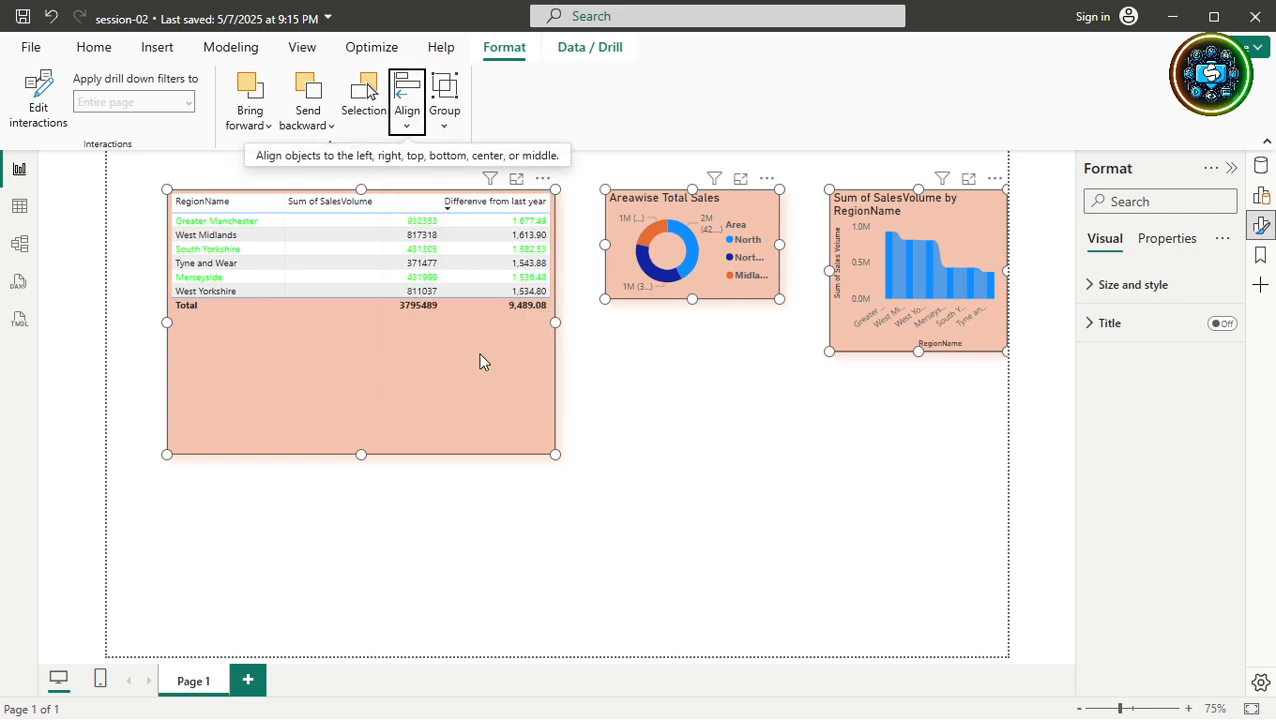
pyautogui.click(666, 461)
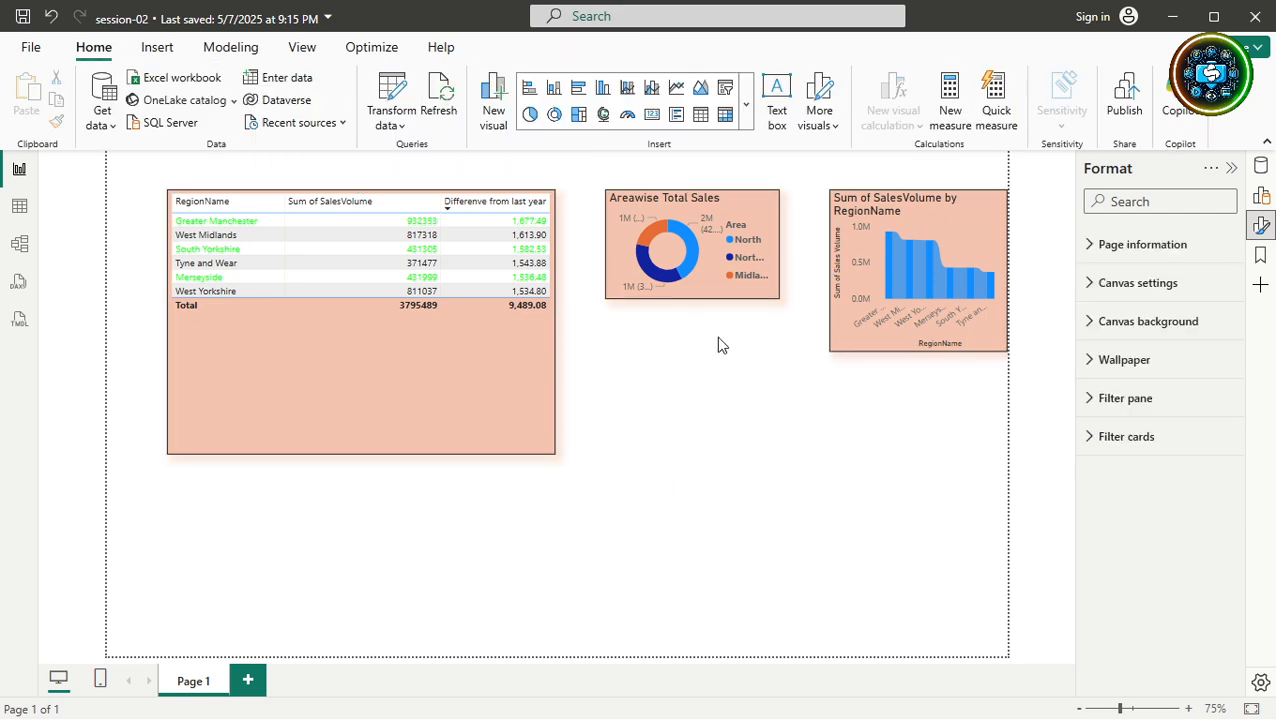
# Shift the donut slightly left and distribute the three visuals horizontally again.
pyautogui.moveTo(733, 263); pyautogui.dragTo(696, 278)
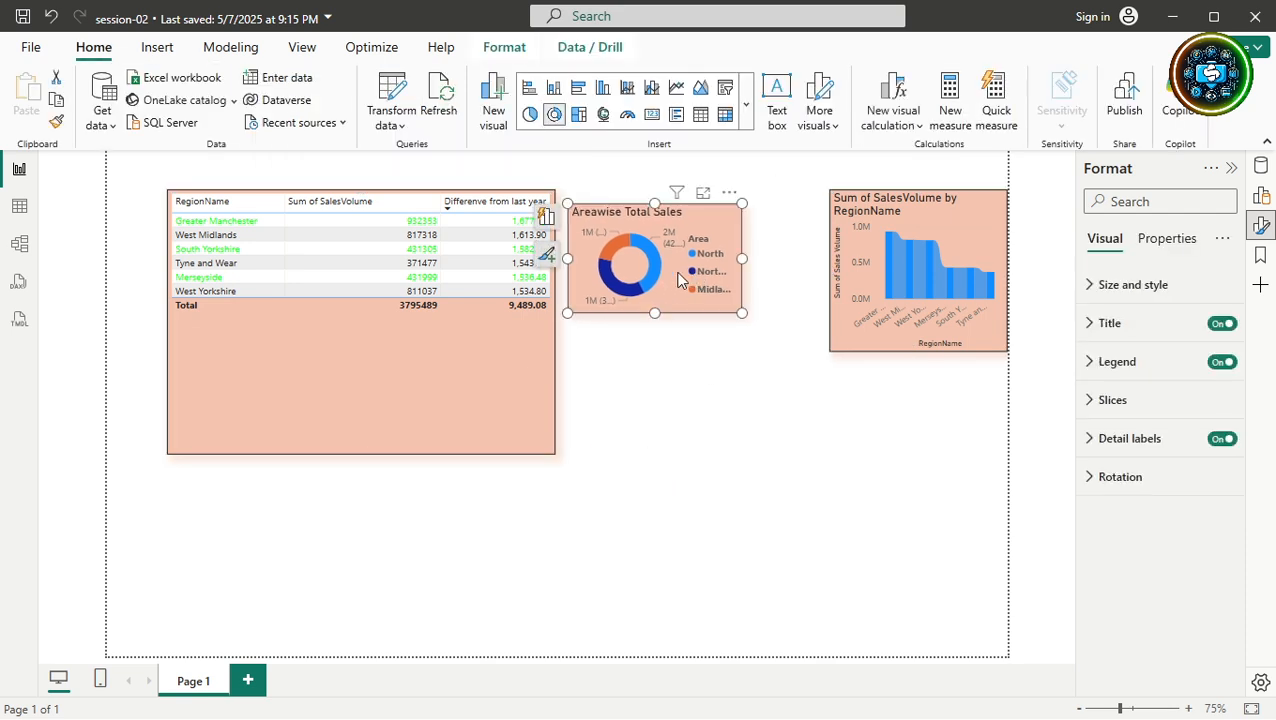
pyautogui.click(520, 386)
pyautogui.keyDown('ctrl'); pyautogui.click(848, 348); pyautogui.keyUp('ctrl')
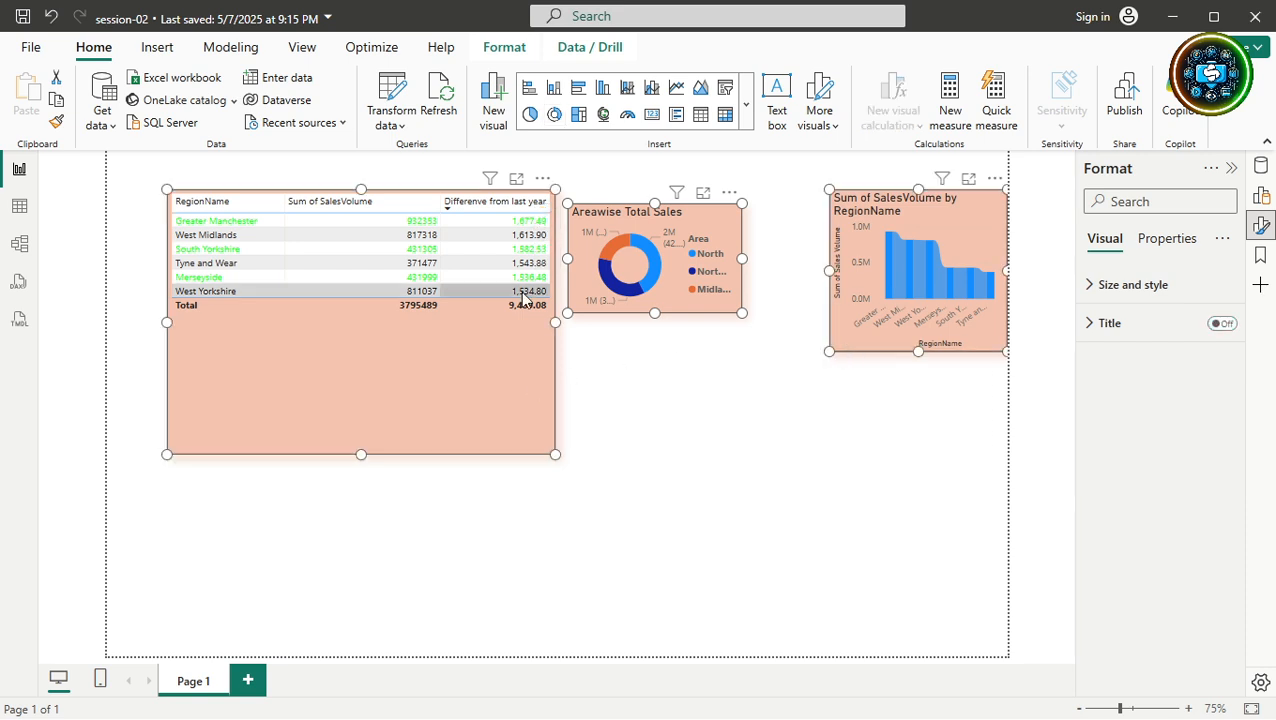
pyautogui.click(500, 48)
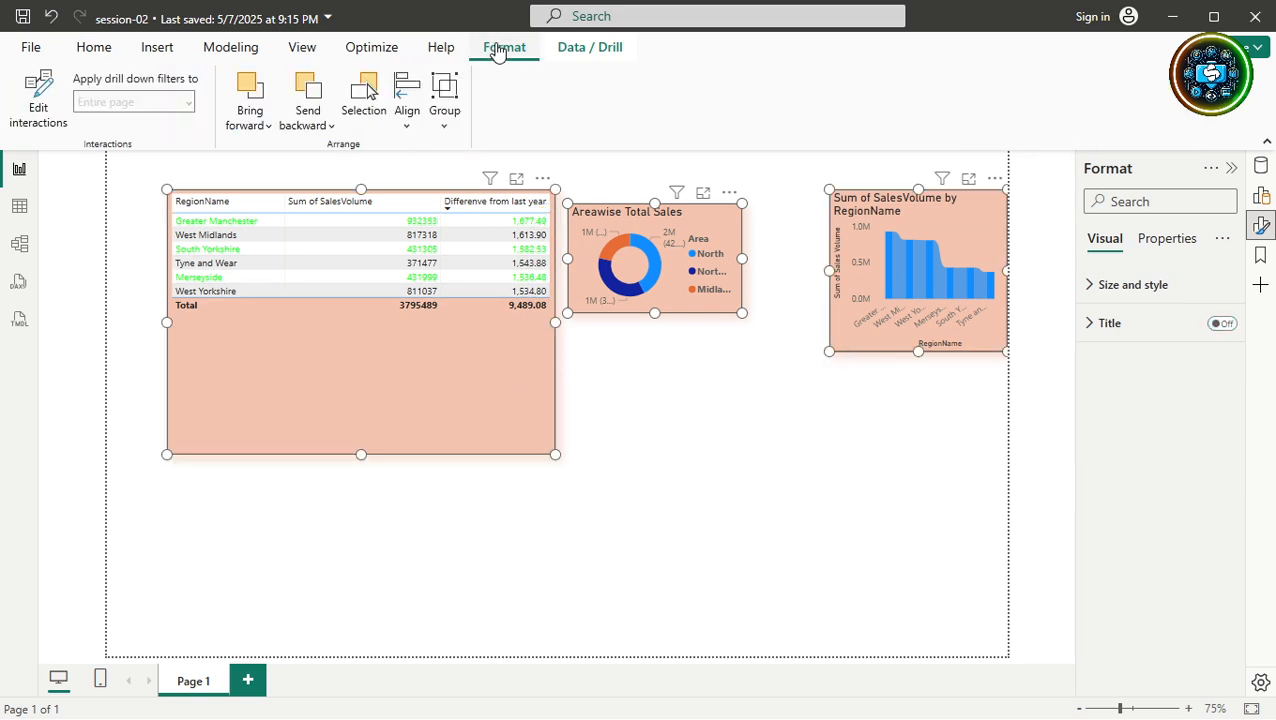
pyautogui.click(407, 110)
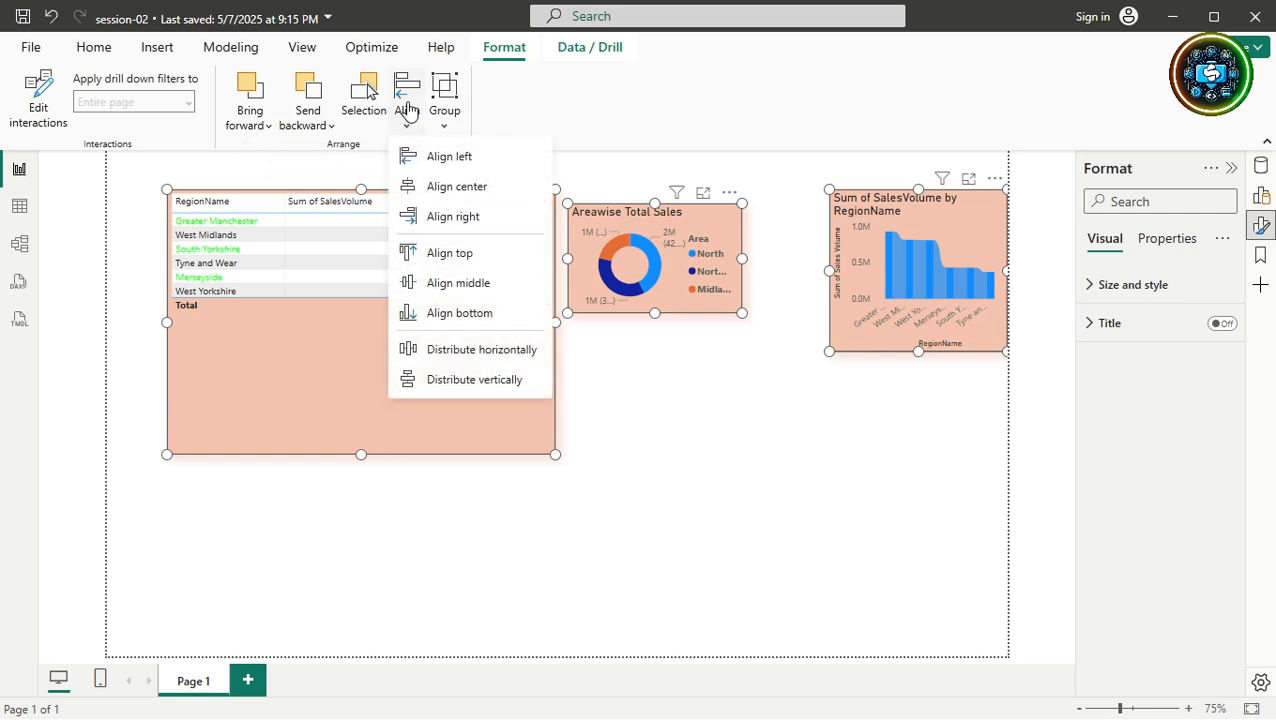
pyautogui.click(502, 359)
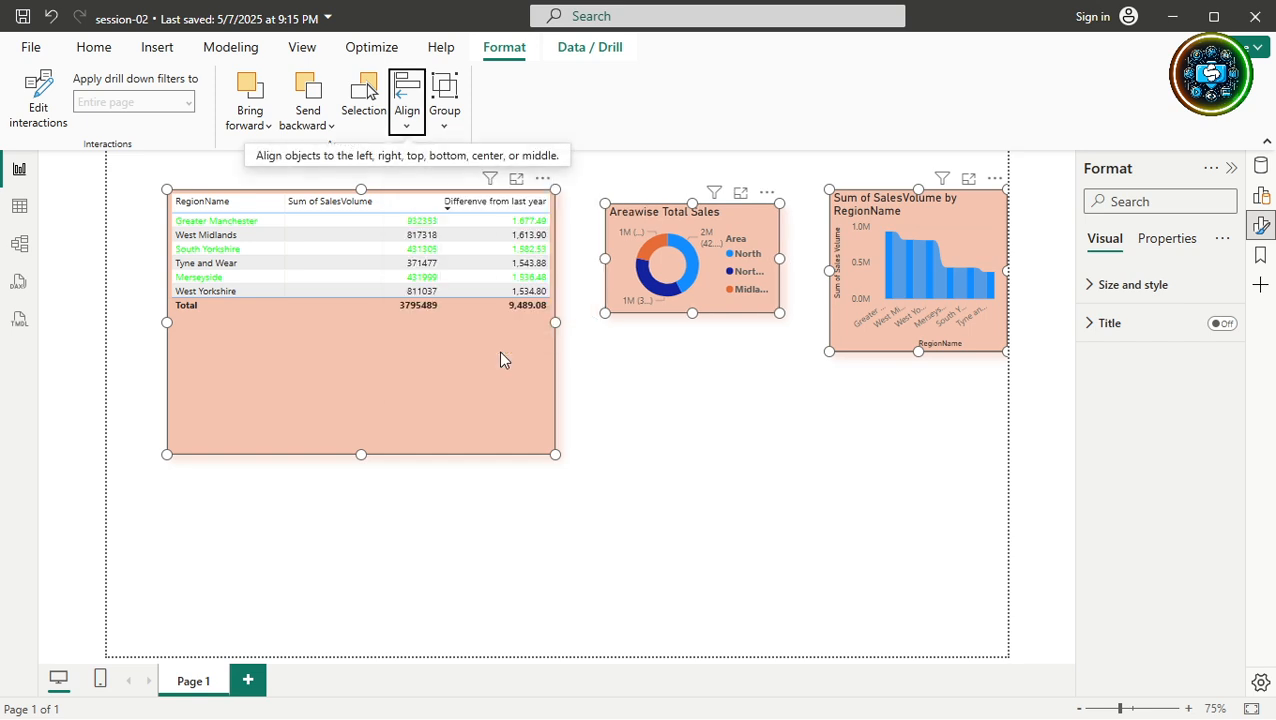
pyautogui.click(698, 424)
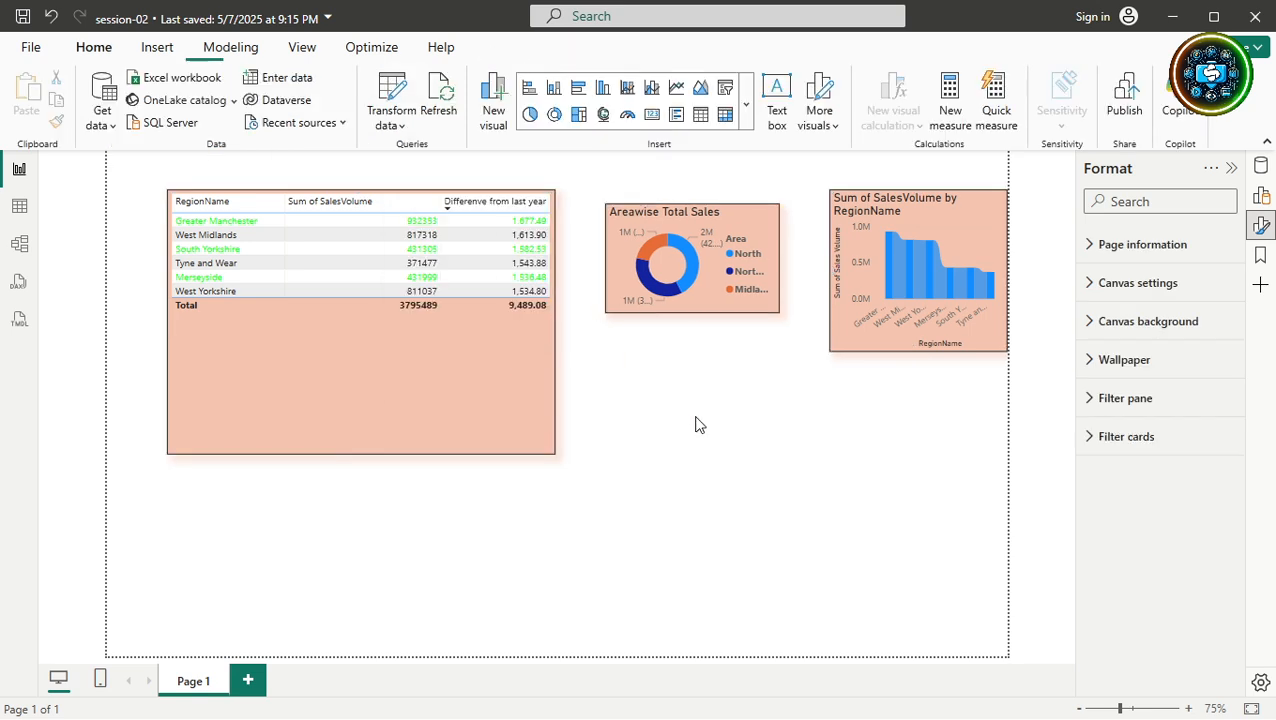
# Select the donut and table and view the alignment options without applying any.
pyautogui.click(617, 263)
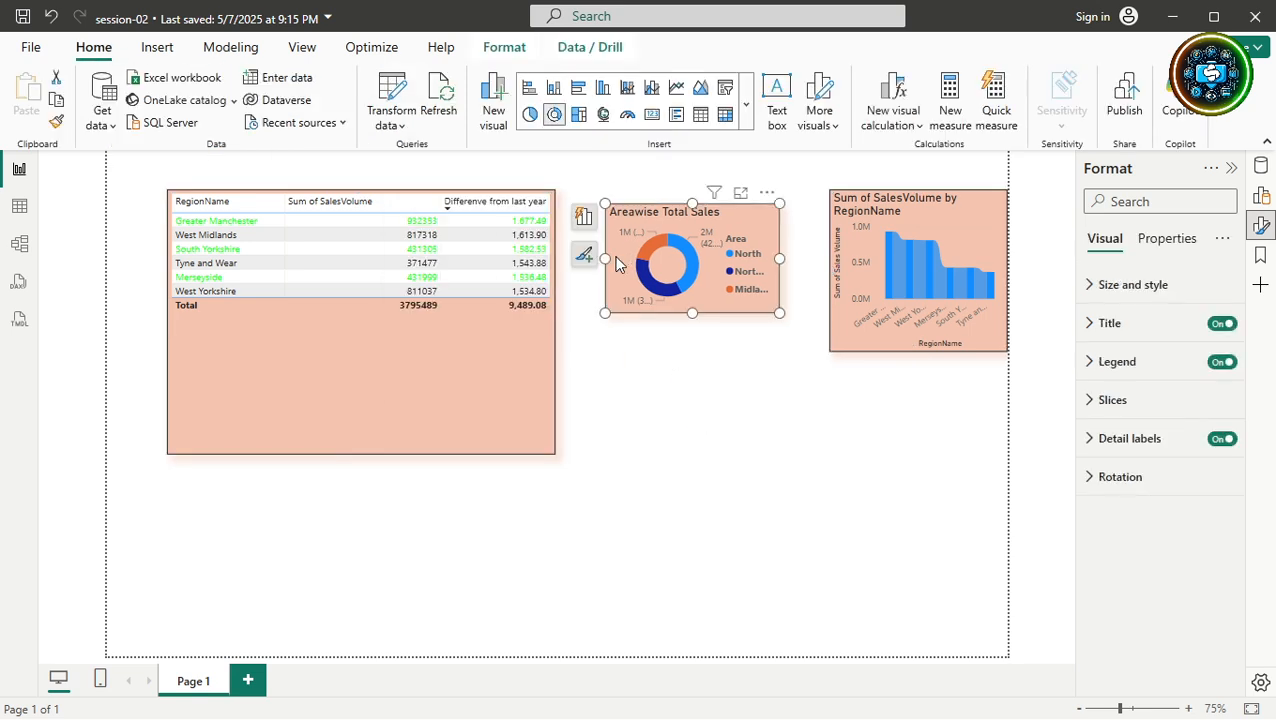
pyautogui.keyDown('ctrl'); pyautogui.click(503, 383); pyautogui.keyUp('ctrl')
pyautogui.click(502, 47)
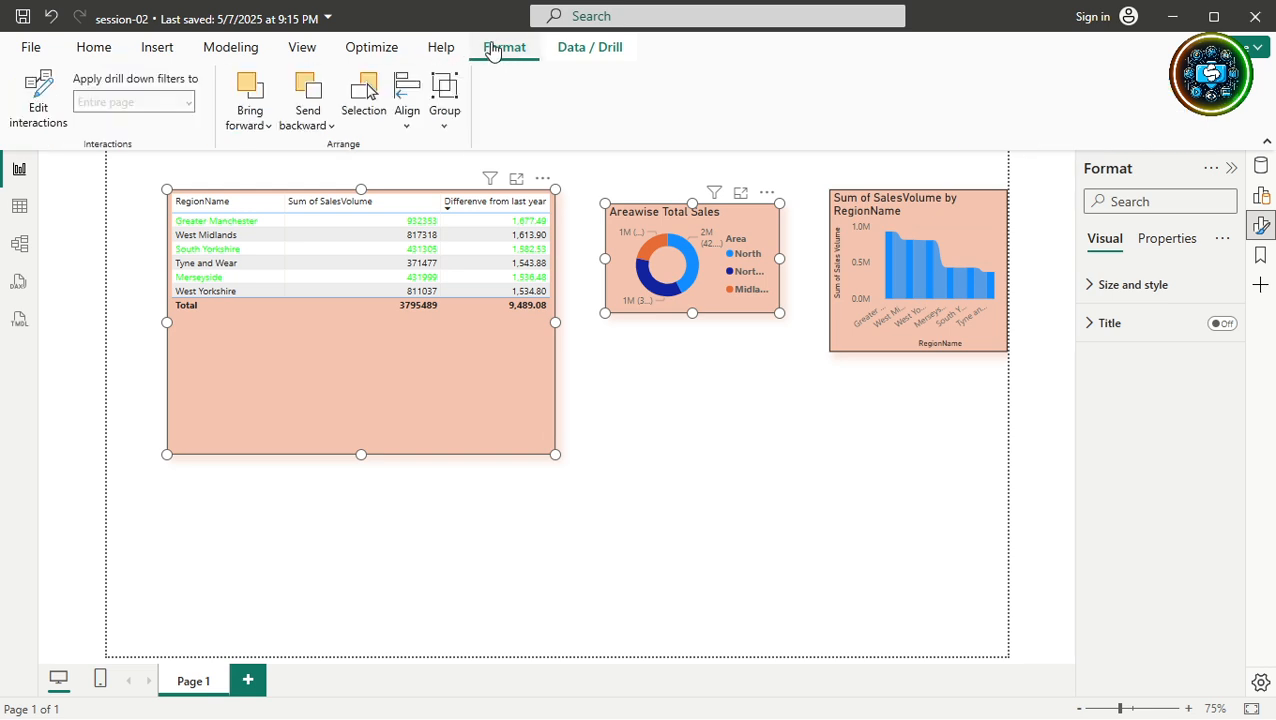
pyautogui.click(407, 105)
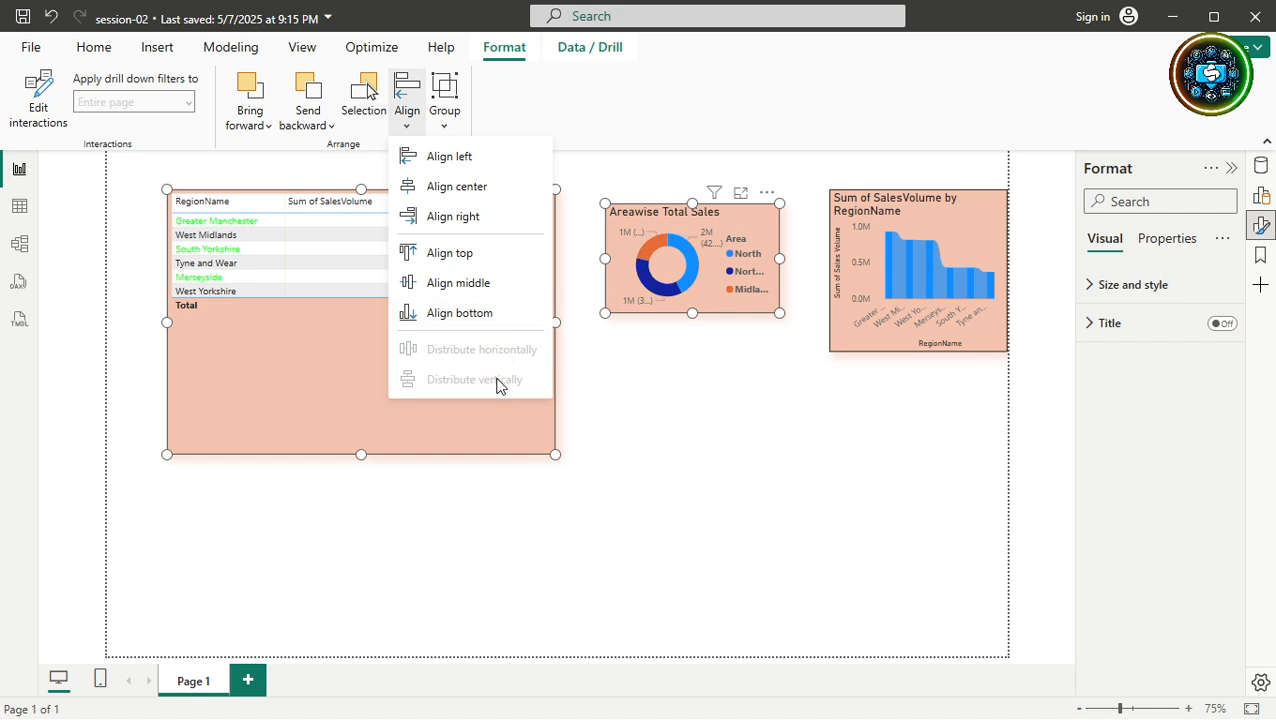
pyautogui.click(672, 404)
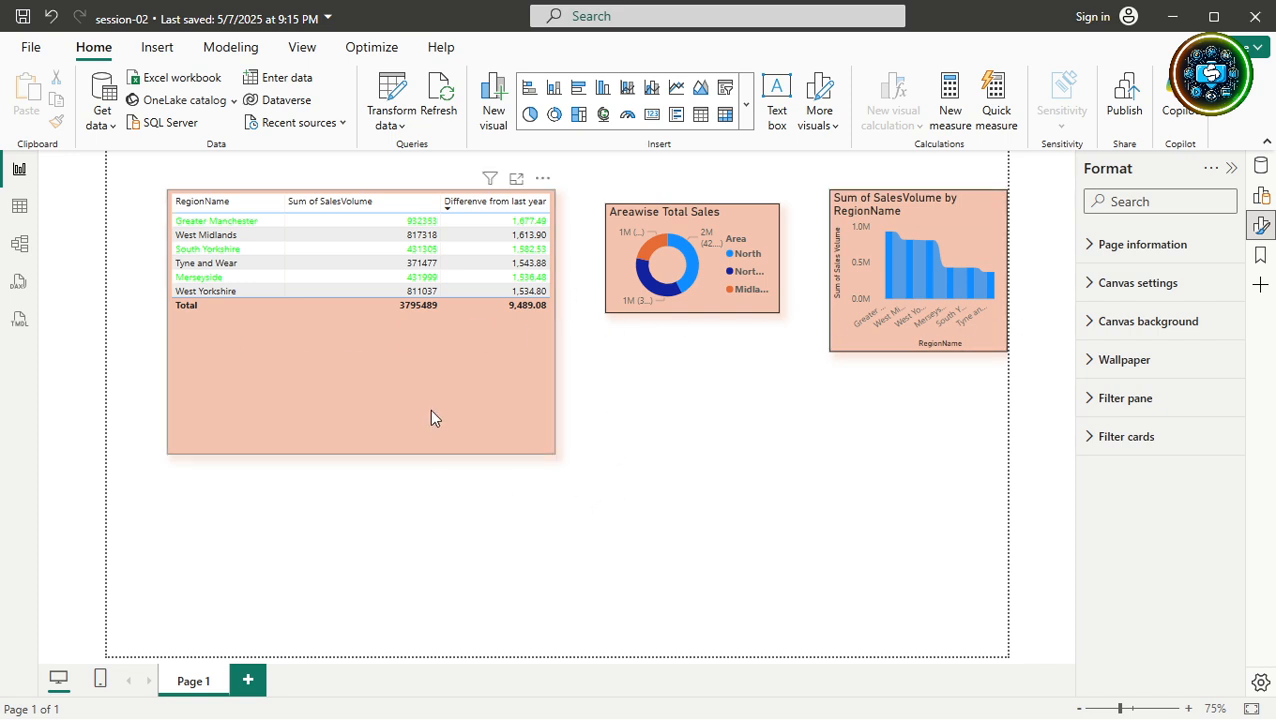
# Move the table to the top-left and shorten it, then stack the donut and bar chart beneath it.
pyautogui.moveTo(419, 385); pyautogui.dragTo(364, 294)
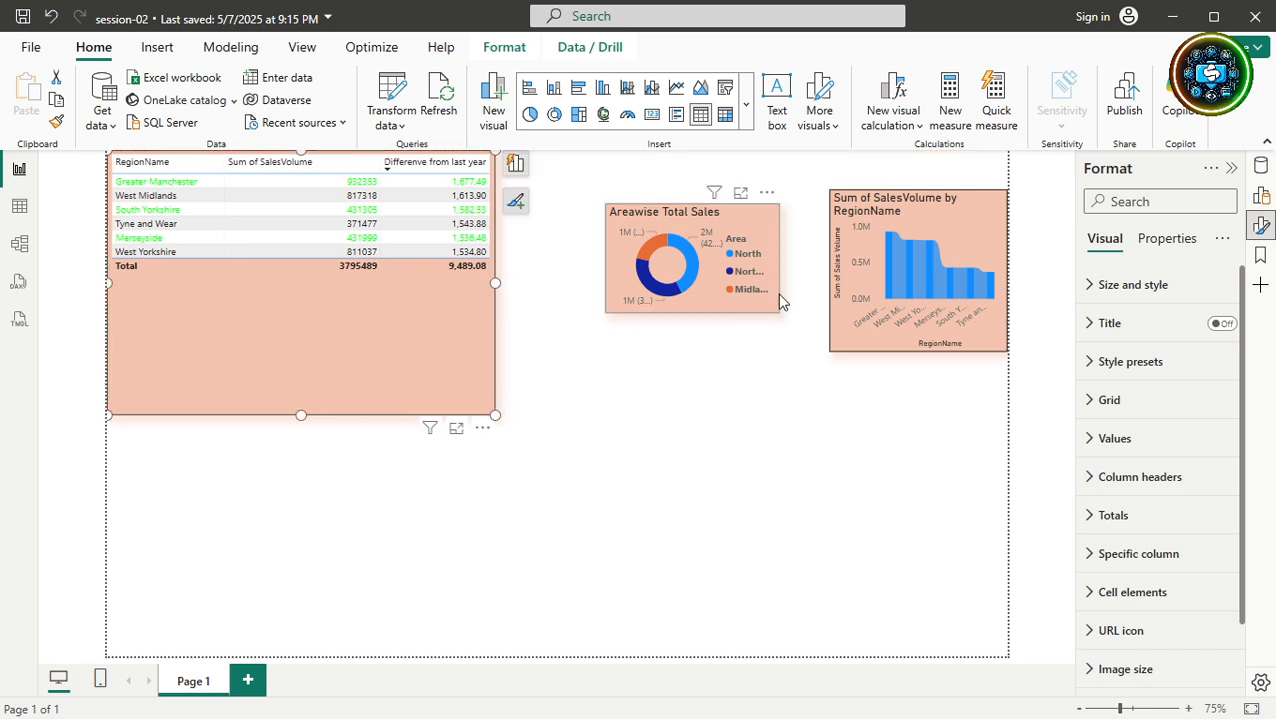
pyautogui.moveTo(740, 304); pyautogui.dragTo(322, 478)
pyautogui.click(407, 408)
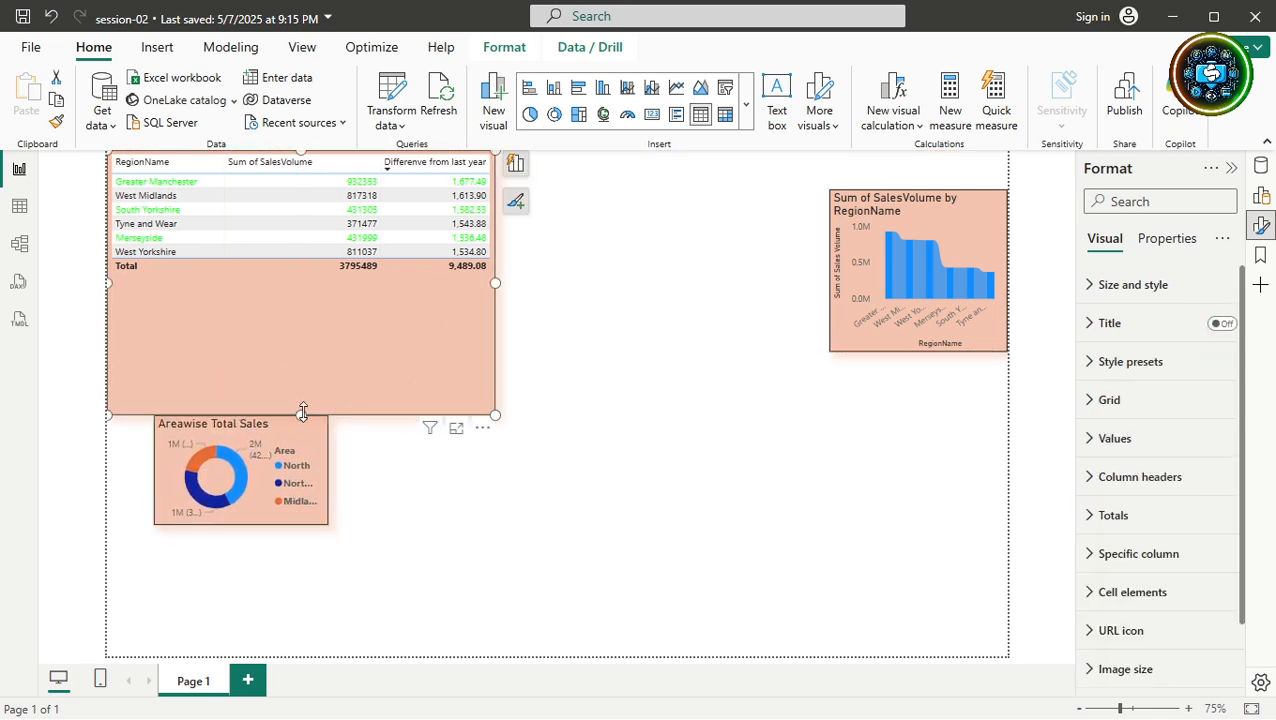
pyautogui.moveTo(302, 411); pyautogui.dragTo(317, 298)
pyautogui.moveTo(293, 450); pyautogui.dragTo(304, 363)
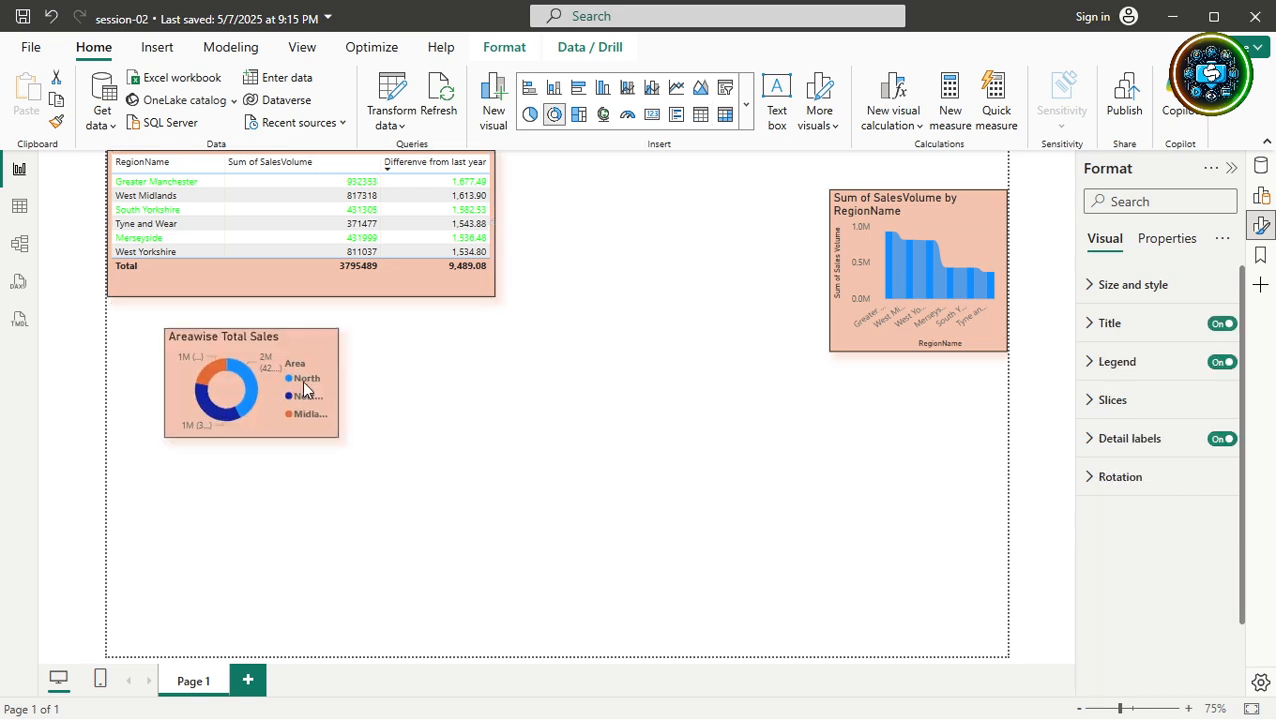
pyautogui.moveTo(978, 220); pyautogui.dragTo(305, 511)
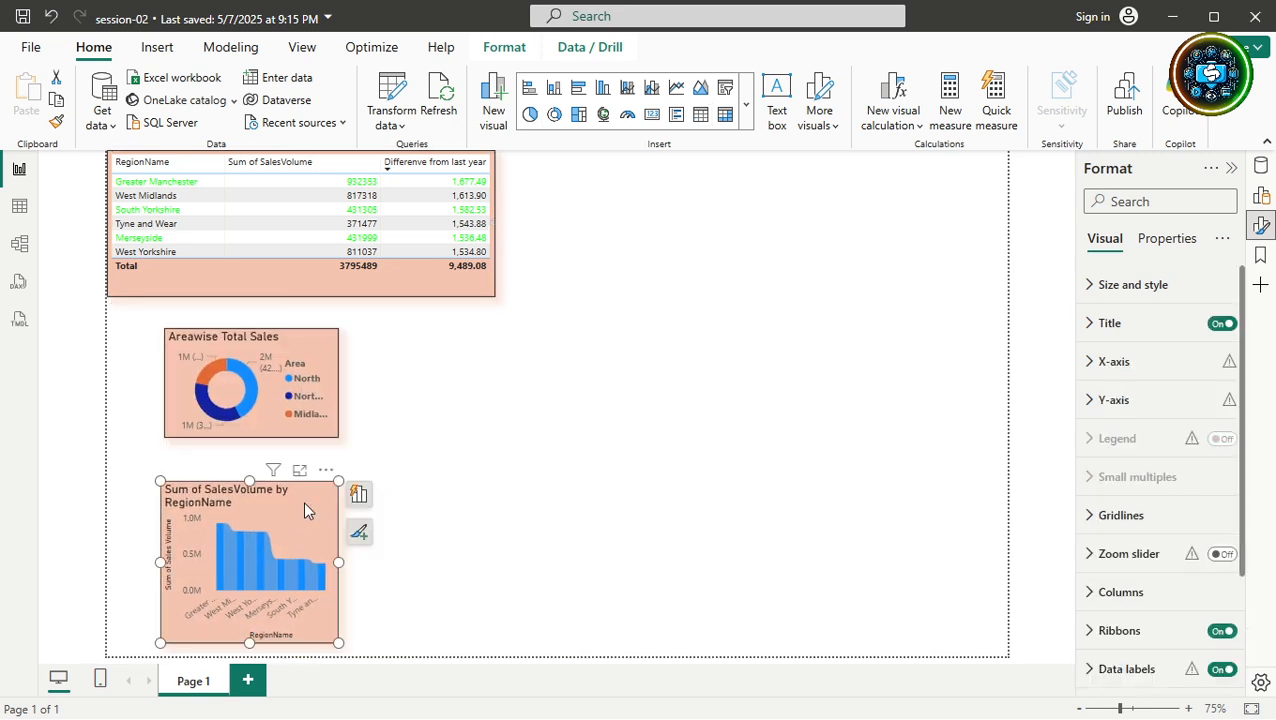
# Select the table, donut and bar chart and align their left edges.
pyautogui.keyDown('ctrl'); pyautogui.click(307, 396); pyautogui.keyUp('ctrl')
pyautogui.keyDown('ctrl'); pyautogui.click(324, 255); pyautogui.keyUp('ctrl')
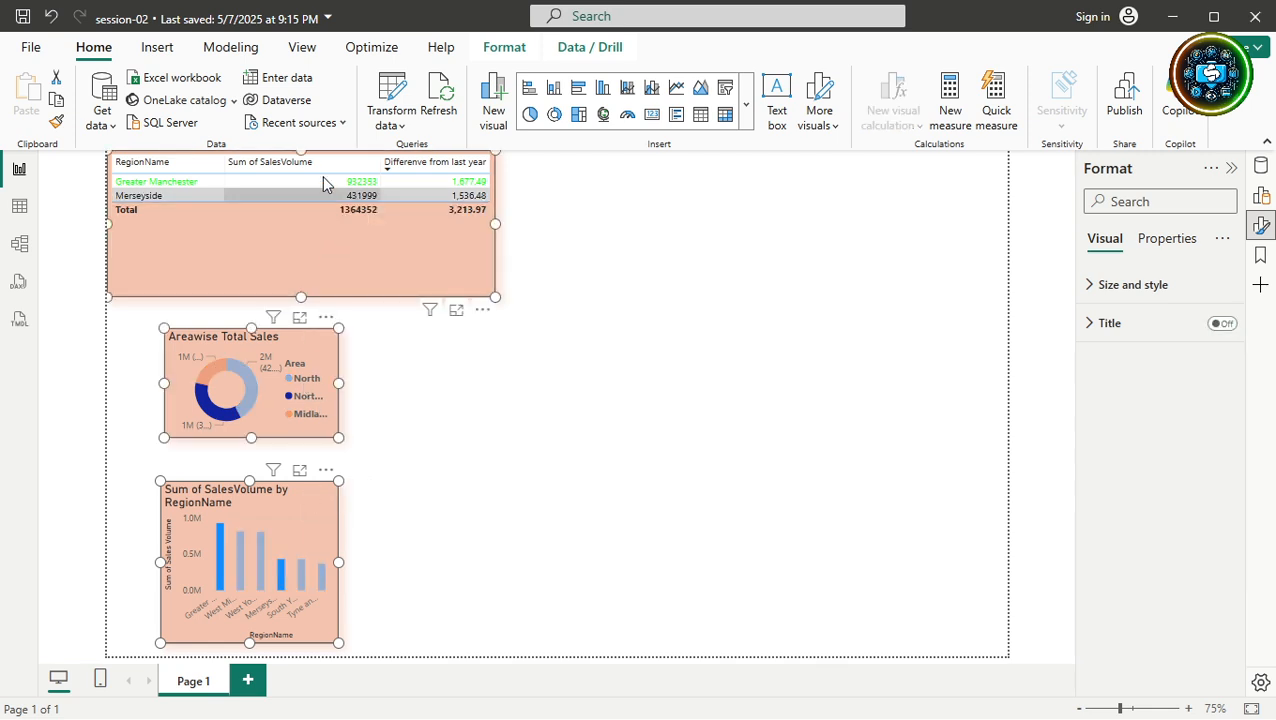
pyautogui.click(502, 49)
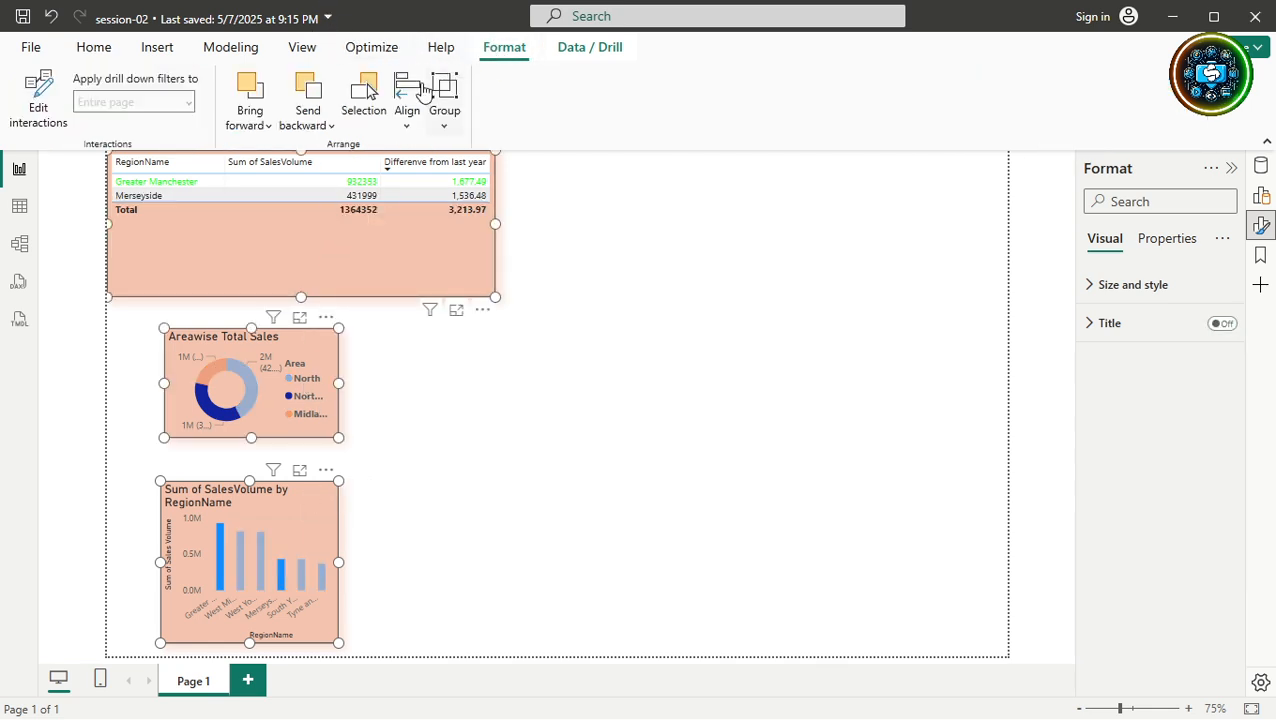
pyautogui.click(406, 97)
pyautogui.click(430, 157)
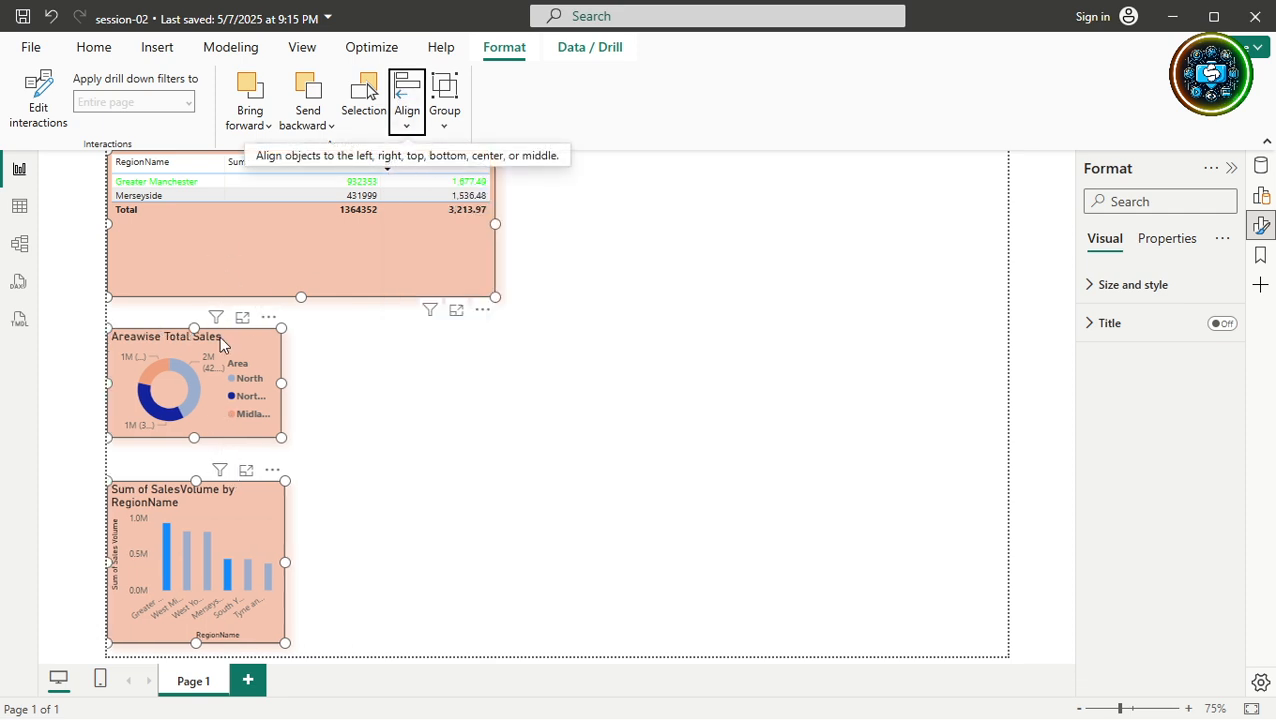
# Distribute the three visuals vertically and clear the selection.
pyautogui.click(409, 104)
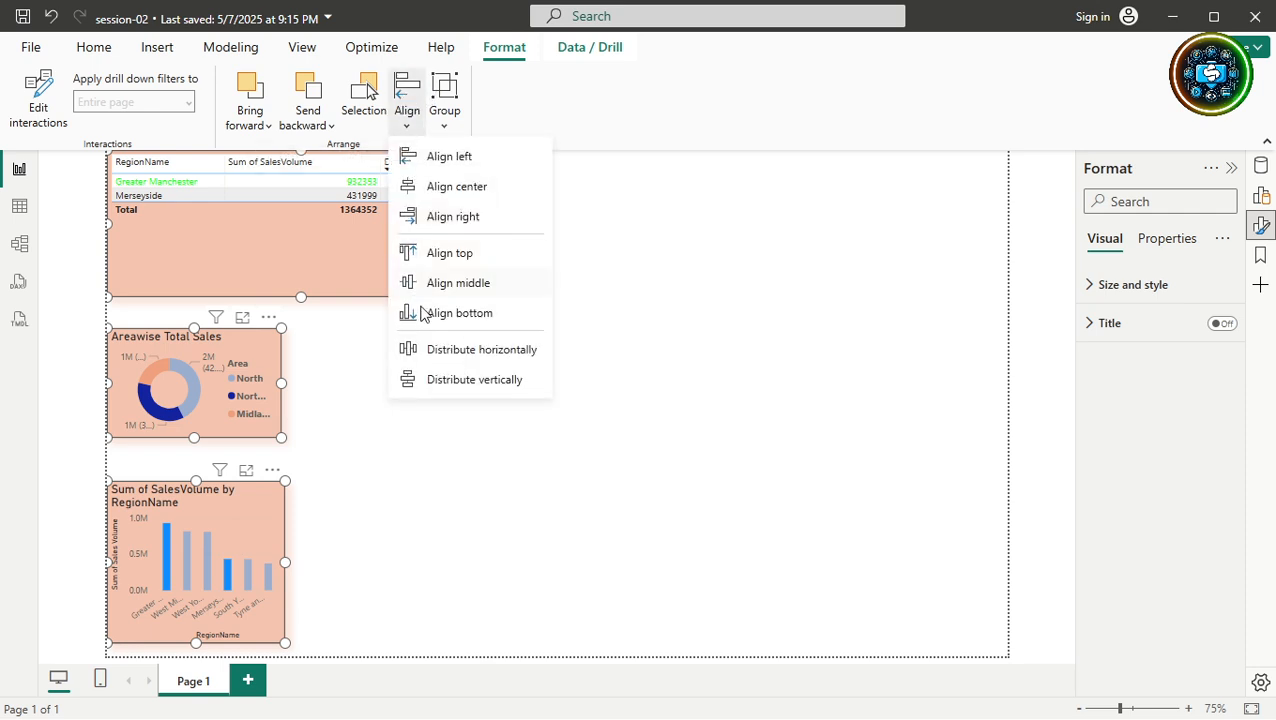
pyautogui.click(443, 385)
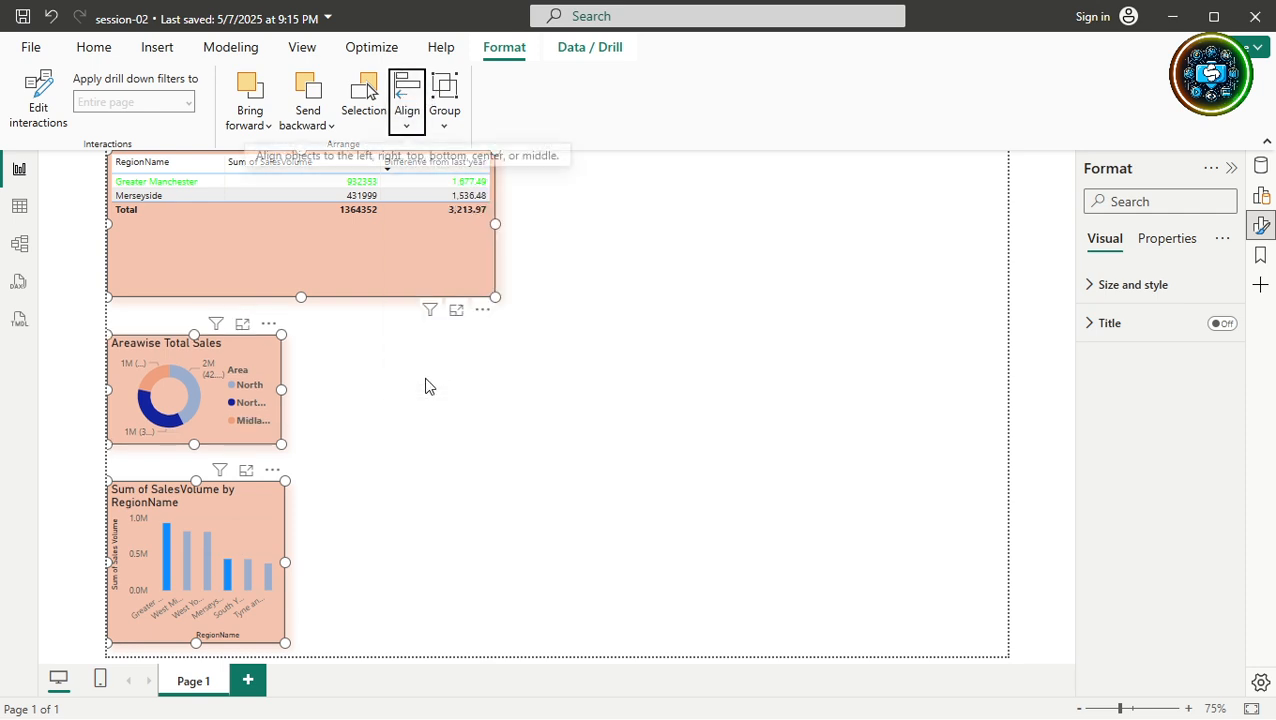
pyautogui.click(379, 404)
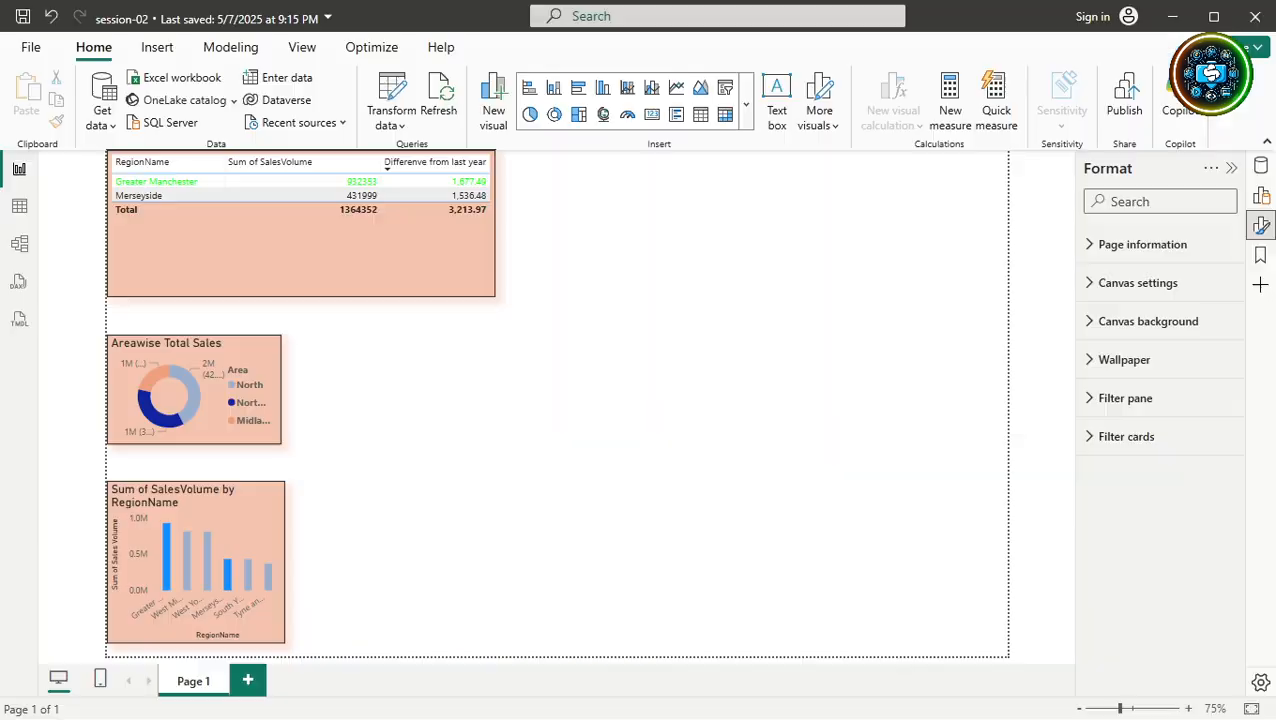
# Select the table visual and show the Format ribbon's Arrange tools.
pyautogui.click(406, 298)
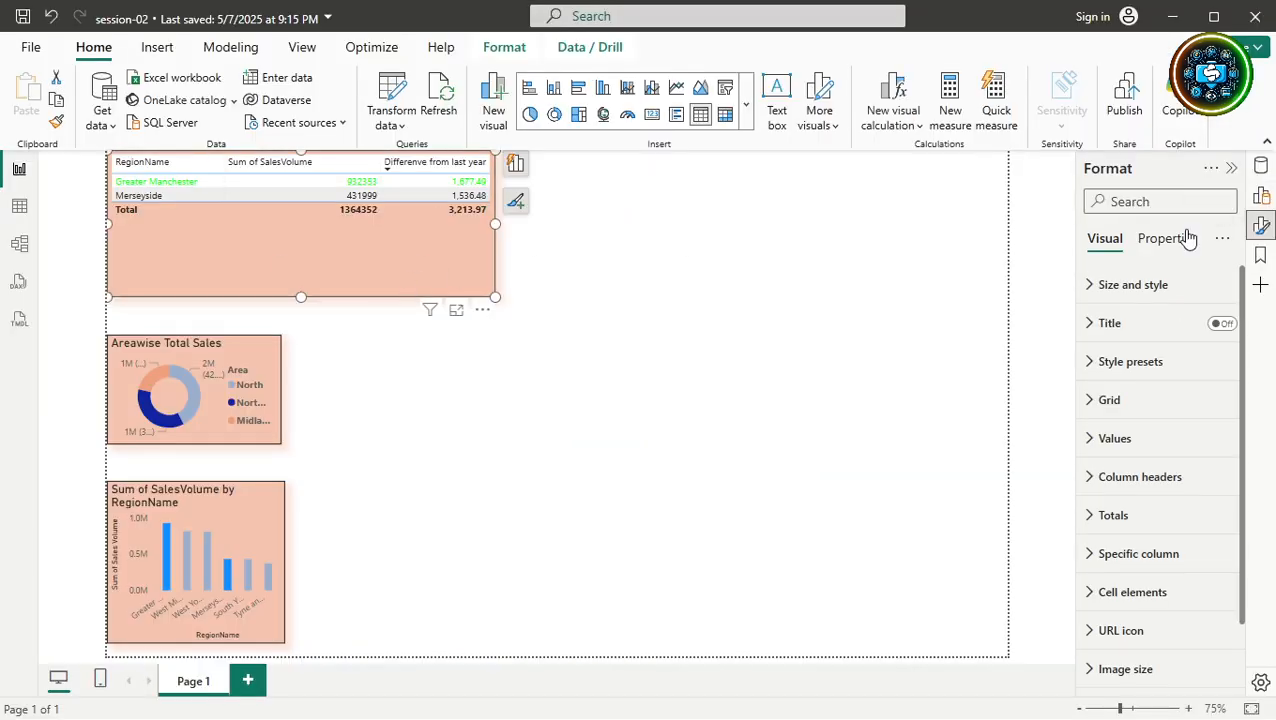
pyautogui.click(503, 50)
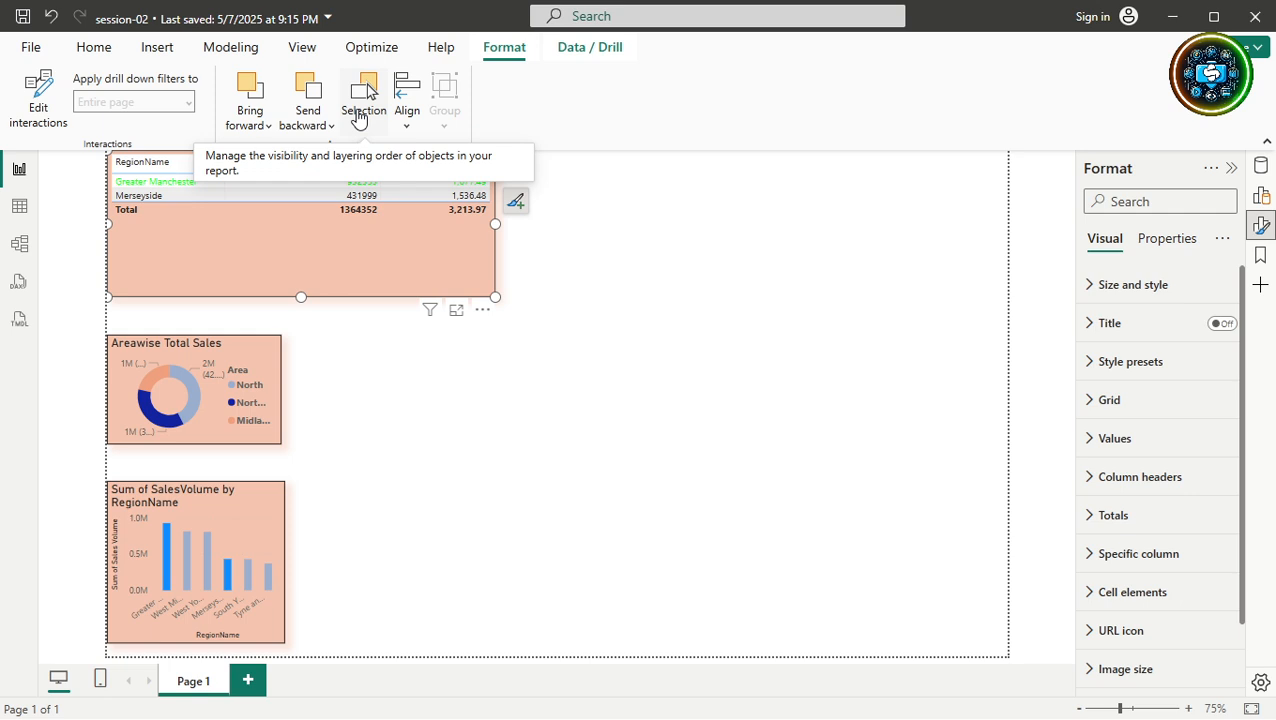
# Open the Selection pane and reselect the table visual.
pyautogui.click(359, 118)
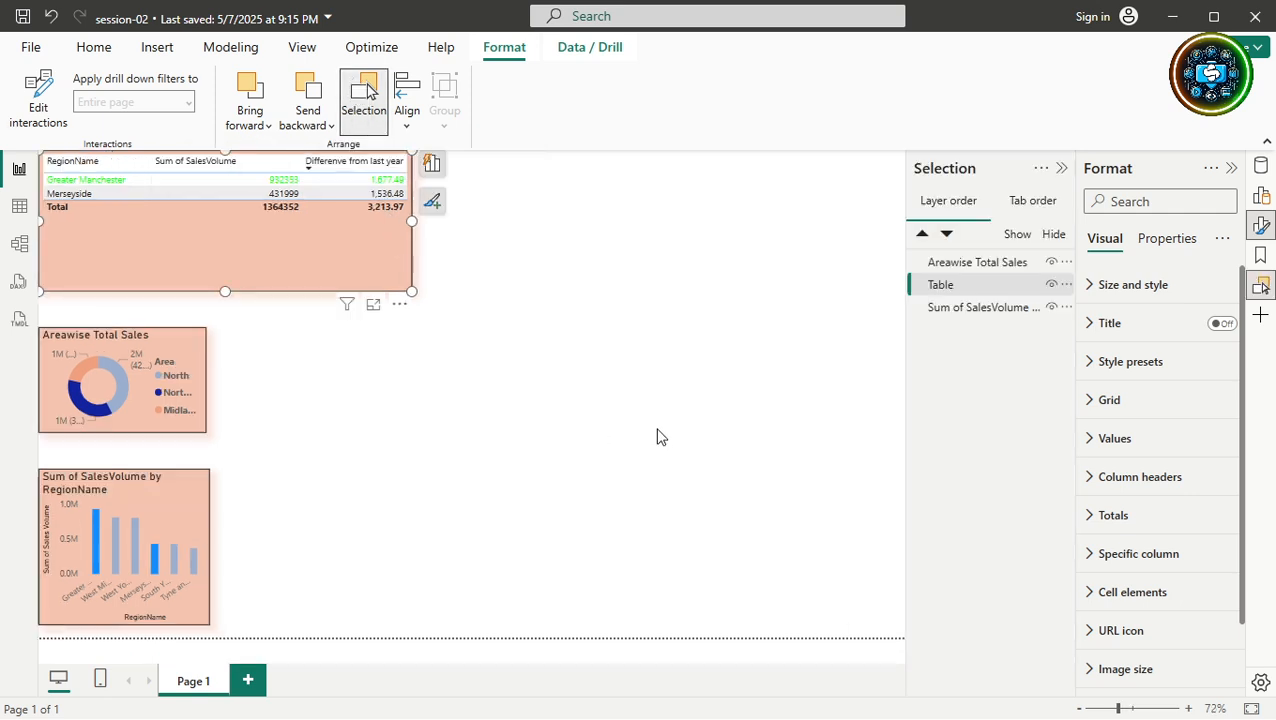
pyautogui.click(629, 384)
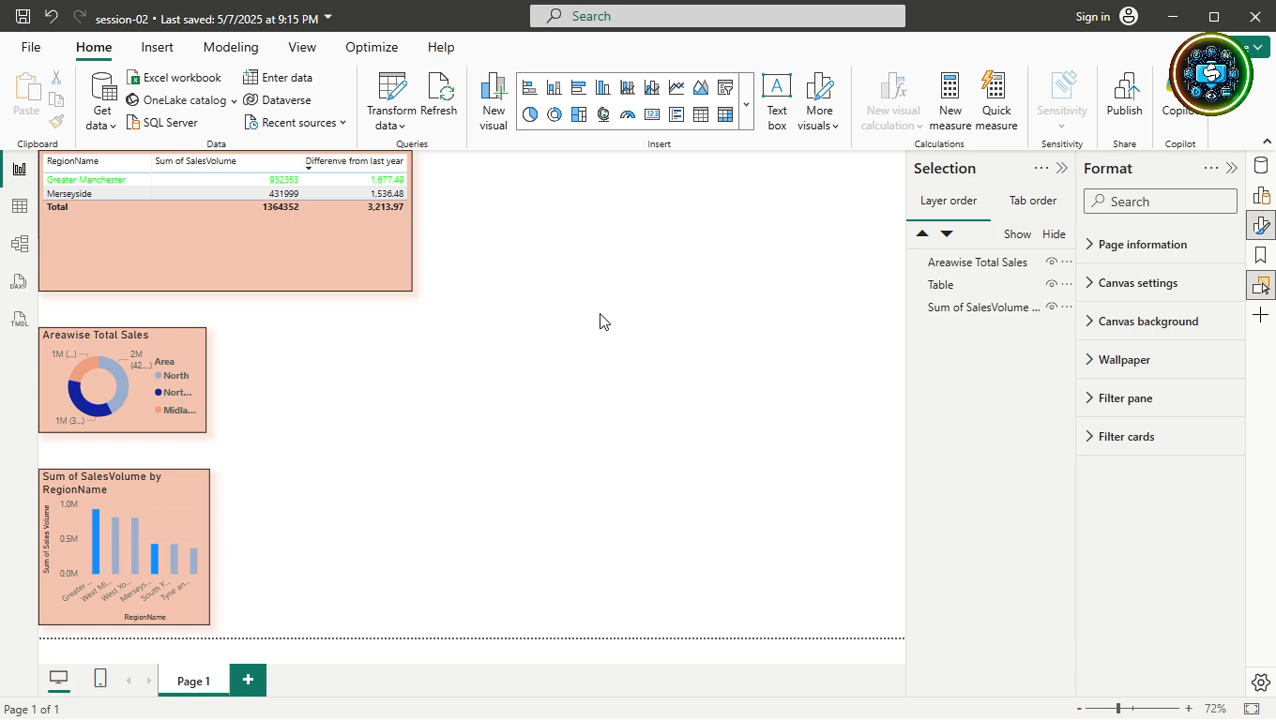
pyautogui.click(364, 263)
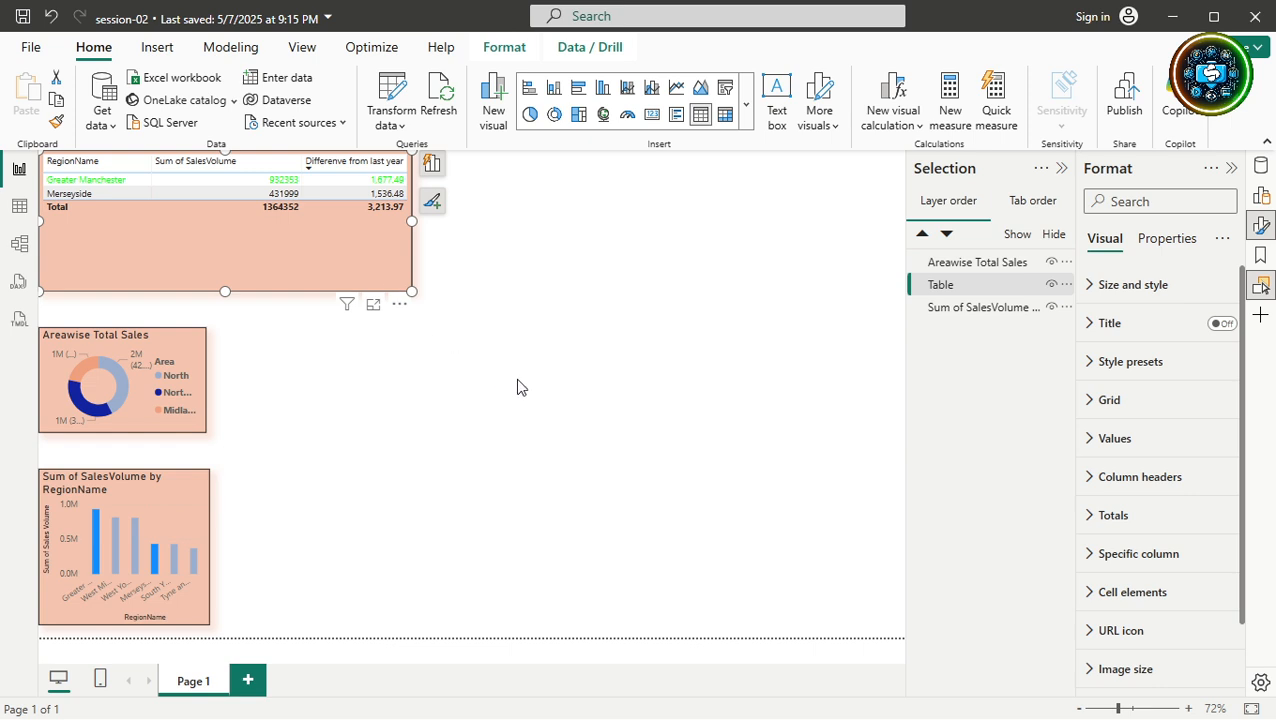
# Step keyboard focus forward and back through the table, donut and bar chart to check tab order.
pyautogui.press('Tab')
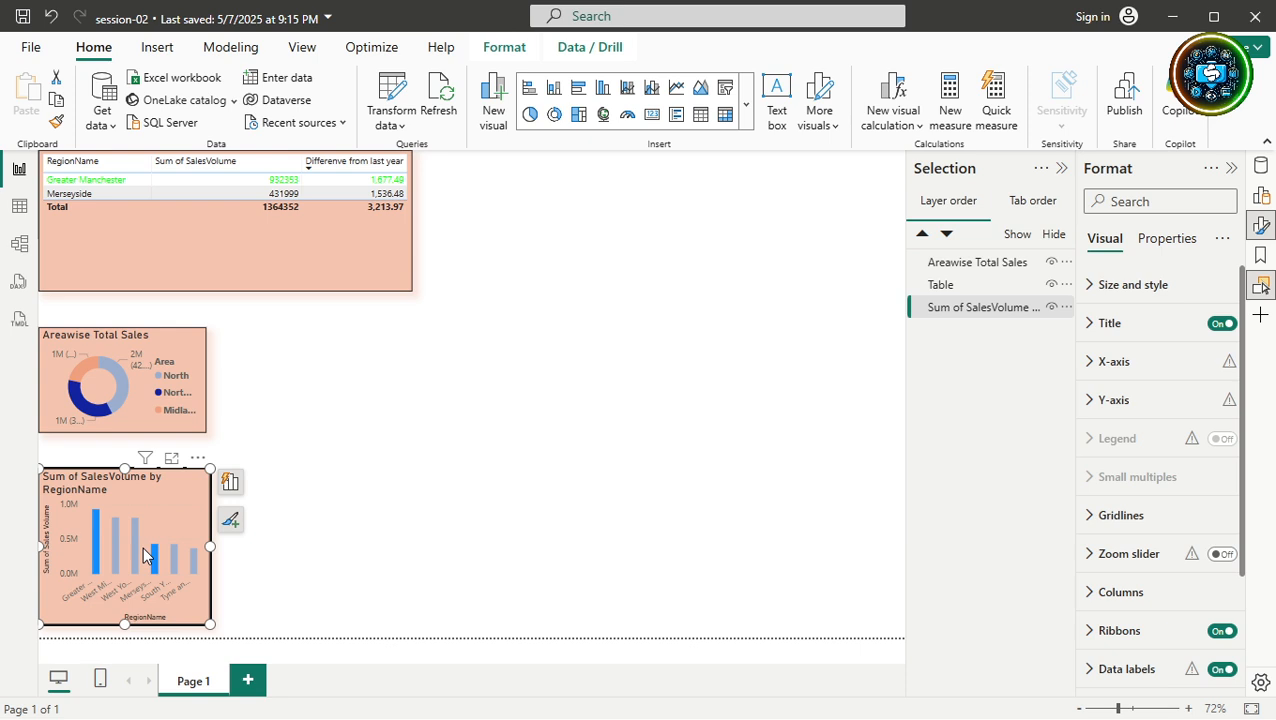
pyautogui.press('Tab')
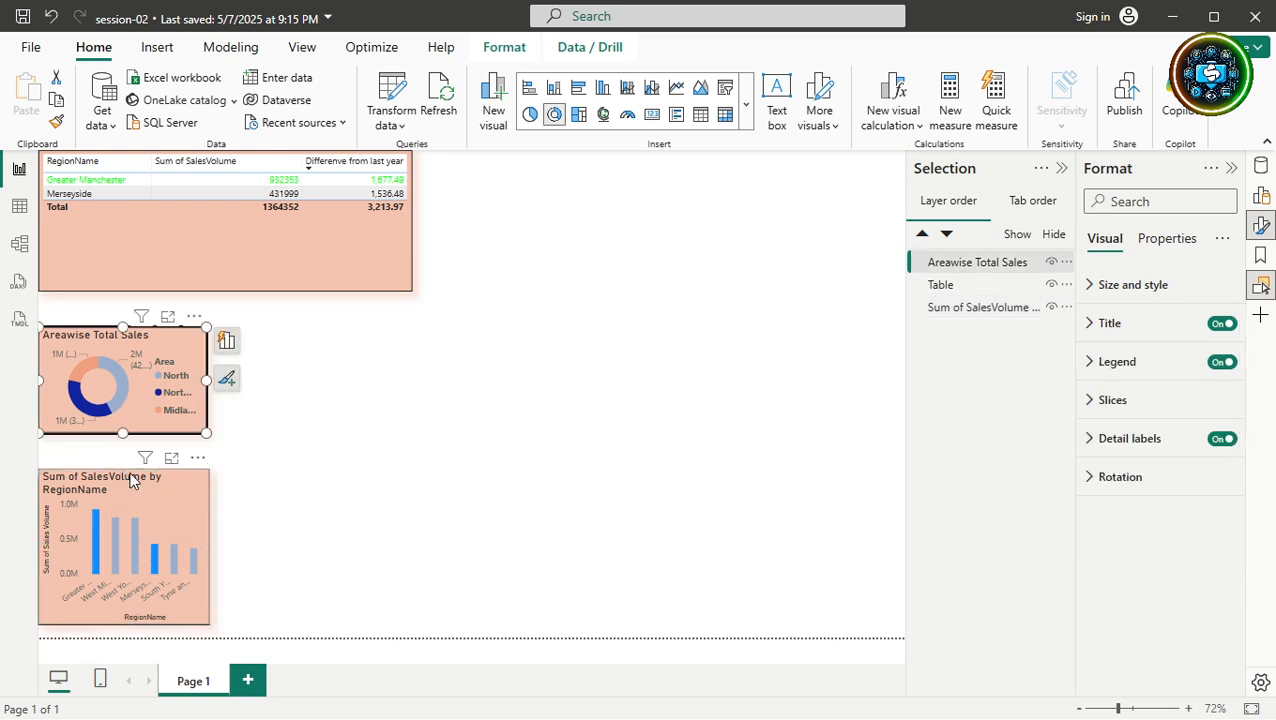
pyautogui.press('Tab')
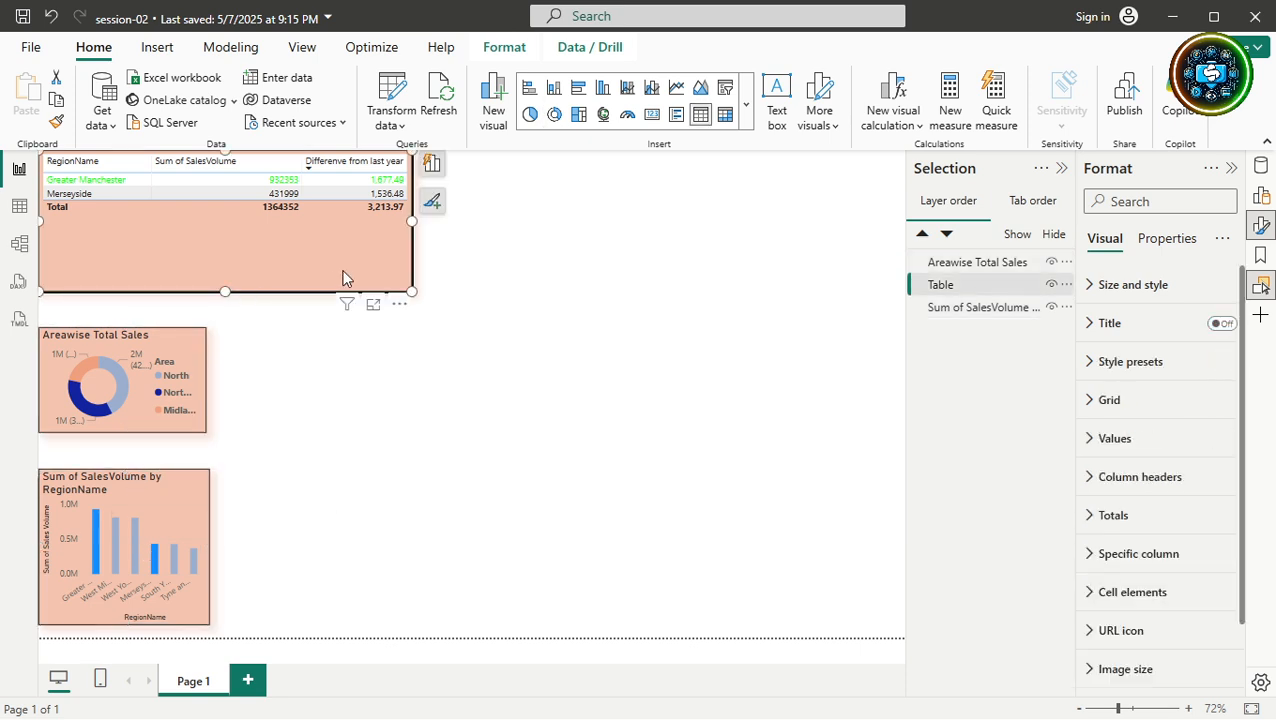
pyautogui.press('Tab')
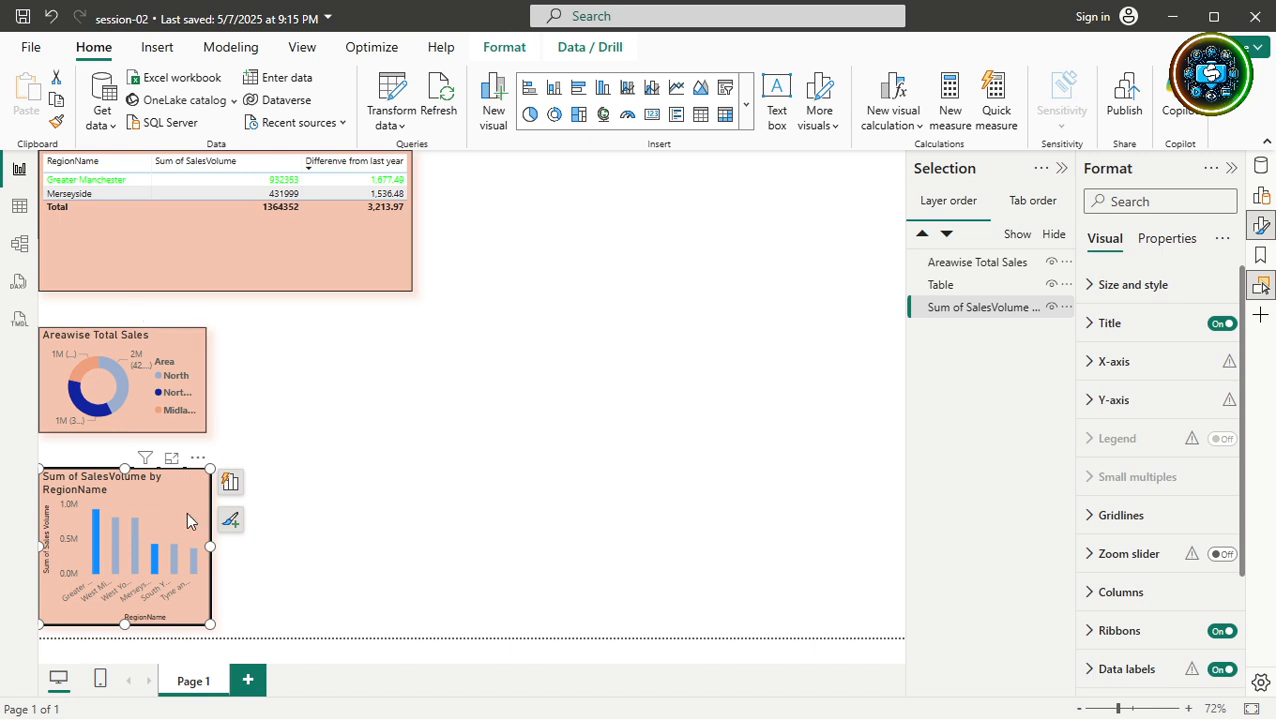
pyautogui.press('Tab')
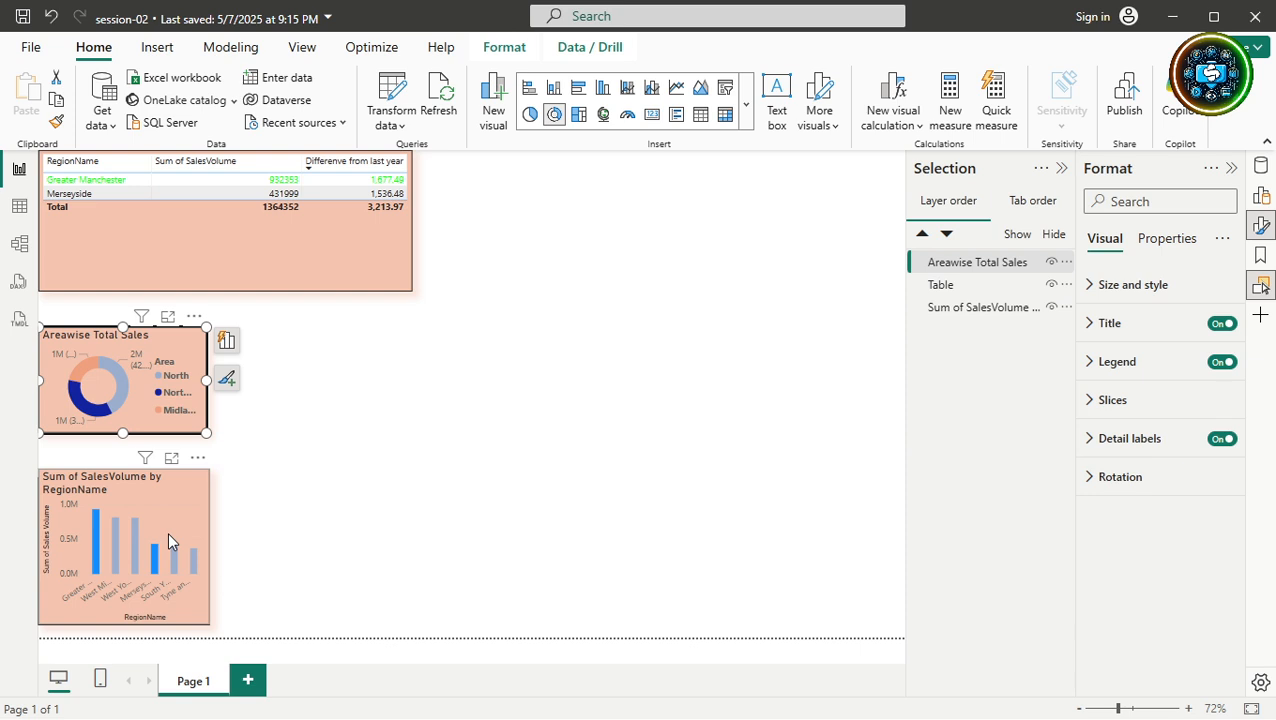
pyautogui.moveTo(121, 377)
pyautogui.press('Tab')
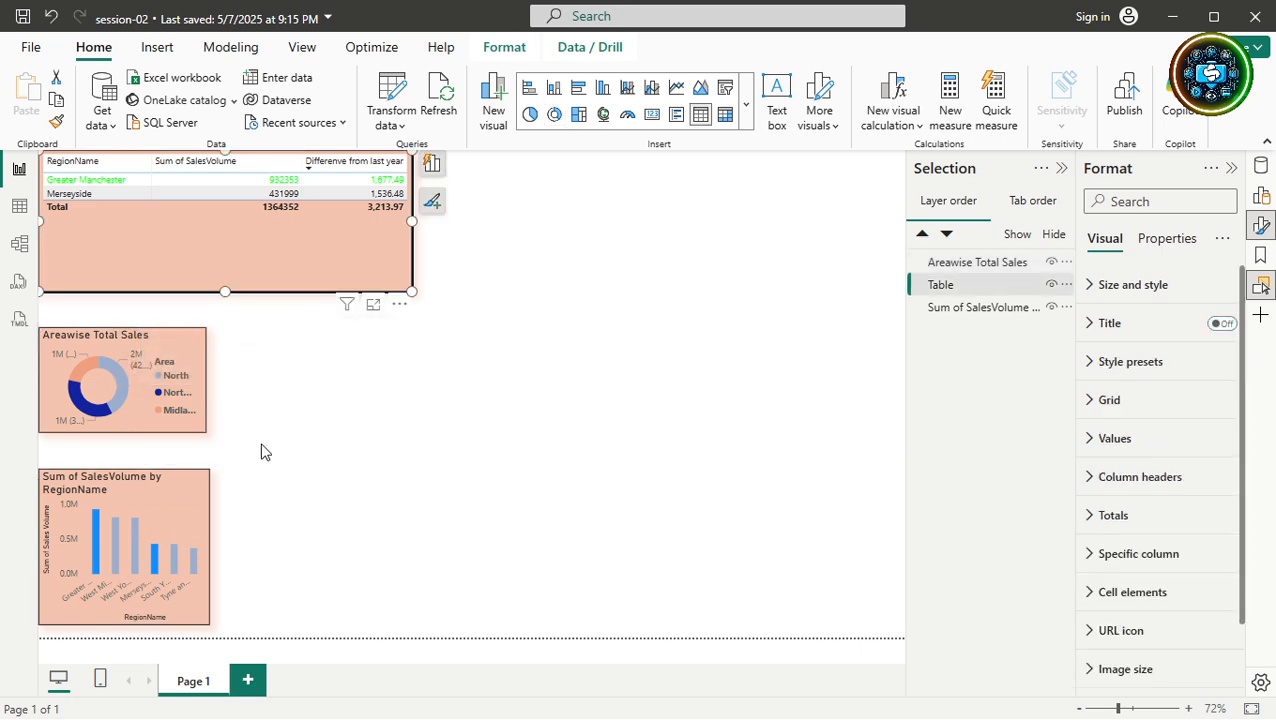
pyautogui.press('Tab')
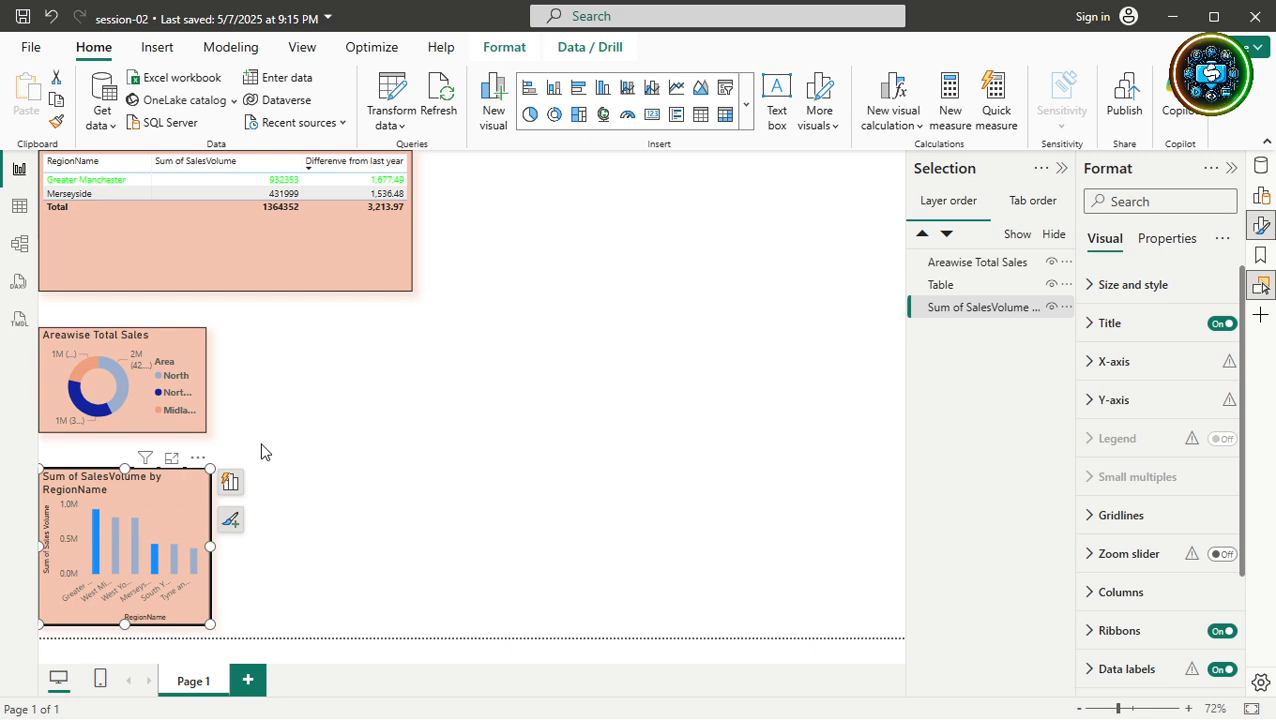
pyautogui.hotkey('shift', 'Tab')
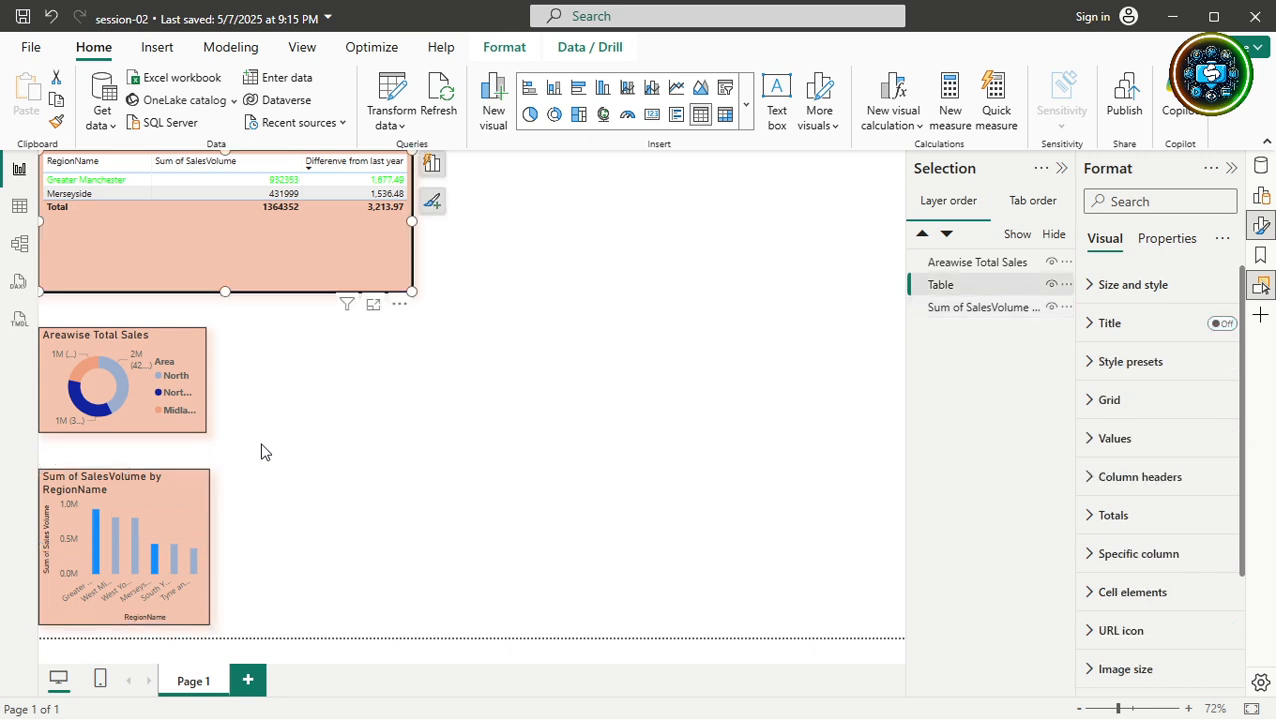
pyautogui.press('Tab')
pyautogui.press('Tab')
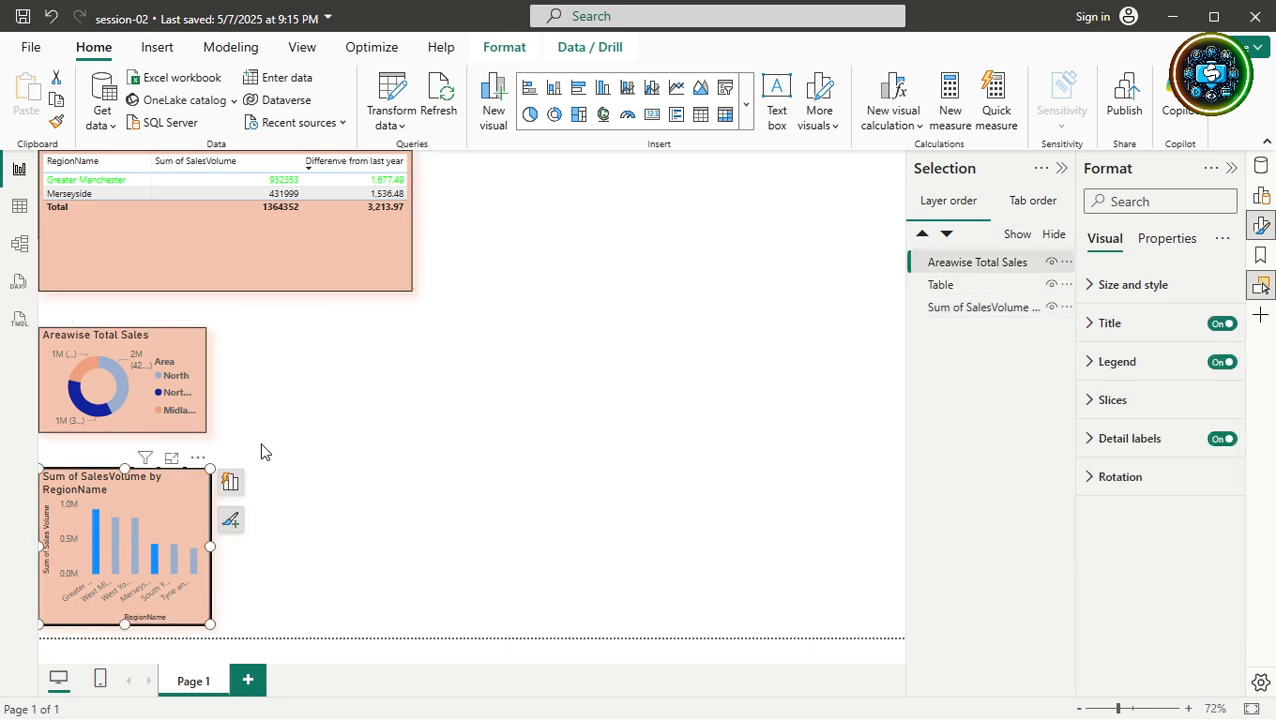
pyautogui.hotkey('shift', 'Tab')
pyautogui.hotkey('shift', 'Tab')
pyautogui.hotkey('shift', 'Tab')
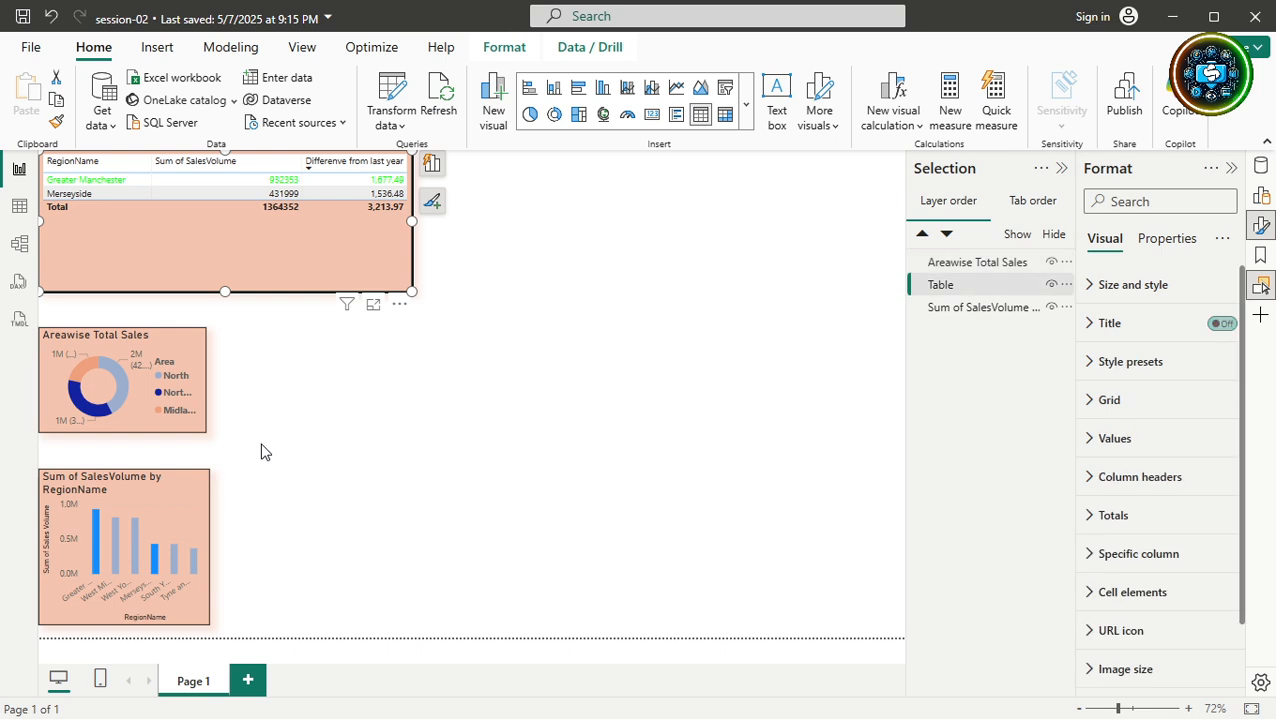
pyautogui.hotkey('shift', 'Tab')
pyautogui.hotkey('shift', 'Tab')
pyautogui.press('Tab')
pyautogui.press('Tab')
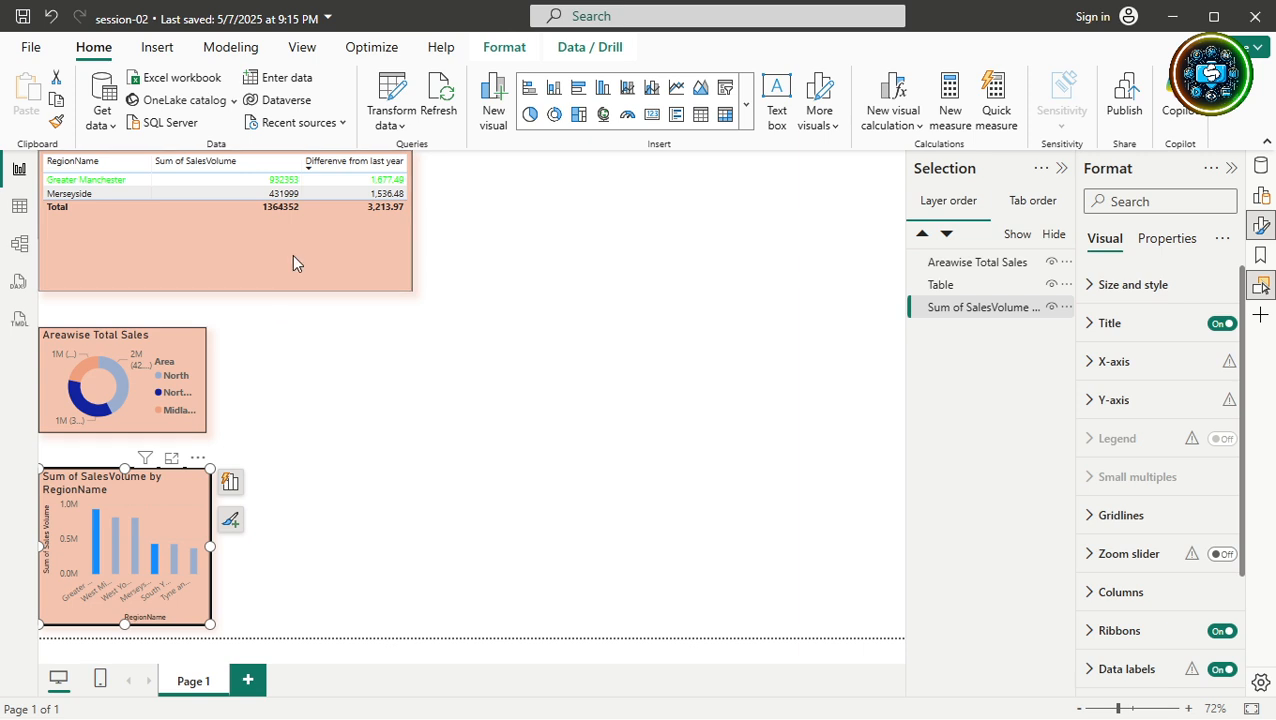
# Select the table, Areawise Total Sales donut and bar chart in turn to compare focus order.
pyautogui.click(296, 255)
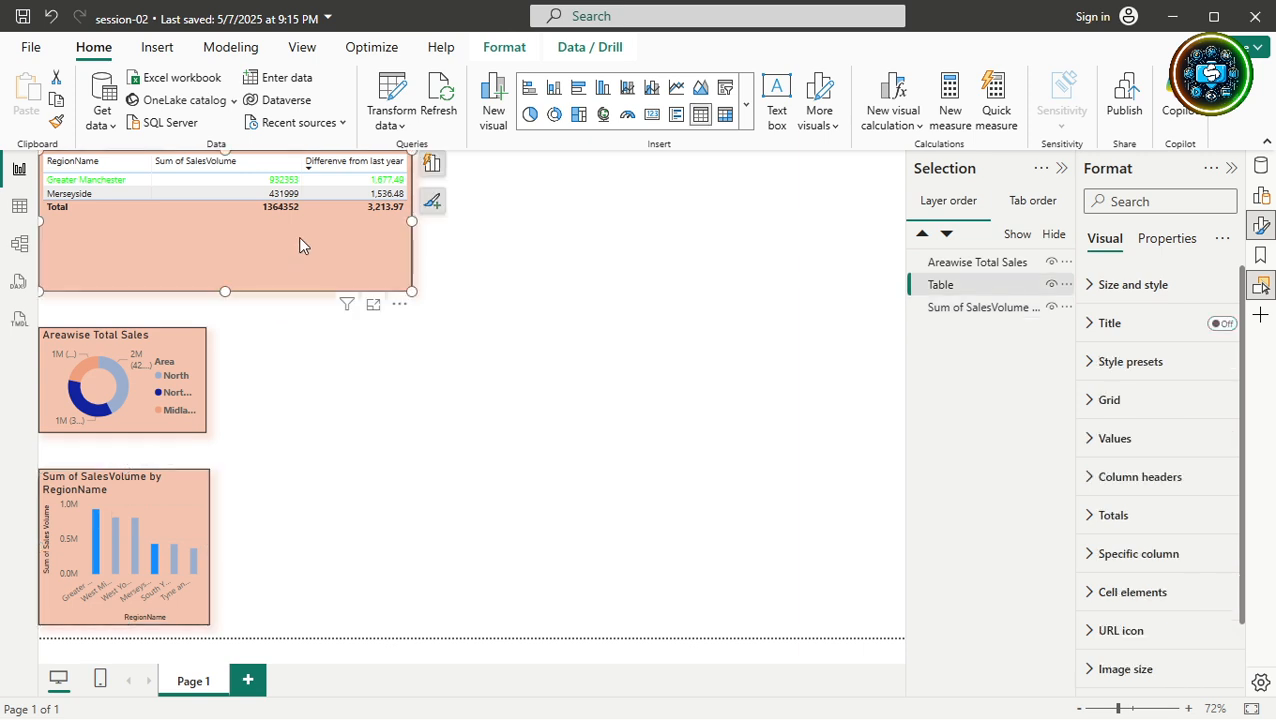
pyautogui.hotkey('shift', 'Tab')
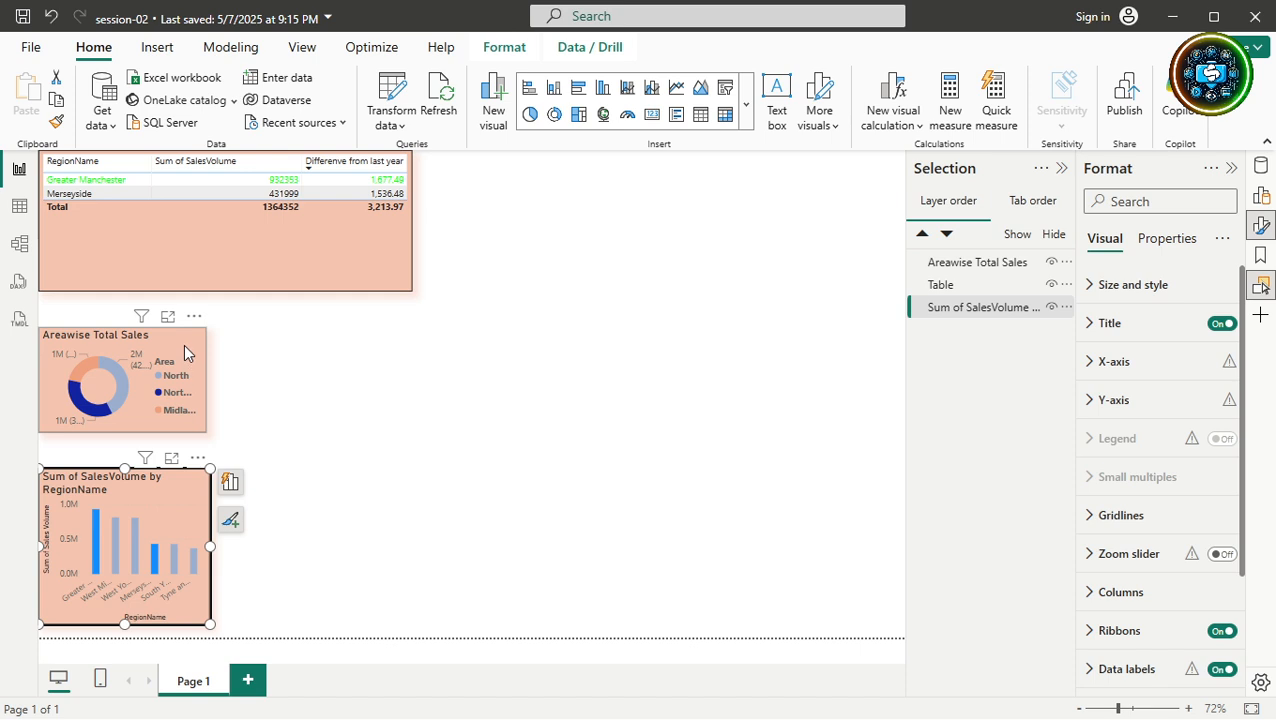
pyautogui.click(190, 370)
pyautogui.click(182, 482)
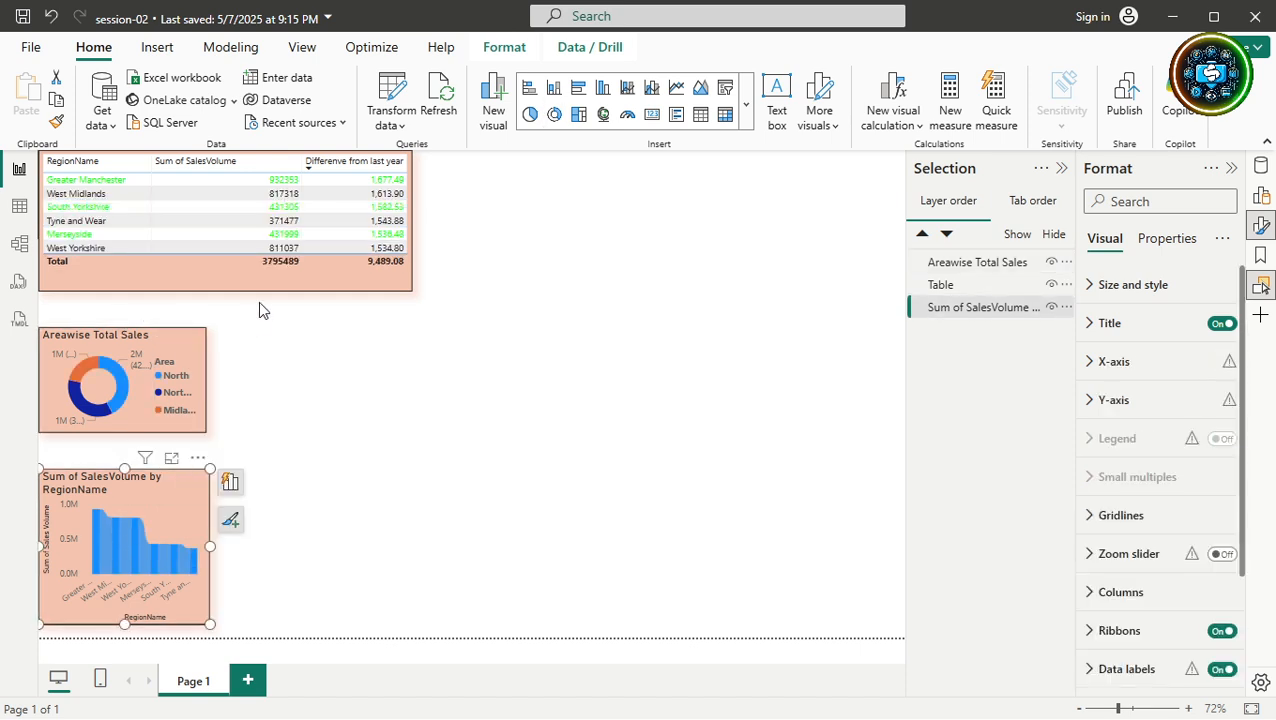
pyautogui.click(505, 49)
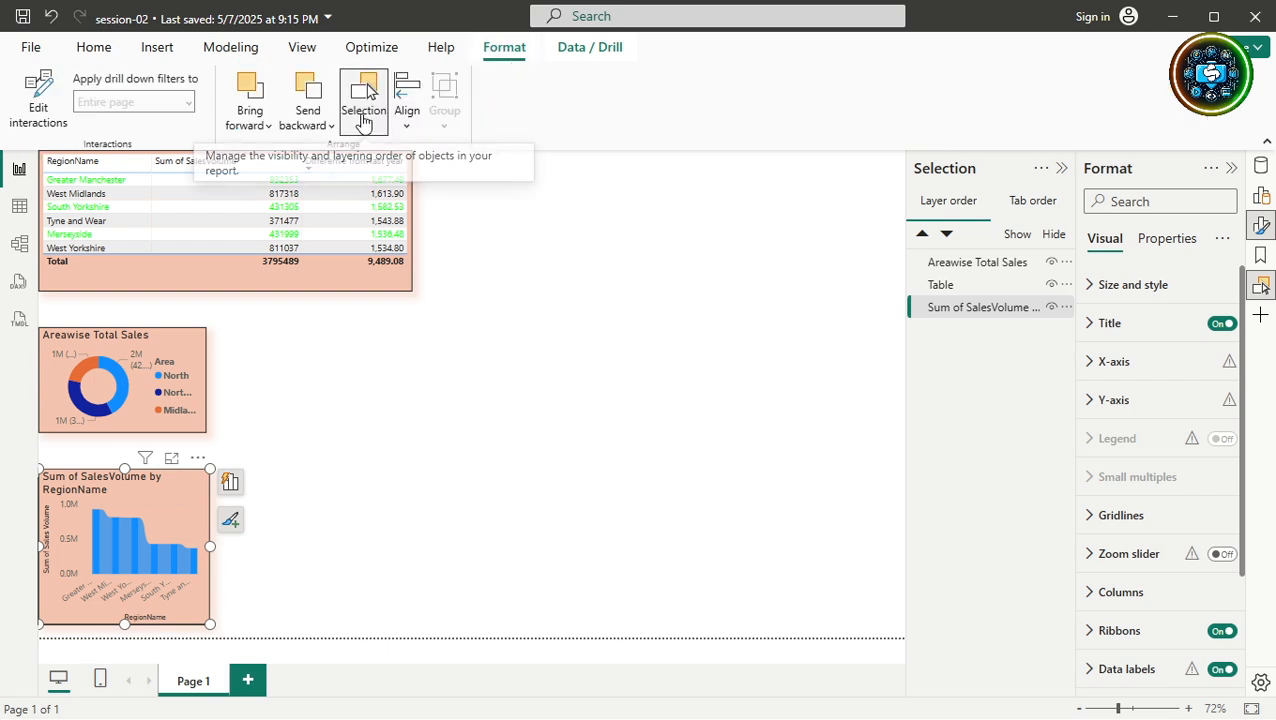
# Close the Selection pane, select the table visual, and reopen the pane.
pyautogui.click(363, 118)
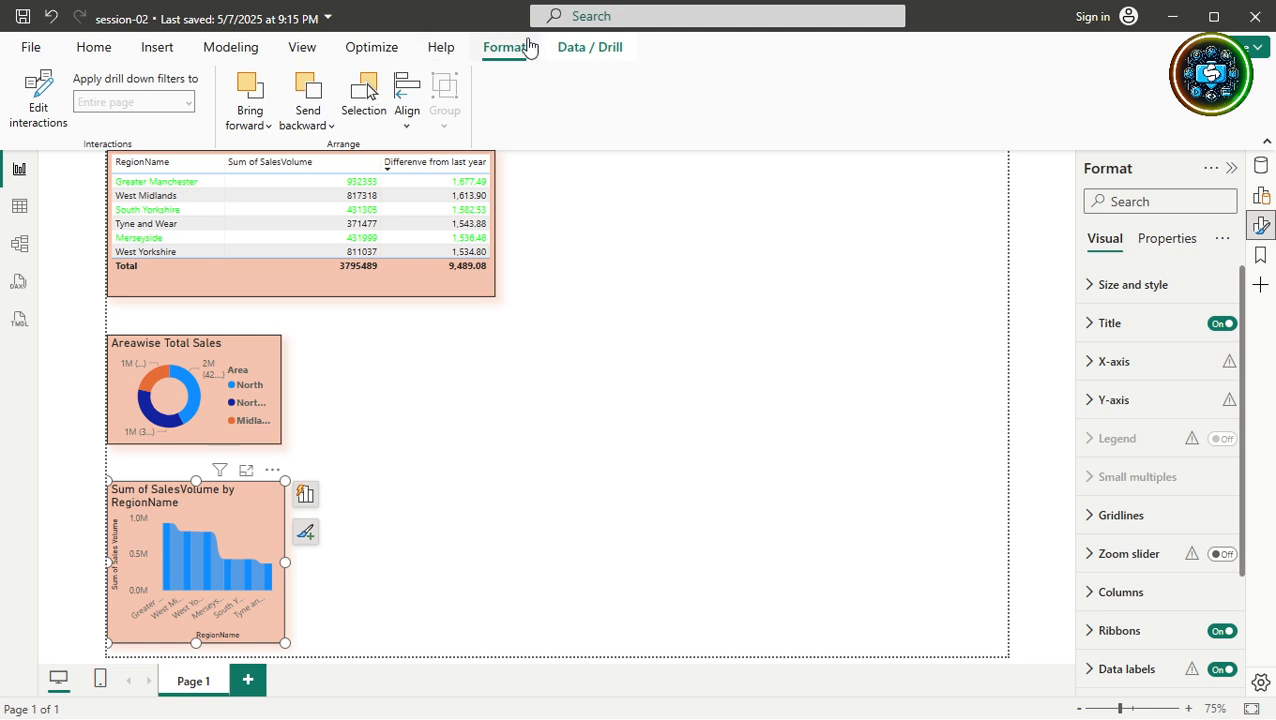
pyautogui.click(471, 294)
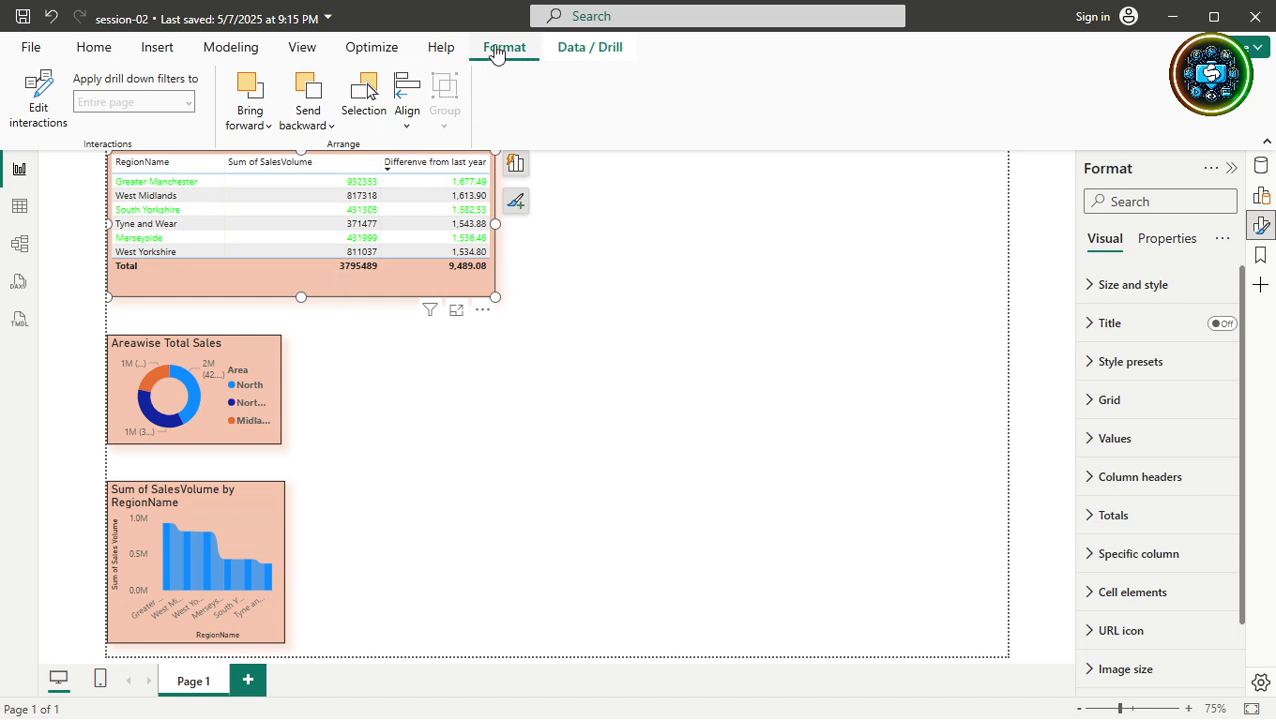
pyautogui.click(366, 88)
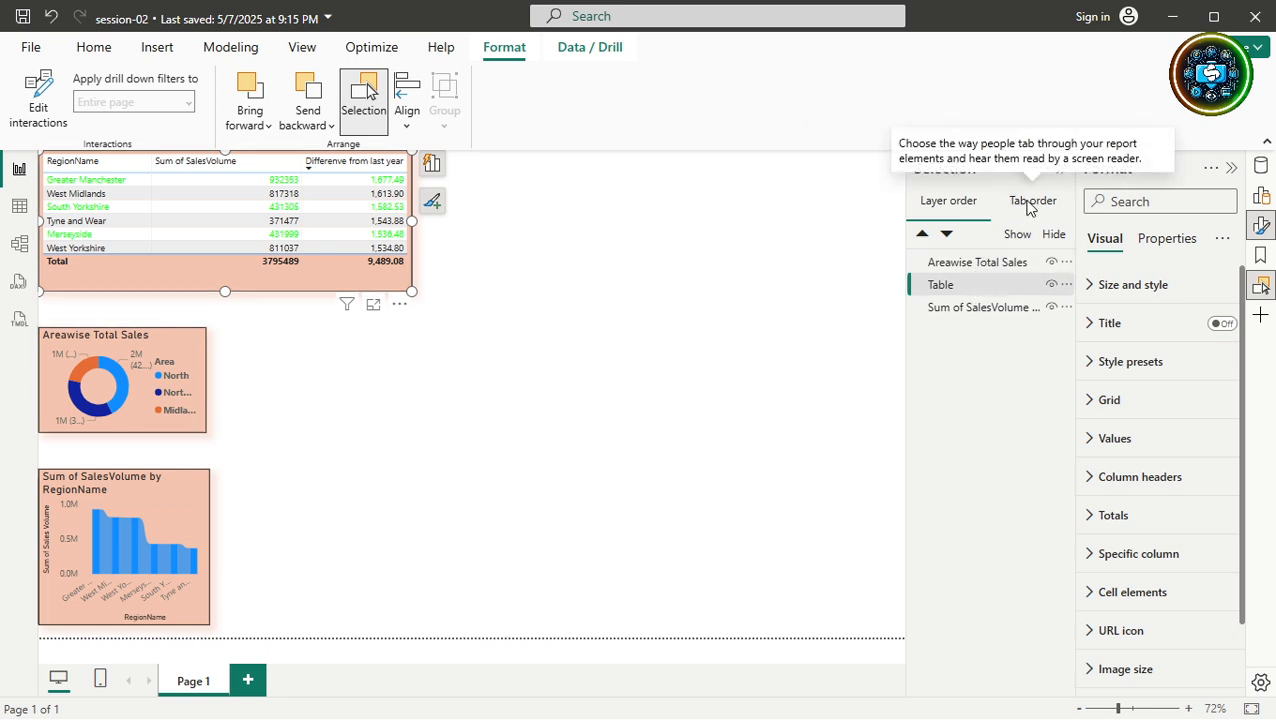
# Show the Tab order list and move Table above Areawise Total Sales into first place.
pyautogui.click(1030, 204)
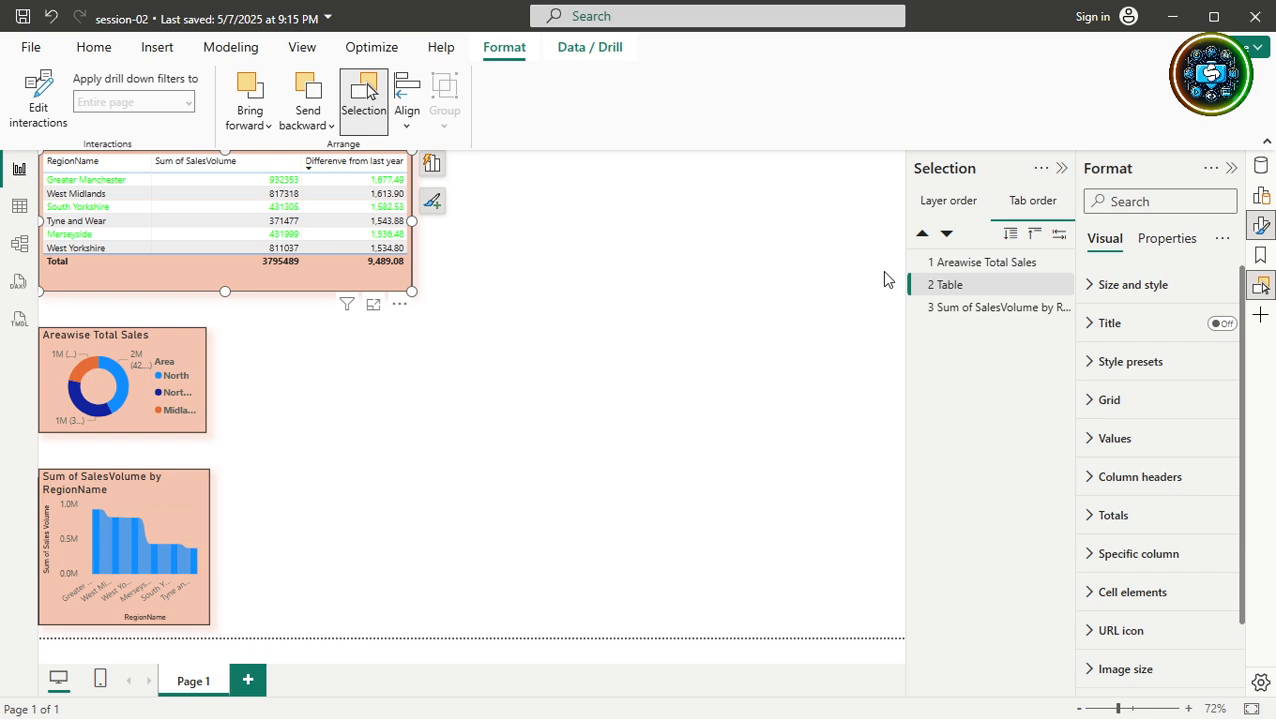
pyautogui.click(1014, 265)
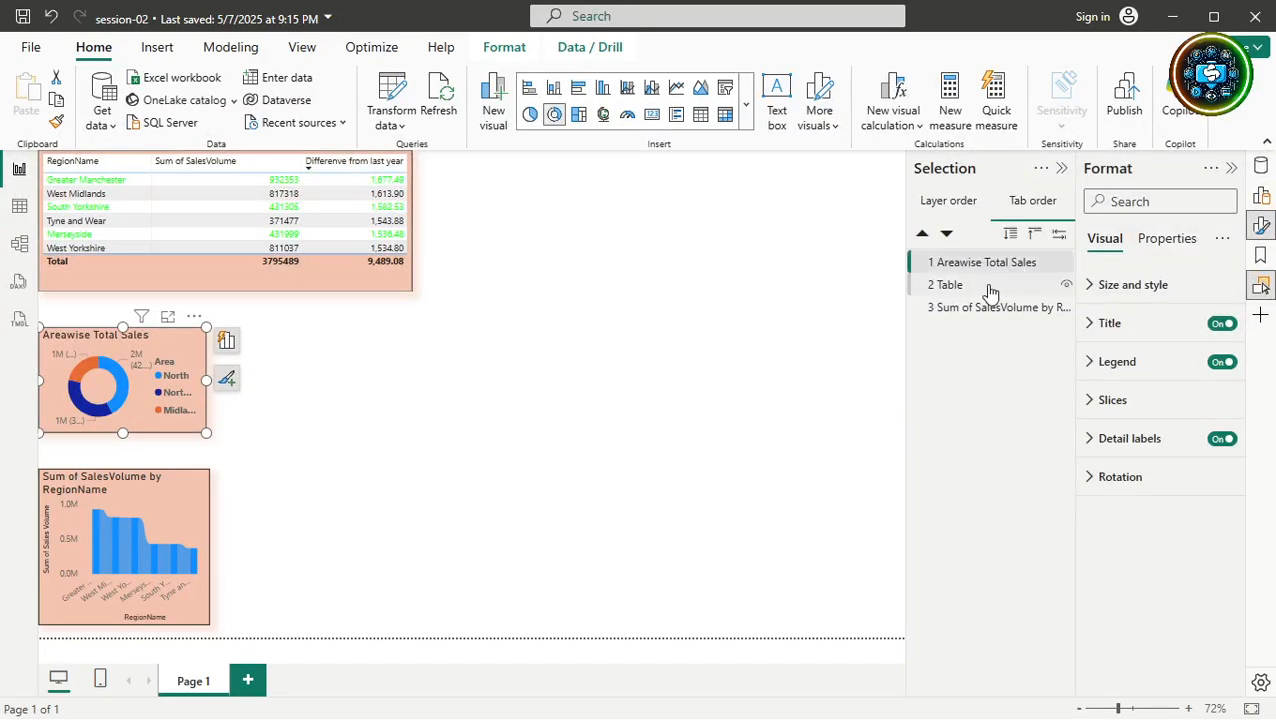
pyautogui.click(988, 290)
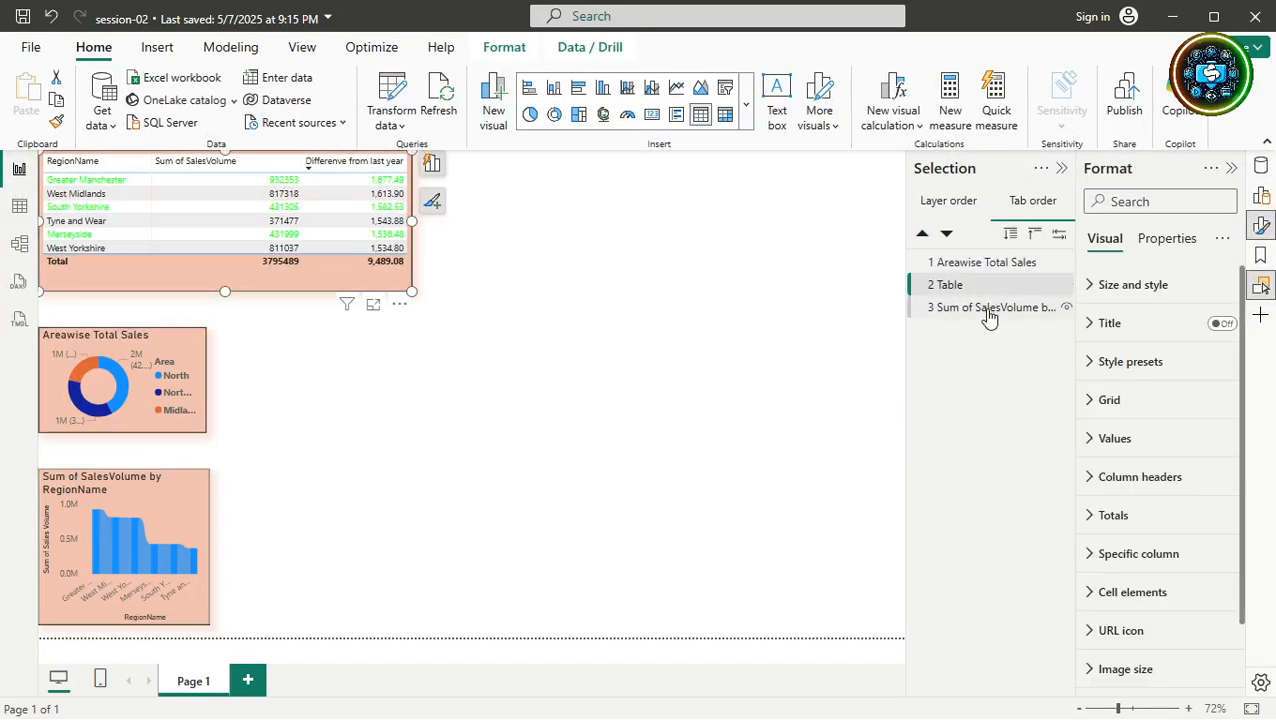
pyautogui.click(989, 309)
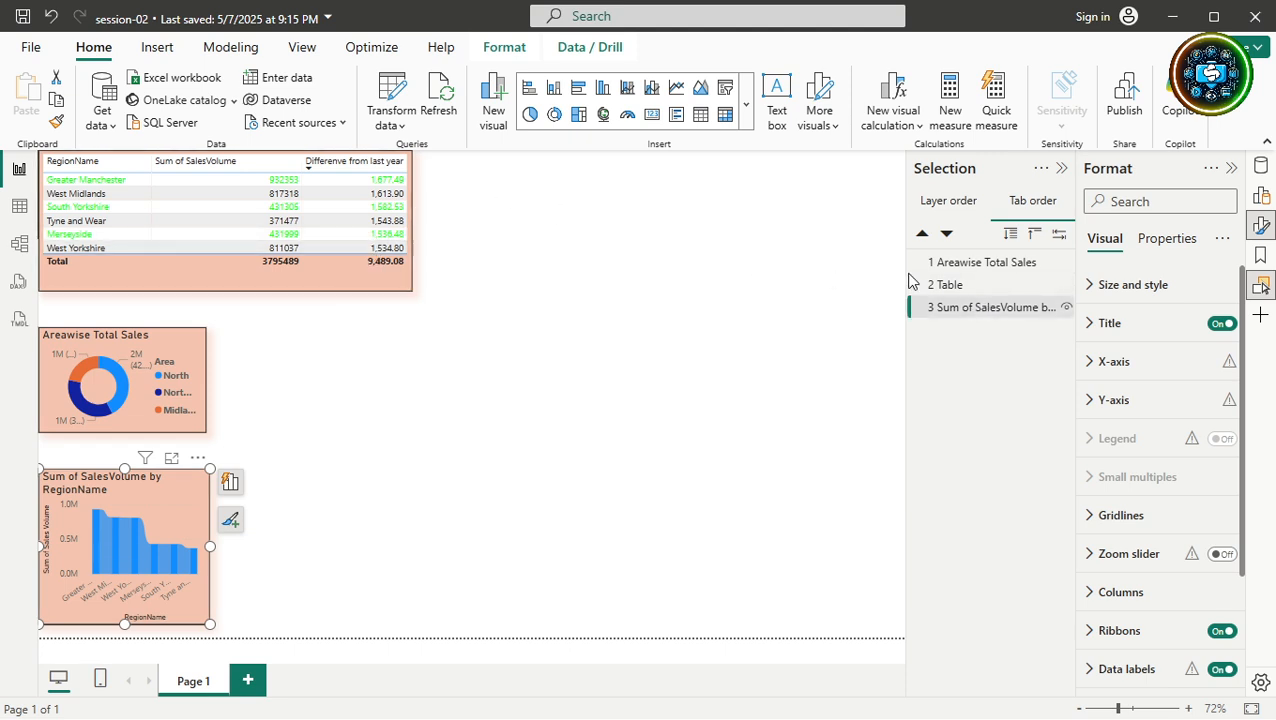
pyautogui.click(955, 288)
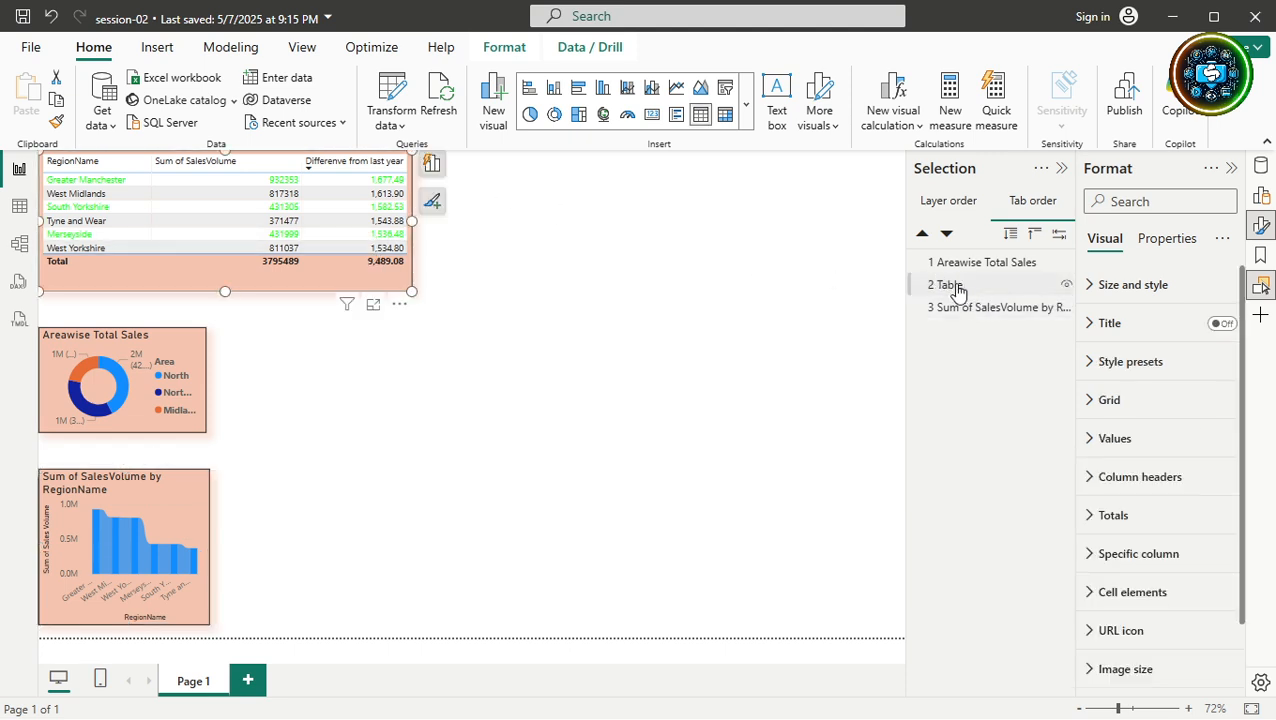
pyautogui.moveTo(957, 290); pyautogui.dragTo(957, 262)
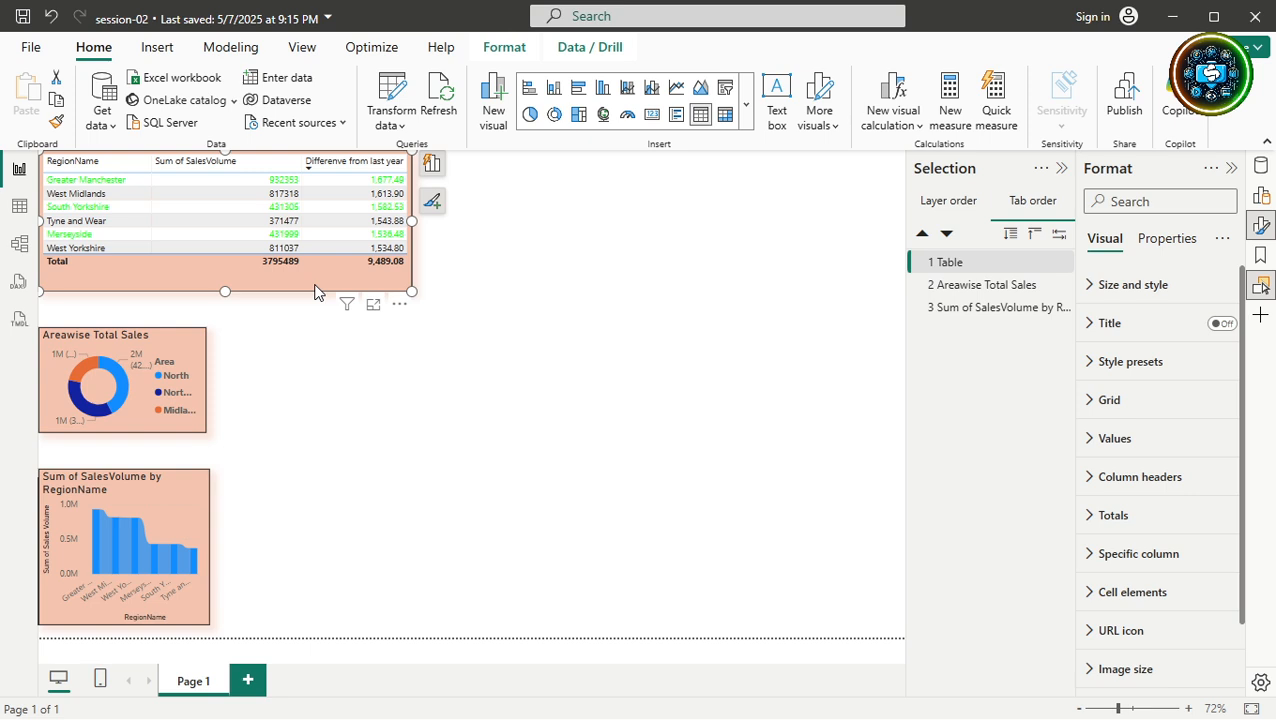
# Check the donut, bar chart and table in turn, then switch the list to Layer order.
pyautogui.press('Tab')
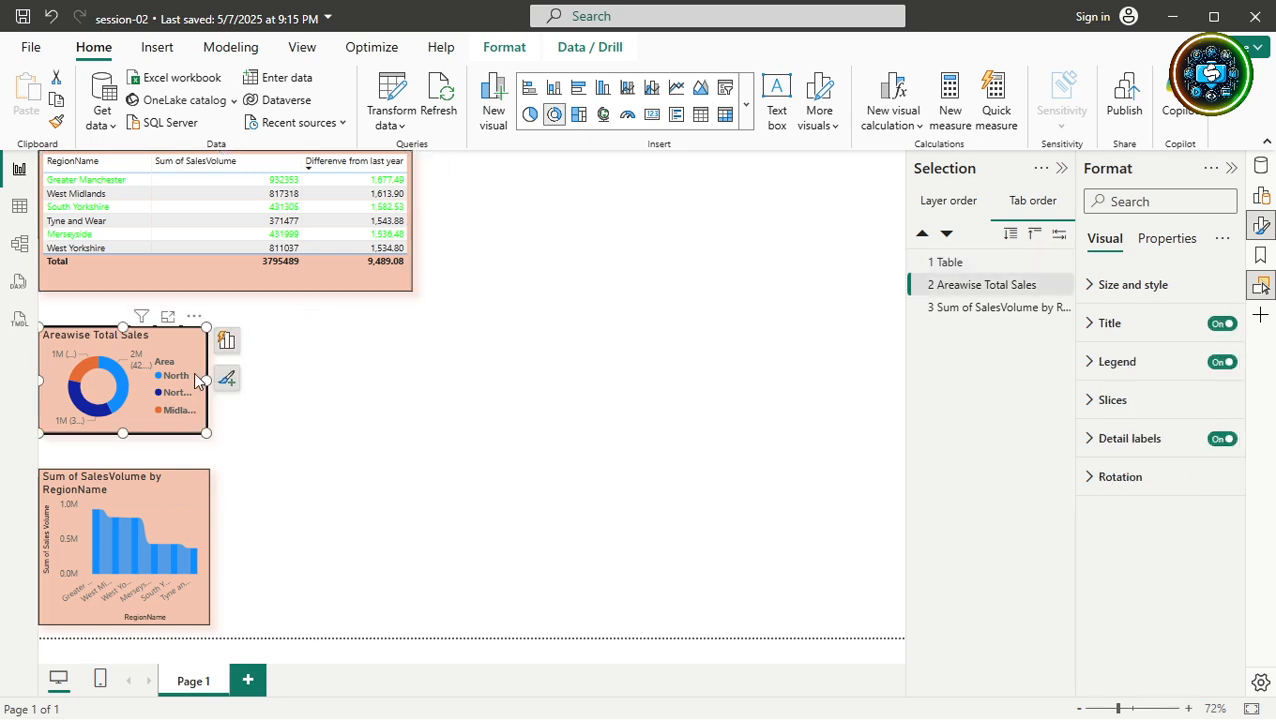
pyautogui.press('Tab')
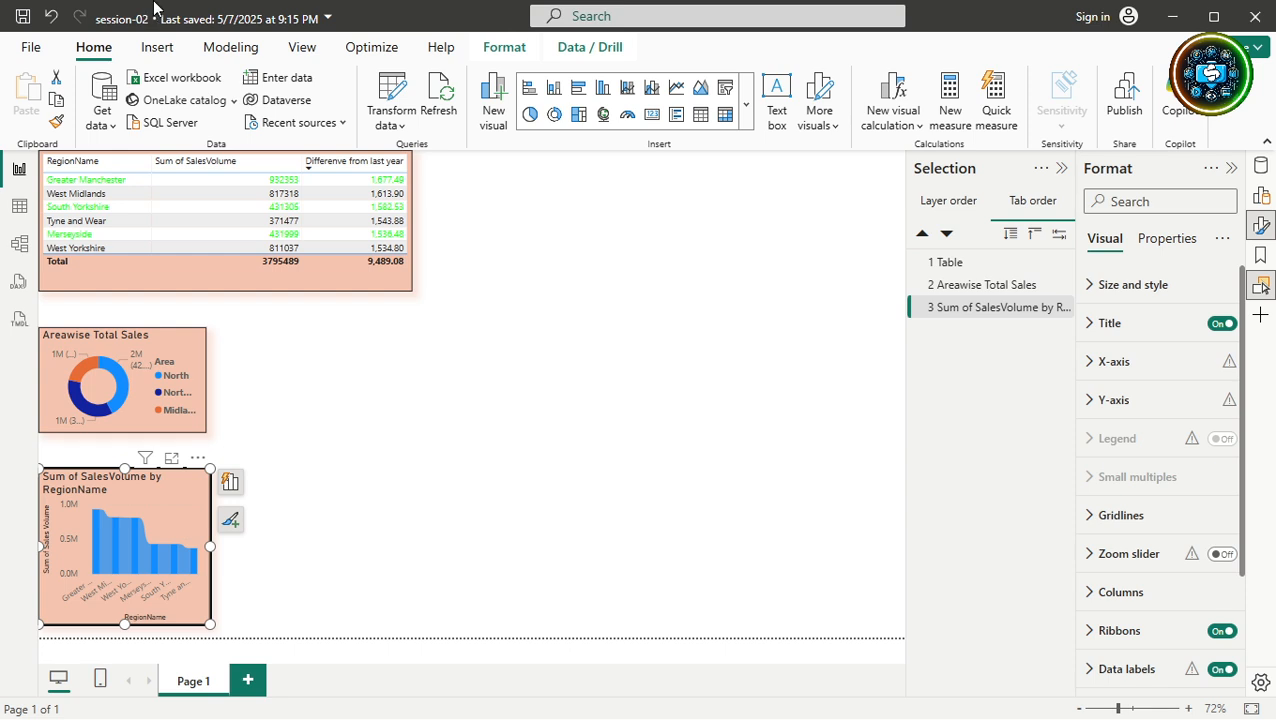
pyautogui.click(253, 285)
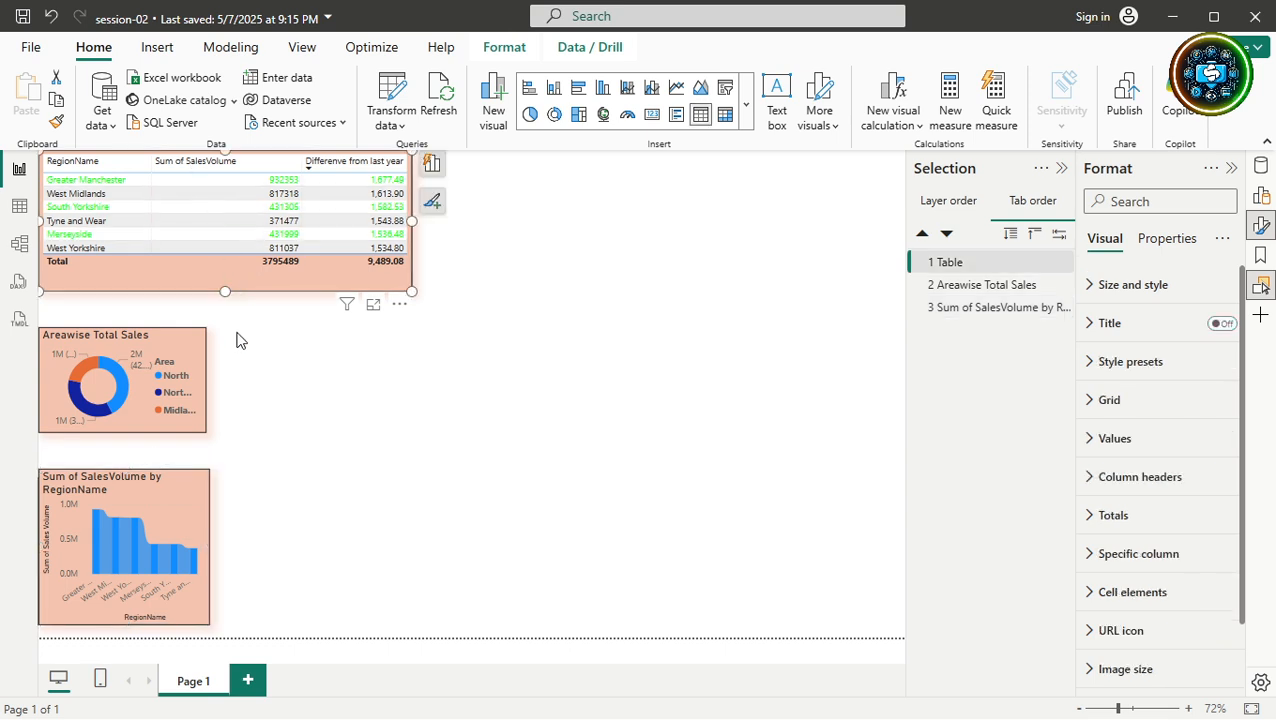
pyautogui.click(200, 342)
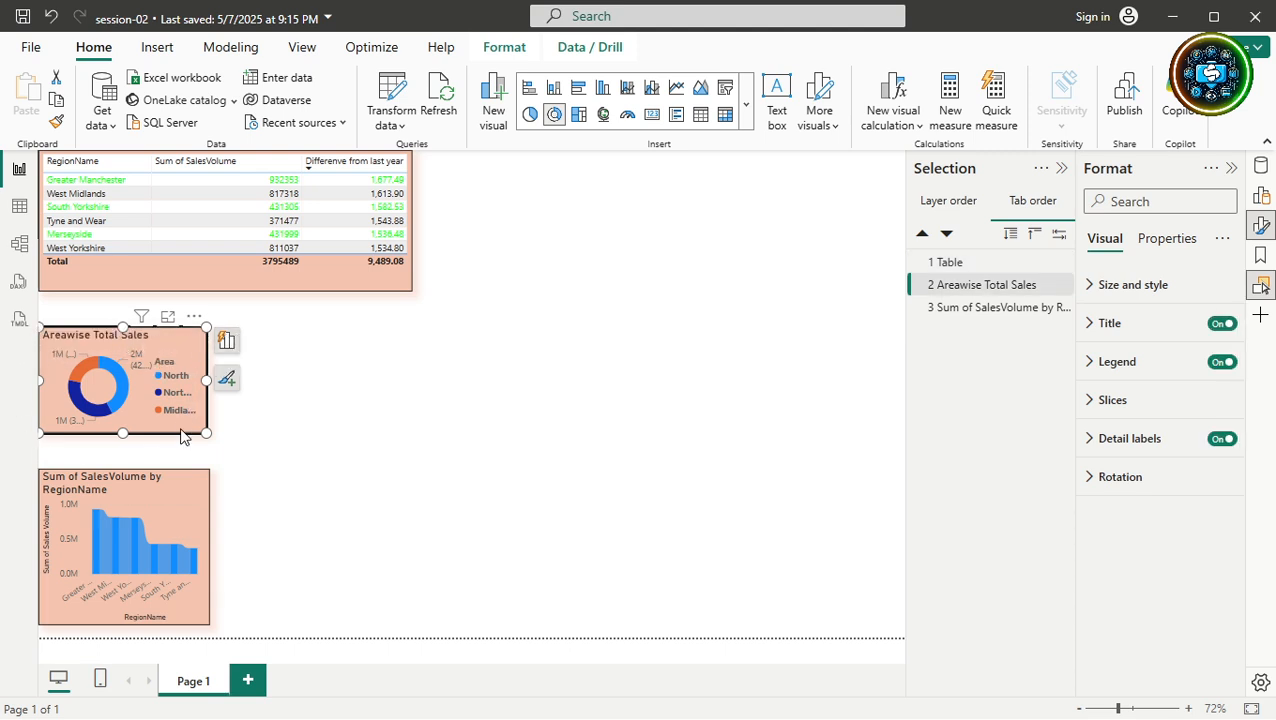
pyautogui.click(180, 513)
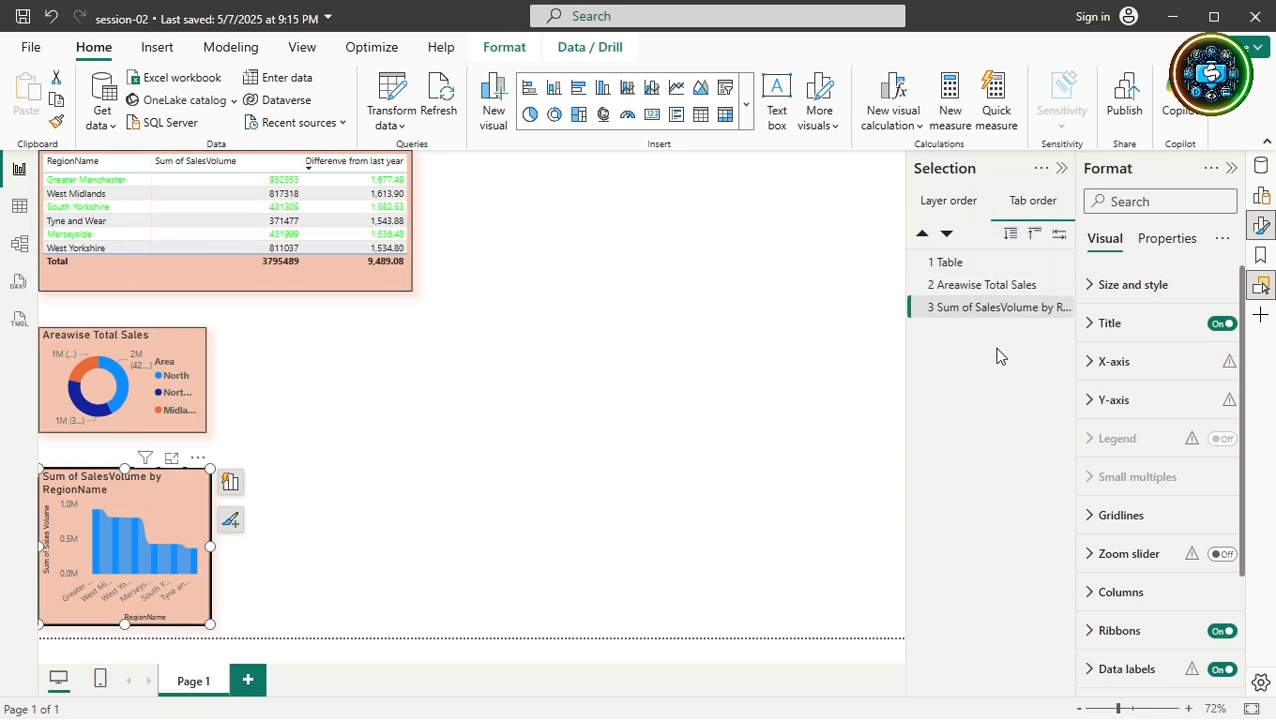
pyautogui.click(953, 203)
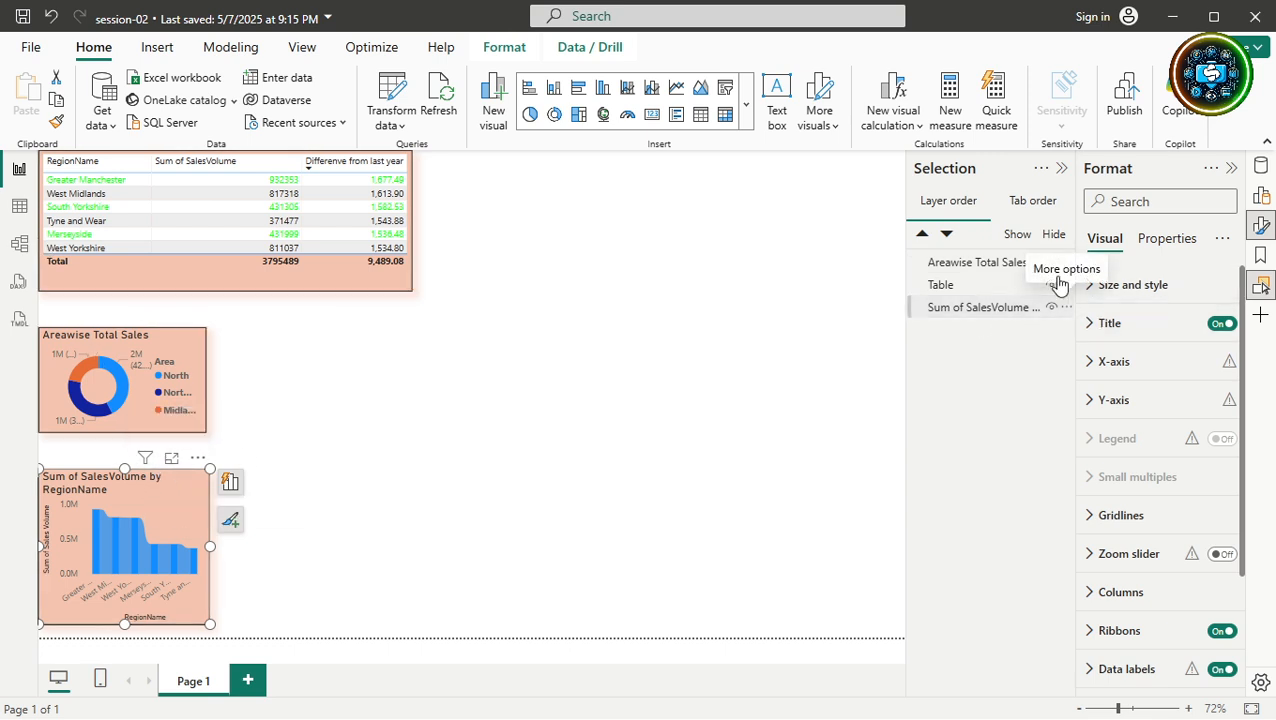
pyautogui.click(1020, 202)
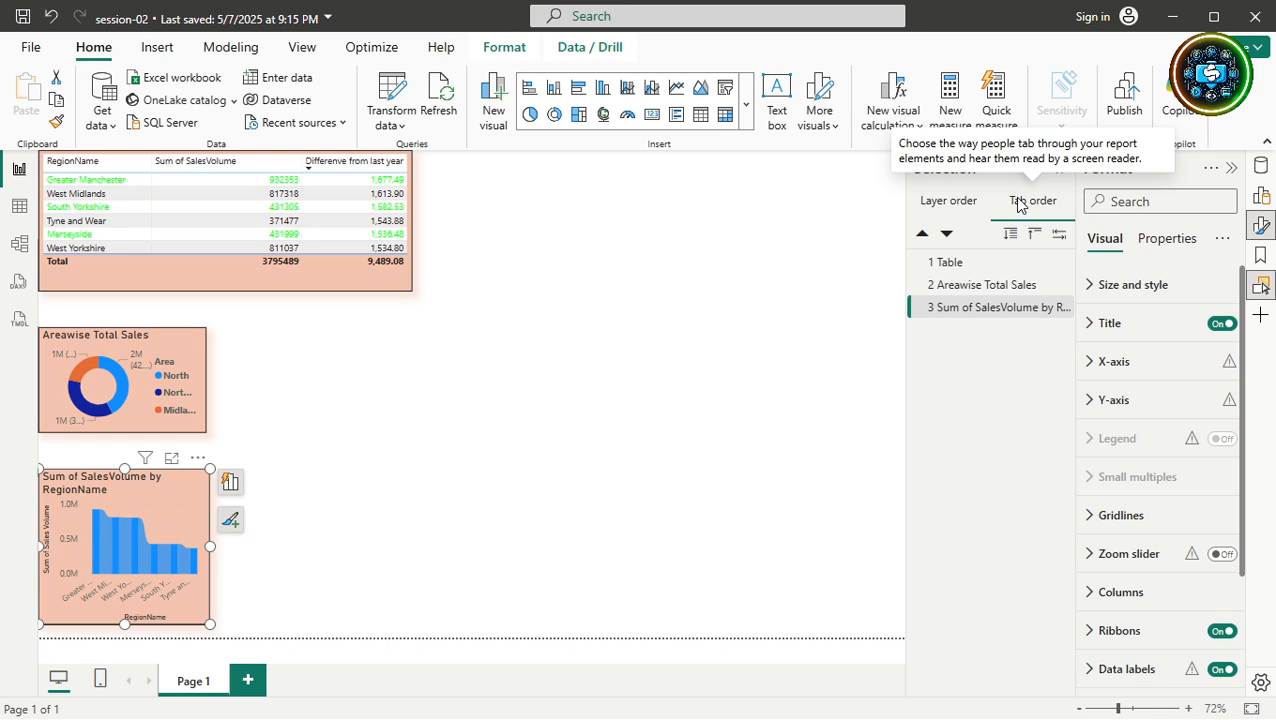
pyautogui.click(950, 201)
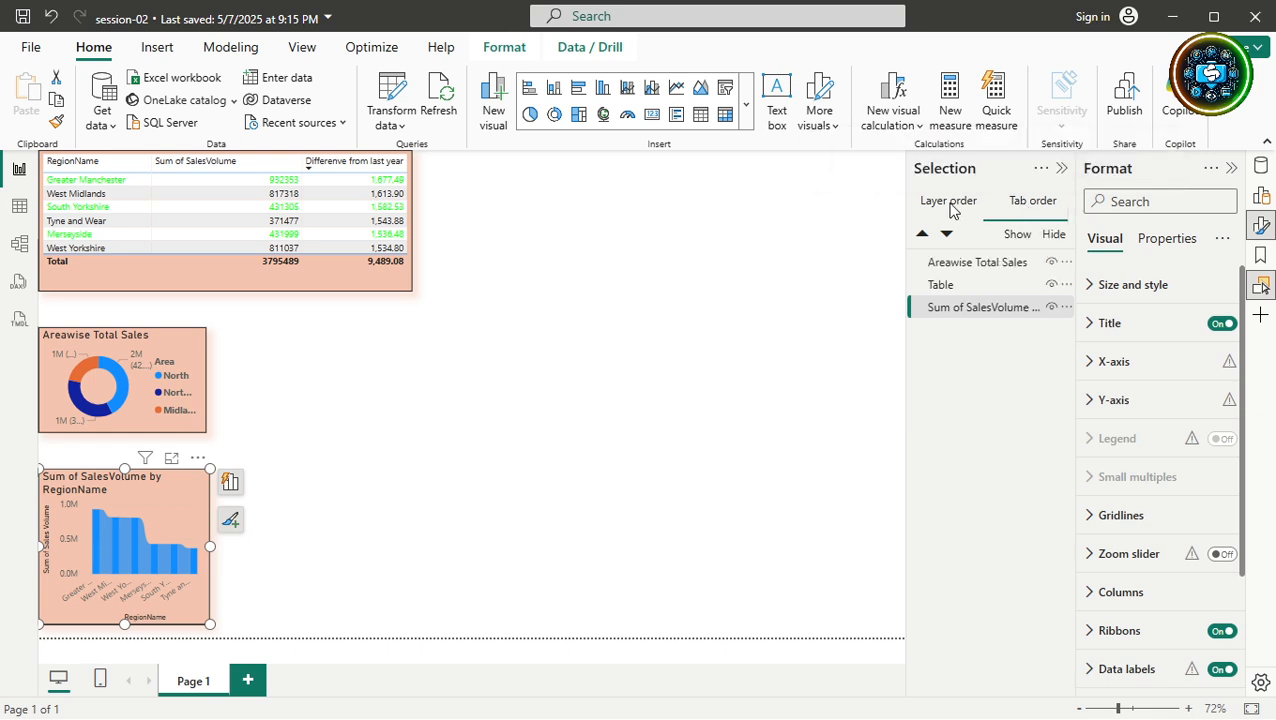
pyautogui.click(970, 265)
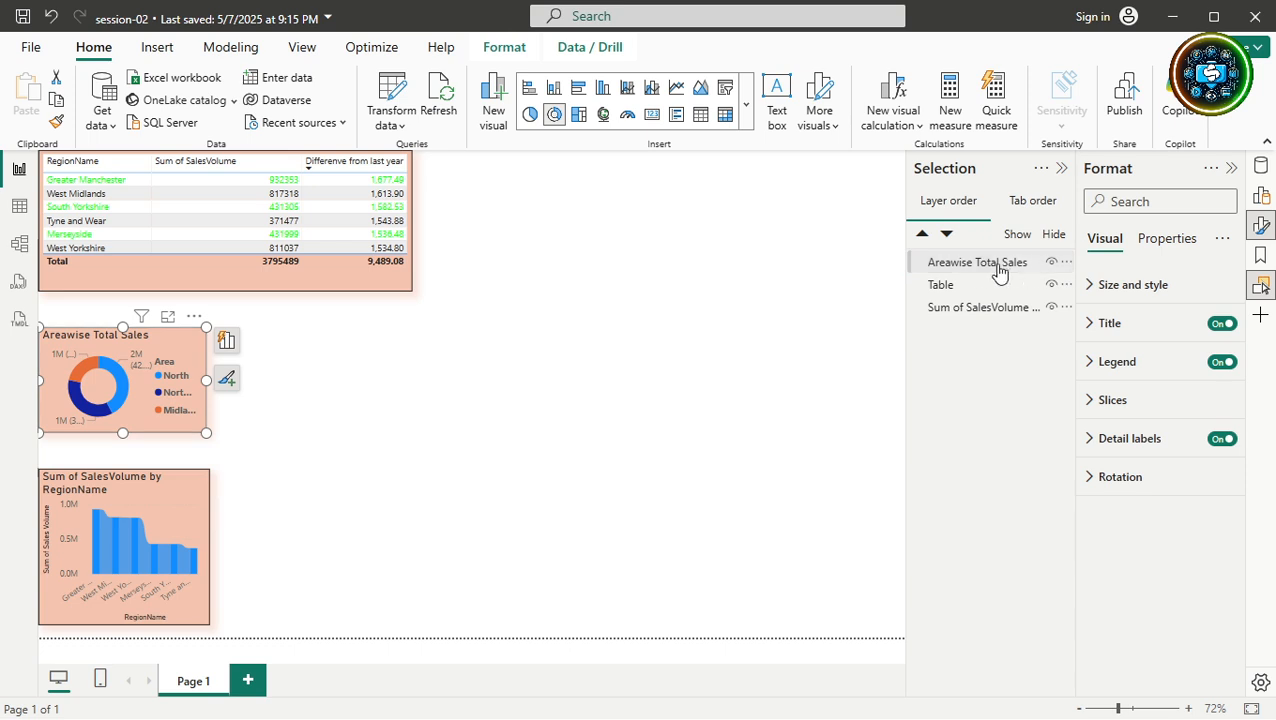
pyautogui.click(1065, 264)
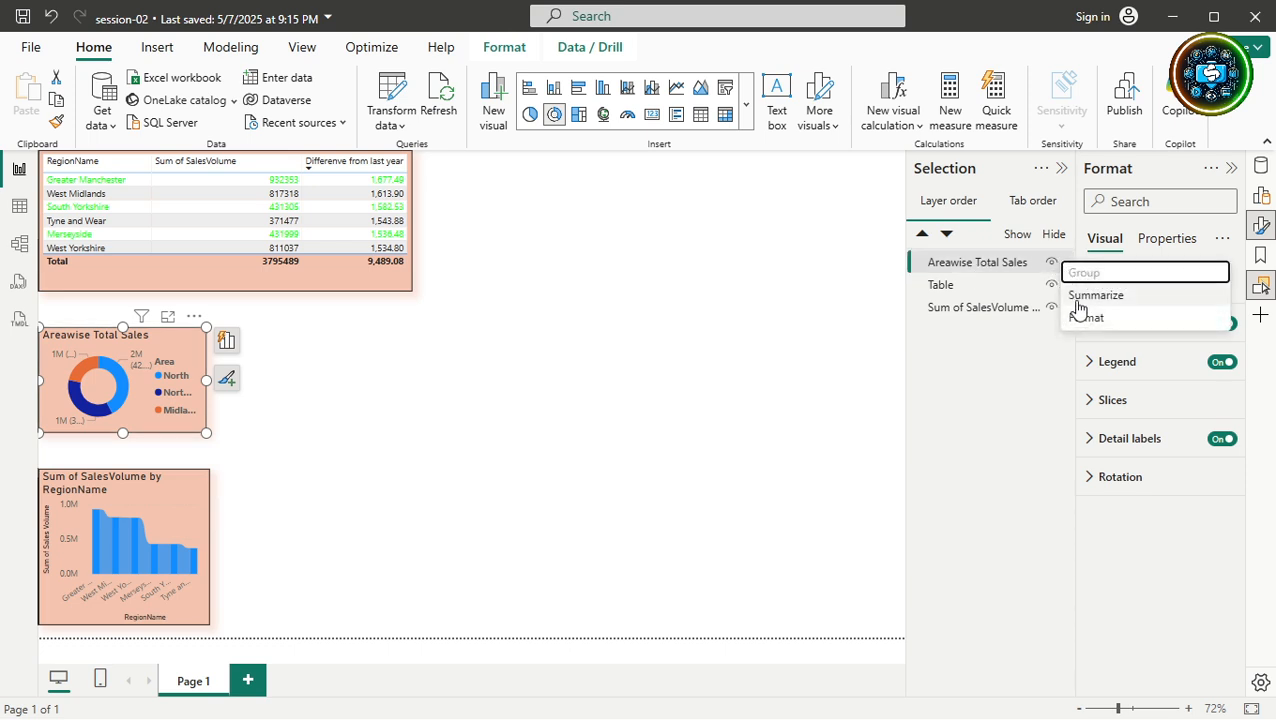
pyautogui.click(1076, 302)
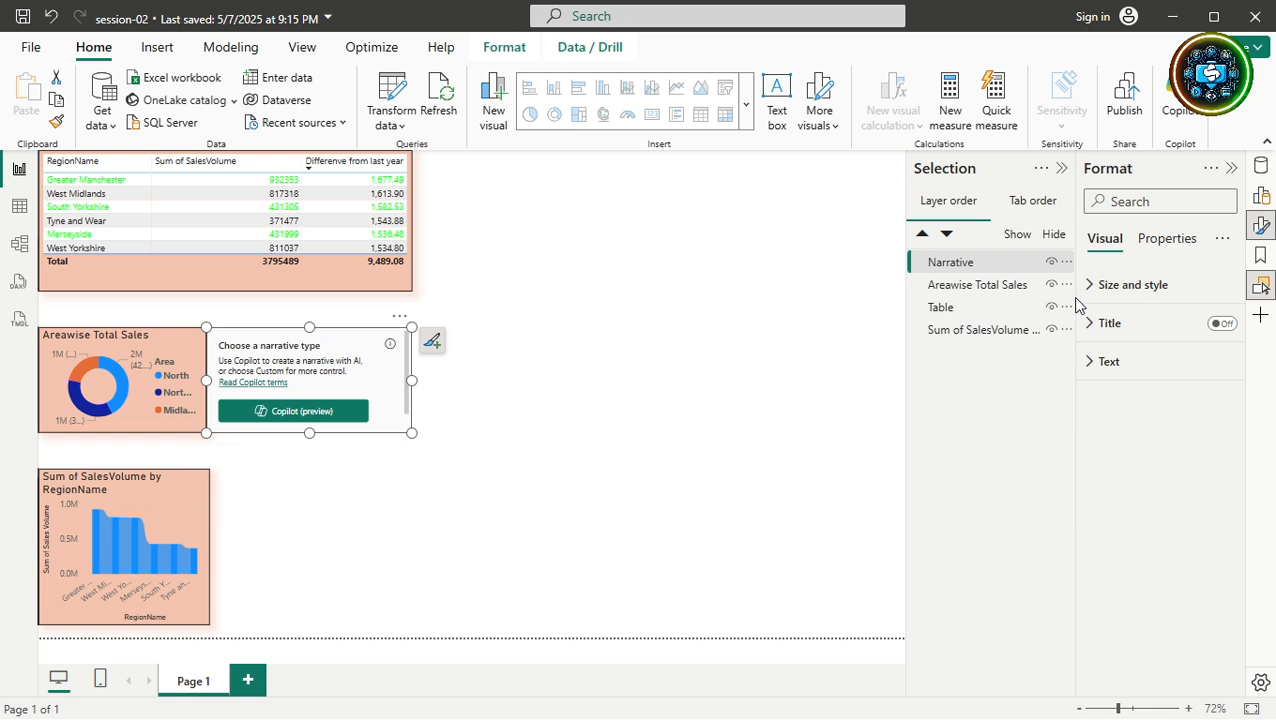
pyautogui.click(157, 352)
pyautogui.hotkey('shift', 'Tab')
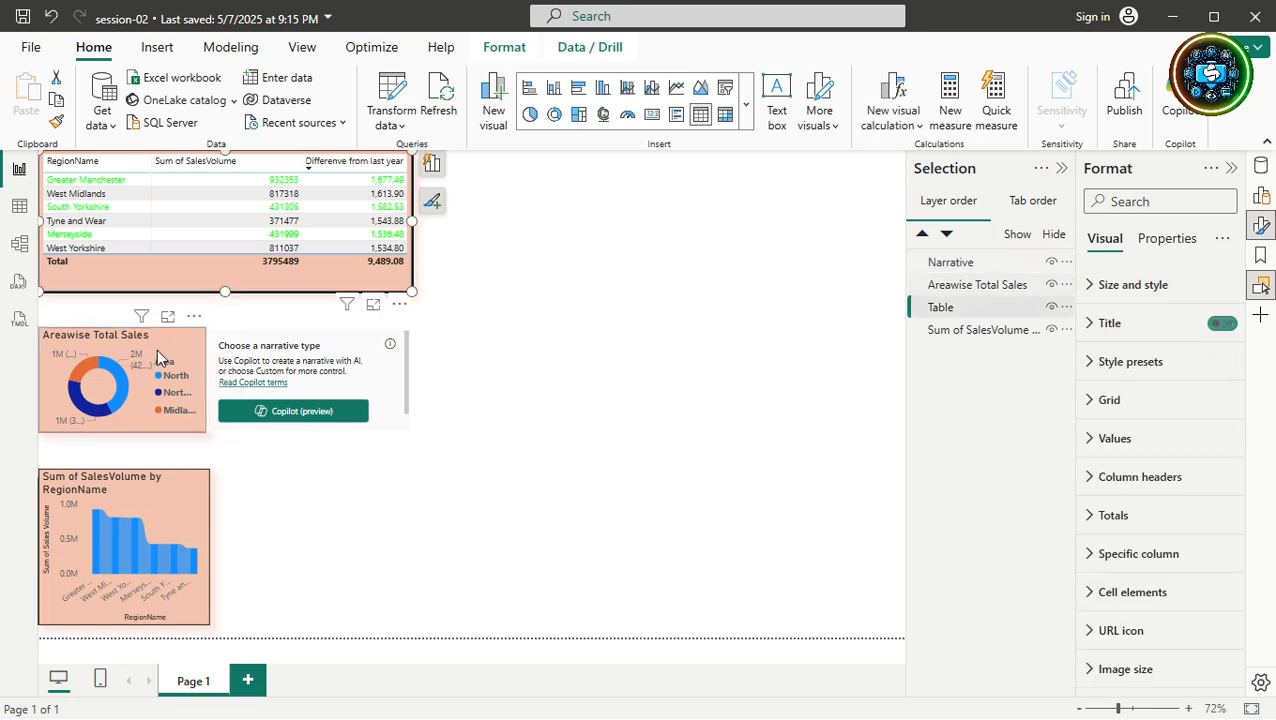
pyautogui.press('Tab')
pyautogui.press('Tab')
pyautogui.press('Tab')
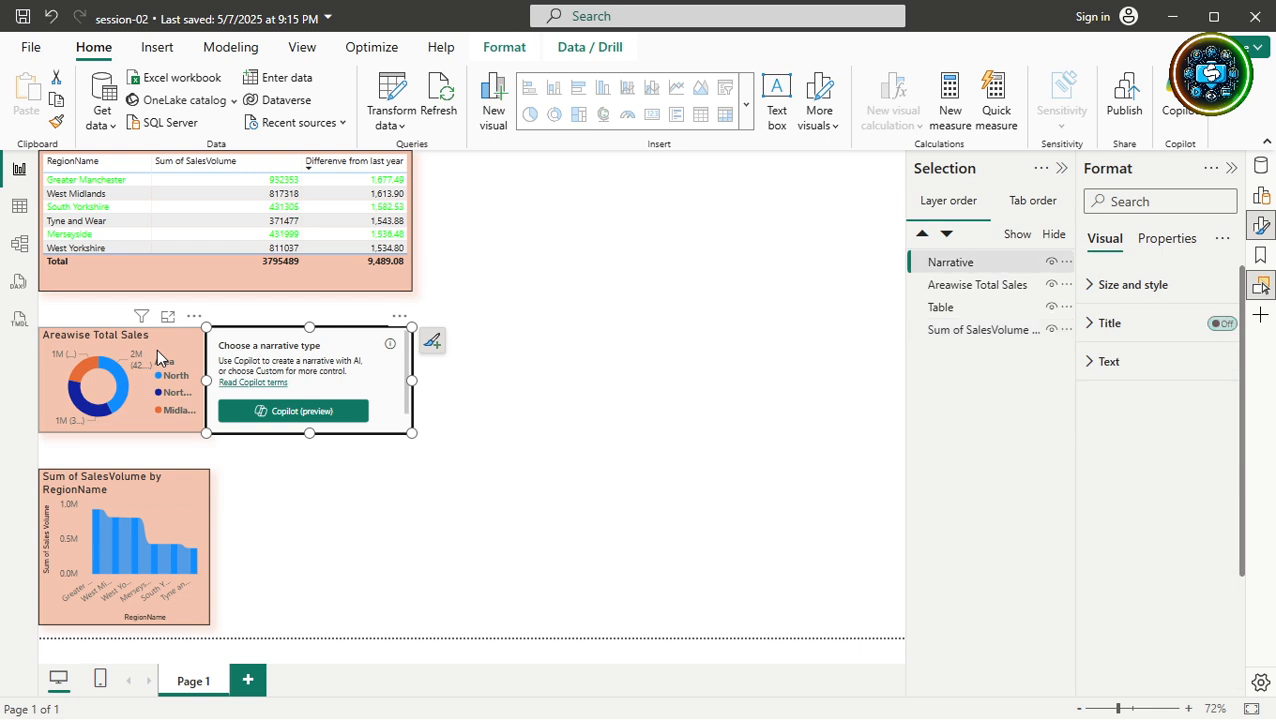
pyautogui.press('Tab')
pyautogui.click(309, 344)
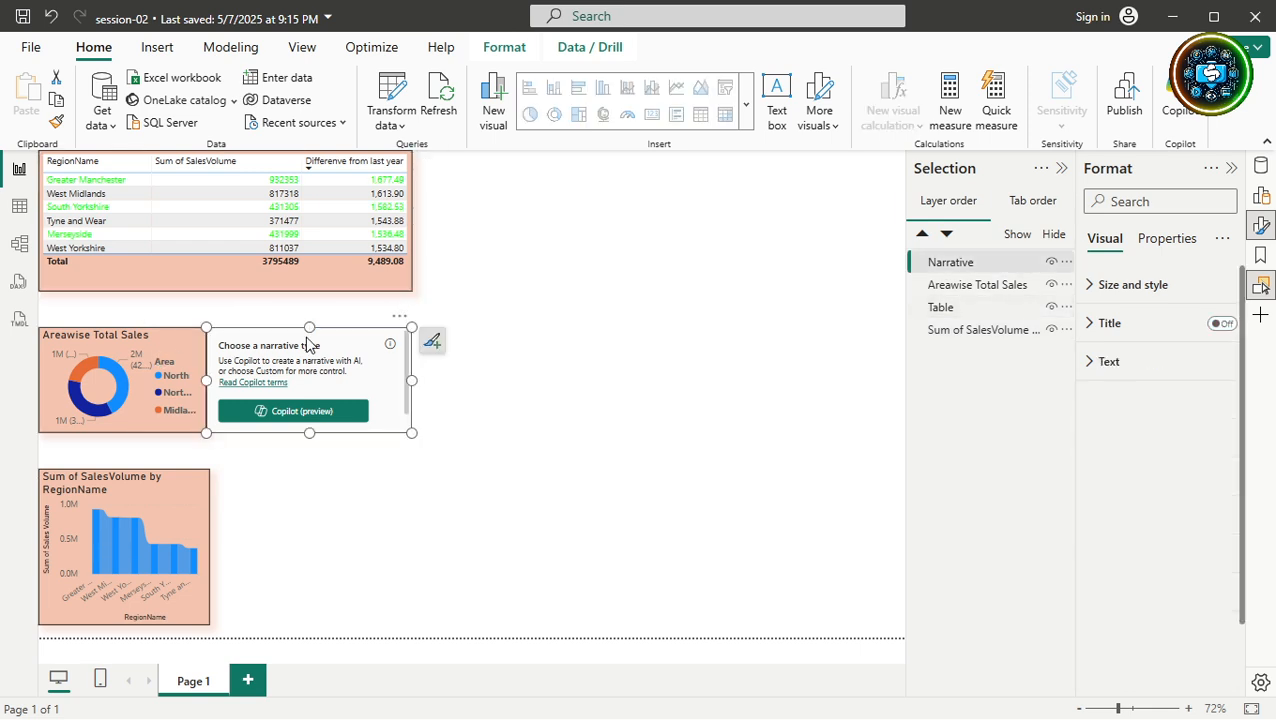
pyautogui.press('Delete')
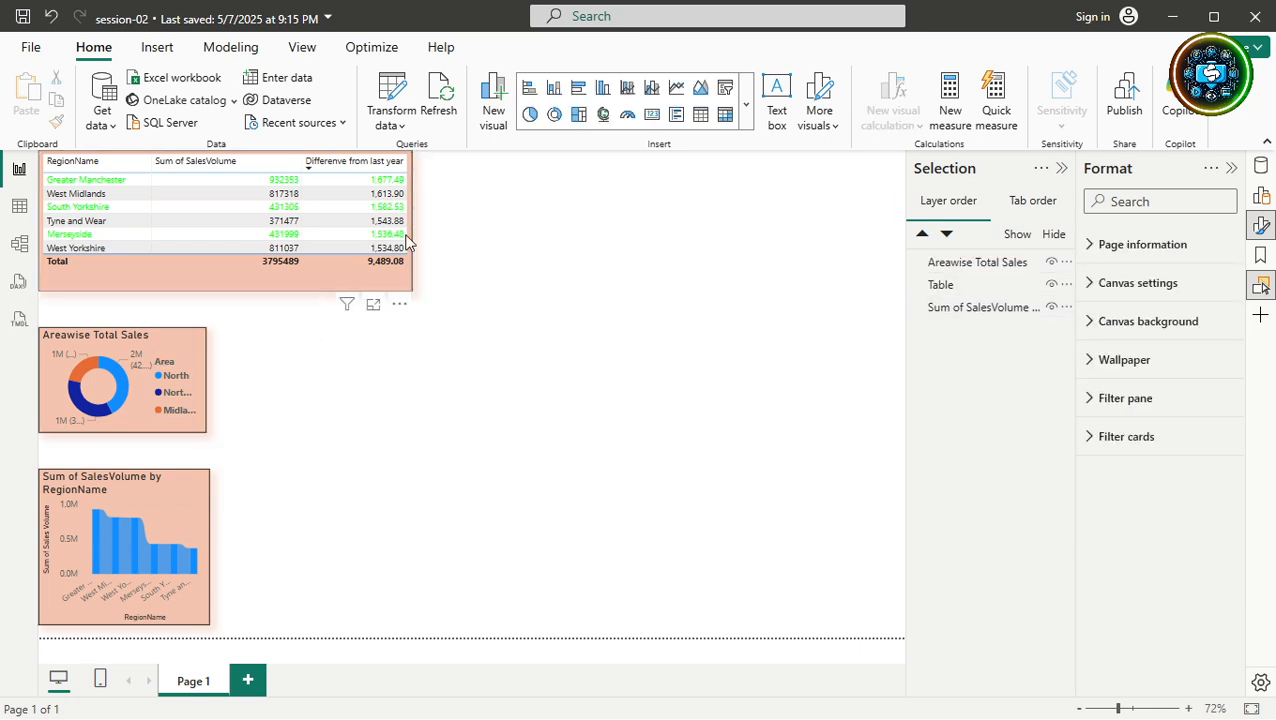
# Show the Tab order list, confirming Table, Areawise Total Sales, then the bar chart, and select the table.
pyautogui.click(1033, 200)
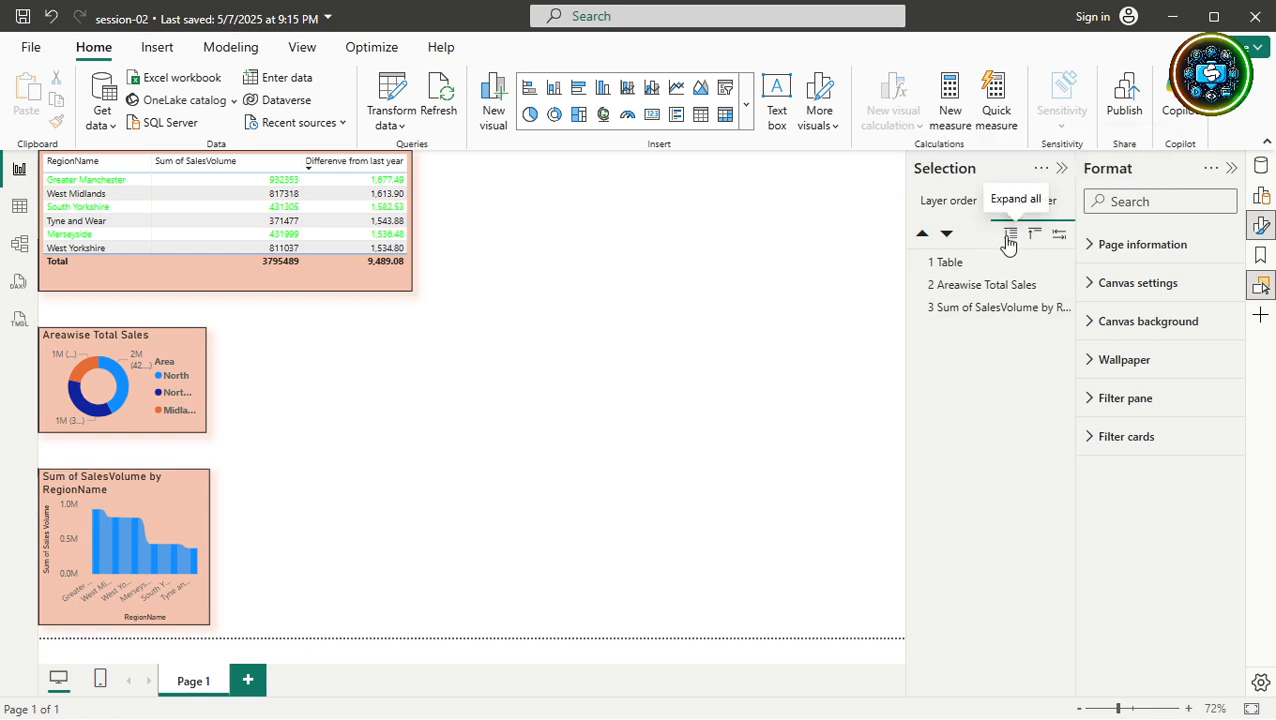
pyautogui.click(1061, 242)
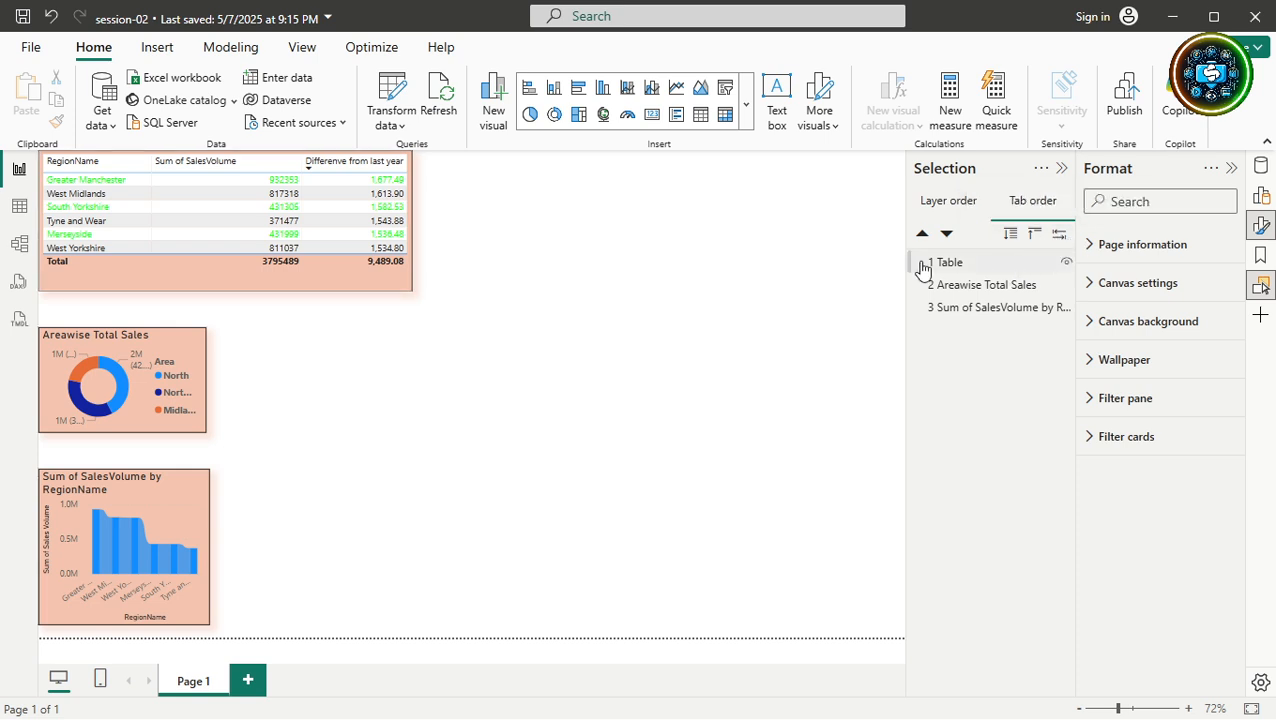
pyautogui.click(322, 286)
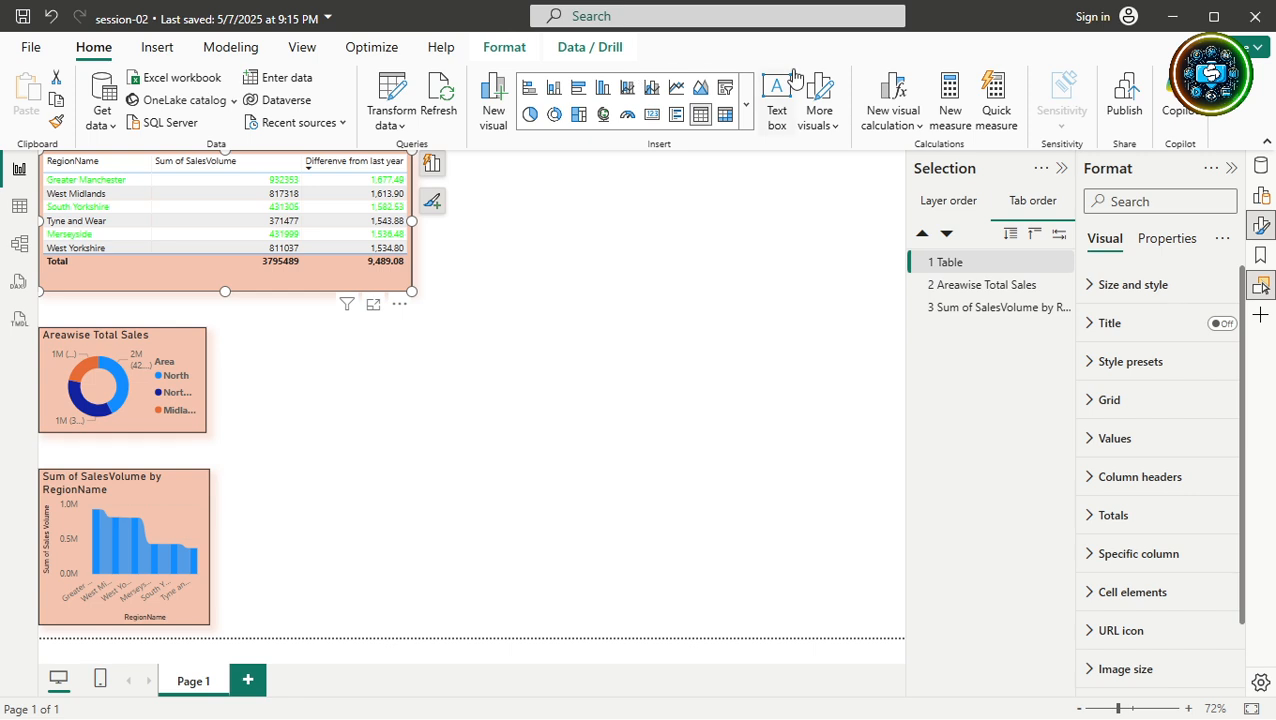
# Browse the Insert tab's Buttons and Shapes galleries, closing them without adding anything.
pyautogui.click(160, 50)
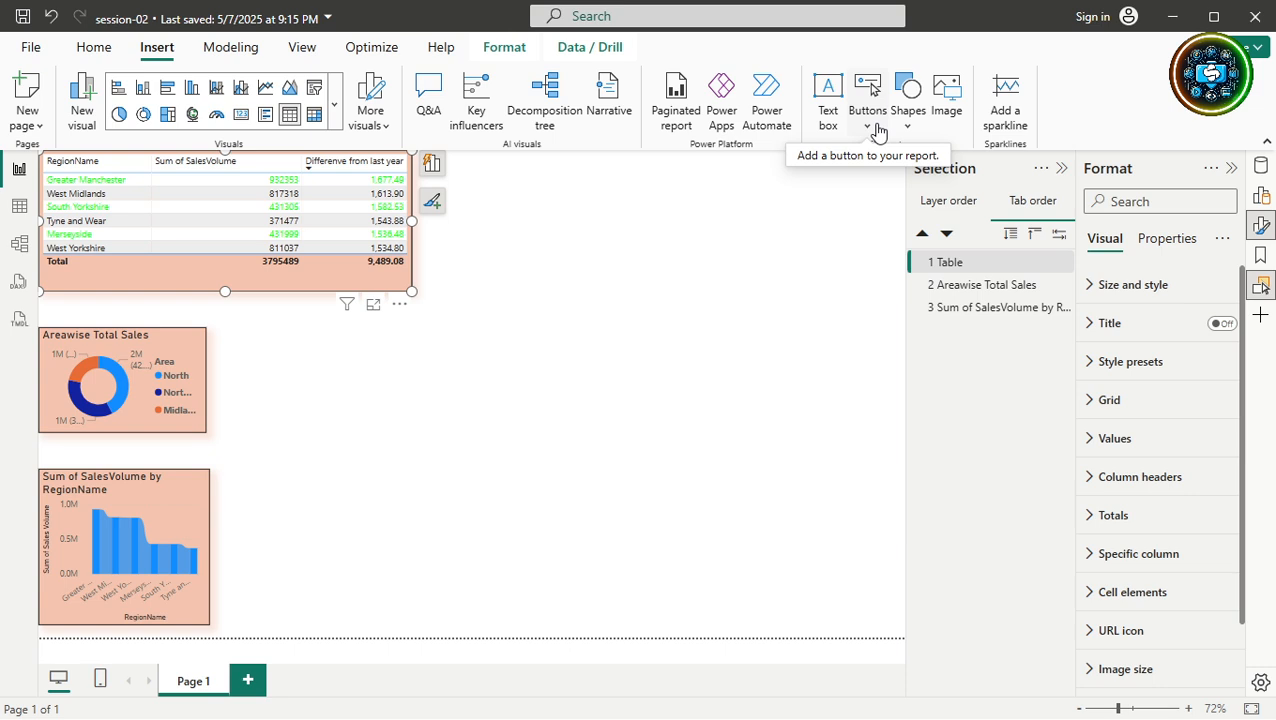
pyautogui.click(865, 130)
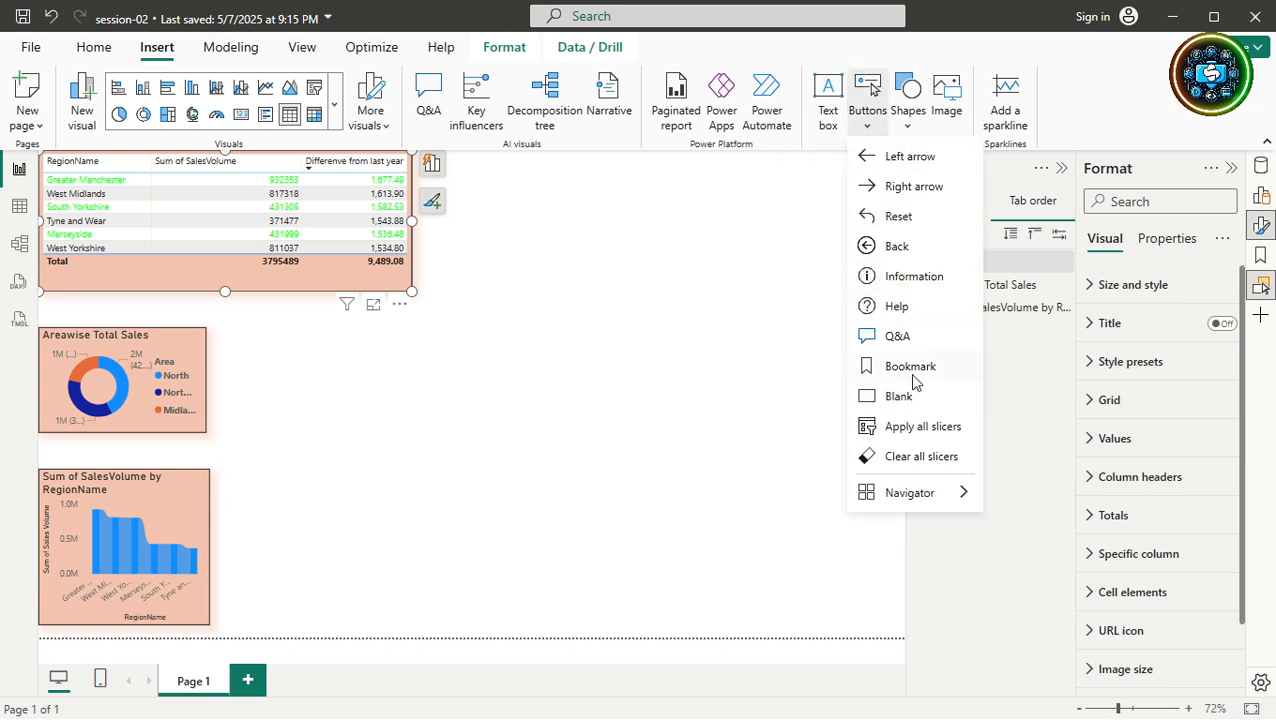
pyautogui.click(912, 130)
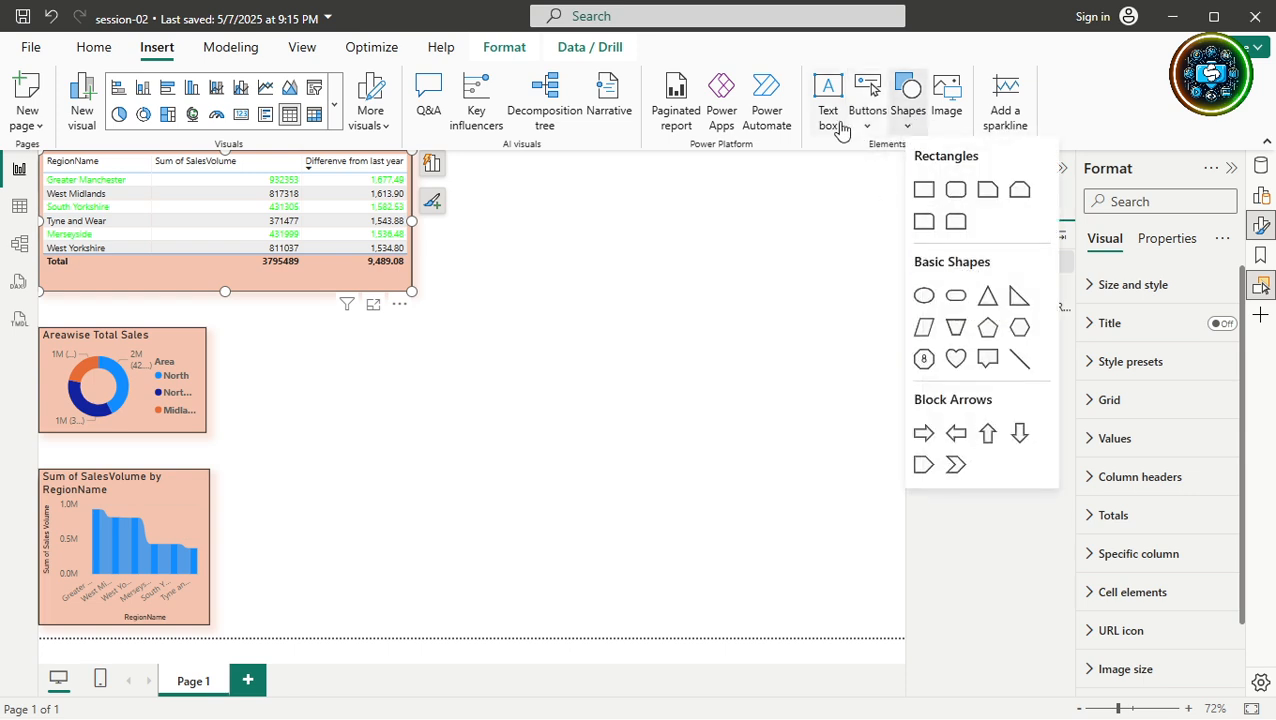
pyautogui.click(604, 345)
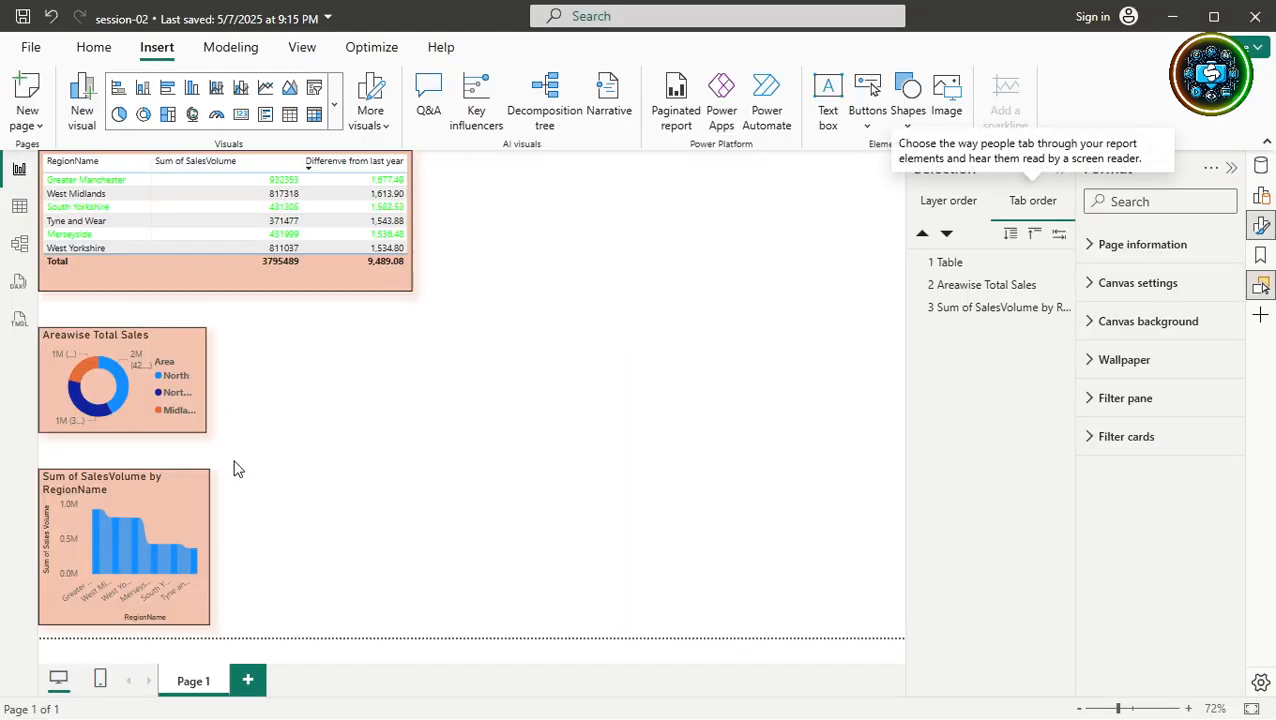
# Reset the bar chart's formatting to default settings.
pyautogui.click(184, 505)
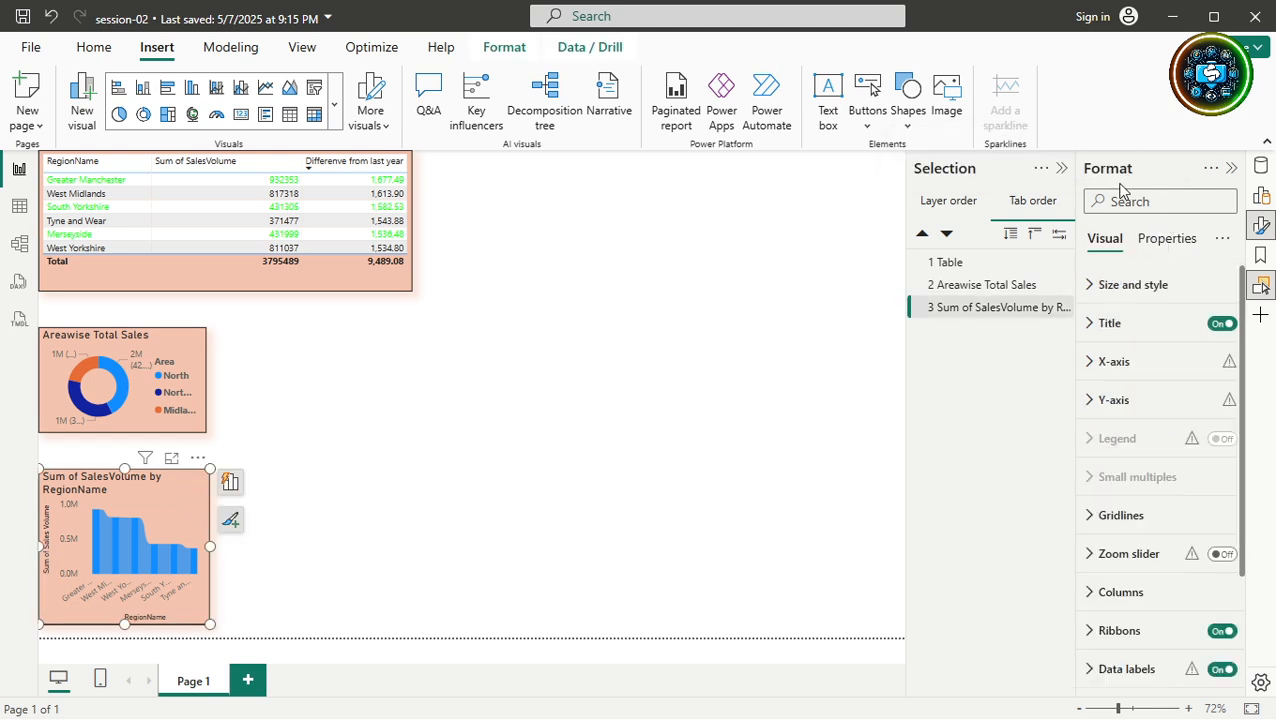
pyautogui.click(1222, 238)
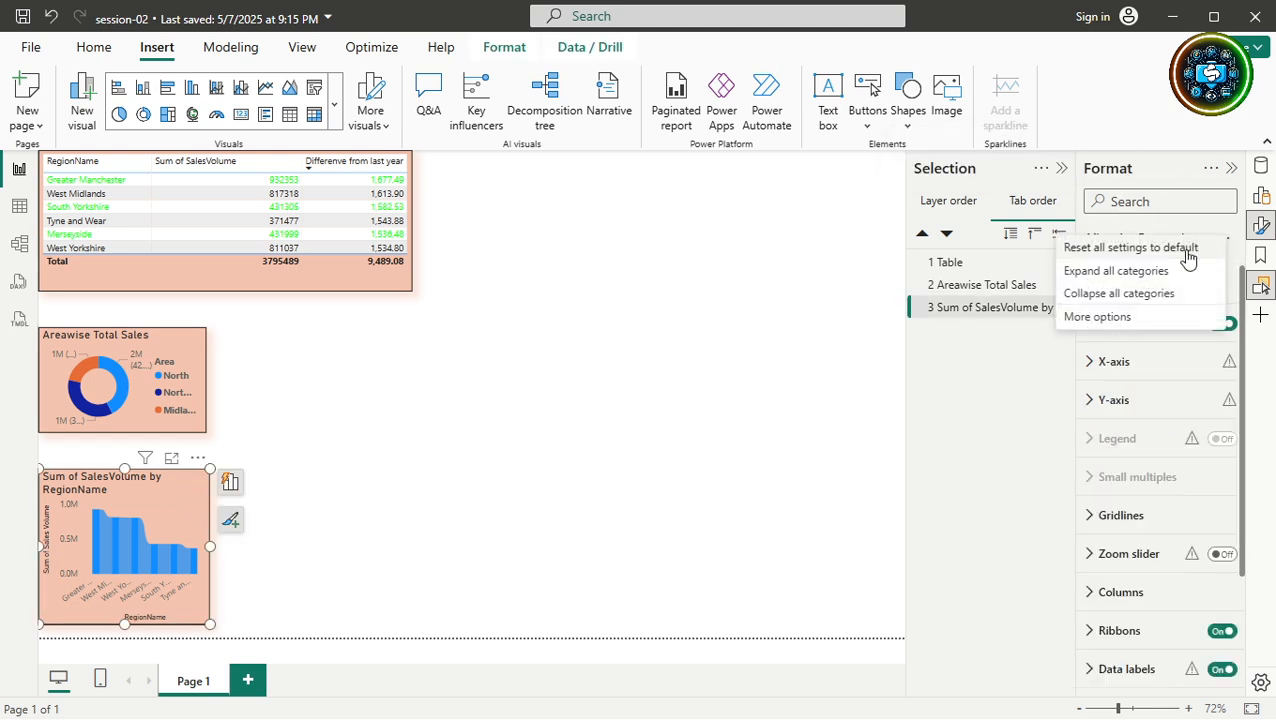
pyautogui.click(1095, 248)
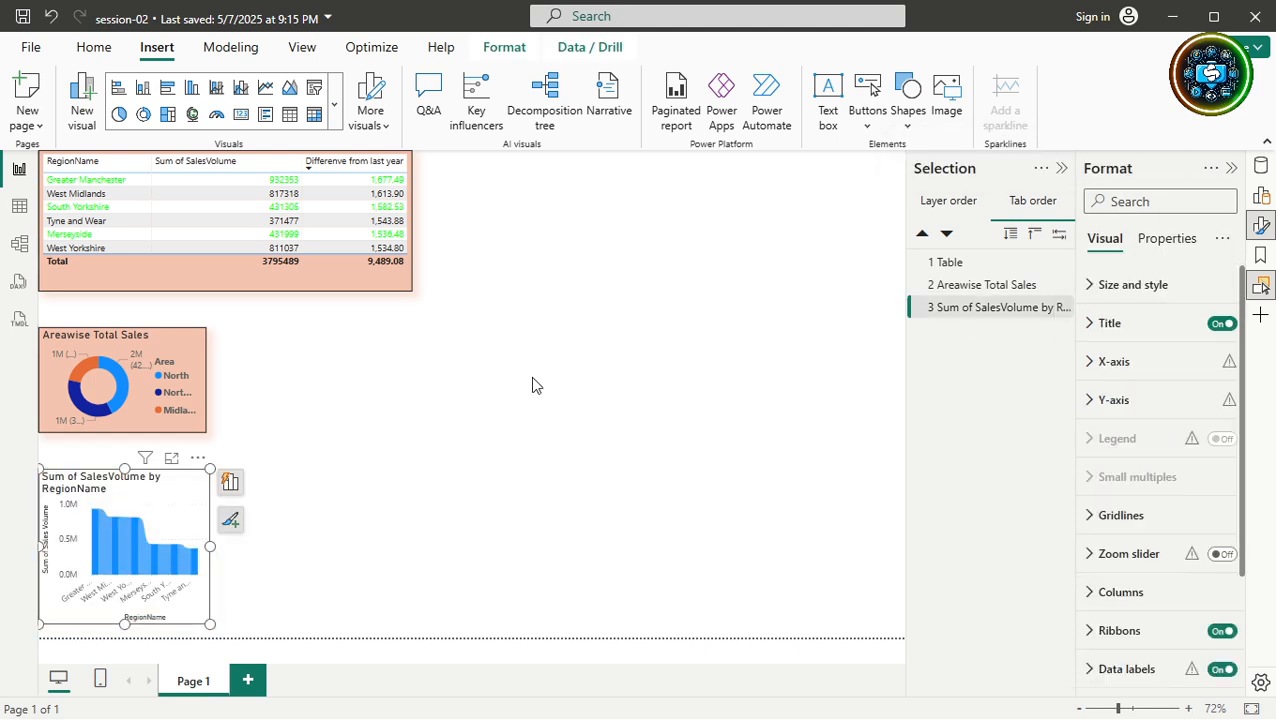
pyautogui.click(463, 461)
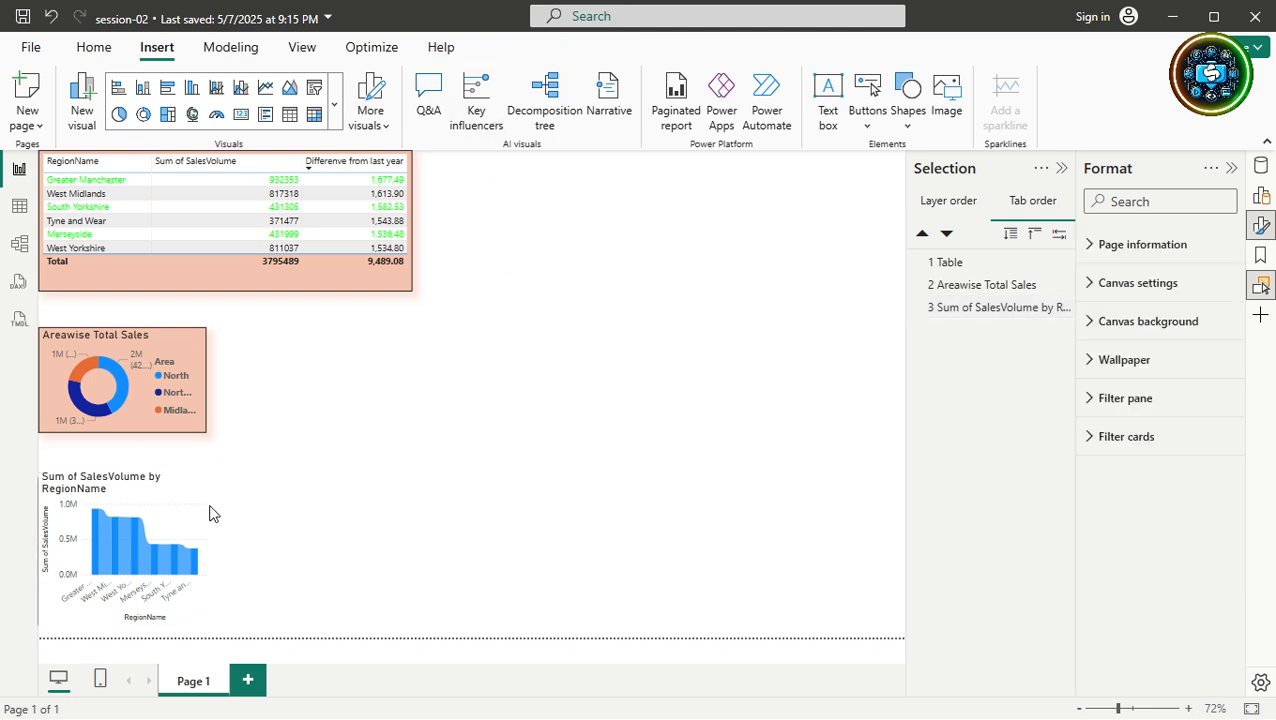
# Move the bar chart to mid-page and enlarge it wider and taller.
pyautogui.click(171, 497)
pyautogui.moveTo(171, 497); pyautogui.dragTo(604, 408)
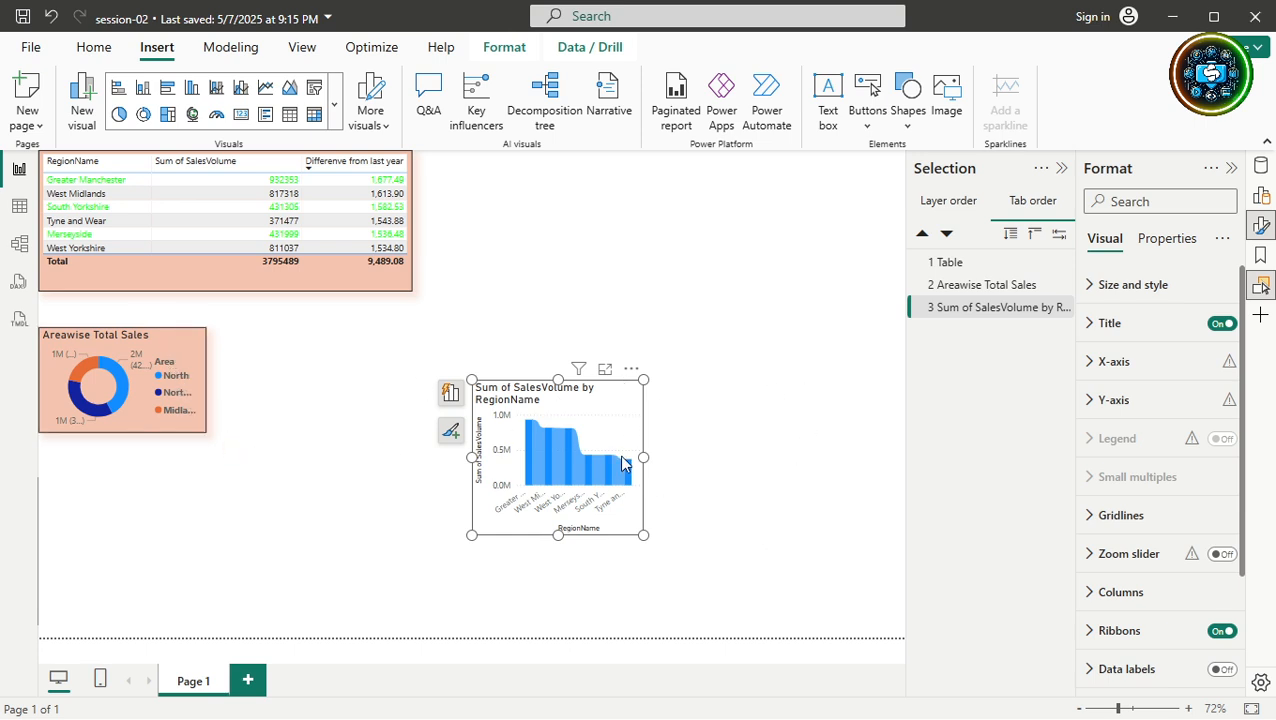
pyautogui.moveTo(643, 457); pyautogui.dragTo(837, 466)
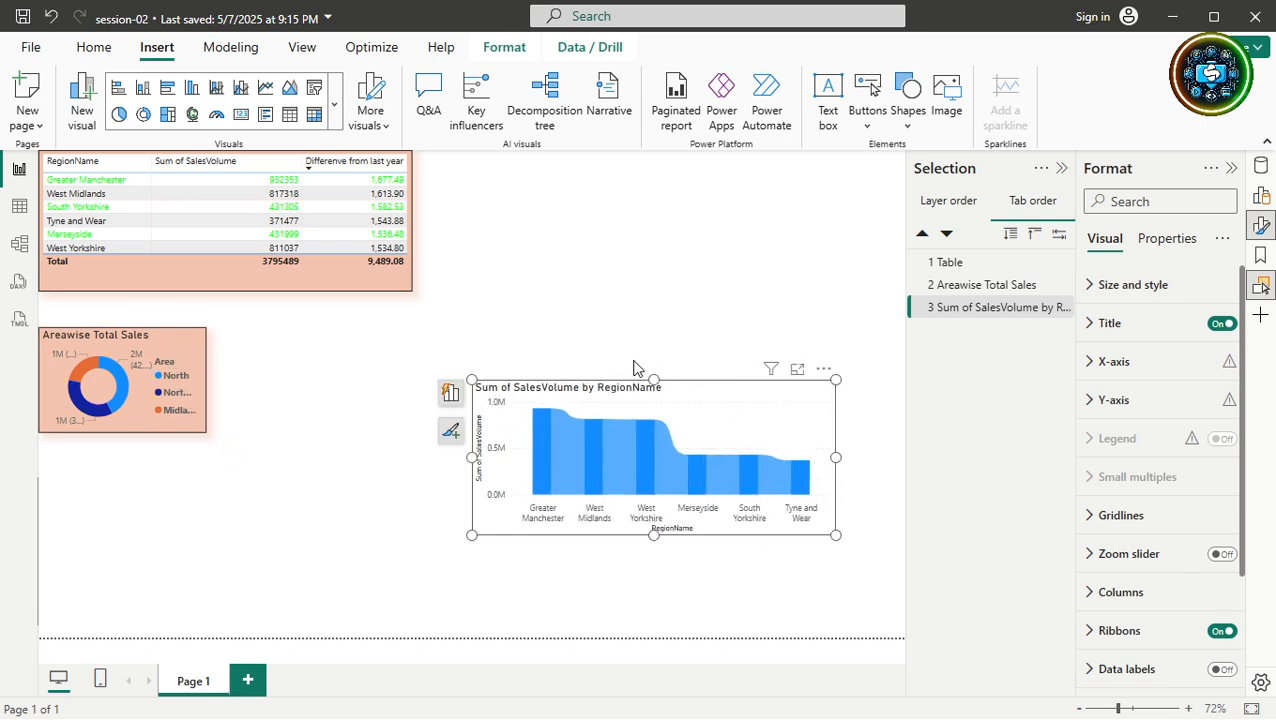
pyautogui.moveTo(654, 381); pyautogui.dragTo(668, 288)
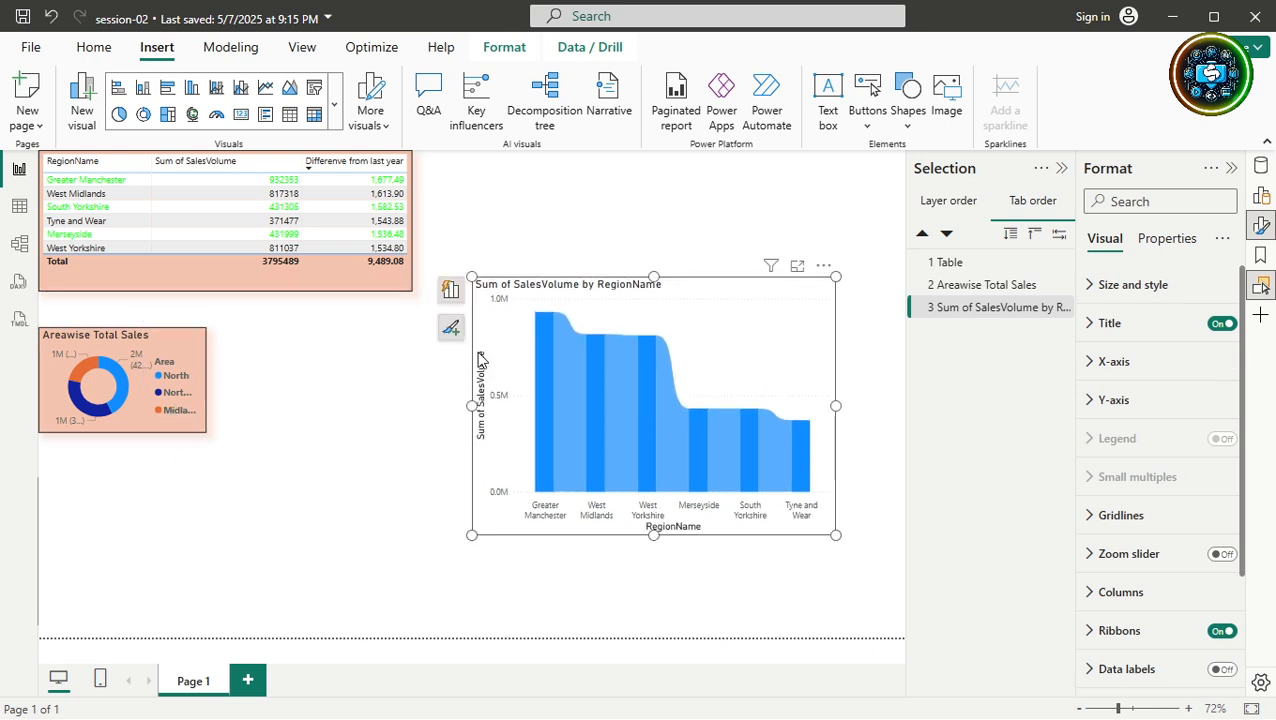
pyautogui.click(191, 328)
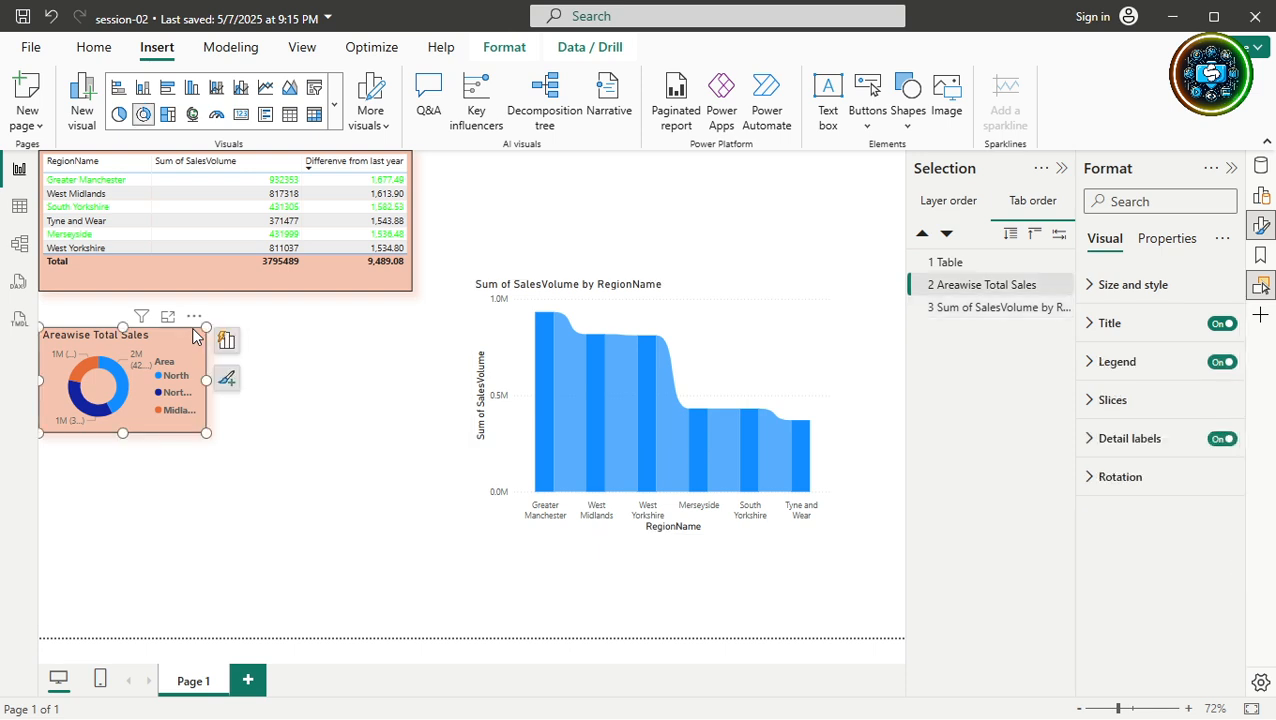
# Copy the donut chart's peach background and shadow onto the Sum of SalesVolume by RegionName bar chart with Format Painter.
pyautogui.click(94, 46)
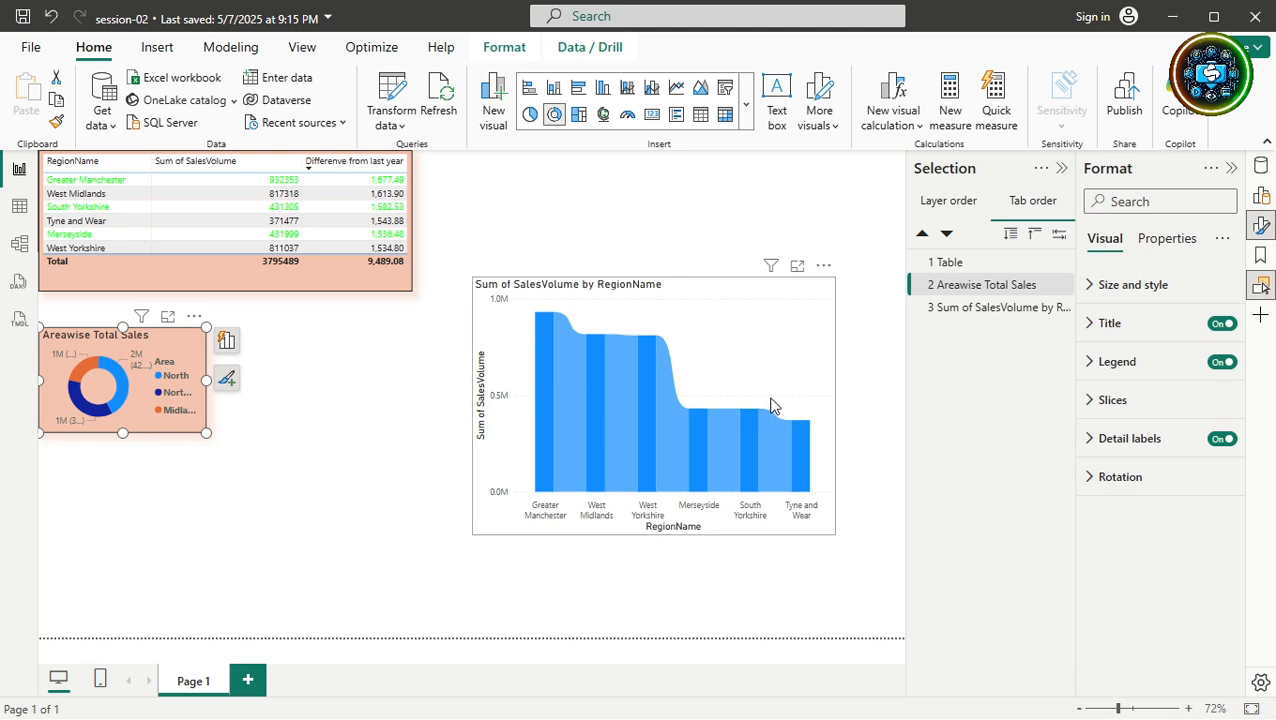
pyautogui.click(57, 125)
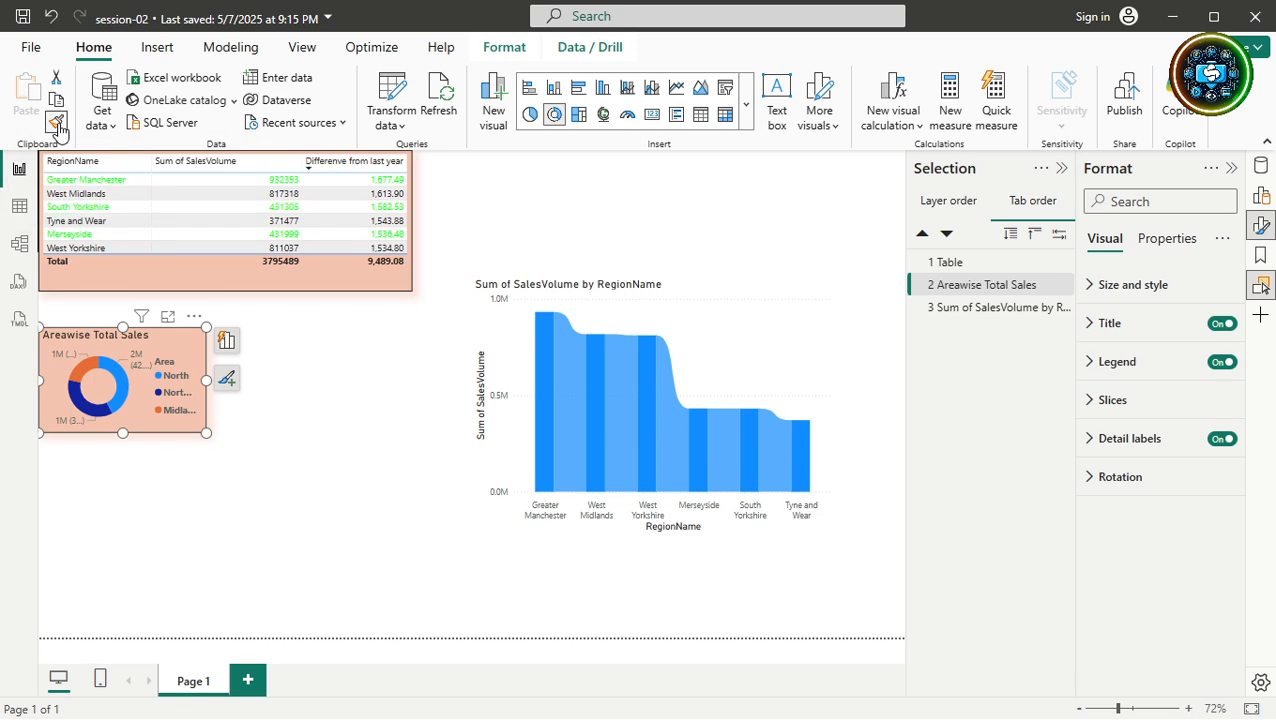
pyautogui.click(728, 325)
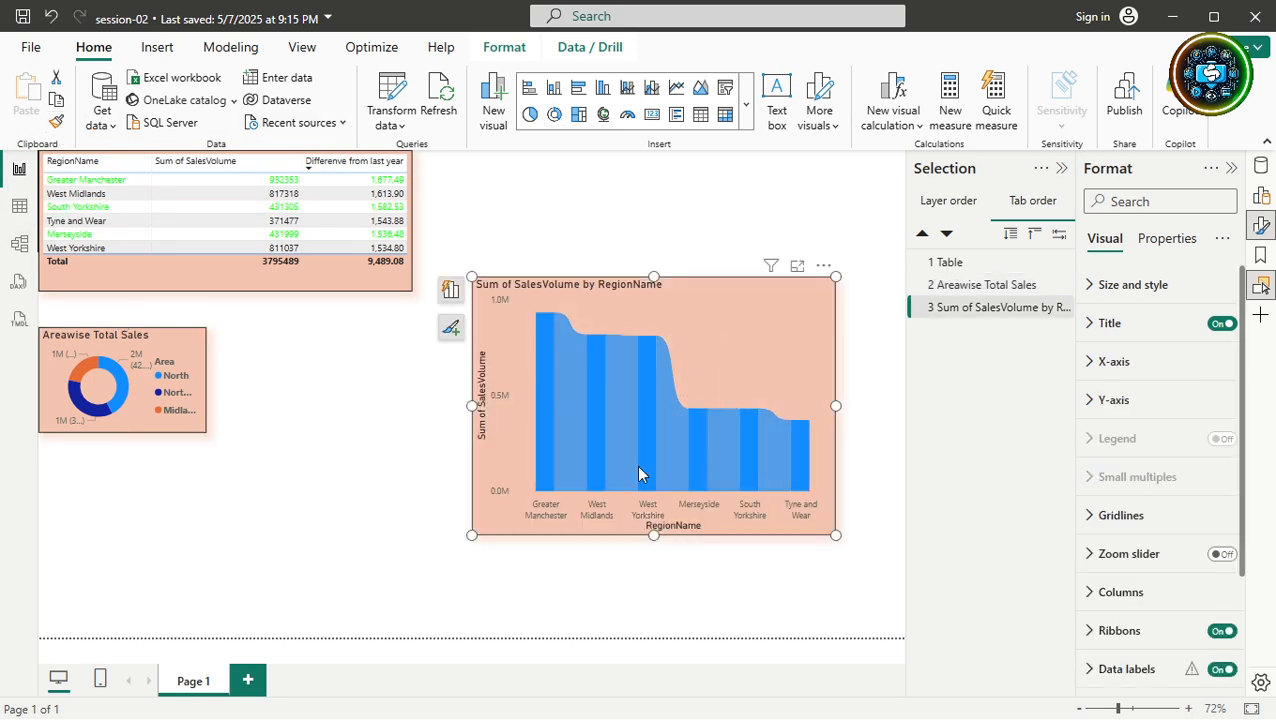
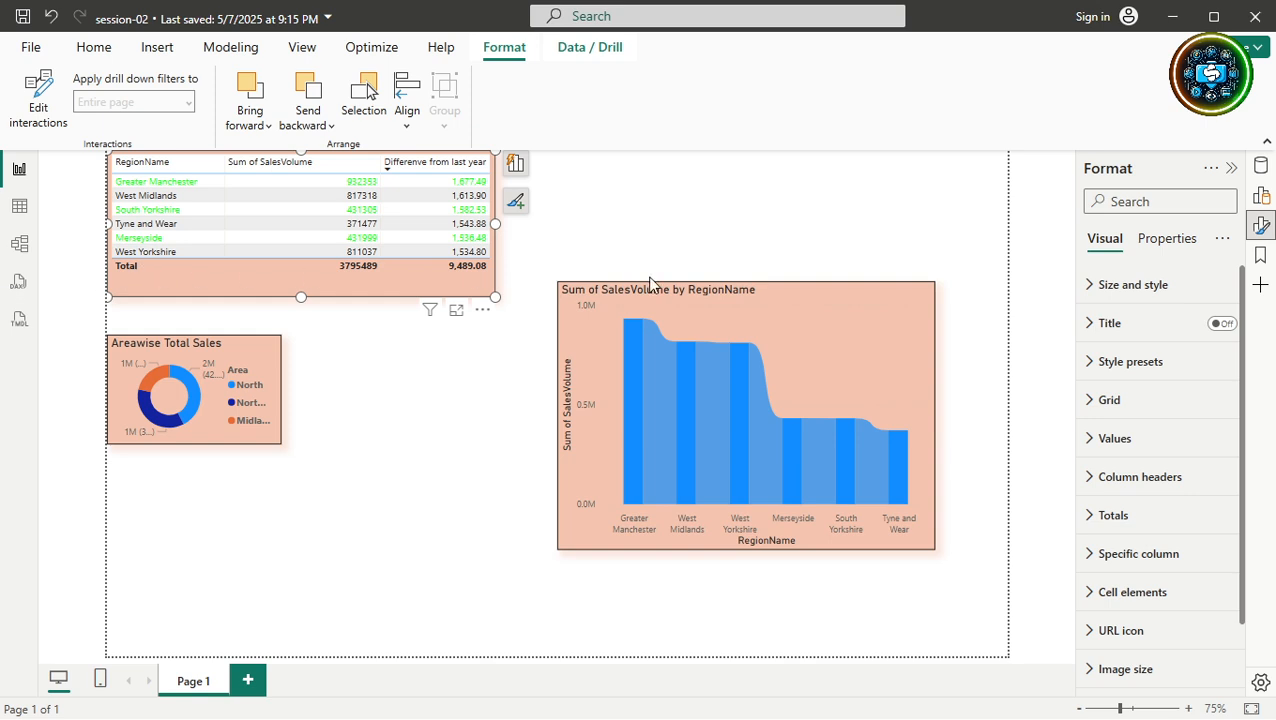
# Widen the region sales table across the page and shift the SalesVolume by RegionName chart down-left.
pyautogui.moveTo(495, 223); pyautogui.dragTo(813, 250)
pyautogui.click(846, 356)
pyautogui.moveTo(846, 356); pyautogui.dragTo(781, 454)
# Add AveragePrice to the region table as a Sum column, then switch to Table1's data view.
pyautogui.click(1261, 166)
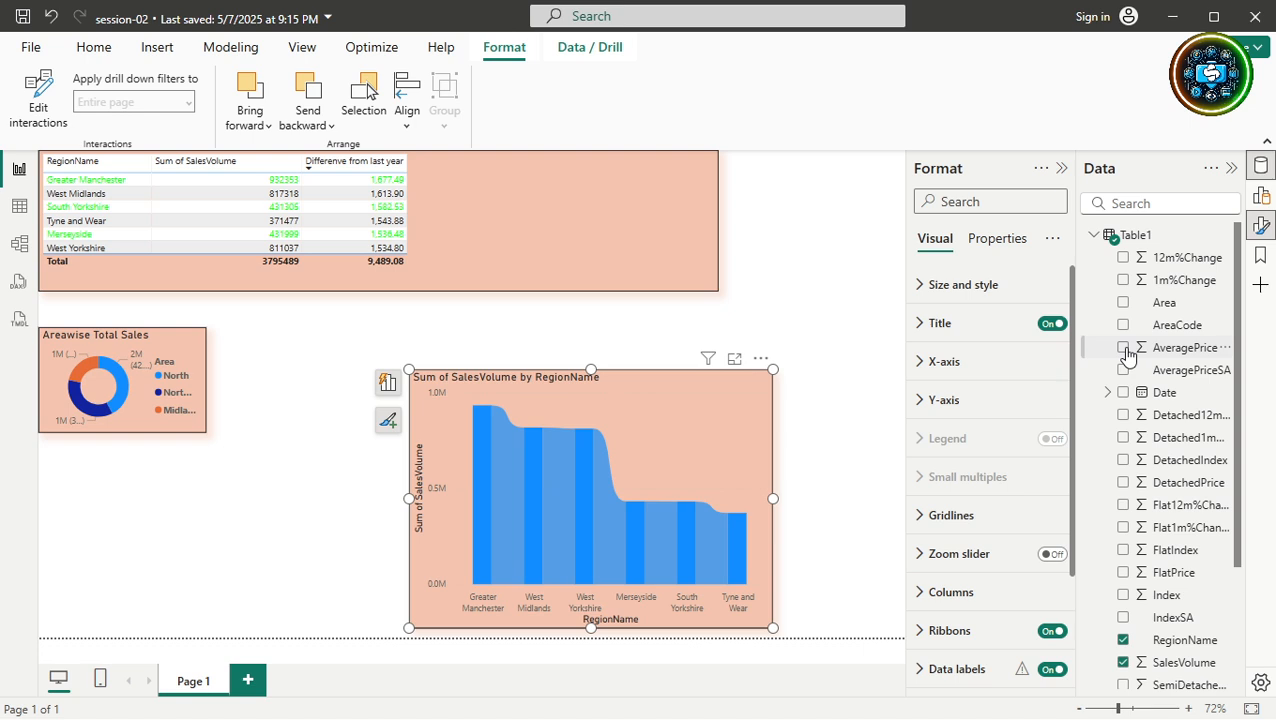
pyautogui.click(498, 219)
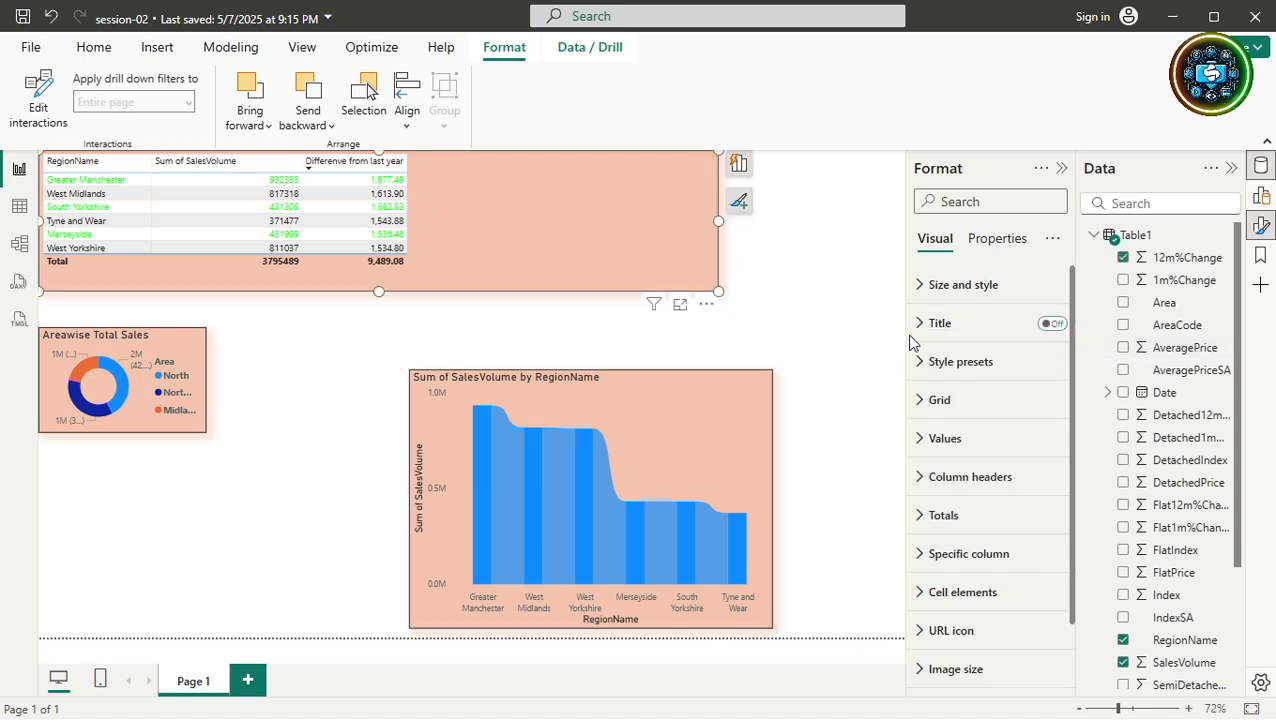
pyautogui.click(1123, 348)
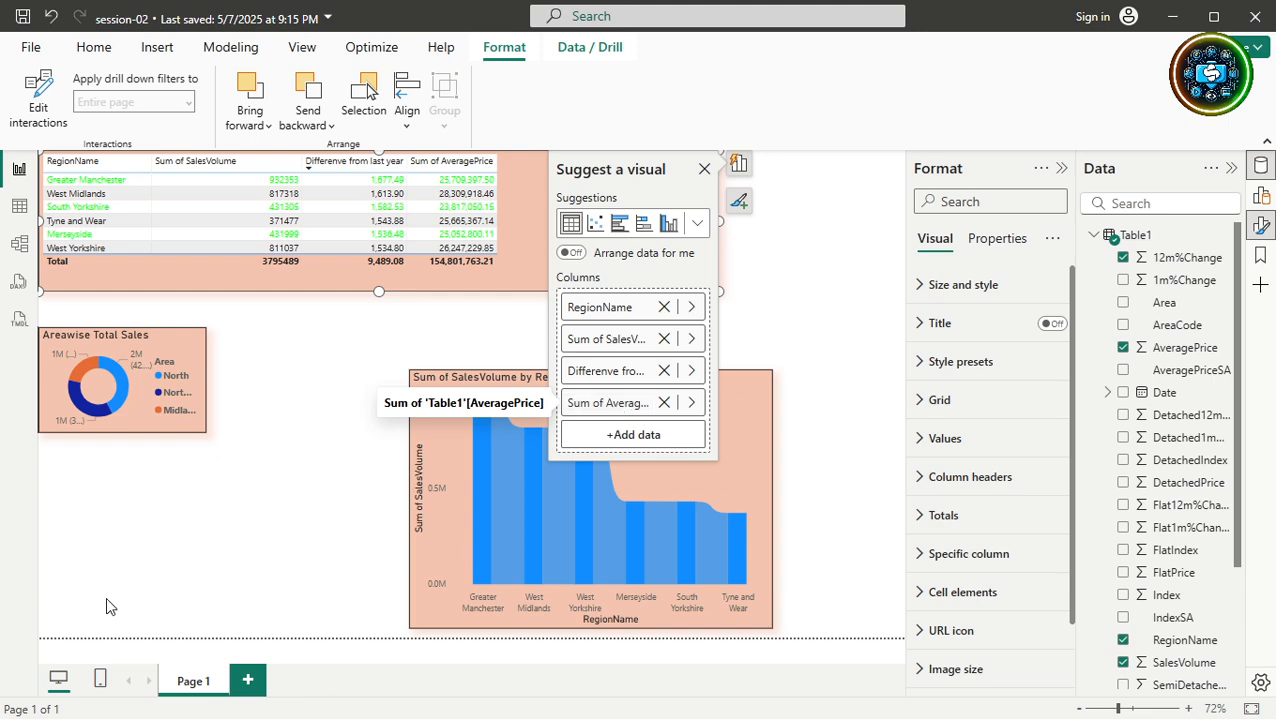
pyautogui.click(14, 211)
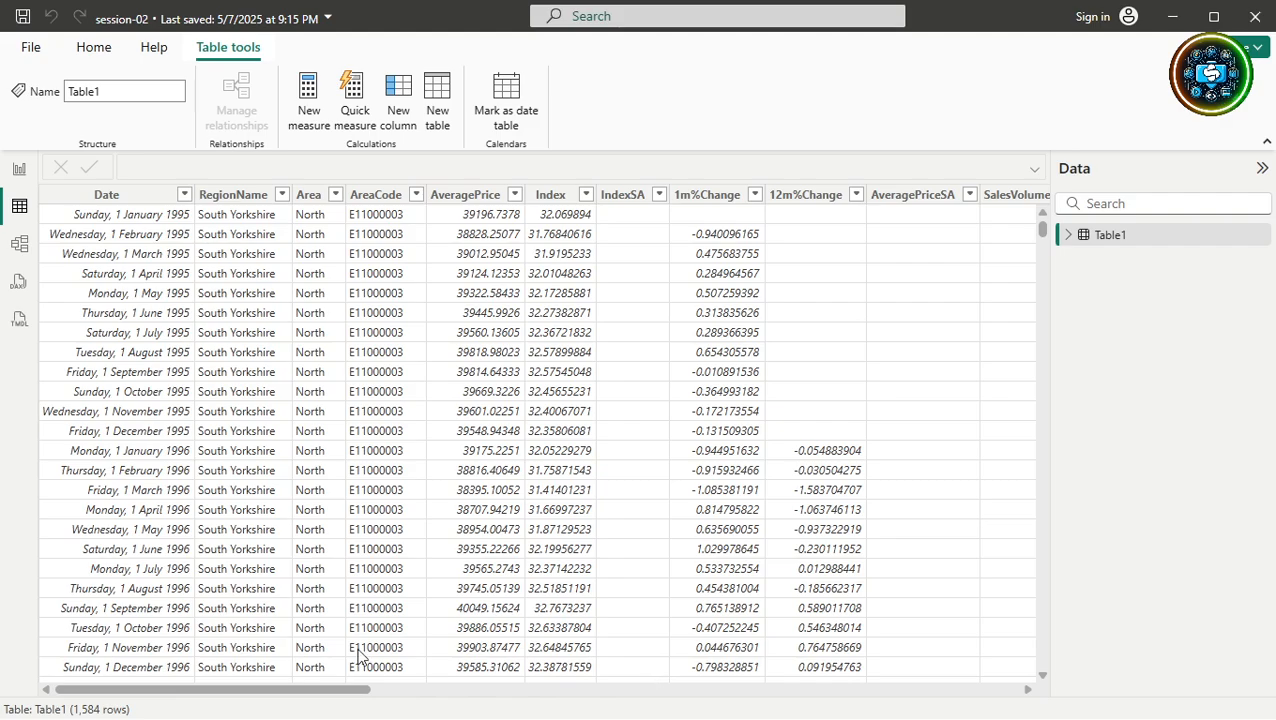
# Browse Table1's raw data rows, briefly toggling to the report page and back.
pyautogui.moveTo(290, 690); pyautogui.dragTo(428, 668)
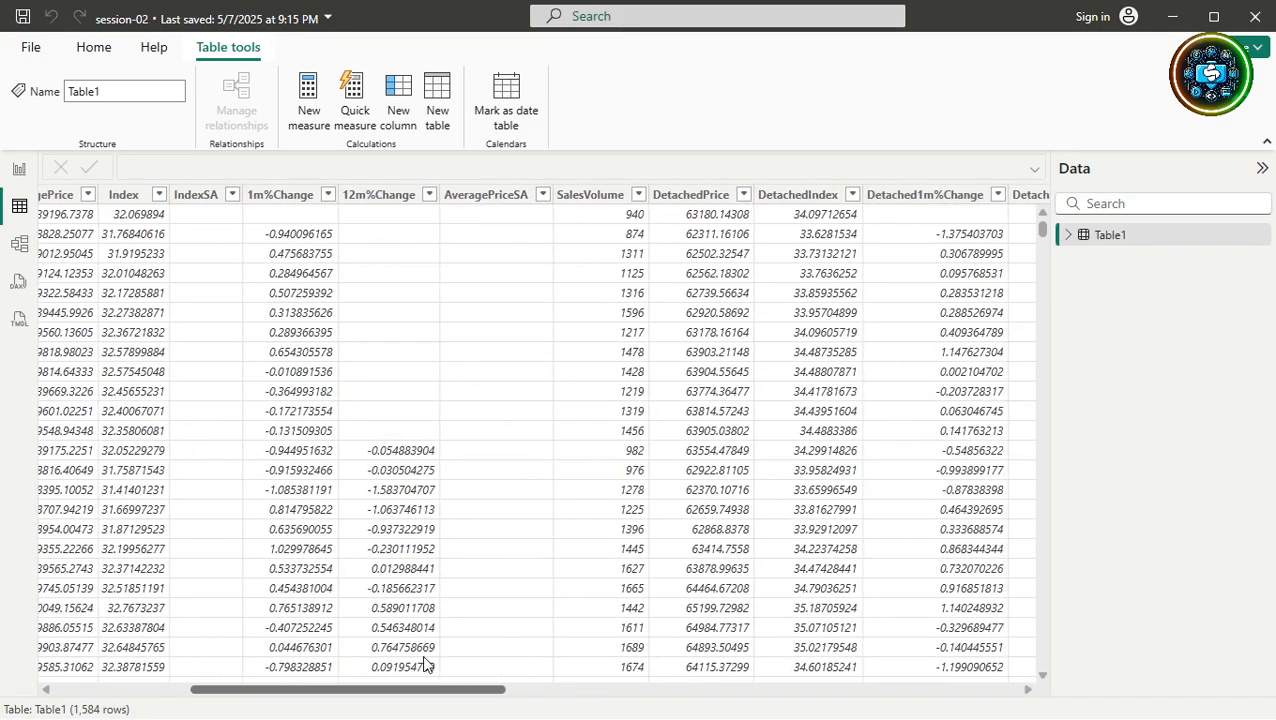
pyautogui.scroll(-10, 491, 425)
pyautogui.scroll(-19, 491, 425)
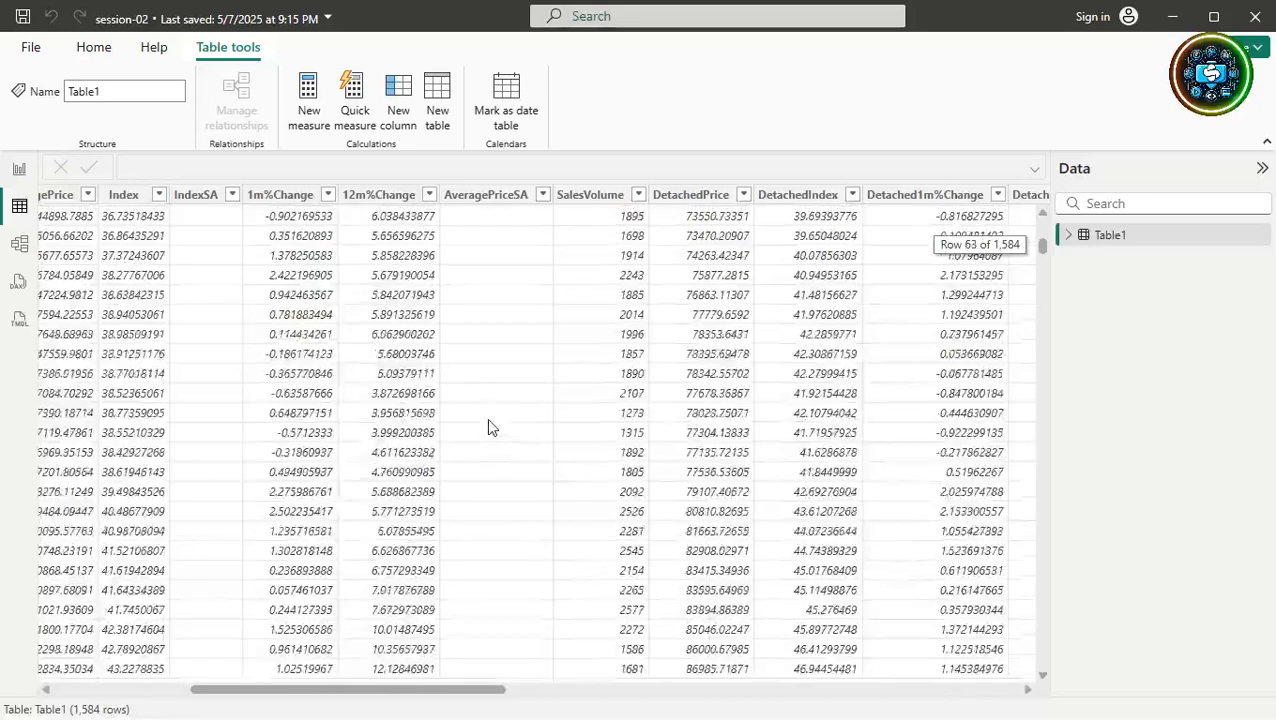
pyautogui.click(19, 170)
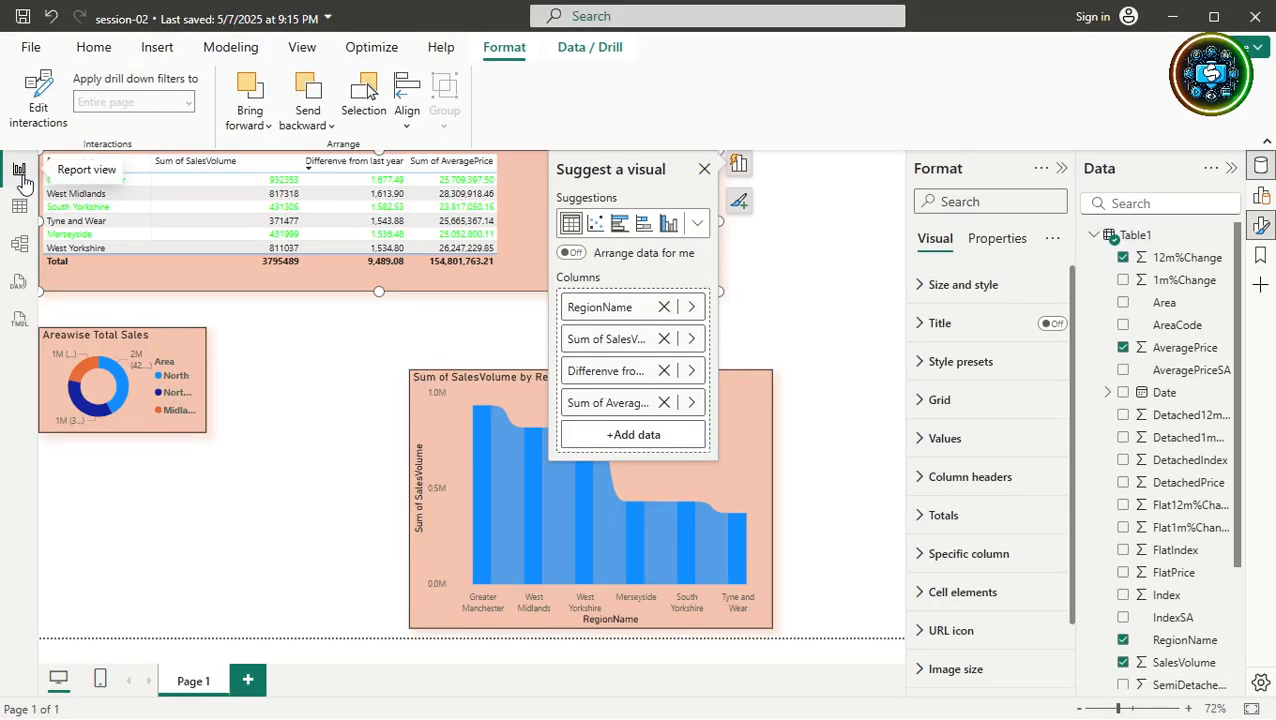
pyautogui.click(20, 206)
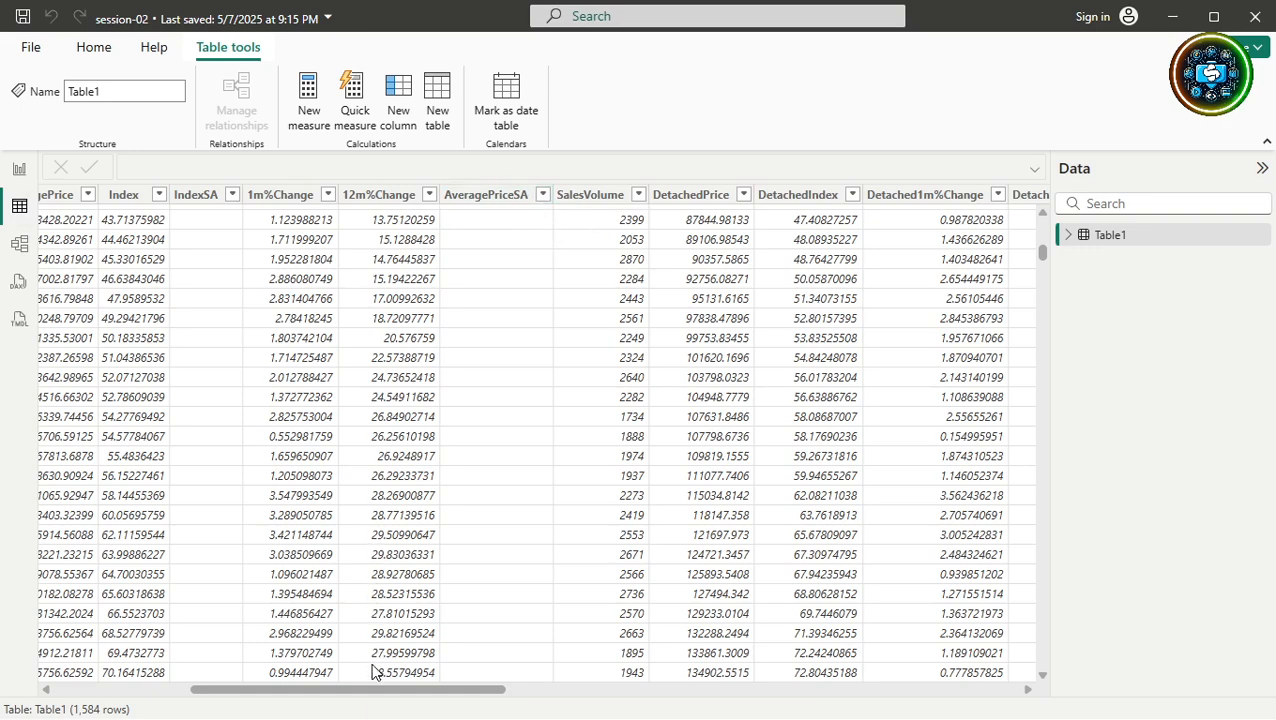
pyautogui.moveTo(386, 690); pyautogui.dragTo(323, 655)
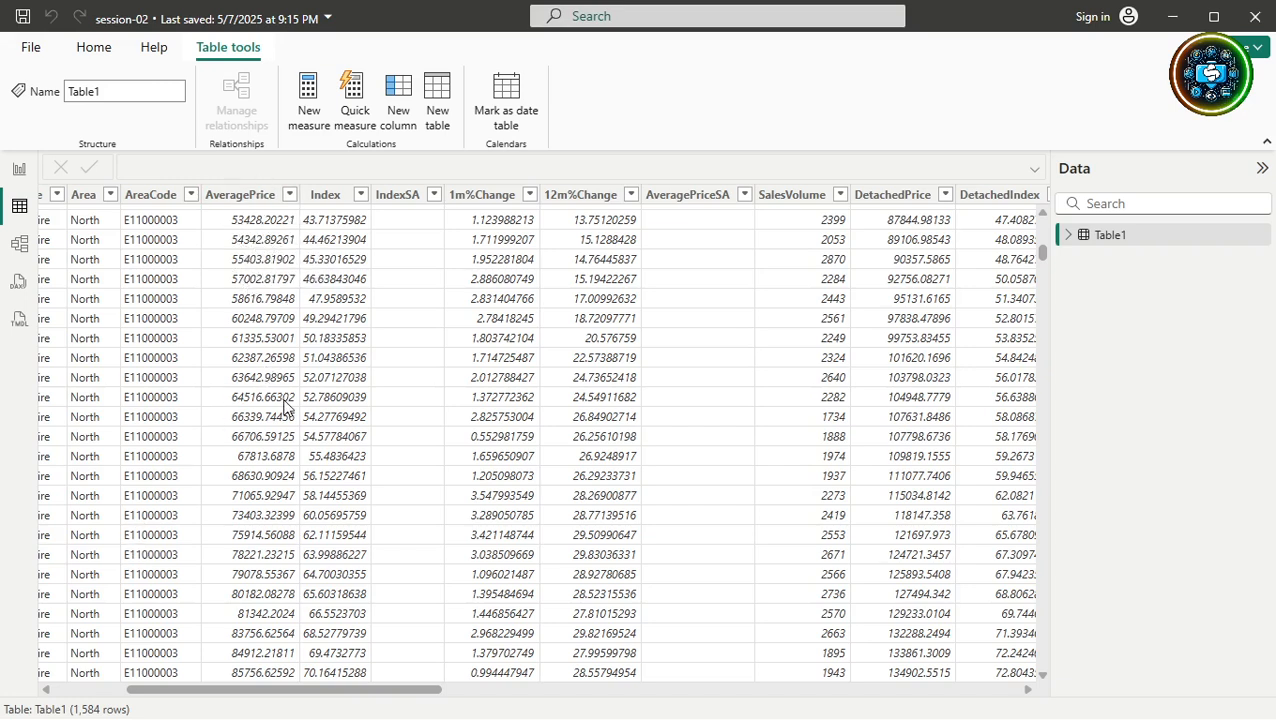
pyautogui.moveTo(387, 692); pyautogui.dragTo(298, 699)
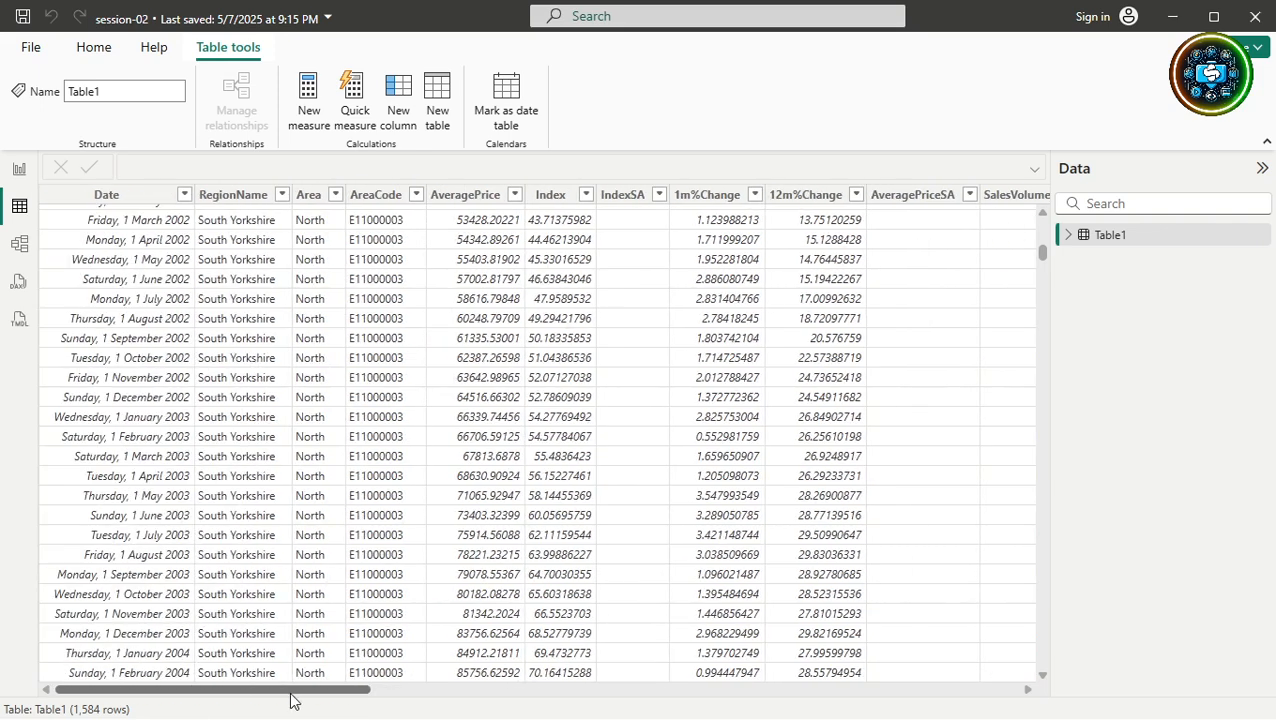
# Filter RegionName to Greater Manchester, inspect the AveragePrice column, and return to the report page.
pyautogui.click(282, 198)
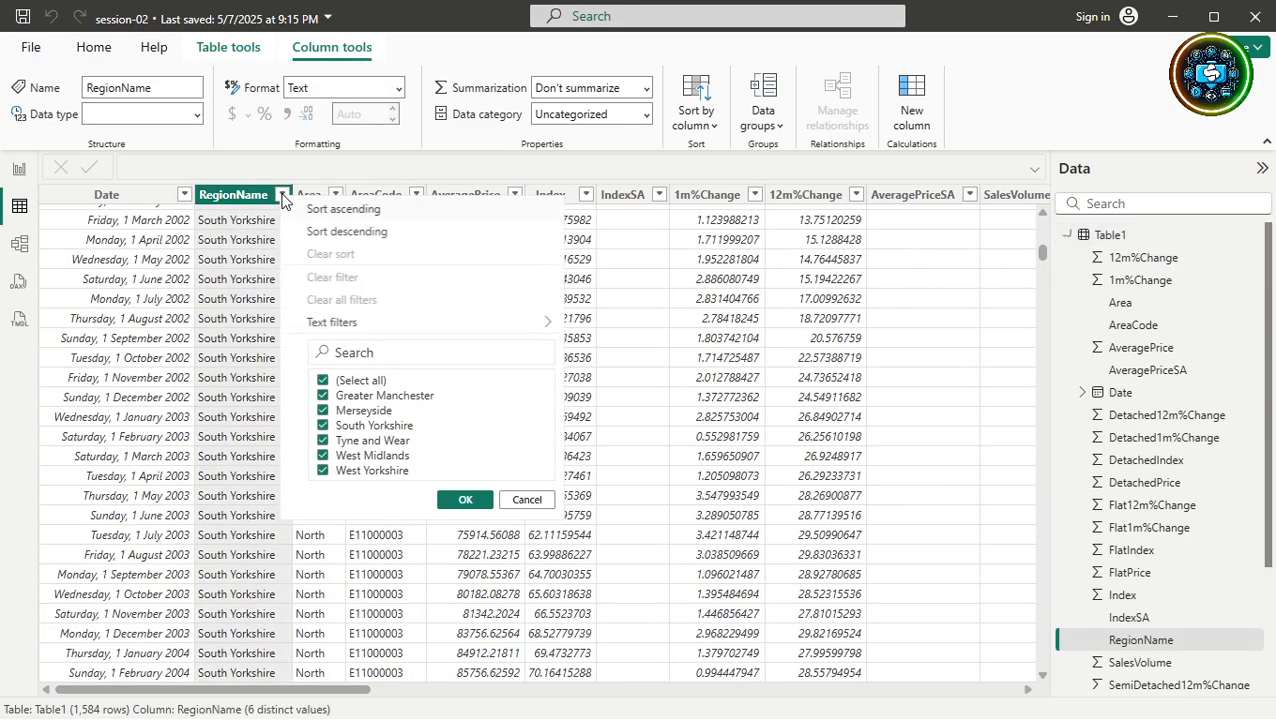
pyautogui.click(323, 381)
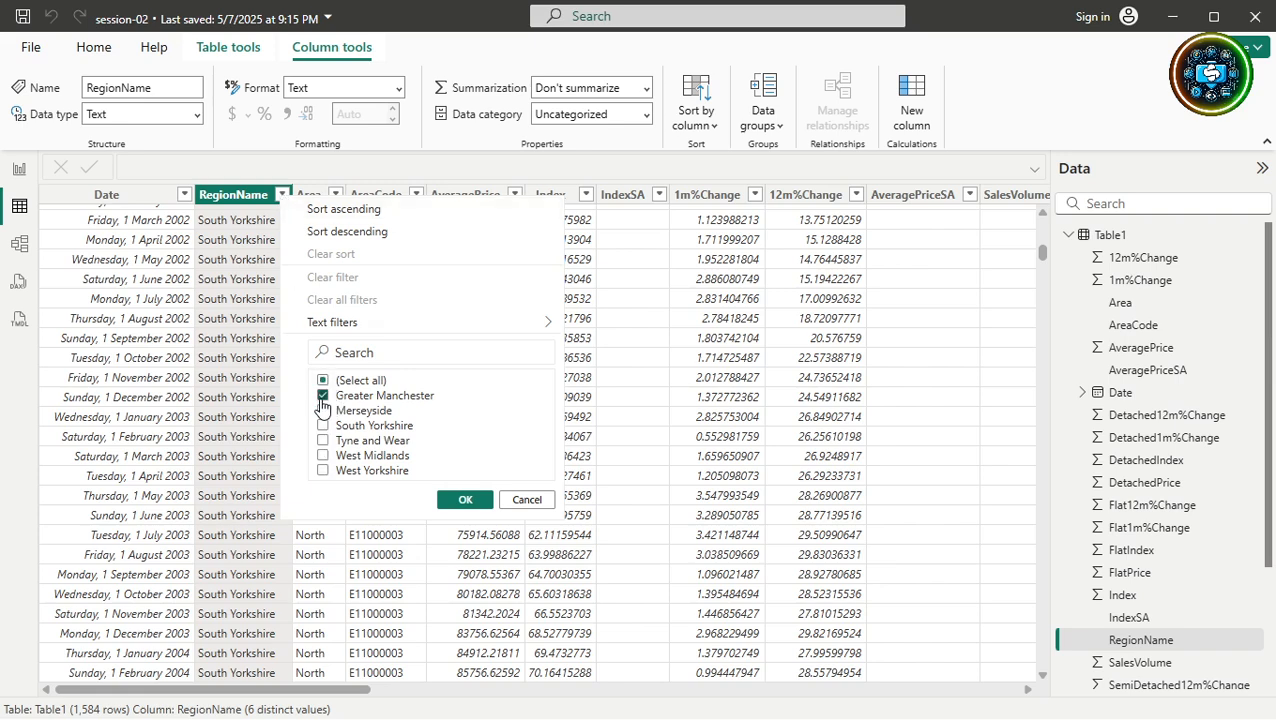
pyautogui.click(462, 500)
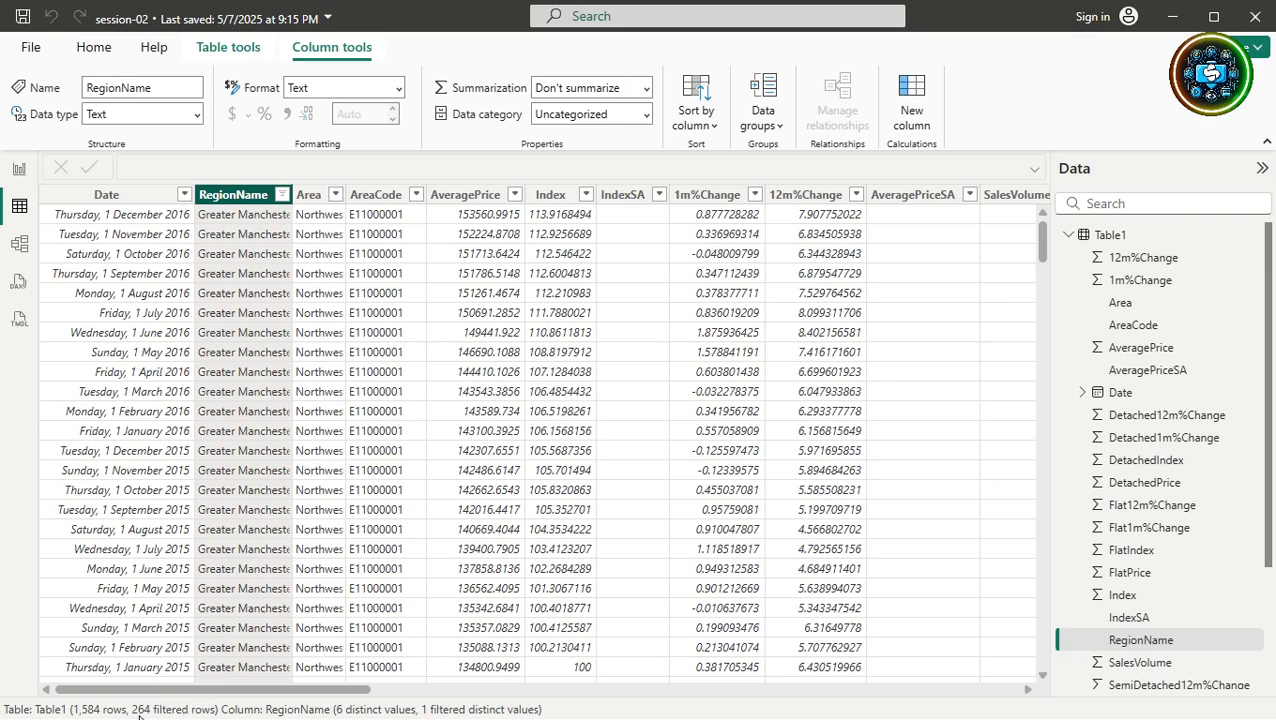
pyautogui.click(460, 215)
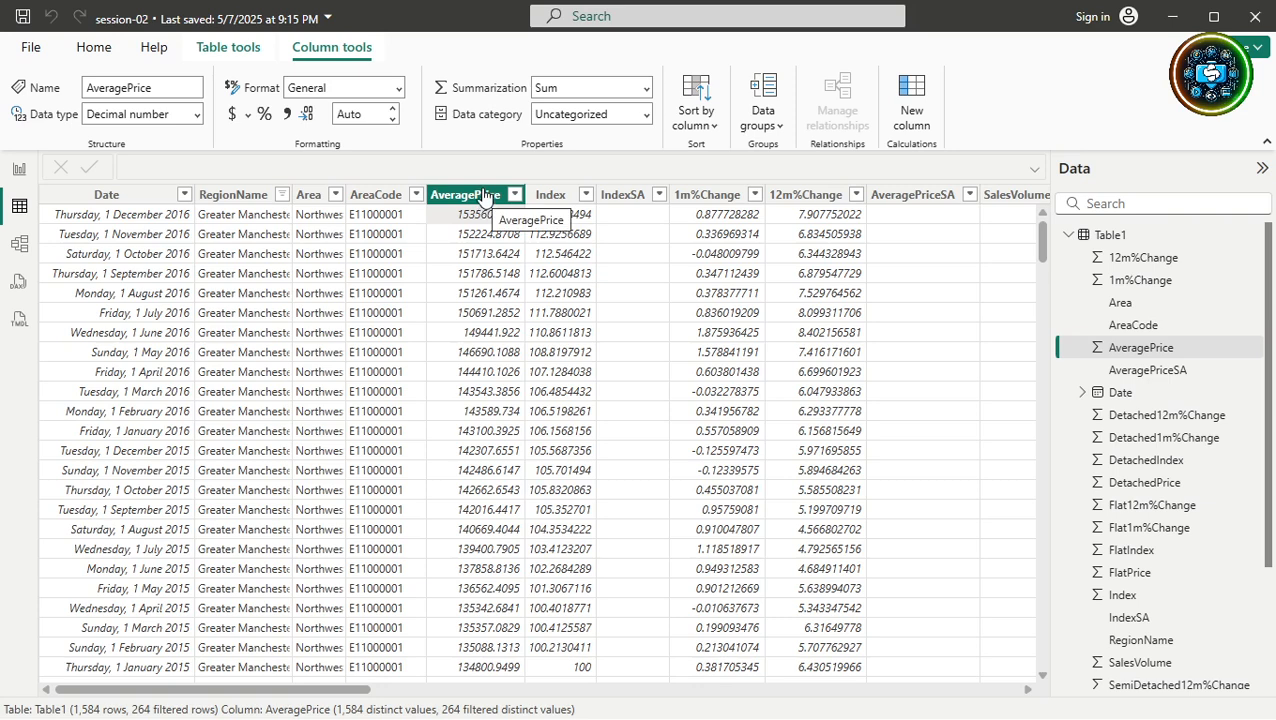
pyautogui.click(484, 198)
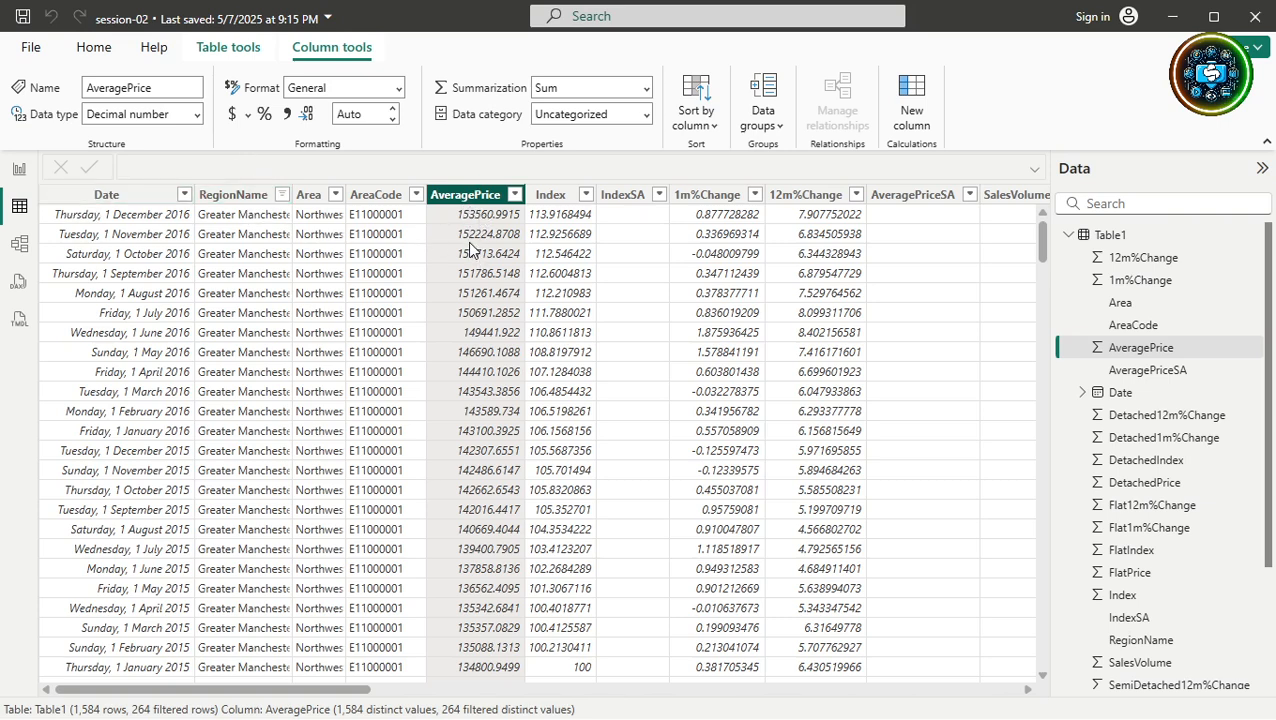
pyautogui.click(20, 170)
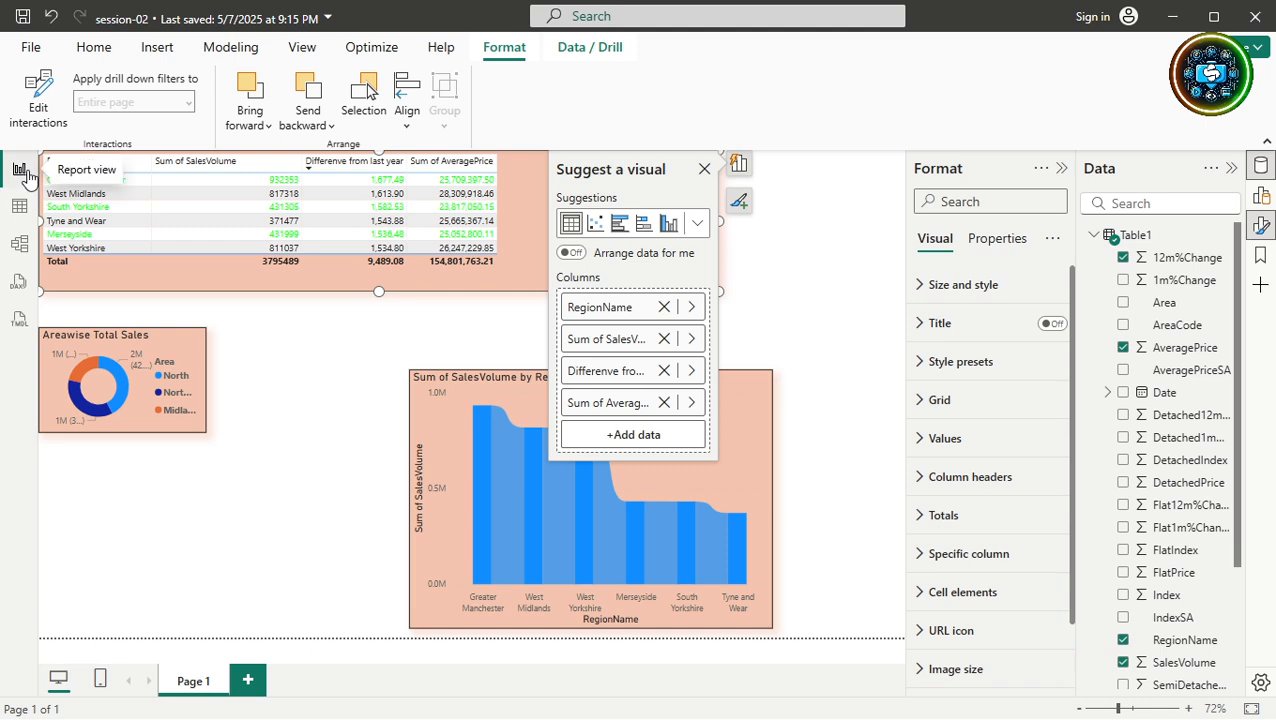
# Change the table's AveragePrice summarization from Sum to Average, giving a 97,728.39 total.
pyautogui.click(1262, 195)
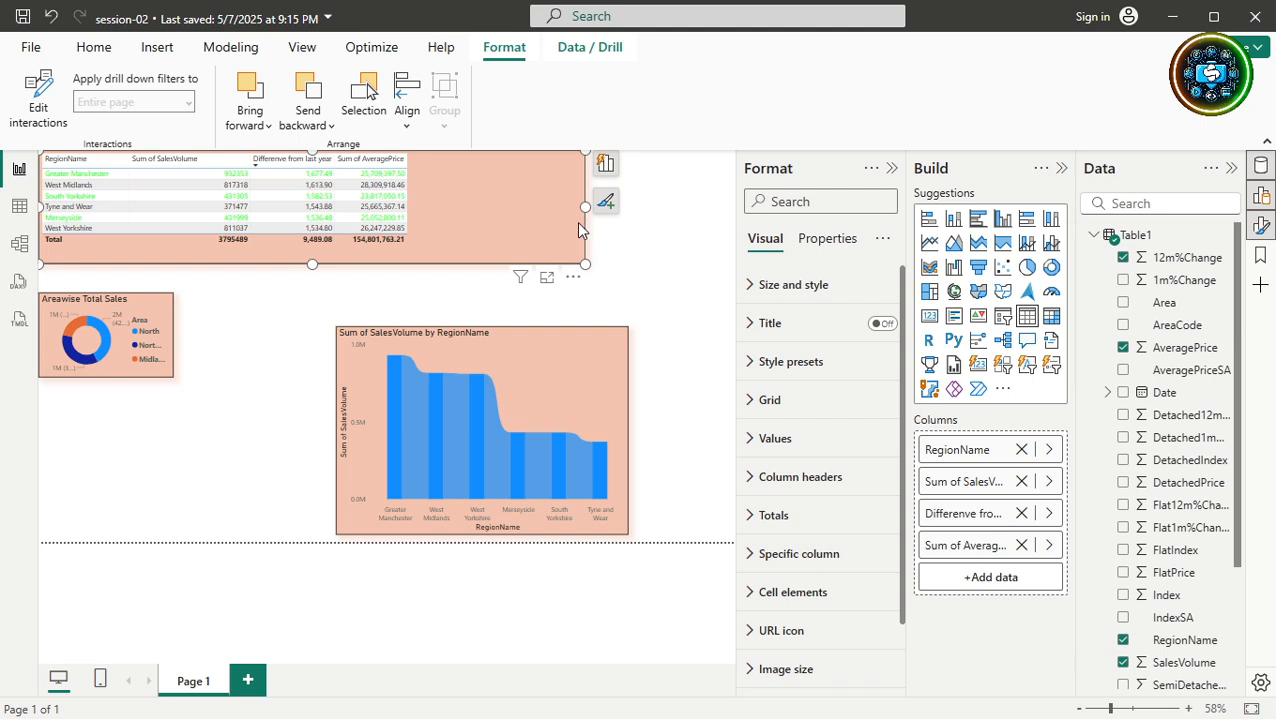
pyautogui.click(605, 201)
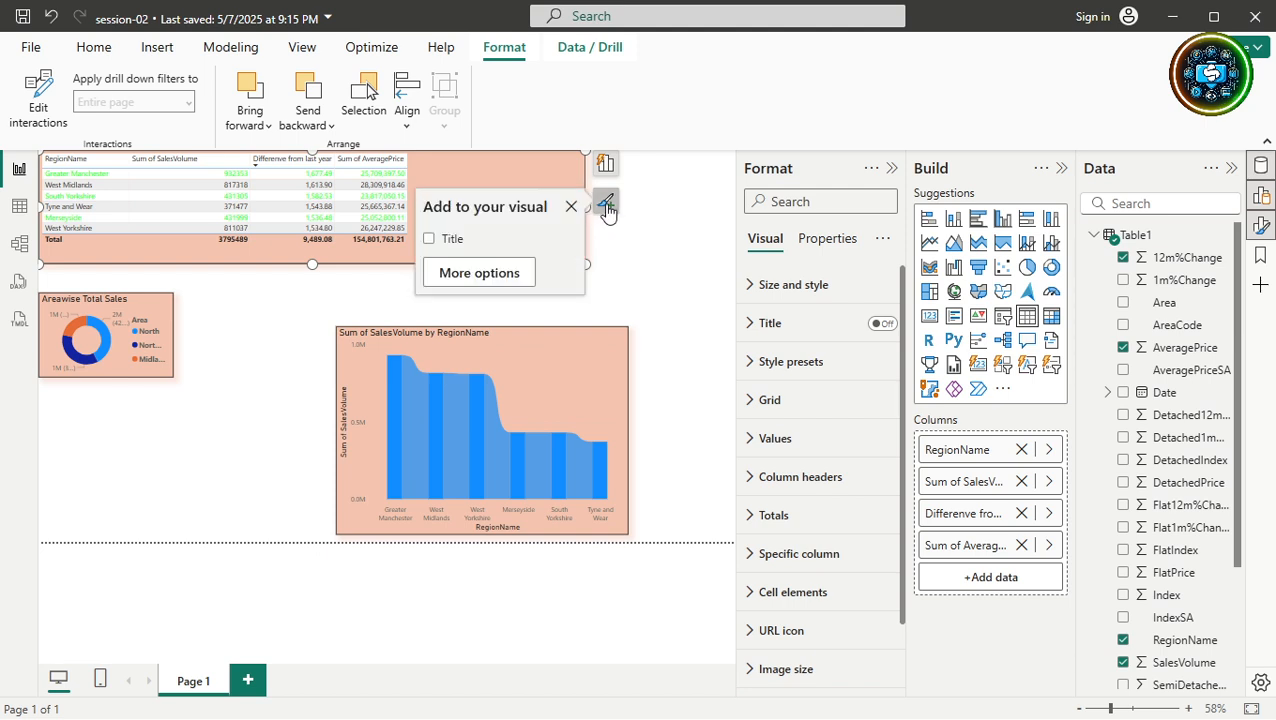
pyautogui.click(607, 170)
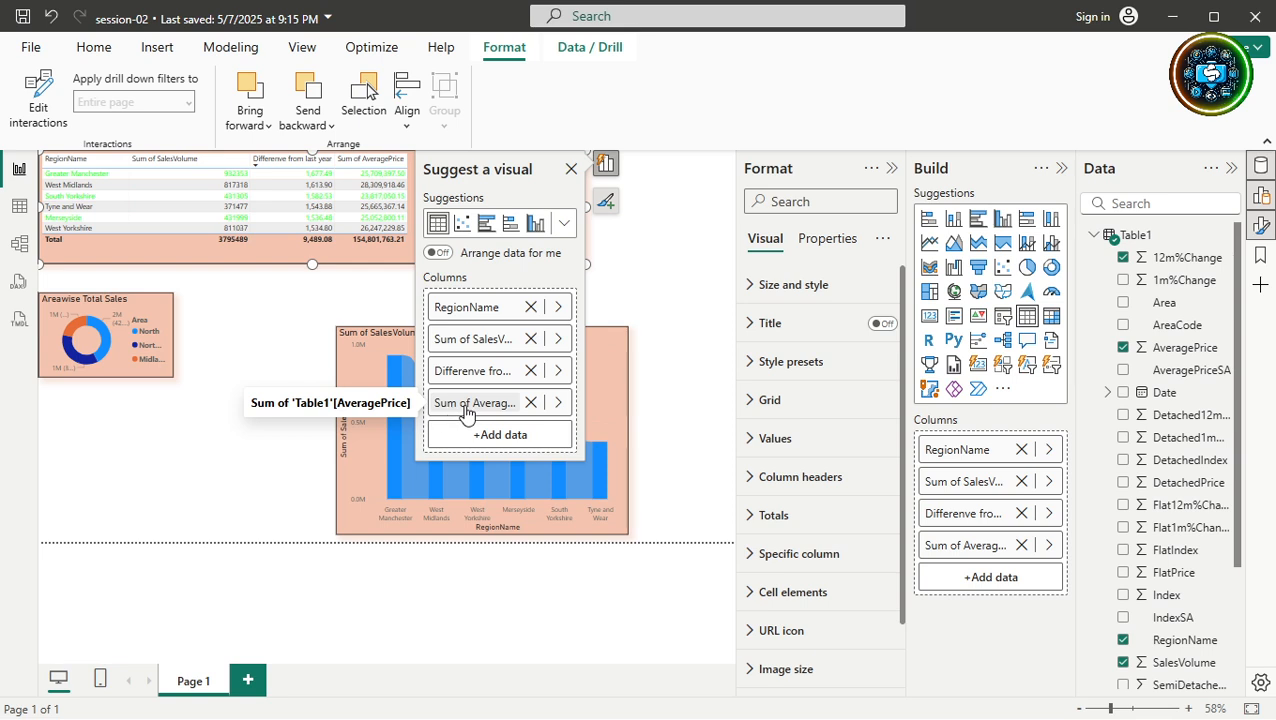
pyautogui.click(557, 402)
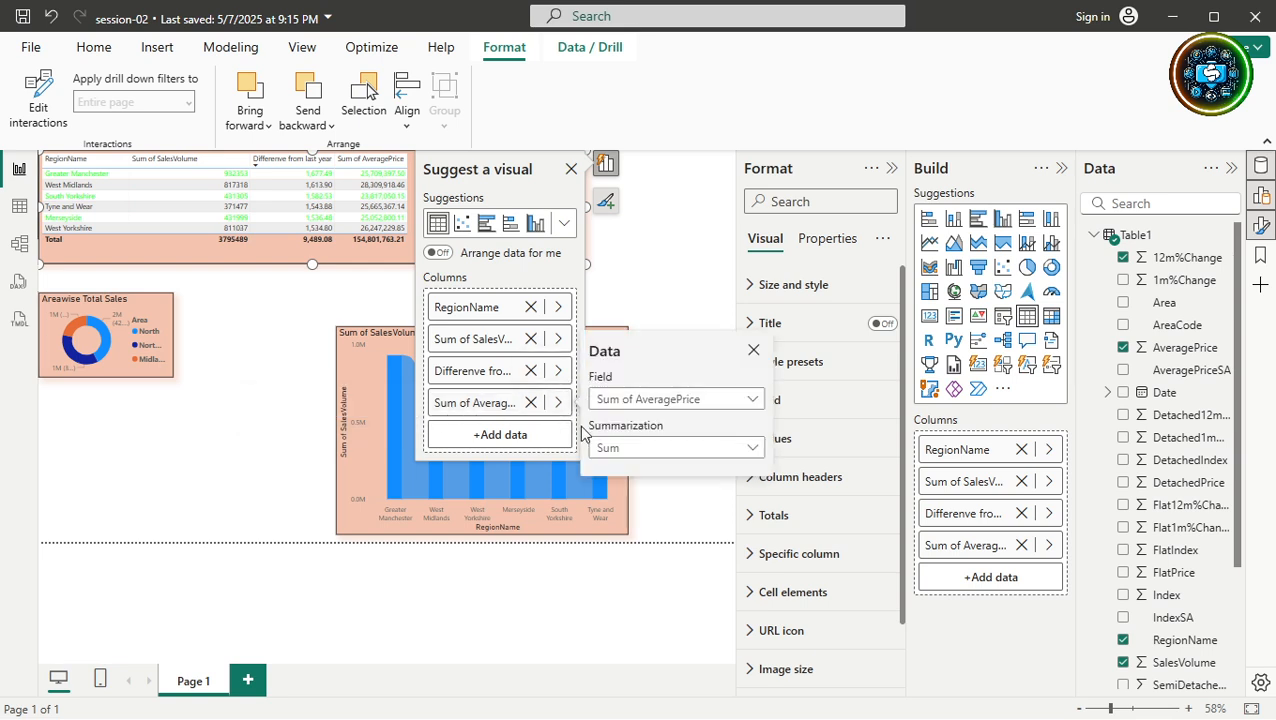
pyautogui.click(605, 450)
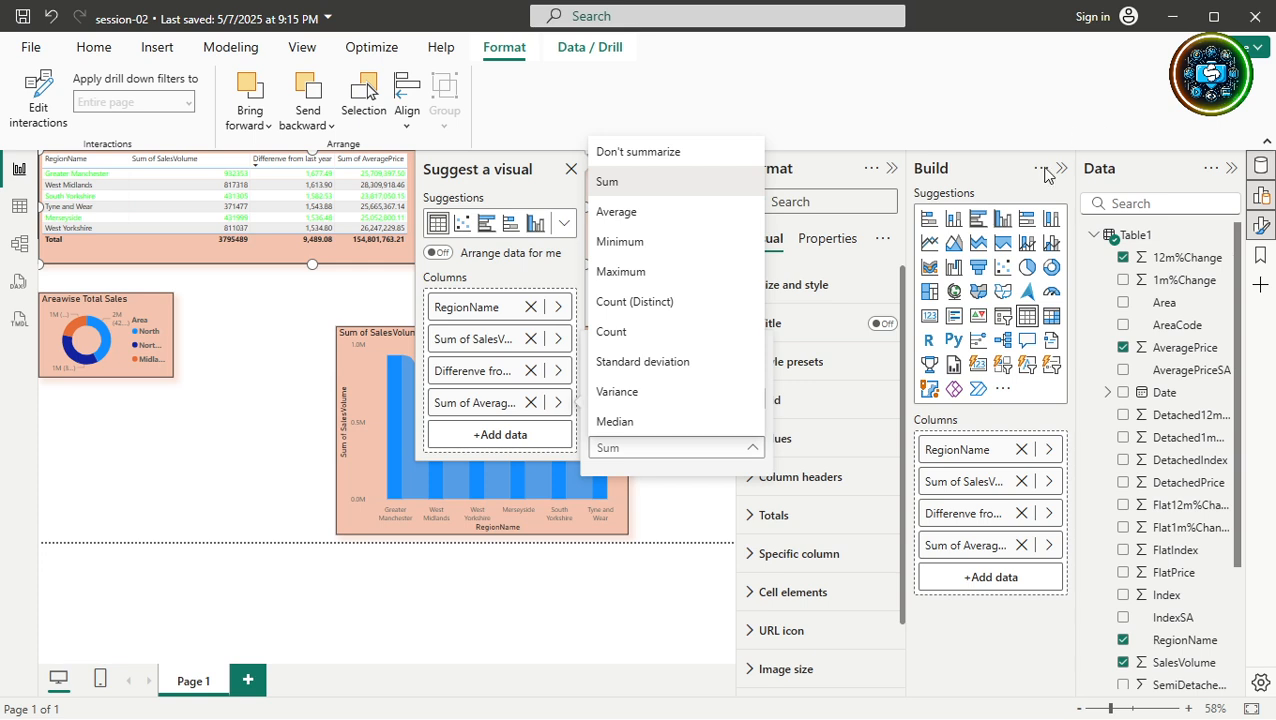
pyautogui.click(1012, 171)
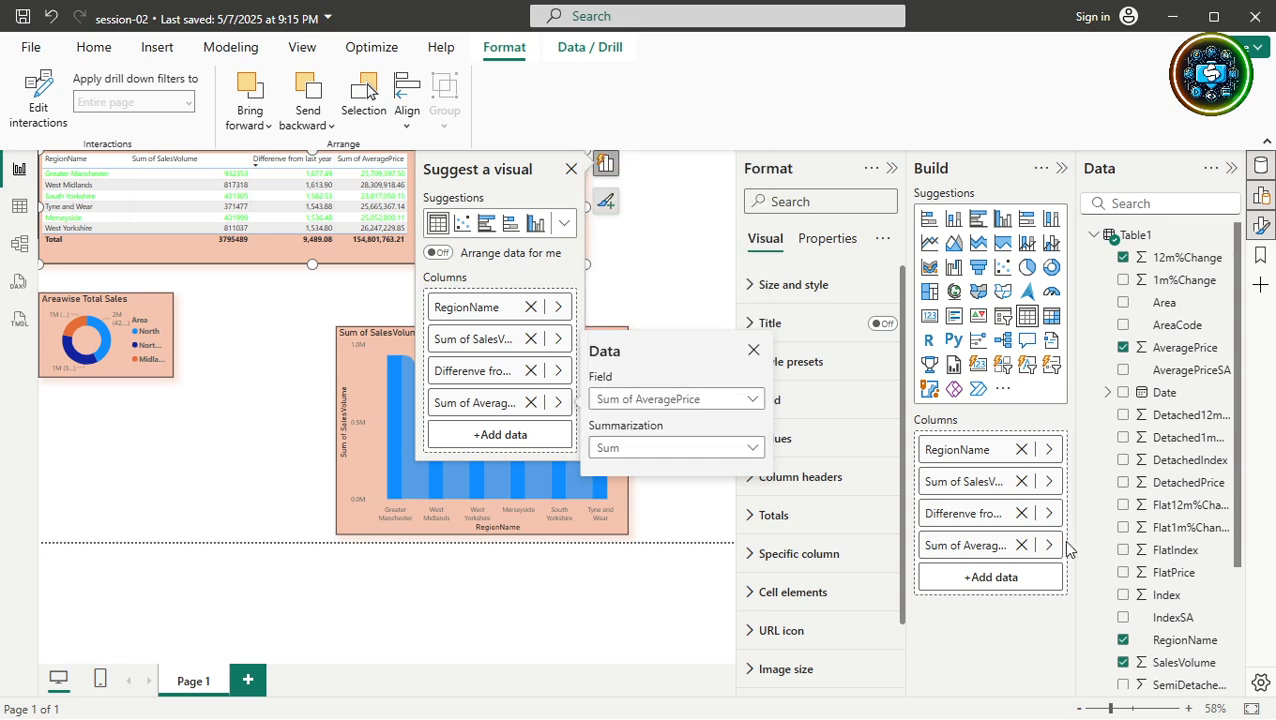
pyautogui.click(1049, 545)
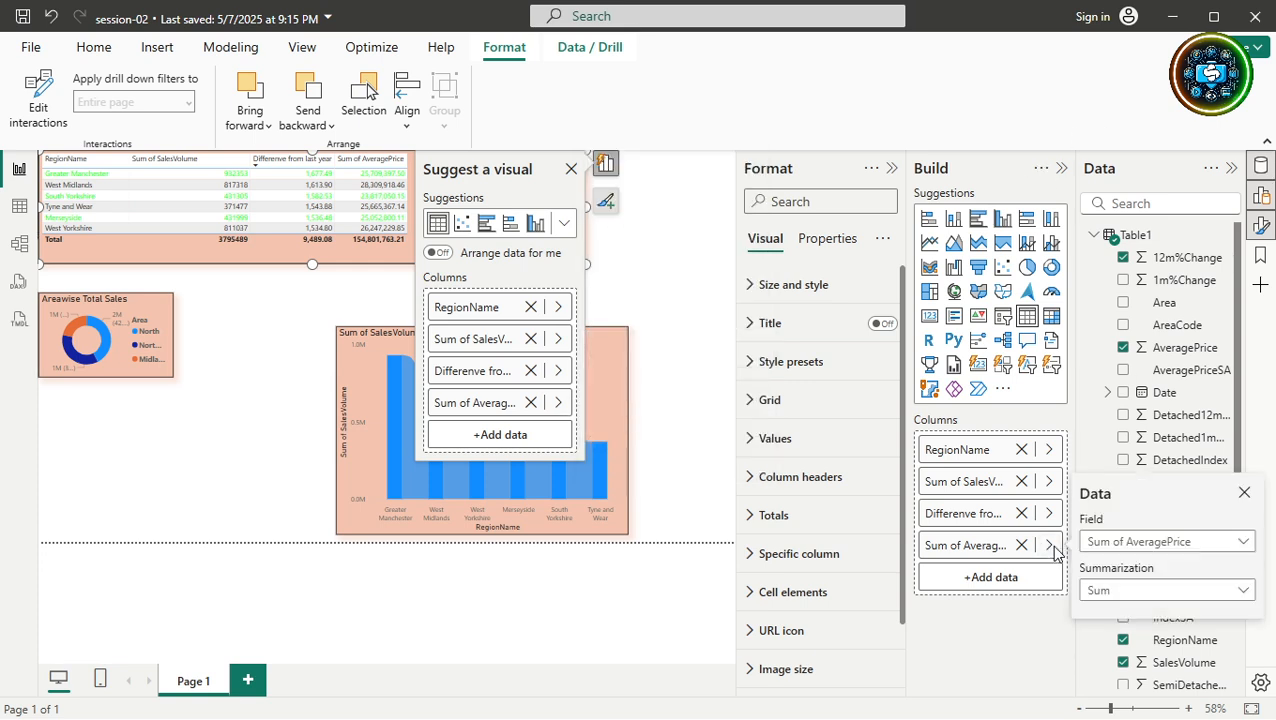
pyautogui.click(1090, 591)
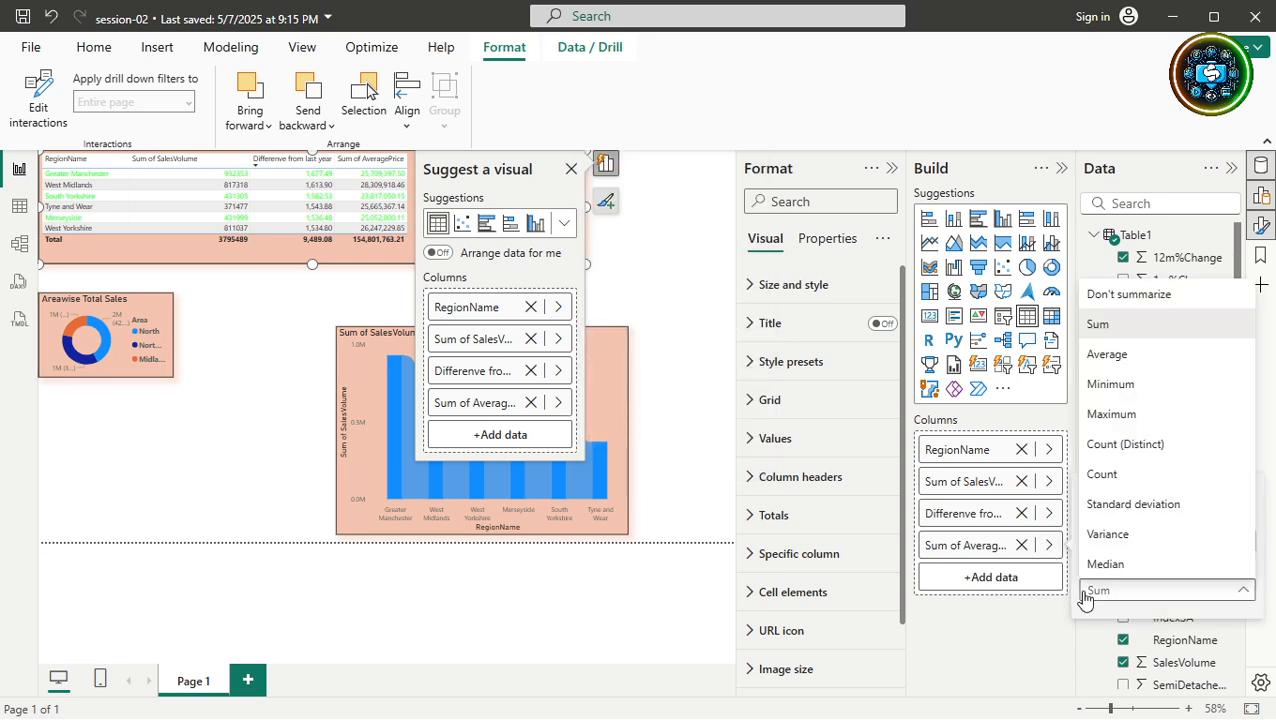
pyautogui.click(1092, 360)
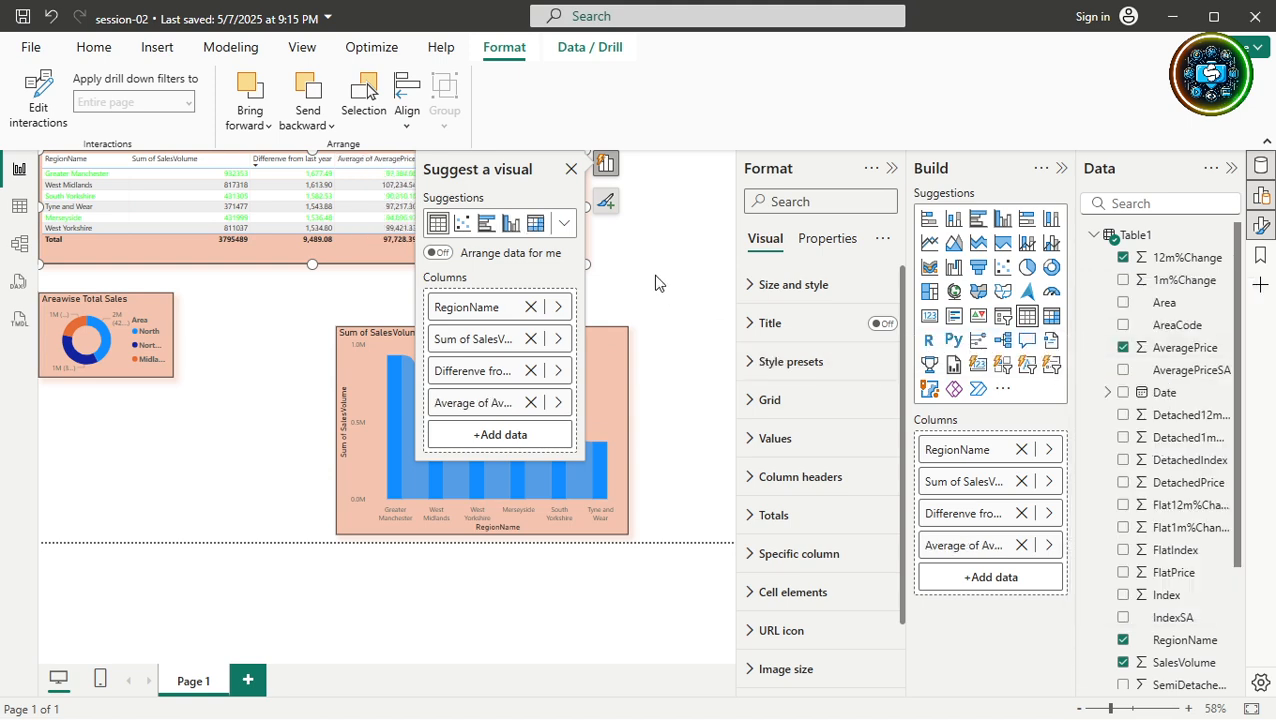
pyautogui.click(625, 256)
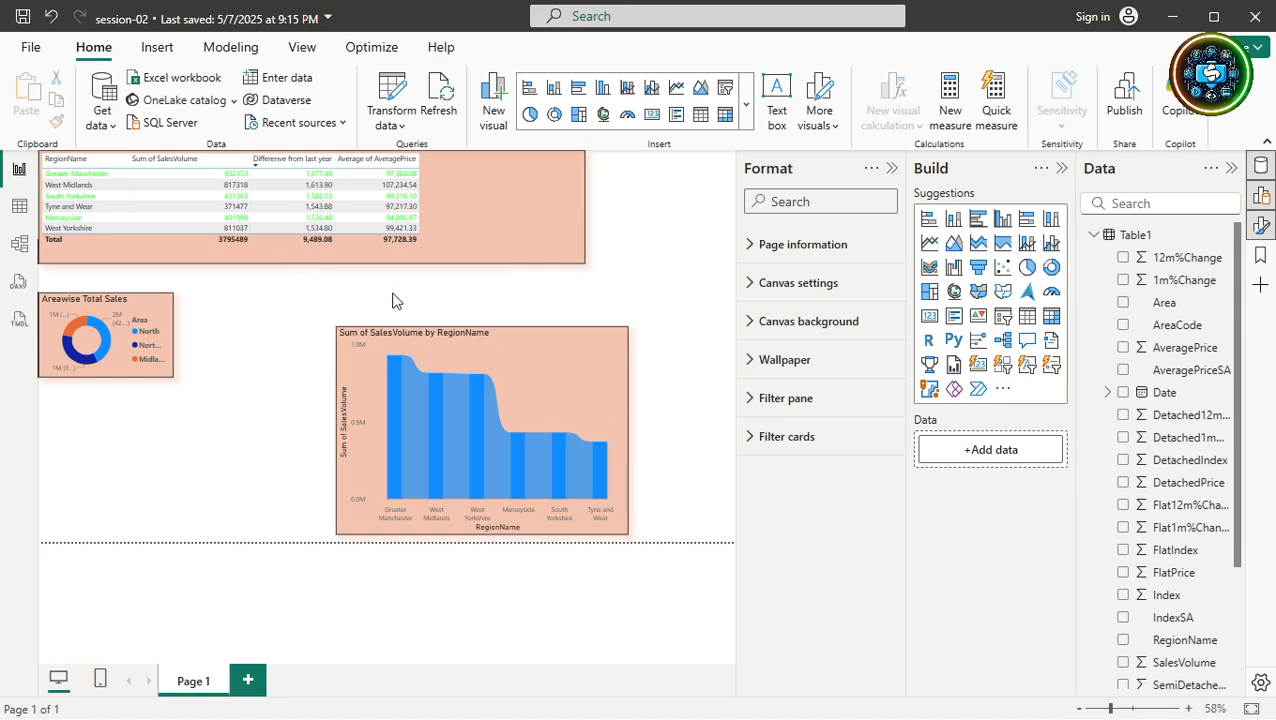
# Move the Areawise Total Sales donut lower and shrink the SalesVolume by RegionName chart.
pyautogui.click(516, 256)
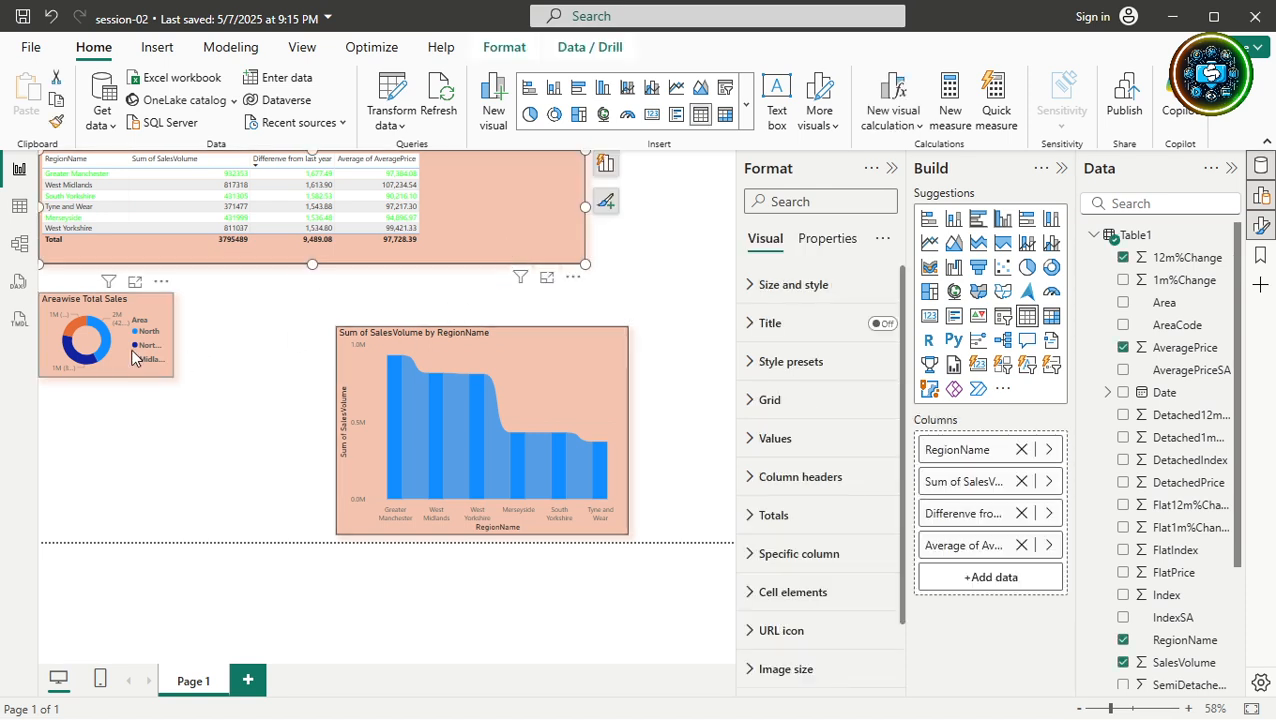
pyautogui.moveTo(136, 366); pyautogui.dragTo(144, 523)
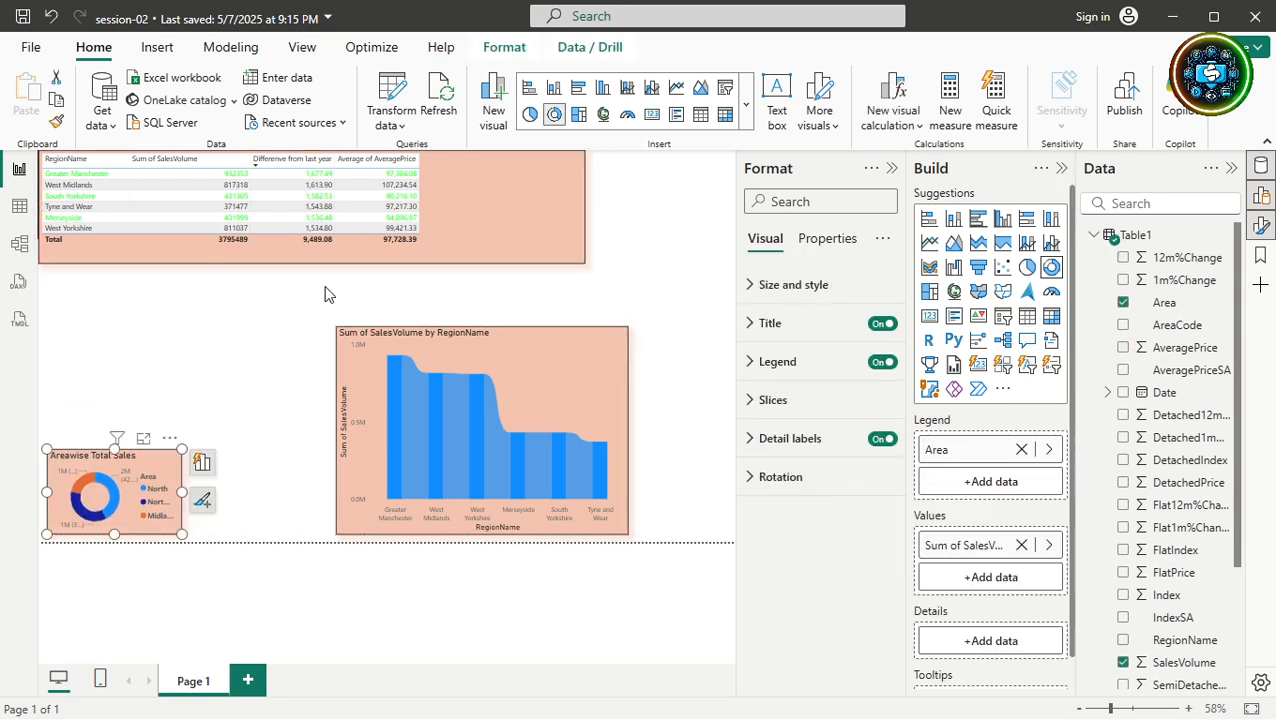
pyautogui.click(567, 342)
pyautogui.moveTo(628, 326); pyautogui.dragTo(485, 458)
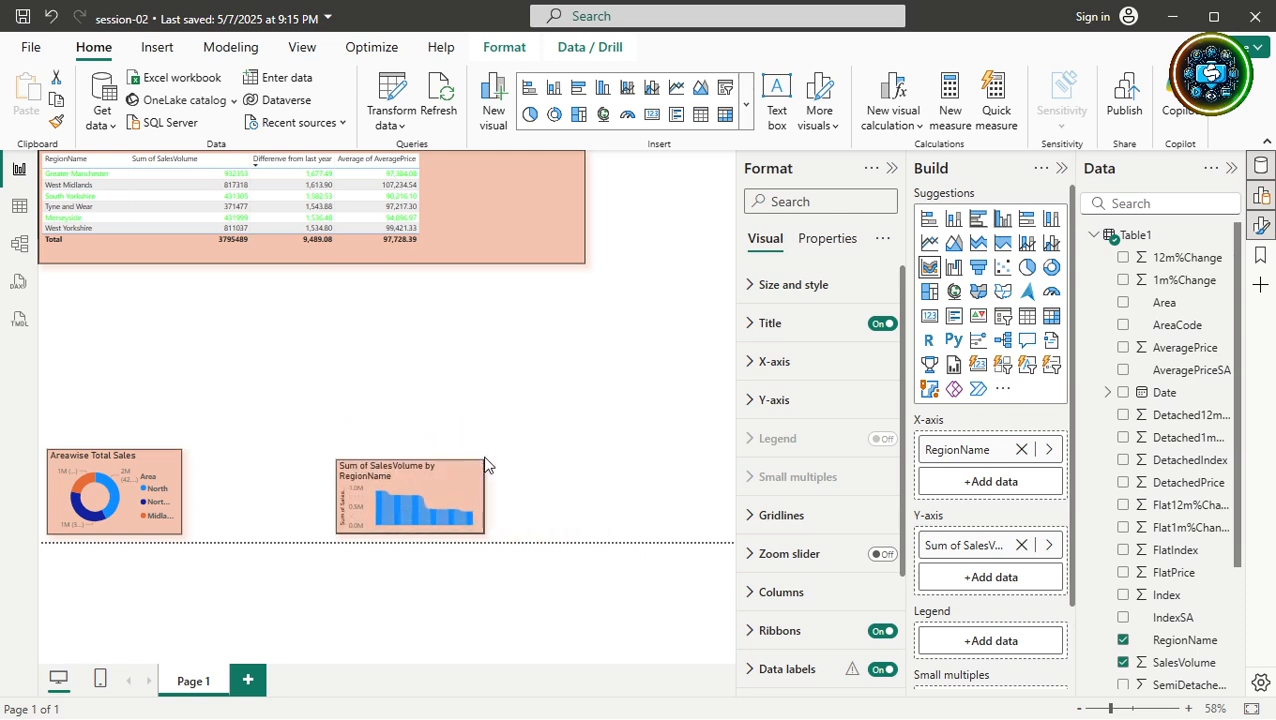
# Make the region table taller and view it alone in focus mode with Format and Build panes collapsed.
pyautogui.click(411, 197)
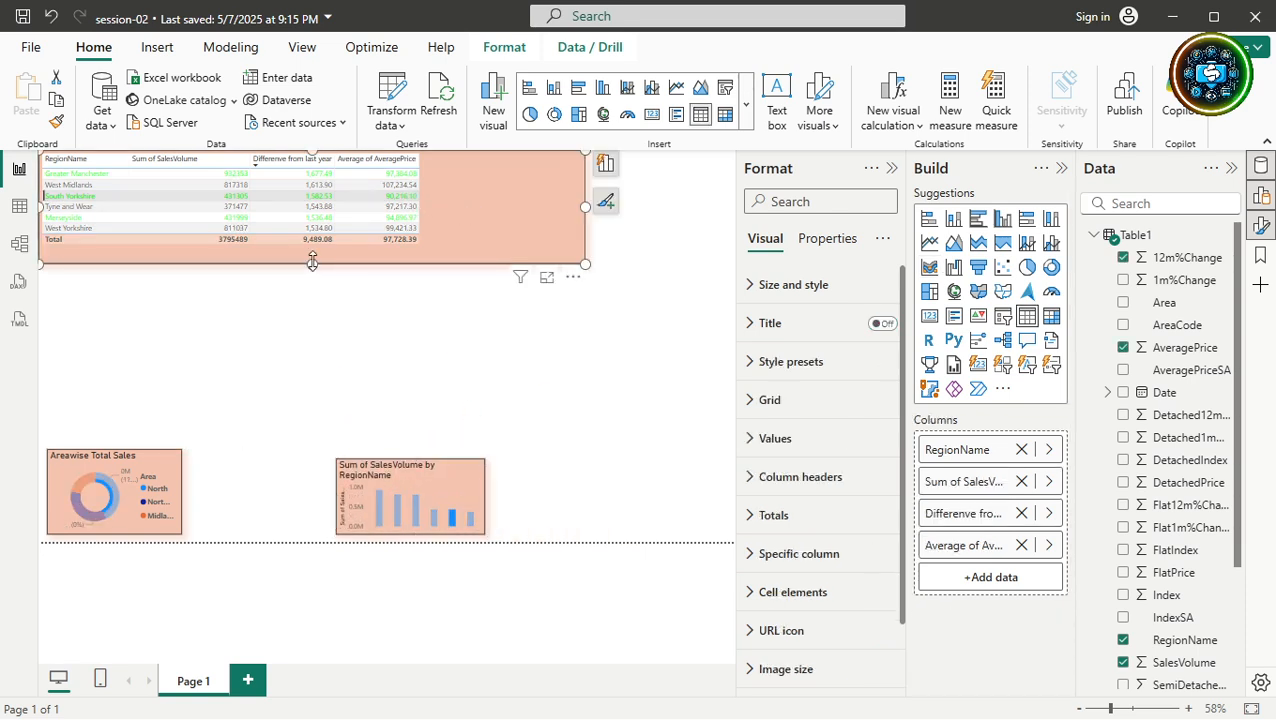
pyautogui.moveTo(312, 261); pyautogui.dragTo(328, 370)
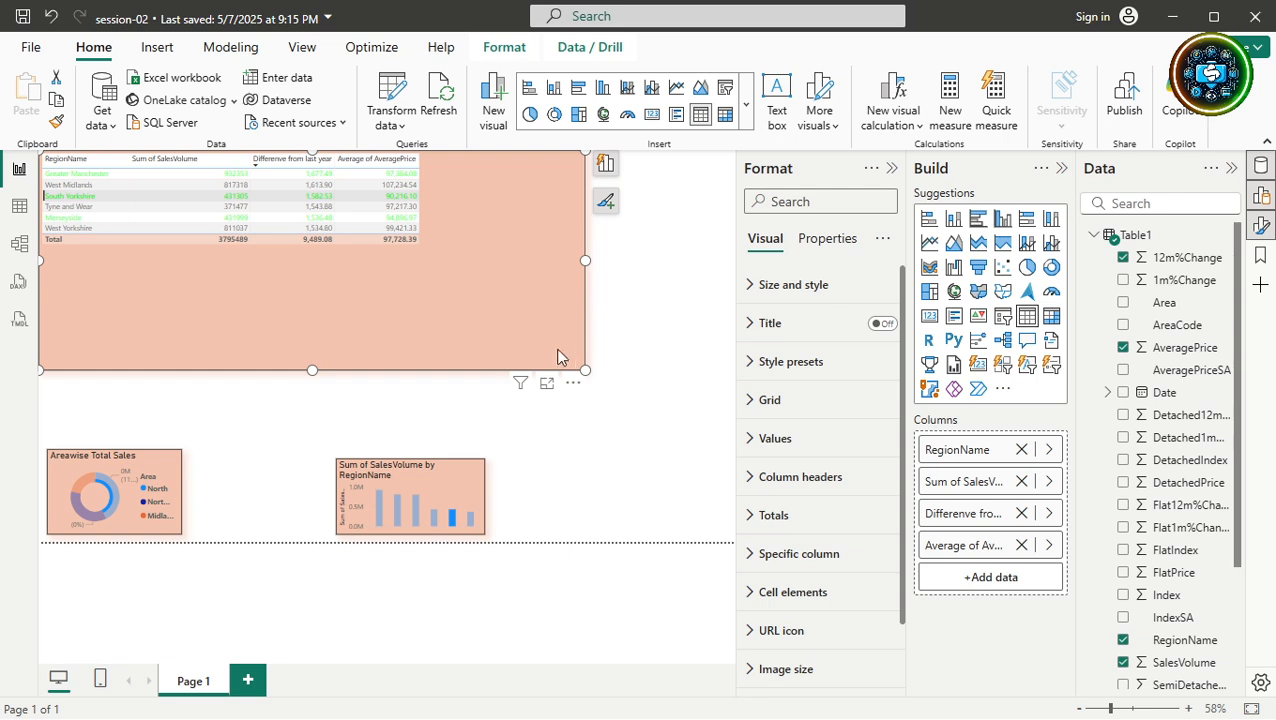
pyautogui.click(546, 383)
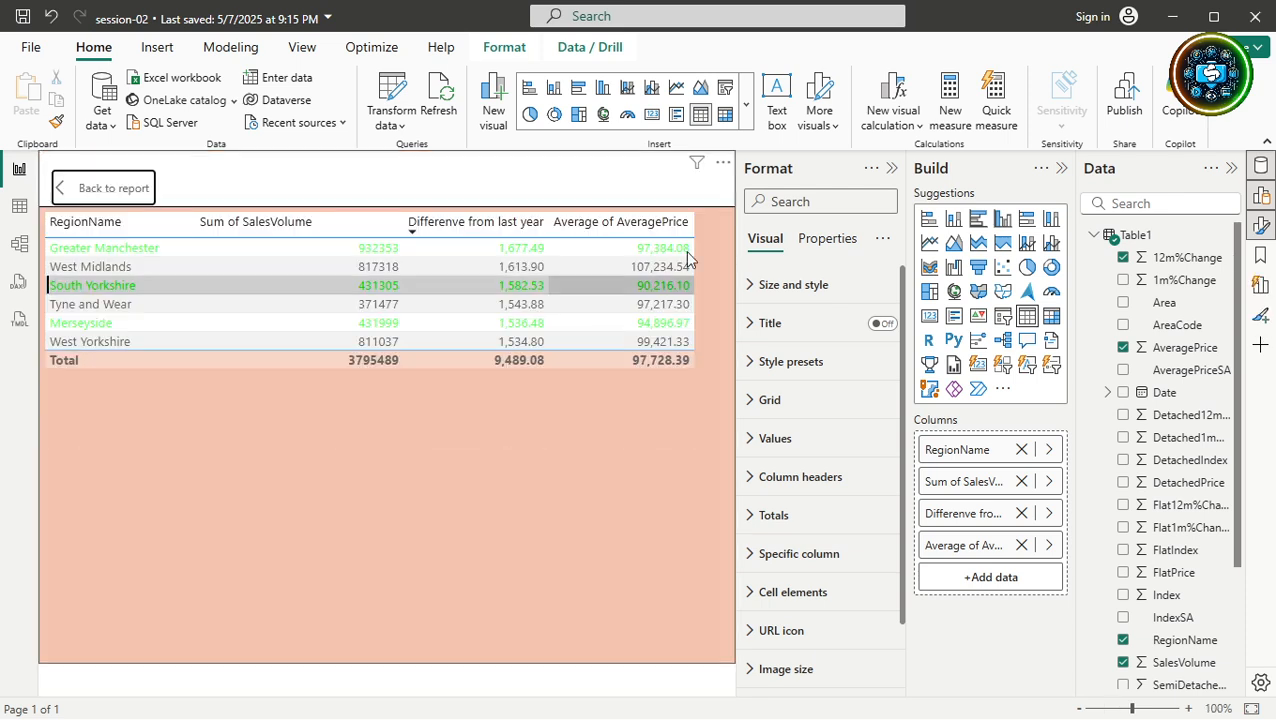
pyautogui.click(891, 168)
pyautogui.click(1059, 168)
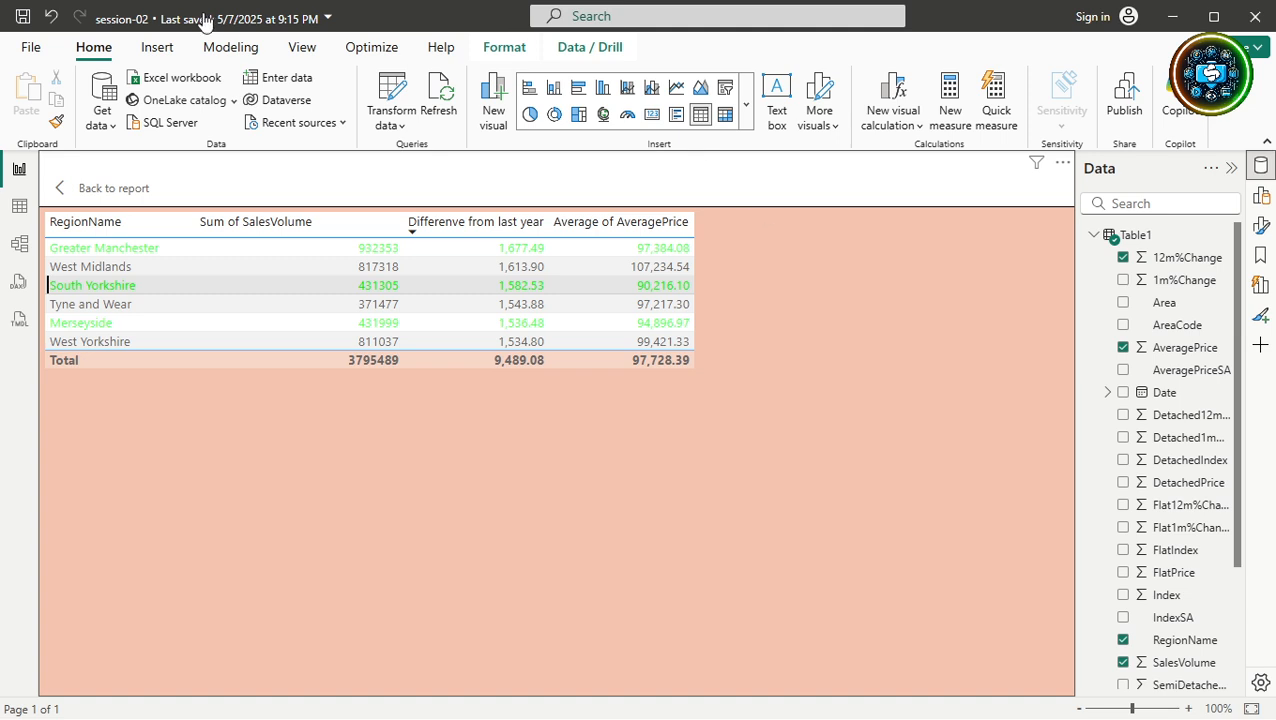
# Leave focus mode and shrink the region table on the report page.
pyautogui.click(90, 192)
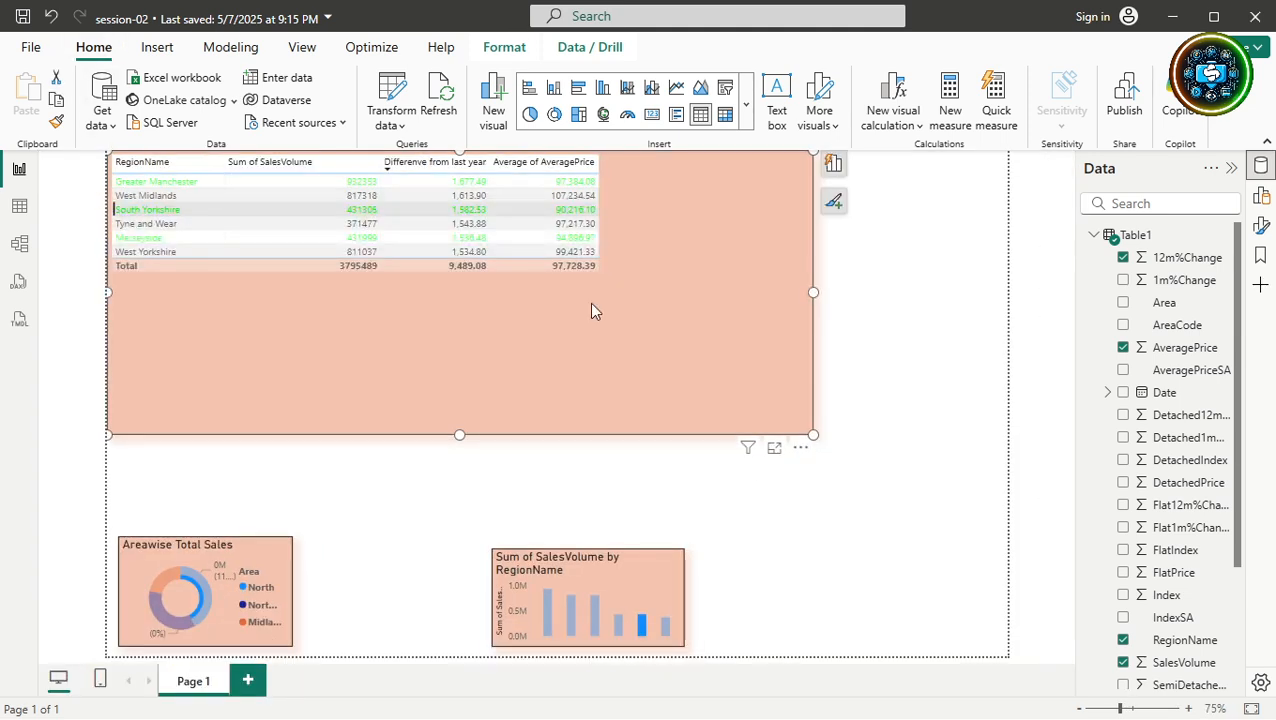
pyautogui.moveTo(811, 435); pyautogui.dragTo(676, 418)
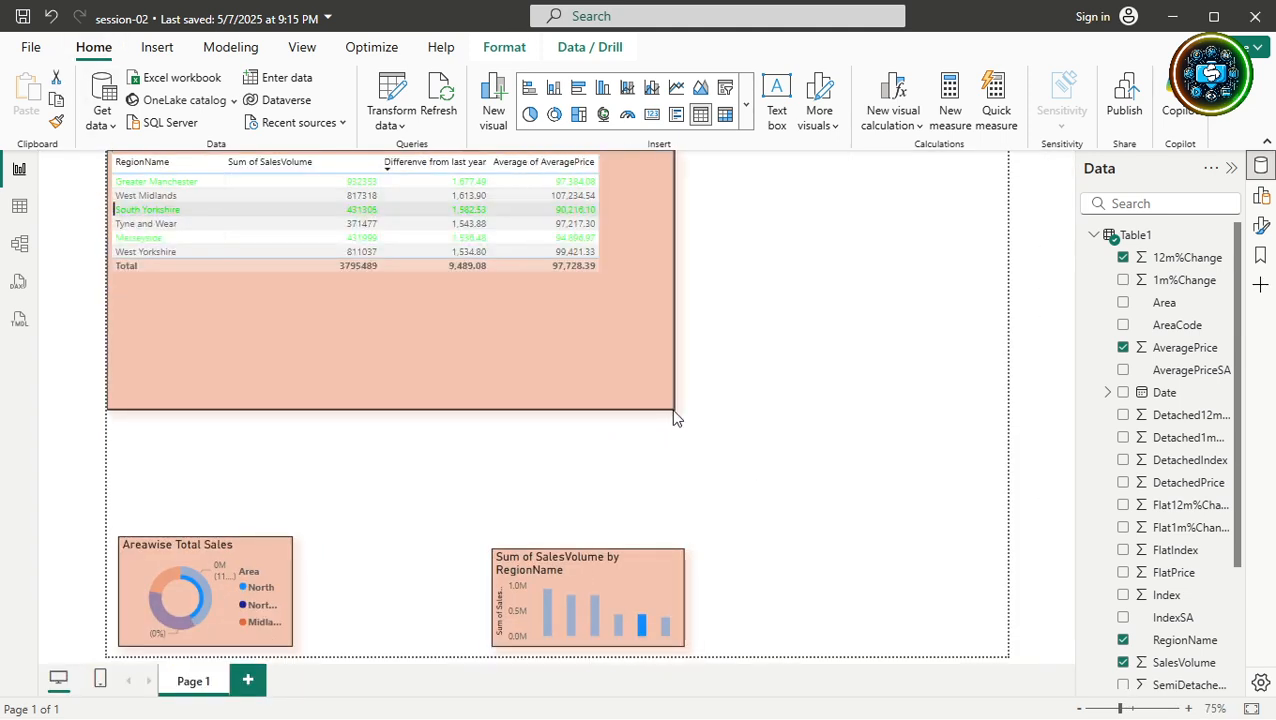
pyautogui.click(906, 296)
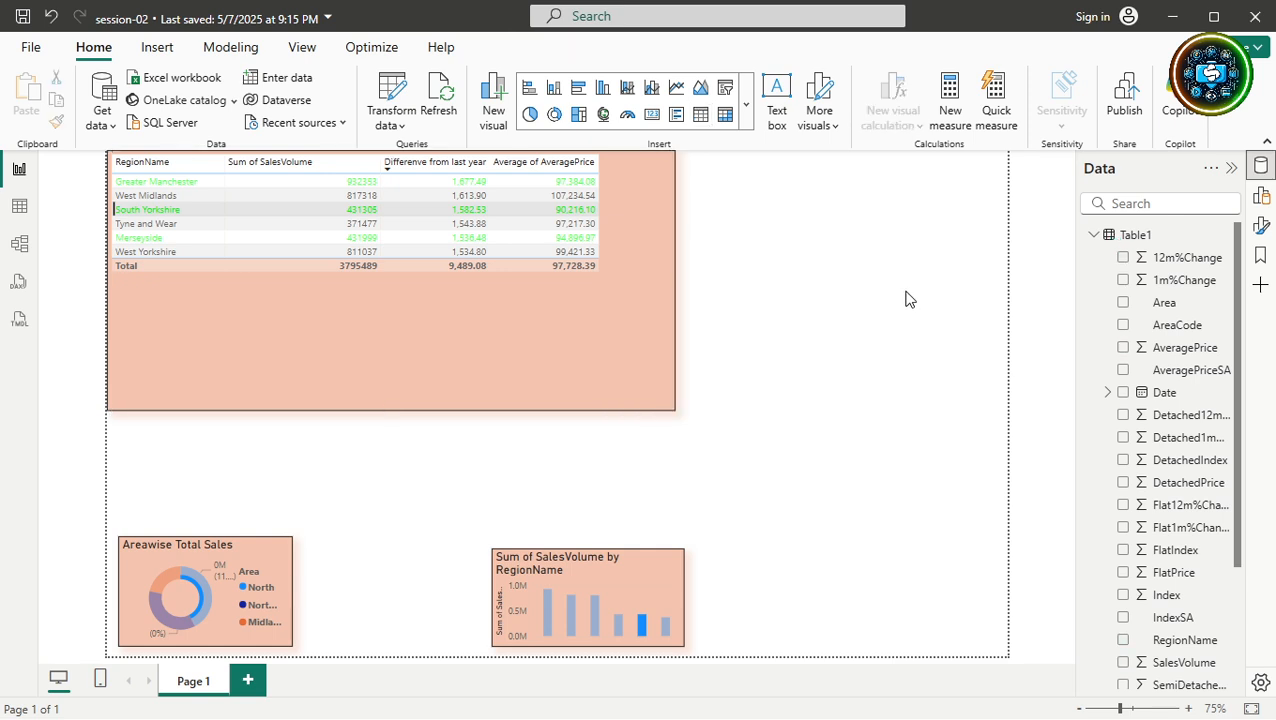
# Add a 23.82M Sum of AveragePrice card and size it to the right of the table.
pyautogui.click(1123, 347)
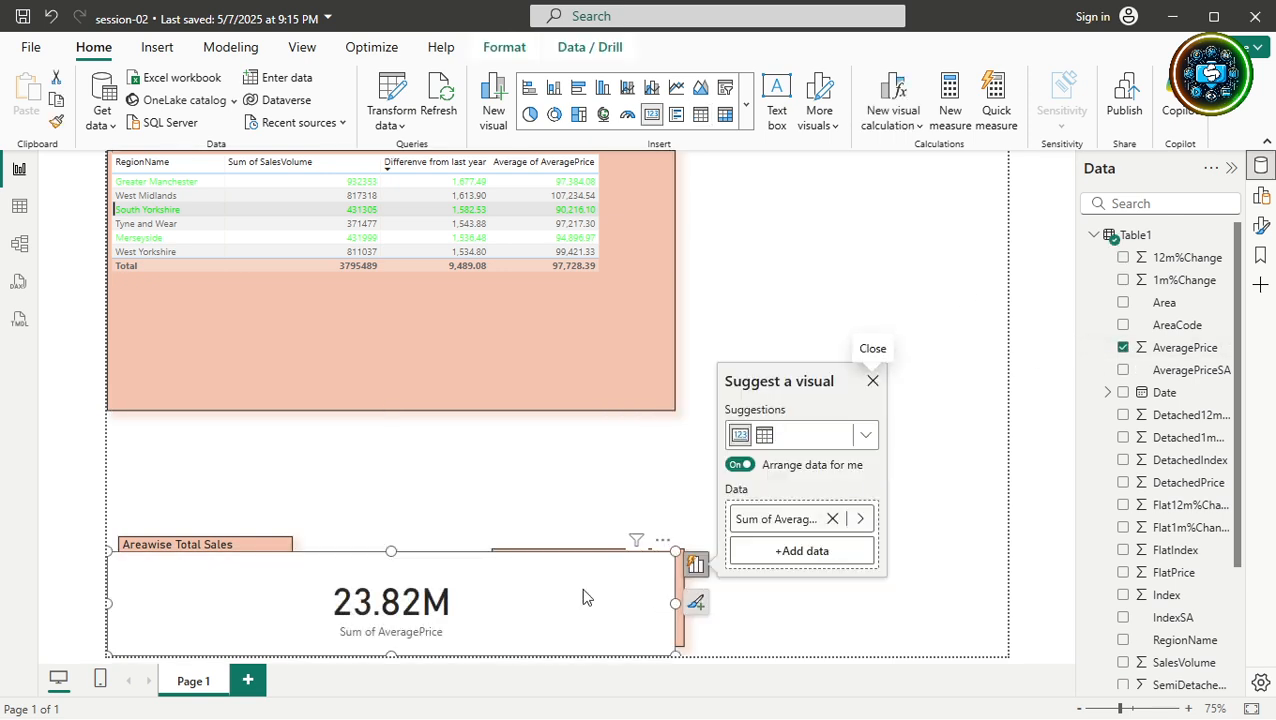
pyautogui.moveTo(625, 538); pyautogui.dragTo(1005, 327)
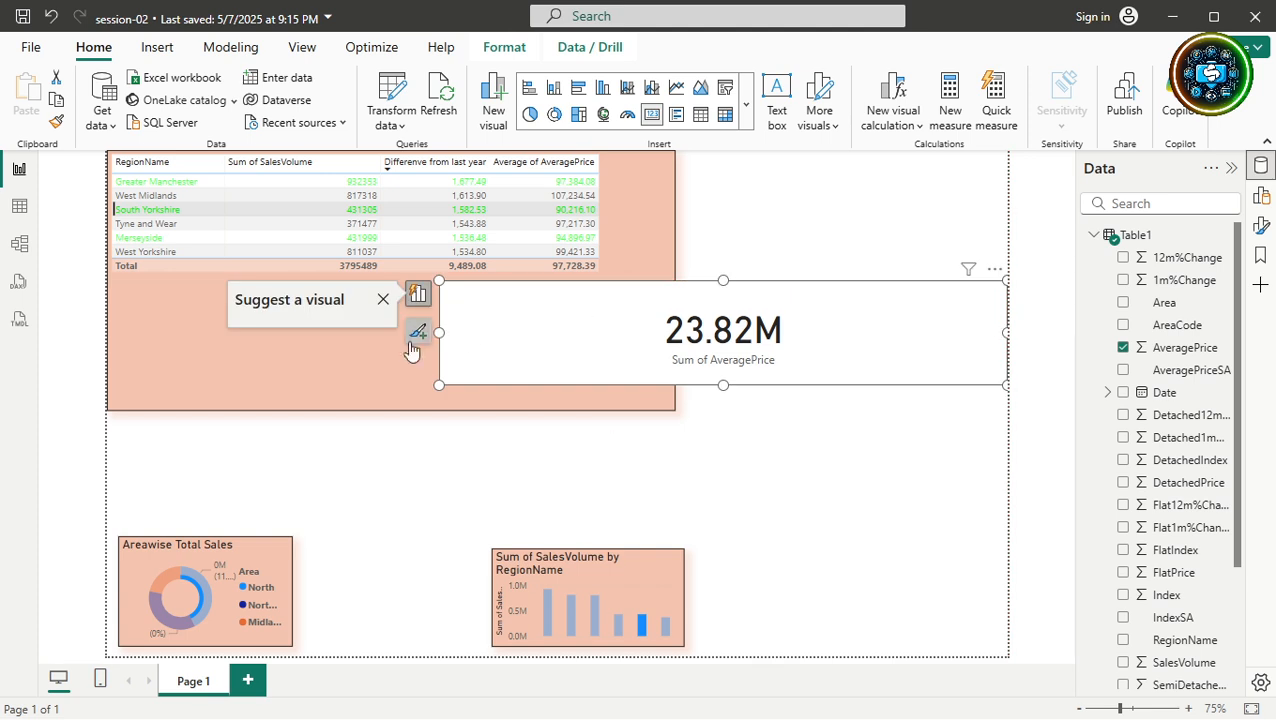
pyautogui.moveTo(437, 330); pyautogui.dragTo(751, 330)
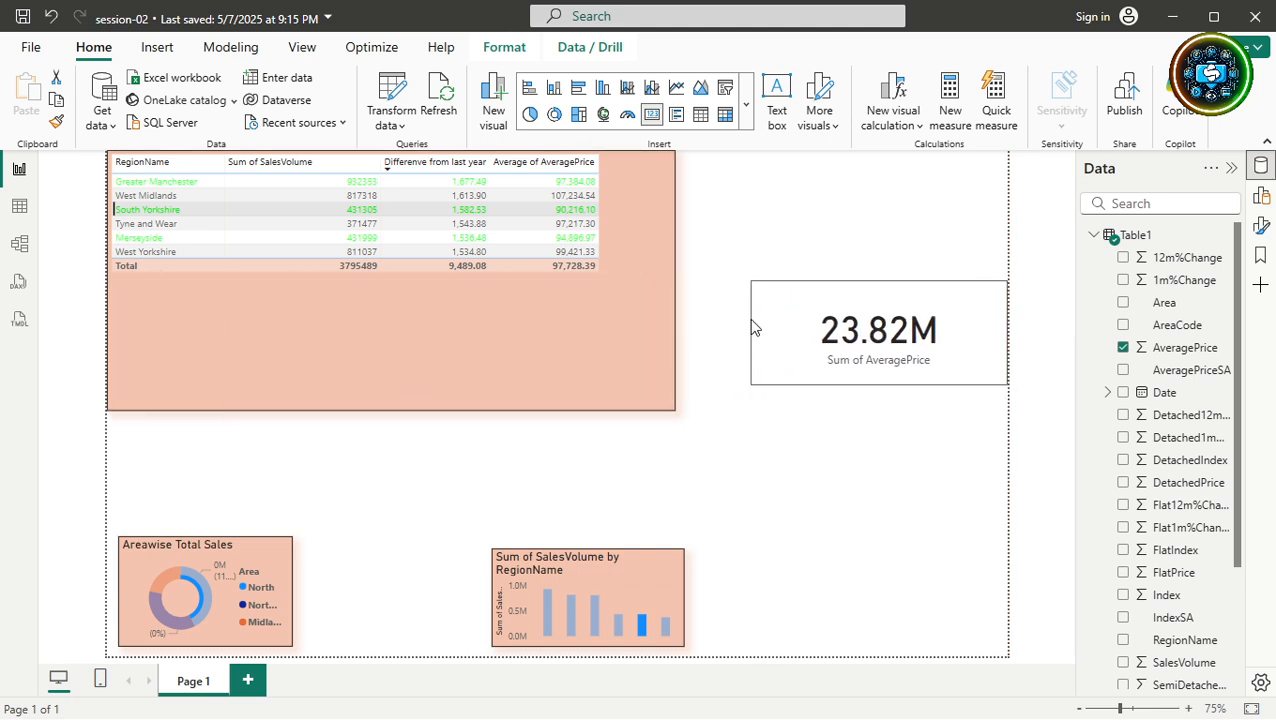
pyautogui.moveTo(806, 299); pyautogui.dragTo(757, 265)
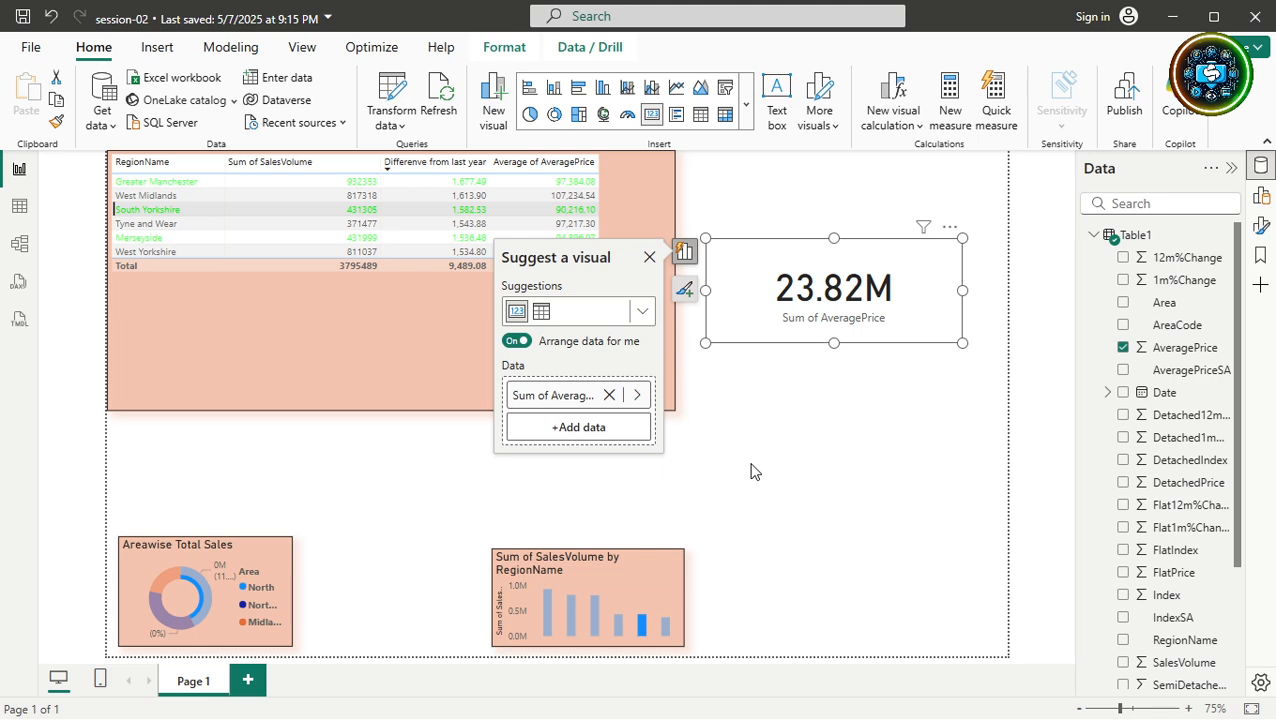
# Clear Table1's RegionName filter so all 1,584 rows show, then go back to the report page.
pyautogui.click(21, 208)
pyautogui.click(265, 197)
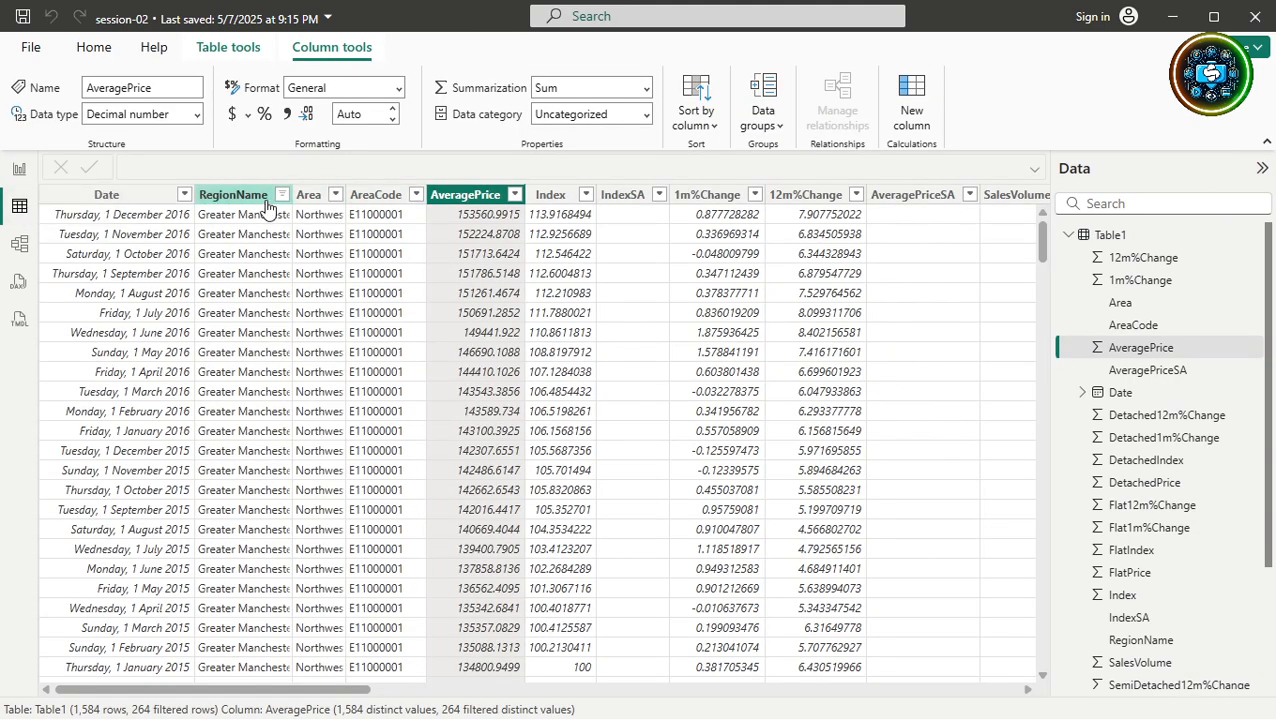
pyautogui.click(283, 196)
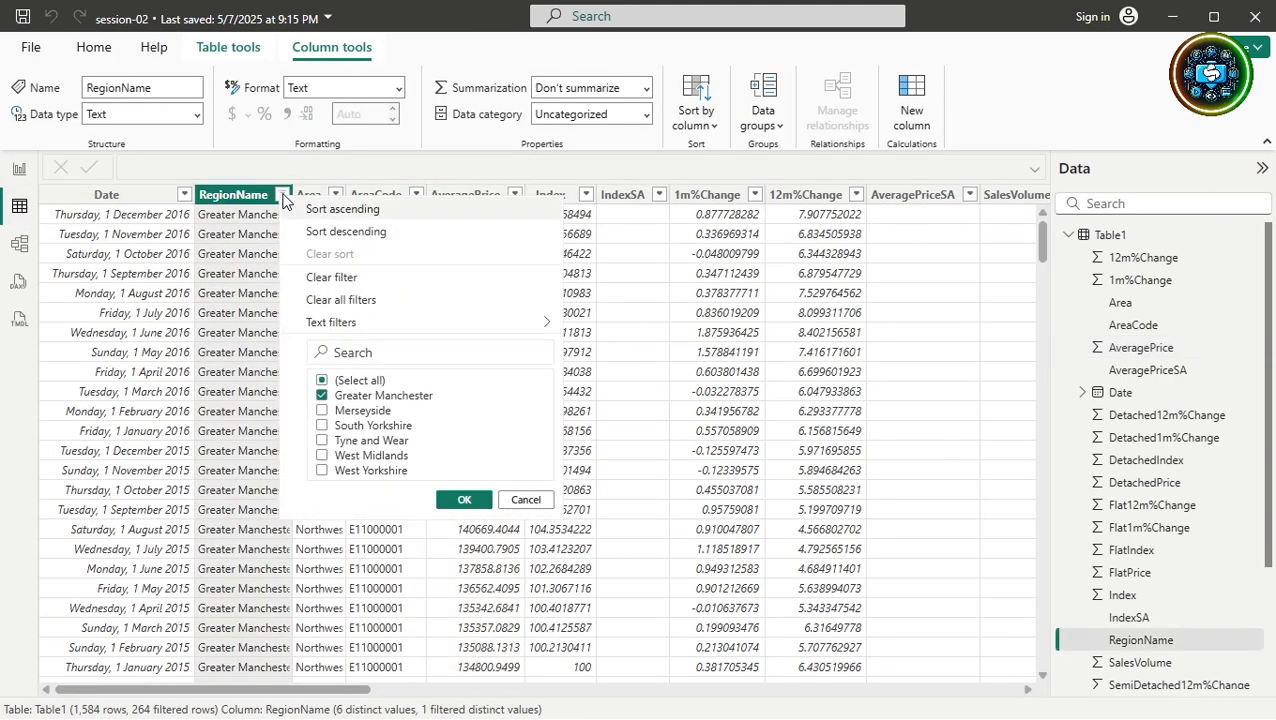
pyautogui.click(343, 299)
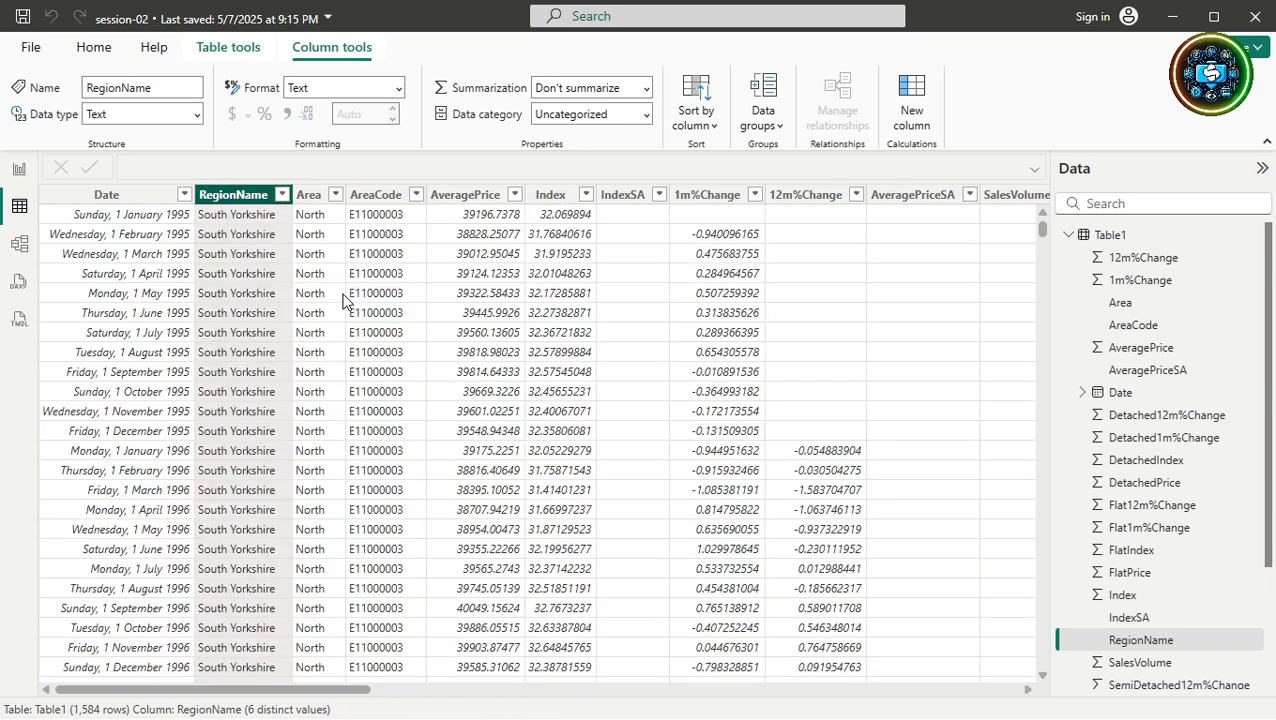
pyautogui.click(479, 200)
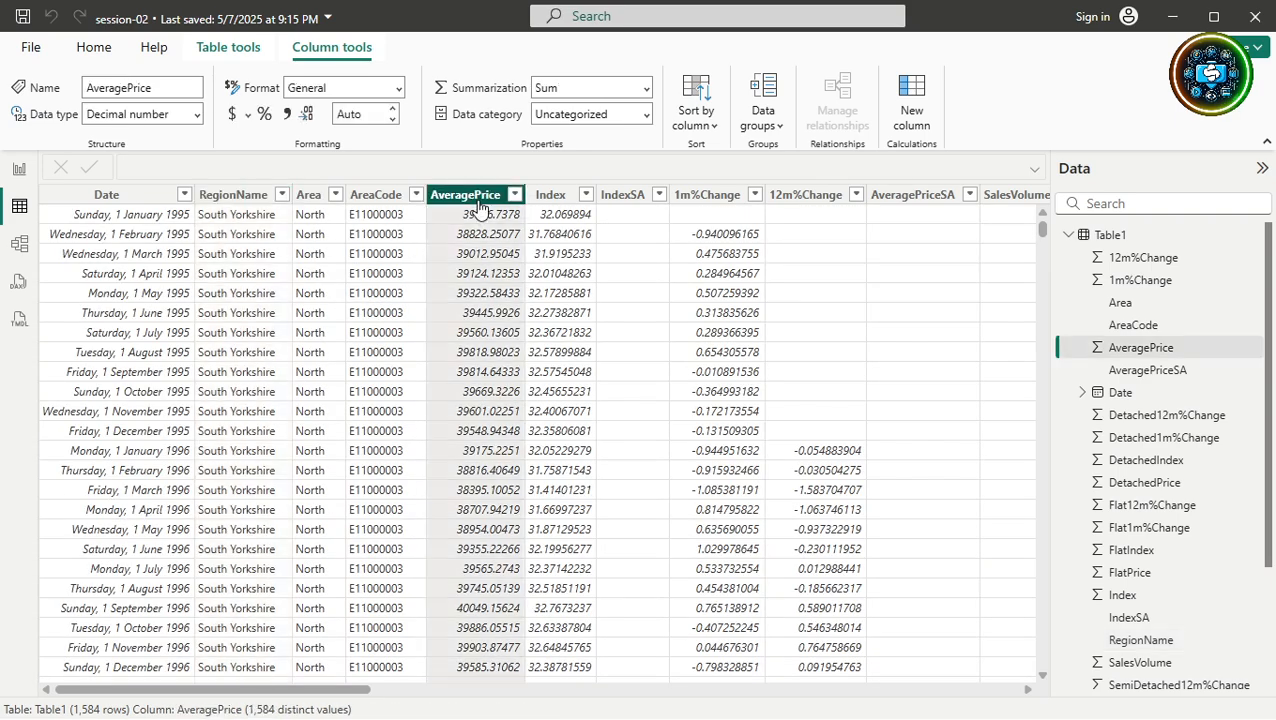
pyautogui.scroll(-12, 463, 420)
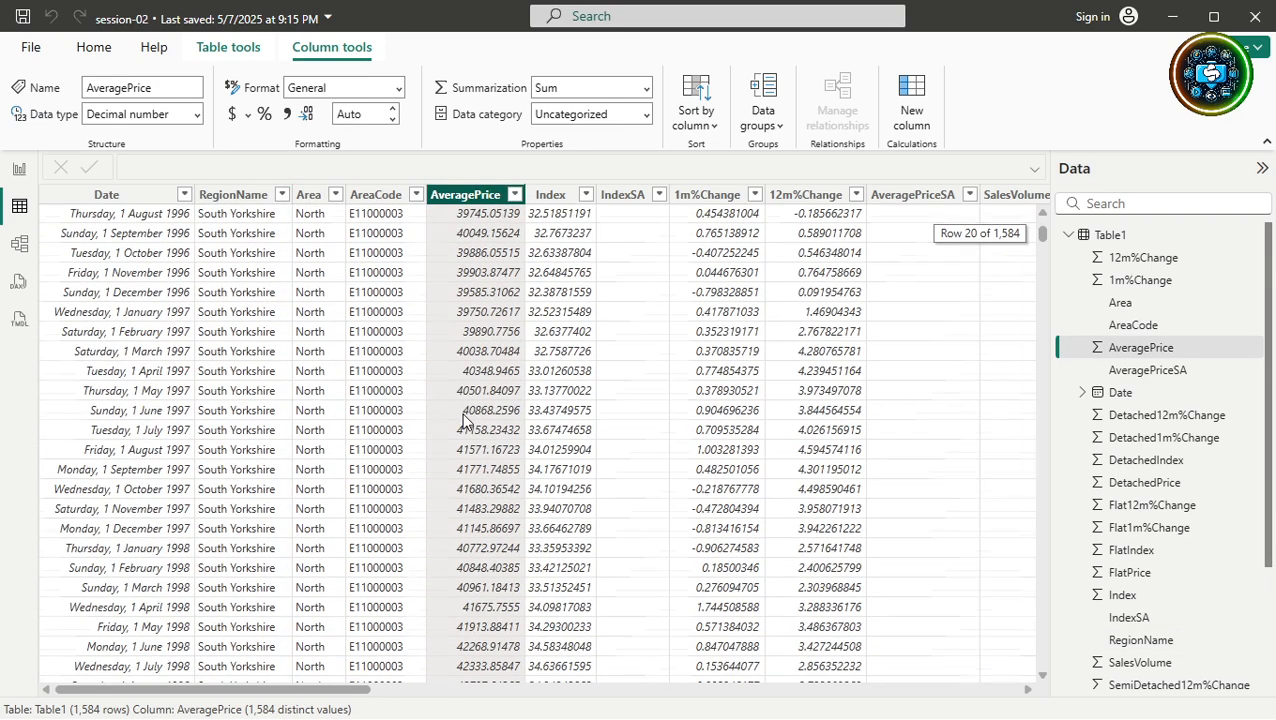
pyautogui.scroll(12, 463, 420)
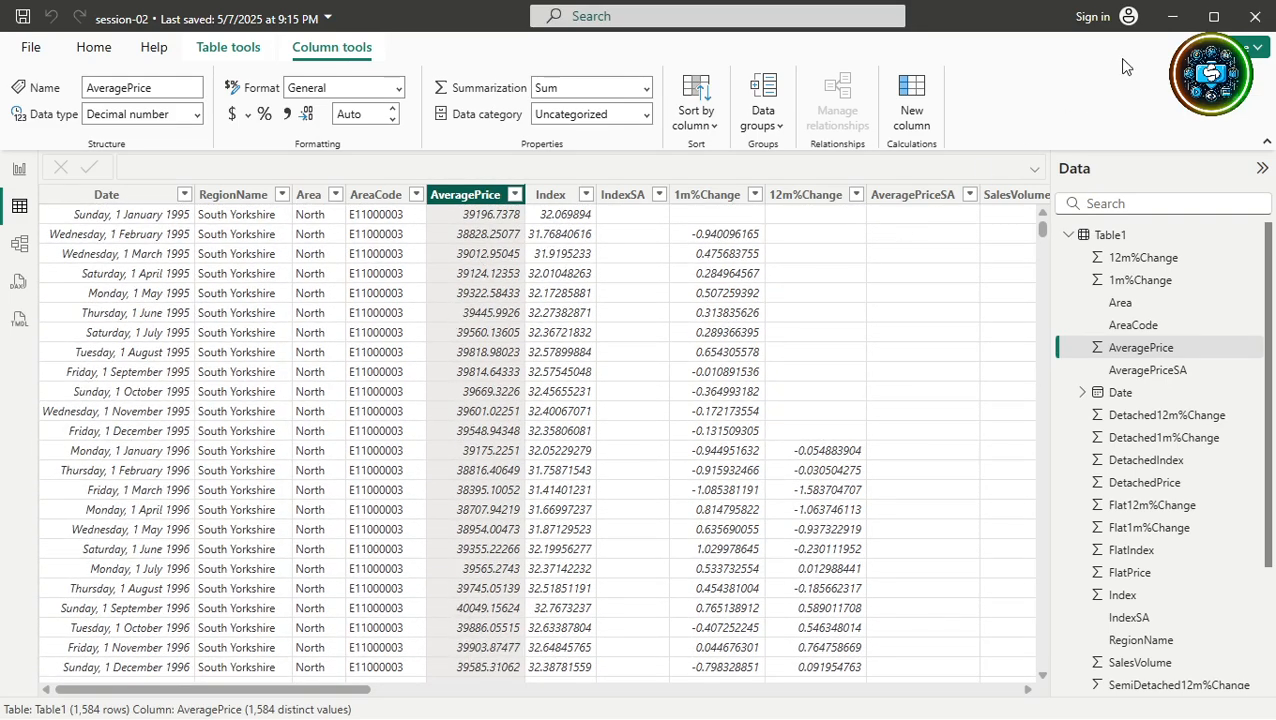
pyautogui.click(19, 169)
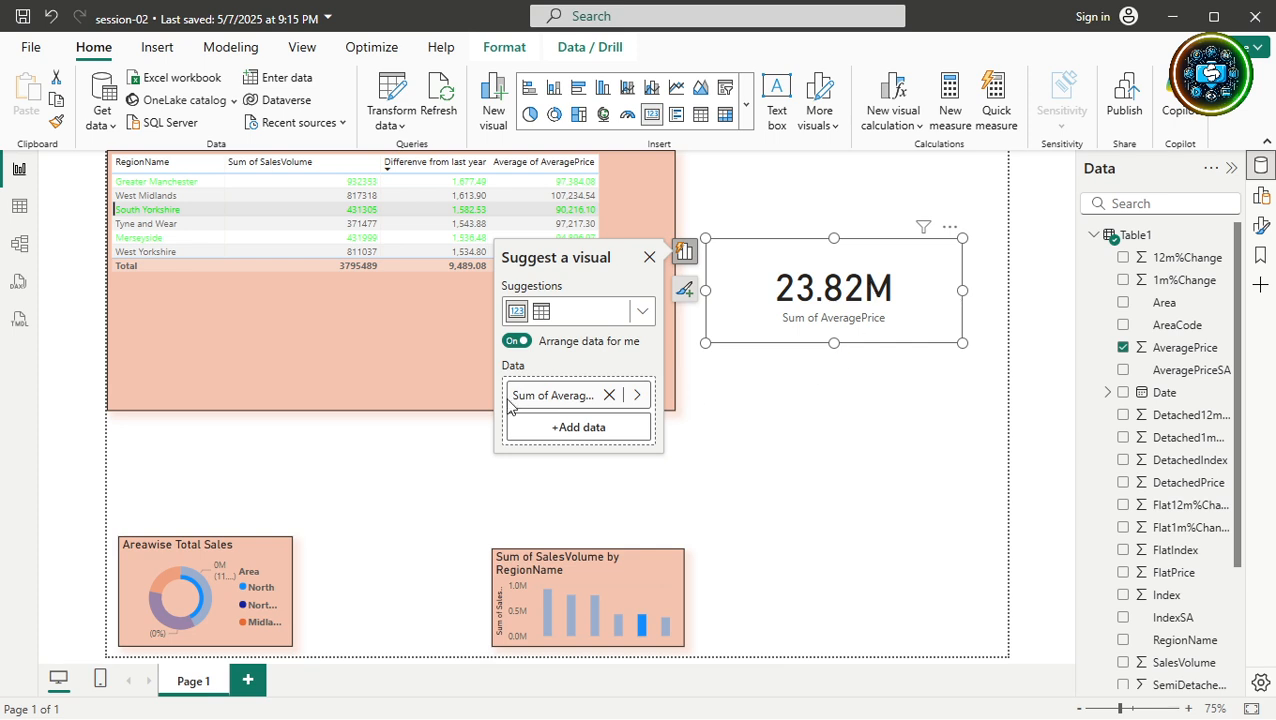
# Set the card's AveragePrice summarization to Average, displaying 90.22K.
pyautogui.click(637, 395)
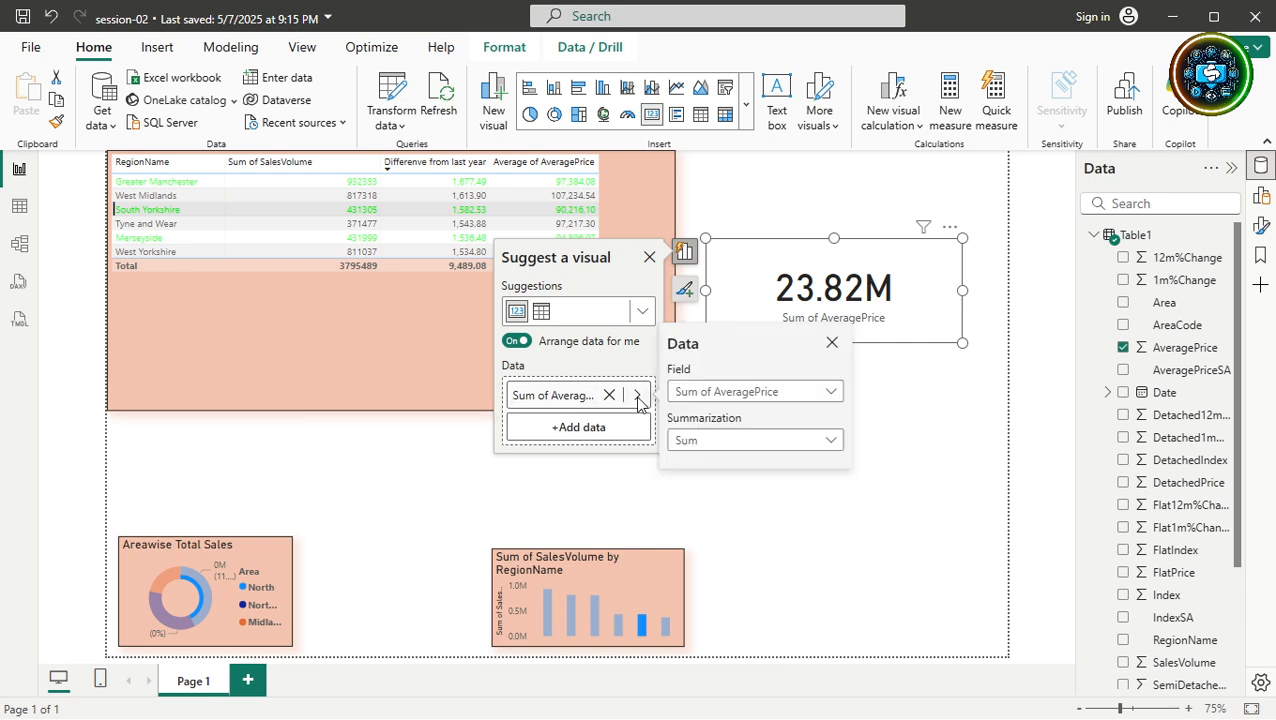
pyautogui.click(700, 442)
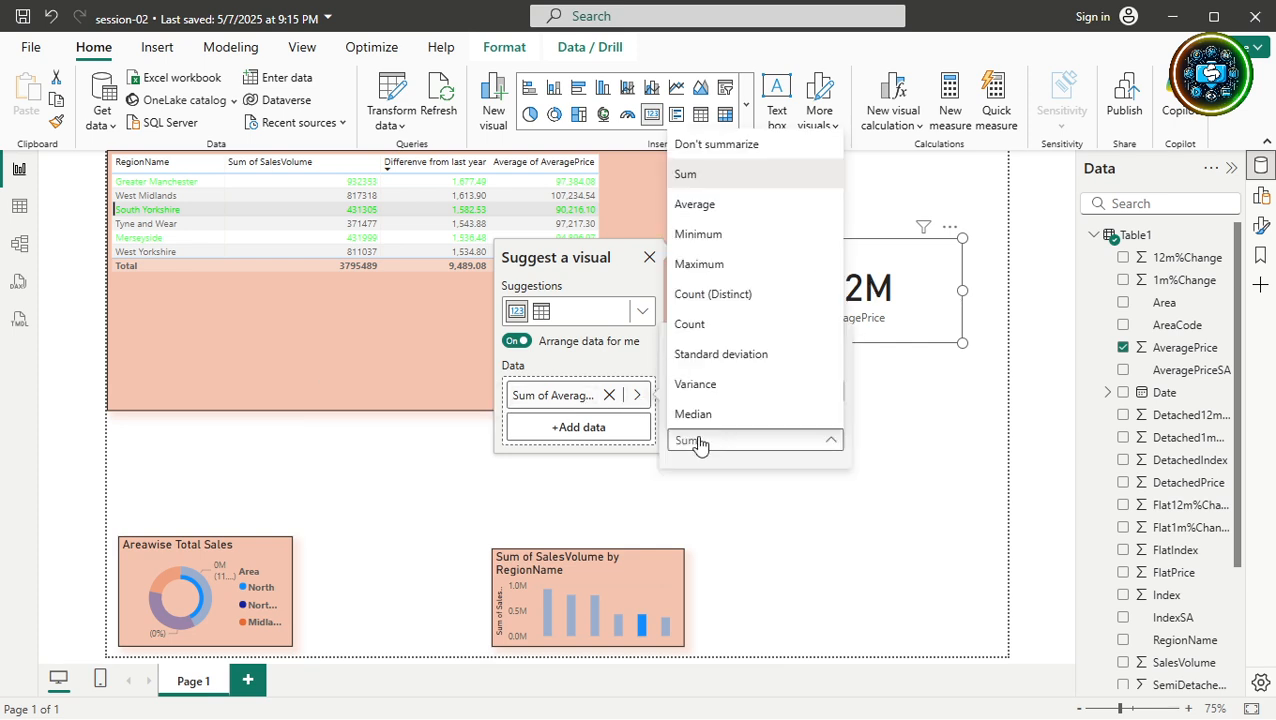
pyautogui.click(695, 215)
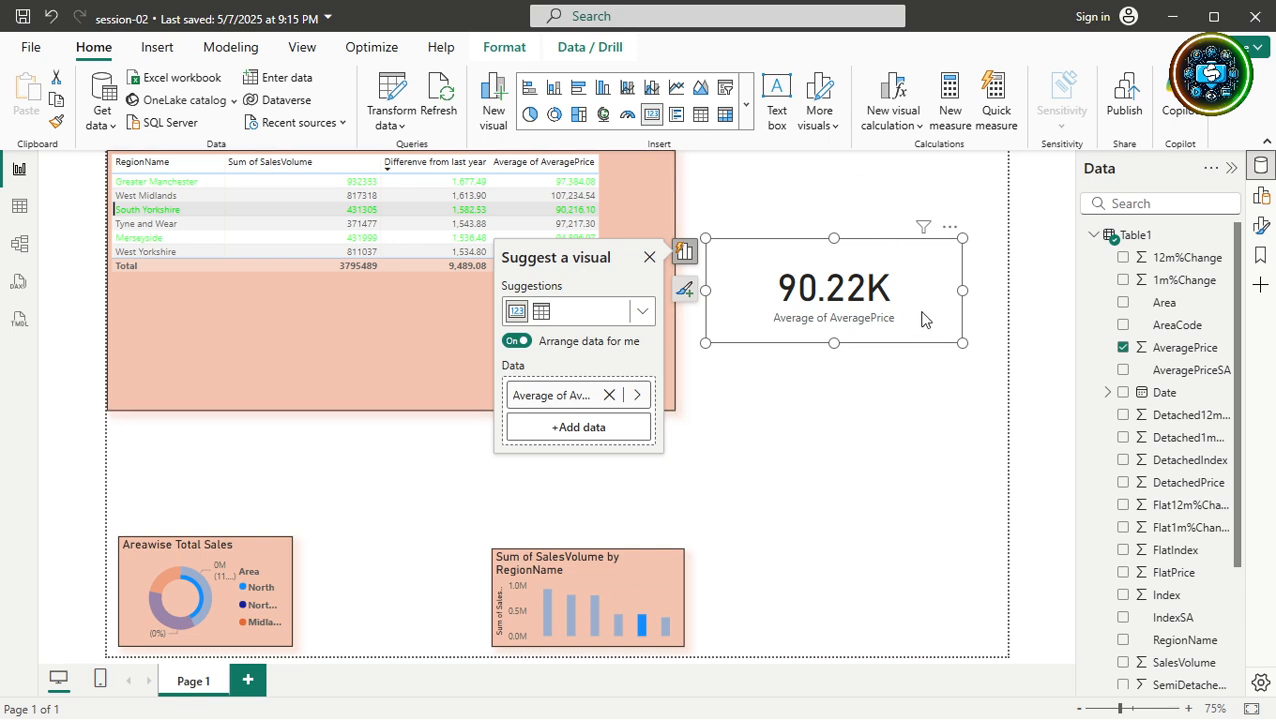
# Delete the 90.22K average card and shrink the region table to just fit its rows.
pyautogui.click(920, 390)
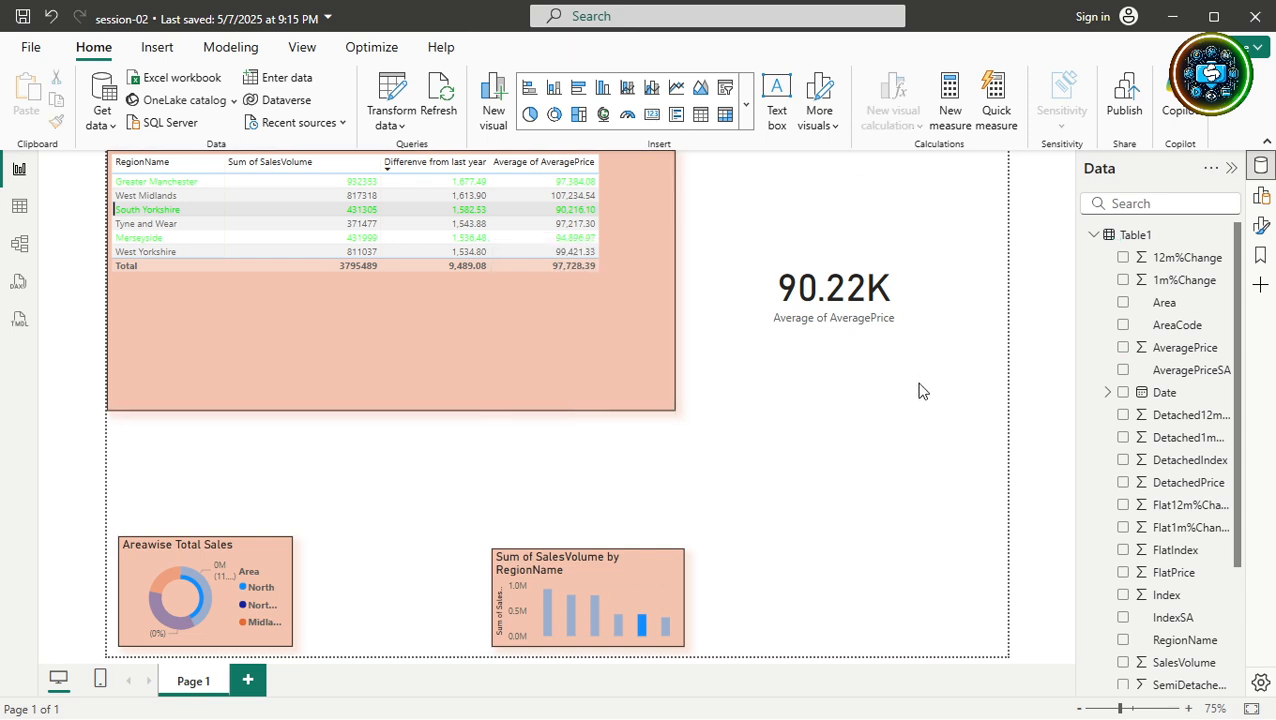
pyautogui.click(873, 315)
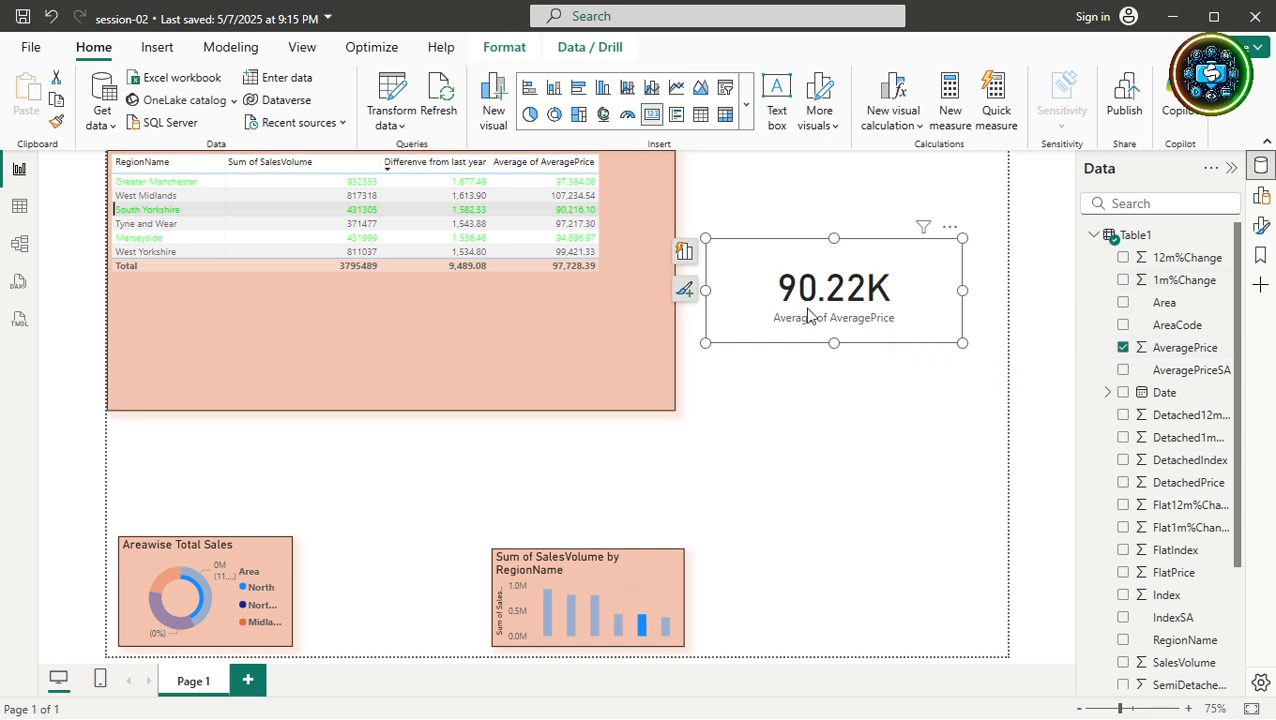
pyautogui.press('Delete')
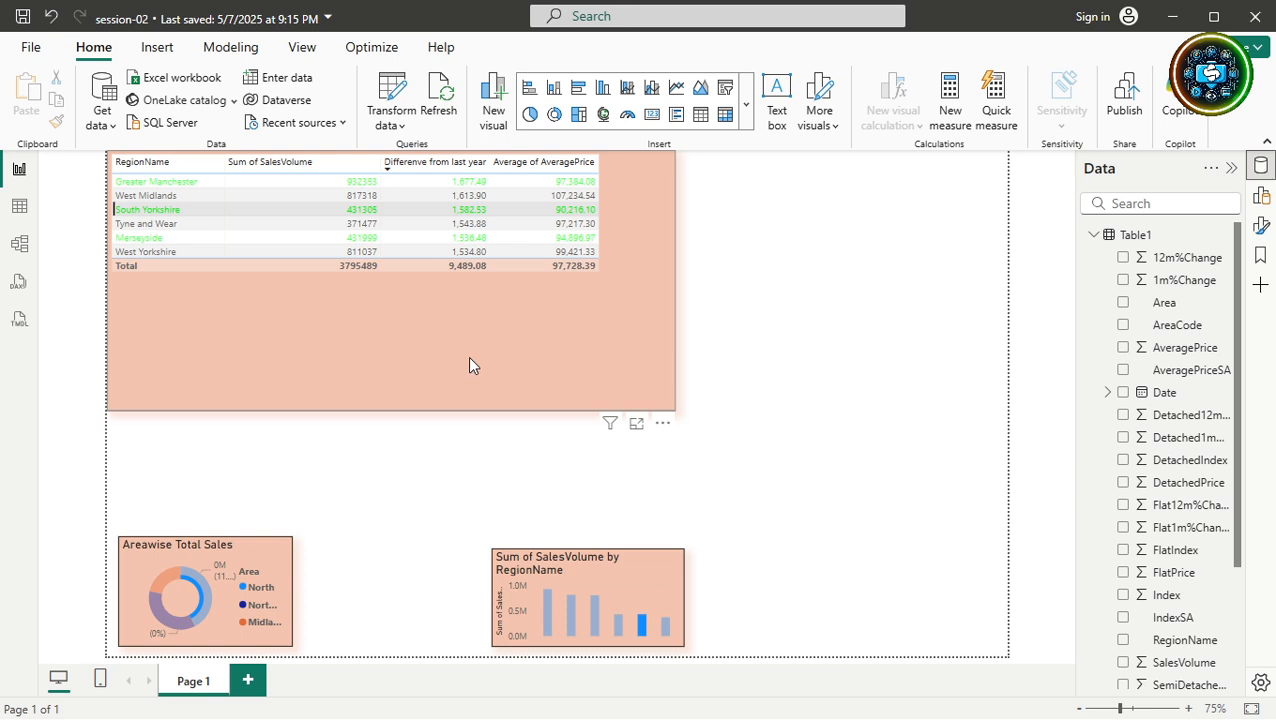
pyautogui.click(503, 353)
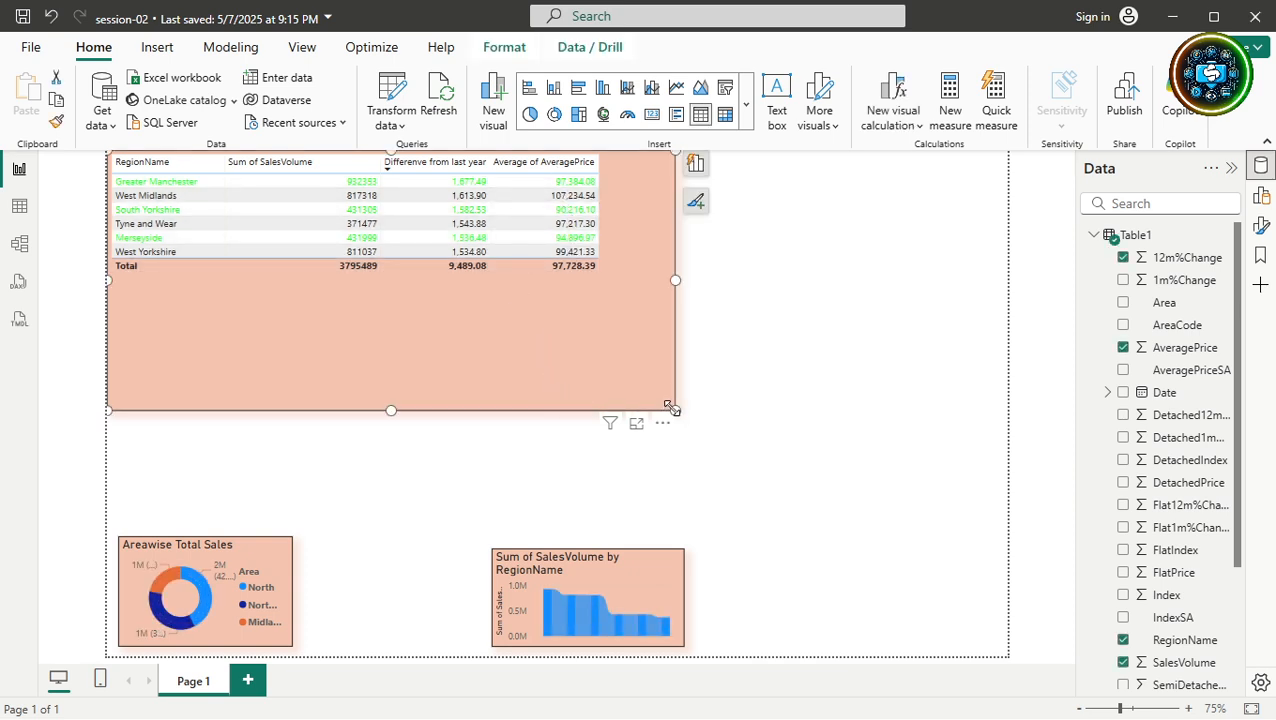
pyautogui.moveTo(675, 410); pyautogui.dragTo(619, 302)
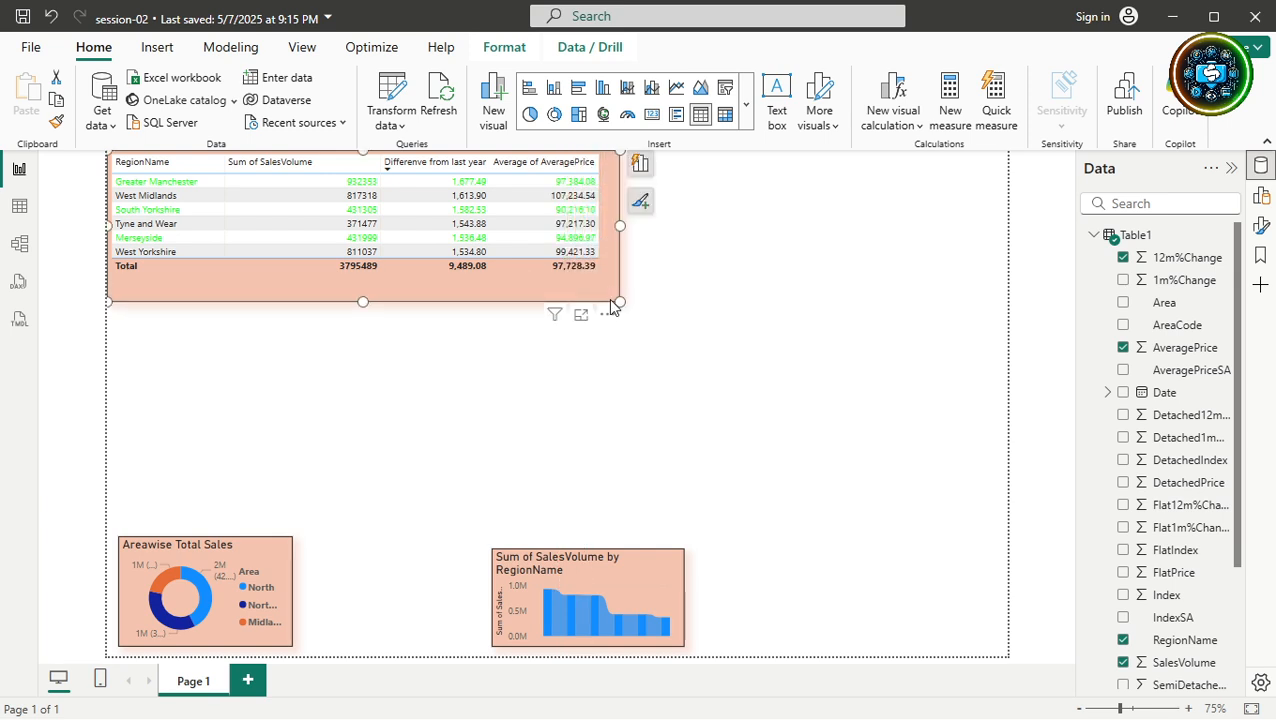
# Paste a duplicate of the region table and drag it lower on the page.
pyautogui.click(516, 405)
pyautogui.click(247, 682)
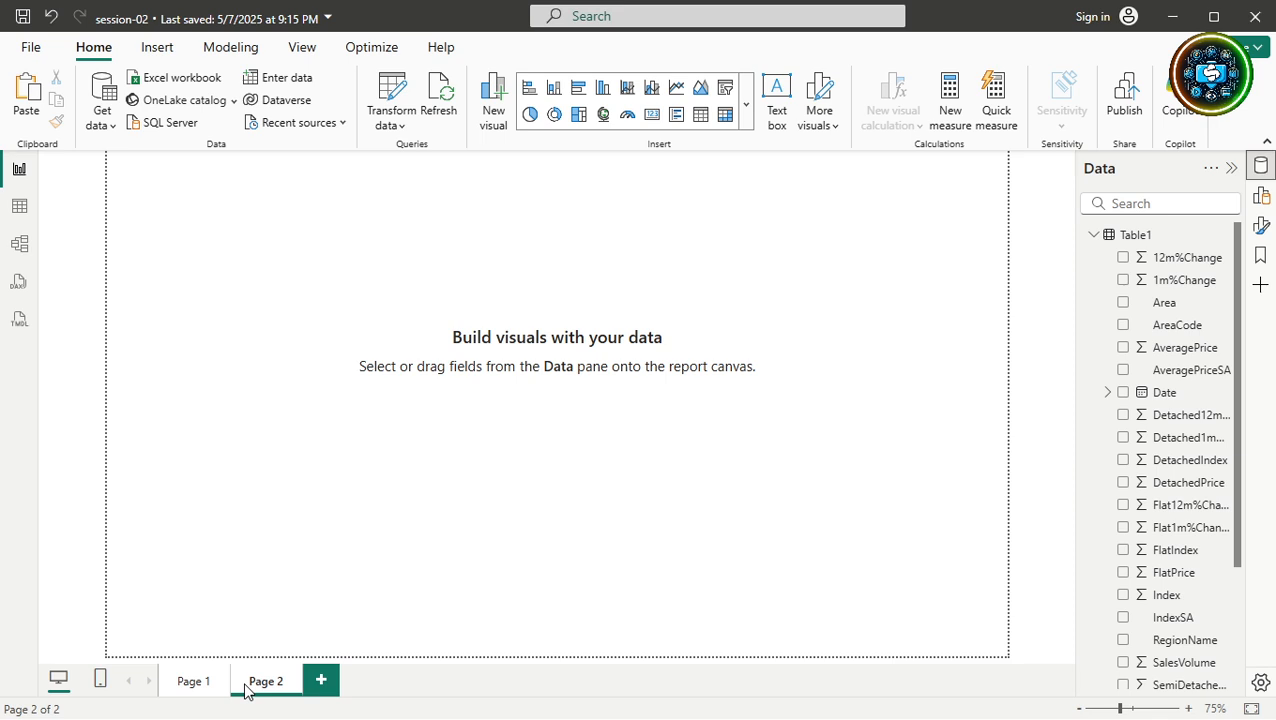
pyautogui.hotkey('ctrl', 'v')
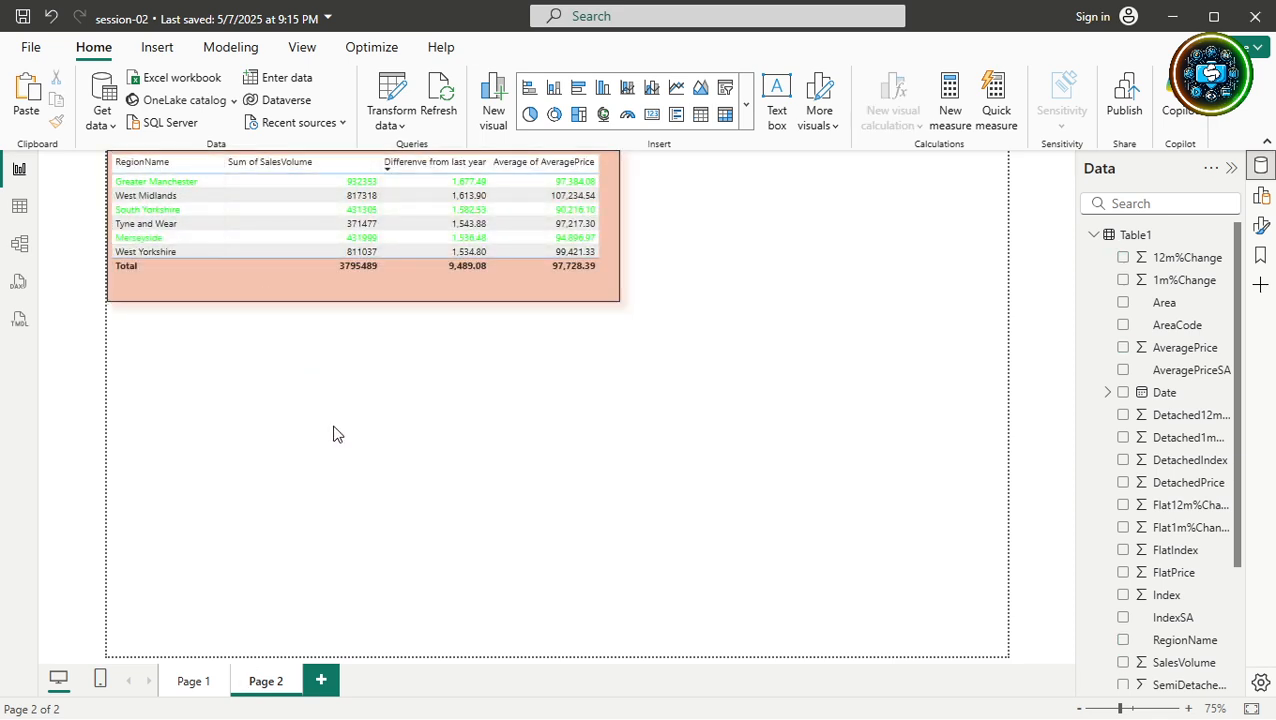
pyautogui.moveTo(477, 276); pyautogui.dragTo(570, 460)
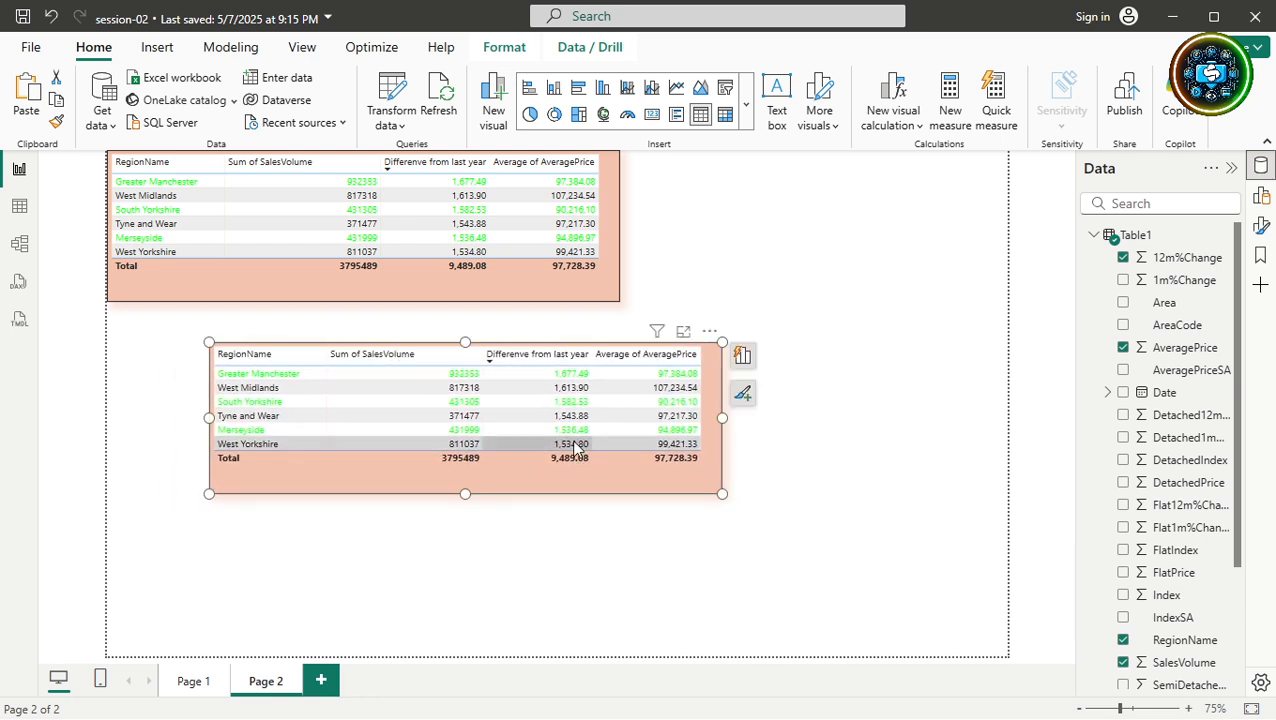
# Re-add AveragePrice to the upper table as a Sum and align the copy directly beneath it.
pyautogui.click(607, 197)
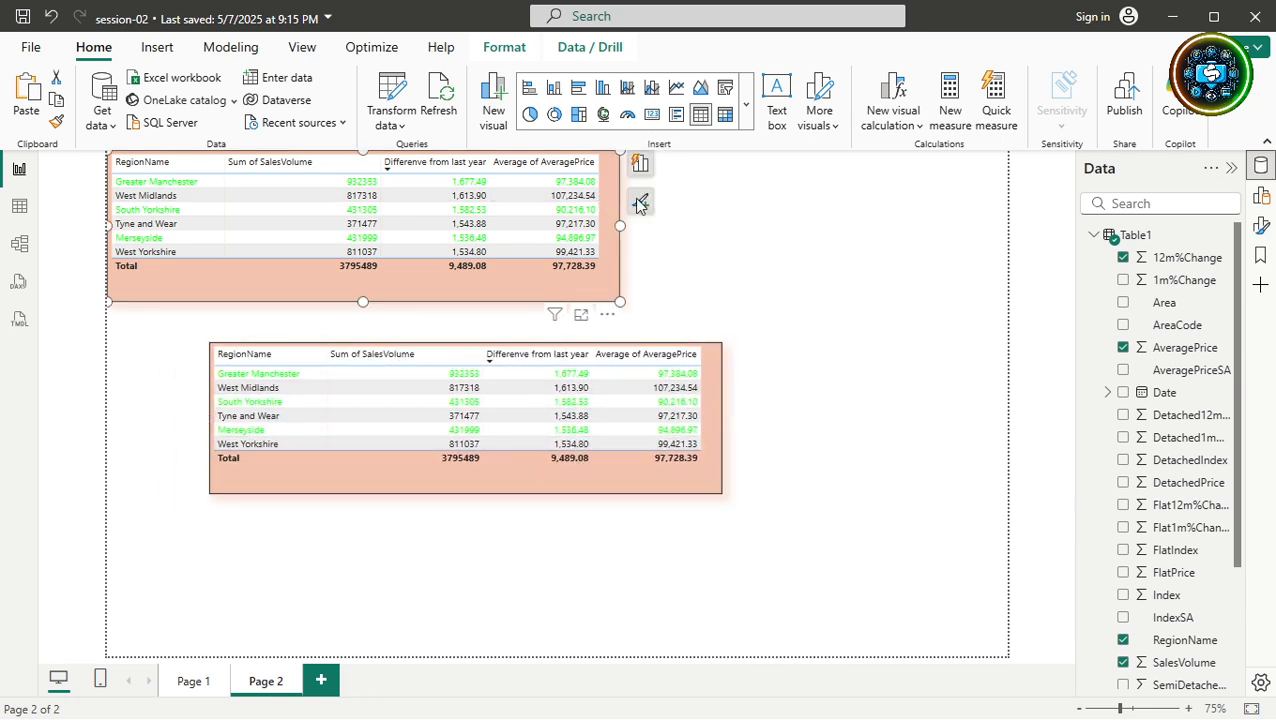
pyautogui.click(1123, 348)
pyautogui.click(1123, 348)
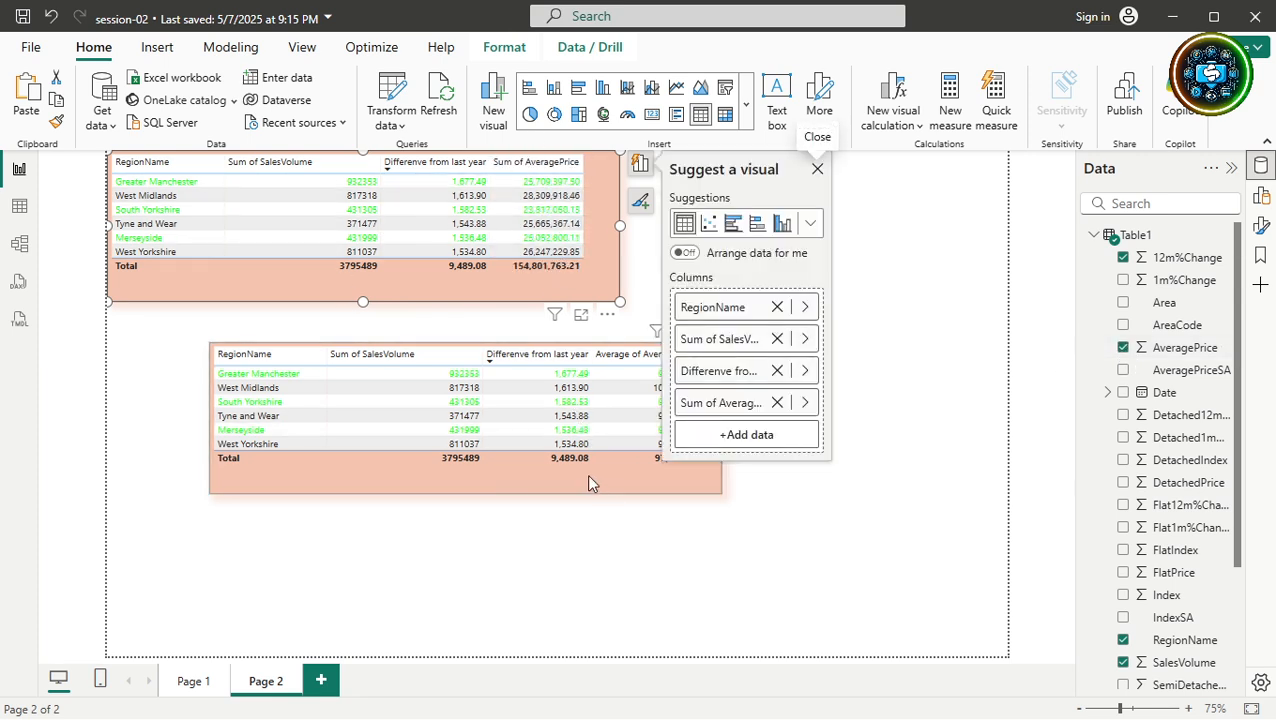
pyautogui.moveTo(590, 484); pyautogui.dragTo(505, 448)
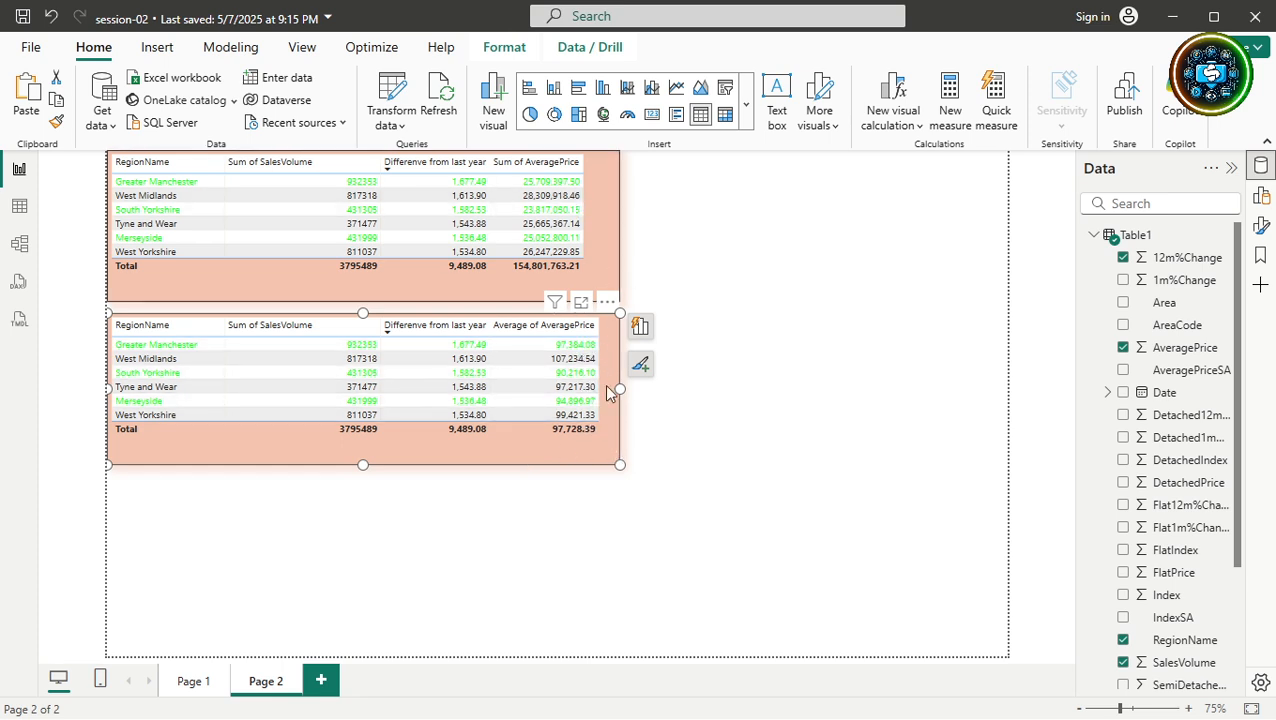
pyautogui.click(561, 554)
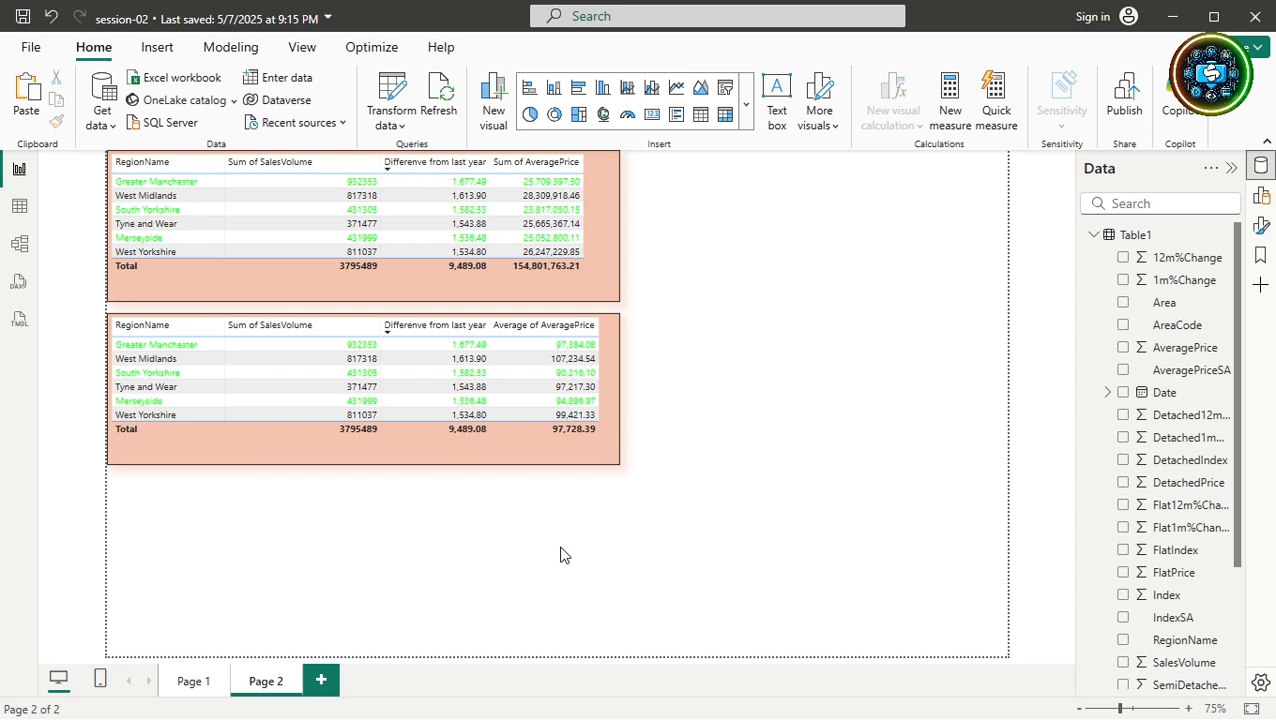
# Paste a third region table at the bottom of Page 2 with AveragePrice removed.
pyautogui.hotkey('ctrl', 'v')
pyautogui.moveTo(529, 293); pyautogui.dragTo(809, 617)
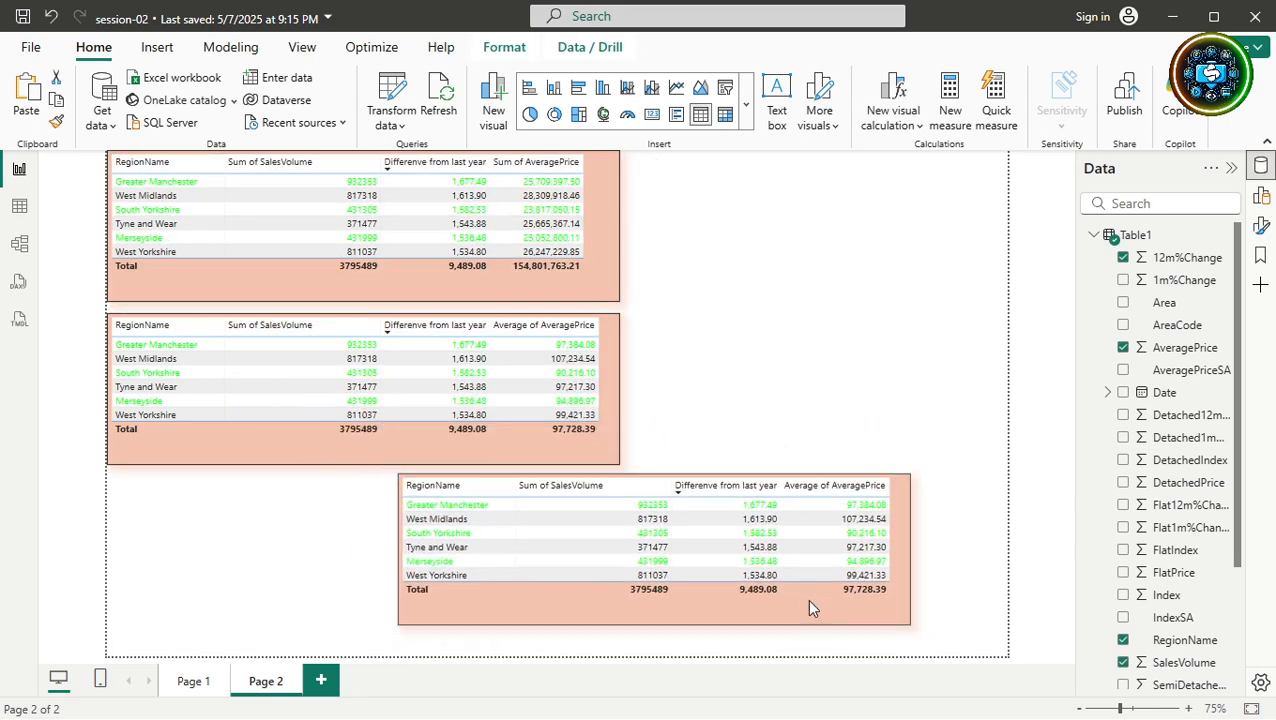
pyautogui.click(1124, 348)
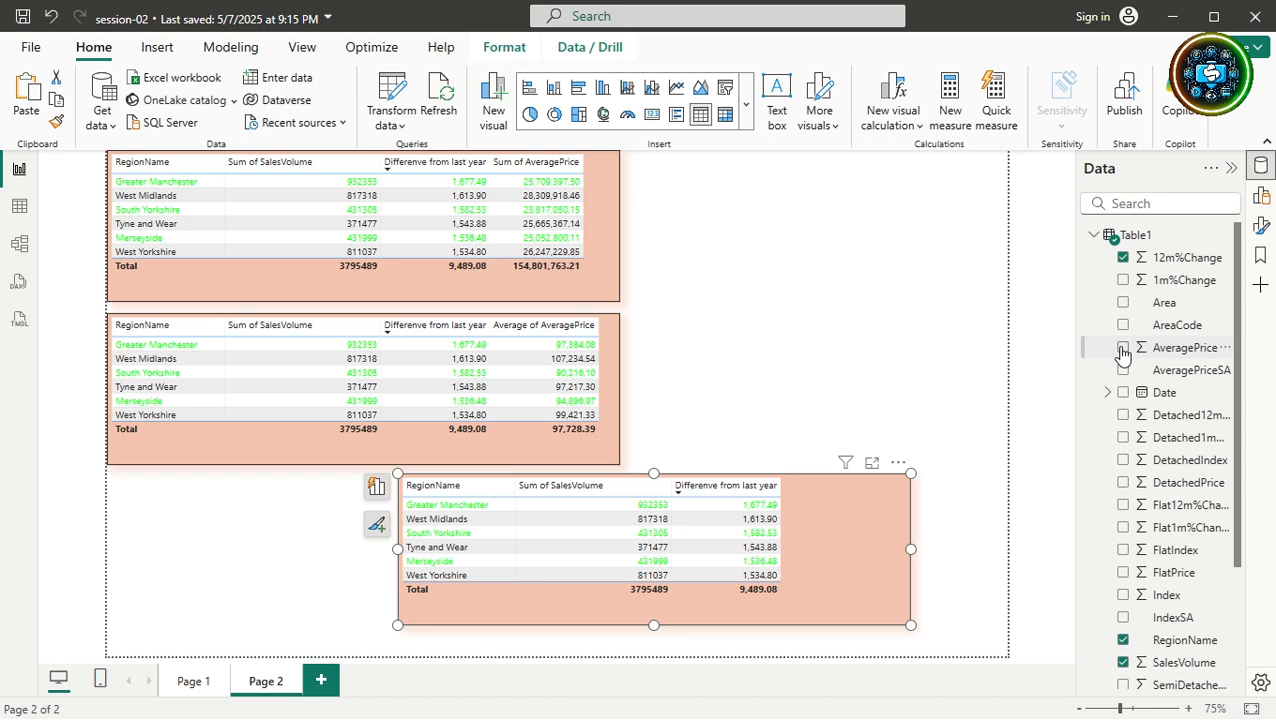
pyautogui.click(1123, 349)
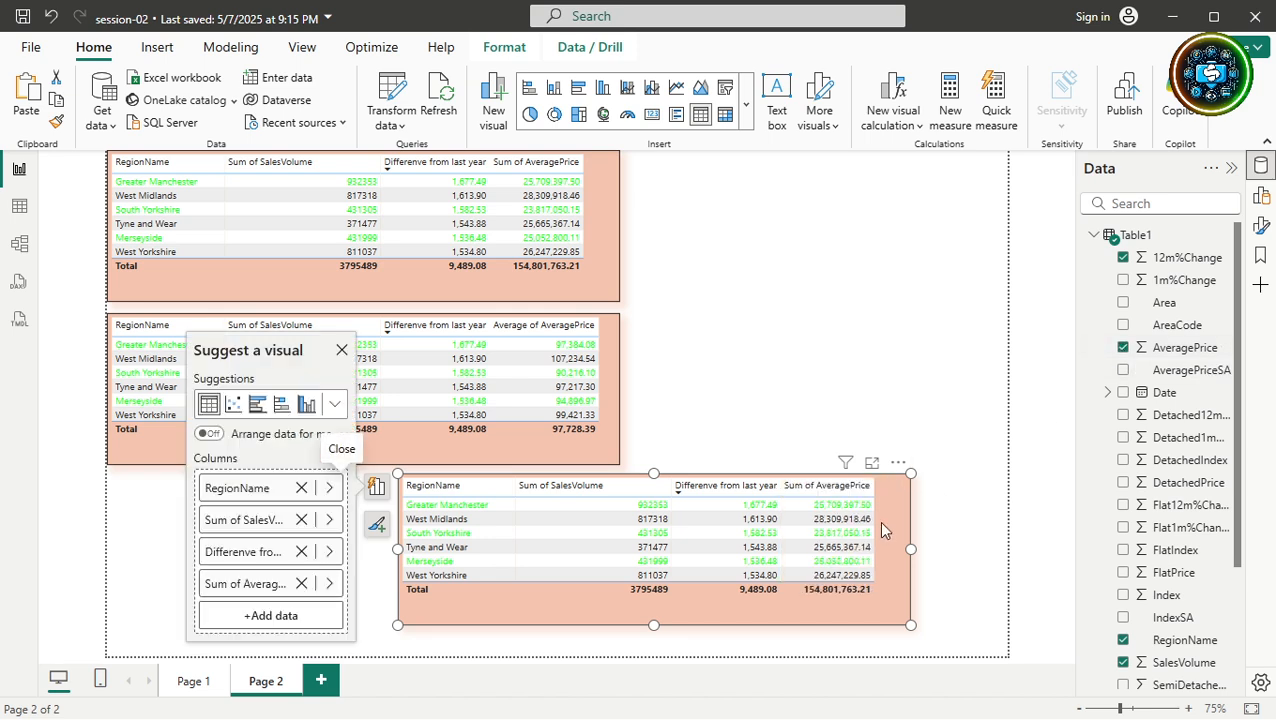
pyautogui.click(1124, 348)
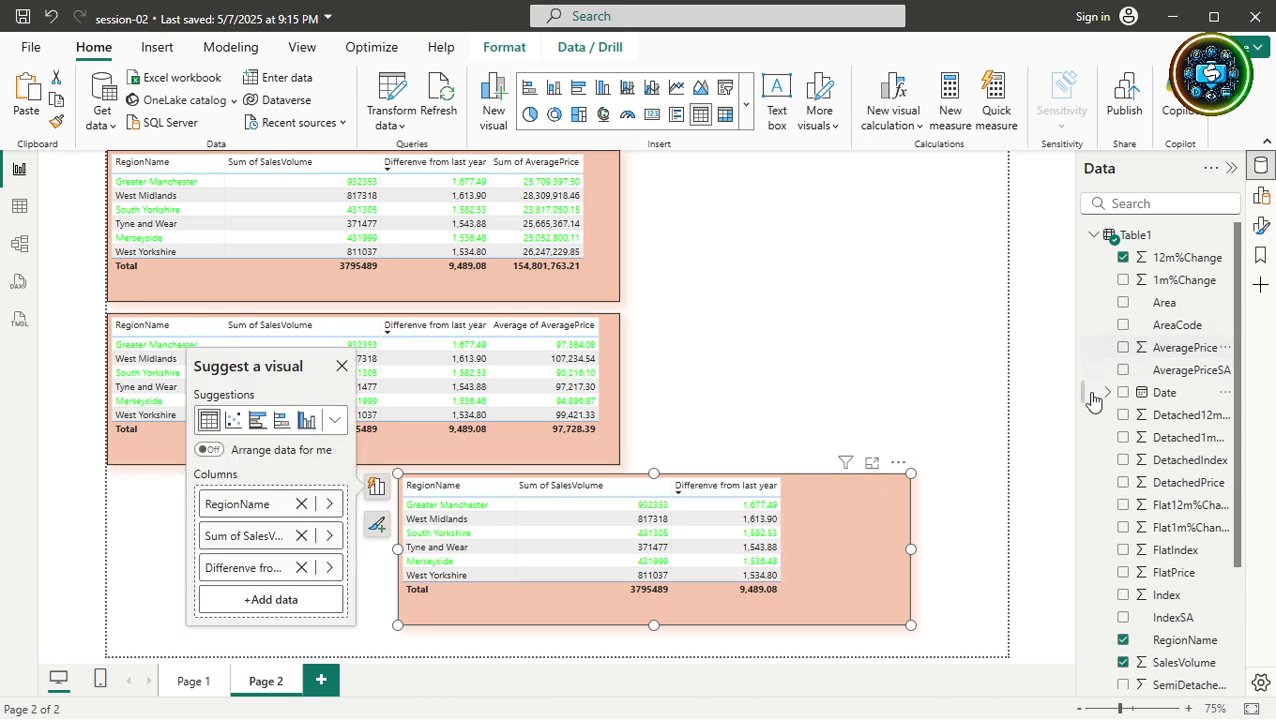
pyautogui.click(787, 554)
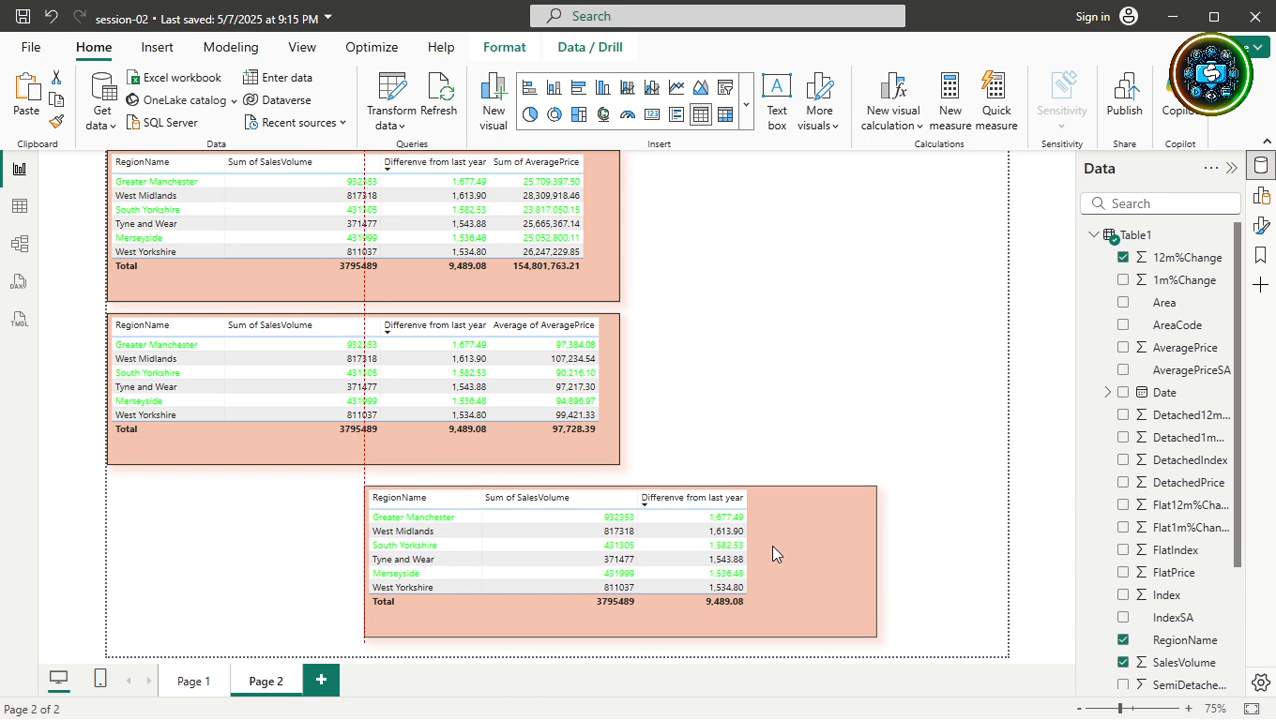
pyautogui.click(1027, 347)
# Create a test card showing 154.80M Sum of AveragePrice, move it, then delete it.
pyautogui.click(1123, 347)
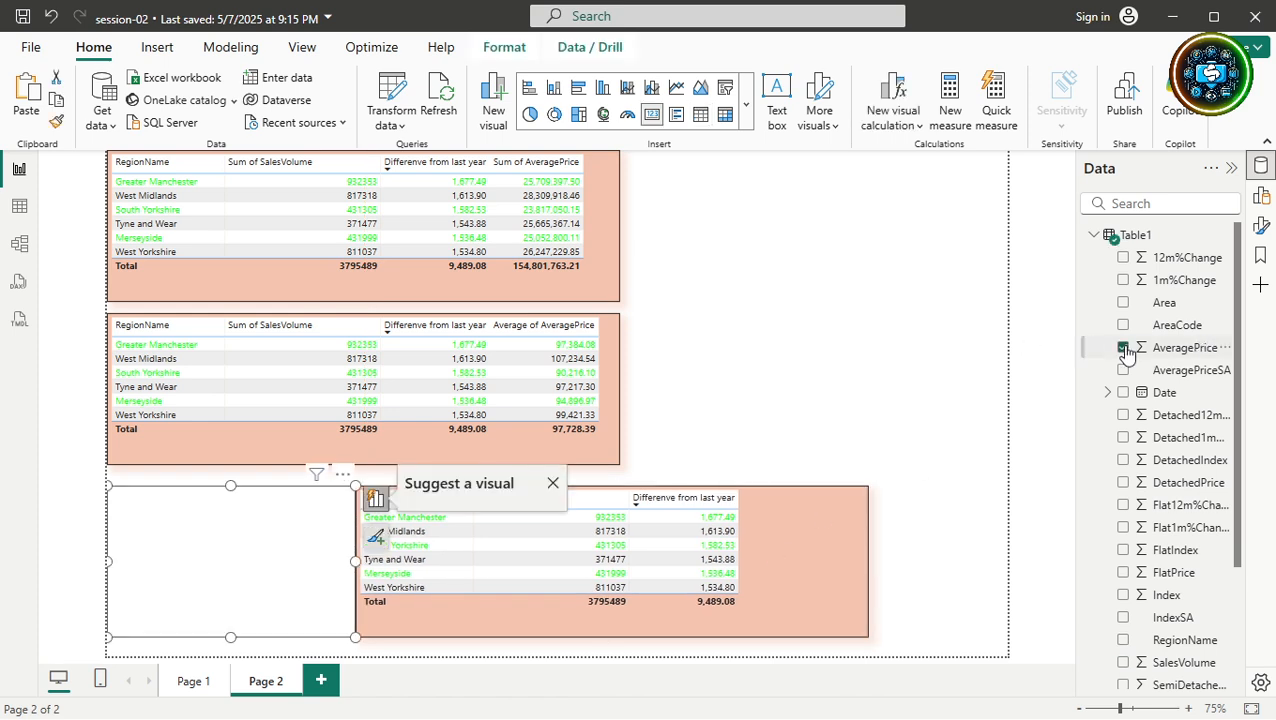
pyautogui.moveTo(462, 437); pyautogui.dragTo(908, 242)
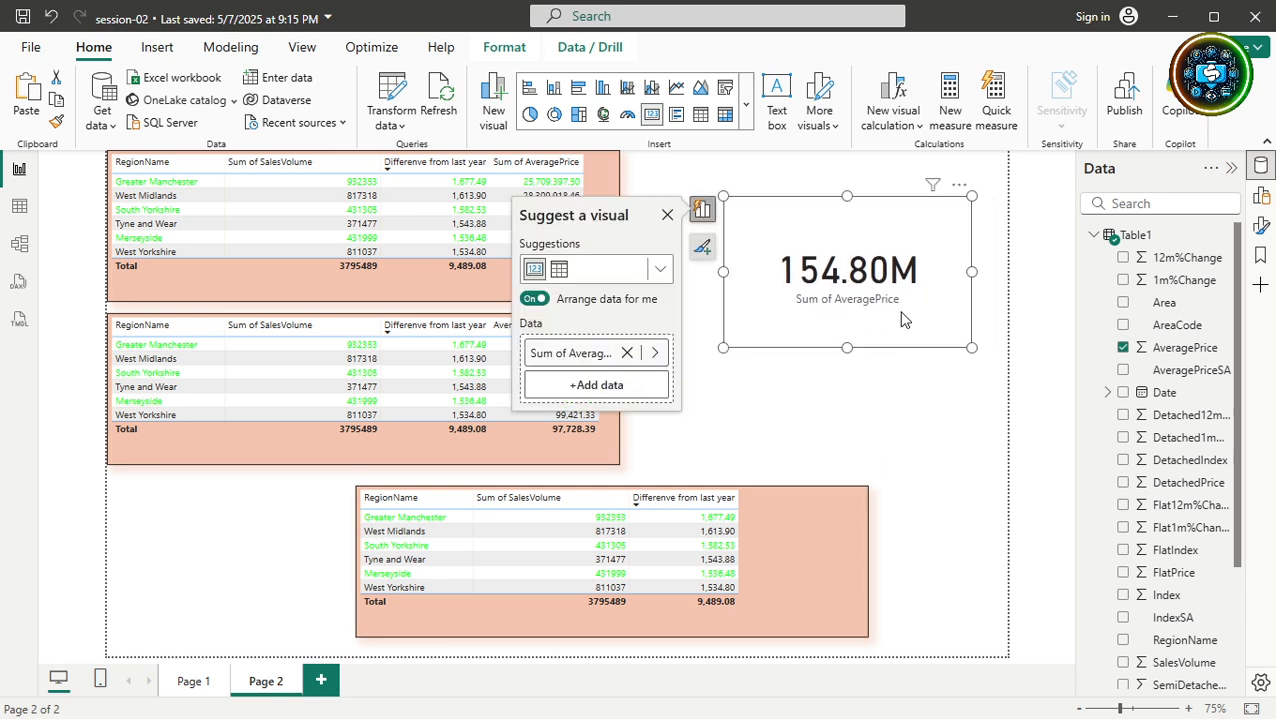
pyautogui.press('Delete')
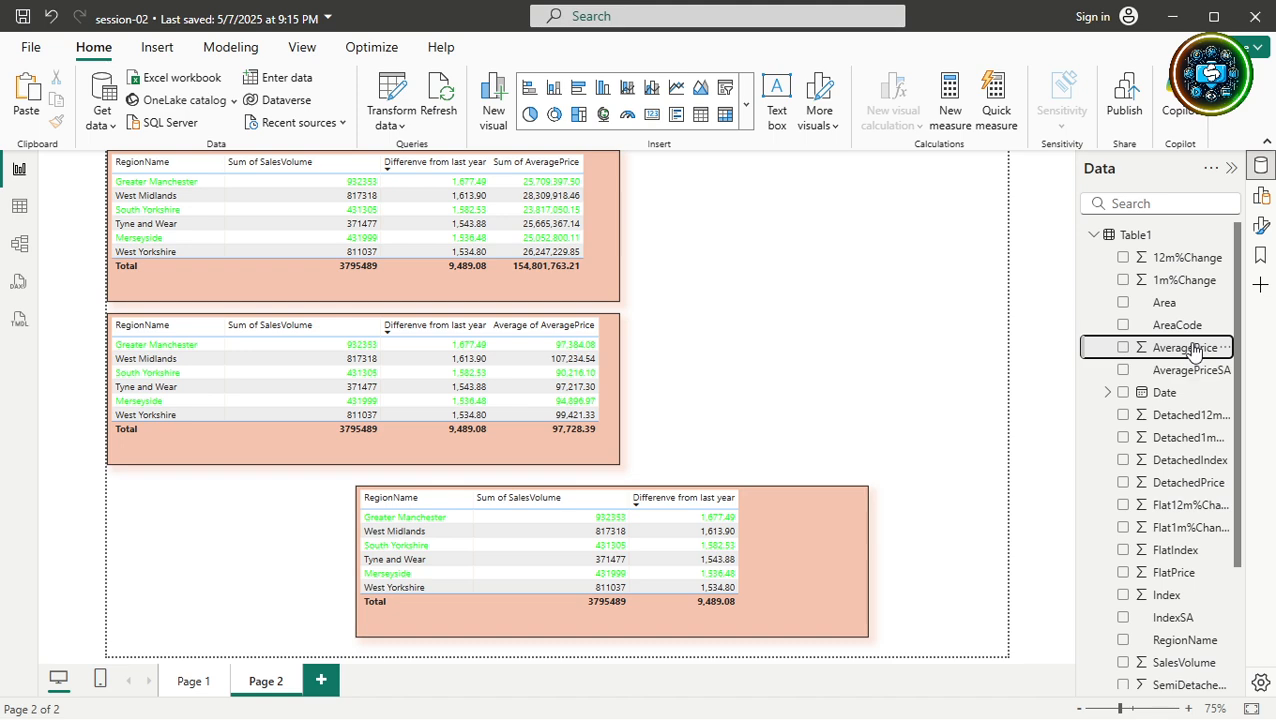
# In Table view, set Table1's AveragePrice column summarization to Average.
pyautogui.click(19, 208)
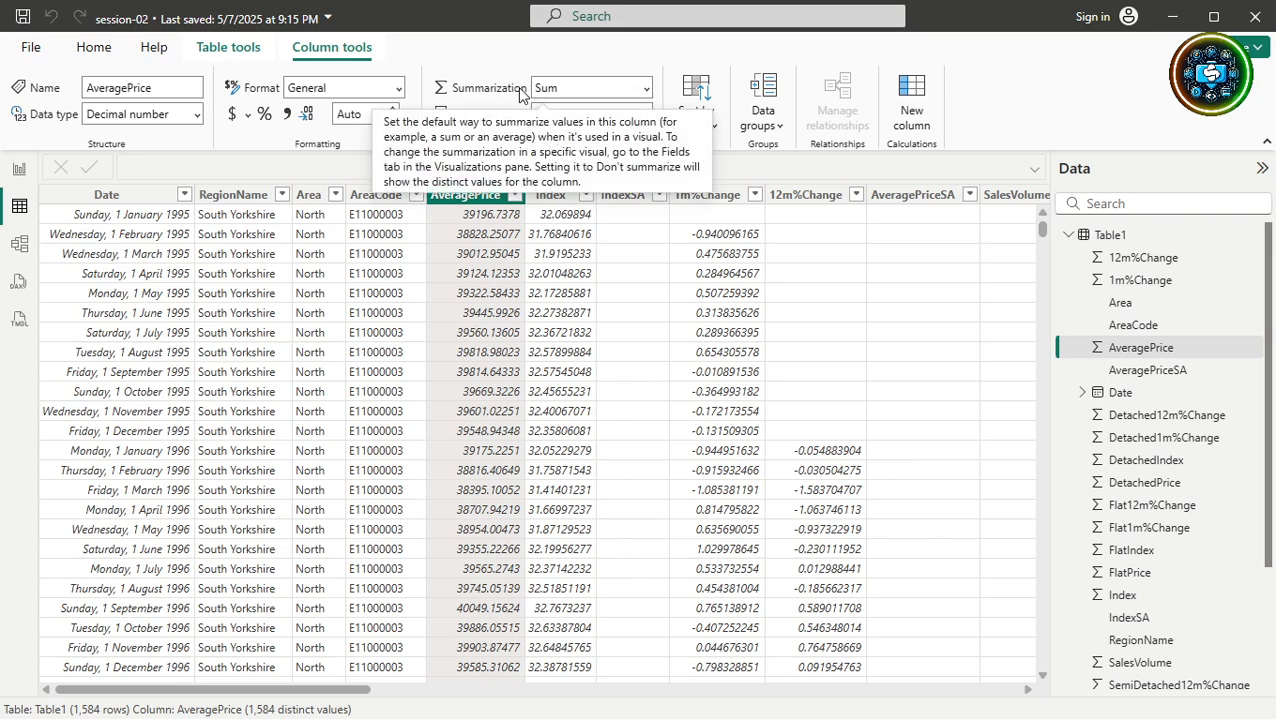
pyautogui.click(646, 89)
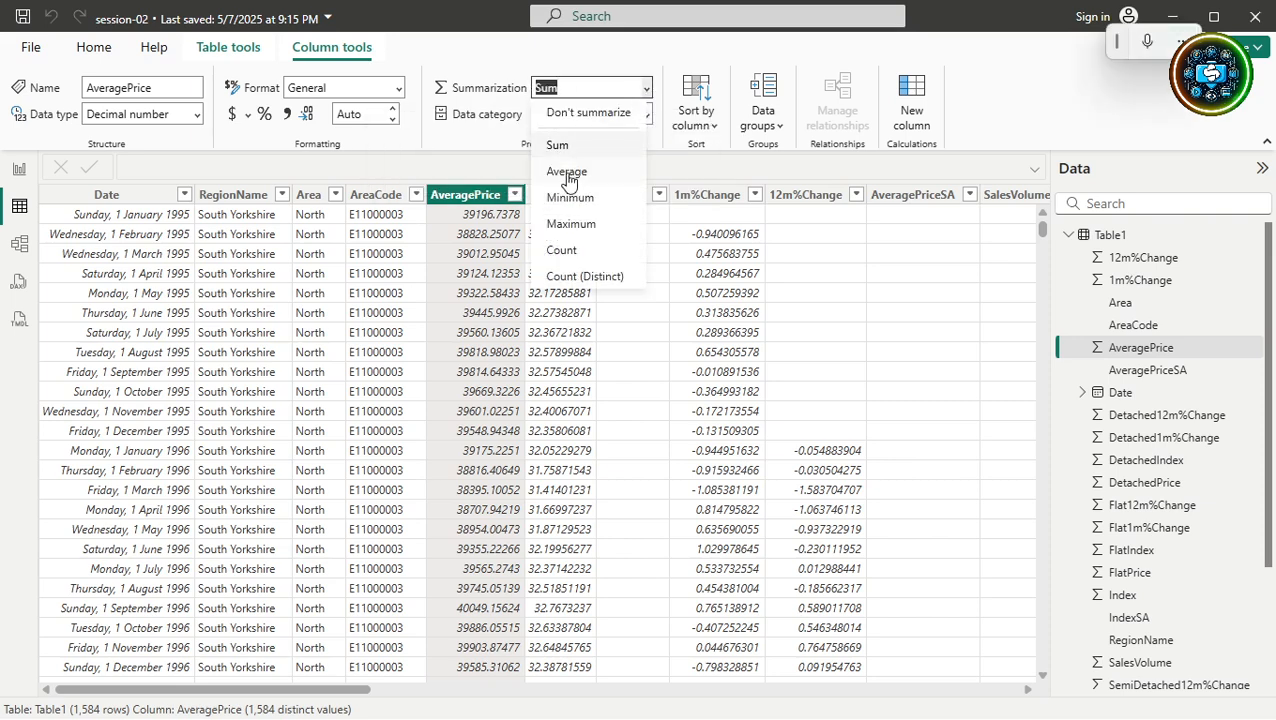
pyautogui.click(567, 172)
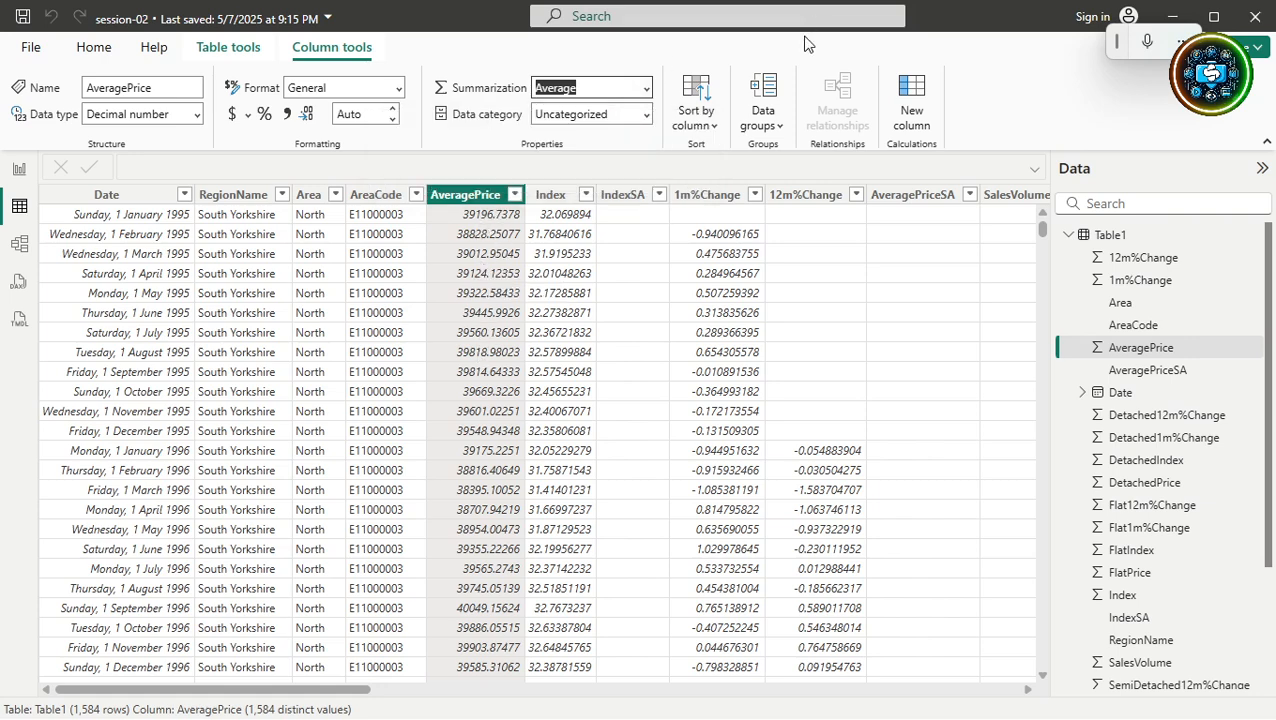
# Back on the report, add Average of AveragePrice to the bottom table.
pyautogui.click(19, 168)
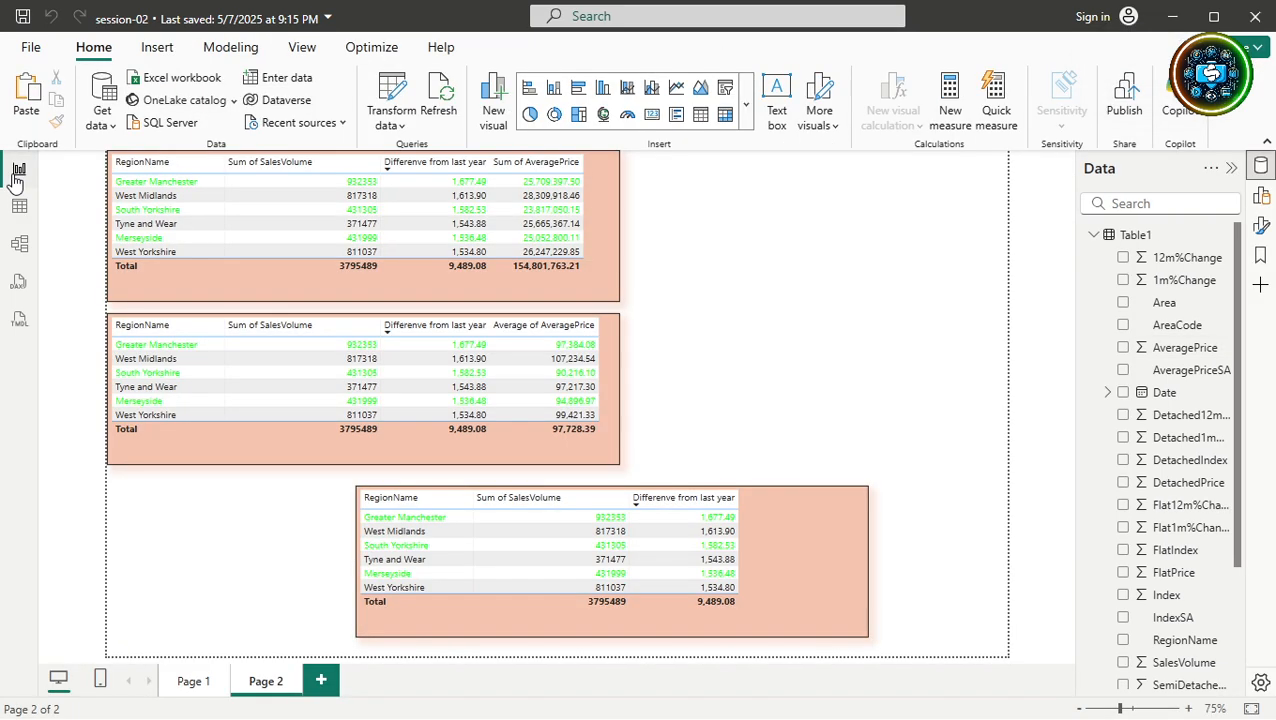
pyautogui.click(831, 531)
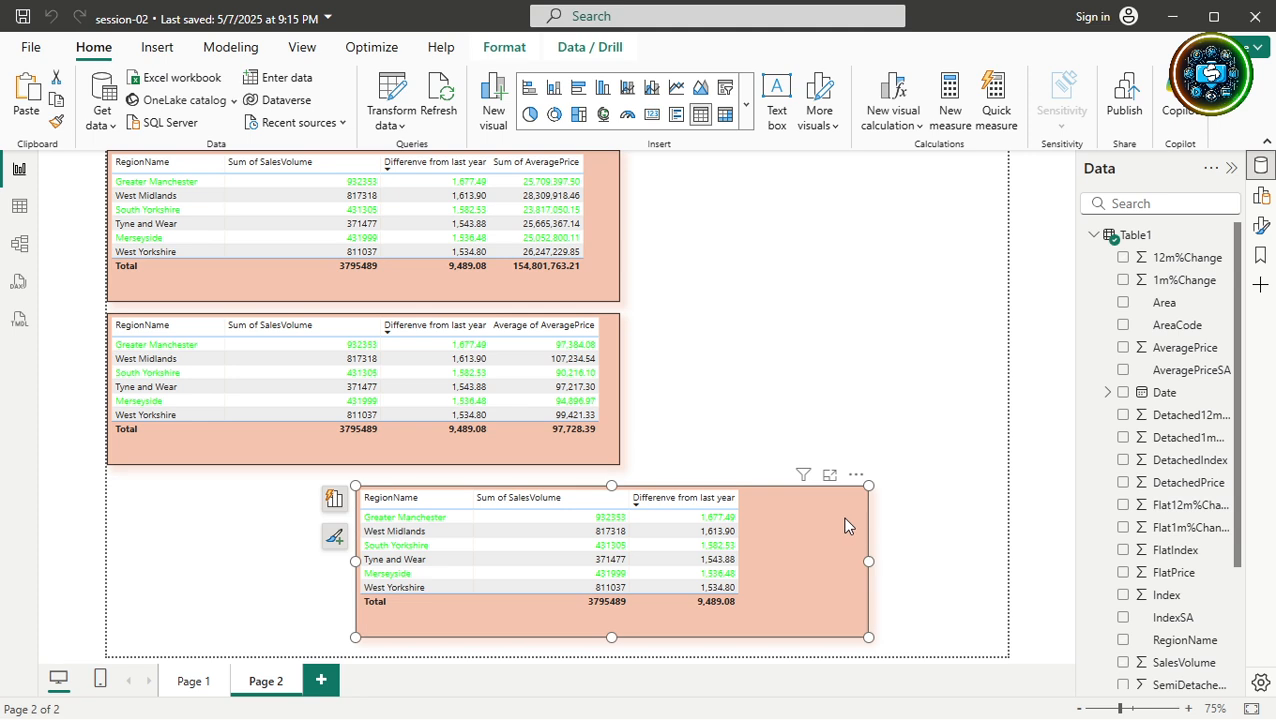
pyautogui.click(1146, 352)
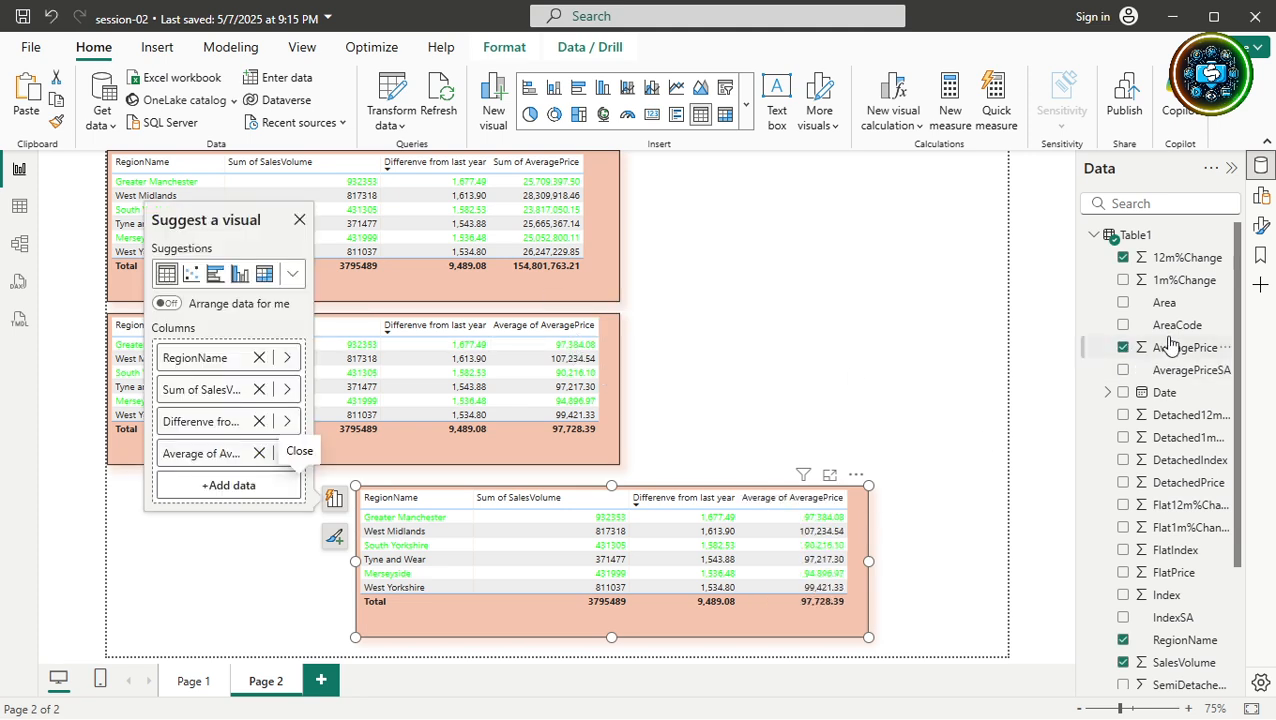
# Create a 97.73K average AveragePrice card and place it at the top right.
pyautogui.click(1047, 346)
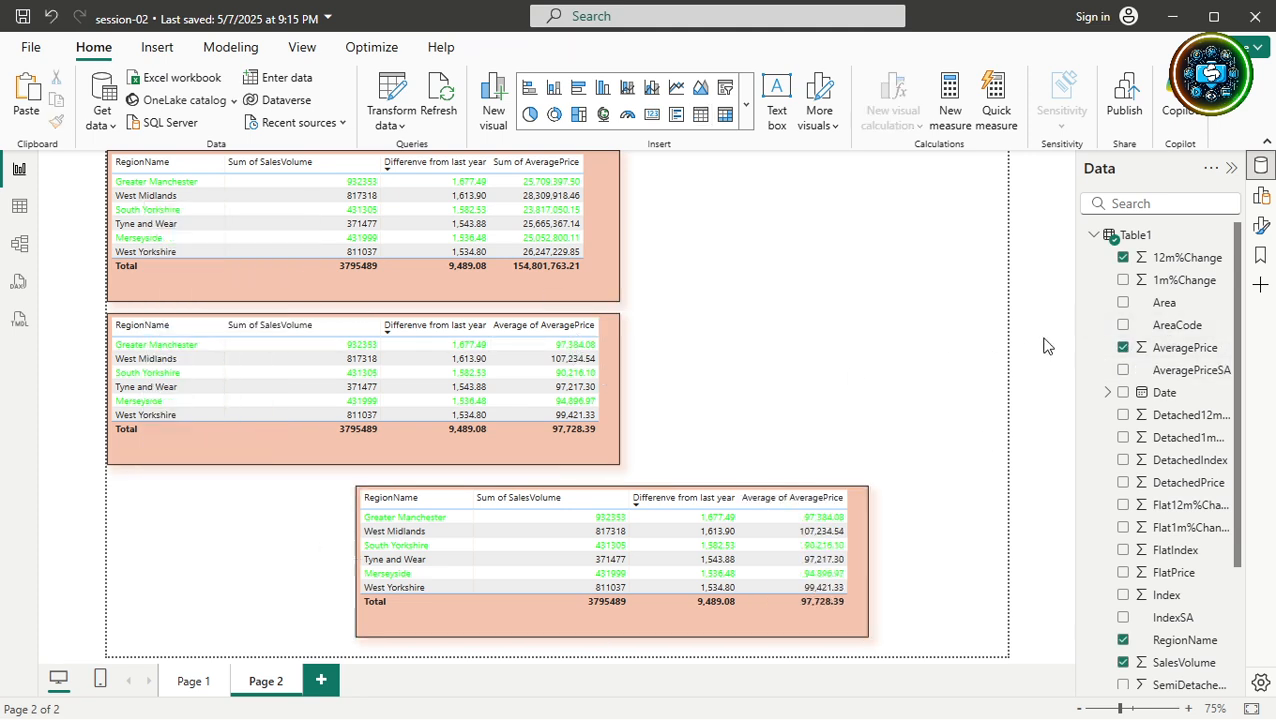
pyautogui.click(1123, 350)
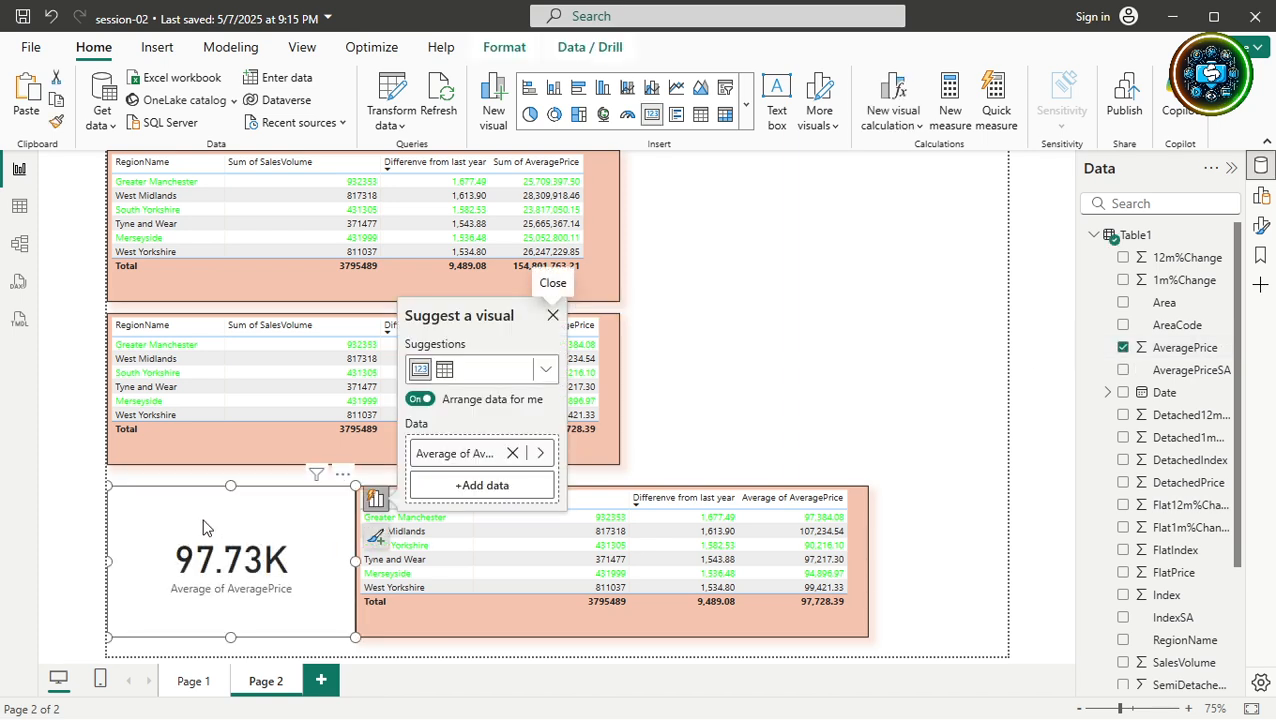
pyautogui.moveTo(233, 489); pyautogui.dragTo(811, 246)
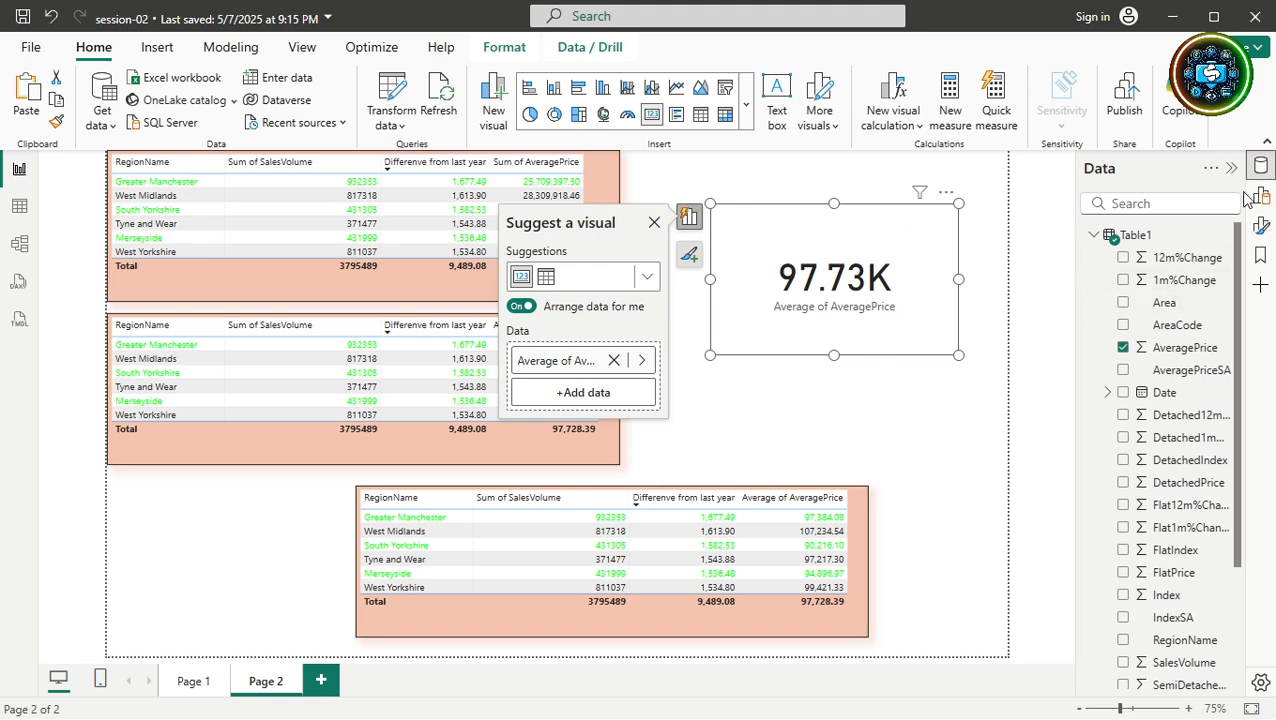
pyautogui.click(1262, 226)
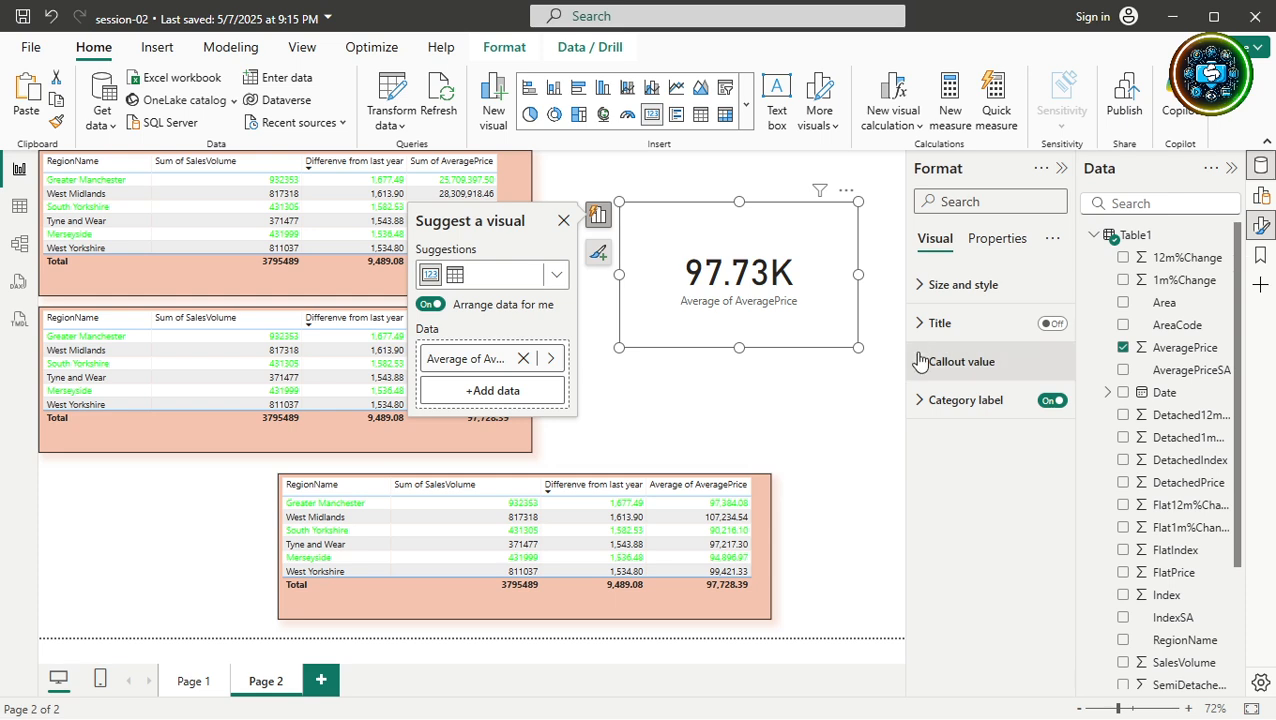
pyautogui.click(920, 402)
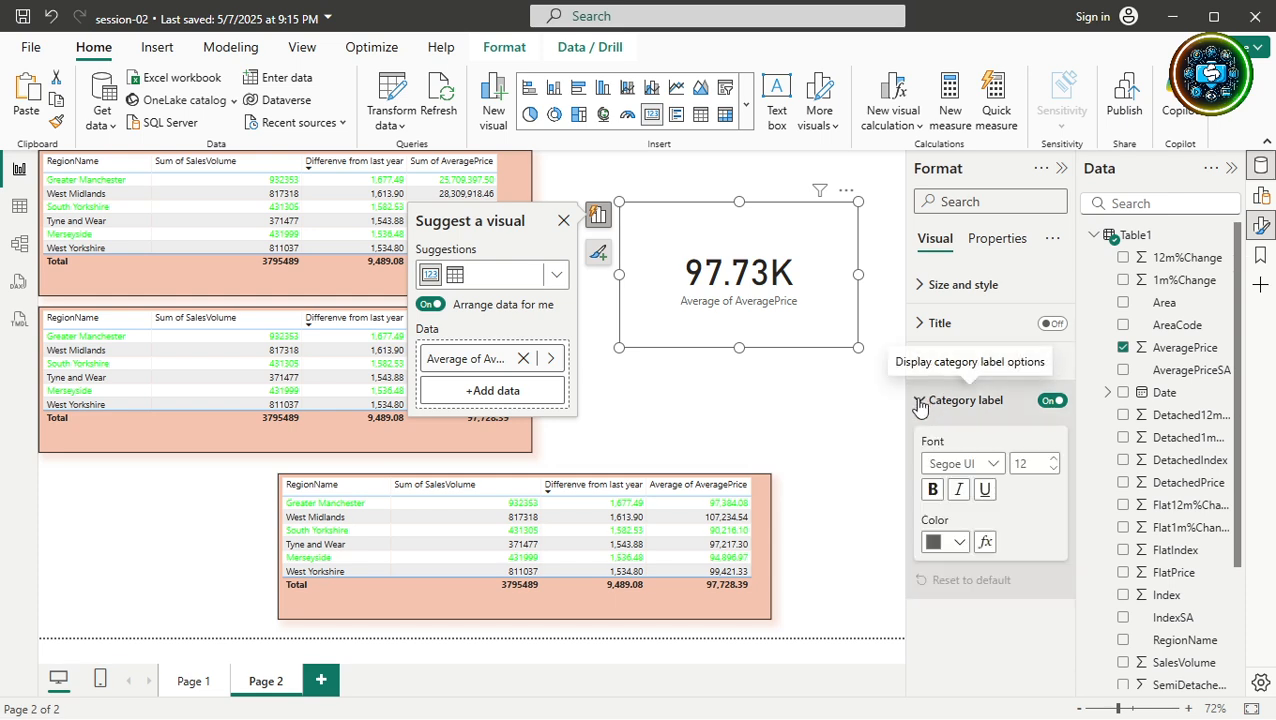
pyautogui.click(920, 402)
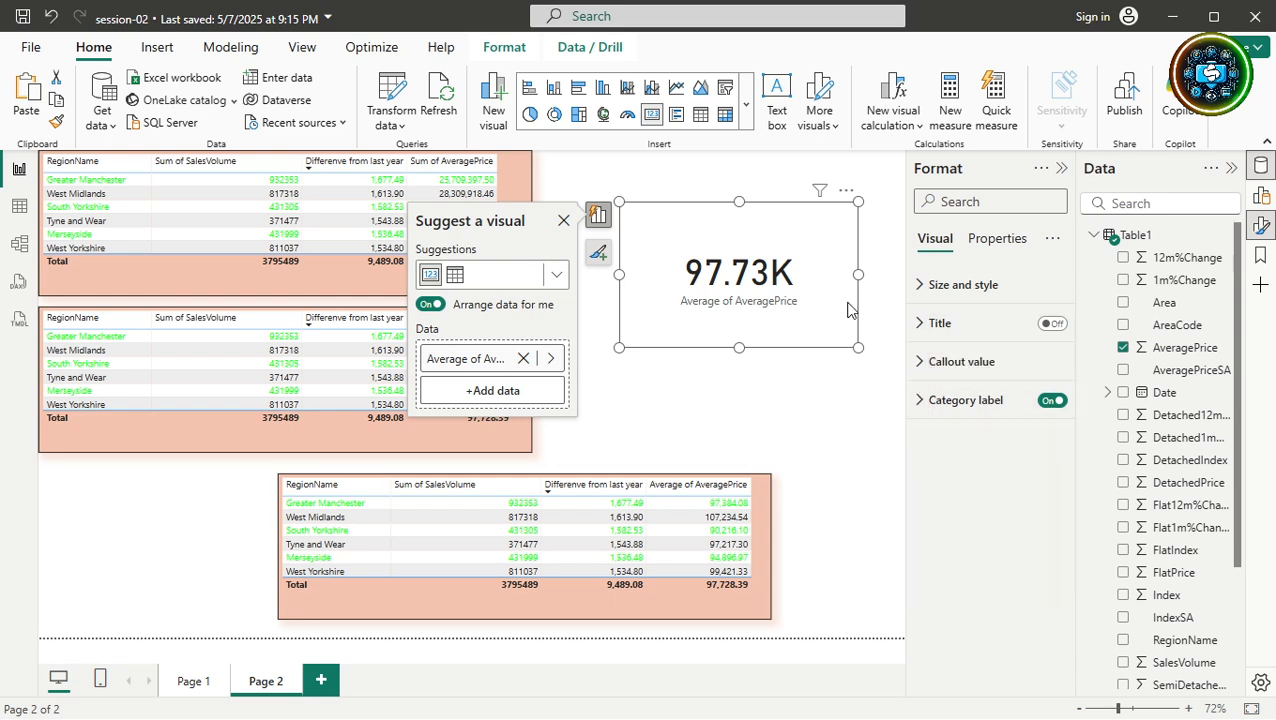
pyautogui.click(919, 362)
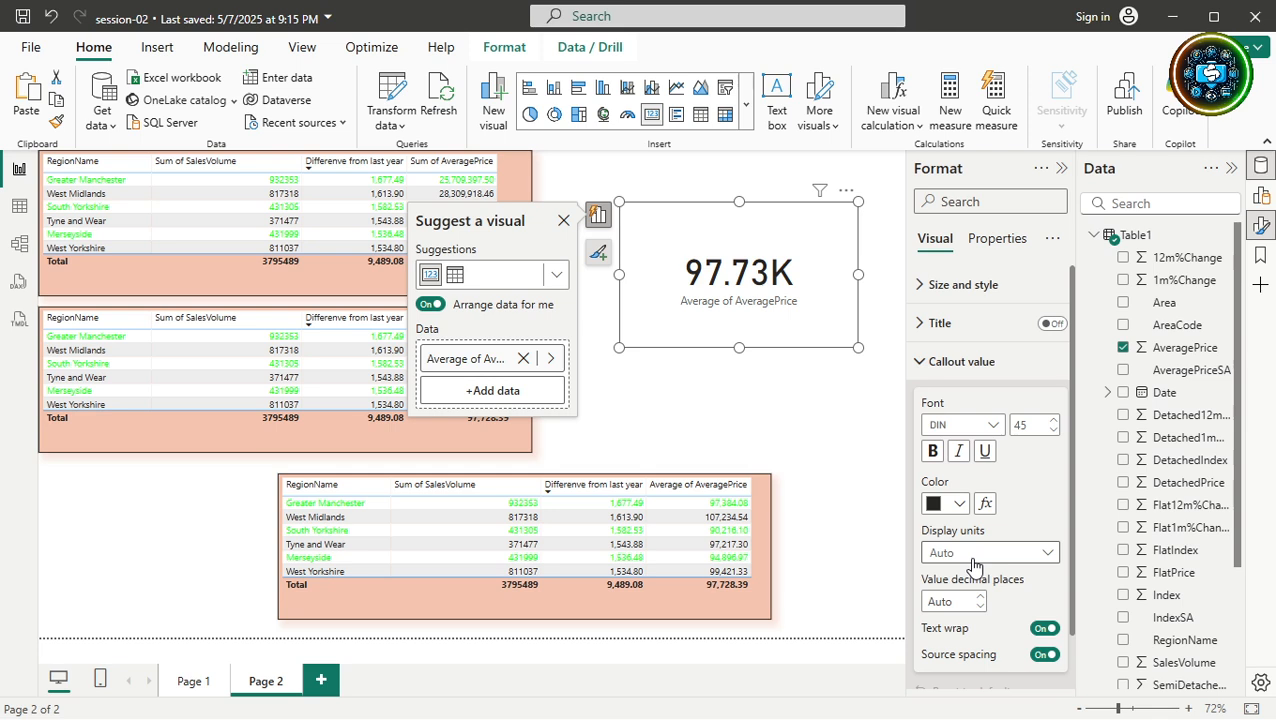
pyautogui.click(972, 560)
pyautogui.click(963, 598)
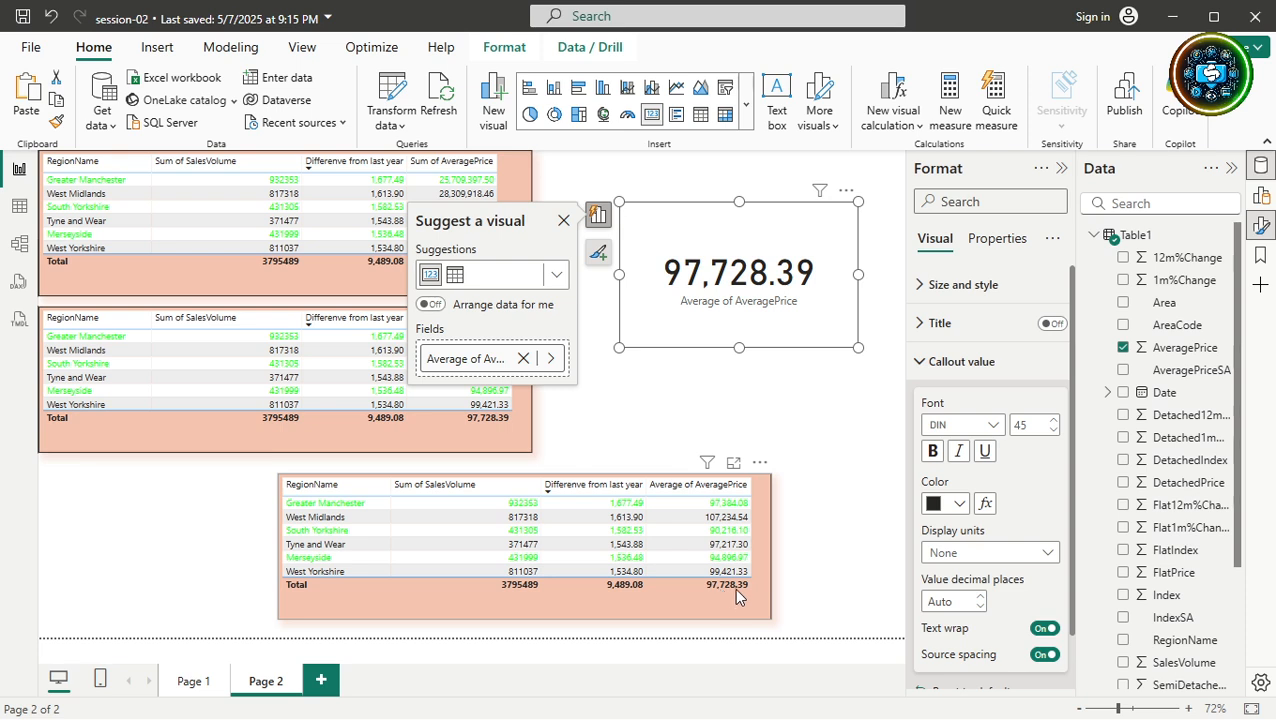
pyautogui.click(838, 389)
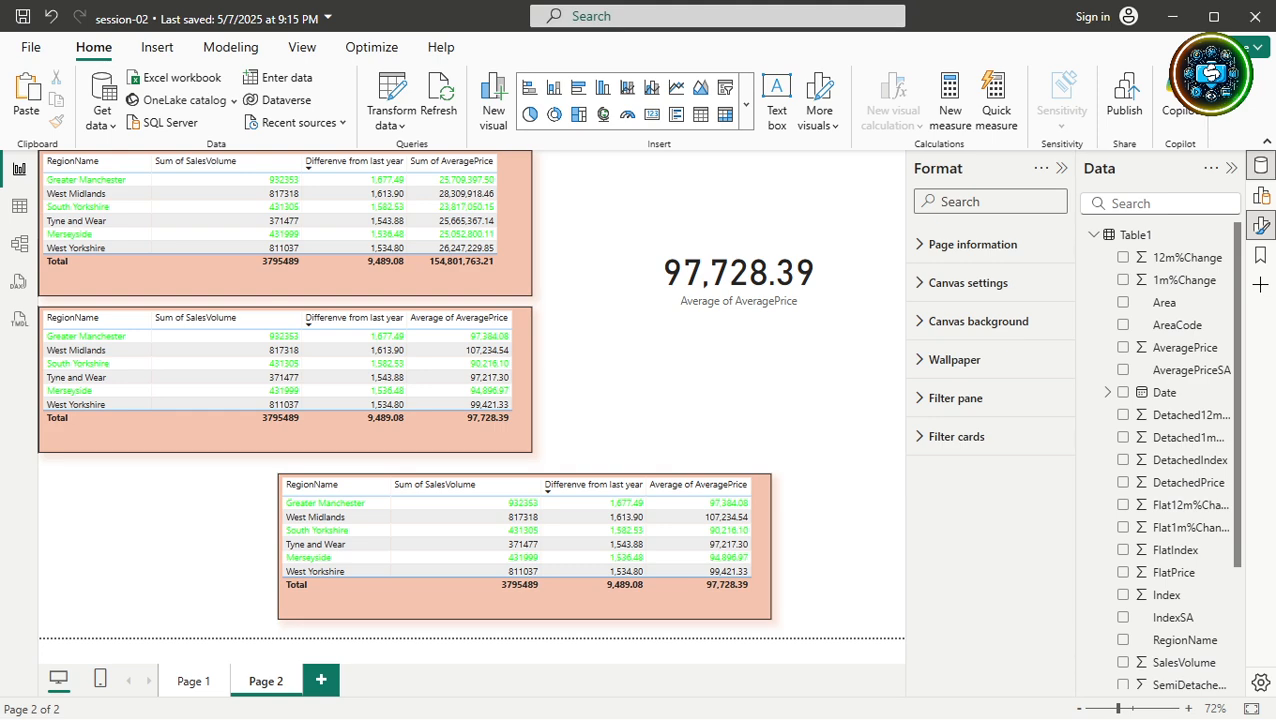
# Verify AveragePrice summarizes as Average in Table view, then go back to Report view.
pyautogui.click(19, 205)
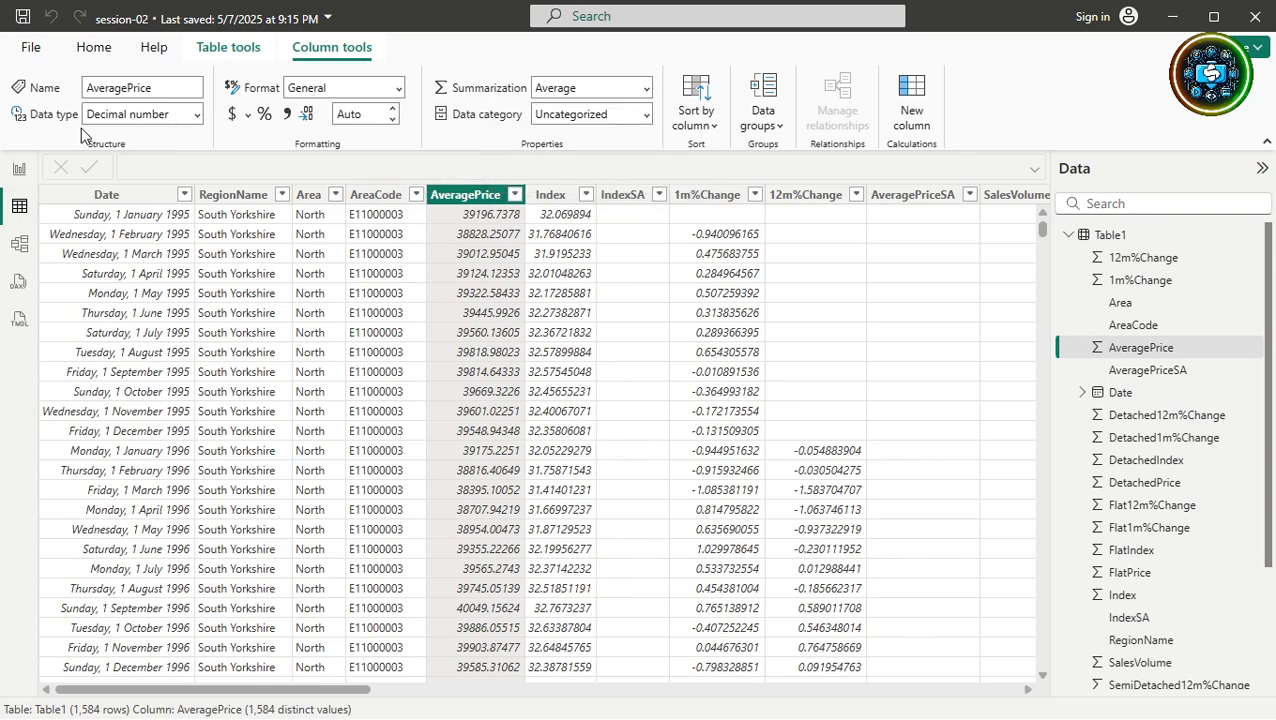
pyautogui.click(94, 50)
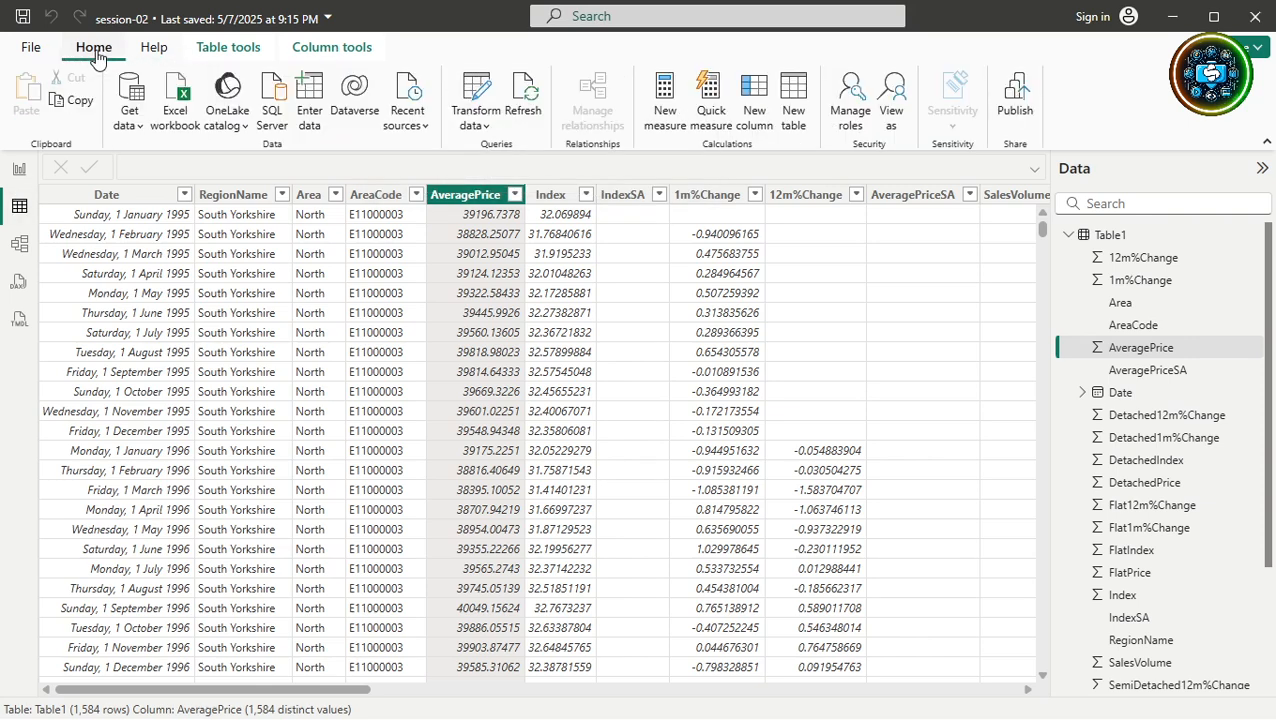
pyautogui.click(19, 169)
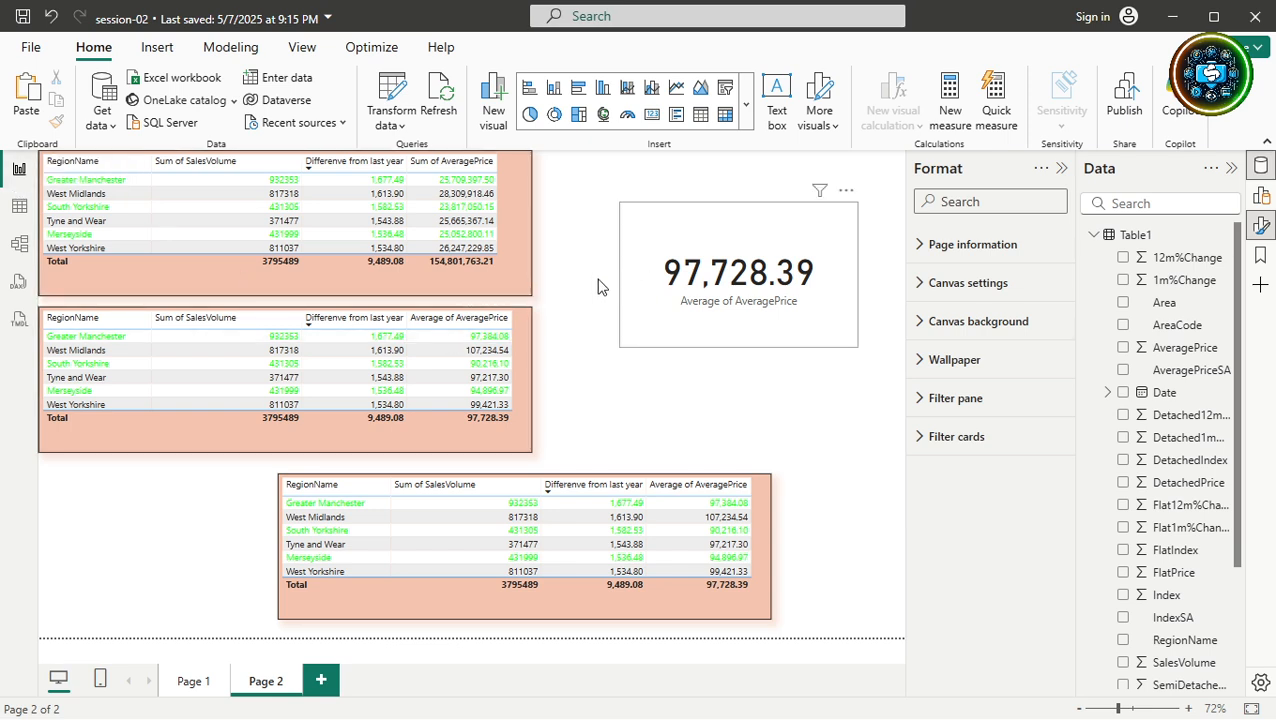
# Re-add AveragePrice to the top table so it shows Average of AveragePrice.
pyautogui.click(512, 285)
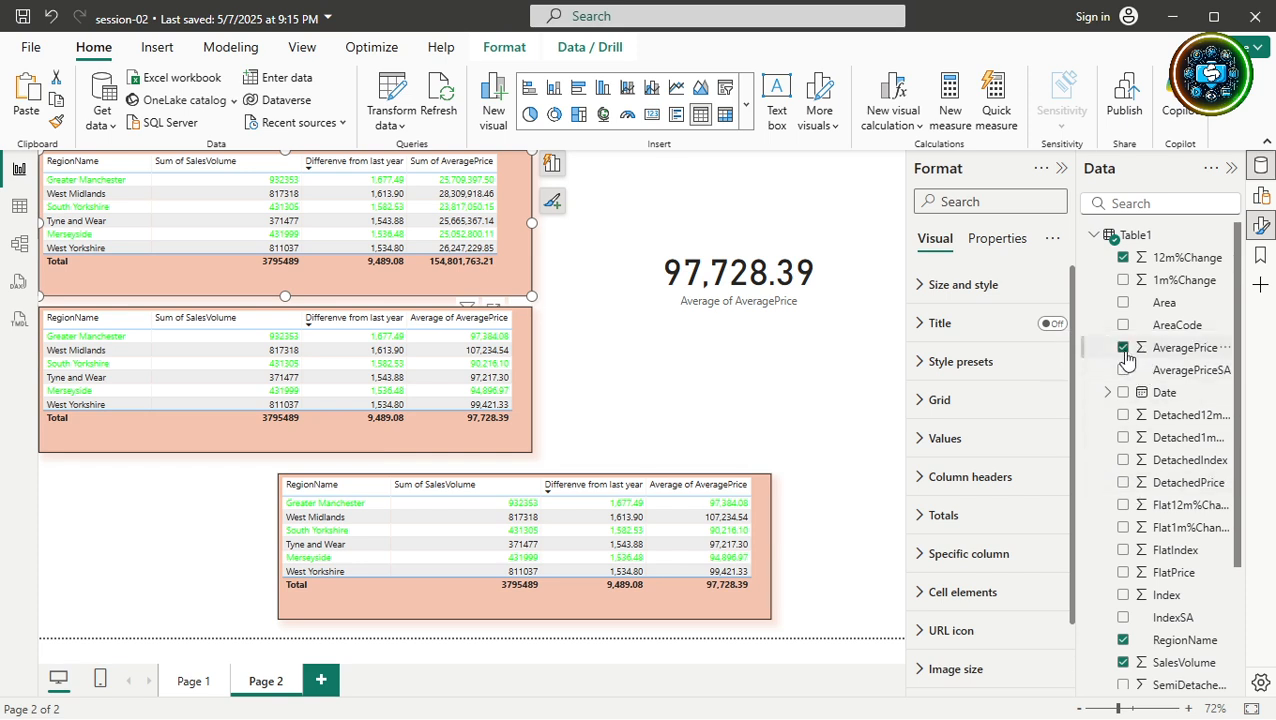
pyautogui.click(1123, 350)
pyautogui.click(1123, 347)
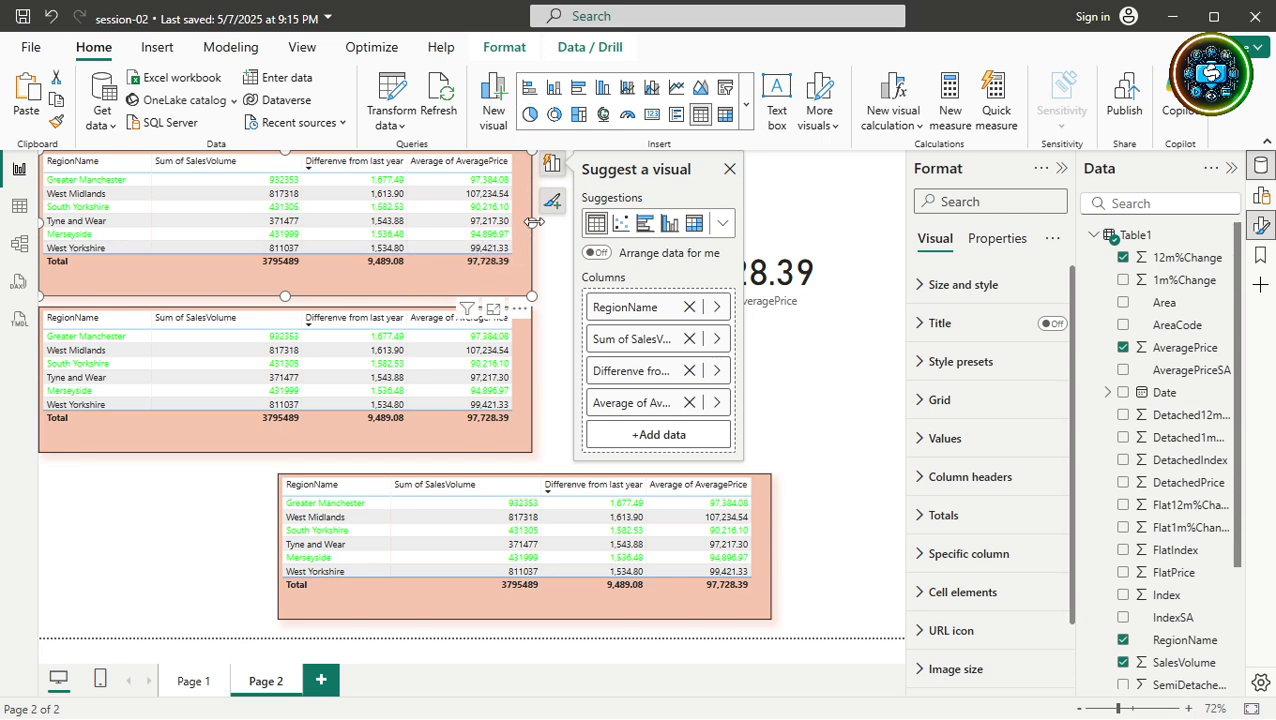
# Widen the top table to the right and delete the 97,728.39 average-price card.
pyautogui.click(806, 335)
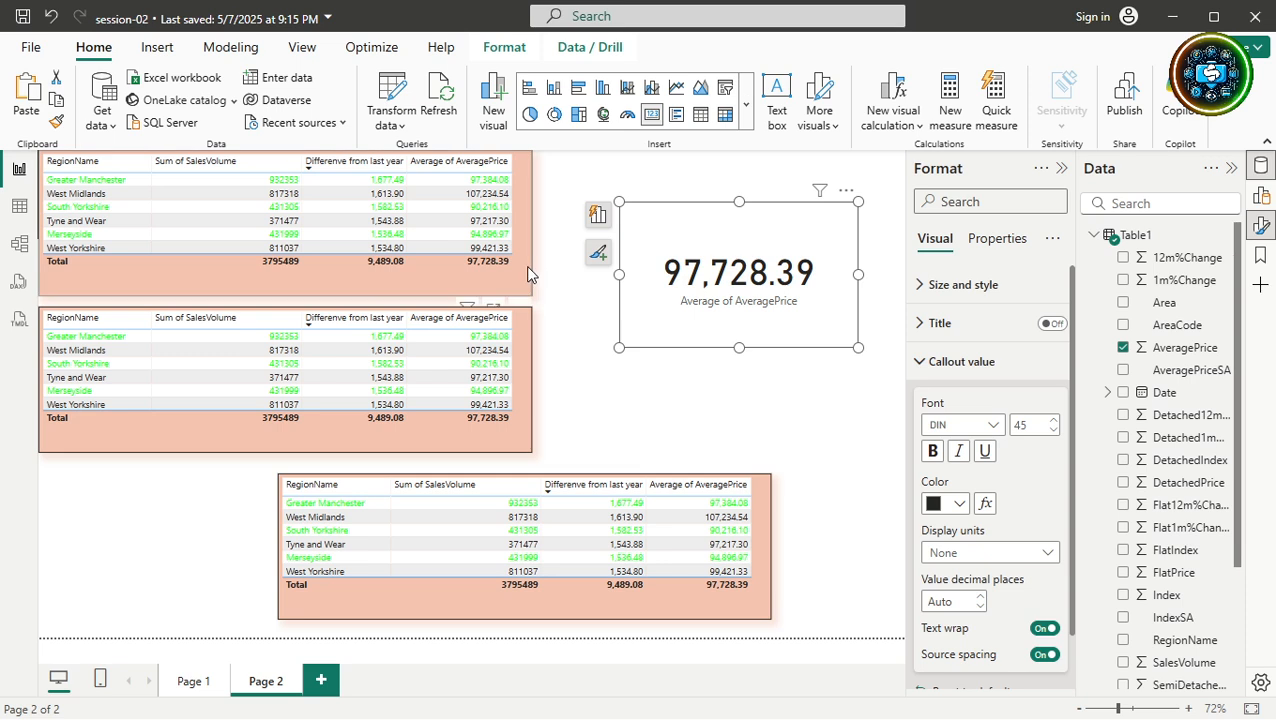
pyautogui.click(530, 273)
pyautogui.moveTo(548, 236); pyautogui.dragTo(706, 246)
pyautogui.click(835, 325)
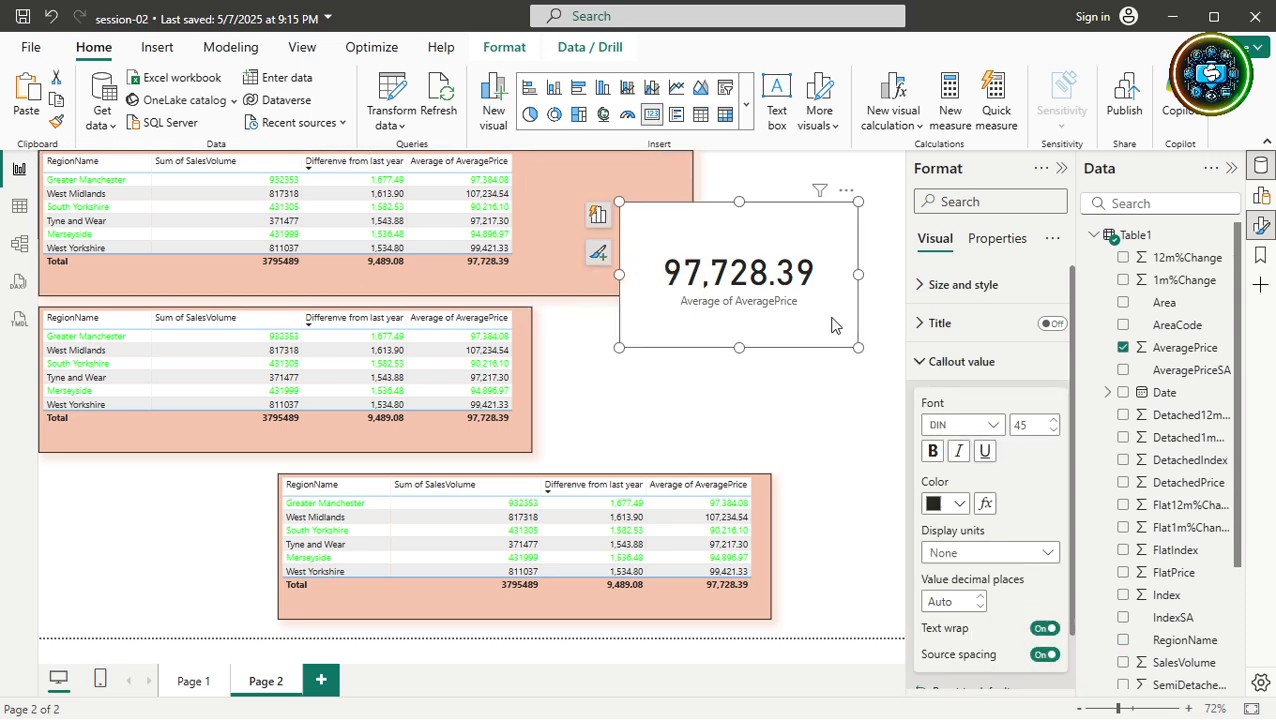
pyautogui.press('Delete')
# Stretch the top table further right, re-add AveragePrice, and show the Build pane fields.
pyautogui.click(664, 219)
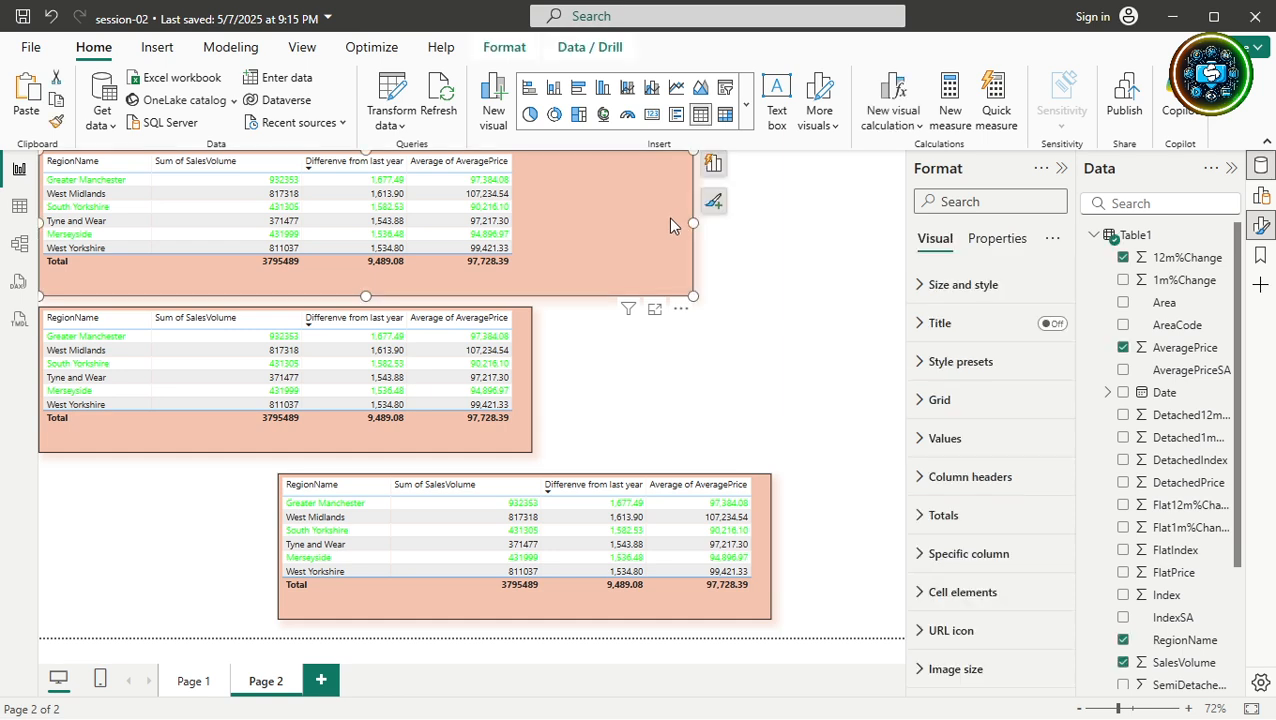
pyautogui.moveTo(692, 222); pyautogui.dragTo(849, 235)
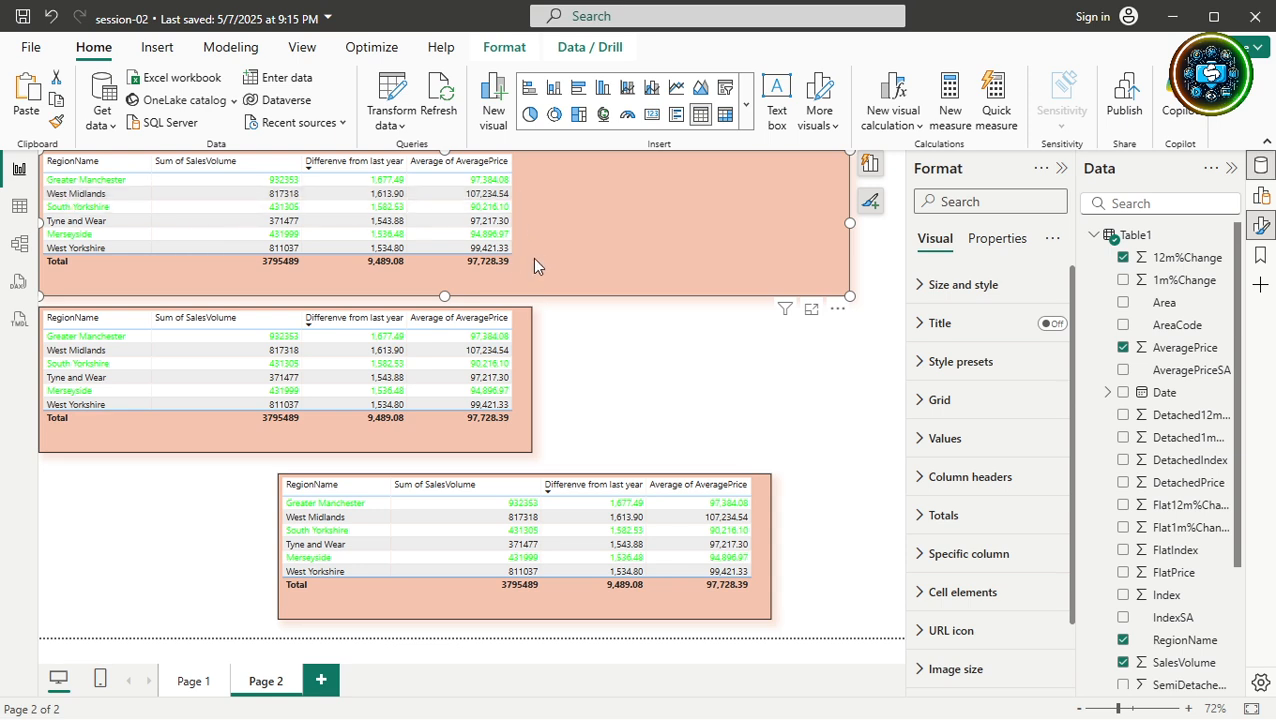
pyautogui.click(1122, 349)
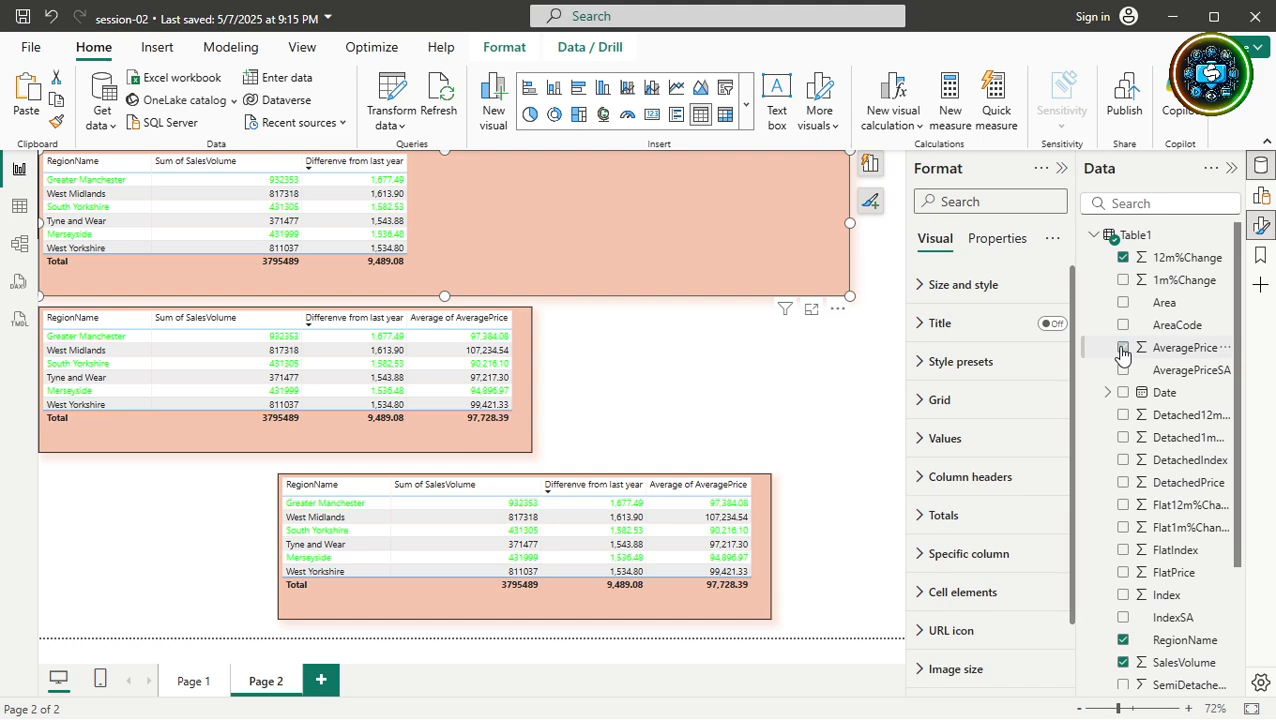
pyautogui.click(1122, 349)
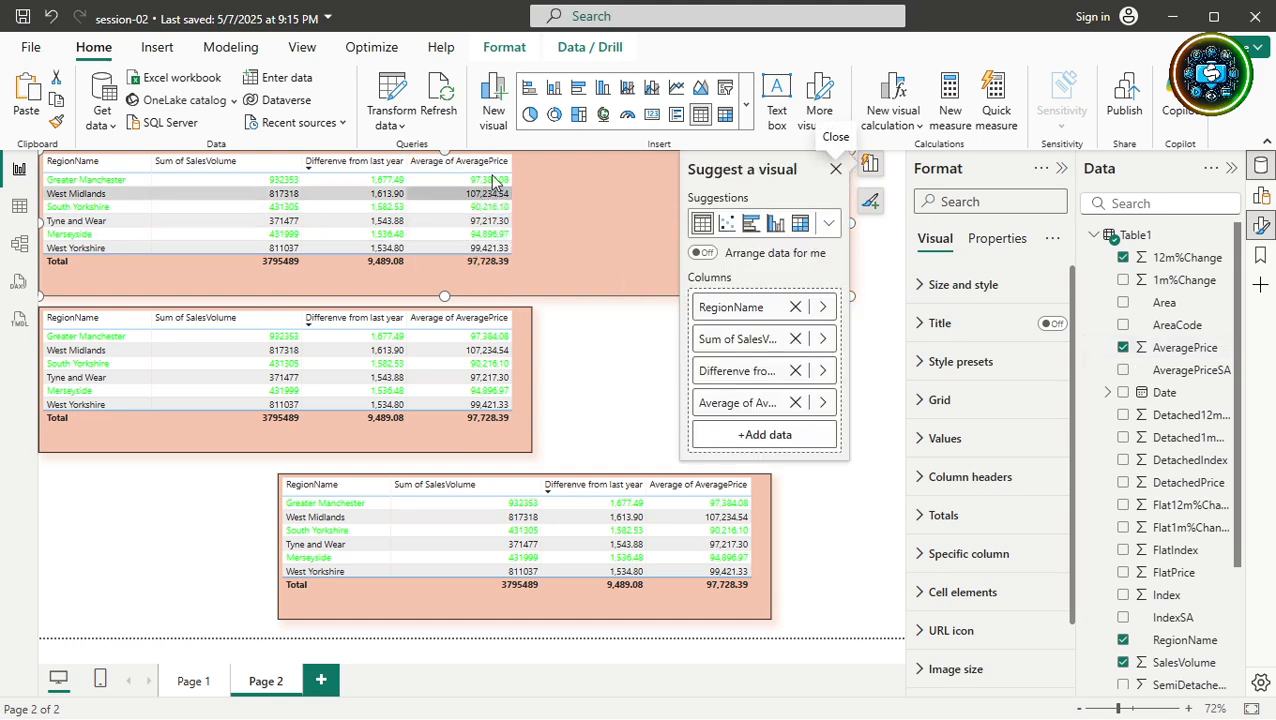
pyautogui.click(1260, 196)
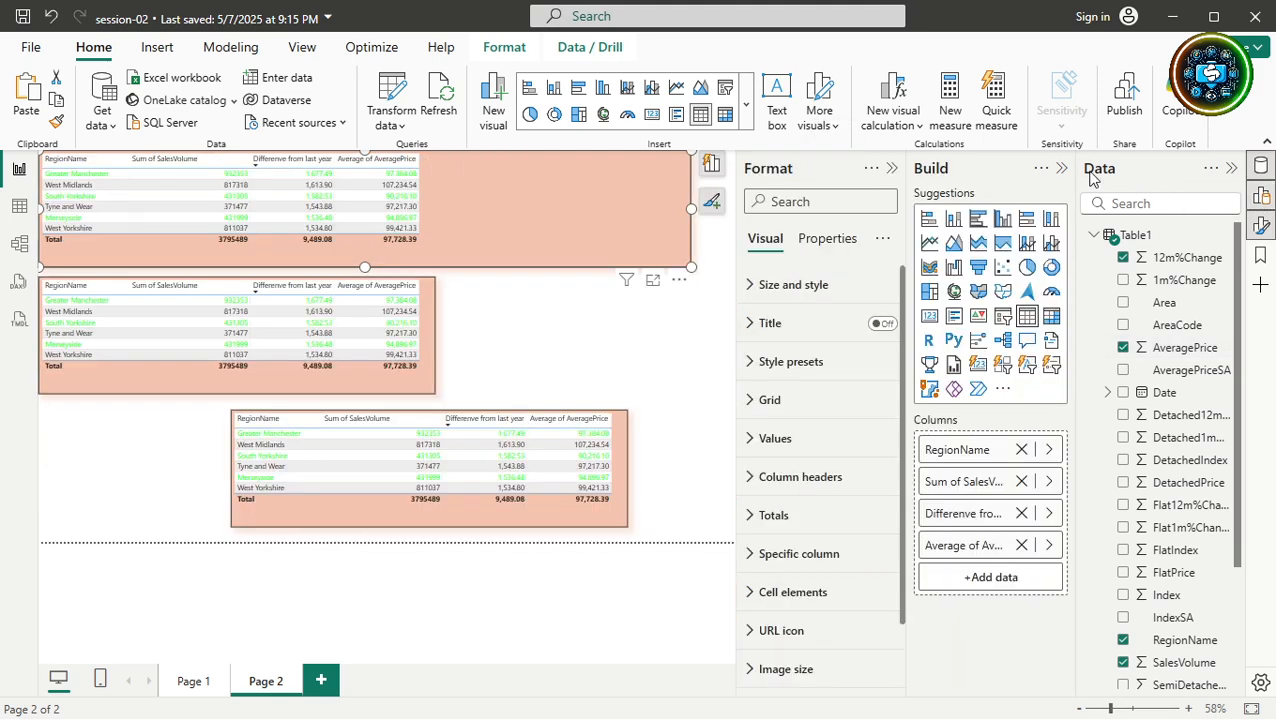
# Add AveragePrice as another top-table column summarized as Minimum.
pyautogui.click(893, 168)
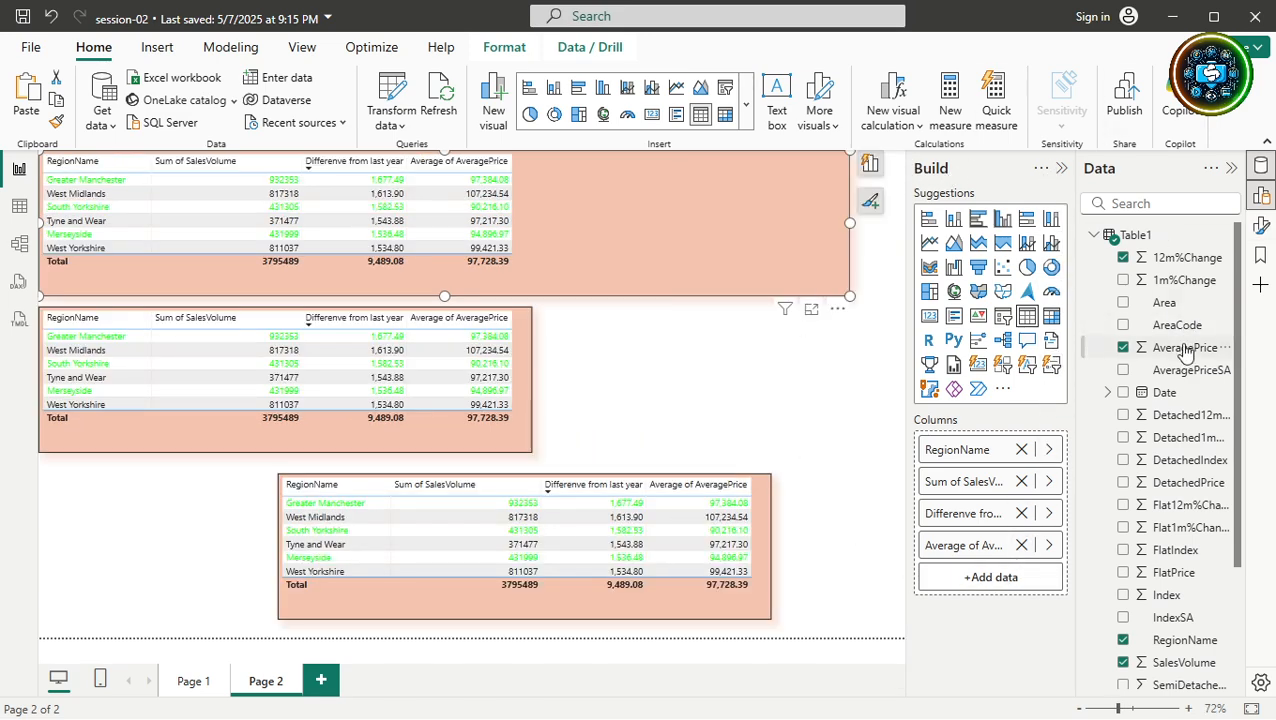
pyautogui.moveTo(1186, 350); pyautogui.dragTo(998, 570)
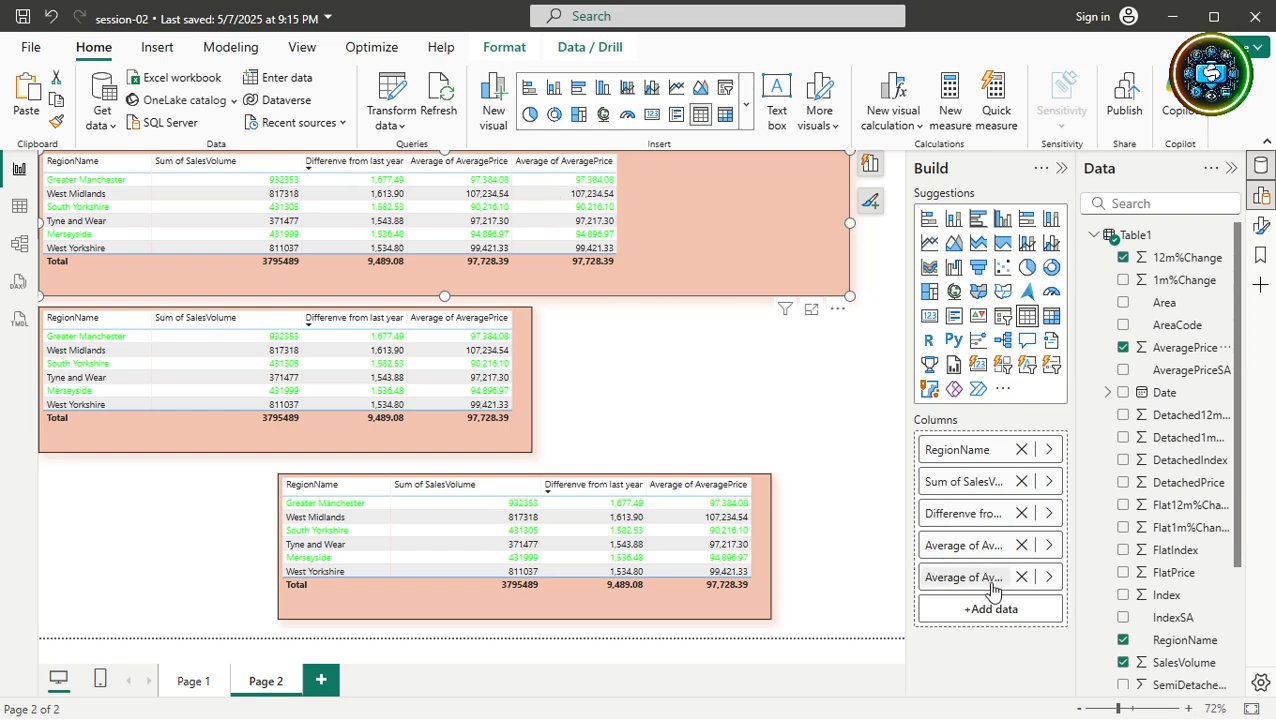
pyautogui.click(1047, 578)
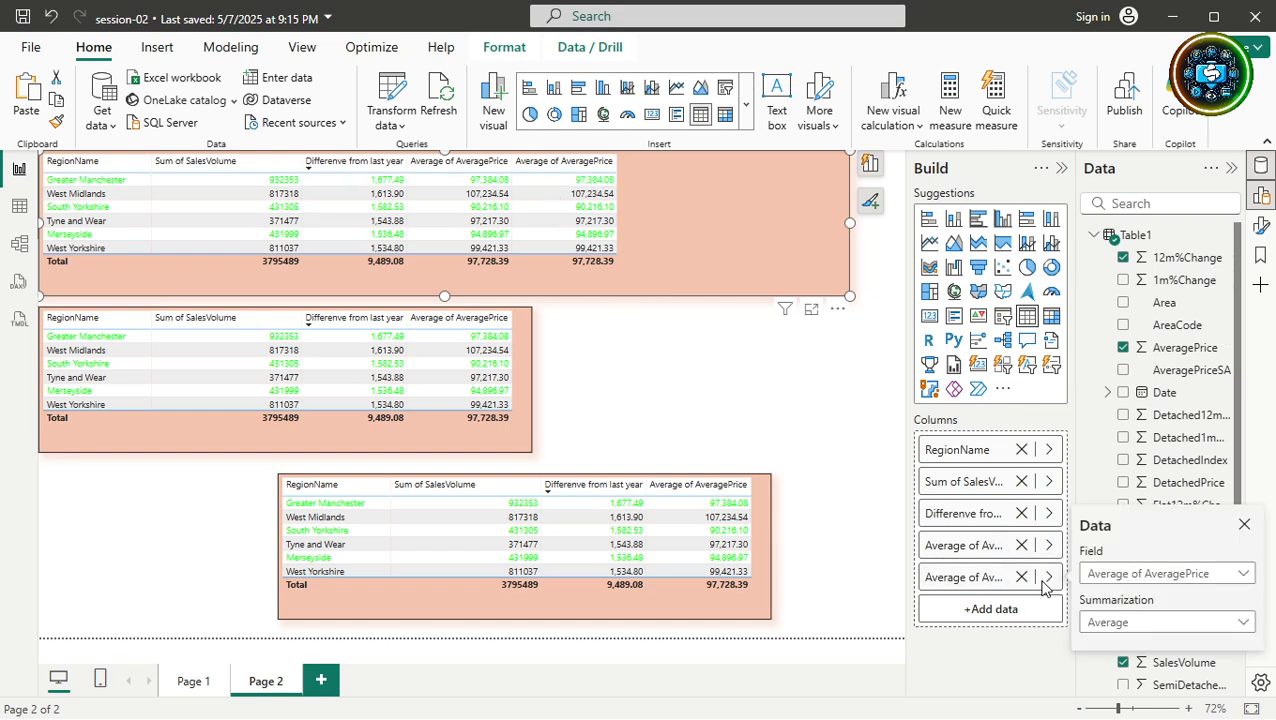
pyautogui.click(1100, 620)
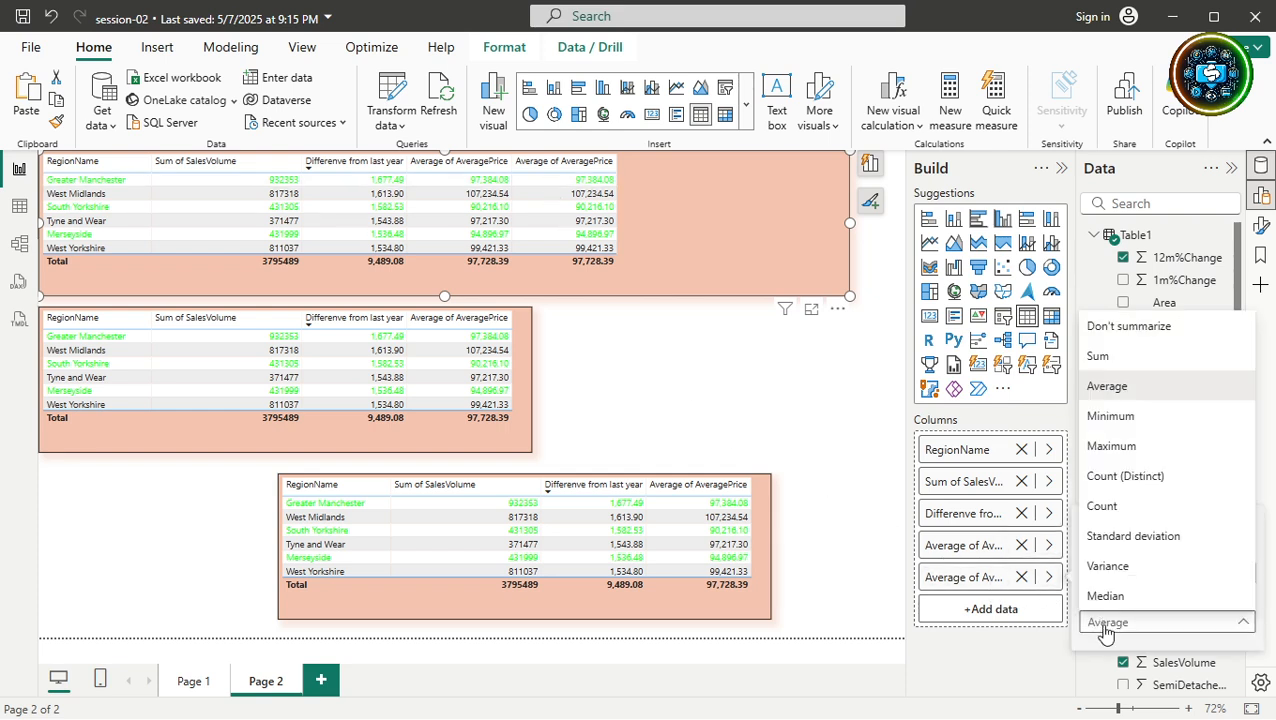
pyautogui.click(1111, 416)
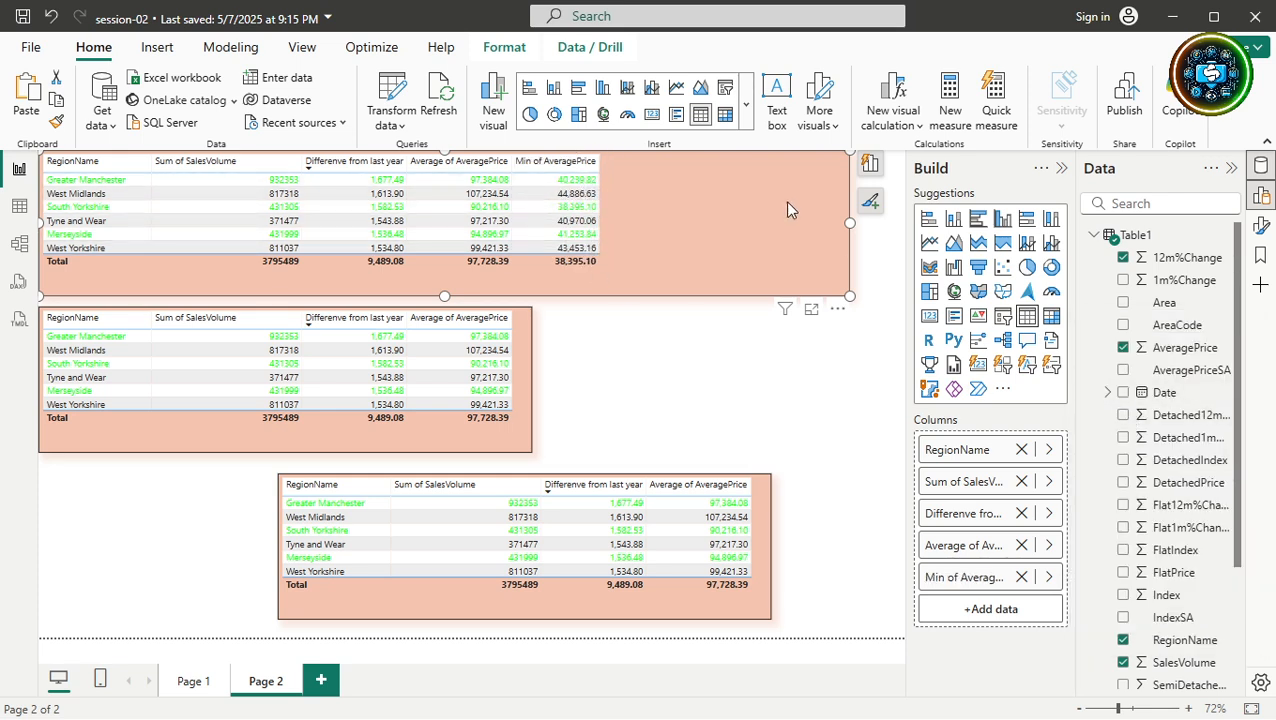
# In focus mode, add a Max of AveragePrice column (163,675.30) to the top table, then exit focus mode.
pyautogui.click(810, 312)
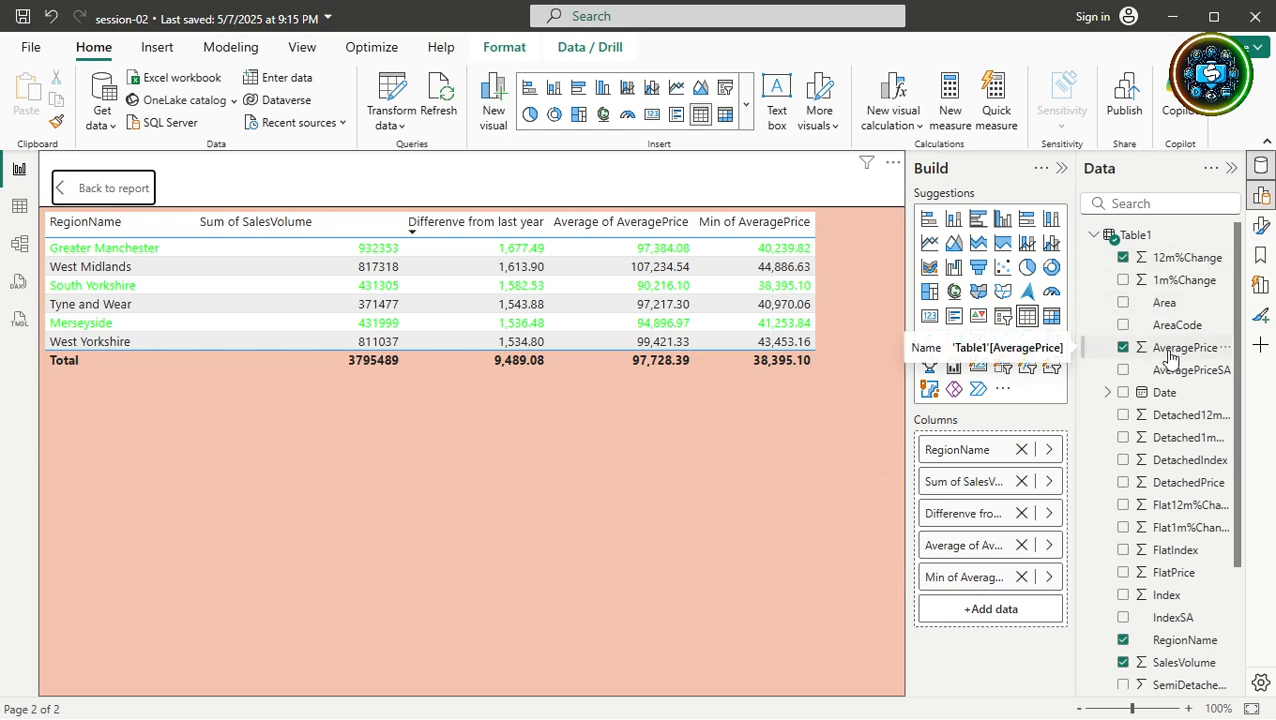
pyautogui.moveTo(1170, 358); pyautogui.dragTo(975, 601)
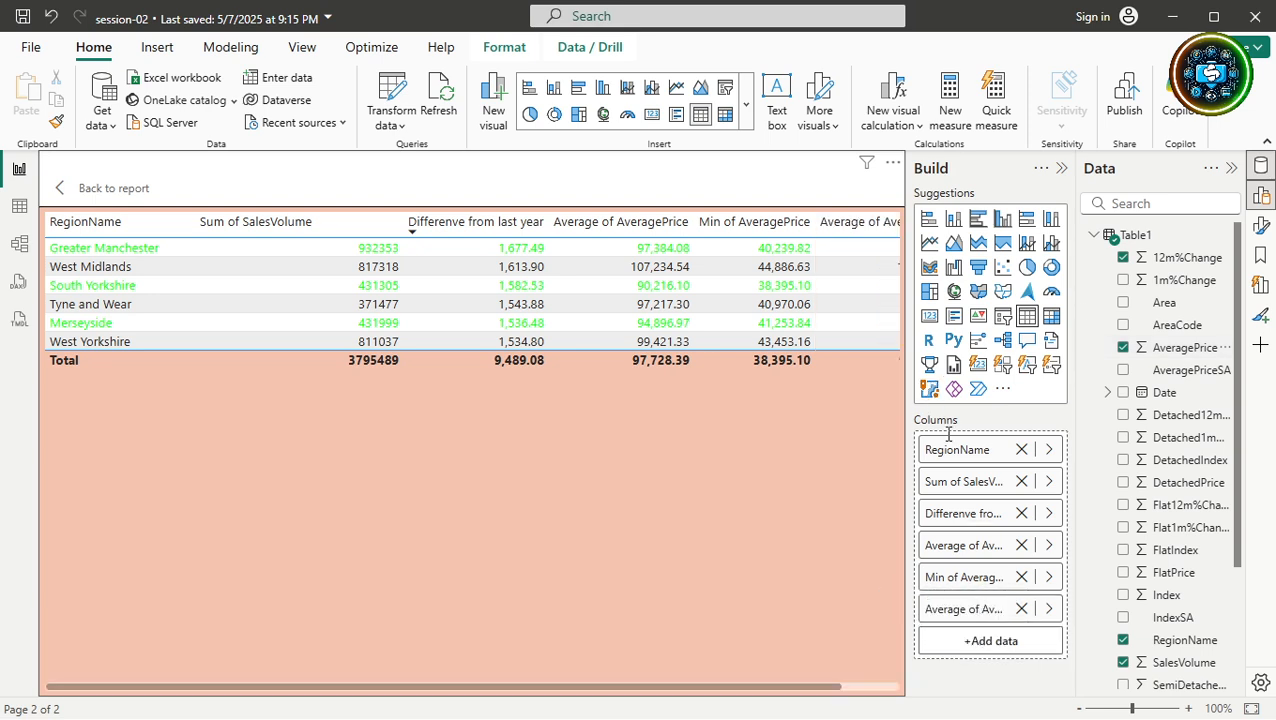
pyautogui.click(1048, 609)
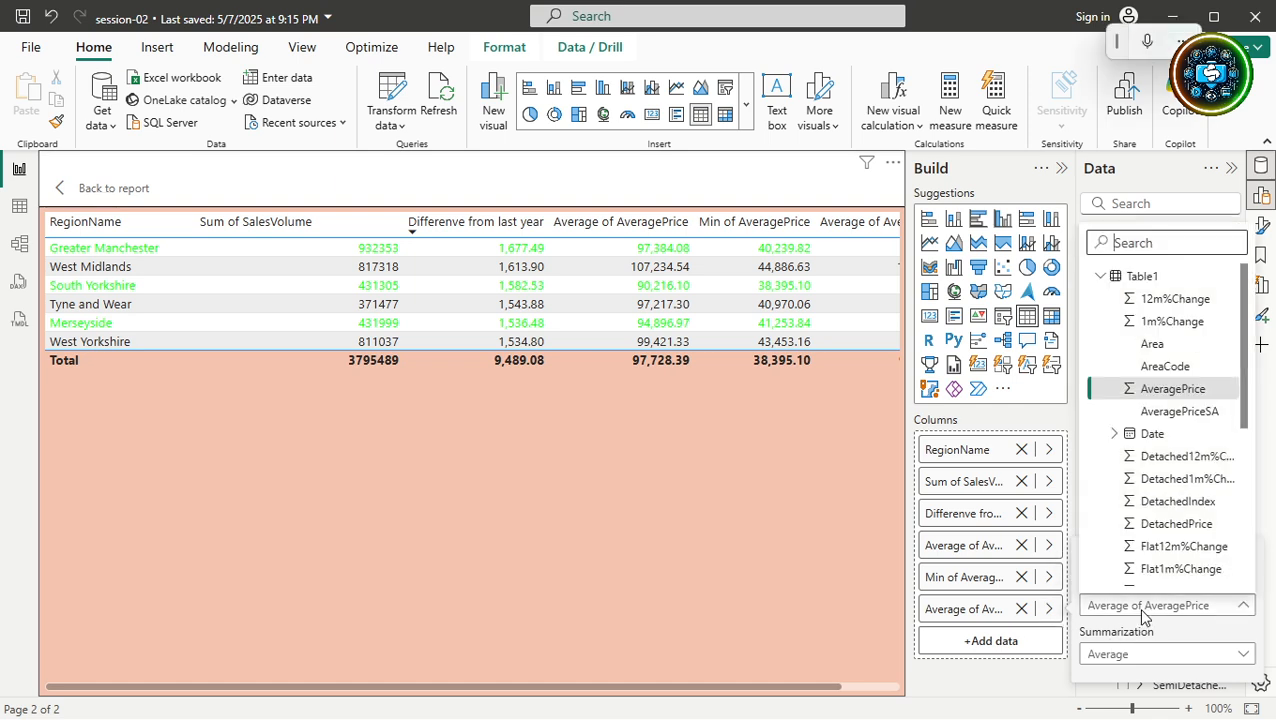
pyautogui.click(1113, 657)
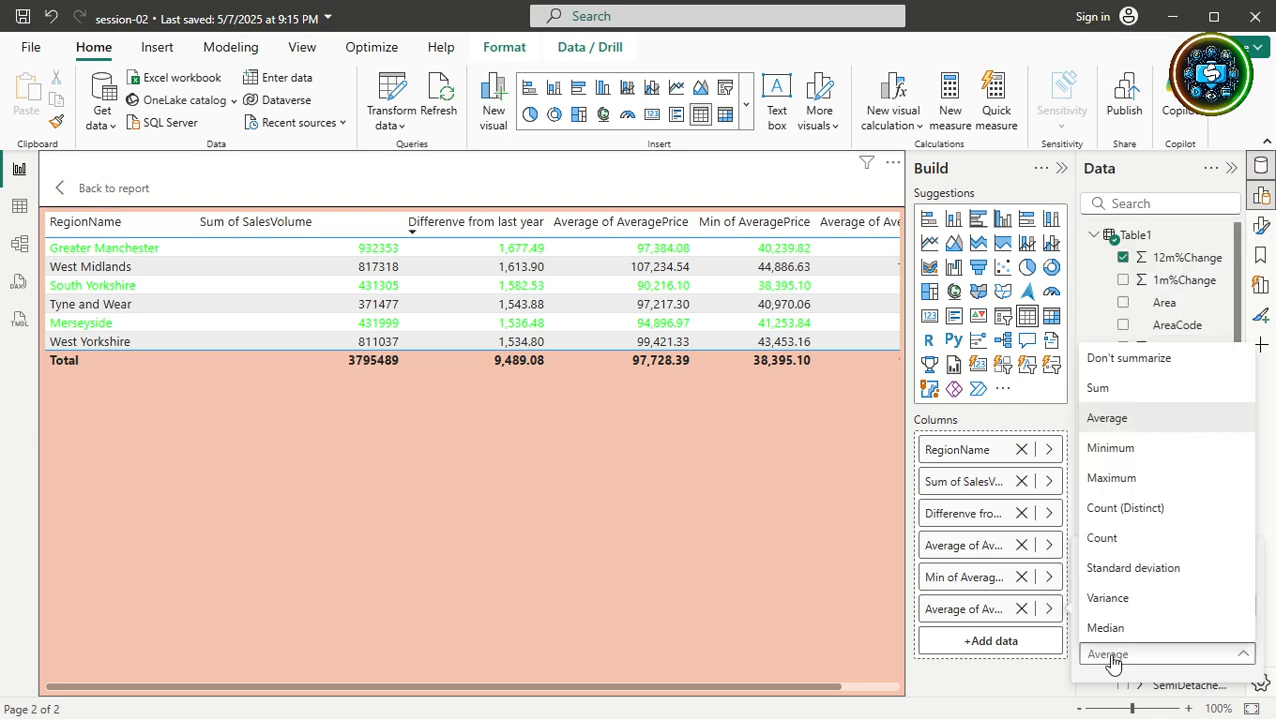
pyautogui.click(1113, 478)
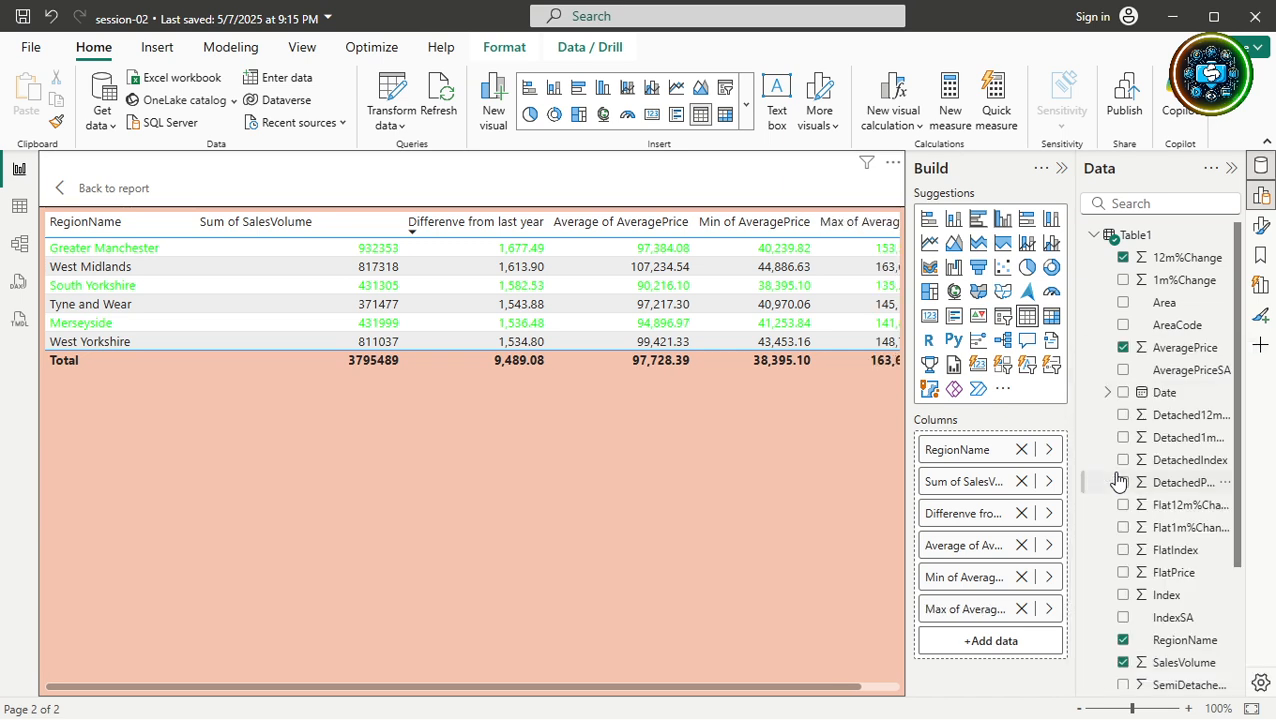
pyautogui.moveTo(755, 686); pyautogui.dragTo(803, 686)
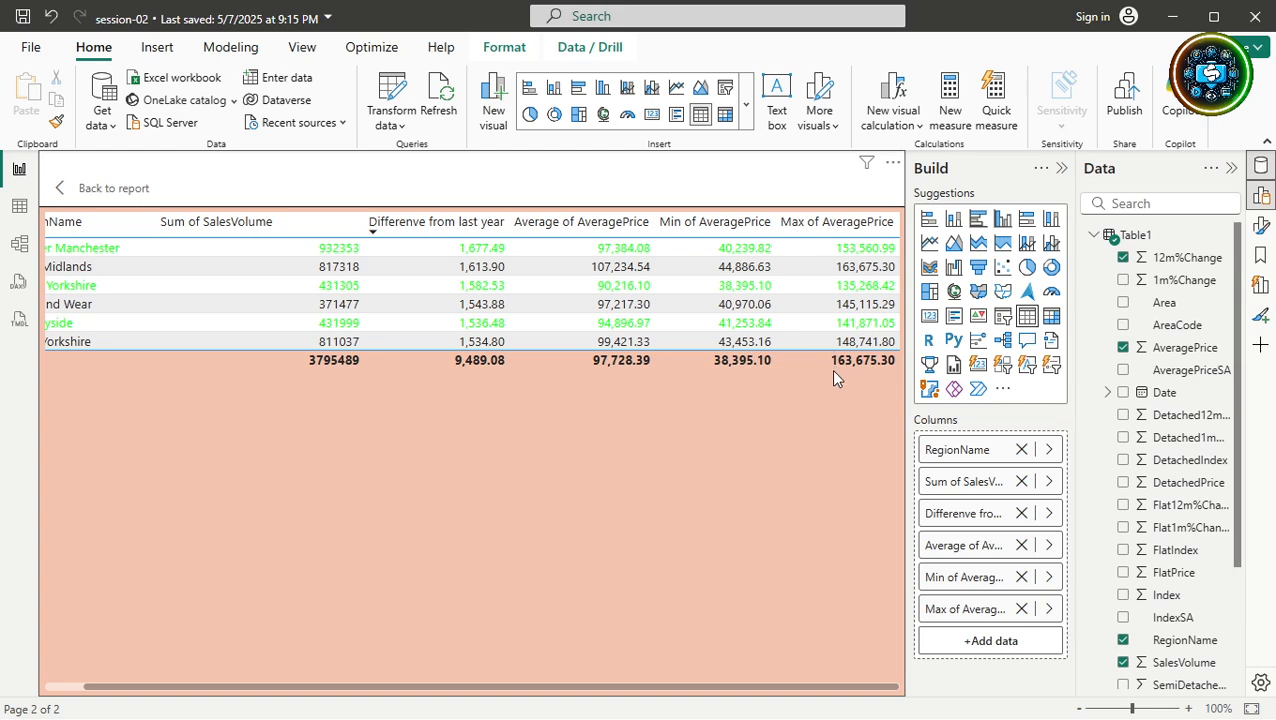
pyautogui.click(130, 190)
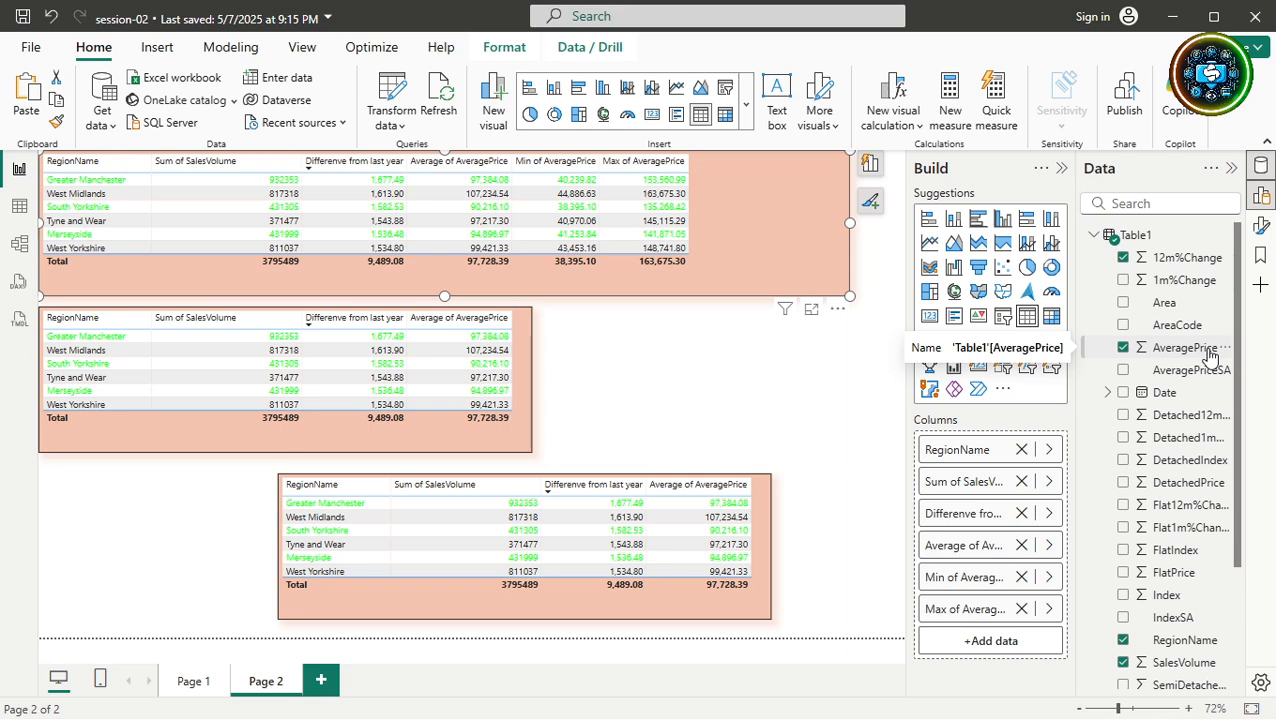
# Add a Standard deviation of AveragePrice column to the top table, then remove it.
pyautogui.moveTo(1210, 355); pyautogui.dragTo(988, 641)
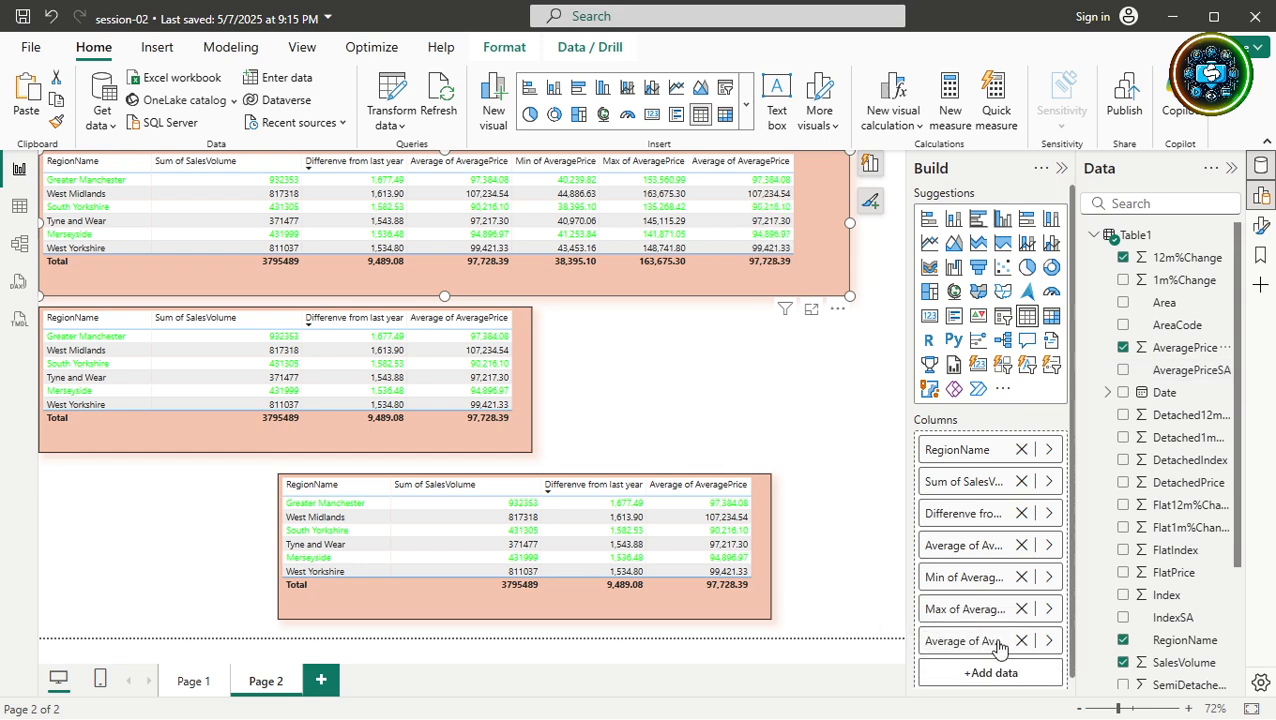
pyautogui.click(1049, 641)
pyautogui.click(1100, 634)
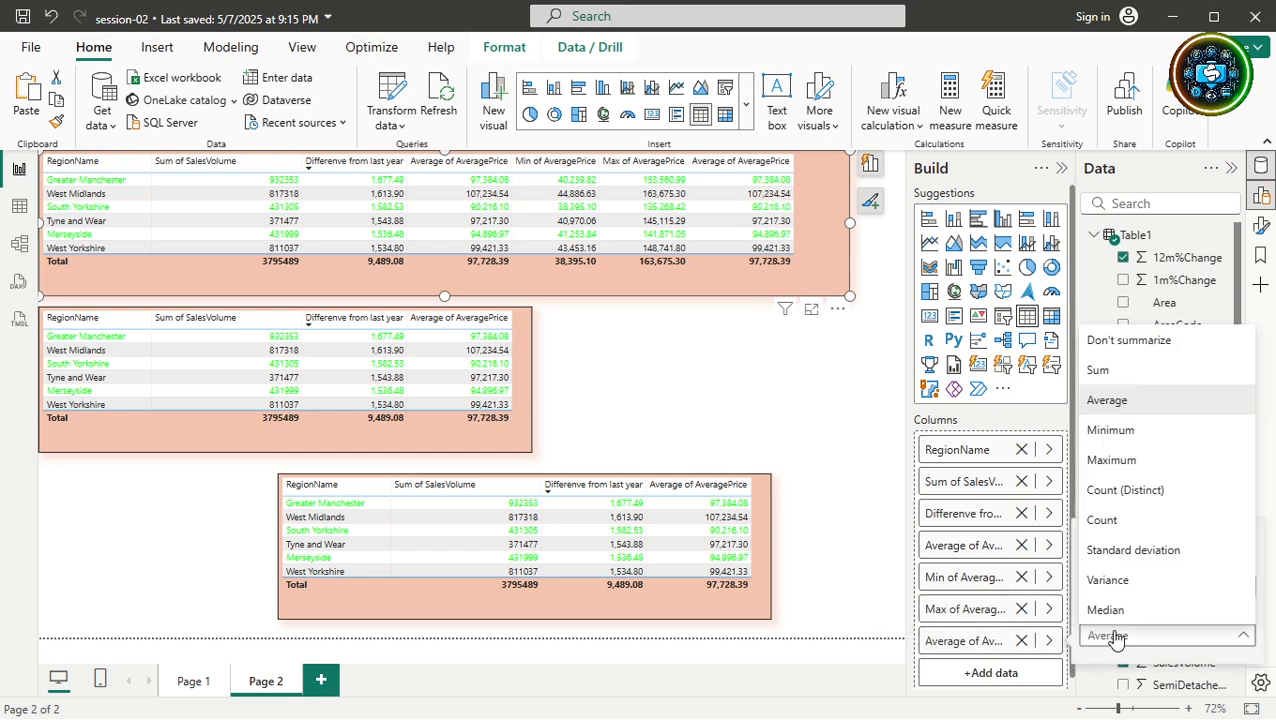
pyautogui.click(1133, 551)
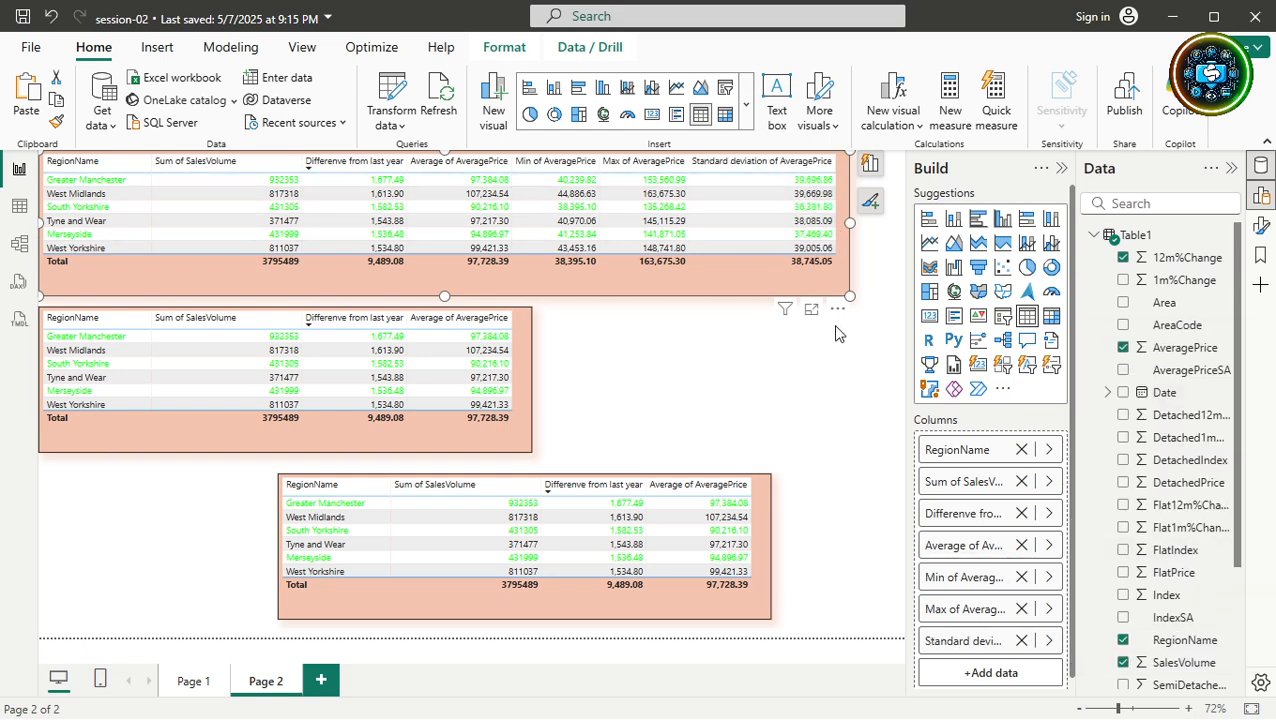
pyautogui.click(1021, 641)
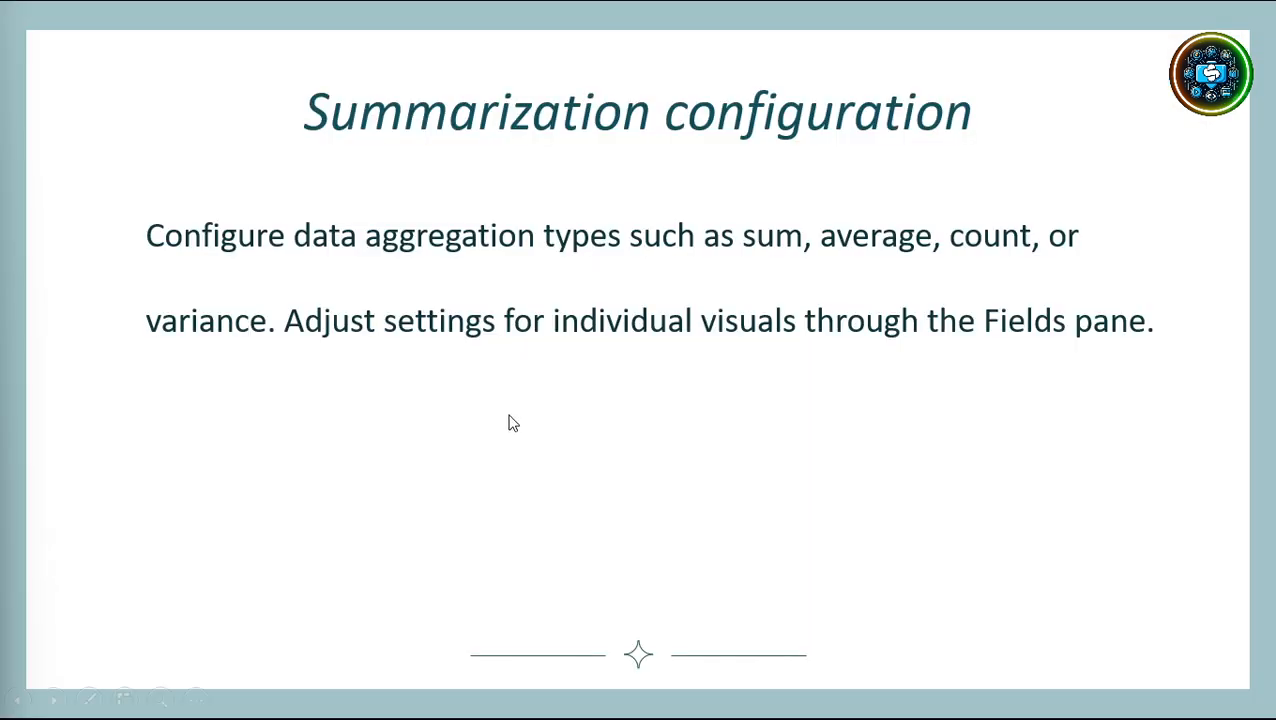
# Advance the slideshow to the 'Number and date formats' slide.
pyautogui.click(509, 422)
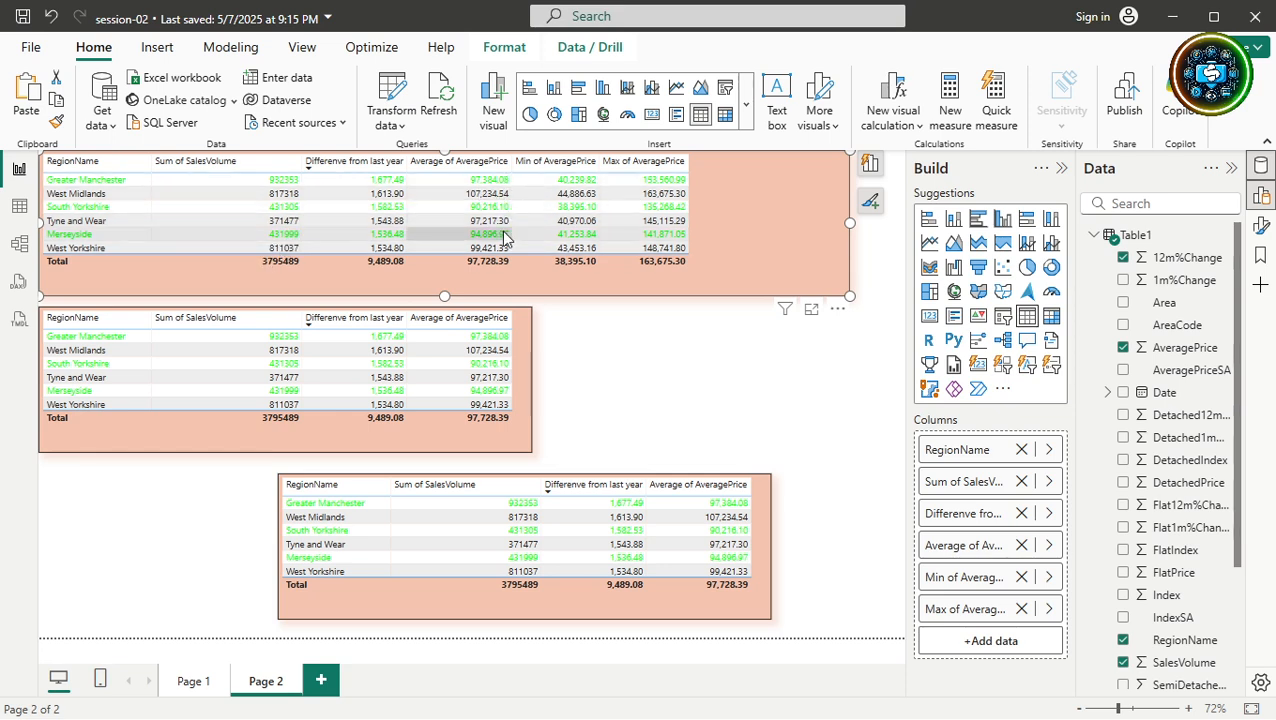
# Delete the middle and lower table copies from Page 2, keeping the top Min/Max table.
pyautogui.click(520, 339)
pyautogui.press('Delete')
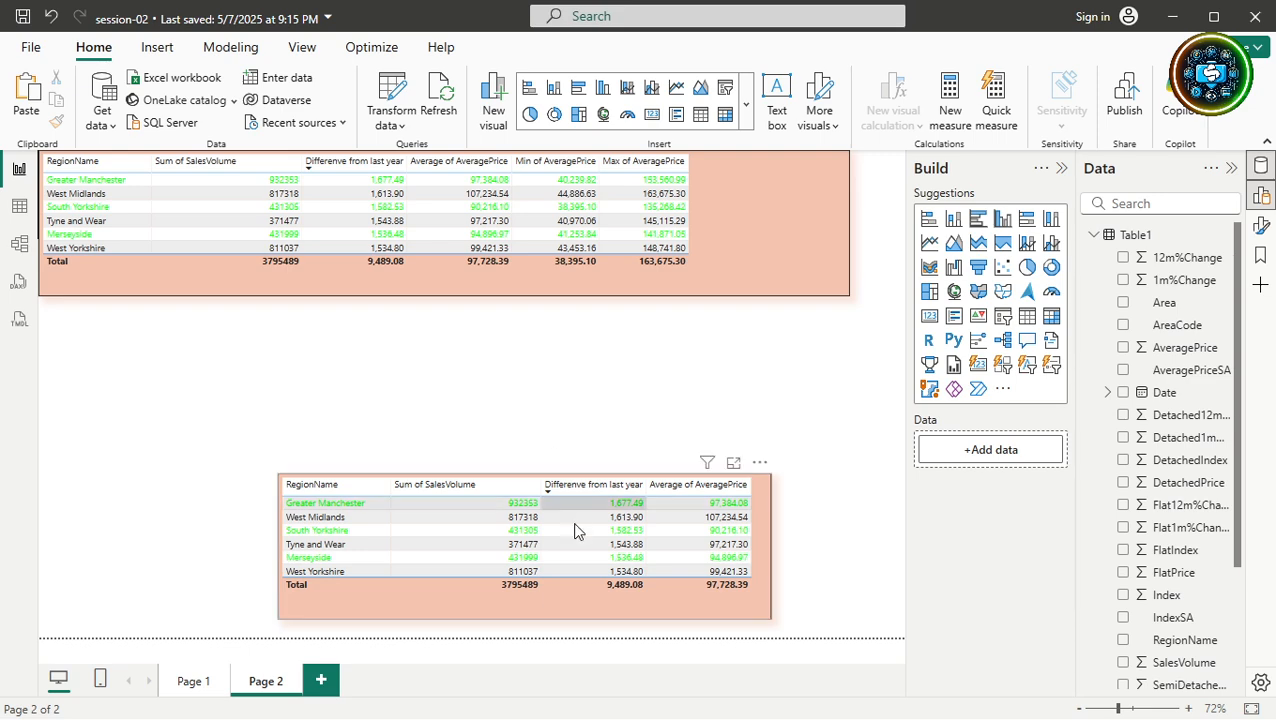
pyautogui.click(608, 594)
pyautogui.press('Delete')
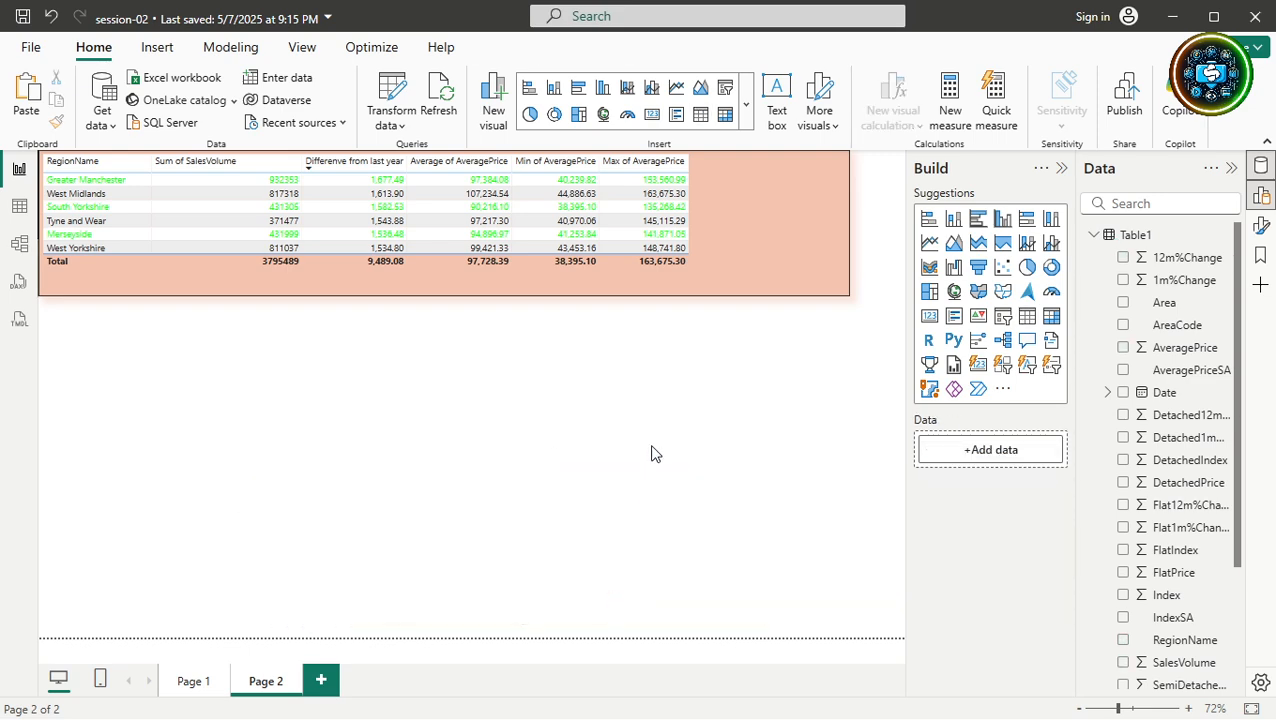
pyautogui.click(820, 272)
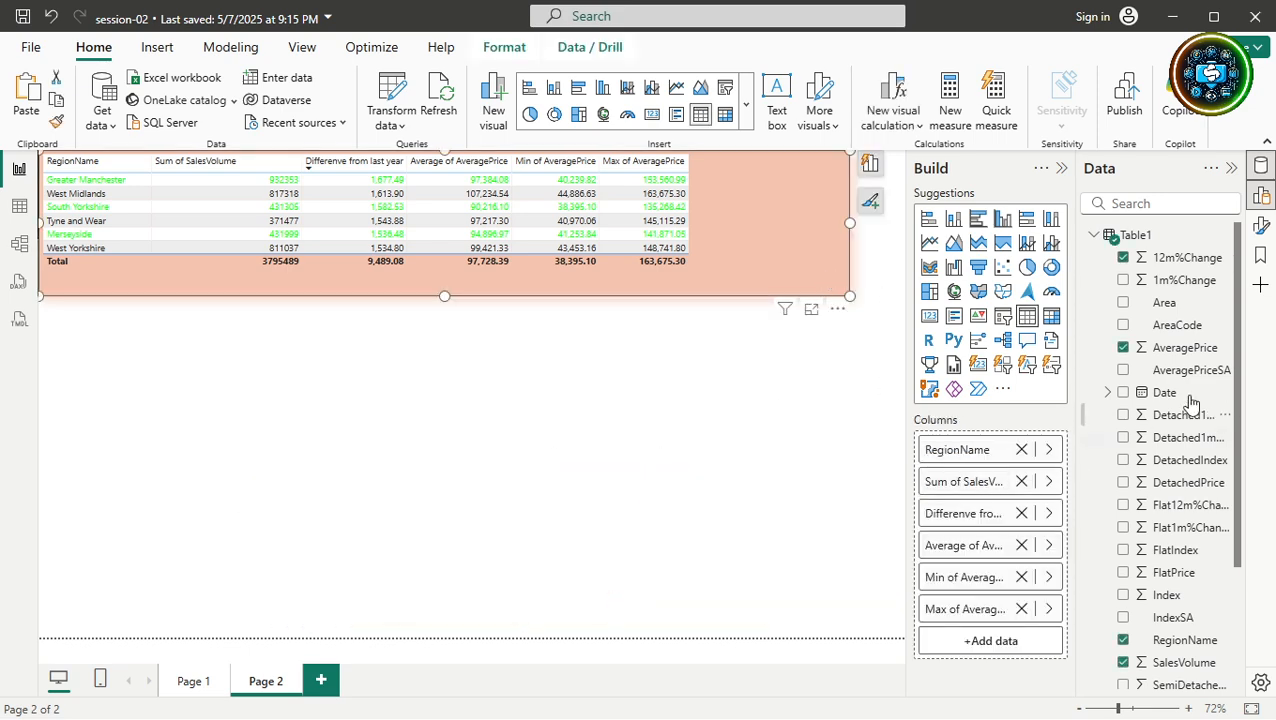
pyautogui.click(1262, 225)
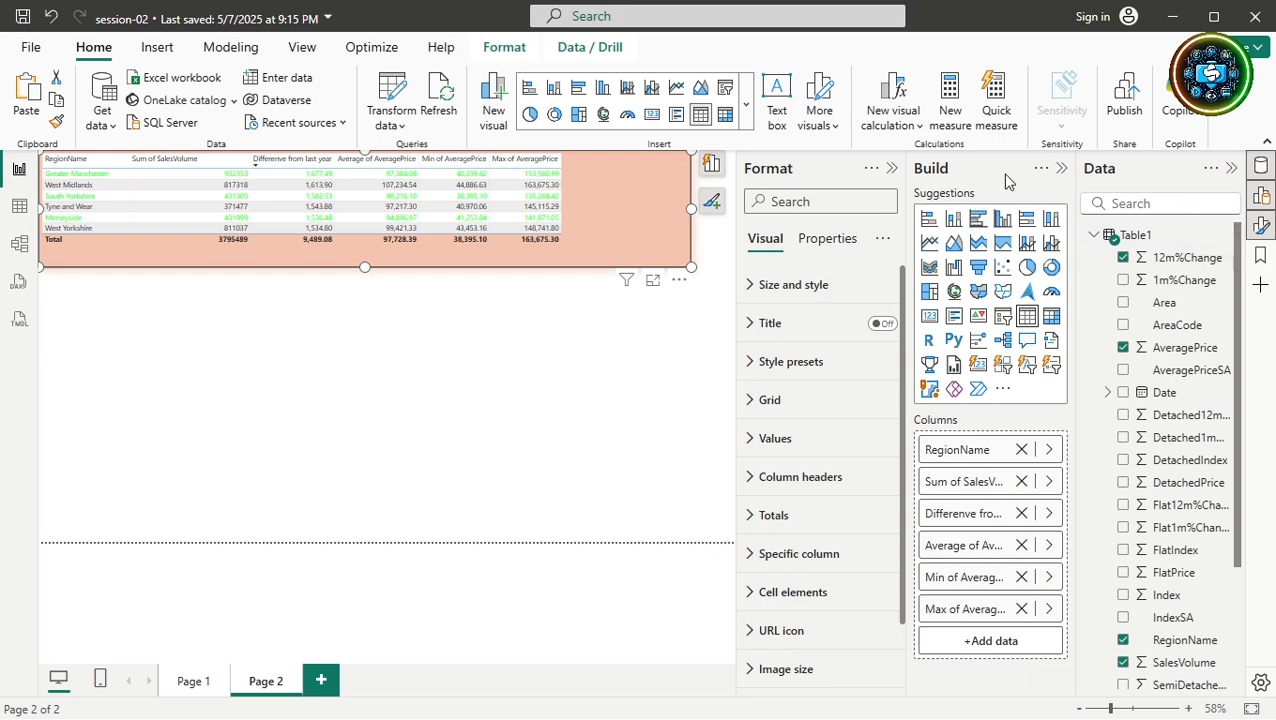
# Set the table's values font size to 20 and enlarge the visual to show all six regions.
pyautogui.click(1062, 168)
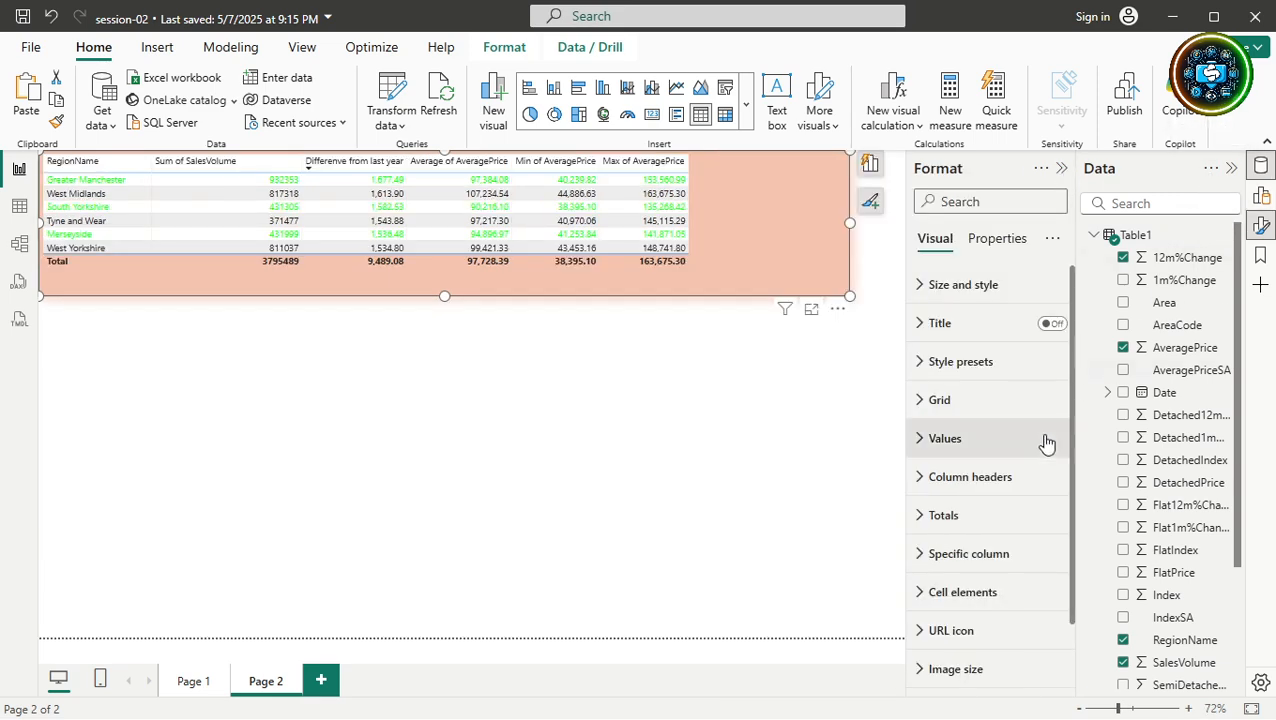
pyautogui.click(921, 440)
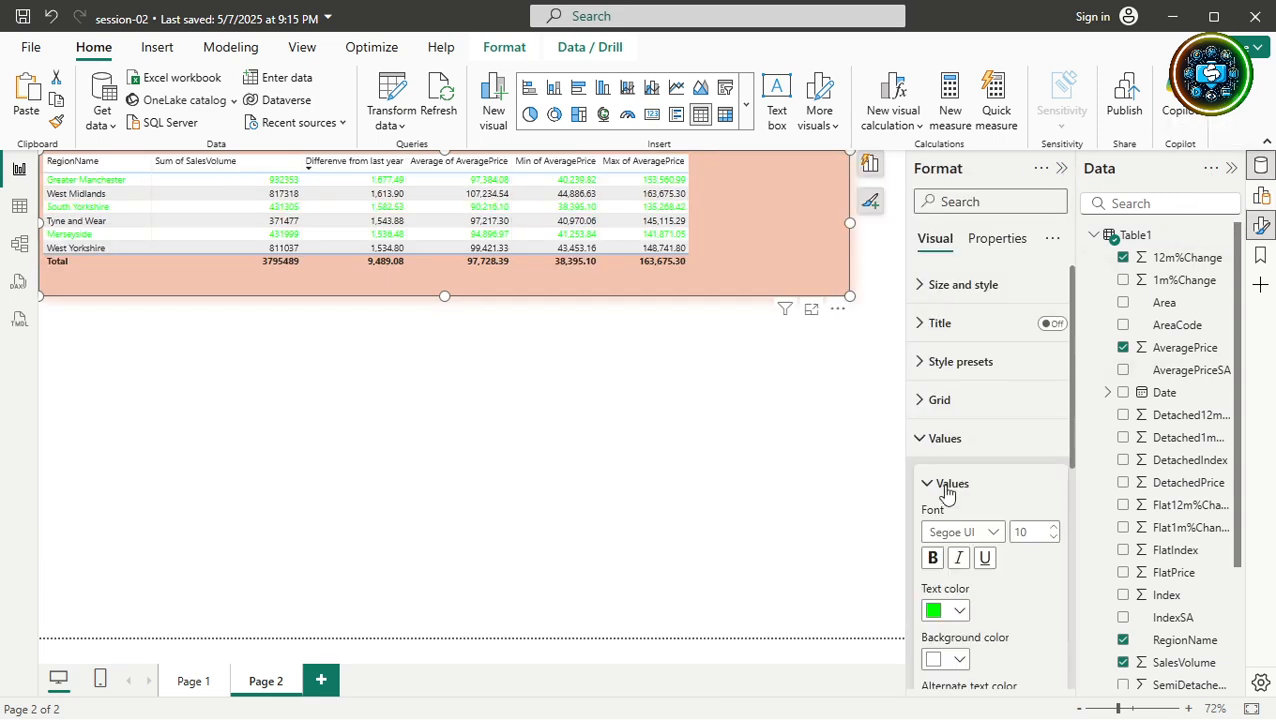
pyautogui.doubleClick(1036, 532)
pyautogui.write('2')
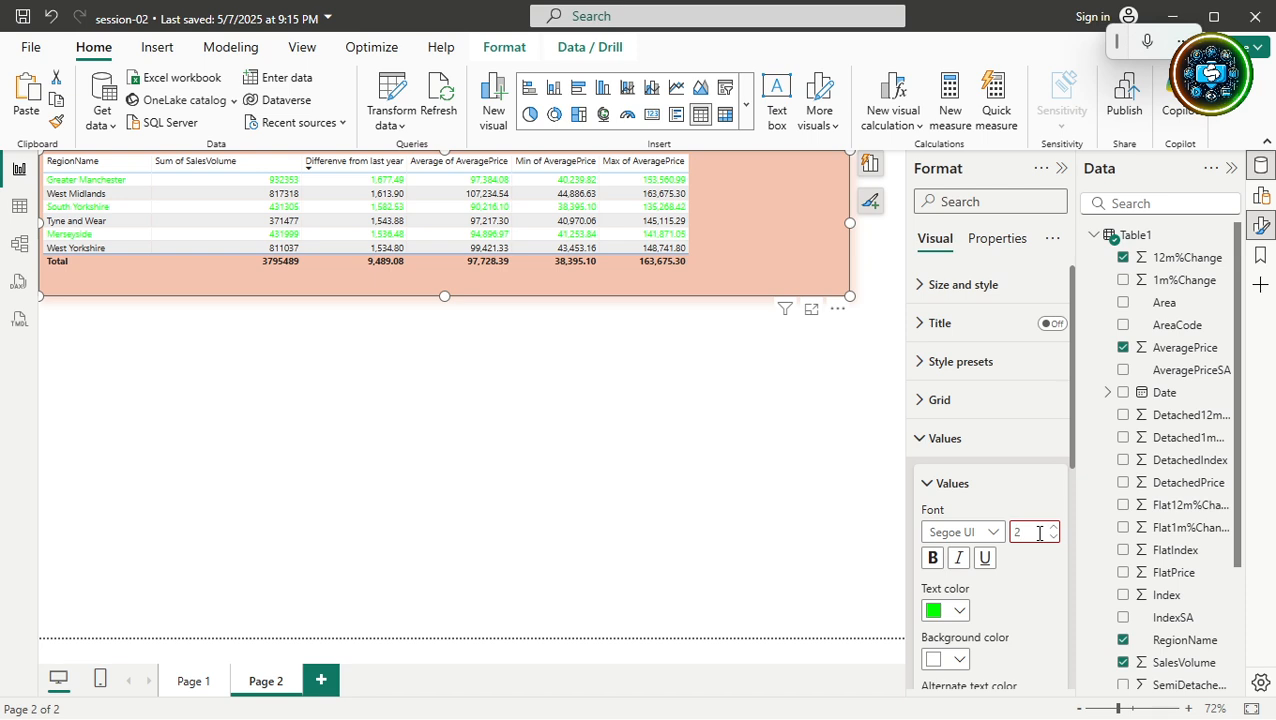
pyautogui.write('0')
pyautogui.press('Return')
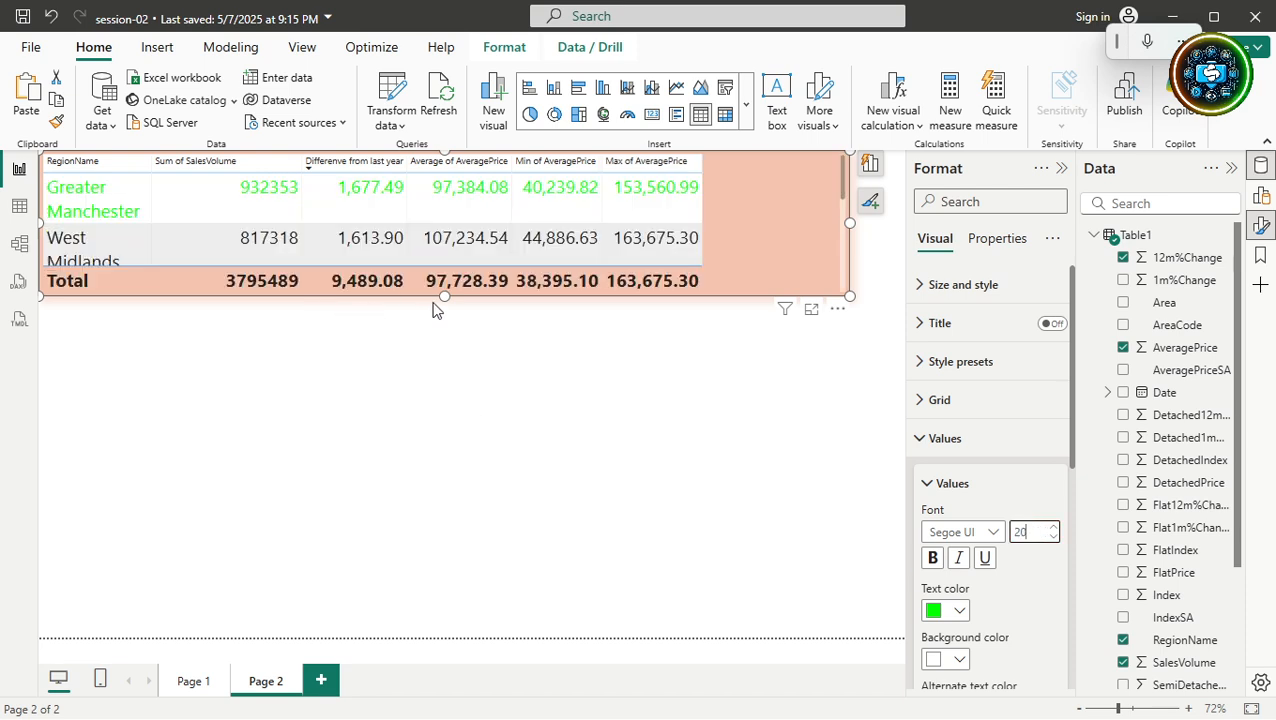
pyautogui.moveTo(441, 296); pyautogui.dragTo(407, 621)
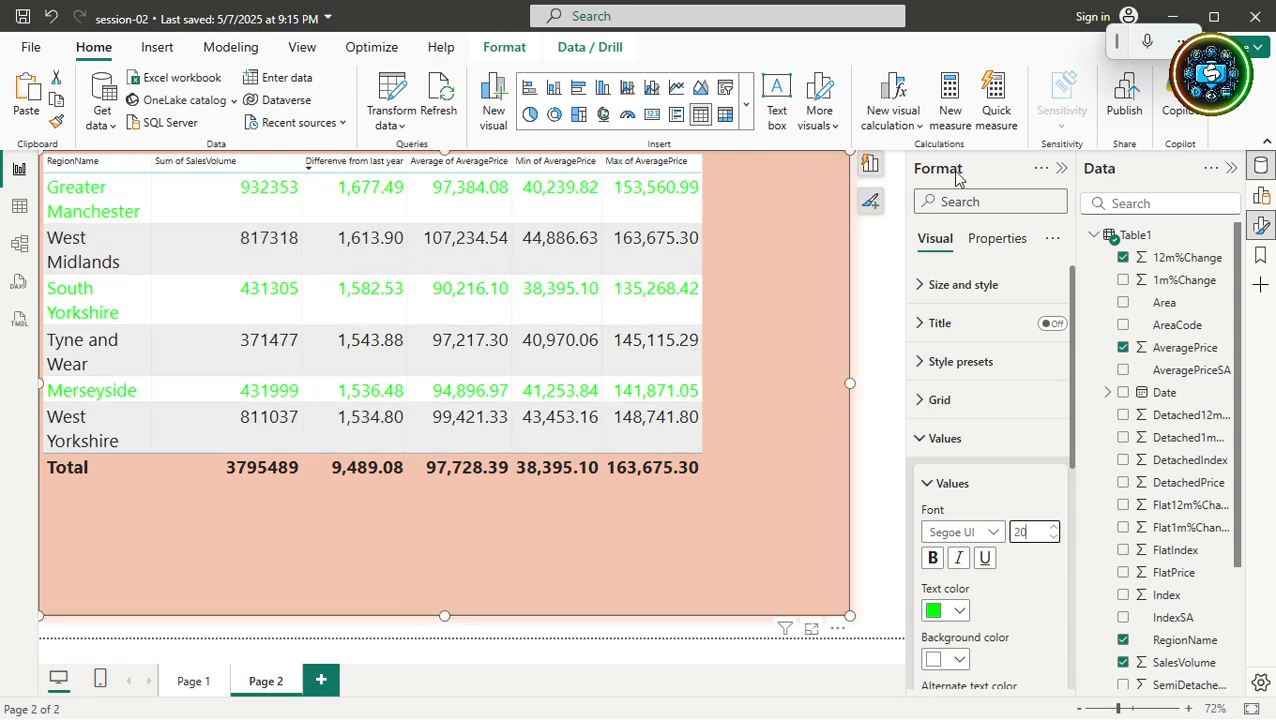
pyautogui.moveTo(849, 383); pyautogui.dragTo(888, 378)
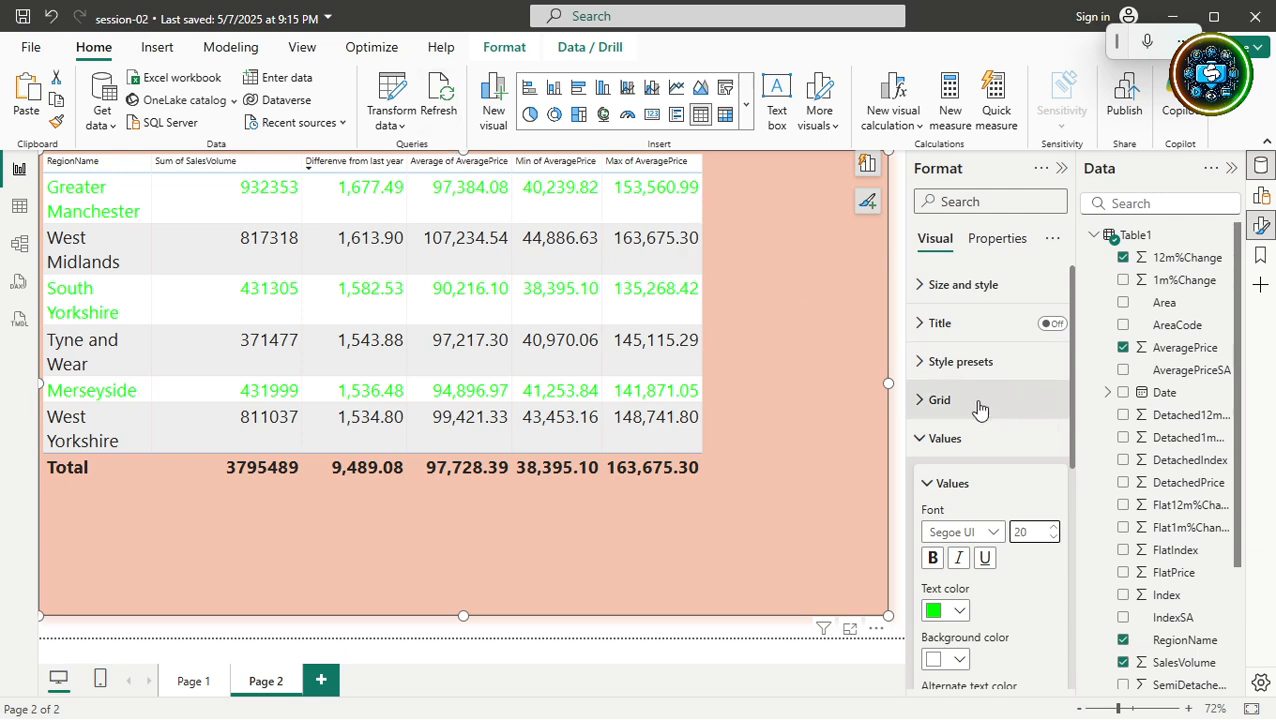
# Set the table's column header text to font size 15.
pyautogui.click(918, 442)
pyautogui.click(921, 478)
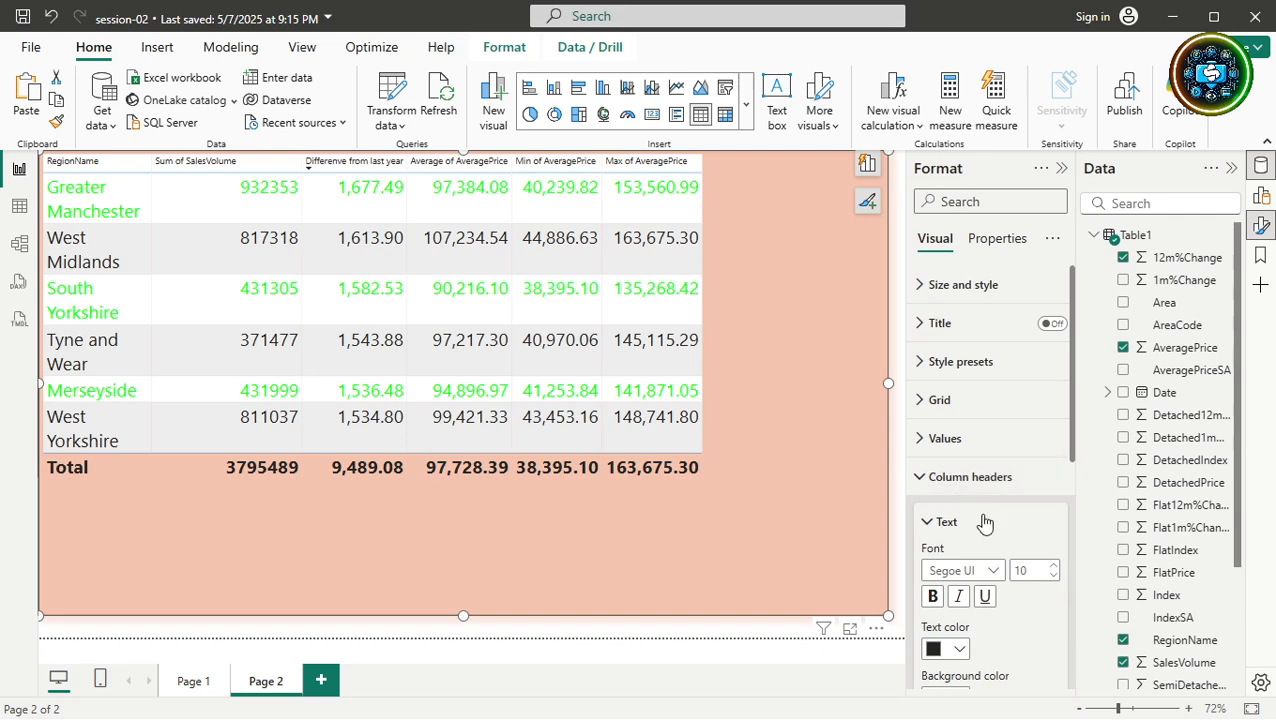
pyautogui.click(1033, 572)
pyautogui.write('15')
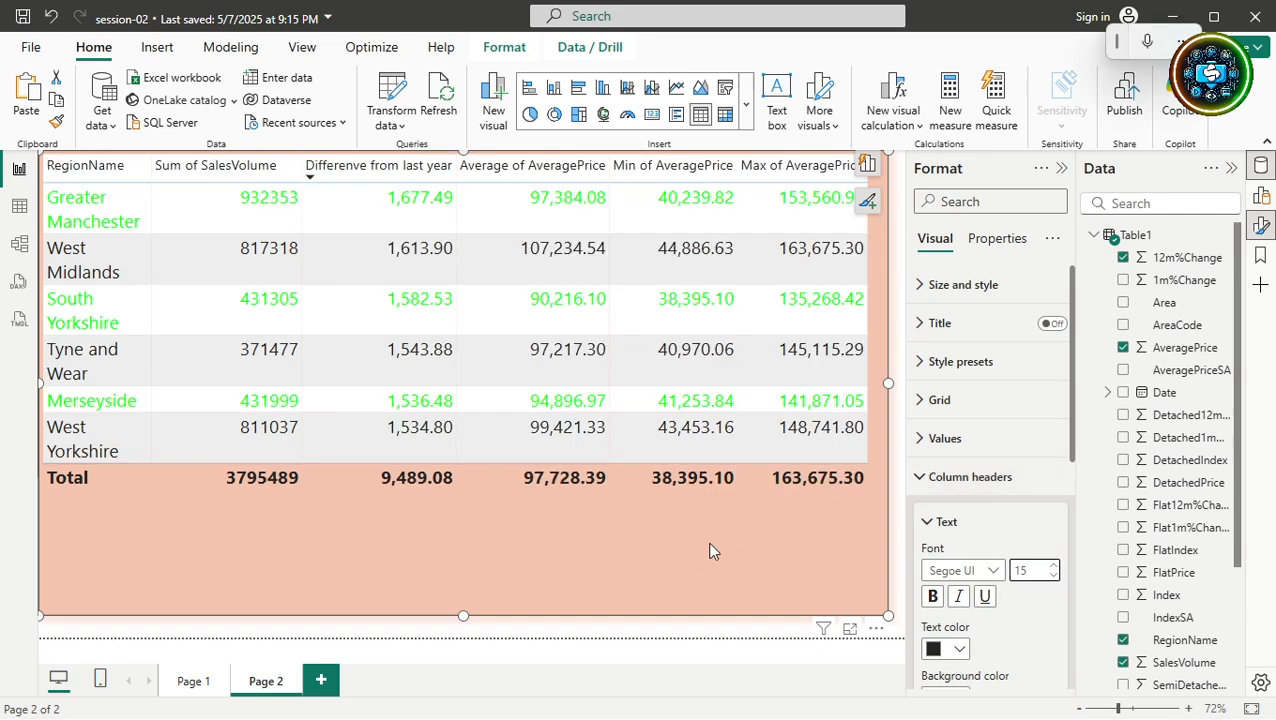
pyautogui.click(690, 570)
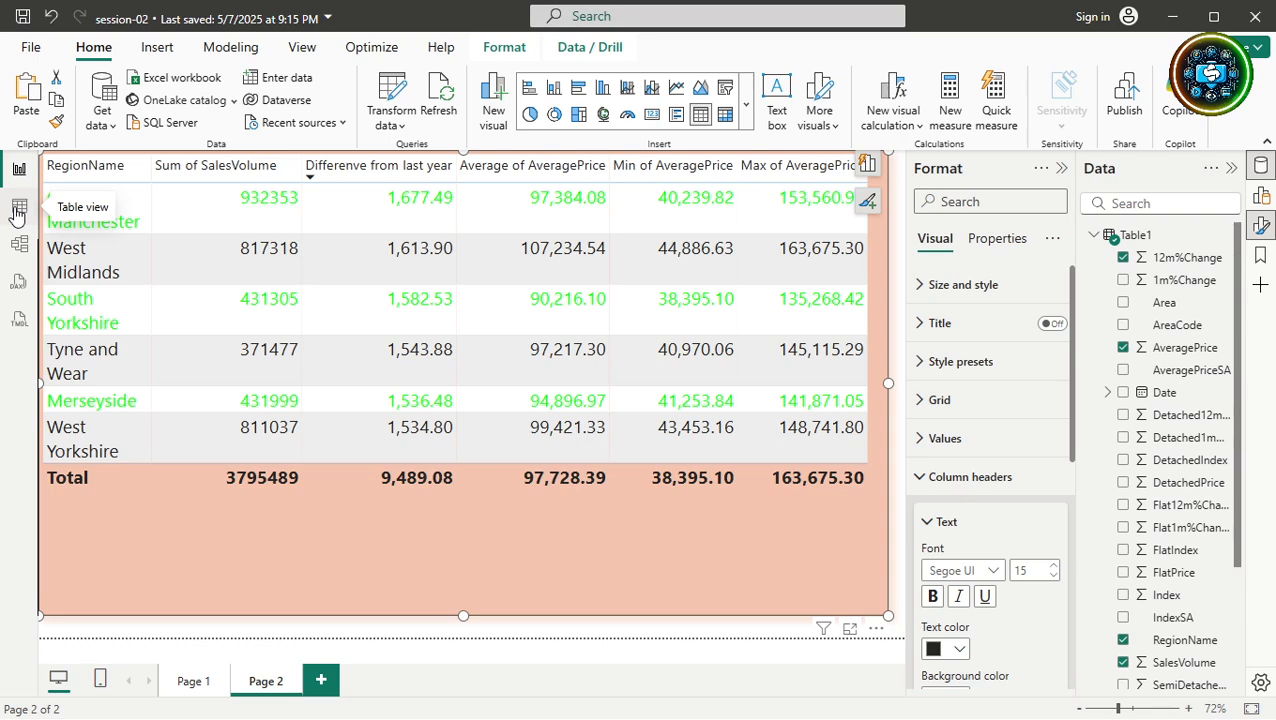
# In Table view, format AveragePrice as a decimal number with 2 decimal places.
pyautogui.click(18, 210)
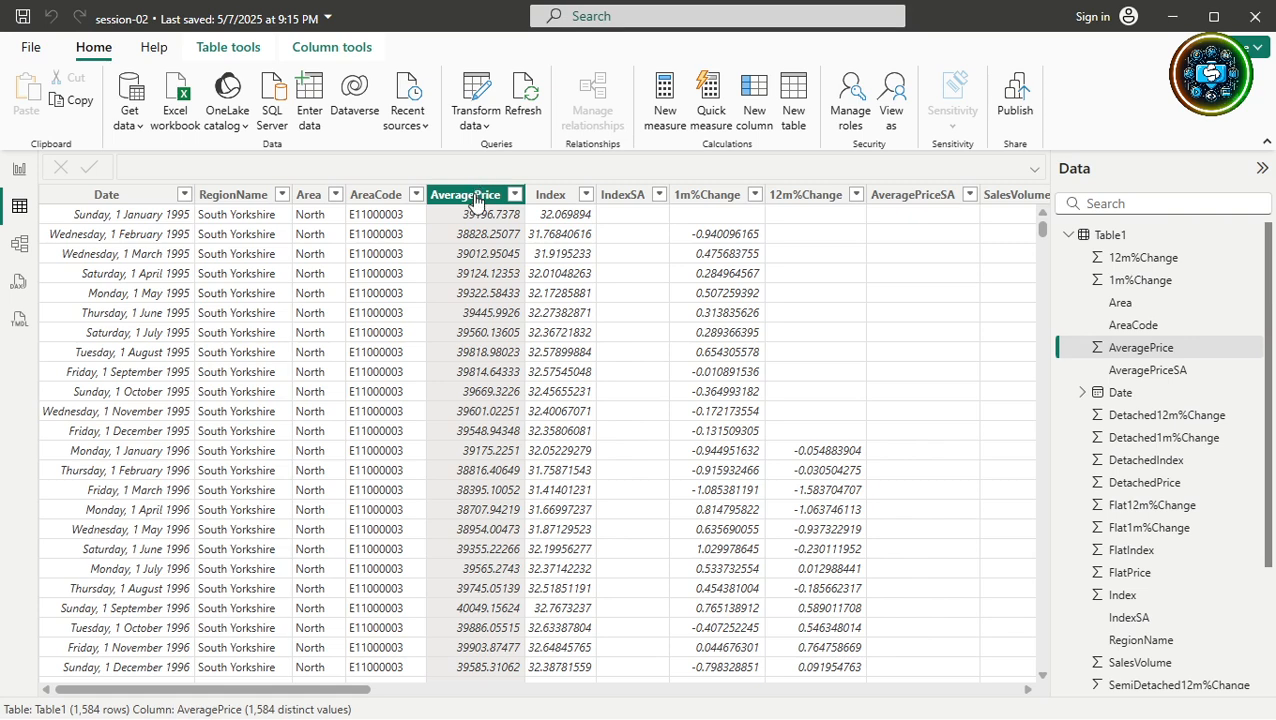
pyautogui.click(350, 53)
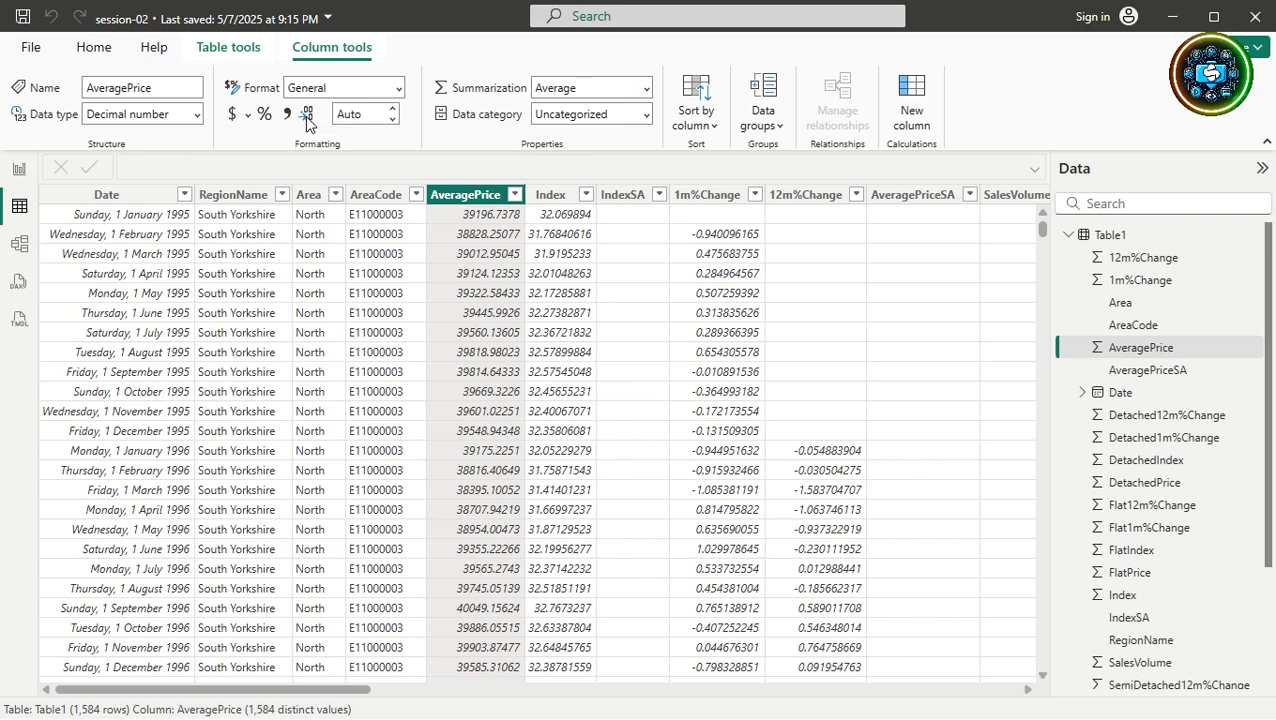
pyautogui.click(394, 121)
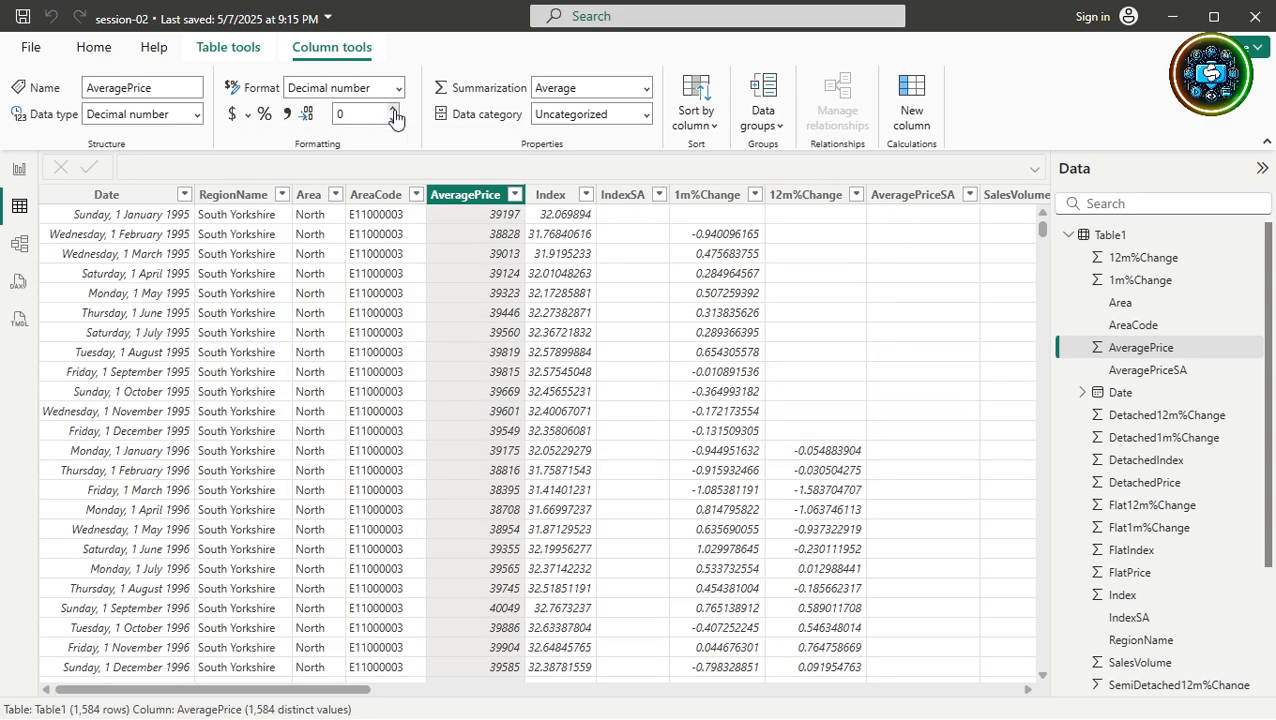
pyautogui.click(394, 111)
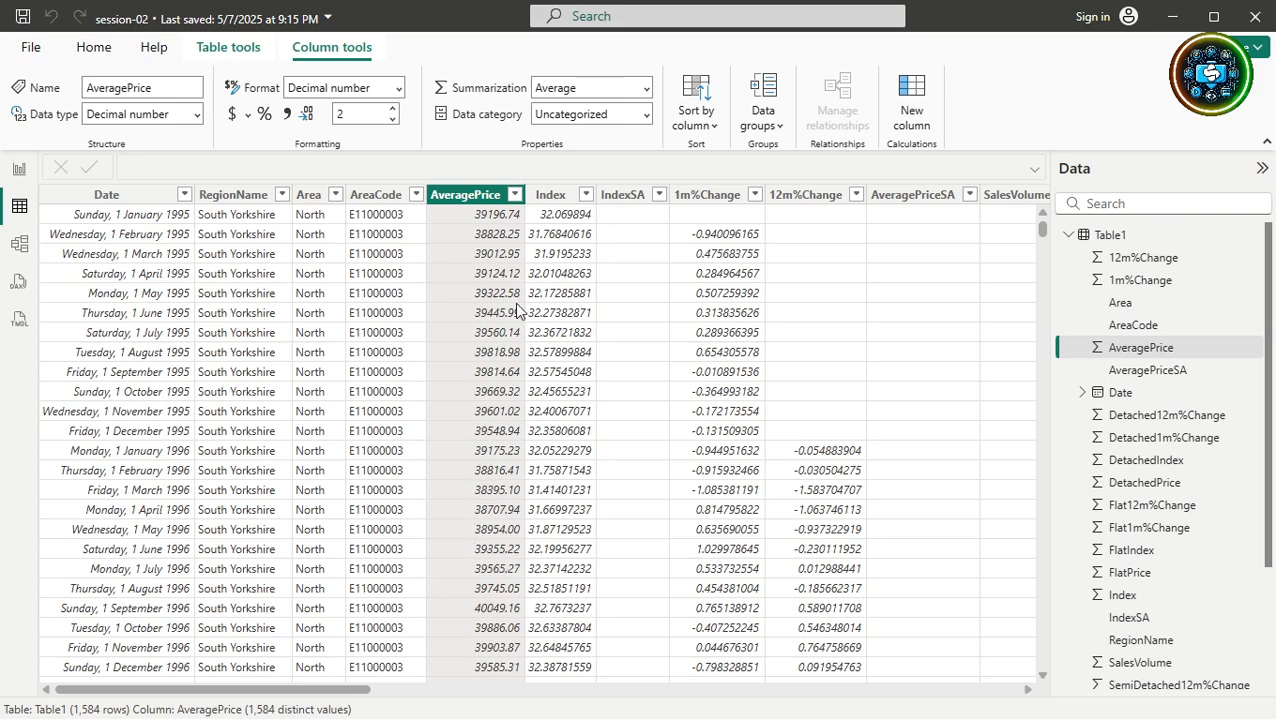
pyautogui.click(248, 118)
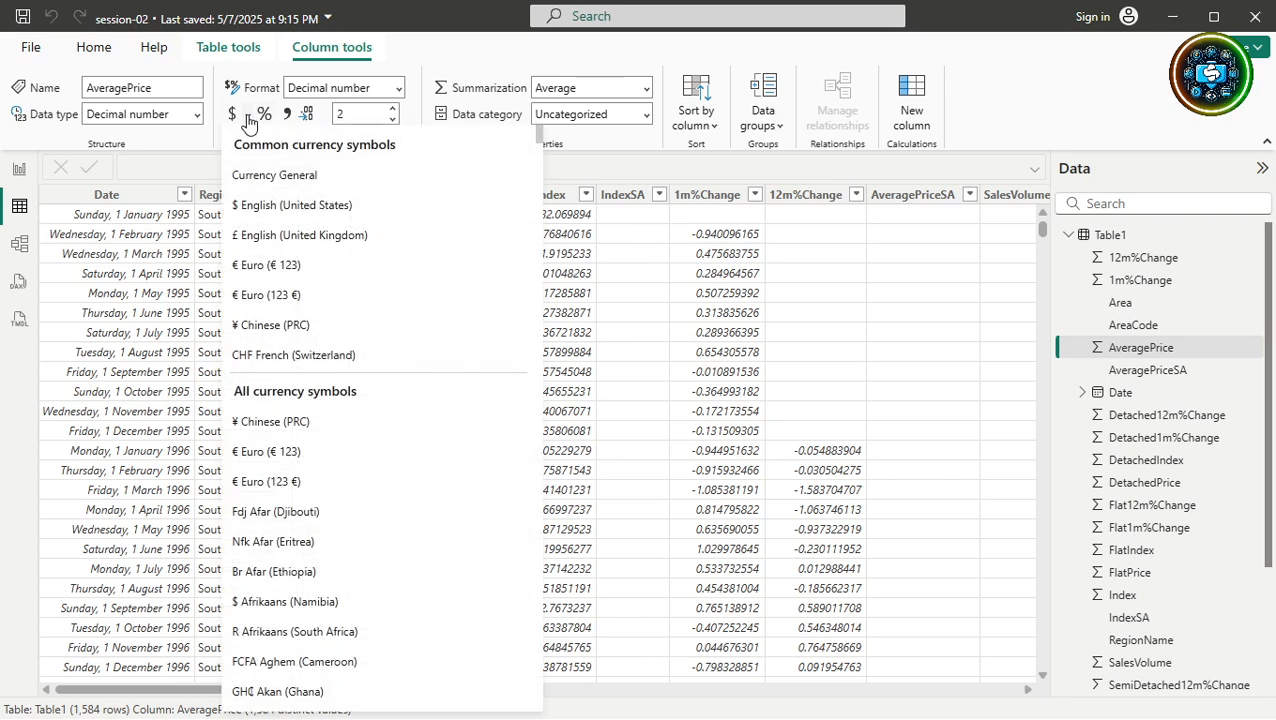
# Apply £ English (United Kingdom) currency to AveragePrice and check the report table's £ values.
pyautogui.click(266, 240)
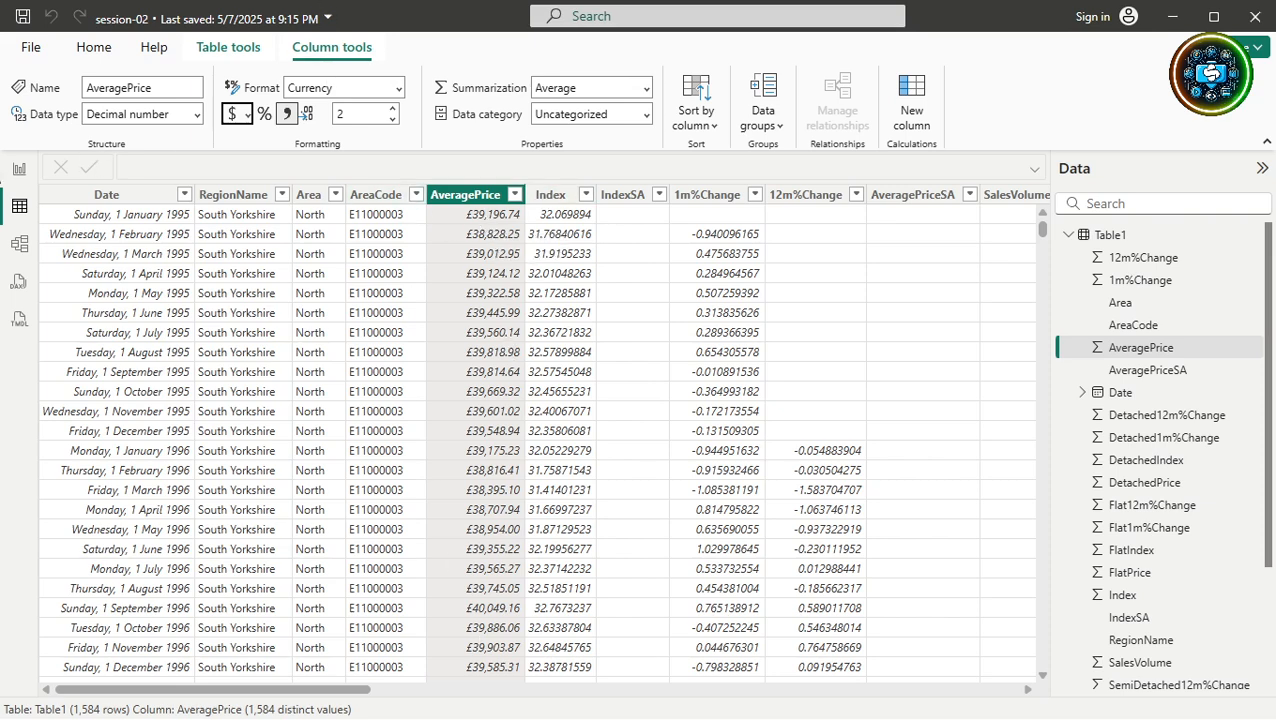
pyautogui.click(17, 171)
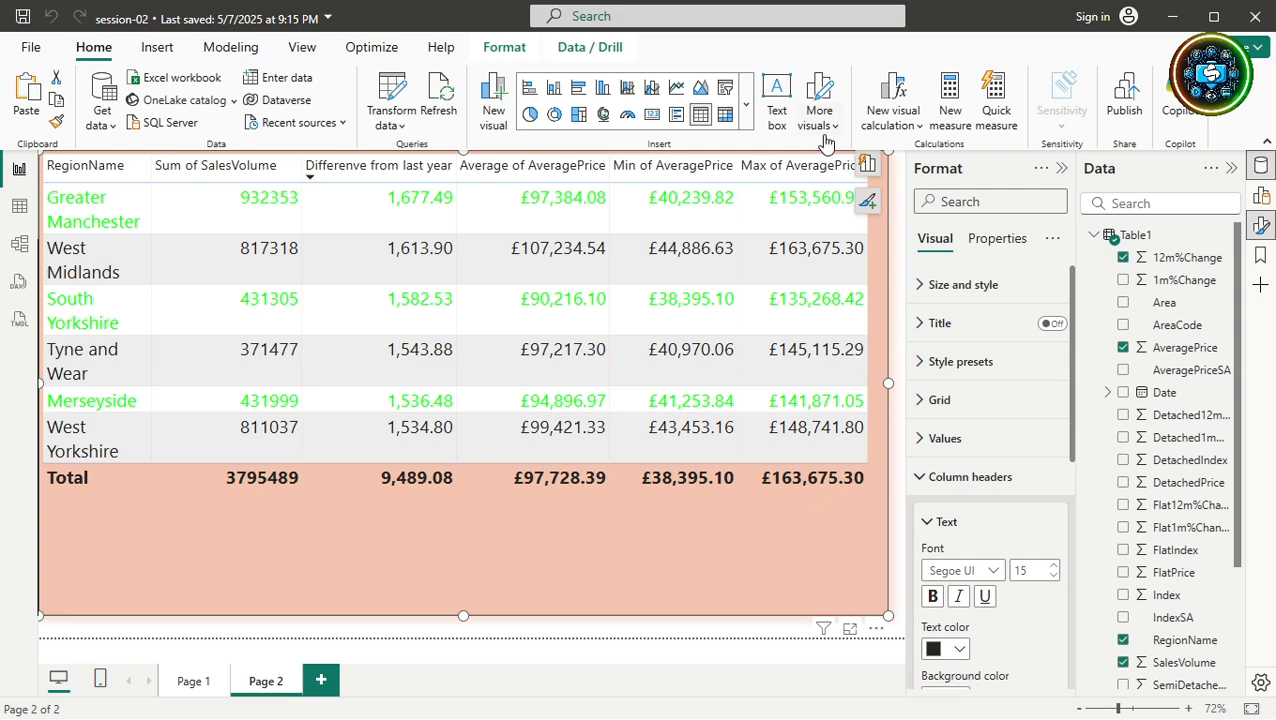
pyautogui.click(27, 210)
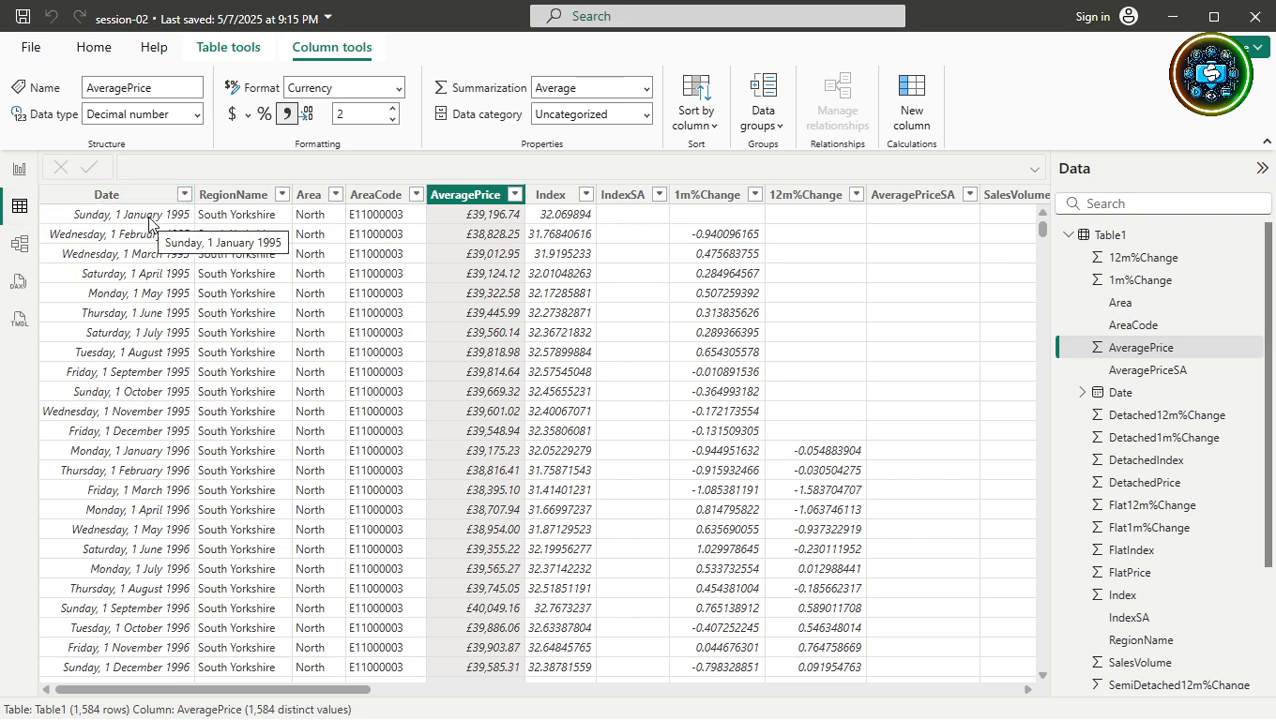
# Give the Date column the dd/mm/yyyy format so dates read like 01/01/1995.
pyautogui.click(143, 200)
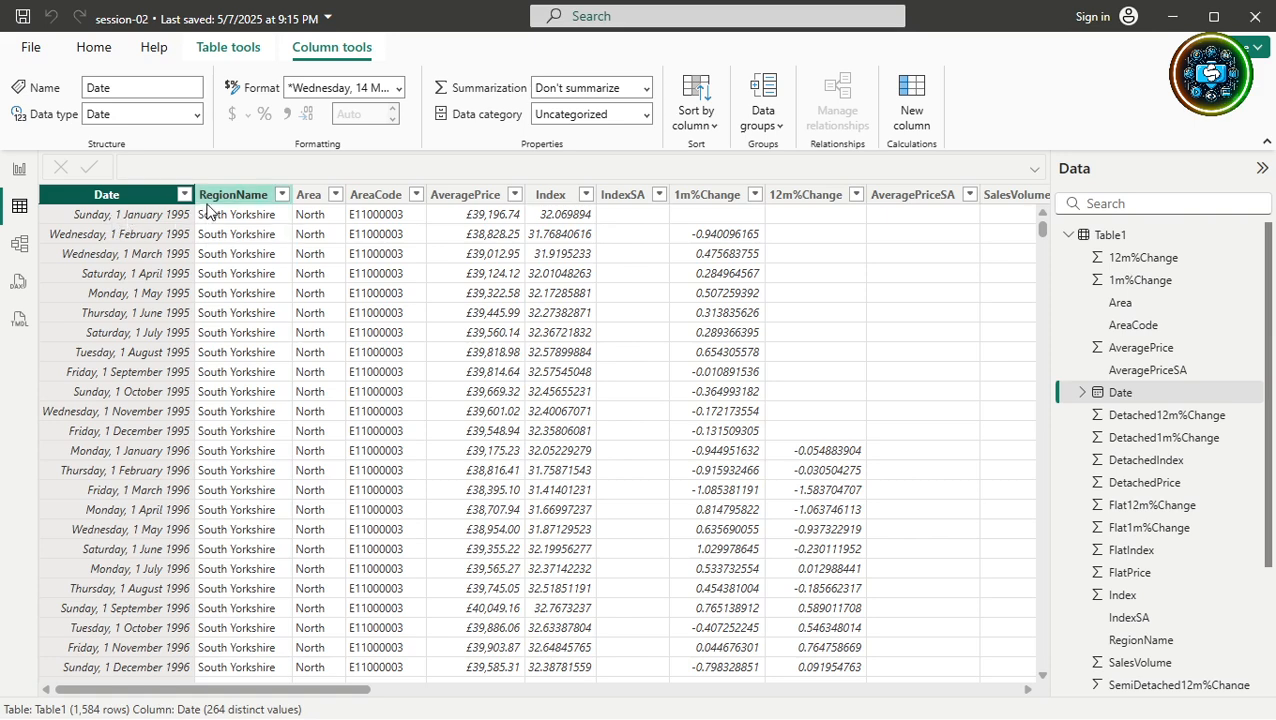
pyautogui.click(399, 88)
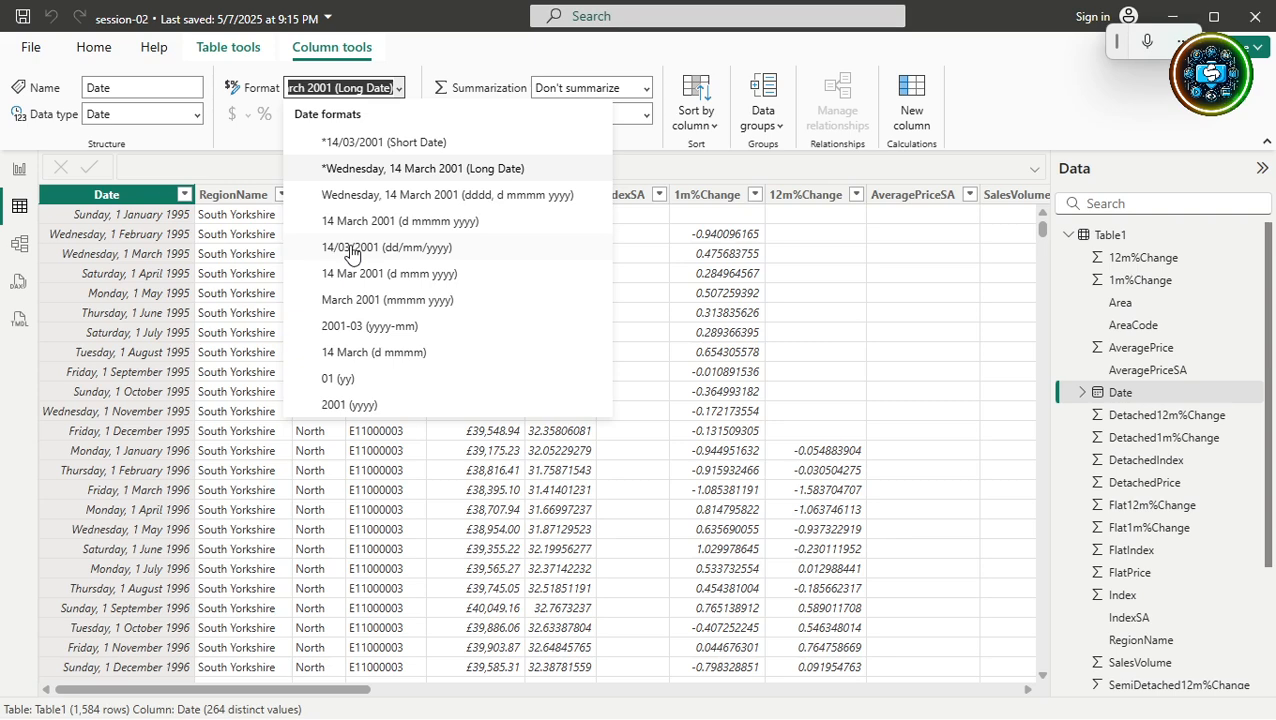
pyautogui.press('Escape')
pyautogui.press('Down')
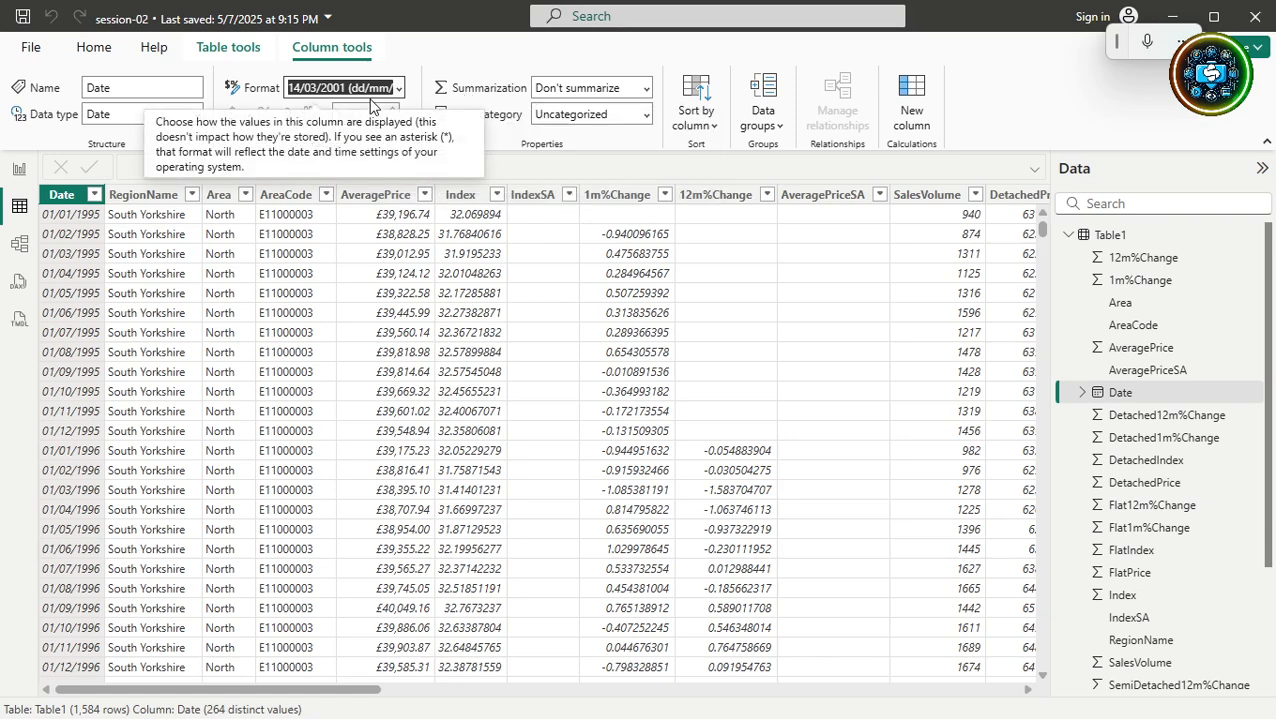
pyautogui.click(378, 87)
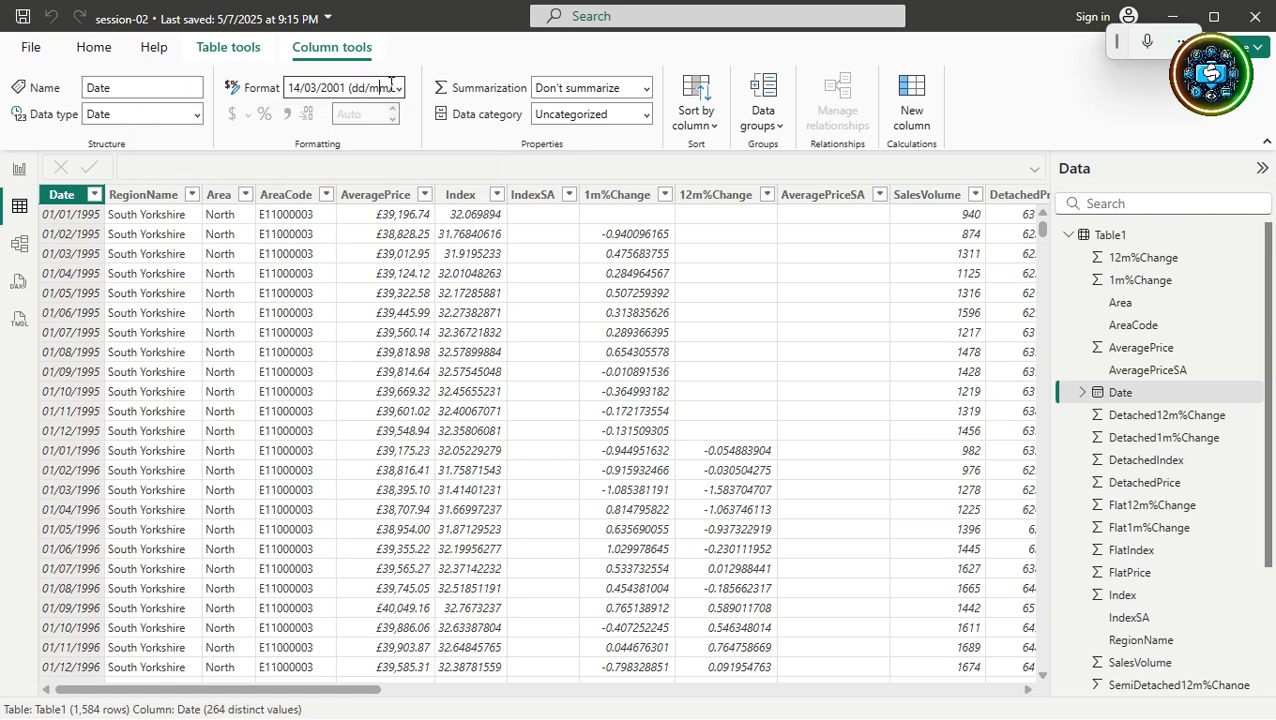
pyautogui.moveTo(391, 85); pyautogui.dragTo(265, 90)
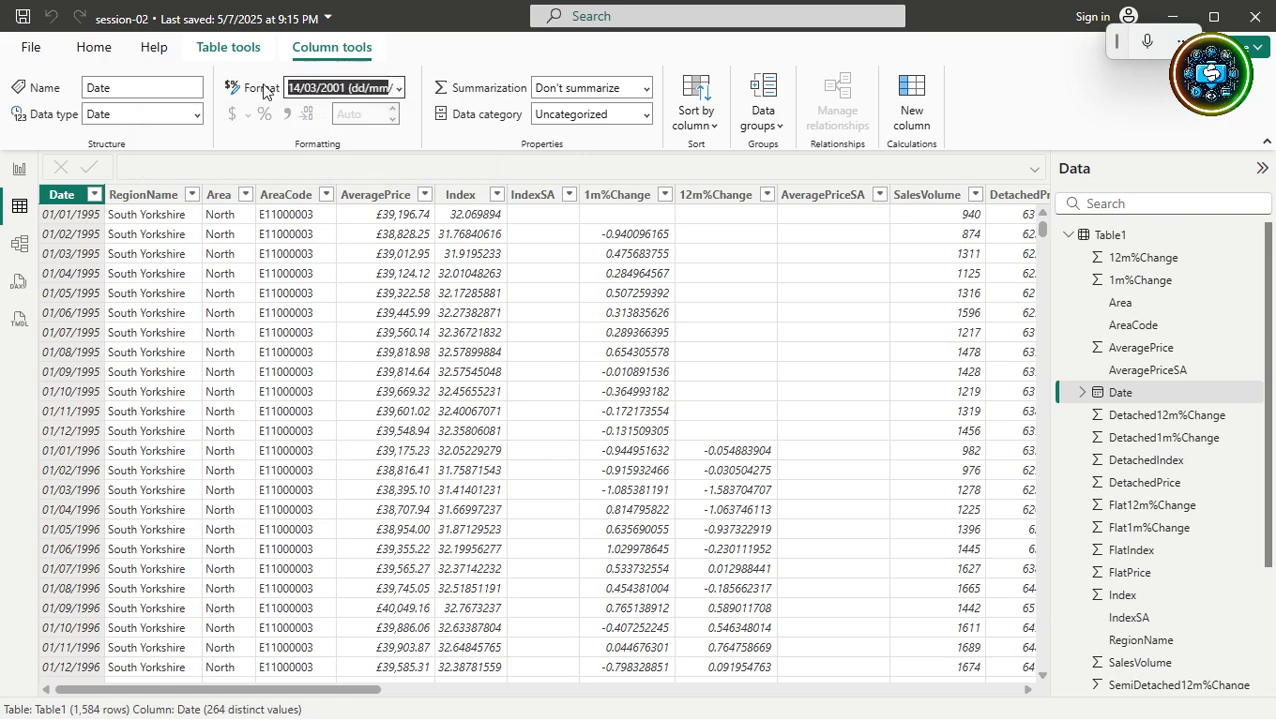
pyautogui.press('BackSpace')
pyautogui.press('BackSpace')
pyautogui.press('BackSpace')
pyautogui.press('BackSpace')
pyautogui.press('BackSpace')
pyautogui.press('BackSpace')
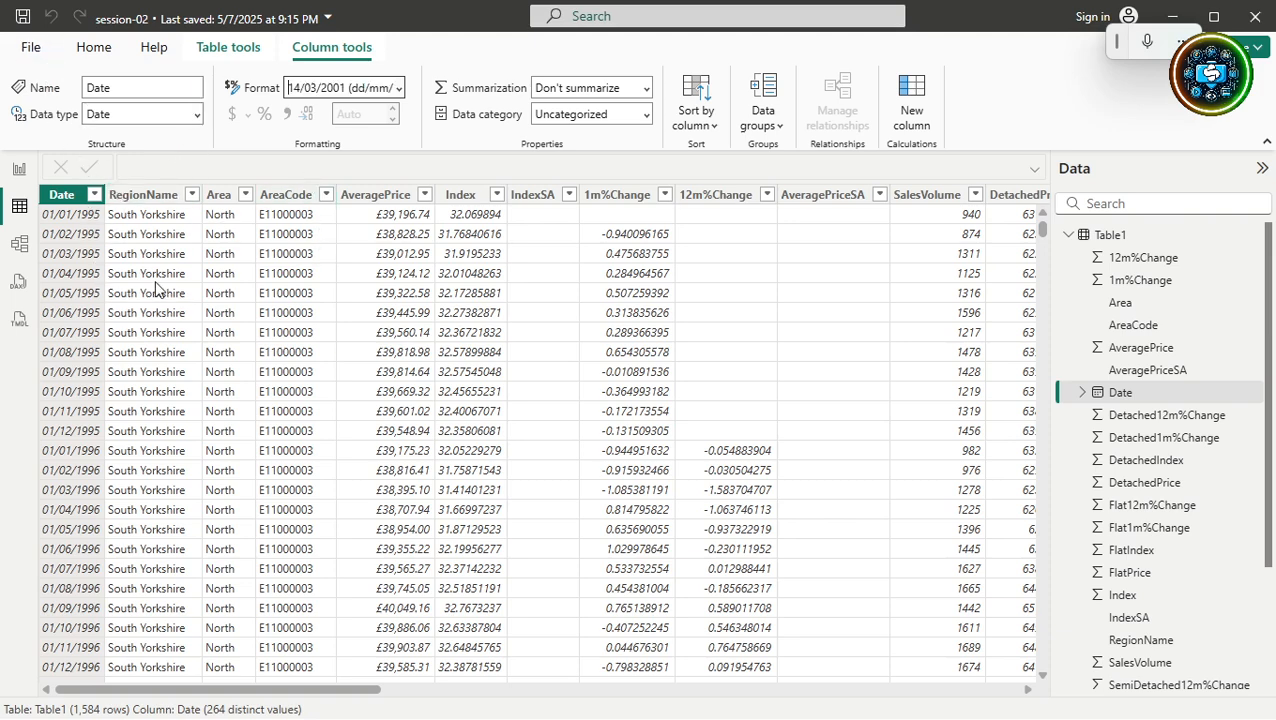
pyautogui.click(360, 220)
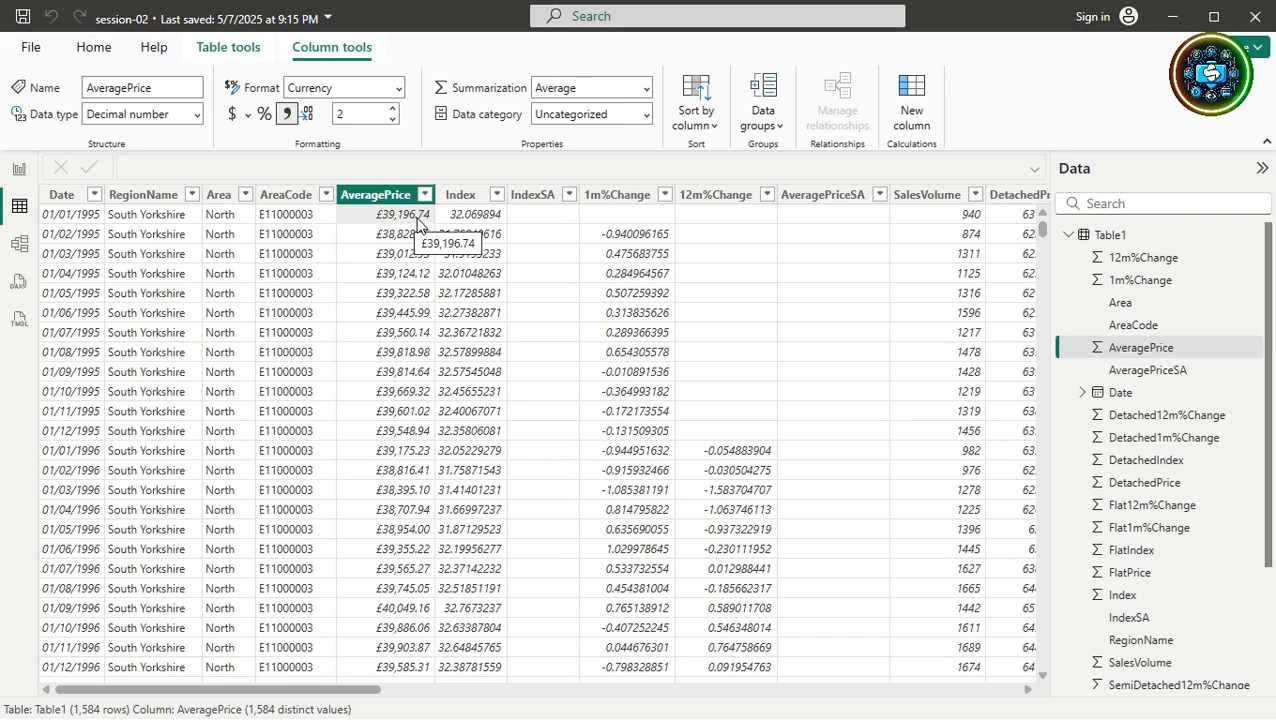
# Apply a custom ##,###.## number format to AveragePrice.
pyautogui.click(374, 89)
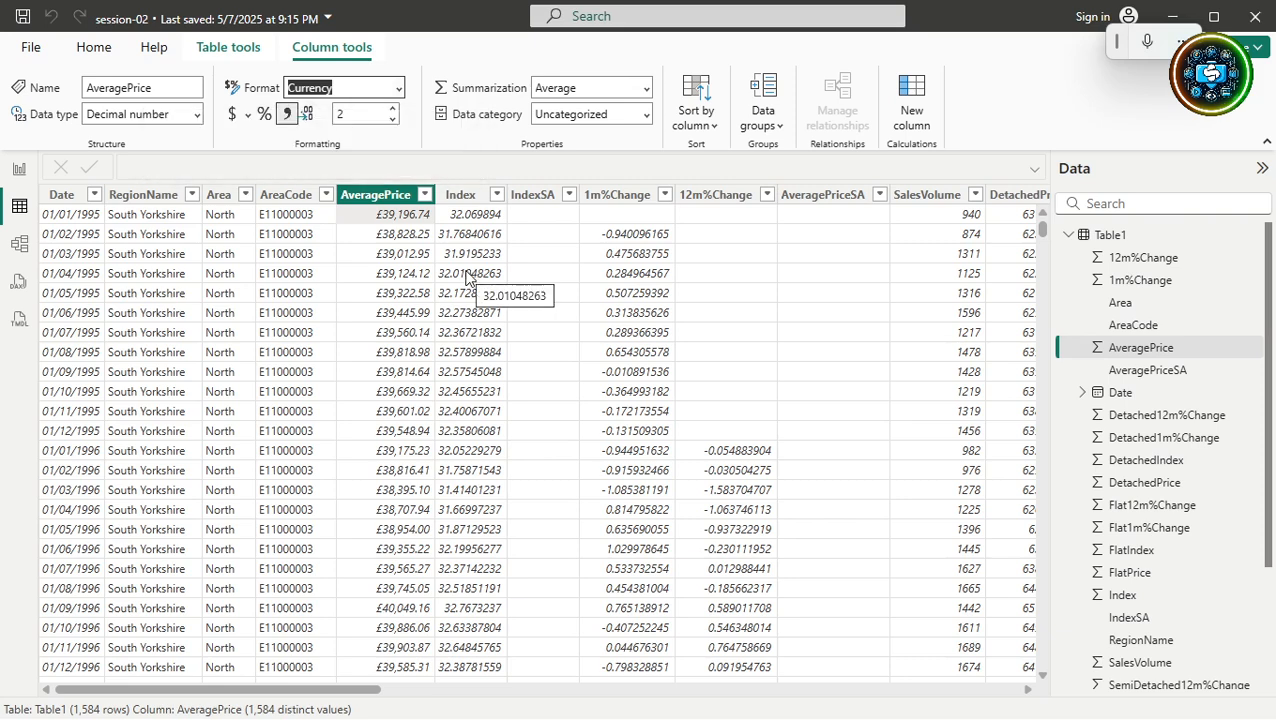
pyautogui.write('#')
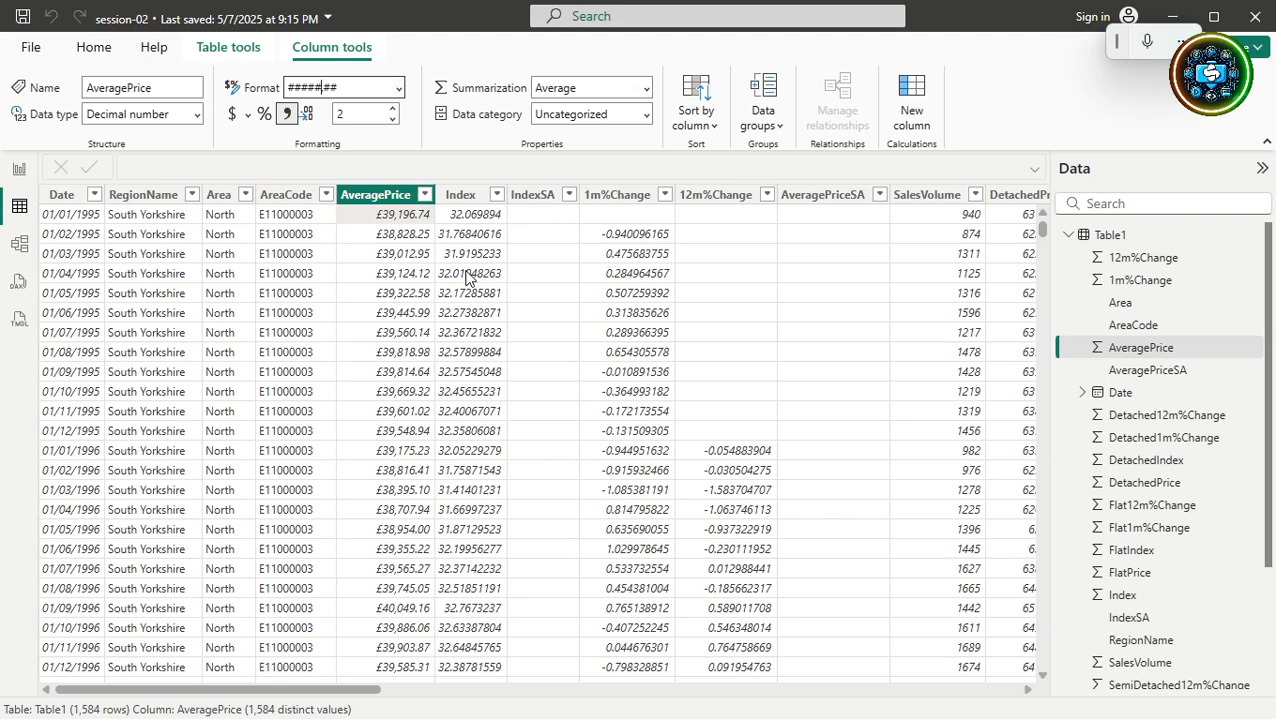
pyautogui.write('###')
pyautogui.press('Return')
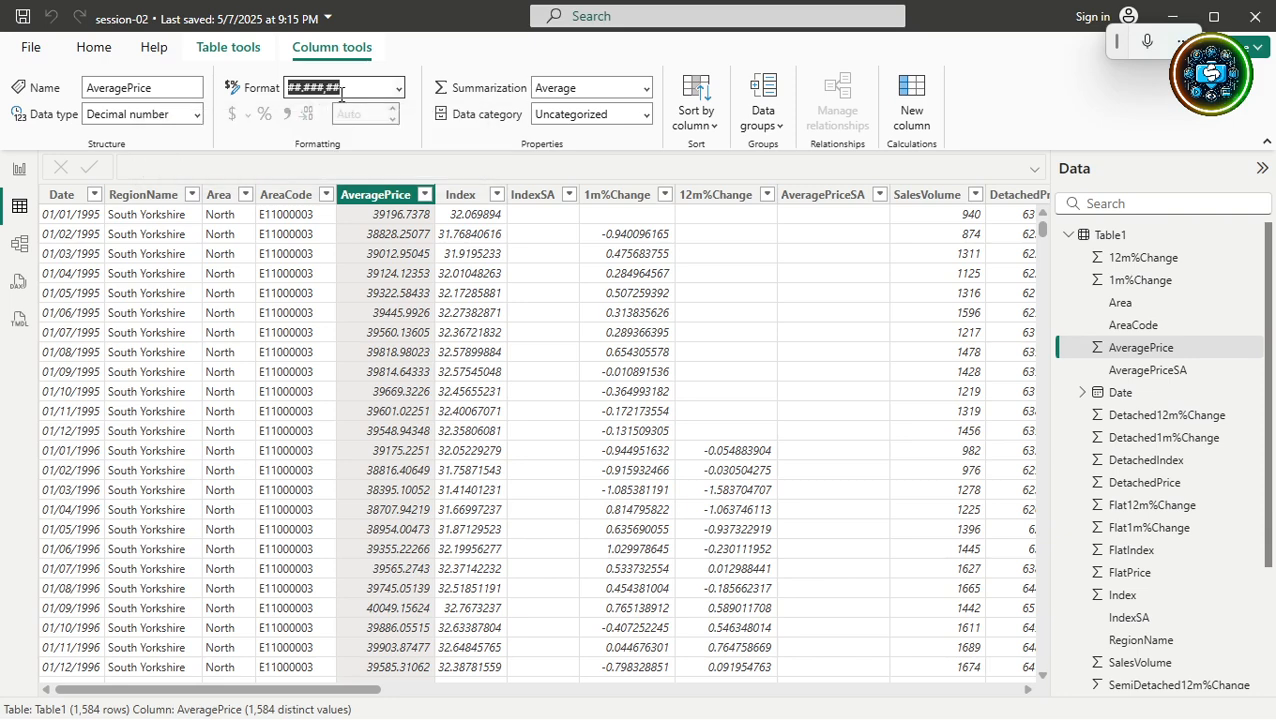
# Try an asterisk-prefixed format, then return AveragePrice to Currency format like $39,196.7378.
pyautogui.click(394, 134)
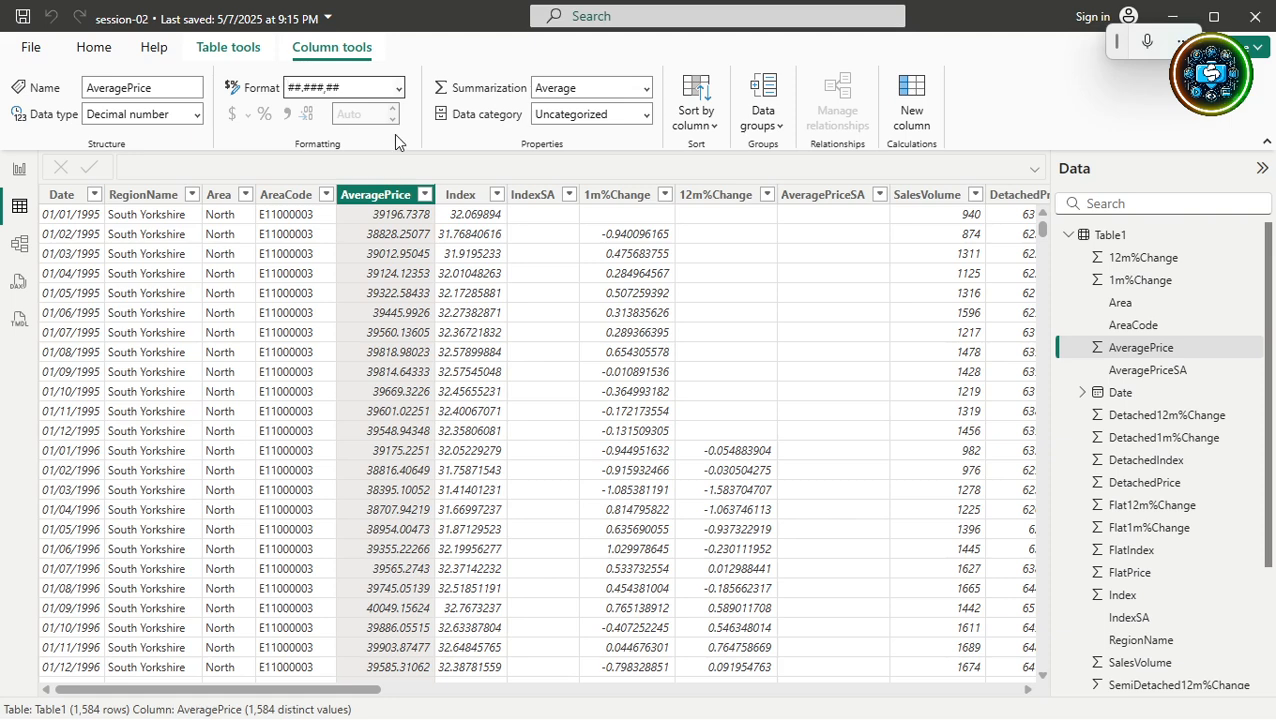
pyautogui.press('Home')
pyautogui.hotkey('shift', 'End')
pyautogui.press('Return')
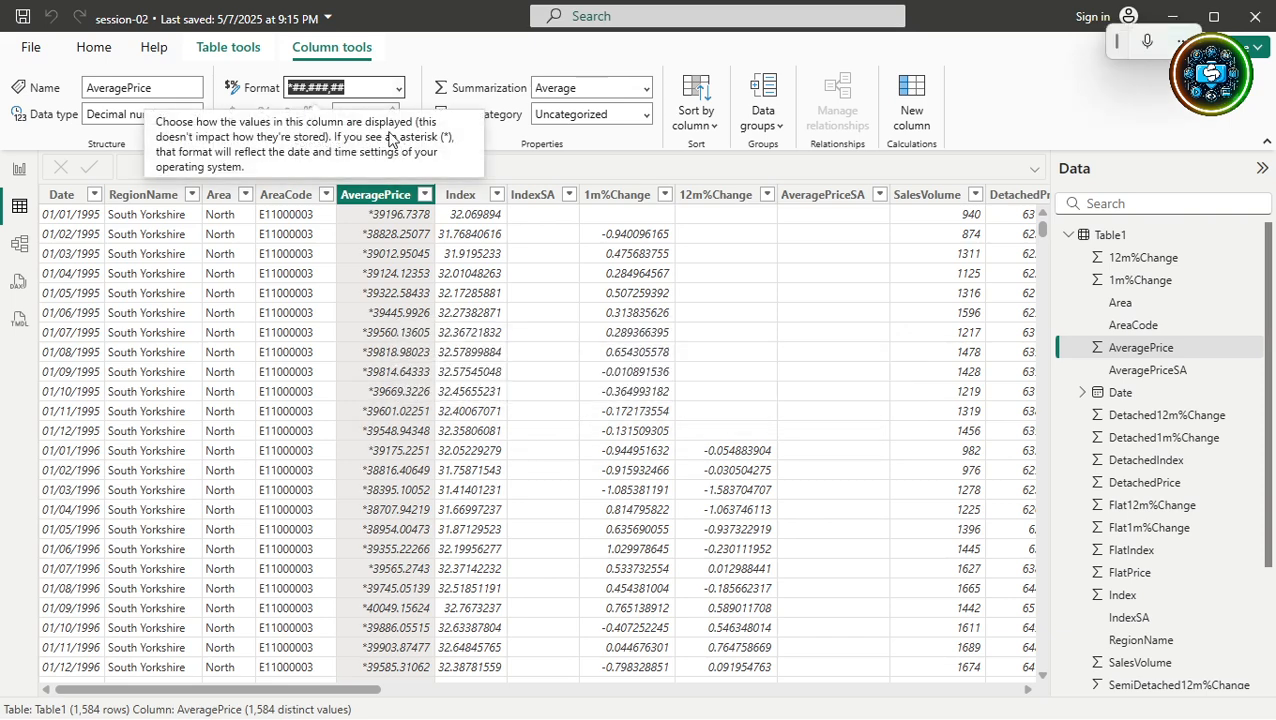
pyautogui.click(289, 90)
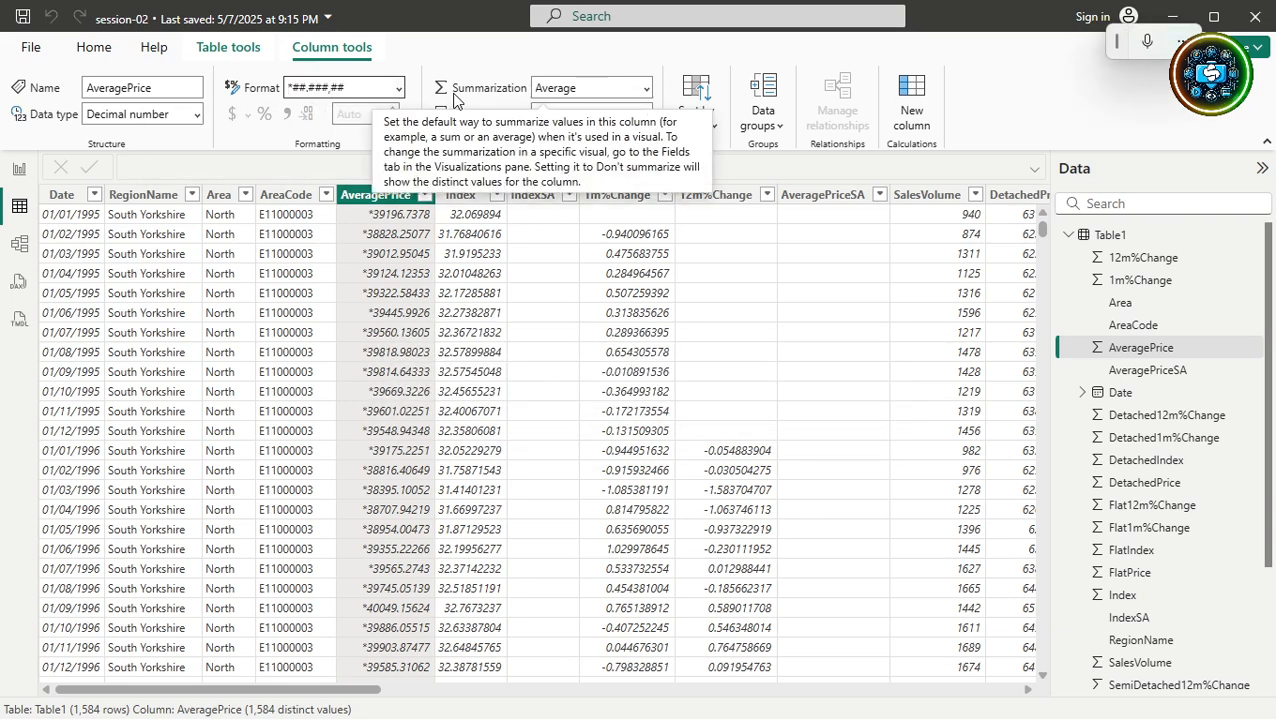
pyautogui.press('Delete')
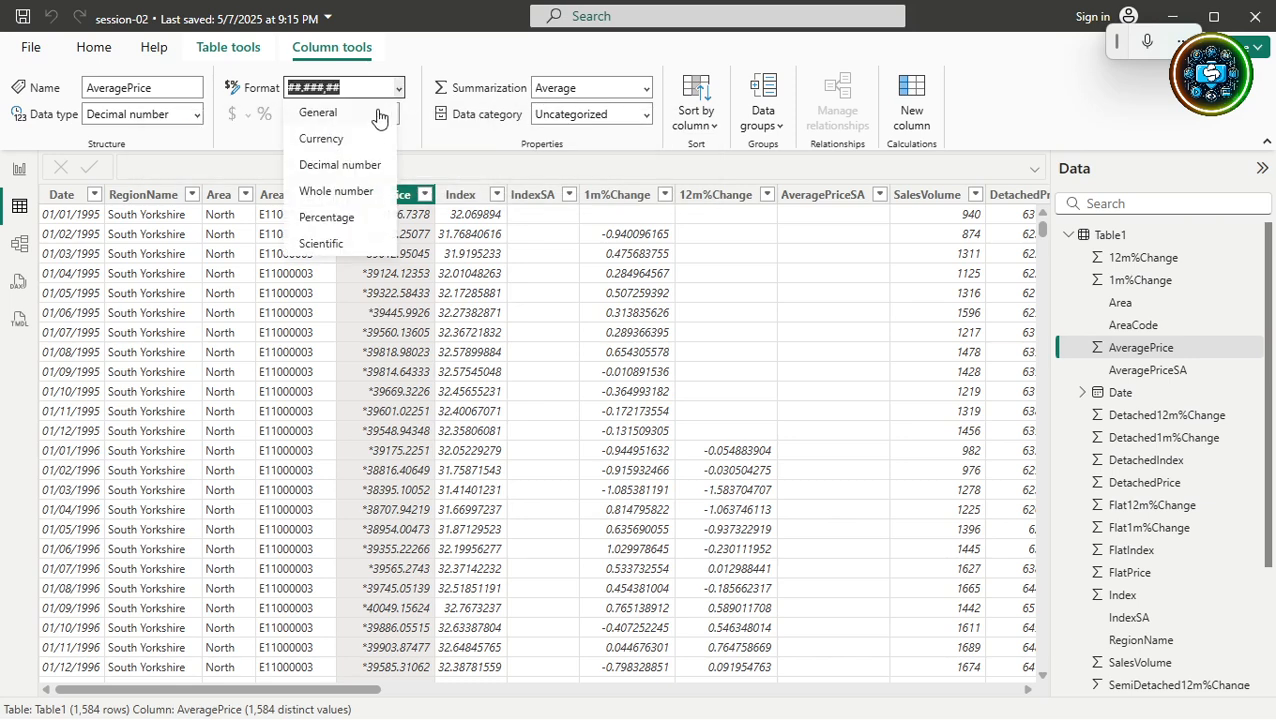
pyautogui.click(322, 138)
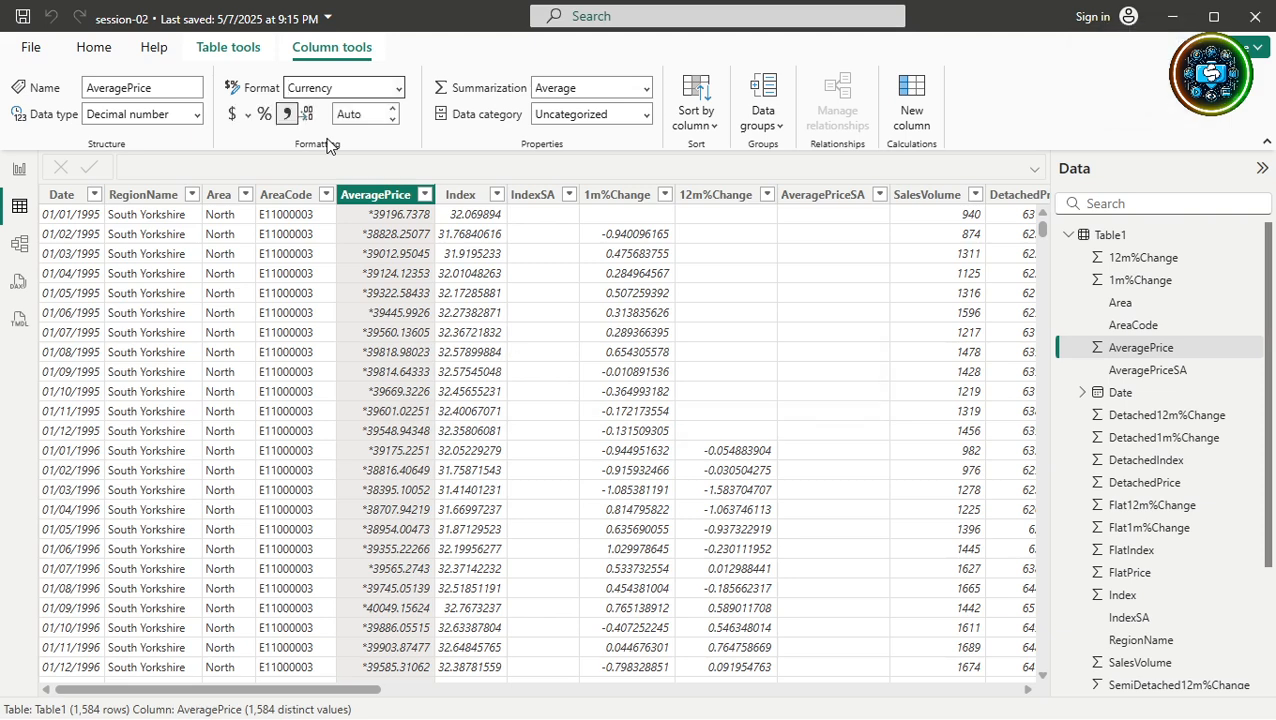
# Choose the £ English (United Kingdom) currency symbol for AveragePrice.
pyautogui.click(249, 120)
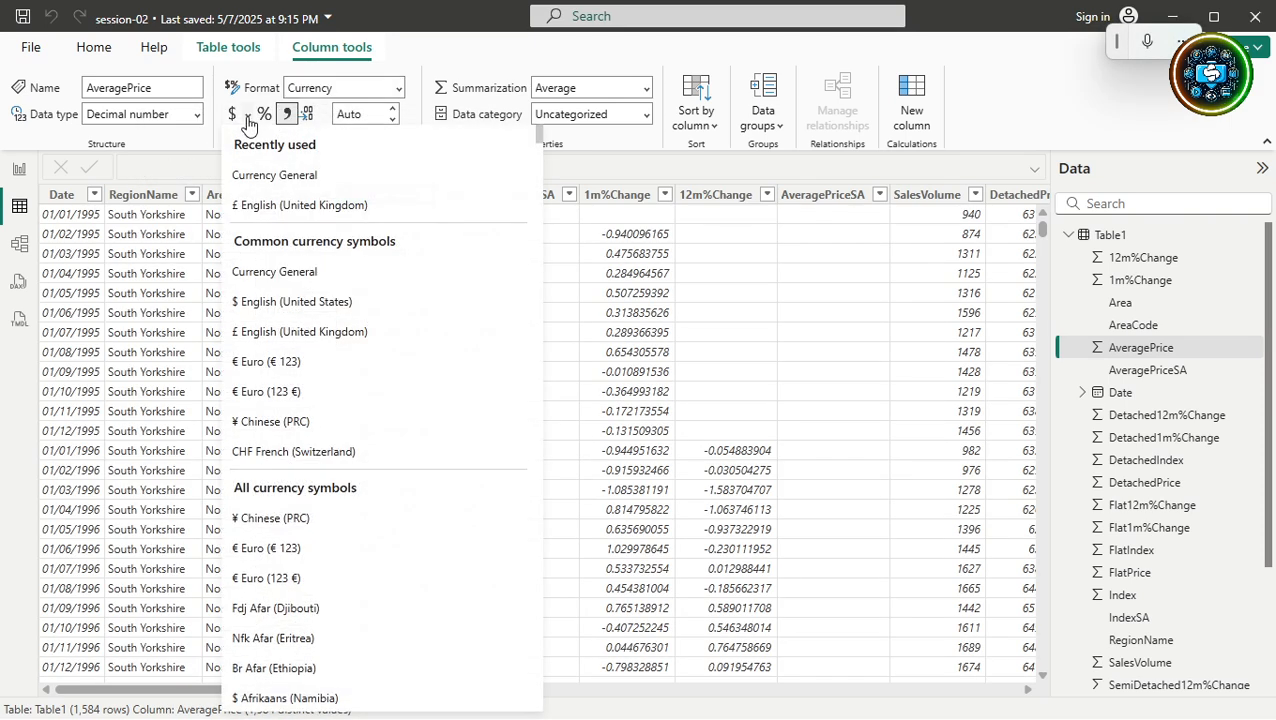
pyautogui.click(277, 200)
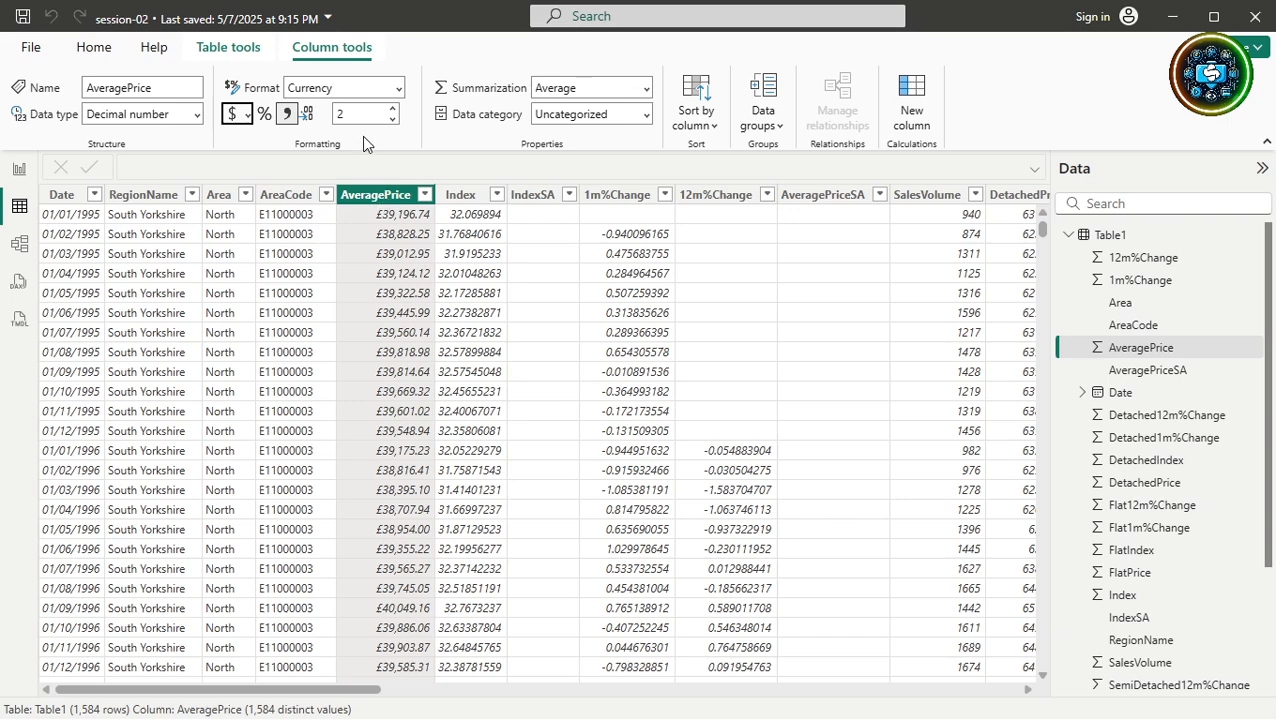
# Apply the custom format 00,00,000.000 to AveragePrice.
pyautogui.click(368, 90)
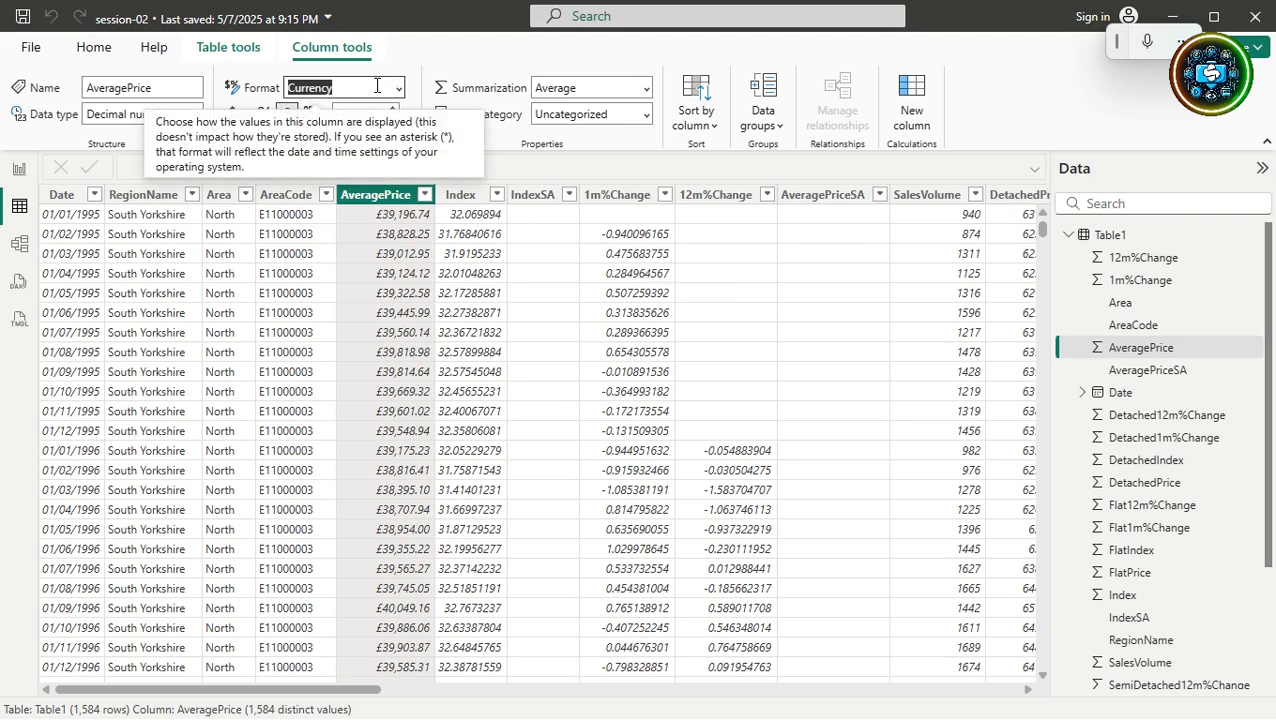
pyautogui.write('00,00,000.000')
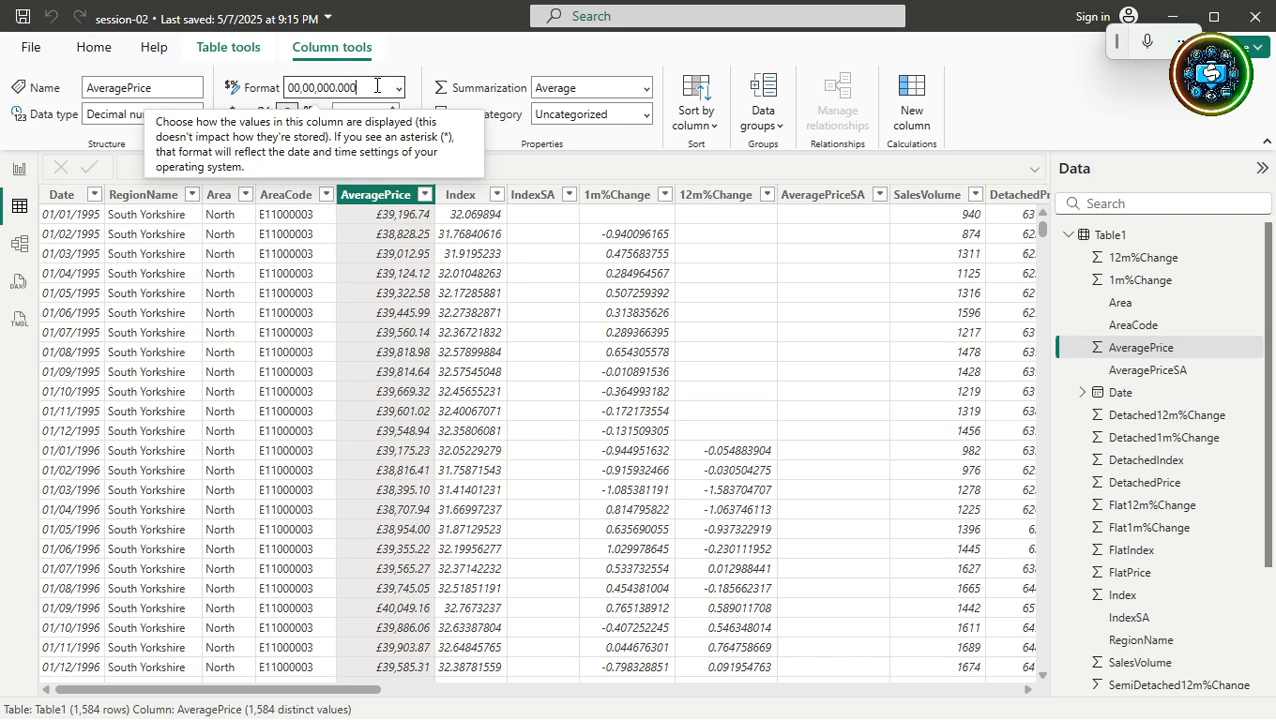
pyautogui.press('Return')
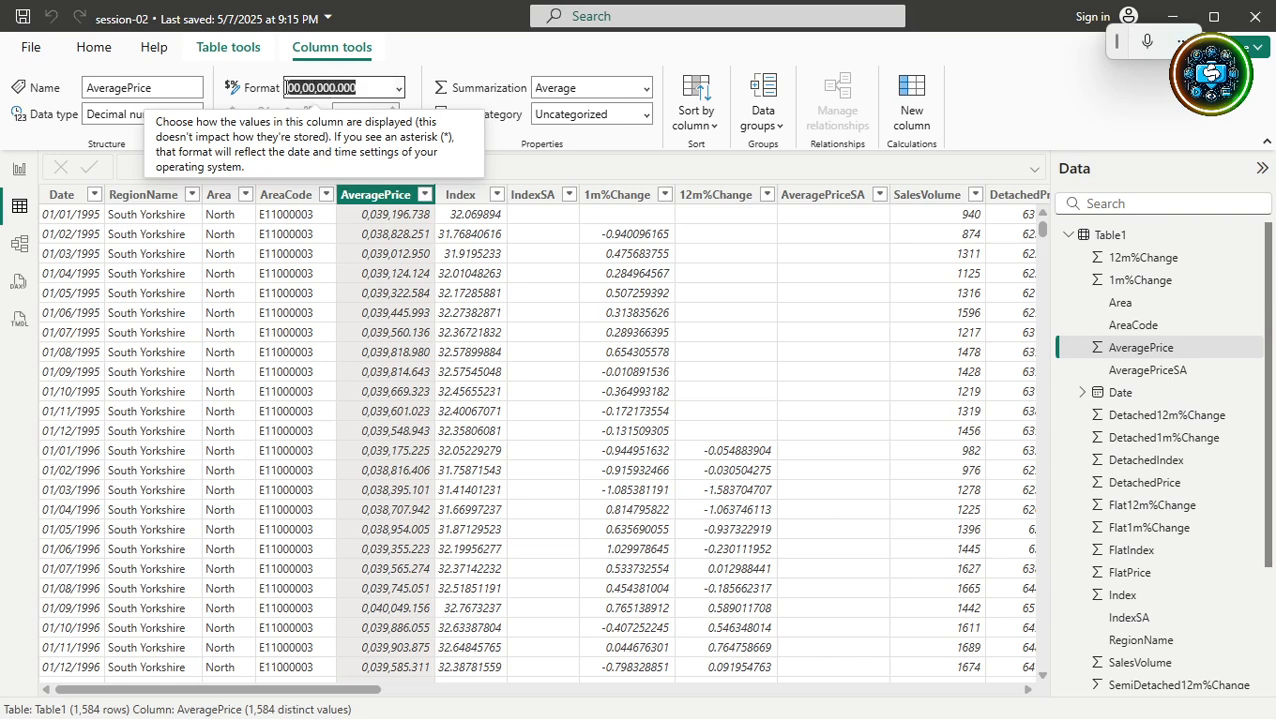
# Replace it with ##,##,##0.00 so AveragePrice reads like 39,196.74.
pyautogui.click(287, 87)
pyautogui.moveTo(287, 87); pyautogui.dragTo(300, 87)
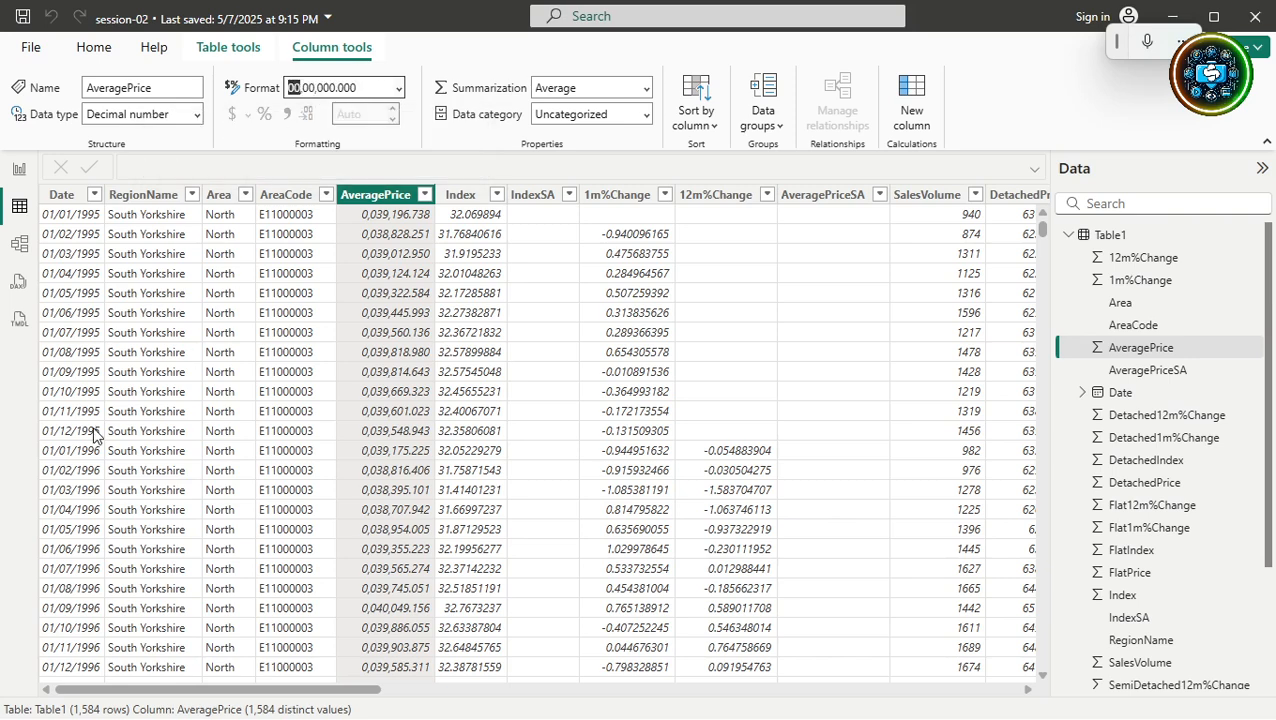
pyautogui.write('#')
pyautogui.press('End')
pyautogui.write('#')
pyautogui.press('BackSpace')
pyautogui.press('BackSpace')
pyautogui.press('BackSpace')
pyautogui.press('BackSpace')
pyautogui.press('BackSpace')
pyautogui.press('BackSpace')
pyautogui.press('BackSpace')
pyautogui.press('BackSpace')
pyautogui.press('BackSpace')
pyautogui.press('BackSpace')
pyautogui.press('BackSpace')
pyautogui.press('BackSpace')
pyautogui.press('BackSpace')
pyautogui.write('##')
pyautogui.write(',##')
pyautogui.write(',')
pyautogui.write('###')
pyautogui.write('.')
pyautogui.press('BackSpace')
pyautogui.press('BackSpace')
pyautogui.write('0.00')
pyautogui.hotkey('ctrl', 'a')
pyautogui.press('Return')
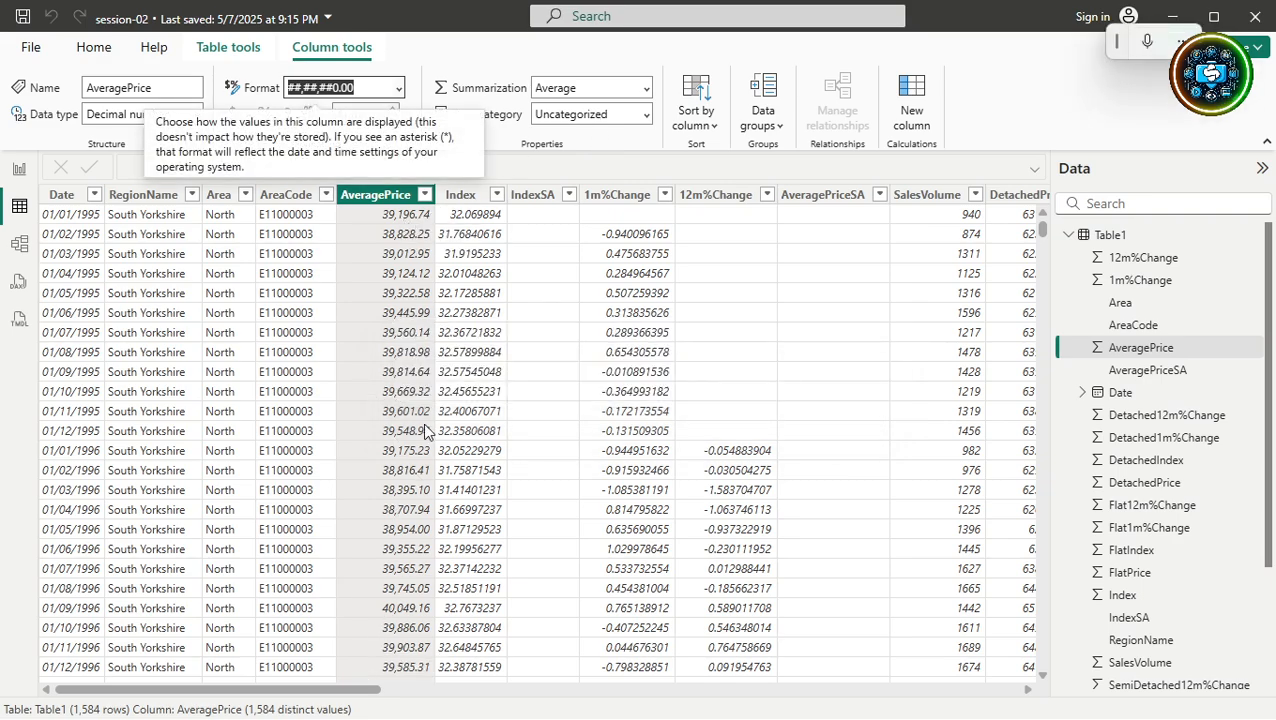
pyautogui.scroll(-6, 408, 527)
pyautogui.scroll(2, 408, 527)
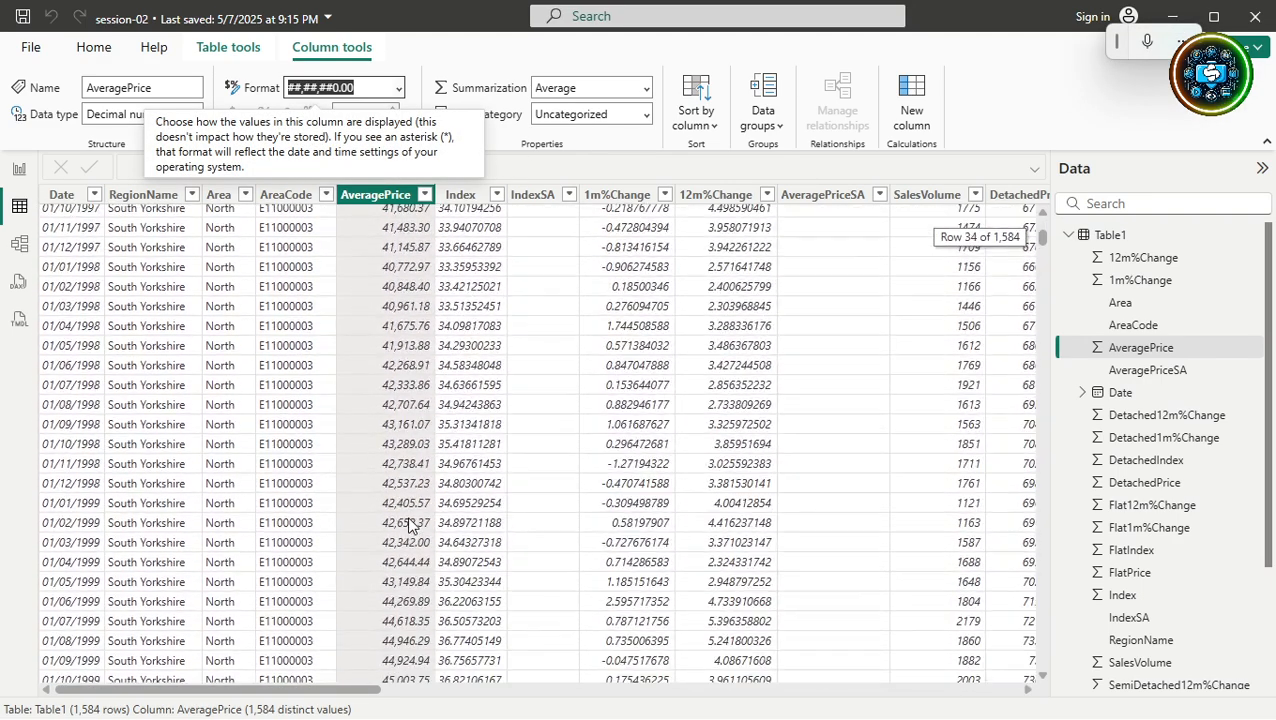
pyautogui.scroll(4, 408, 527)
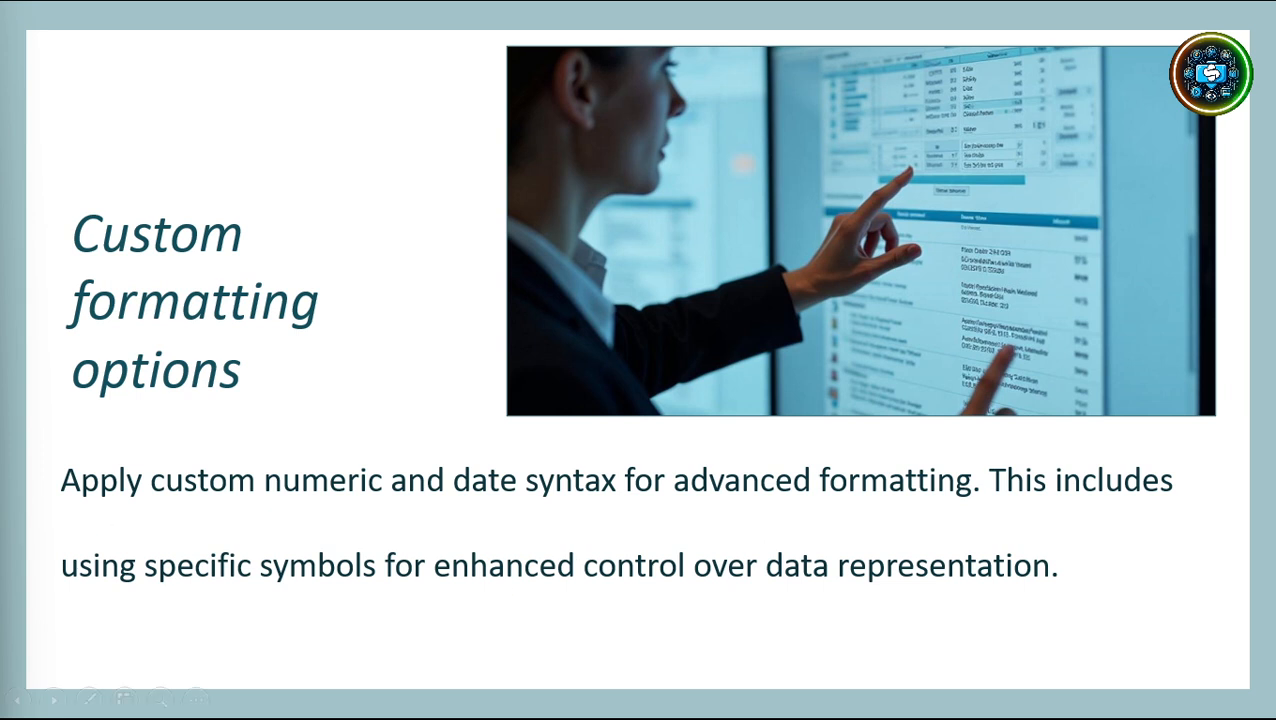
# Advance the slideshow to the Conclusions slide.
pyautogui.press('Right')
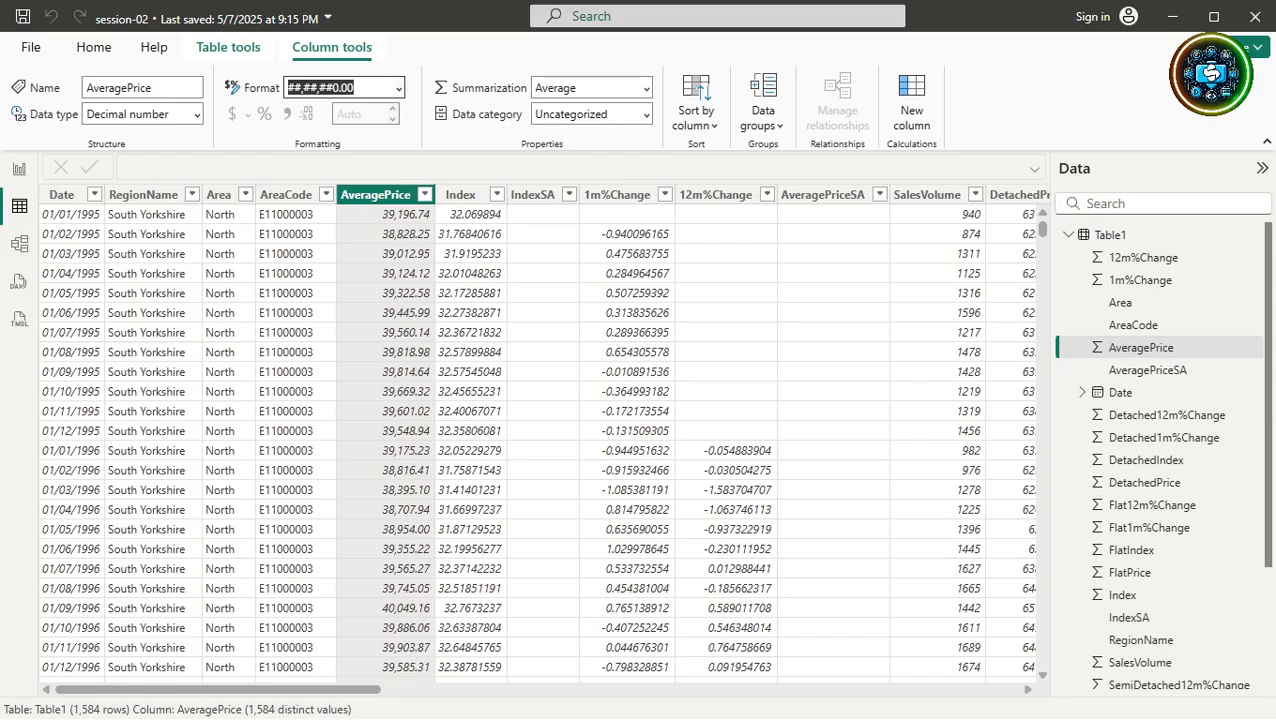
# Return to the Page 2 sales table and browse its Column headers, Properties and Visual format settings.
pyautogui.click(515, 548)
pyautogui.click(19, 169)
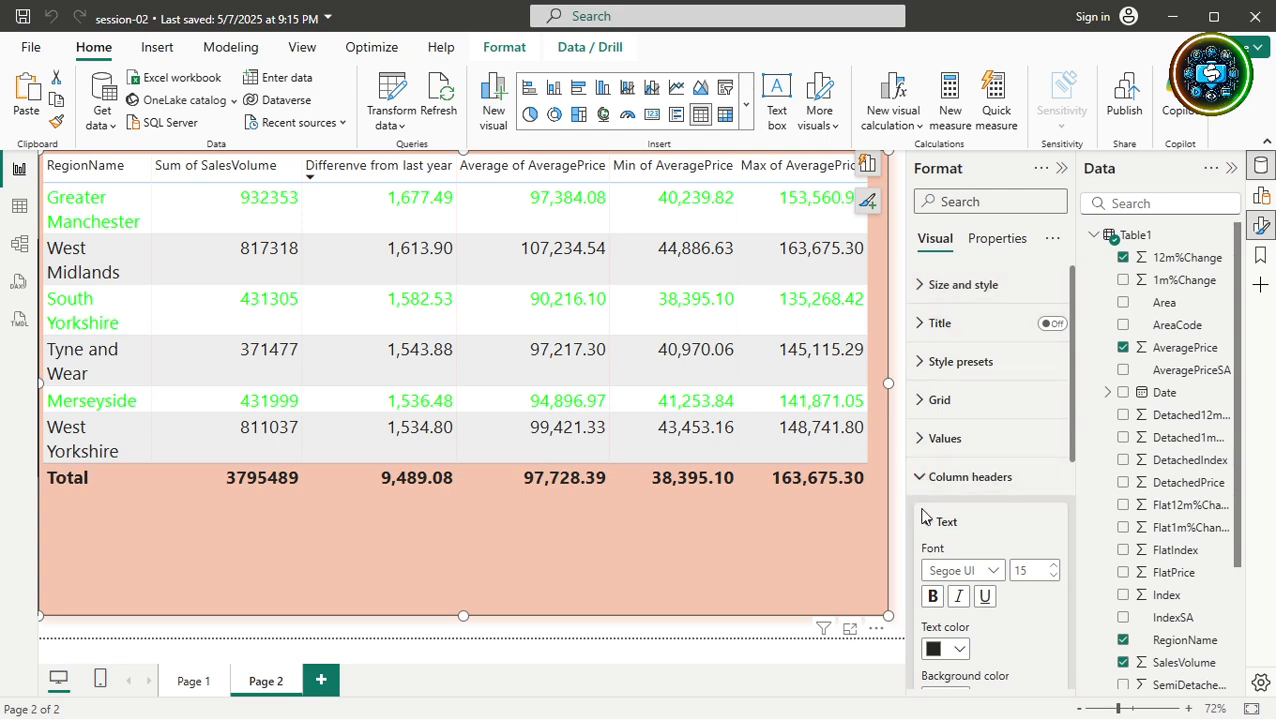
pyautogui.click(919, 478)
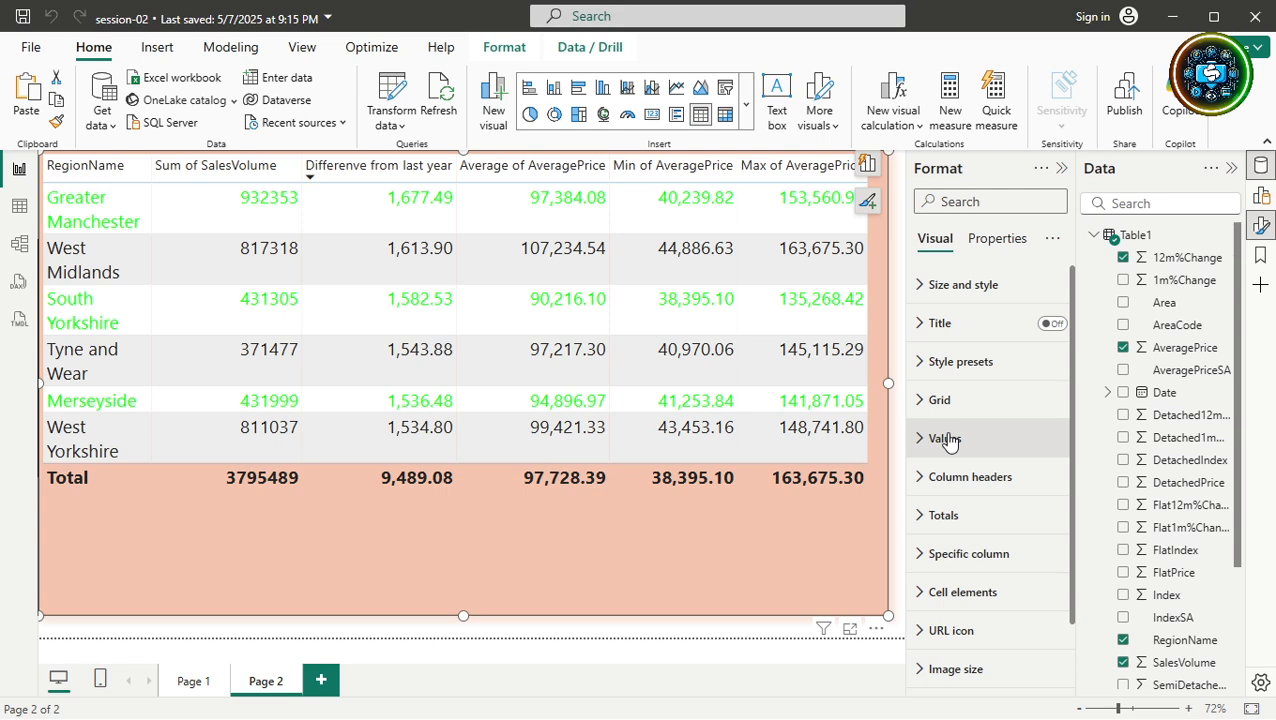
pyautogui.click(1000, 242)
pyautogui.click(936, 240)
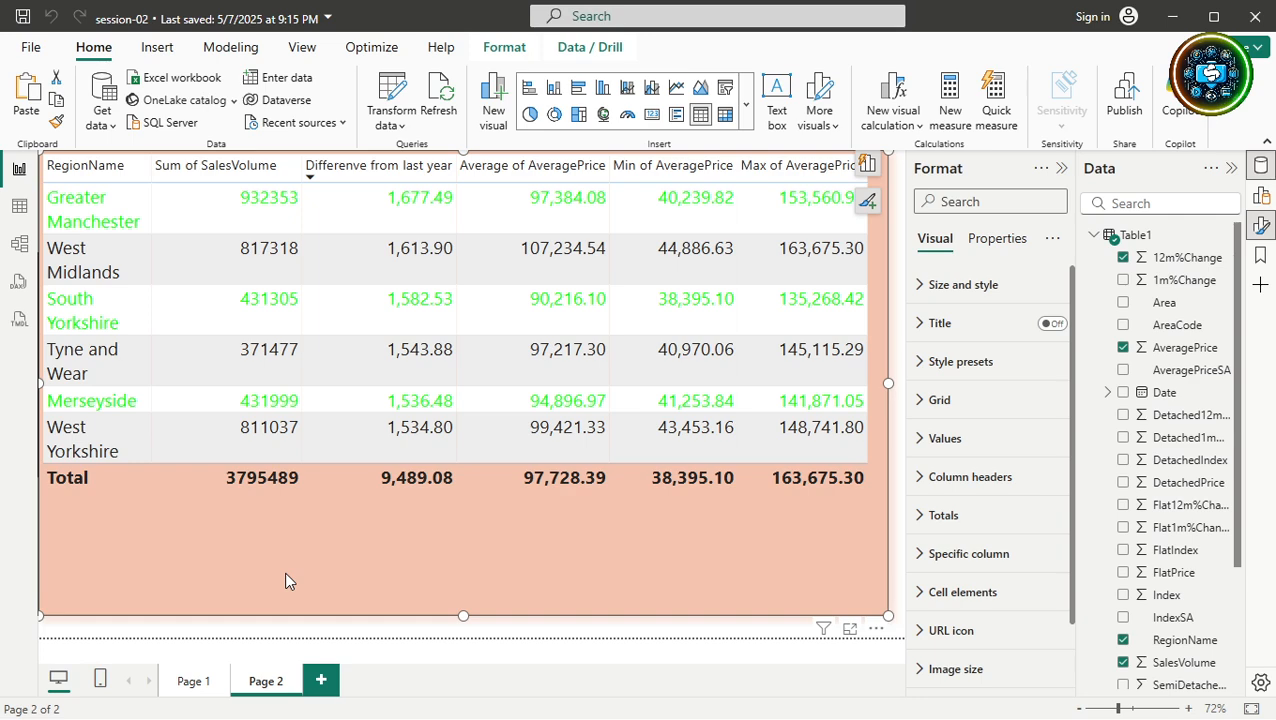
# Open the Selection pane and compare its Tab order and Layer order lists.
pyautogui.click(514, 48)
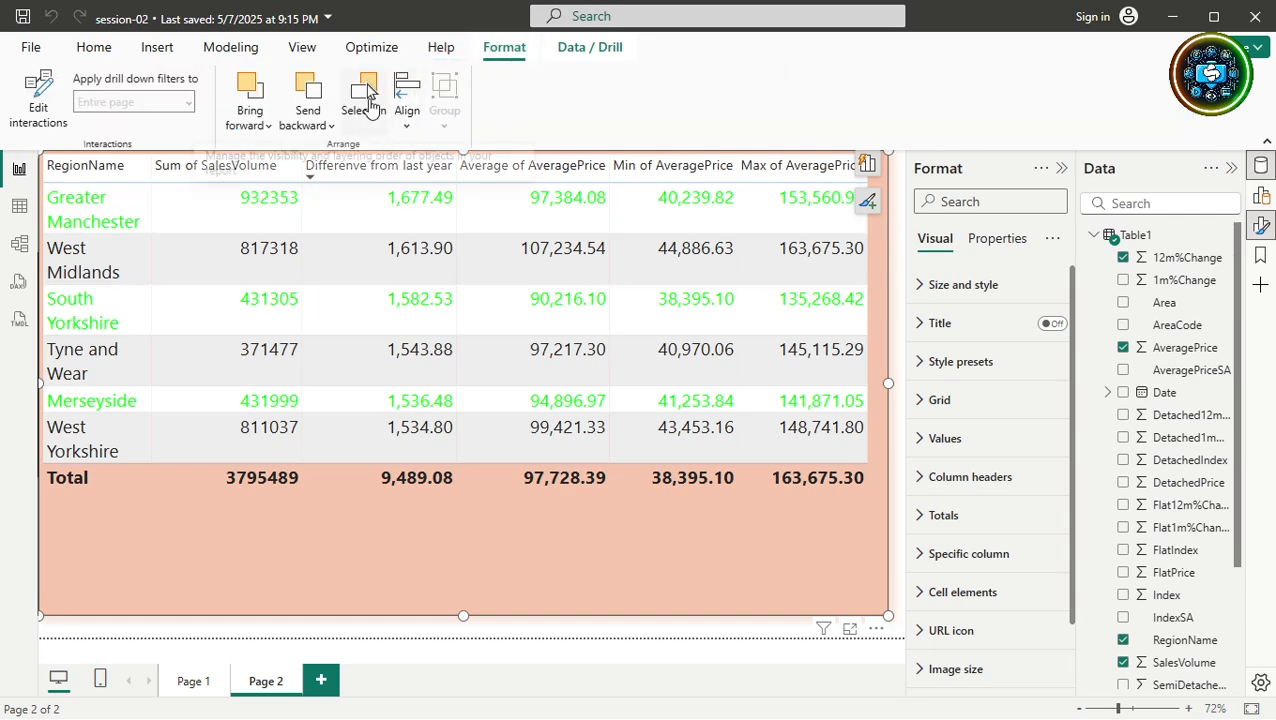
pyautogui.click(367, 92)
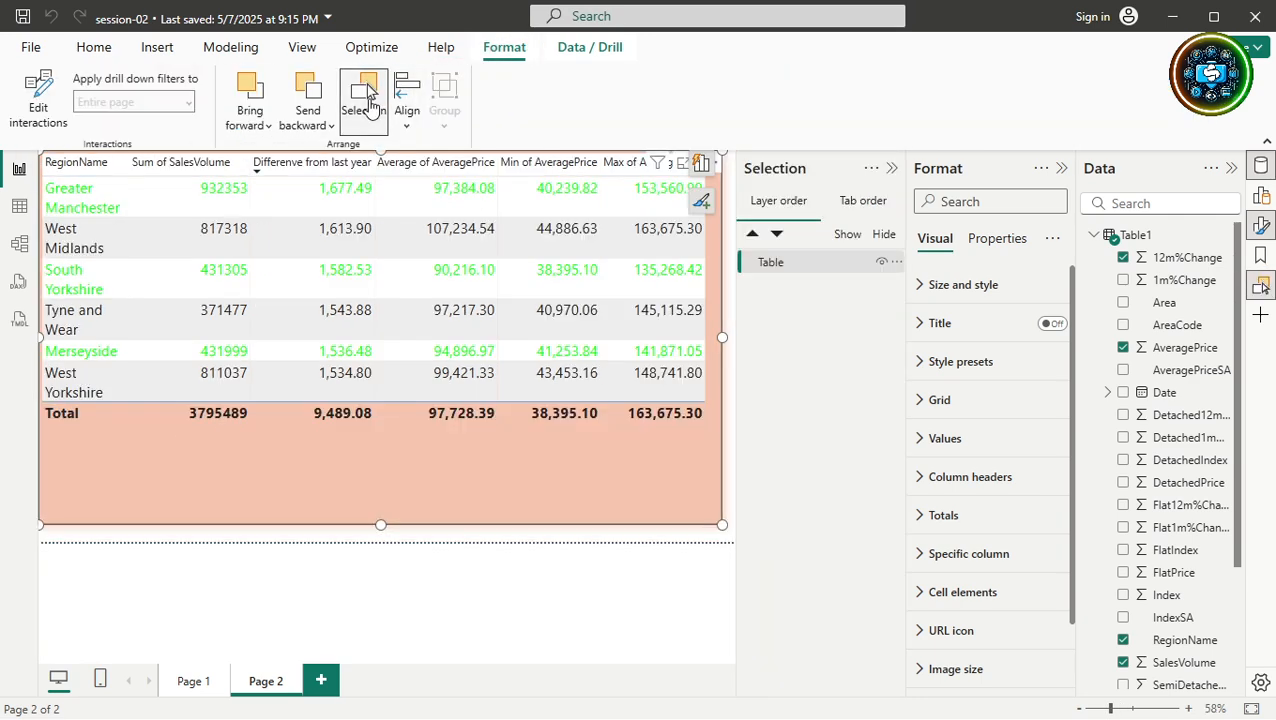
pyautogui.click(865, 203)
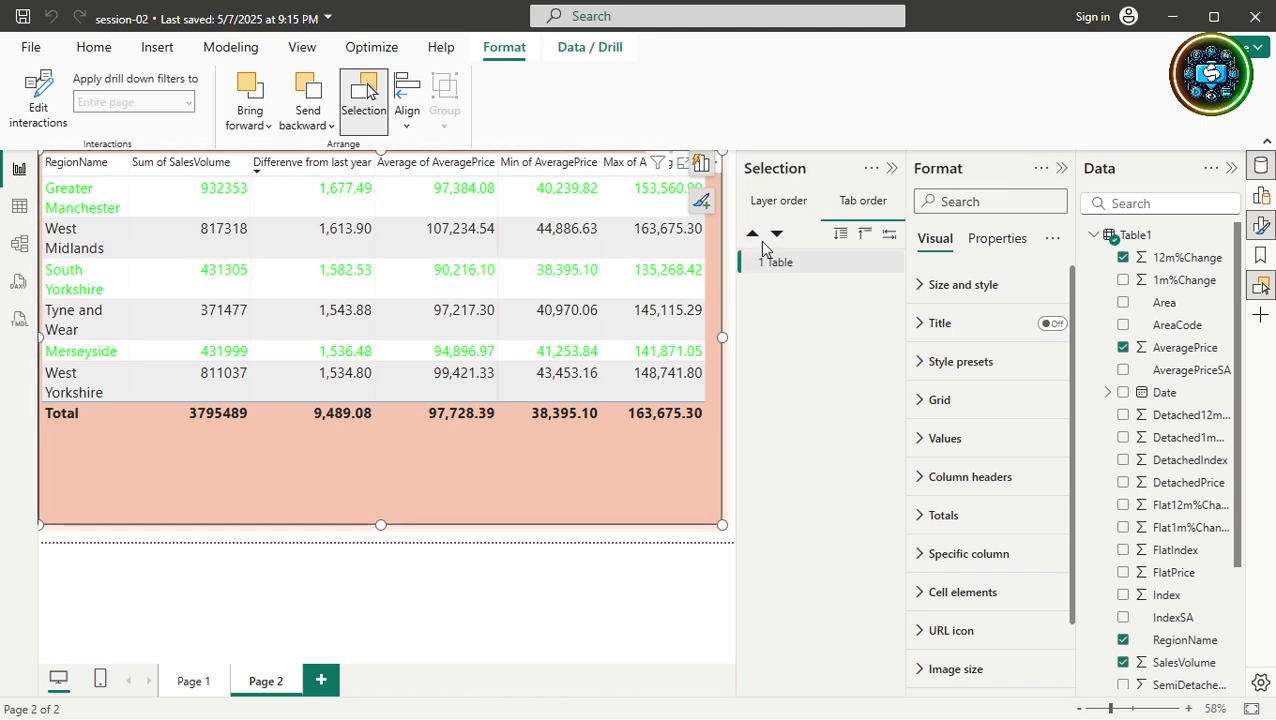
pyautogui.click(779, 204)
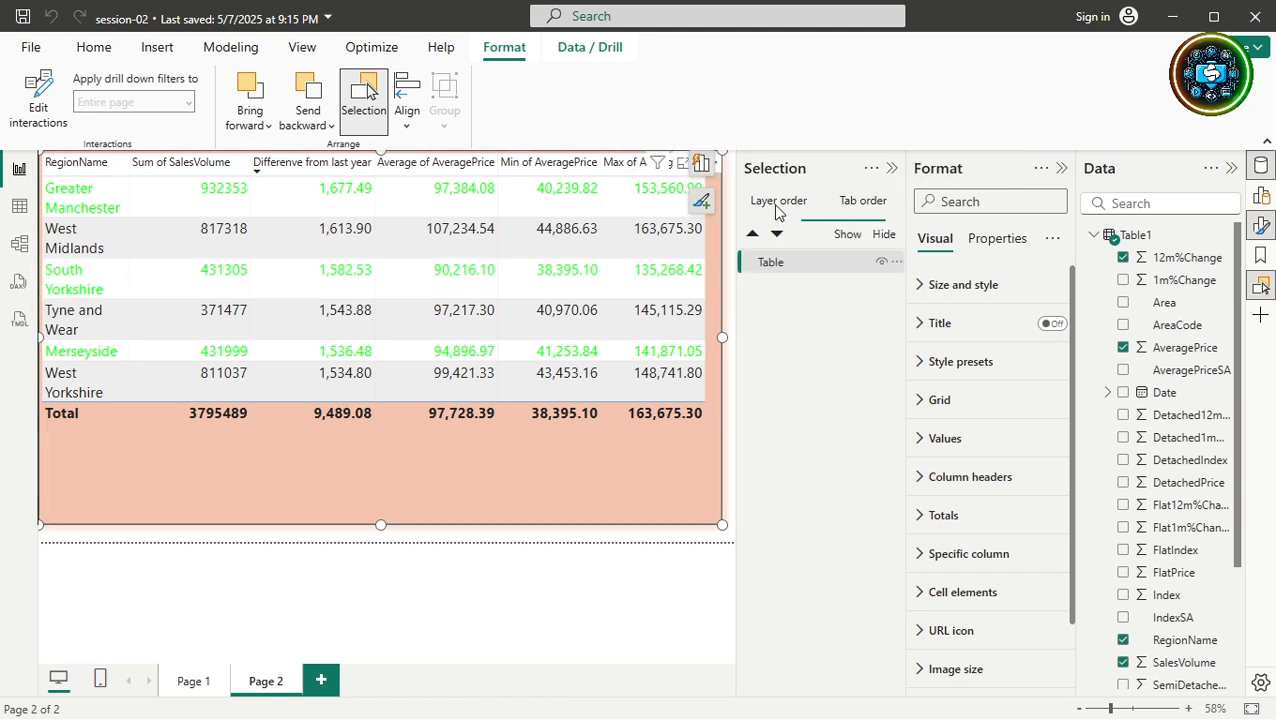
# On Page 1, drag the SalesVolume chart up over the table and select the table.
pyautogui.click(183, 686)
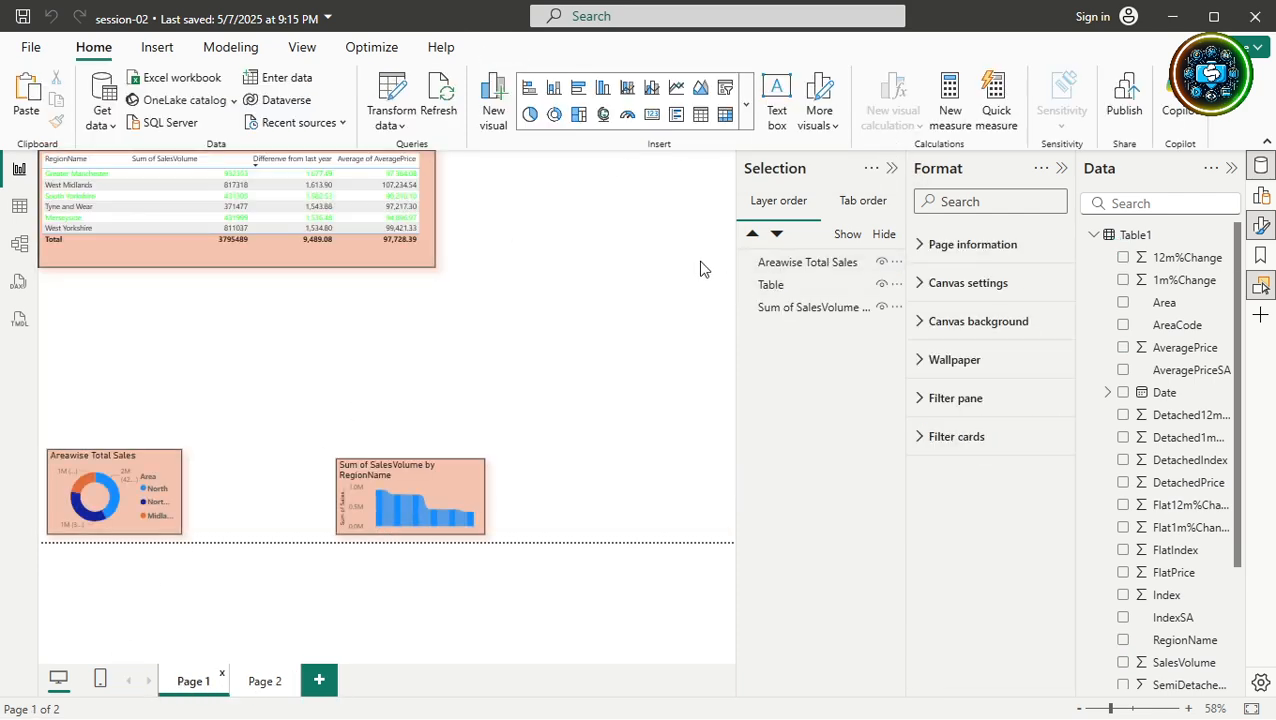
pyautogui.moveTo(453, 481); pyautogui.dragTo(405, 210)
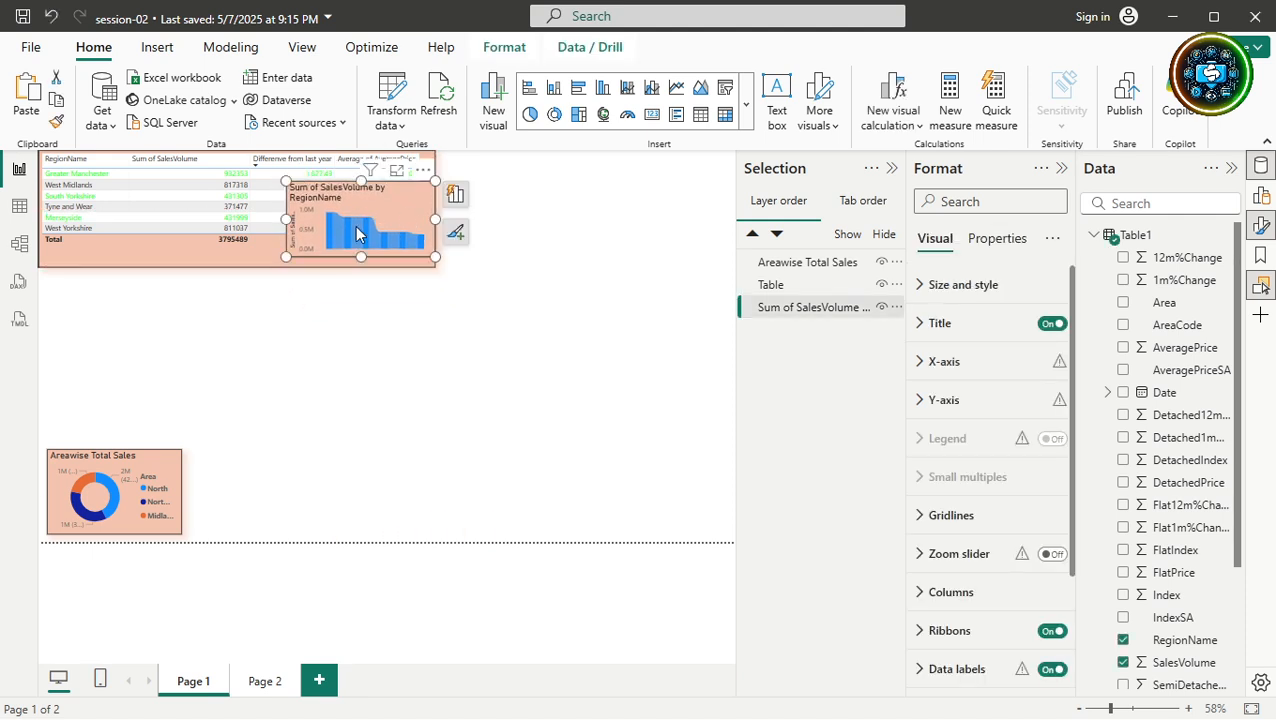
pyautogui.click(222, 249)
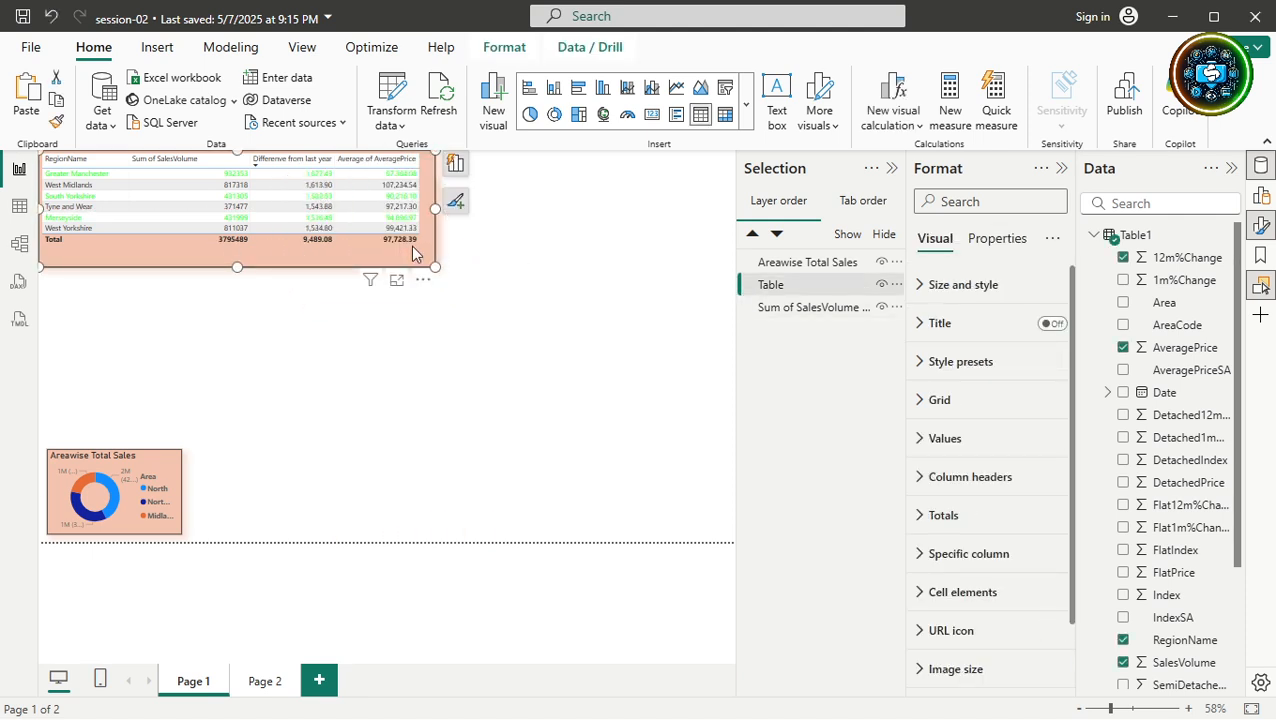
pyautogui.click(237, 370)
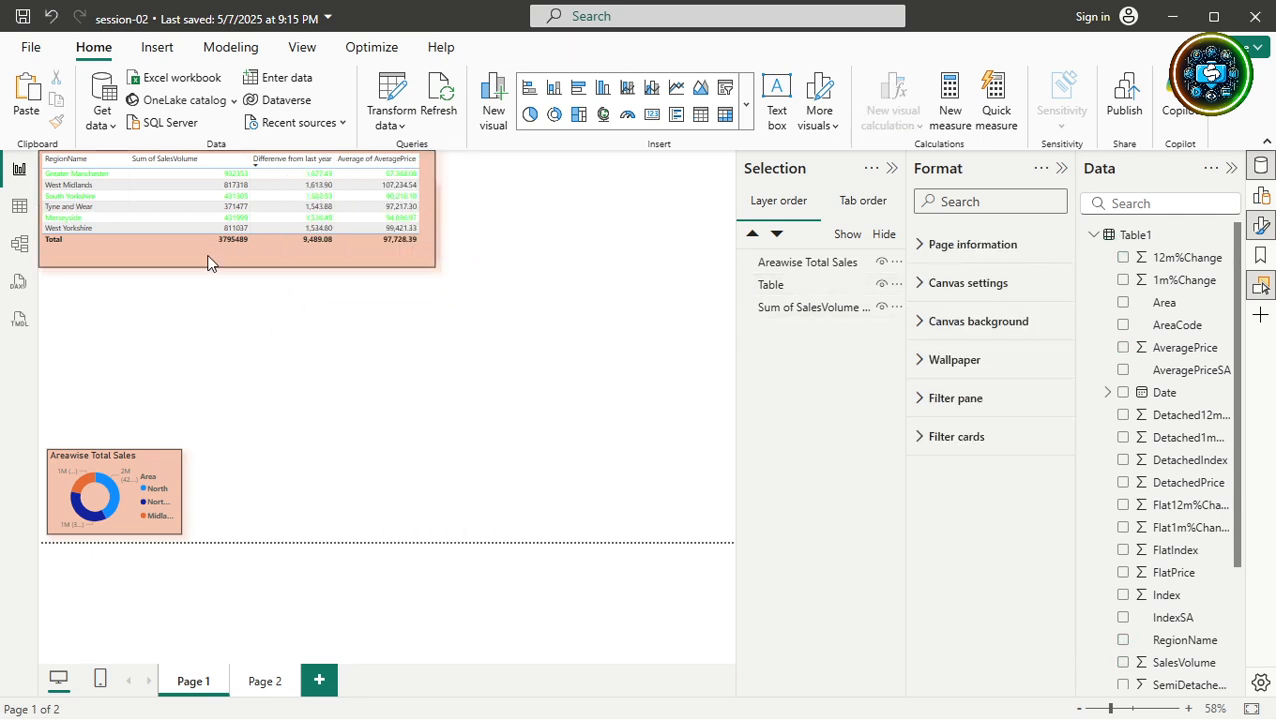
pyautogui.click(124, 259)
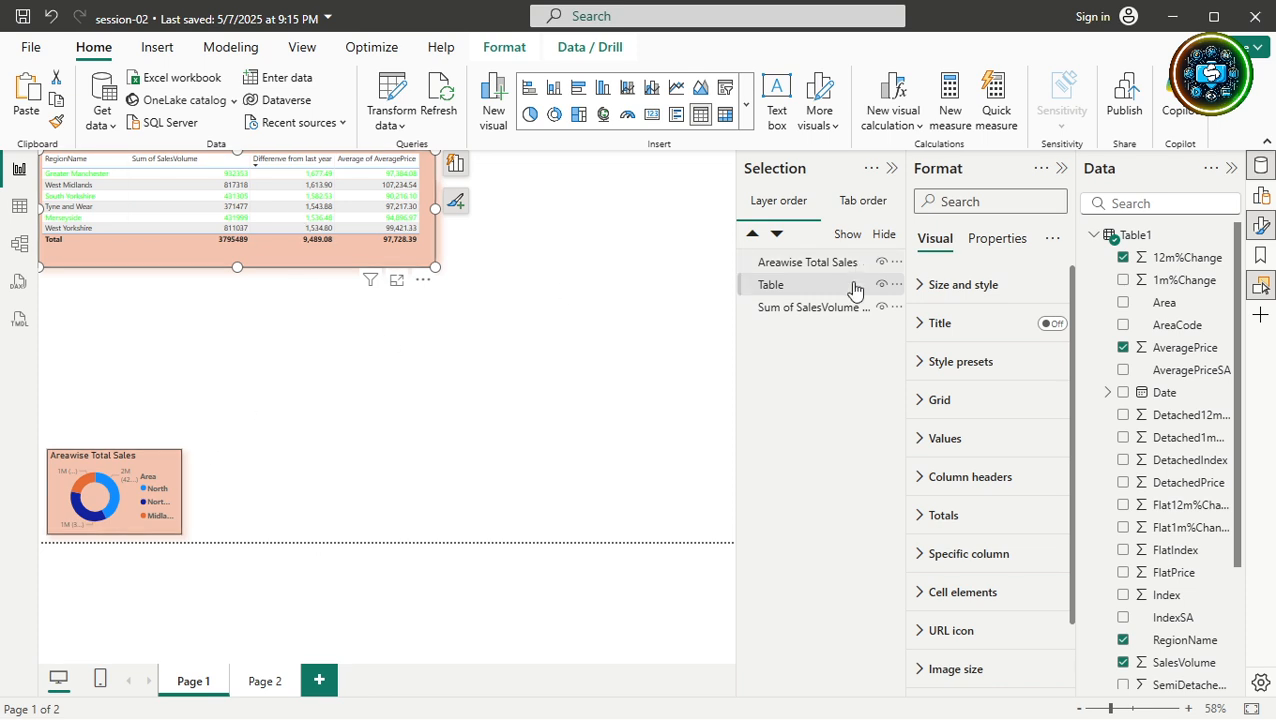
# Shift the column chart down-right and raise its layer above Table in the Selection pane.
pyautogui.click(832, 313)
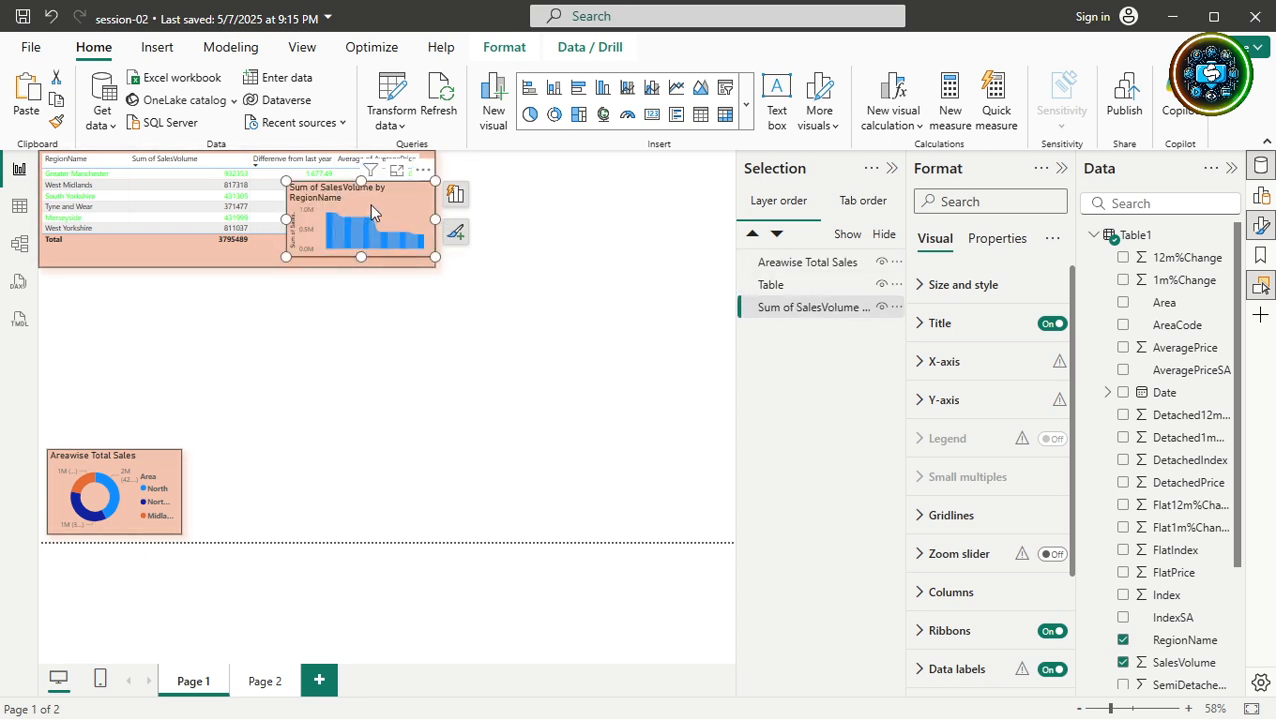
pyautogui.moveTo(370, 204); pyautogui.dragTo(444, 259)
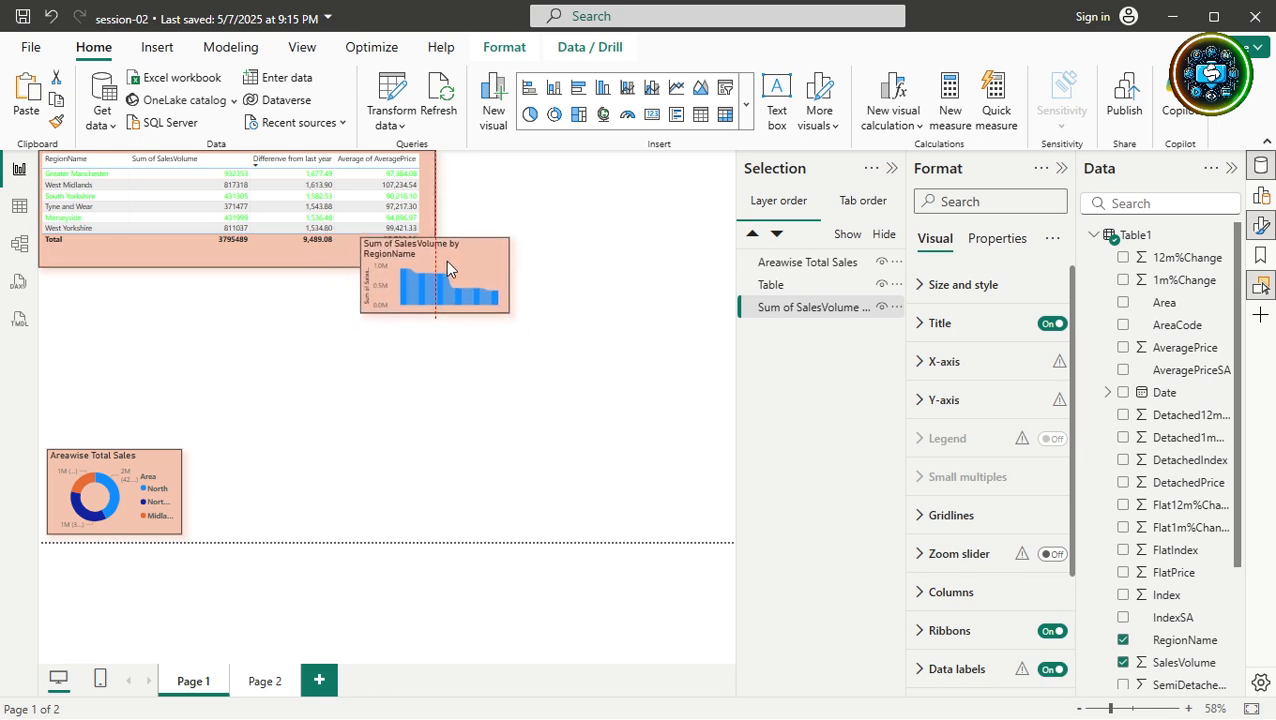
pyautogui.click(442, 434)
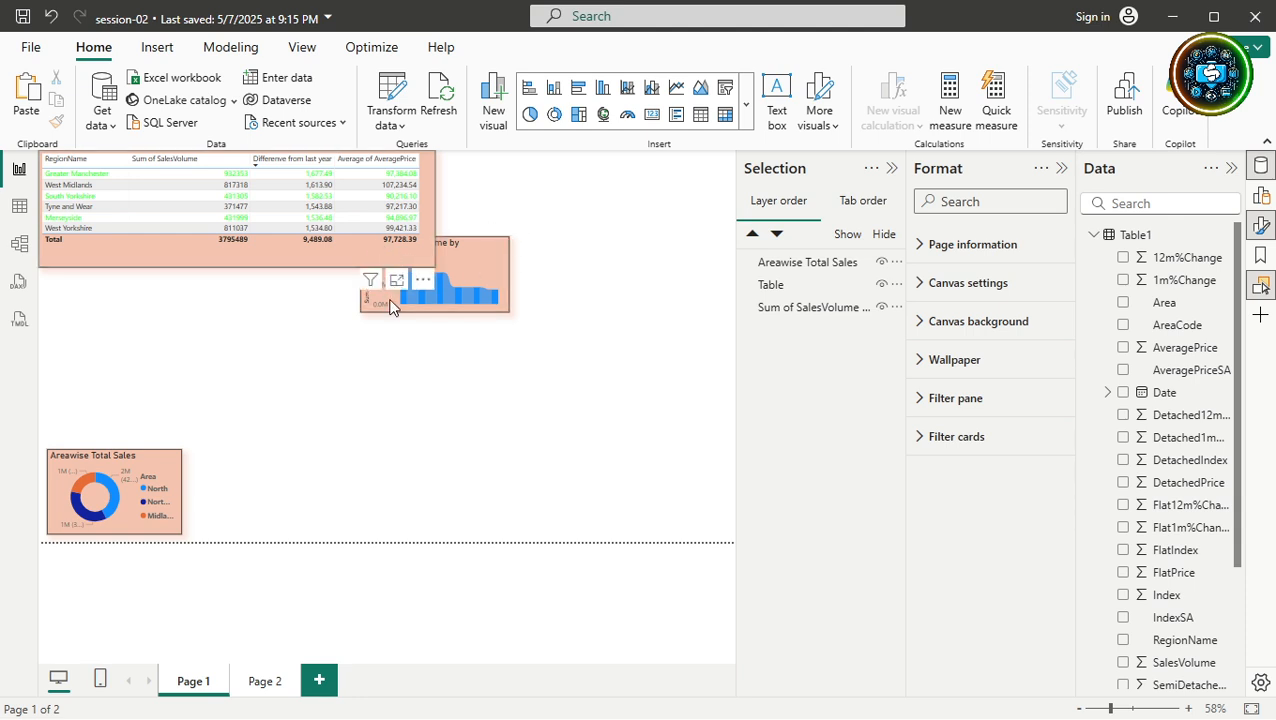
pyautogui.click(785, 308)
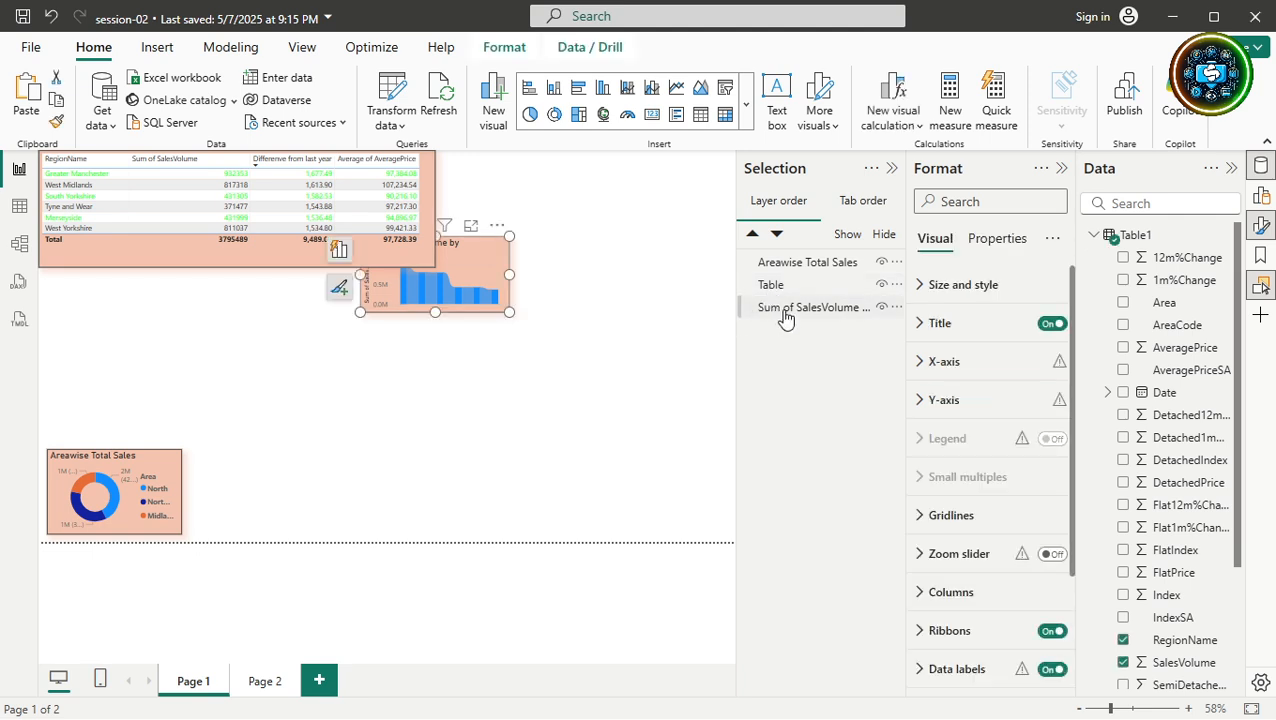
pyautogui.moveTo(785, 318); pyautogui.dragTo(790, 285)
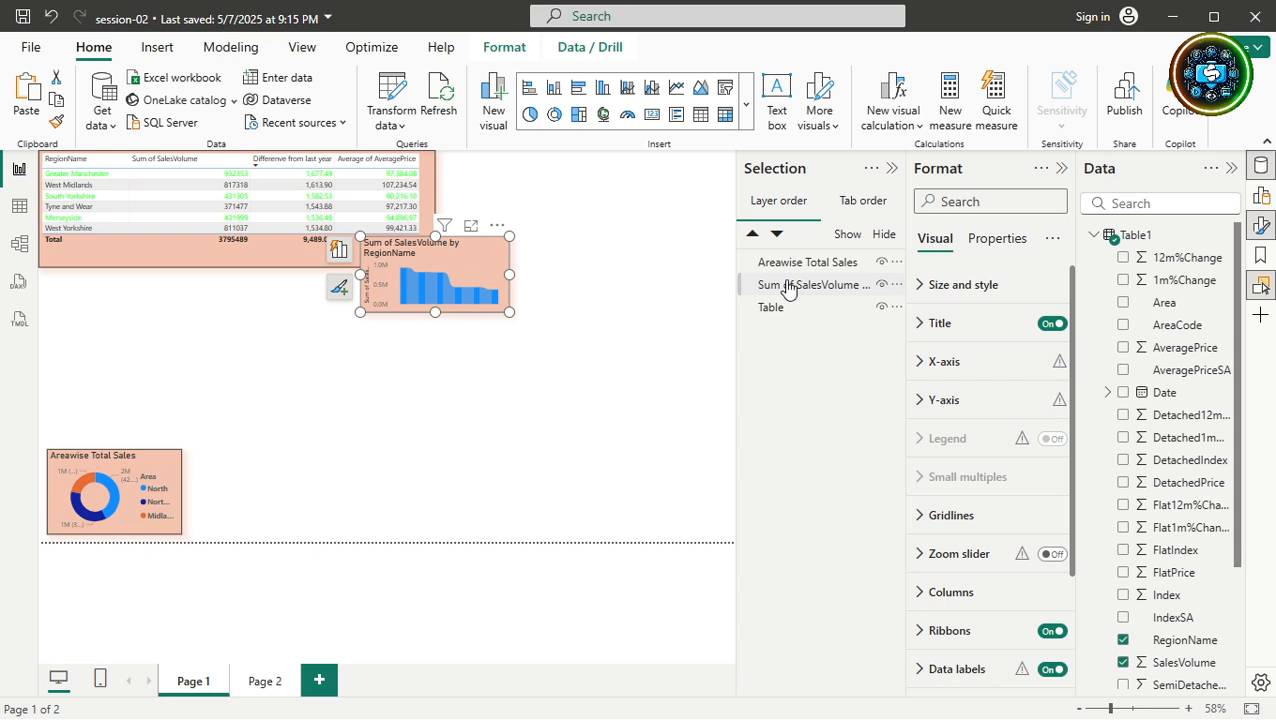
pyautogui.click(527, 367)
# Nudge the Sum of SalesVolume column chart slightly up and left over the table.
pyautogui.click(268, 259)
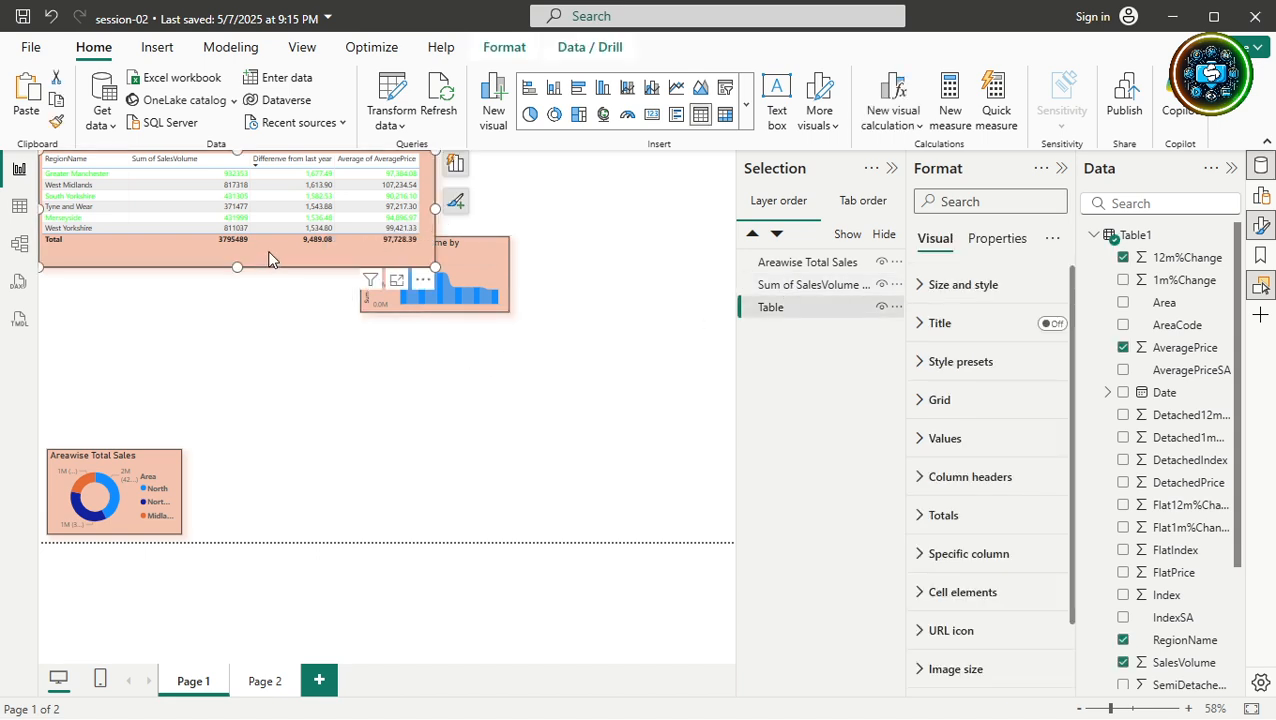
pyautogui.click(479, 262)
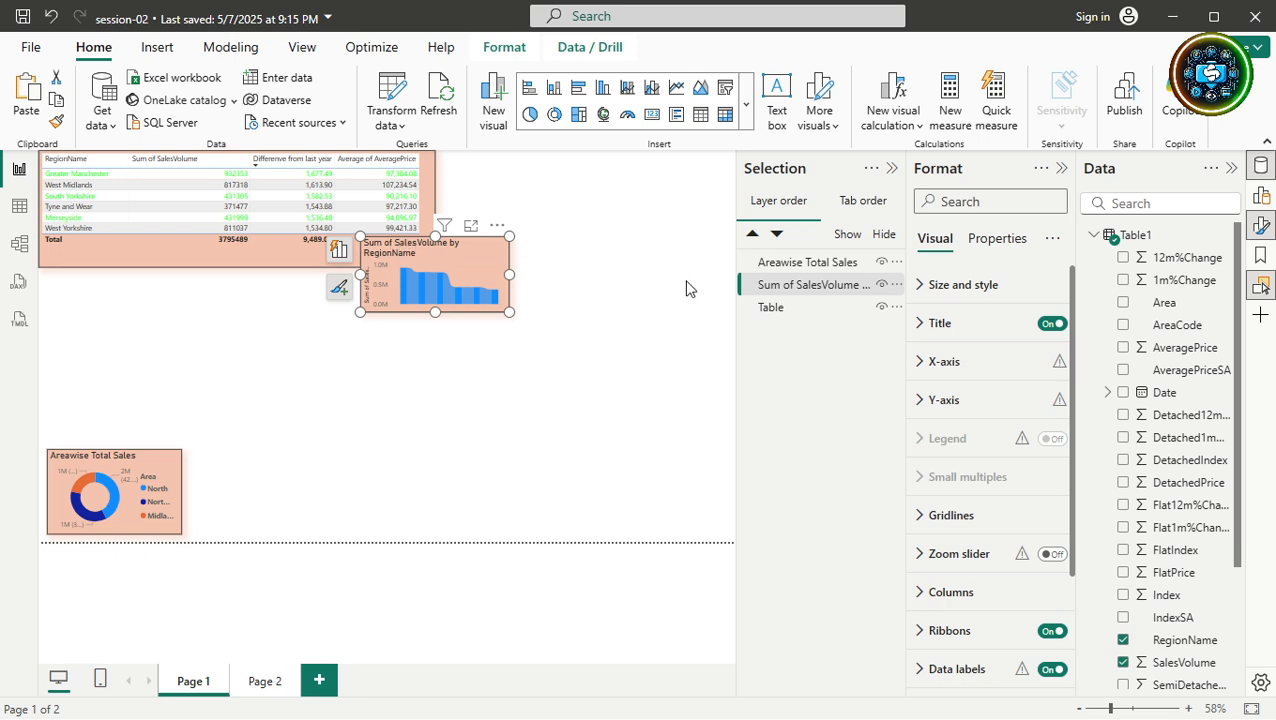
pyautogui.click(896, 286)
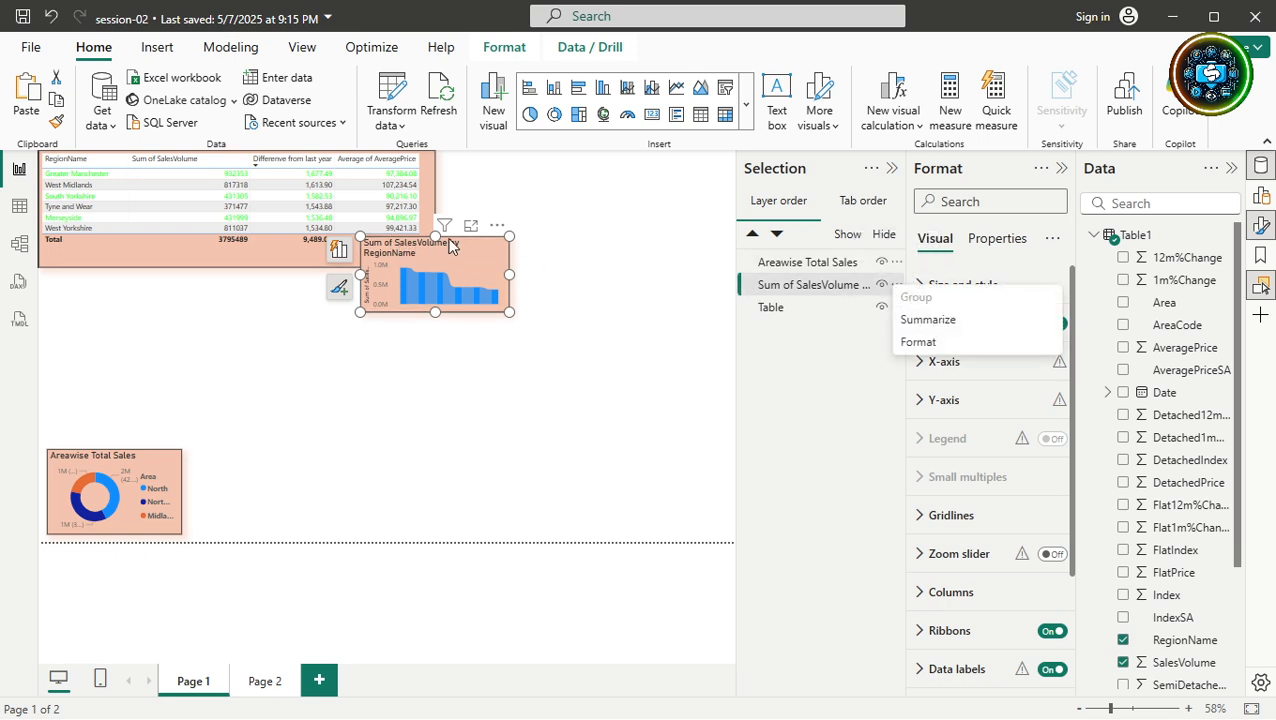
pyautogui.click(475, 354)
pyautogui.moveTo(445, 260); pyautogui.dragTo(347, 243)
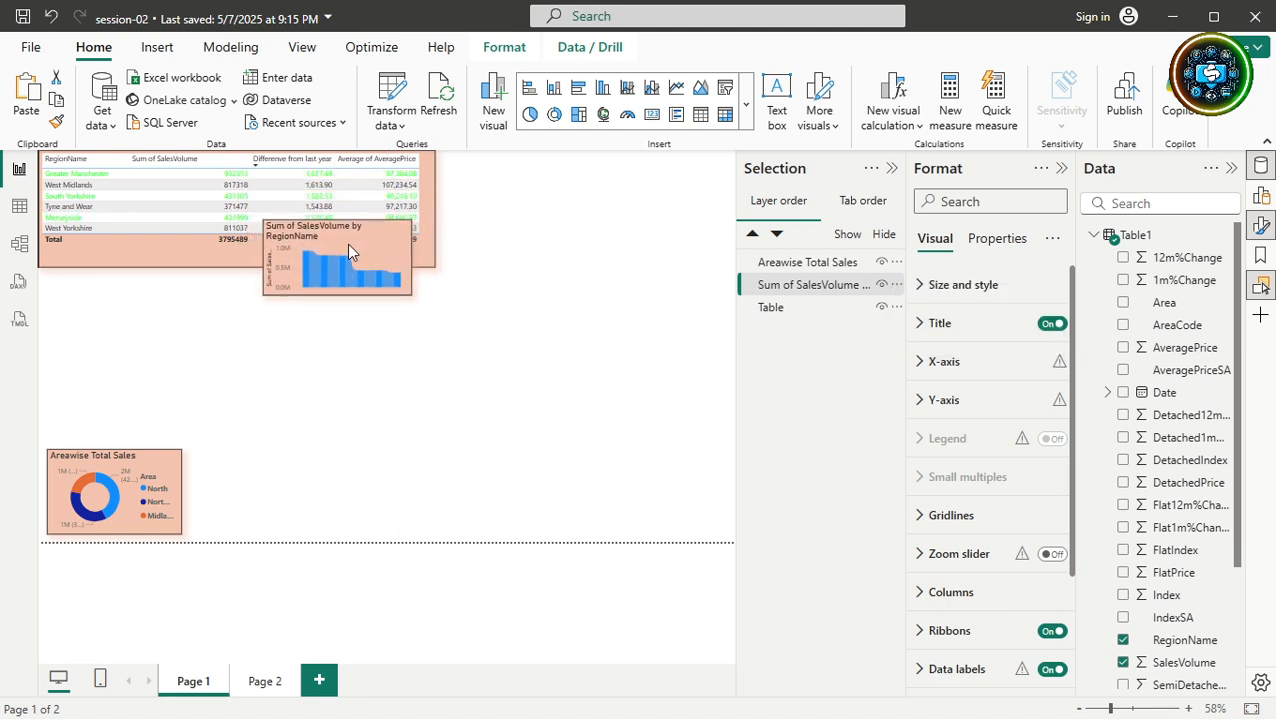
# Drag the Areawise Total Sales donut over the table and chart, then send it back one layer.
pyautogui.moveTo(155, 480); pyautogui.dragTo(293, 270)
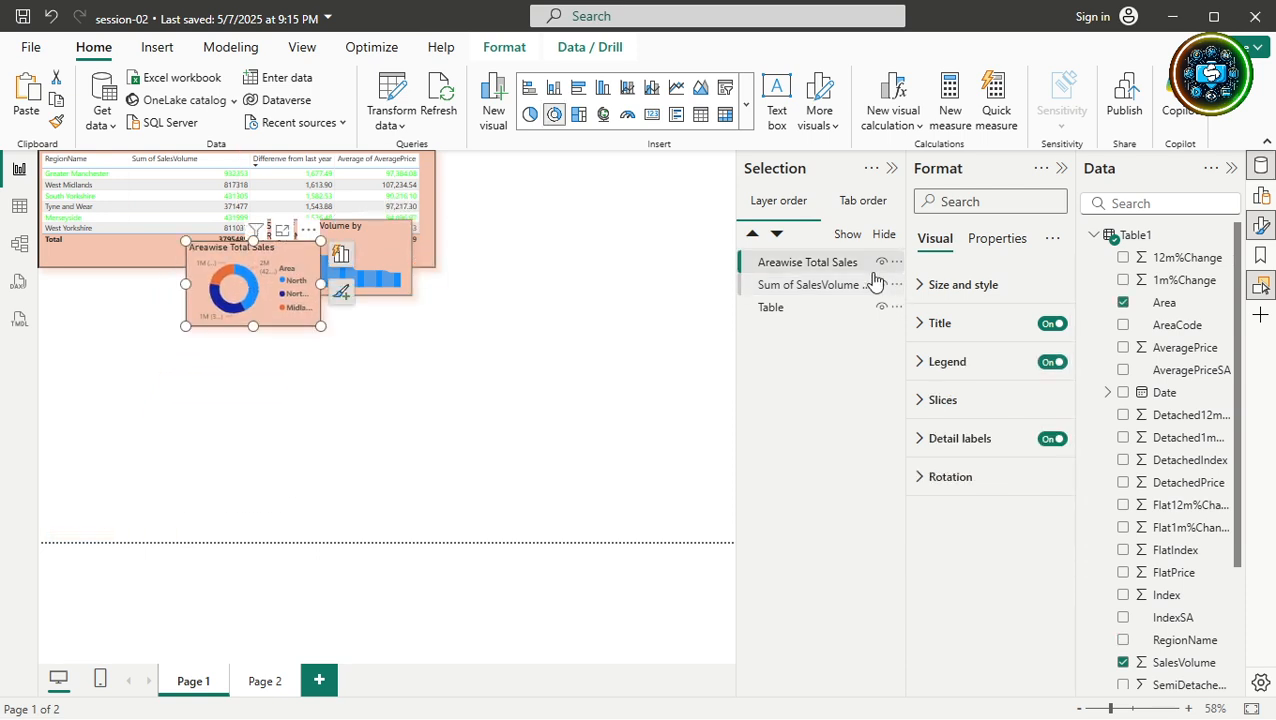
pyautogui.click(778, 236)
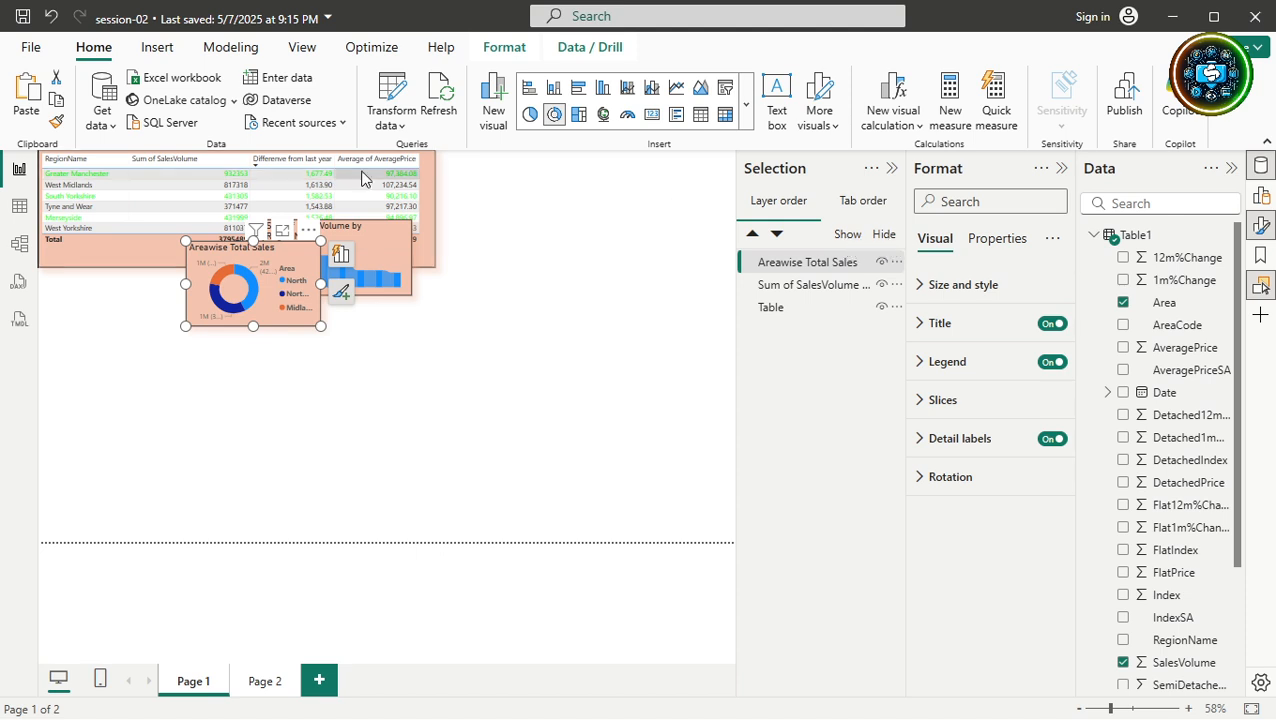
pyautogui.click(367, 256)
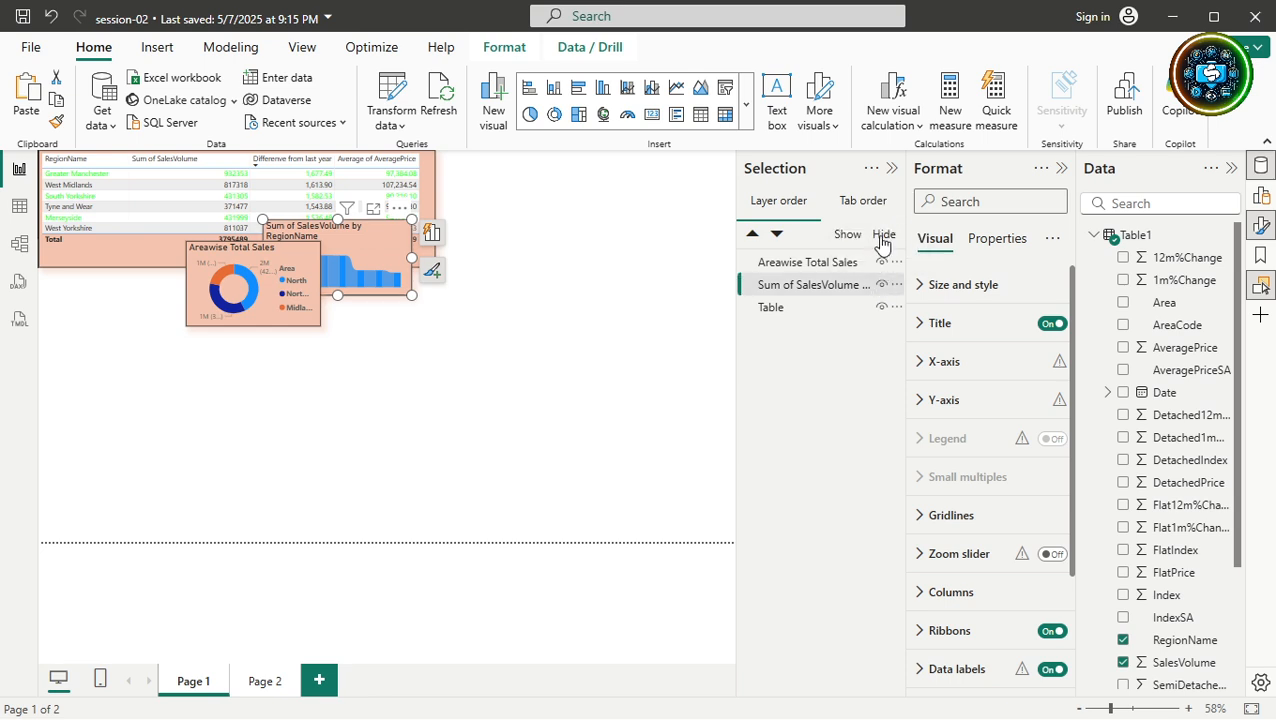
# Hide the column chart and move the Table layer above it in the Selection pane.
pyautogui.click(882, 236)
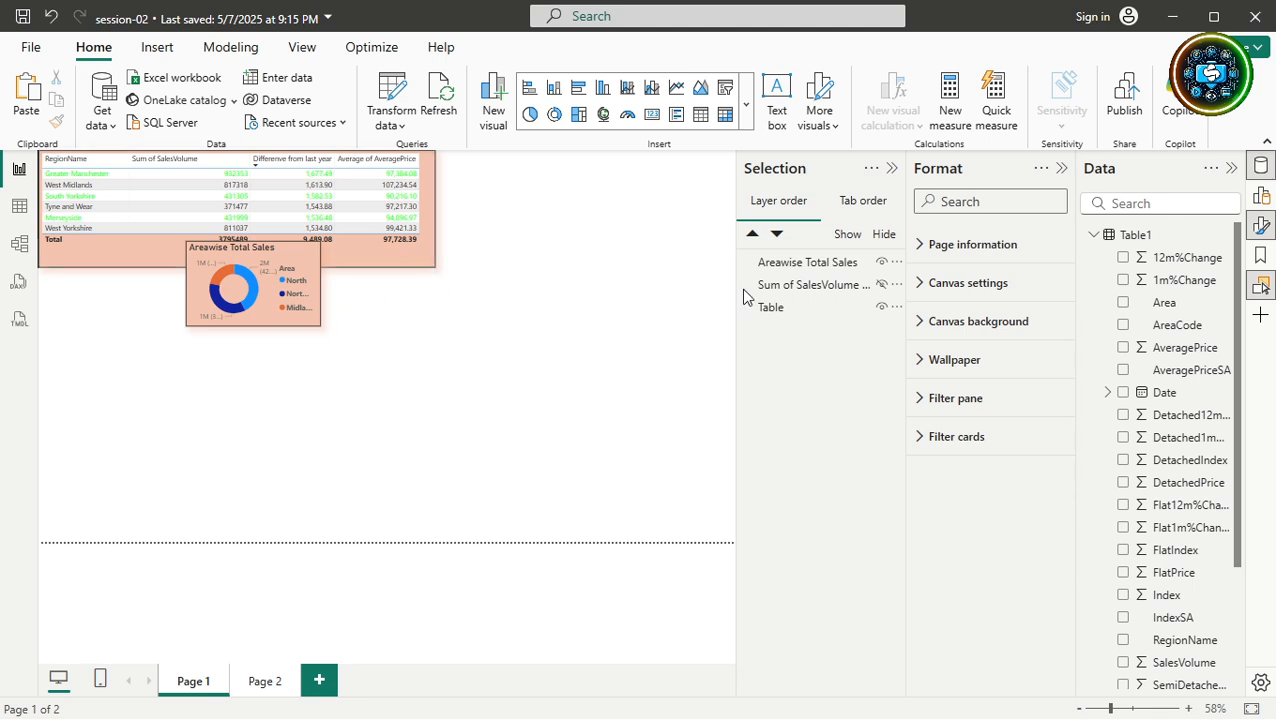
pyautogui.click(798, 288)
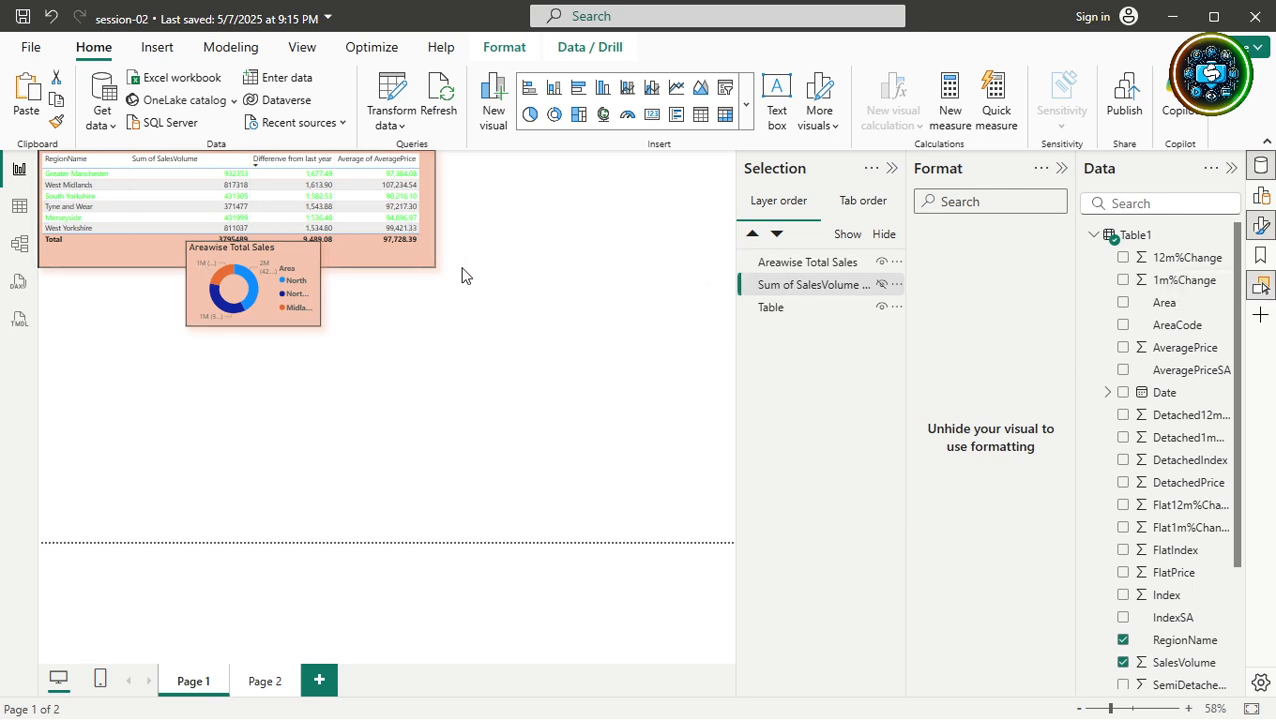
pyautogui.click(1226, 259)
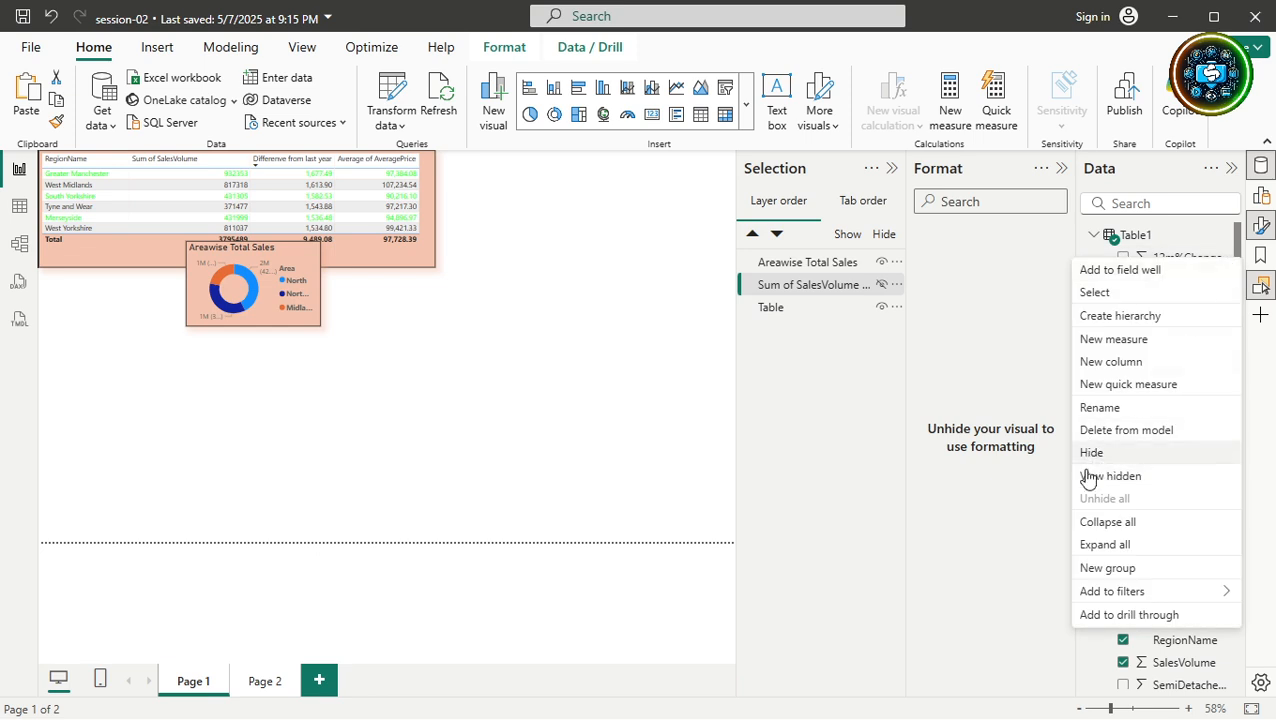
pyautogui.click(783, 369)
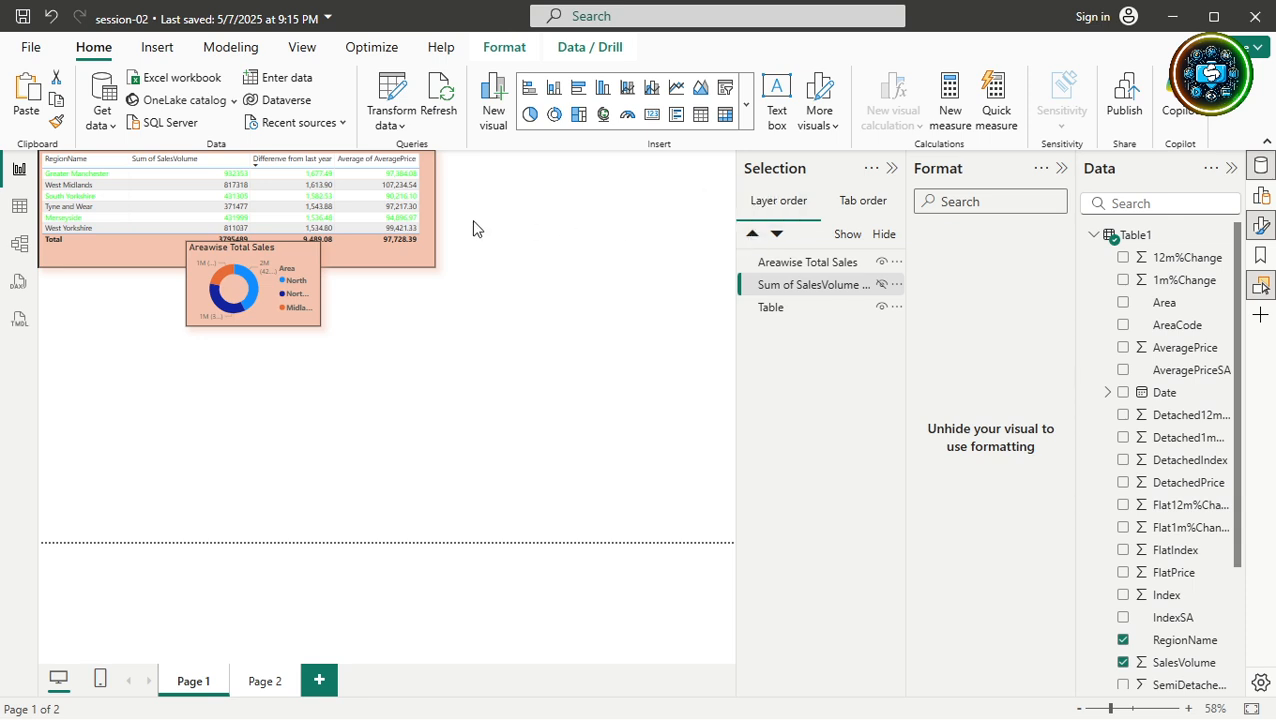
pyautogui.click(783, 310)
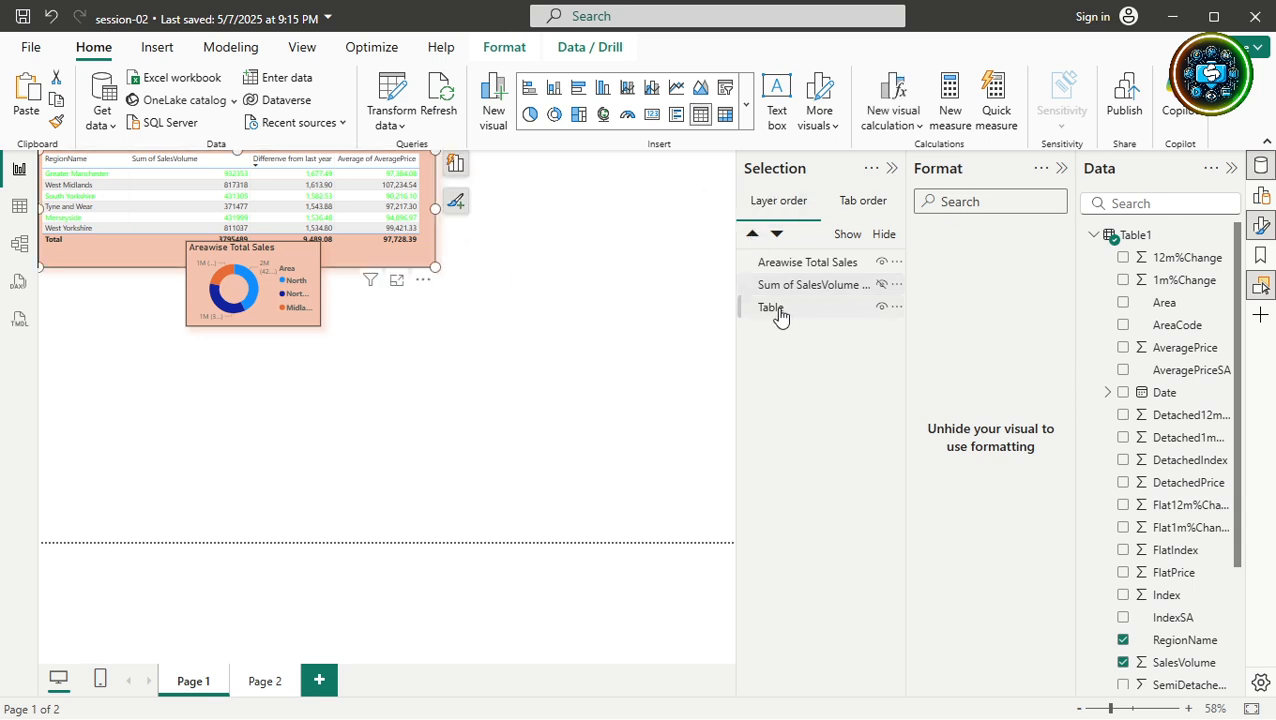
pyautogui.moveTo(781, 316)
pyautogui.mouseDown()
pyautogui.moveTo(790, 286)
pyautogui.moveTo(775, 293)
pyautogui.moveTo(772, 333)
pyautogui.mouseUp()
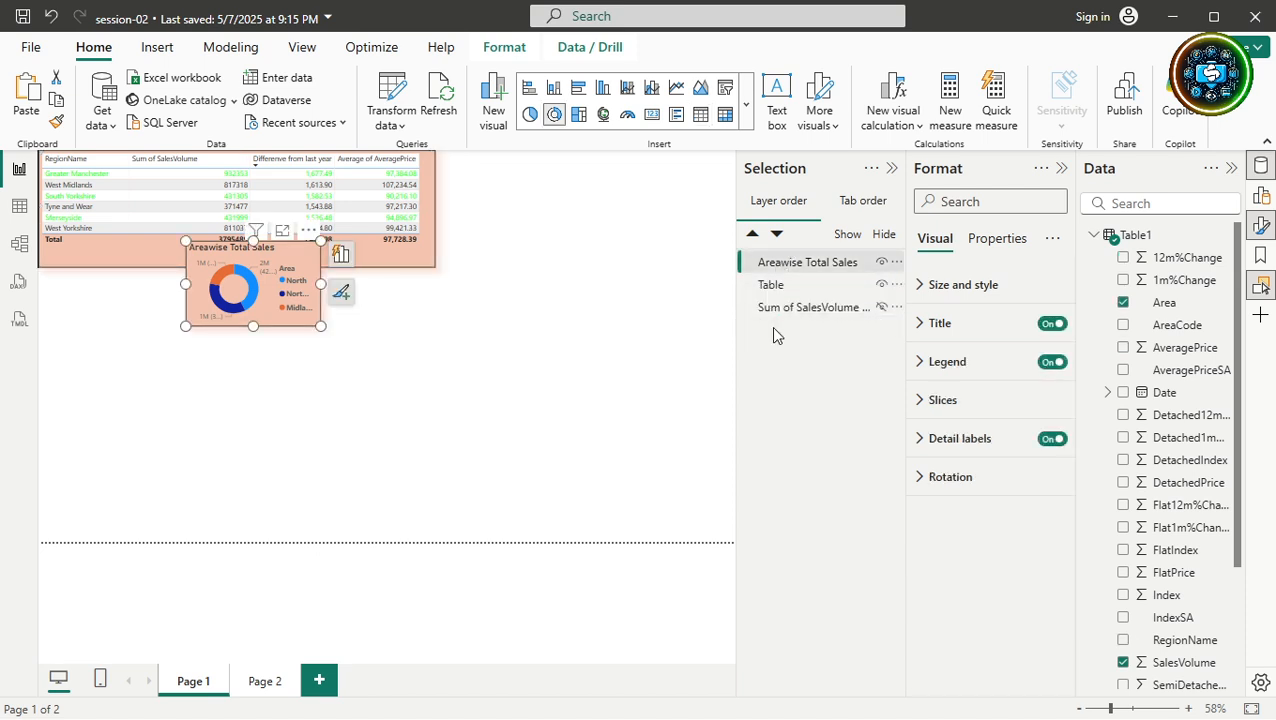
# Move the donut down-left, unhide the column chart, and drag it below the table.
pyautogui.moveTo(282, 278); pyautogui.dragTo(157, 411)
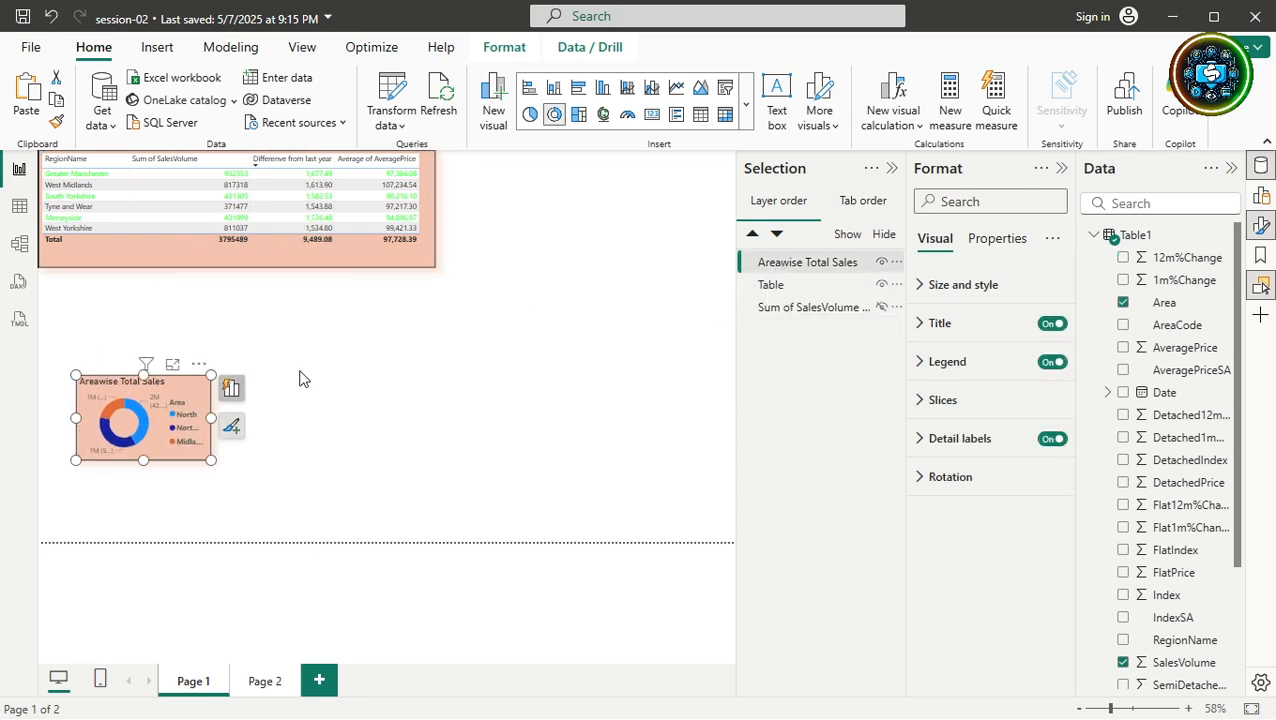
pyautogui.click(882, 310)
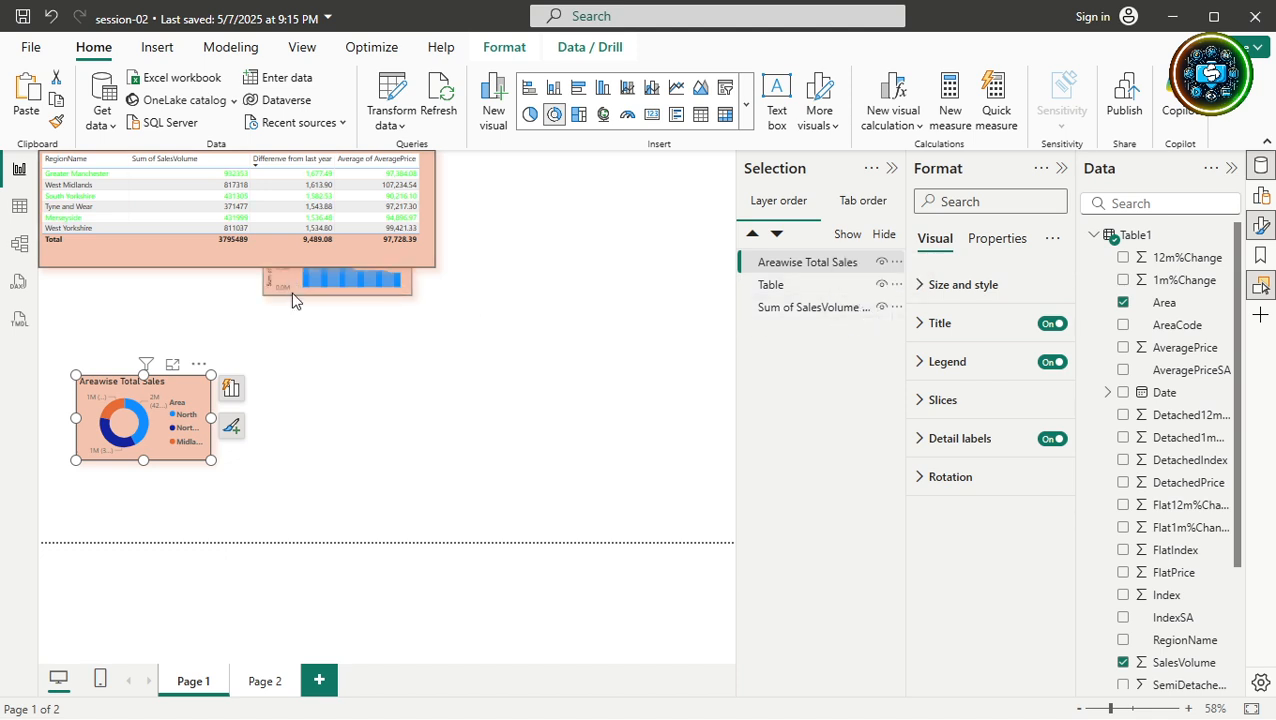
pyautogui.moveTo(296, 298); pyautogui.dragTo(310, 390)
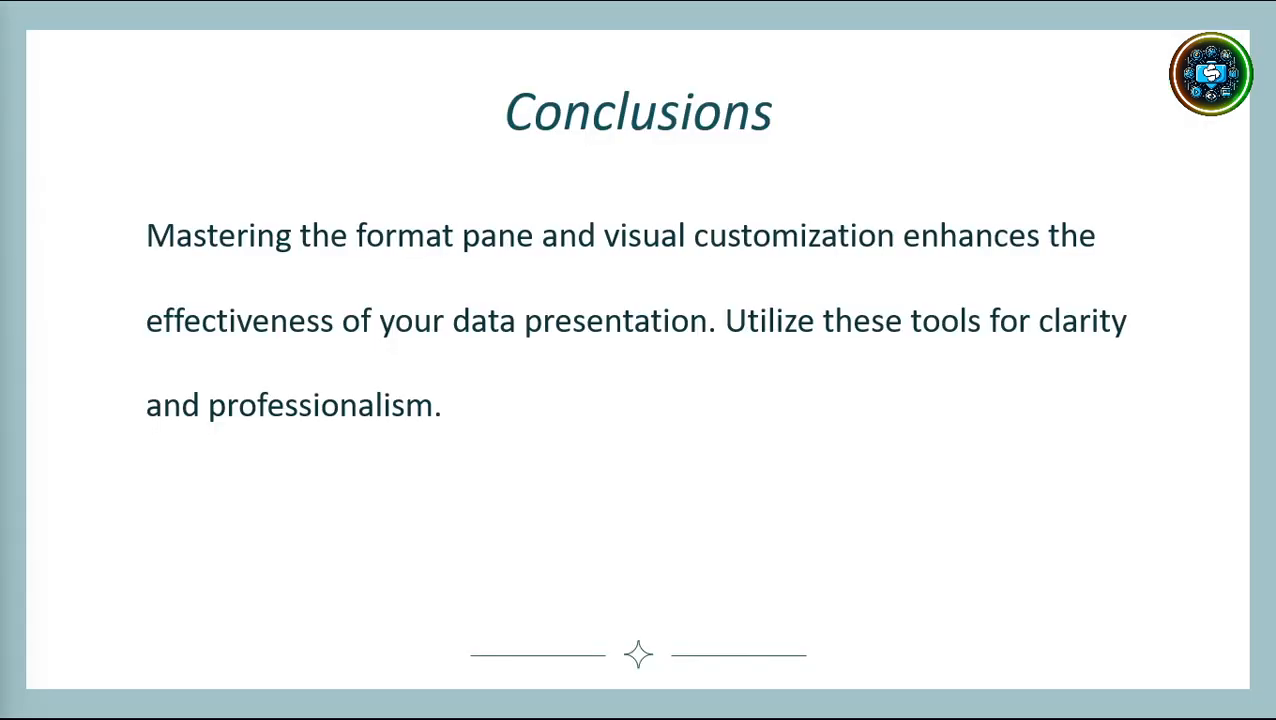
# Advance past the Conclusions slide to the 'Thank you!' slide.
pyautogui.click(907, 498)
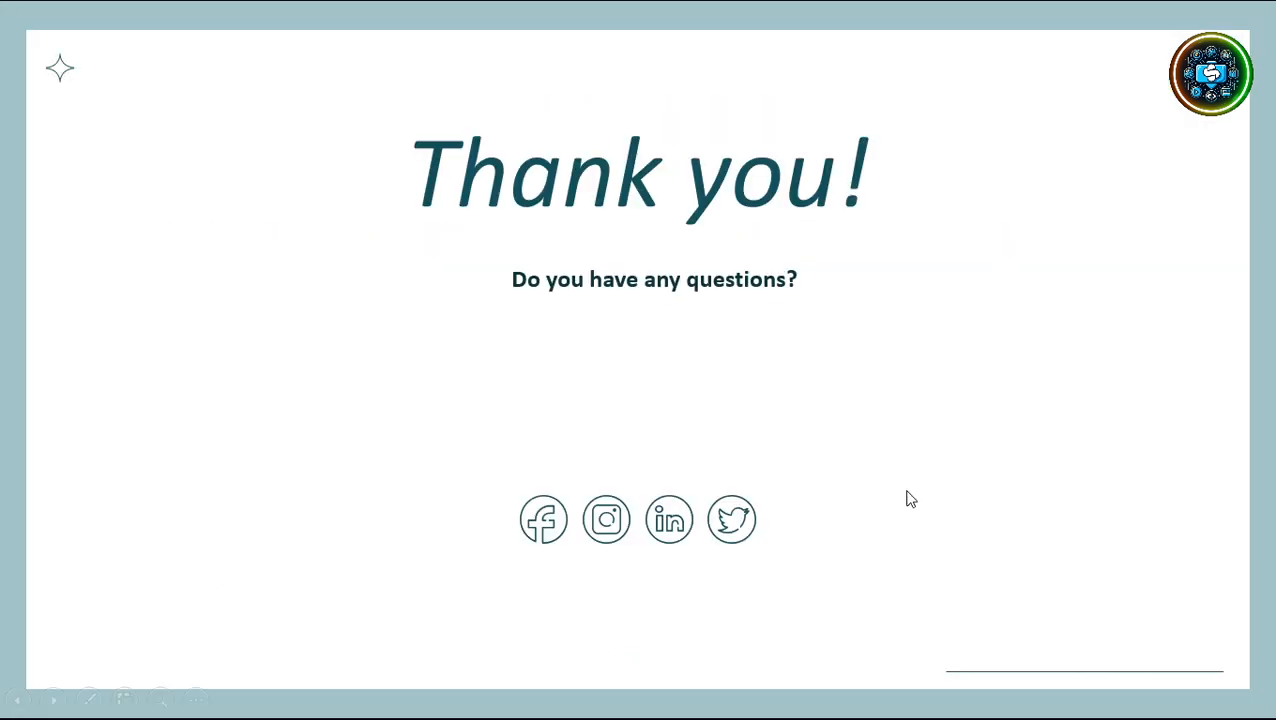